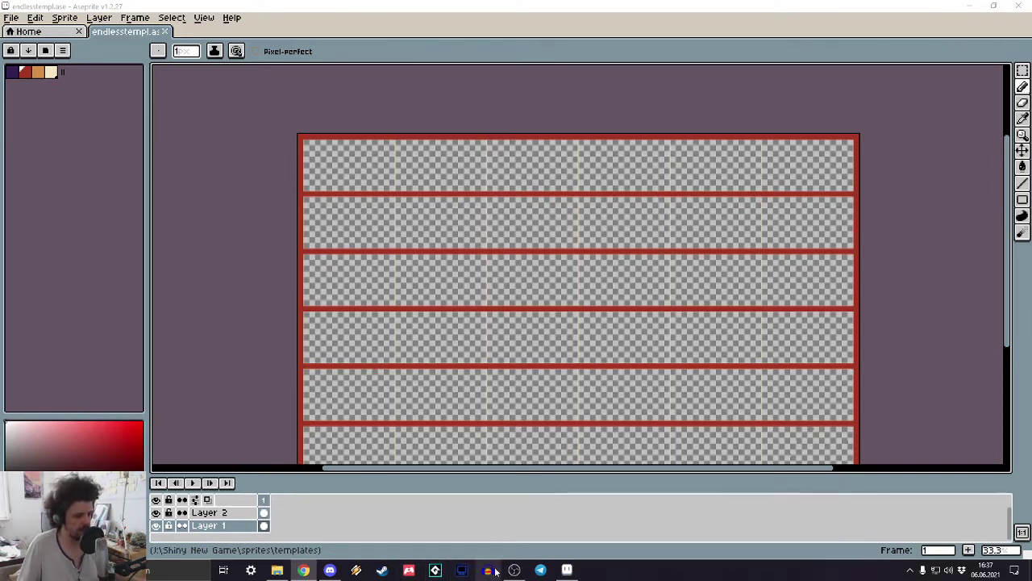
{"action": "left_click", "coordinate": [311, 571]}
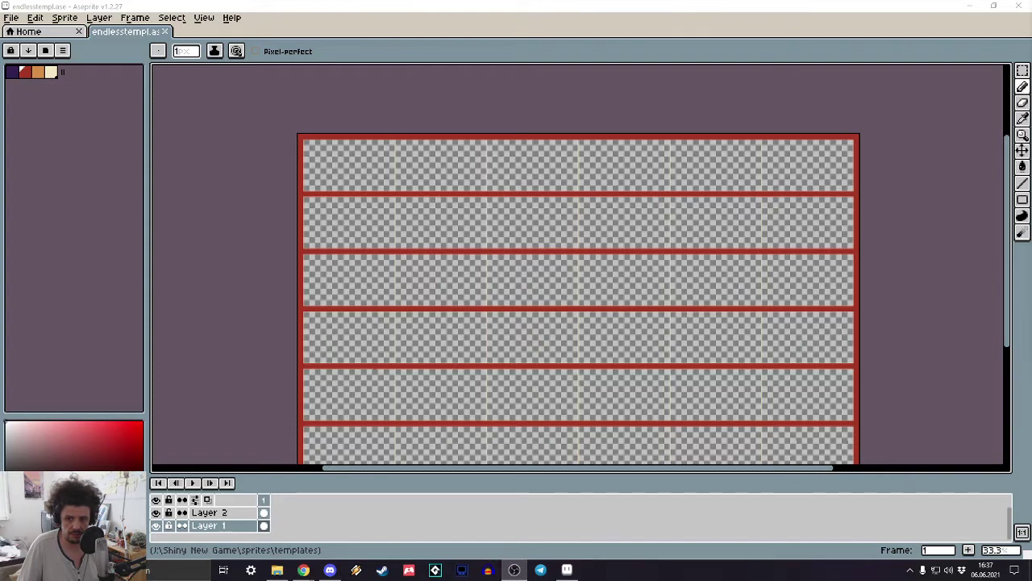
{"action": "right_click", "coordinate": [329, 571]}
{"action": "left_click", "coordinate": [326, 548]}
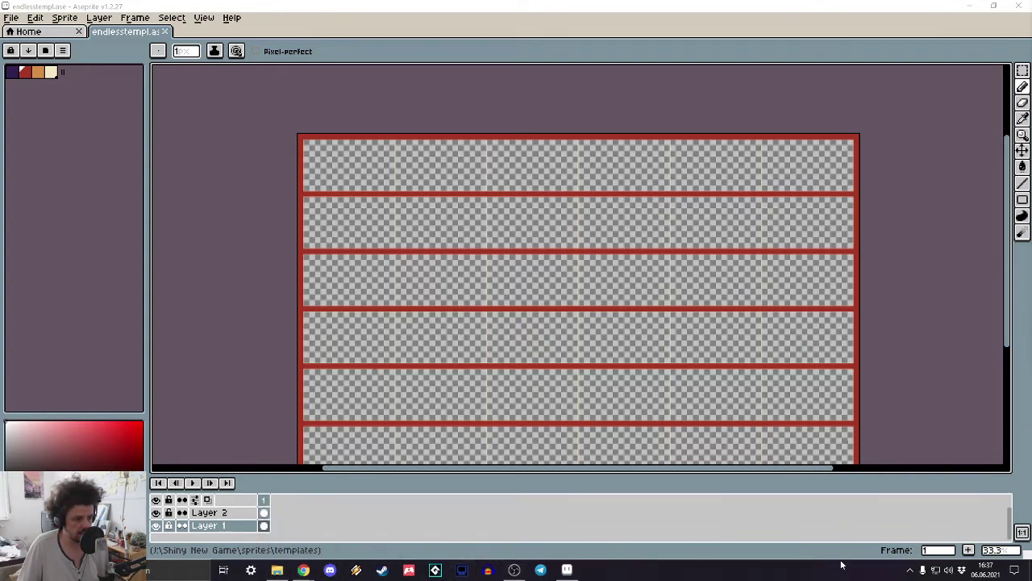
{"action": "left_click", "coordinate": [911, 570]}
{"action": "right_click", "coordinate": [918, 548]}
{"action": "left_click", "coordinate": [957, 536]}
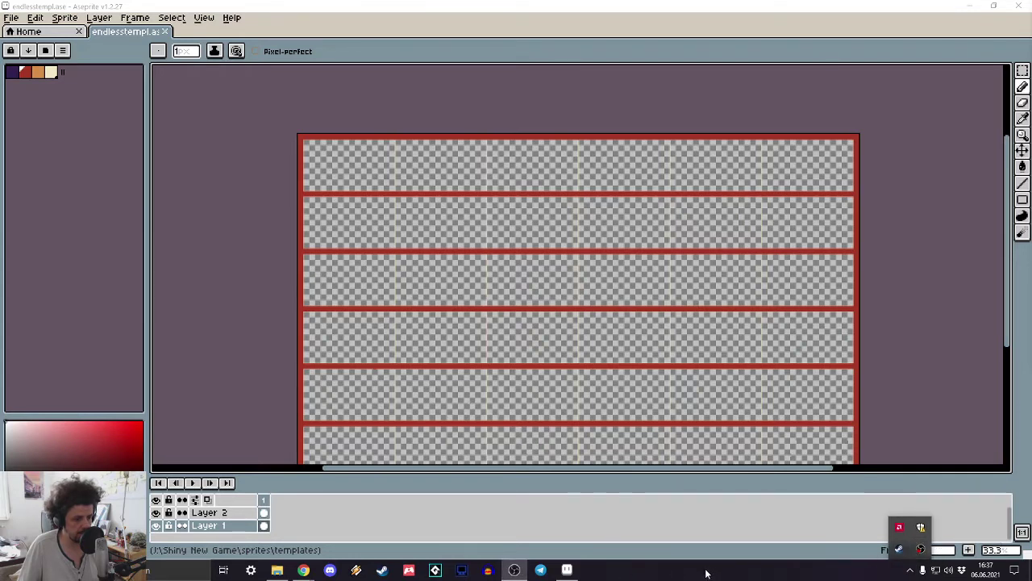
{"action": "left_click", "coordinate": [1023, 380]}
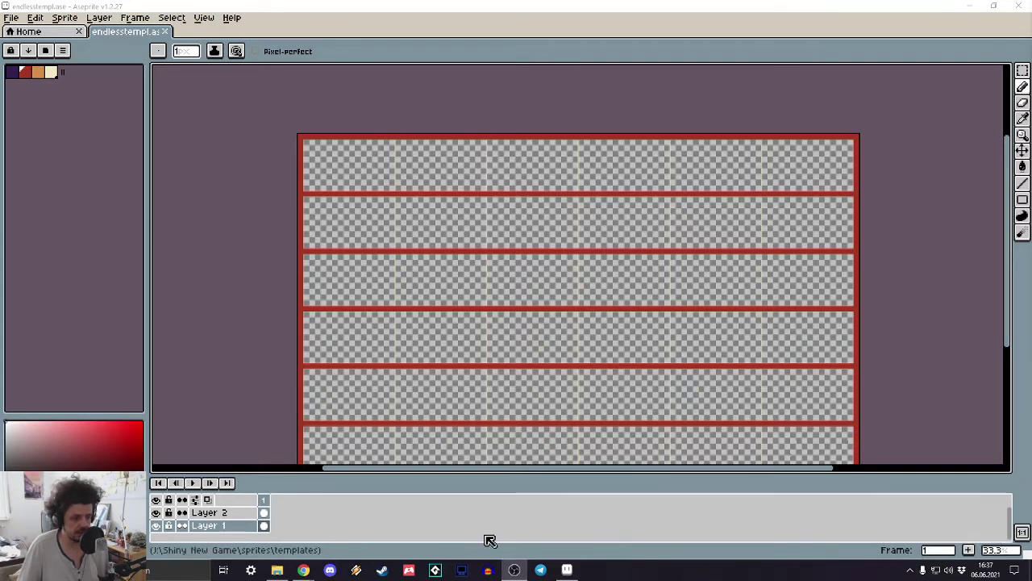
{"action": "mouse_move", "coordinate": [311, 556]}
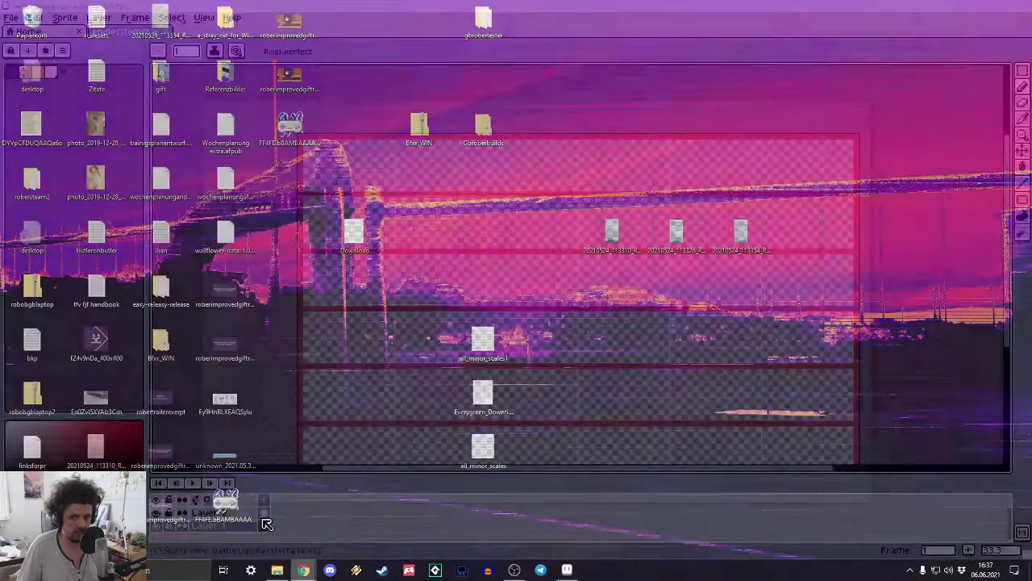
{"action": "left_click", "coordinate": [262, 516]}
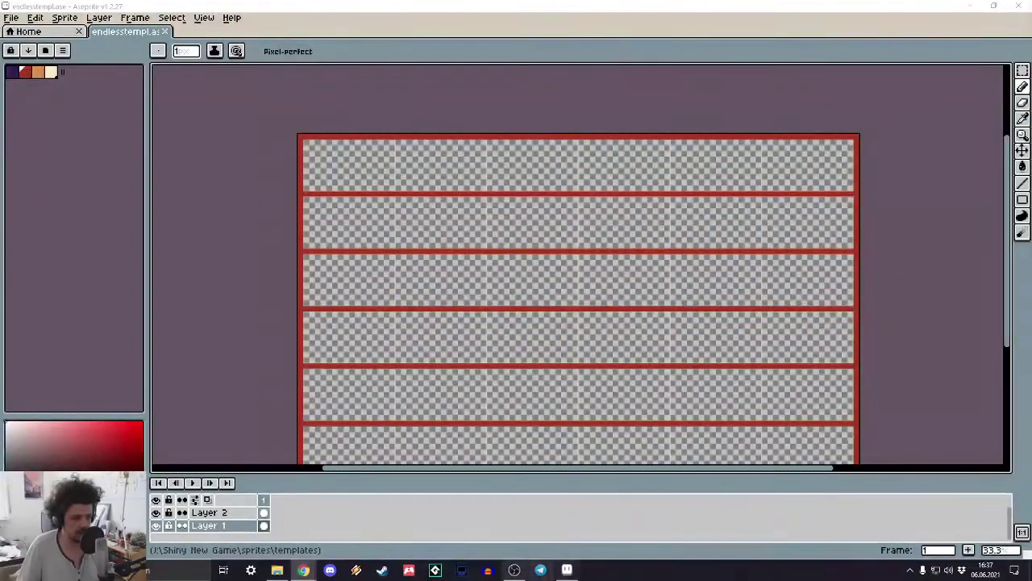
{"action": "mouse_move", "coordinate": [304, 568]}
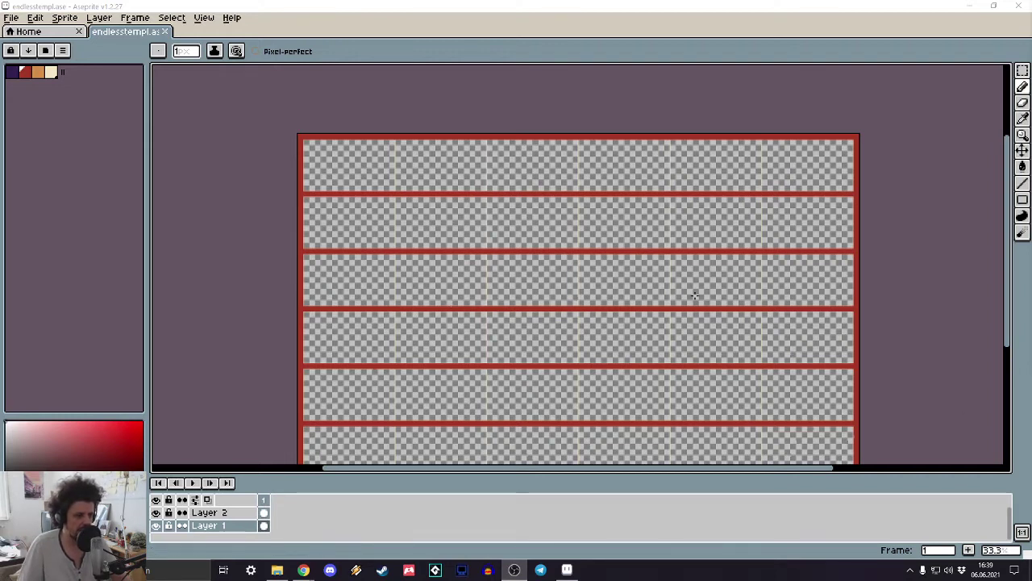
- Open the Videos (bearb.) folder on Volume (J:) in File Explorer
{"action": "left_click", "coordinate": [273, 573]}
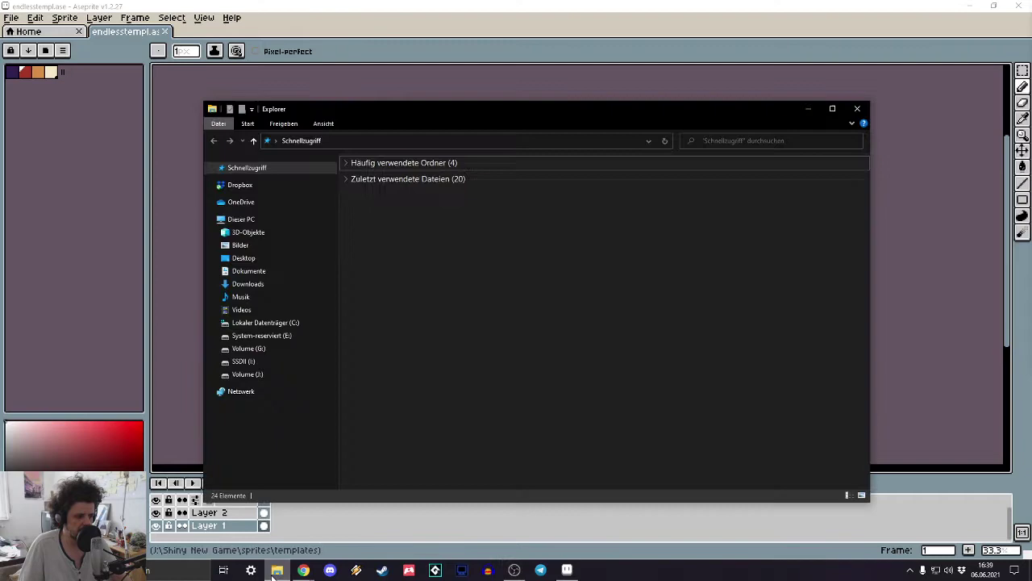
{"action": "left_click", "coordinate": [258, 376]}
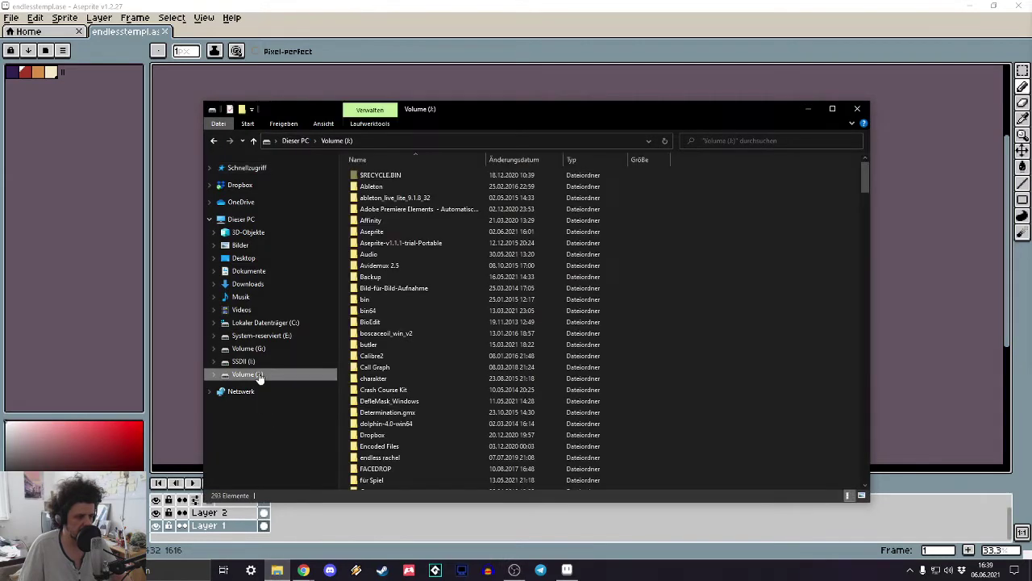
{"action": "scroll", "coordinate": [391, 367], "scroll_direction": "down", "scroll_amount": 6}
{"action": "scroll", "coordinate": [391, 367], "scroll_direction": "down", "scroll_amount": 15}
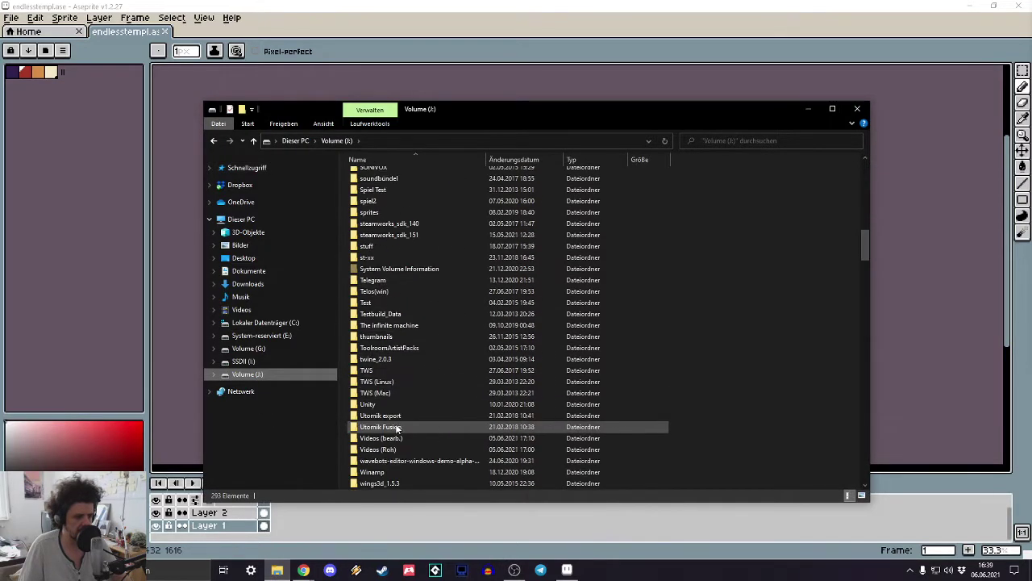
{"action": "double_click", "coordinate": [391, 339]}
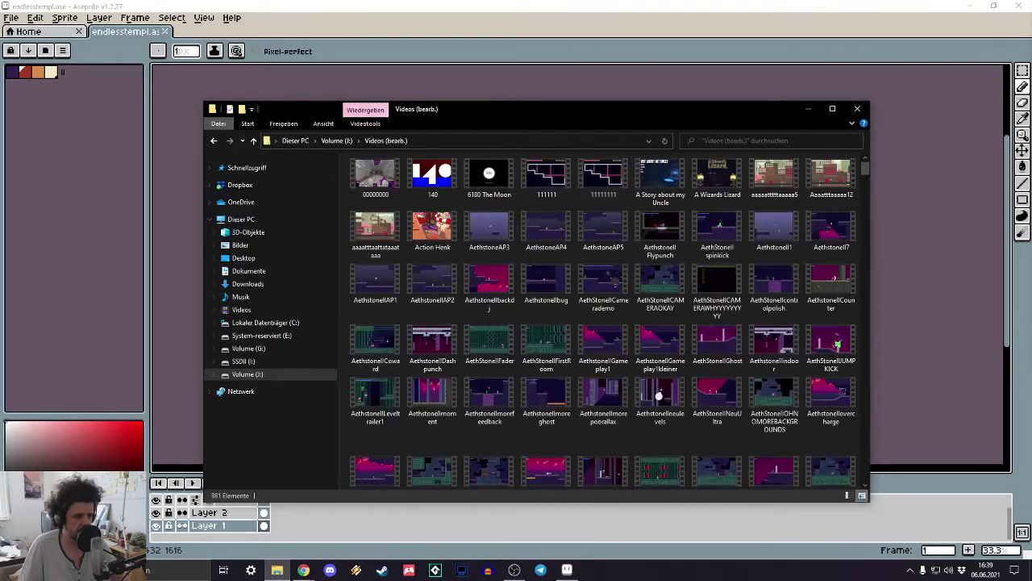
- Search the Videos (bearb.) folder for "rober"
{"action": "left_click", "coordinate": [709, 141]}
{"action": "type", "text": "rob"}
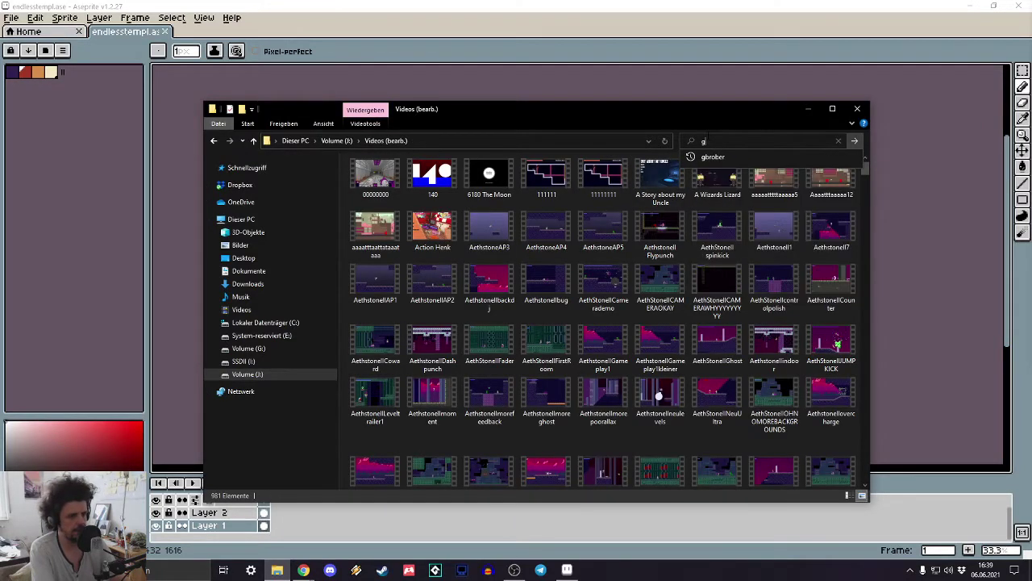
{"action": "type", "text": "er"}
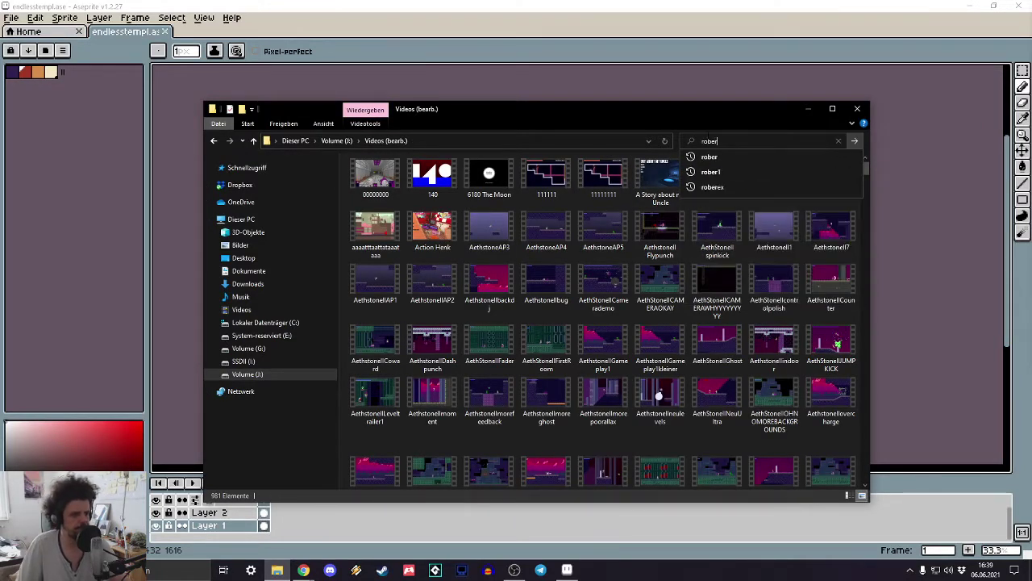
{"action": "key", "text": "Return"}
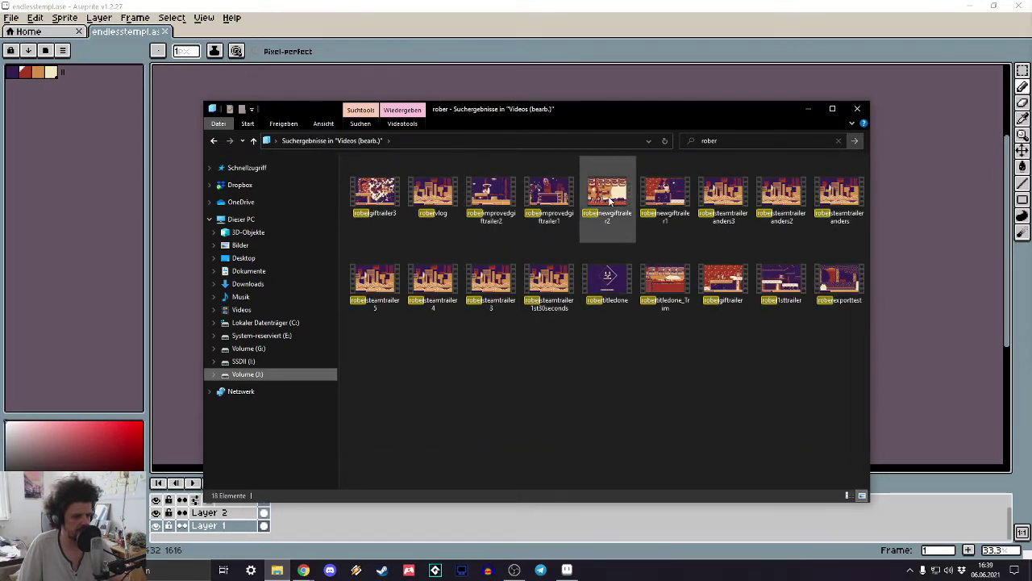
- Play the robersteamtraileranders3 video from the beginning with its sound muted
{"action": "double_click", "coordinate": [724, 198]}
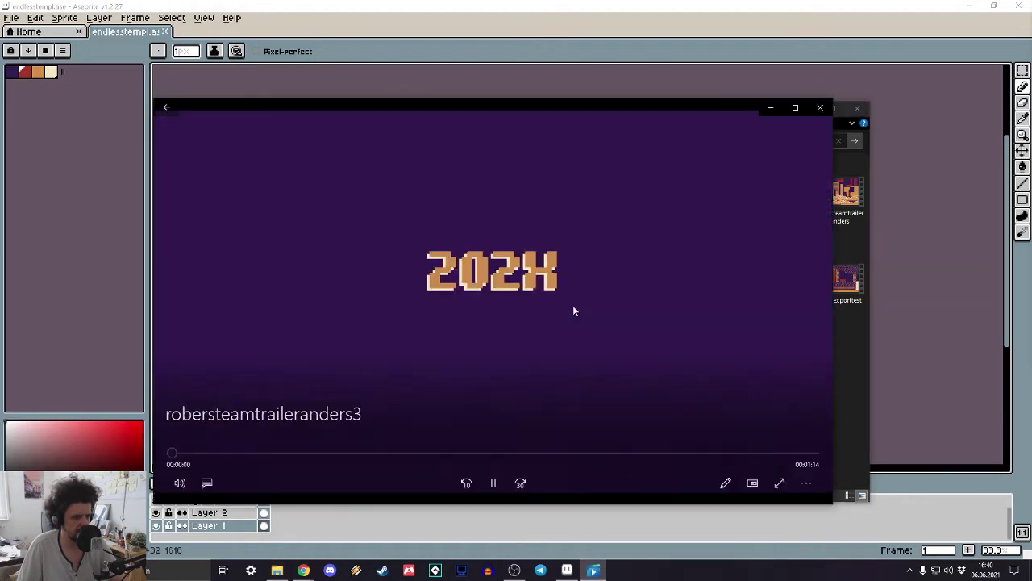
{"action": "left_click", "coordinate": [182, 485]}
{"action": "left_click", "coordinate": [173, 447]}
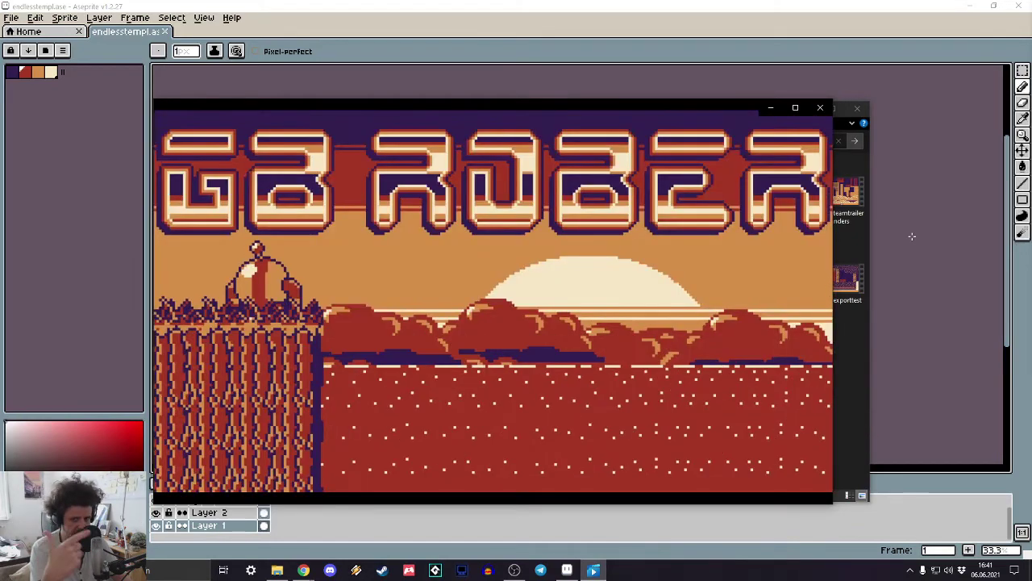
- Turn on repeat playback for the trailer video
{"action": "mouse_move", "coordinate": [496, 445]}
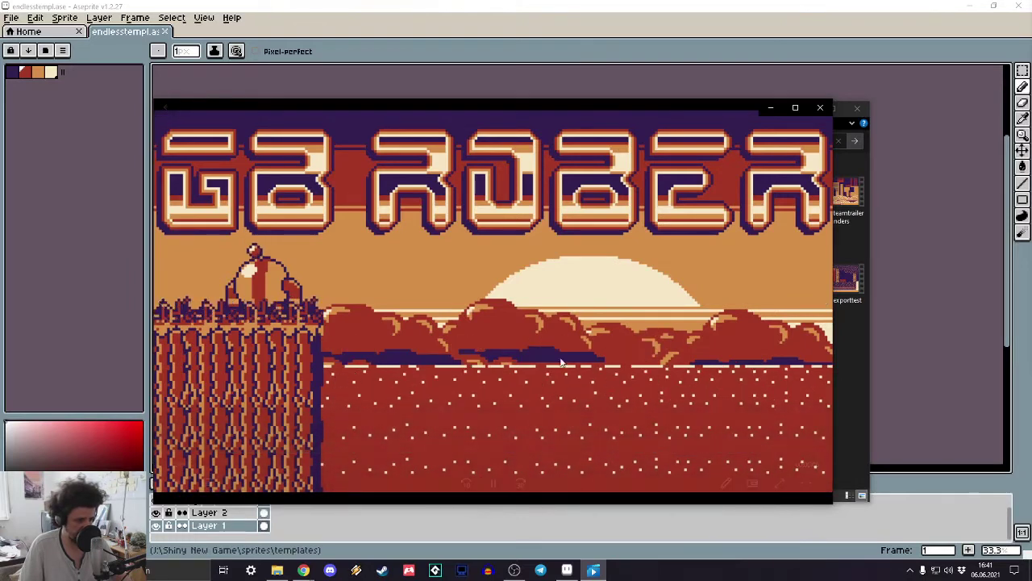
{"action": "mouse_move", "coordinate": [646, 474]}
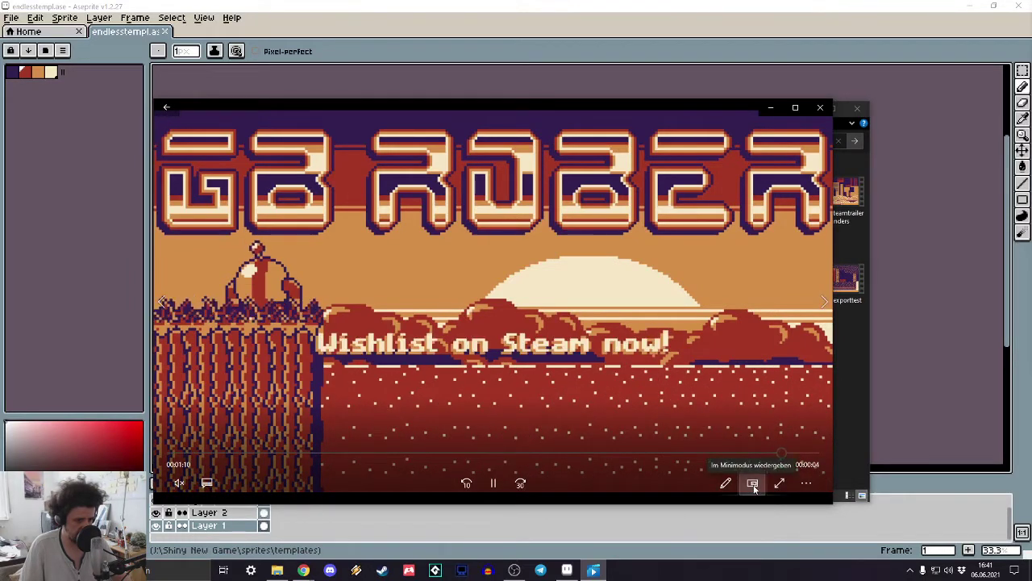
{"action": "left_click", "coordinate": [806, 484]}
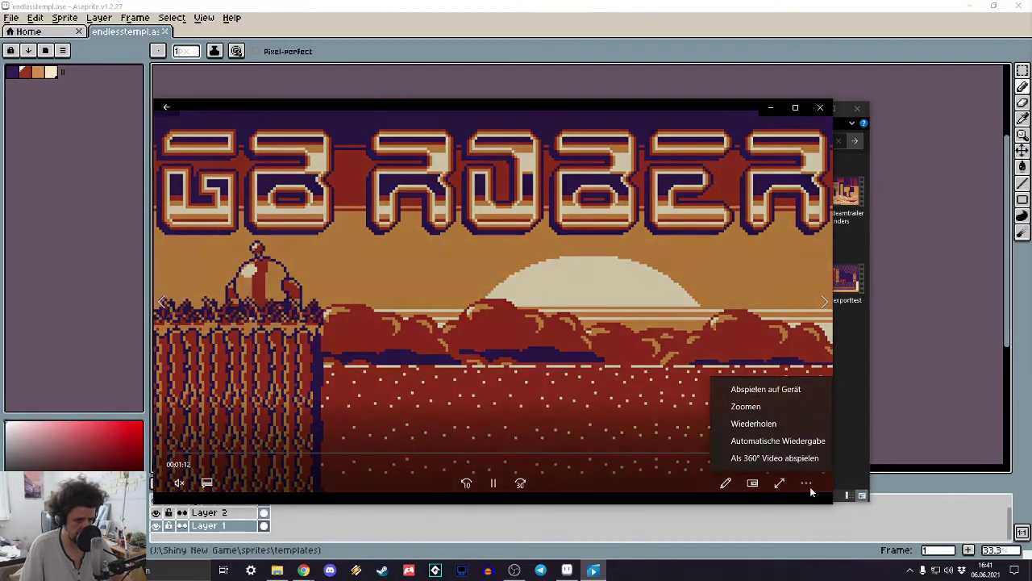
{"action": "left_click", "coordinate": [767, 422]}
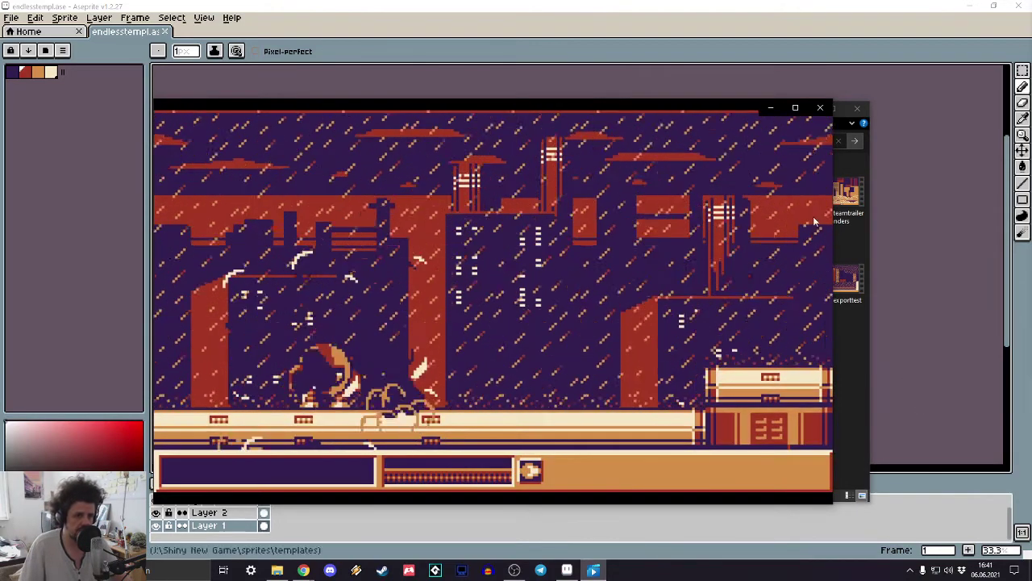
- Close the File Explorer search window and the trailer's video player
{"action": "left_click", "coordinate": [864, 112]}
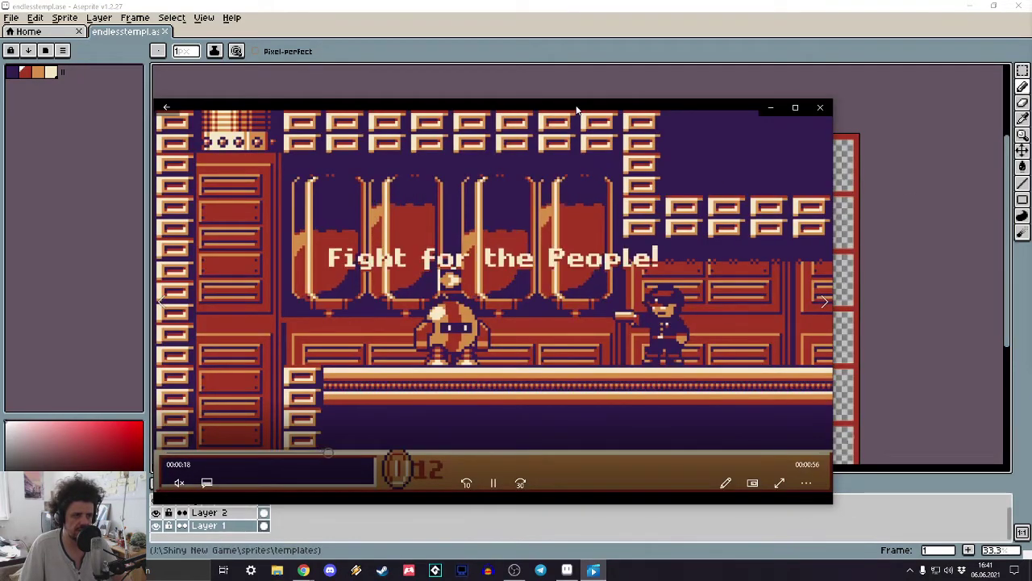
{"action": "left_click_drag", "start_coordinate": [576, 109], "coordinate": [601, 105]}
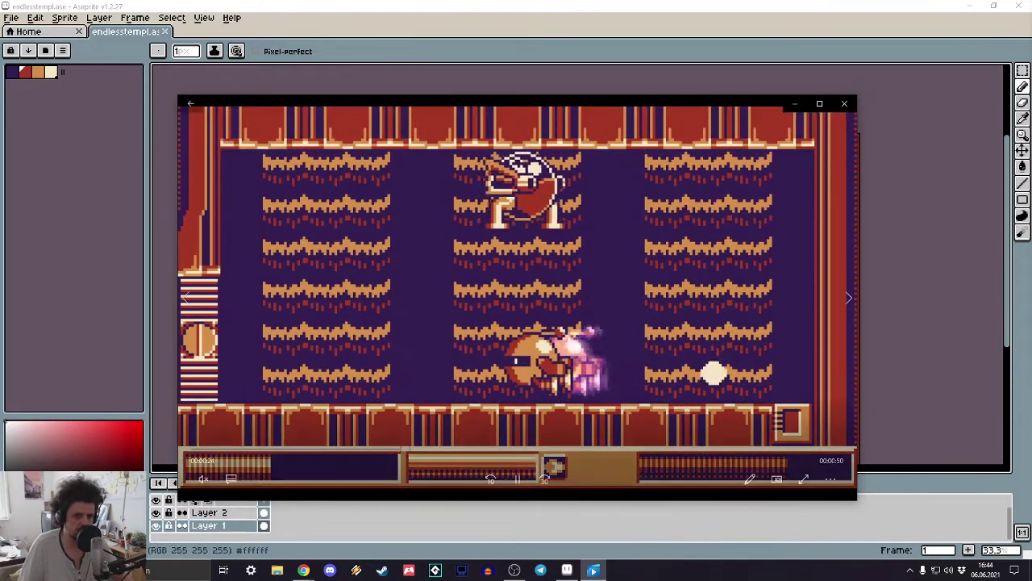
{"action": "left_click", "coordinate": [845, 103]}
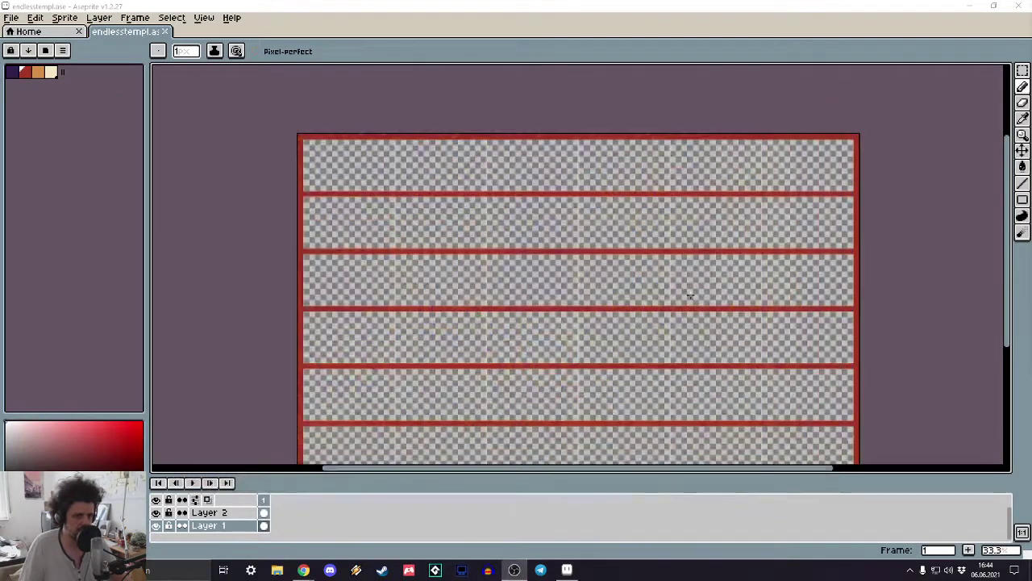
- Choose the dark purple palette colour and add a new layer above Layer 2 in endlesstempl.ase
{"action": "scroll", "coordinate": [357, 315], "scroll_direction": "down", "scroll_amount": 3}
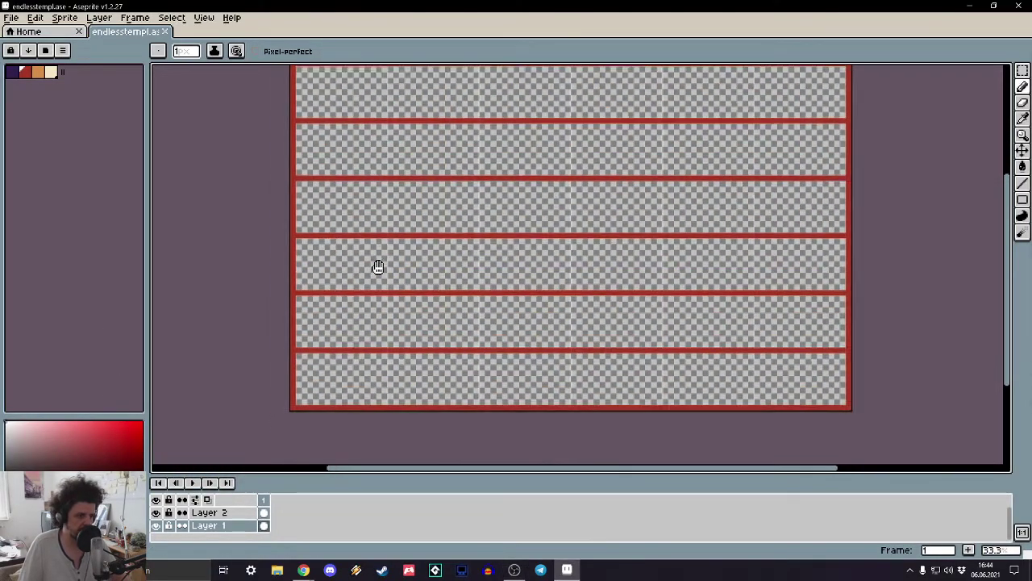
{"action": "scroll", "coordinate": [611, 175], "scroll_direction": "up", "scroll_amount": 1}
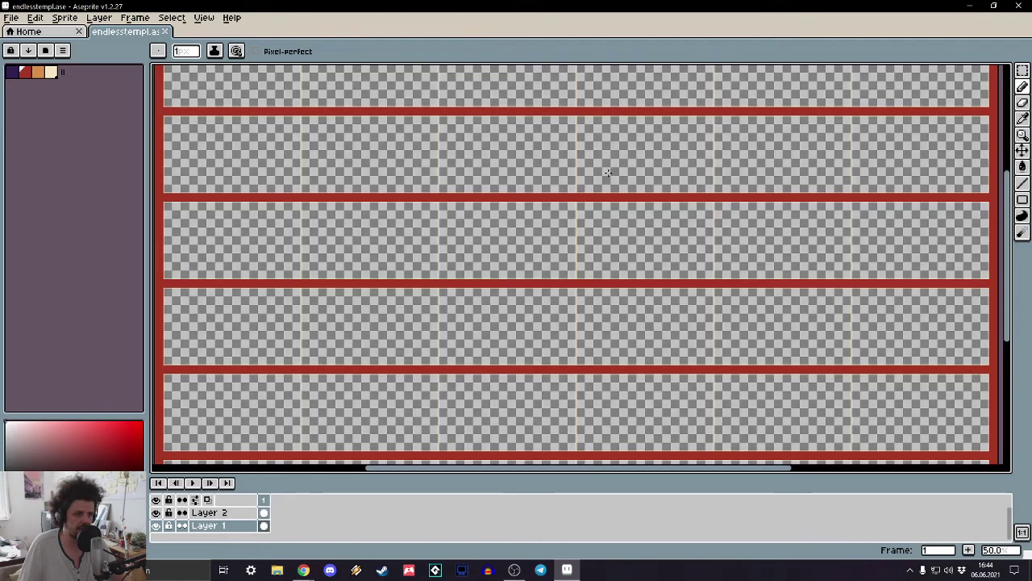
{"action": "scroll", "coordinate": [609, 171], "scroll_direction": "down", "scroll_amount": 1}
{"action": "middle_click_drag", "start_coordinate": [604, 164], "coordinate": [596, 202]}
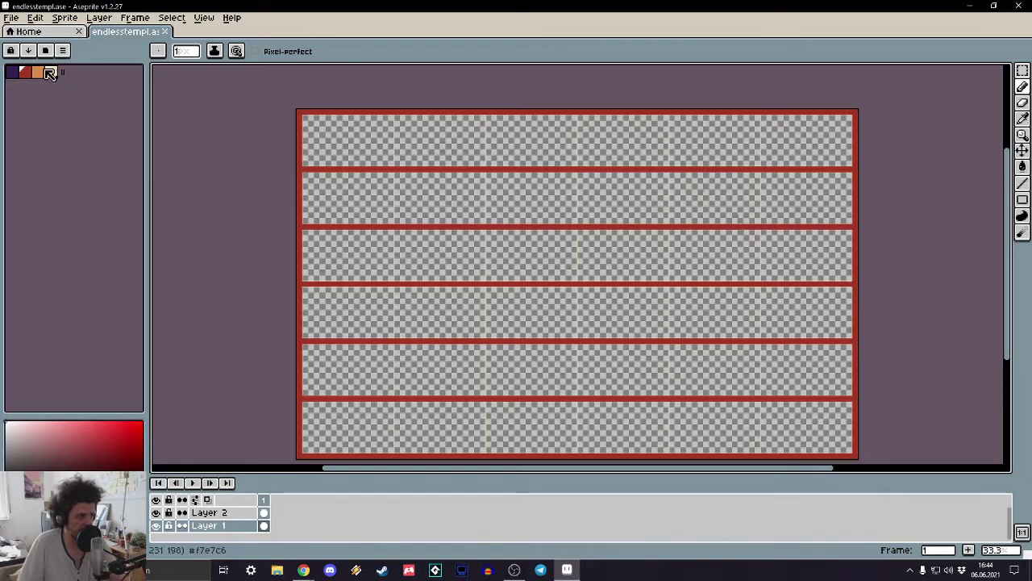
{"action": "left_click", "coordinate": [12, 72]}
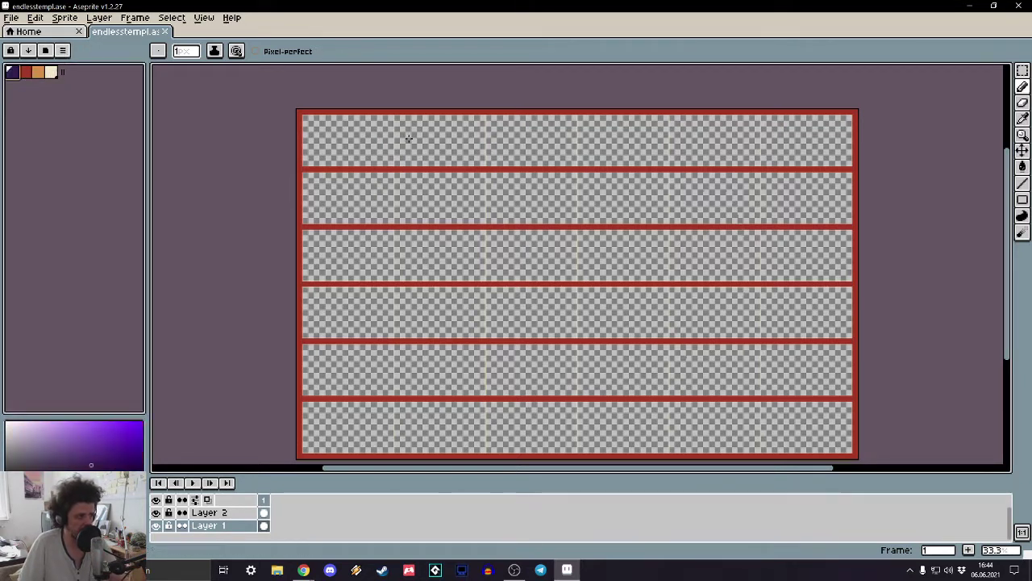
{"action": "right_click", "coordinate": [233, 513]}
{"action": "left_click", "coordinate": [272, 451]}
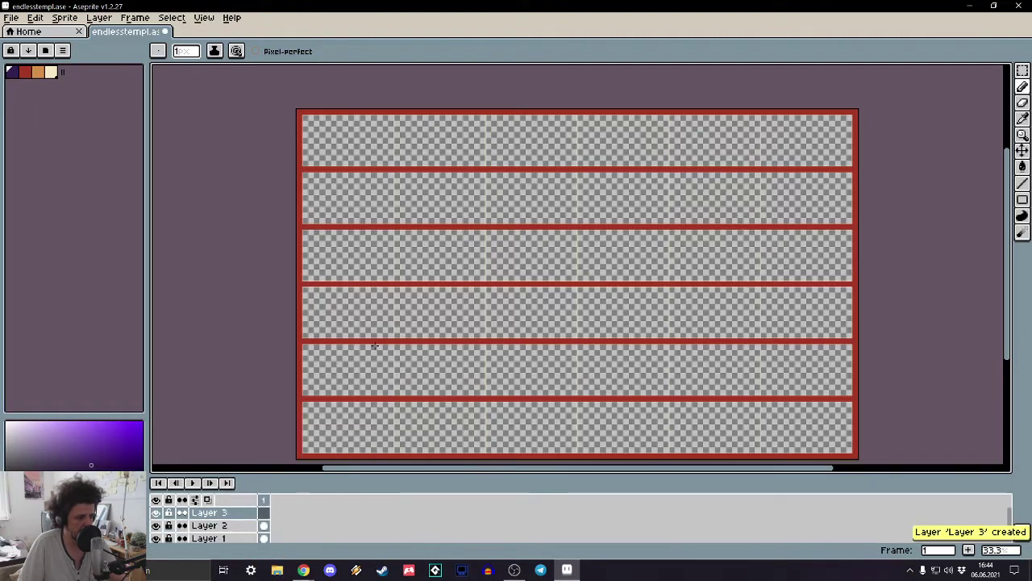
- Draw a long filled dark purple rectangle from the template's left edge into the third column, covering the line between the third and fourth rows
{"action": "left_click", "coordinate": [1022, 203]}
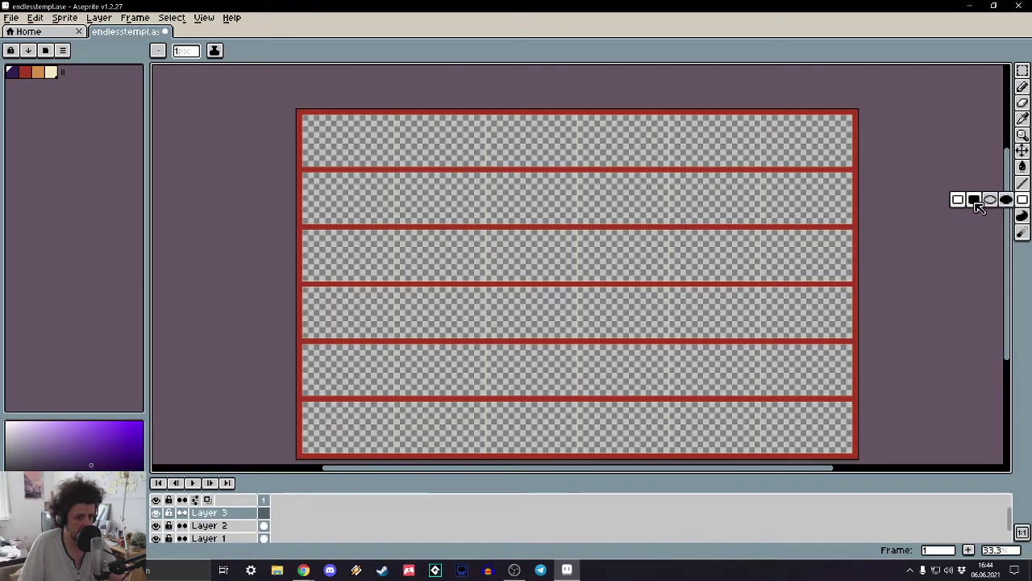
{"action": "left_click", "coordinate": [974, 199]}
{"action": "scroll", "coordinate": [303, 159], "scroll_direction": "down", "scroll_amount": 1}
{"action": "scroll", "coordinate": [303, 158], "scroll_direction": "up", "scroll_amount": 6}
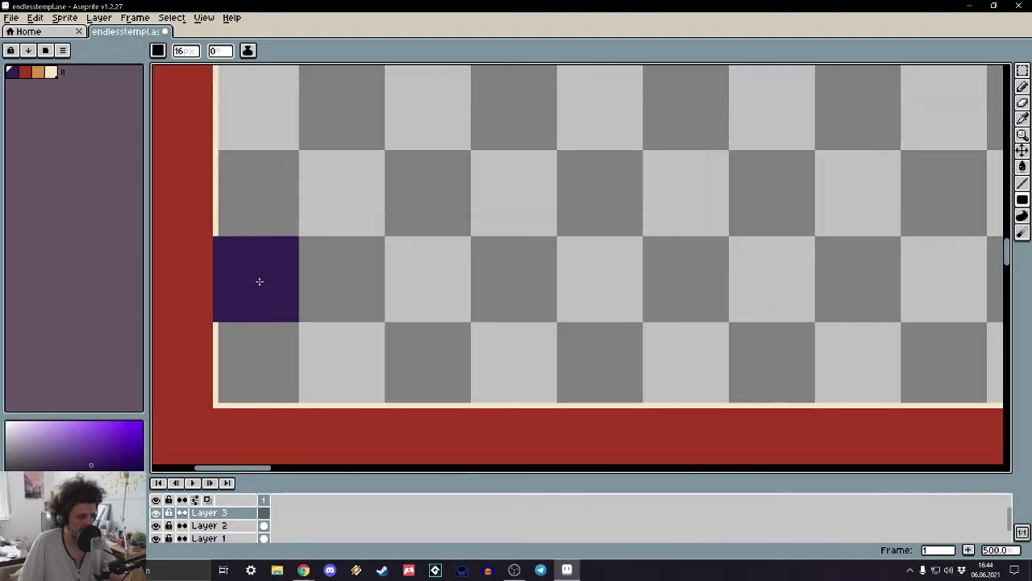
{"action": "scroll", "coordinate": [268, 282], "scroll_direction": "down", "scroll_amount": 7}
{"action": "mouse_move", "coordinate": [269, 281]}
{"action": "left_mouse_down"}
{"action": "mouse_move", "coordinate": [298, 298]}
{"action": "mouse_move", "coordinate": [310, 283]}
{"action": "mouse_move", "coordinate": [484, 309]}
{"action": "mouse_move", "coordinate": [668, 304]}
{"action": "left_mouse_up"}
- Try a taller filled purple block at the bar's right end, and undo both the block and the bar
{"action": "scroll", "coordinate": [298, 299], "scroll_direction": "up", "scroll_amount": 3}
{"action": "scroll", "coordinate": [559, 228], "scroll_direction": "down", "scroll_amount": 3}
{"action": "scroll", "coordinate": [559, 228], "scroll_direction": "up", "scroll_amount": 3}
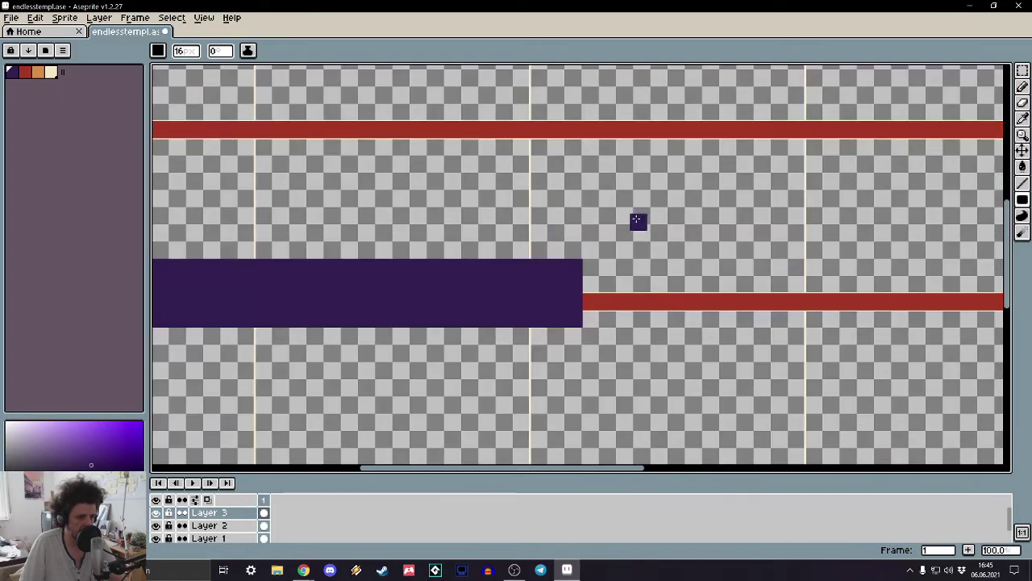
{"action": "left_click_drag", "start_coordinate": [532, 202], "coordinate": [683, 339]}
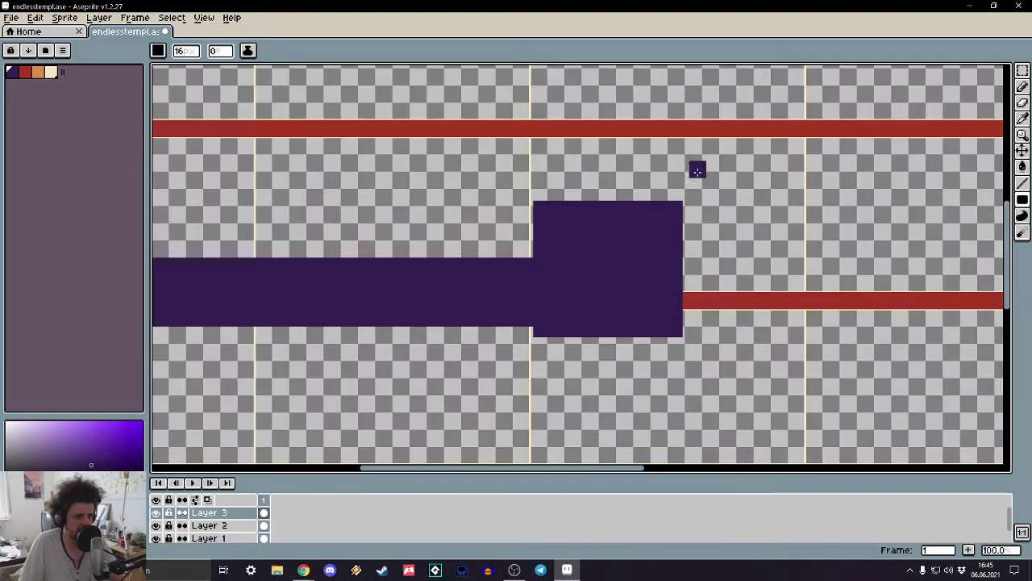
{"action": "key", "text": "ctrl+z"}
{"action": "scroll", "coordinate": [699, 173], "scroll_direction": "down", "scroll_amount": 3}
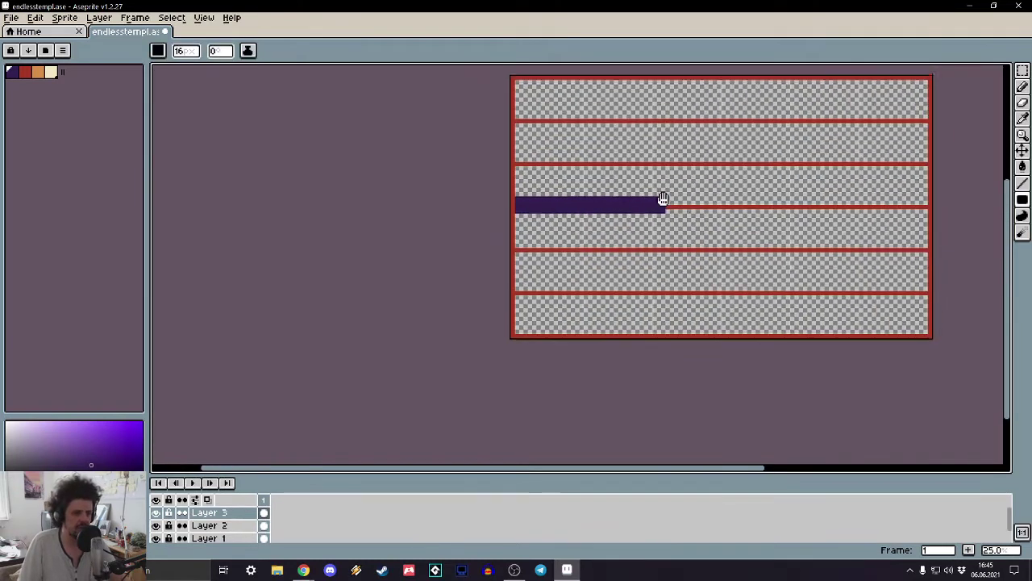
{"action": "key", "text": "ctrl+z"}
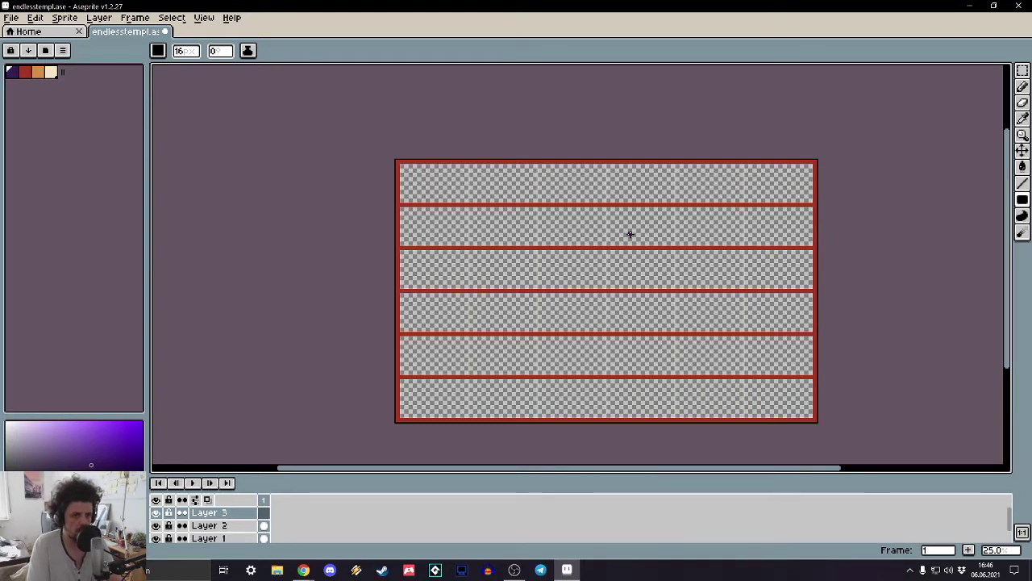
{"action": "left_click", "coordinate": [59, 34]}
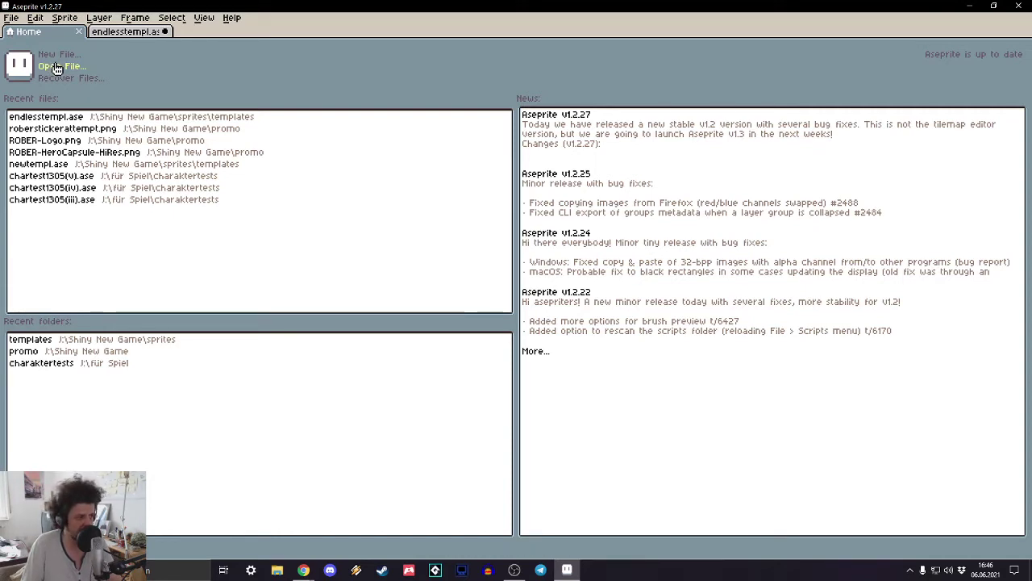
{"action": "left_click", "coordinate": [111, 33]}
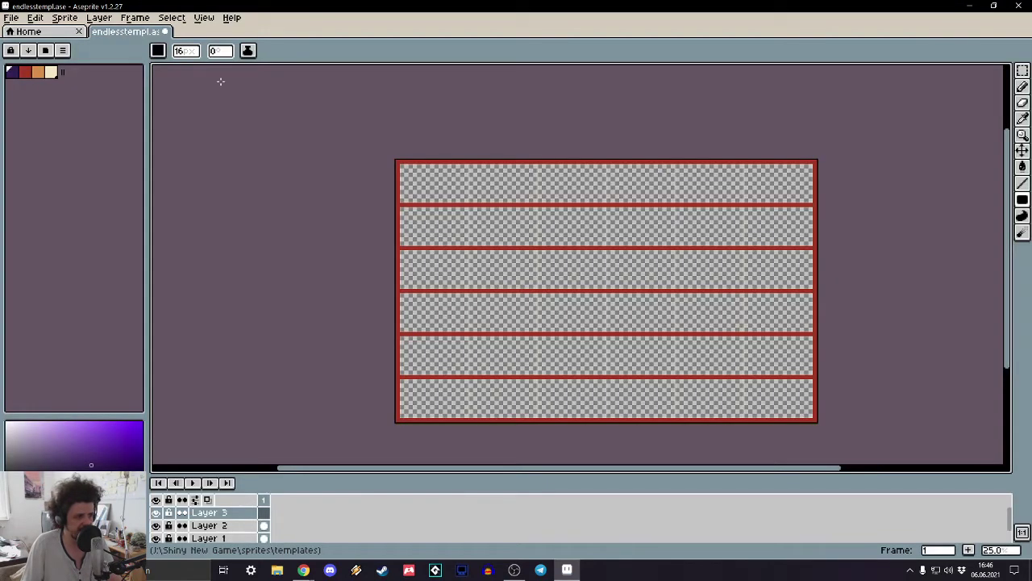
- Examine the first cell of the template's top row, from the red outer border to the first cream column line
{"action": "middle_click_drag", "start_coordinate": [553, 242], "coordinate": [460, 188]}
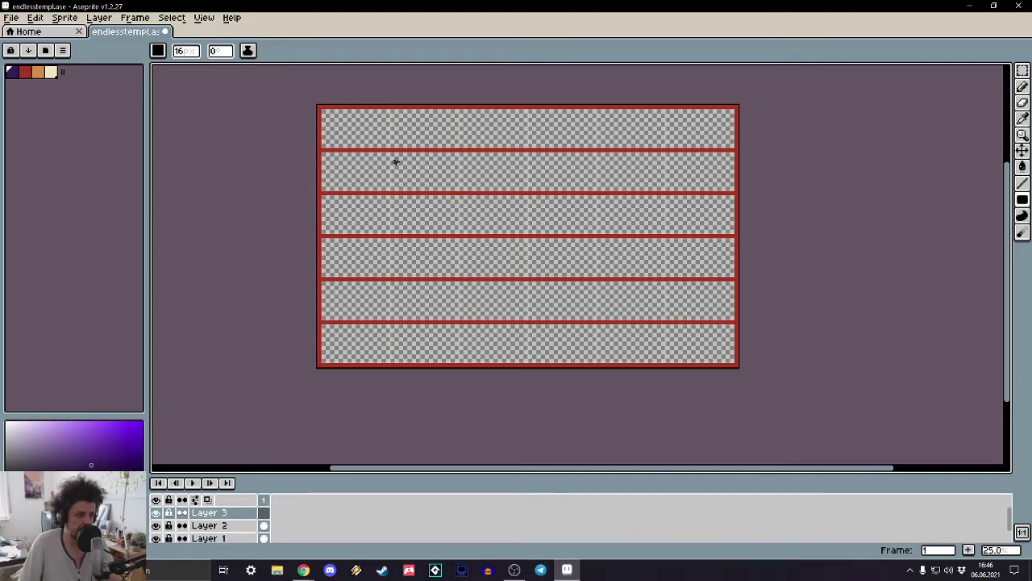
{"action": "scroll", "coordinate": [394, 162], "scroll_direction": "up", "scroll_amount": 1}
{"action": "scroll", "coordinate": [368, 138], "scroll_direction": "down", "scroll_amount": 1}
{"action": "scroll", "coordinate": [364, 146], "scroll_direction": "up", "scroll_amount": 1}
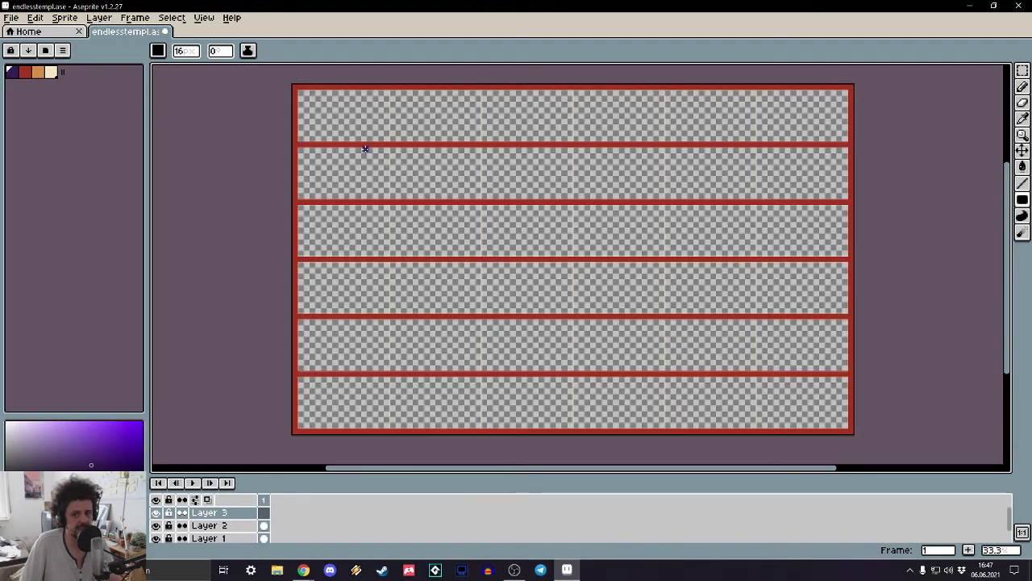
{"action": "middle_click_drag", "start_coordinate": [362, 150], "coordinate": [427, 176]}
{"action": "scroll", "coordinate": [401, 137], "scroll_direction": "up", "scroll_amount": 2}
{"action": "mouse_move", "coordinate": [443, 230]}
{"action": "left_mouse_down"}
{"action": "mouse_move", "coordinate": [512, 295]}
{"action": "mouse_move", "coordinate": [498, 259]}
{"action": "left_mouse_up"}
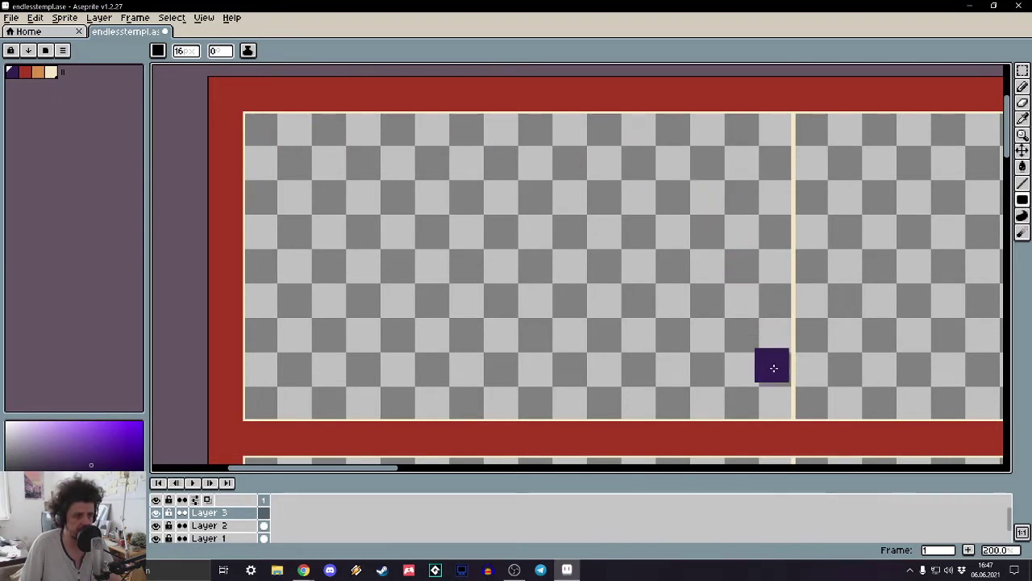
{"action": "middle_click_drag", "start_coordinate": [776, 396], "coordinate": [718, 334]}
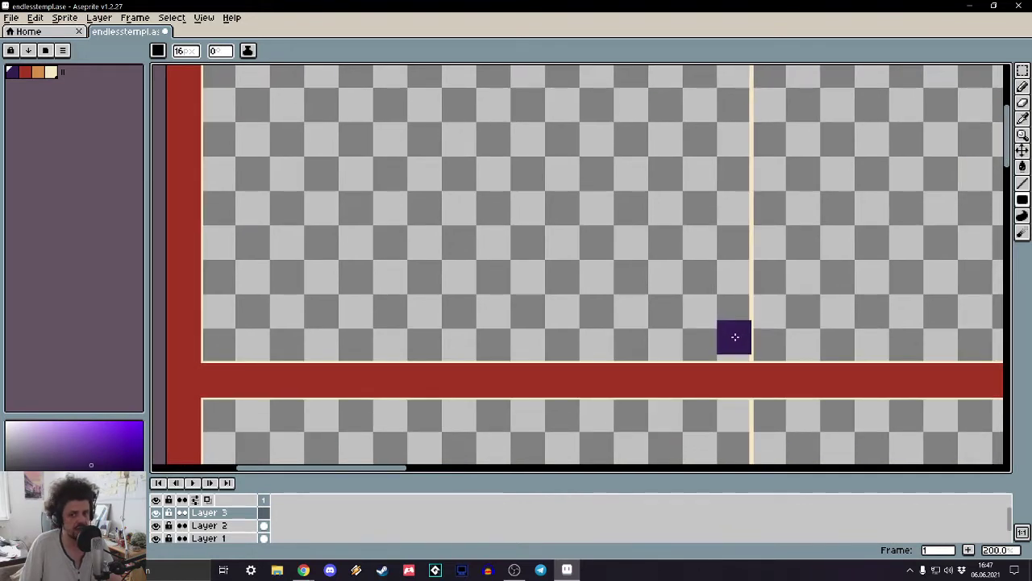
{"action": "middle_click_drag", "start_coordinate": [669, 237], "coordinate": [684, 303]}
{"action": "middle_click_drag", "start_coordinate": [609, 204], "coordinate": [611, 202]}
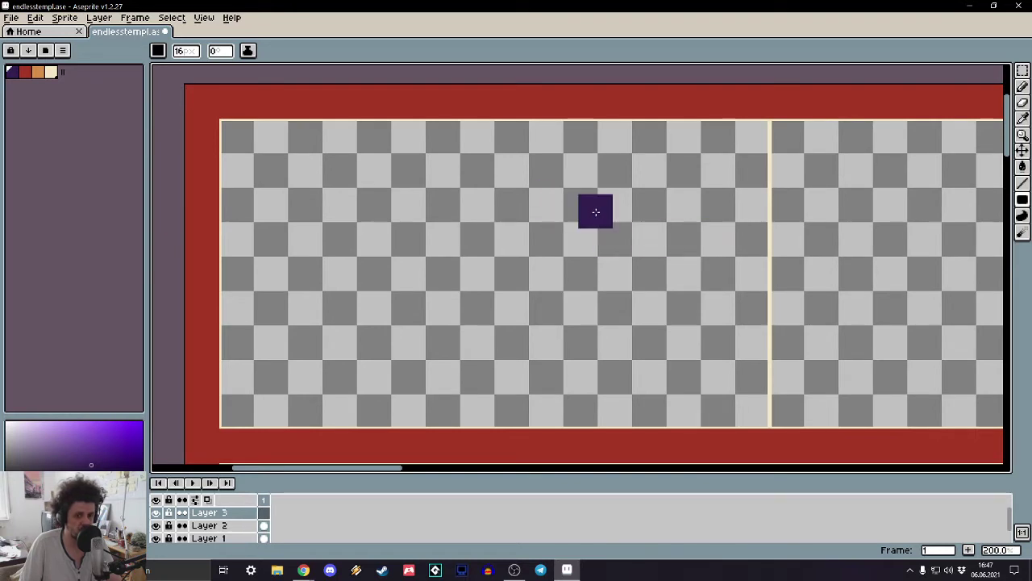
{"action": "middle_click_drag", "start_coordinate": [753, 260], "coordinate": [728, 231]}
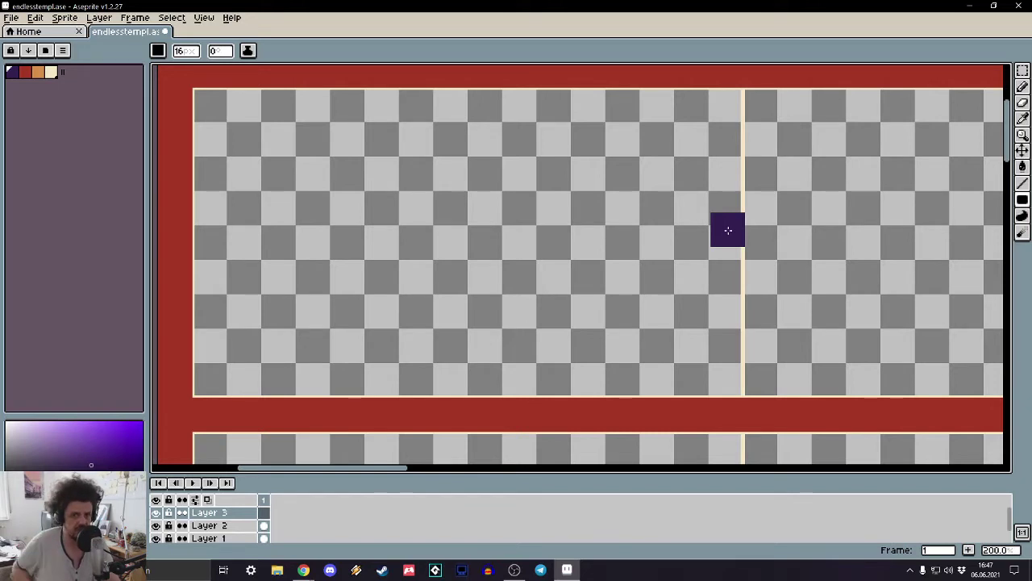
- Inspect the template's upper-left red border and the red divider below the first row at close range against the 16 px brush
{"action": "scroll", "coordinate": [696, 215], "scroll_direction": "down", "scroll_amount": 1}
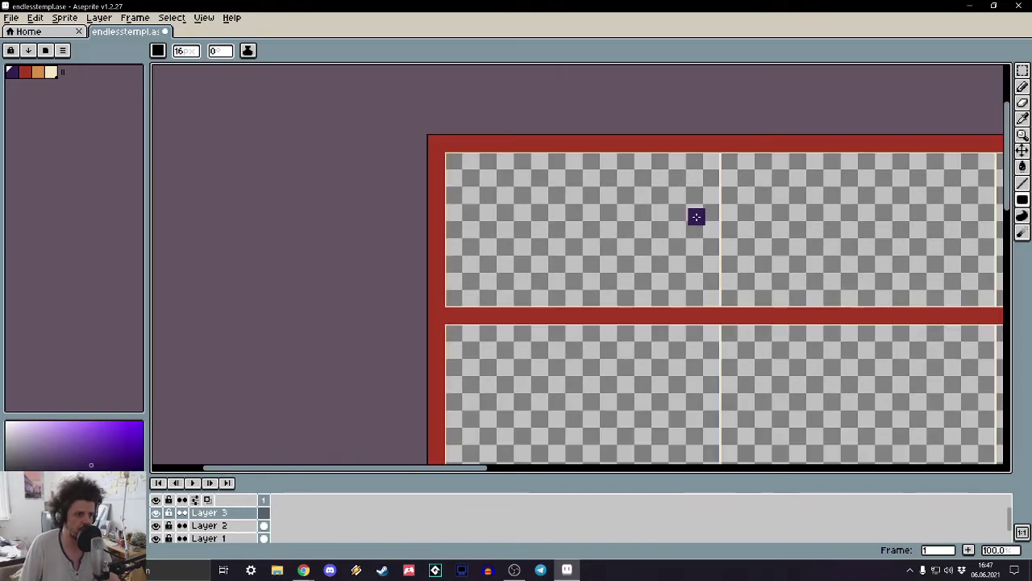
{"action": "scroll", "coordinate": [697, 216], "scroll_direction": "up", "scroll_amount": 1}
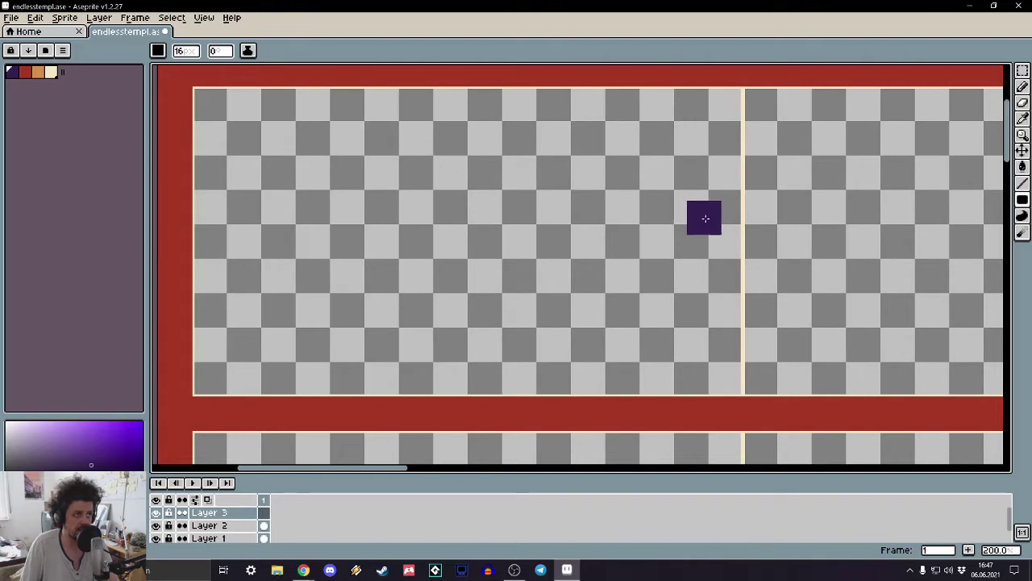
{"action": "scroll", "coordinate": [705, 218], "scroll_direction": "down", "scroll_amount": 1}
{"action": "scroll", "coordinate": [743, 217], "scroll_direction": "up", "scroll_amount": 2}
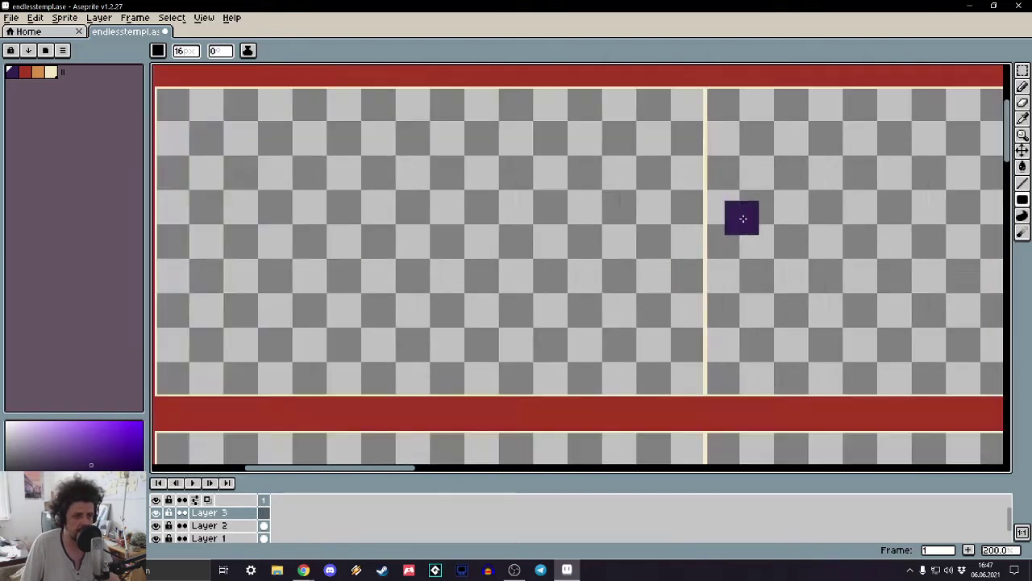
{"action": "scroll", "coordinate": [742, 218], "scroll_direction": "down", "scroll_amount": 2}
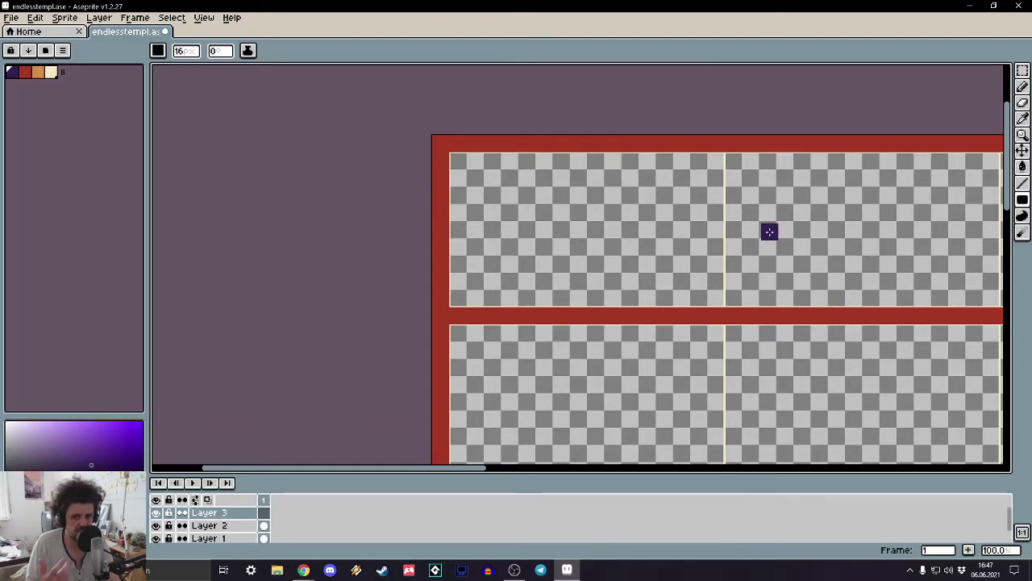
{"action": "scroll", "coordinate": [717, 239], "scroll_direction": "up", "scroll_amount": 3}
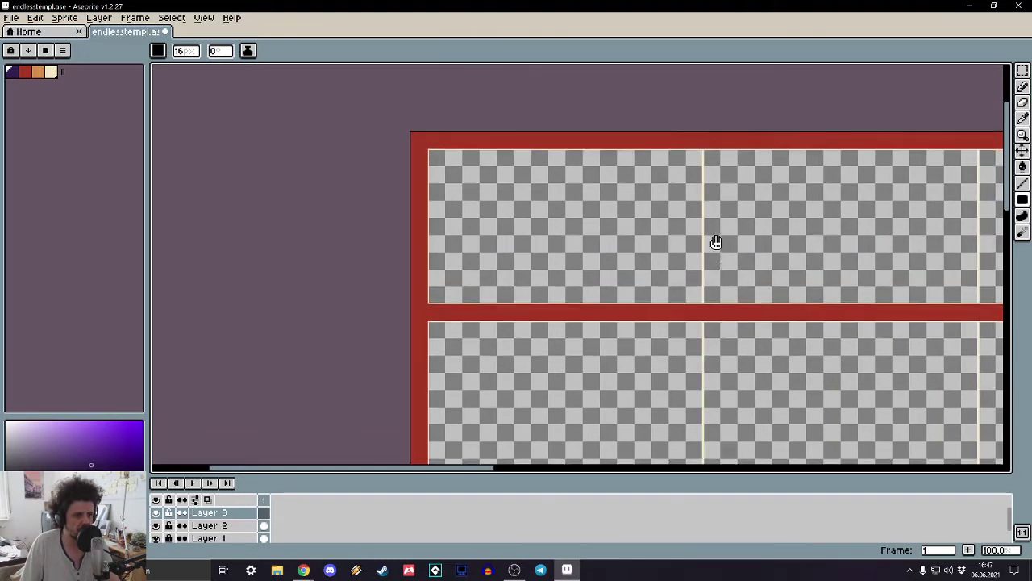
{"action": "scroll", "coordinate": [712, 166], "scroll_direction": "down", "scroll_amount": 1}
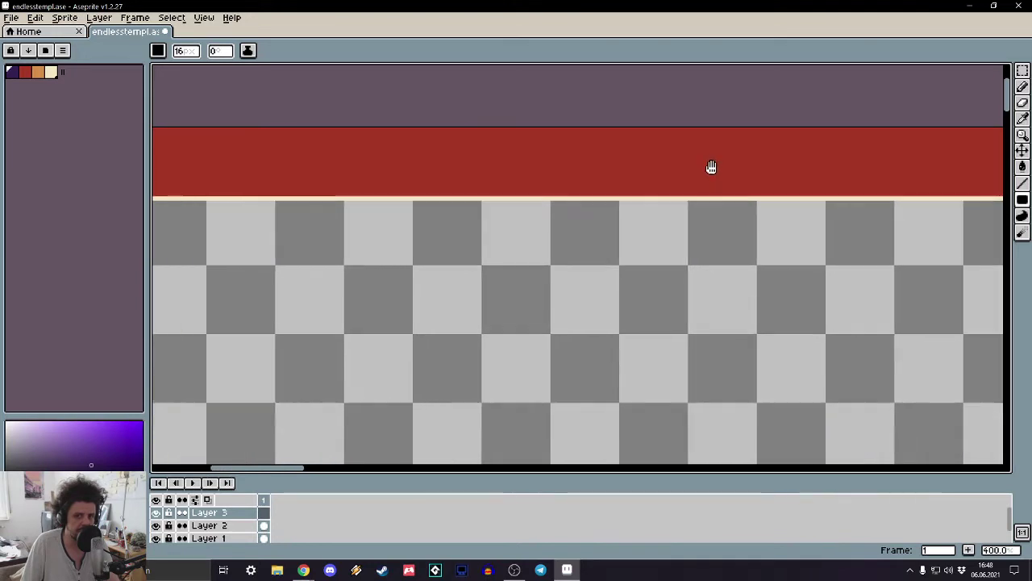
{"action": "scroll", "coordinate": [641, 180], "scroll_direction": "left", "scroll_amount": 2, "text": "shift"}
{"action": "scroll", "coordinate": [348, 168], "scroll_direction": "down", "scroll_amount": 1}
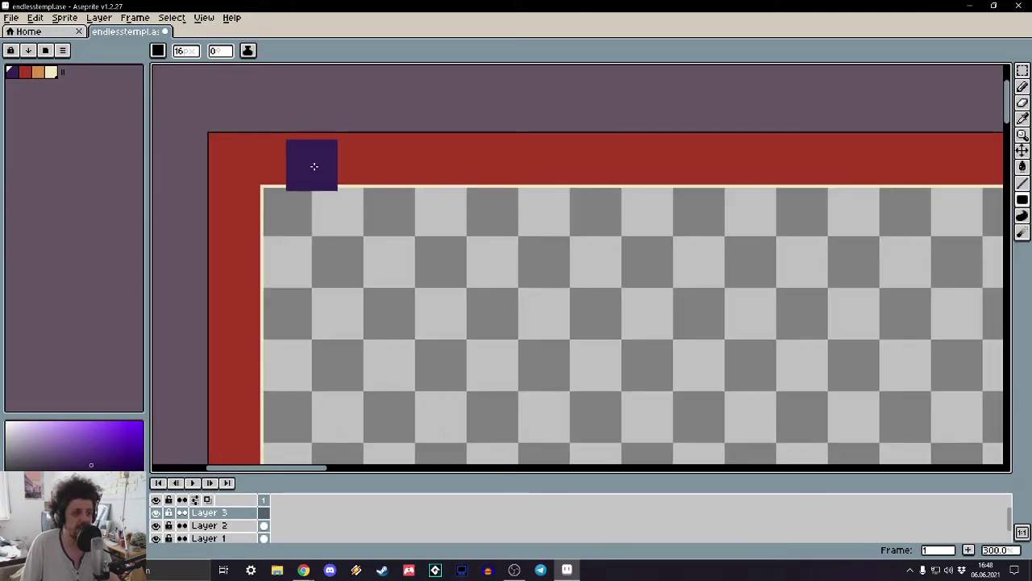
{"action": "scroll", "coordinate": [314, 165], "scroll_direction": "down", "scroll_amount": 1}
{"action": "scroll", "coordinate": [314, 166], "scroll_direction": "down", "scroll_amount": 2}
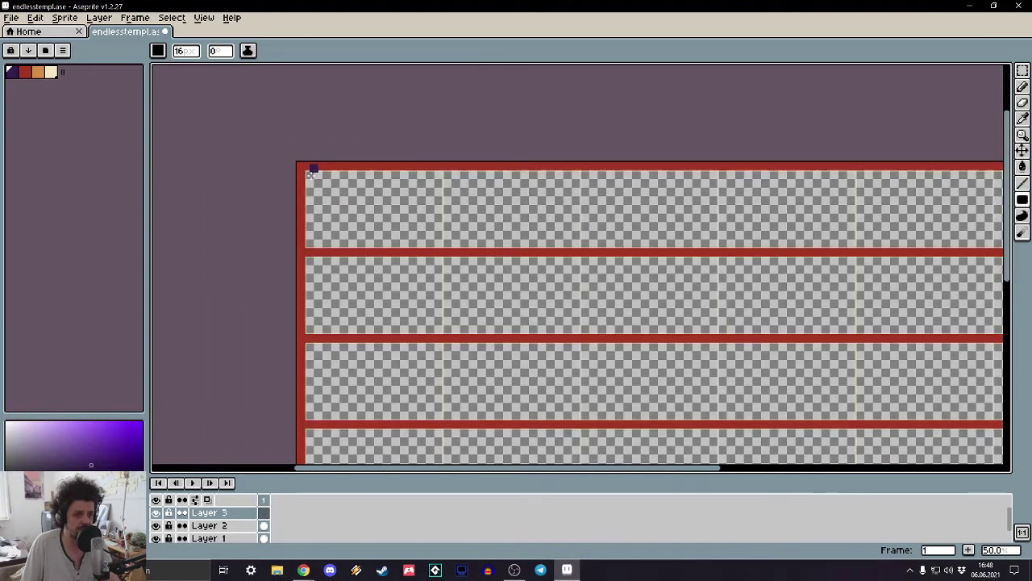
{"action": "scroll", "coordinate": [334, 228], "scroll_direction": "up", "scroll_amount": 1}
{"action": "scroll", "coordinate": [339, 230], "scroll_direction": "up", "scroll_amount": 1}
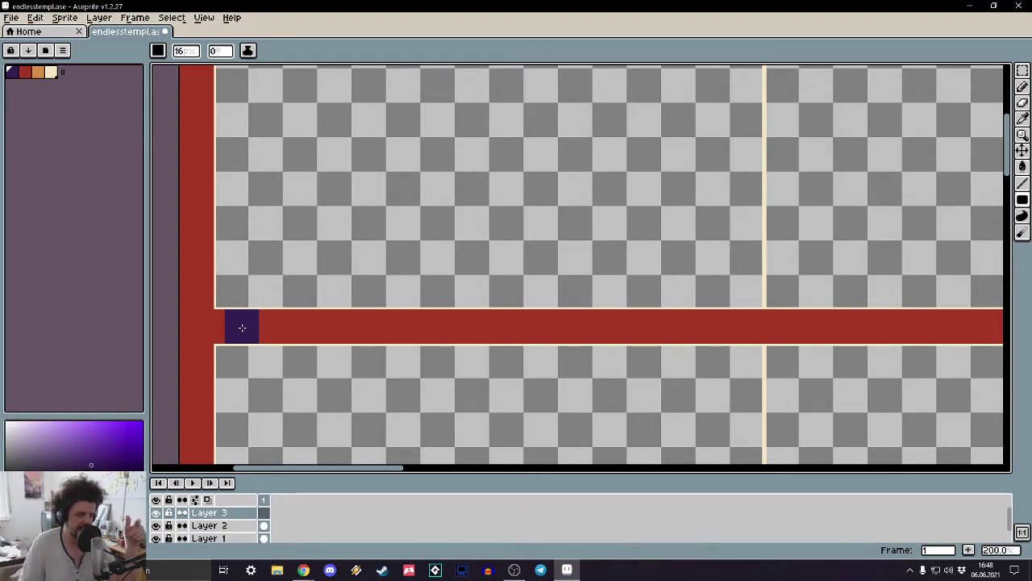
{"action": "scroll", "coordinate": [256, 320], "scroll_direction": "down", "scroll_amount": 1}
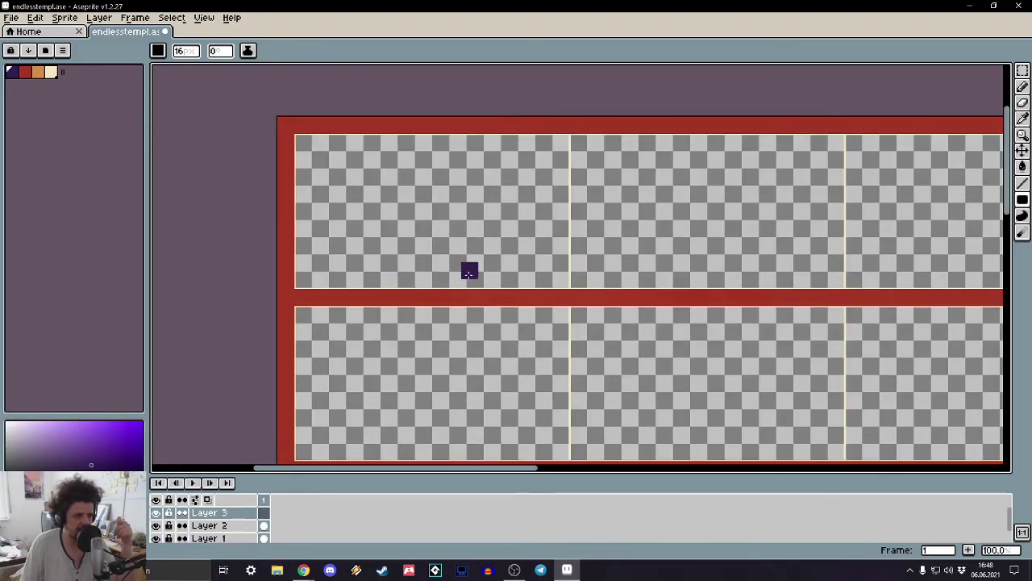
{"action": "scroll", "coordinate": [475, 321], "scroll_direction": "up", "scroll_amount": 1}
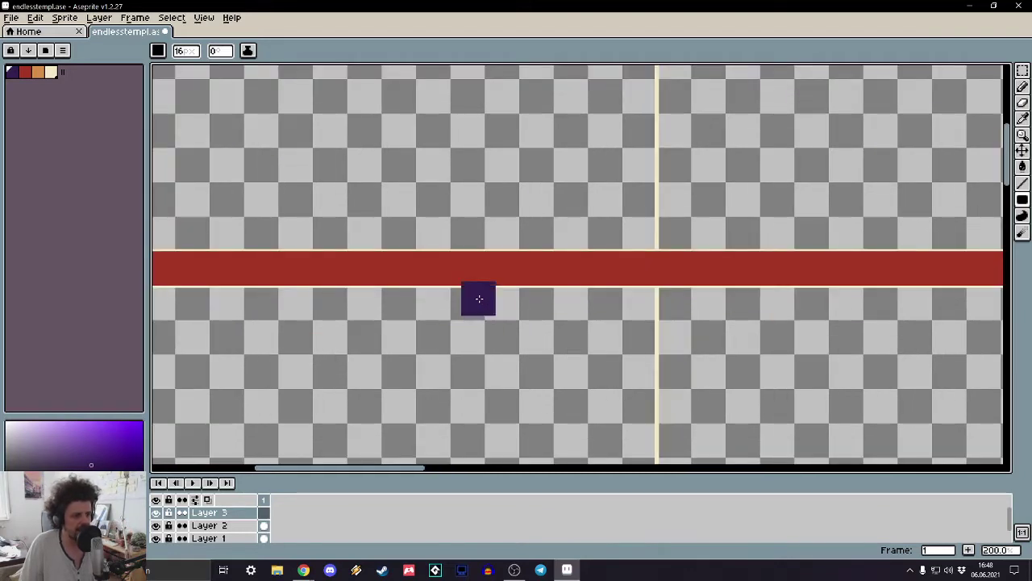
{"action": "scroll", "coordinate": [483, 274], "scroll_direction": "down", "scroll_amount": 1}
{"action": "scroll", "coordinate": [484, 272], "scroll_direction": "up", "scroll_amount": 8}
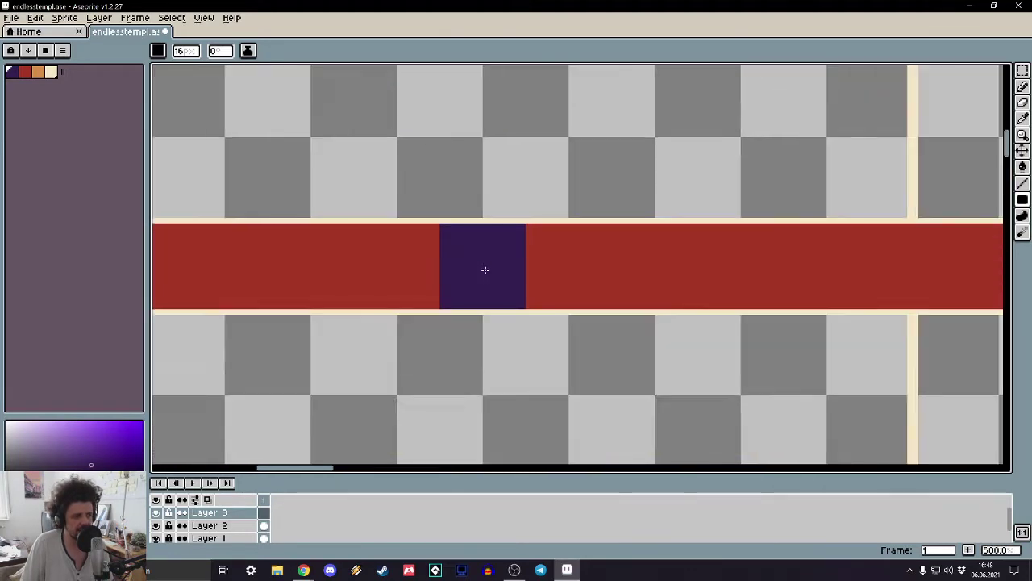
{"action": "scroll", "coordinate": [539, 263], "scroll_direction": "down", "scroll_amount": 8}
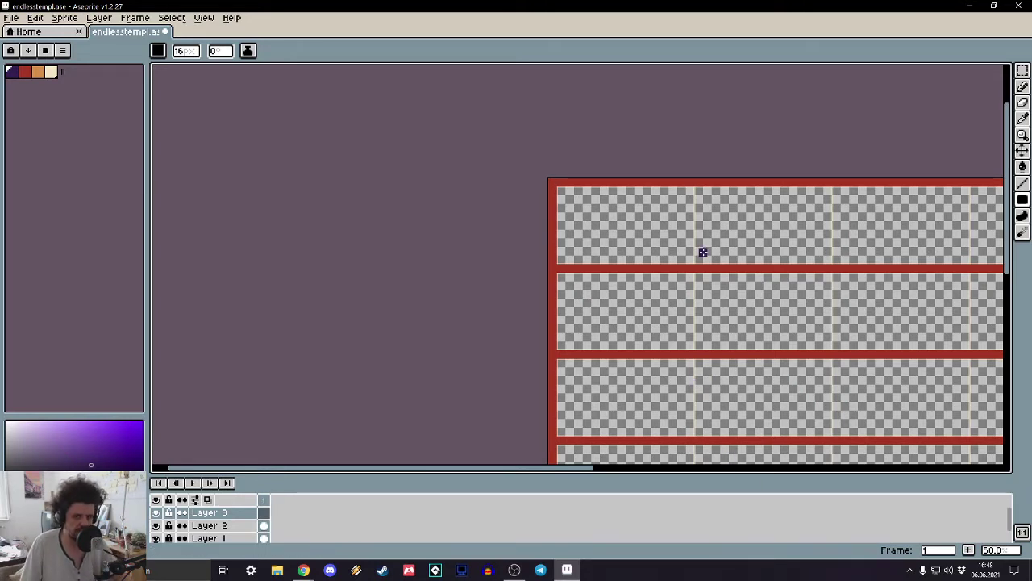
- Look over the template's full grid of rows and columns, from the left border across to the right border
{"action": "scroll", "coordinate": [703, 253], "scroll_direction": "up", "scroll_amount": 1}
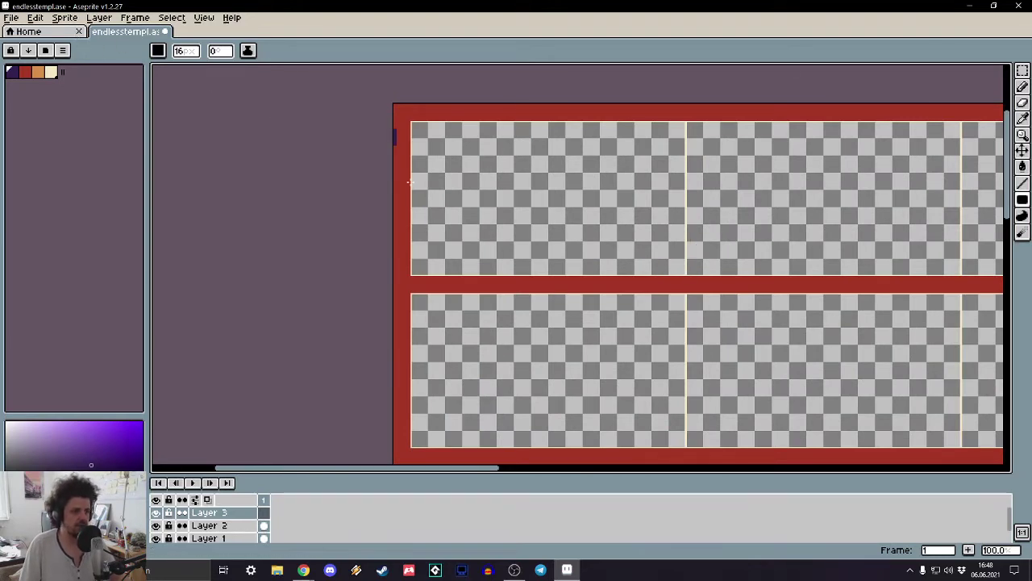
{"action": "scroll", "coordinate": [452, 206], "scroll_direction": "down", "scroll_amount": 1}
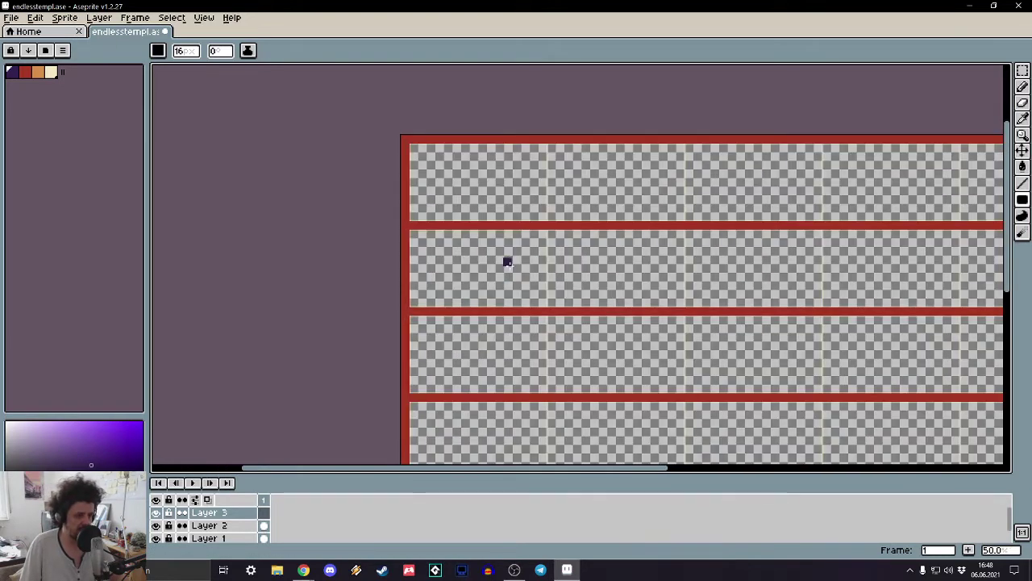
{"action": "scroll", "coordinate": [496, 254], "scroll_direction": "up", "scroll_amount": 1}
{"action": "scroll", "coordinate": [413, 223], "scroll_direction": "down", "scroll_amount": 2}
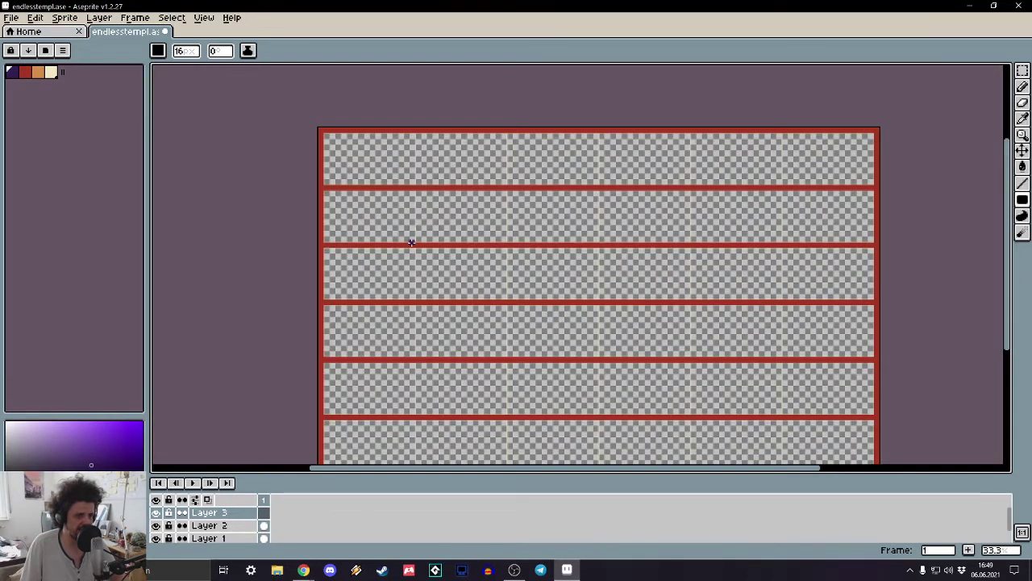
{"action": "scroll", "coordinate": [401, 262], "scroll_direction": "up", "scroll_amount": 1}
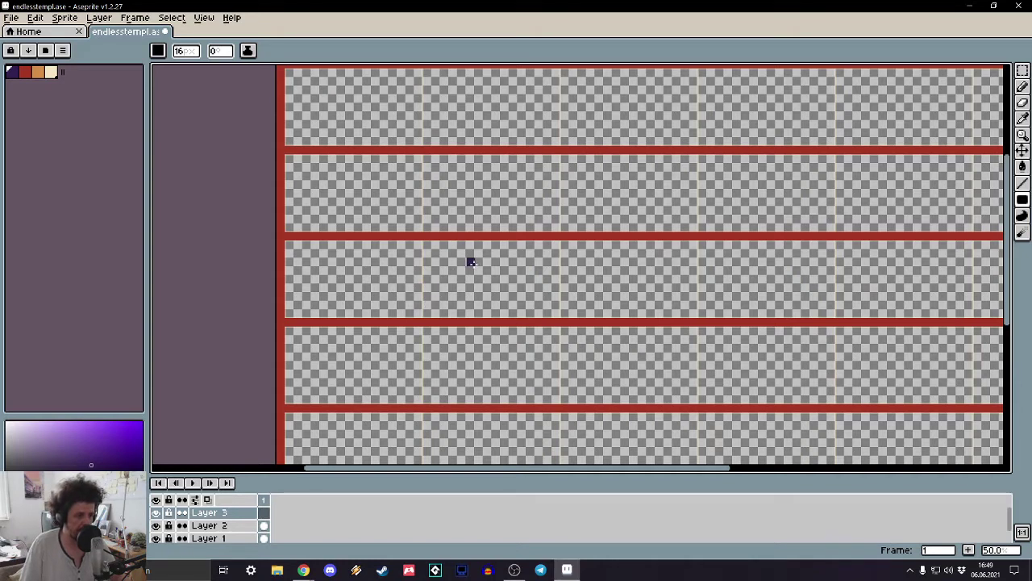
{"action": "scroll", "coordinate": [497, 291], "scroll_direction": "down", "scroll_amount": 1}
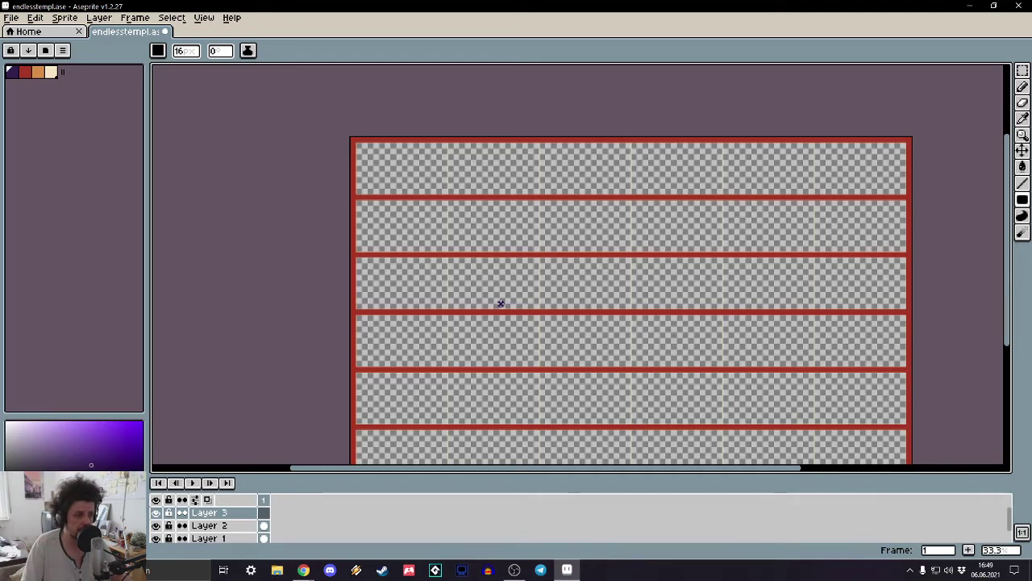
{"action": "scroll", "coordinate": [440, 311], "scroll_direction": "up", "scroll_amount": 2}
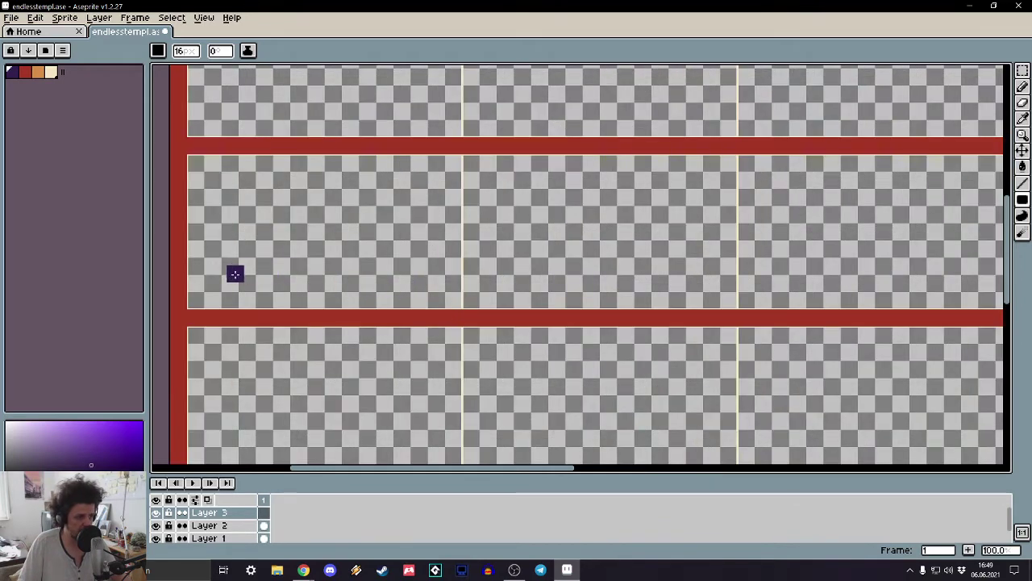
{"action": "scroll", "coordinate": [779, 261], "scroll_direction": "down", "scroll_amount": 2}
{"action": "scroll", "coordinate": [868, 256], "scroll_direction": "down", "scroll_amount": 1}
{"action": "middle_click_drag", "start_coordinate": [869, 256], "coordinate": [624, 246]}
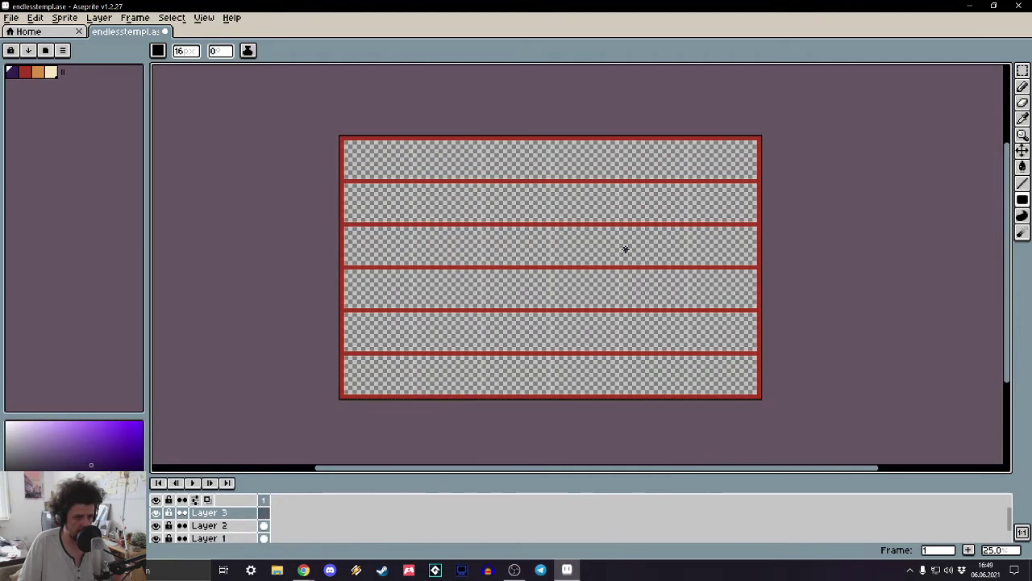
{"action": "scroll", "coordinate": [756, 251], "scroll_direction": "up", "scroll_amount": 3}
{"action": "scroll", "coordinate": [756, 251], "scroll_direction": "up", "scroll_amount": 3}
{"action": "scroll", "coordinate": [756, 251], "scroll_direction": "down", "scroll_amount": 3}
{"action": "scroll", "coordinate": [477, 234], "scroll_direction": "down", "scroll_amount": 2}
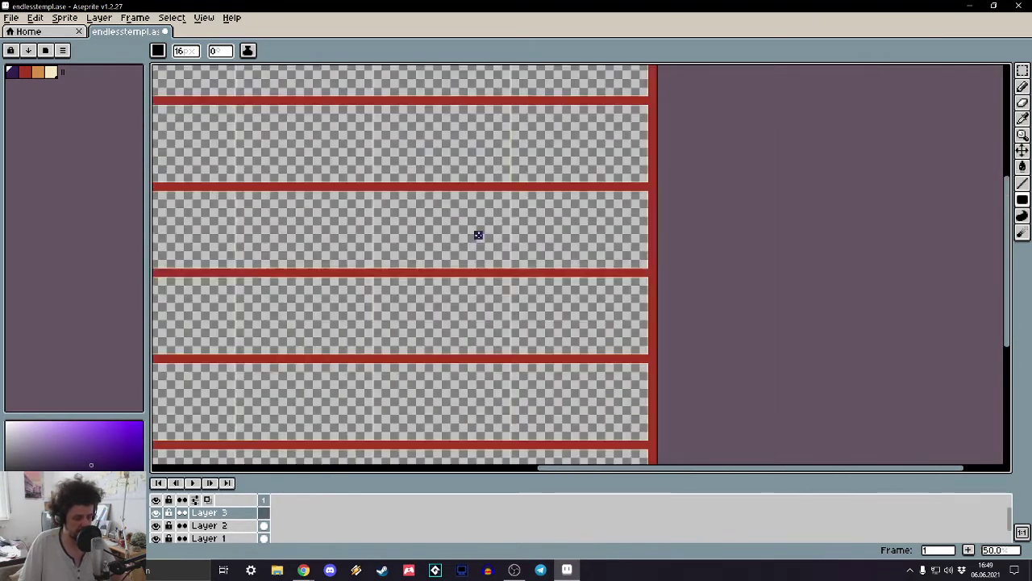
{"action": "scroll", "coordinate": [500, 214], "scroll_direction": "down", "scroll_amount": 1}
{"action": "middle_click_drag", "start_coordinate": [500, 214], "coordinate": [728, 182]}
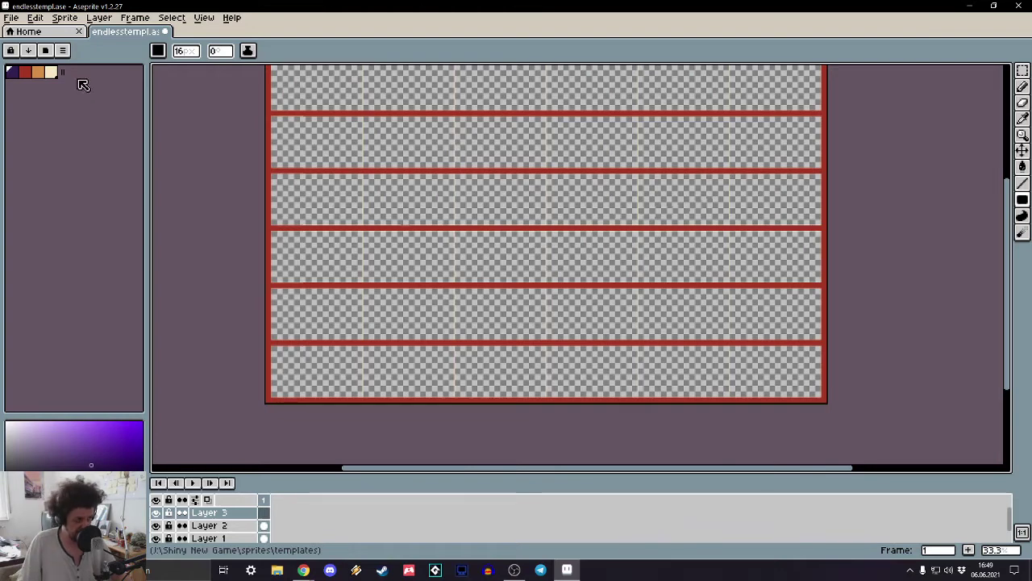
- Browse the files to open to the NeedleForest enemy folder under Shiny New Game\sprites\Gegner
{"action": "left_click", "coordinate": [58, 32]}
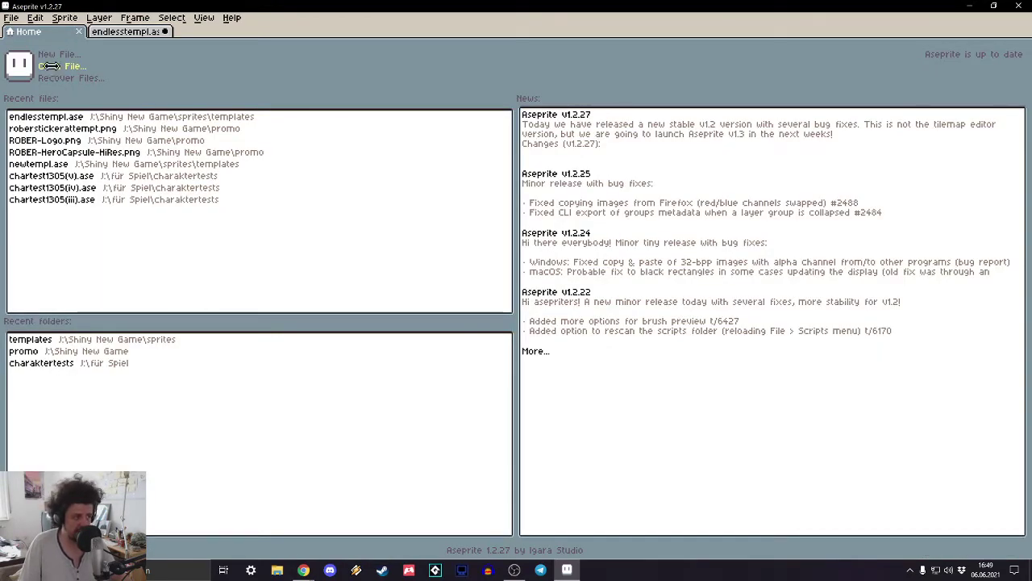
{"action": "left_click", "coordinate": [53, 70]}
{"action": "left_click", "coordinate": [103, 68]}
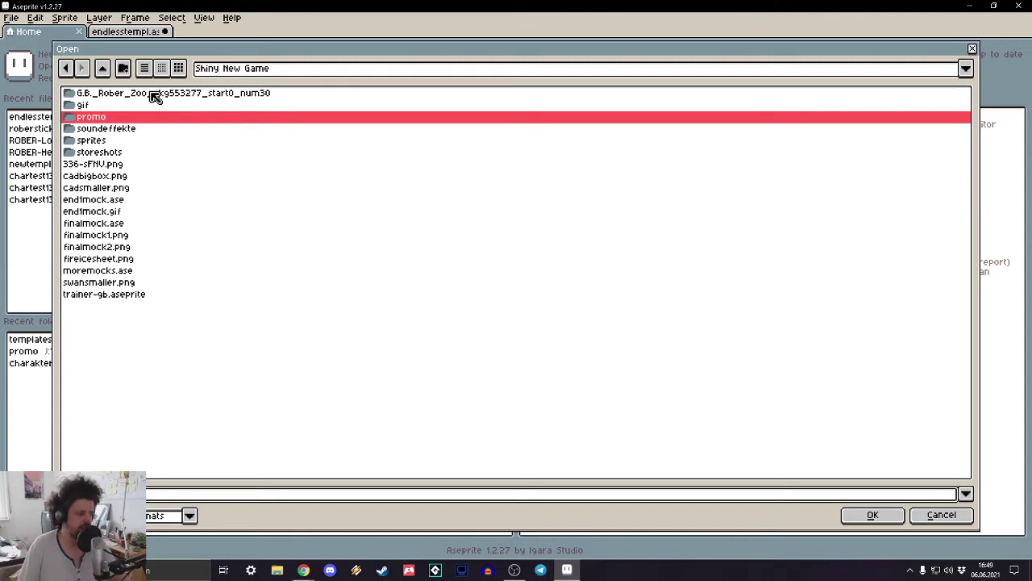
{"action": "left_click", "coordinate": [102, 68]}
{"action": "scroll", "coordinate": [126, 298], "scroll_direction": "down", "scroll_amount": 2}
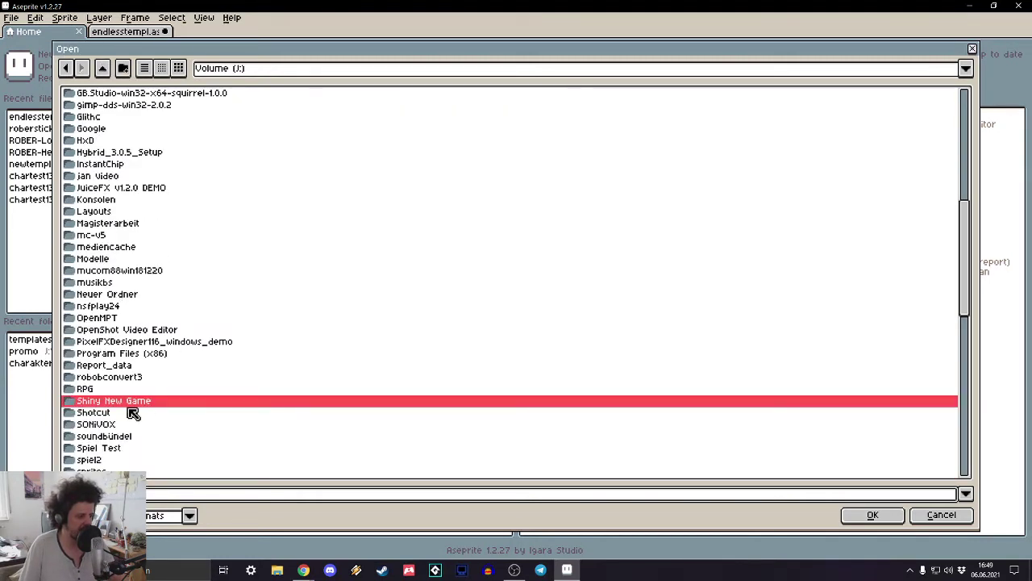
{"action": "double_click", "coordinate": [125, 403]}
{"action": "double_click", "coordinate": [91, 140]}
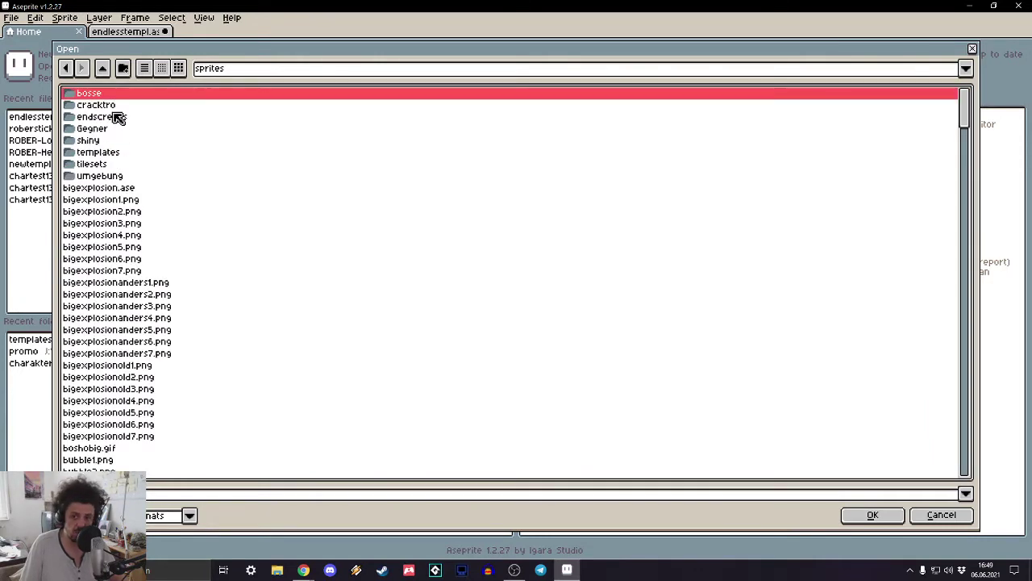
{"action": "double_click", "coordinate": [97, 129]}
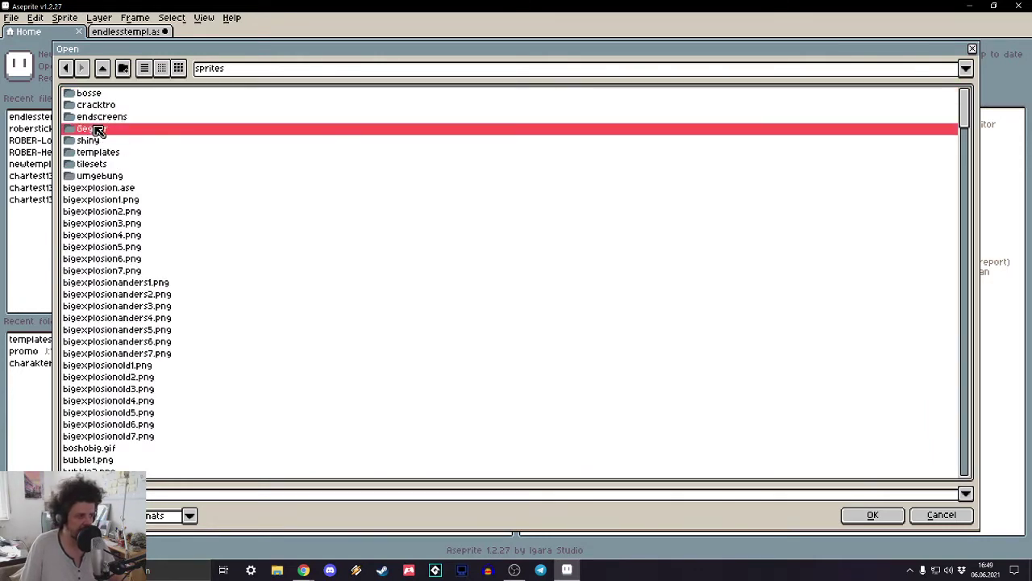
{"action": "double_click", "coordinate": [121, 132]}
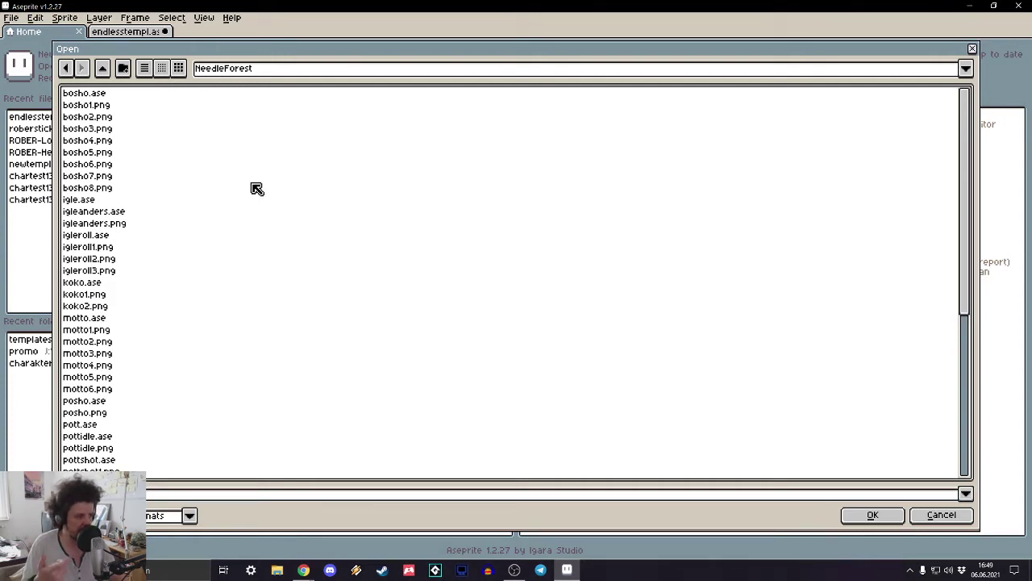
- Preview the bosho, igleroll, igleanders, motto and posho sprite files in the NeedleForest folder
{"action": "left_click", "coordinate": [122, 106]}
{"action": "left_click", "coordinate": [114, 128]}
{"action": "left_click", "coordinate": [101, 176]}
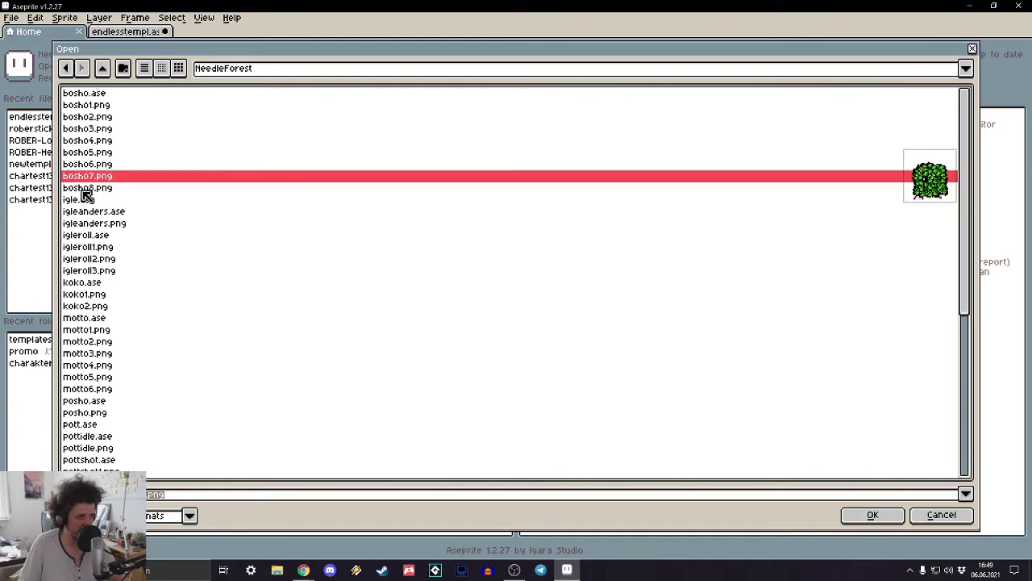
{"action": "left_click", "coordinate": [95, 141]}
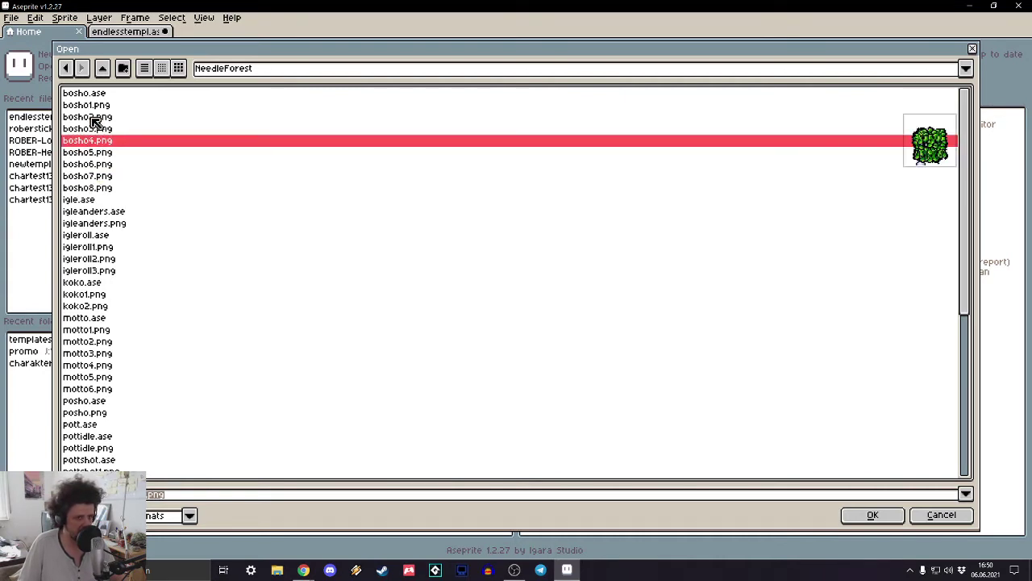
{"action": "left_click", "coordinate": [95, 117]}
{"action": "left_click", "coordinate": [105, 259]}
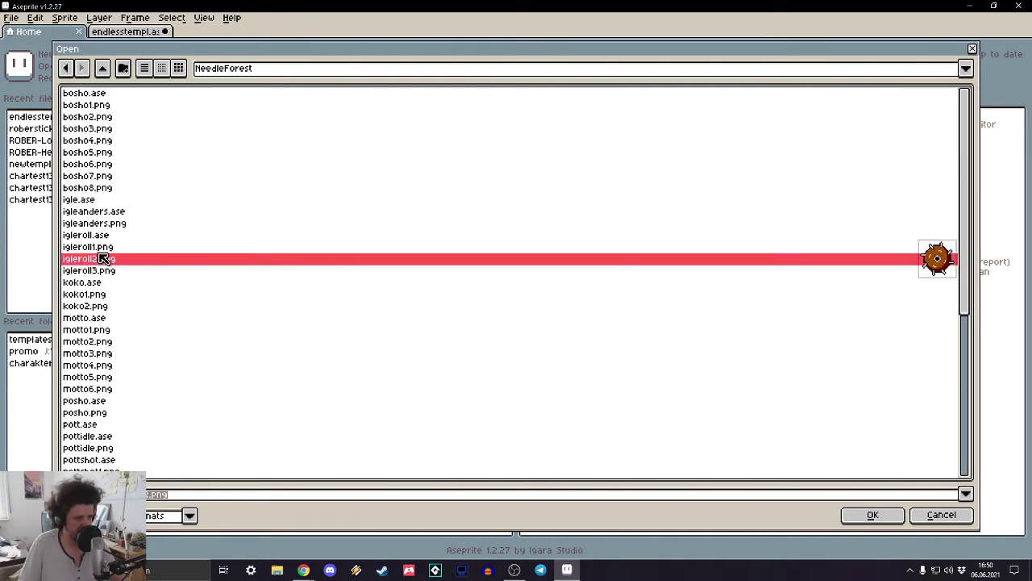
{"action": "left_click", "coordinate": [98, 224]}
{"action": "left_click", "coordinate": [97, 318]}
{"action": "left_click", "coordinate": [96, 329]}
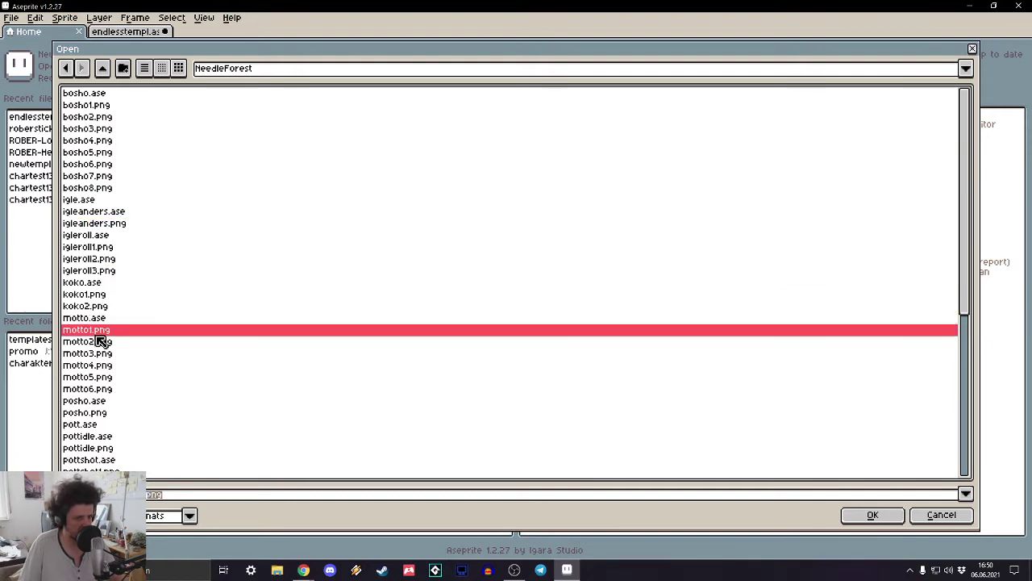
{"action": "left_click", "coordinate": [89, 425]}
{"action": "left_click", "coordinate": [92, 413]}
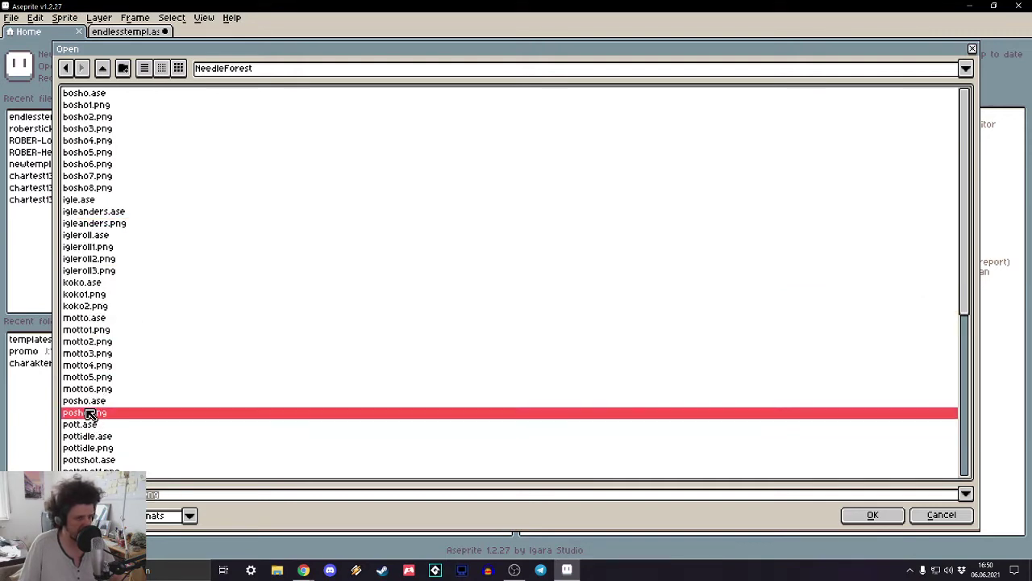
- Preview the pottidle, posho, pottshot and wospe sprite files further down the NeedleForest folder
{"action": "scroll", "coordinate": [90, 415], "scroll_direction": "down", "scroll_amount": 1}
{"action": "scroll", "coordinate": [90, 413], "scroll_direction": "down", "scroll_amount": 1}
{"action": "left_click", "coordinate": [90, 377]}
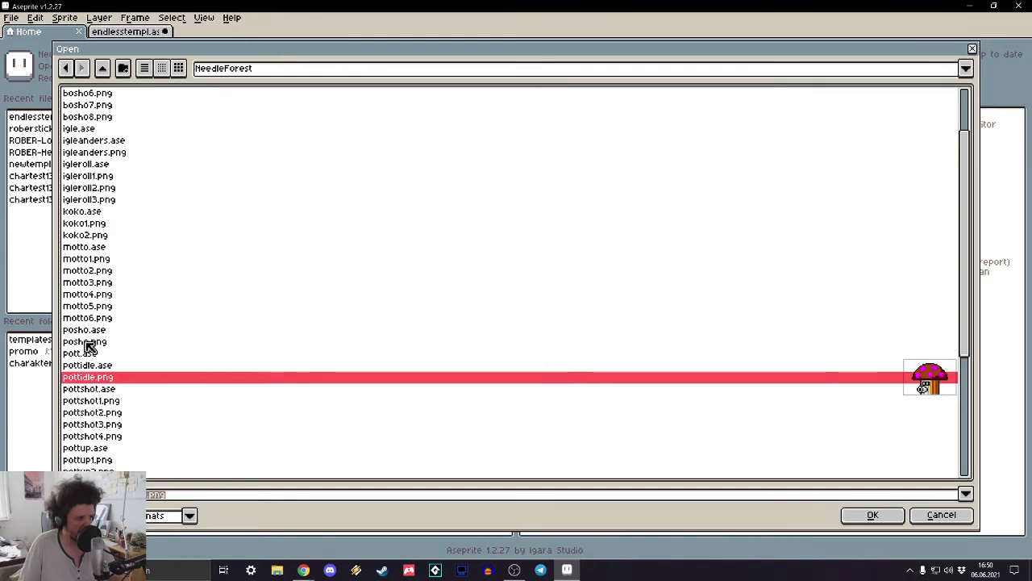
{"action": "left_click", "coordinate": [88, 343]}
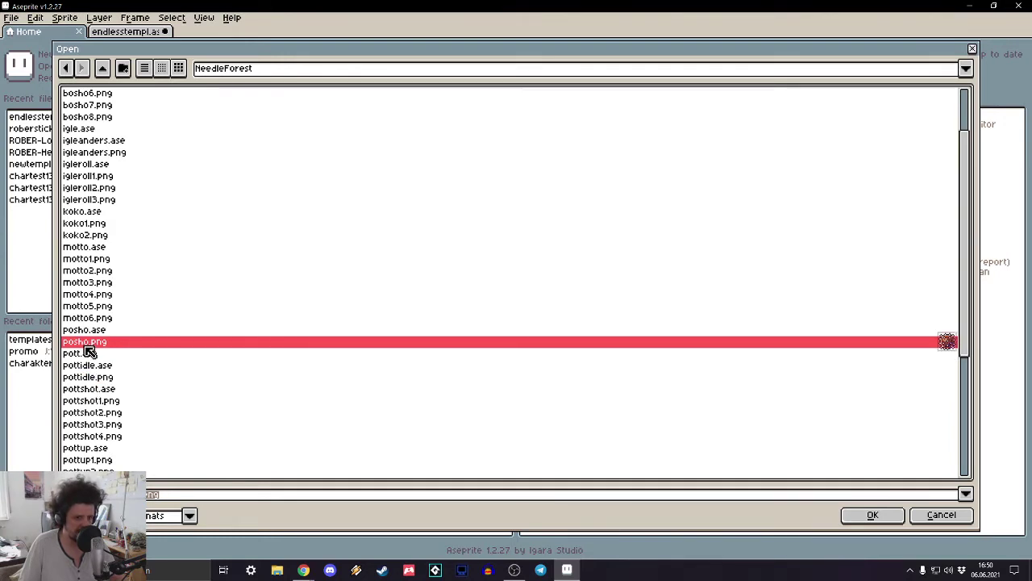
{"action": "left_click", "coordinate": [92, 392]}
{"action": "scroll", "coordinate": [92, 387], "scroll_direction": "down", "scroll_amount": 5}
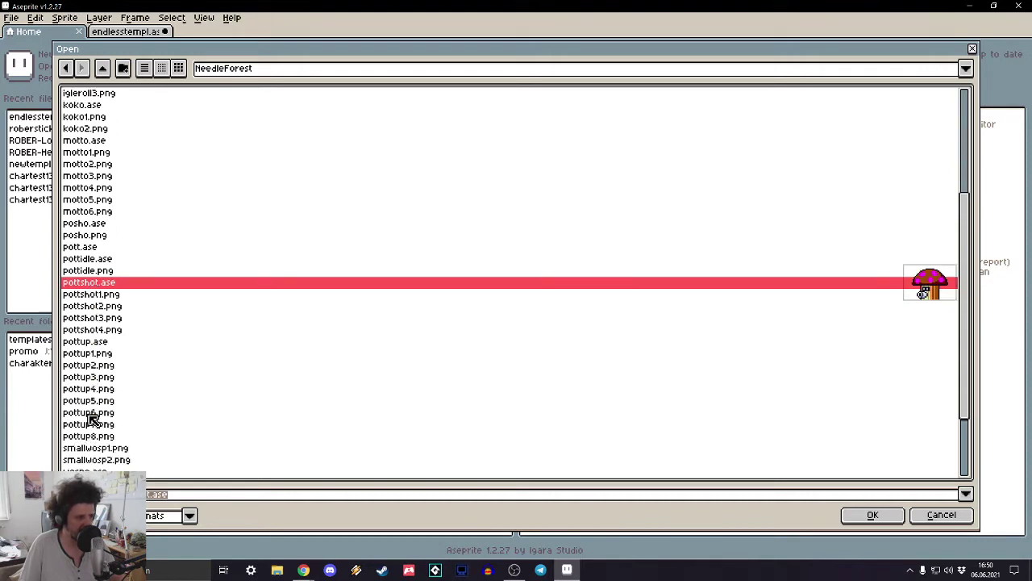
{"action": "scroll", "coordinate": [92, 373], "scroll_direction": "down", "scroll_amount": 1}
{"action": "left_click", "coordinate": [91, 389]}
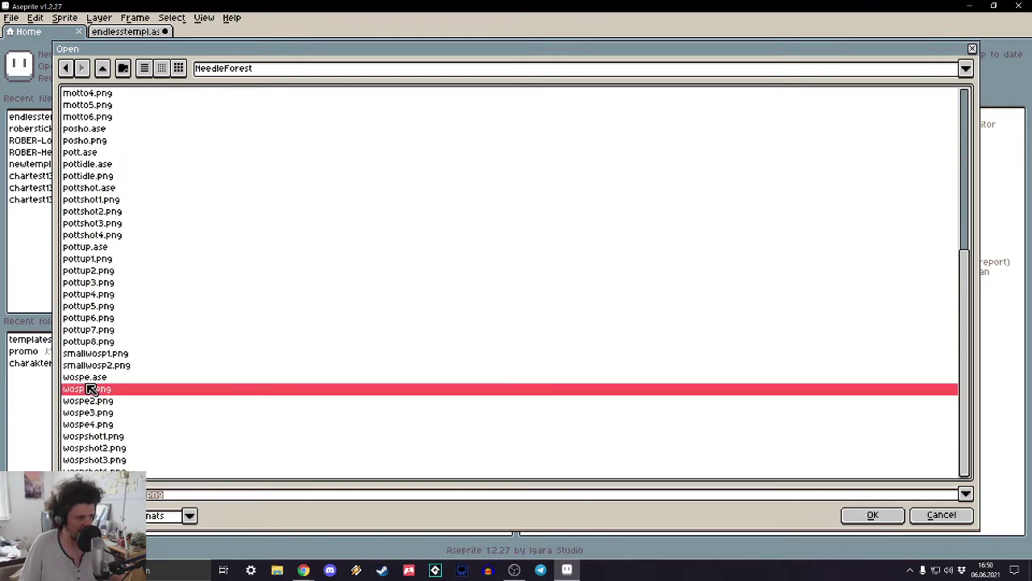
{"action": "scroll", "coordinate": [90, 389], "scroll_direction": "up", "scroll_amount": 5}
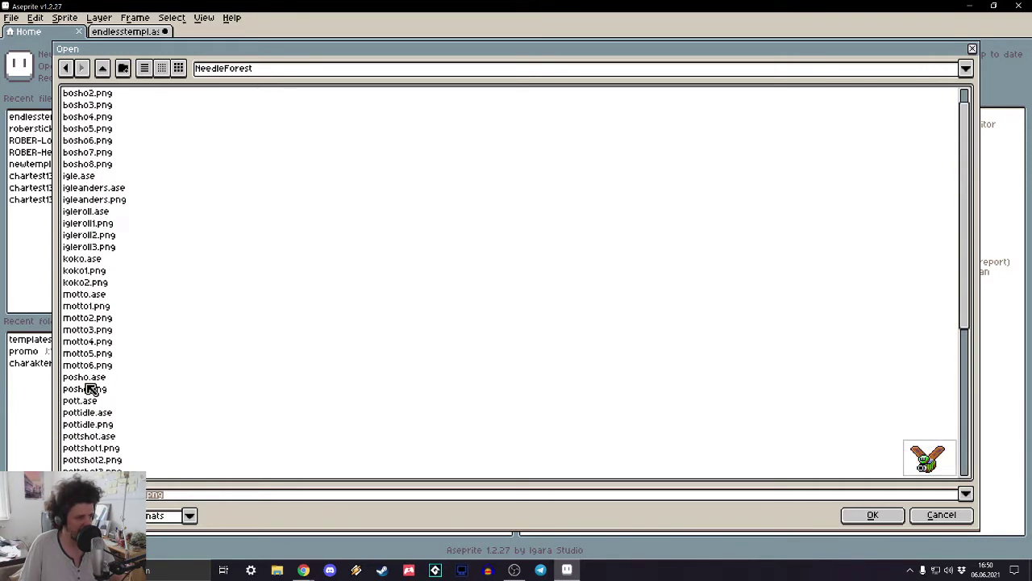
- Open bosho1.png from Gegner\NeedleForest with its numbered files loaded as an animation
{"action": "left_click", "coordinate": [103, 69]}
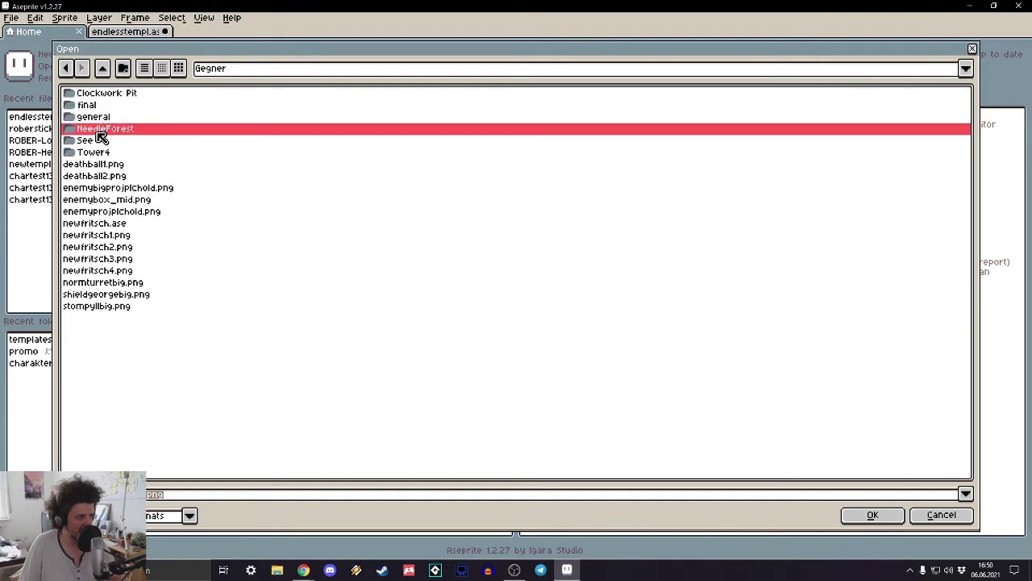
{"action": "left_click", "coordinate": [111, 177]}
{"action": "double_click", "coordinate": [112, 138]}
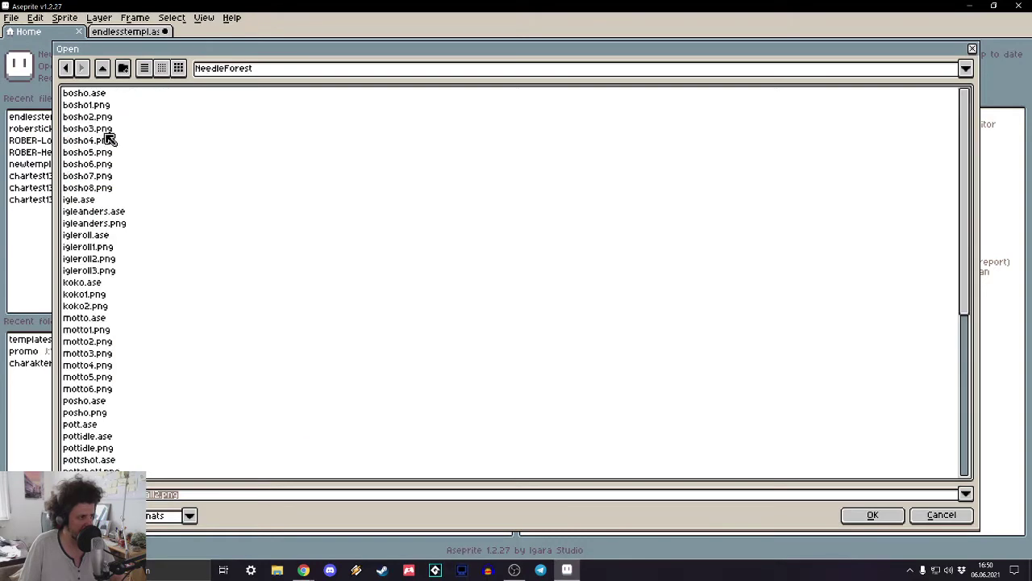
{"action": "double_click", "coordinate": [91, 109]}
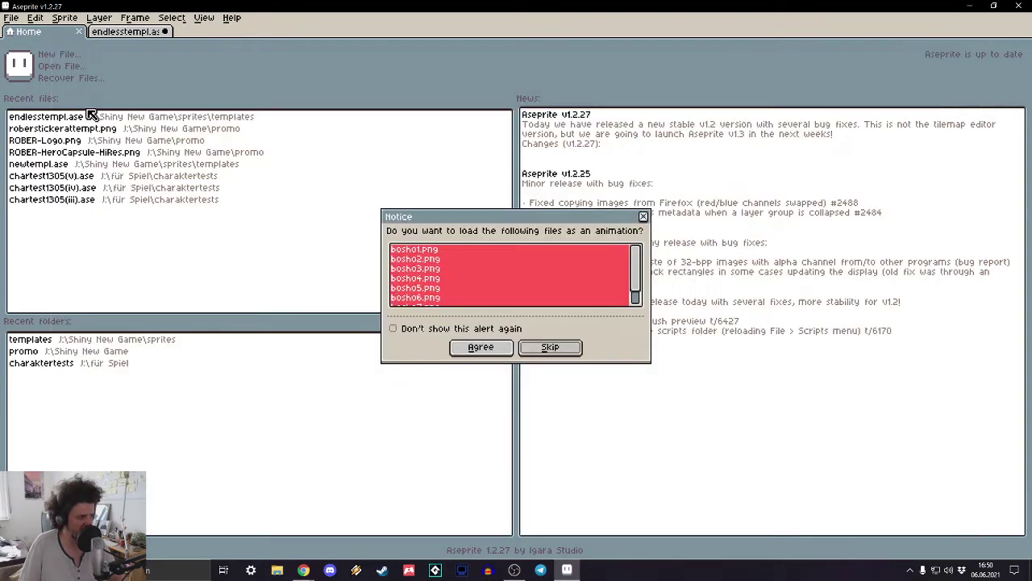
{"action": "left_click", "coordinate": [474, 349]}
- Open motto1.png from the NeedleForest folder with its numbered files loaded as an animation
{"action": "left_click", "coordinate": [68, 31]}
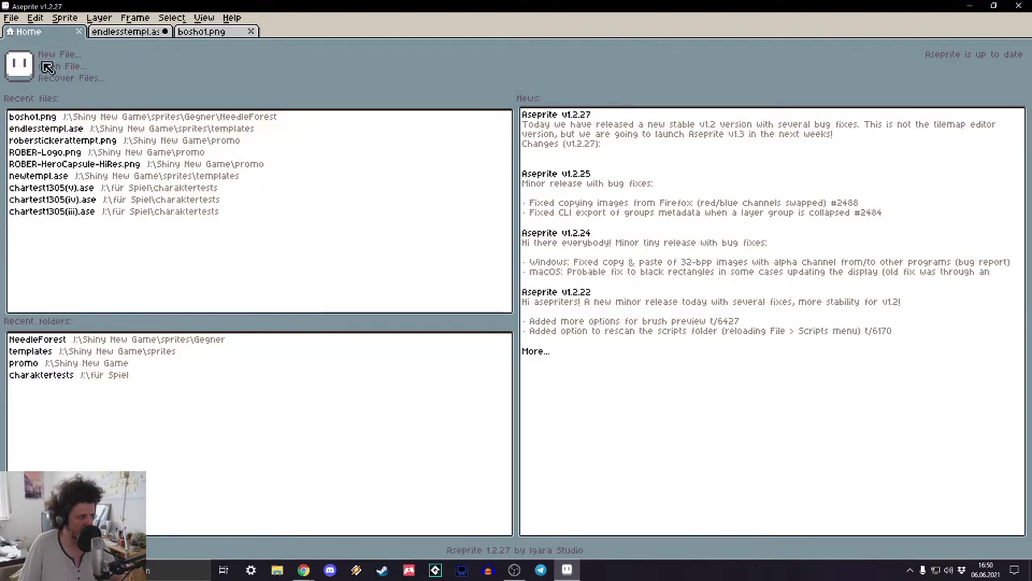
{"action": "left_click", "coordinate": [60, 66]}
{"action": "scroll", "coordinate": [94, 253], "scroll_direction": "down", "scroll_amount": 3}
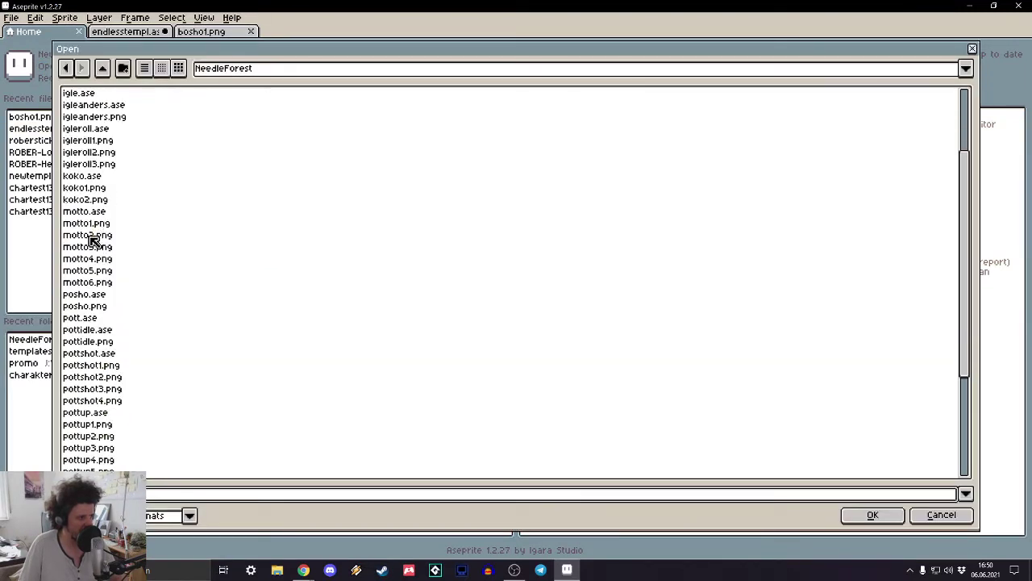
{"action": "double_click", "coordinate": [89, 224]}
{"action": "left_click", "coordinate": [477, 350]}
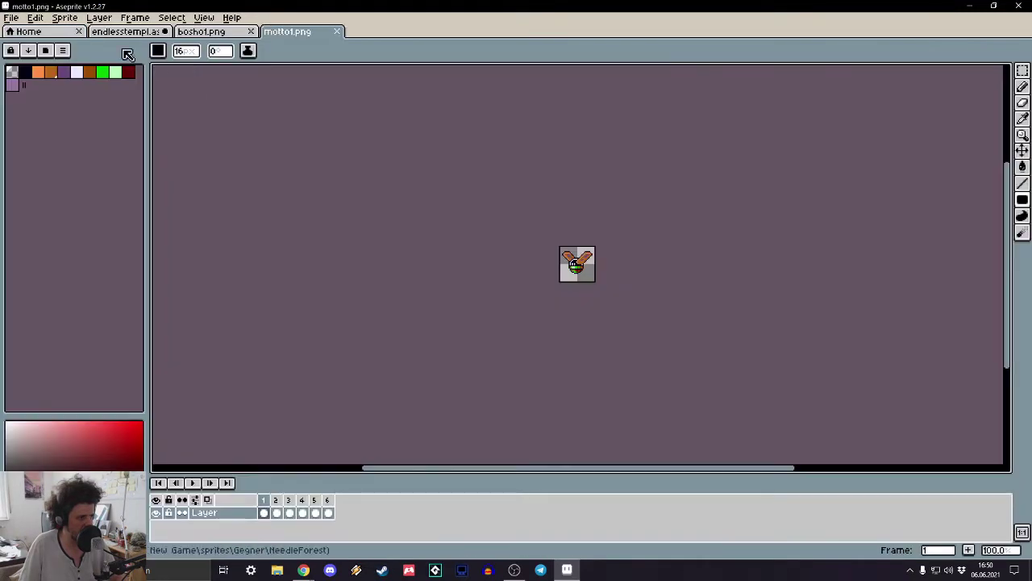
- Open wospe1.png from the NeedleForest folder with its numbered files loaded as an animation
{"action": "left_click", "coordinate": [29, 31]}
{"action": "left_click", "coordinate": [61, 66]}
{"action": "scroll", "coordinate": [113, 233], "scroll_direction": "down", "scroll_amount": 3}
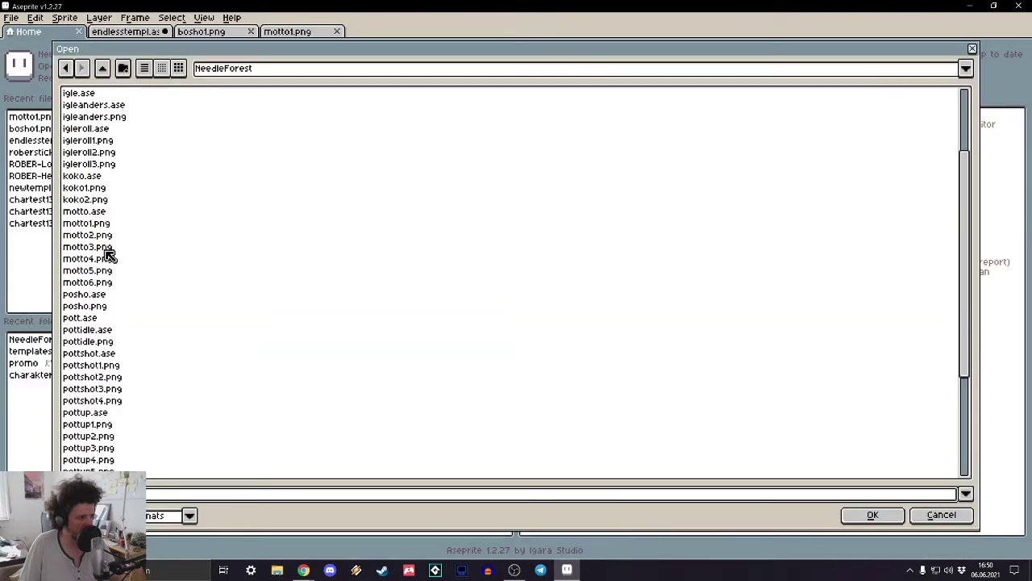
{"action": "scroll", "coordinate": [97, 342], "scroll_direction": "down", "scroll_amount": 2}
{"action": "scroll", "coordinate": [98, 347], "scroll_direction": "down", "scroll_amount": 1}
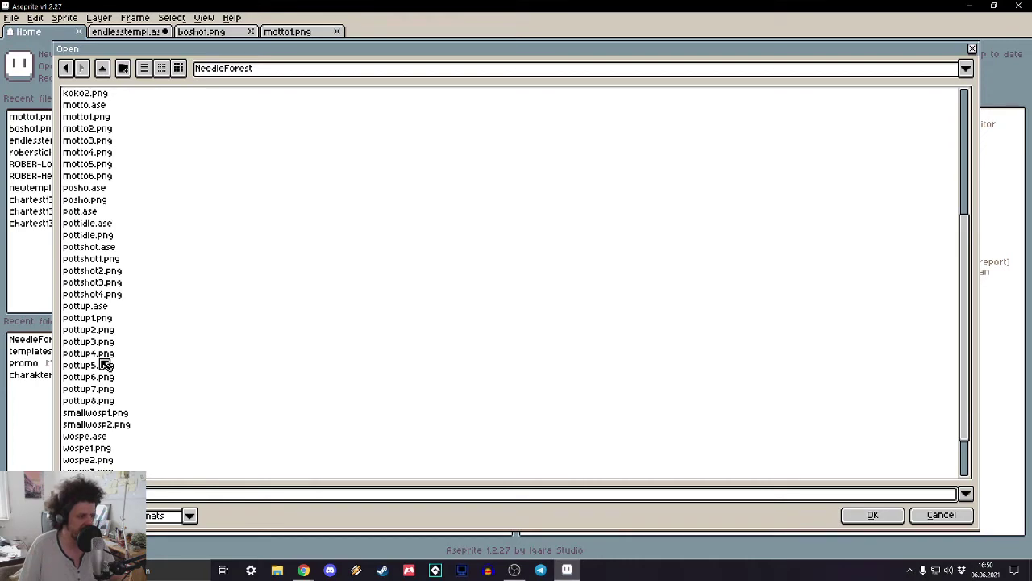
{"action": "left_click_drag", "start_coordinate": [95, 448], "coordinate": [921, 445]}
{"action": "key", "text": "Return"}
{"action": "left_click", "coordinate": [492, 348]}
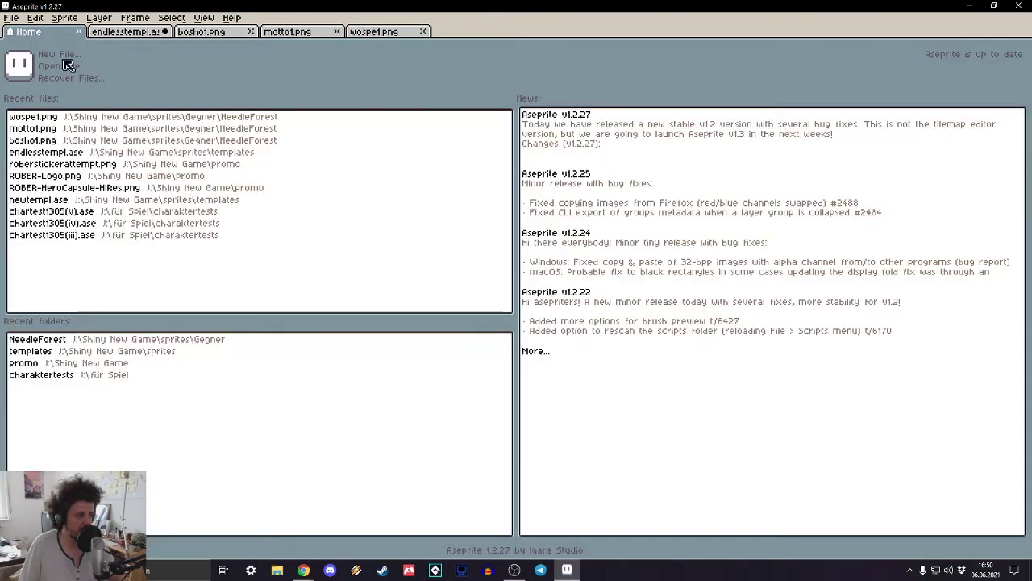
- Open the pottup sprite sequence, starting at pottup1.png, from the NeedleForest folder as an animation
{"action": "left_click", "coordinate": [28, 31]}
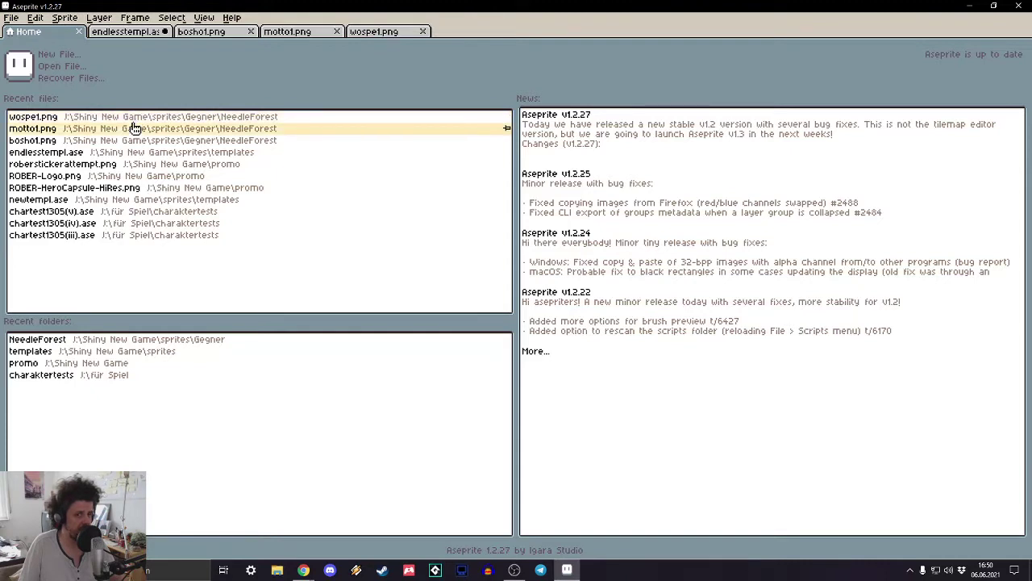
{"action": "left_click", "coordinate": [51, 67]}
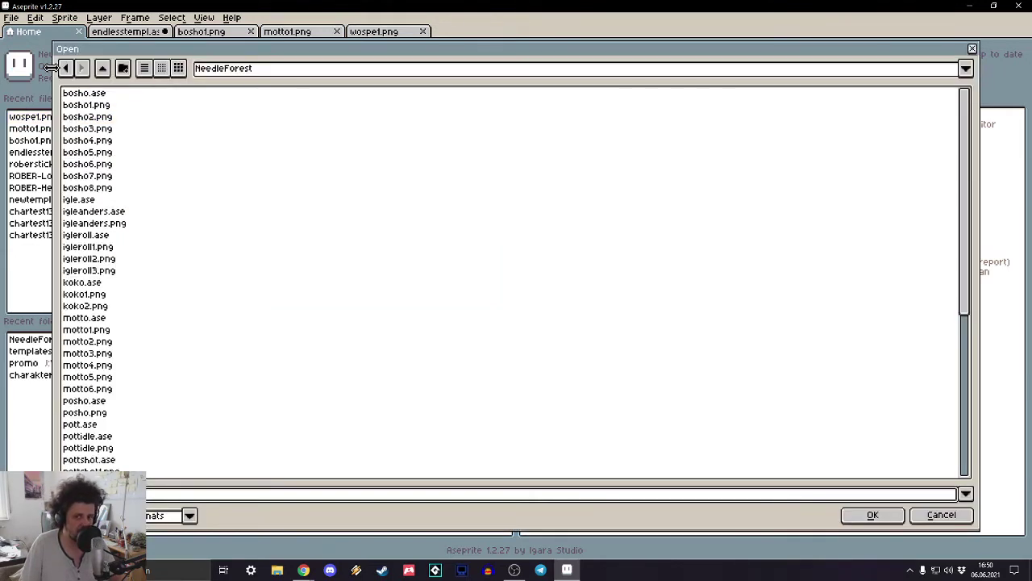
{"action": "scroll", "coordinate": [148, 203], "scroll_direction": "down", "scroll_amount": 5}
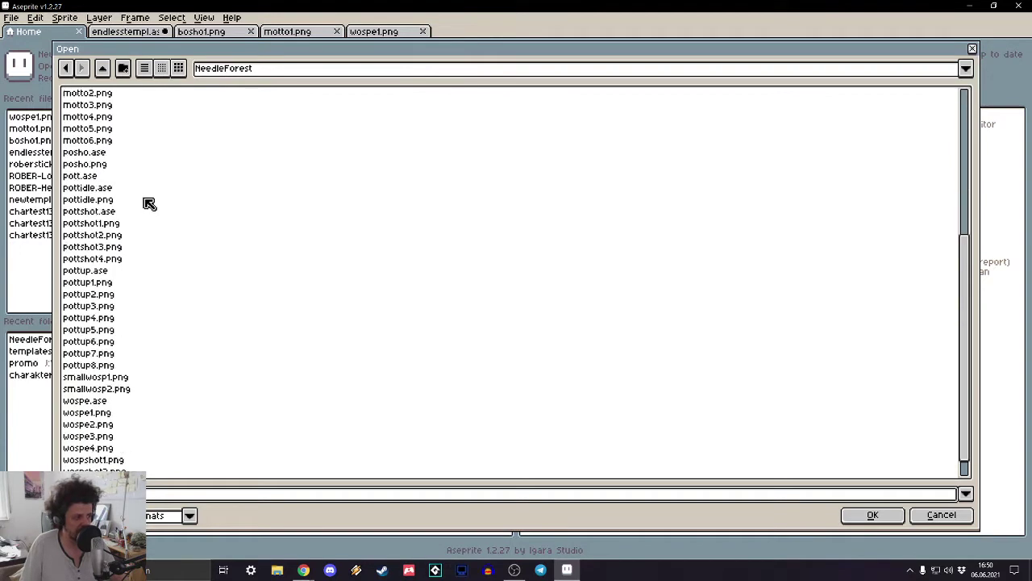
{"action": "scroll", "coordinate": [102, 410], "scroll_direction": "up", "scroll_amount": 1}
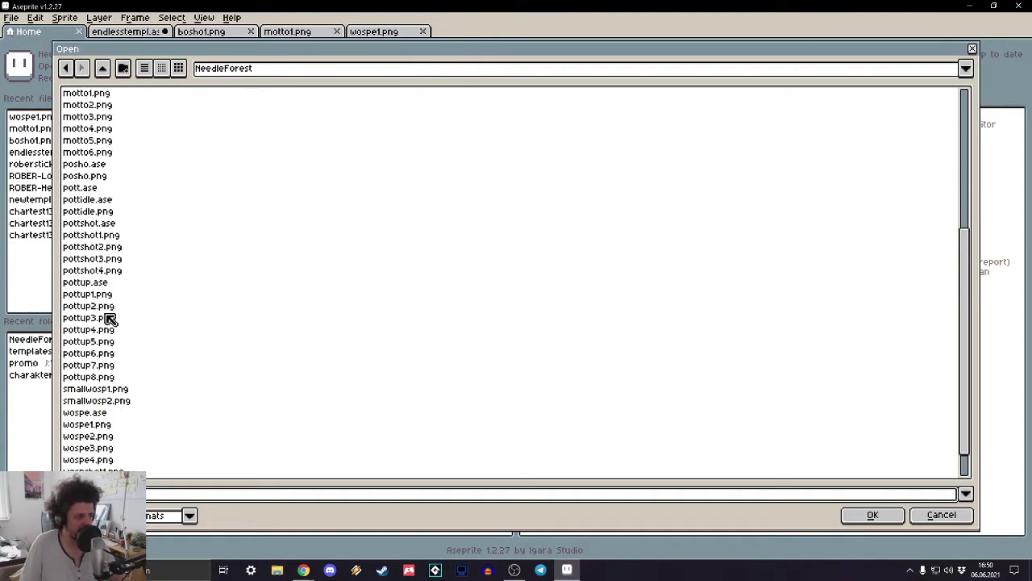
{"action": "double_click", "coordinate": [103, 306]}
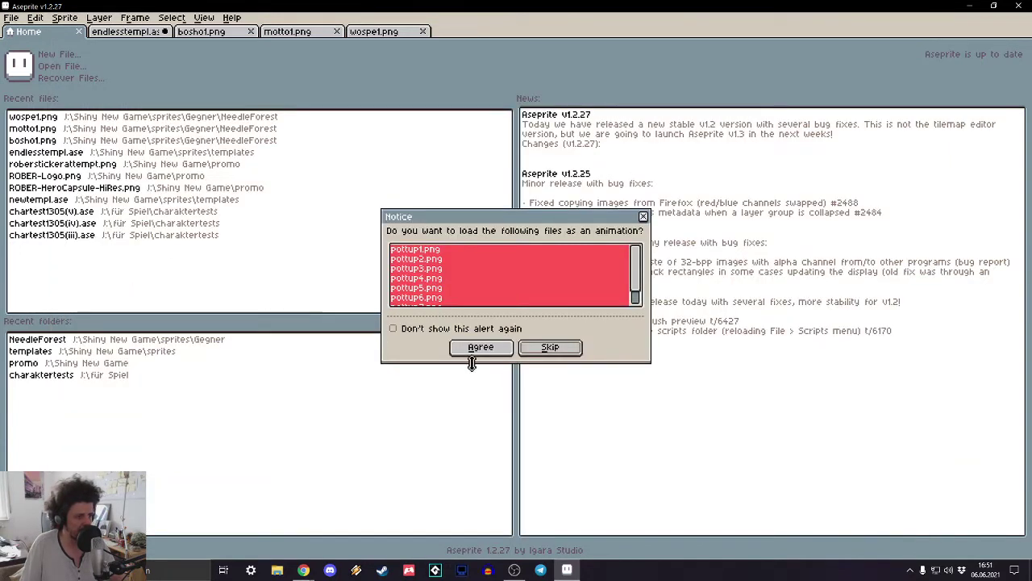
{"action": "left_click", "coordinate": [479, 353]}
- Open the single hedgehog sprite igleanders.png from the NeedleForest folder
{"action": "left_click", "coordinate": [46, 32]}
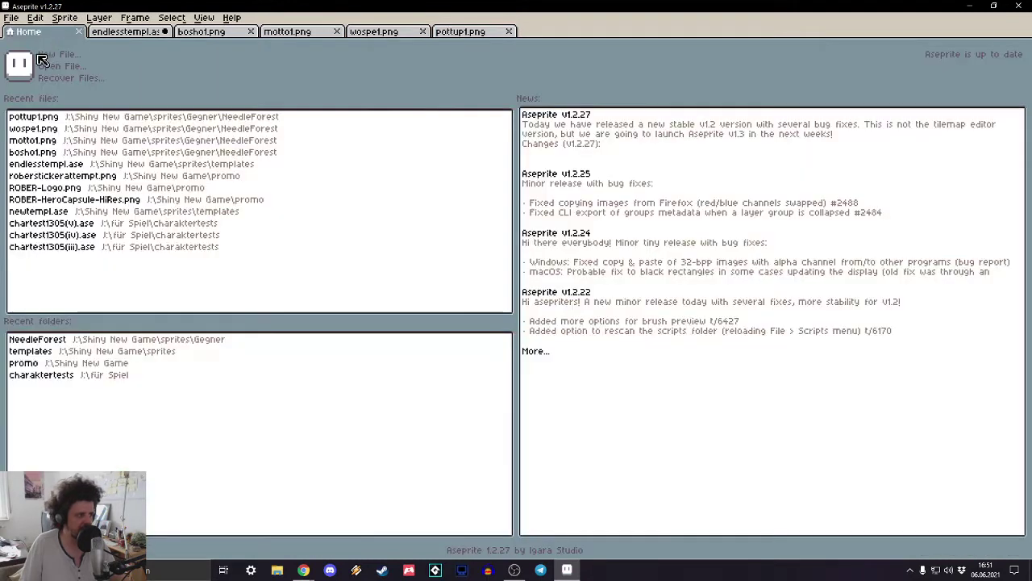
{"action": "left_click", "coordinate": [50, 66]}
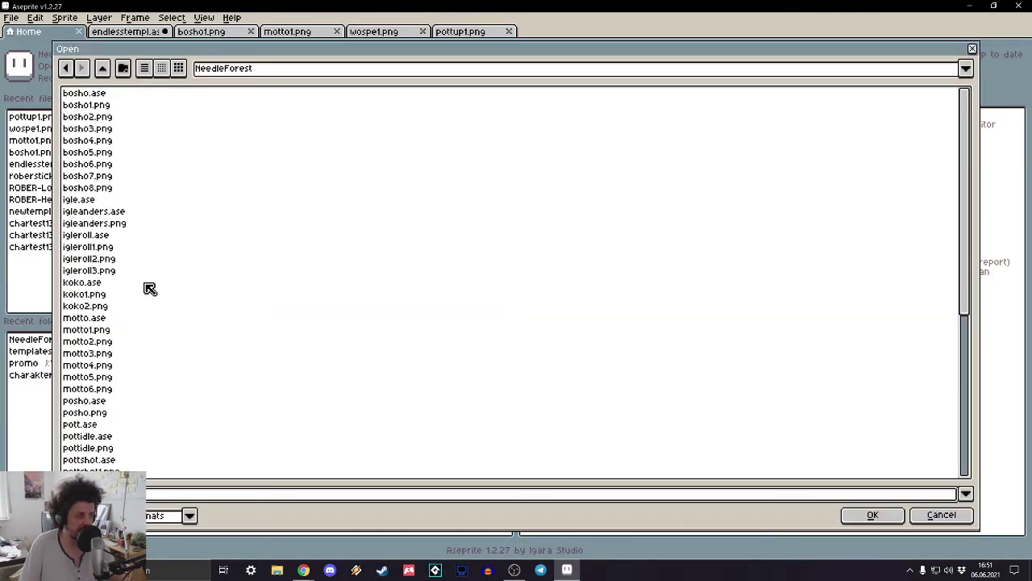
{"action": "double_click", "coordinate": [100, 224]}
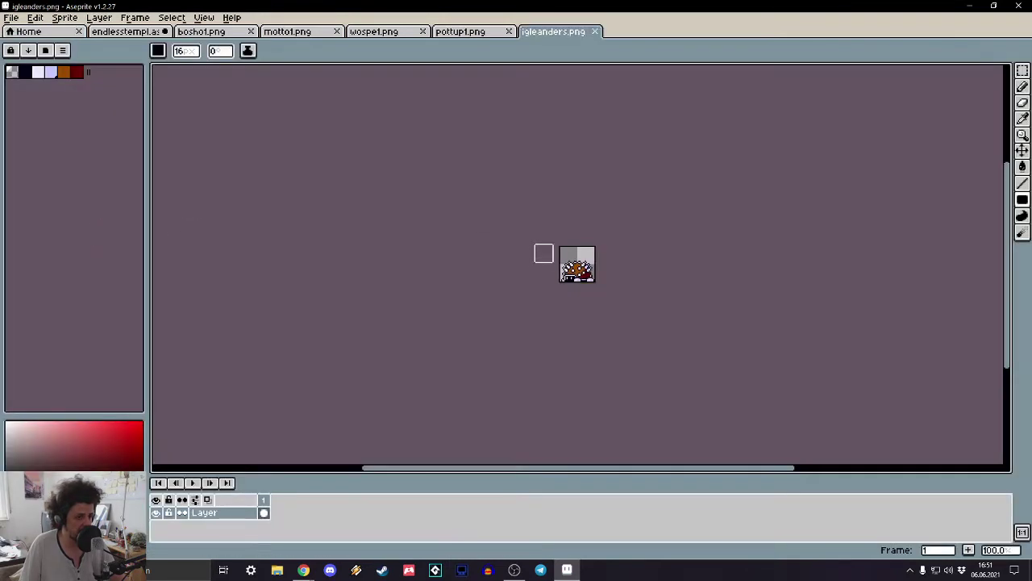
- Look through the opened pottup1, wospe1 and motto1 sprites one after another
{"action": "left_click", "coordinate": [444, 33]}
{"action": "left_click", "coordinate": [365, 32]}
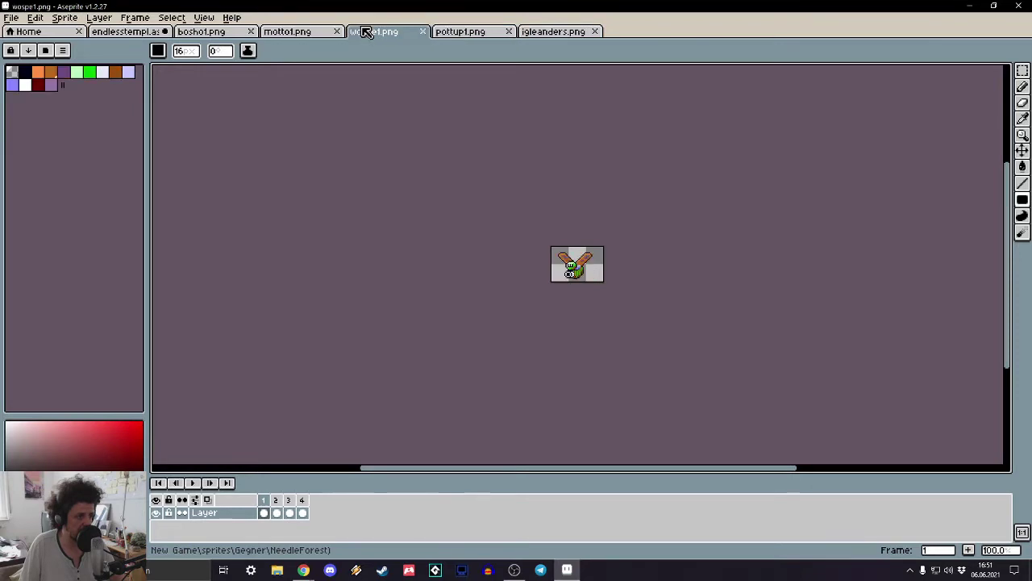
{"action": "left_click", "coordinate": [299, 31]}
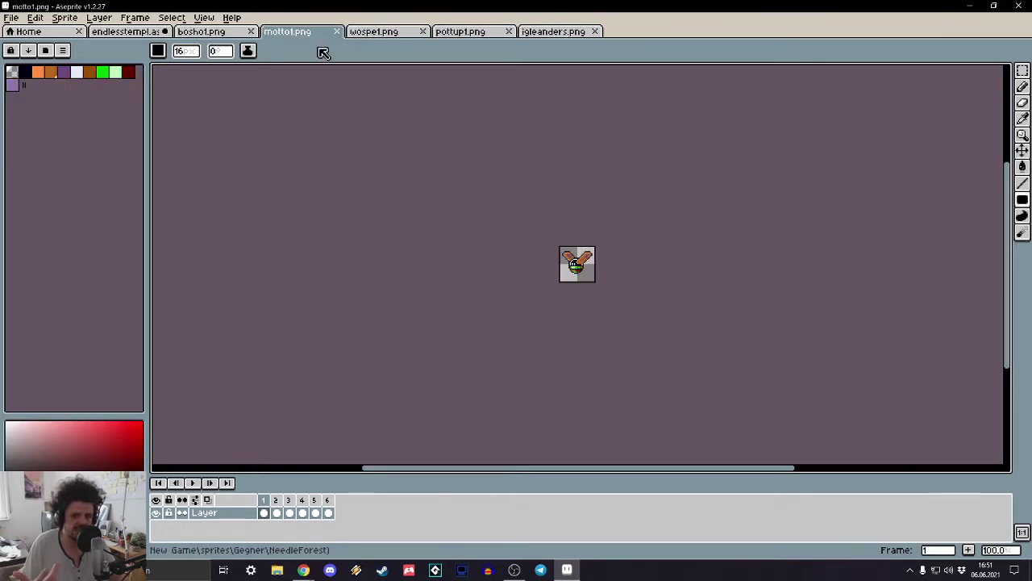
- Open the oldstompy sprite sequence, starting at oldstompy1.png, from the general folder inside Gegner as an animation
{"action": "left_click", "coordinate": [211, 33]}
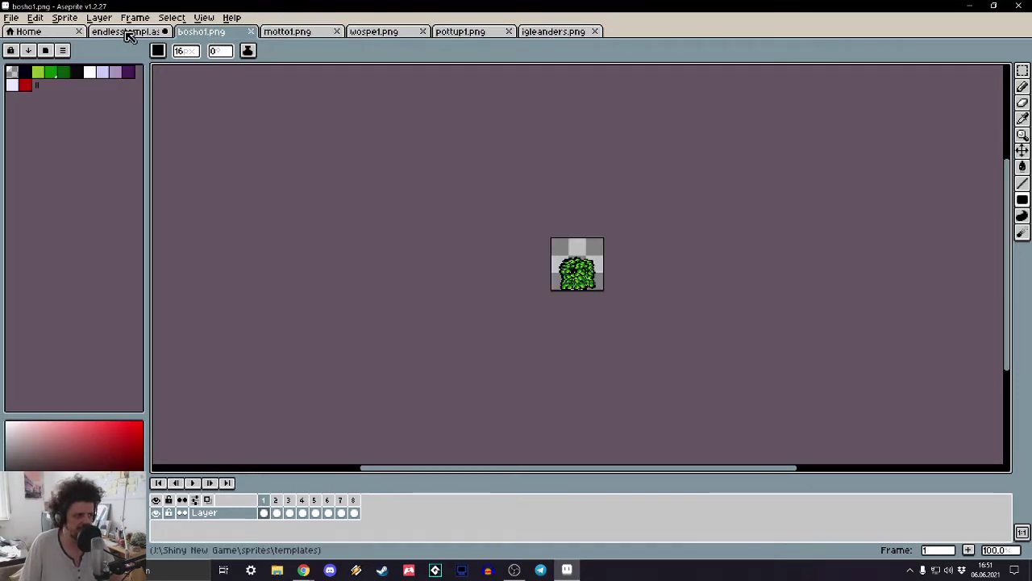
{"action": "left_click", "coordinate": [125, 31]}
{"action": "left_click", "coordinate": [214, 33]}
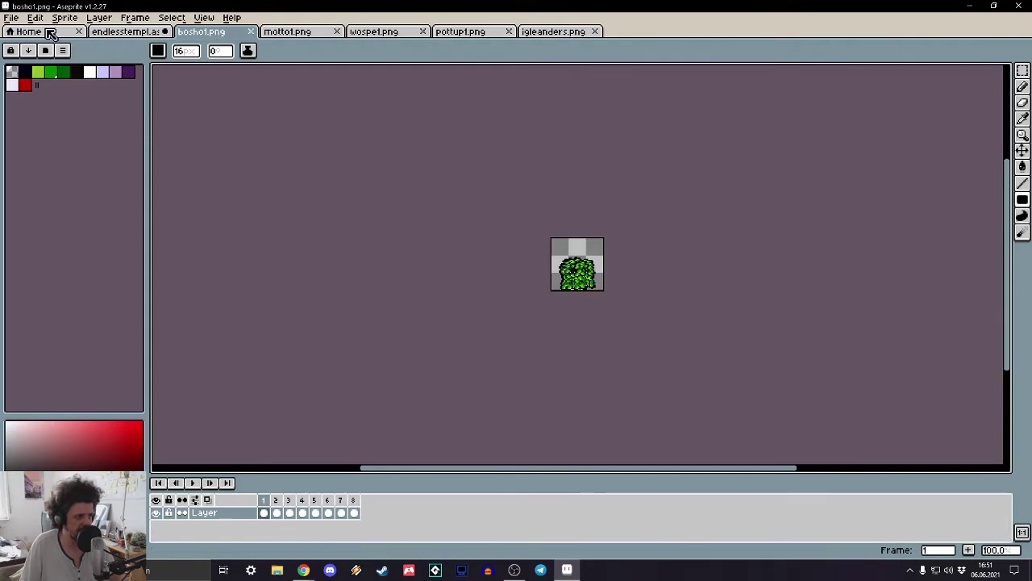
{"action": "left_click", "coordinate": [28, 32]}
{"action": "left_click", "coordinate": [63, 68]}
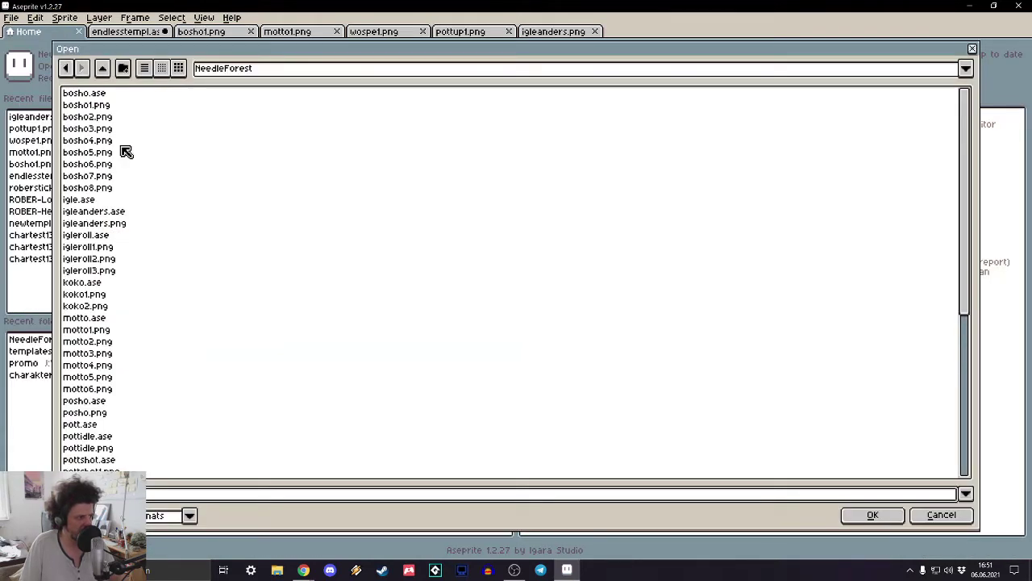
{"action": "left_click", "coordinate": [101, 69]}
{"action": "double_click", "coordinate": [100, 118]}
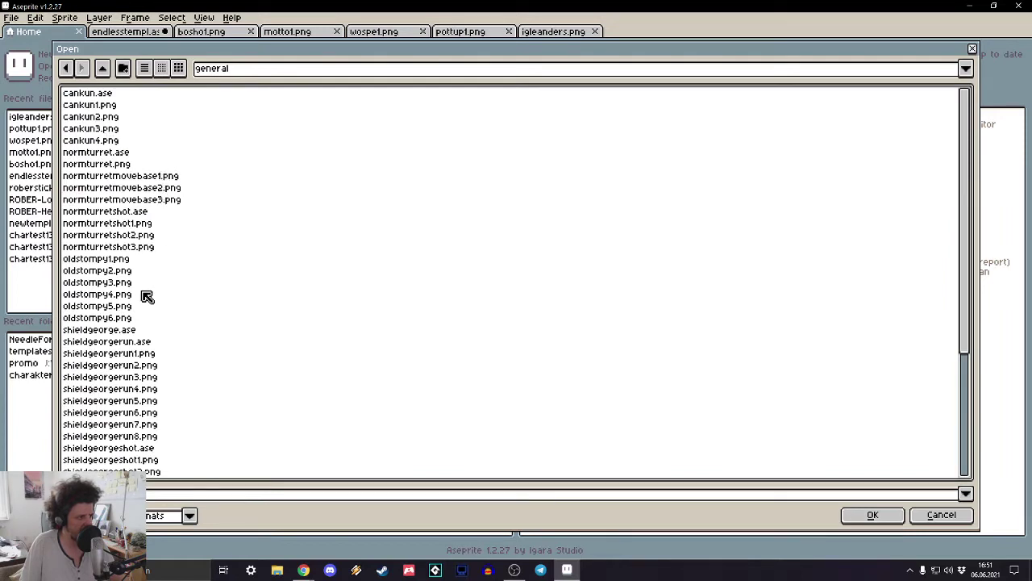
{"action": "left_click", "coordinate": [122, 269]}
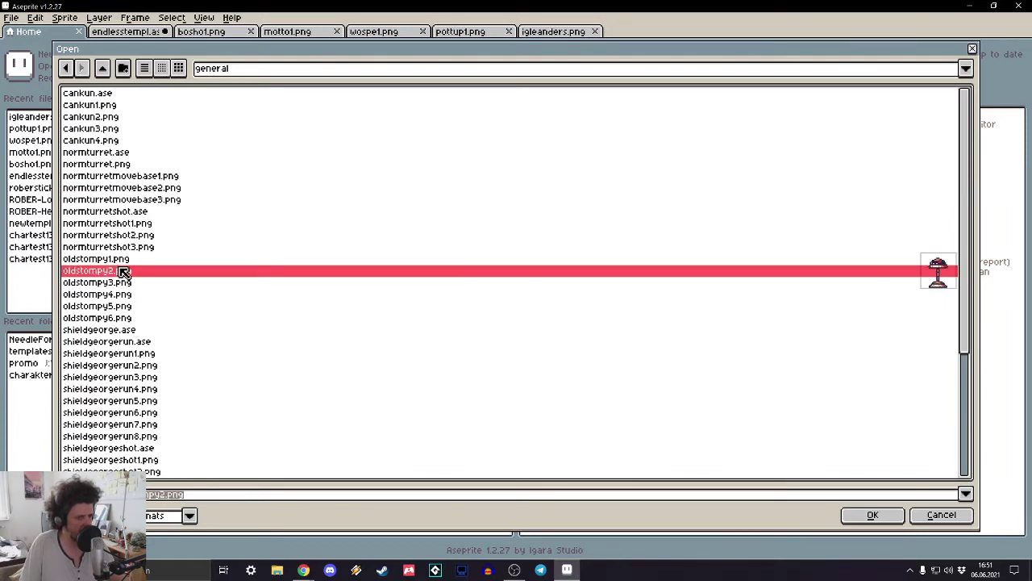
{"action": "double_click", "coordinate": [129, 259]}
{"action": "left_click", "coordinate": [481, 347]}
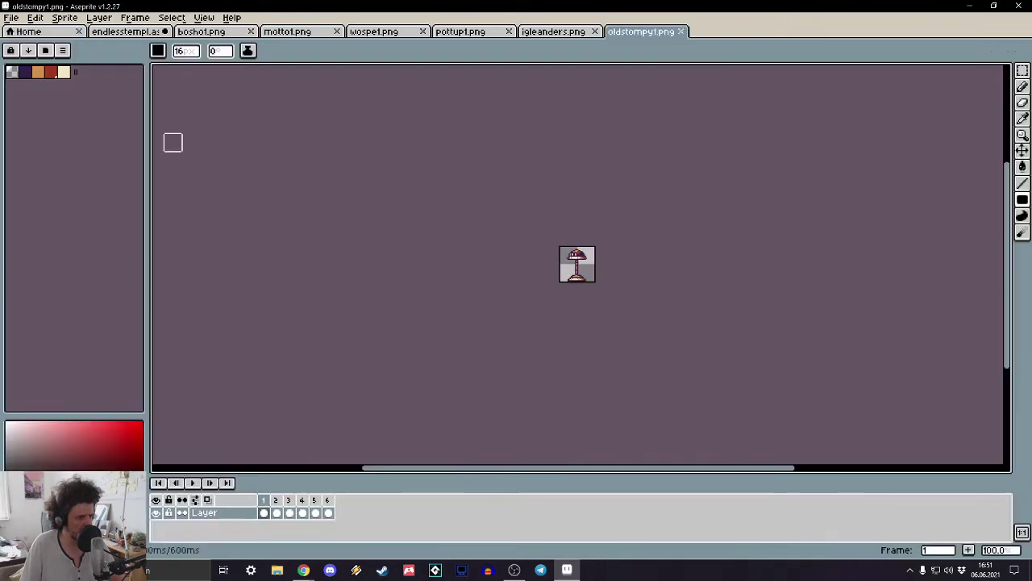
- Open the shieldgeorge.ase sprite from the general folder
{"action": "left_click", "coordinate": [60, 19]}
{"action": "left_click", "coordinate": [28, 31]}
{"action": "left_click", "coordinate": [28, 32]}
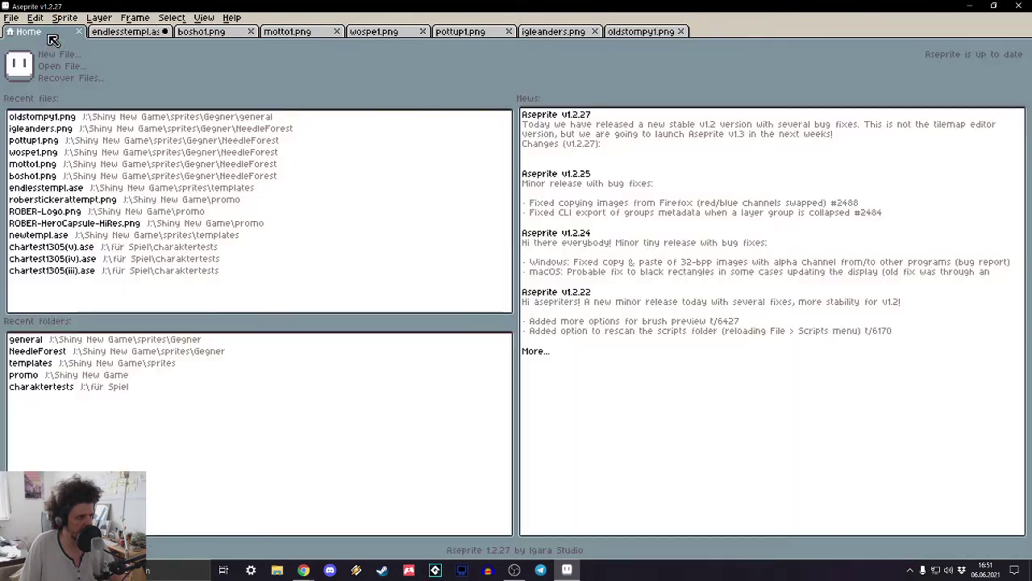
{"action": "left_click", "coordinate": [56, 69]}
{"action": "scroll", "coordinate": [117, 202], "scroll_direction": "down", "scroll_amount": 10}
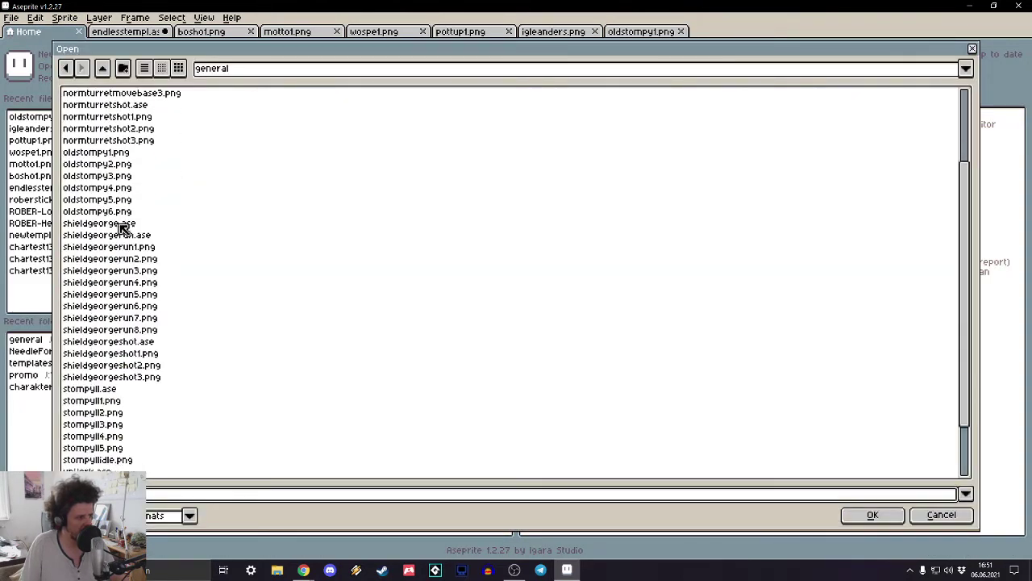
{"action": "left_click", "coordinate": [108, 176]}
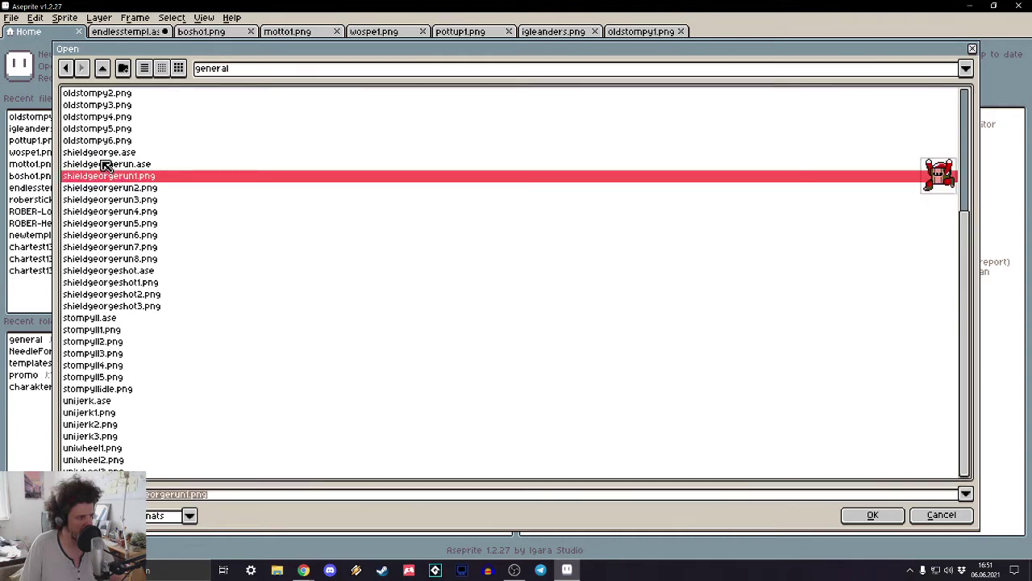
{"action": "left_click", "coordinate": [107, 154]}
{"action": "double_click", "coordinate": [105, 153]}
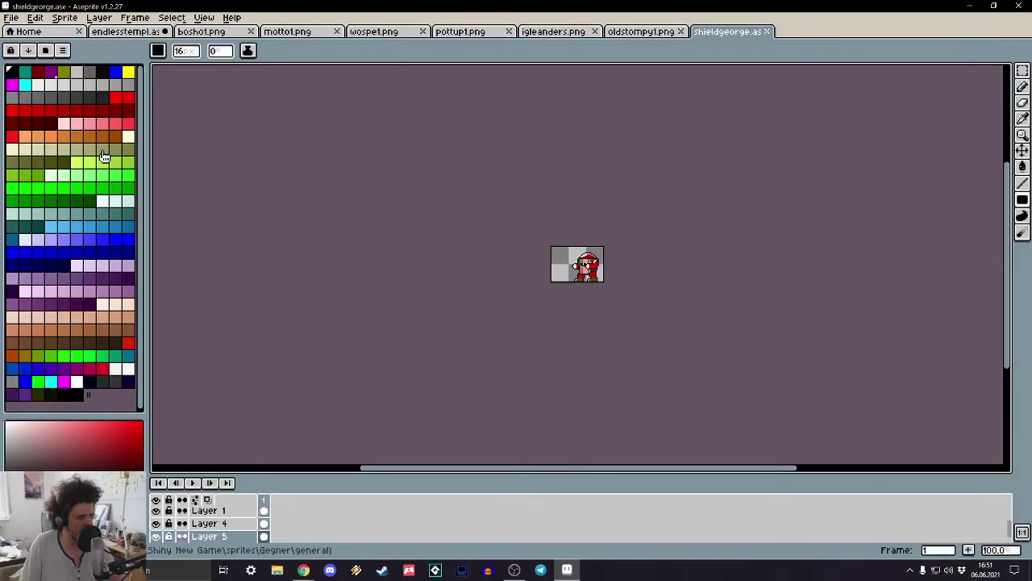
- Open the unijerk.ase sprite from the general folder and bring it into view
{"action": "left_click", "coordinate": [48, 31]}
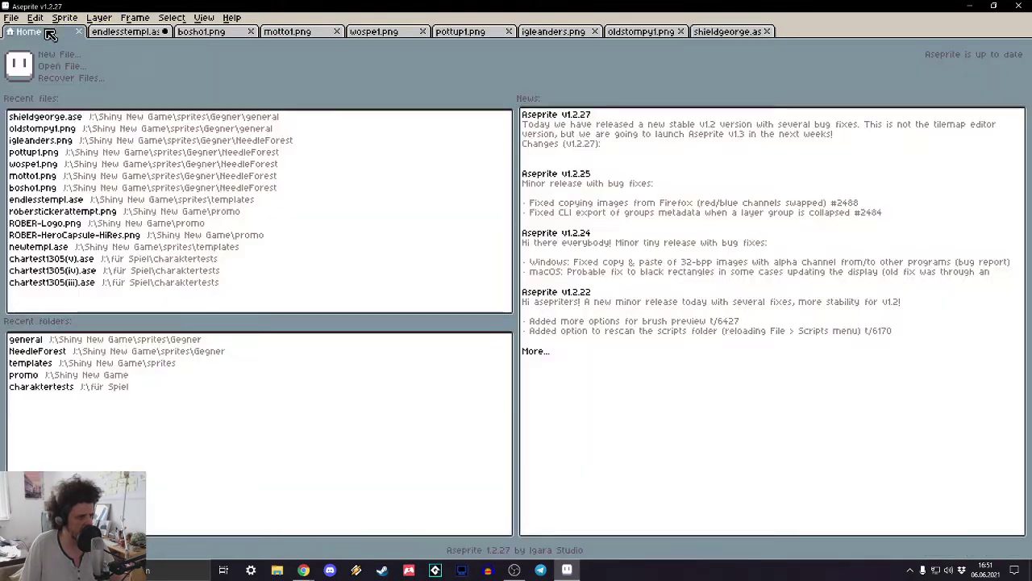
{"action": "left_click", "coordinate": [53, 68]}
{"action": "scroll", "coordinate": [102, 167], "scroll_direction": "down", "scroll_amount": 5}
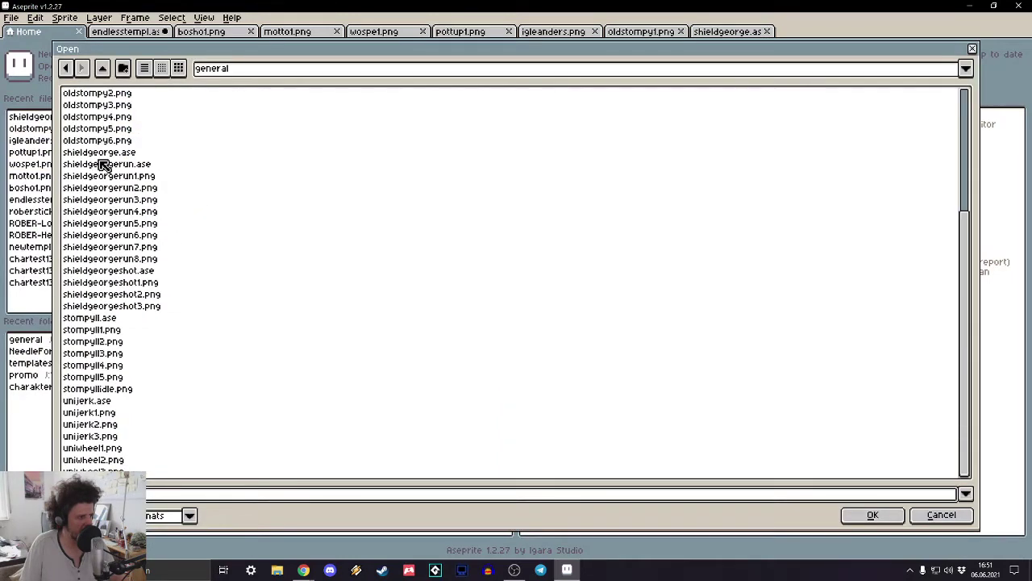
{"action": "left_click", "coordinate": [86, 401]}
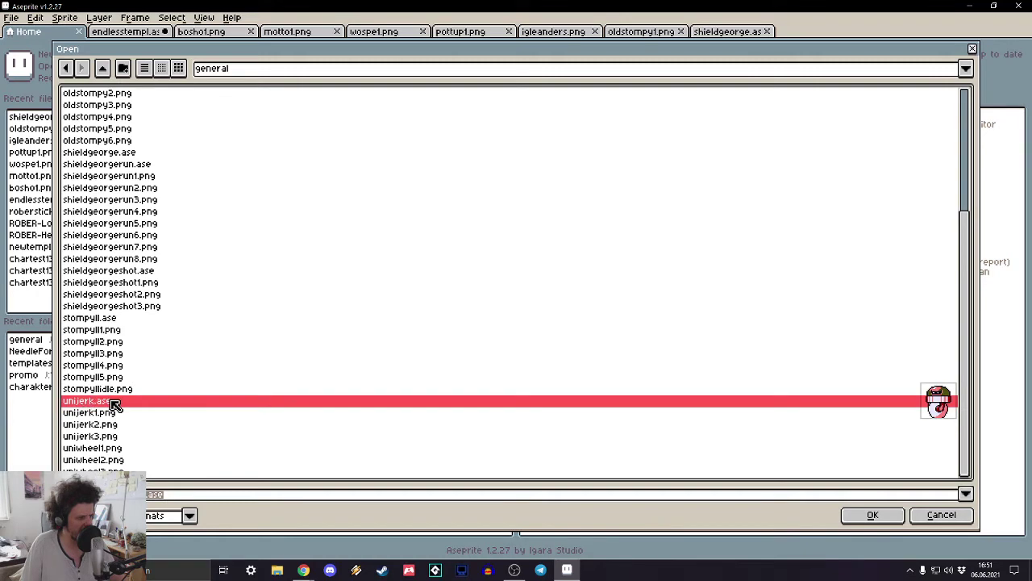
{"action": "double_click", "coordinate": [86, 401]}
{"action": "left_click", "coordinate": [48, 32]}
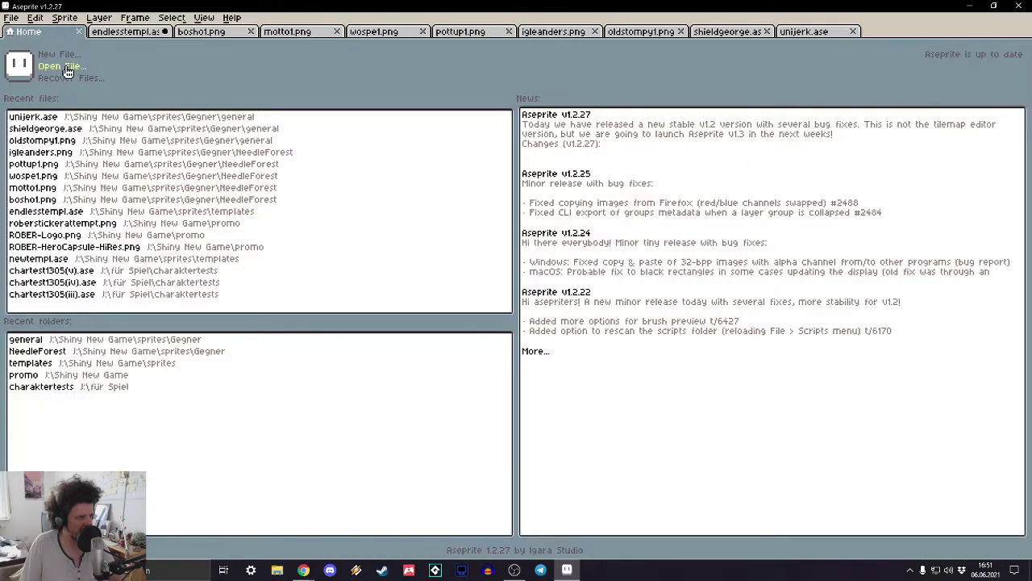
{"action": "left_click", "coordinate": [836, 34]}
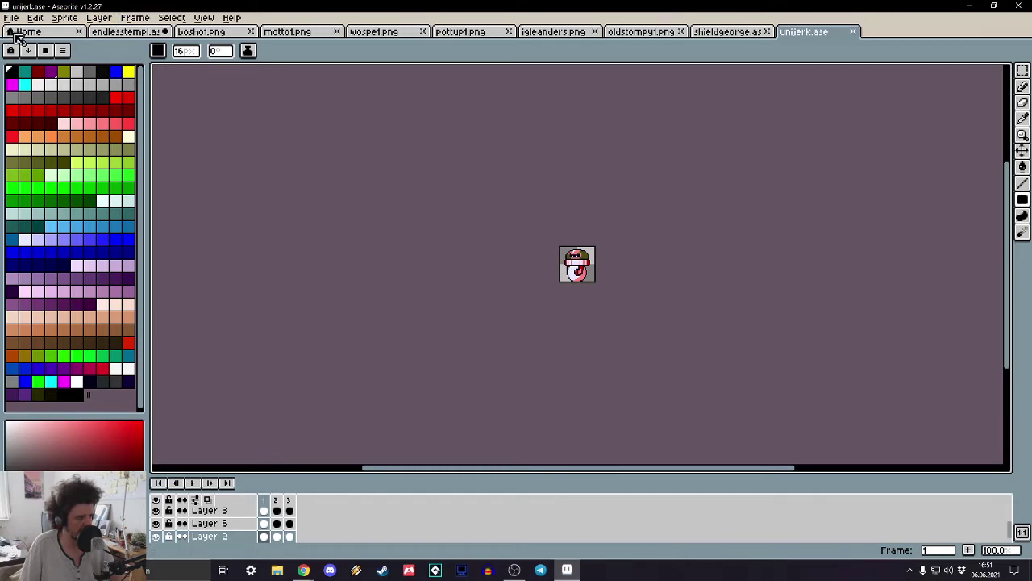
- Open the bouncepilz mushroom sequence, starting at bouncepilz1.png, from the umgebung folder as an animation, and return to the endless-level template
{"action": "left_click", "coordinate": [11, 34]}
{"action": "left_click", "coordinate": [49, 66]}
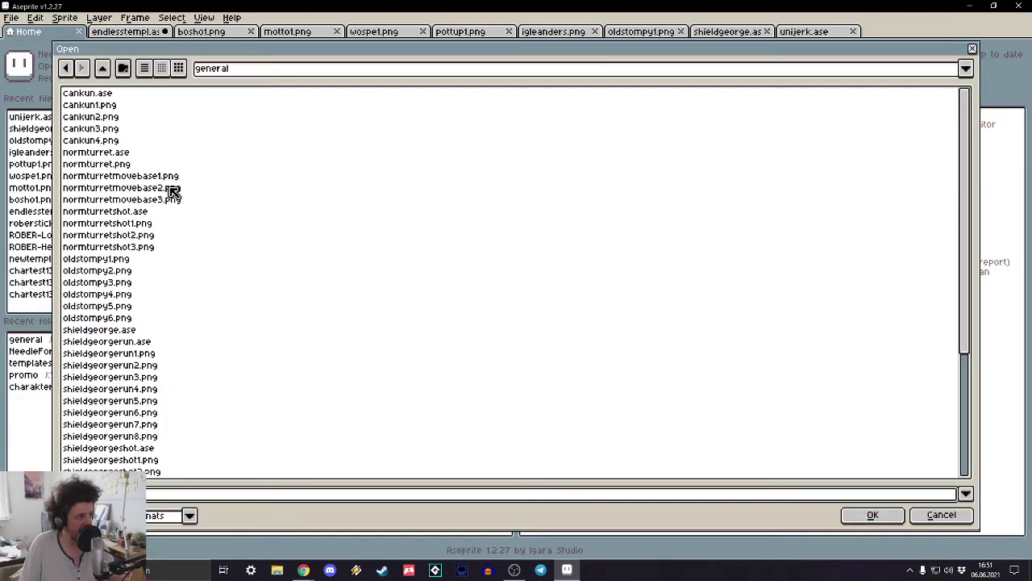
{"action": "left_click", "coordinate": [102, 68]}
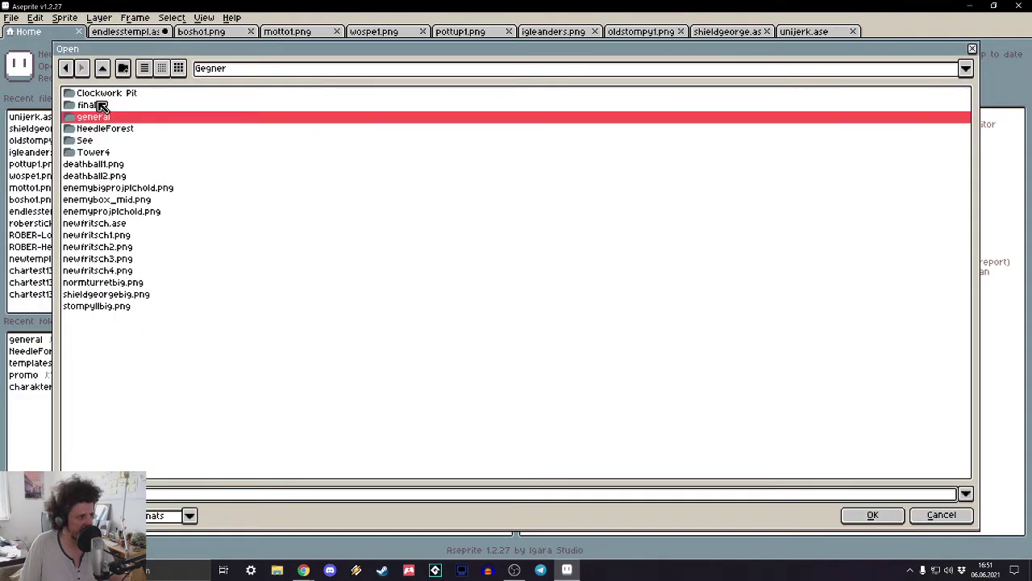
{"action": "left_click", "coordinate": [103, 67]}
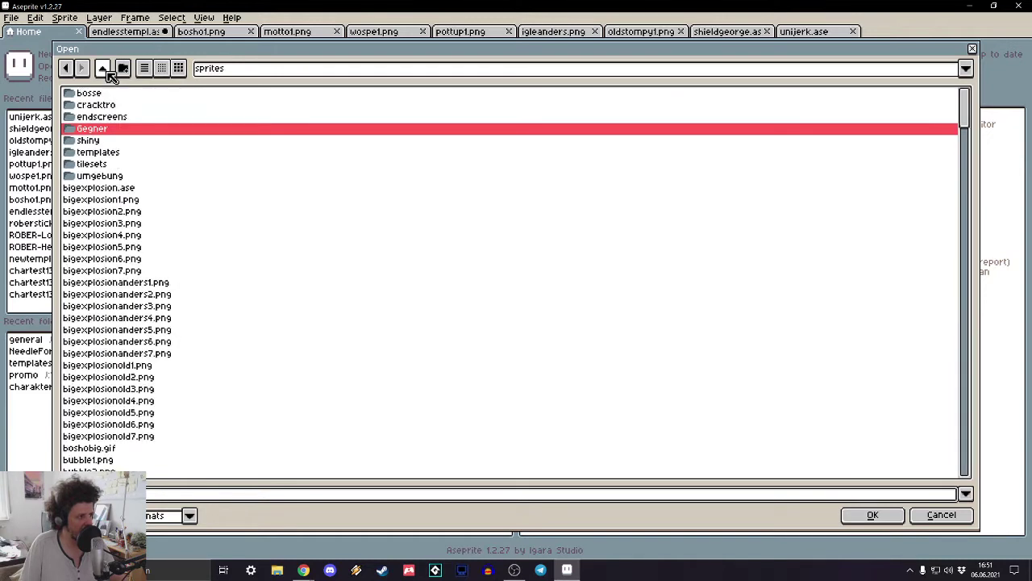
{"action": "double_click", "coordinate": [98, 176]}
{"action": "left_click", "coordinate": [102, 153]}
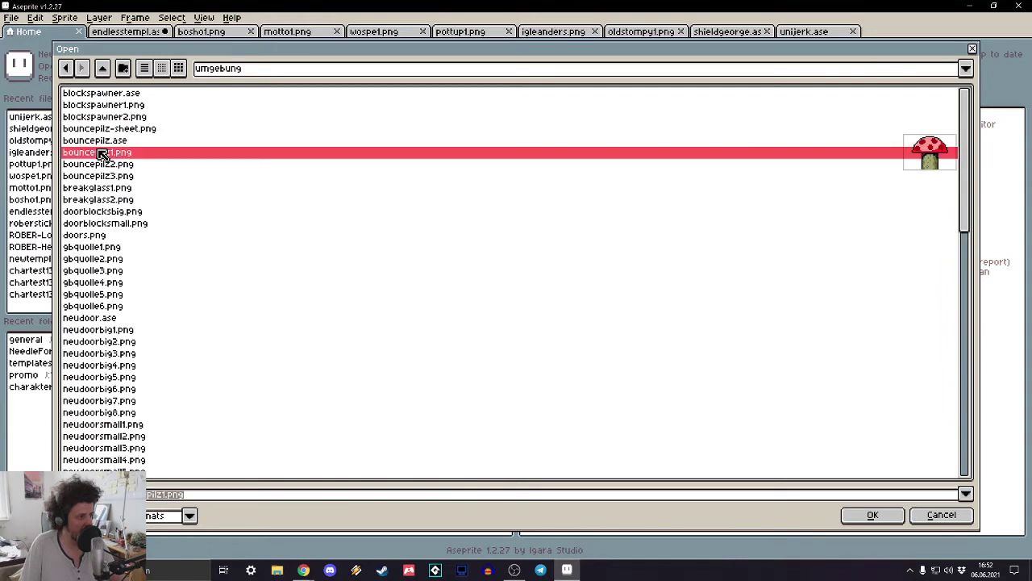
{"action": "double_click", "coordinate": [100, 157]}
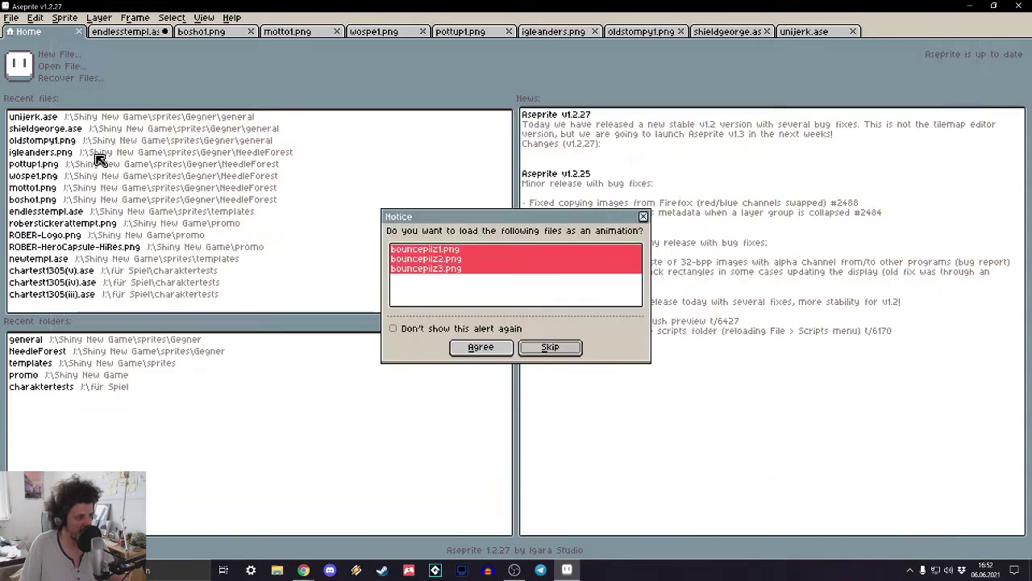
{"action": "left_click", "coordinate": [492, 345]}
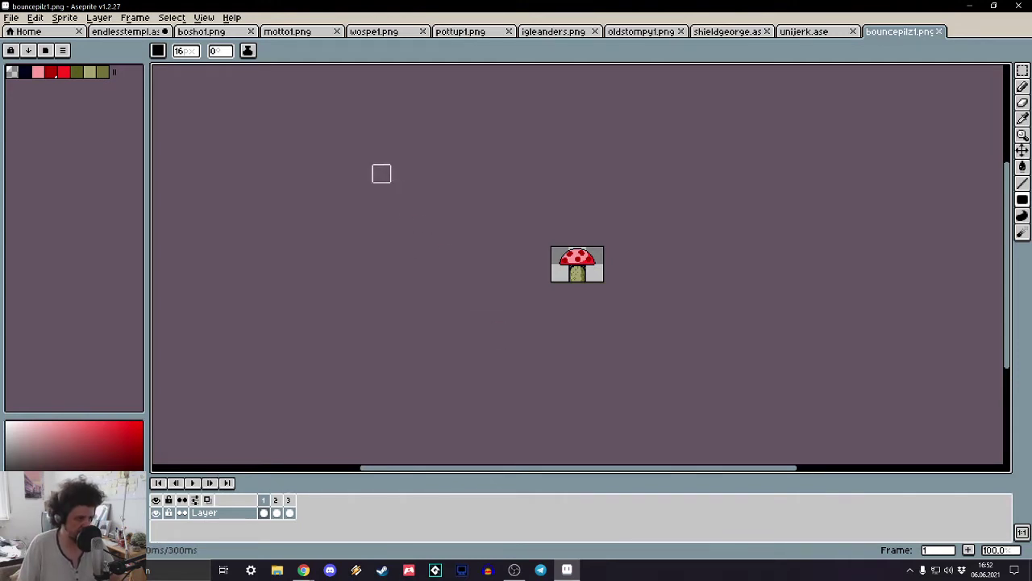
{"action": "left_click", "coordinate": [103, 30]}
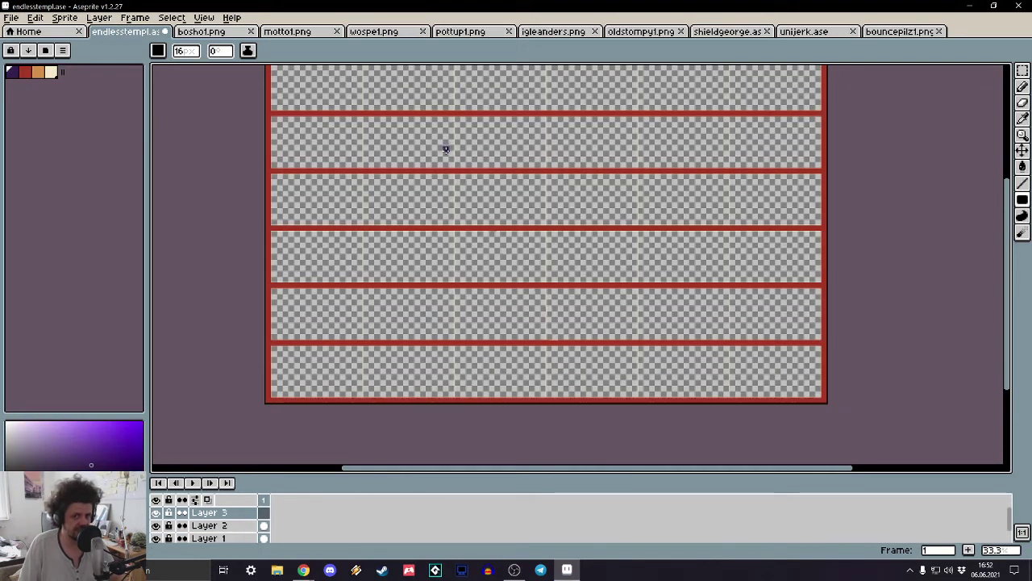
{"action": "middle_click_drag", "start_coordinate": [444, 148], "coordinate": [476, 229]}
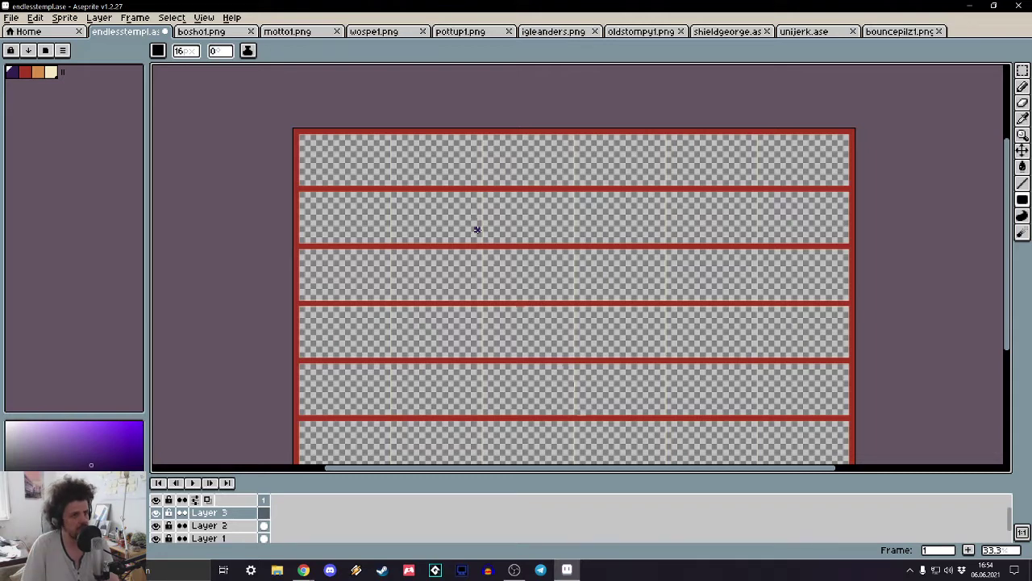
- Open airjerk1.png and airjerk2.png from the Tower4 folder inside Gegner as an animation and show the second frame
{"action": "left_click", "coordinate": [25, 33]}
{"action": "left_click", "coordinate": [50, 66]}
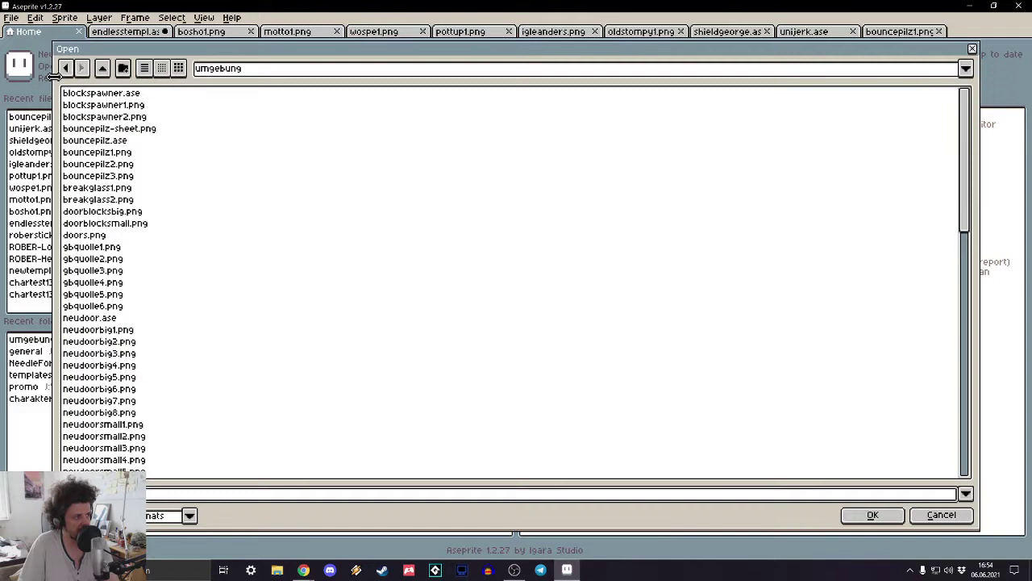
{"action": "left_click", "coordinate": [104, 71]}
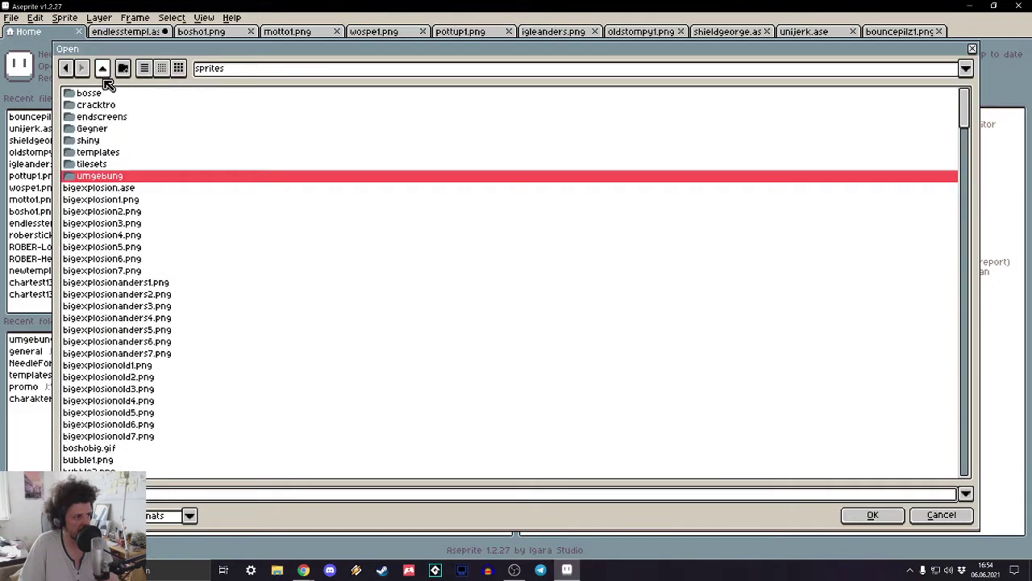
{"action": "double_click", "coordinate": [94, 130]}
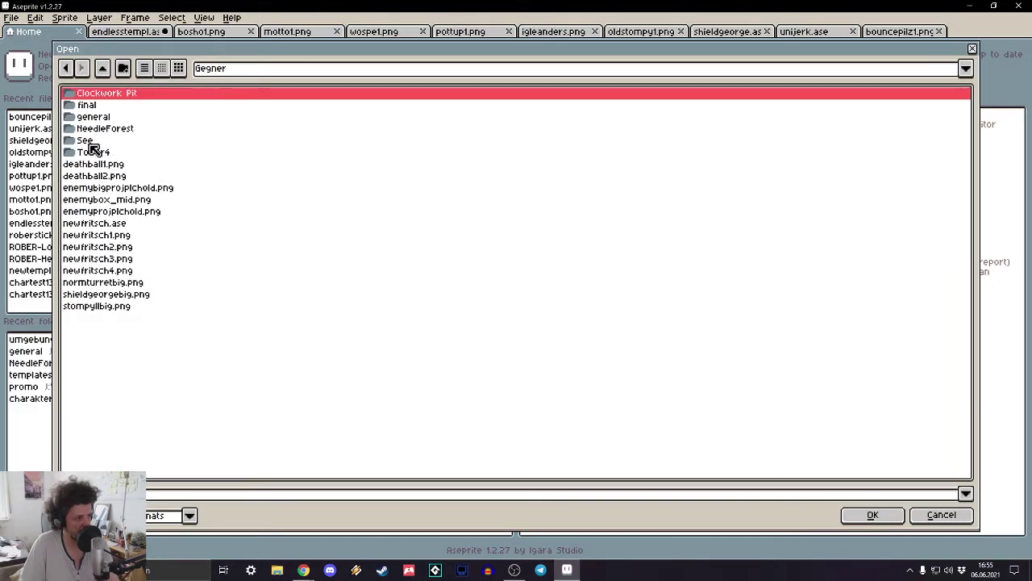
{"action": "left_click", "coordinate": [92, 153]}
{"action": "double_click", "coordinate": [91, 153]}
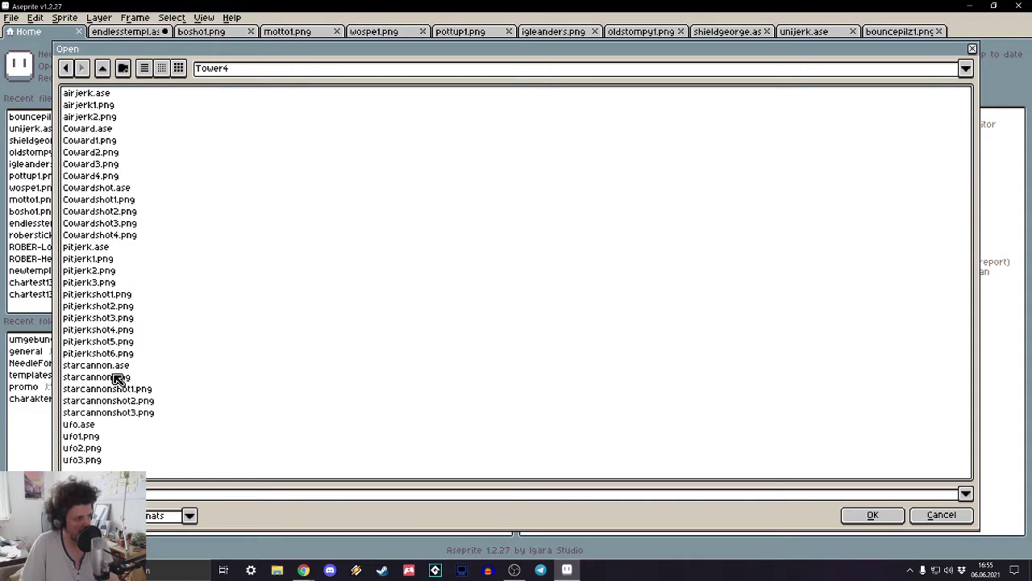
{"action": "left_click", "coordinate": [103, 104]}
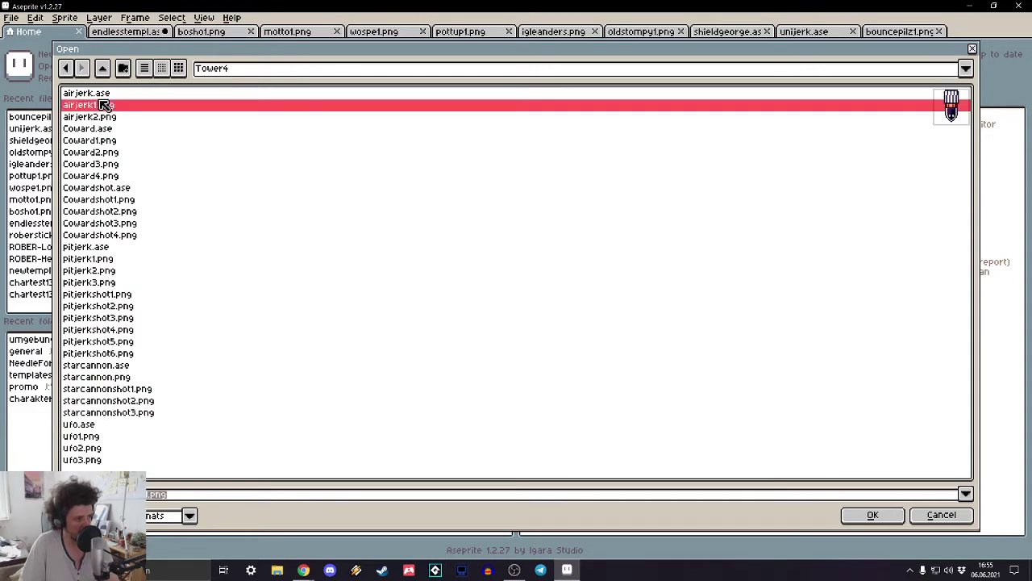
{"action": "left_click", "coordinate": [86, 92]}
{"action": "double_click", "coordinate": [102, 105]}
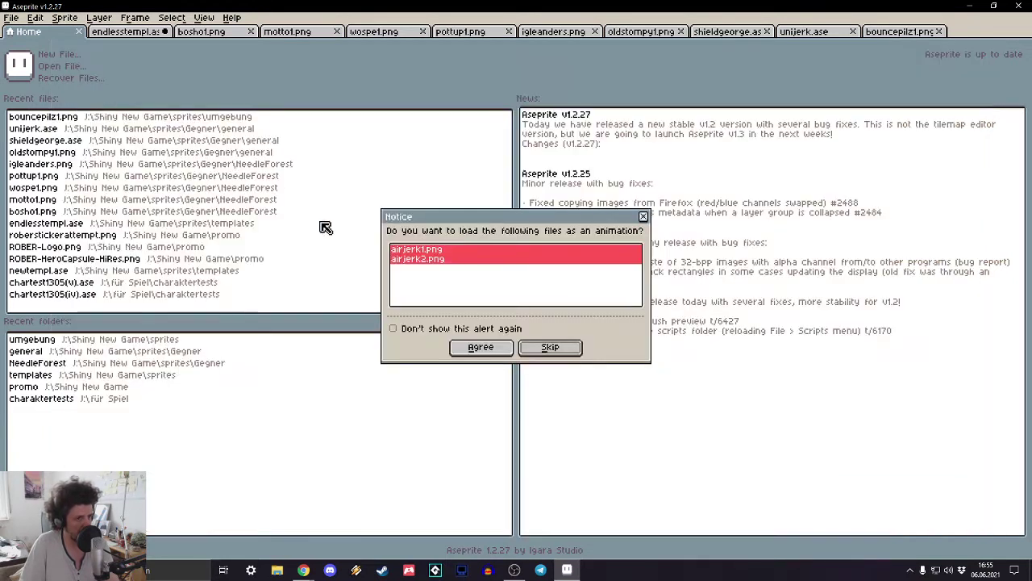
{"action": "left_click", "coordinate": [481, 347]}
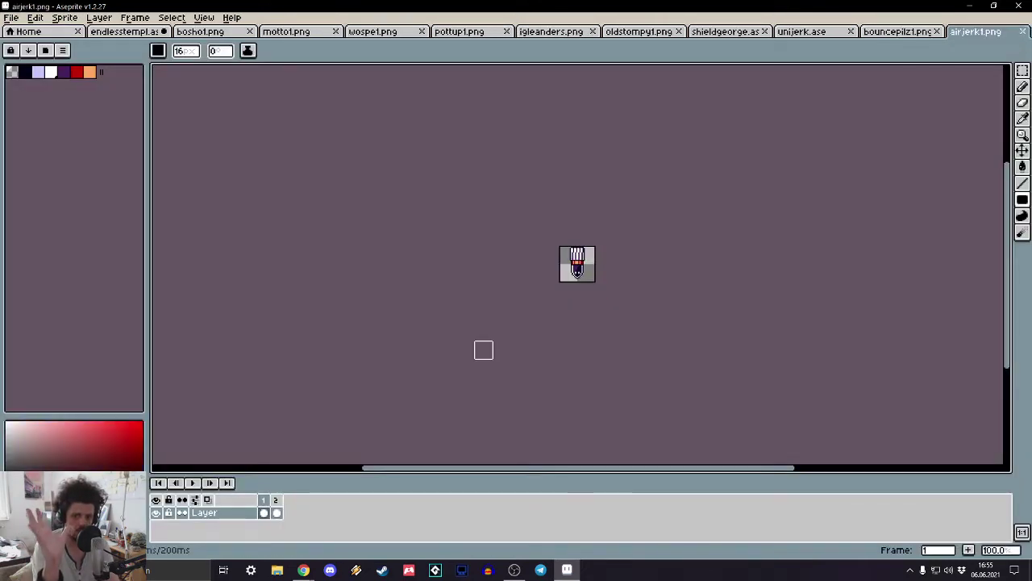
{"action": "scroll", "coordinate": [483, 350], "scroll_direction": "up", "scroll_amount": 5}
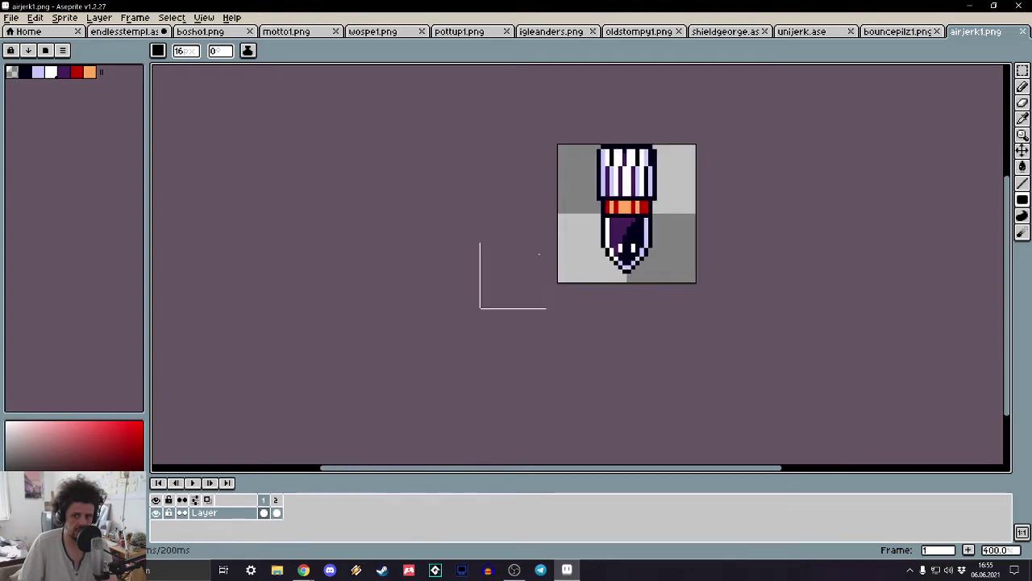
{"action": "key", "text": "Right"}
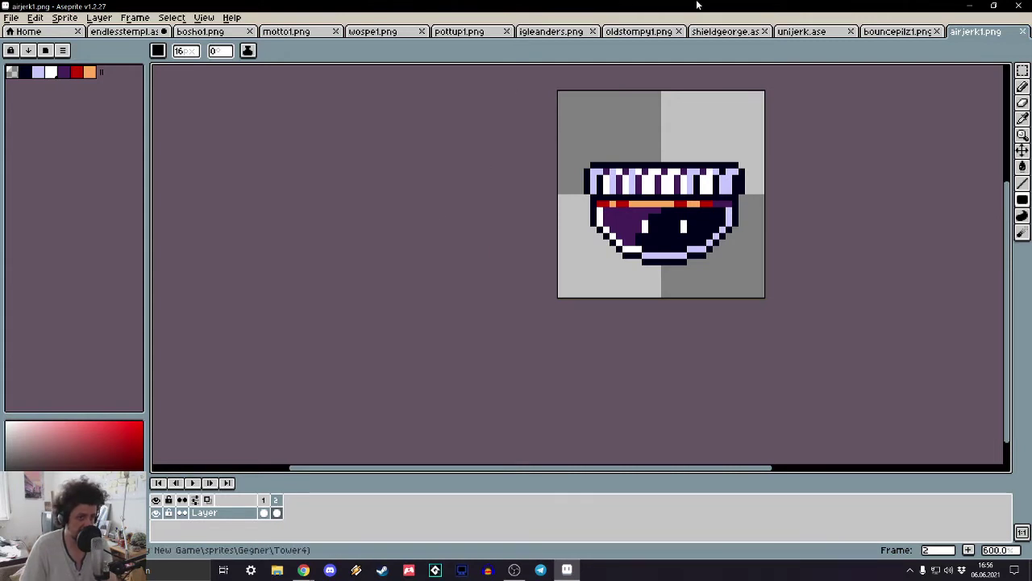
- Close the unijerk.ase, shieldgeorge.ase and oldstompy1.png sprites
{"action": "left_click", "coordinate": [888, 32]}
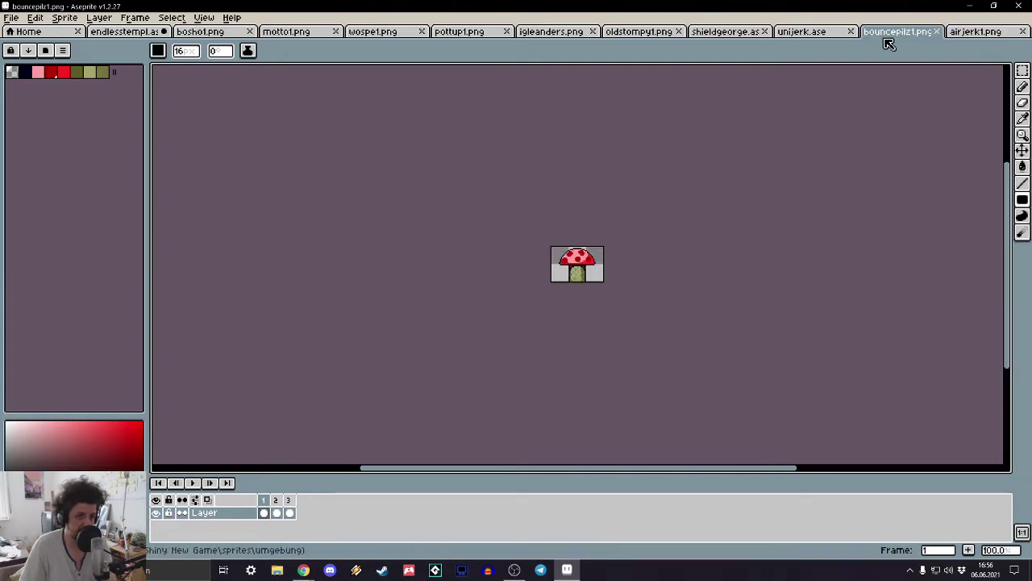
{"action": "left_click", "coordinate": [823, 30]}
{"action": "left_click", "coordinate": [847, 31]}
{"action": "left_click", "coordinate": [753, 34]}
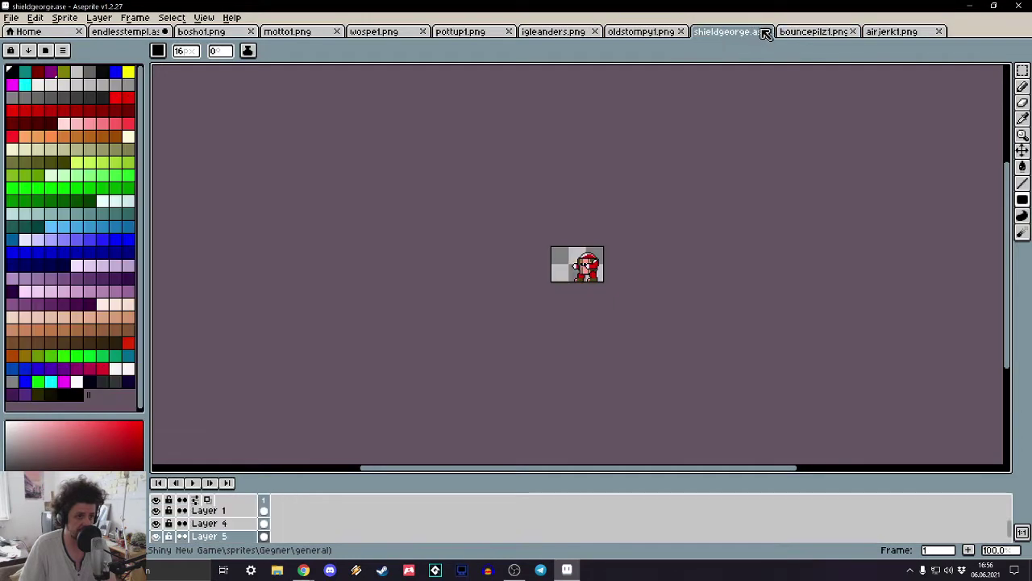
{"action": "left_click", "coordinate": [767, 31]}
{"action": "left_click", "coordinate": [652, 32]}
{"action": "left_click", "coordinate": [682, 33]}
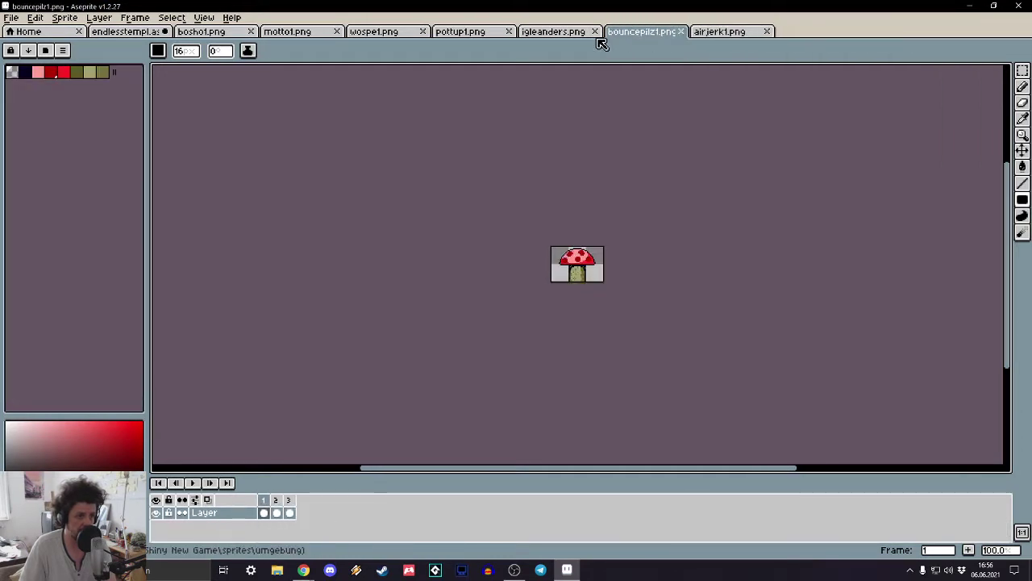
- Close the igleanders, pottup1, wospe1, motto1 and bosho1 sprites and return to the endless-level template
{"action": "left_click", "coordinate": [564, 32]}
{"action": "left_click", "coordinate": [596, 32]}
{"action": "left_click", "coordinate": [494, 32]}
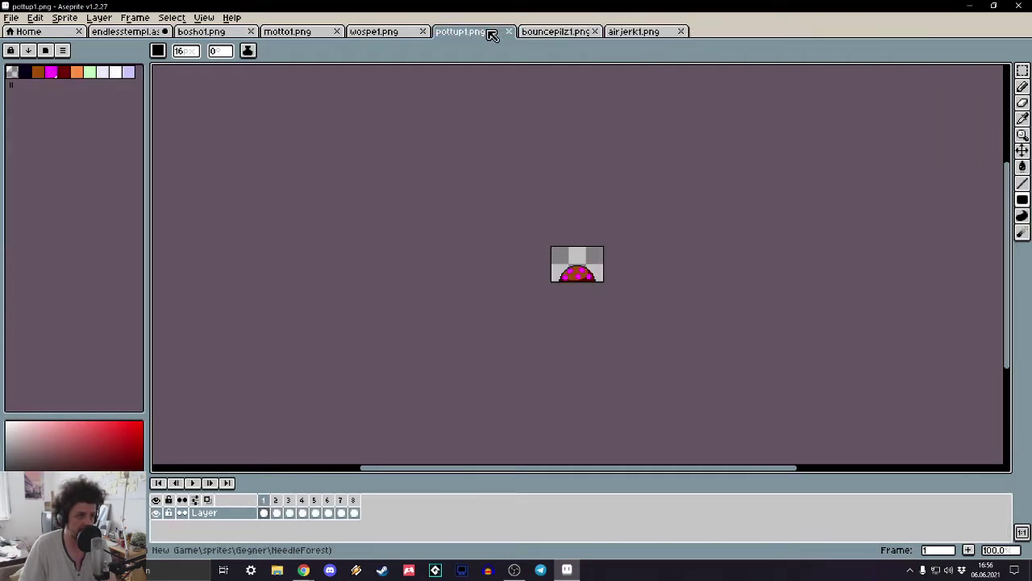
{"action": "left_click", "coordinate": [509, 31]}
{"action": "left_click", "coordinate": [402, 32]}
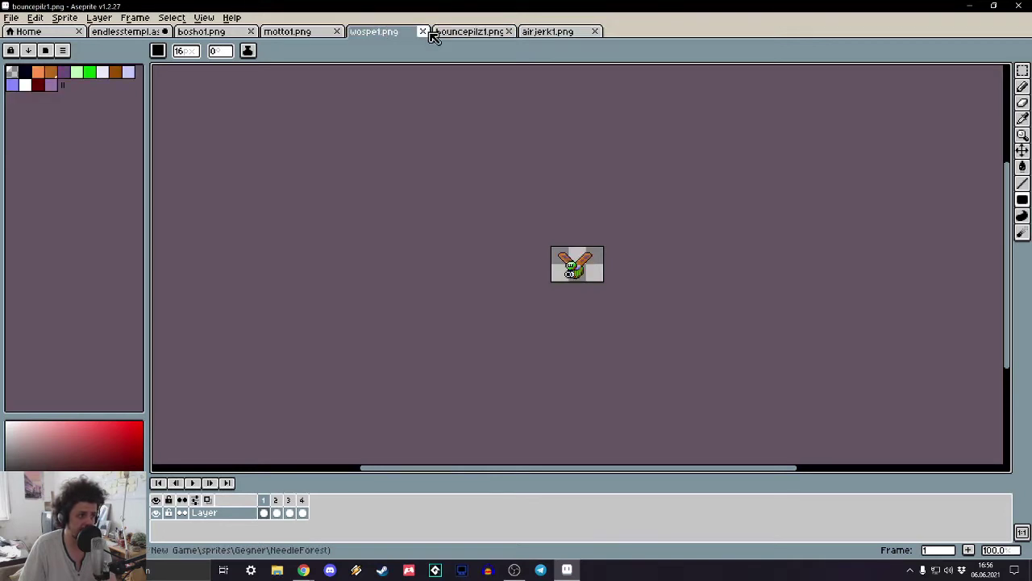
{"action": "left_click", "coordinate": [423, 32]}
{"action": "left_click", "coordinate": [322, 33]}
{"action": "left_click", "coordinate": [336, 31]}
{"action": "left_click", "coordinate": [236, 33]}
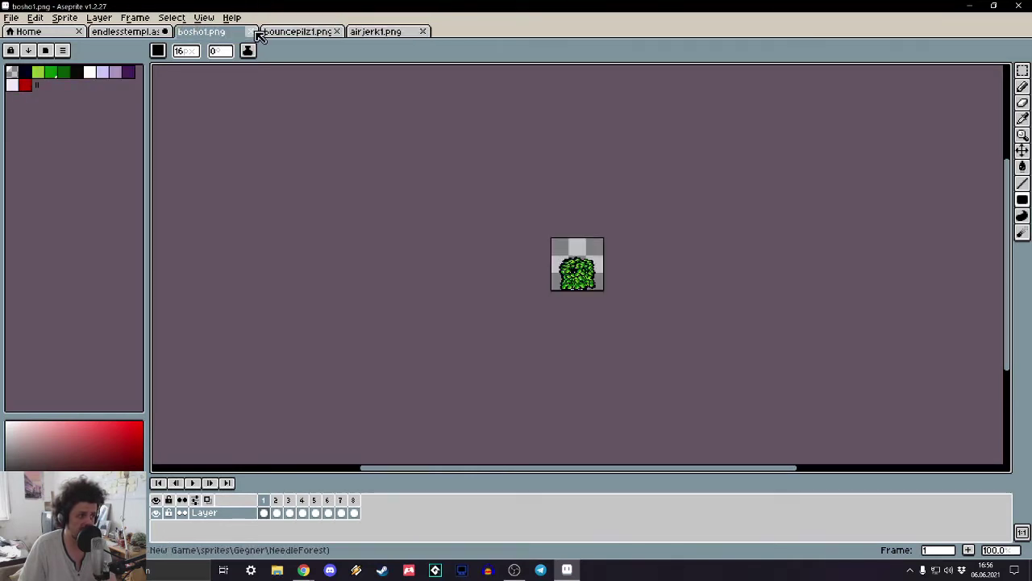
{"action": "left_click", "coordinate": [250, 31]}
{"action": "left_click", "coordinate": [121, 32]}
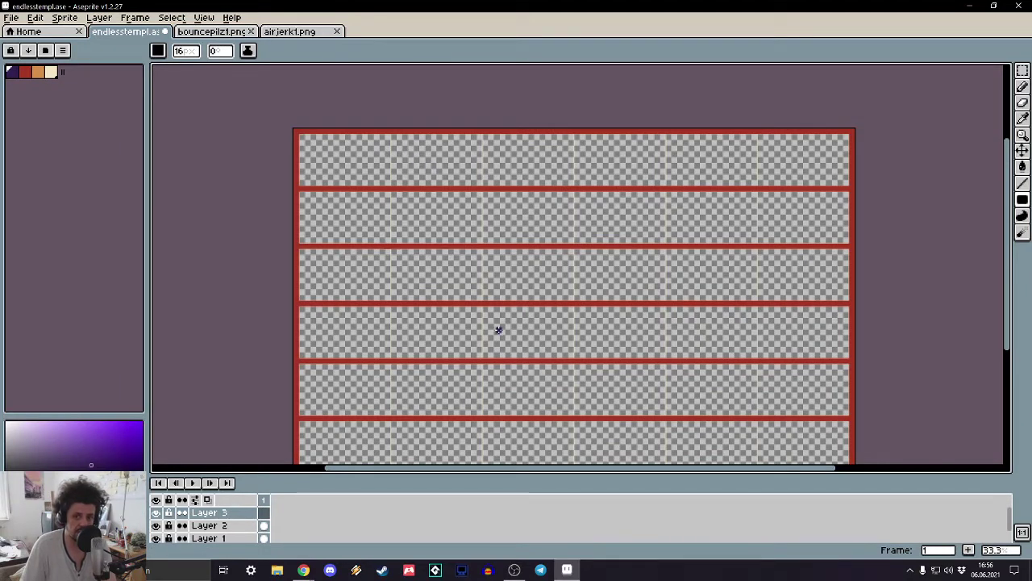
- Accept the grid settings for the endless-level template and show the grid over the canvas
{"action": "scroll", "coordinate": [298, 288], "scroll_direction": "up", "scroll_amount": 1}
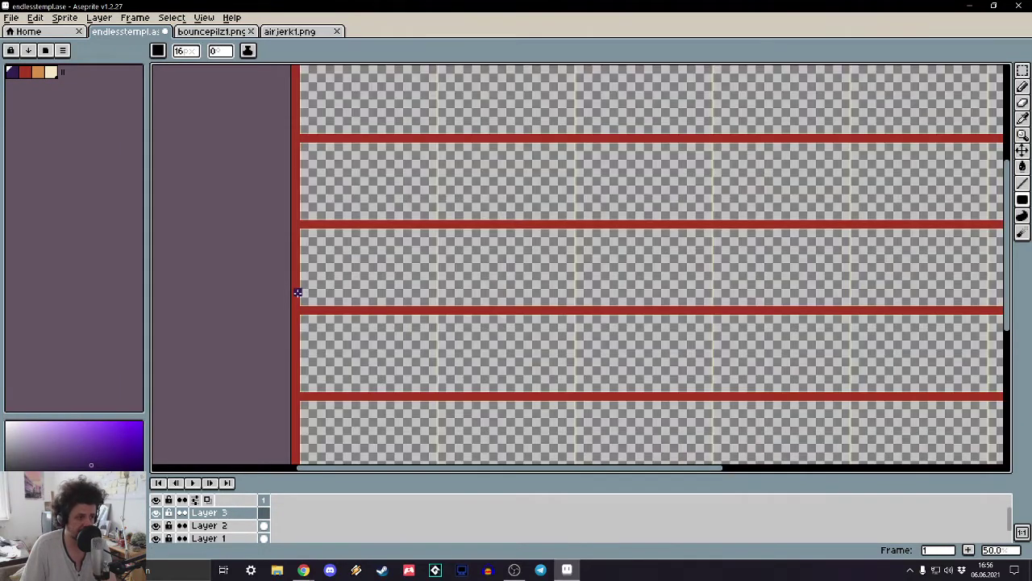
{"action": "scroll", "coordinate": [303, 308], "scroll_direction": "up", "scroll_amount": 1}
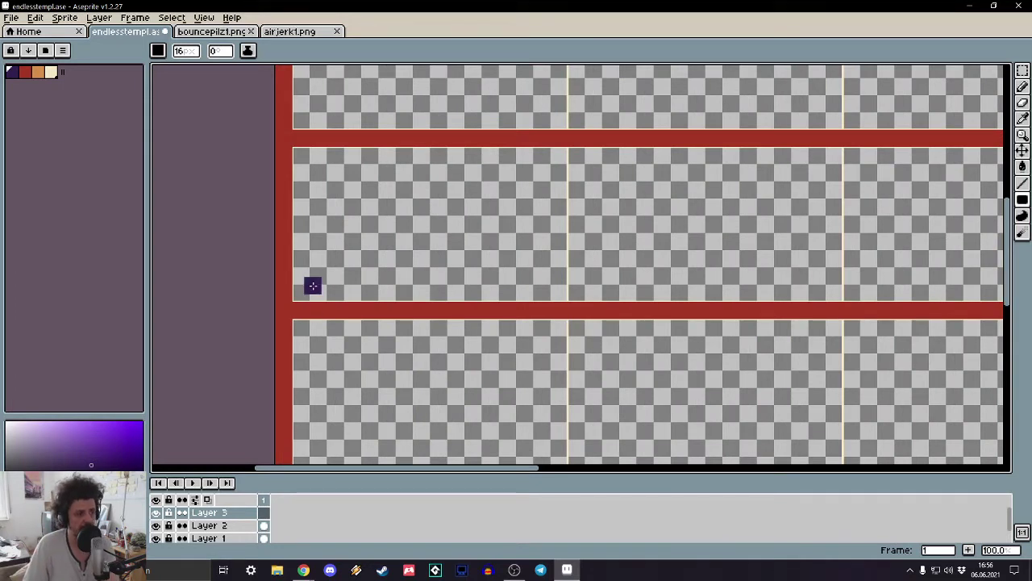
{"action": "scroll", "coordinate": [311, 283], "scroll_direction": "up", "scroll_amount": 3}
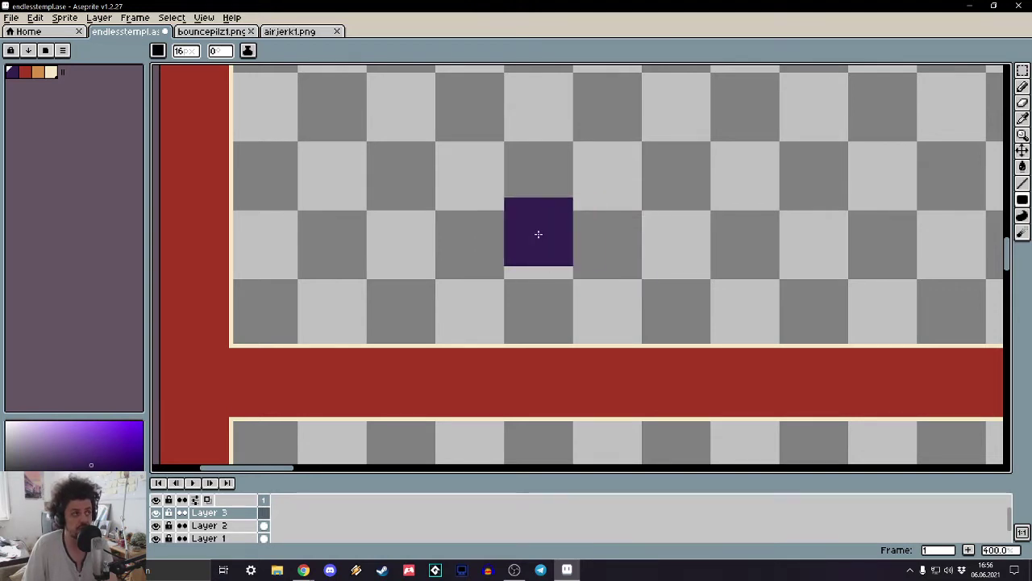
{"action": "left_click", "coordinate": [179, 18]}
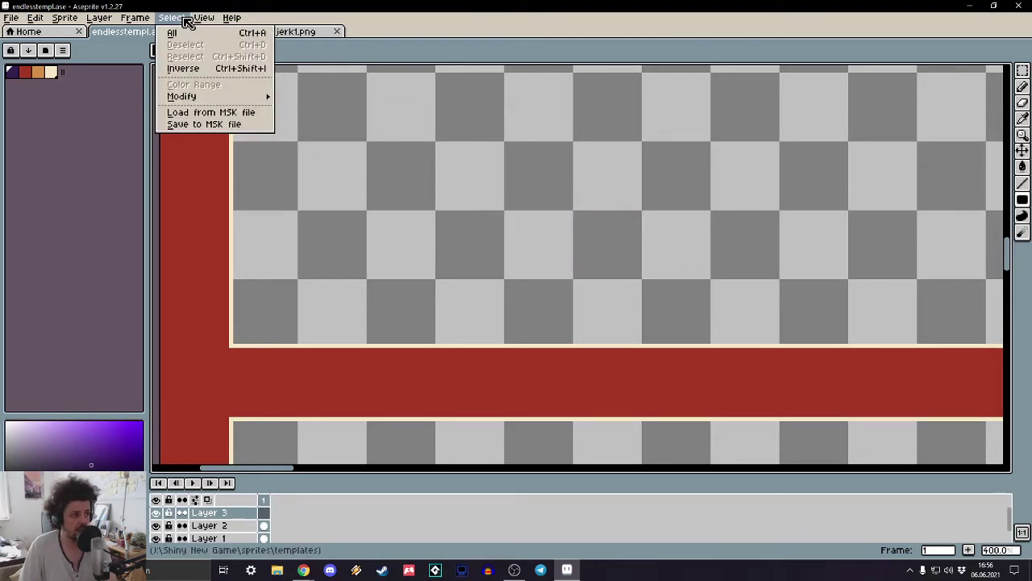
{"action": "mouse_move", "coordinate": [203, 18]}
{"action": "mouse_move", "coordinate": [229, 78]}
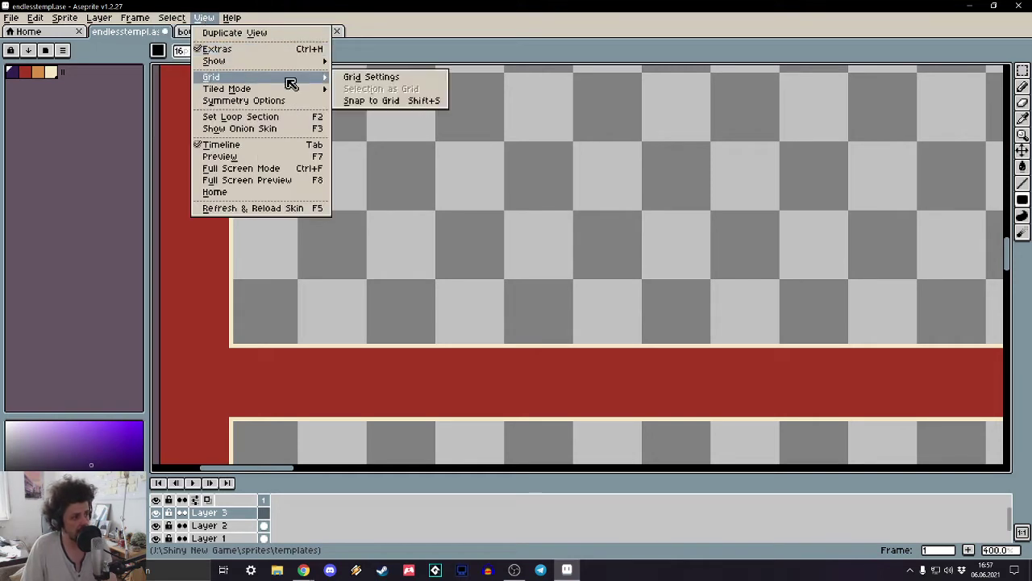
{"action": "left_click", "coordinate": [356, 78]}
{"action": "left_click", "coordinate": [568, 314]}
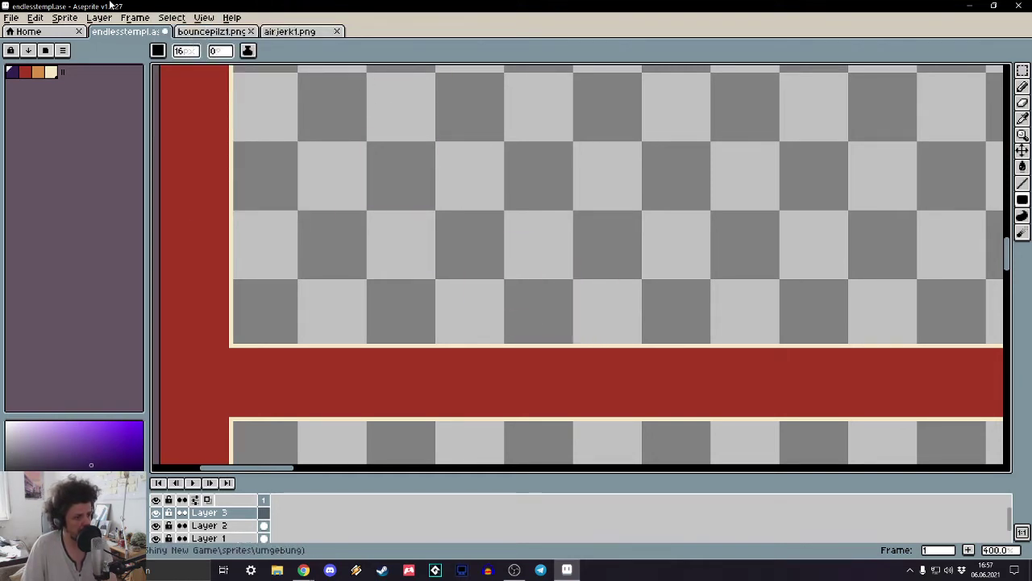
{"action": "mouse_move", "coordinate": [242, 61]}
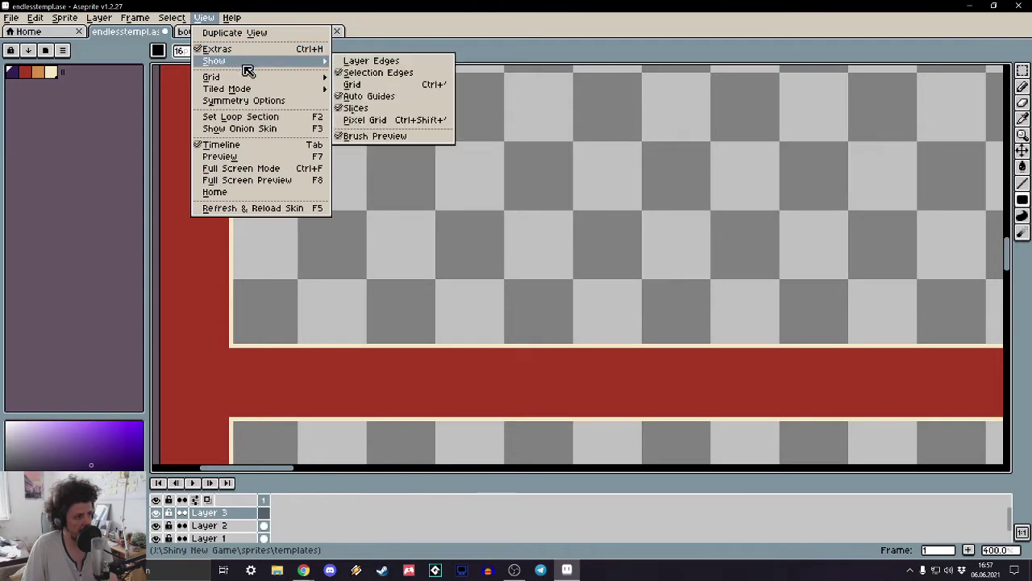
{"action": "left_click", "coordinate": [380, 85]}
- Paint a dark purple wall two tiles wide along the left edge of the third lane on Layer 3
{"action": "scroll", "coordinate": [548, 268], "scroll_direction": "down", "scroll_amount": 3}
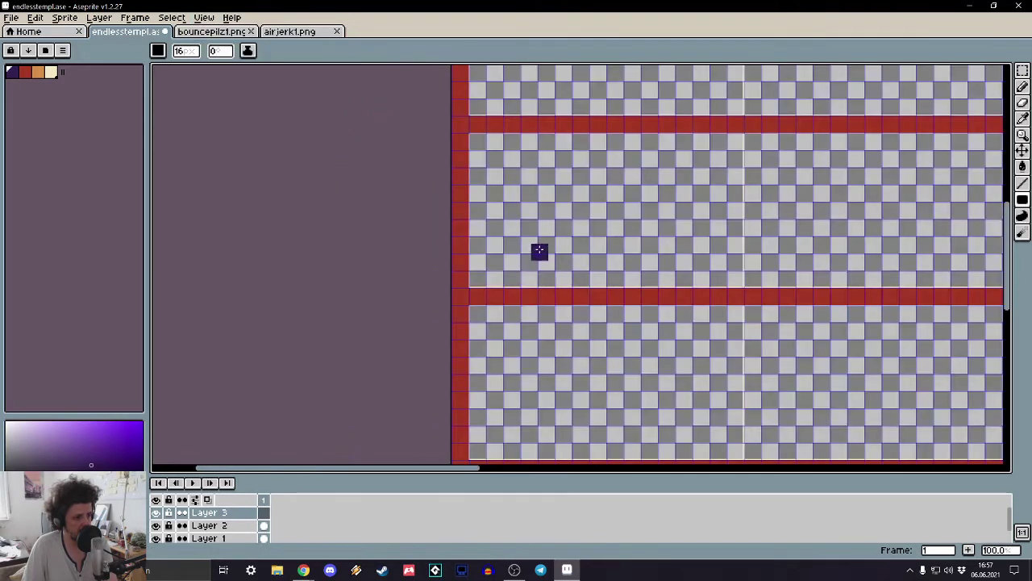
{"action": "middle_click_drag", "start_coordinate": [539, 250], "coordinate": [410, 215]}
{"action": "scroll", "coordinate": [363, 148], "scroll_direction": "up", "scroll_amount": 3}
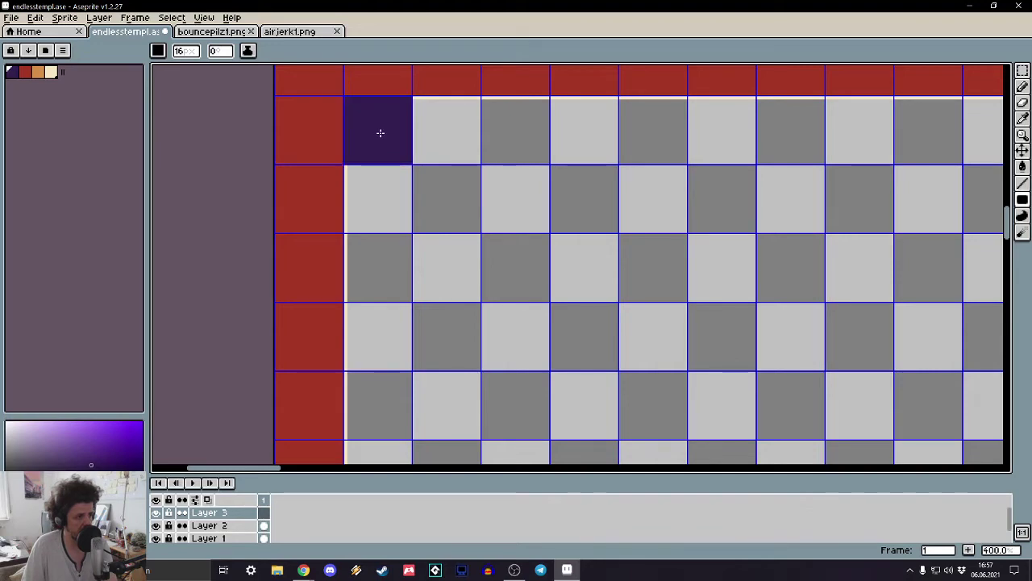
{"action": "scroll", "coordinate": [381, 132], "scroll_direction": "down", "scroll_amount": 3}
{"action": "scroll", "coordinate": [371, 435], "scroll_direction": "up", "scroll_amount": 1}
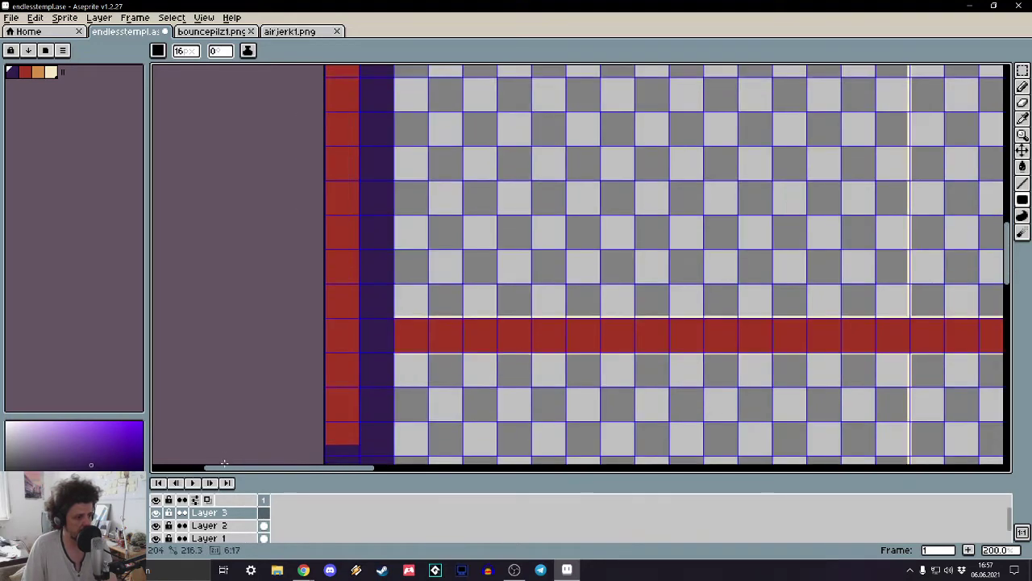
{"action": "left_click", "coordinate": [213, 370], "text": "shift"}
{"action": "scroll", "coordinate": [490, 301], "scroll_direction": "up", "scroll_amount": 3}
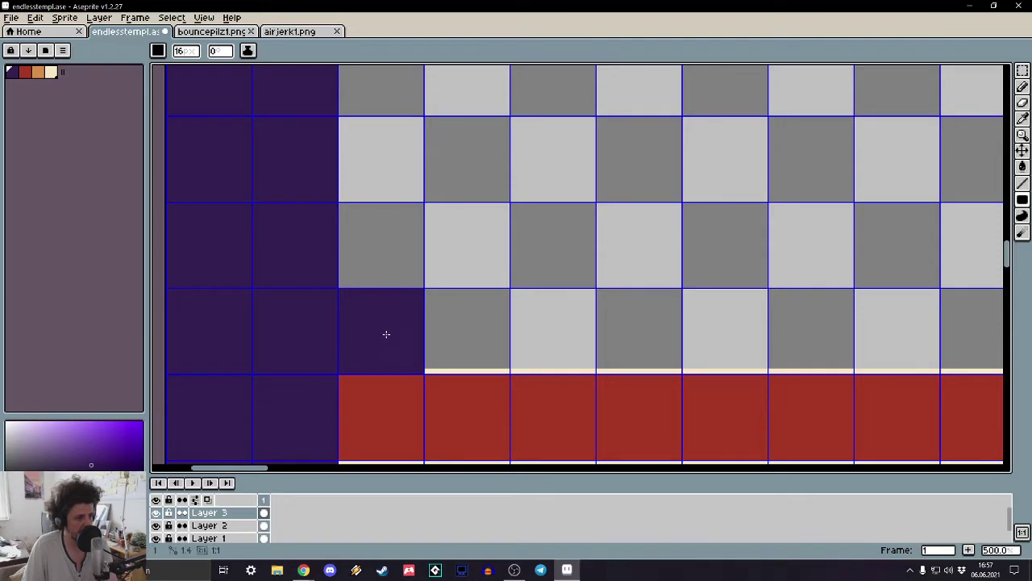
- Paint a dark purple floor three tiles high across the template's full width, covering the red line below the third lane
{"action": "scroll", "coordinate": [673, 339], "scroll_direction": "down", "scroll_amount": 4}
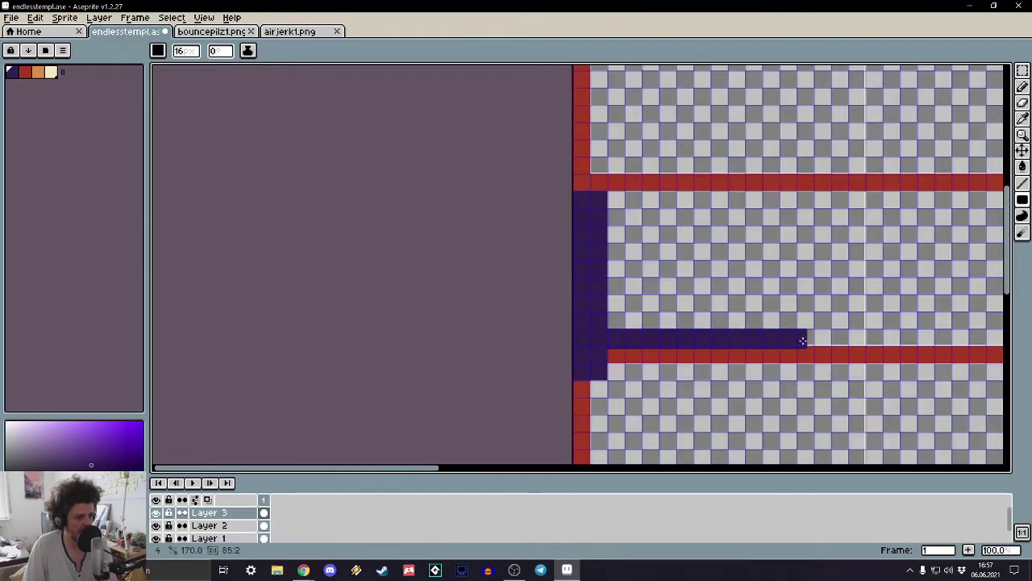
{"action": "scroll", "coordinate": [803, 341], "scroll_direction": "up", "scroll_amount": 2}
{"action": "left_click_drag", "start_coordinate": [662, 385], "coordinate": [878, 375]}
{"action": "scroll", "coordinate": [877, 376], "scroll_direction": "up", "scroll_amount": 2}
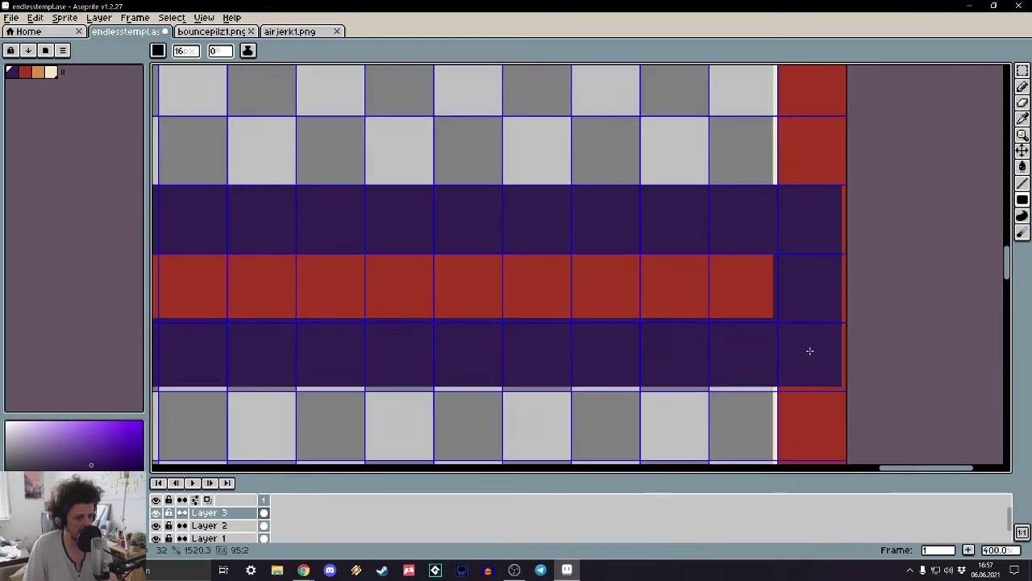
{"action": "scroll", "coordinate": [810, 351], "scroll_direction": "up", "scroll_amount": 3}
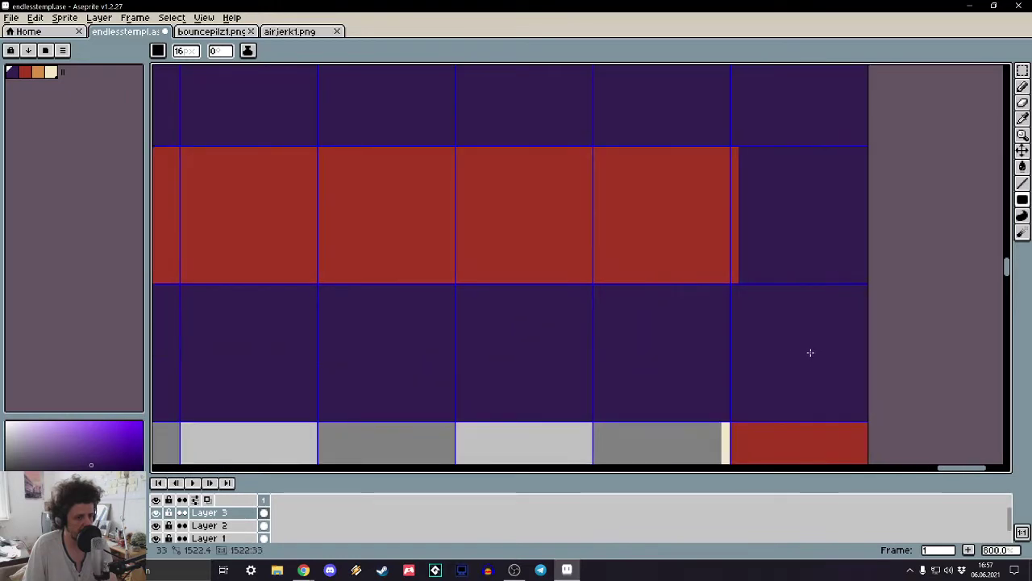
{"action": "scroll", "coordinate": [806, 354], "scroll_direction": "down", "scroll_amount": 2}
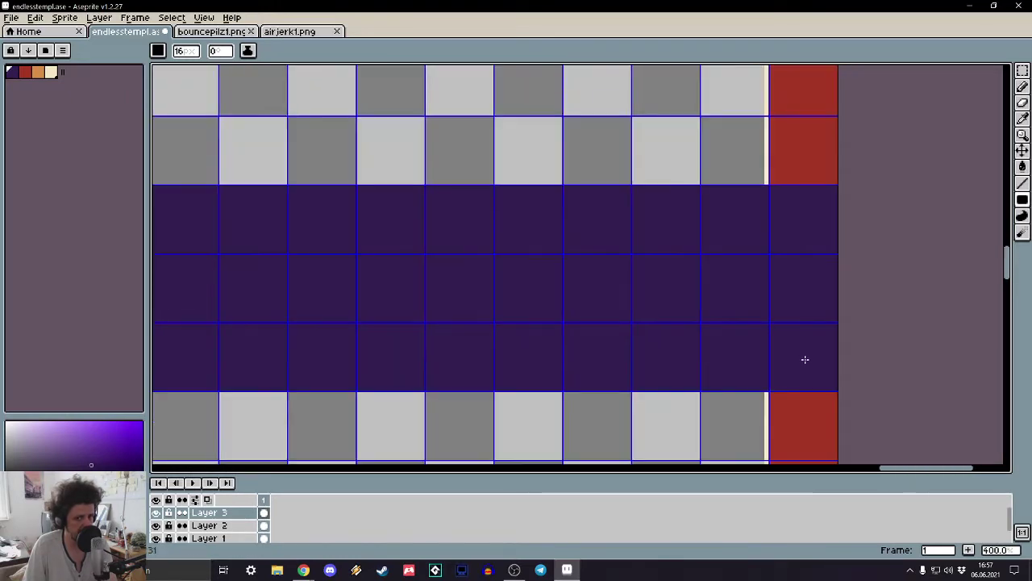
{"action": "scroll", "coordinate": [805, 359], "scroll_direction": "down", "scroll_amount": 4}
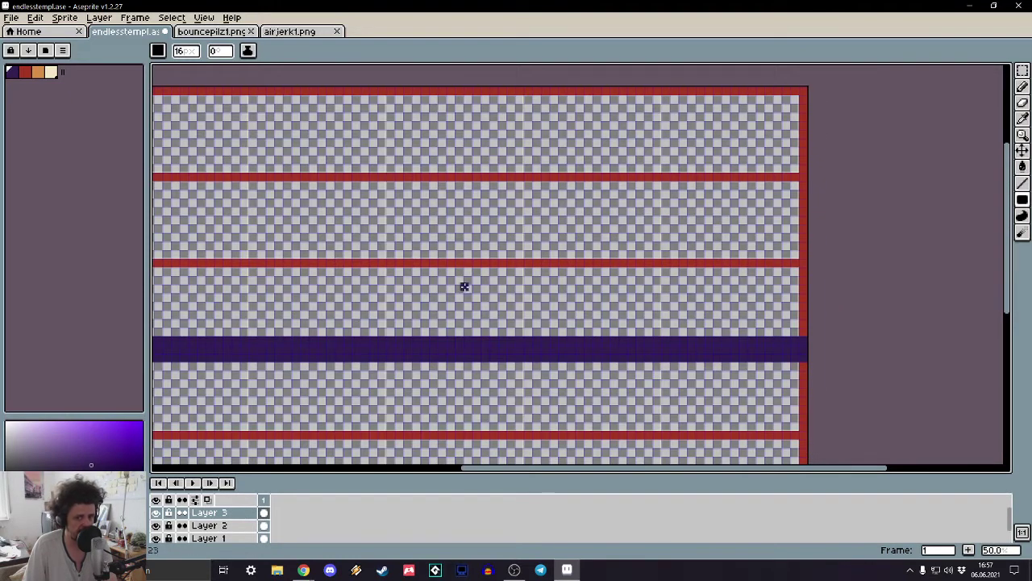
- Open the rober.ase sprite from the shiny folder inside sprites
{"action": "scroll", "coordinate": [369, 259], "scroll_direction": "left", "scroll_amount": 5}
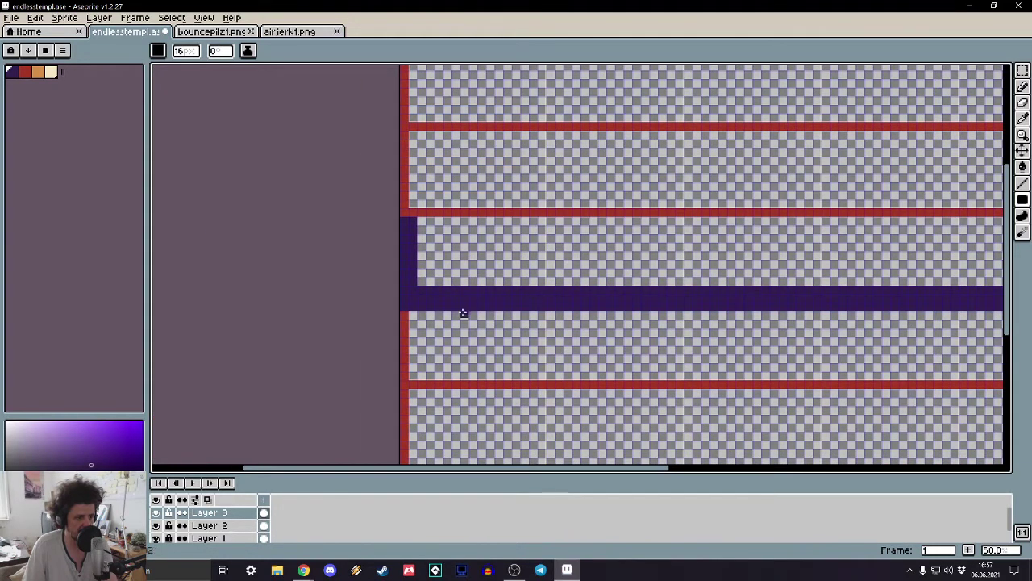
{"action": "scroll", "coordinate": [464, 313], "scroll_direction": "up", "scroll_amount": 3}
{"action": "scroll", "coordinate": [357, 249], "scroll_direction": "left", "scroll_amount": 3}
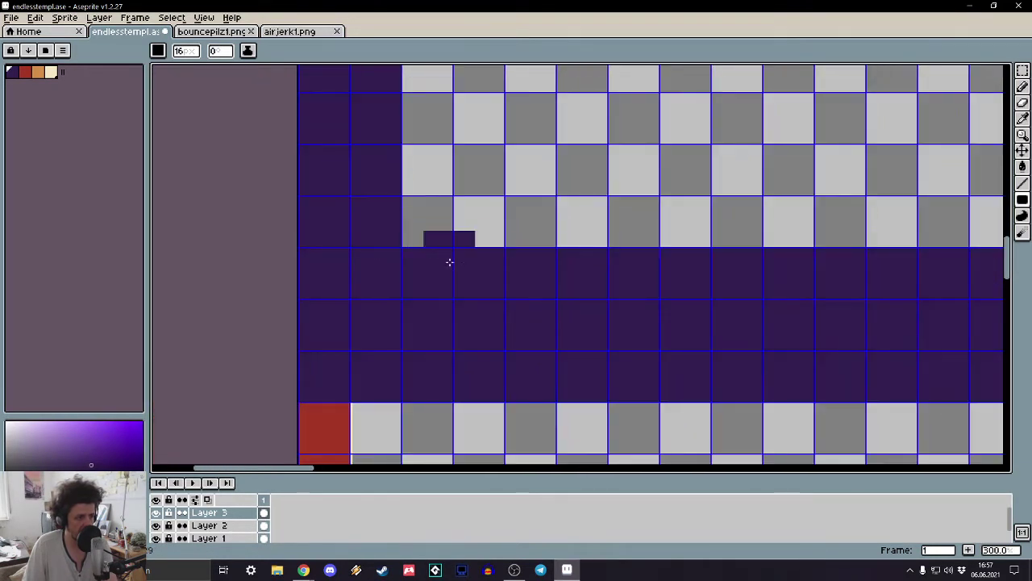
{"action": "middle_click_drag", "start_coordinate": [918, 280], "coordinate": [740, 276]}
{"action": "left_click", "coordinate": [29, 31]}
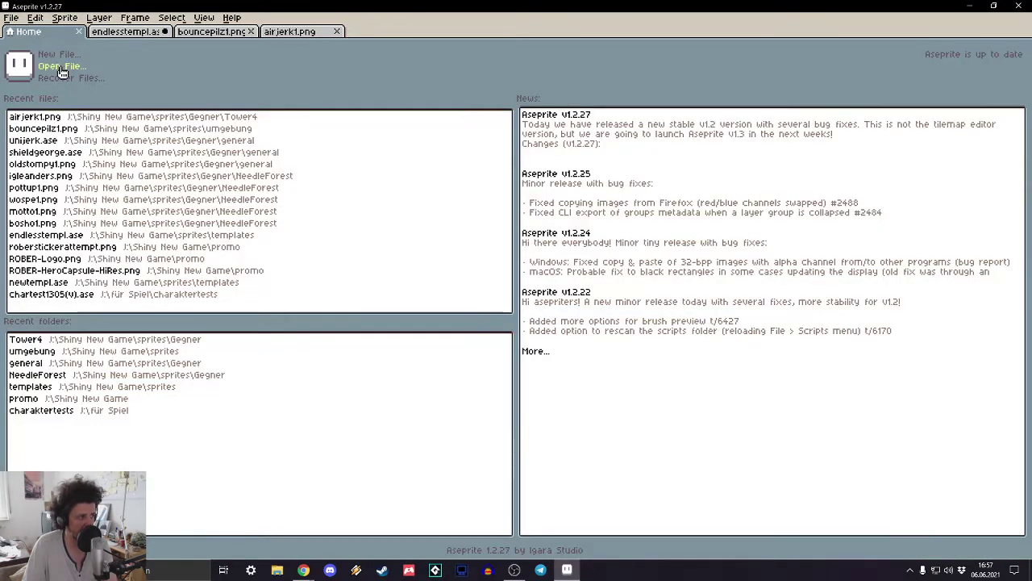
{"action": "left_click", "coordinate": [57, 66]}
{"action": "left_click", "coordinate": [105, 69]}
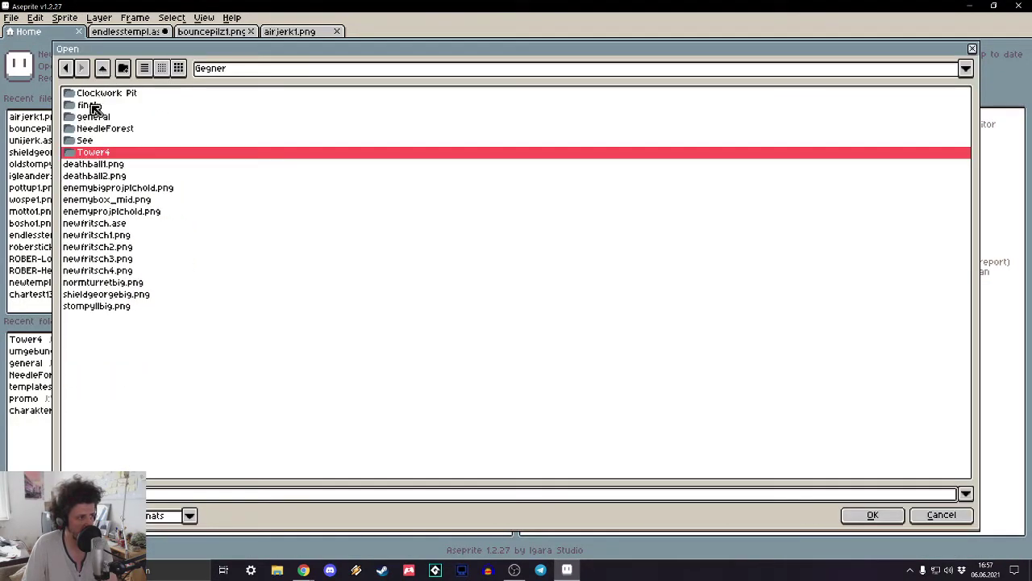
{"action": "left_click", "coordinate": [103, 69]}
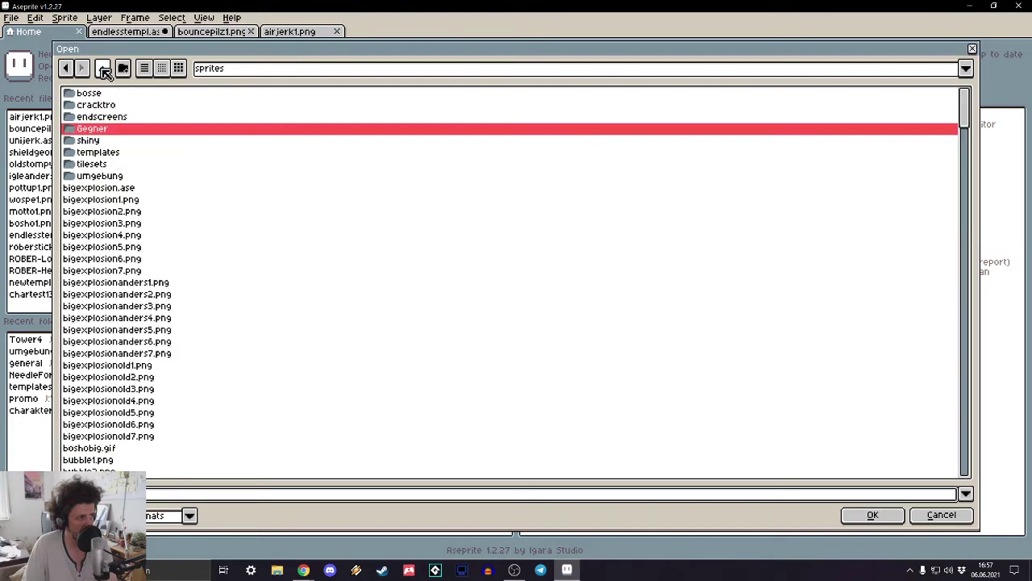
{"action": "double_click", "coordinate": [95, 142]}
{"action": "scroll", "coordinate": [121, 262], "scroll_direction": "down", "scroll_amount": 10}
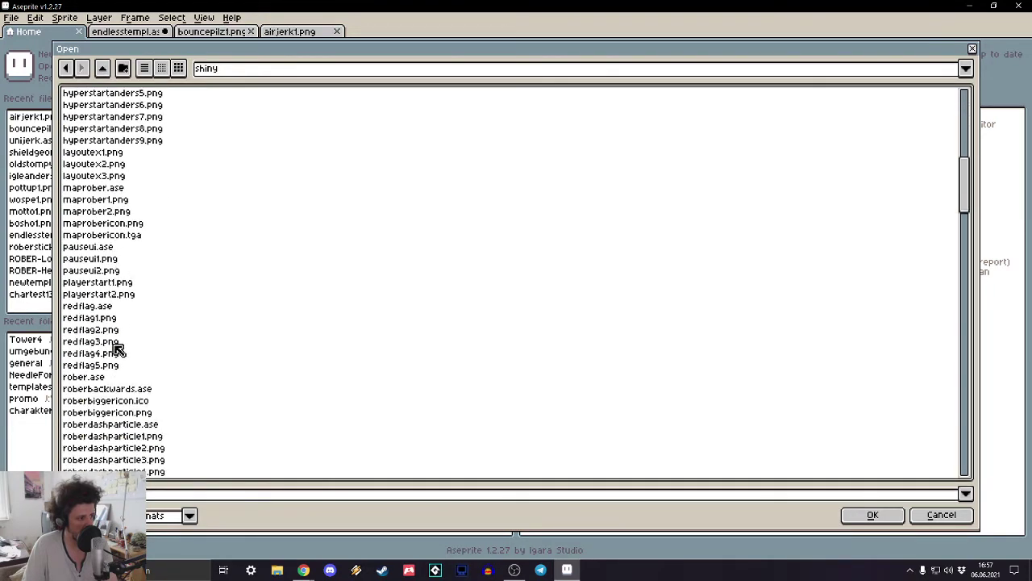
{"action": "double_click", "coordinate": [104, 377]}
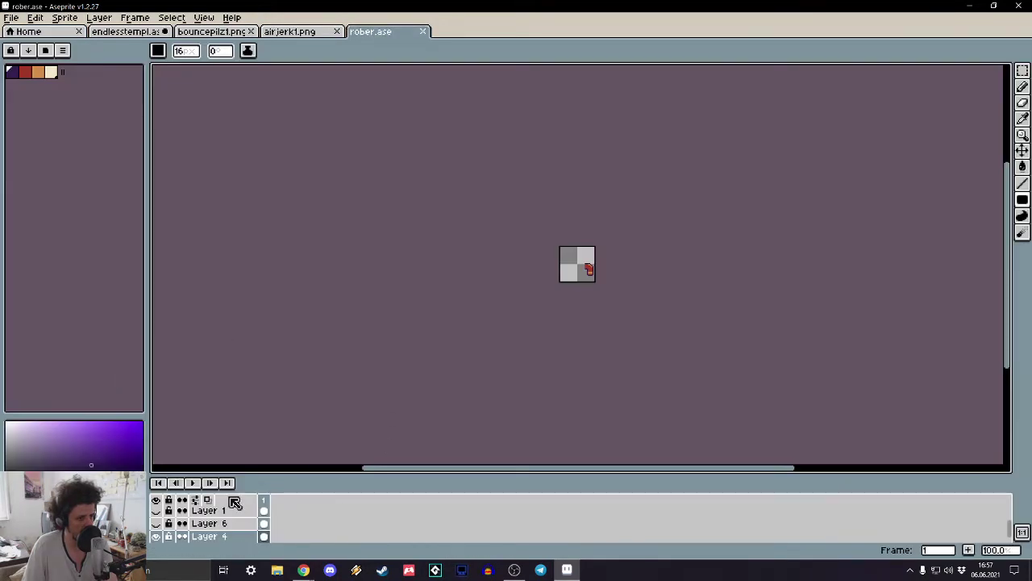
- Flatten all layers of rober.ase and select the entire robot sprite for copying
{"action": "right_click", "coordinate": [195, 528]}
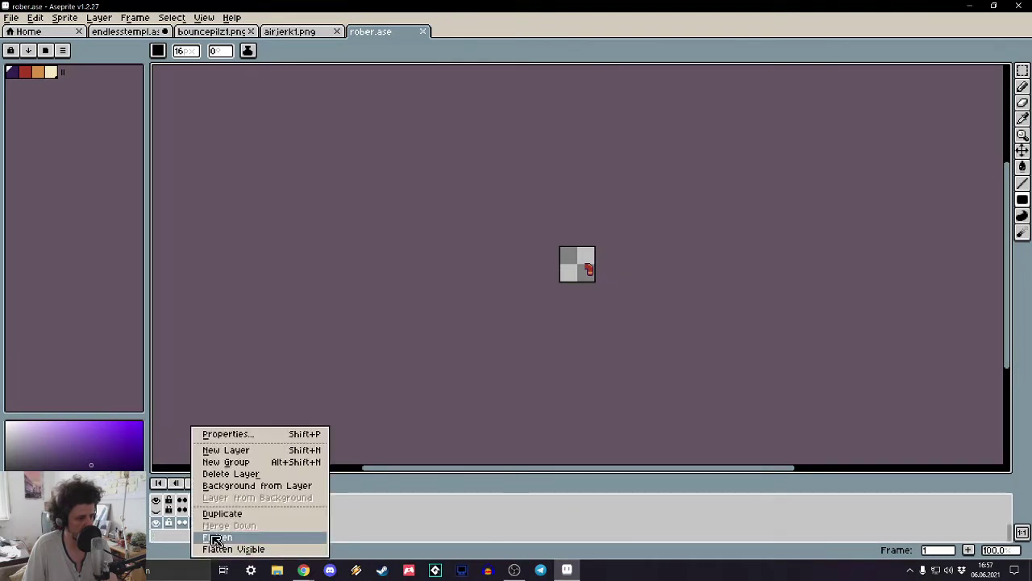
{"action": "left_click", "coordinate": [212, 535]}
{"action": "scroll", "coordinate": [597, 258], "scroll_direction": "up", "scroll_amount": 4}
{"action": "key", "text": "m"}
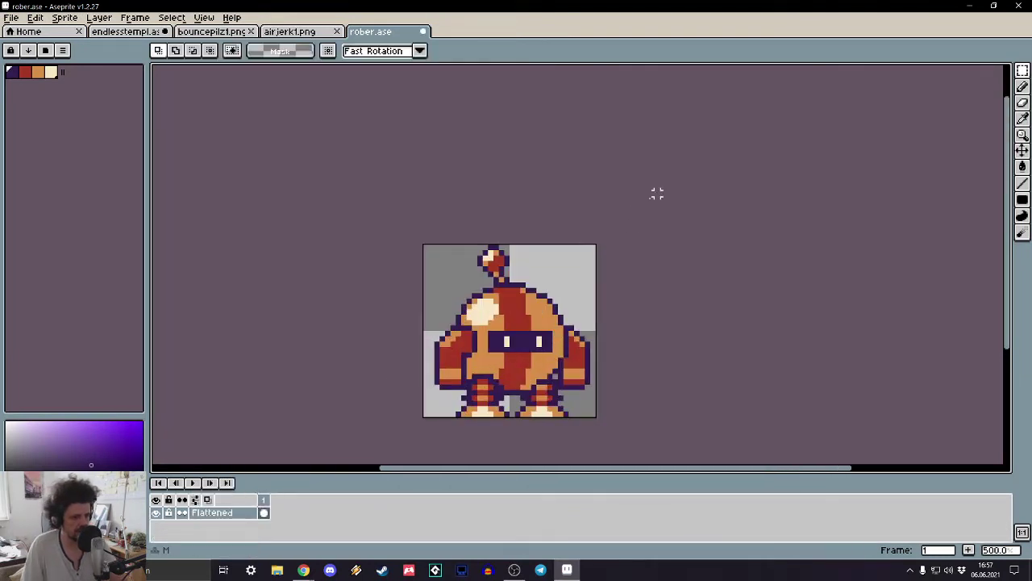
{"action": "middle_click_drag", "start_coordinate": [658, 194], "coordinate": [904, 80]}
{"action": "key", "text": "ctrl+a"}
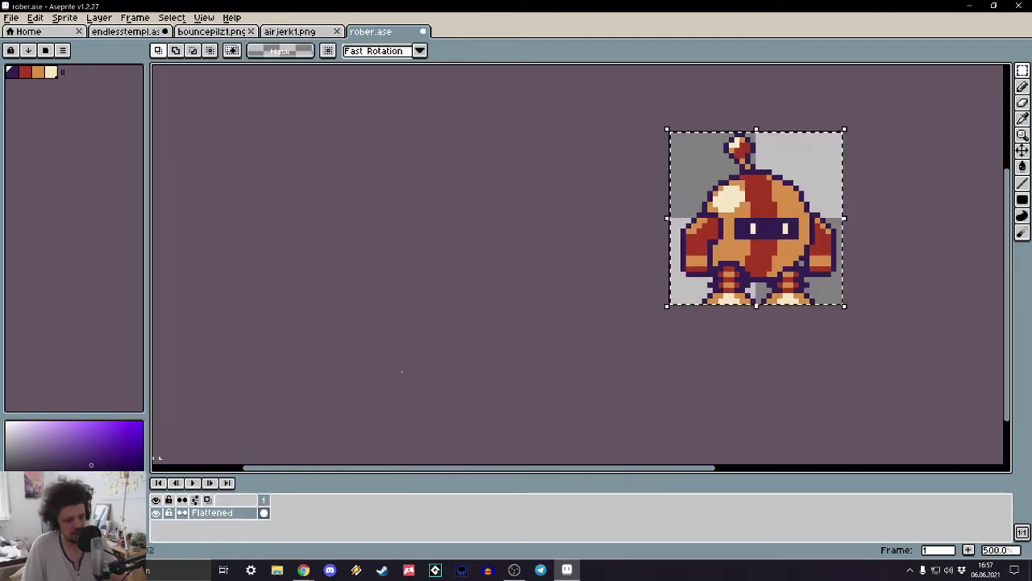
- Paste the robot into the endless-level template, stand it on the floor near the left wall as a size reference, and discard it
{"action": "left_click", "coordinate": [126, 31]}
{"action": "middle_click_drag", "start_coordinate": [350, 143], "coordinate": [383, 239]}
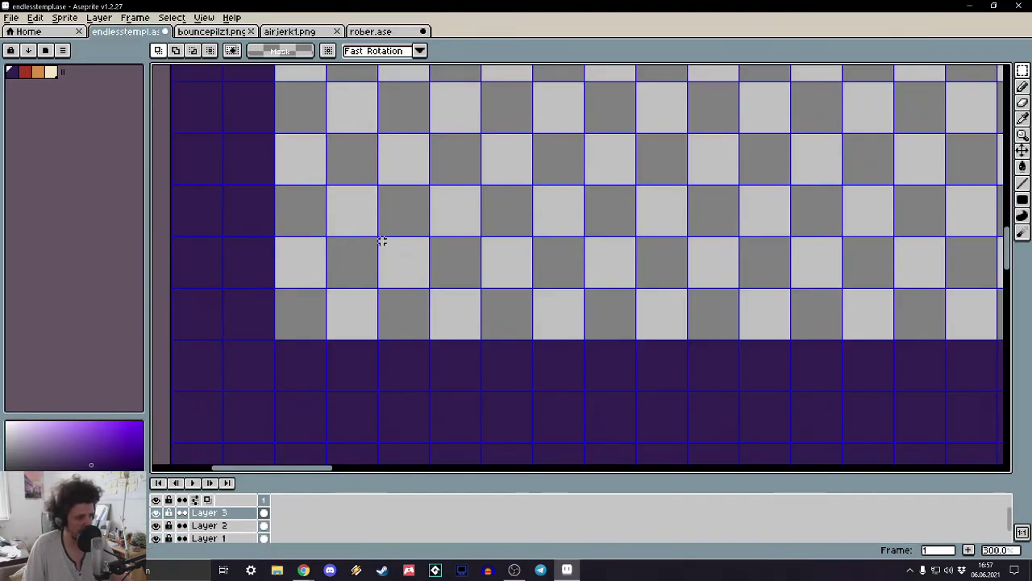
{"action": "key", "text": "ctrl+v"}
{"action": "left_click_drag", "start_coordinate": [212, 266], "coordinate": [386, 291]}
{"action": "scroll", "coordinate": [676, 199], "scroll_direction": "down", "scroll_amount": 4}
{"action": "scroll", "coordinate": [669, 260], "scroll_direction": "up", "scroll_amount": 4}
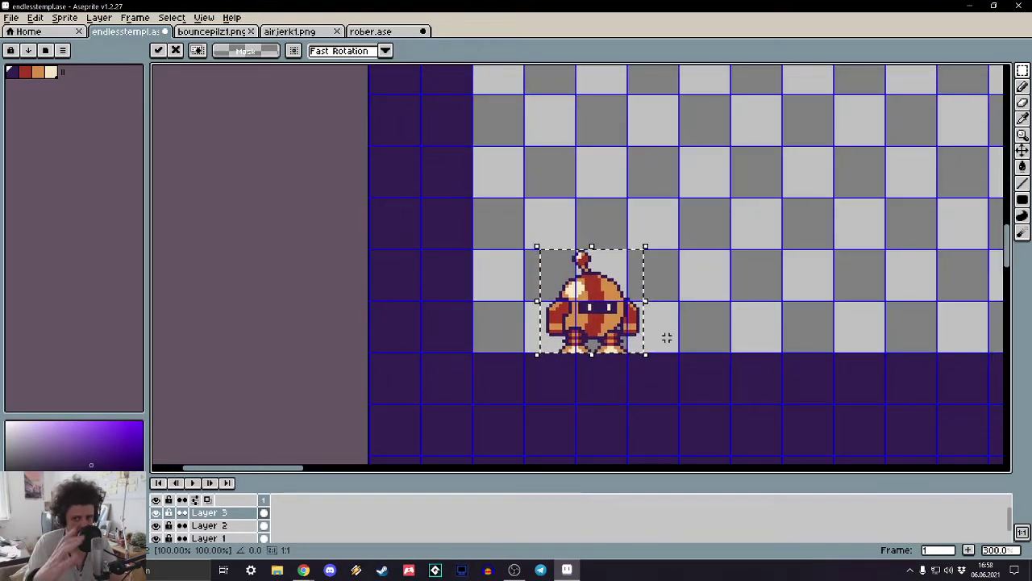
{"action": "middle_click_drag", "start_coordinate": [714, 217], "coordinate": [507, 183]}
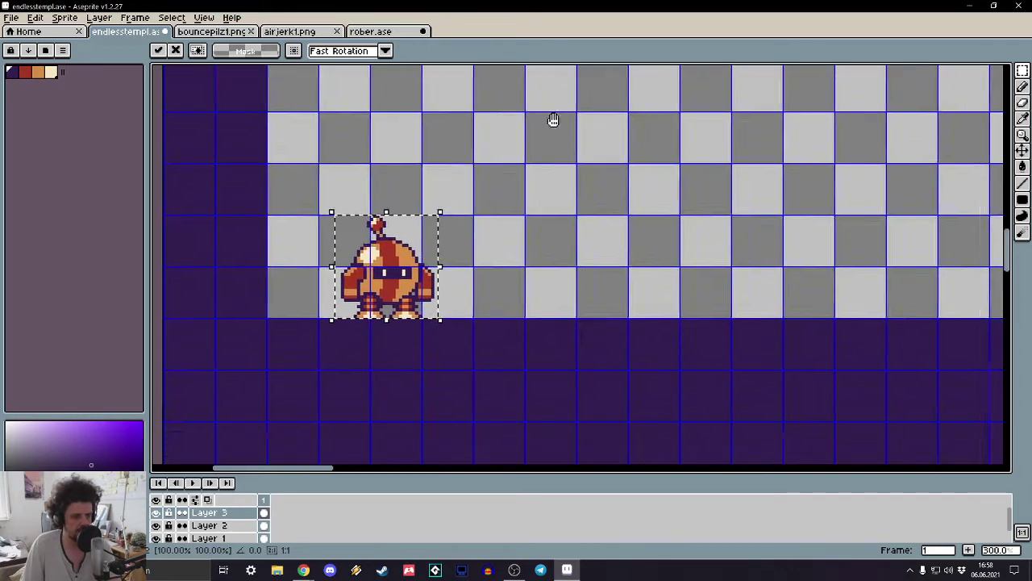
{"action": "key", "text": "Escape"}
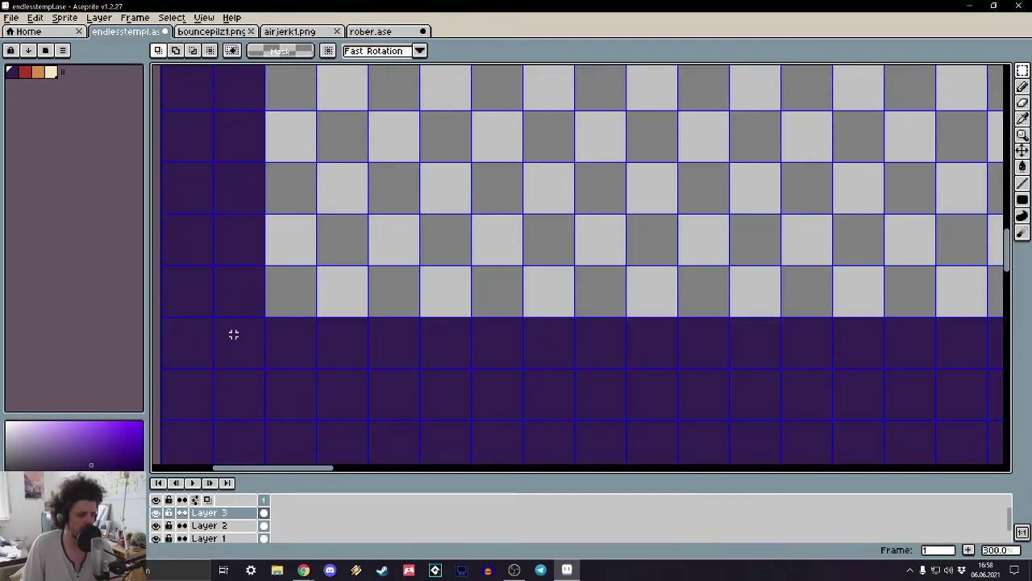
{"action": "key", "text": "b"}
{"action": "scroll", "coordinate": [295, 295], "scroll_direction": "up", "scroll_amount": 3}
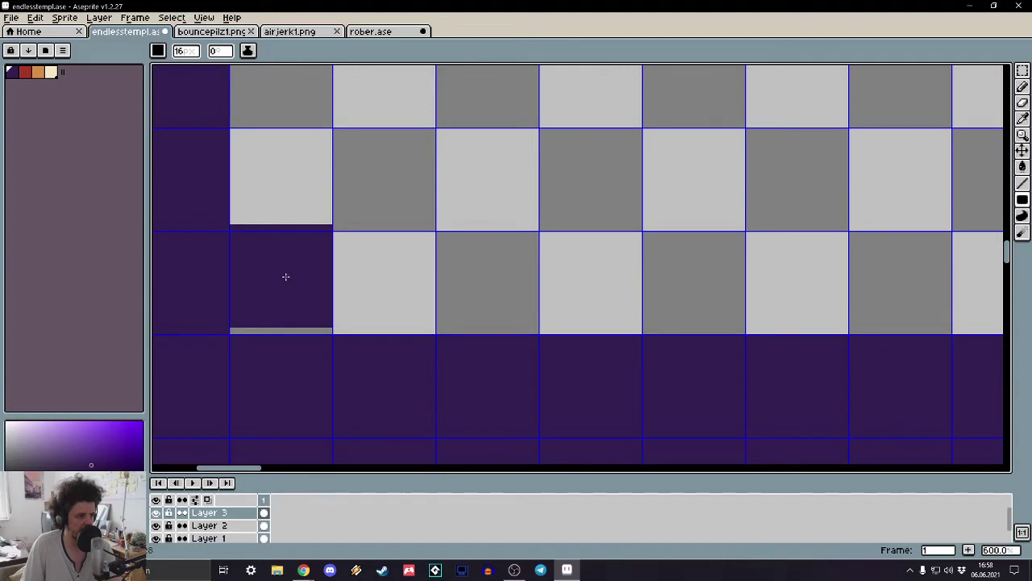
{"action": "scroll", "coordinate": [287, 285], "scroll_direction": "down", "scroll_amount": 2}
{"action": "left_click_drag", "start_coordinate": [371, 274], "coordinate": [595, 274]}
{"action": "scroll", "coordinate": [597, 274], "scroll_direction": "up", "scroll_amount": 1}
{"action": "scroll", "coordinate": [604, 275], "scroll_direction": "up", "scroll_amount": 4}
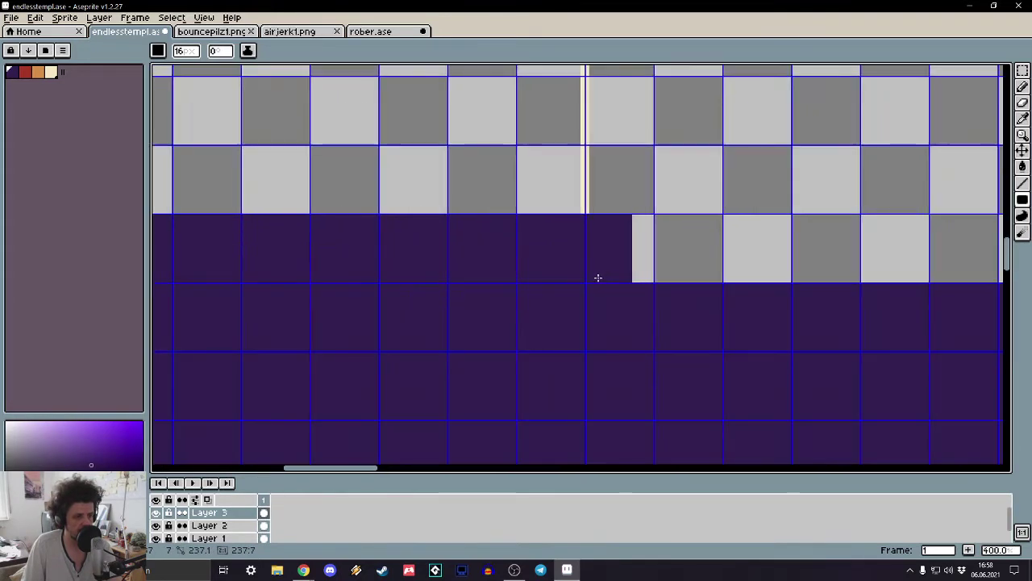
{"action": "scroll", "coordinate": [553, 260], "scroll_direction": "down", "scroll_amount": 4}
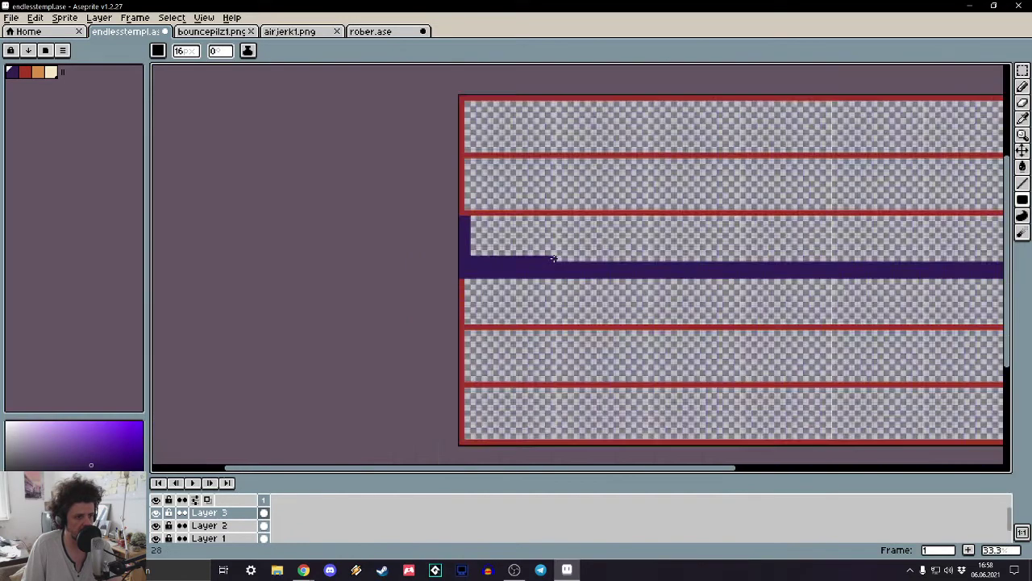
{"action": "scroll", "coordinate": [564, 216], "scroll_direction": "down", "scroll_amount": 1}
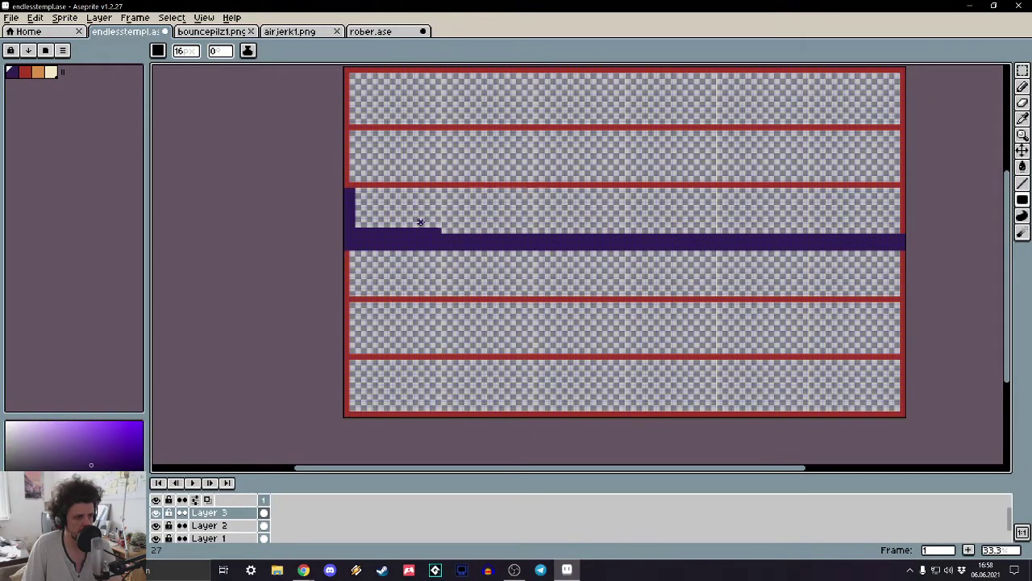
{"action": "scroll", "coordinate": [420, 221], "scroll_direction": "up", "scroll_amount": 3}
{"action": "scroll", "coordinate": [387, 207], "scroll_direction": "up", "scroll_amount": 2}
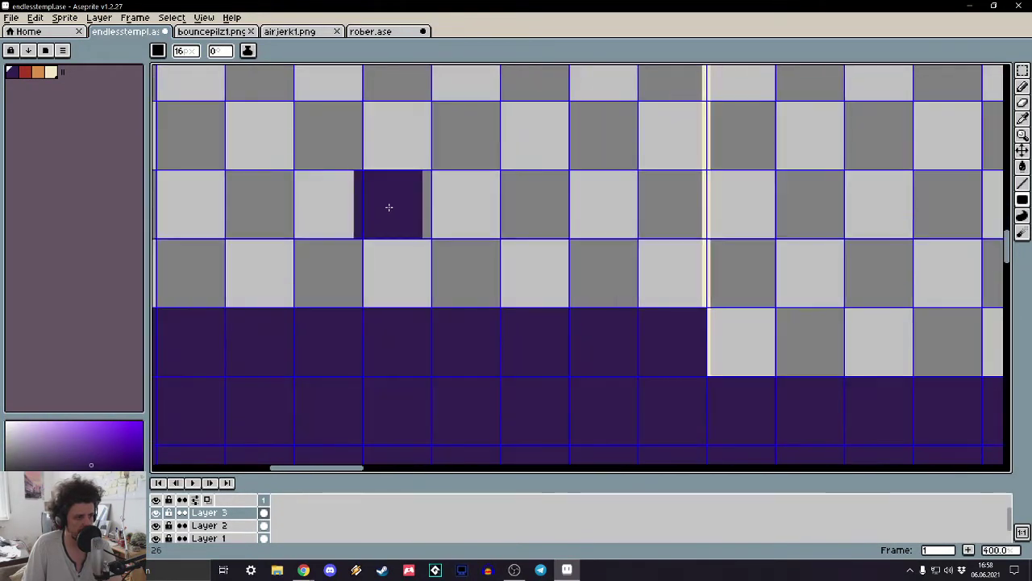
{"action": "mouse_move", "coordinate": [426, 218]}
{"action": "left_mouse_down"}
{"action": "mouse_move", "coordinate": [624, 336]}
{"action": "mouse_move", "coordinate": [646, 330]}
{"action": "left_mouse_up"}
{"action": "key", "text": "ctrl+z"}
{"action": "key", "text": "ctrl+z"}
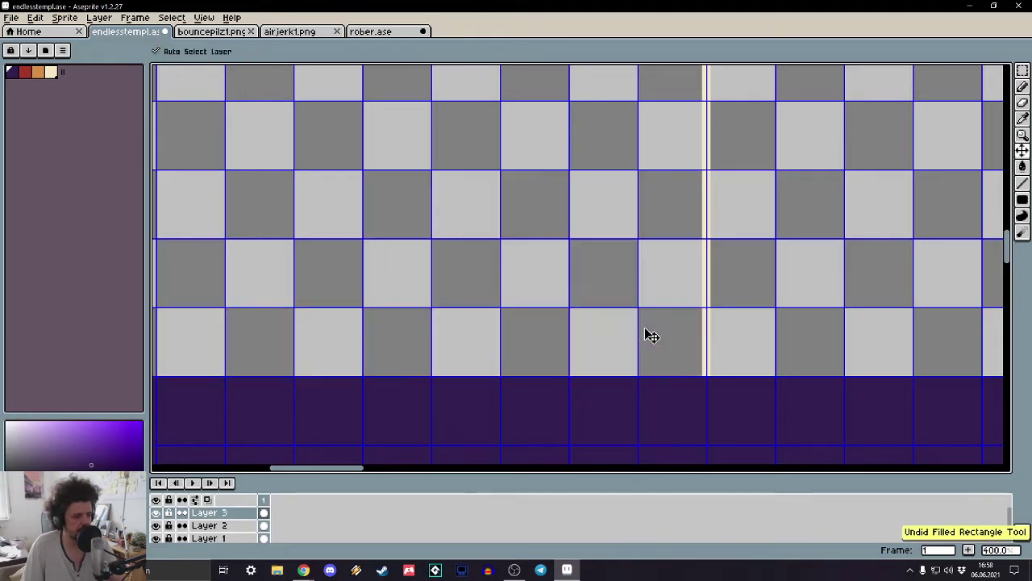
- Paint a dark purple platform seven tiles wide and two tiles high on the floor, starting at the left wall
{"action": "scroll", "coordinate": [415, 247], "scroll_direction": "down", "scroll_amount": 3}
{"action": "scroll", "coordinate": [403, 219], "scroll_direction": "up", "scroll_amount": 4}
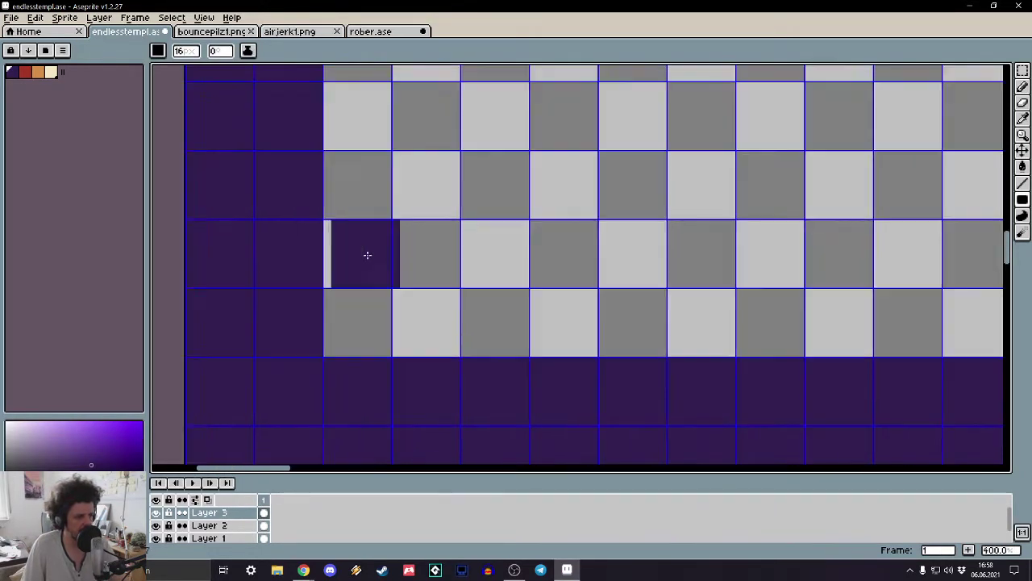
{"action": "mouse_move", "coordinate": [356, 256]}
{"action": "left_mouse_down"}
{"action": "mouse_move", "coordinate": [442, 261]}
{"action": "mouse_move", "coordinate": [738, 330]}
{"action": "mouse_move", "coordinate": [871, 338]}
{"action": "left_mouse_up"}
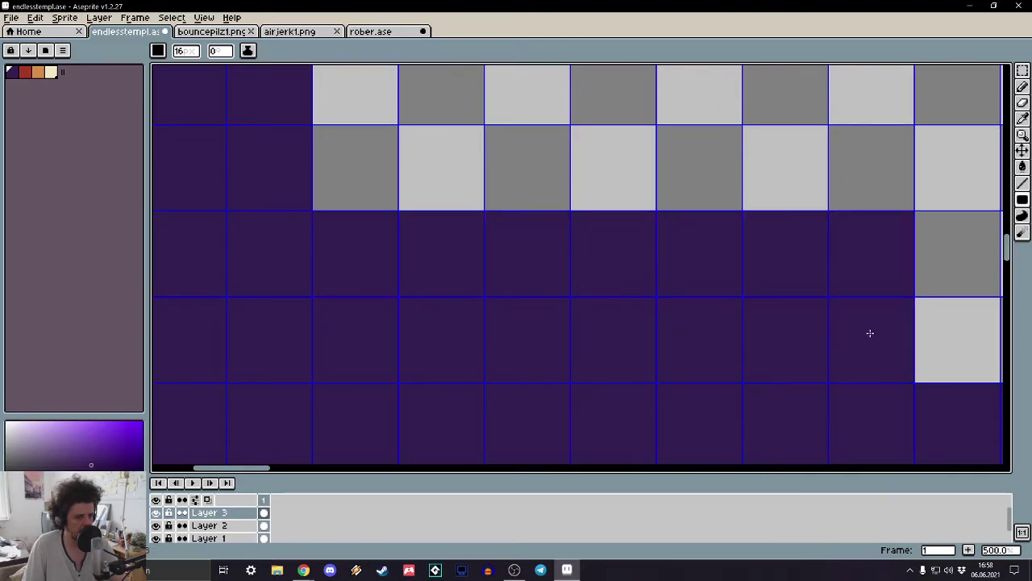
{"action": "scroll", "coordinate": [870, 338], "scroll_direction": "down", "scroll_amount": 4}
{"action": "scroll", "coordinate": [500, 252], "scroll_direction": "up", "scroll_amount": 2}
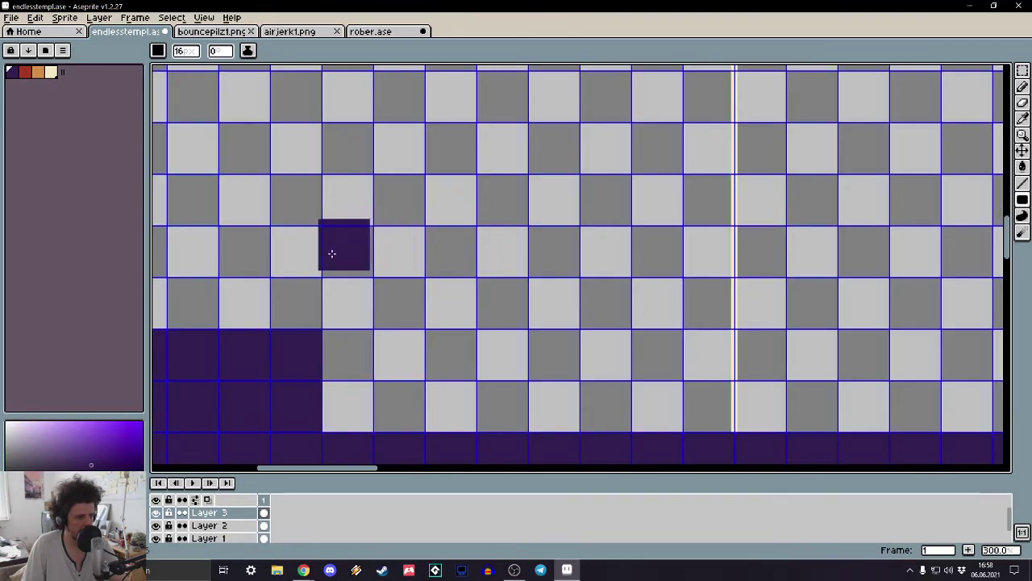
- Paint a solid purple block four tiles wide and four tiles high directly against the end of the starting platform
{"action": "scroll", "coordinate": [346, 249], "scroll_direction": "up", "scroll_amount": 1}
{"action": "left_click_drag", "start_coordinate": [354, 252], "coordinate": [476, 454]}
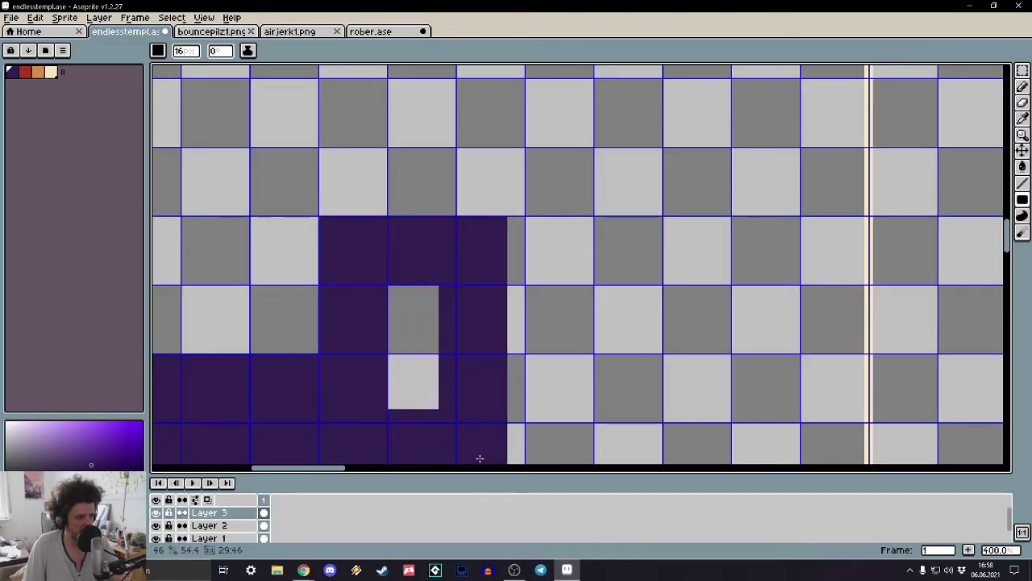
{"action": "scroll", "coordinate": [484, 427], "scroll_direction": "down", "scroll_amount": 2}
{"action": "mouse_move", "coordinate": [491, 411]}
{"action": "left_mouse_down"}
{"action": "mouse_move", "coordinate": [587, 394]}
{"action": "mouse_move", "coordinate": [556, 393]}
{"action": "left_mouse_up"}
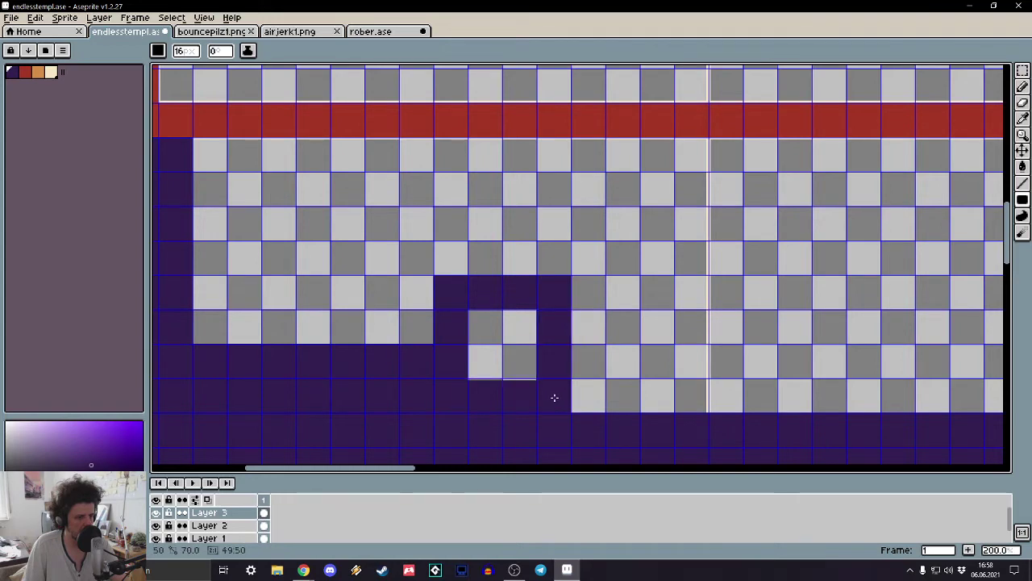
{"action": "left_click_drag", "start_coordinate": [554, 398], "coordinate": [554, 398]}
- Pick red as the secondary colour and paint a purple block four tiles wide and five high, six tiles past the first block
{"action": "left_click", "coordinate": [24, 72]}
{"action": "middle_click_drag", "start_coordinate": [696, 396], "coordinate": [454, 263]}
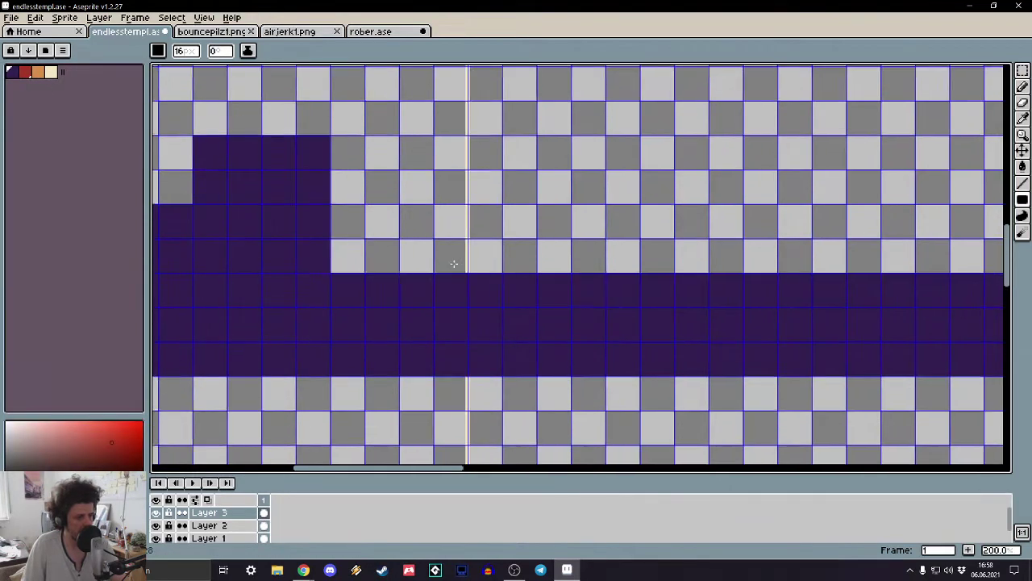
{"action": "scroll", "coordinate": [371, 249], "scroll_direction": "down", "scroll_amount": 2}
{"action": "scroll", "coordinate": [371, 237], "scroll_direction": "up", "scroll_amount": 1}
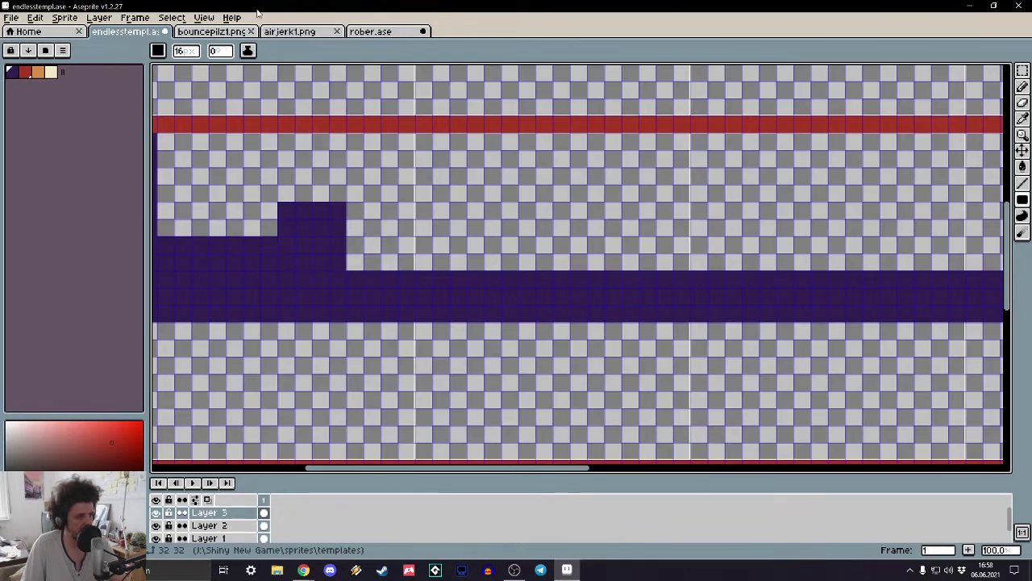
{"action": "scroll", "coordinate": [380, 231], "scroll_direction": "down", "scroll_amount": 3}
{"action": "scroll", "coordinate": [389, 226], "scroll_direction": "up", "scroll_amount": 3}
{"action": "middle_click_drag", "start_coordinate": [389, 226], "coordinate": [616, 242]}
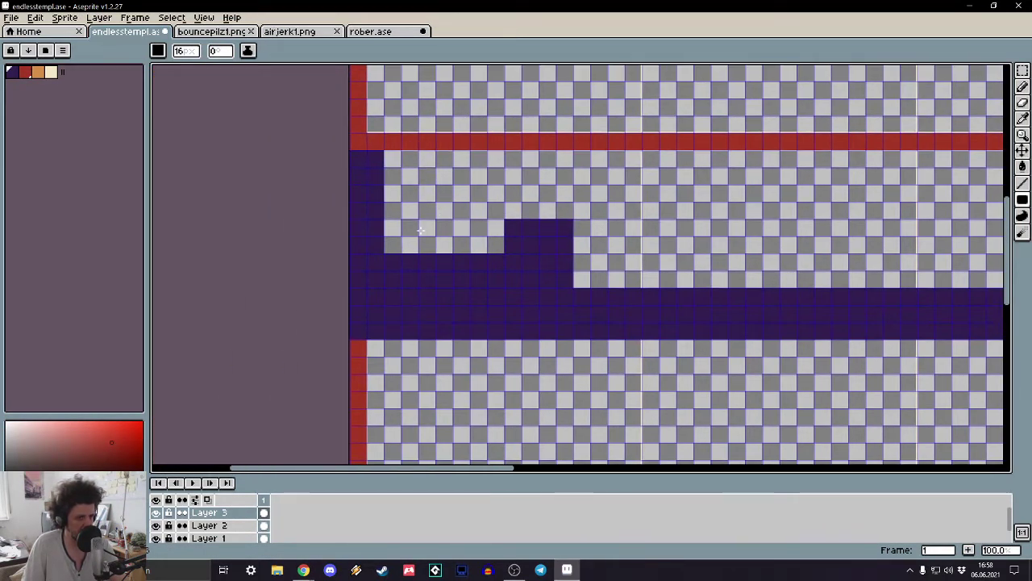
{"action": "middle_click_drag", "start_coordinate": [636, 238], "coordinate": [427, 255]}
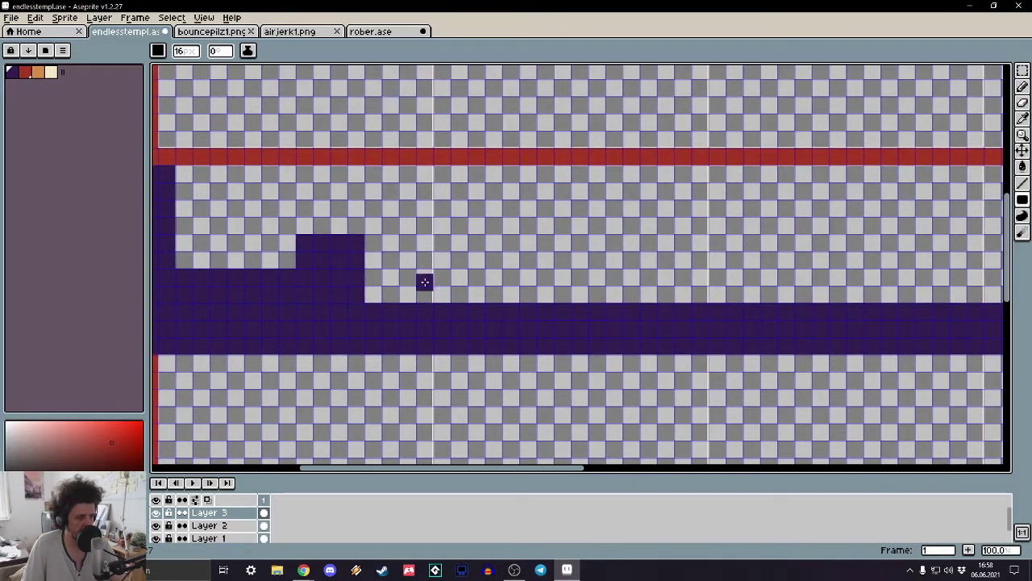
{"action": "scroll", "coordinate": [461, 247], "scroll_direction": "up", "scroll_amount": 1}
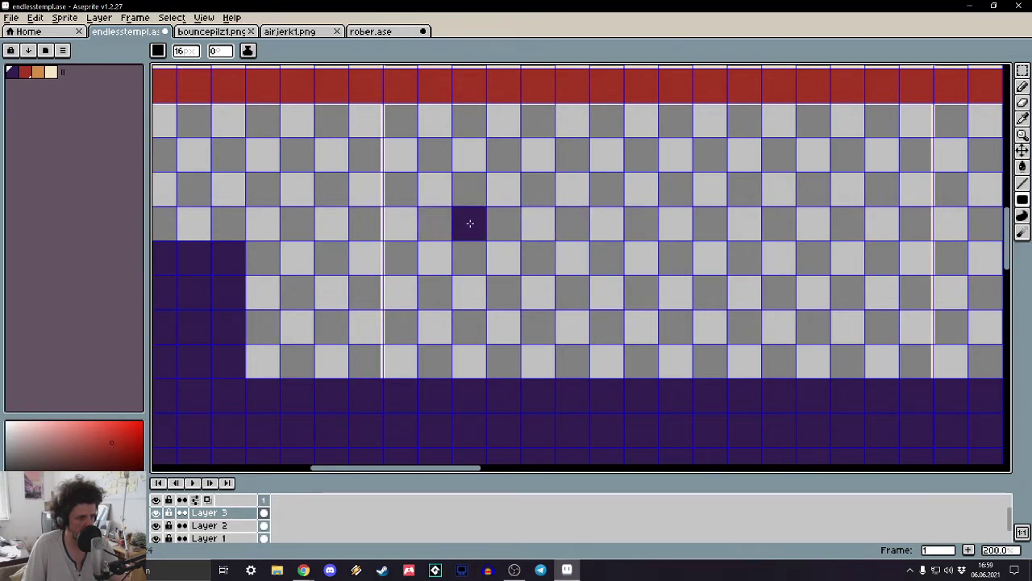
{"action": "left_click_drag", "start_coordinate": [469, 222], "coordinate": [571, 359]}
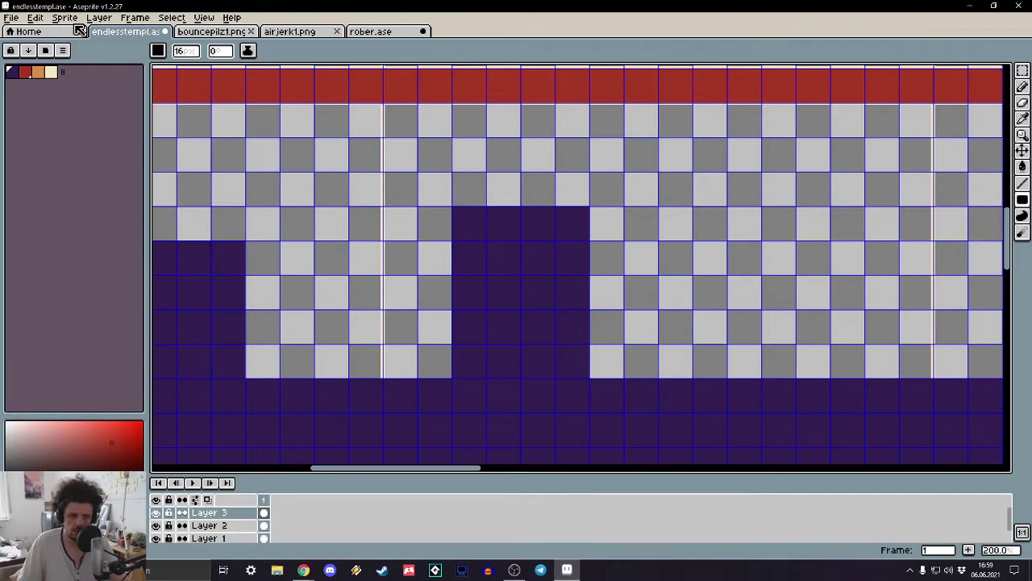
- Select the entire mushroom sprite in bouncepilz1.png for copying
{"action": "left_click", "coordinate": [208, 31]}
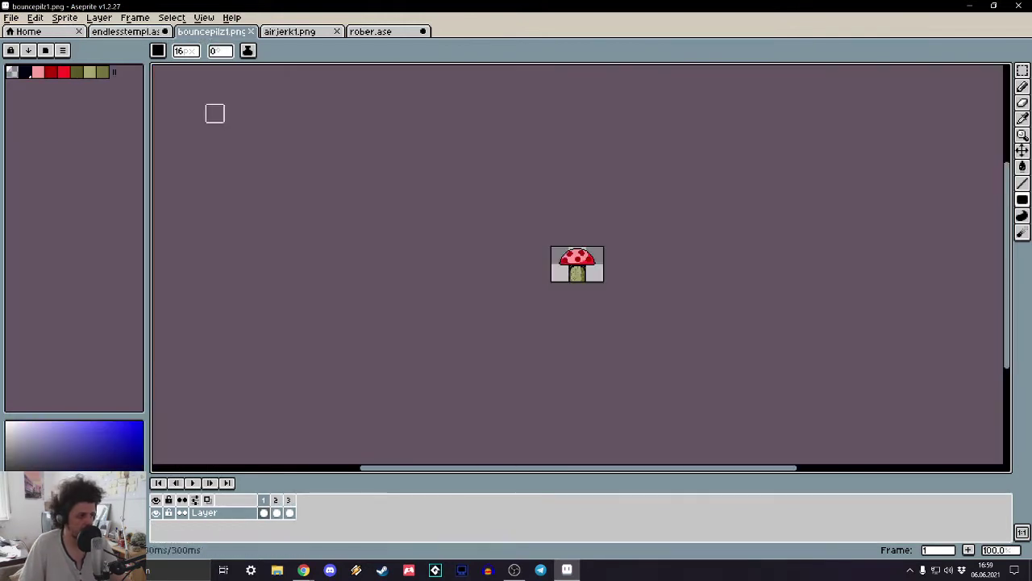
{"action": "key", "text": "ctrl+z"}
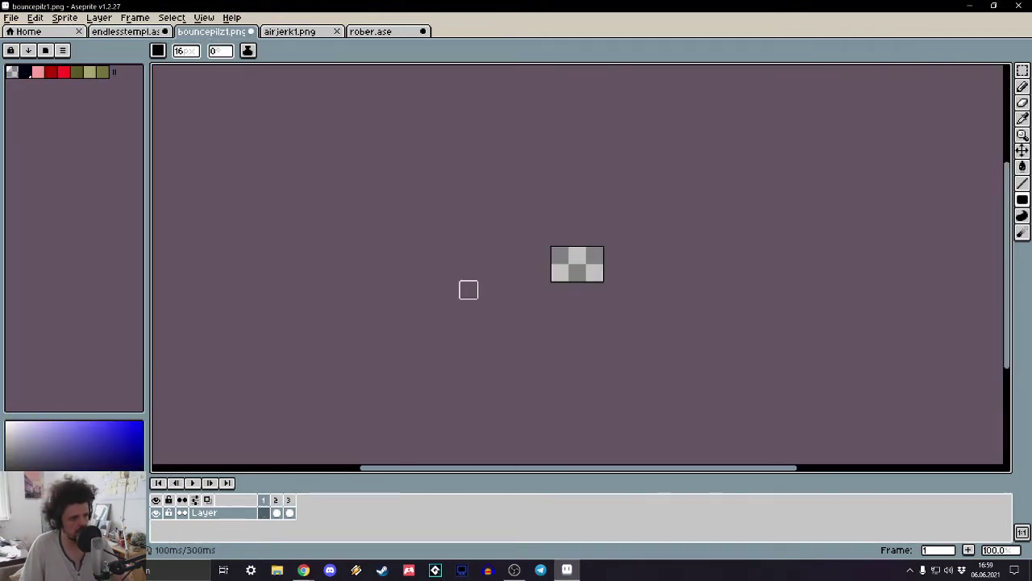
{"action": "key", "text": "ctrl+y"}
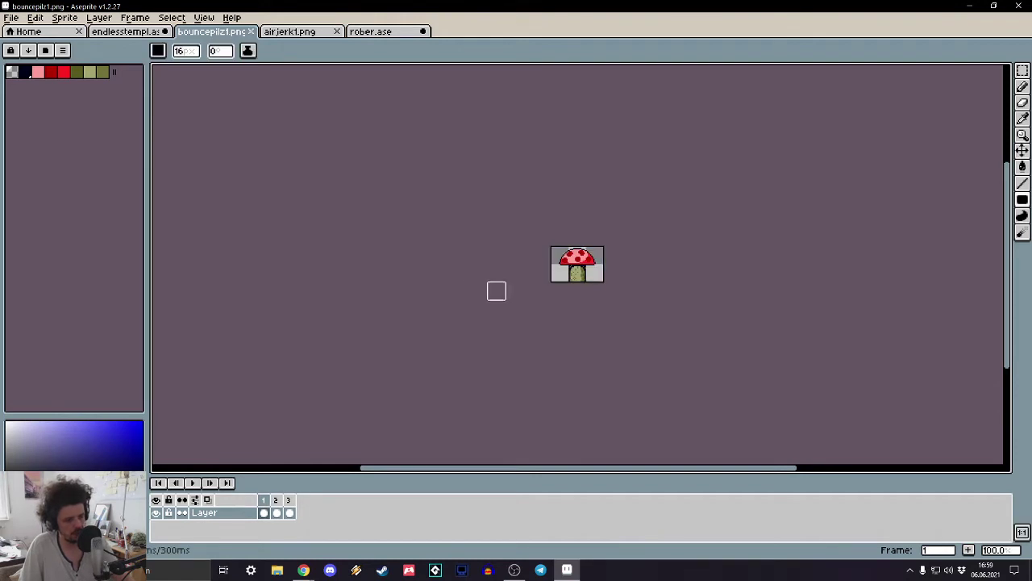
{"action": "key", "text": "m"}
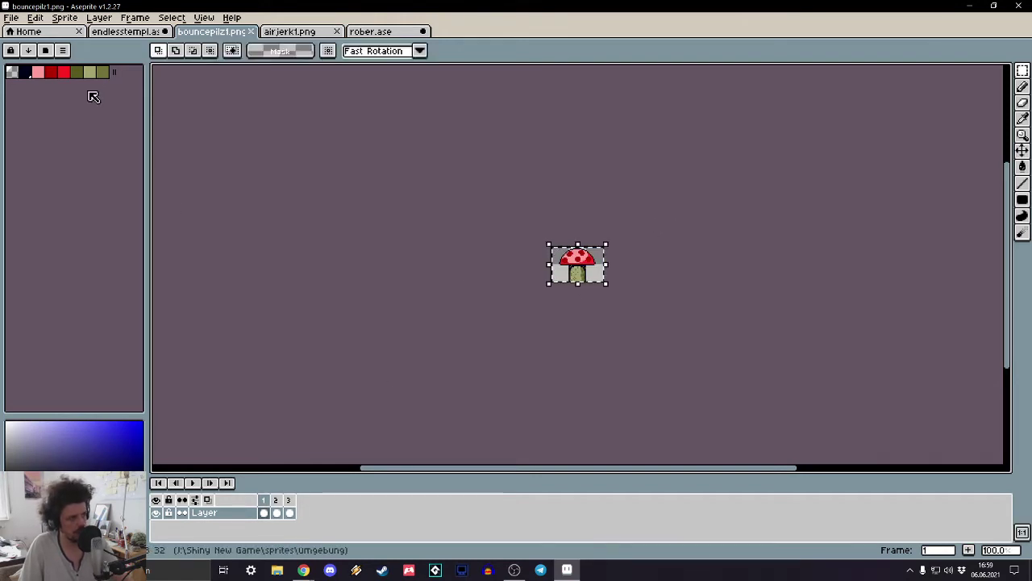
- Paste the mushroom into the endless-level template and stand it on the floor in the gap between the two blocks, nearer the taller one
{"action": "left_click", "coordinate": [127, 31]}
{"action": "key", "text": "ctrl+v"}
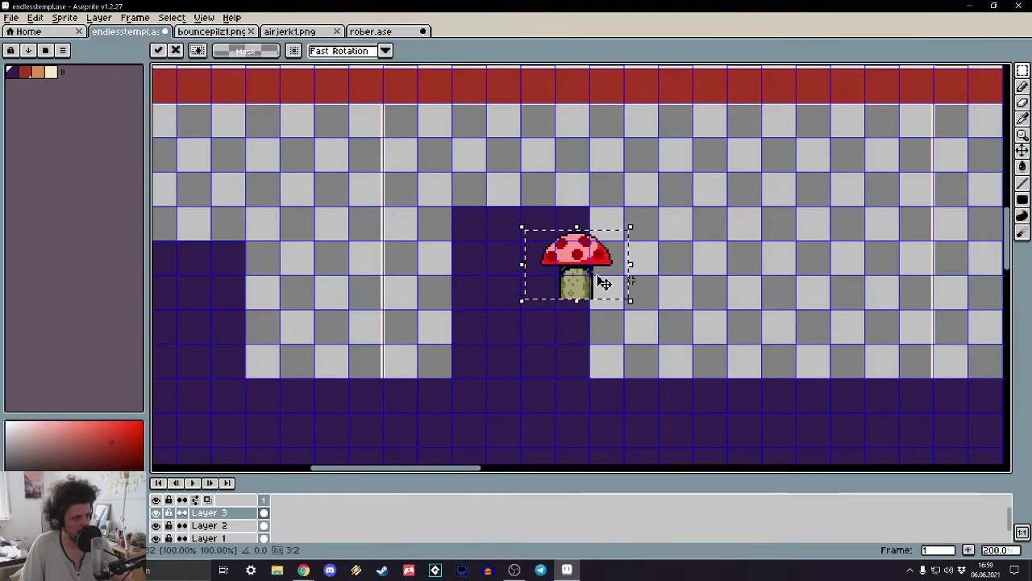
{"action": "left_click_drag", "start_coordinate": [604, 283], "coordinate": [328, 395]}
{"action": "scroll", "coordinate": [332, 359], "scroll_direction": "up", "scroll_amount": 3}
{"action": "scroll", "coordinate": [353, 274], "scroll_direction": "down", "scroll_amount": 4}
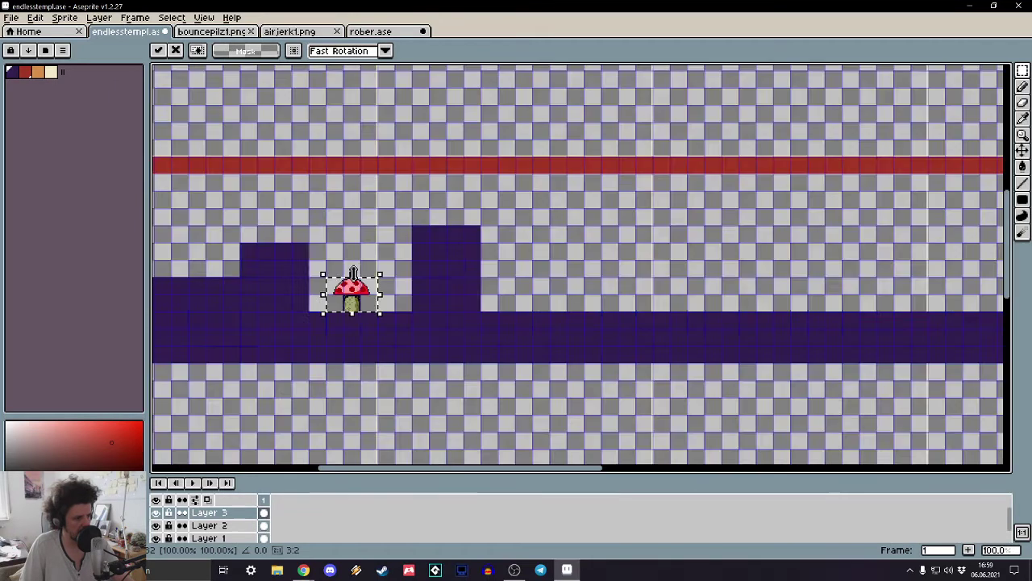
{"action": "left_click_drag", "start_coordinate": [375, 313], "coordinate": [398, 330]}
{"action": "scroll", "coordinate": [381, 307], "scroll_direction": "up", "scroll_amount": 4}
{"action": "scroll", "coordinate": [400, 331], "scroll_direction": "down", "scroll_amount": 2}
{"action": "scroll", "coordinate": [392, 328], "scroll_direction": "down", "scroll_amount": 4}
{"action": "scroll", "coordinate": [376, 360], "scroll_direction": "up", "scroll_amount": 4}
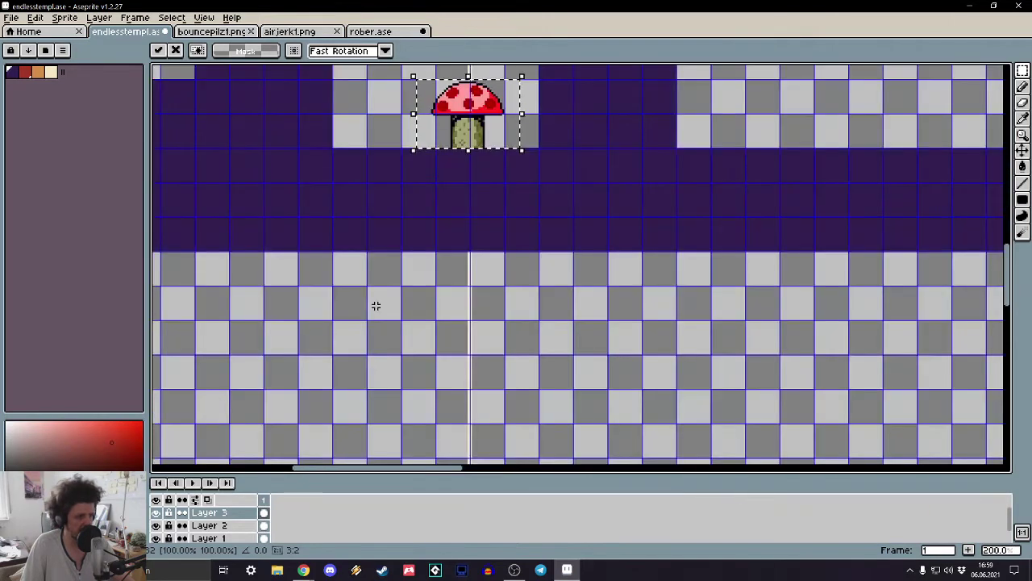
{"action": "key", "text": "Return"}
{"action": "scroll", "coordinate": [376, 304], "scroll_direction": "down", "scroll_amount": 4}
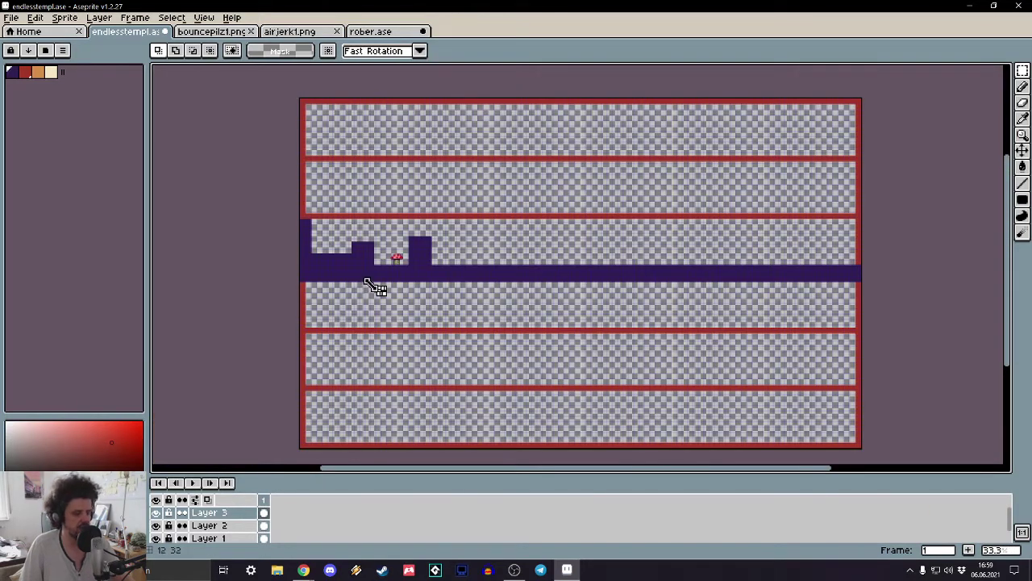
- Copy the whole airjerk1.png enemy into the endless-level template and place it on the red line just past the five-tile-high block
{"action": "scroll", "coordinate": [483, 230], "scroll_direction": "up", "scroll_amount": 2}
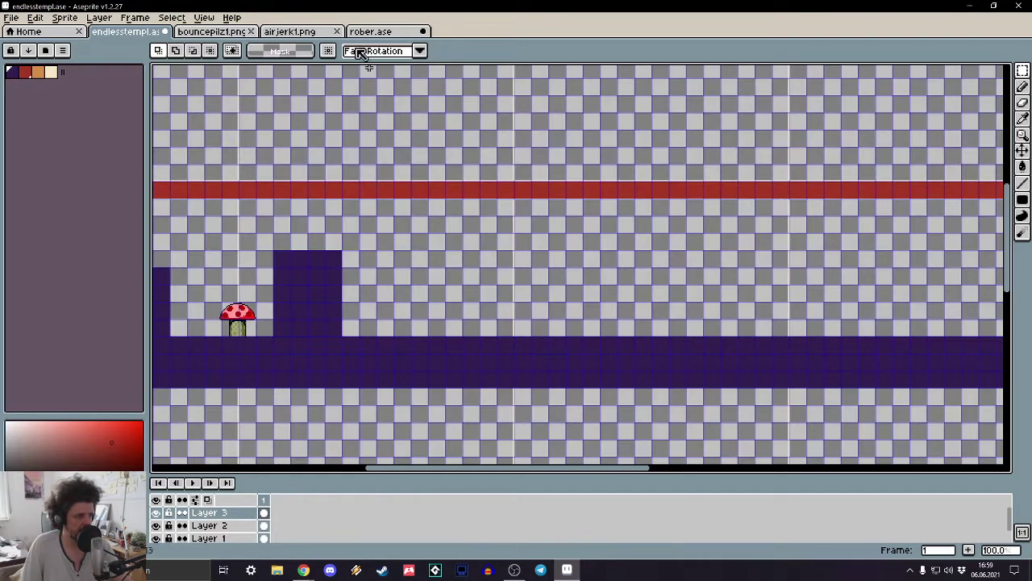
{"action": "left_click", "coordinate": [292, 31]}
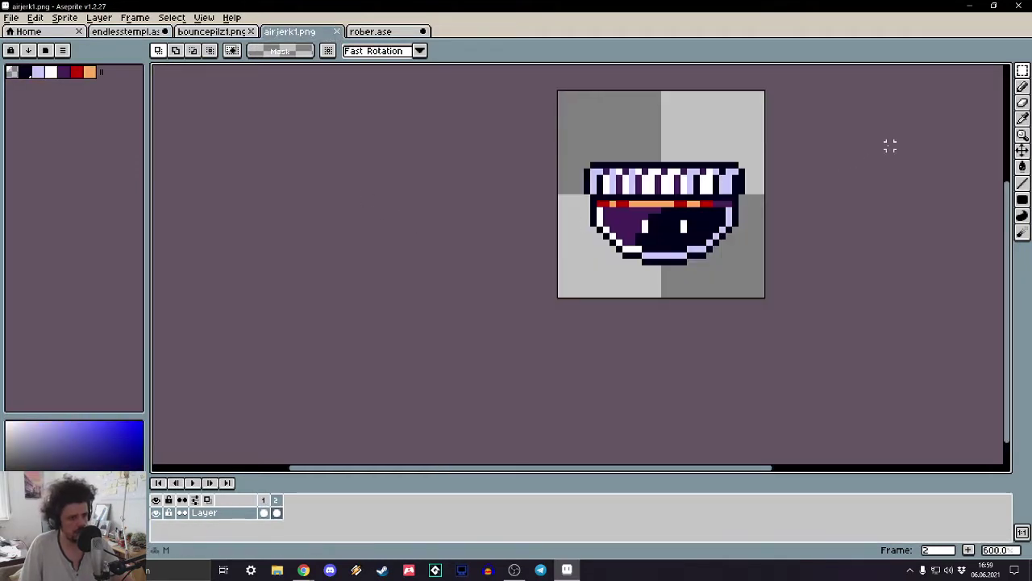
{"action": "key", "text": "ctrl+a"}
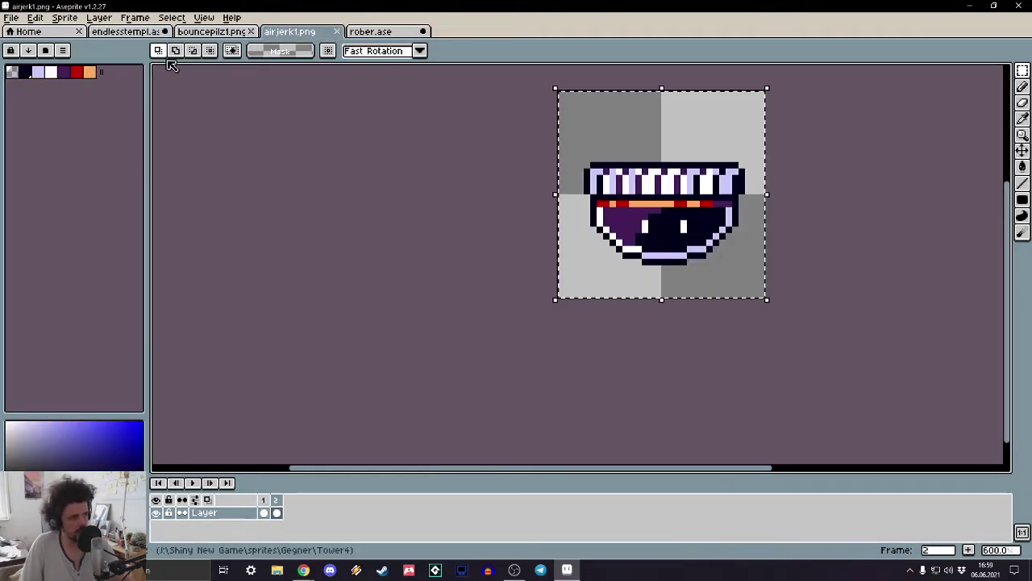
{"action": "key", "text": "ctrl+c"}
{"action": "left_click", "coordinate": [125, 31]}
{"action": "key", "text": "ctrl+v"}
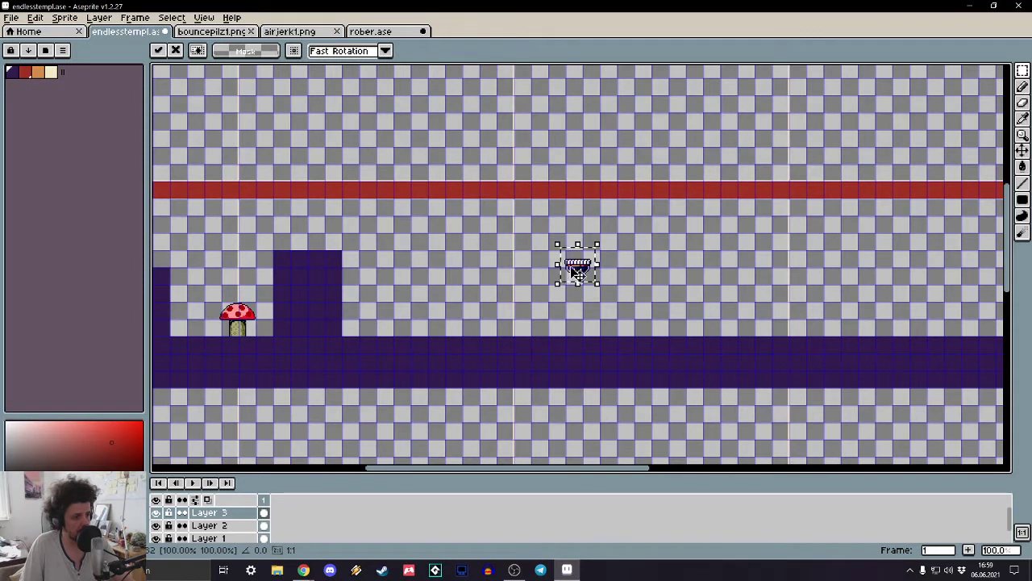
{"action": "left_click_drag", "start_coordinate": [578, 274], "coordinate": [379, 202]}
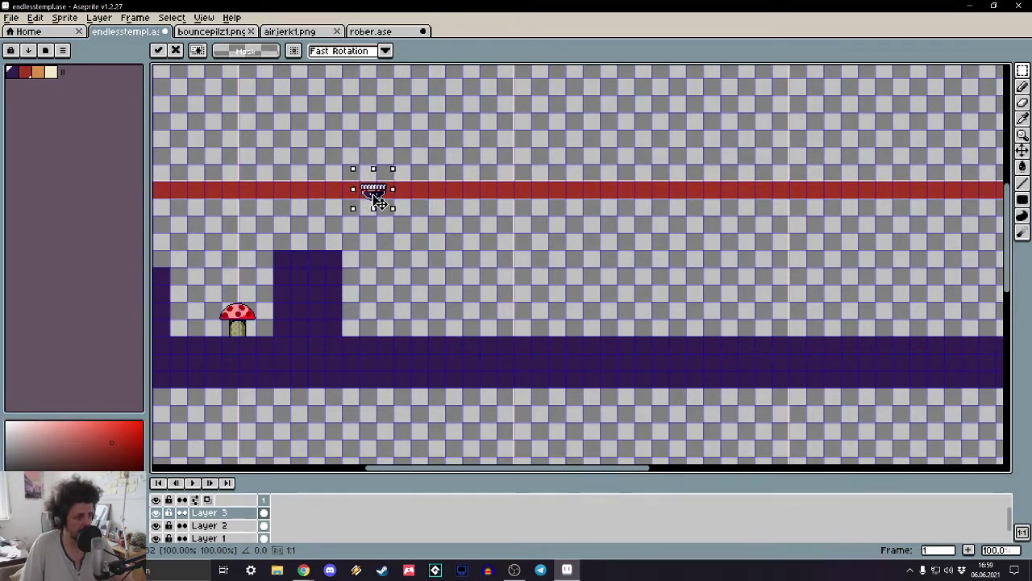
{"action": "key", "text": "b"}
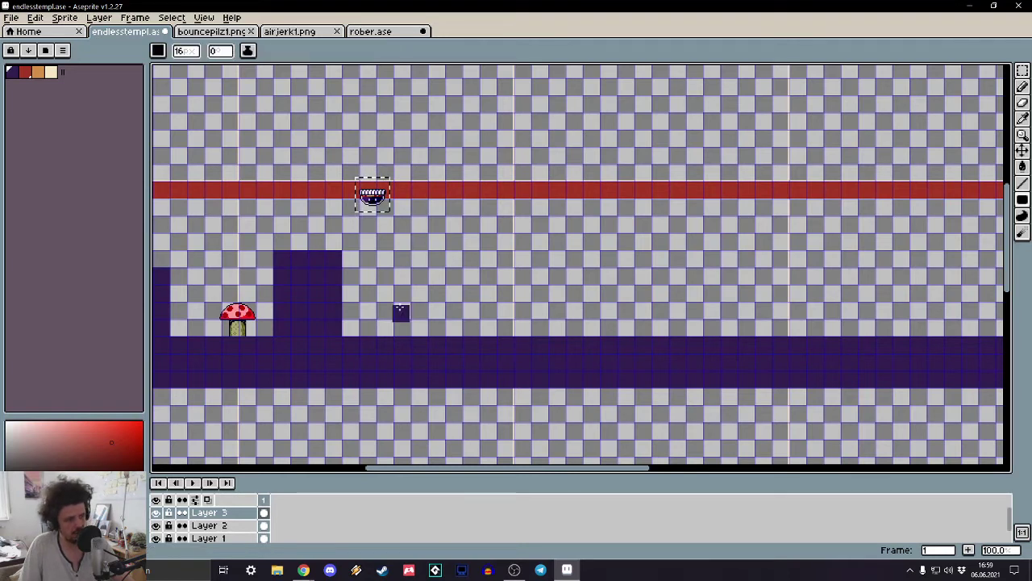
- Paint a purple platform seven tiles wide and three tiles high directly after the five-tile-high block
{"action": "scroll", "coordinate": [365, 279], "scroll_direction": "up", "scroll_amount": 1}
{"action": "scroll", "coordinate": [364, 278], "scroll_direction": "up", "scroll_amount": 1}
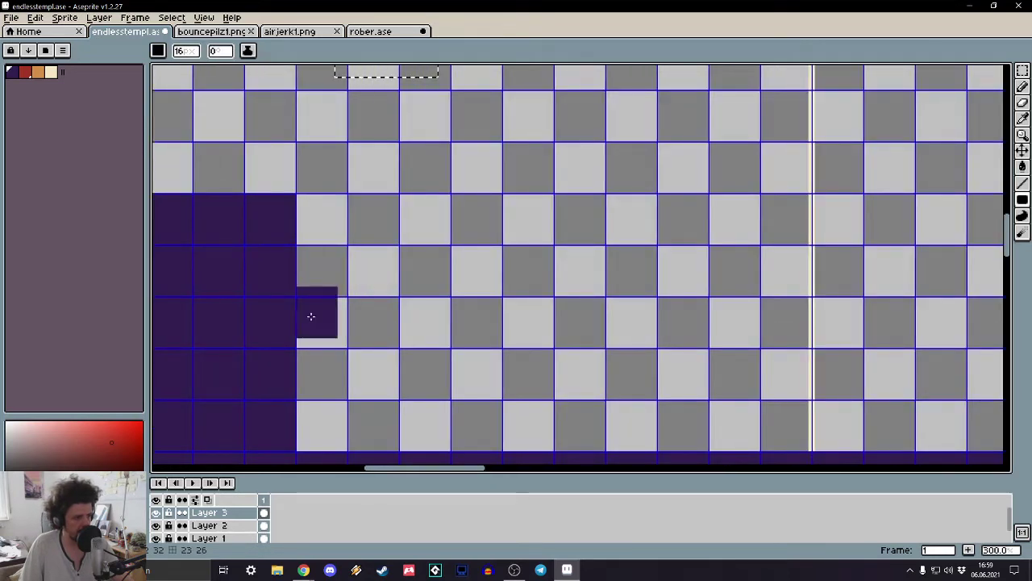
{"action": "mouse_move", "coordinate": [323, 324]}
{"action": "left_mouse_down"}
{"action": "mouse_move", "coordinate": [357, 334]}
{"action": "mouse_move", "coordinate": [387, 327]}
{"action": "mouse_move", "coordinate": [696, 431]}
{"action": "mouse_move", "coordinate": [732, 422]}
{"action": "mouse_move", "coordinate": [633, 425]}
{"action": "left_mouse_up"}
{"action": "scroll", "coordinate": [633, 425], "scroll_direction": "down", "scroll_amount": 5}
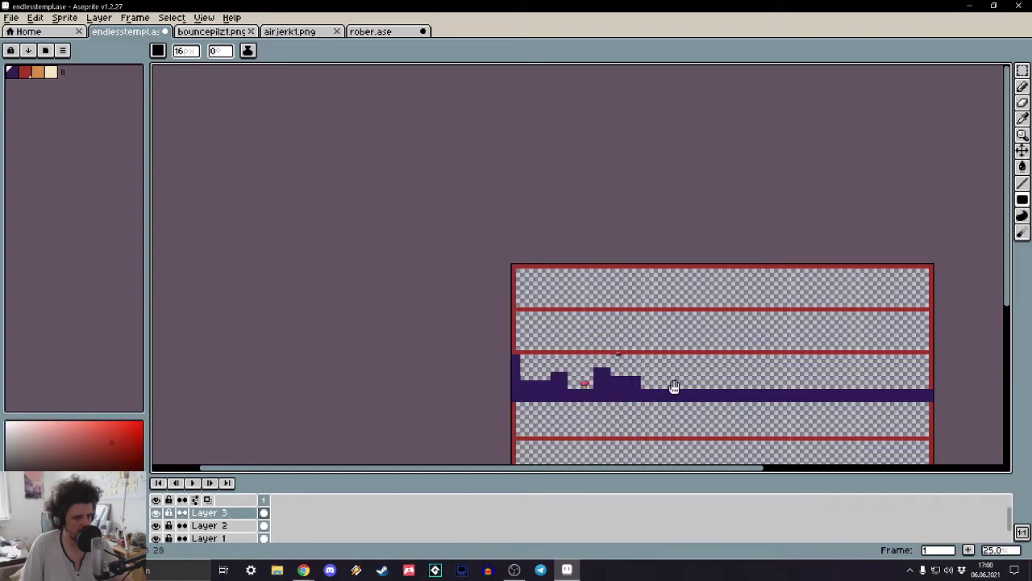
- Paint a red tile on the floor directly beside the end of the three-tile-high platform
{"action": "scroll", "coordinate": [493, 300], "scroll_direction": "up", "scroll_amount": 2}
{"action": "scroll", "coordinate": [493, 300], "scroll_direction": "up", "scroll_amount": 7}
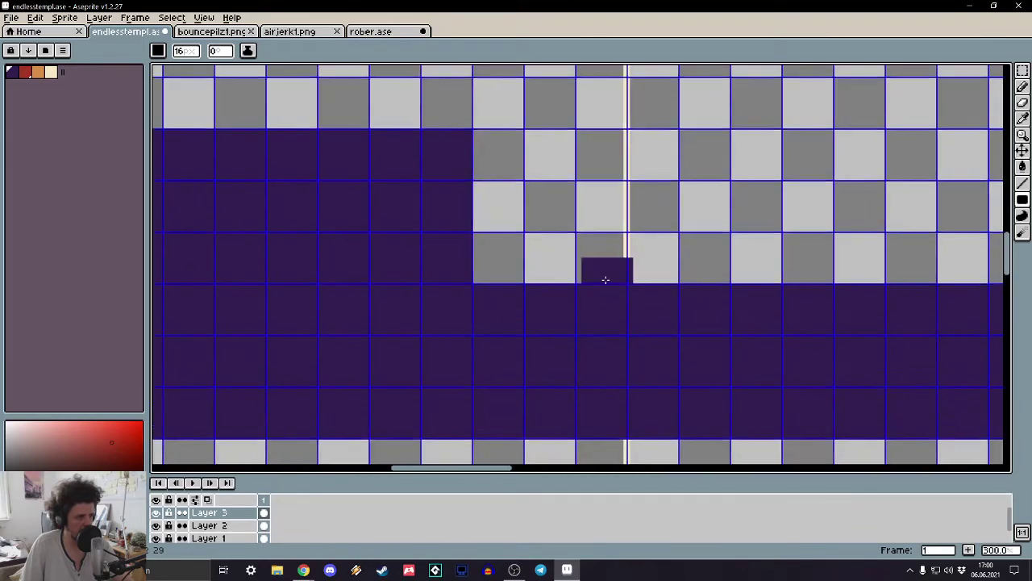
{"action": "left_click", "coordinate": [425, 247]}
{"action": "scroll", "coordinate": [425, 248], "scroll_direction": "down", "scroll_amount": 7}
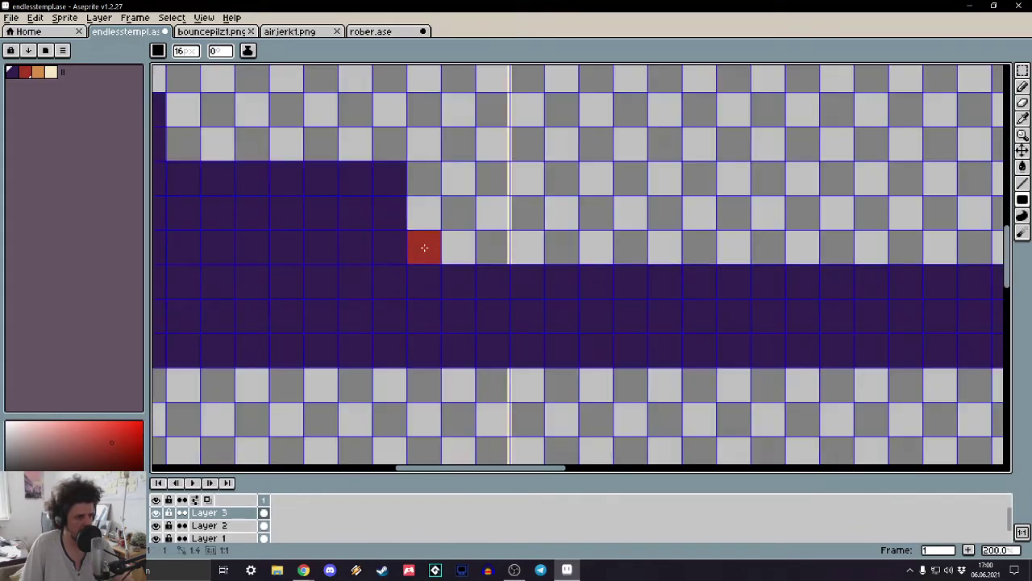
- Paint a one-tile-high red strip about 55 tiles long on the floor, starting at the end of the three-tile-high platform
{"action": "mouse_move", "coordinate": [425, 247]}
{"action": "left_mouse_down"}
{"action": "mouse_move", "coordinate": [554, 231]}
{"action": "mouse_move", "coordinate": [580, 267]}
{"action": "left_mouse_up"}
{"action": "scroll", "coordinate": [580, 267], "scroll_direction": "up", "scroll_amount": 6}
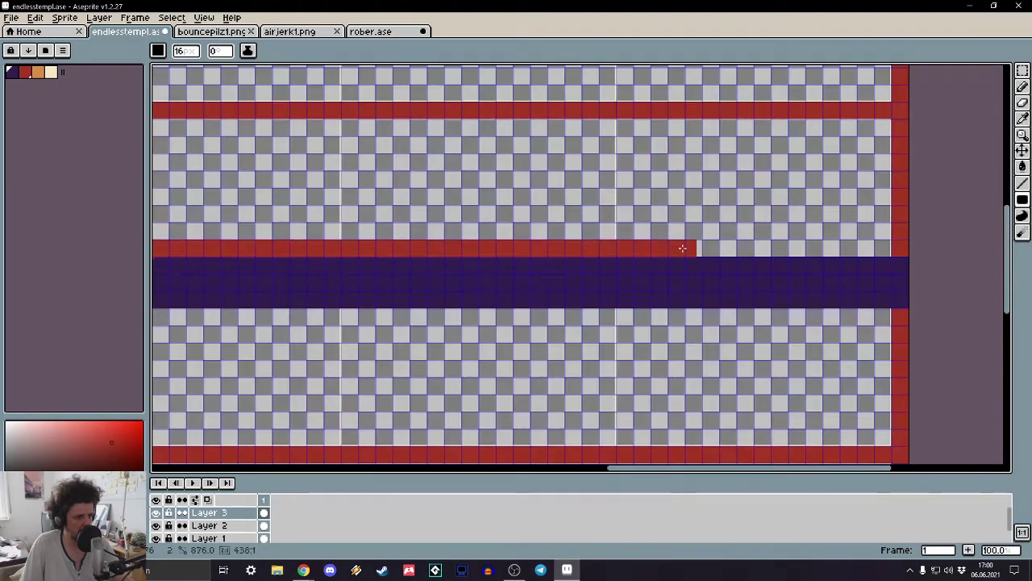
{"action": "scroll", "coordinate": [580, 267], "scroll_direction": "down", "scroll_amount": 5}
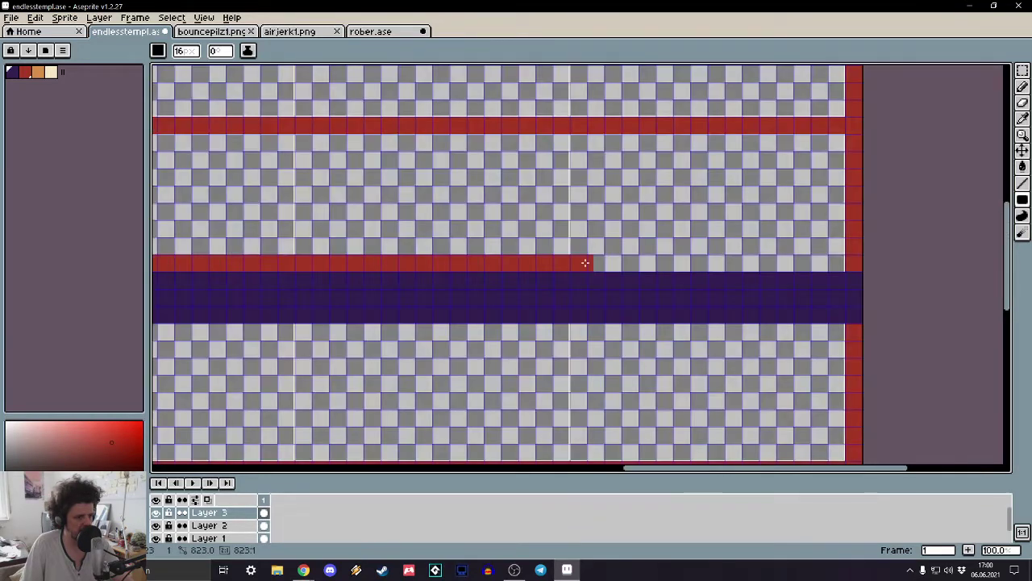
{"action": "scroll", "coordinate": [613, 262], "scroll_direction": "up", "scroll_amount": 4}
{"action": "left_click_drag", "start_coordinate": [621, 264], "coordinate": [667, 256]}
{"action": "scroll", "coordinate": [669, 256], "scroll_direction": "down", "scroll_amount": 3}
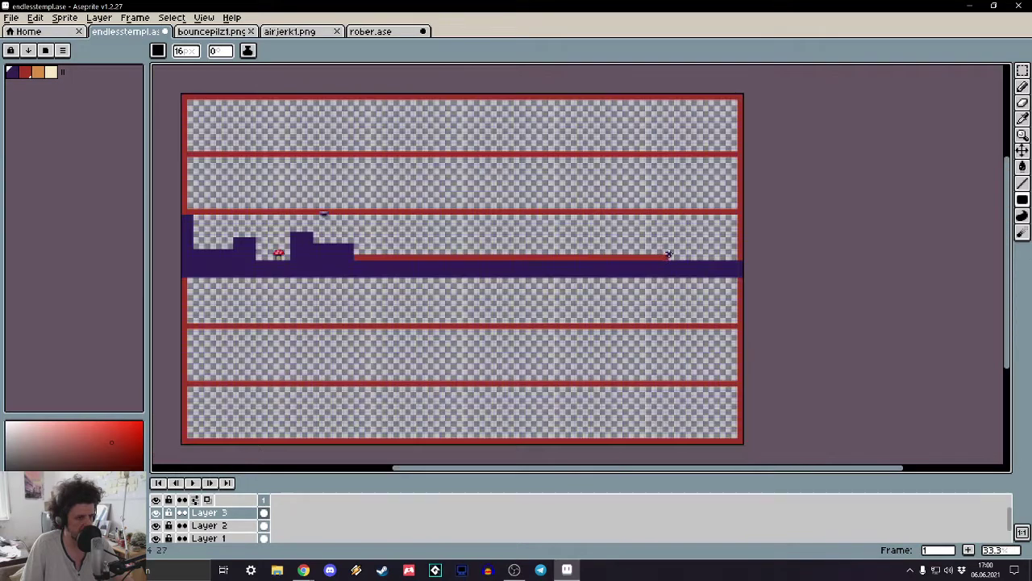
- Paint a purple block four tiles wide and three high after the red strip, and a two-tile-wide wall about 13 tiles high at the level's far edge
{"action": "scroll", "coordinate": [673, 242], "scroll_direction": "up", "scroll_amount": 2}
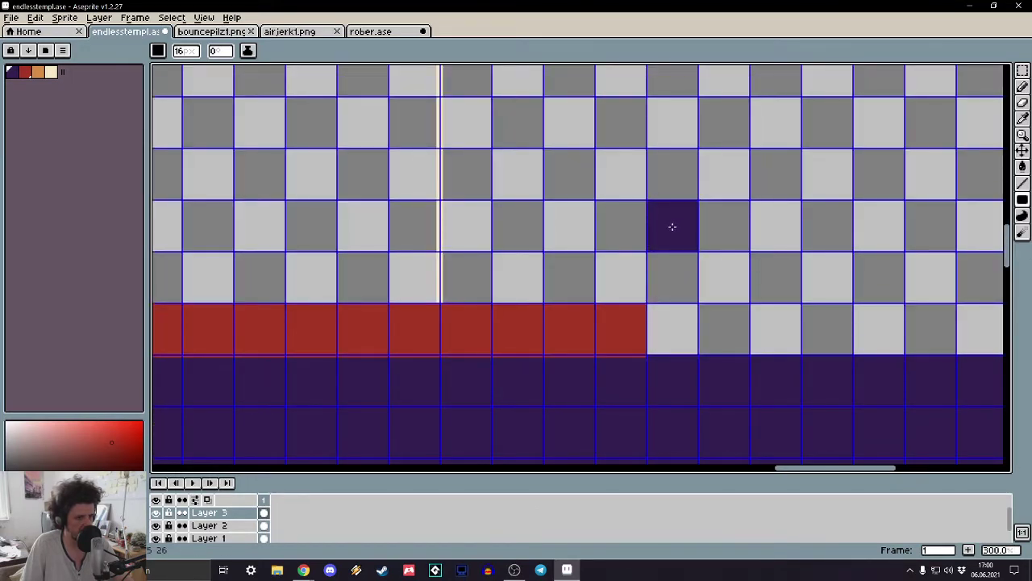
{"action": "left_click_drag", "start_coordinate": [672, 227], "coordinate": [823, 328]}
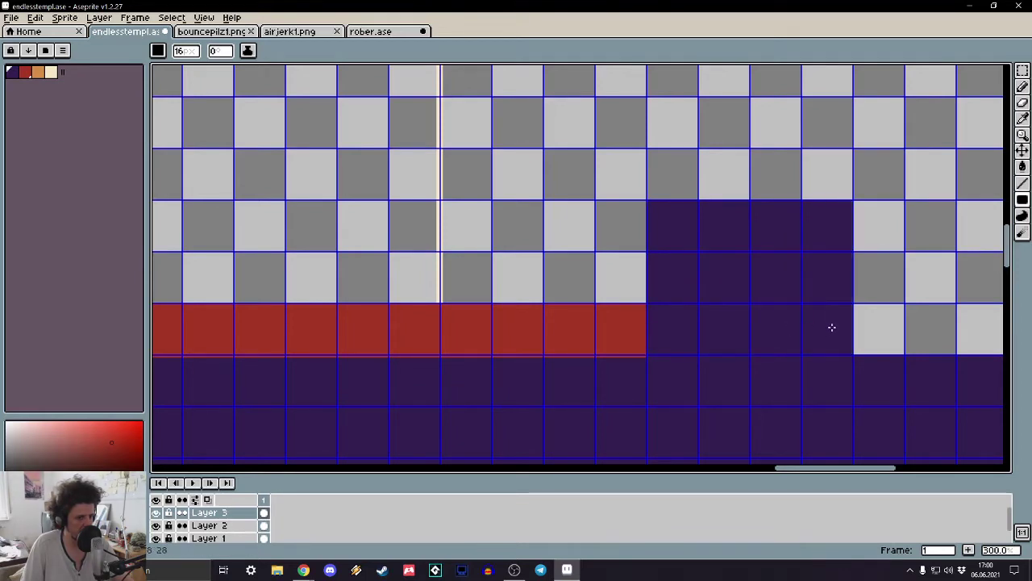
{"action": "middle_click_drag", "start_coordinate": [831, 325], "coordinate": [348, 340]}
{"action": "scroll", "coordinate": [590, 161], "scroll_direction": "down", "scroll_amount": 3}
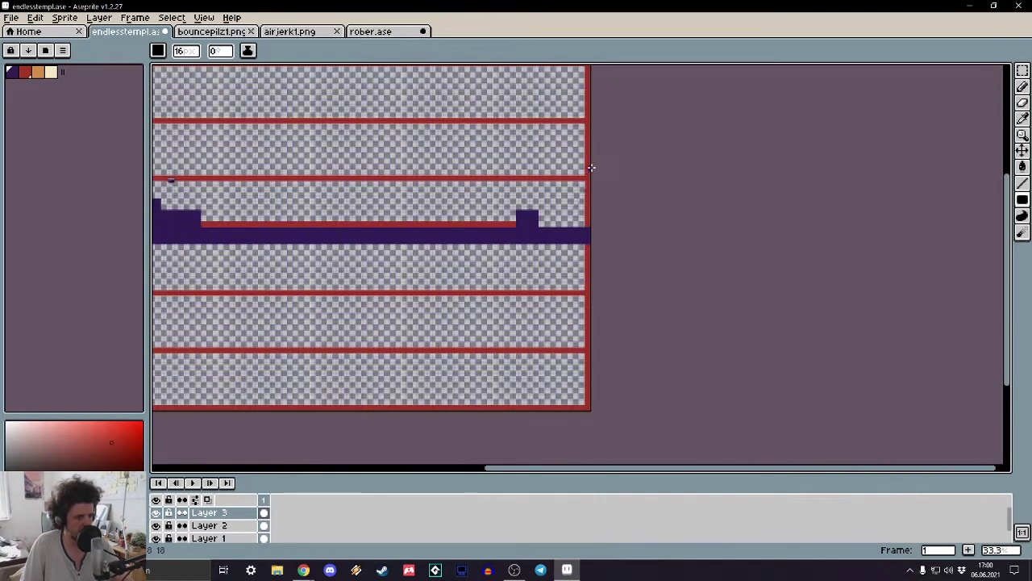
{"action": "scroll", "coordinate": [581, 152], "scroll_direction": "up", "scroll_amount": 3}
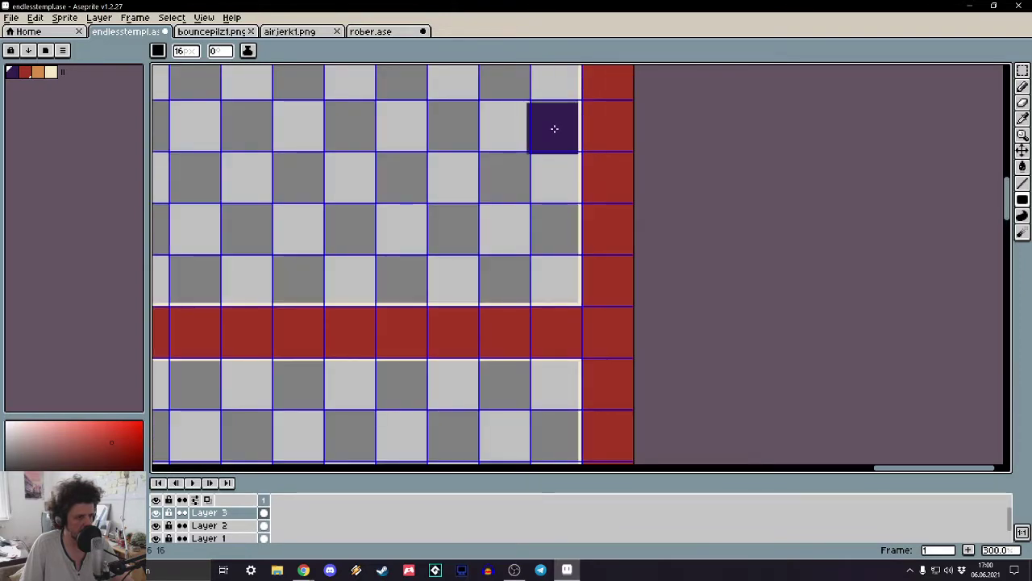
{"action": "mouse_move", "coordinate": [559, 127]}
{"action": "left_mouse_down"}
{"action": "mouse_move", "coordinate": [613, 461]}
{"action": "mouse_move", "coordinate": [651, 460]}
{"action": "mouse_move", "coordinate": [643, 254]}
{"action": "left_mouse_up"}
{"action": "scroll", "coordinate": [643, 315], "scroll_direction": "down", "scroll_amount": 3}
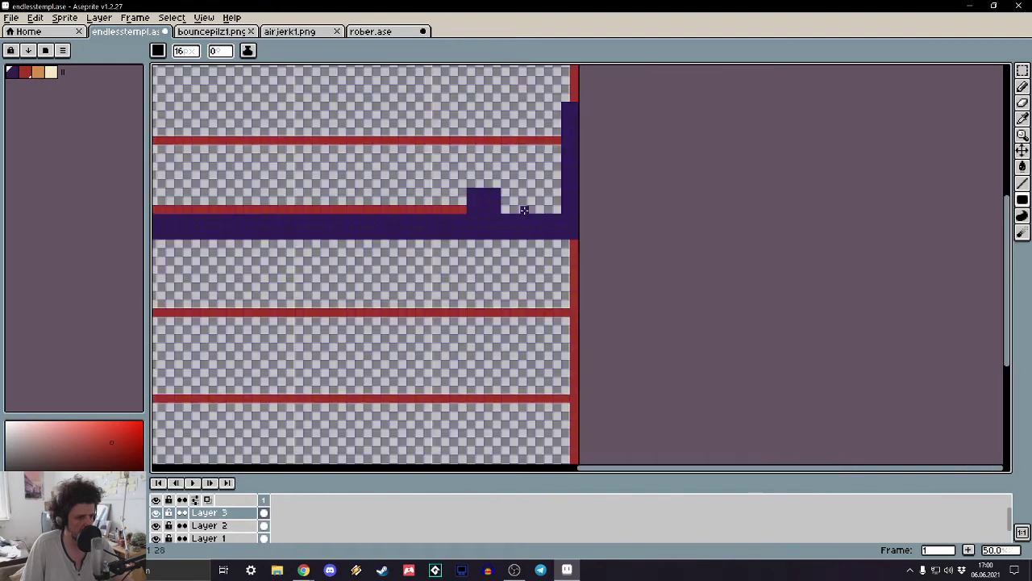
- Review the whole level layout from the far-edge wall back to the start of the red strip
{"action": "scroll", "coordinate": [549, 198], "scroll_direction": "up", "scroll_amount": 4}
{"action": "scroll", "coordinate": [671, 174], "scroll_direction": "down", "scroll_amount": 1}
{"action": "scroll", "coordinate": [672, 173], "scroll_direction": "down", "scroll_amount": 1}
{"action": "scroll", "coordinate": [507, 129], "scroll_direction": "down", "scroll_amount": 3}
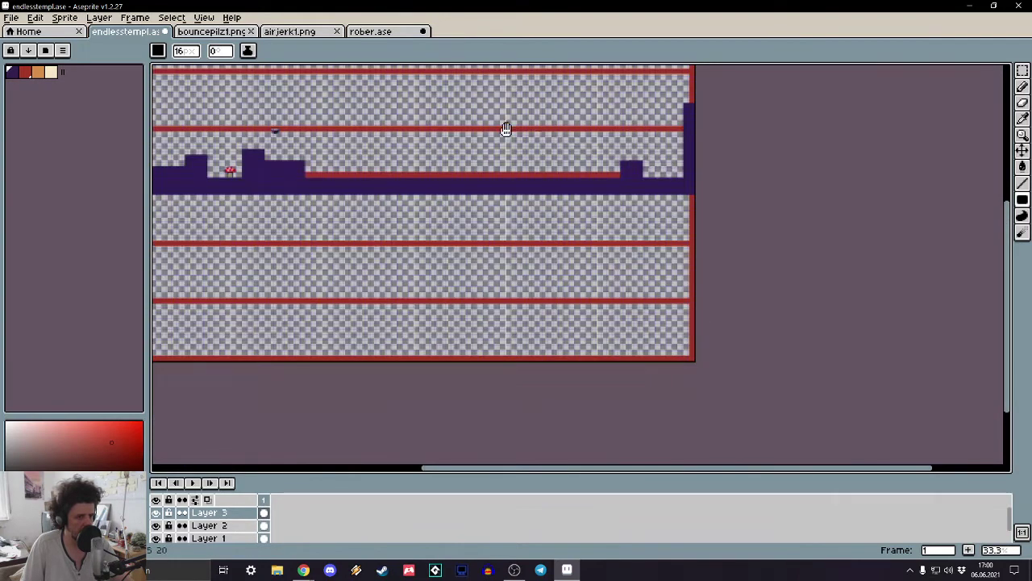
{"action": "scroll", "coordinate": [777, 218], "scroll_direction": "up", "scroll_amount": 1}
{"action": "middle_click_drag", "start_coordinate": [777, 219], "coordinate": [591, 213]}
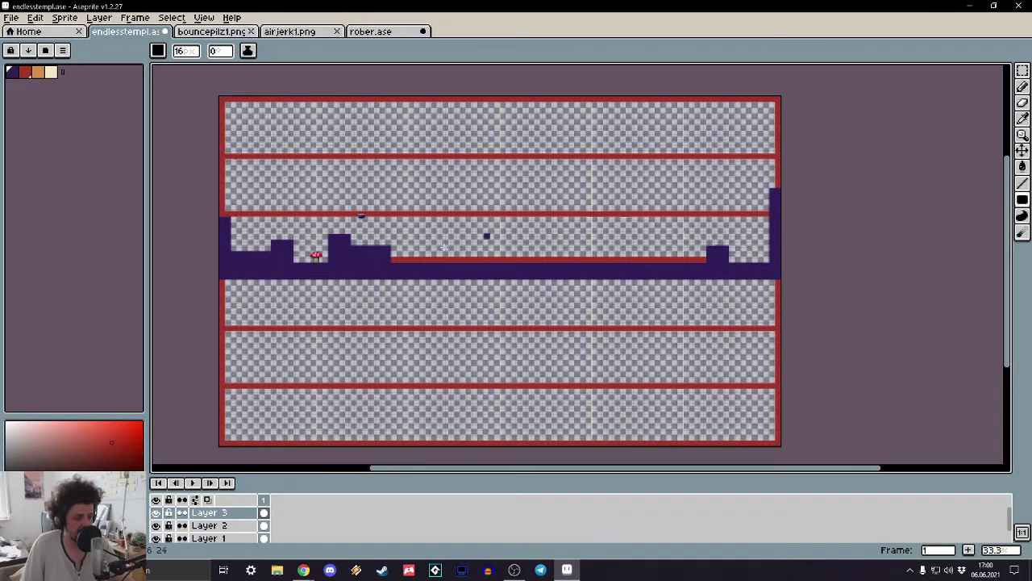
{"action": "scroll", "coordinate": [423, 226], "scroll_direction": "up", "scroll_amount": 2}
{"action": "scroll", "coordinate": [422, 224], "scroll_direction": "down", "scroll_amount": 2}
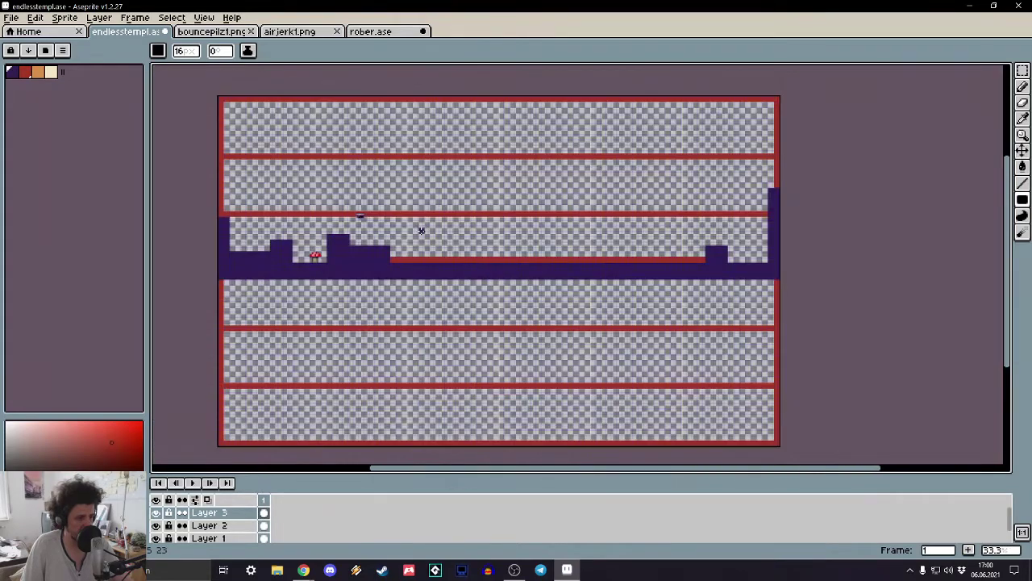
{"action": "scroll", "coordinate": [422, 226], "scroll_direction": "up", "scroll_amount": 2}
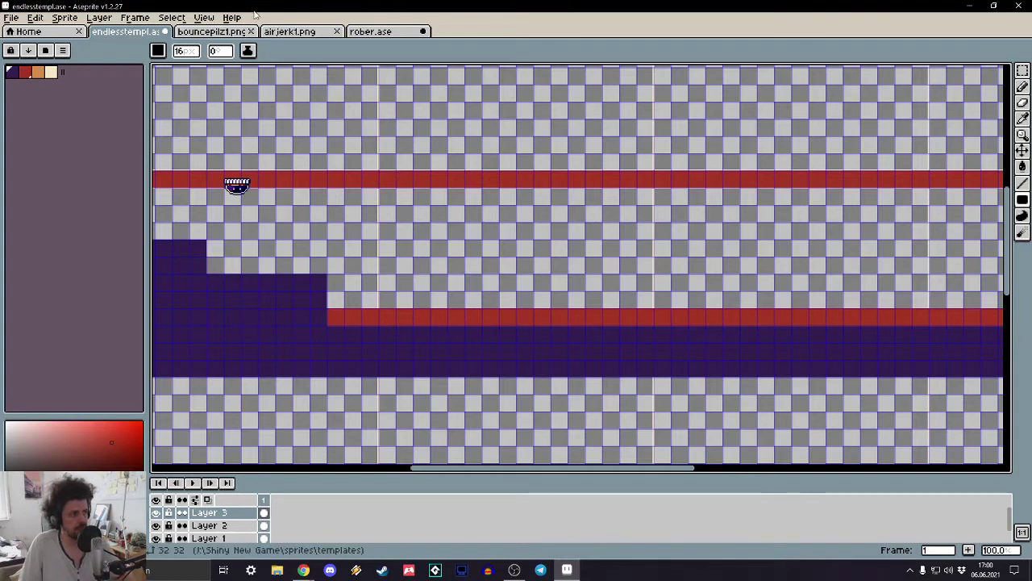
- Copy the bouncepilz1.png mushroom into the endless-level template and stand it on the red strip, its stem on the sixth tile past the platform
{"action": "left_click", "coordinate": [216, 32]}
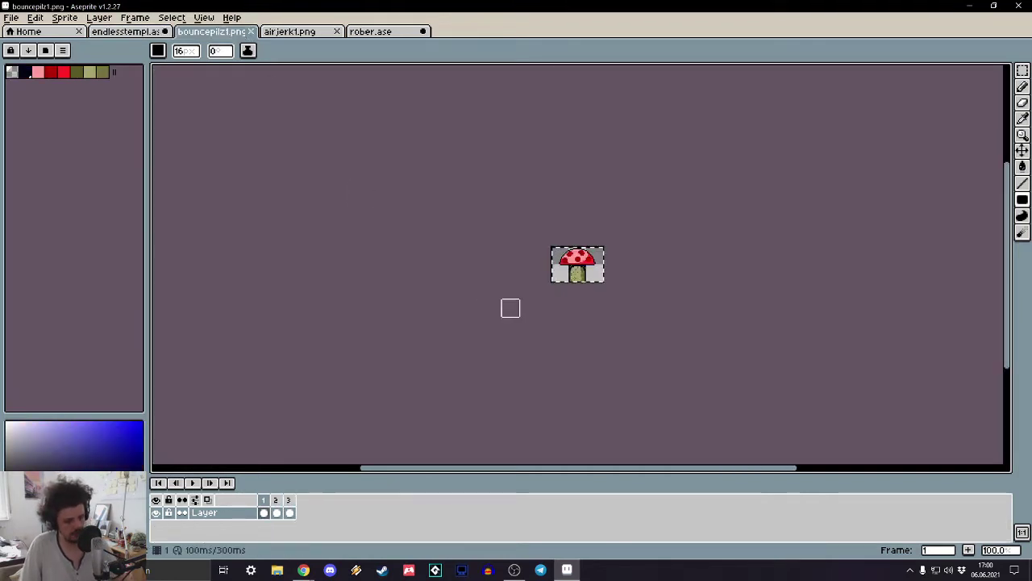
{"action": "key", "text": "v"}
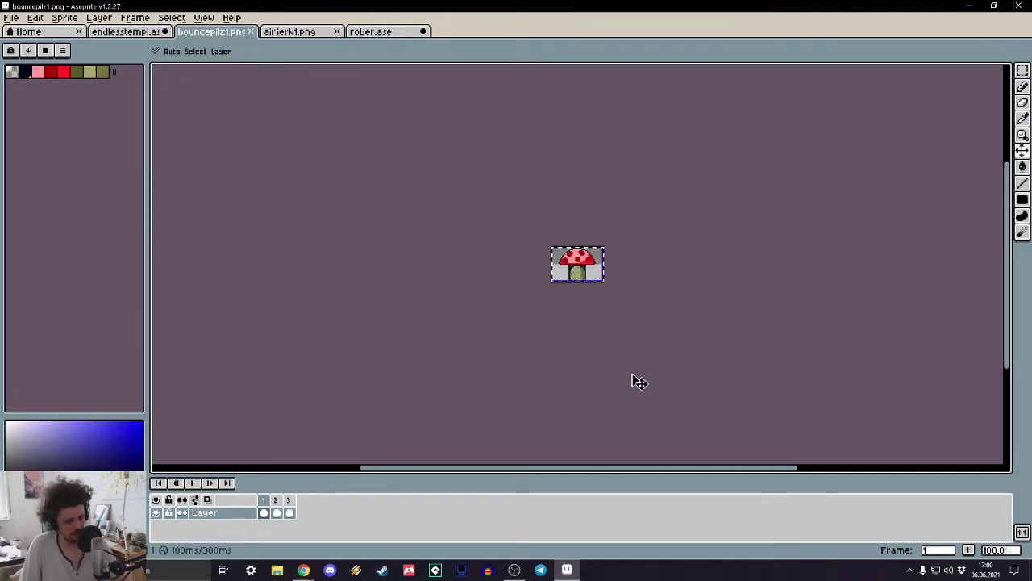
{"action": "left_click", "coordinate": [120, 34]}
{"action": "key", "text": "ctrl+v"}
{"action": "left_click_drag", "start_coordinate": [578, 286], "coordinate": [457, 322]}
{"action": "scroll", "coordinate": [416, 303], "scroll_direction": "up", "scroll_amount": 3}
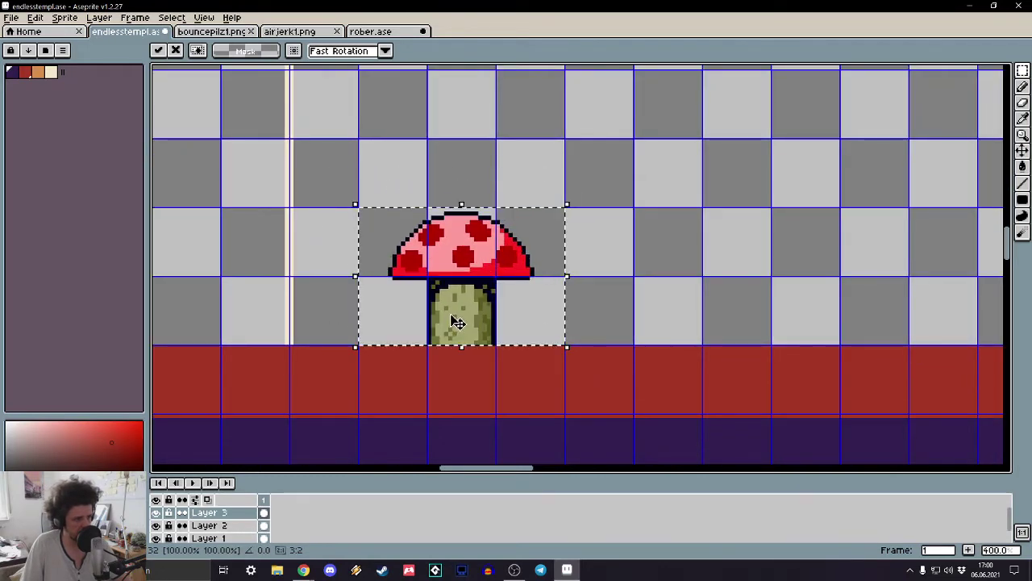
{"action": "scroll", "coordinate": [456, 322], "scroll_direction": "down", "scroll_amount": 4}
{"action": "scroll", "coordinate": [459, 317], "scroll_direction": "up", "scroll_amount": 2}
{"action": "key", "text": "Return"}
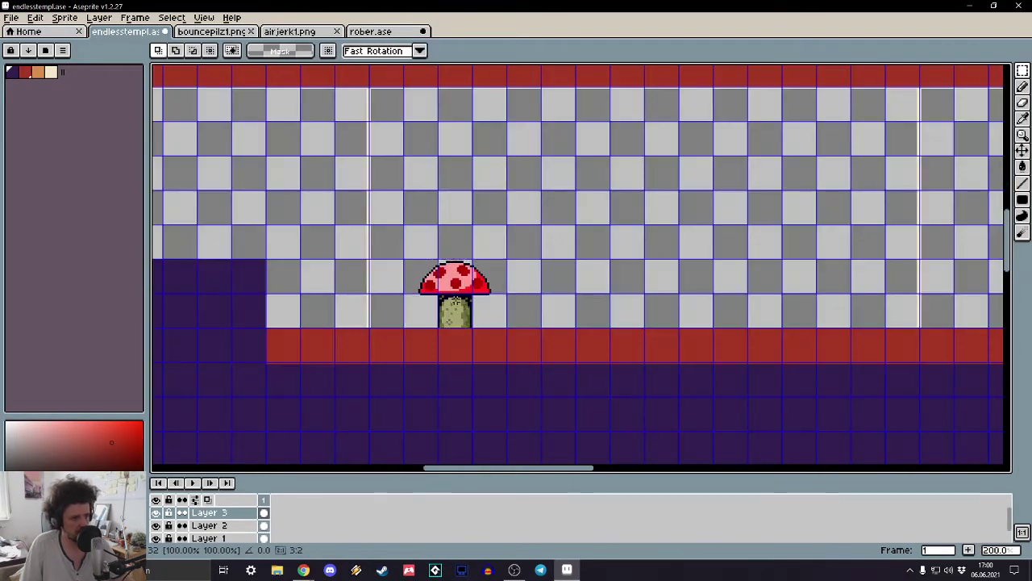
- Paint a floating purple platform four tiles wide and one tile high in the third row above the red strip, four tiles past the mushroom's stem
{"action": "key", "text": "b"}
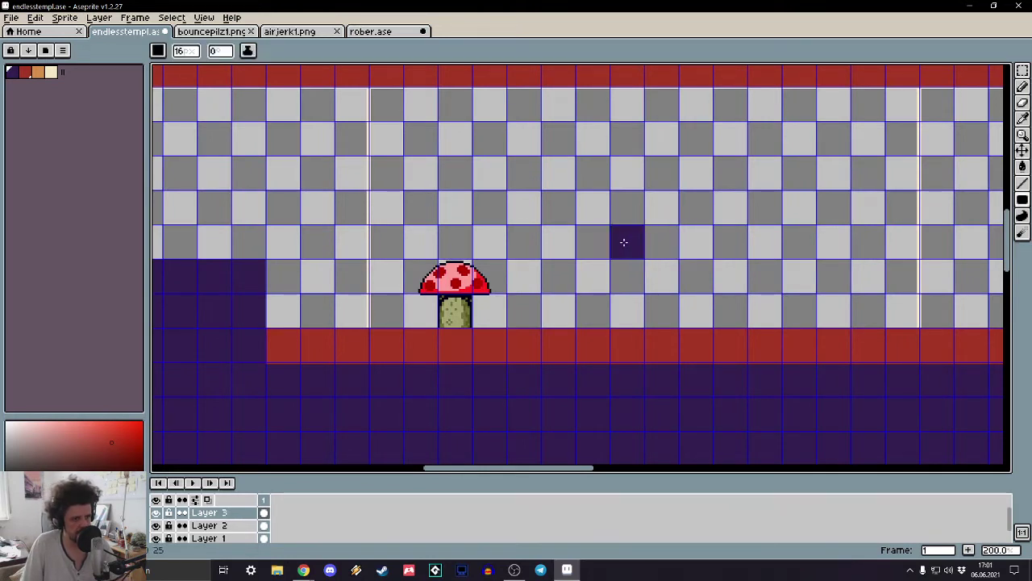
{"action": "left_click_drag", "start_coordinate": [645, 241], "coordinate": [727, 242]}
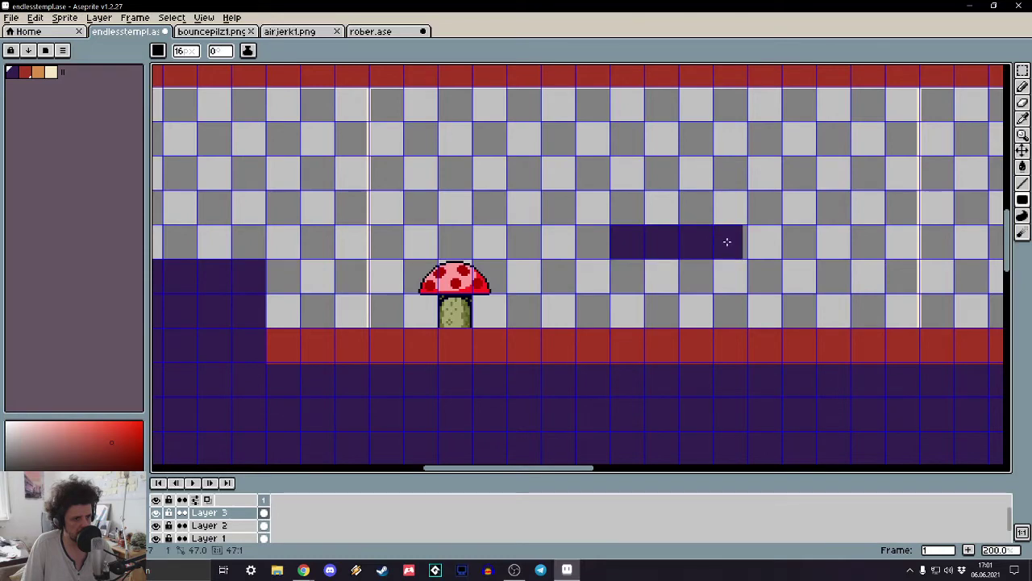
- Paste another mushroom and stand it on the red strip about six tiles past the floating platform
{"action": "mouse_move", "coordinate": [732, 237]}
{"action": "middle_mouse_down"}
{"action": "mouse_move", "coordinate": [673, 175]}
{"action": "mouse_move", "coordinate": [316, 228]}
{"action": "mouse_move", "coordinate": [311, 175]}
{"action": "middle_mouse_up"}
{"action": "key", "text": "ctrl+v"}
{"action": "scroll", "coordinate": [511, 214], "scroll_direction": "down", "scroll_amount": 3}
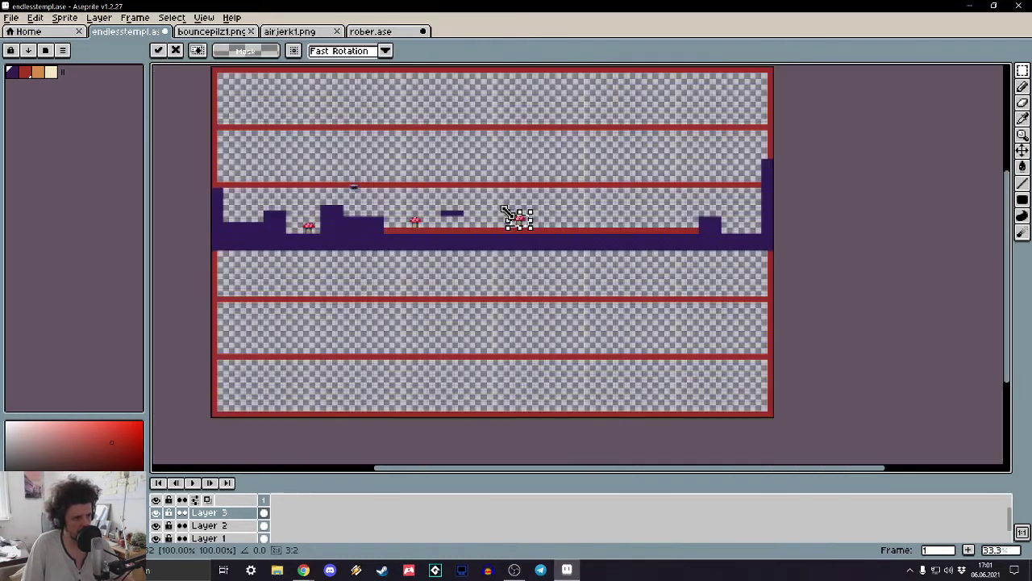
{"action": "scroll", "coordinate": [507, 213], "scroll_direction": "up", "scroll_amount": 2}
{"action": "left_click_drag", "start_coordinate": [555, 247], "coordinate": [495, 249]}
{"action": "scroll", "coordinate": [495, 249], "scroll_direction": "up", "scroll_amount": 4}
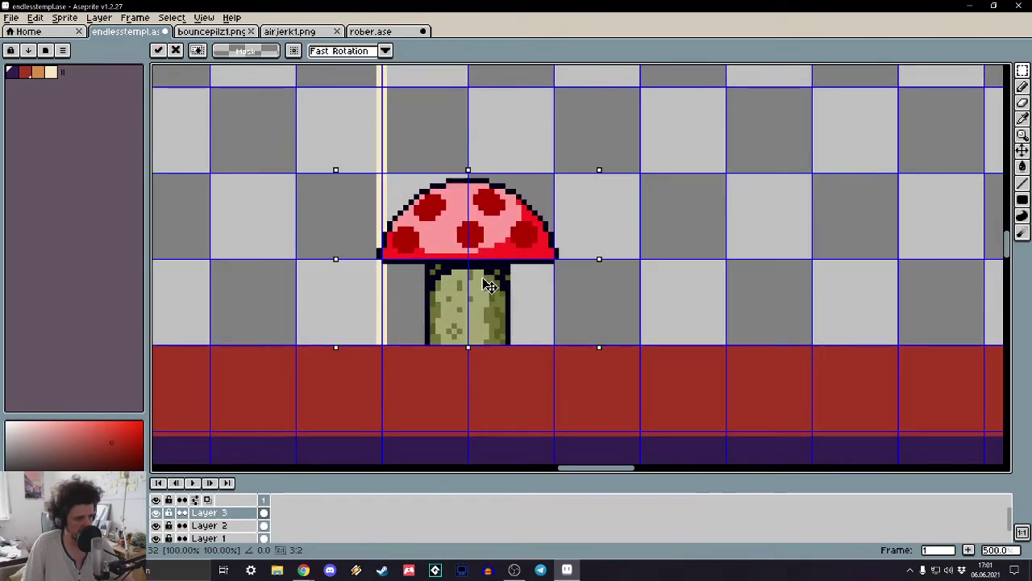
{"action": "left_click_drag", "start_coordinate": [483, 287], "coordinate": [498, 281]}
- Place three more mushroom copies farther along: one two tiles above the red strip, one on it, and one a tile above it
{"action": "left_click_drag", "start_coordinate": [541, 244], "coordinate": [788, 281]}
{"action": "scroll", "coordinate": [823, 36], "scroll_direction": "down", "scroll_amount": 2}
{"action": "scroll", "coordinate": [863, 373], "scroll_direction": "down", "scroll_amount": 2}
{"action": "scroll", "coordinate": [608, 338], "scroll_direction": "up", "scroll_amount": 3}
{"action": "scroll", "coordinate": [703, 271], "scroll_direction": "down", "scroll_amount": 2}
{"action": "scroll", "coordinate": [800, 284], "scroll_direction": "up", "scroll_amount": 1}
{"action": "scroll", "coordinate": [788, 281], "scroll_direction": "down", "scroll_amount": 6}
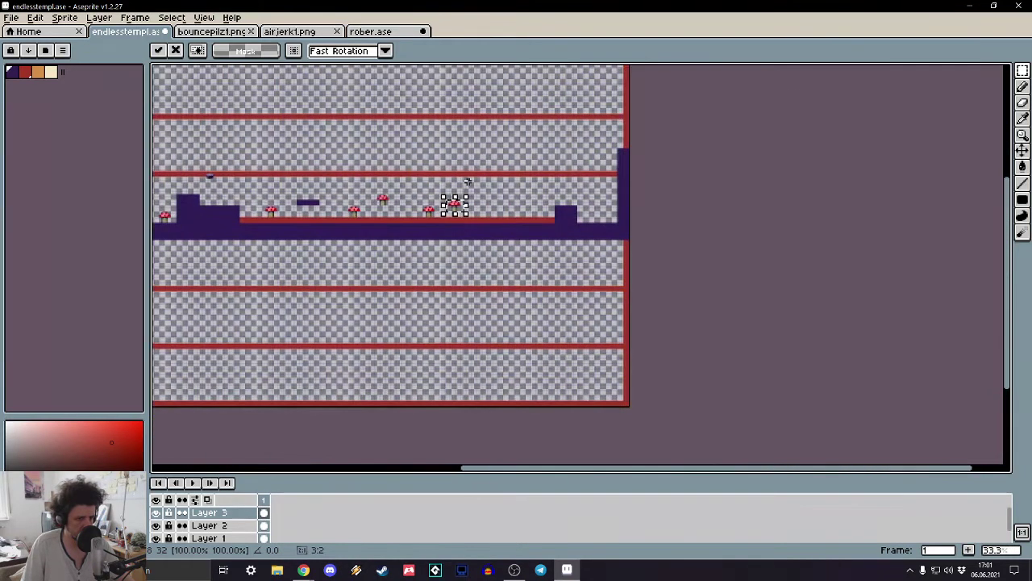
- Copy the mushroom to a spot three tiles above the red strip, and again onto the strip about four tiles before the end block
{"action": "scroll", "coordinate": [468, 183], "scroll_direction": "up", "scroll_amount": 5}
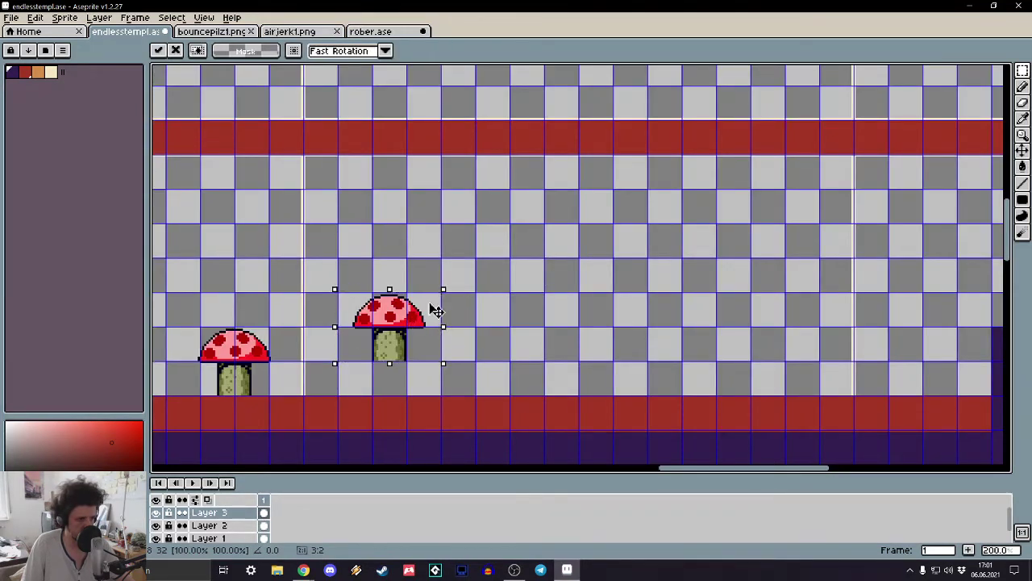
{"action": "left_click_drag", "start_coordinate": [436, 311], "coordinate": [617, 255], "text": "ctrl"}
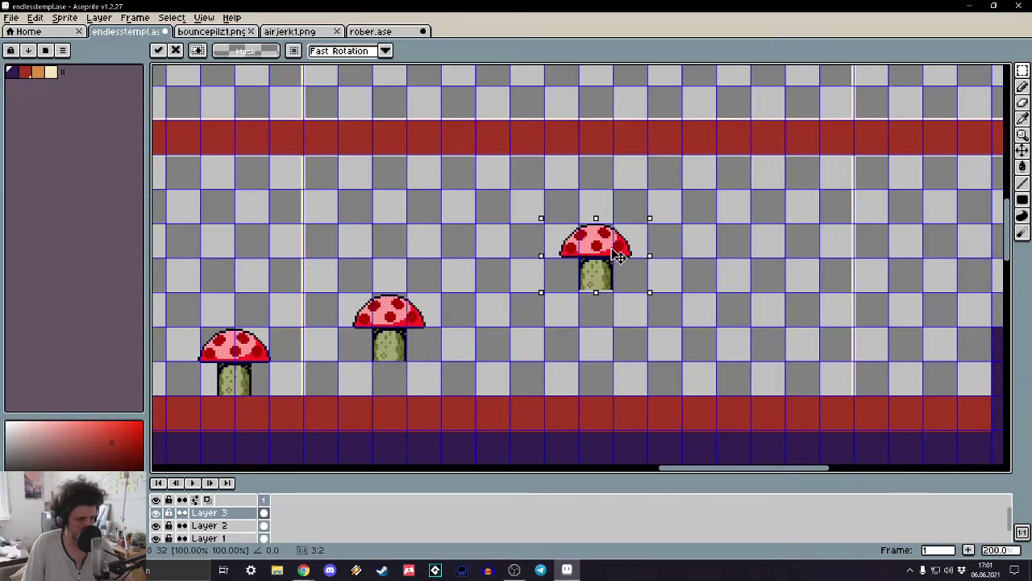
{"action": "left_click", "coordinate": [617, 255]}
{"action": "middle_click_drag", "start_coordinate": [857, 318], "coordinate": [583, 274]}
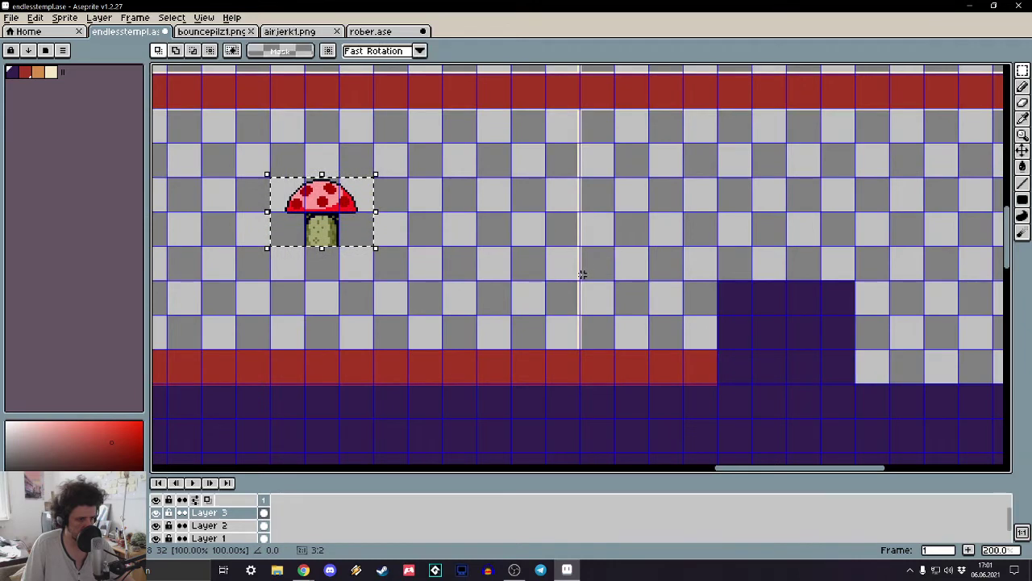
{"action": "left_click_drag", "start_coordinate": [346, 209], "coordinate": [569, 314], "text": "ctrl"}
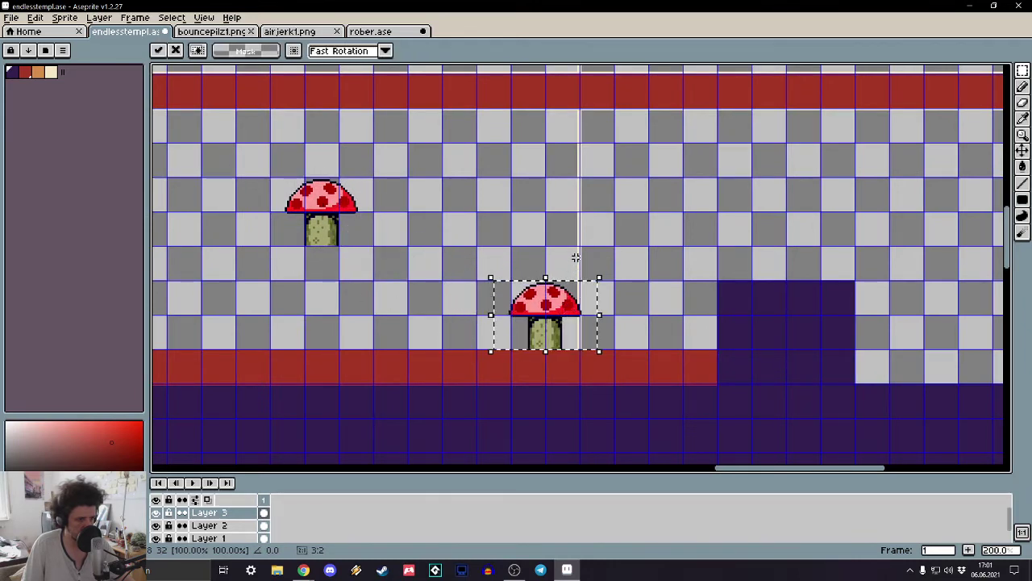
{"action": "scroll", "coordinate": [572, 259], "scroll_direction": "down", "scroll_amount": 3}
{"action": "key", "text": "Return"}
- Copy the whole airjerk1.png enemy into the endless-level template and place it under the upper red line, just past the floating platform
{"action": "scroll", "coordinate": [447, 319], "scroll_direction": "up", "scroll_amount": 2}
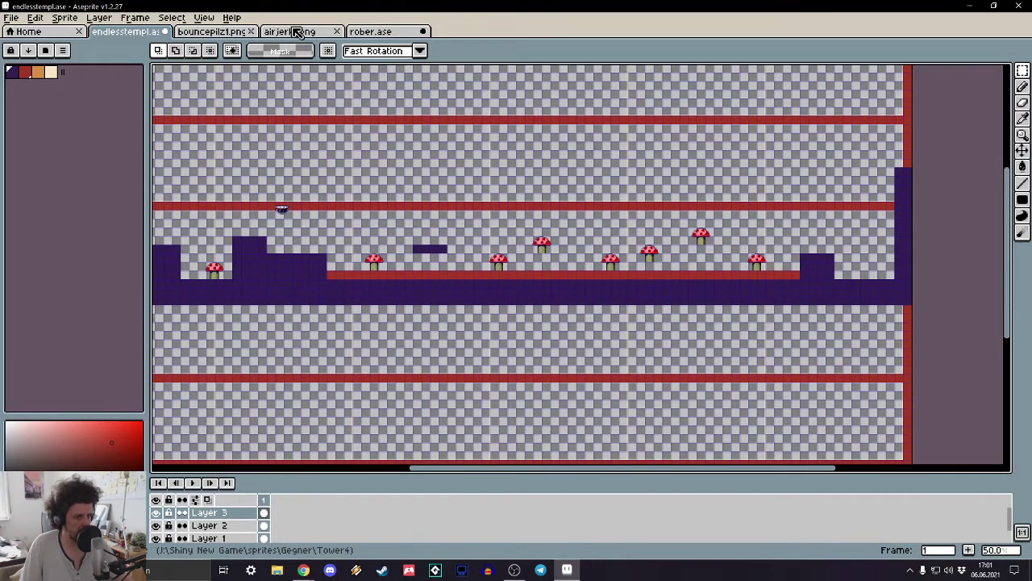
{"action": "left_click", "coordinate": [292, 31]}
{"action": "key", "text": "ctrl+d"}
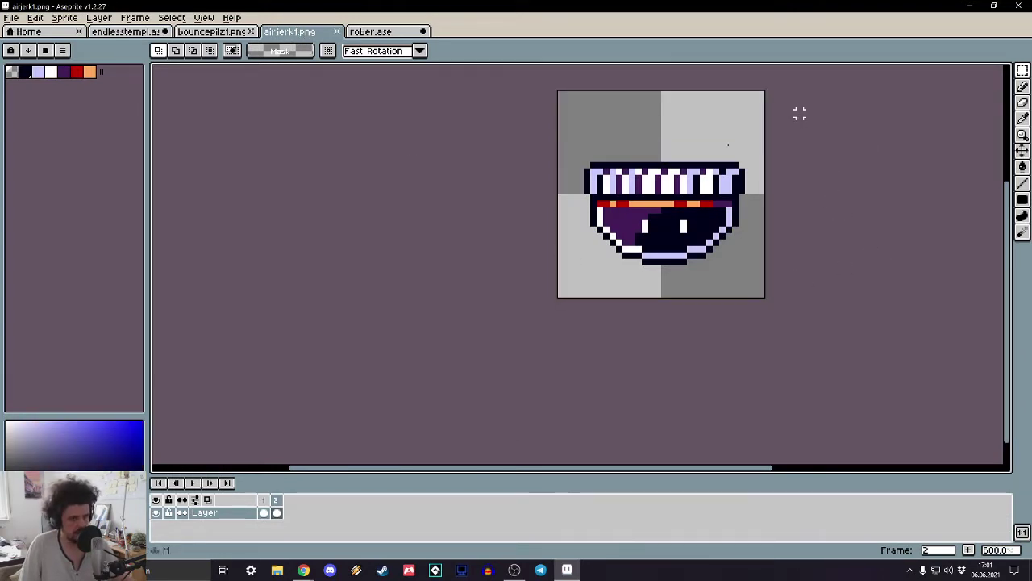
{"action": "key", "text": "ctrl+a"}
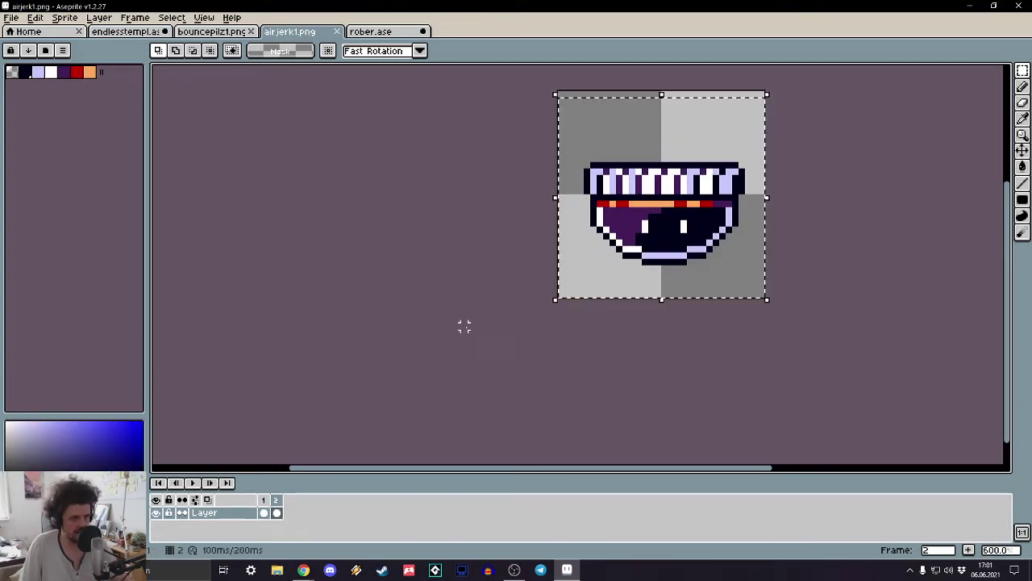
{"action": "left_click", "coordinate": [128, 33]}
{"action": "scroll", "coordinate": [522, 274], "scroll_direction": "up", "scroll_amount": 3}
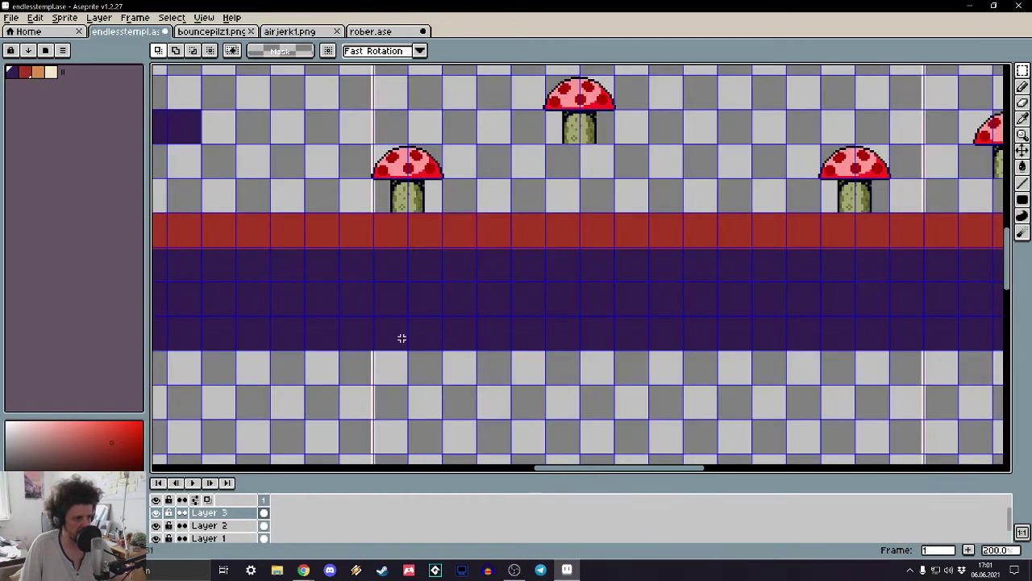
{"action": "left_click_drag", "start_coordinate": [351, 238], "coordinate": [508, 360]}
{"action": "key", "text": "ctrl+v"}
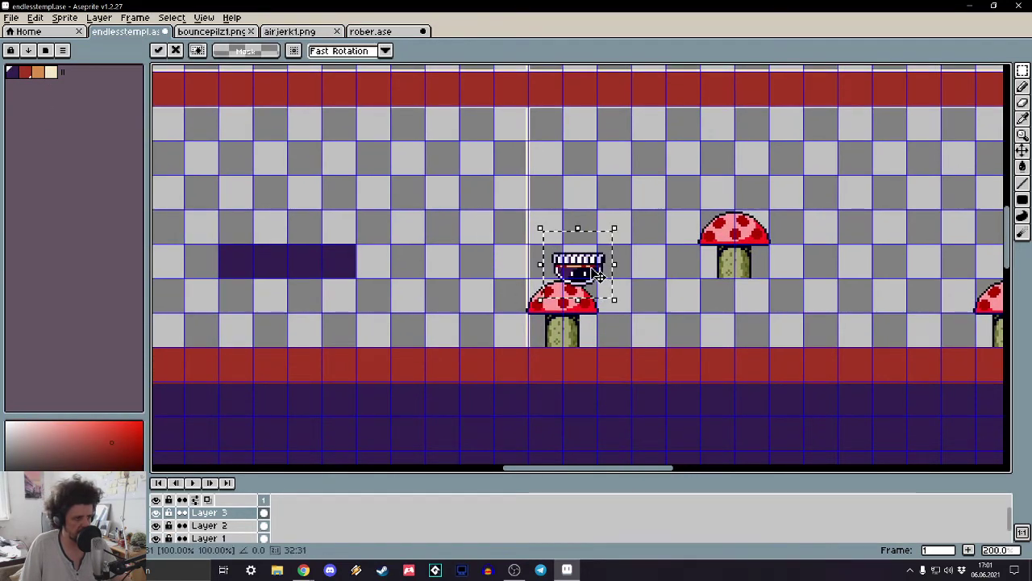
{"action": "scroll", "coordinate": [545, 217], "scroll_direction": "down", "scroll_amount": 5}
{"action": "scroll", "coordinate": [545, 216], "scroll_direction": "up", "scroll_amount": 3}
- Duplicate the enemy twice along the lower edge of the upper red line, before and after the mushroom raised two tiles
{"action": "left_click_drag", "start_coordinate": [549, 213], "coordinate": [786, 226]}
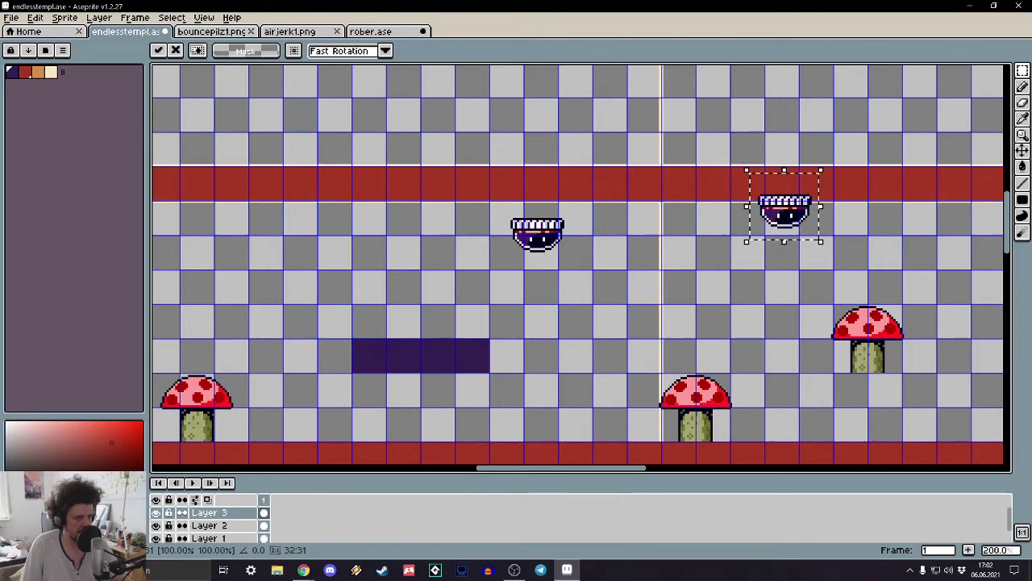
{"action": "scroll", "coordinate": [786, 226], "scroll_direction": "up", "scroll_amount": 2}
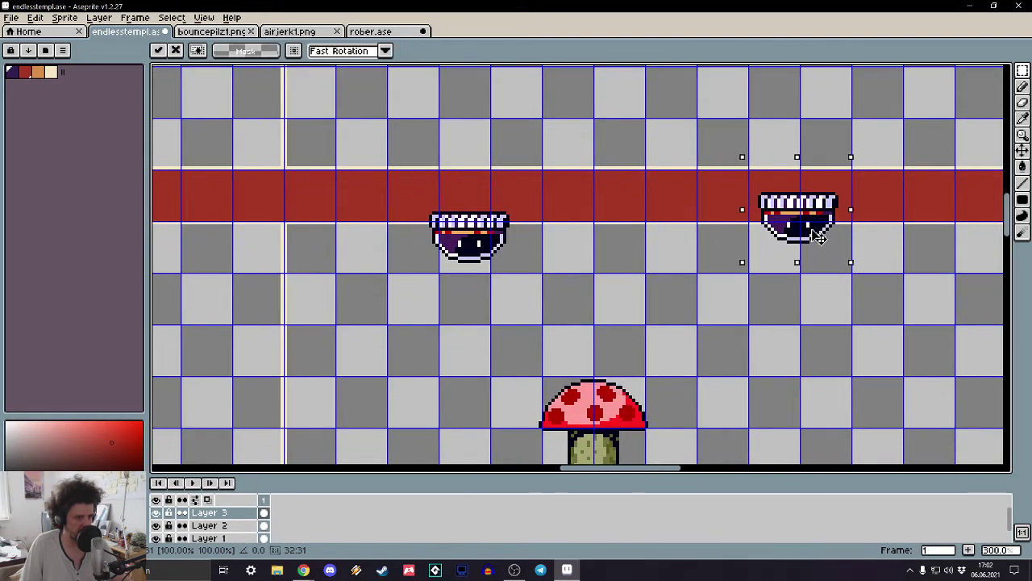
{"action": "scroll", "coordinate": [818, 235], "scroll_direction": "down", "scroll_amount": 2}
{"action": "middle_click_drag", "start_coordinate": [834, 231], "coordinate": [680, 237]}
{"action": "scroll", "coordinate": [680, 237], "scroll_direction": "up", "scroll_amount": 2}
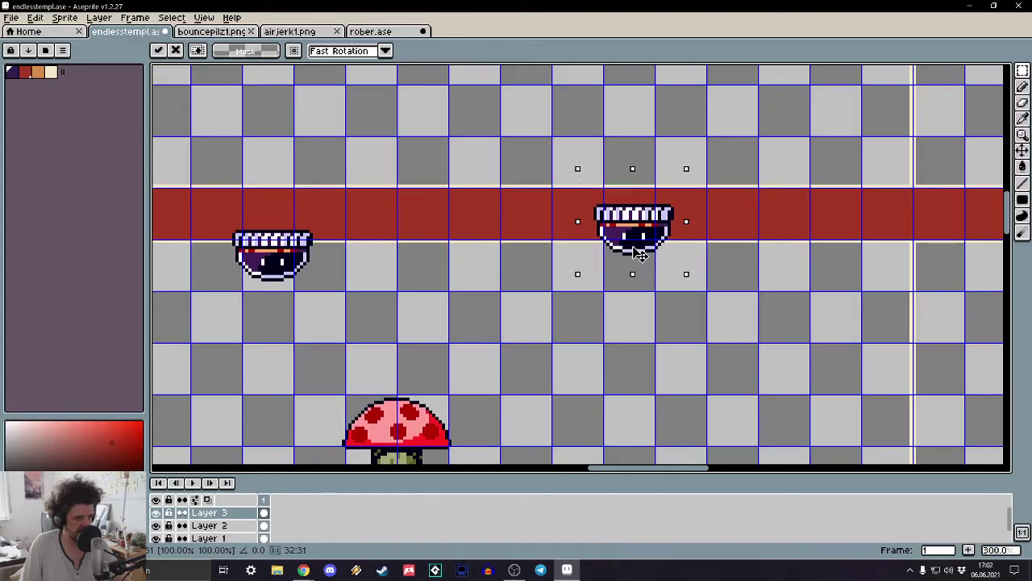
{"action": "scroll", "coordinate": [625, 242], "scroll_direction": "down", "scroll_amount": 3}
{"action": "scroll", "coordinate": [625, 237], "scroll_direction": "up", "scroll_amount": 2}
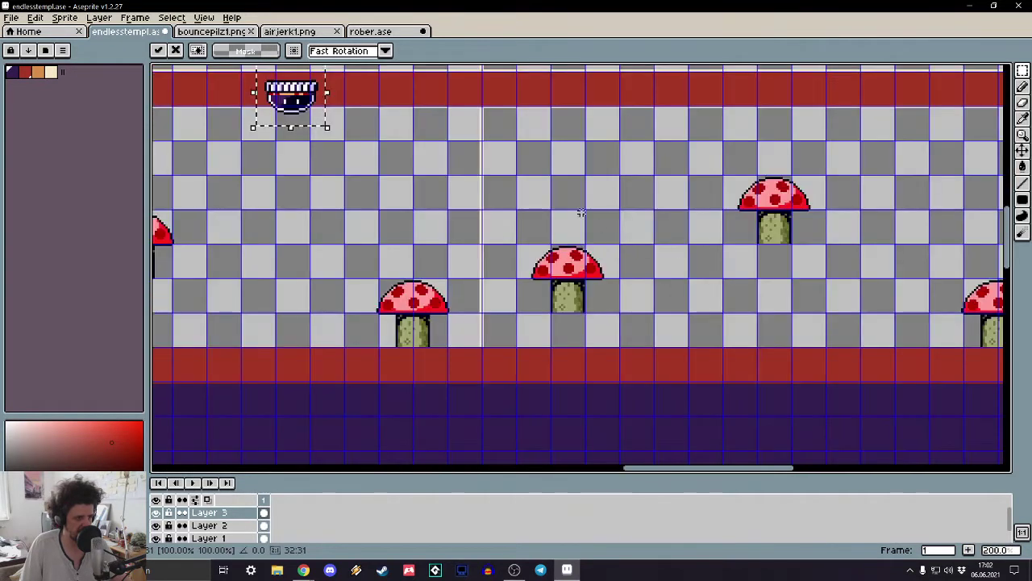
- Place three more airjerk copies farther along: one on the upper red line, one just above it, and one below it past the highest mushroom
{"action": "key", "text": "Return"}
{"action": "left_click_drag", "start_coordinate": [321, 95], "coordinate": [661, 78], "text": "ctrl"}
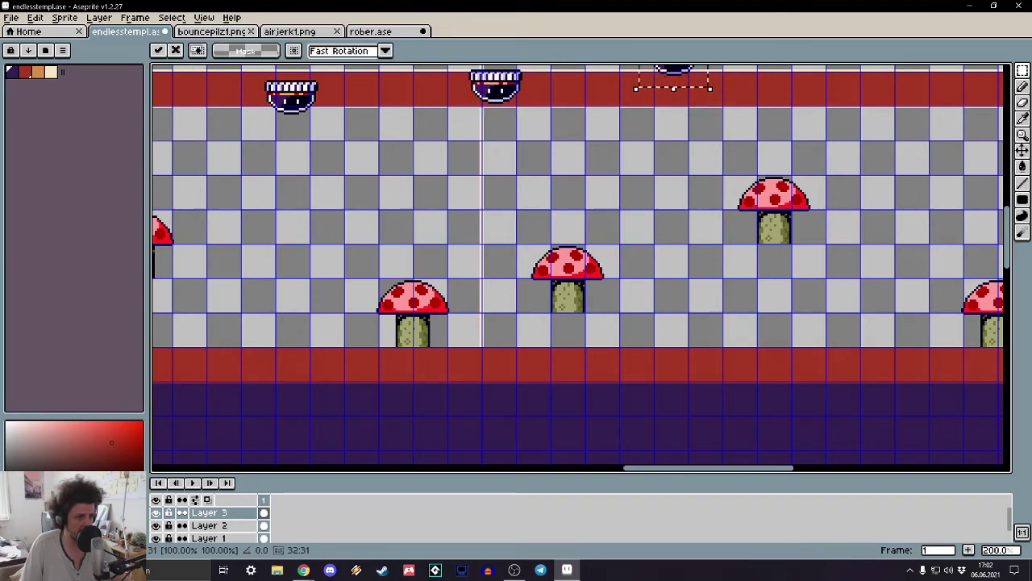
{"action": "middle_click_drag", "start_coordinate": [708, 174], "coordinate": [474, 306]}
{"action": "left_click_drag", "start_coordinate": [450, 195], "coordinate": [692, 270], "text": "ctrl"}
{"action": "scroll", "coordinate": [692, 270], "scroll_direction": "down", "scroll_amount": 2}
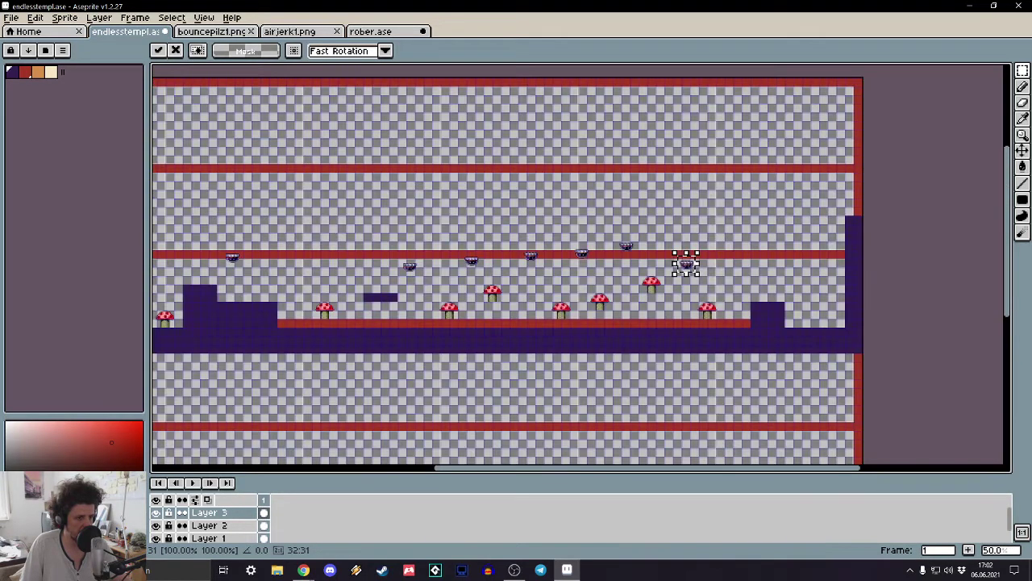
{"action": "scroll", "coordinate": [686, 264], "scroll_direction": "up", "scroll_amount": 3}
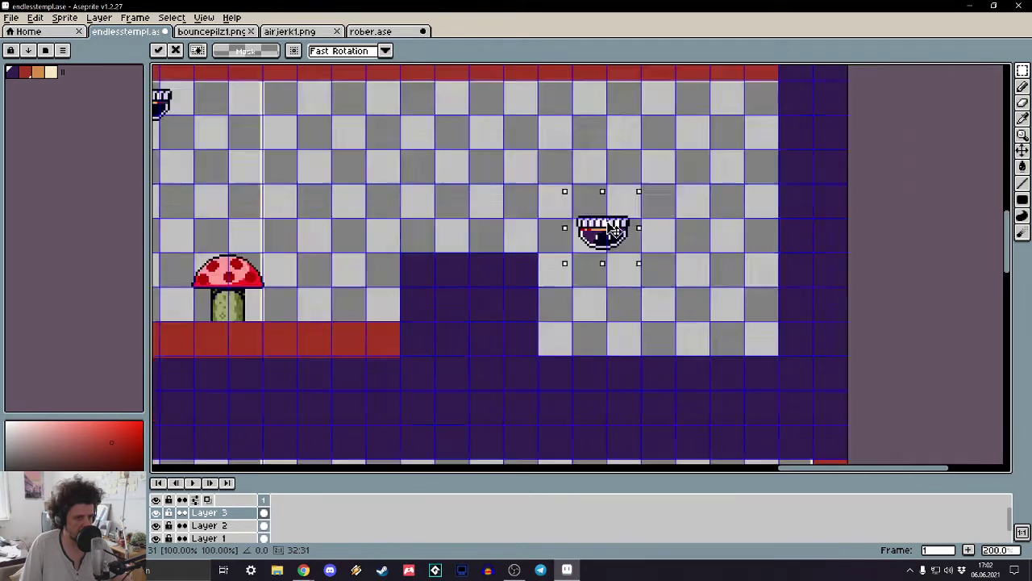
{"action": "scroll", "coordinate": [614, 231], "scroll_direction": "down", "scroll_amount": 2}
{"action": "left_click_drag", "start_coordinate": [591, 210], "coordinate": [547, 183]}
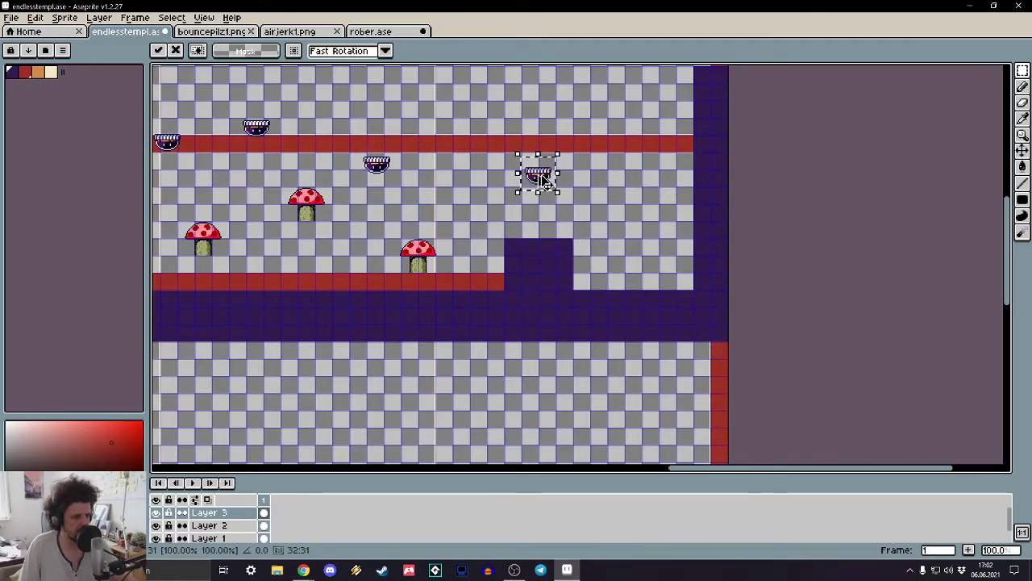
{"action": "key", "text": "Escape"}
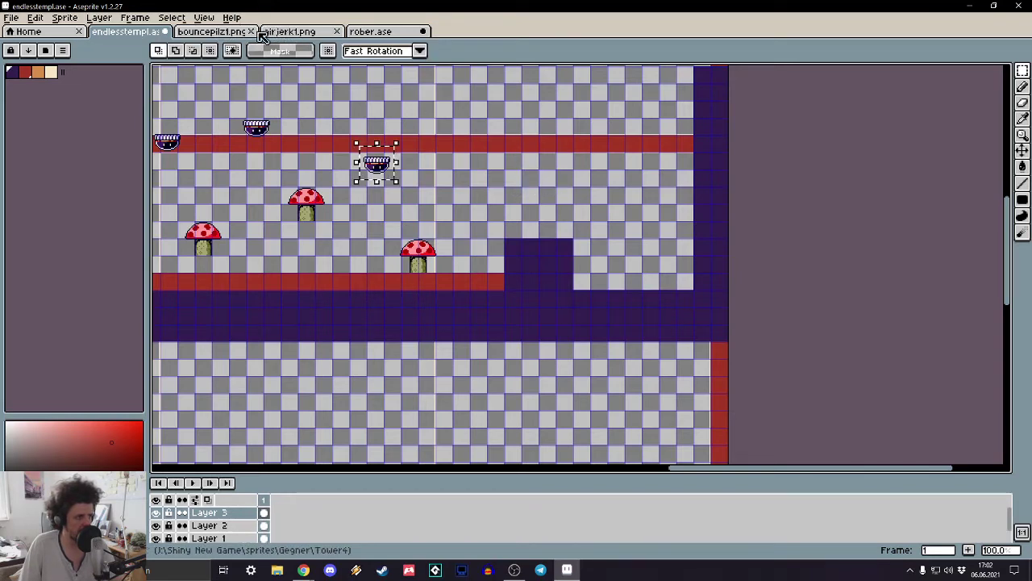
- Open shieldgeorge.ase, flatten its layers into one, and select the whole shield enemy sprite
{"action": "left_click", "coordinate": [28, 31]}
{"action": "left_click", "coordinate": [69, 167]}
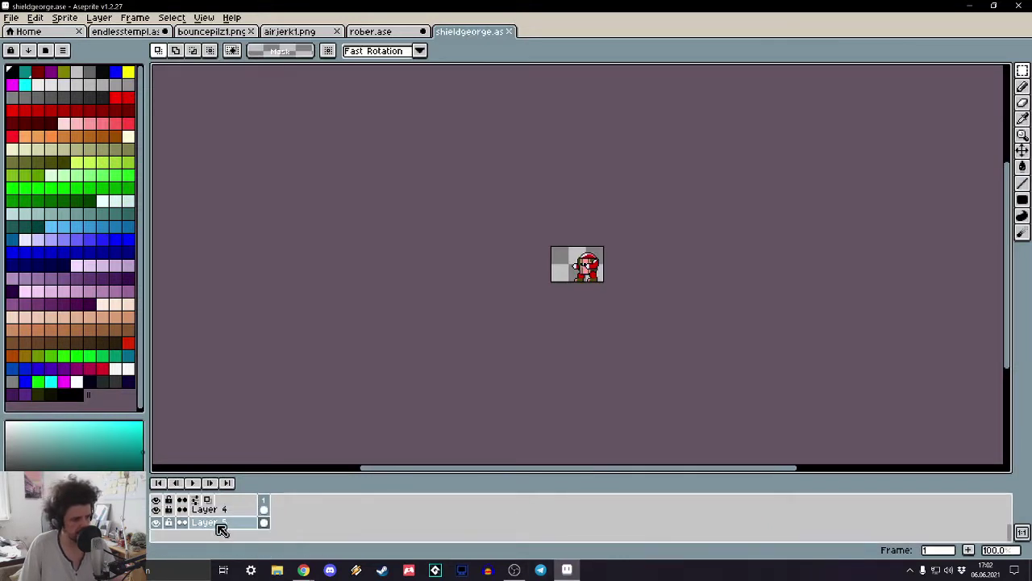
{"action": "right_click", "coordinate": [219, 523]}
{"action": "left_click", "coordinate": [246, 536]}
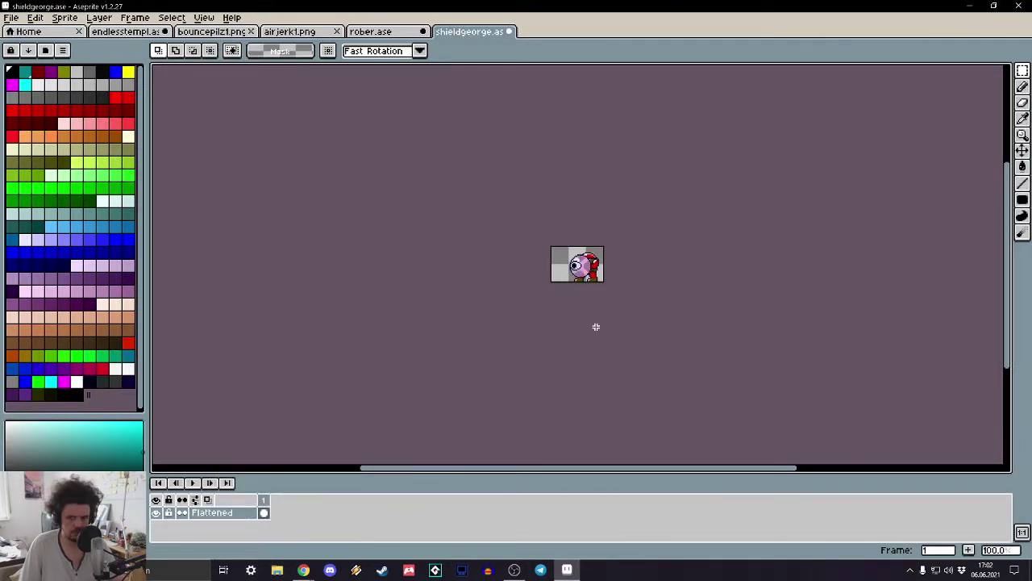
{"action": "scroll", "coordinate": [670, 279], "scroll_direction": "up", "scroll_amount": 2}
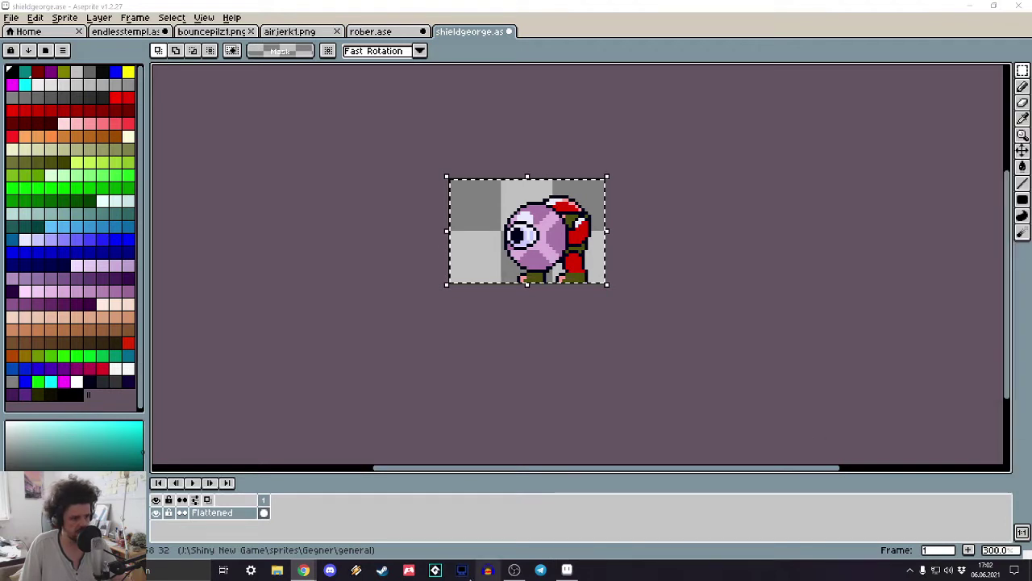
{"action": "left_click", "coordinate": [907, 572]}
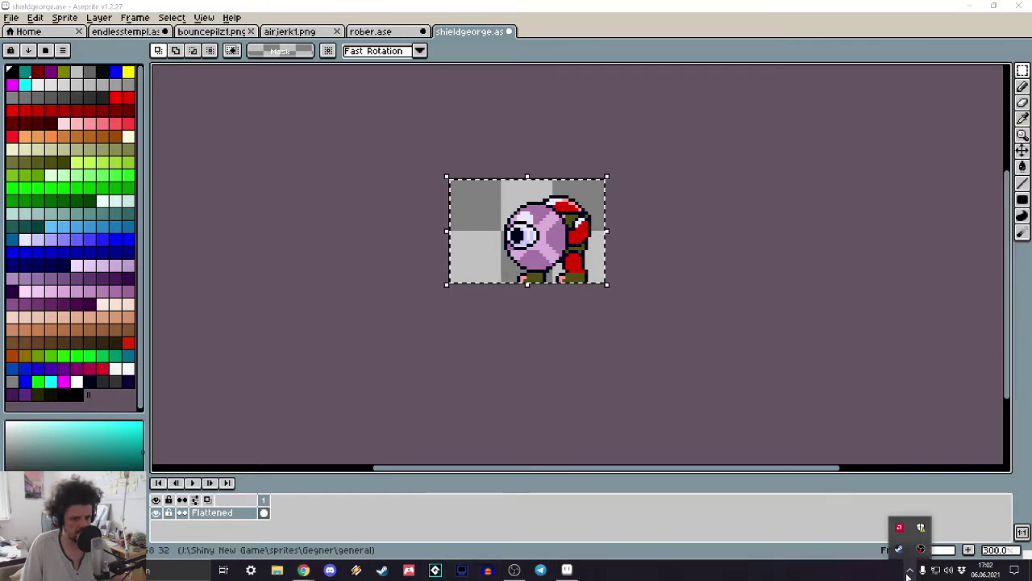
{"action": "left_click", "coordinate": [908, 571]}
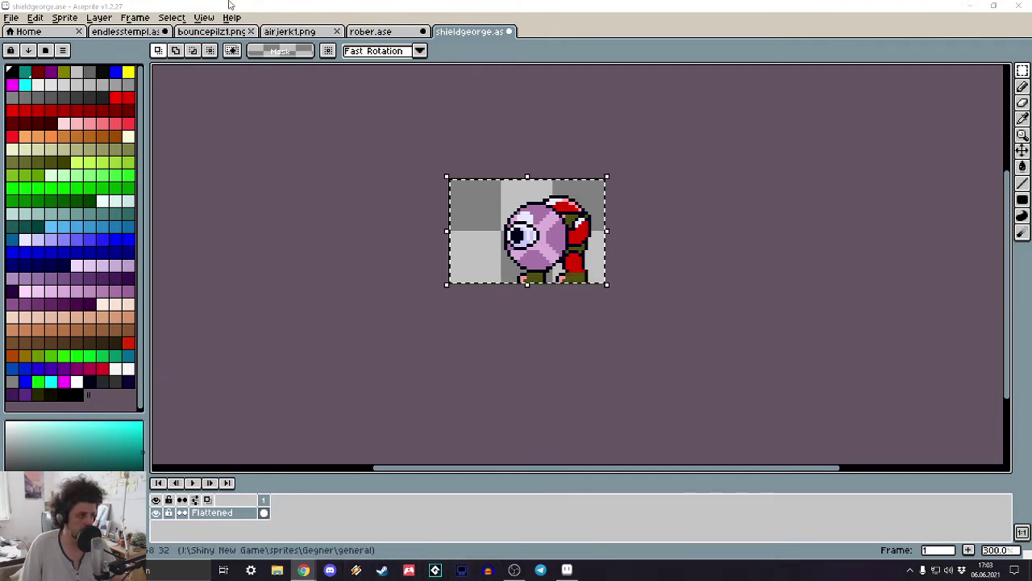
- Paste the shield enemy into the endless-level template, standing at the near edge of the purple end block beside the red strip
{"action": "left_click", "coordinate": [129, 31]}
{"action": "scroll", "coordinate": [562, 202], "scroll_direction": "up", "scroll_amount": 3}
{"action": "key", "text": "ctrl+v"}
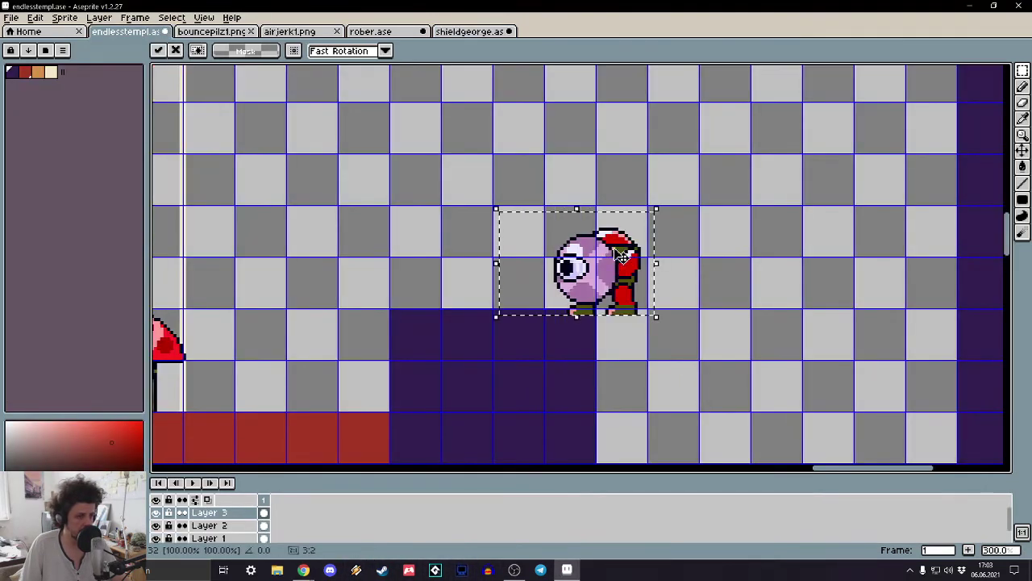
{"action": "left_click_drag", "start_coordinate": [621, 256], "coordinate": [468, 259]}
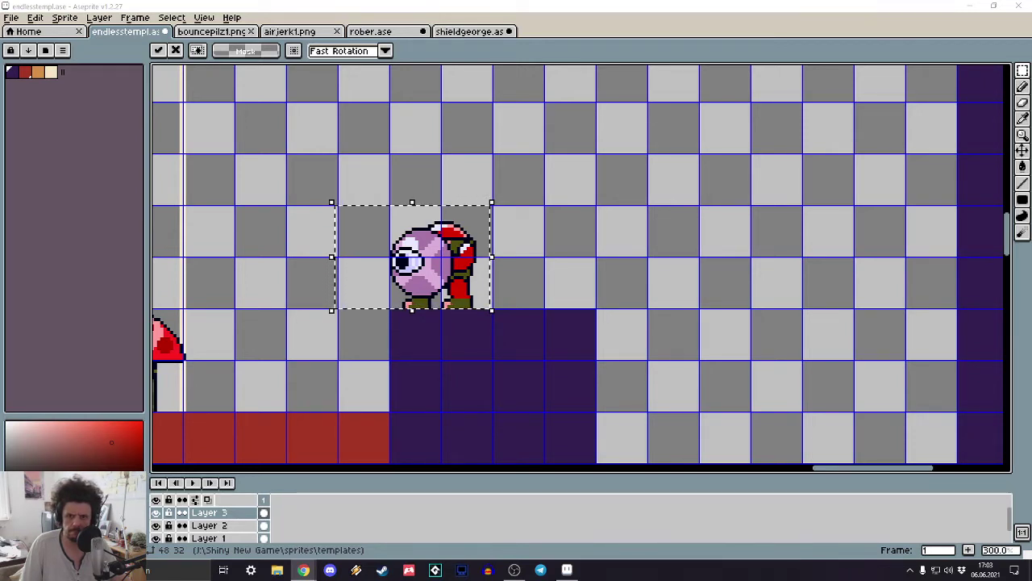
- Examine the whole level layout from the end block back to the starting terrain
{"action": "scroll", "coordinate": [511, 265], "scroll_direction": "down", "scroll_amount": 5}
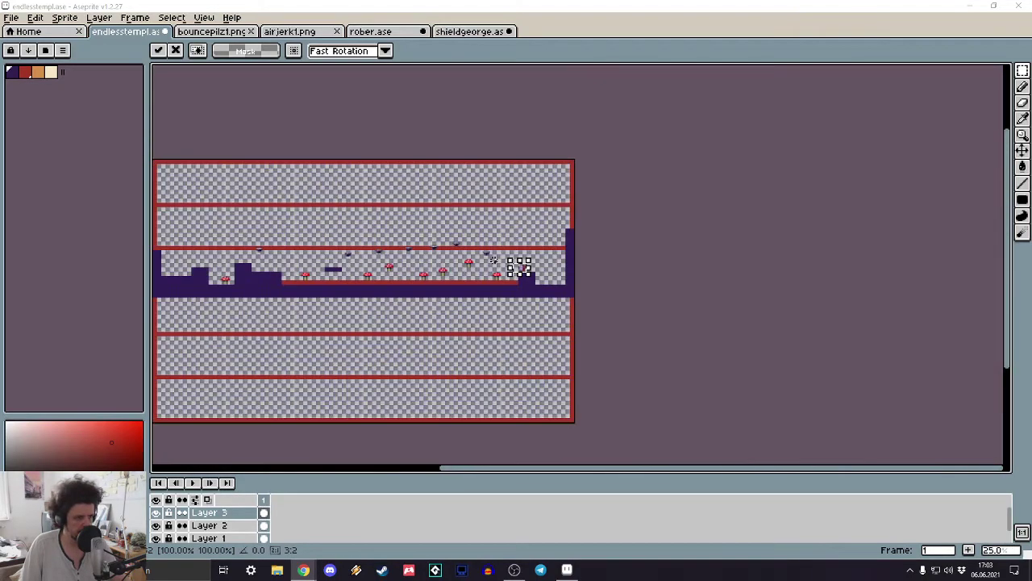
{"action": "scroll", "coordinate": [484, 270], "scroll_direction": "up", "scroll_amount": 2}
{"action": "scroll", "coordinate": [461, 272], "scroll_direction": "down", "scroll_amount": 2}
{"action": "scroll", "coordinate": [462, 272], "scroll_direction": "up", "scroll_amount": 1}
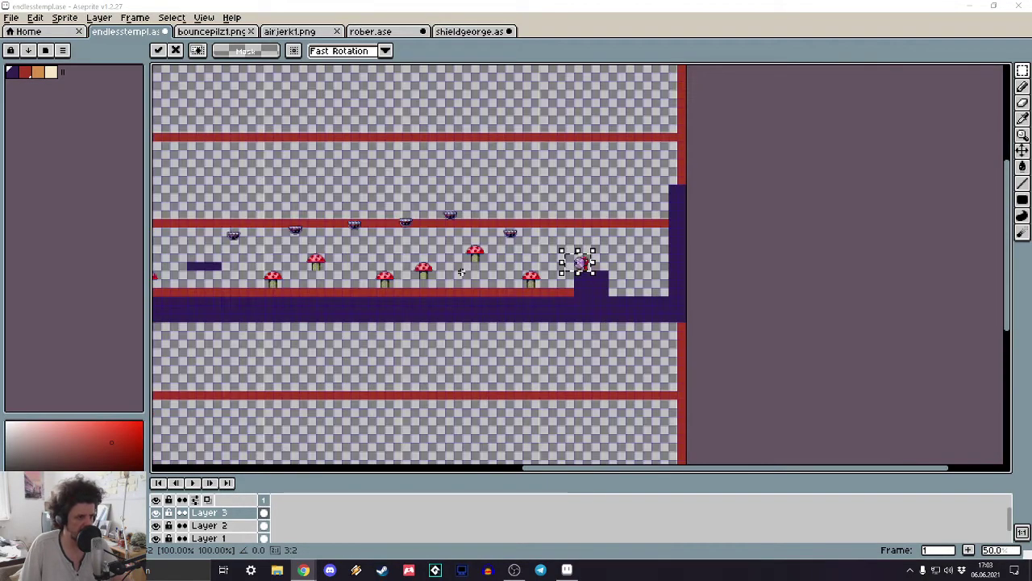
{"action": "middle_click_drag", "start_coordinate": [461, 272], "coordinate": [781, 225]}
{"action": "middle_click_drag", "start_coordinate": [417, 308], "coordinate": [459, 337]}
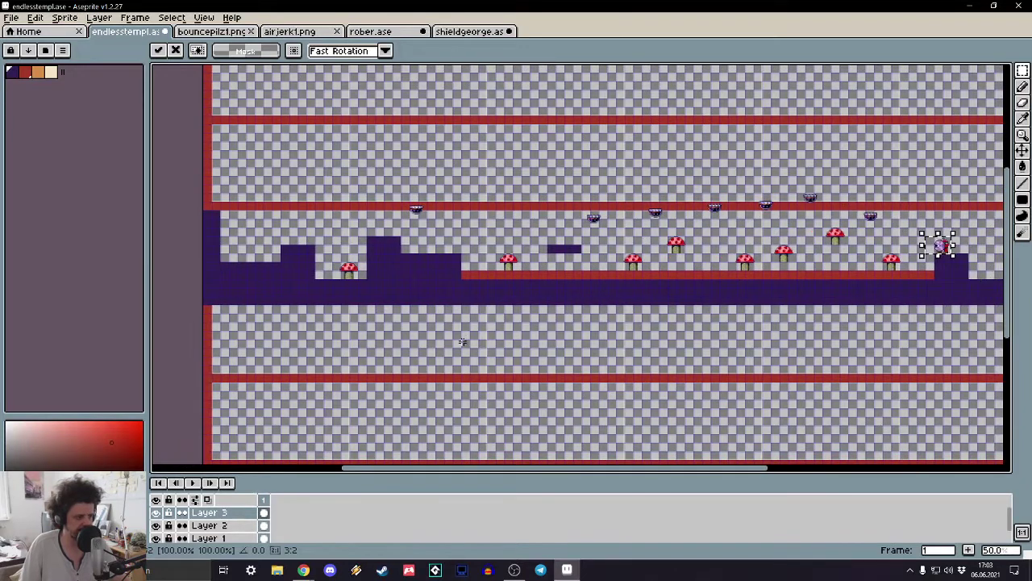
{"action": "scroll", "coordinate": [205, 521], "scroll_direction": "down", "scroll_amount": 1}
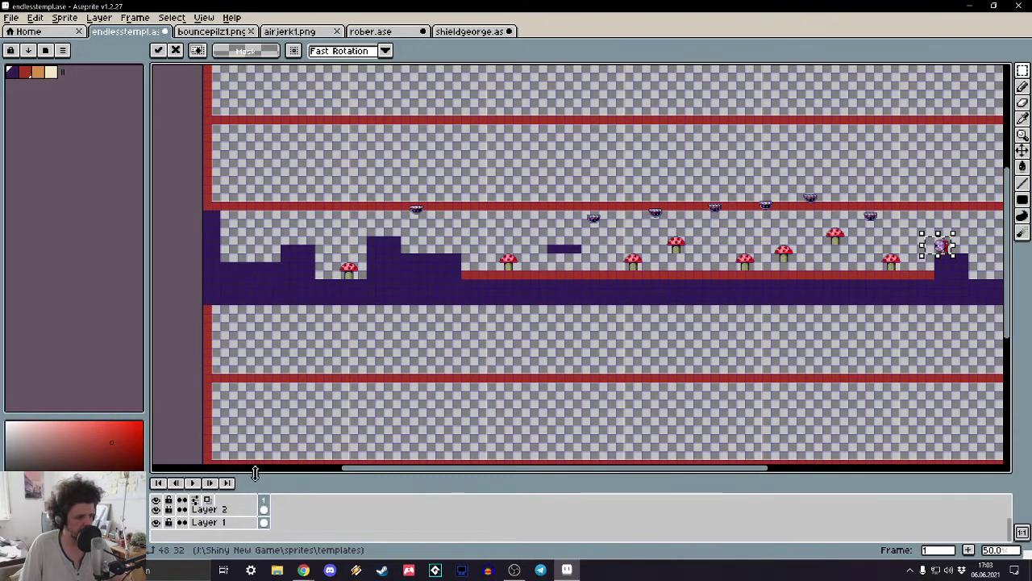
- Enlarge the timeline area and save the level under the new name for1templ.ase in the endless folder
{"action": "left_click_drag", "start_coordinate": [255, 472], "coordinate": [266, 364]}
{"action": "left_click", "coordinate": [18, 20]}
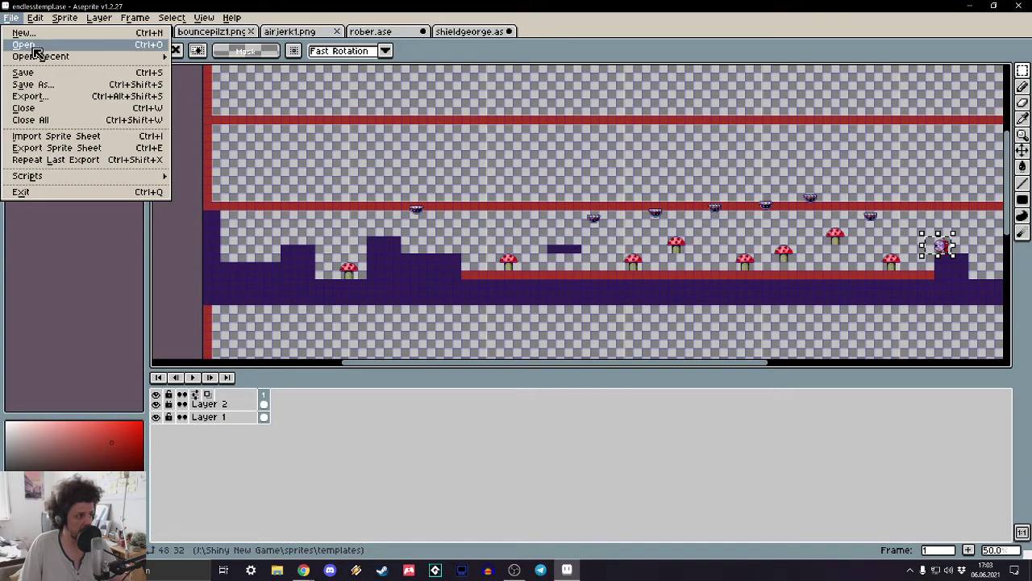
{"action": "left_click", "coordinate": [41, 86]}
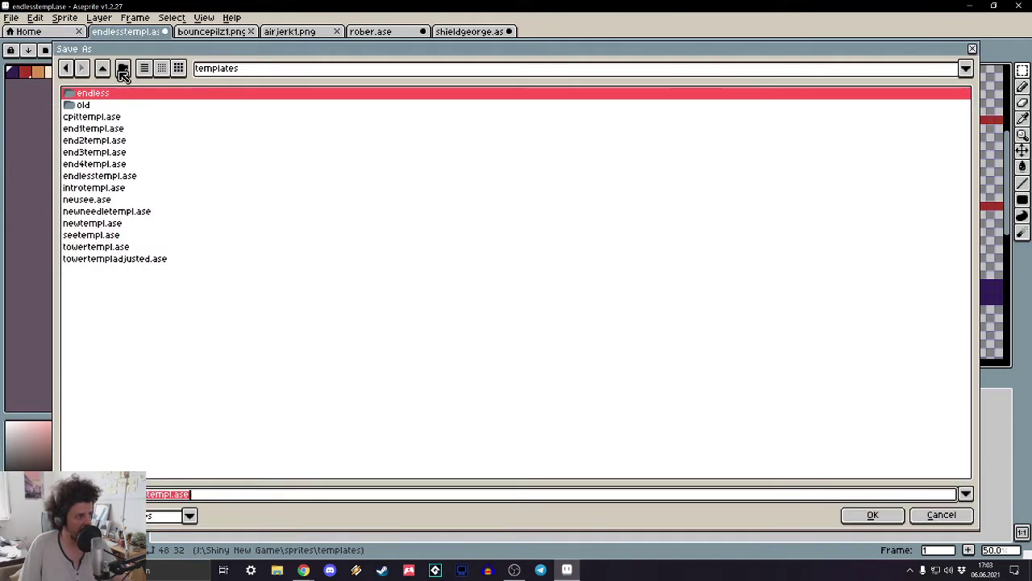
{"action": "double_click", "coordinate": [105, 95]}
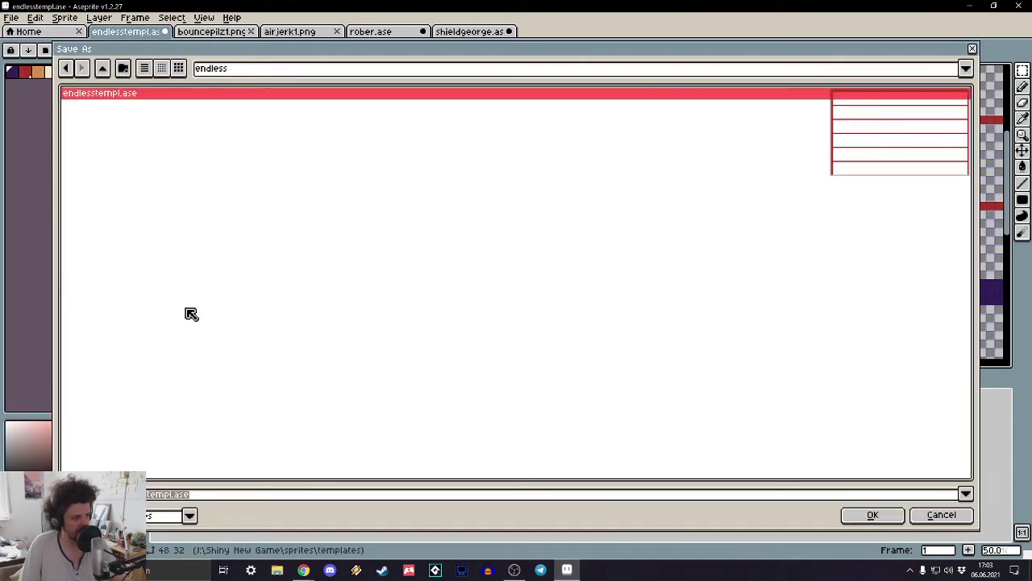
{"action": "left_click", "coordinate": [179, 498]}
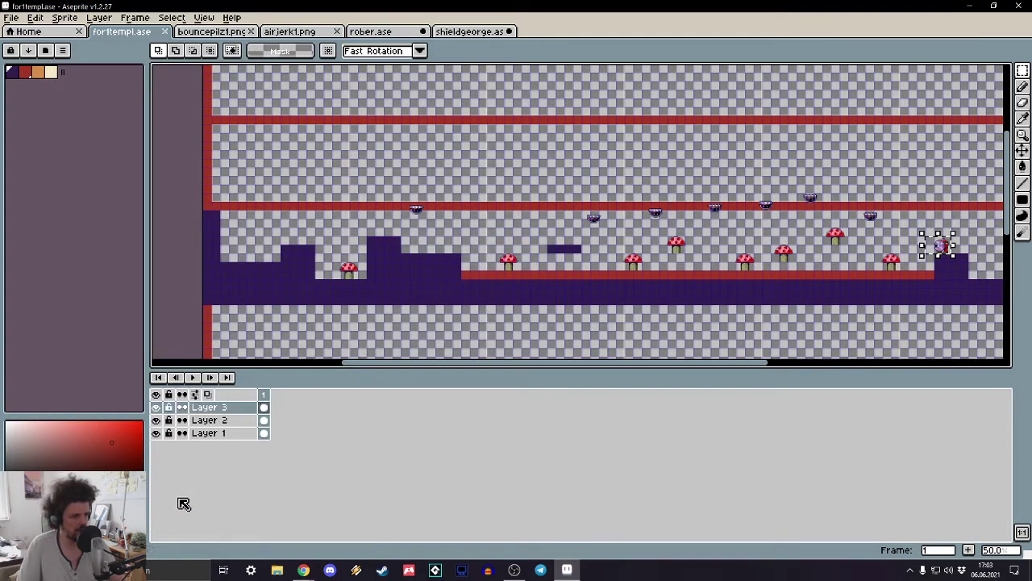
- Flatten all layers of the level and save it as for1templ.png in the endless folder
{"action": "right_click", "coordinate": [206, 433]}
{"action": "left_click", "coordinate": [270, 538]}
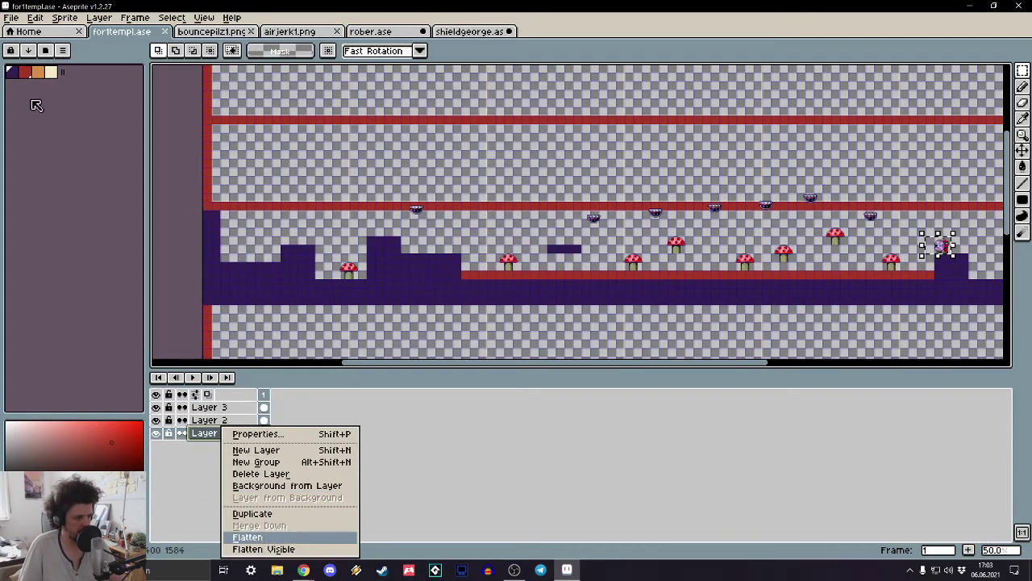
{"action": "left_click", "coordinate": [12, 16]}
{"action": "left_click", "coordinate": [41, 85]}
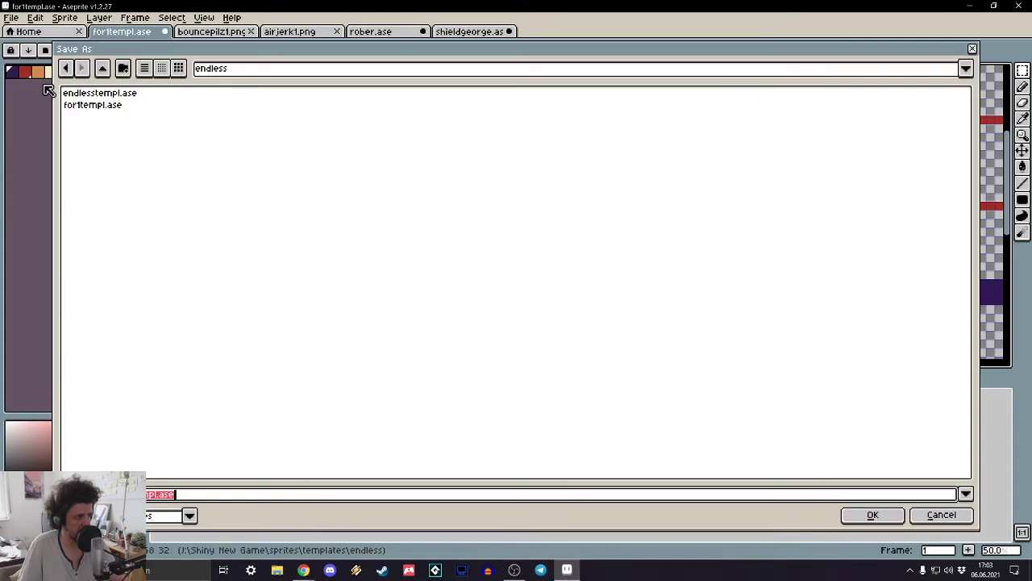
{"action": "key", "text": "End"}
{"action": "key", "text": "BackSpace"}
{"action": "key", "text": "BackSpace"}
{"action": "key", "text": "BackSpace"}
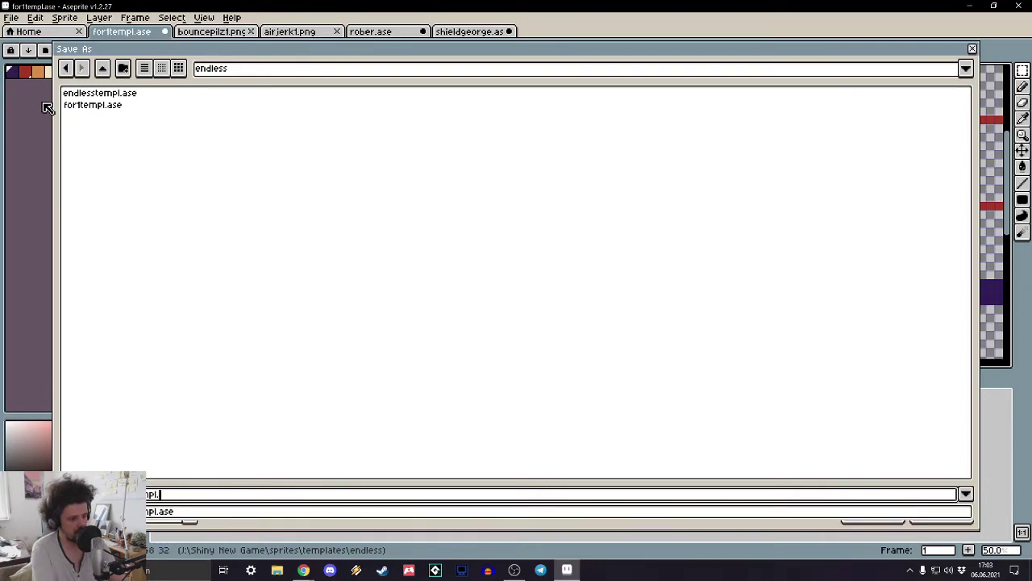
{"action": "key", "text": "BackSpace"}
{"action": "type", "text": ".png"}
{"action": "key", "text": "Return"}
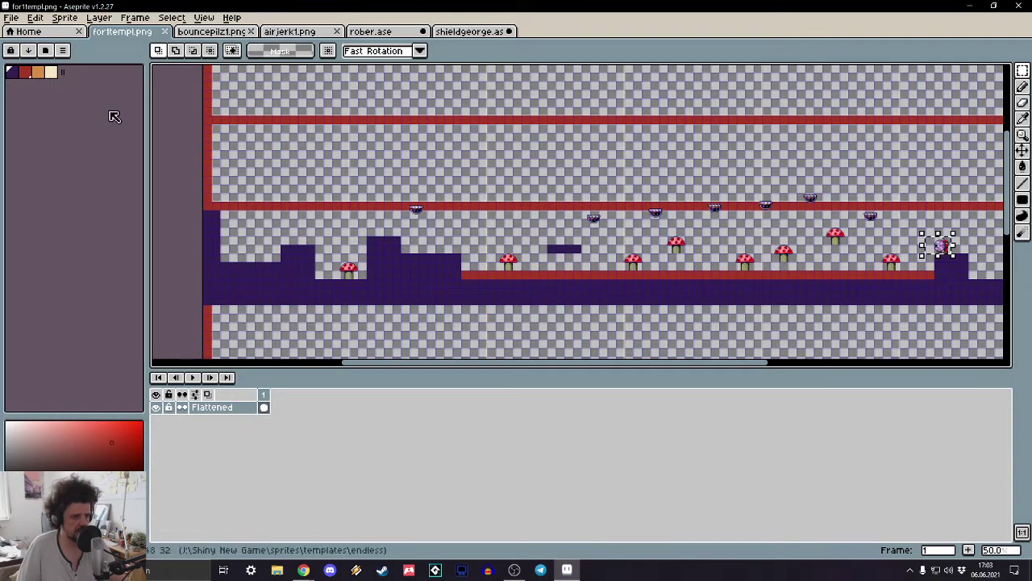
- Clear the selection around the shield enemy and check the complete level in for1templ.png
{"action": "scroll", "coordinate": [371, 87], "scroll_direction": "down", "scroll_amount": 1}
{"action": "key", "text": "ctrl+d"}
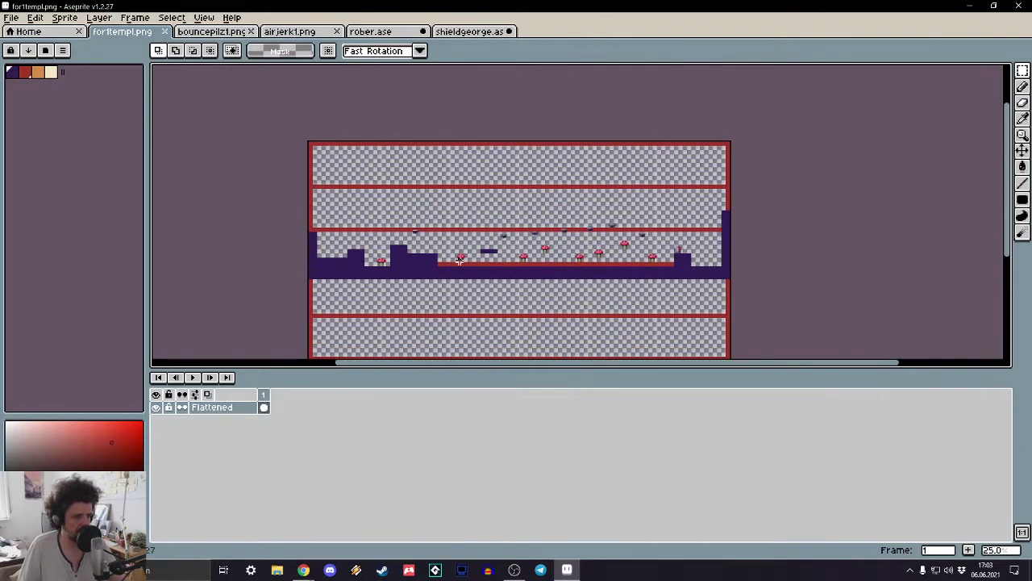
{"action": "middle_click_drag", "start_coordinate": [487, 269], "coordinate": [489, 232]}
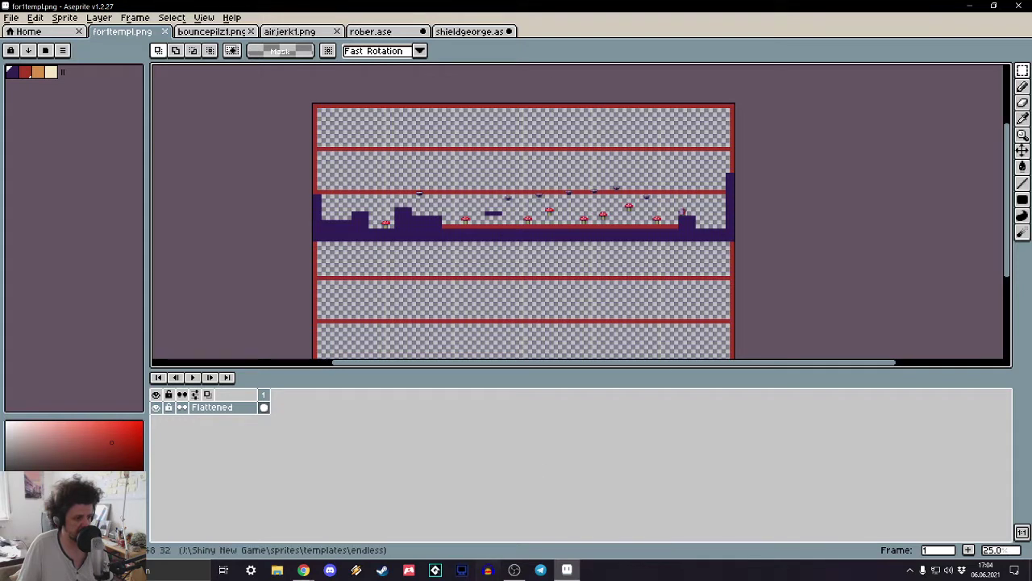
{"action": "left_click", "coordinate": [304, 570]}
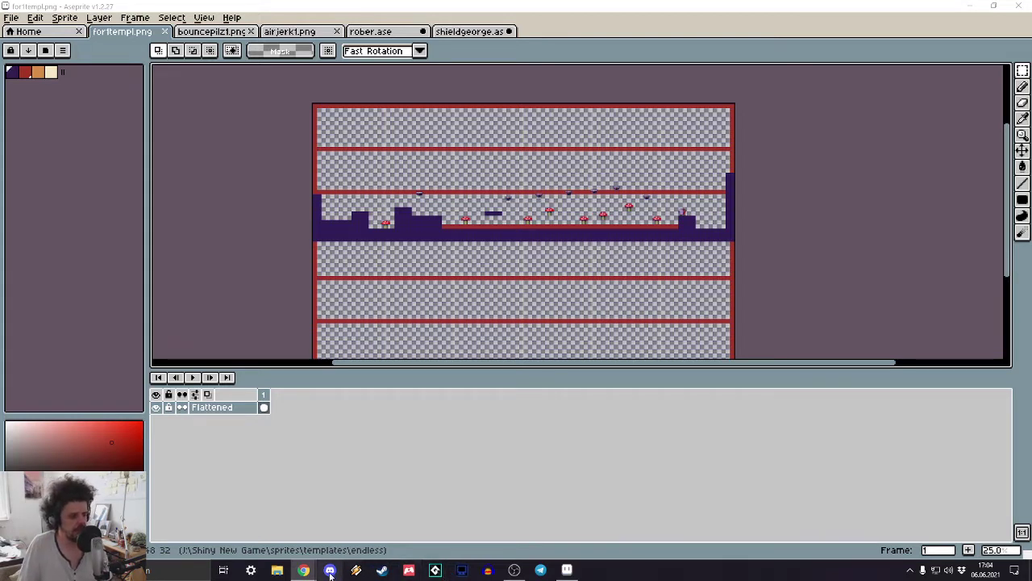
{"action": "mouse_move", "coordinate": [313, 570]}
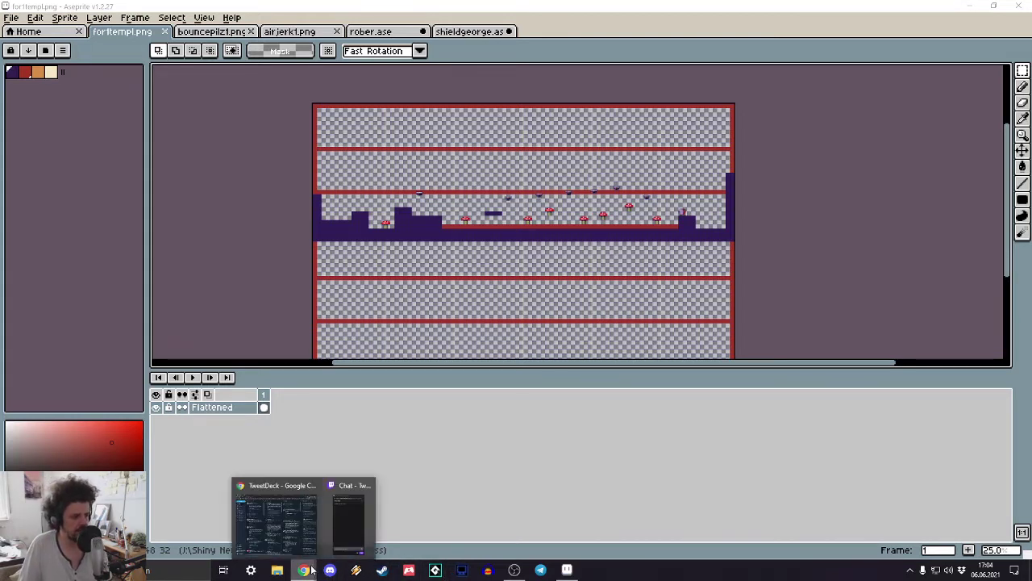
- Switch to GameMaker Studio 2 and open the recent project robobgb
{"action": "left_click", "coordinate": [911, 570]}
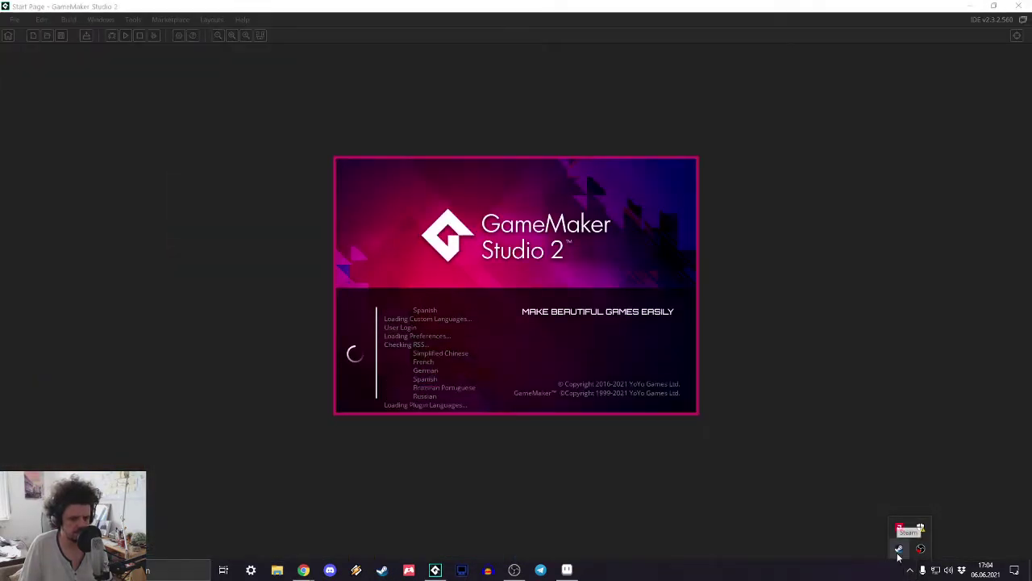
{"action": "right_click", "coordinate": [899, 555]}
{"action": "left_click", "coordinate": [697, 546]}
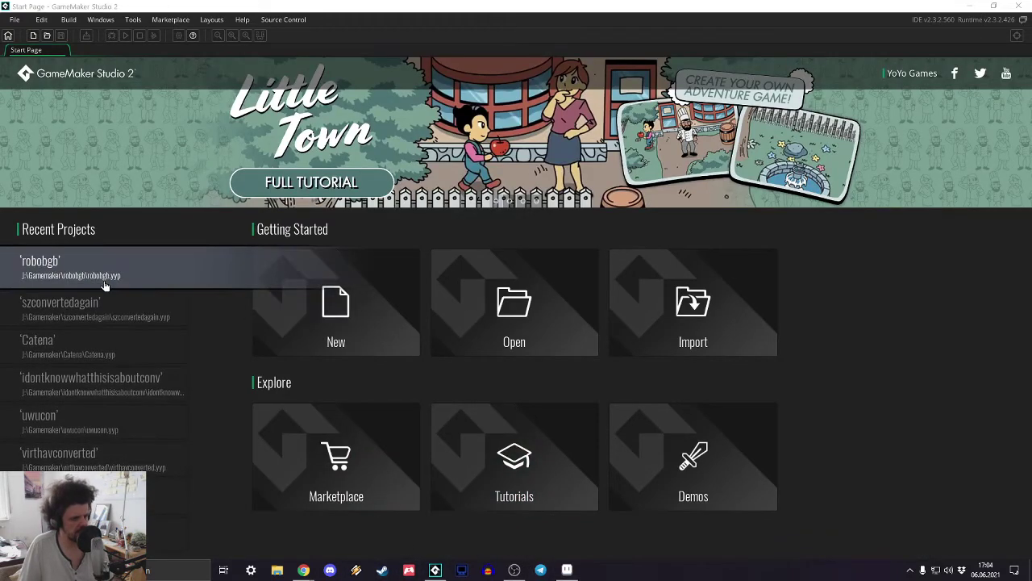
{"action": "left_click", "coordinate": [111, 275]}
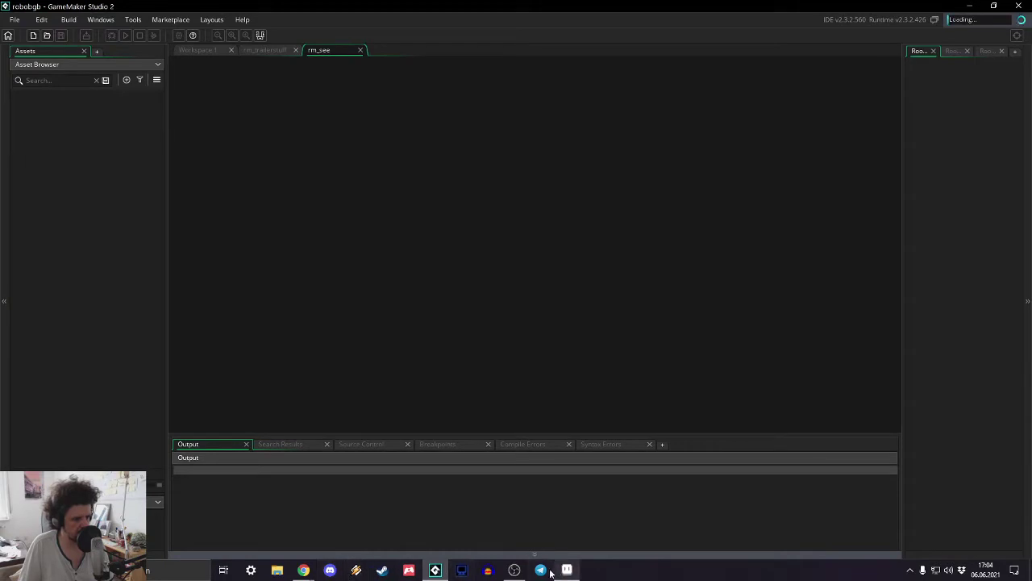
{"action": "left_click", "coordinate": [514, 569]}
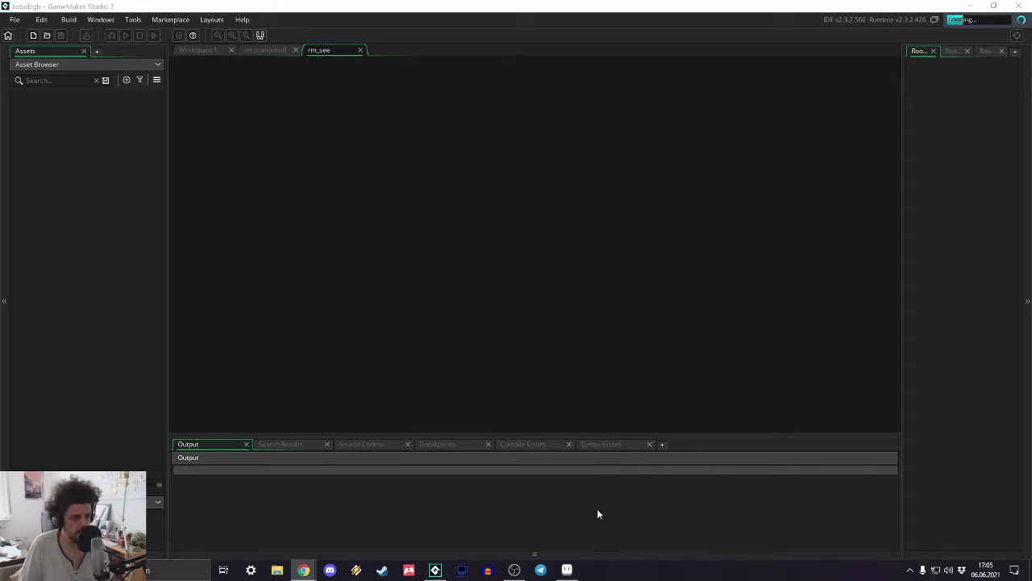
{"action": "left_click", "coordinate": [510, 570]}
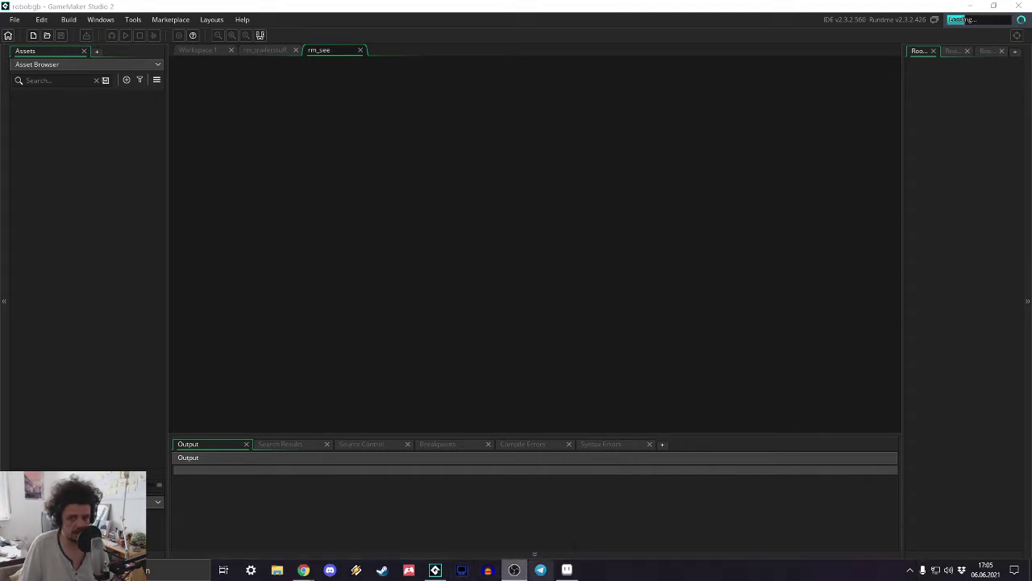
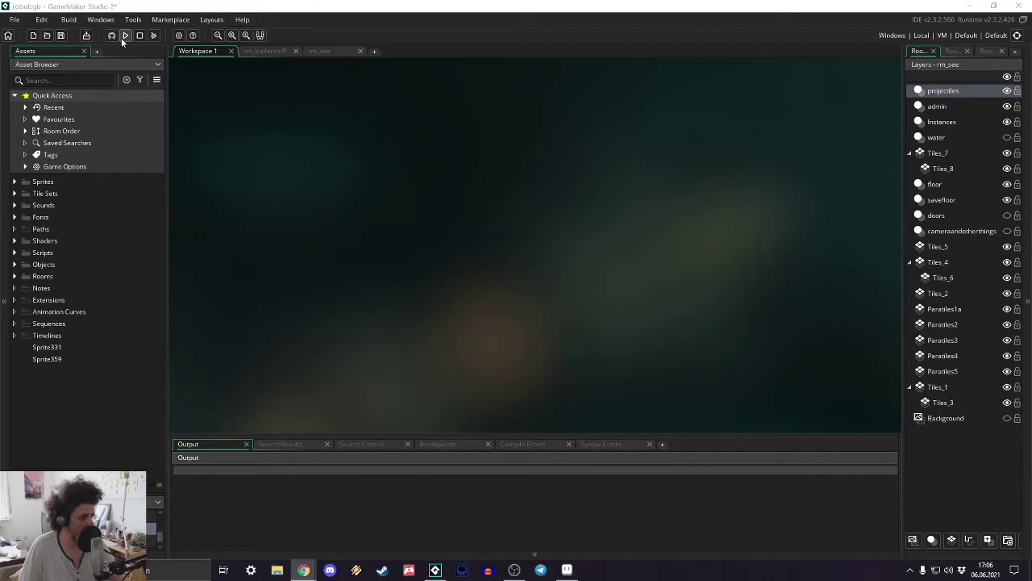
- Look at the project's room order in the Room Manager and close it again
{"action": "left_click", "coordinate": [156, 80]}
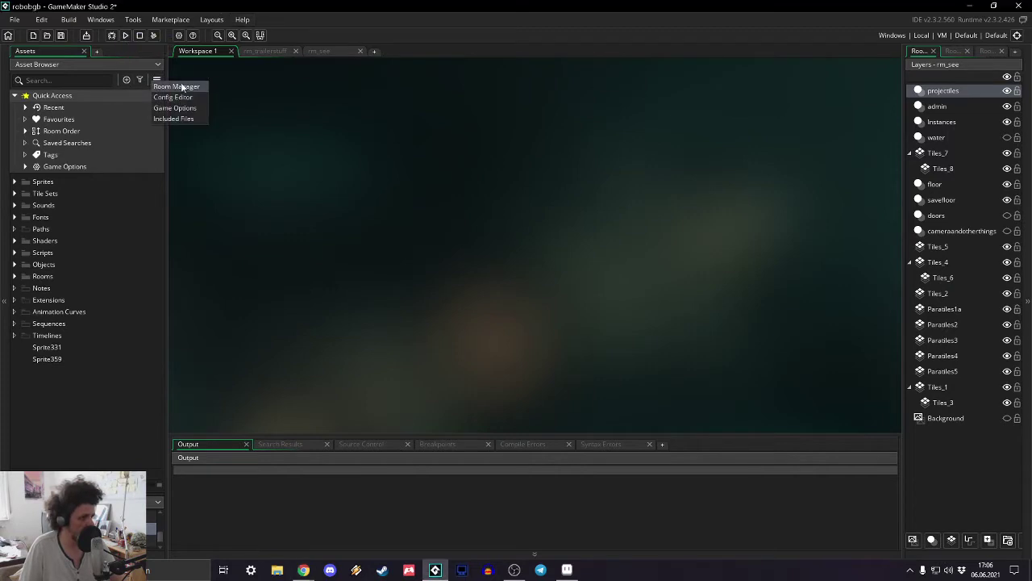
{"action": "left_click", "coordinate": [179, 84]}
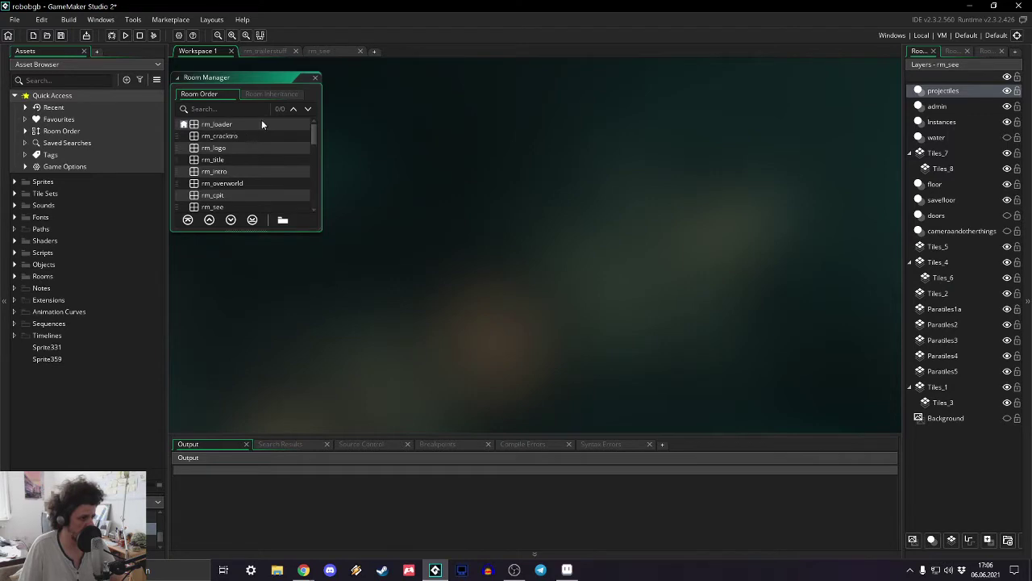
{"action": "left_click", "coordinate": [380, 141]}
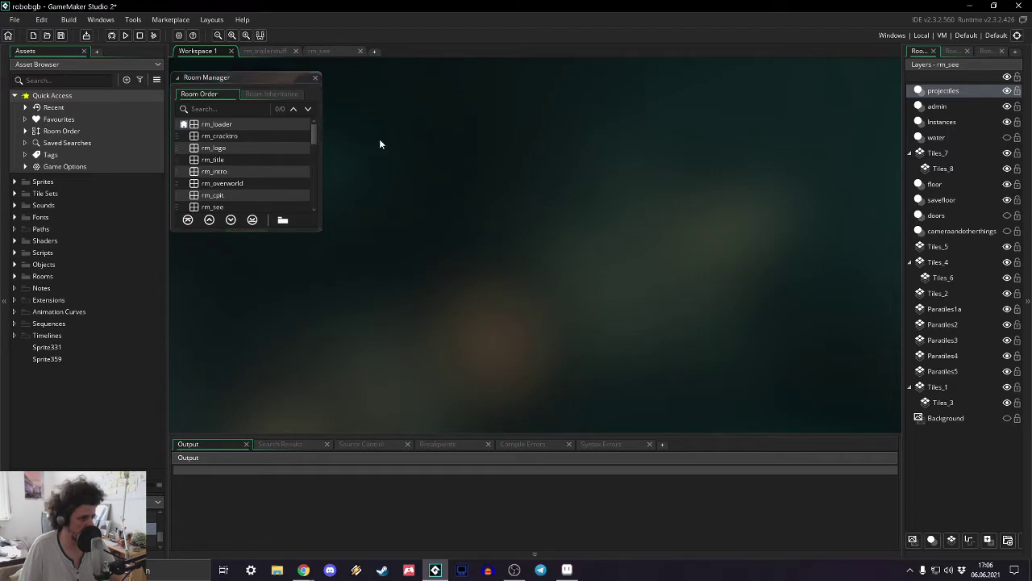
{"action": "left_click", "coordinate": [314, 78]}
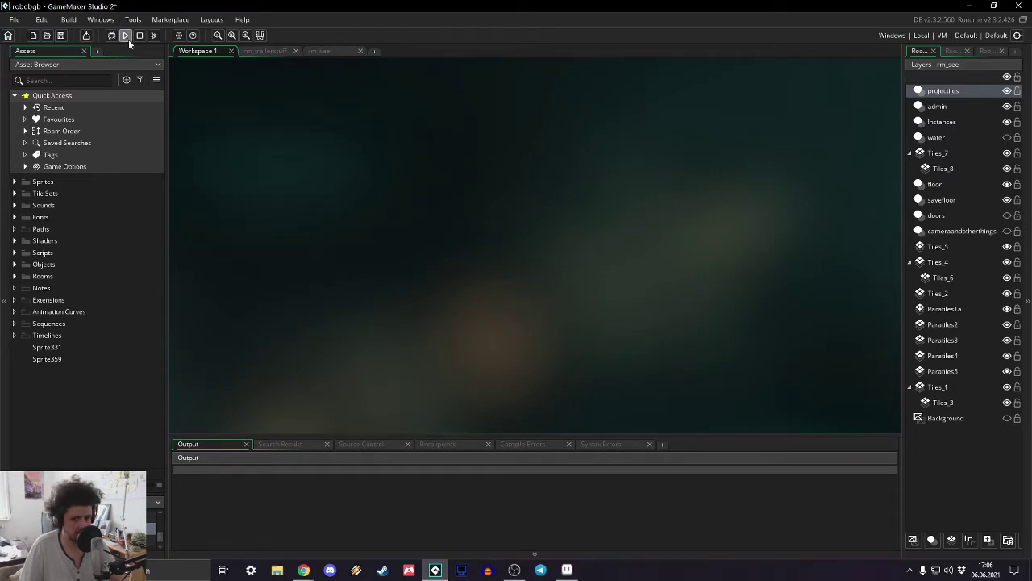
- Test-run the game, start it from the title screen, and quit through its in-game menu
{"action": "left_click", "coordinate": [126, 37]}
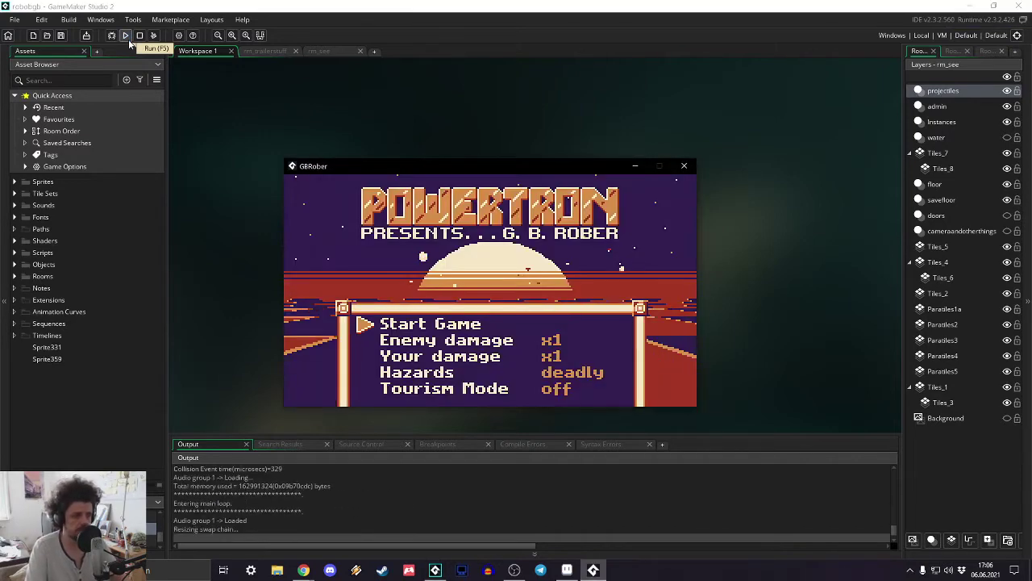
{"action": "key", "text": "Return"}
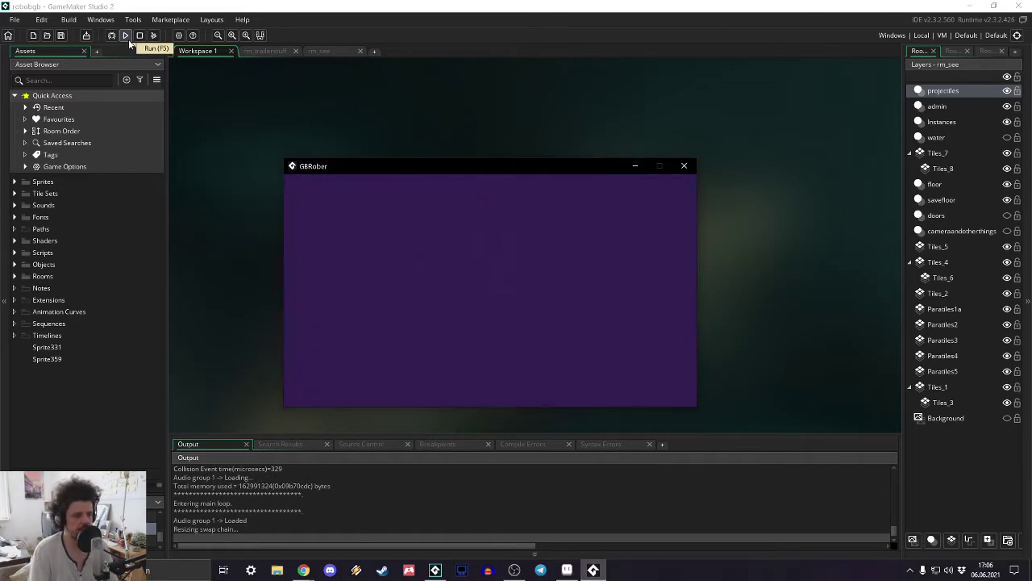
{"action": "key", "text": "Return"}
{"action": "key", "text": "Up"}
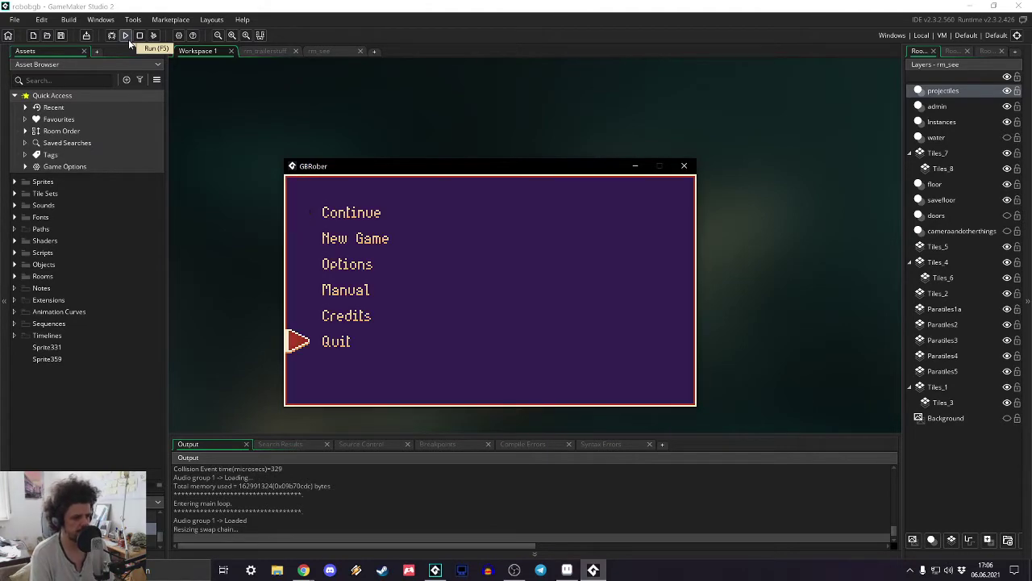
{"action": "key", "text": "Return"}
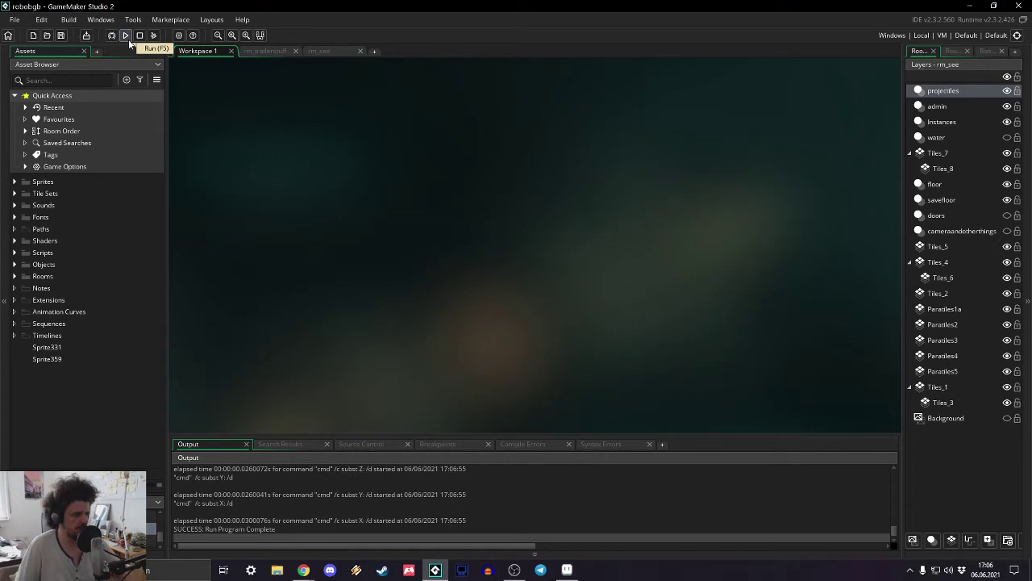
- Create a new sprite in the templates group under Sprites and name it spr_fr1templ
{"action": "left_click", "coordinate": [15, 183]}
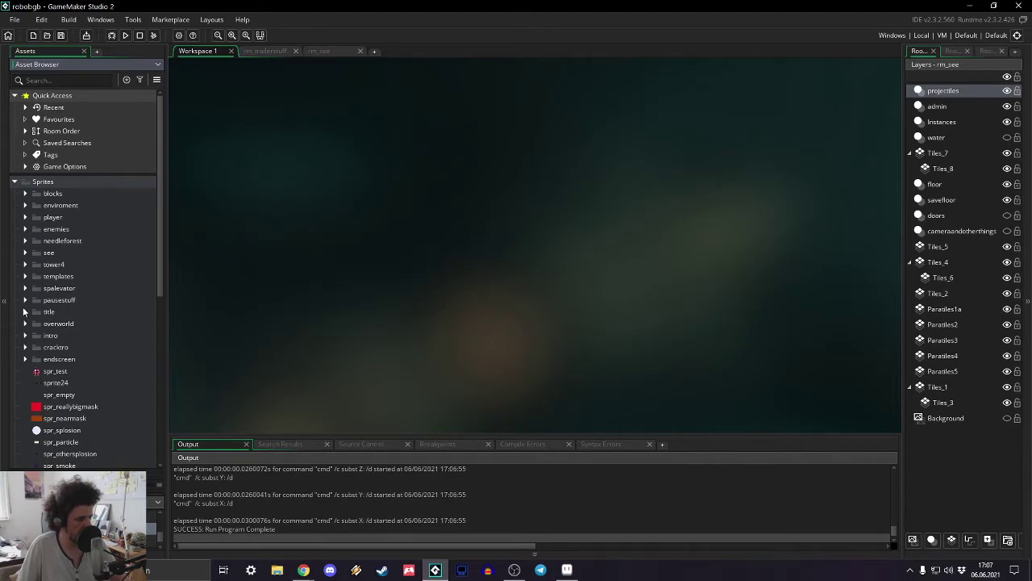
{"action": "left_click", "coordinate": [25, 267]}
{"action": "left_click", "coordinate": [25, 267]}
{"action": "left_click", "coordinate": [26, 269]}
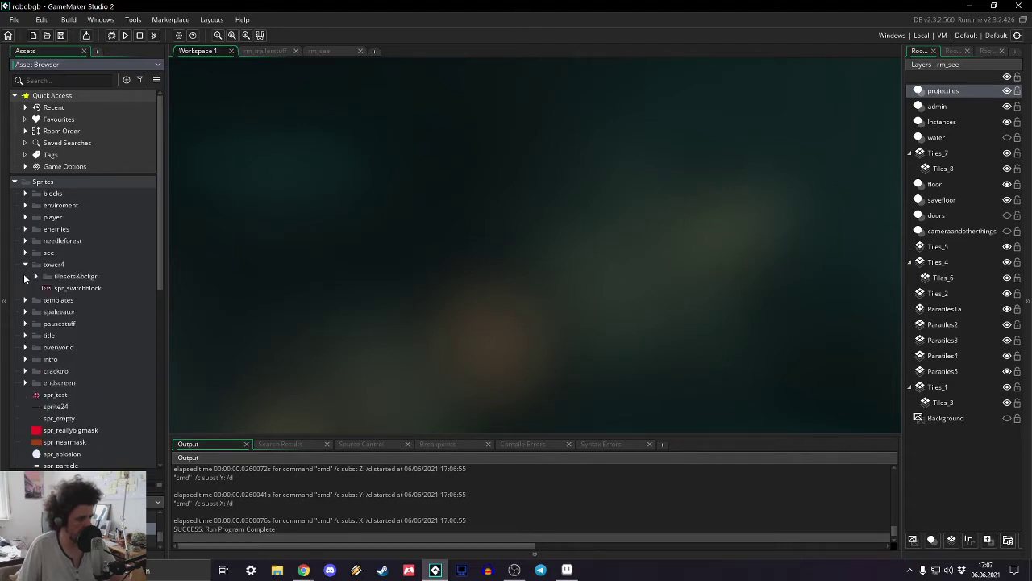
{"action": "left_click", "coordinate": [25, 268]}
{"action": "left_click", "coordinate": [25, 275]}
{"action": "left_click", "coordinate": [71, 277]}
{"action": "right_click", "coordinate": [68, 276]}
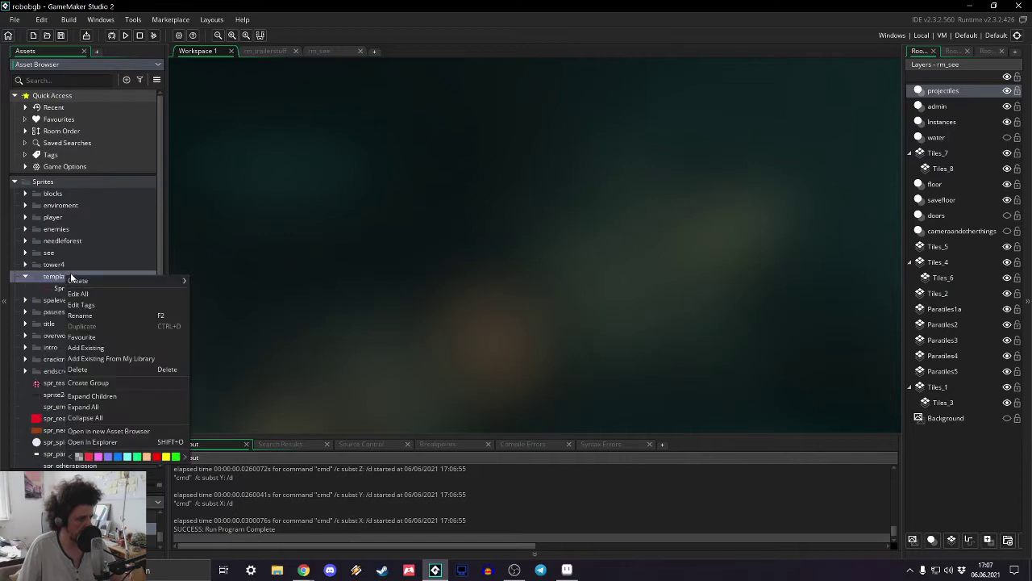
{"action": "mouse_move", "coordinate": [79, 284]}
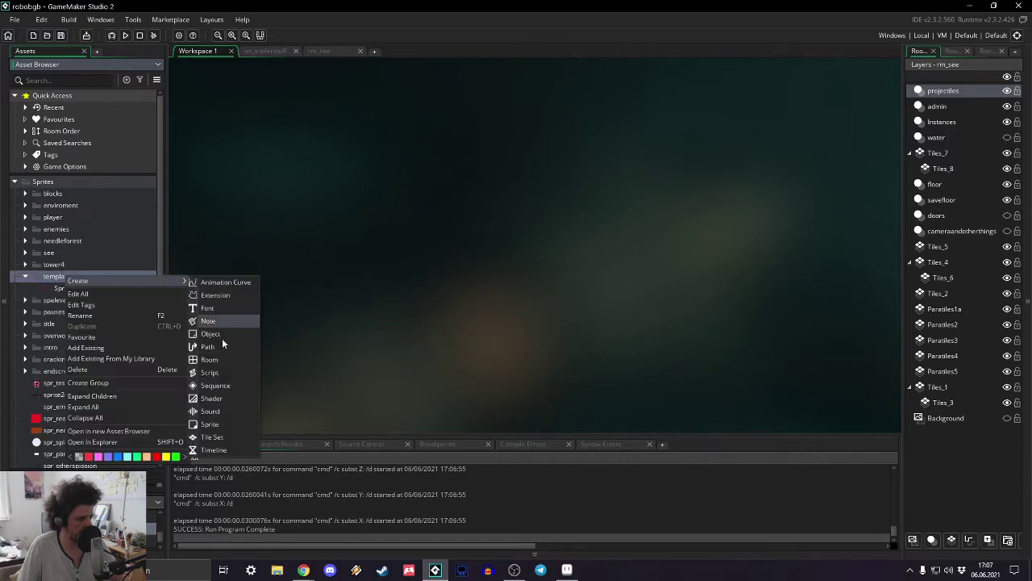
{"action": "left_click", "coordinate": [224, 425]}
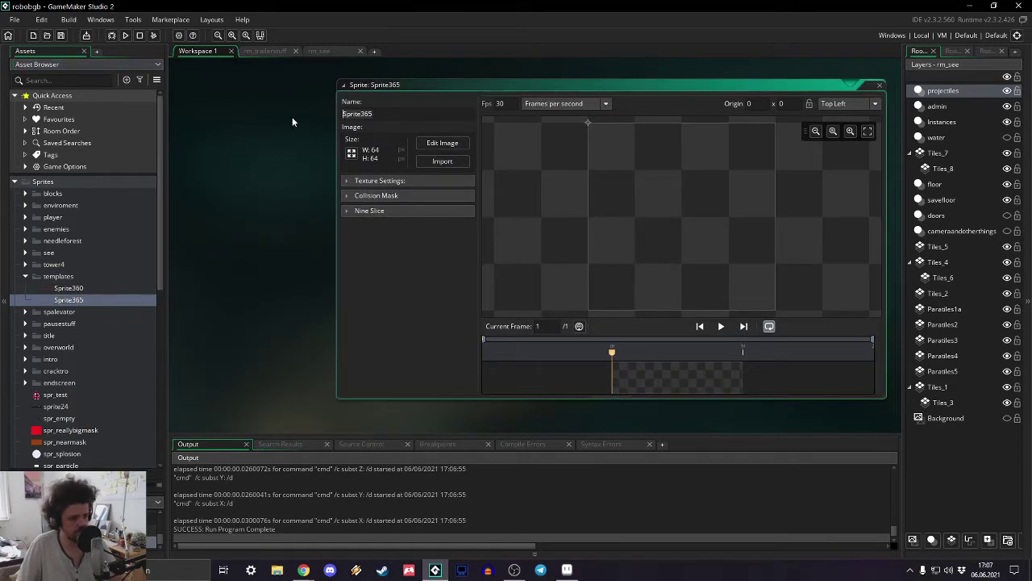
{"action": "type", "text": "spr_fr1"}
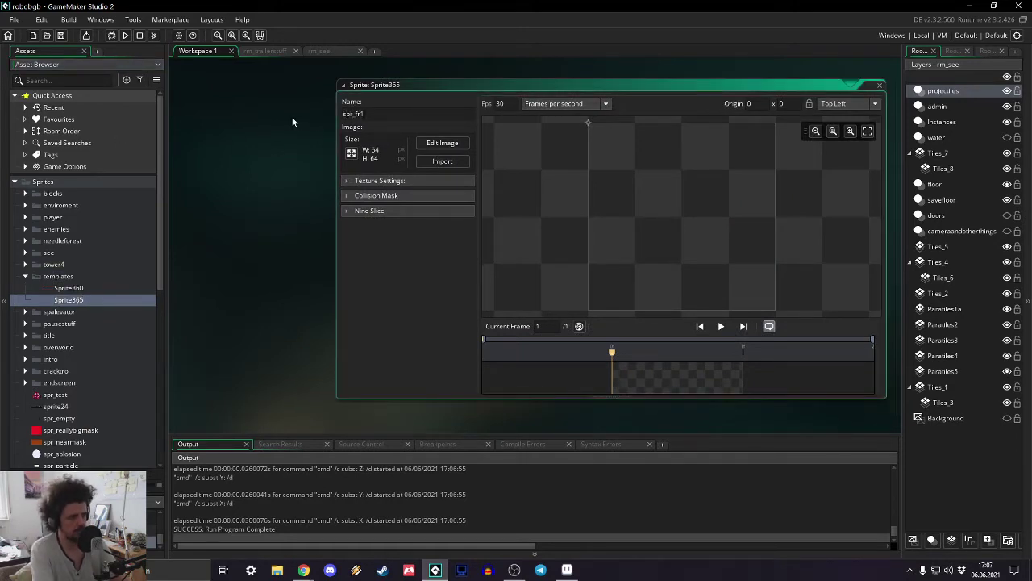
{"action": "type", "text": "templ"}
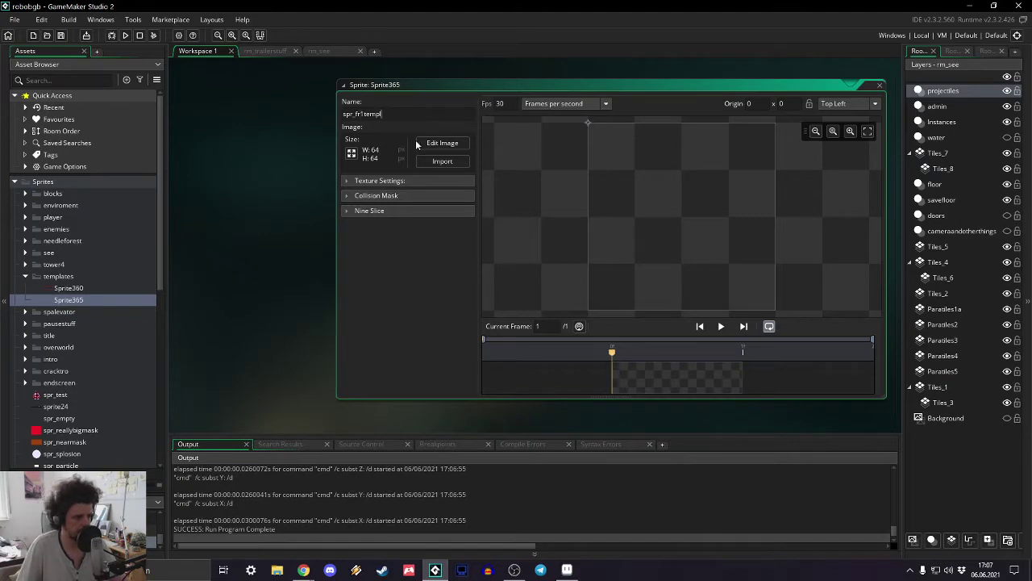
- Import the for1templ image from the sprites/templates/endless folder into spr_fr1templ and close the sprite editor
{"action": "left_click", "coordinate": [442, 160]}
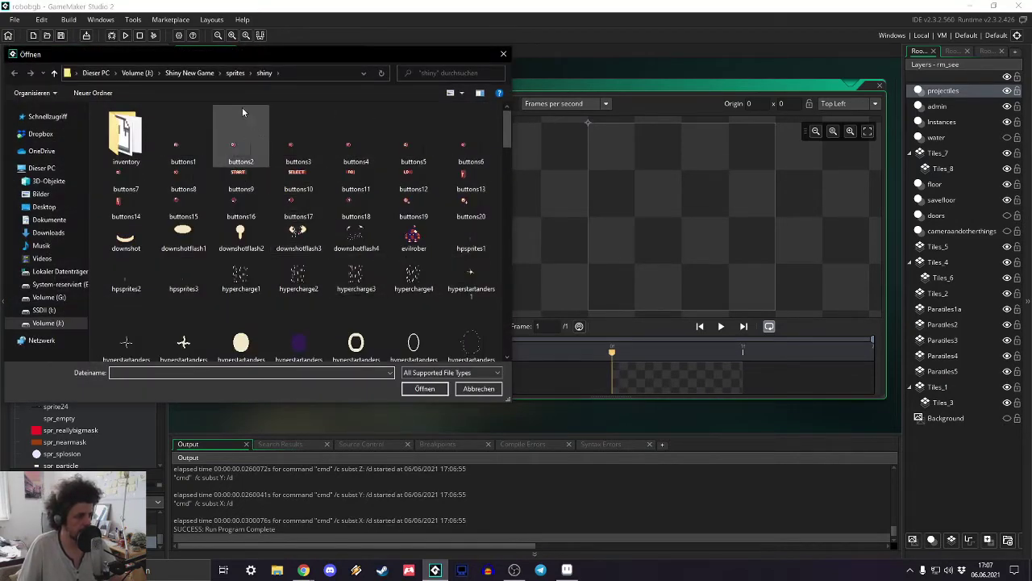
{"action": "left_click", "coordinate": [236, 73]}
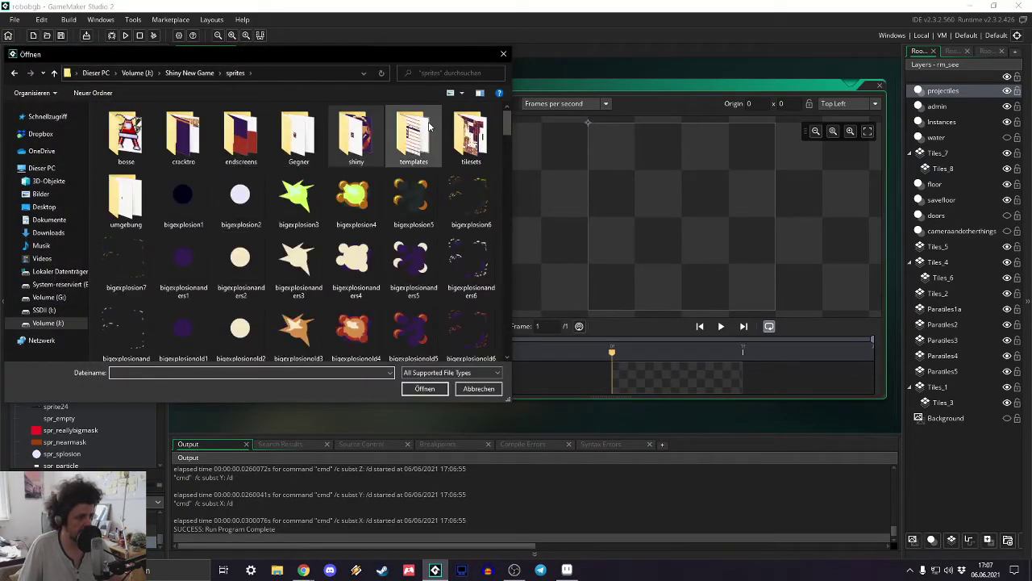
{"action": "double_click", "coordinate": [429, 127]}
{"action": "double_click", "coordinate": [127, 133]}
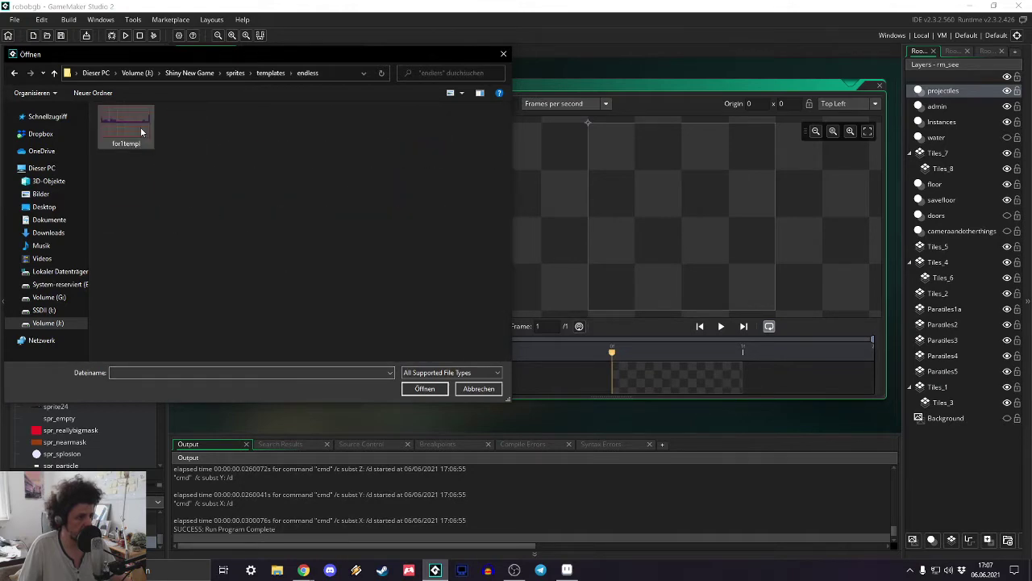
{"action": "double_click", "coordinate": [140, 126]}
{"action": "left_click", "coordinate": [559, 304]}
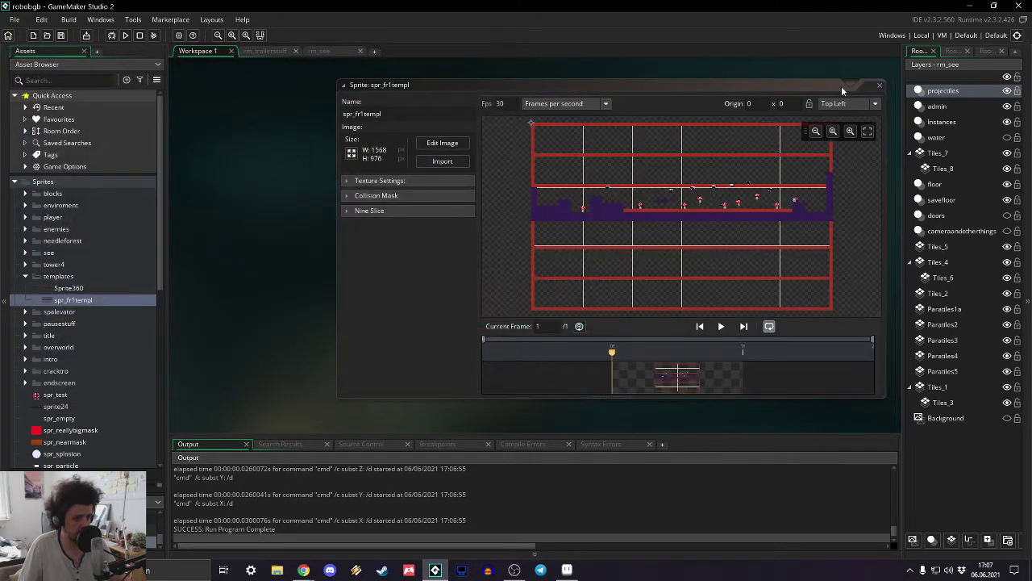
{"action": "left_click", "coordinate": [880, 90]}
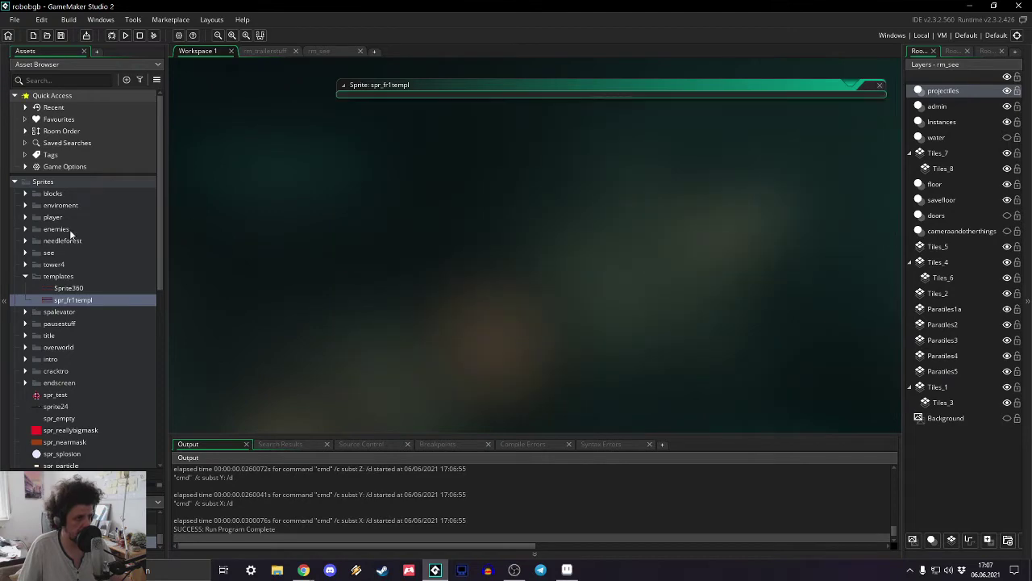
- Duplicate the room rm_template and move the copy directly below rm_loader in the Rooms group
{"action": "scroll", "coordinate": [85, 244], "scroll_direction": "down", "scroll_amount": 10}
{"action": "left_click", "coordinate": [14, 376]}
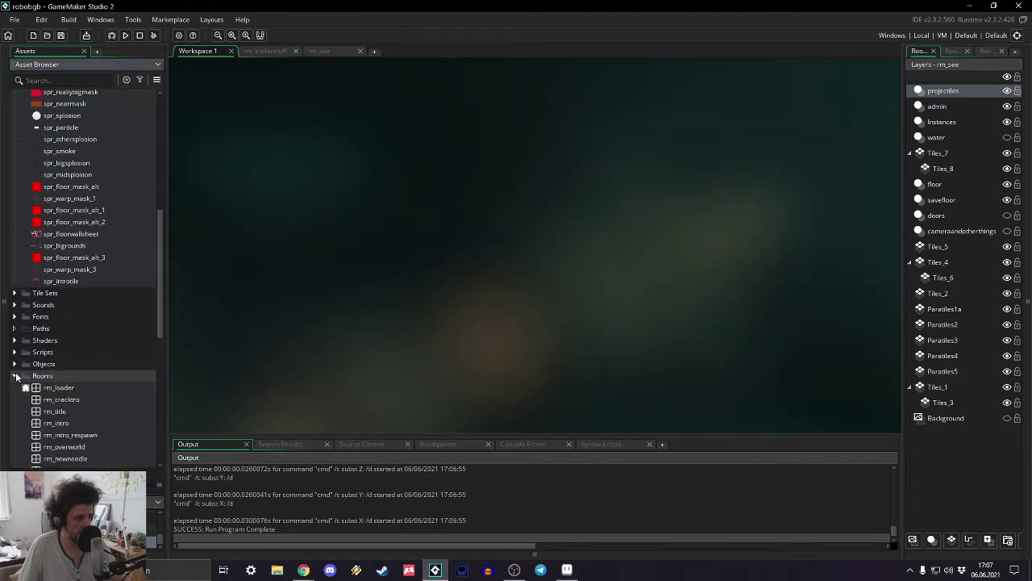
{"action": "scroll", "coordinate": [64, 365], "scroll_direction": "down", "scroll_amount": 10}
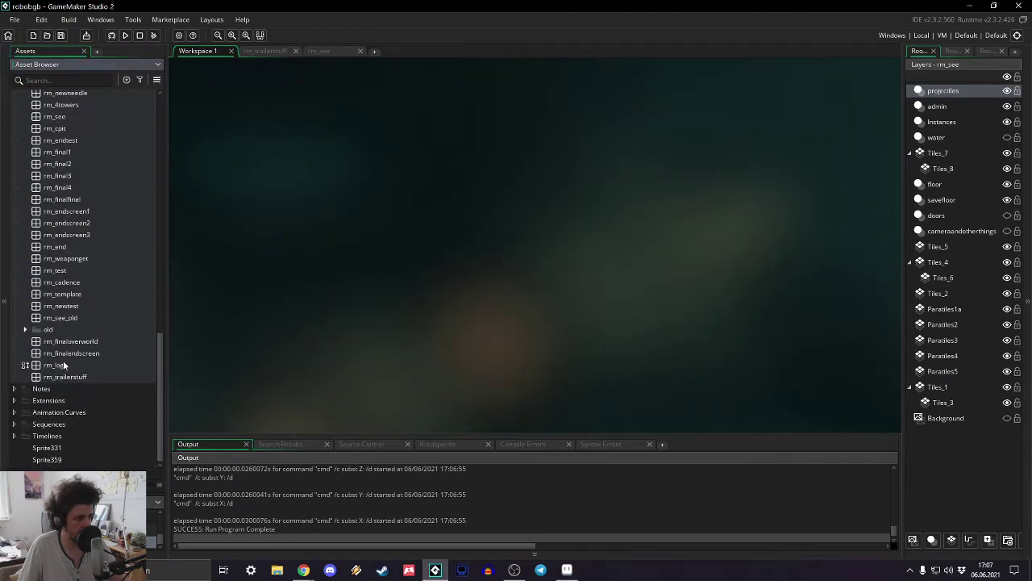
{"action": "left_click", "coordinate": [53, 295]}
{"action": "right_click", "coordinate": [56, 296]}
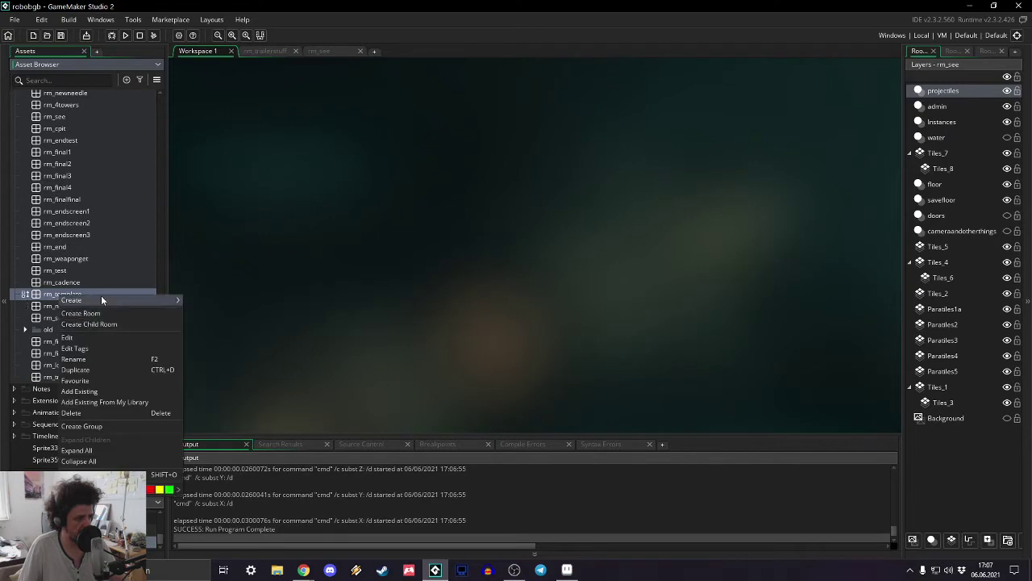
{"action": "left_click", "coordinate": [75, 369]}
{"action": "left_click", "coordinate": [87, 226]}
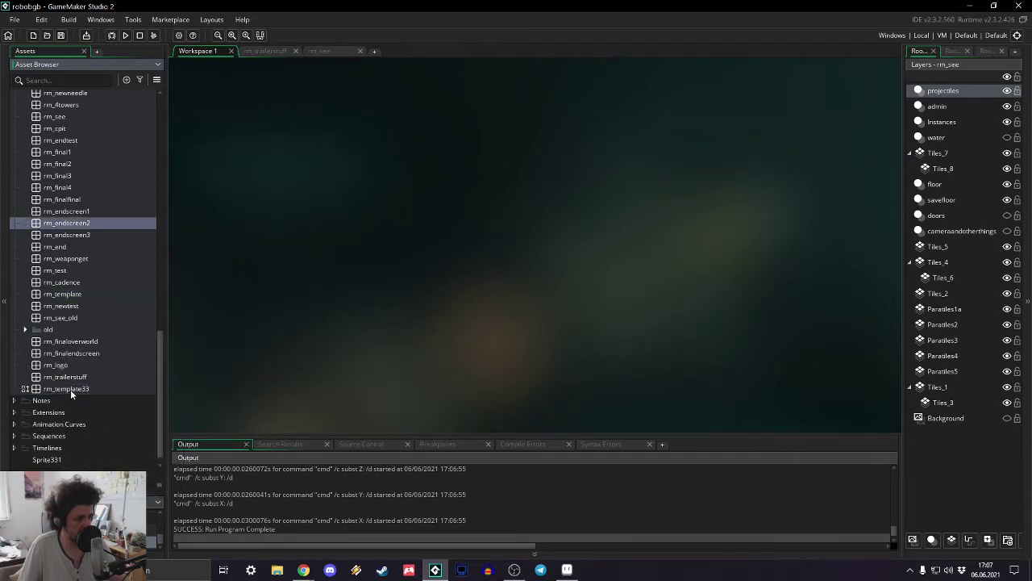
{"action": "left_click_drag", "start_coordinate": [70, 389], "coordinate": [81, 147]}
- Rename the duplicated template room as rm_fr1
{"action": "double_click", "coordinate": [81, 145]}
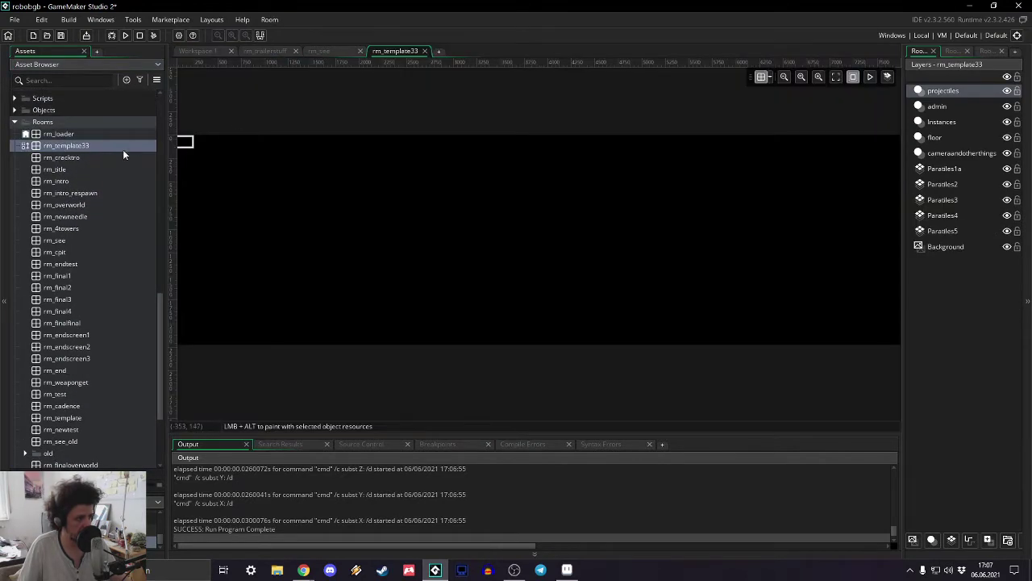
{"action": "left_click", "coordinate": [110, 149]}
{"action": "left_click", "coordinate": [112, 145]}
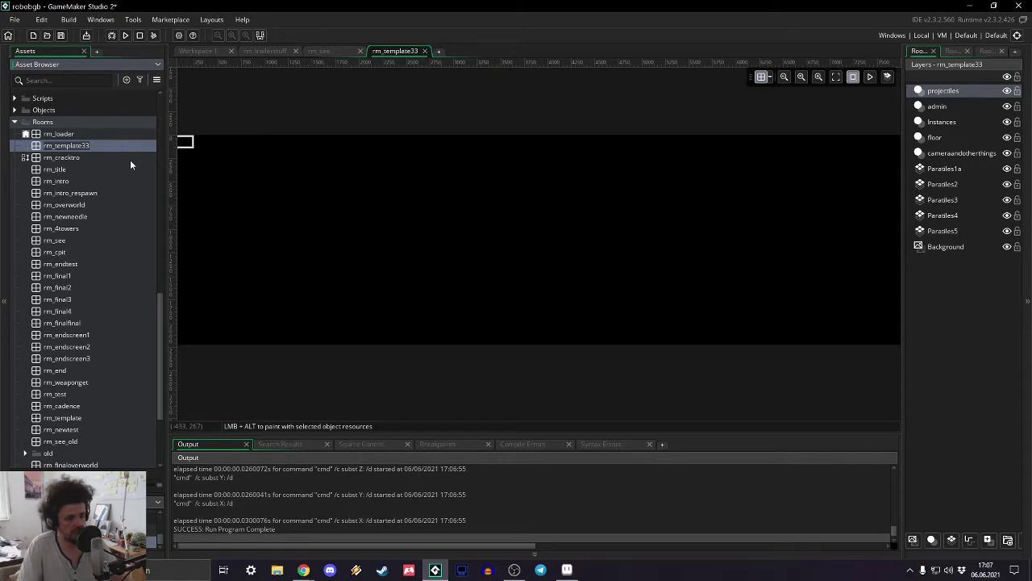
{"action": "key", "text": "BackSpace"}
{"action": "key", "text": "BackSpace"}
{"action": "key", "text": "BackSpace"}
{"action": "key", "text": "BackSpace"}
{"action": "key", "text": "BackSpace"}
{"action": "key", "text": "BackSpace"}
{"action": "key", "text": "BackSpace"}
{"action": "key", "text": "BackSpace"}
{"action": "key", "text": "BackSpace"}
{"action": "key", "text": "BackSpace"}
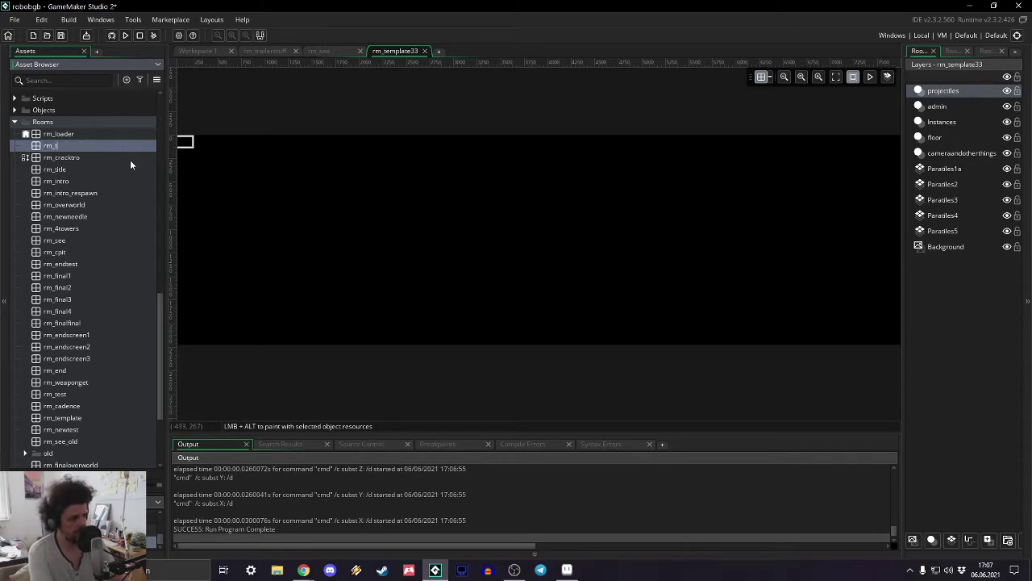
{"action": "type", "text": "f"}
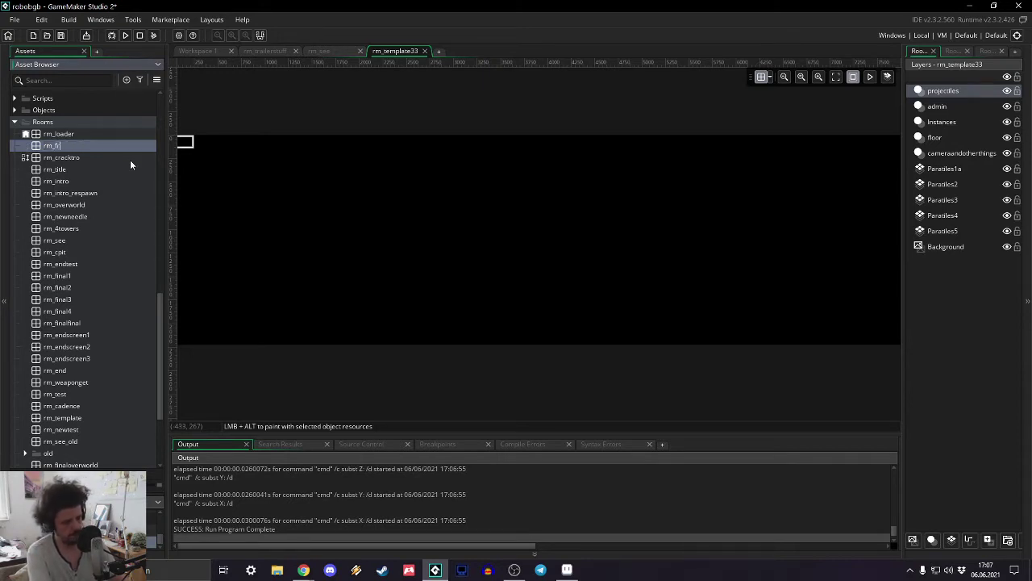
{"action": "type", "text": "r1"}
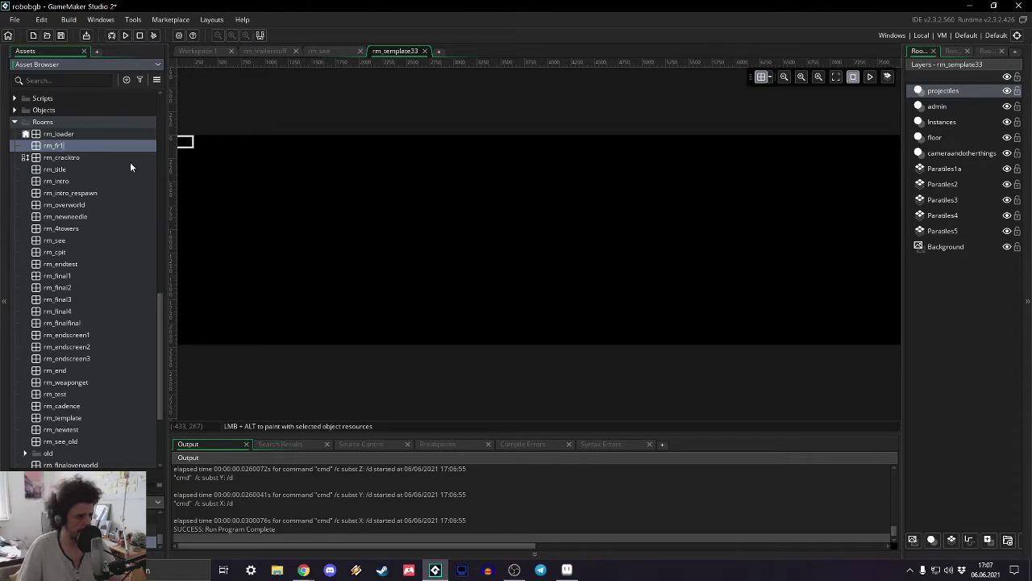
{"action": "left_click", "coordinate": [113, 191]}
- Open the room rm_fr1 and delete the obj_control instance from its admin layer
{"action": "double_click", "coordinate": [72, 146]}
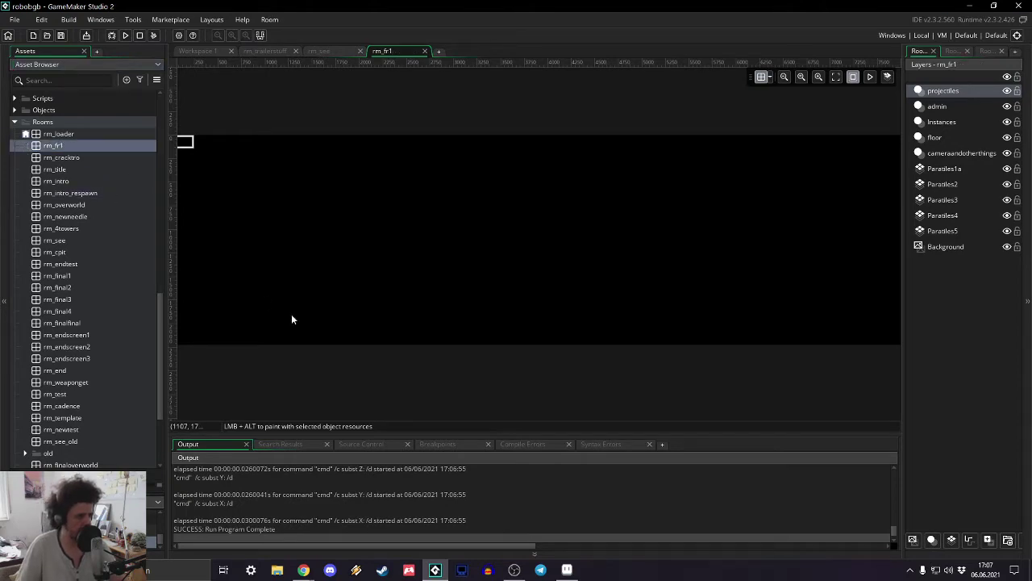
{"action": "scroll", "coordinate": [448, 181], "scroll_direction": "up", "scroll_amount": 5}
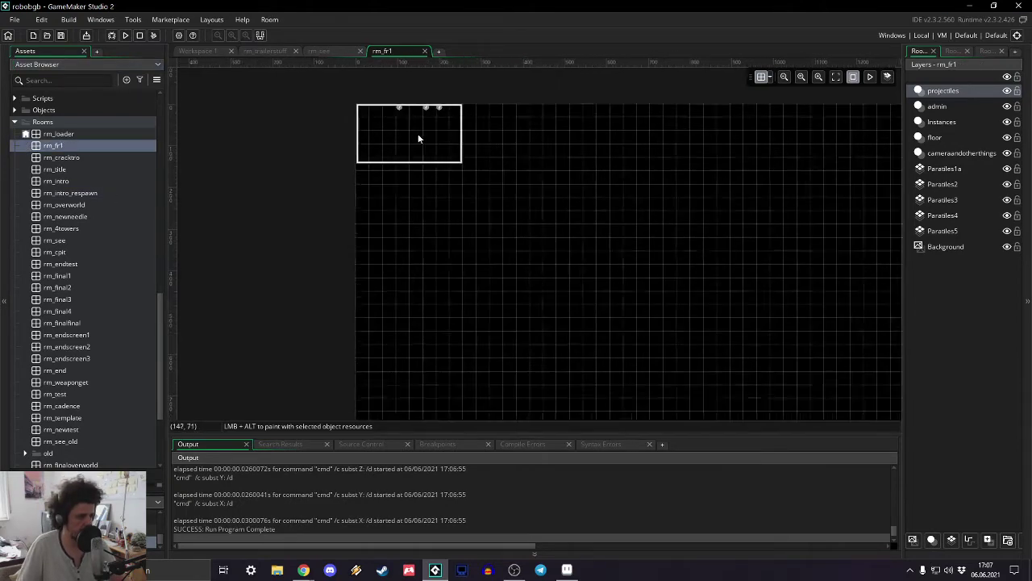
{"action": "middle_click_drag", "start_coordinate": [455, 205], "coordinate": [509, 296]}
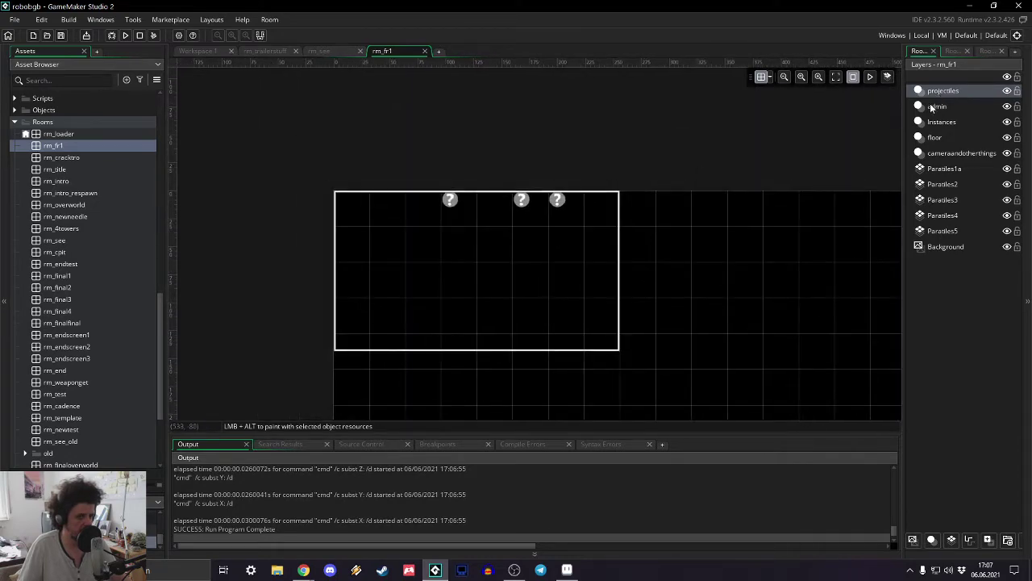
{"action": "double_click", "coordinate": [936, 106]}
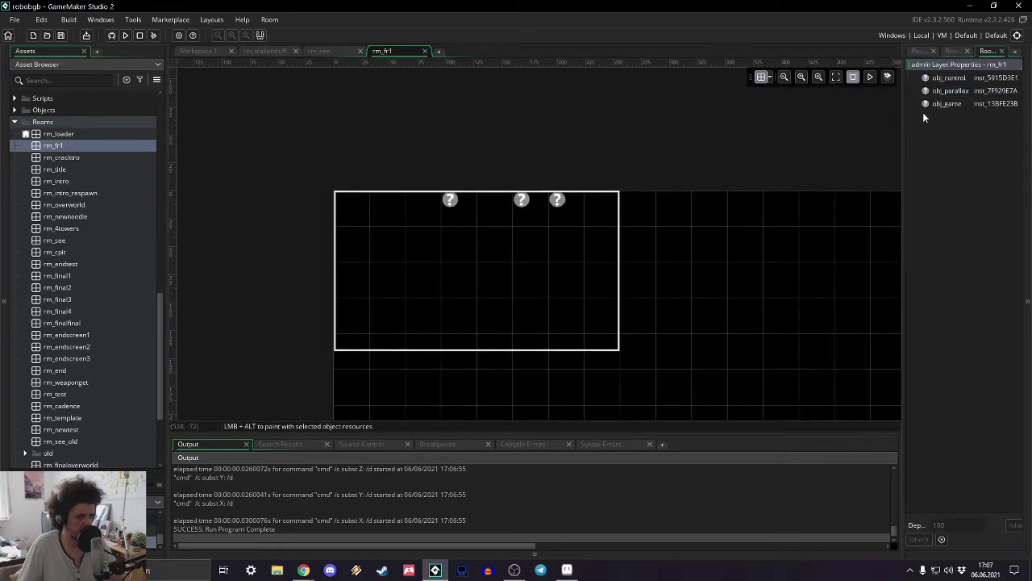
{"action": "double_click", "coordinate": [954, 83]}
{"action": "key", "text": "Delete"}
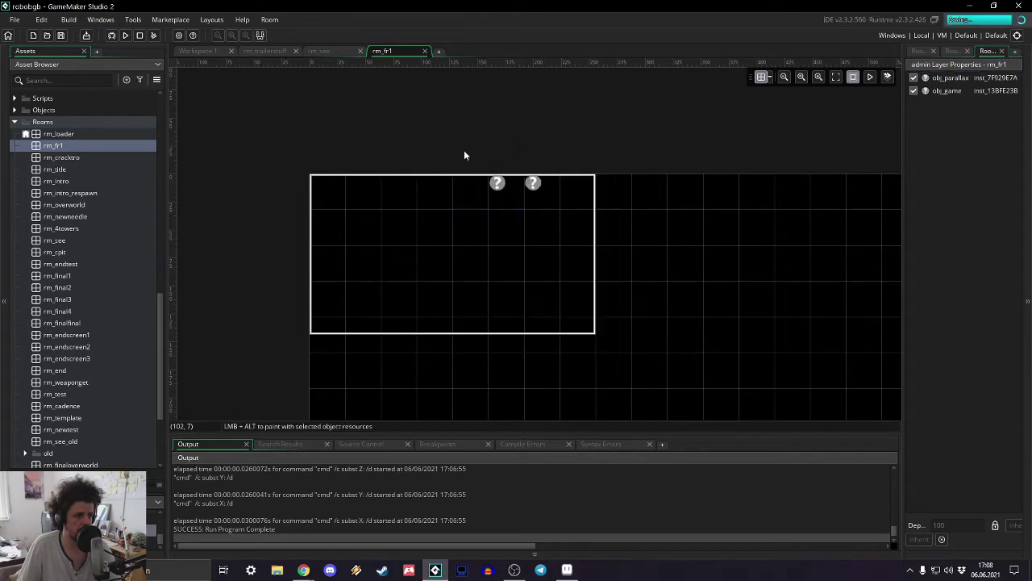
- Delete the obj_game instance from the admin layer of rm_fr1
{"action": "double_click", "coordinate": [533, 184]}
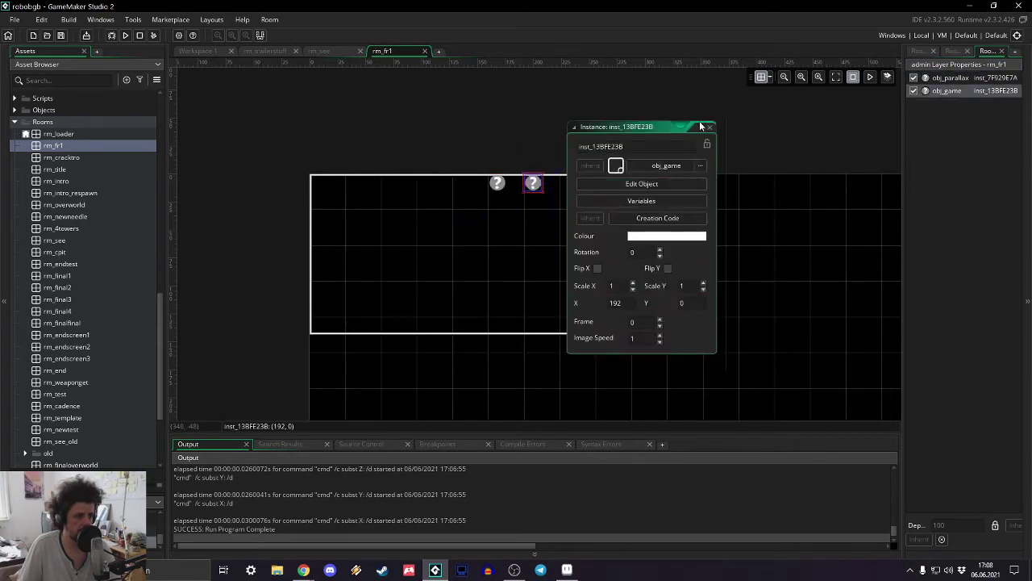
{"action": "left_click", "coordinate": [539, 184]}
{"action": "key", "text": "Delete"}
- Place obj_parallax_forest from the admin objects on the admin layer and delete the old obj_parallax instance
{"action": "scroll", "coordinate": [63, 229], "scroll_direction": "up", "scroll_amount": 4}
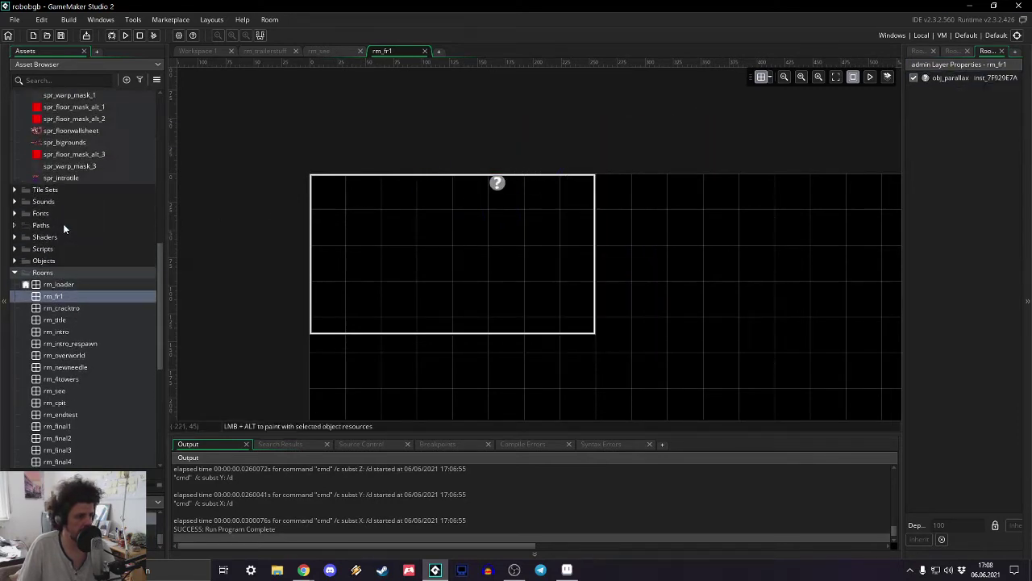
{"action": "scroll", "coordinate": [64, 229], "scroll_direction": "up", "scroll_amount": 10}
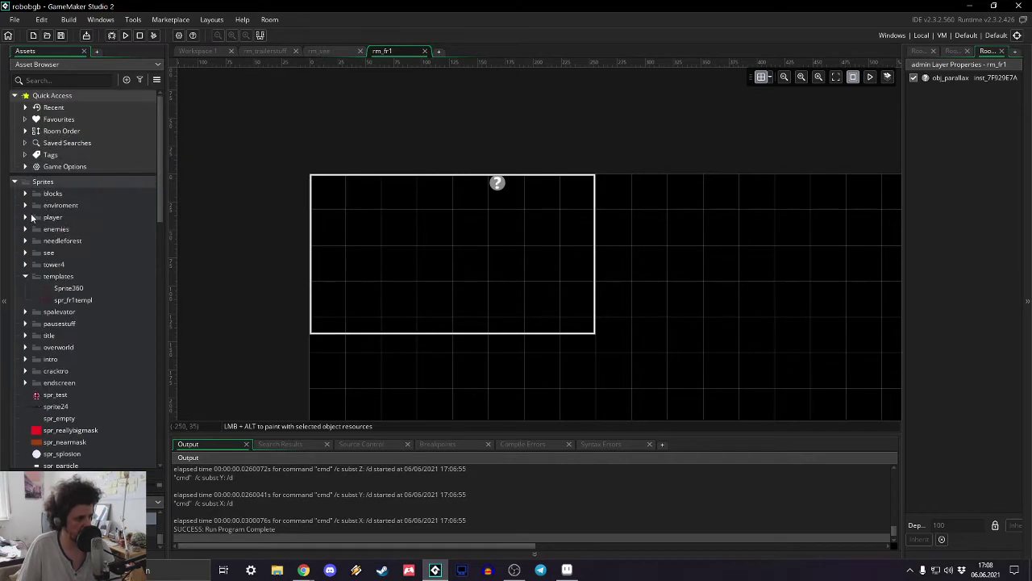
{"action": "left_click", "coordinate": [26, 206]}
{"action": "left_click", "coordinate": [26, 205]}
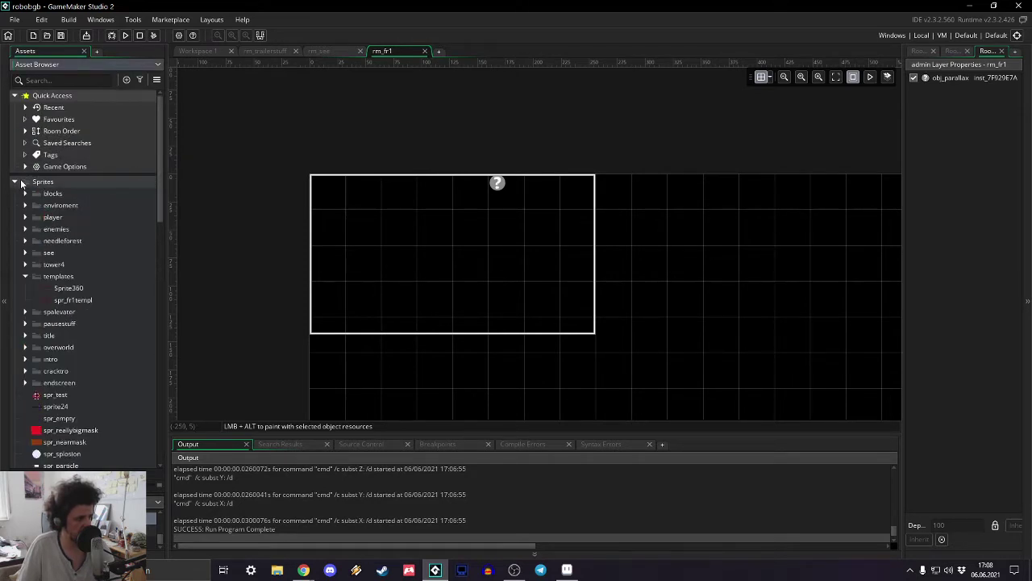
{"action": "left_click", "coordinate": [15, 181]}
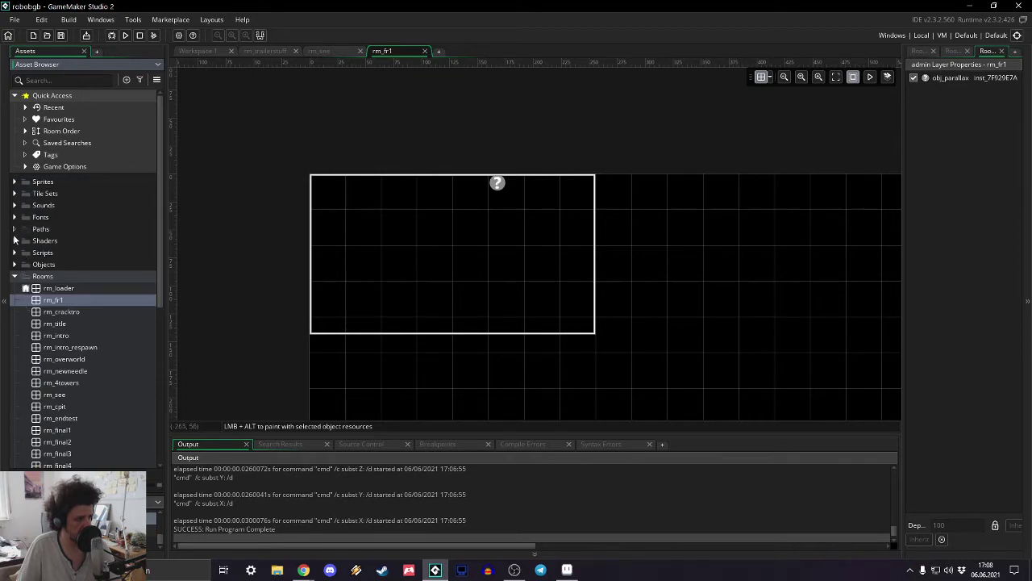
{"action": "left_click", "coordinate": [14, 265]}
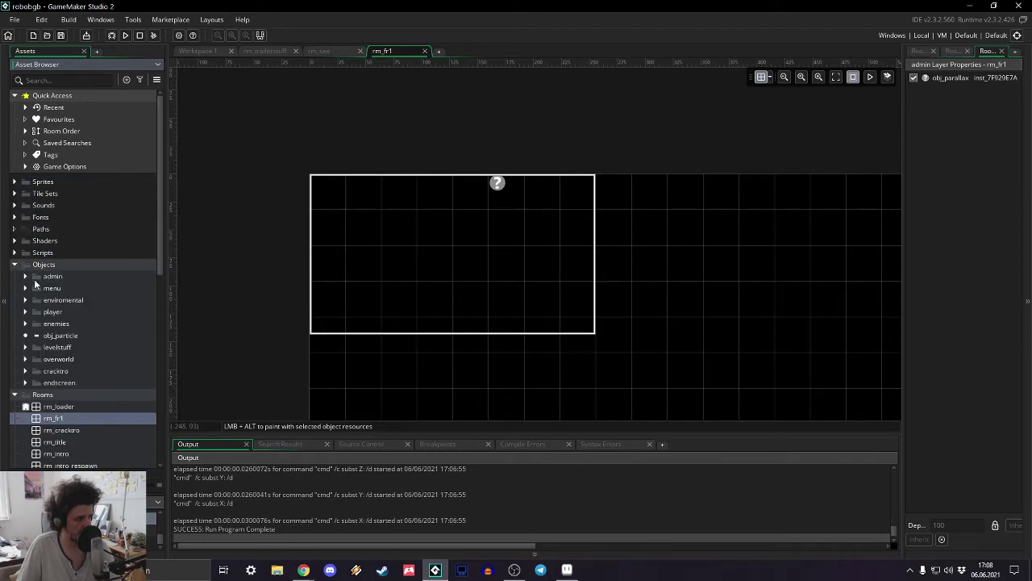
{"action": "left_click", "coordinate": [25, 275]}
{"action": "scroll", "coordinate": [61, 312], "scroll_direction": "down", "scroll_amount": 3}
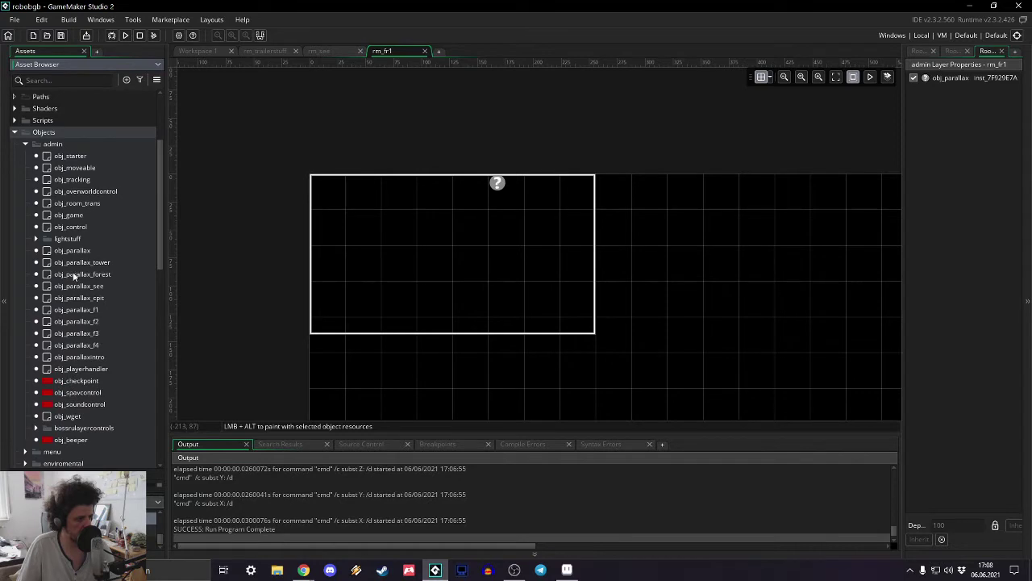
{"action": "left_click_drag", "start_coordinate": [73, 276], "coordinate": [391, 188]}
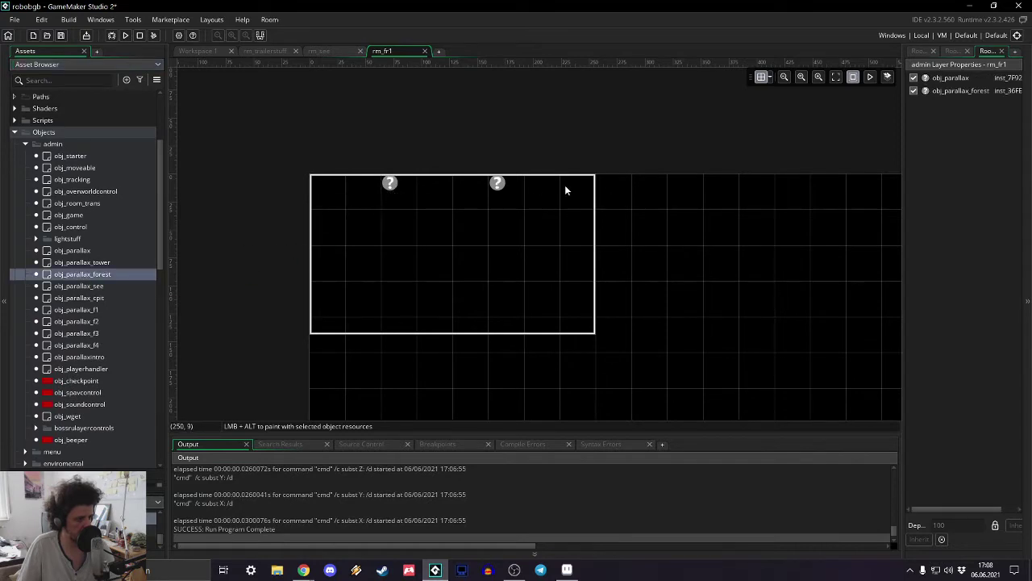
{"action": "left_click", "coordinate": [497, 184]}
{"action": "key", "text": "Delete"}
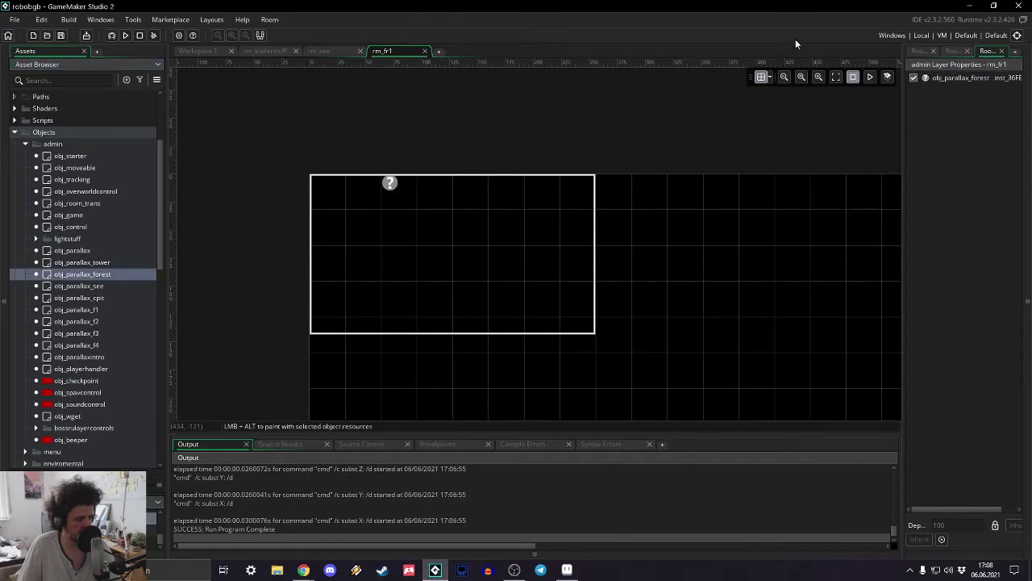
- Assign the template sprite spr_fr1templ to the Background layer of rm_fr1
{"action": "left_click", "coordinate": [918, 51]}
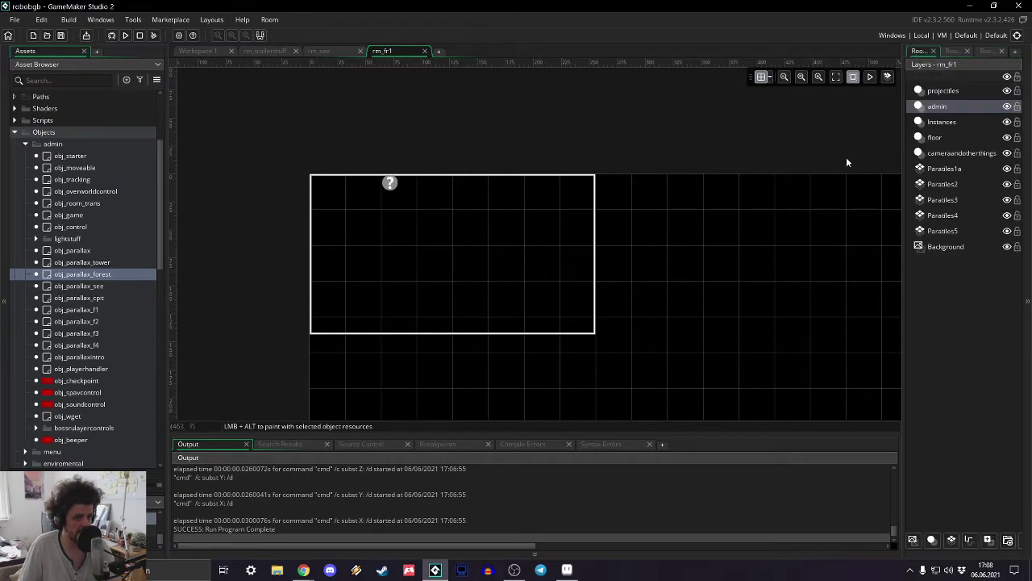
{"action": "double_click", "coordinate": [938, 247]}
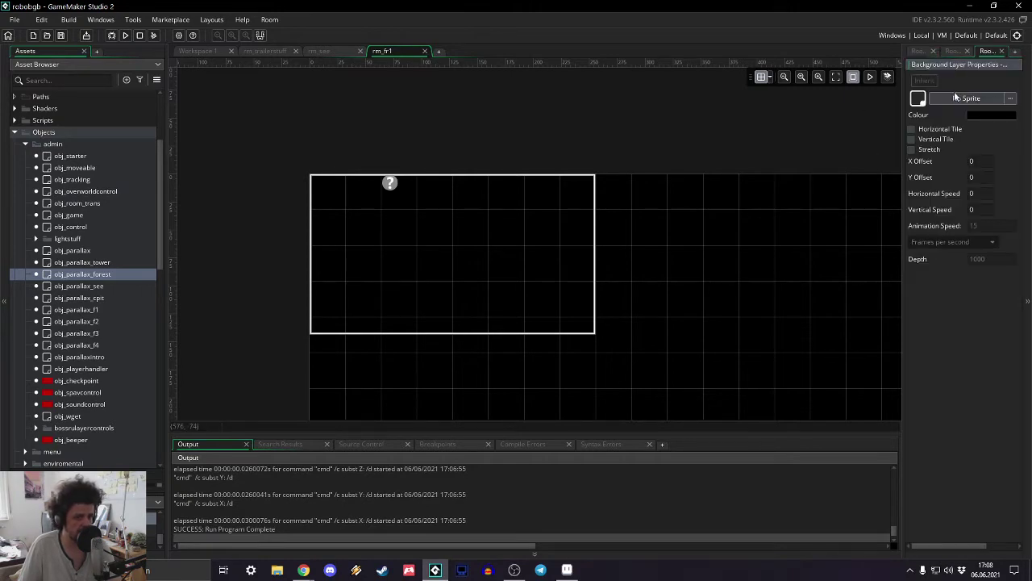
{"action": "left_click", "coordinate": [956, 97]}
{"action": "double_click", "coordinate": [819, 121]}
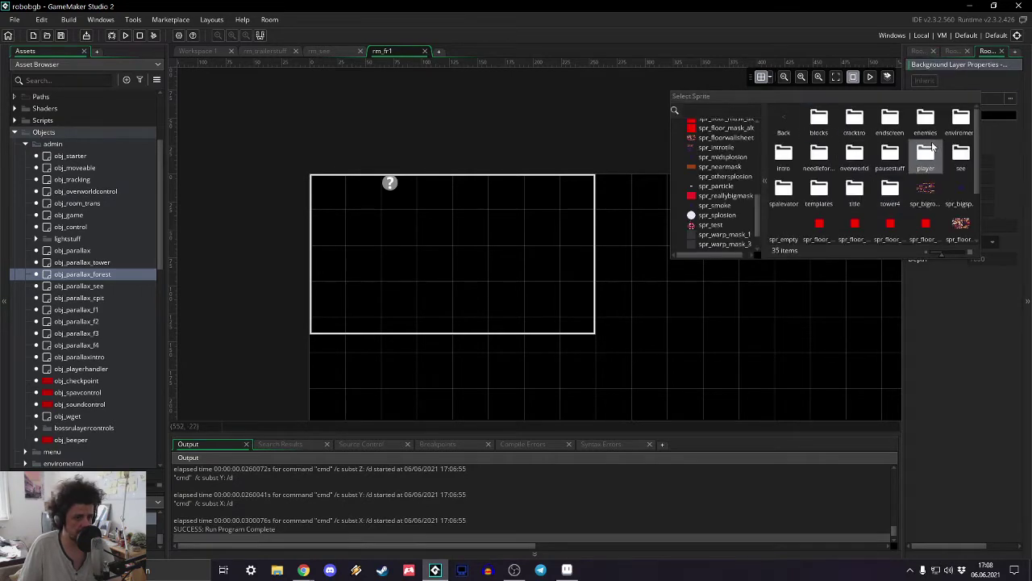
{"action": "double_click", "coordinate": [823, 200]}
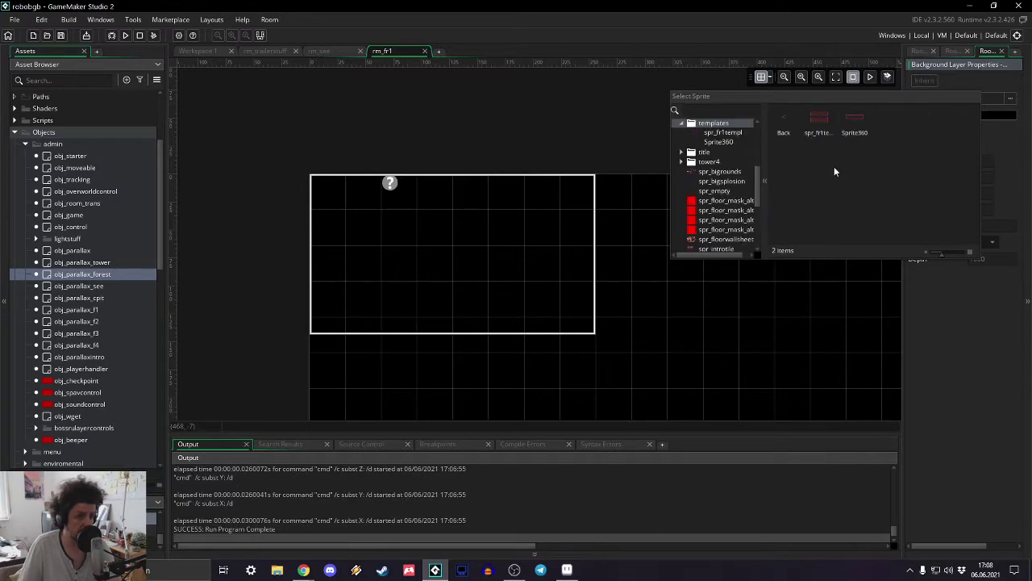
{"action": "double_click", "coordinate": [848, 122]}
{"action": "scroll", "coordinate": [824, 117], "scroll_direction": "down", "scroll_amount": 2}
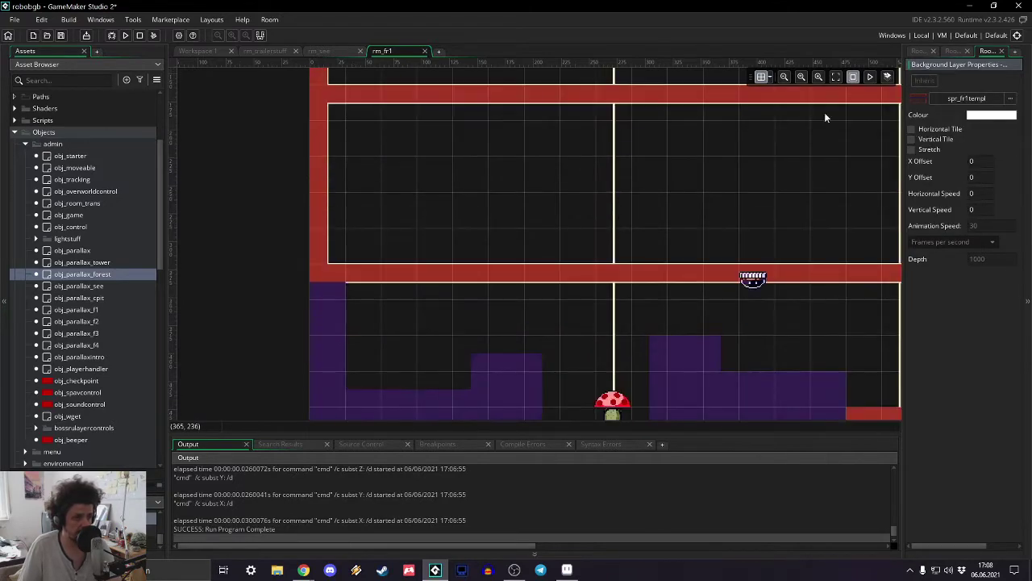
- Examine the whole level template in the room and make the floor layer active
{"action": "left_click", "coordinate": [915, 50]}
{"action": "middle_click_drag", "start_coordinate": [734, 197], "coordinate": [663, 144]}
{"action": "scroll", "coordinate": [660, 147], "scroll_direction": "down", "scroll_amount": 3}
{"action": "scroll", "coordinate": [658, 151], "scroll_direction": "up", "scroll_amount": 2}
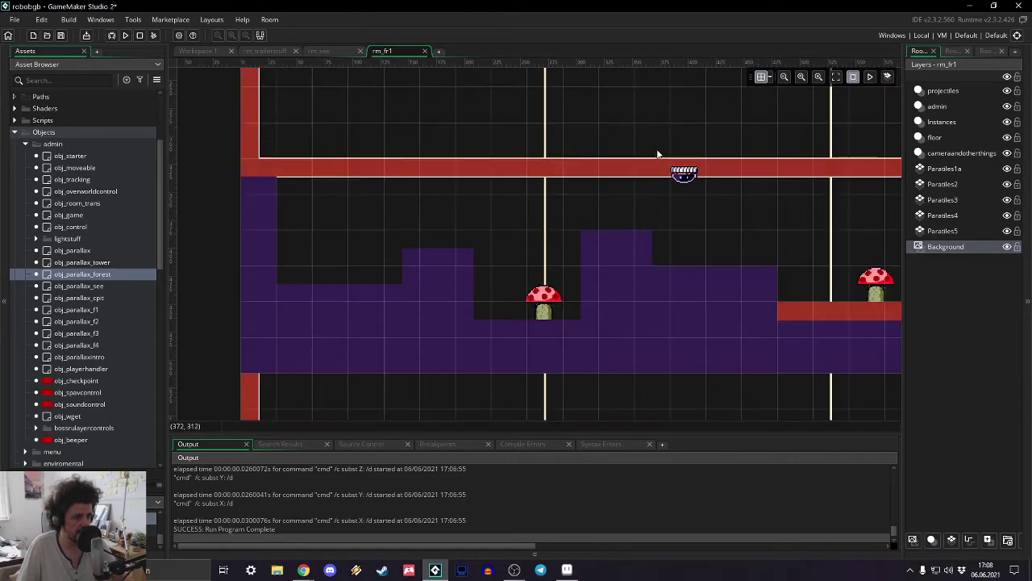
{"action": "left_click", "coordinate": [940, 137]}
{"action": "scroll", "coordinate": [739, 190], "scroll_direction": "down", "scroll_amount": 6, "text": "ctrl"}
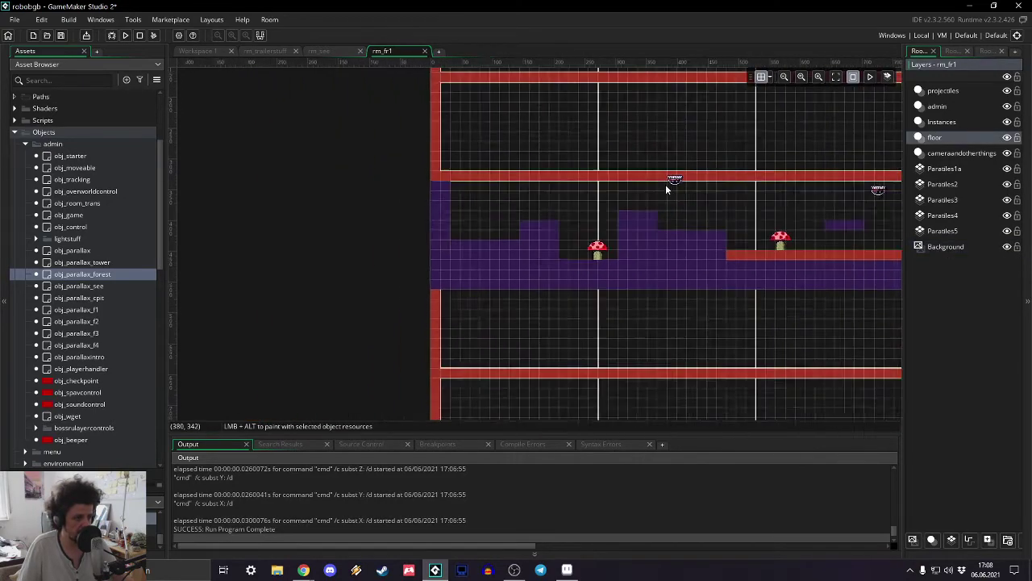
{"action": "scroll", "coordinate": [801, 200], "scroll_direction": "up", "scroll_amount": 1}
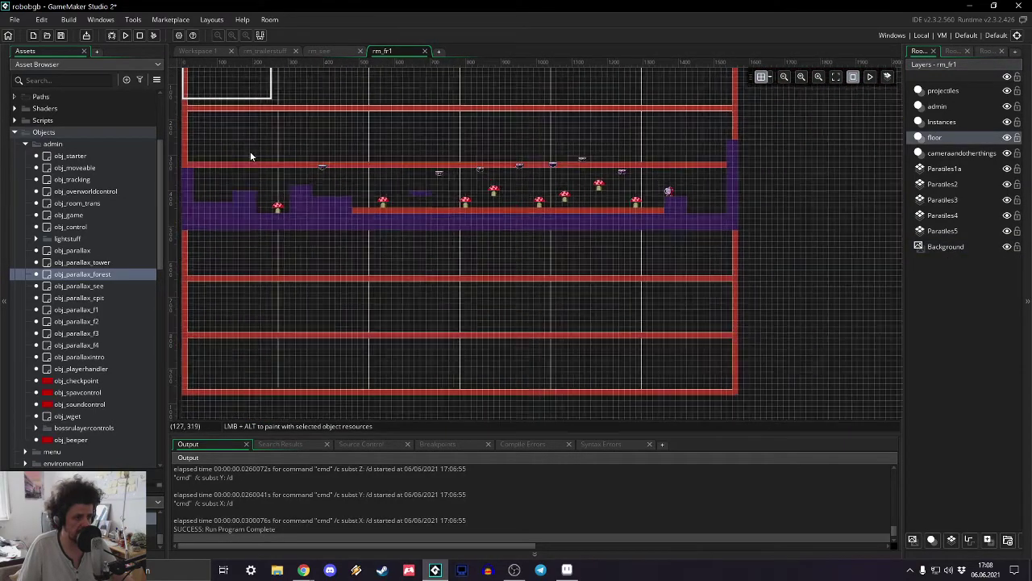
{"action": "scroll", "coordinate": [449, 251], "scroll_direction": "up", "scroll_amount": 4, "text": "ctrl"}
{"action": "scroll", "coordinate": [442, 270], "scroll_direction": "up", "scroll_amount": 1, "text": "ctrl"}
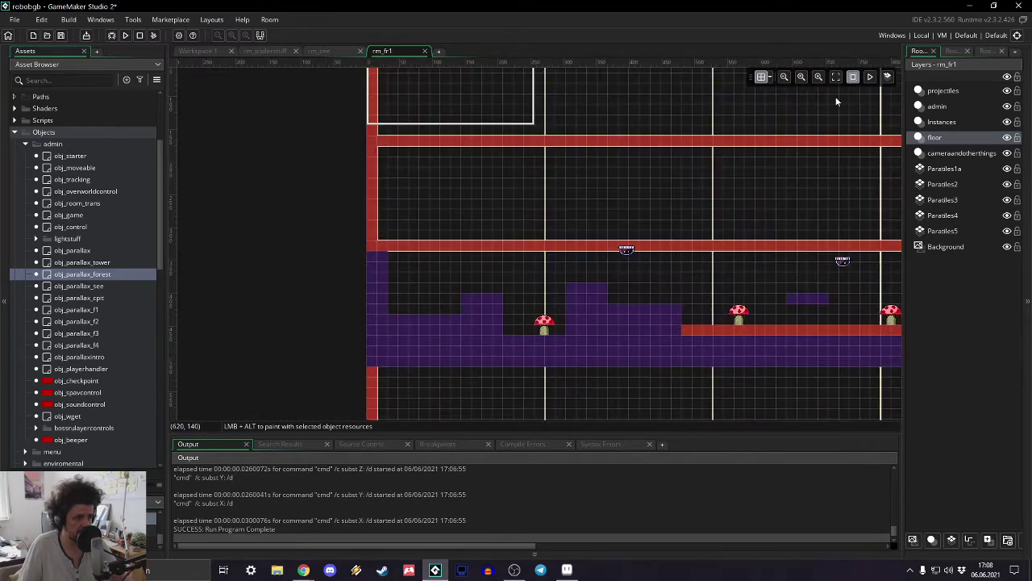
- Set the Viewport 0 camera position to X 16, Y 336 so it frames the first screen of the purple layout
{"action": "left_click", "coordinate": [953, 51]}
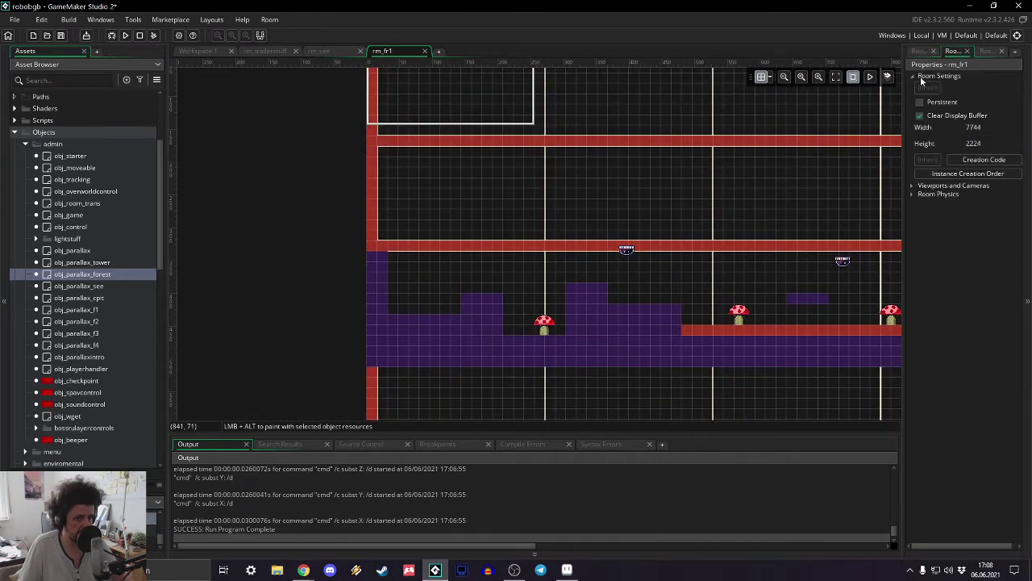
{"action": "left_click", "coordinate": [913, 185]}
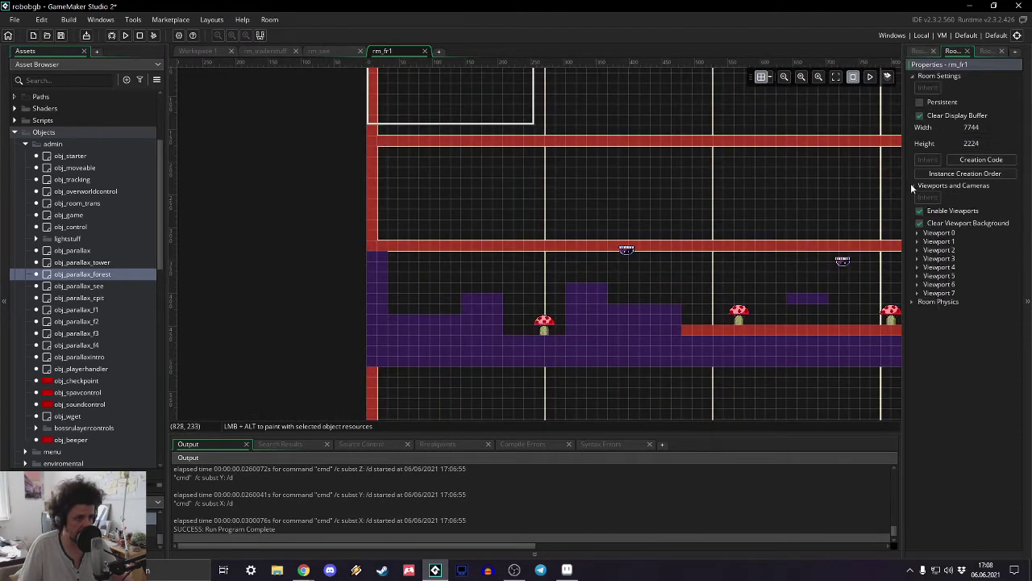
{"action": "left_click", "coordinate": [918, 233]}
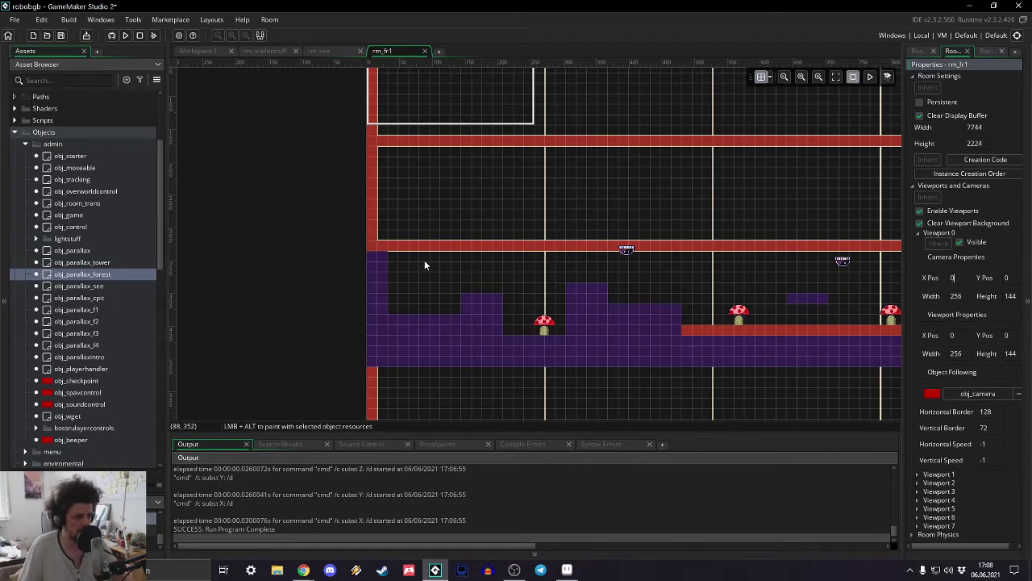
{"action": "scroll", "coordinate": [403, 254], "scroll_direction": "up", "scroll_amount": 4}
{"action": "scroll", "coordinate": [387, 242], "scroll_direction": "up", "scroll_amount": 4, "text": "ctrl"}
{"action": "scroll", "coordinate": [387, 239], "scroll_direction": "down", "scroll_amount": 4}
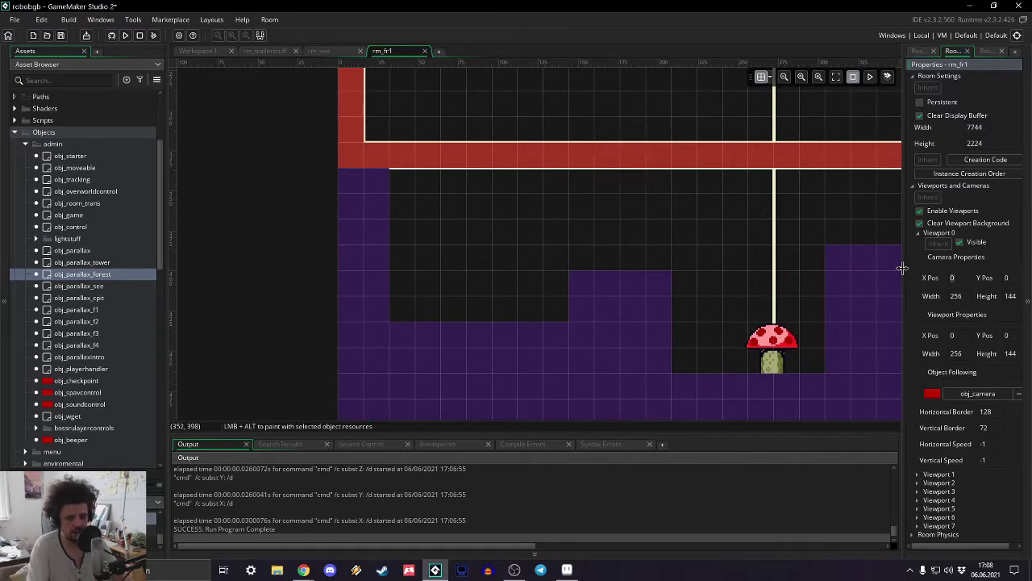
{"action": "key", "text": "Tab"}
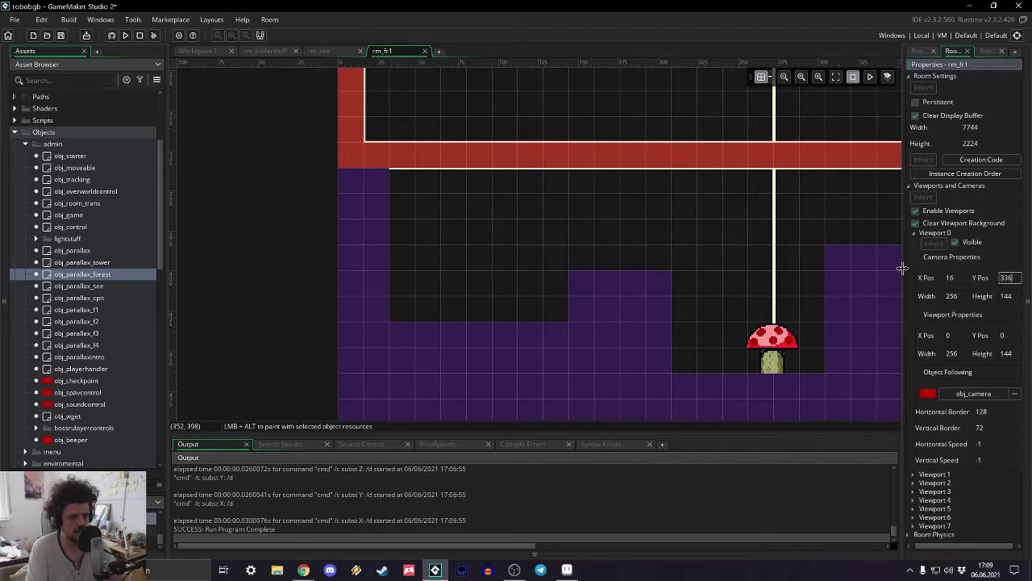
{"action": "type", "text": "336"}
{"action": "key", "text": "Return"}
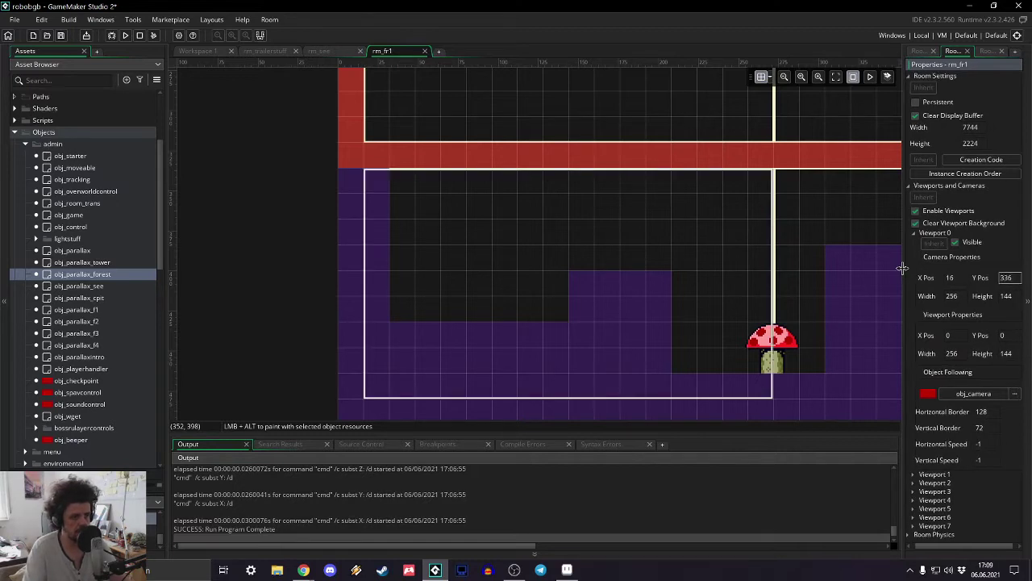
- Set the position in Viewport 0's viewport properties to X 16, Y 336
{"action": "left_click", "coordinate": [956, 337]}
{"action": "type", "text": "16"}
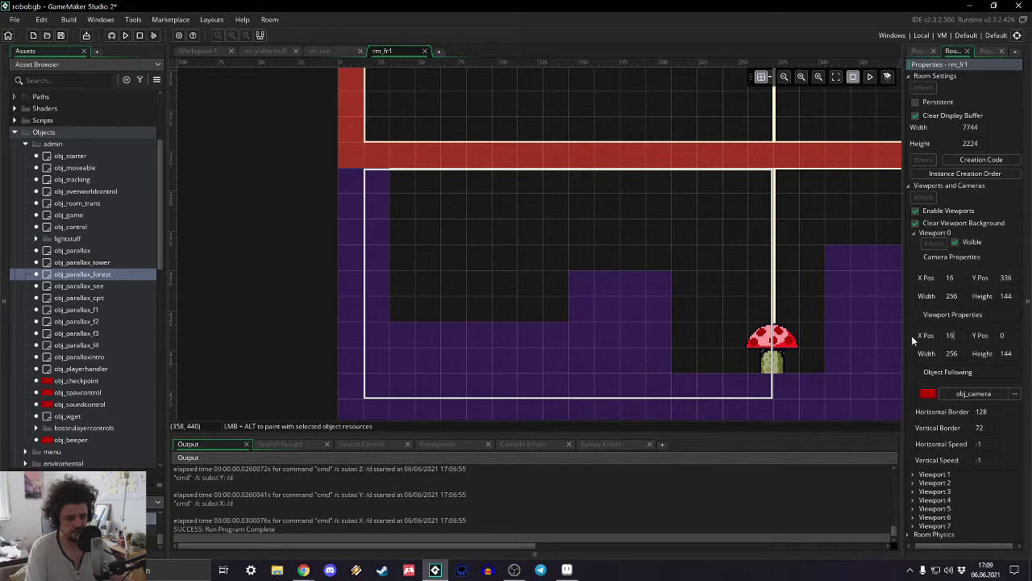
{"action": "key", "text": "Tab"}
{"action": "type", "text": "336"}
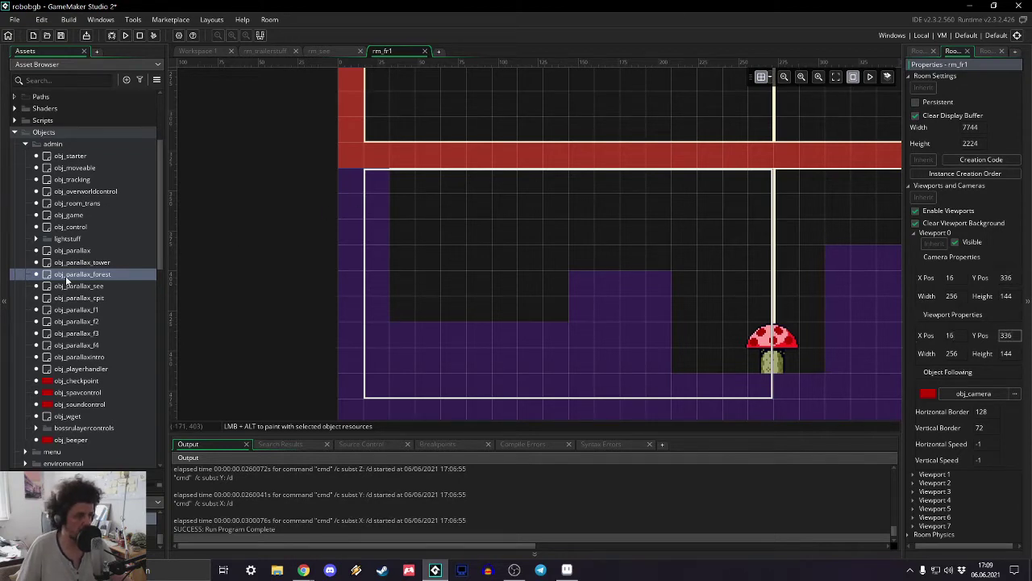
- Move rm_fr1 directly below rm_loader in the Room Manager's room order and close the manager
{"action": "scroll", "coordinate": [66, 276], "scroll_direction": "down", "scroll_amount": 6}
{"action": "left_click", "coordinate": [687, 216]}
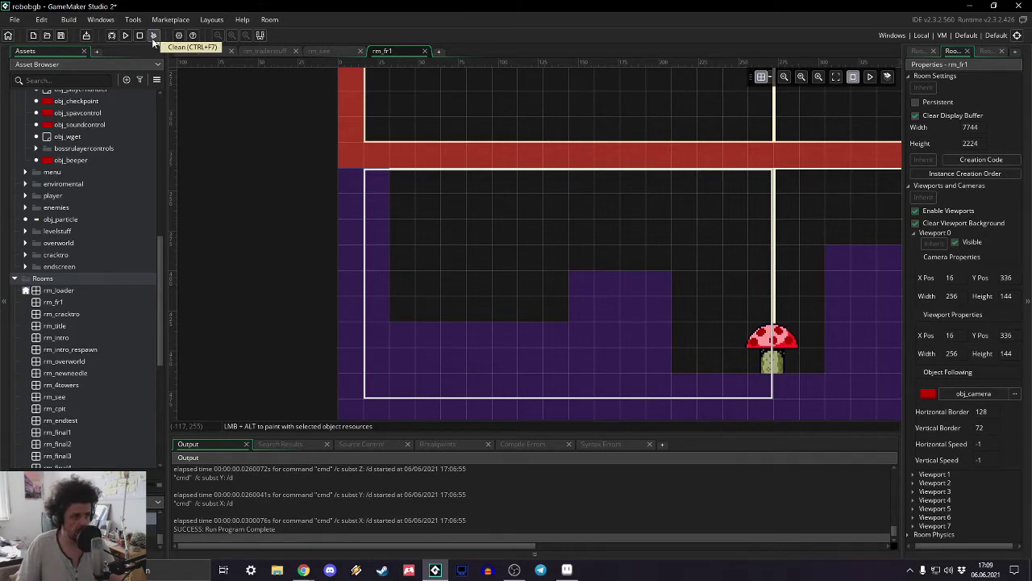
{"action": "left_click", "coordinate": [156, 80]}
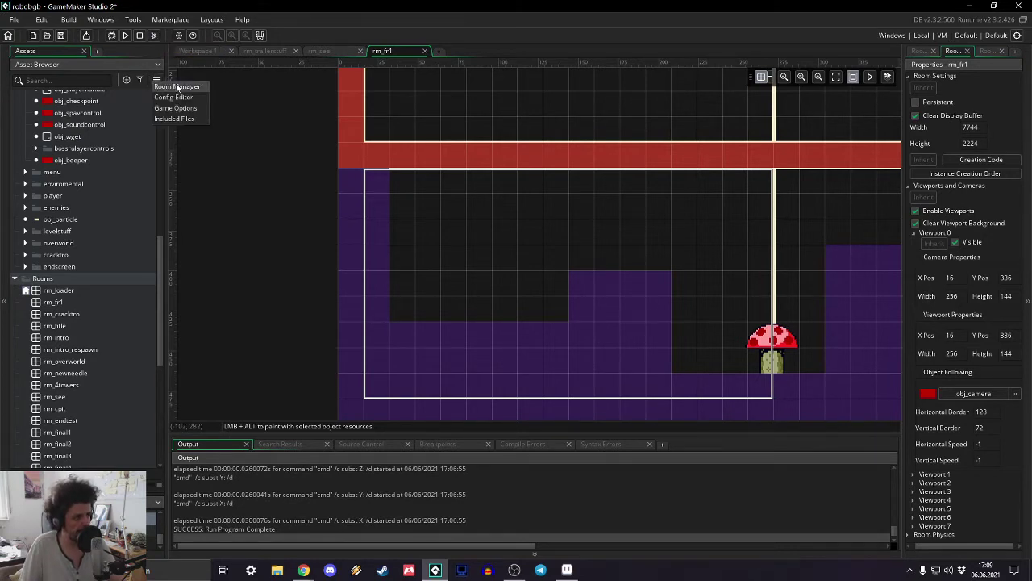
{"action": "left_click", "coordinate": [176, 87]}
{"action": "scroll", "coordinate": [231, 174], "scroll_direction": "down", "scroll_amount": 5}
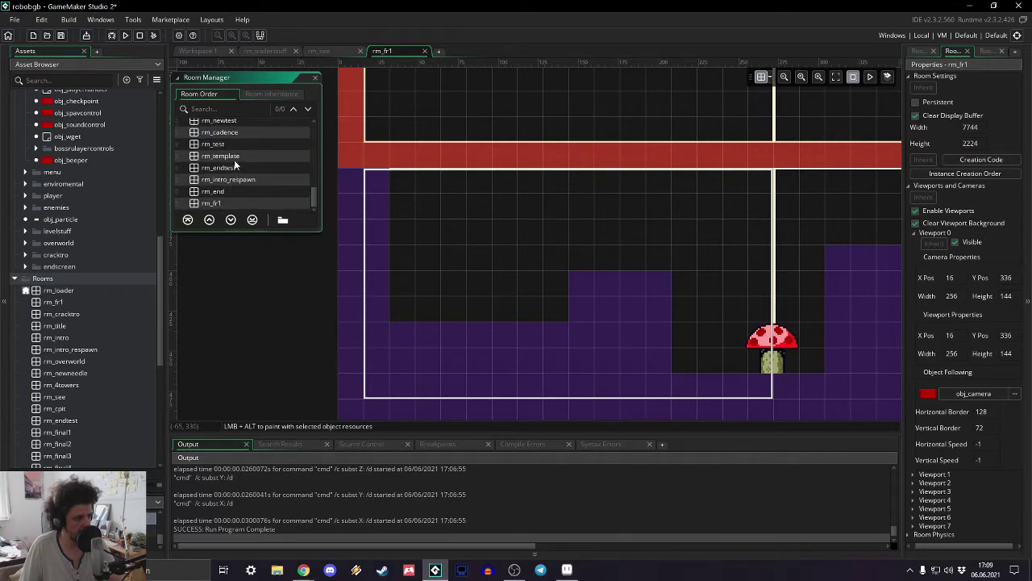
{"action": "scroll", "coordinate": [236, 163], "scroll_direction": "up", "scroll_amount": 3}
{"action": "scroll", "coordinate": [235, 161], "scroll_direction": "up", "scroll_amount": 2}
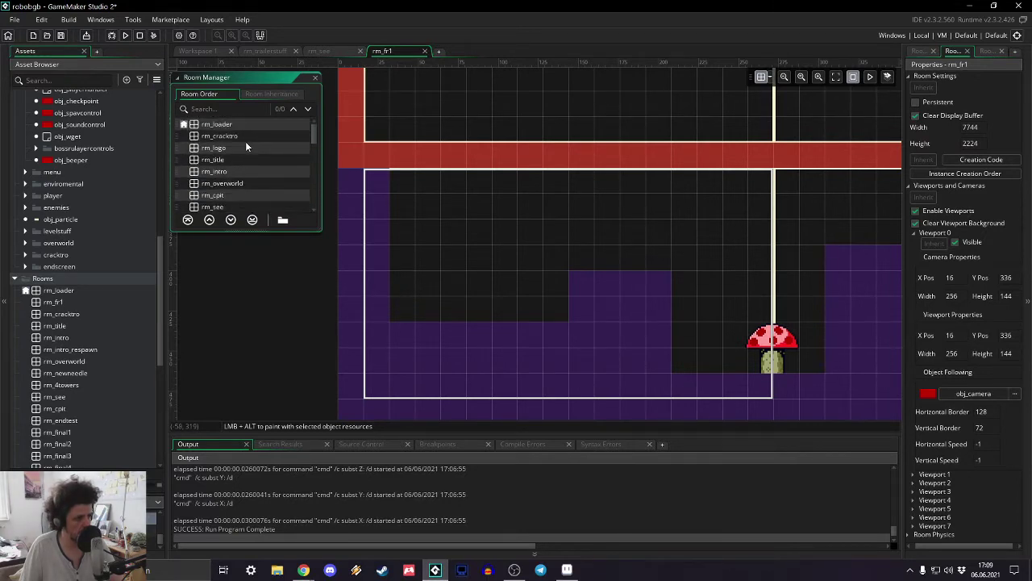
{"action": "scroll", "coordinate": [246, 142], "scroll_direction": "down", "scroll_amount": 5}
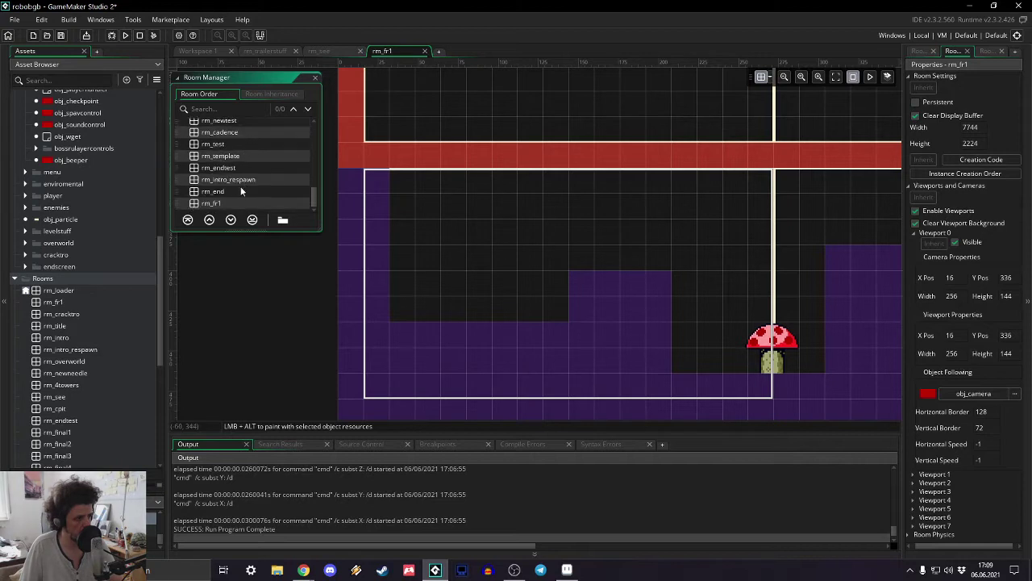
{"action": "left_click_drag", "start_coordinate": [220, 205], "coordinate": [236, 137]}
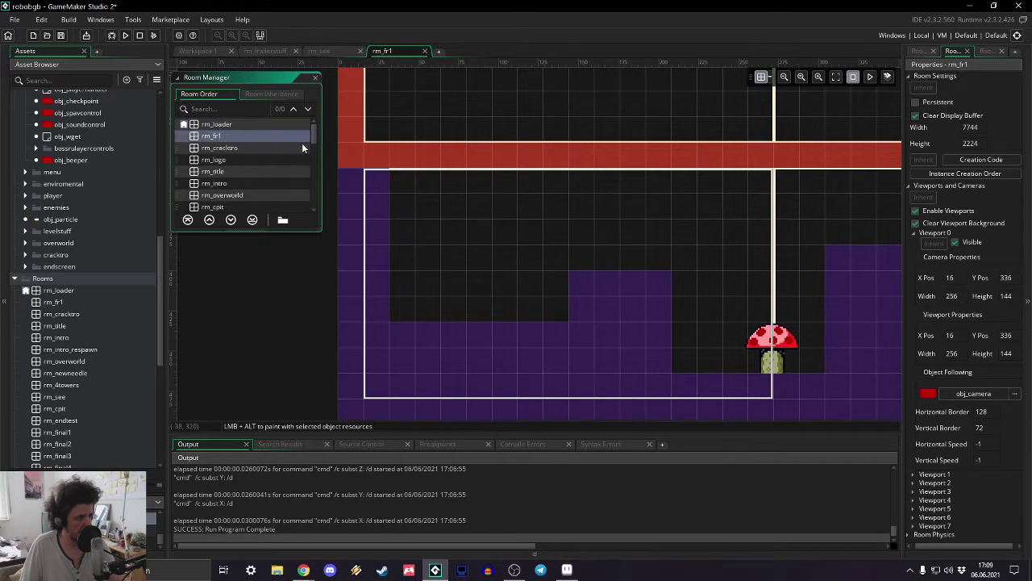
{"action": "left_click", "coordinate": [315, 78]}
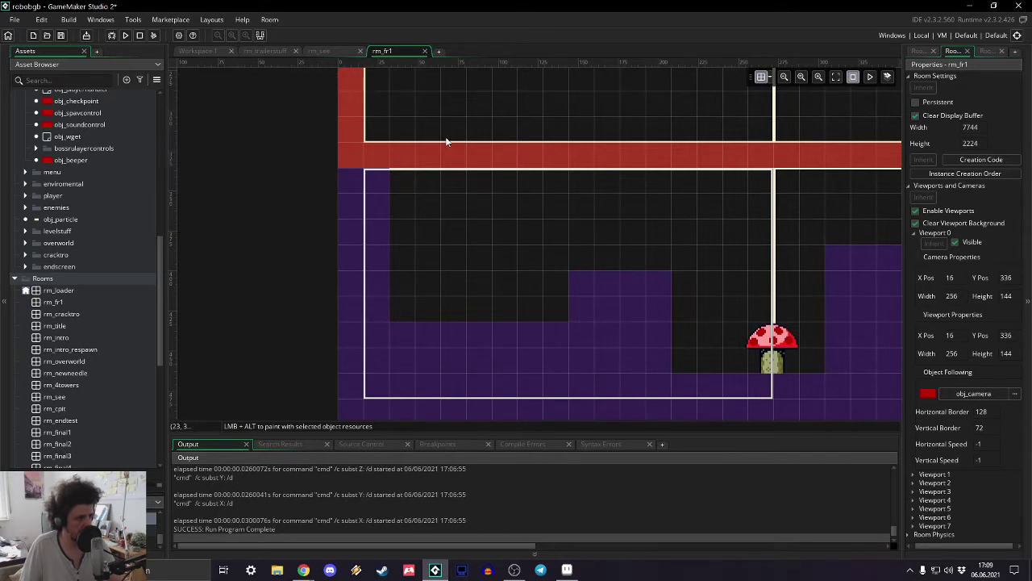
- Place obj_barrier from the levelstuff objects on the floor layer and stretch it down along the template's left outer wall
{"action": "left_click", "coordinate": [916, 50]}
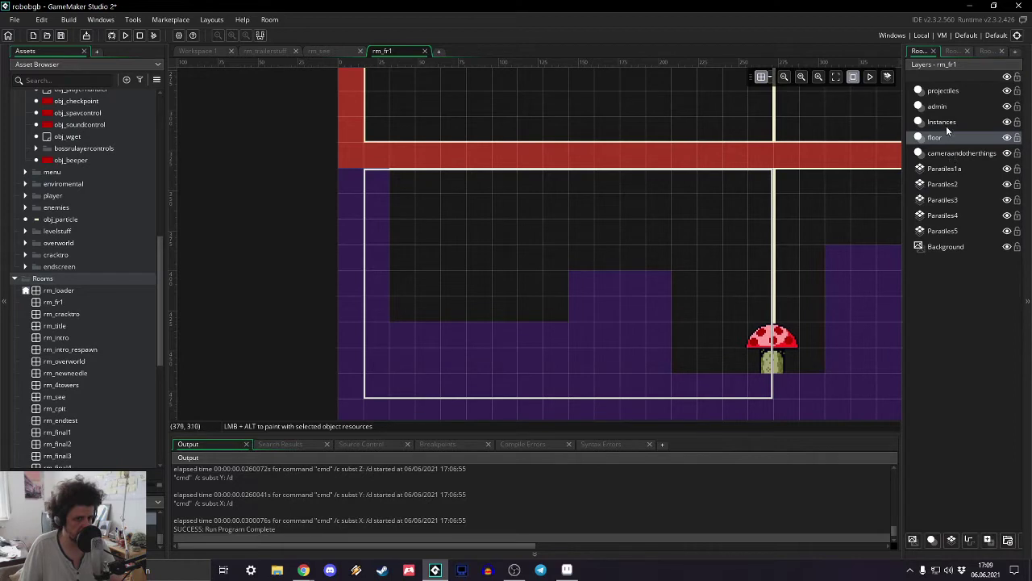
{"action": "left_click", "coordinate": [944, 123]}
{"action": "scroll", "coordinate": [65, 303], "scroll_direction": "up", "scroll_amount": 7}
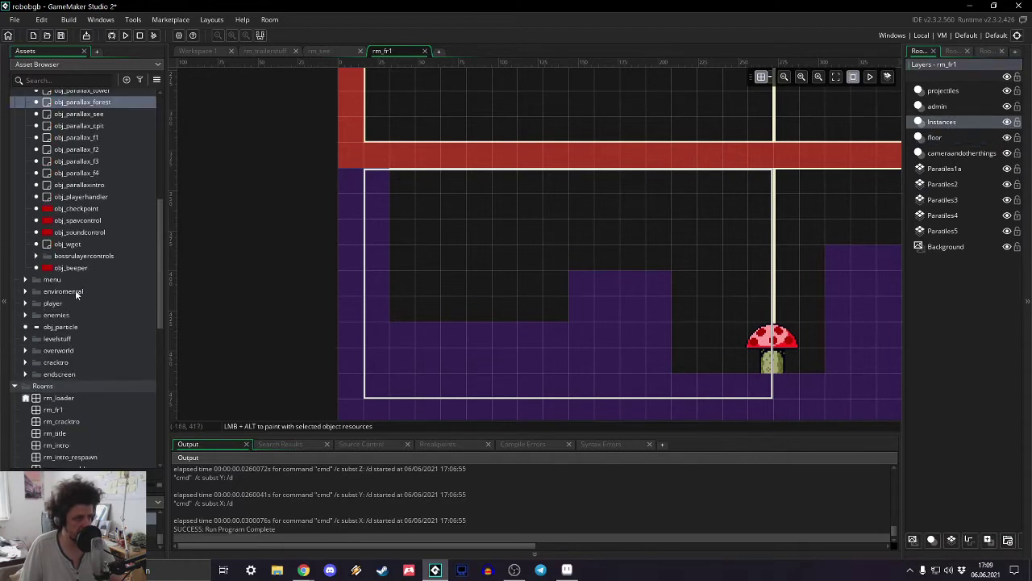
{"action": "scroll", "coordinate": [88, 215], "scroll_direction": "up", "scroll_amount": 3}
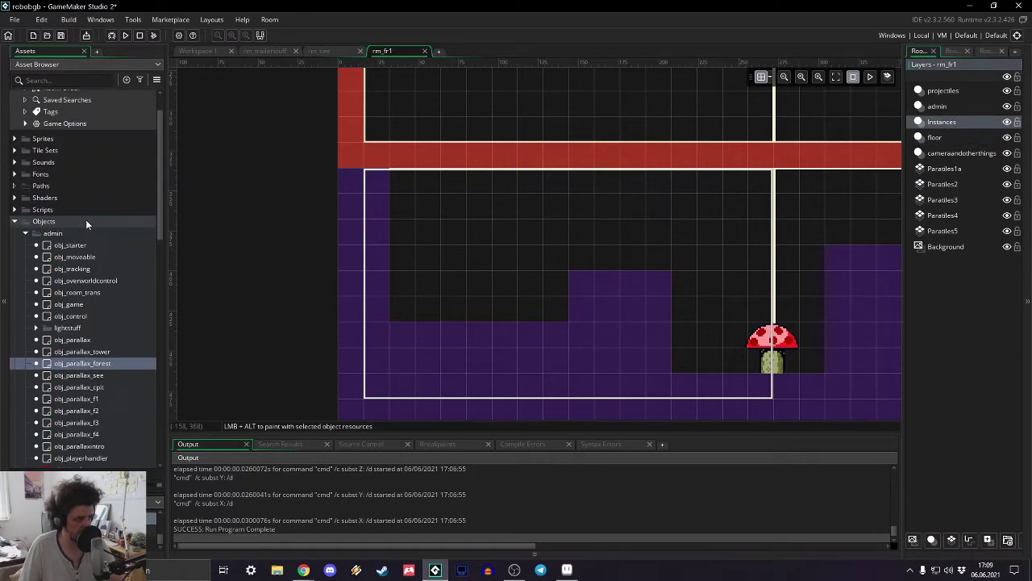
{"action": "left_click", "coordinate": [25, 233]}
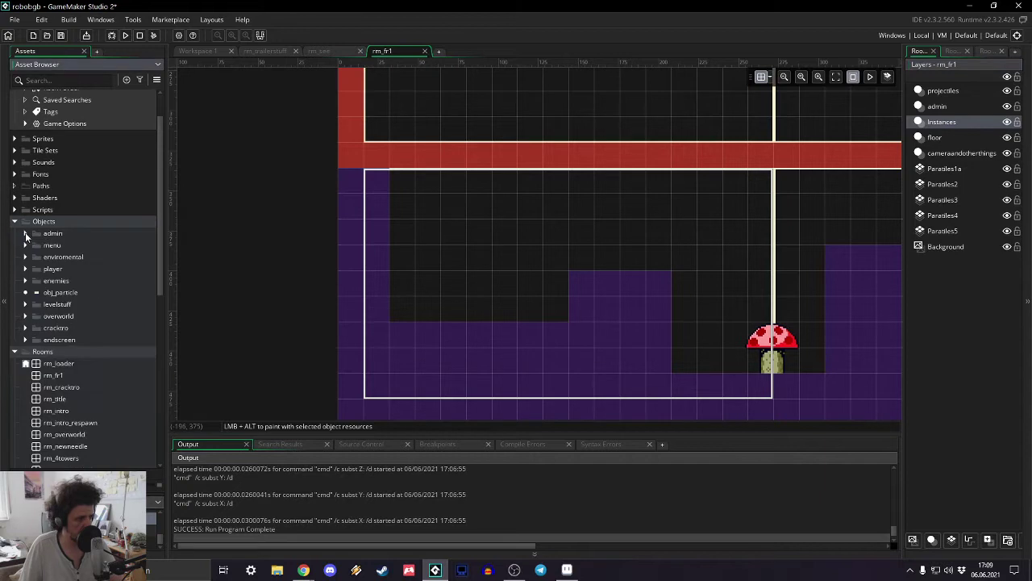
{"action": "left_click", "coordinate": [25, 304]}
{"action": "left_click", "coordinate": [25, 304]}
{"action": "left_click", "coordinate": [26, 303]}
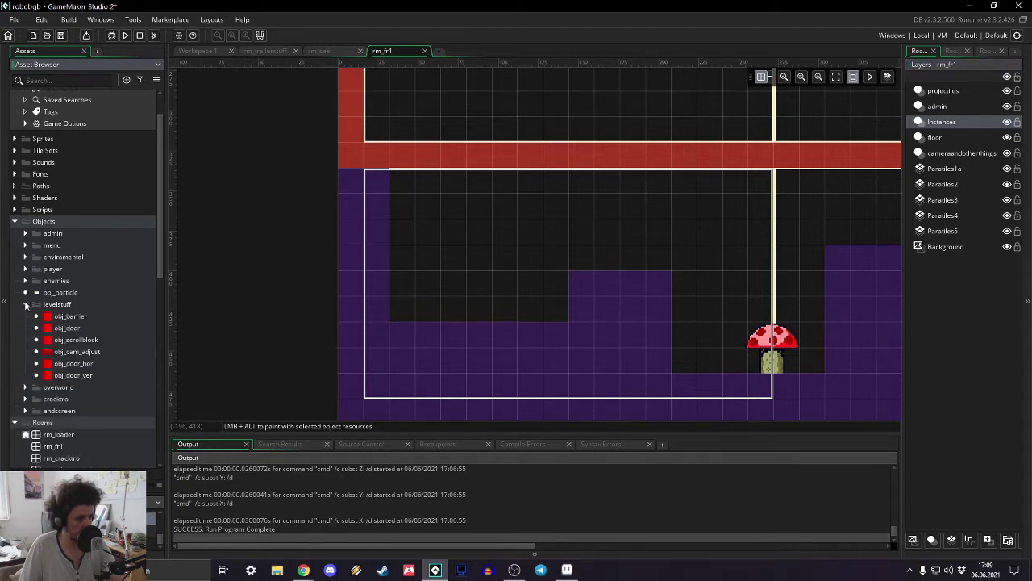
{"action": "left_click", "coordinate": [951, 139]}
{"action": "left_click_drag", "start_coordinate": [55, 319], "coordinate": [352, 232]}
{"action": "scroll", "coordinate": [350, 217], "scroll_direction": "down", "scroll_amount": 4}
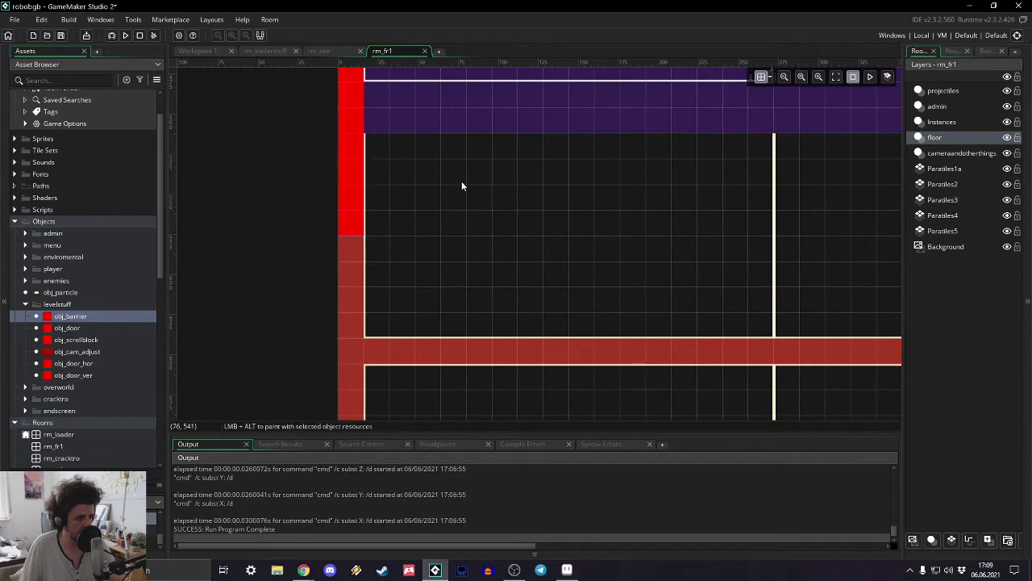
- Place an obj_barrier instance at (0, 160) and stretch it along the upper horizontal divider
{"action": "middle_click_drag", "start_coordinate": [461, 181], "coordinate": [427, 368]}
{"action": "scroll", "coordinate": [466, 163], "scroll_direction": "down", "scroll_amount": 4}
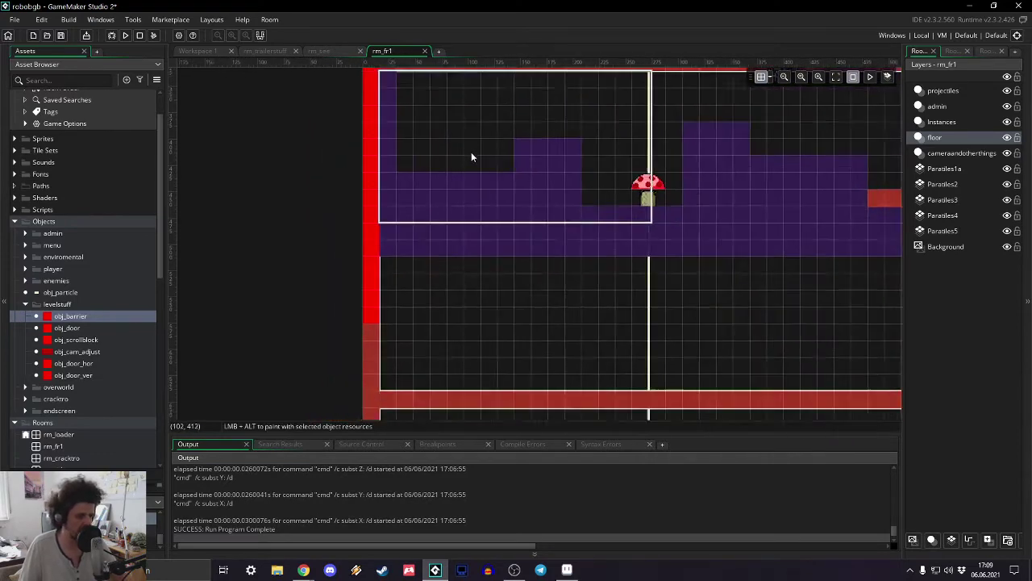
{"action": "middle_click_drag", "start_coordinate": [458, 182], "coordinate": [365, 325]}
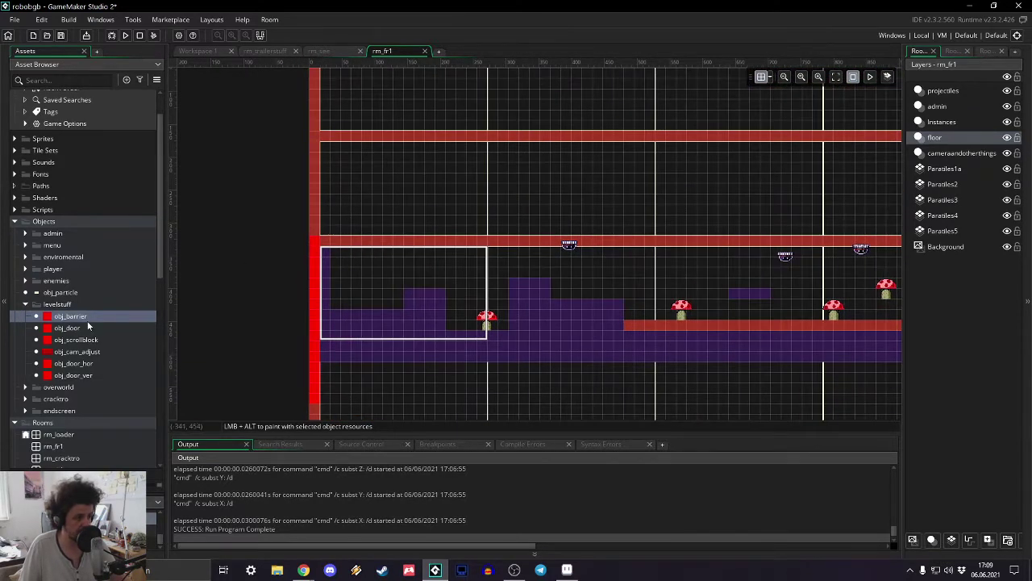
{"action": "left_click_drag", "start_coordinate": [89, 325], "coordinate": [793, 146]}
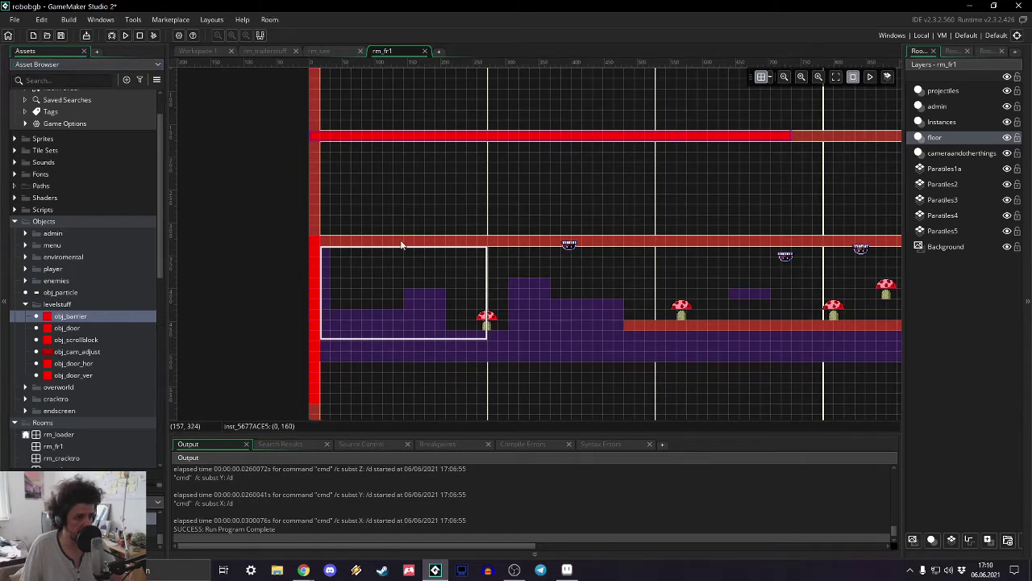
{"action": "middle_click_drag", "start_coordinate": [549, 242], "coordinate": [433, 219]}
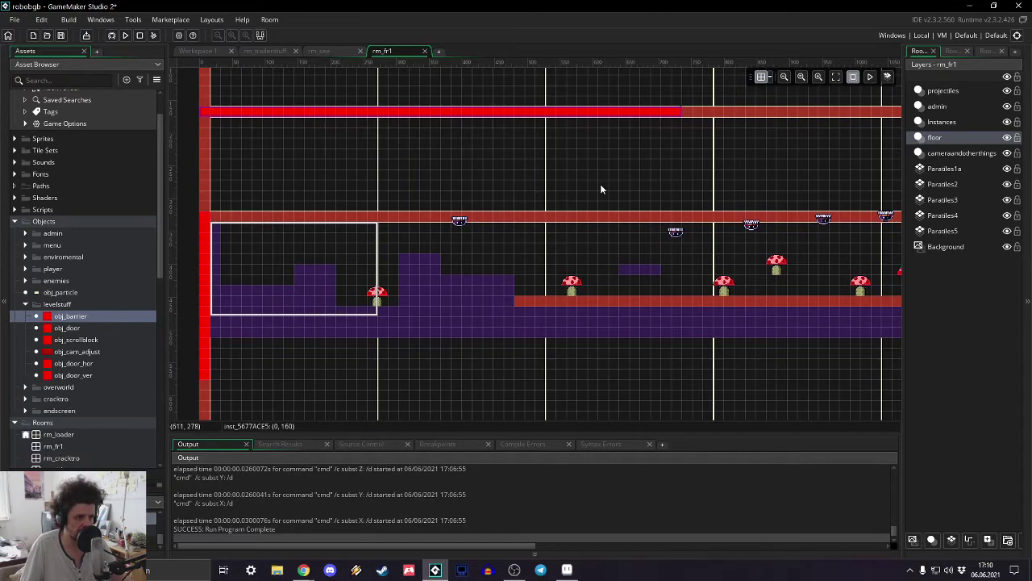
{"action": "middle_click_drag", "start_coordinate": [600, 190], "coordinate": [297, 237]}
{"action": "left_click_drag", "start_coordinate": [330, 167], "coordinate": [352, 268]}
{"action": "middle_click_drag", "start_coordinate": [353, 268], "coordinate": [419, 220]}
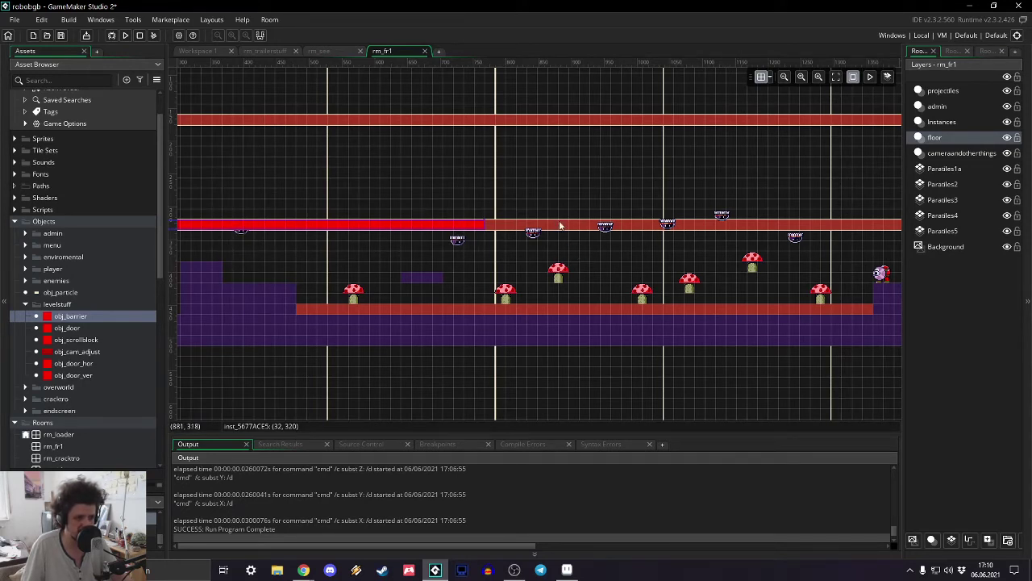
{"action": "left_click_drag", "start_coordinate": [445, 226], "coordinate": [441, 108]}
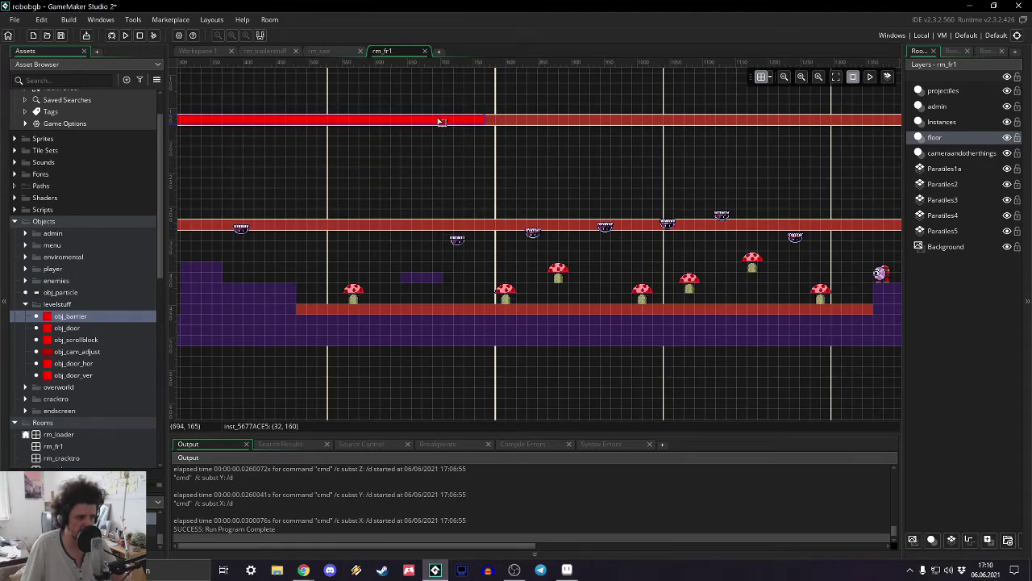
{"action": "middle_click_drag", "start_coordinate": [468, 163], "coordinate": [697, 213]}
{"action": "middle_click_drag", "start_coordinate": [618, 212], "coordinate": [572, 213]}
{"action": "left_click_drag", "start_coordinate": [551, 185], "coordinate": [567, 183]}
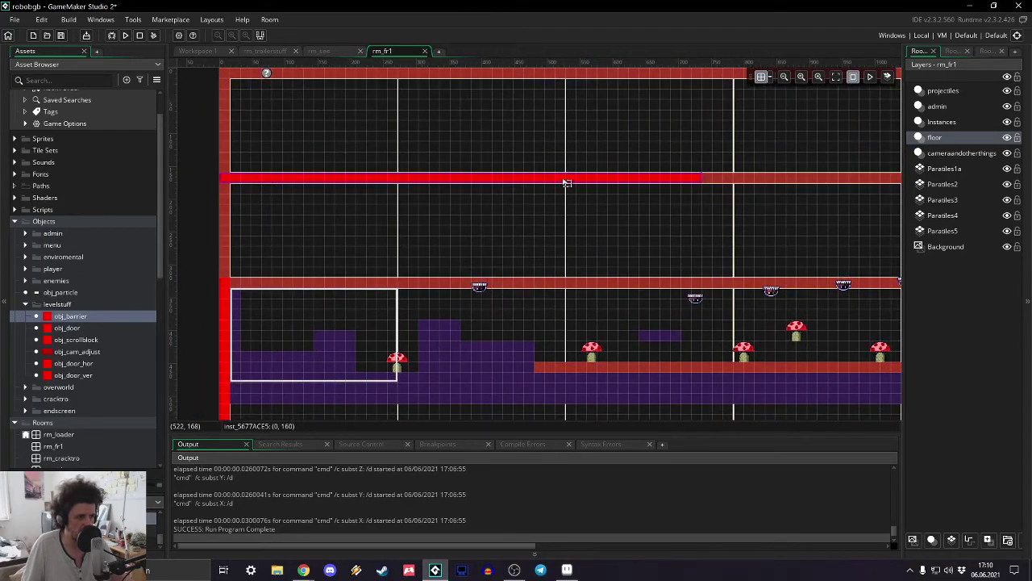
- Extend the barrier on the upper divider across the room to the outer edge of the far wall
{"action": "left_click_drag", "start_coordinate": [702, 178], "coordinate": [832, 181]}
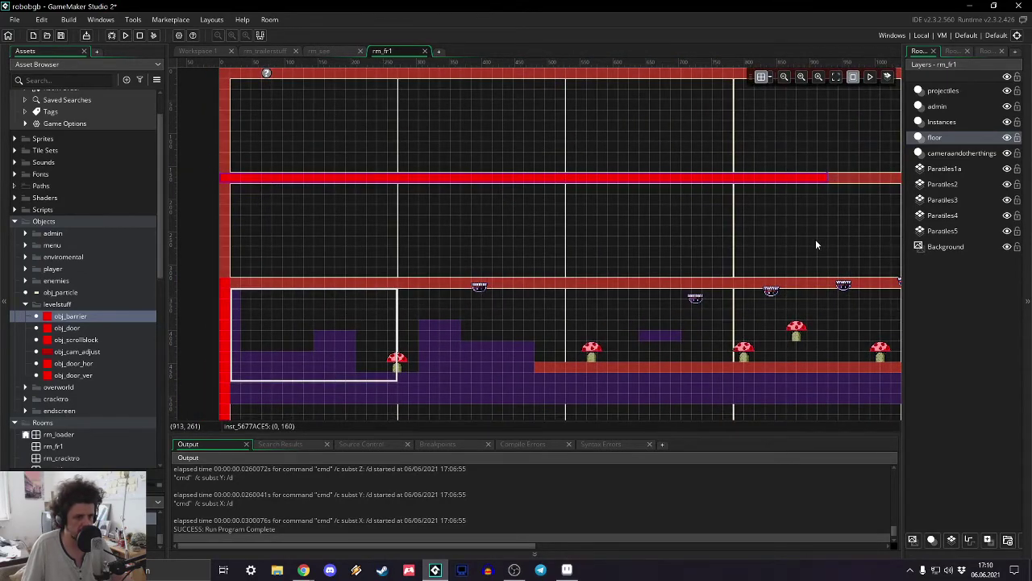
{"action": "middle_click_drag", "start_coordinate": [815, 244], "coordinate": [334, 248]}
{"action": "left_click_drag", "start_coordinate": [362, 186], "coordinate": [782, 186]}
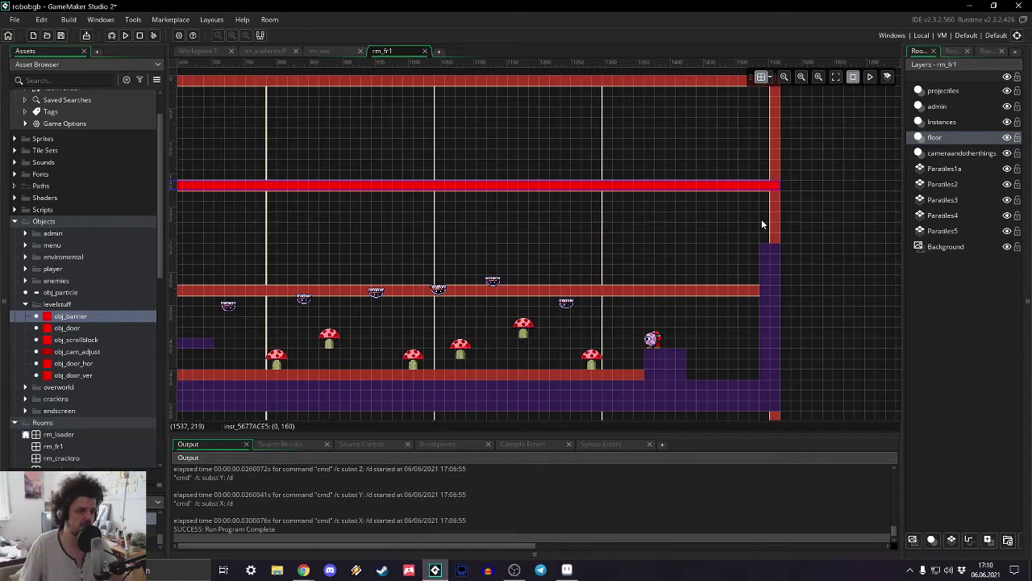
- Add an obj_barrier at (16, 480) stretched along the floor to the far wall, and another at (1552, 208) stretched down that wall to the floor
{"action": "middle_click_drag", "start_coordinate": [696, 224], "coordinate": [663, 189]}
{"action": "scroll", "coordinate": [858, 137], "scroll_direction": "left", "scroll_amount": 5, "text": "shift"}
{"action": "scroll", "coordinate": [858, 137], "scroll_direction": "down", "scroll_amount": 1}
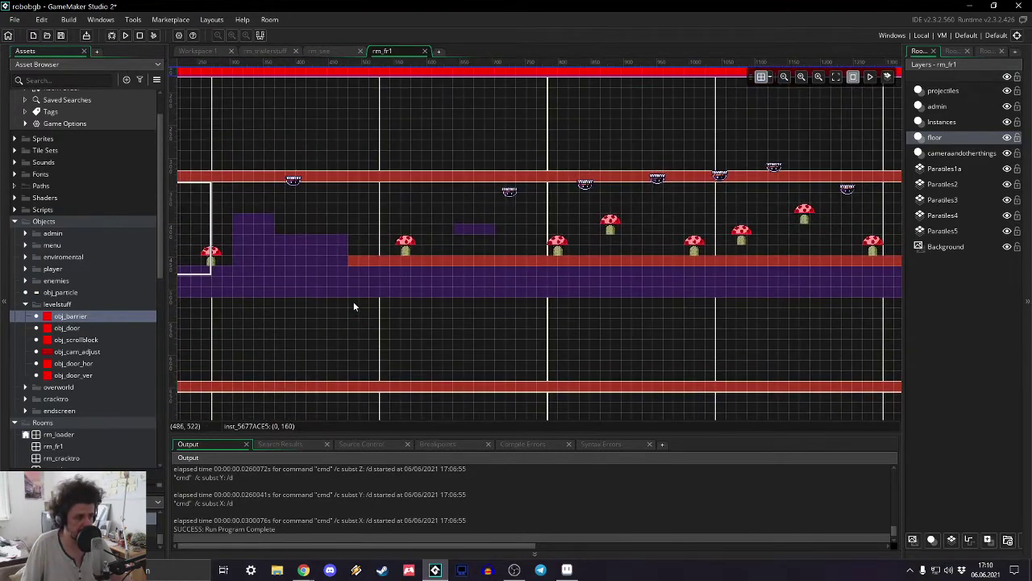
{"action": "scroll", "coordinate": [353, 301], "scroll_direction": "up", "scroll_amount": 1}
{"action": "middle_click_drag", "start_coordinate": [543, 322], "coordinate": [513, 264]}
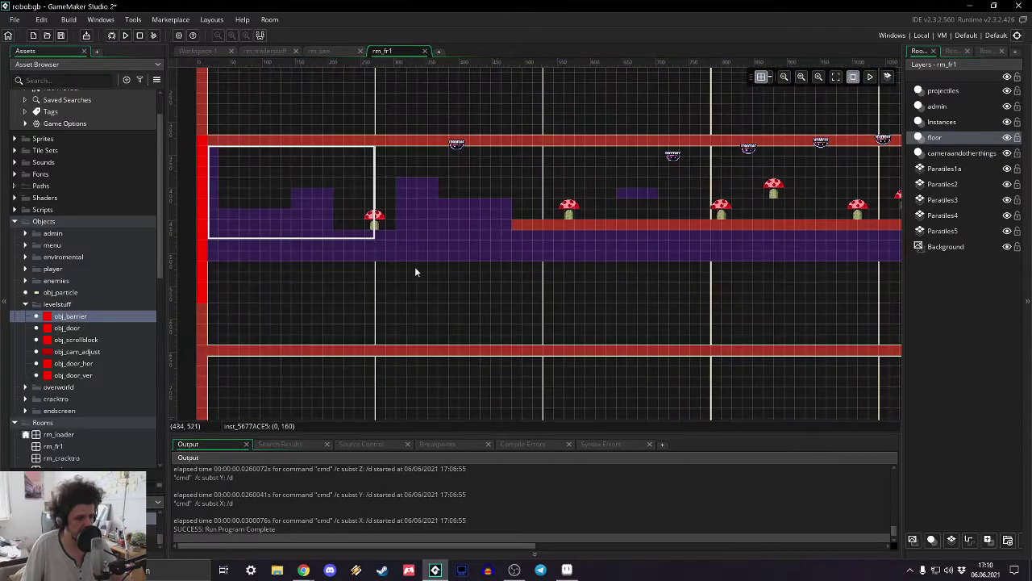
{"action": "left_click_drag", "start_coordinate": [81, 317], "coordinate": [1030, 272]}
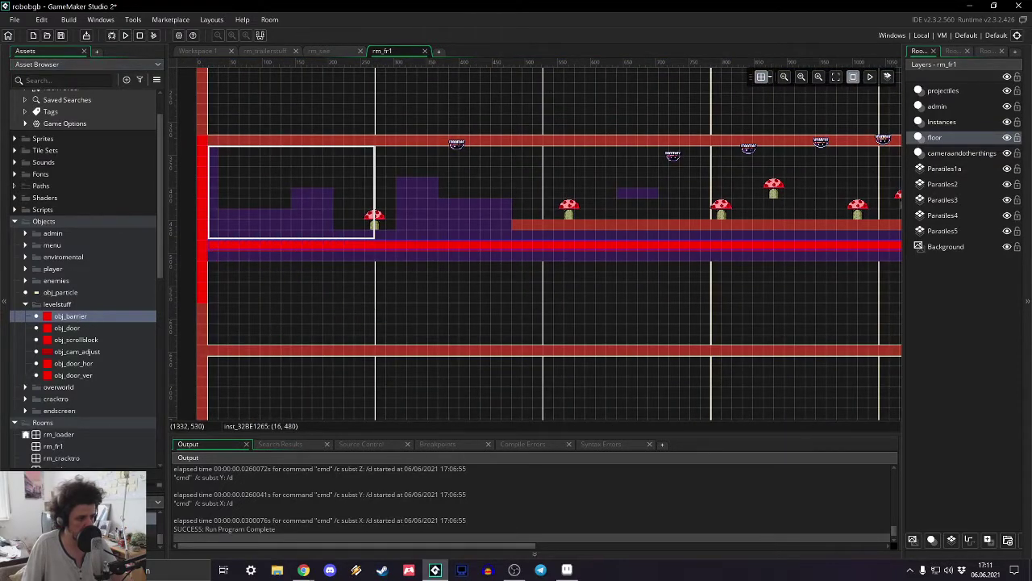
{"action": "middle_click_drag", "start_coordinate": [772, 306], "coordinate": [185, 311]}
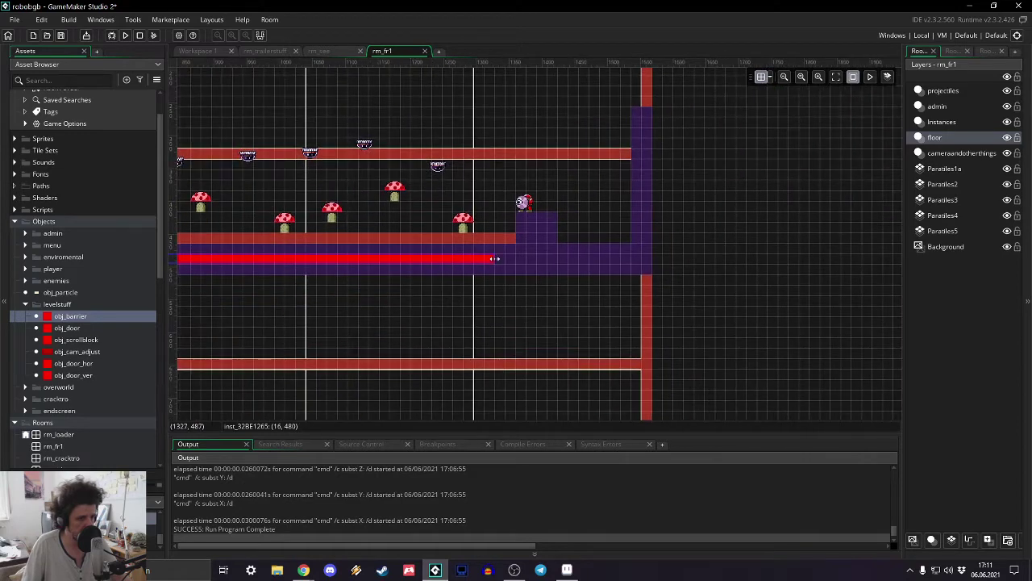
{"action": "left_click_drag", "start_coordinate": [494, 258], "coordinate": [652, 259]}
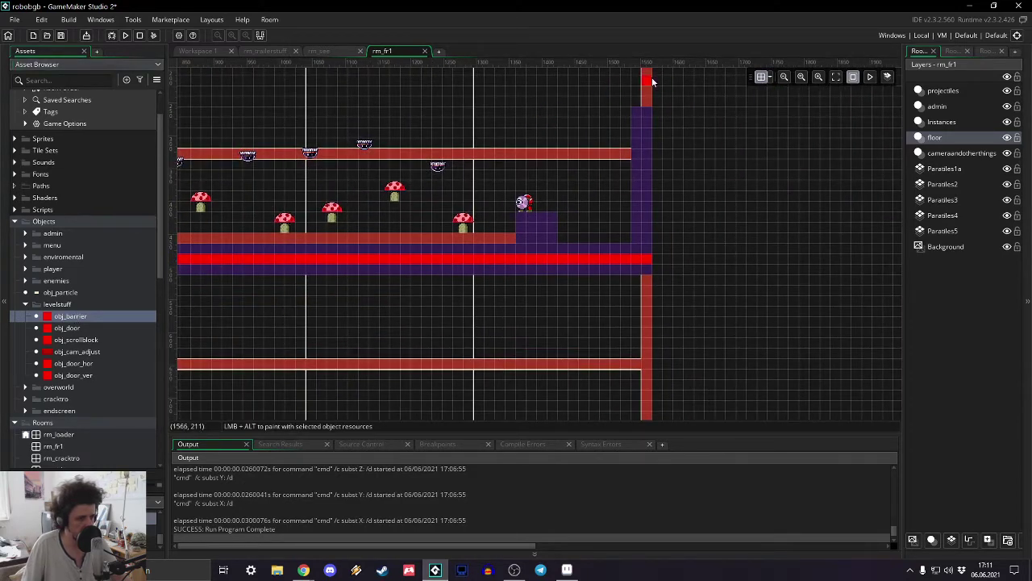
{"action": "left_click_drag", "start_coordinate": [649, 84], "coordinate": [655, 263]}
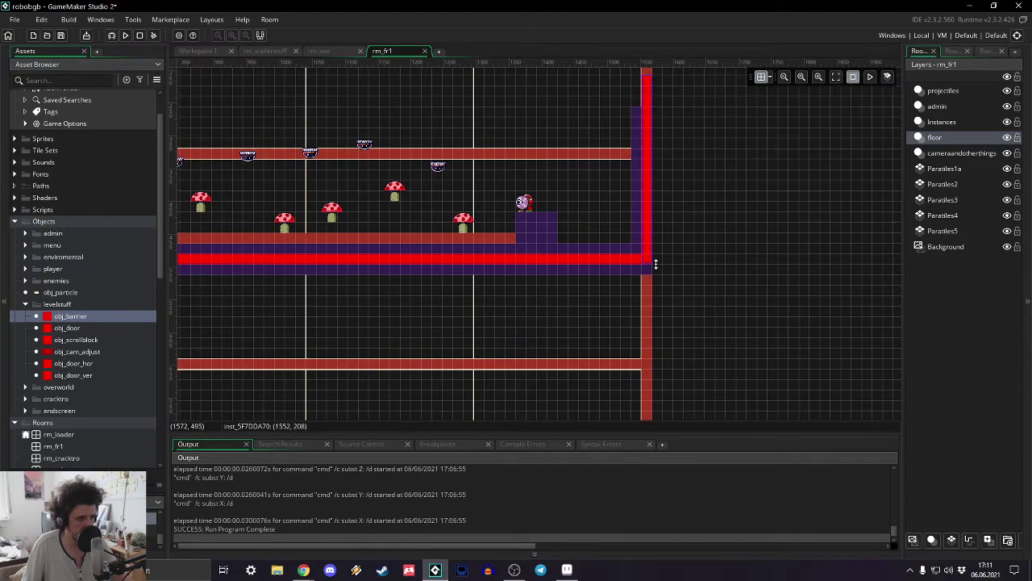
- Place an obj_floor from the enviromental objects at (16, 336) and stretch it down the starting wall to the floor barrier
{"action": "scroll", "coordinate": [513, 164], "scroll_direction": "left", "scroll_amount": 10, "text": "shift"}
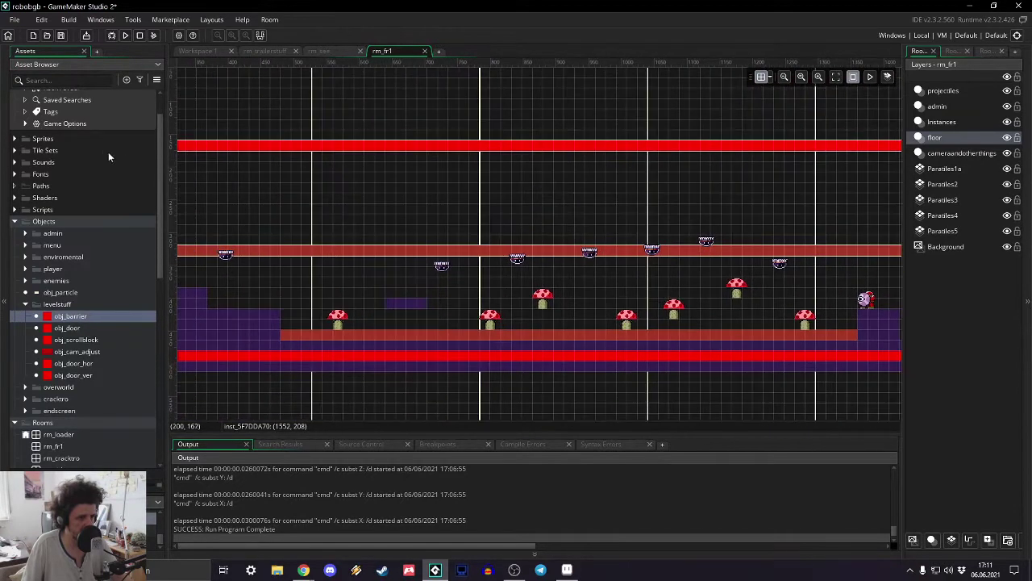
{"action": "scroll", "coordinate": [435, 177], "scroll_direction": "left", "scroll_amount": 7, "text": "shift"}
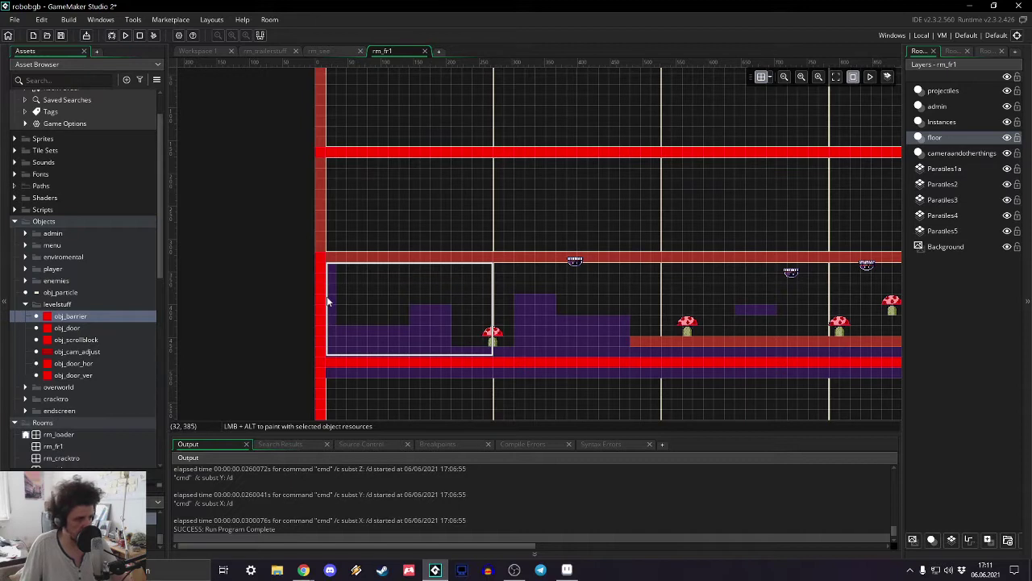
{"action": "left_click", "coordinate": [25, 304]}
{"action": "left_click", "coordinate": [28, 259]}
{"action": "left_click_drag", "start_coordinate": [68, 269], "coordinate": [339, 355]}
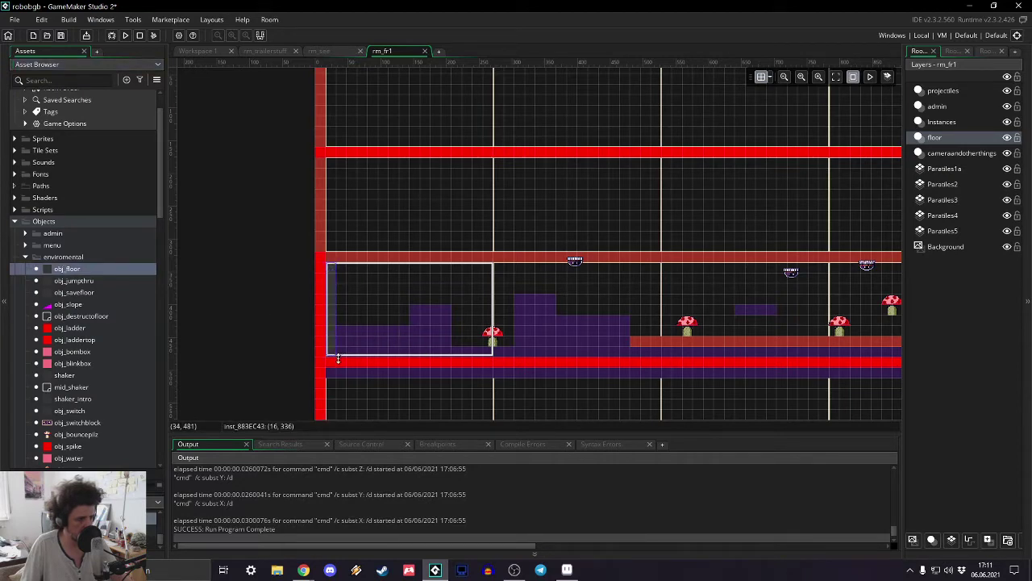
- Place an obj_floor at (32, 432) and stretch it over the starting platform to about (208, 480)
{"action": "scroll", "coordinate": [350, 334], "scroll_direction": "up", "scroll_amount": 6, "text": "ctrl"}
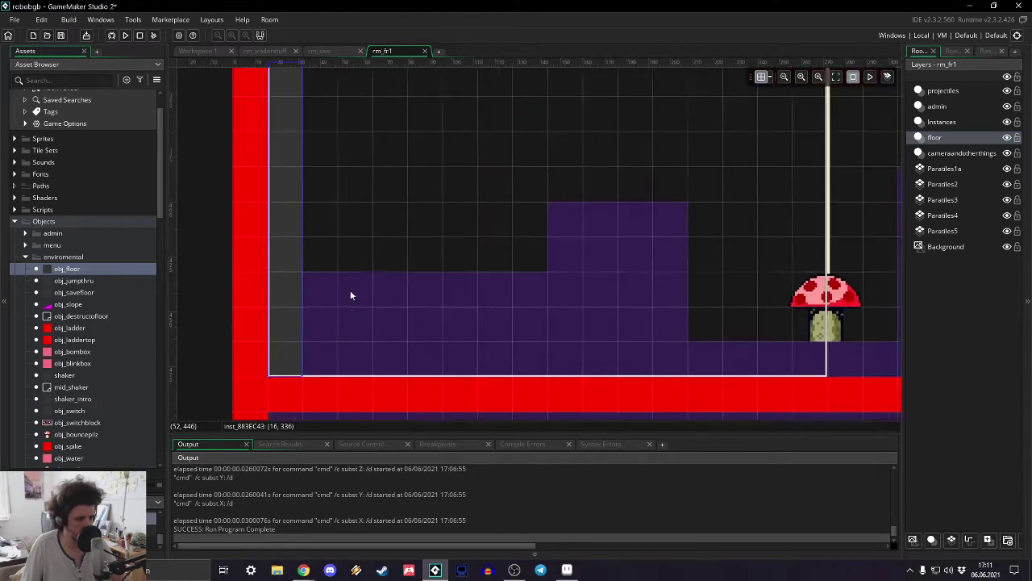
{"action": "scroll", "coordinate": [373, 244], "scroll_direction": "down", "scroll_amount": 2, "text": "ctrl"}
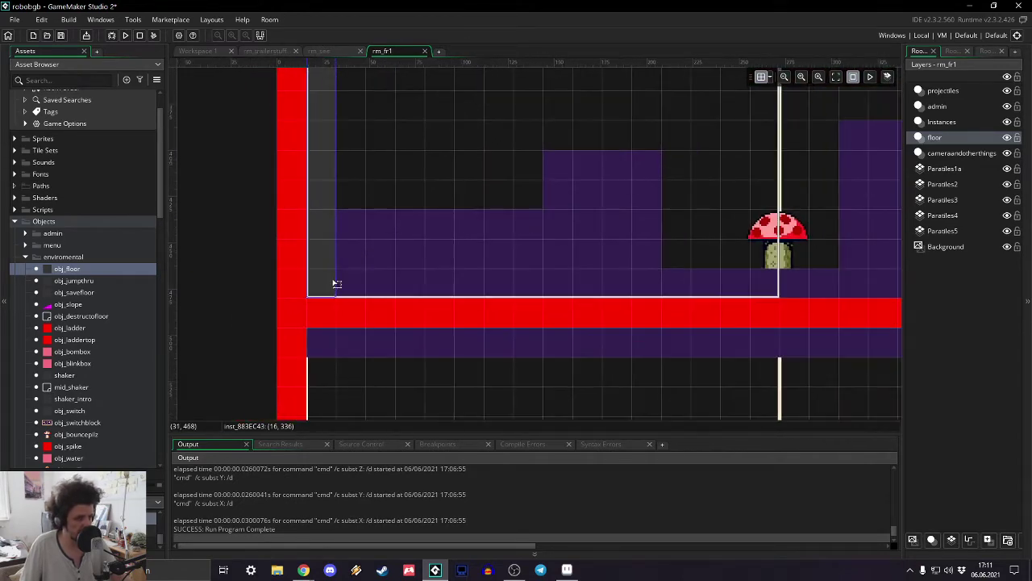
{"action": "left_click_drag", "start_coordinate": [69, 270], "coordinate": [660, 292]}
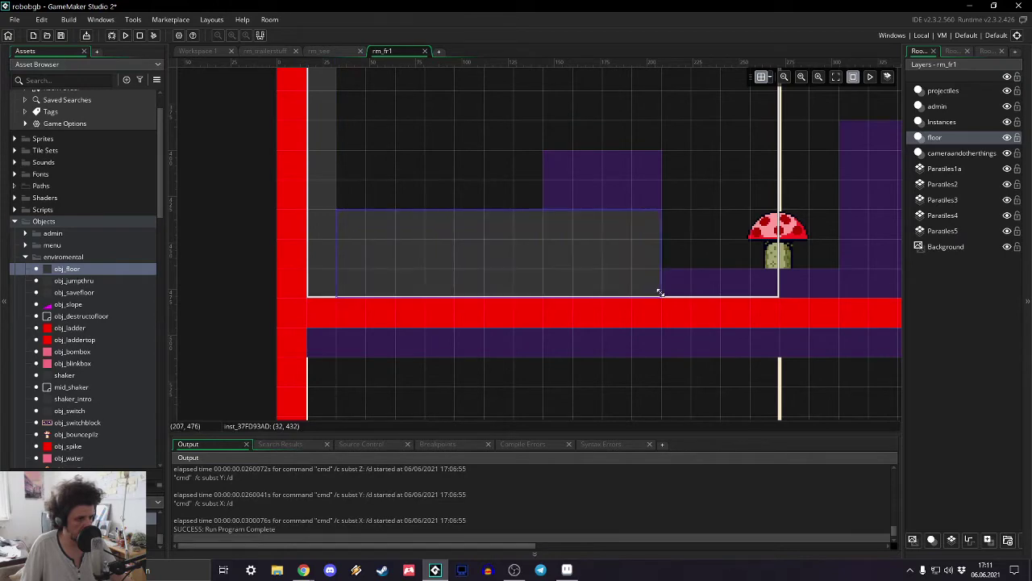
- Place an obj_floor beside the starting platform, position it at (208, 448), and stretch it to about (480, 496)
{"action": "middle_click_drag", "start_coordinate": [706, 174], "coordinate": [516, 127]}
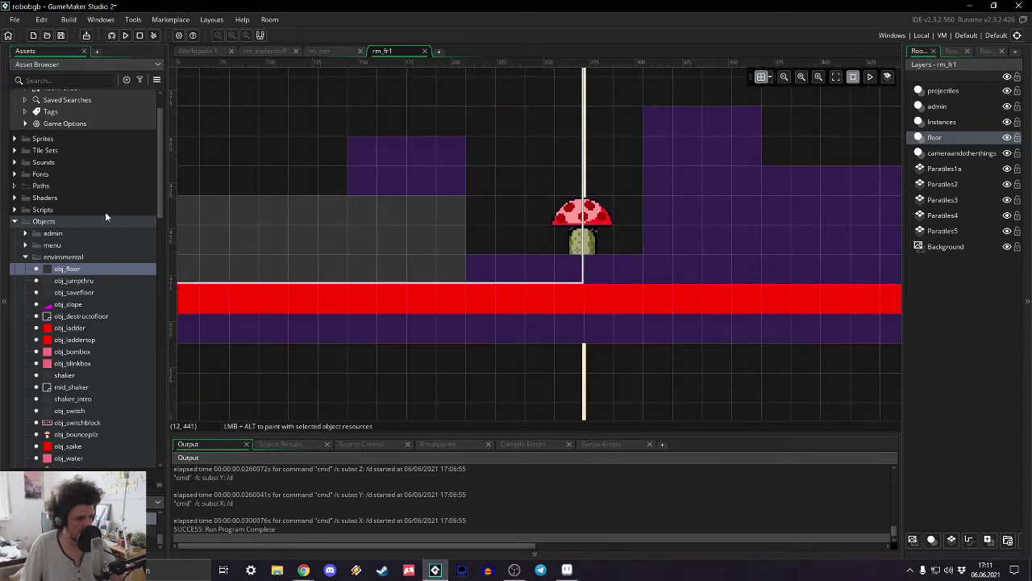
{"action": "left_click_drag", "start_coordinate": [99, 269], "coordinate": [494, 278]}
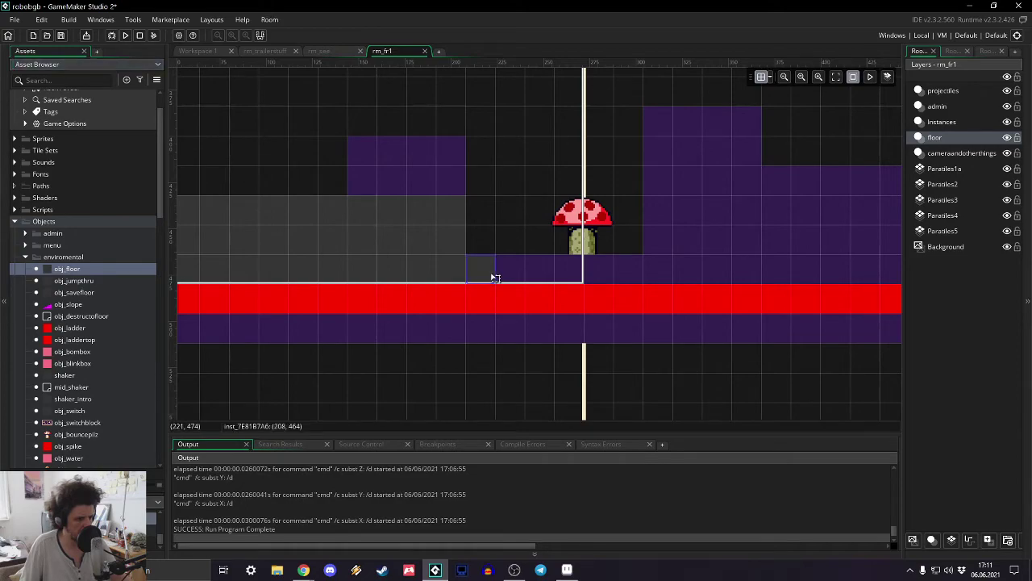
{"action": "scroll", "coordinate": [490, 276], "scroll_direction": "down", "scroll_amount": 3}
{"action": "scroll", "coordinate": [618, 231], "scroll_direction": "down", "scroll_amount": 2, "text": "ctrl"}
{"action": "middle_click_drag", "start_coordinate": [618, 231], "coordinate": [548, 286]}
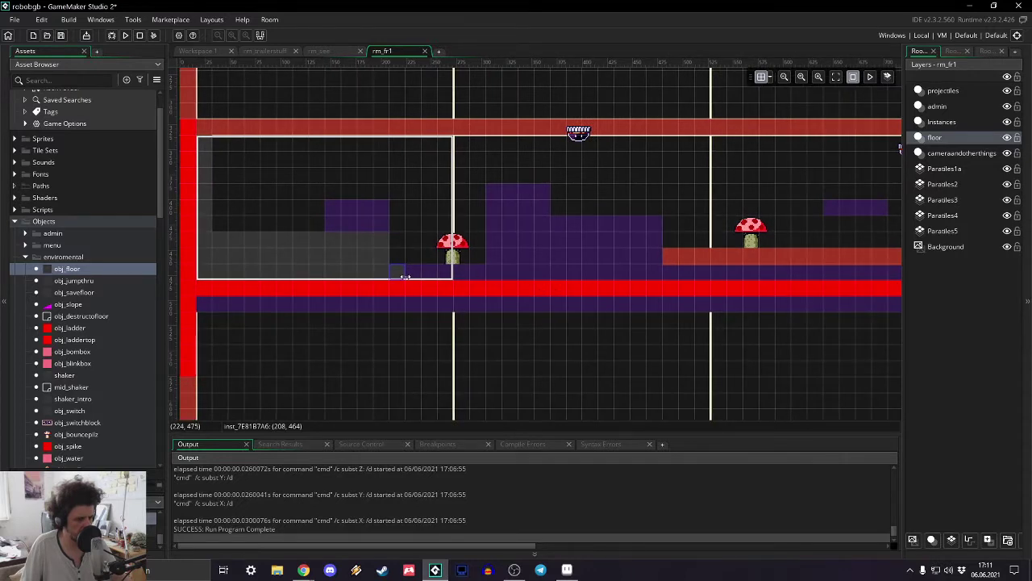
{"action": "left_click_drag", "start_coordinate": [405, 279], "coordinate": [811, 313]}
{"action": "middle_click_drag", "start_coordinate": [810, 311], "coordinate": [767, 292]}
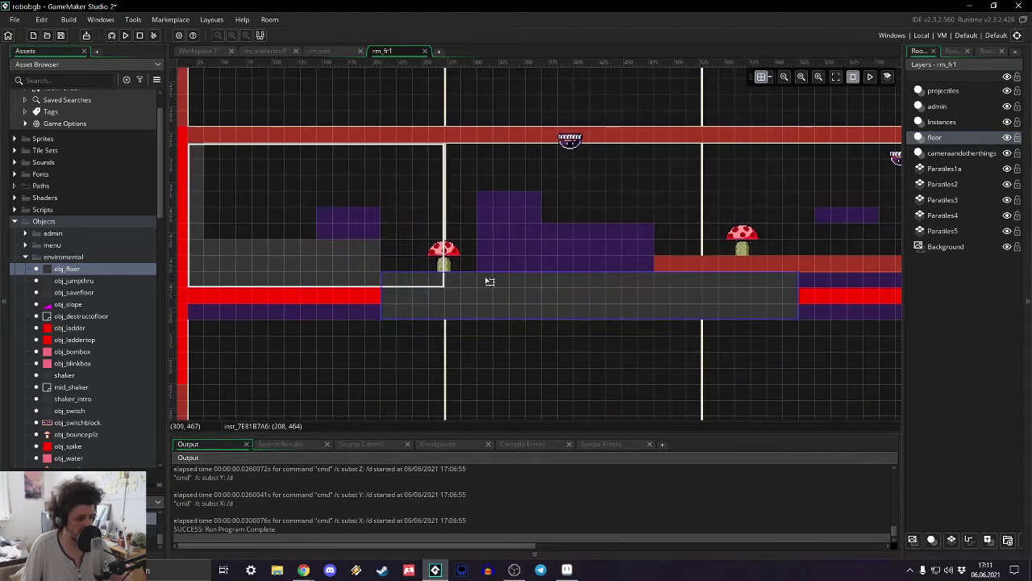
{"action": "mouse_move", "coordinate": [546, 301]}
{"action": "left_mouse_down"}
{"action": "mouse_move", "coordinate": [548, 336]}
{"action": "mouse_move", "coordinate": [564, 299]}
{"action": "mouse_move", "coordinate": [537, 332]}
{"action": "mouse_move", "coordinate": [555, 288]}
{"action": "left_mouse_up"}
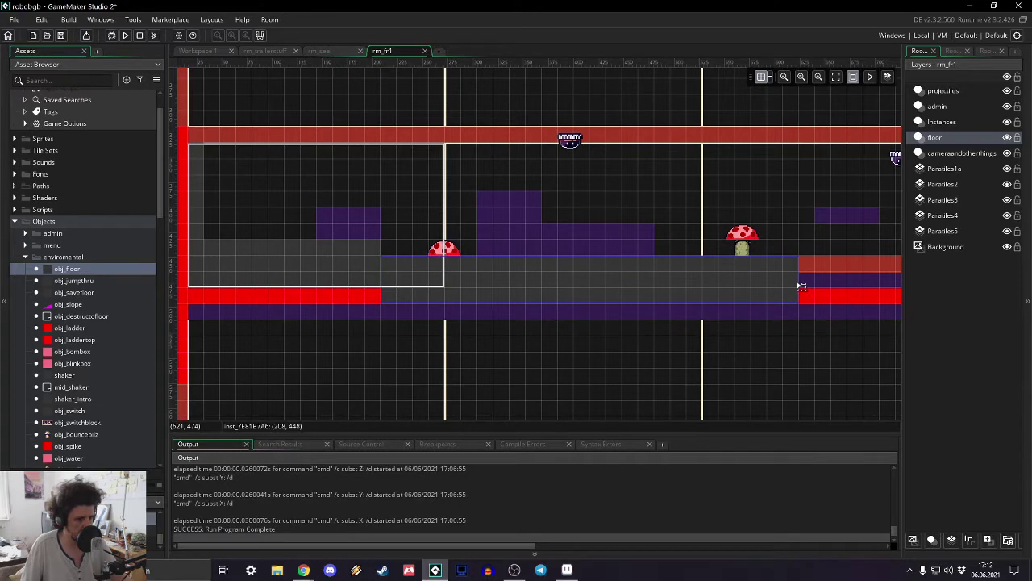
{"action": "left_click_drag", "start_coordinate": [801, 283], "coordinate": [663, 283]}
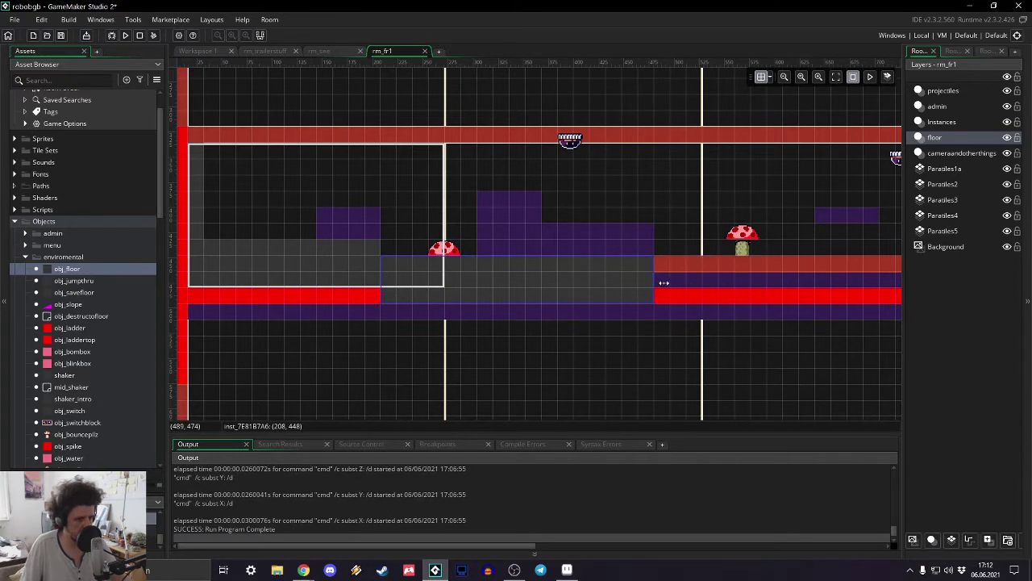
- Add an obj_floor at (480, 464) and stretch it beneath the long red strip to the raised block near the level's end
{"action": "left_click", "coordinate": [497, 184]}
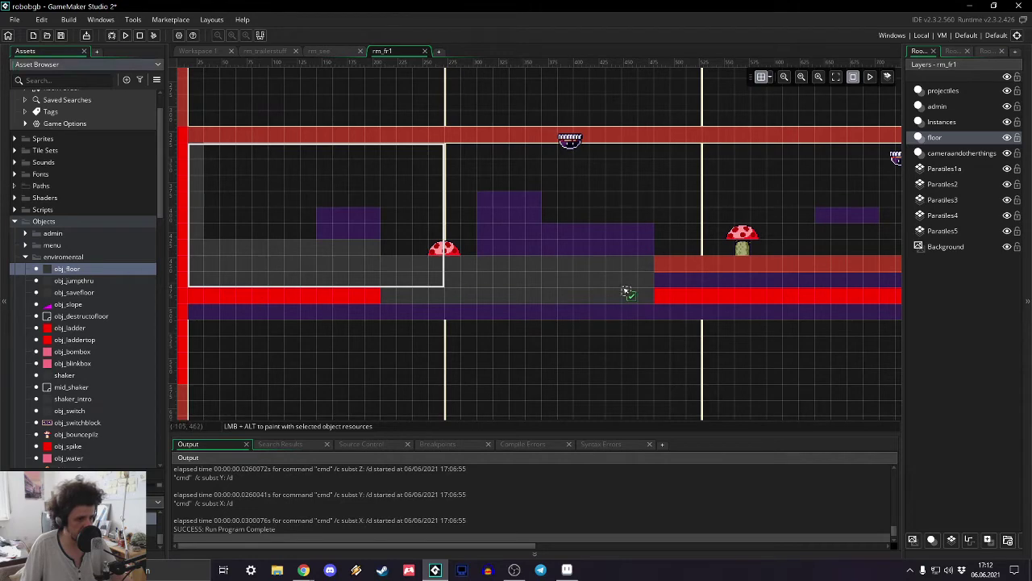
{"action": "left_click", "coordinate": [667, 287]}
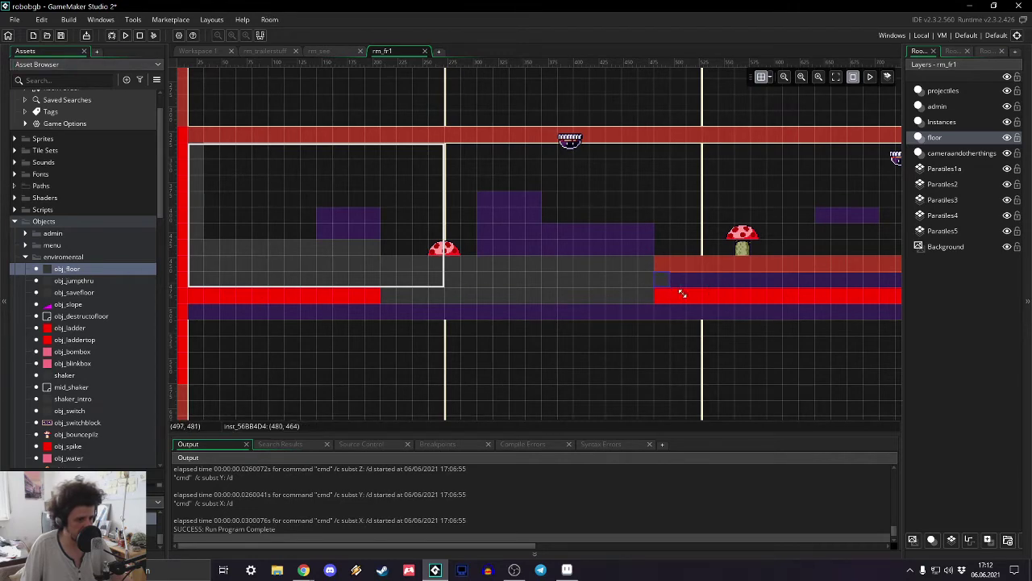
{"action": "left_click_drag", "start_coordinate": [682, 293], "coordinate": [771, 272]}
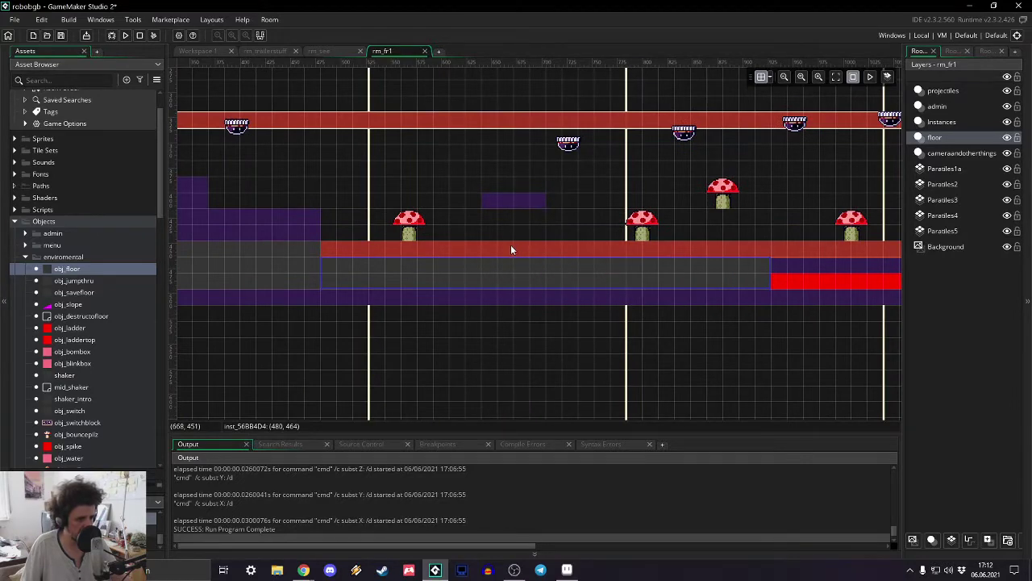
{"action": "middle_click_drag", "start_coordinate": [457, 255], "coordinate": [207, 253]}
{"action": "middle_click_drag", "start_coordinate": [531, 262], "coordinate": [316, 262]}
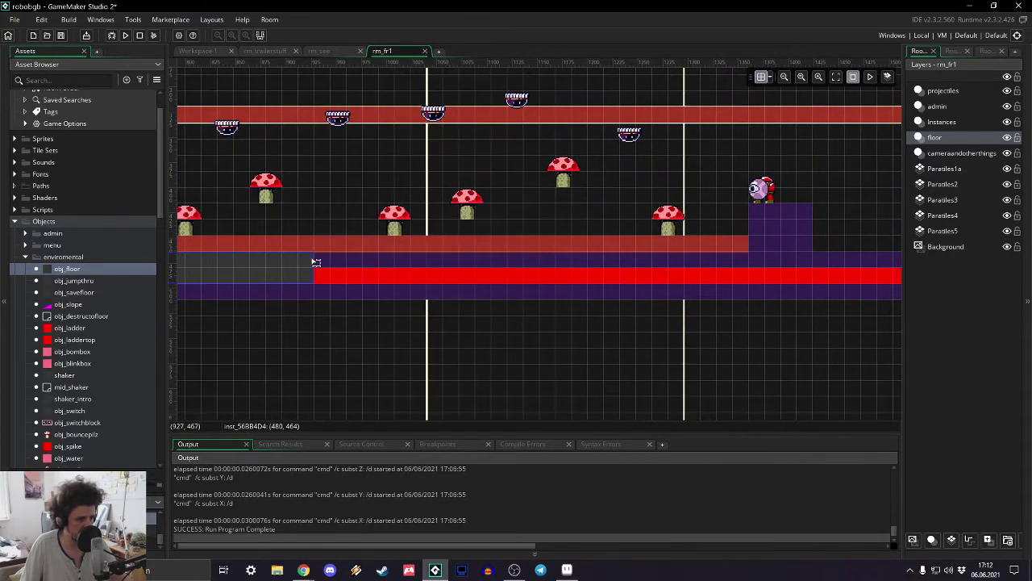
{"action": "left_click_drag", "start_coordinate": [315, 265], "coordinate": [769, 266]}
- Cover the level's end with three obj_floor pieces: the raised block, the ledge from (1424, 464), and the wall from (1536, 256)
{"action": "middle_click_drag", "start_coordinate": [769, 266], "coordinate": [375, 276]}
{"action": "left_click_drag", "start_coordinate": [60, 269], "coordinate": [395, 338]}
{"action": "left_click_drag", "start_coordinate": [136, 275], "coordinate": [533, 344]}
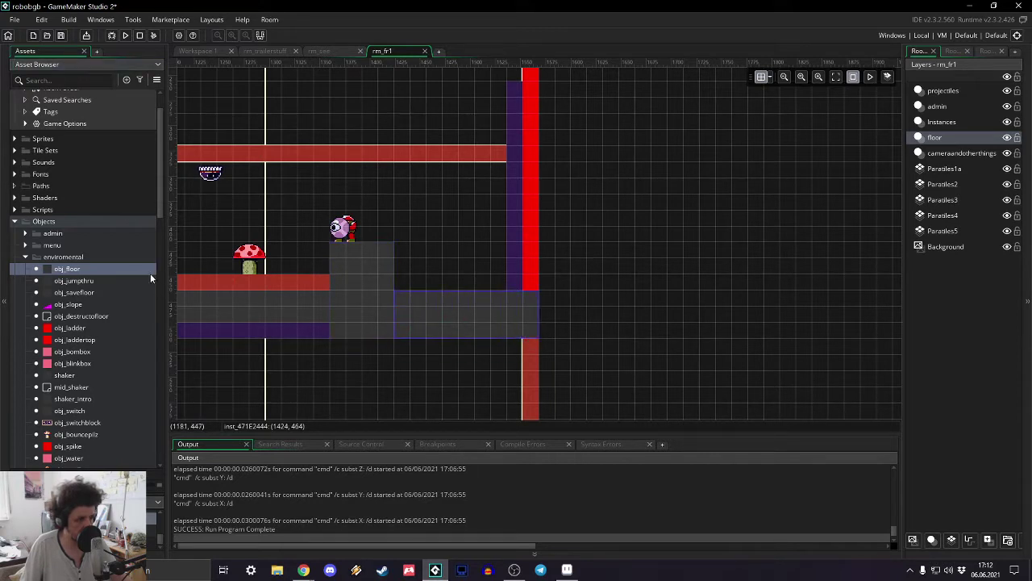
{"action": "left_click_drag", "start_coordinate": [150, 276], "coordinate": [545, 297]}
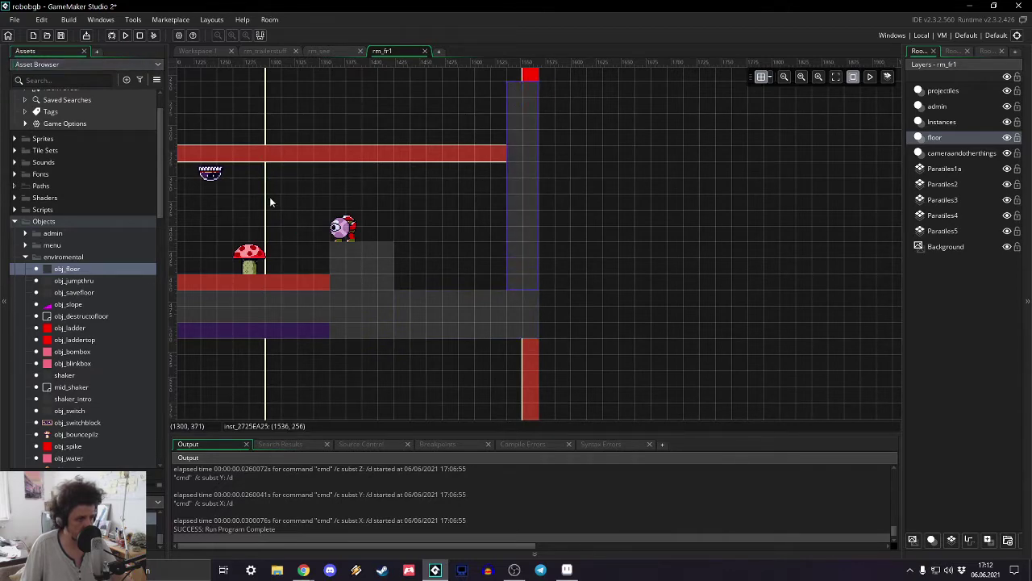
- Cover the small raised block on the starting platform with an obj_floor at (144, 400), about 64 by 32 pixels
{"action": "middle_click_drag", "start_coordinate": [271, 203], "coordinate": [428, 228]}
{"action": "middle_click_drag", "start_coordinate": [327, 201], "coordinate": [451, 198]}
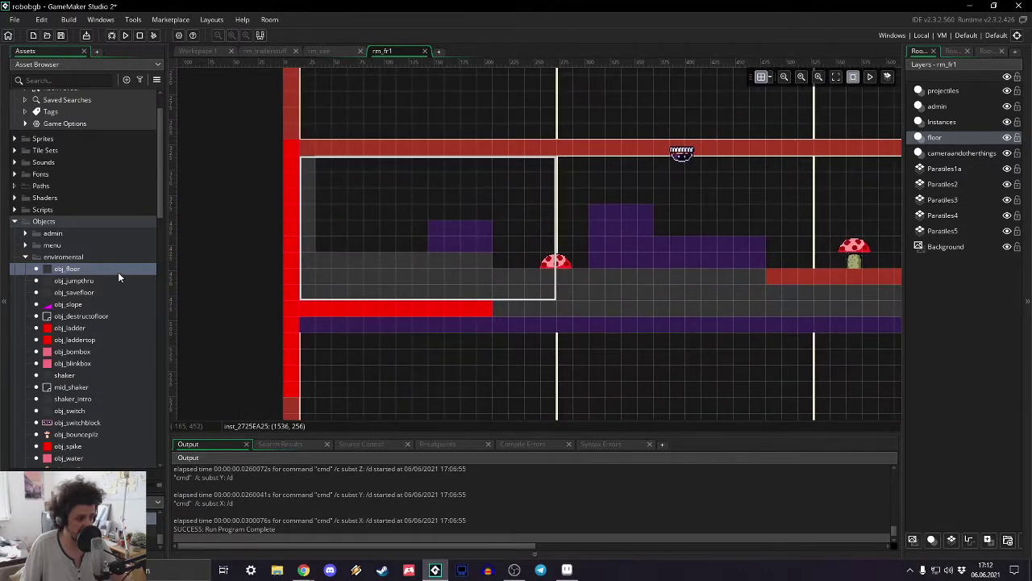
{"action": "left_click_drag", "start_coordinate": [118, 275], "coordinate": [492, 252]}
{"action": "middle_click_drag", "start_coordinate": [696, 231], "coordinate": [531, 306]}
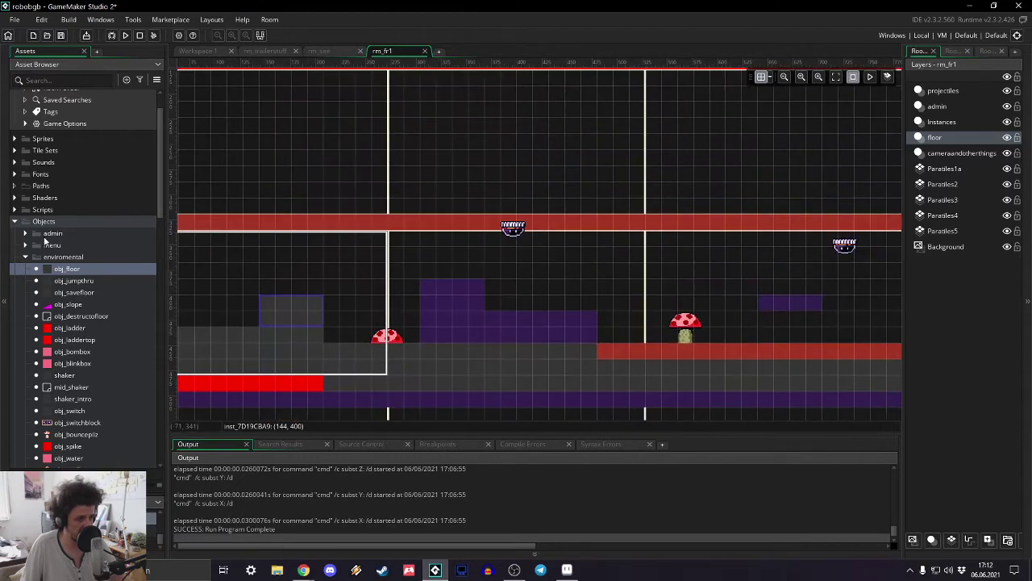
- Cover the two stepped blocks before the long red strip and the floating platform at (640, 400) with obj_floor pieces
{"action": "left_click_drag", "start_coordinate": [109, 271], "coordinate": [484, 342]}
{"action": "left_click_drag", "start_coordinate": [125, 274], "coordinate": [599, 342]}
{"action": "middle_click_drag", "start_coordinate": [649, 258], "coordinate": [445, 218]}
{"action": "left_click_drag", "start_coordinate": [131, 267], "coordinate": [630, 265]}
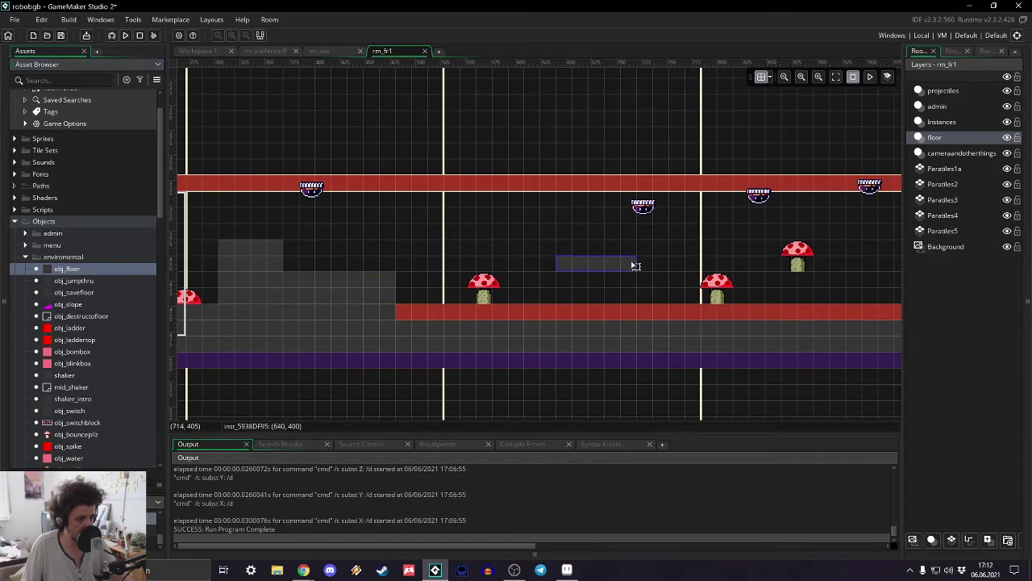
{"action": "middle_click_drag", "start_coordinate": [636, 265], "coordinate": [368, 248]}
{"action": "middle_click_drag", "start_coordinate": [590, 255], "coordinate": [777, 234]}
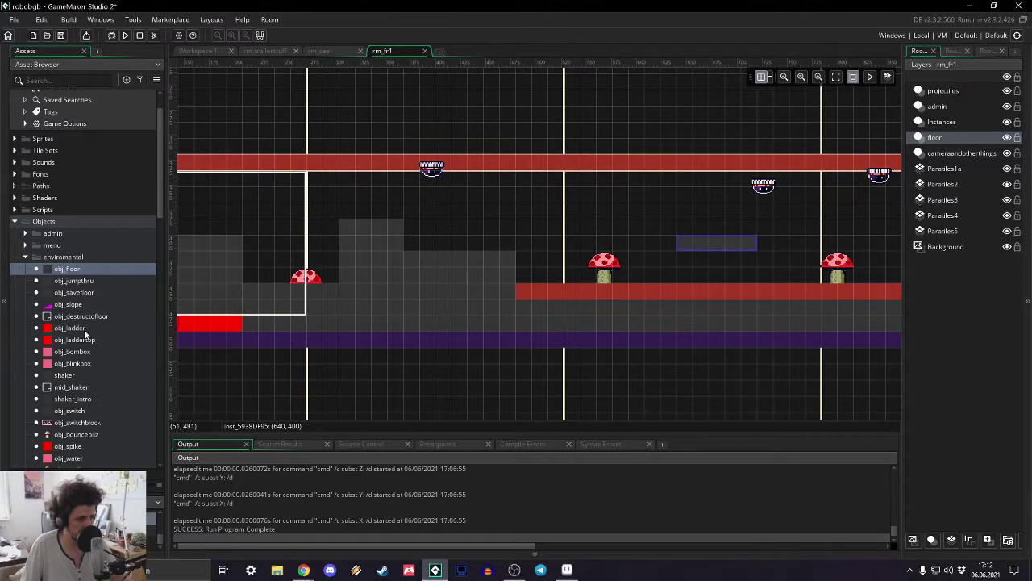
- Place an obj_spike at (480, 448), at the start of the long red strip, and check the object's definition
{"action": "scroll", "coordinate": [85, 333], "scroll_direction": "down", "scroll_amount": 3}
{"action": "left_click_drag", "start_coordinate": [68, 356], "coordinate": [526, 294]}
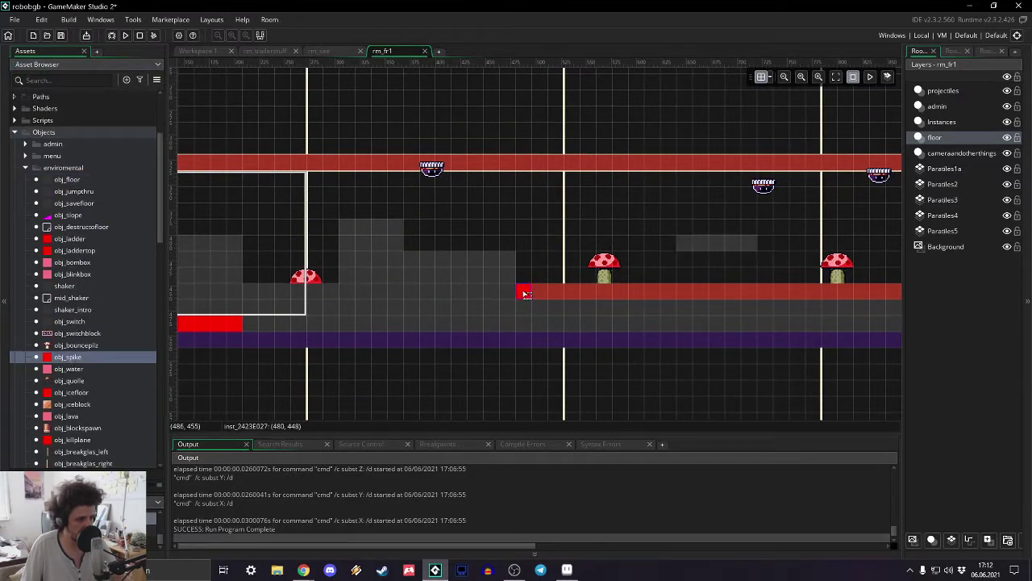
{"action": "double_click", "coordinate": [107, 355]}
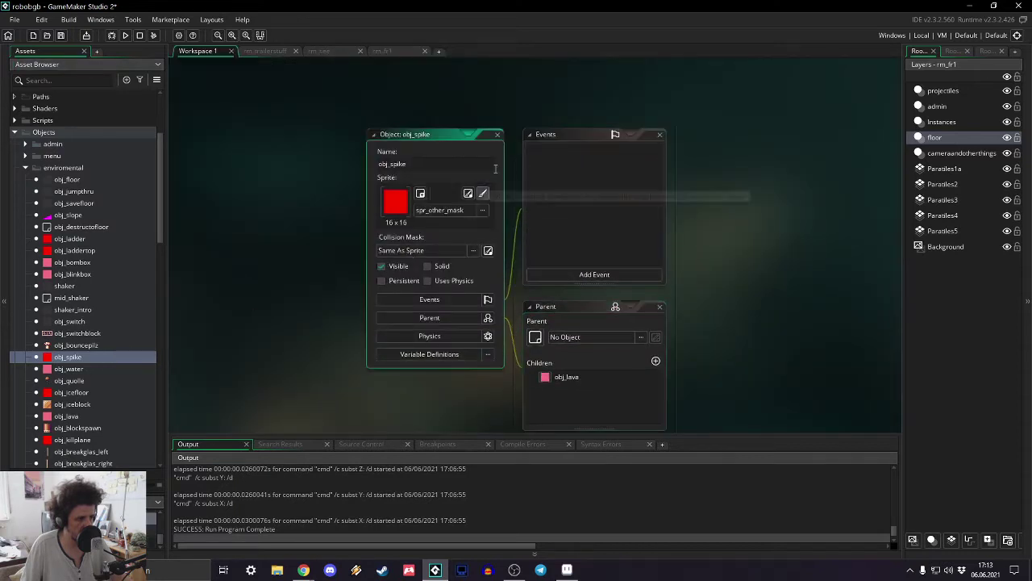
{"action": "left_click", "coordinate": [501, 136]}
{"action": "double_click", "coordinate": [501, 135]}
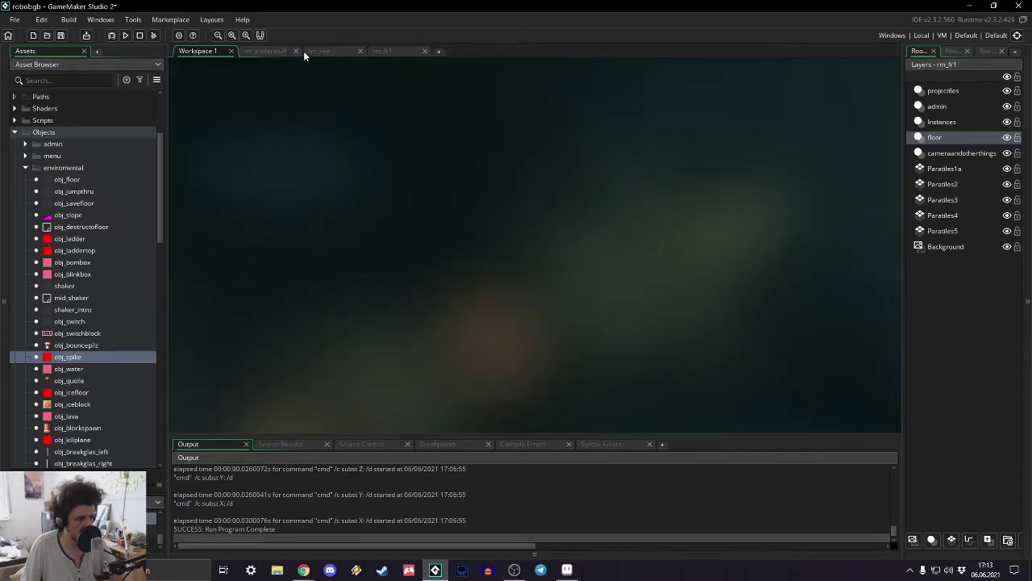
- Close the other room open beside rm_fr1 and stretch the obj_spike along the red strip to the raised block near the level's end
{"action": "left_click", "coordinate": [378, 51]}
{"action": "left_click", "coordinate": [359, 51]}
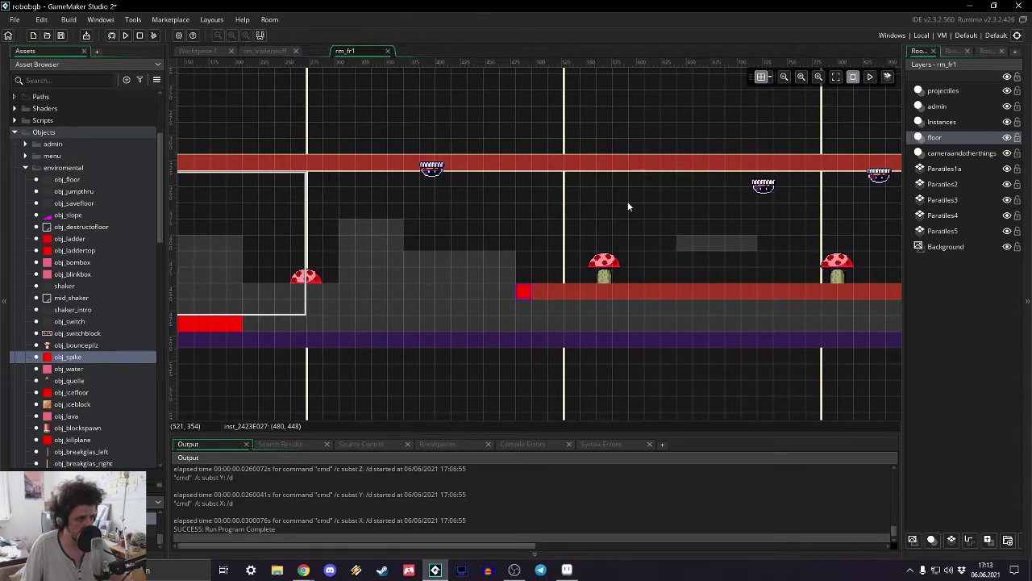
{"action": "left_click_drag", "start_coordinate": [450, 275], "coordinate": [898, 276]}
{"action": "middle_click_drag", "start_coordinate": [898, 276], "coordinate": [291, 255]}
{"action": "left_click_drag", "start_coordinate": [291, 254], "coordinate": [697, 255]}
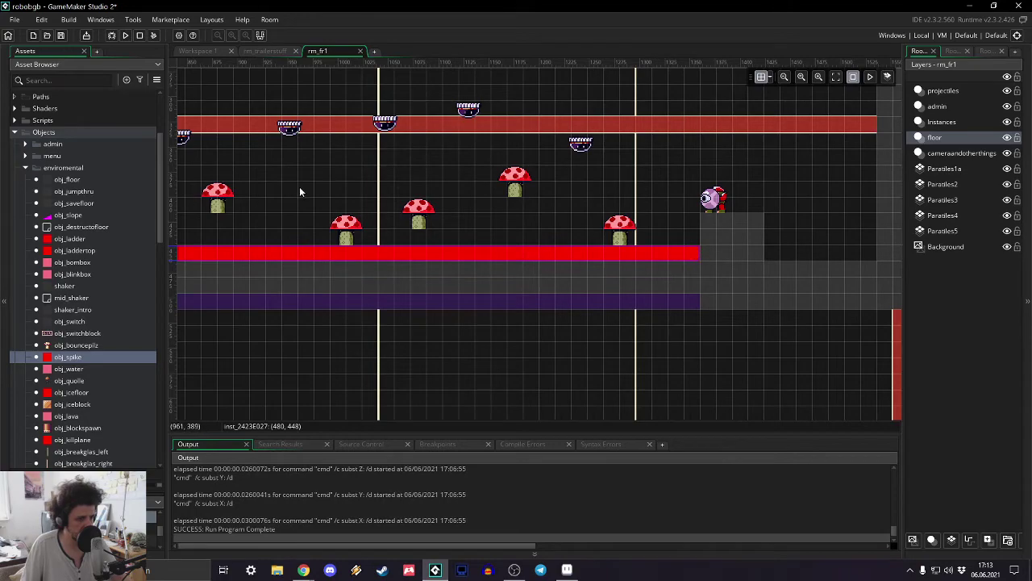
- Raise the top edge of the tall obj_floor block before the red strip to (304, 368)
{"action": "middle_click_drag", "start_coordinate": [304, 187], "coordinate": [758, 194]}
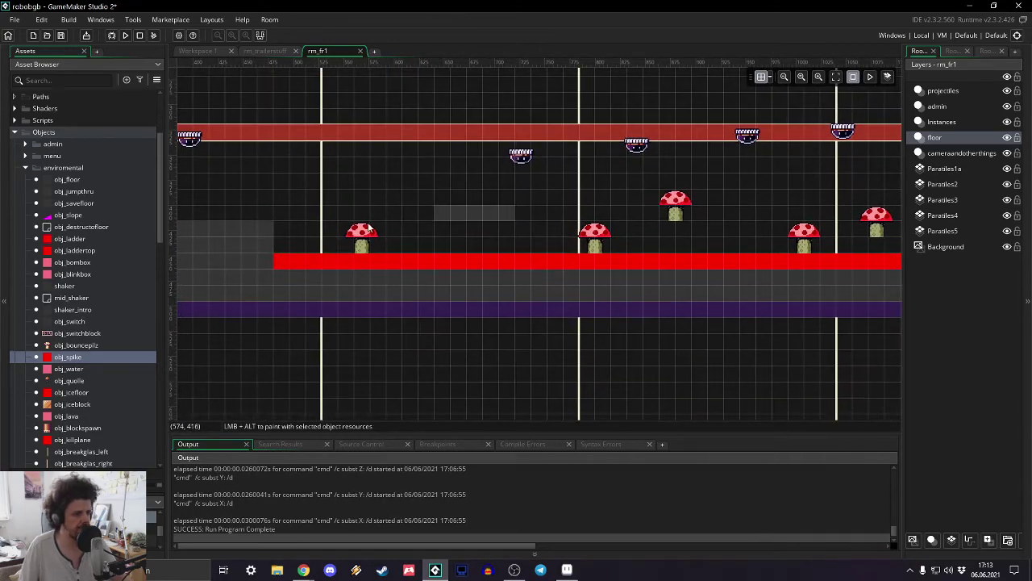
{"action": "middle_click_drag", "start_coordinate": [295, 218], "coordinate": [671, 199]}
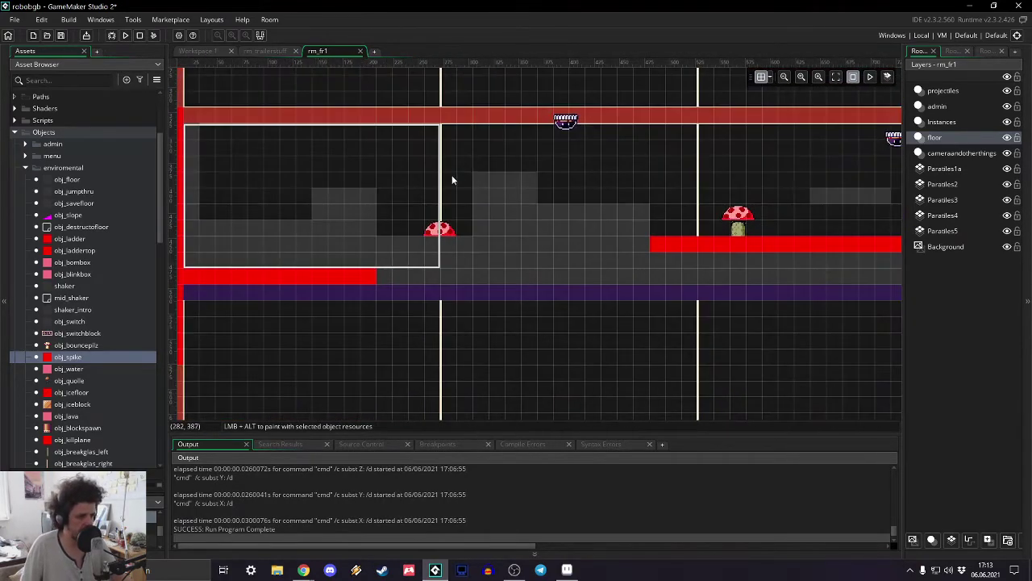
{"action": "left_click_drag", "start_coordinate": [496, 173], "coordinate": [496, 161]}
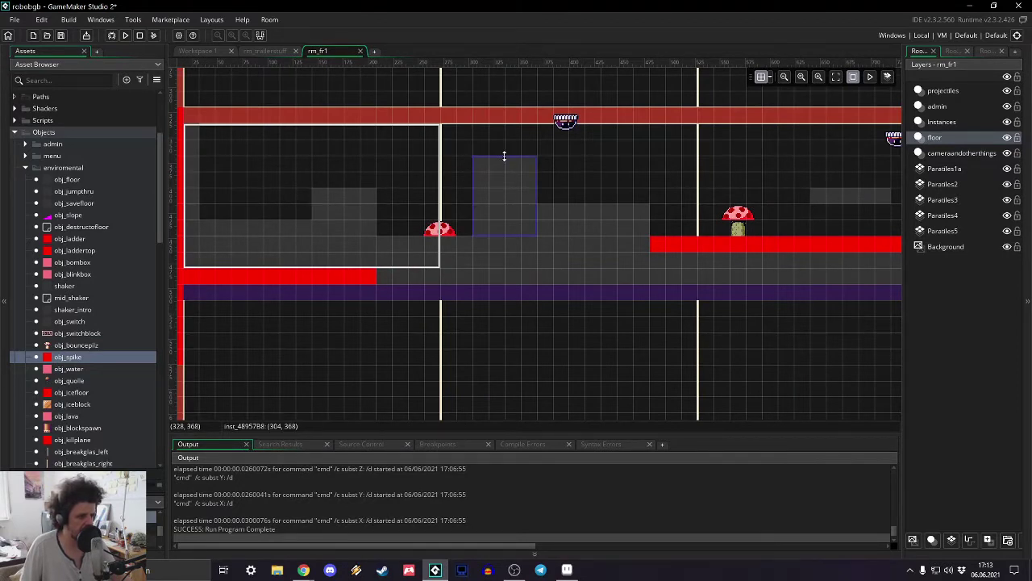
- Delete the small obj_floor at (144, 400) and place an obj_bouncepilz at (224, 416) in the gap after the starting platform
{"action": "left_click", "coordinate": [352, 196]}
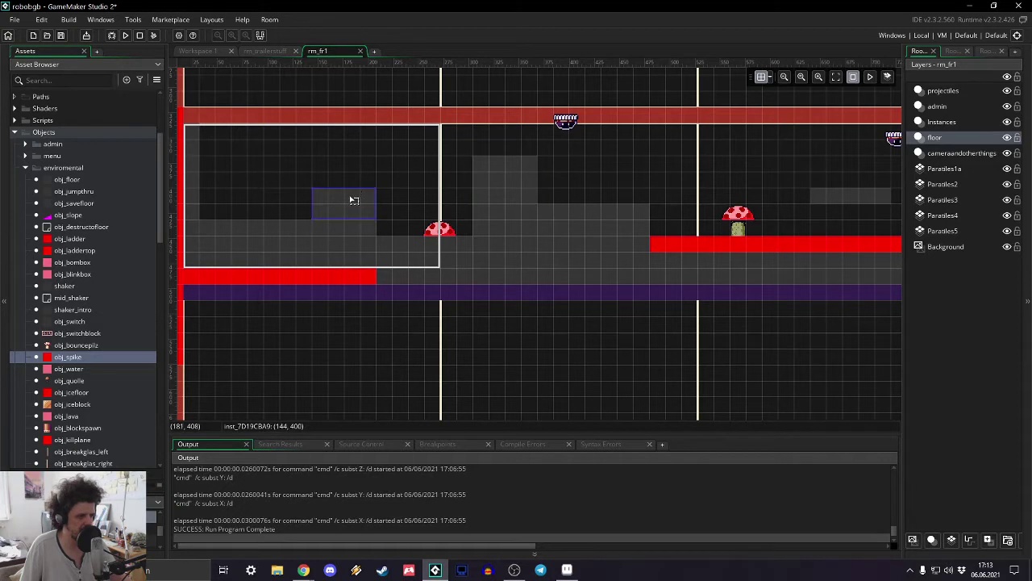
{"action": "key", "text": "Delete"}
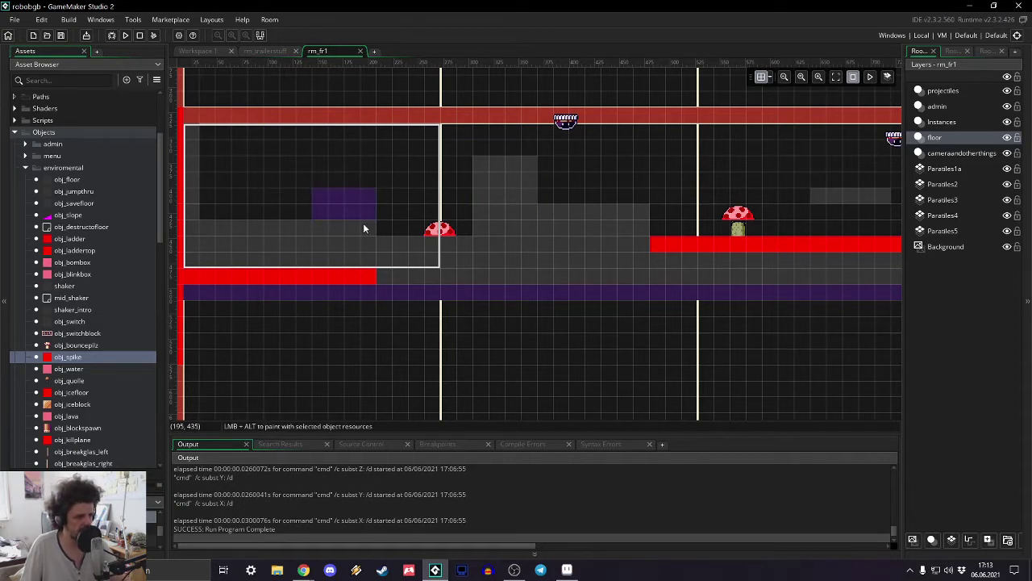
{"action": "left_click", "coordinate": [361, 223]}
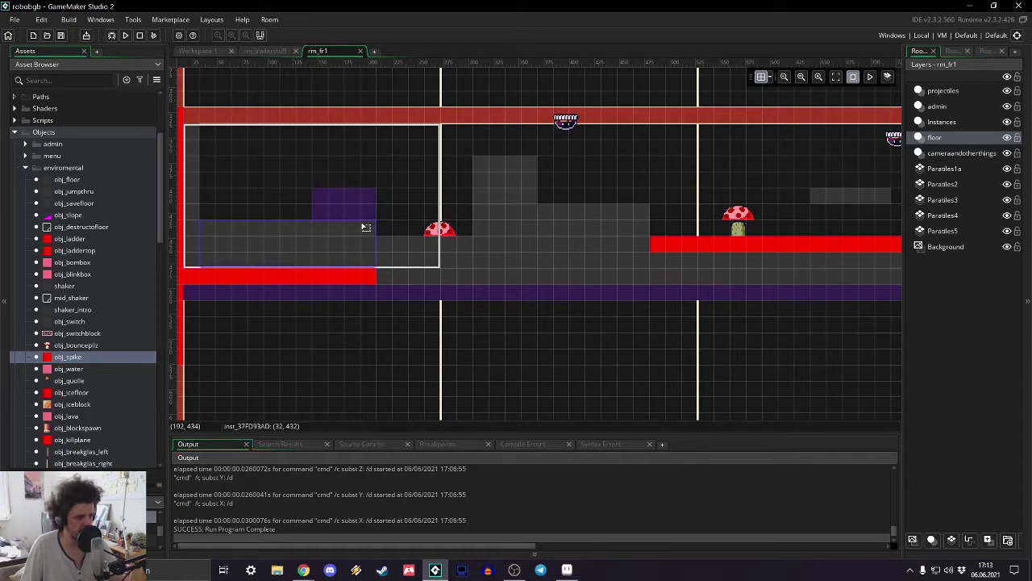
{"action": "left_click", "coordinate": [440, 233]}
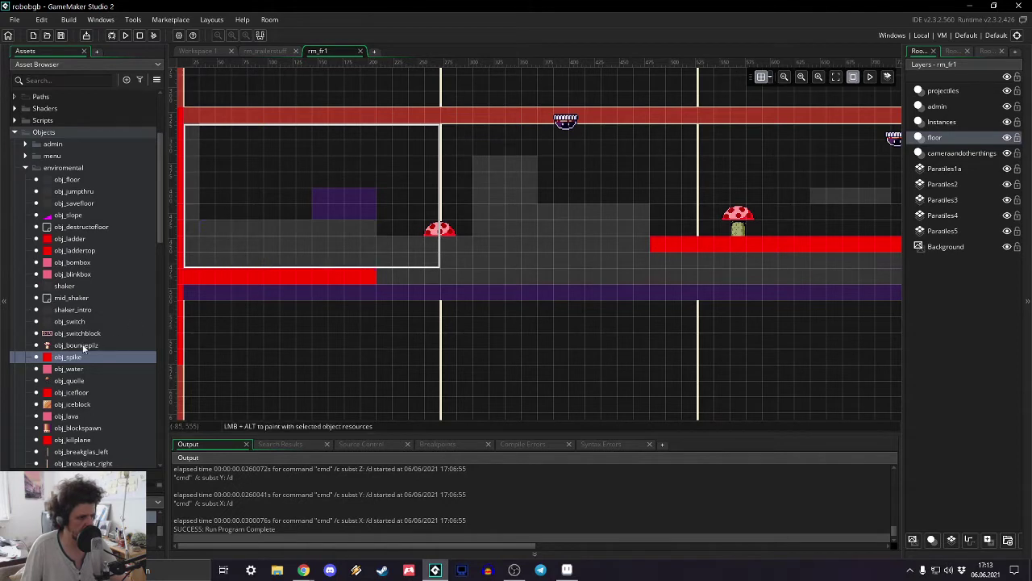
{"action": "left_click_drag", "start_coordinate": [82, 346], "coordinate": [402, 212]}
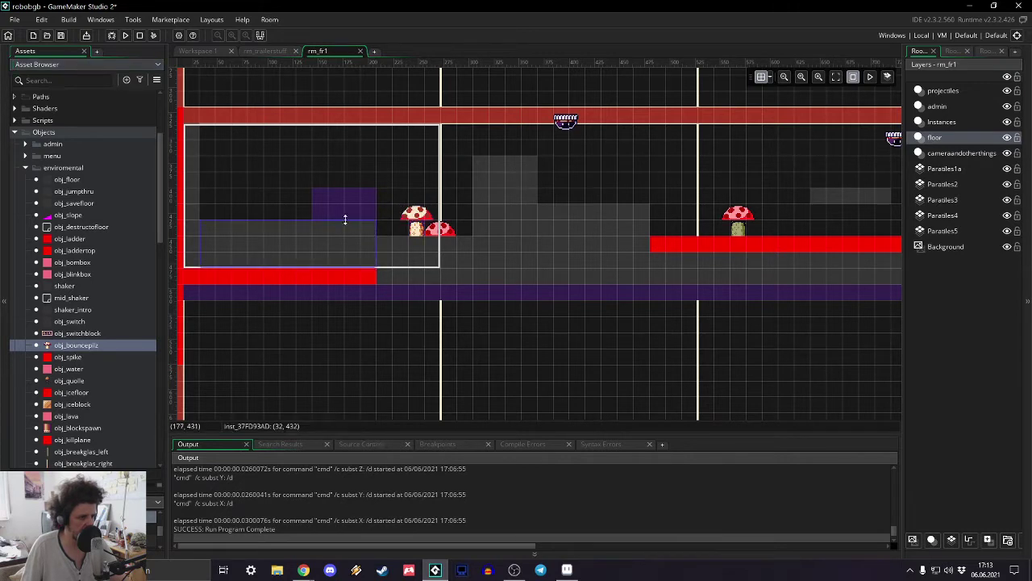
- Lower the starting platform's top to (32, 448) and add an obj_floor about 96 by 32 pixels on its first part
{"action": "left_click_drag", "start_coordinate": [346, 221], "coordinate": [342, 240]}
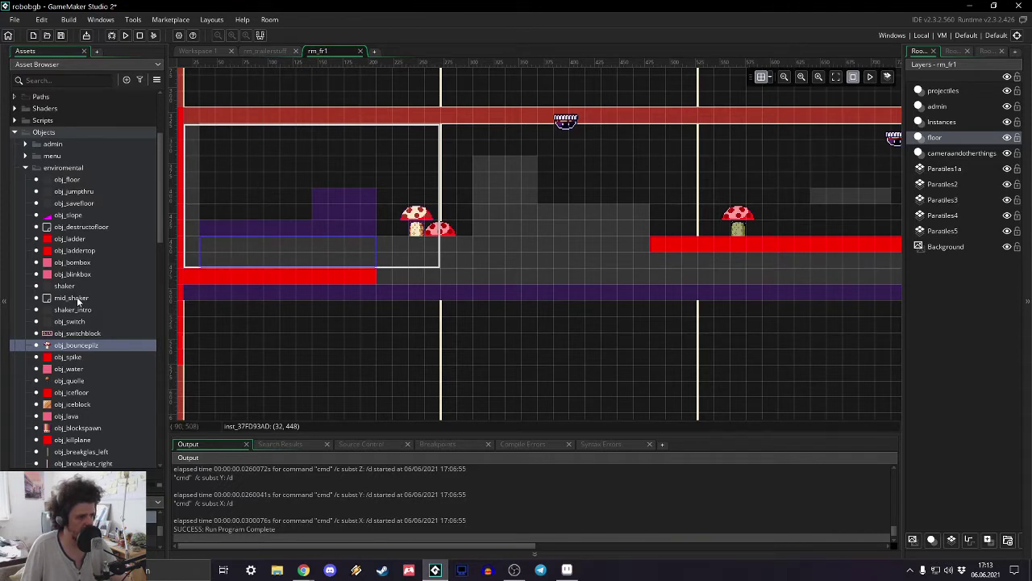
{"action": "left_click_drag", "start_coordinate": [76, 180], "coordinate": [289, 231]}
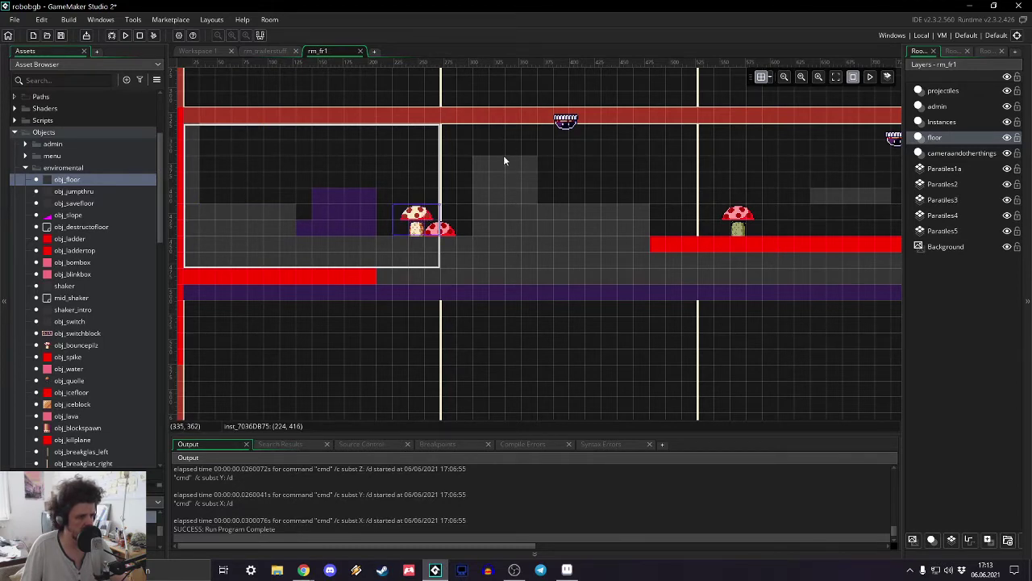
- Lower the top of the tall obj_floor block to (304, 384) and move the obj_bouncepilz to (192, 416)
{"action": "left_click_drag", "start_coordinate": [501, 162], "coordinate": [502, 179]}
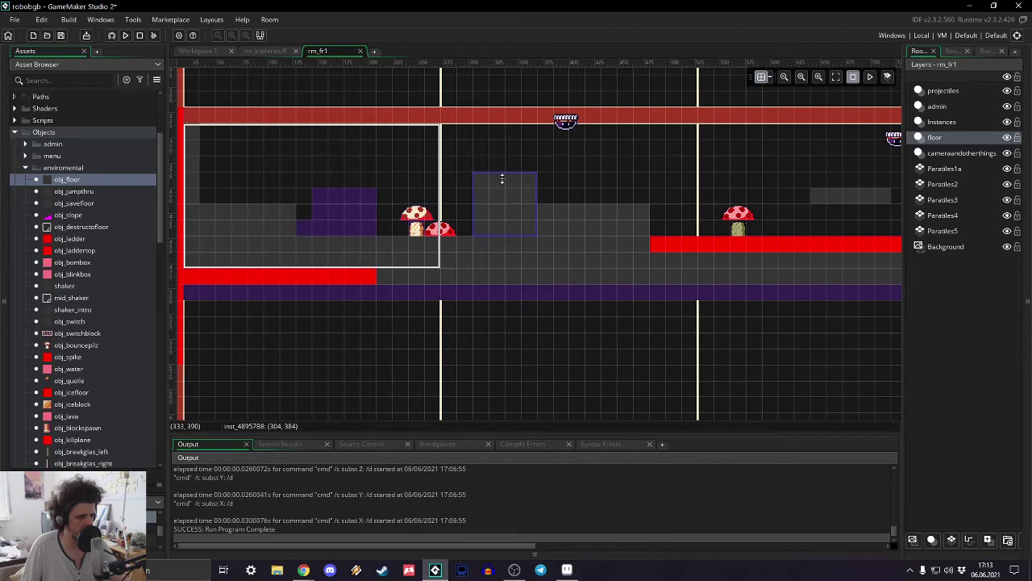
{"action": "scroll", "coordinate": [605, 180], "scroll_direction": "down", "scroll_amount": 1}
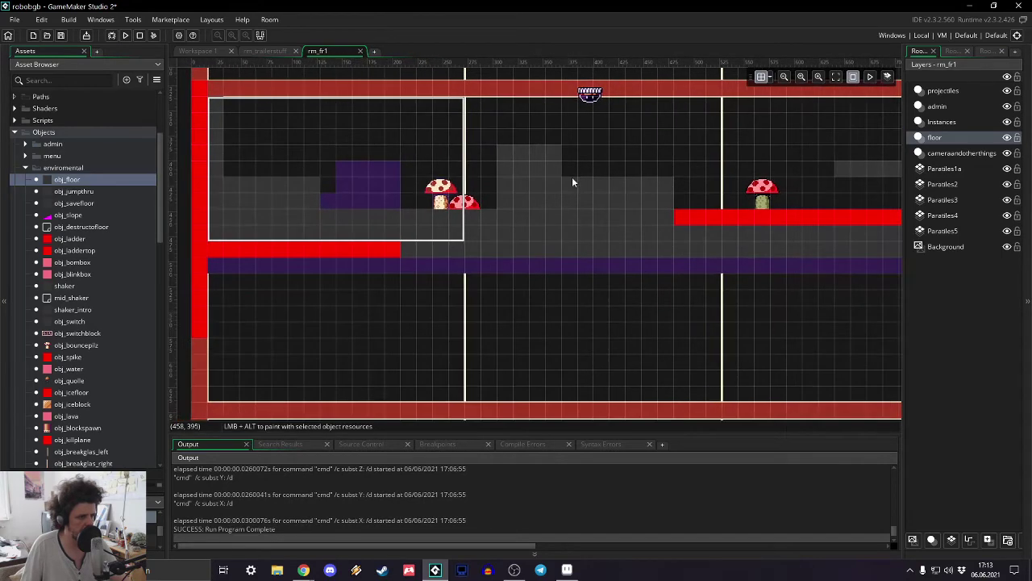
{"action": "left_click_drag", "start_coordinate": [447, 192], "coordinate": [416, 191]}
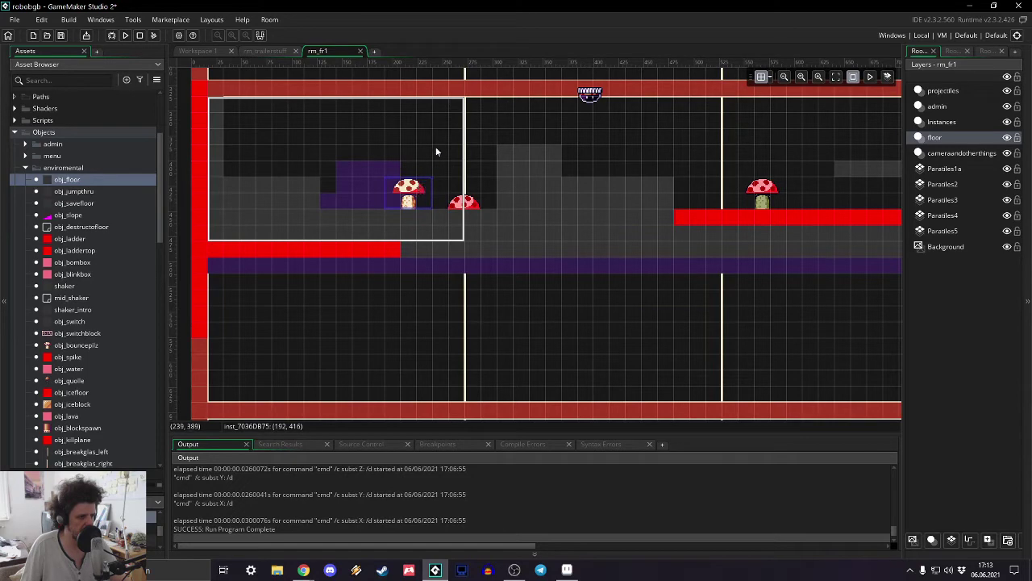
{"action": "scroll", "coordinate": [264, 212], "scroll_direction": "up", "scroll_amount": 2}
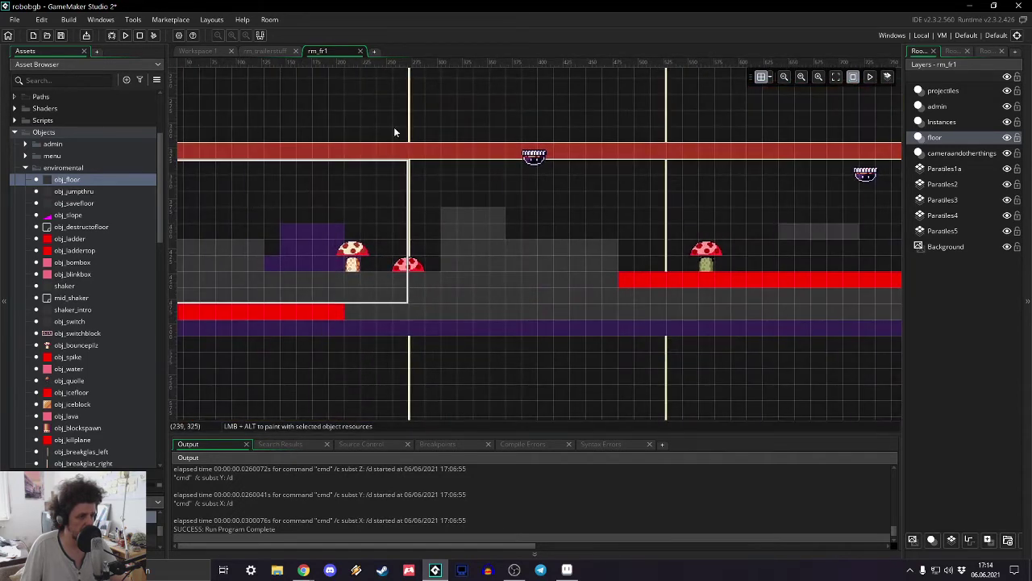
- Place an obj_bouncepilz over each of the first two mushroom tiles above the long red strip
{"action": "middle_click_drag", "start_coordinate": [763, 232], "coordinate": [231, 190]}
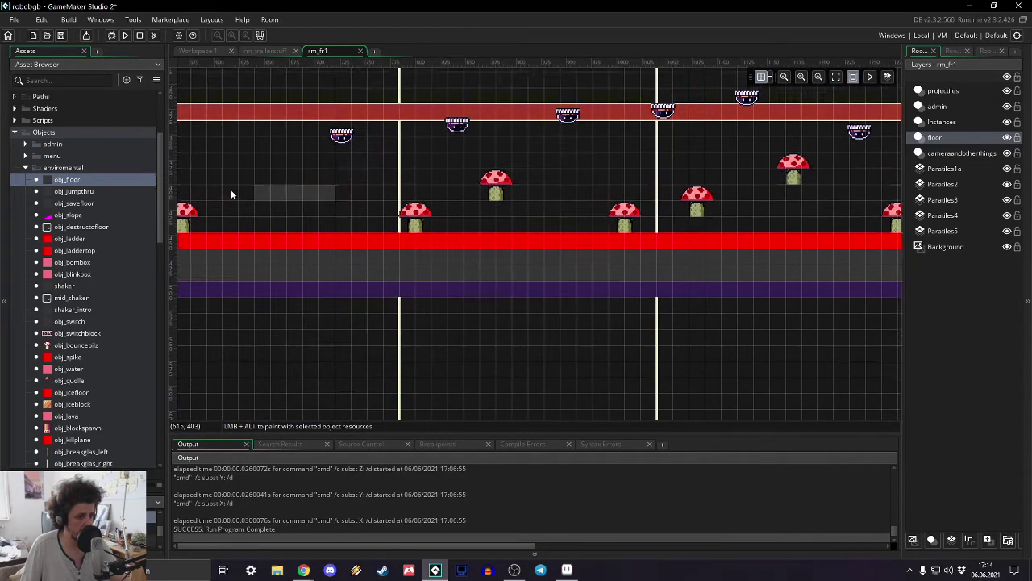
{"action": "middle_click_drag", "start_coordinate": [645, 219], "coordinate": [663, 212]}
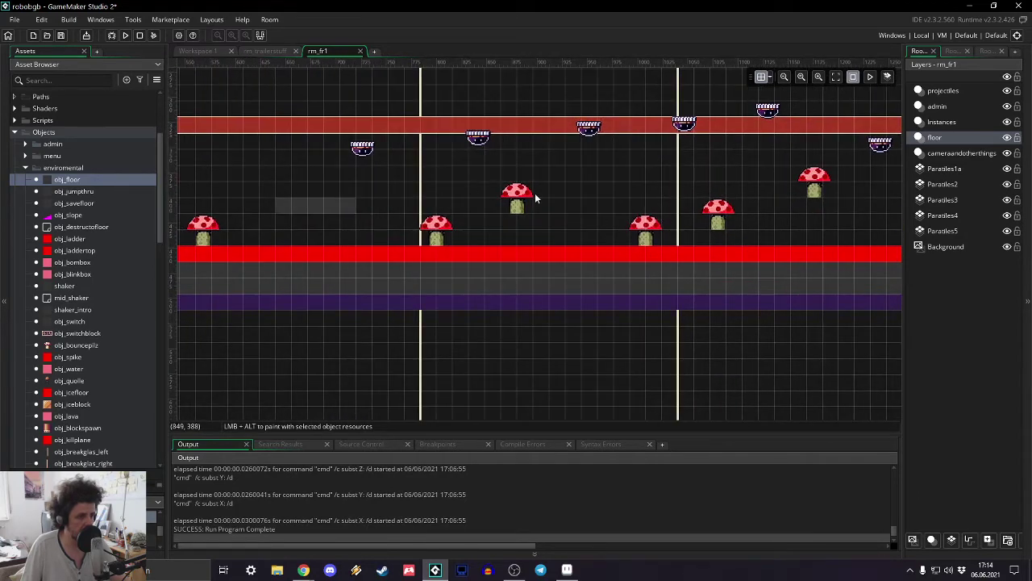
{"action": "middle_click_drag", "start_coordinate": [233, 166], "coordinate": [403, 184]}
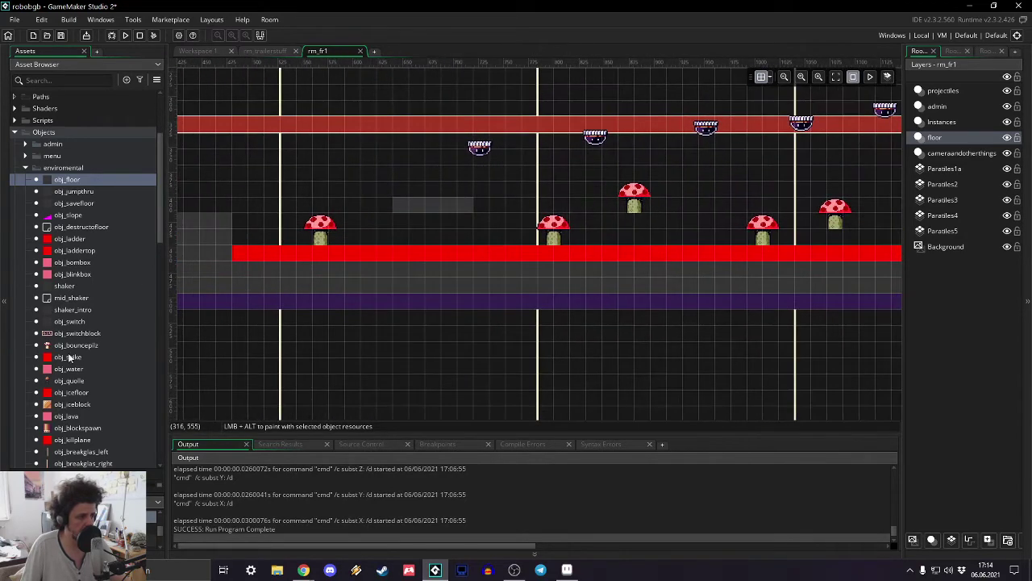
{"action": "left_click_drag", "start_coordinate": [77, 346], "coordinate": [313, 218]}
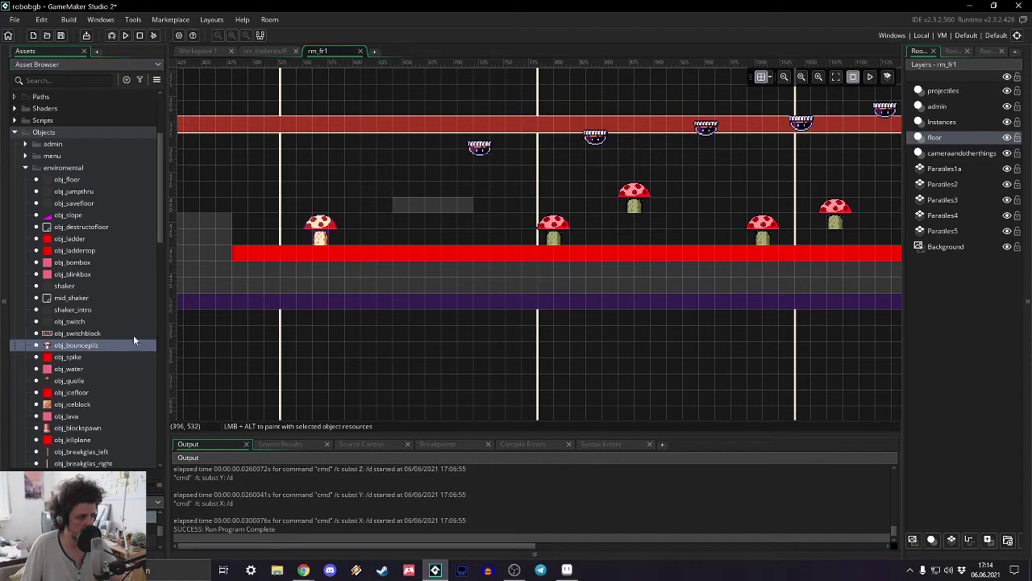
{"action": "left_click_drag", "start_coordinate": [125, 346], "coordinate": [569, 219]}
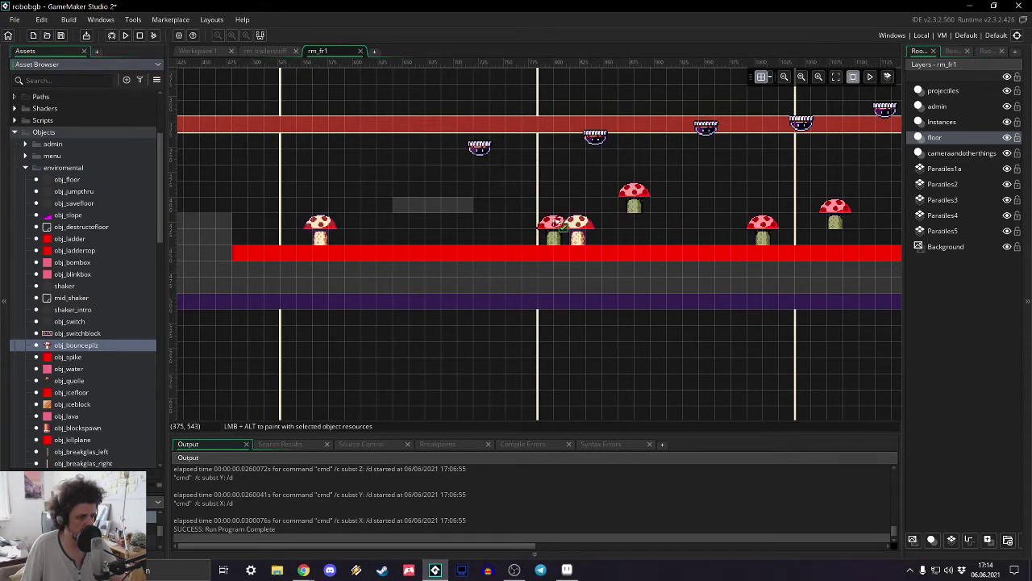
- Set the room grid to 8 by 8 and move the second mushroom's obj_bouncepilz to (776, 416) to match its tile
{"action": "left_click", "coordinate": [770, 78]}
{"action": "double_click", "coordinate": [803, 128]}
{"action": "type", "text": "8"}
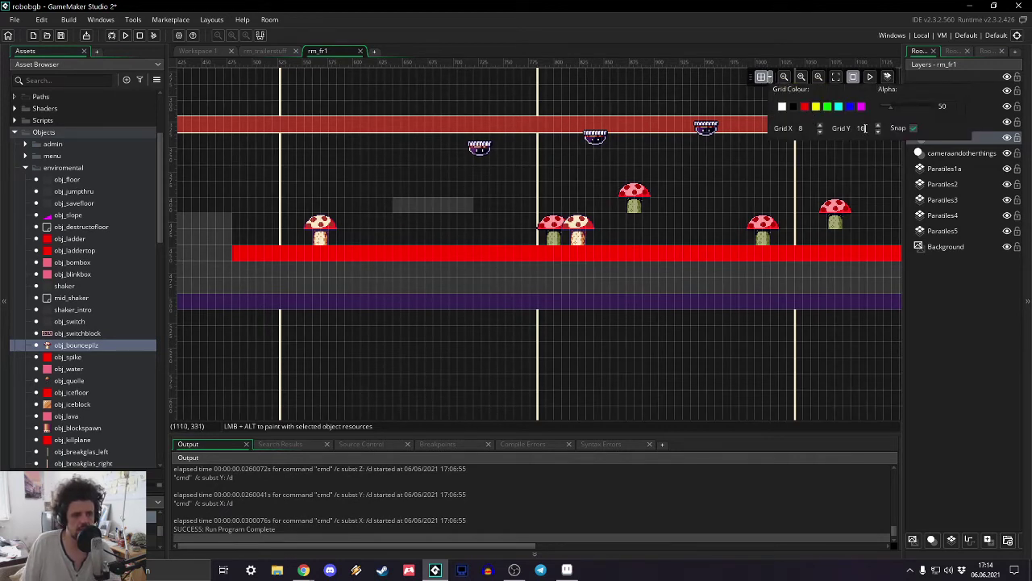
{"action": "double_click", "coordinate": [862, 127]}
{"action": "type", "text": "8"}
{"action": "left_click", "coordinate": [577, 228]}
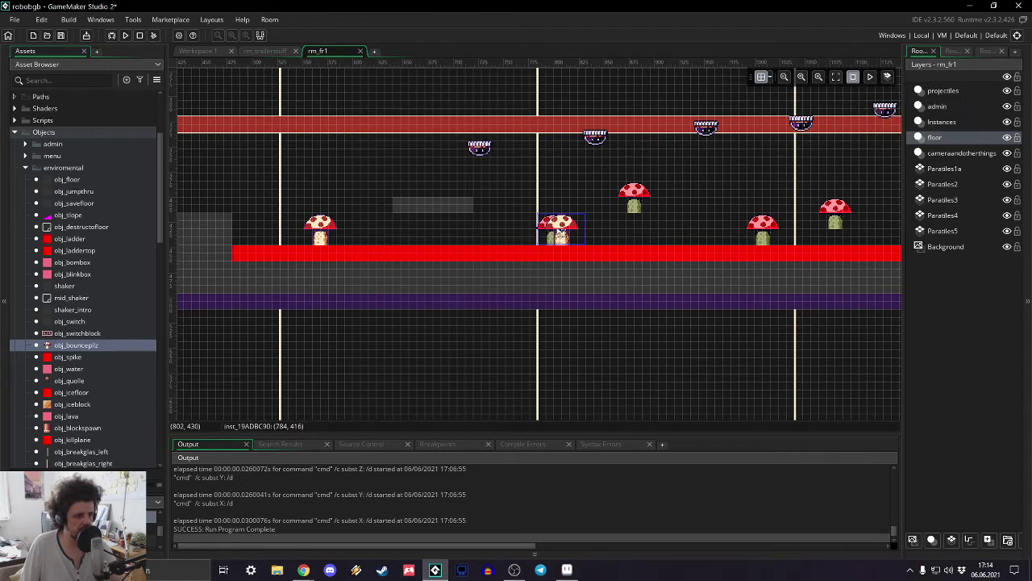
{"action": "left_click_drag", "start_coordinate": [577, 228], "coordinate": [553, 228]}
- Place an obj_bouncepilz over each of the five remaining mushroom tiles above the red strip, up to the raised end block
{"action": "left_click_drag", "start_coordinate": [75, 344], "coordinate": [629, 198]}
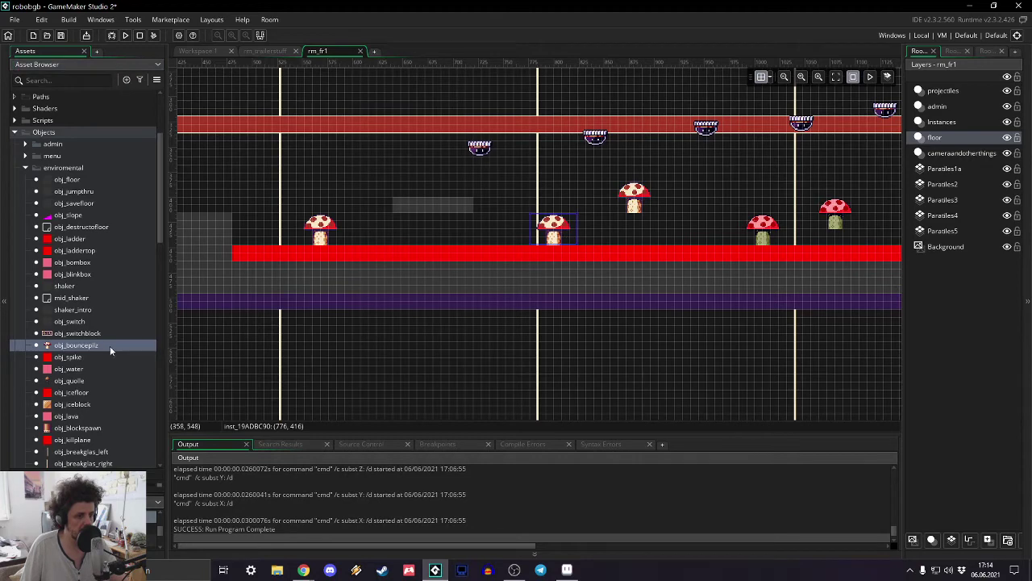
{"action": "left_click_drag", "start_coordinate": [109, 346], "coordinate": [745, 218]}
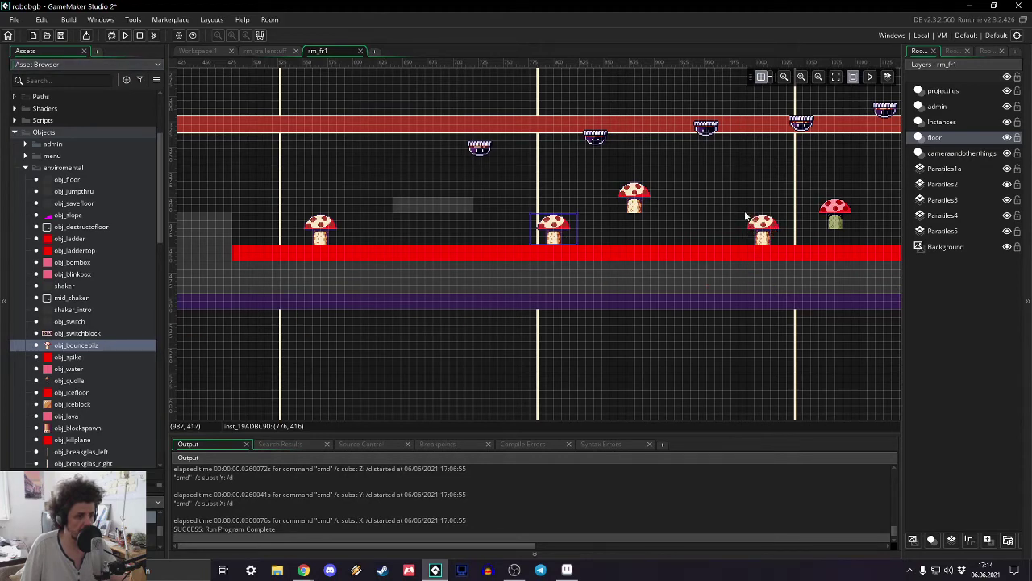
{"action": "middle_click_drag", "start_coordinate": [744, 219], "coordinate": [439, 137]}
{"action": "left_click_drag", "start_coordinate": [88, 348], "coordinate": [545, 173]}
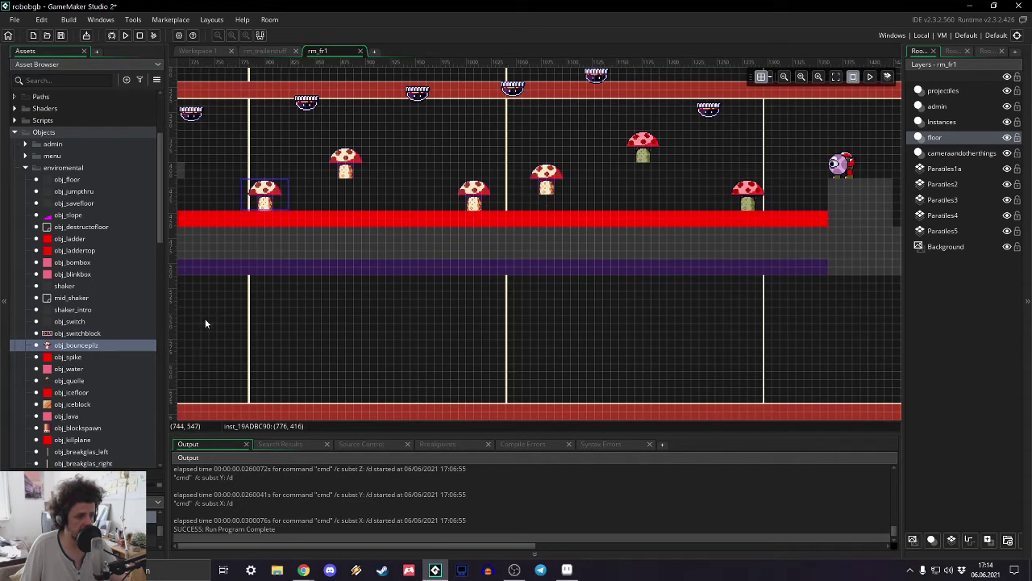
{"action": "left_click_drag", "start_coordinate": [121, 345], "coordinate": [620, 143]}
{"action": "left_click_drag", "start_coordinate": [73, 345], "coordinate": [744, 172]}
{"action": "middle_click_drag", "start_coordinate": [782, 138], "coordinate": [430, 194]}
{"action": "scroll", "coordinate": [431, 193], "scroll_direction": "left", "scroll_amount": 5, "text": "shift"}
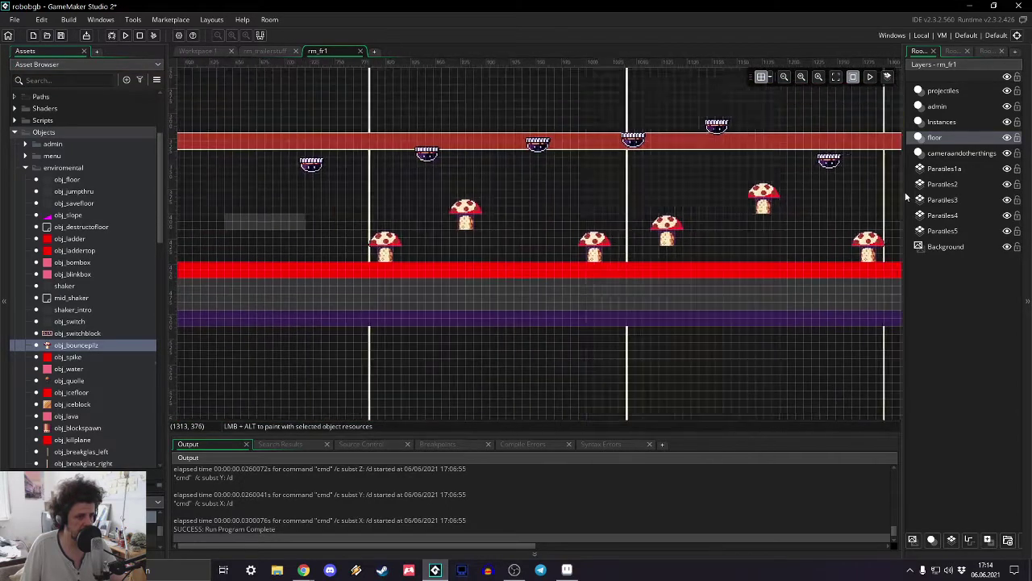
{"action": "middle_click_drag", "start_coordinate": [310, 214], "coordinate": [638, 224]}
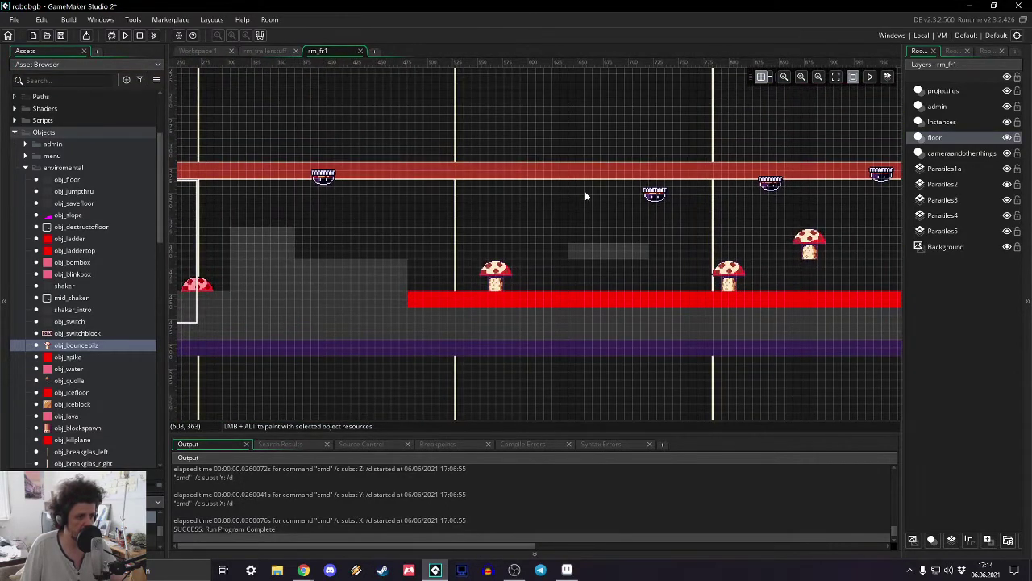
{"action": "scroll", "coordinate": [721, 101], "scroll_direction": "left", "scroll_amount": 5, "text": "shift"}
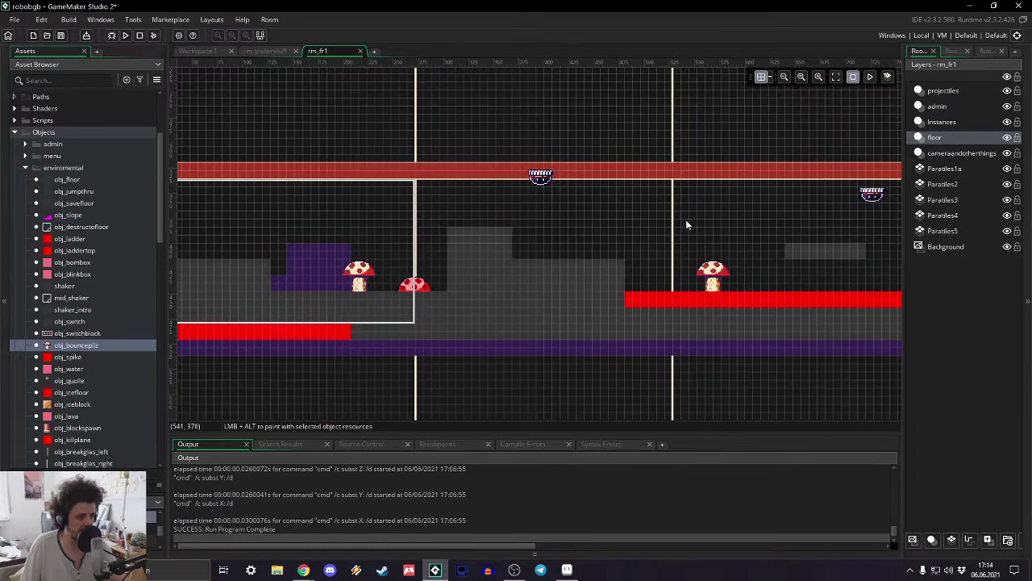
{"action": "middle_click_drag", "start_coordinate": [686, 225], "coordinate": [847, 228]}
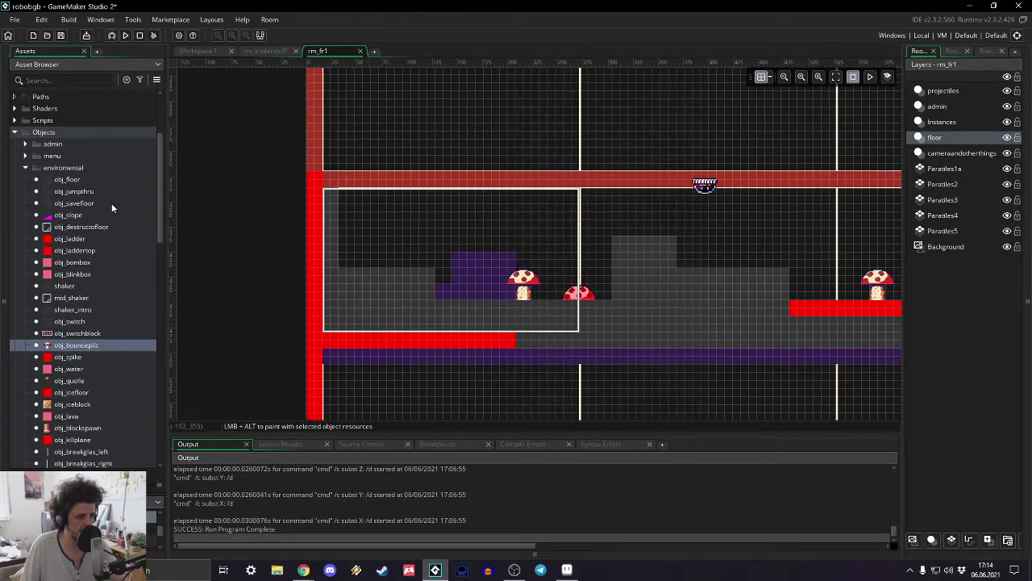
- Turn on the Visible option of obj_floor and return to room rm_fr1
{"action": "double_click", "coordinate": [82, 179]}
{"action": "left_click", "coordinate": [400, 266]}
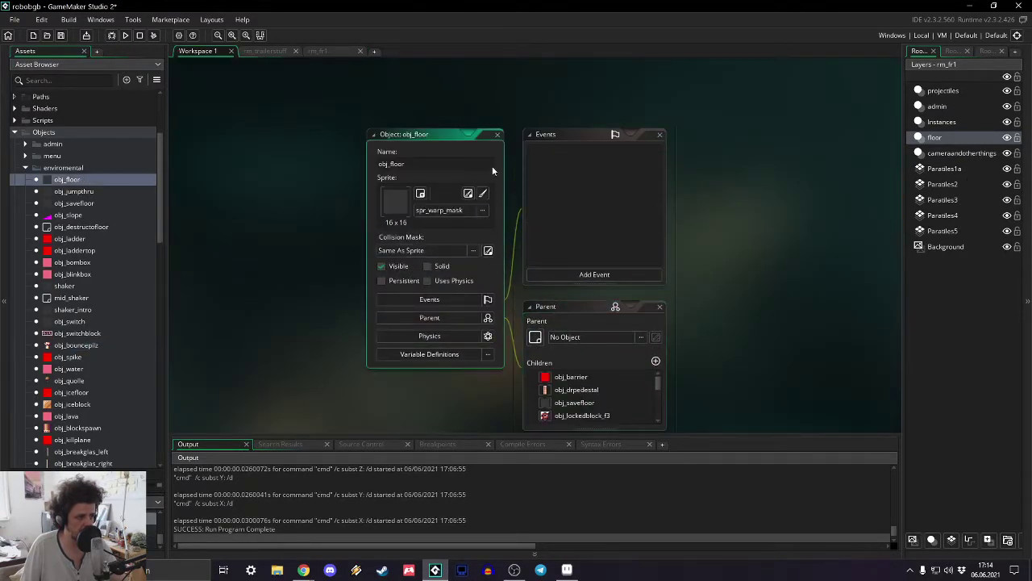
{"action": "left_click", "coordinate": [498, 136]}
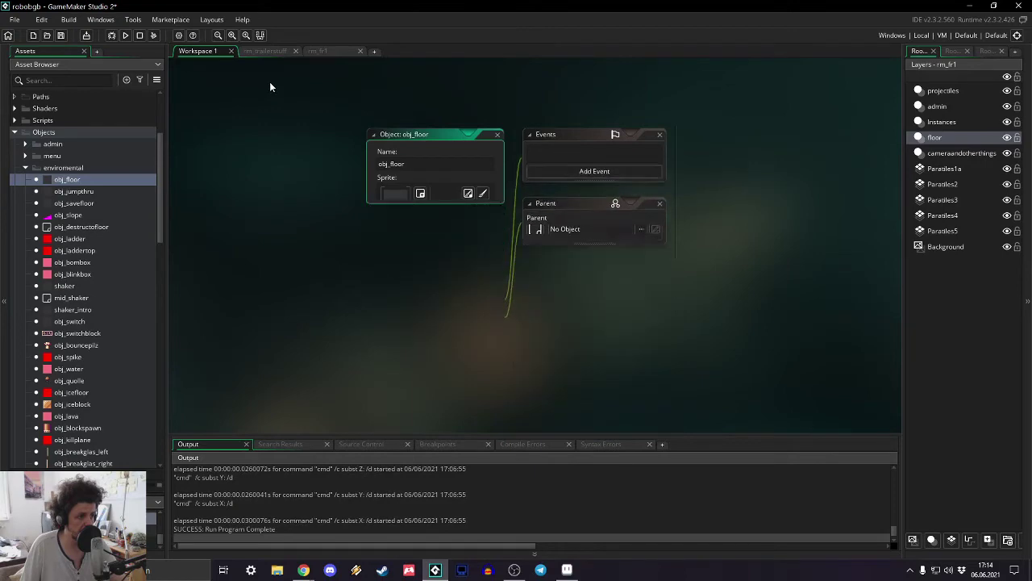
{"action": "left_click", "coordinate": [322, 52]}
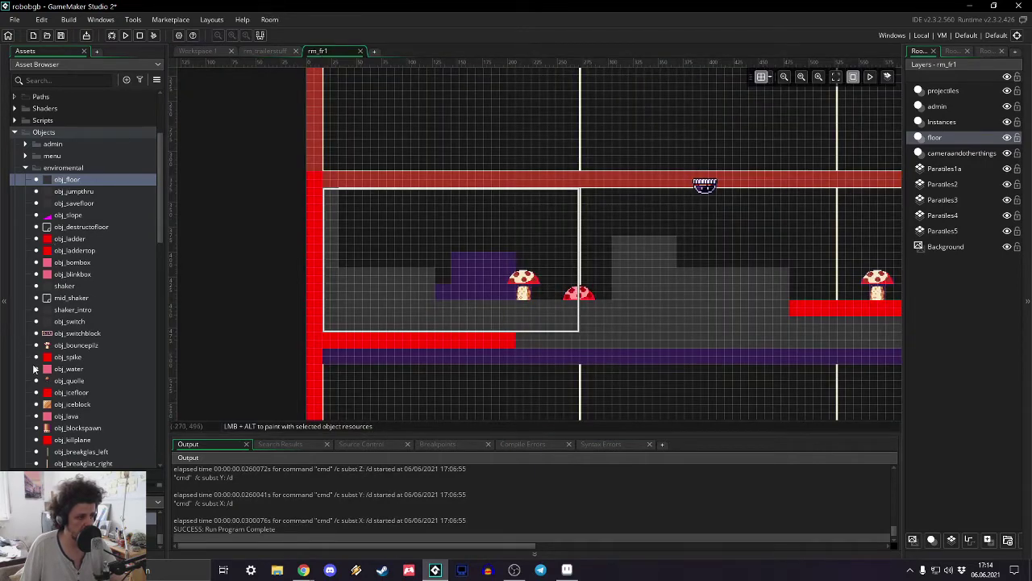
- Open room rm_4towers and inspect the player start instance on its Instances layer
{"action": "scroll", "coordinate": [34, 369], "scroll_direction": "down", "scroll_amount": 15}
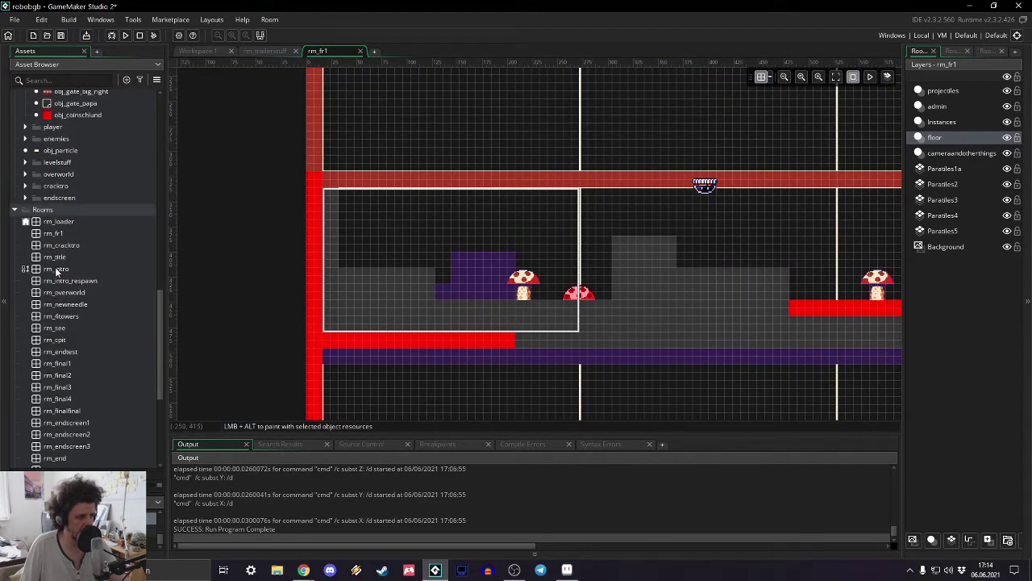
{"action": "left_click", "coordinate": [64, 317]}
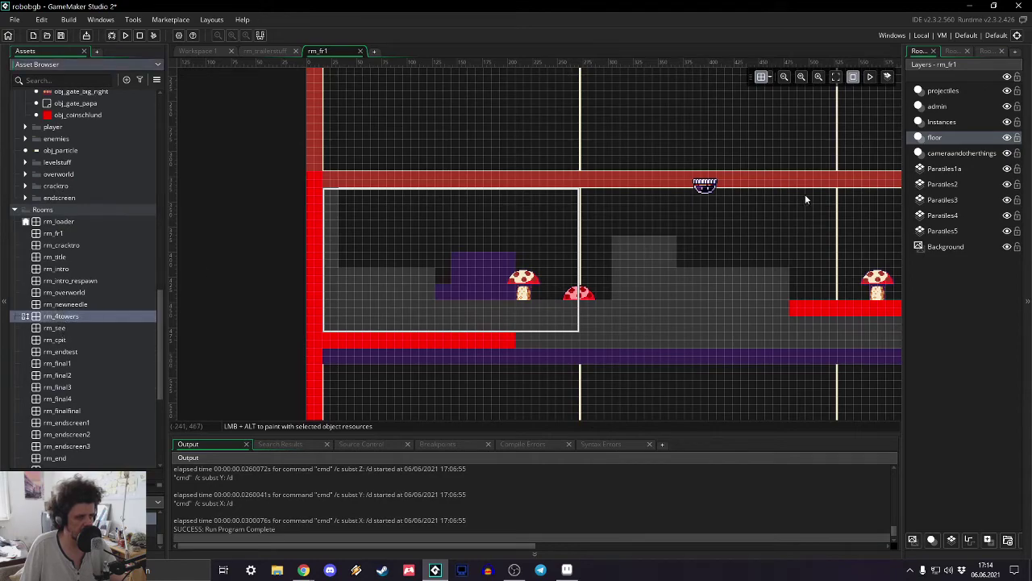
{"action": "double_click", "coordinate": [97, 316]}
{"action": "middle_click_drag", "start_coordinate": [347, 280], "coordinate": [730, 280]}
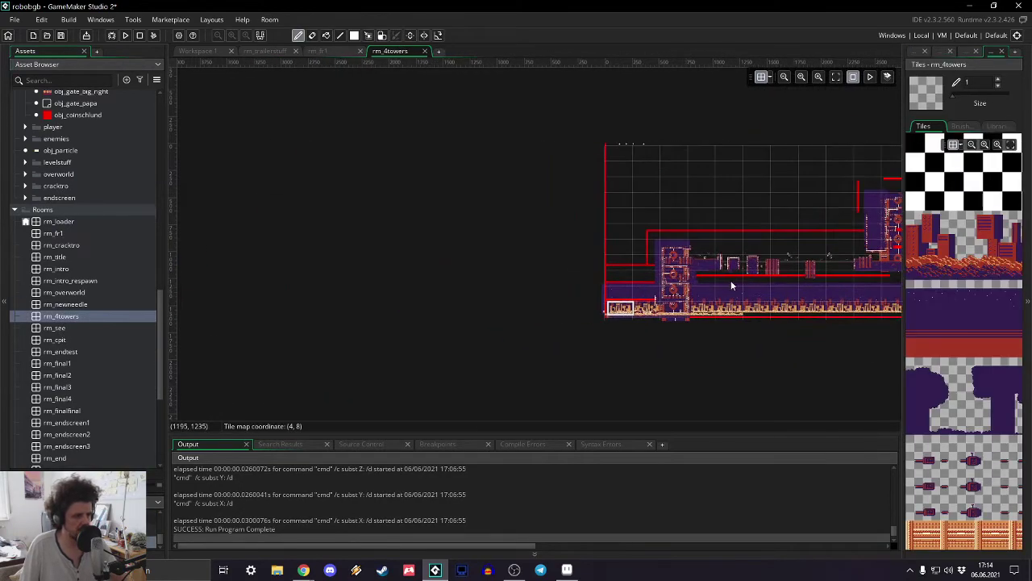
{"action": "scroll", "coordinate": [651, 308], "scroll_direction": "up", "scroll_amount": 5}
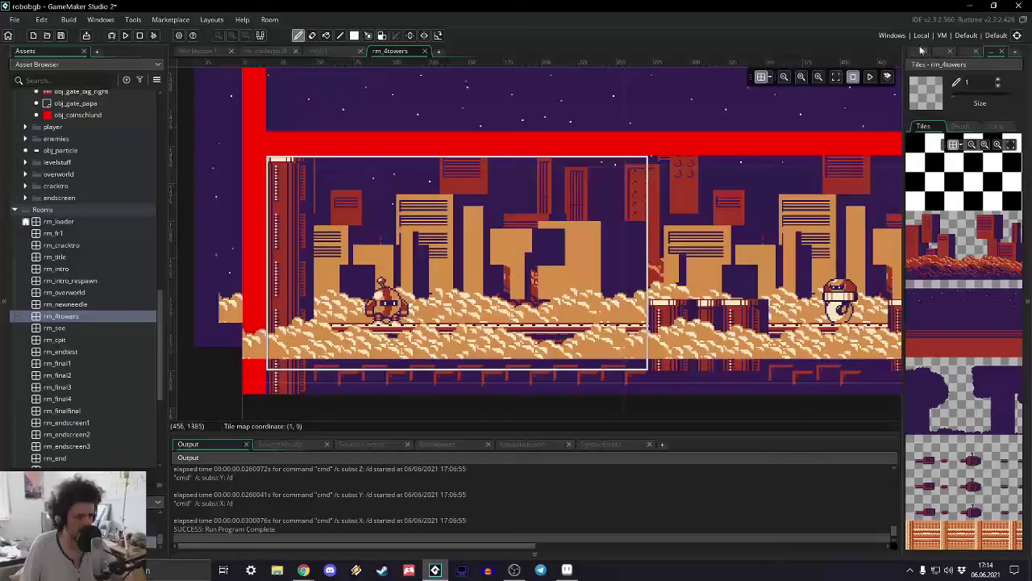
{"action": "left_click", "coordinate": [918, 53]}
{"action": "left_click", "coordinate": [936, 138]}
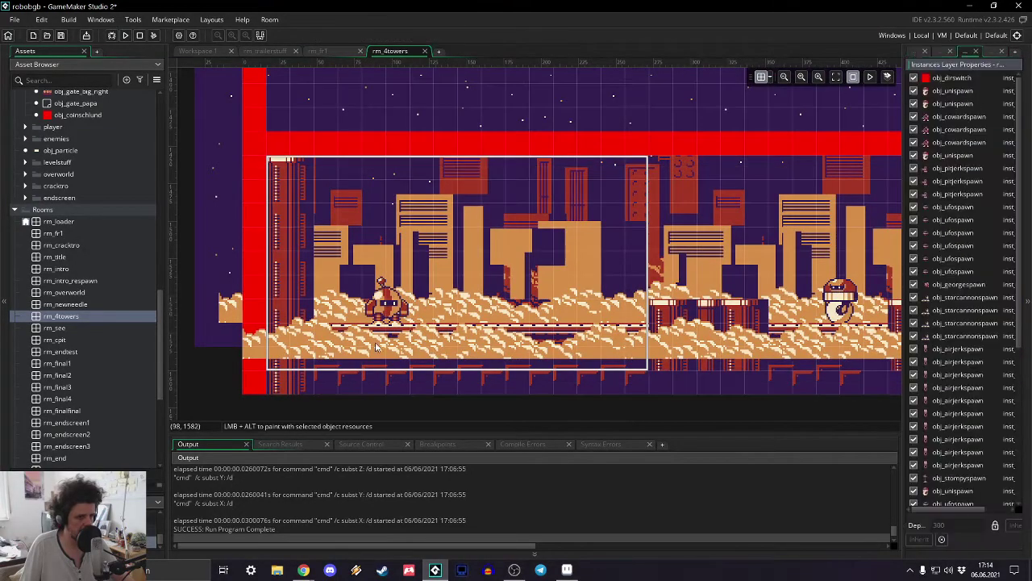
{"action": "double_click", "coordinate": [391, 295]}
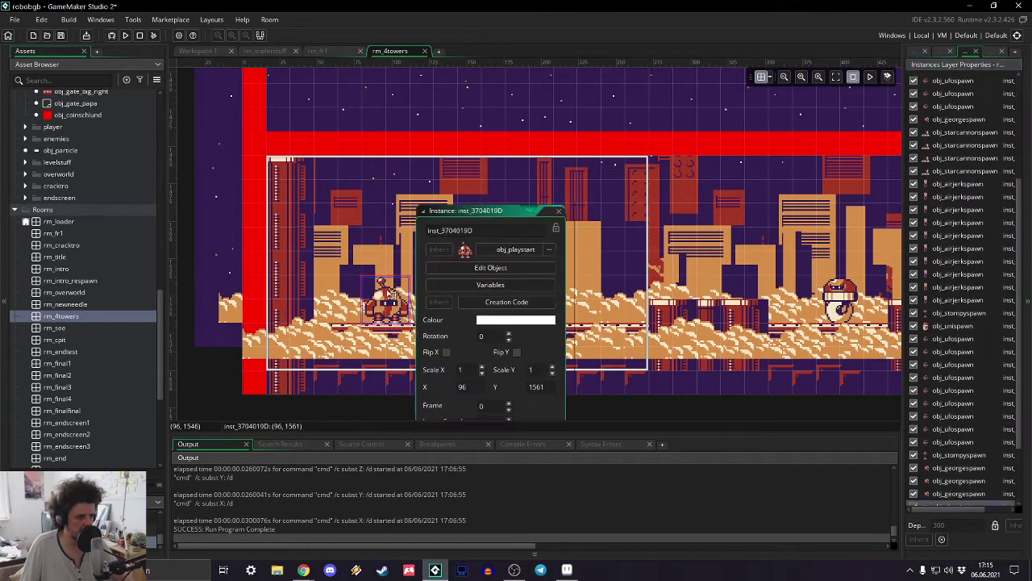
{"action": "left_click", "coordinate": [563, 212]}
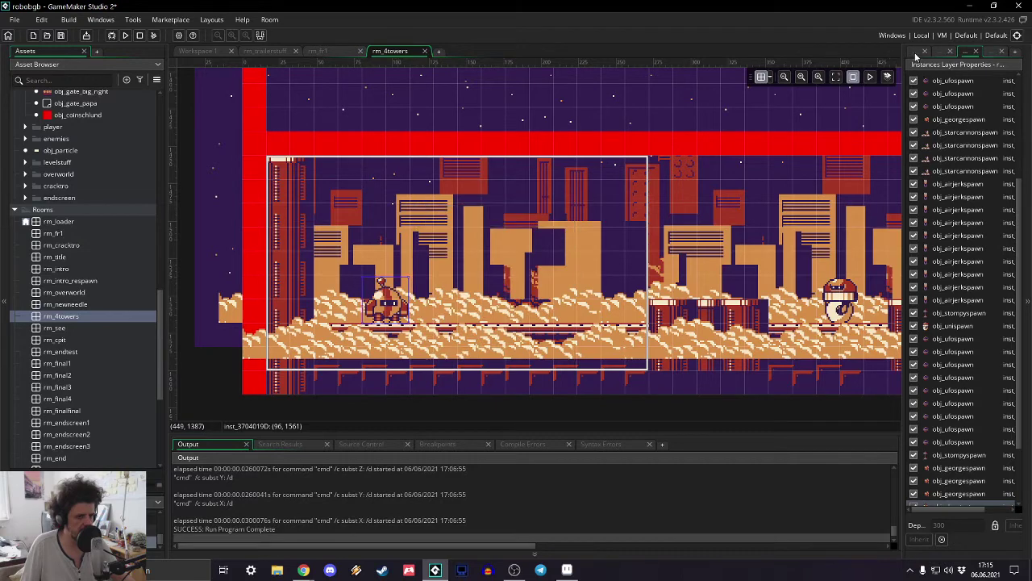
- Show the cameraandotherthings layer of rm_4towers and inspect the large red instance around the player start
{"action": "left_click", "coordinate": [924, 52]}
{"action": "left_click", "coordinate": [966, 342]}
{"action": "left_click", "coordinate": [1018, 339]}
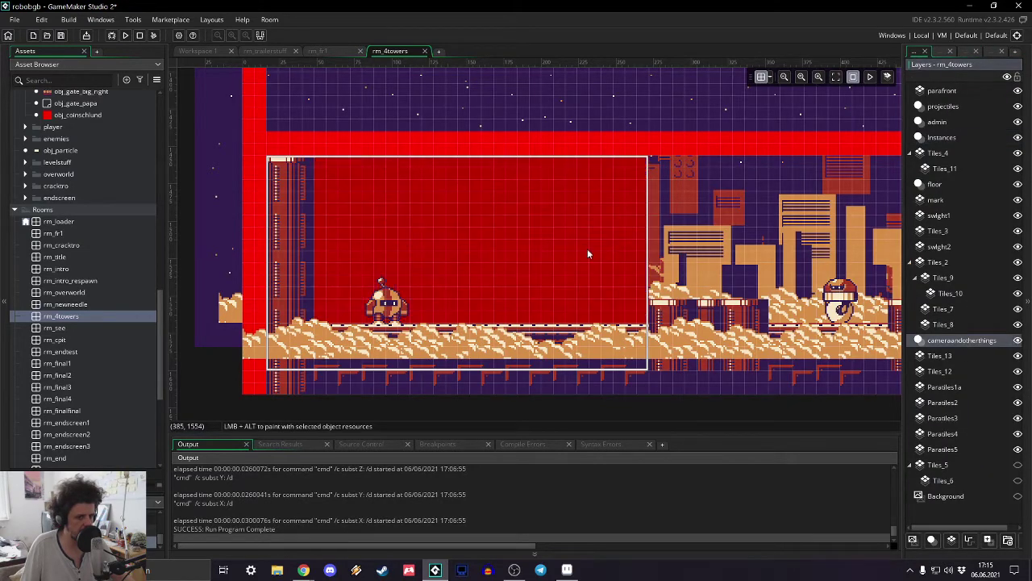
{"action": "double_click", "coordinate": [456, 224]}
{"action": "left_click", "coordinate": [462, 89]}
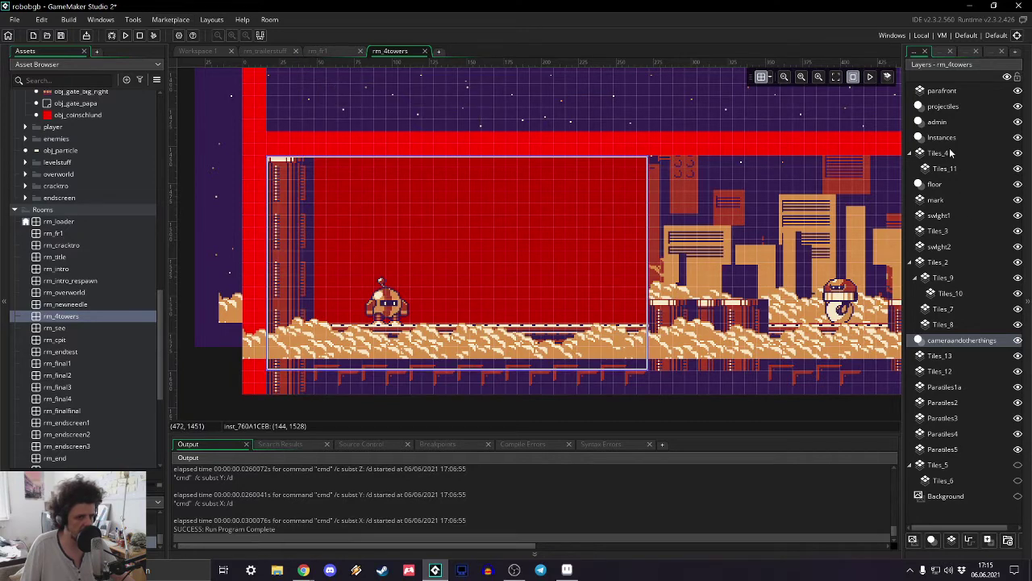
- Examine which objects sit on the Instances and admin layers of rm_4towers
{"action": "double_click", "coordinate": [950, 140]}
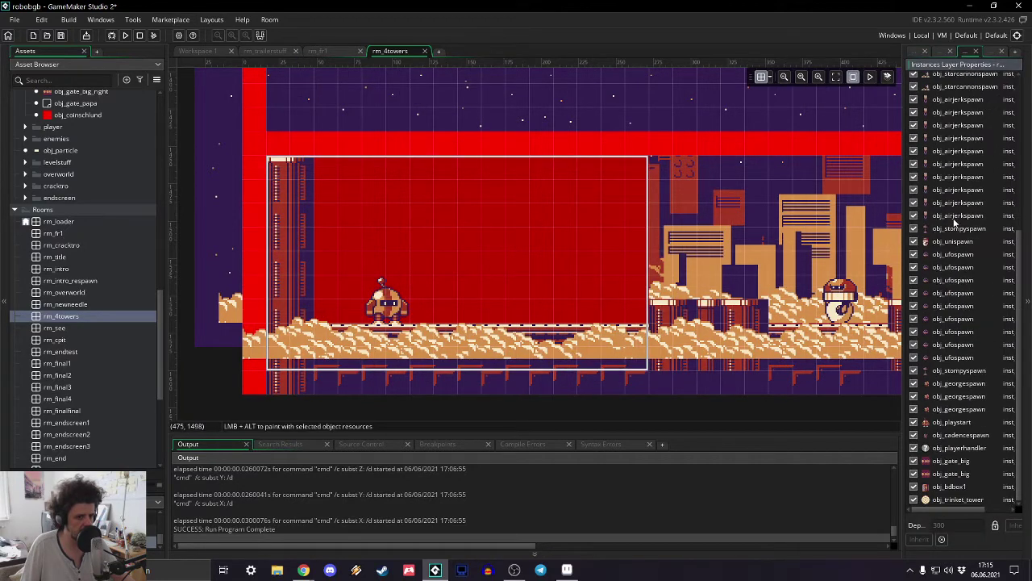
{"action": "scroll", "coordinate": [964, 347], "scroll_direction": "up", "scroll_amount": 5}
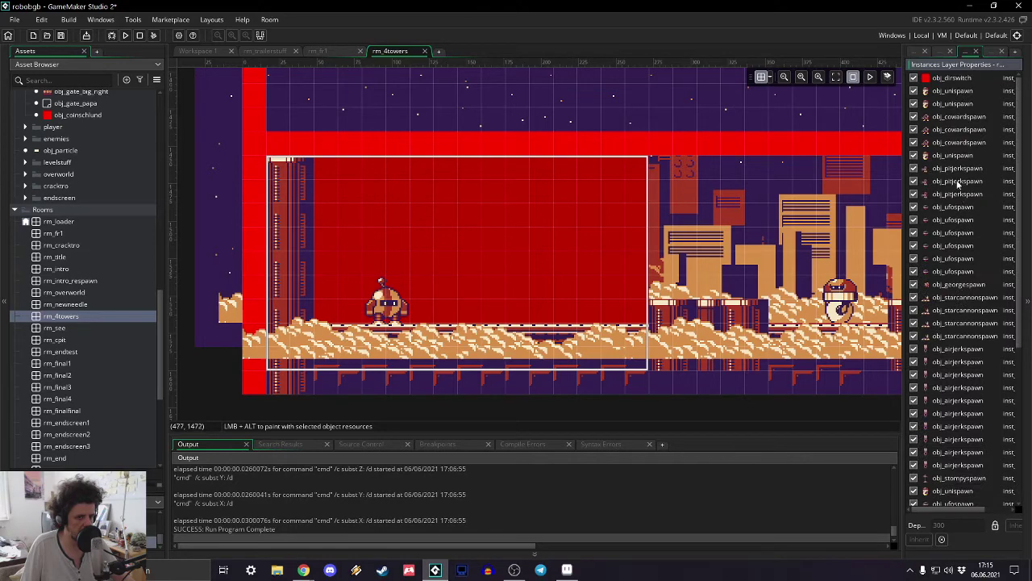
{"action": "left_click", "coordinate": [919, 52]}
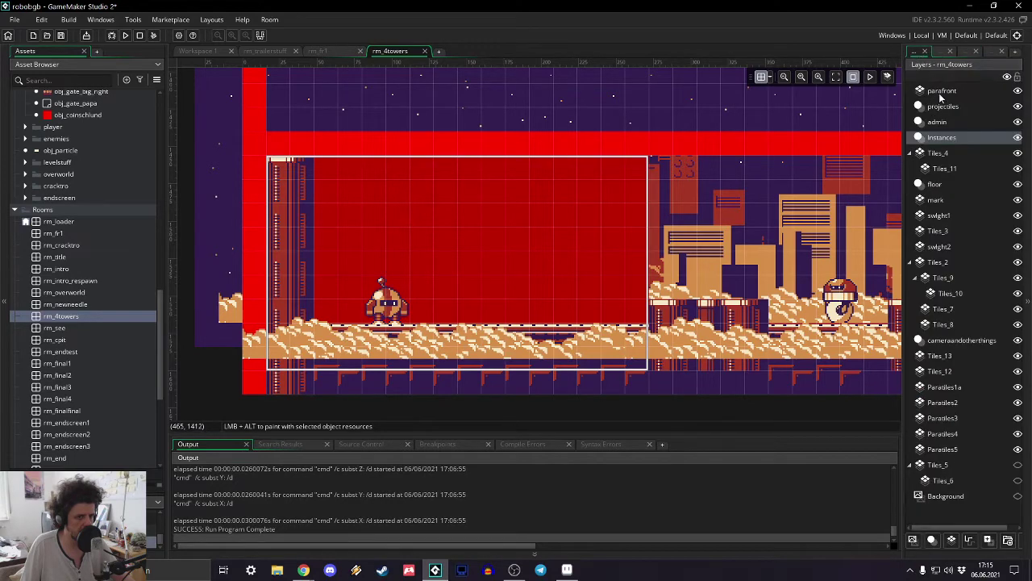
{"action": "double_click", "coordinate": [939, 123]}
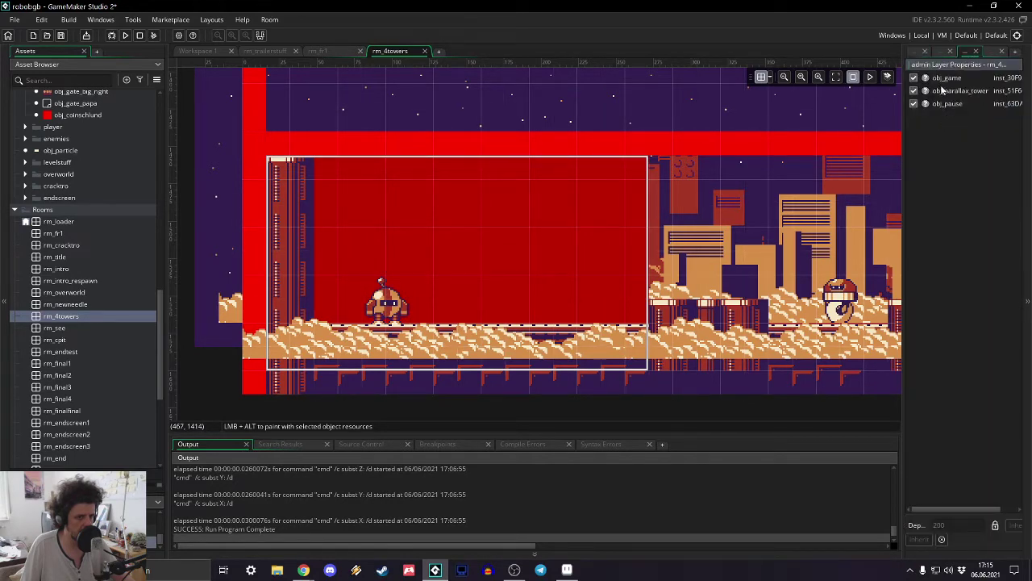
{"action": "left_click", "coordinate": [919, 51]}
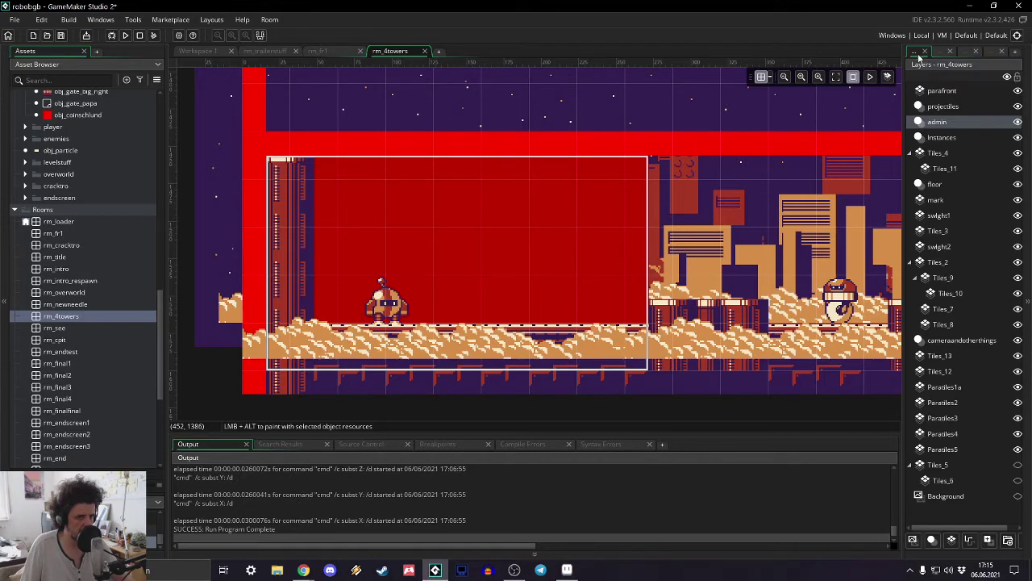
{"action": "double_click", "coordinate": [941, 138]}
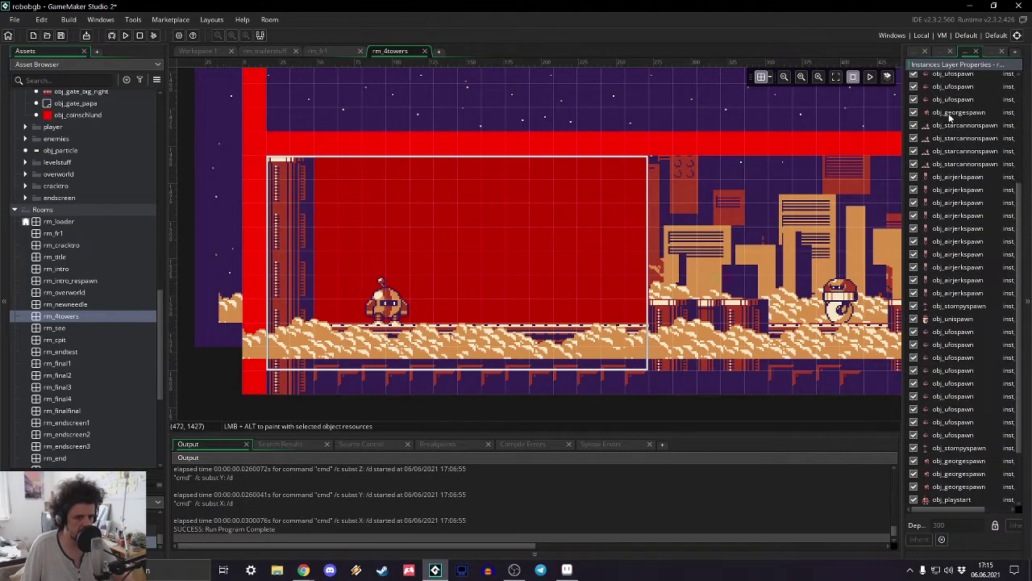
{"action": "scroll", "coordinate": [950, 117], "scroll_direction": "down", "scroll_amount": 2}
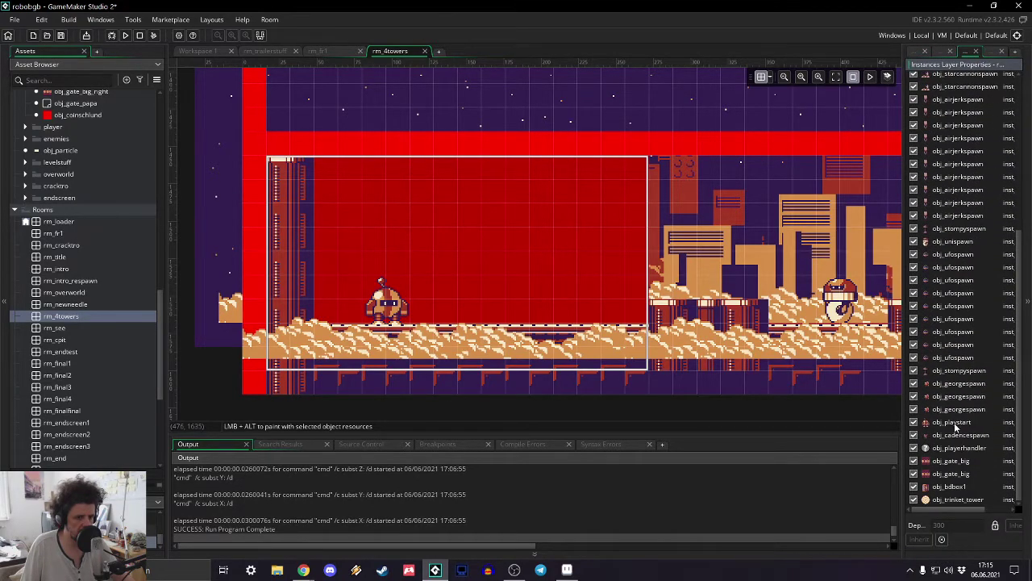
{"action": "scroll", "coordinate": [962, 476], "scroll_direction": "up", "scroll_amount": 2}
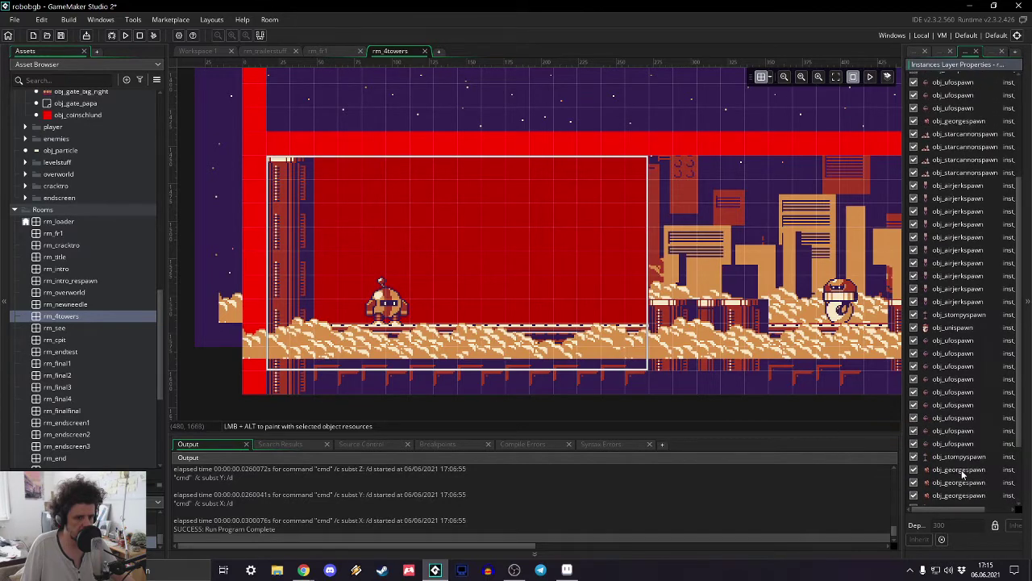
{"action": "scroll", "coordinate": [956, 379], "scroll_direction": "up", "scroll_amount": 4}
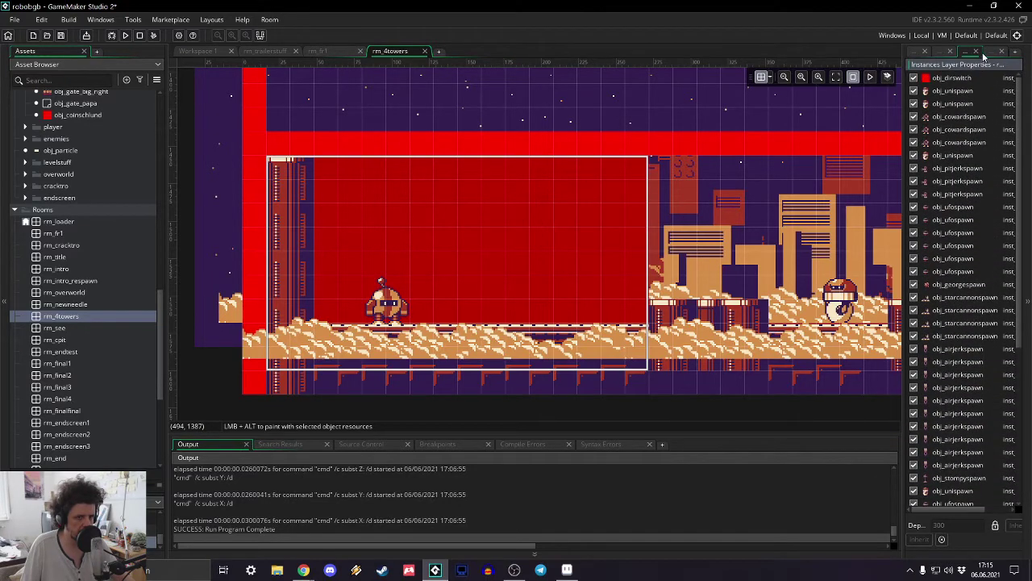
- Examine the list of objects placed on the floor layer of rm_4towers
{"action": "left_click", "coordinate": [912, 53]}
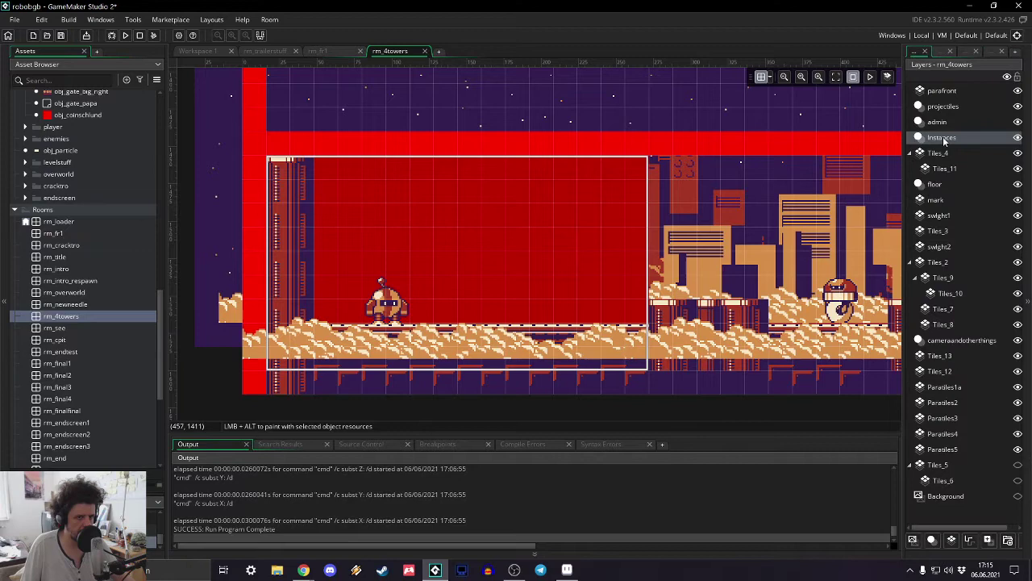
{"action": "double_click", "coordinate": [935, 189]}
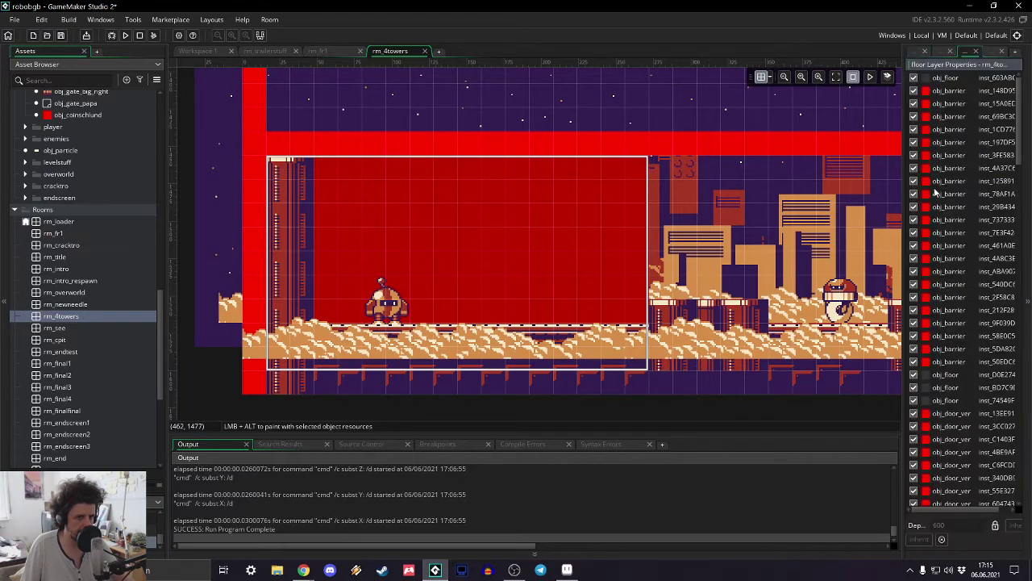
{"action": "scroll", "coordinate": [956, 137], "scroll_direction": "down", "scroll_amount": 10}
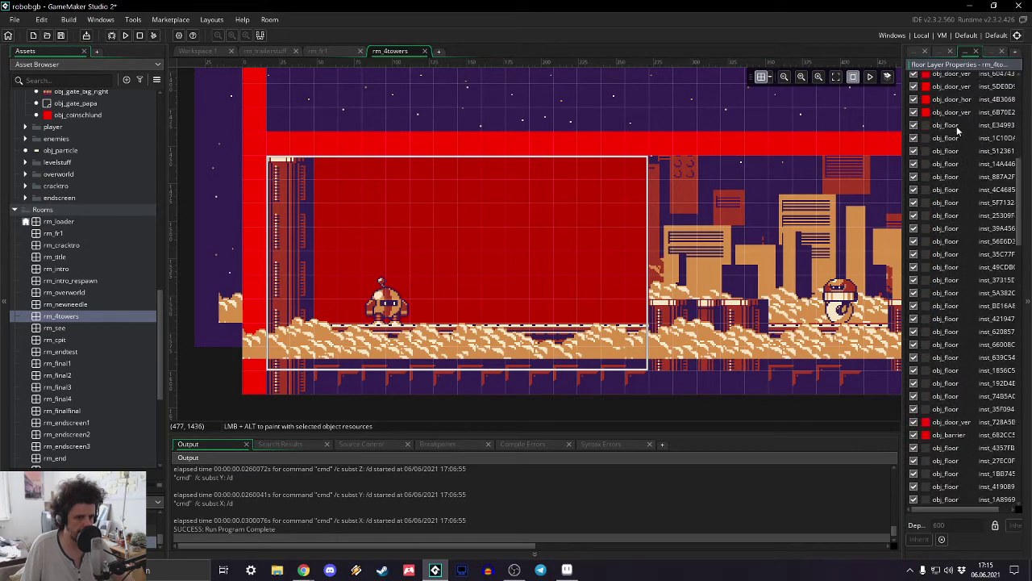
{"action": "scroll", "coordinate": [955, 133], "scroll_direction": "down", "scroll_amount": 10}
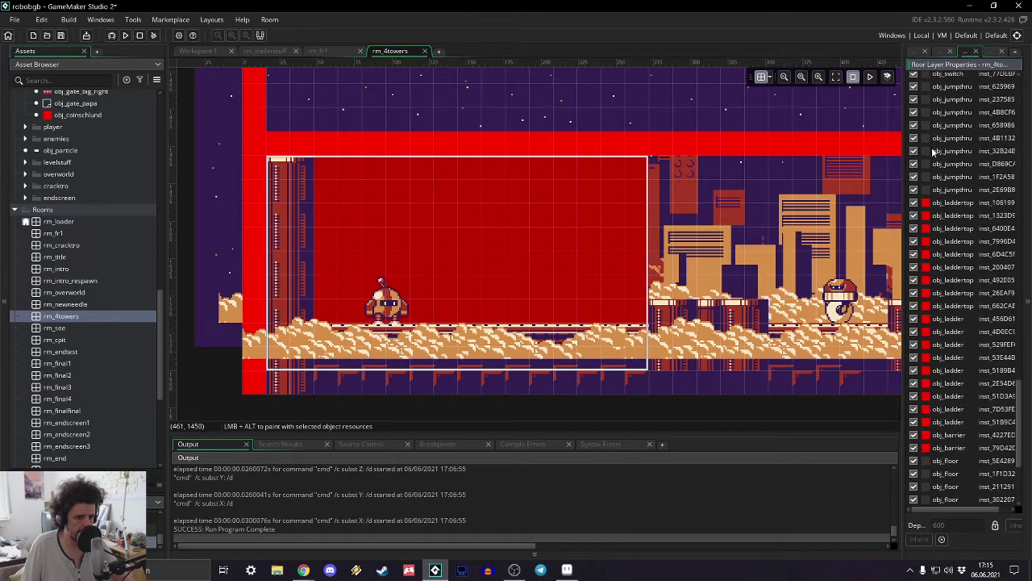
- Close and reopen rm_4towers, hide its cameraandotherthings layer and go back to rm_fr1
{"action": "left_click", "coordinate": [917, 53]}
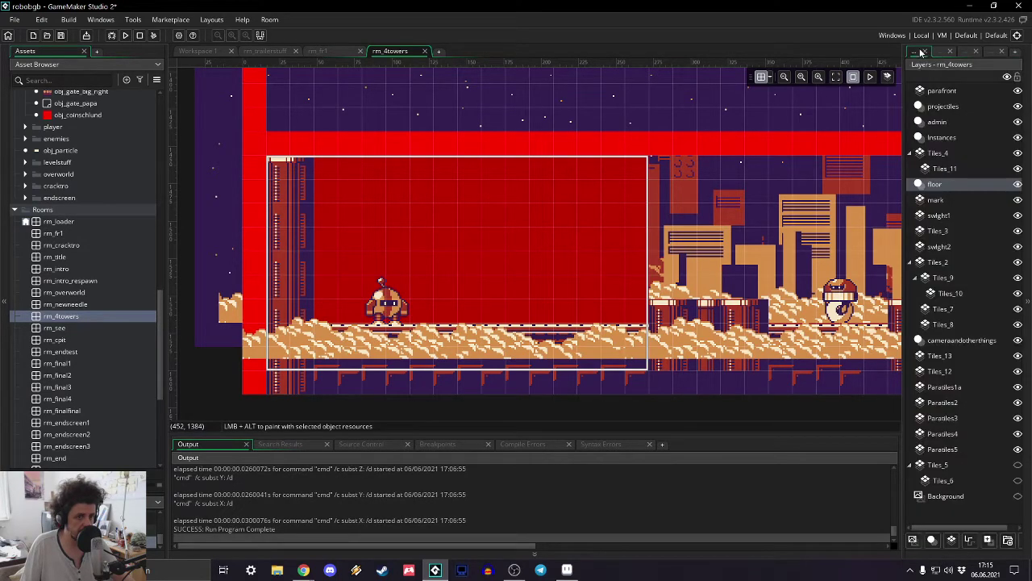
{"action": "left_click", "coordinate": [424, 51]}
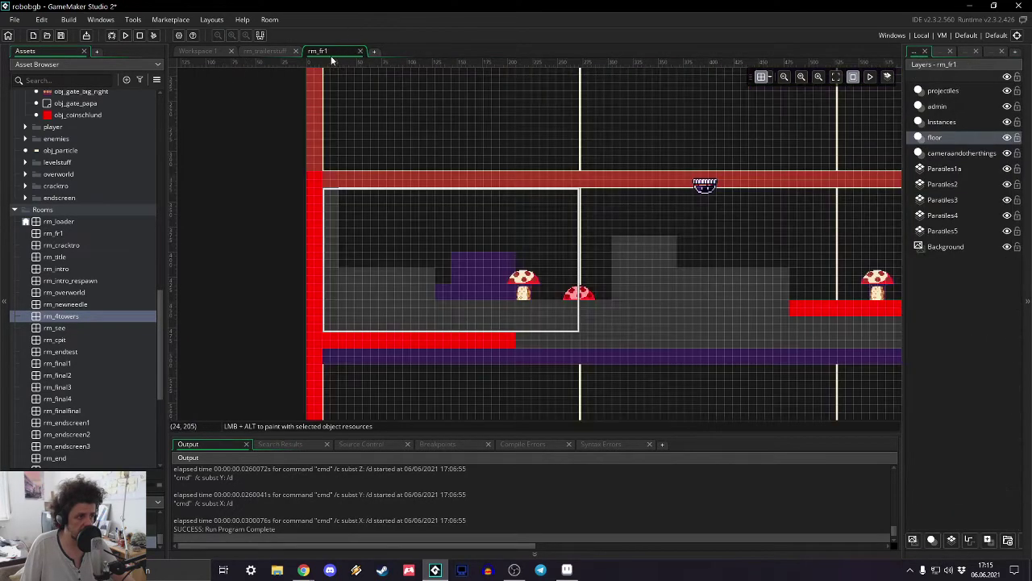
{"action": "double_click", "coordinate": [81, 316]}
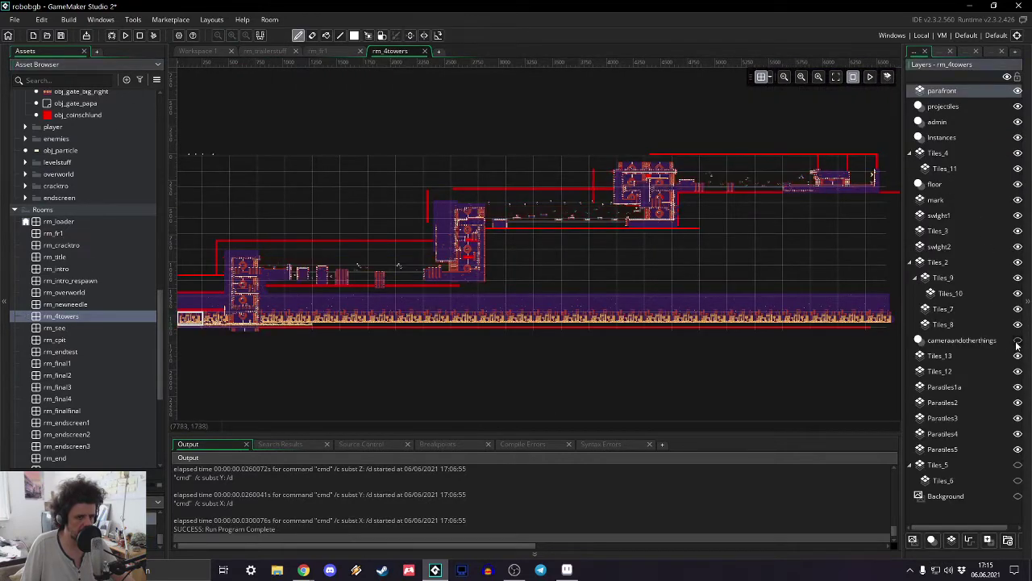
{"action": "left_click", "coordinate": [315, 51]}
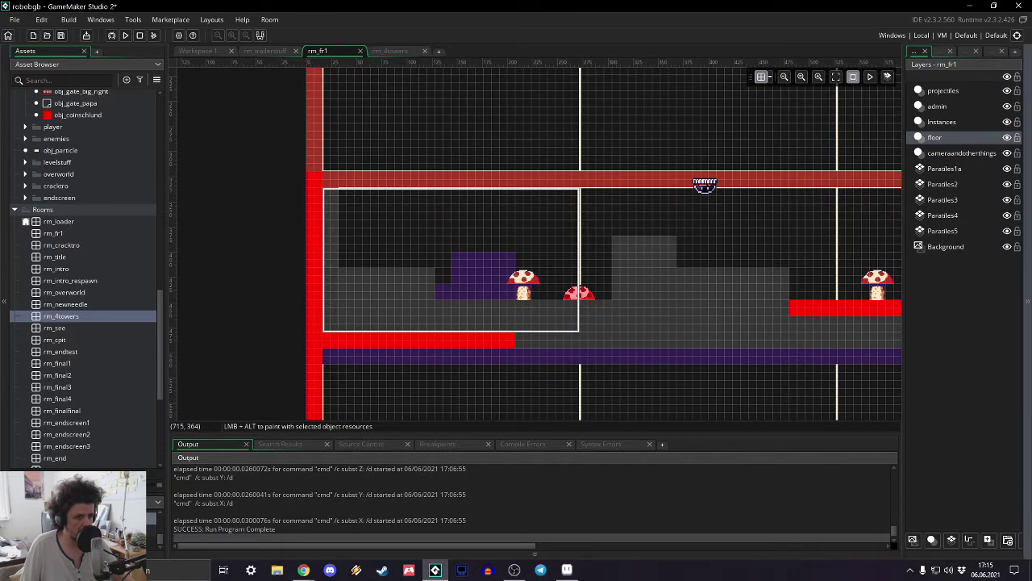
- Place an obj_camstart instance on rm_fr1's cameraandotherthings layer at (144, 408), filling the outlined starting camera view
{"action": "left_click", "coordinate": [985, 153]}
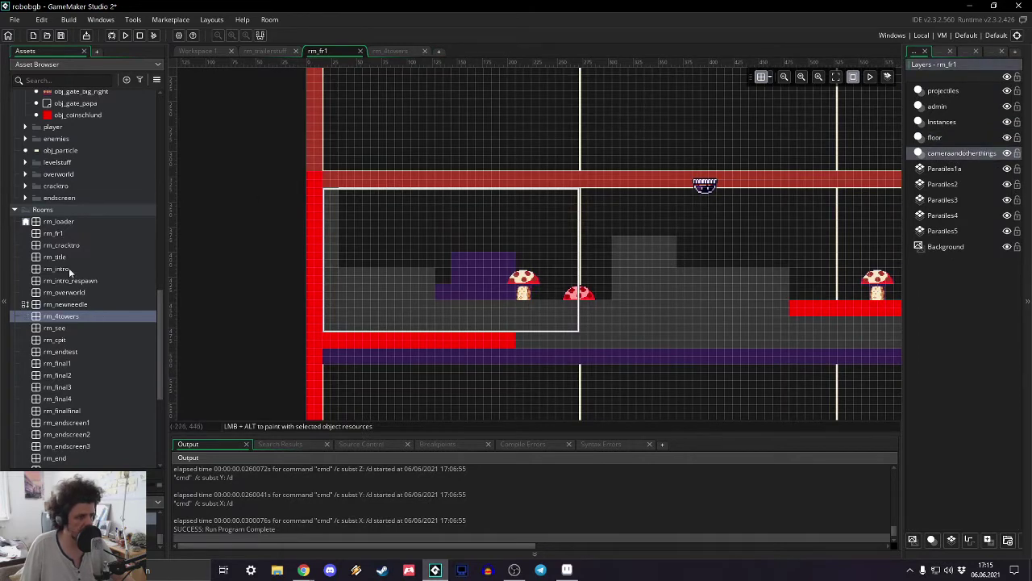
{"action": "scroll", "coordinate": [57, 201], "scroll_direction": "up", "scroll_amount": 10}
{"action": "scroll", "coordinate": [70, 216], "scroll_direction": "up", "scroll_amount": 5}
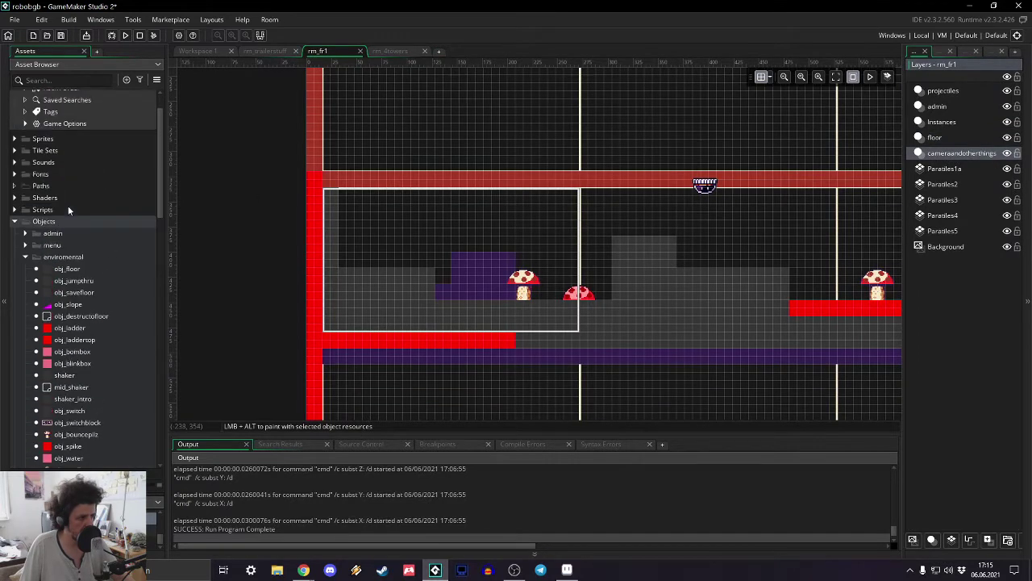
{"action": "scroll", "coordinate": [28, 254], "scroll_direction": "down", "scroll_amount": 10}
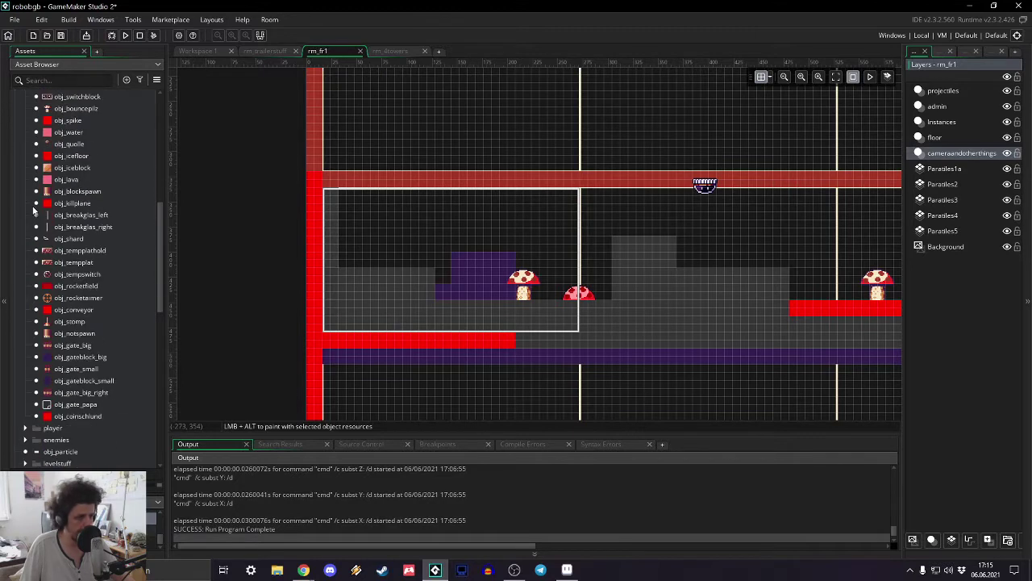
{"action": "left_click", "coordinate": [25, 278]}
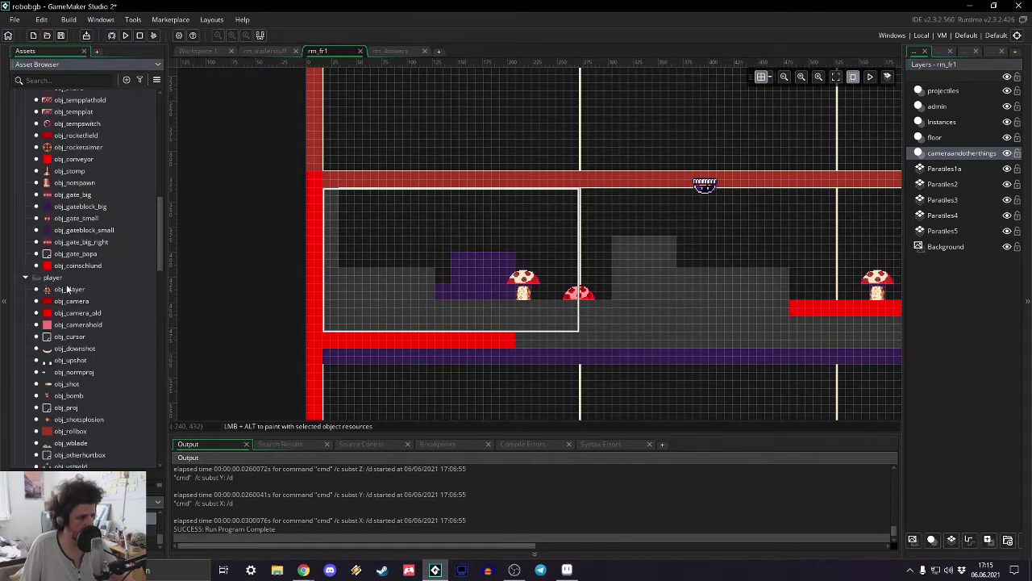
{"action": "scroll", "coordinate": [66, 284], "scroll_direction": "down", "scroll_amount": 5}
{"action": "scroll", "coordinate": [85, 293], "scroll_direction": "down", "scroll_amount": 10}
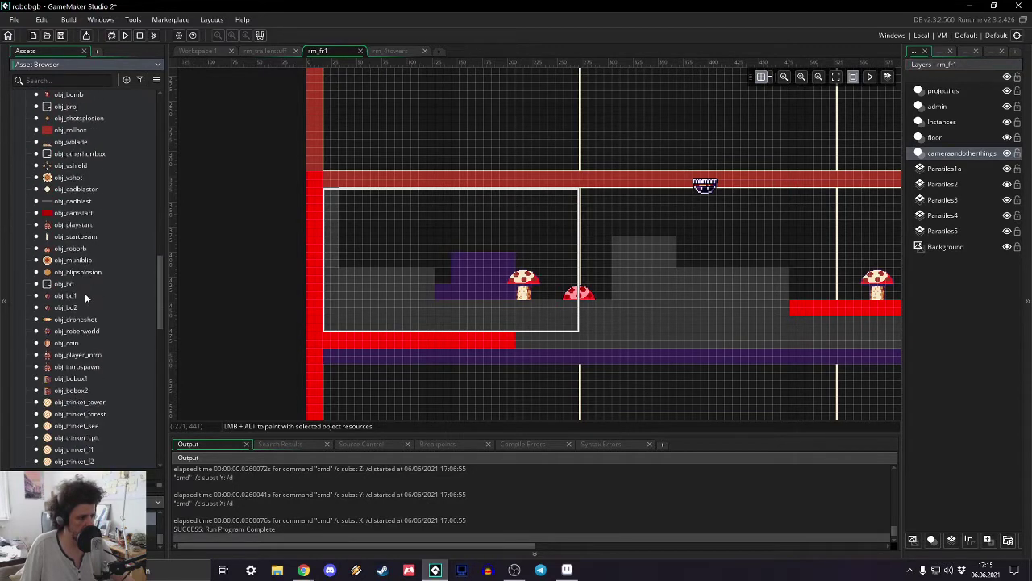
{"action": "scroll", "coordinate": [73, 274], "scroll_direction": "up", "scroll_amount": 7}
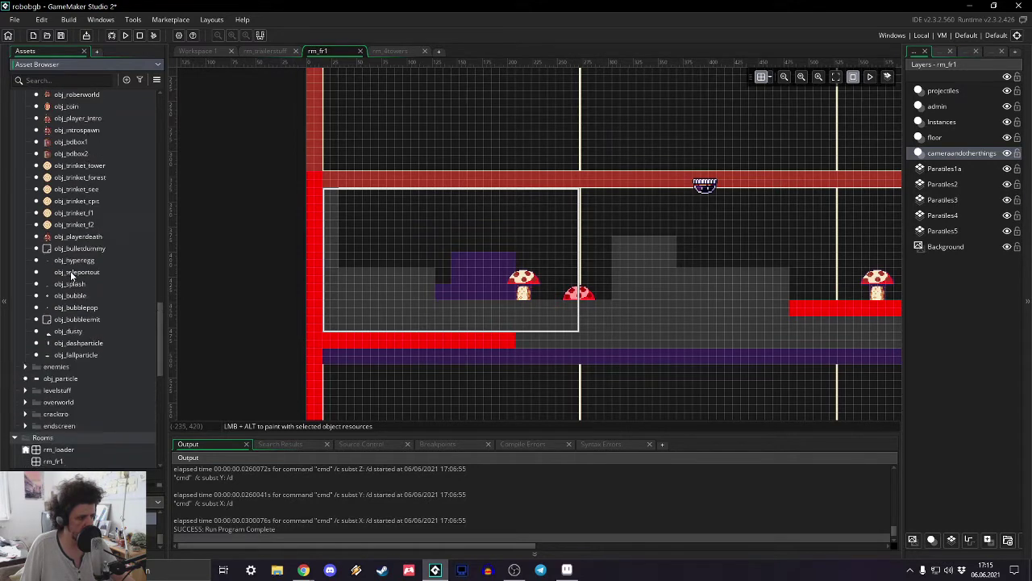
{"action": "scroll", "coordinate": [74, 250], "scroll_direction": "up", "scroll_amount": 1}
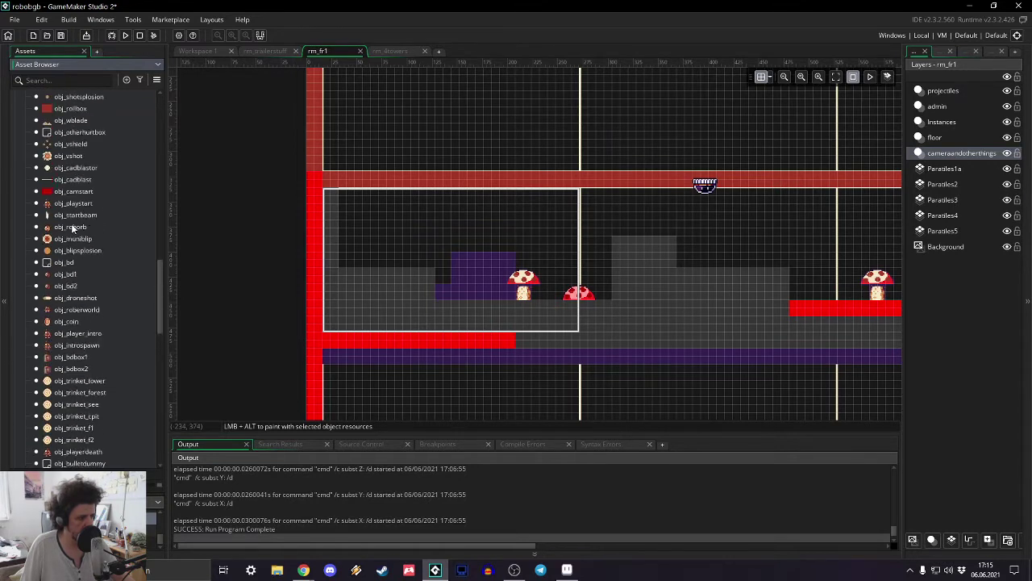
{"action": "left_click_drag", "start_coordinate": [78, 196], "coordinate": [456, 267]}
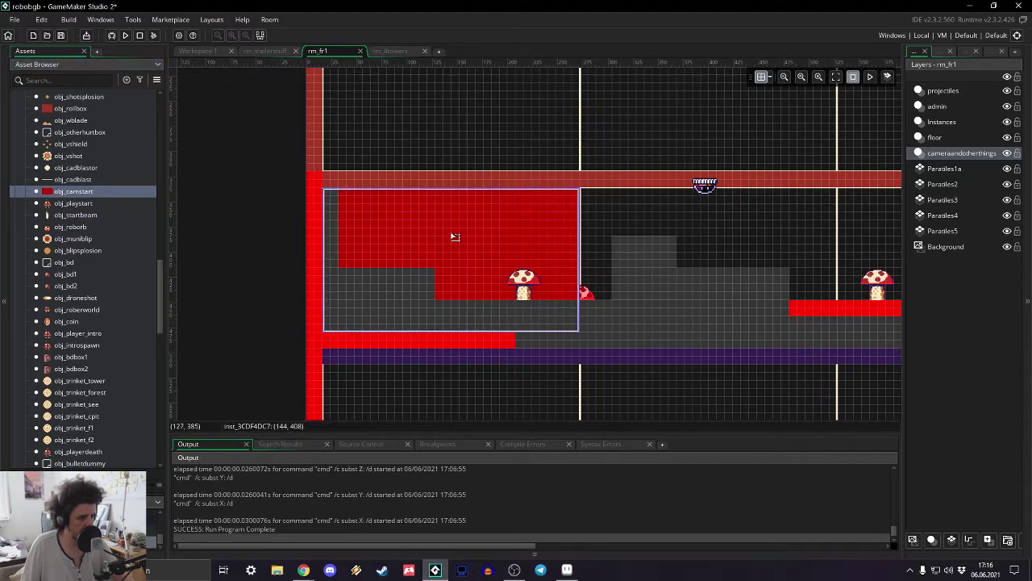
{"action": "left_click", "coordinate": [927, 141]}
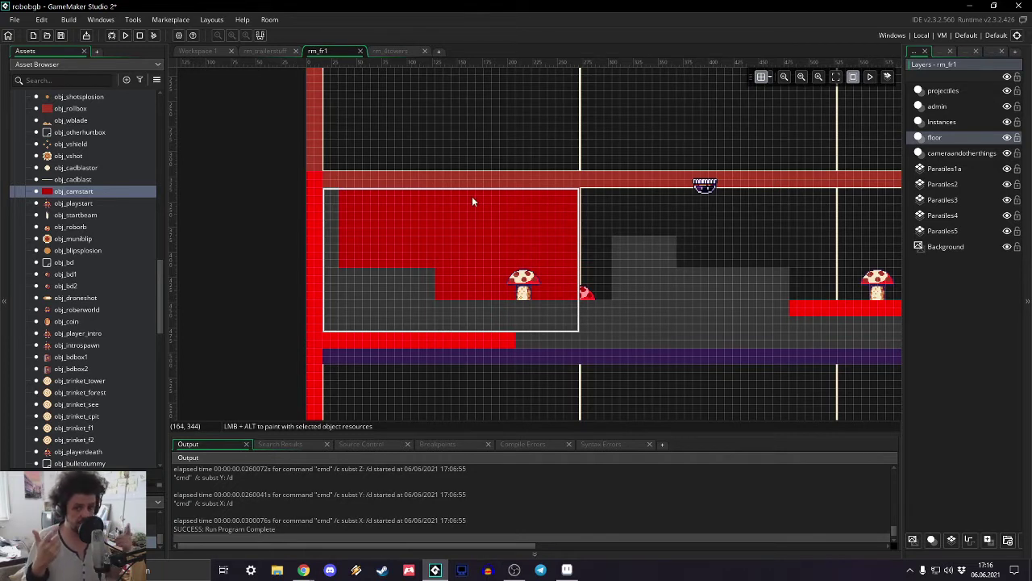
{"action": "scroll", "coordinate": [109, 252], "scroll_direction": "up", "scroll_amount": 5}
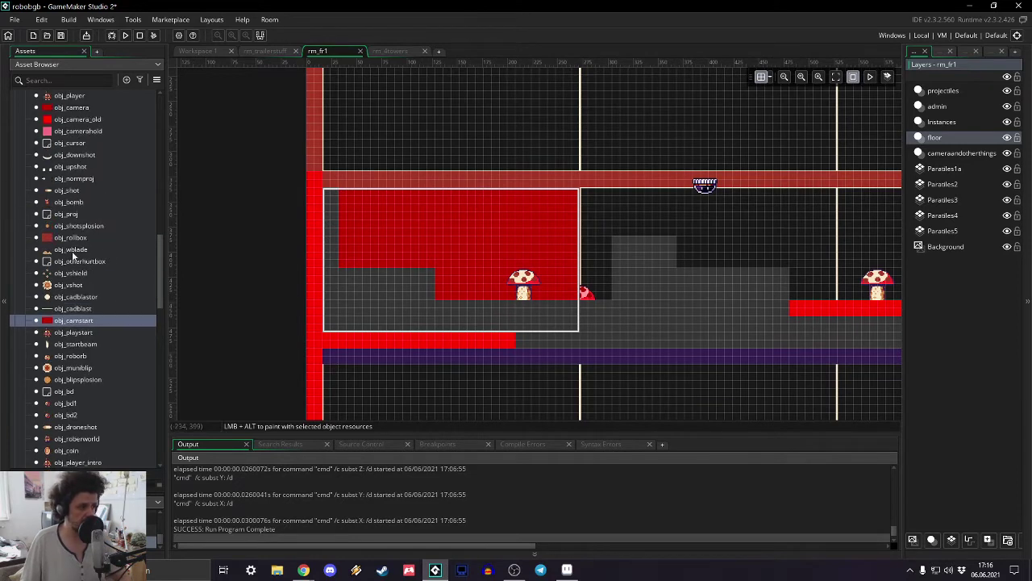
{"action": "scroll", "coordinate": [70, 247], "scroll_direction": "down", "scroll_amount": 3}
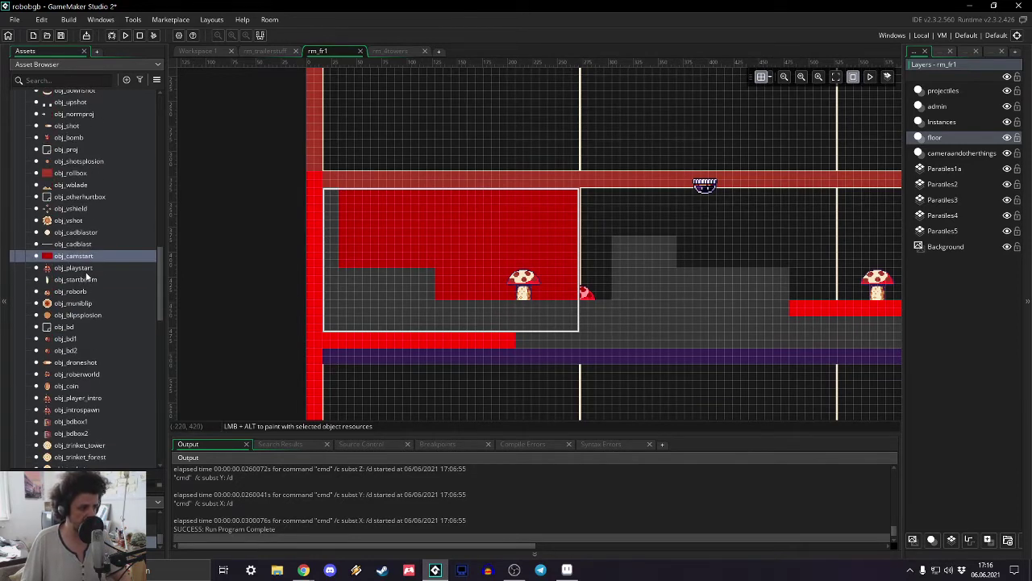
{"action": "left_click", "coordinate": [83, 268]}
{"action": "left_click_drag", "start_coordinate": [83, 269], "coordinate": [379, 246]}
{"action": "key", "text": "Delete"}
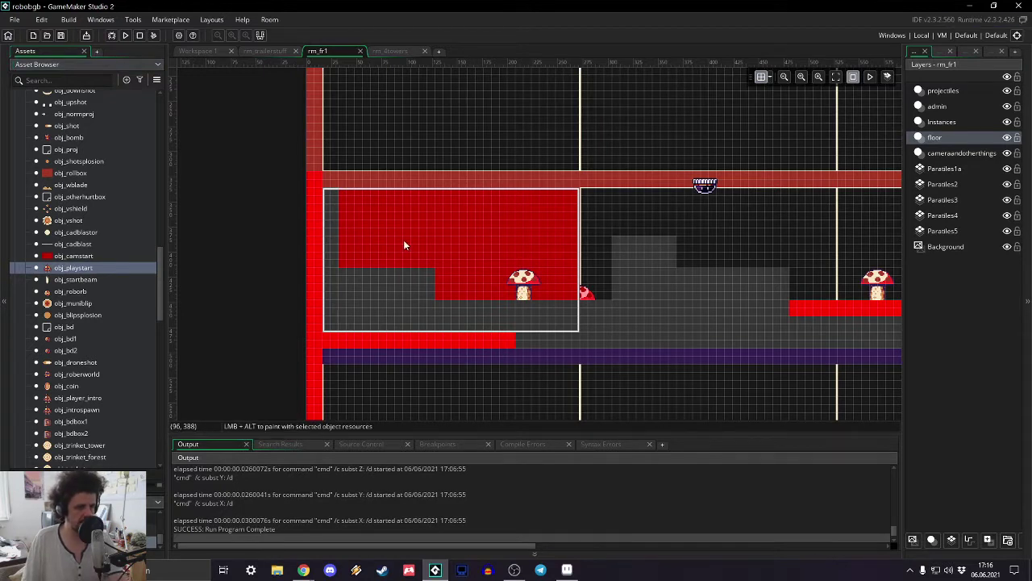
{"action": "left_click", "coordinate": [945, 154]}
{"action": "left_click", "coordinate": [1007, 153]}
{"action": "left_click", "coordinate": [1007, 154]}
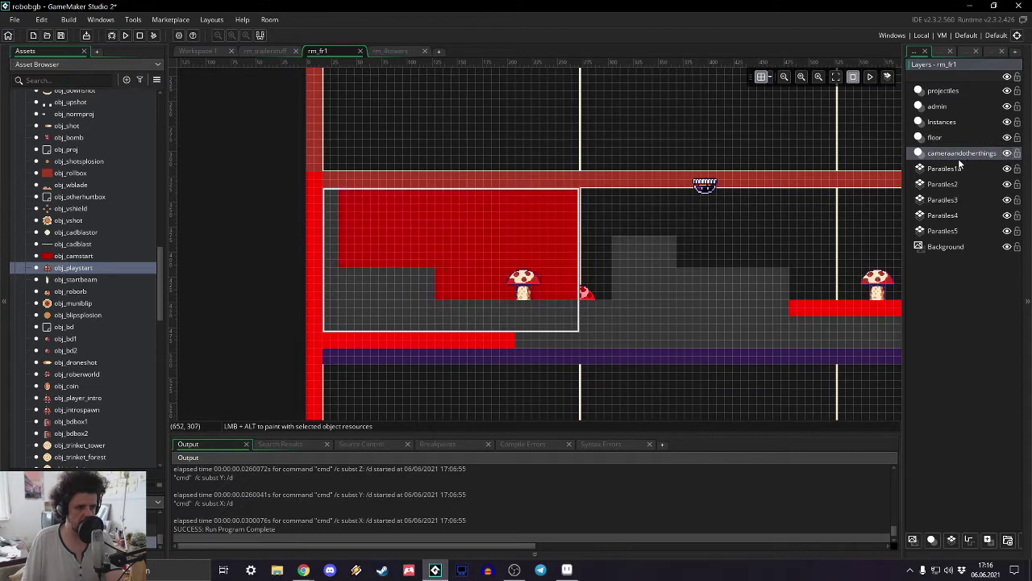
- Place obj_playstart on the Instances layer, set that layer's grid to 8 by 8, and lower the robot onto the raised starting ground
{"action": "left_click", "coordinate": [935, 123]}
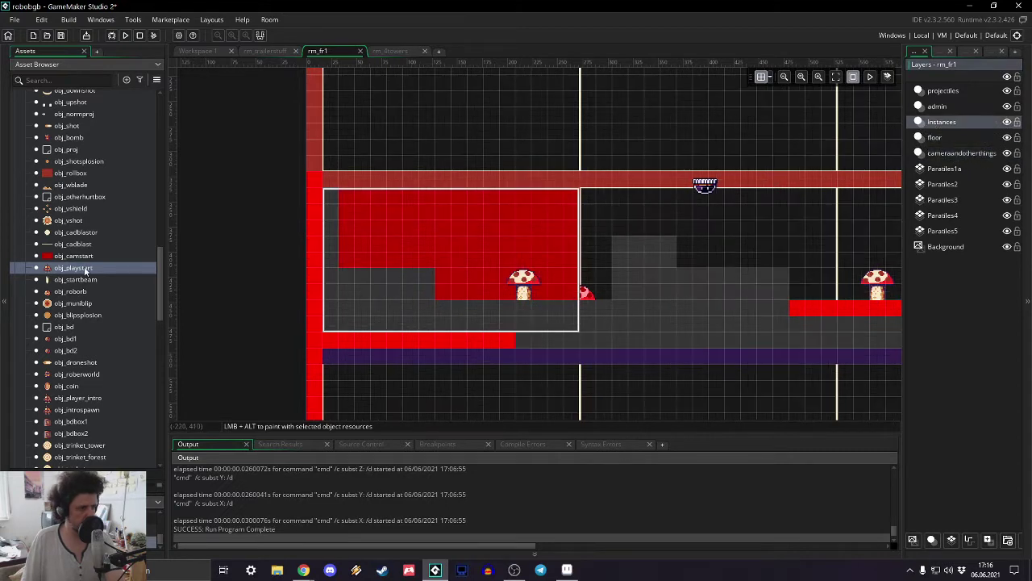
{"action": "left_click_drag", "start_coordinate": [86, 271], "coordinate": [391, 255]}
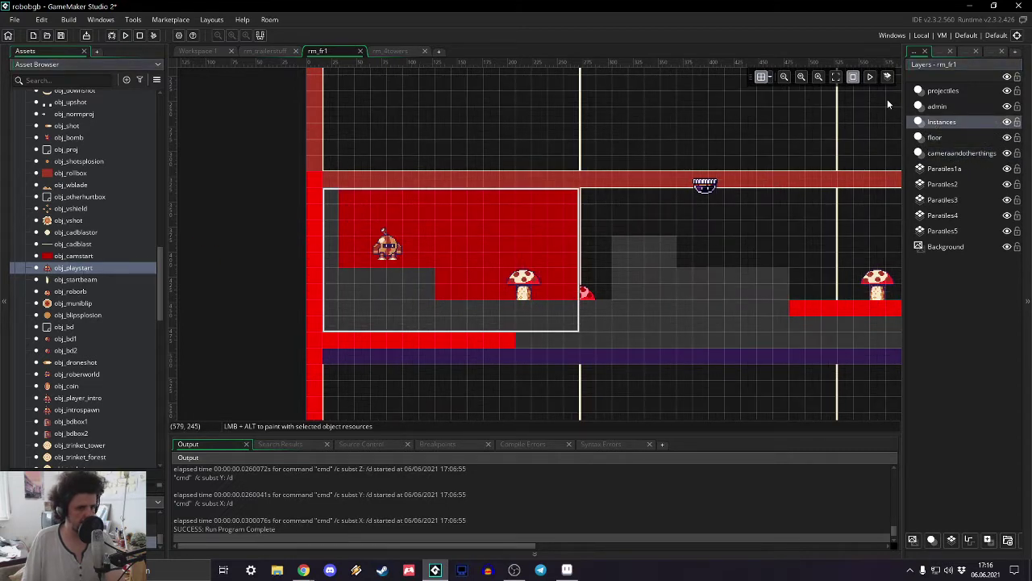
{"action": "left_click", "coordinate": [769, 78]}
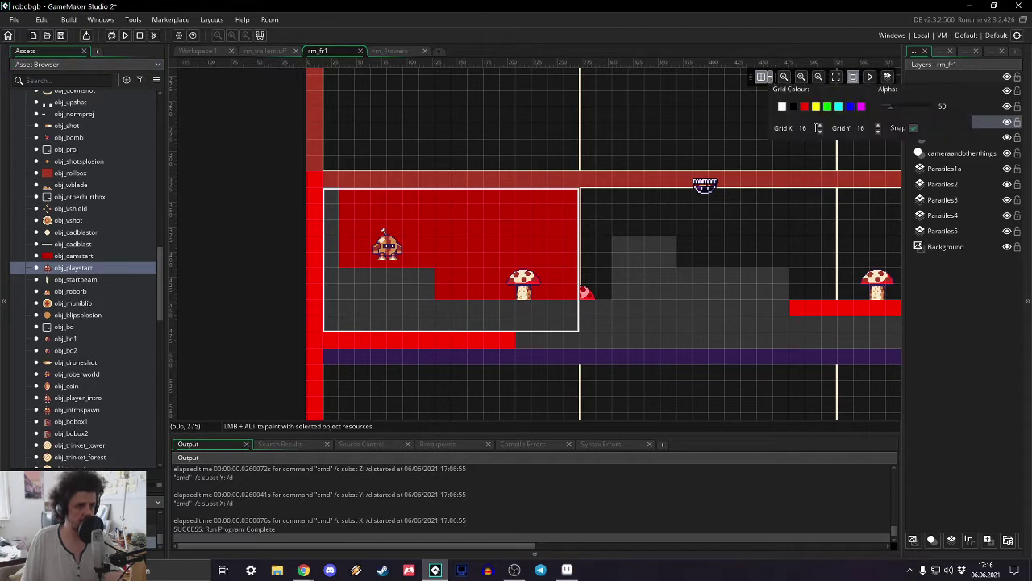
{"action": "double_click", "coordinate": [864, 128]}
{"action": "type", "text": "8"}
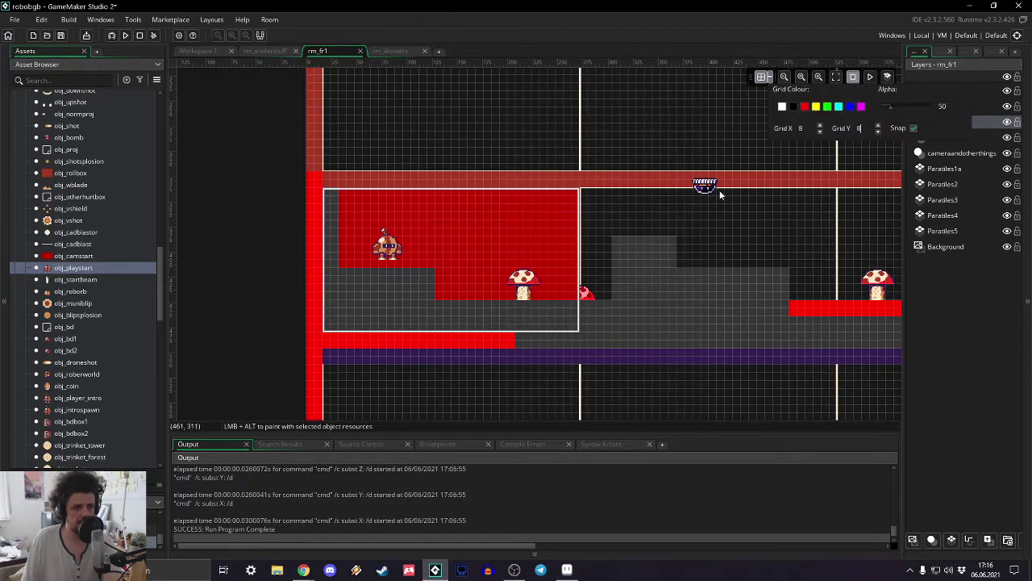
{"action": "left_click", "coordinate": [388, 255]}
{"action": "left_click_drag", "start_coordinate": [388, 255], "coordinate": [388, 268]}
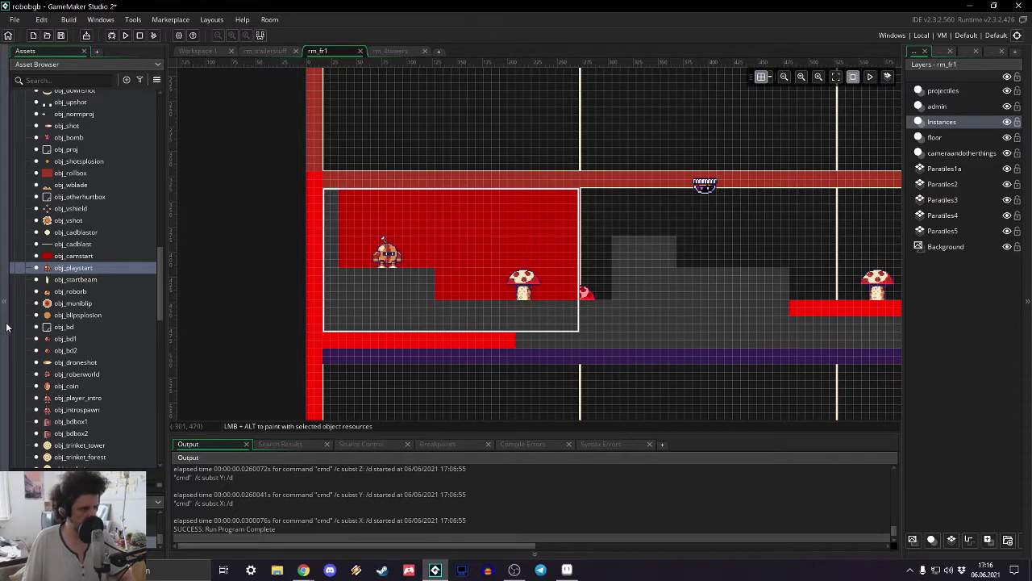
- Place an obj_playerhandler instance on the Instances layer in the empty area above the starting camera view
{"action": "scroll", "coordinate": [94, 292], "scroll_direction": "up", "scroll_amount": 8}
{"action": "scroll", "coordinate": [77, 246], "scroll_direction": "up", "scroll_amount": 10}
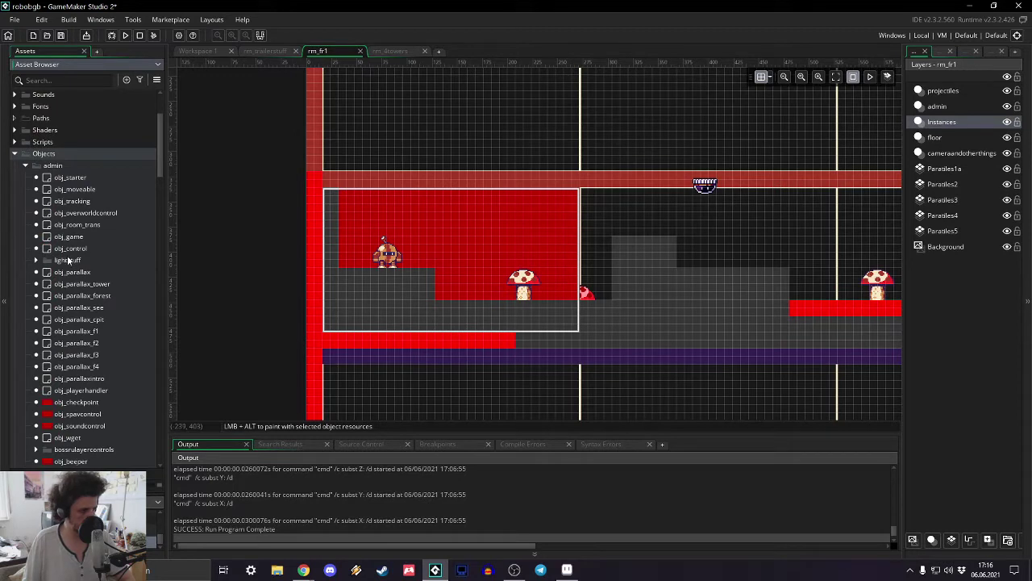
{"action": "scroll", "coordinate": [69, 260], "scroll_direction": "down", "scroll_amount": 2}
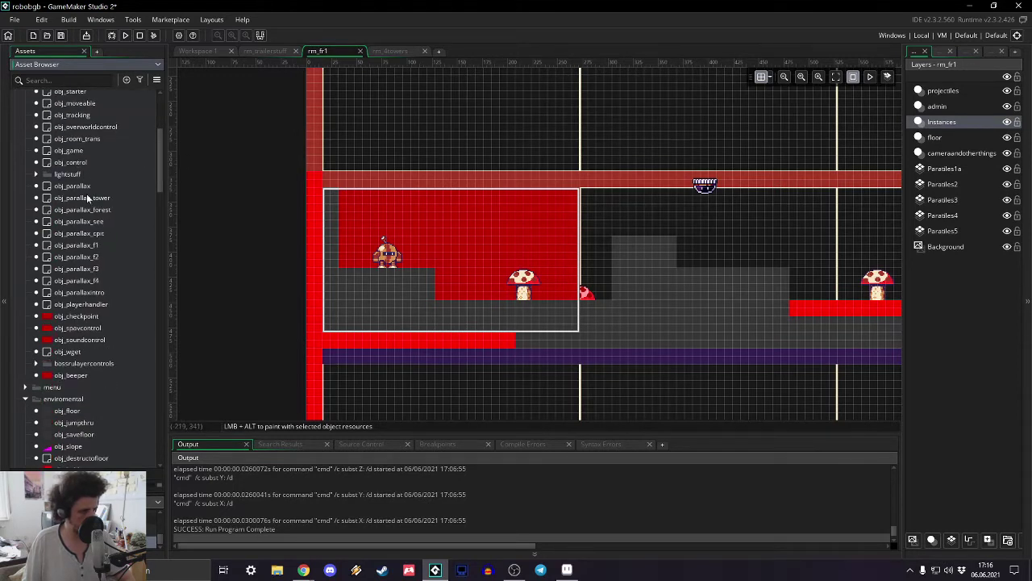
{"action": "left_click_drag", "start_coordinate": [89, 307], "coordinate": [346, 107]}
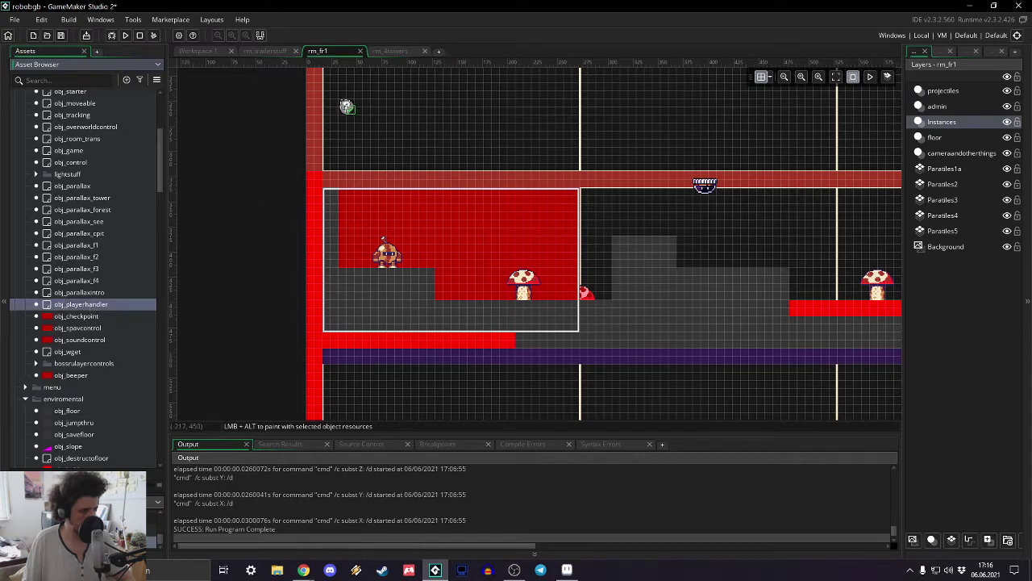
- Place an obj_pause instance on the admin layer above the starting area and check that layer's object list
{"action": "left_click", "coordinate": [961, 108]}
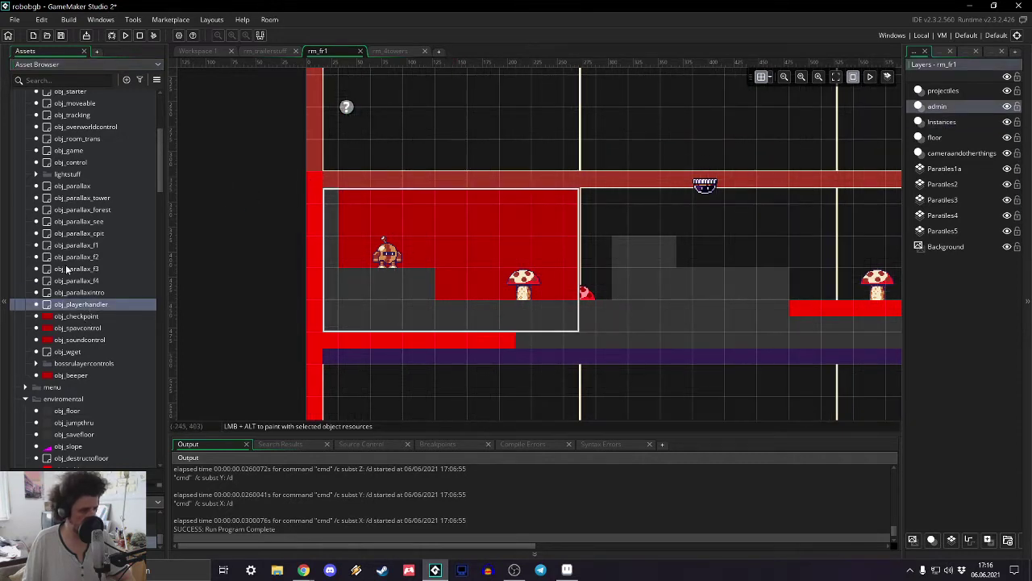
{"action": "scroll", "coordinate": [66, 265], "scroll_direction": "down", "scroll_amount": 3}
{"action": "left_click", "coordinate": [26, 302]}
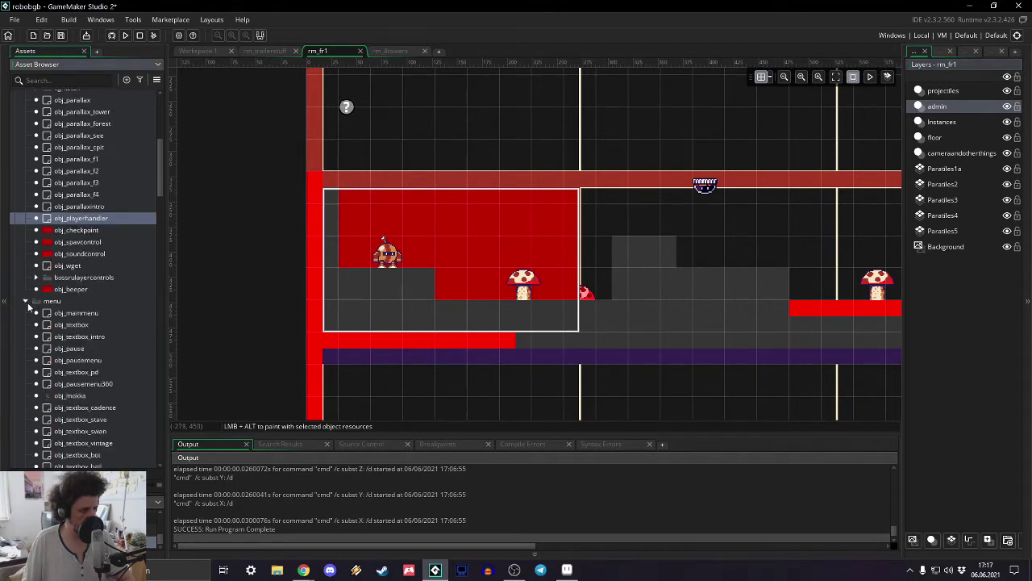
{"action": "scroll", "coordinate": [52, 313], "scroll_direction": "down", "scroll_amount": 1}
{"action": "left_click_drag", "start_coordinate": [68, 328], "coordinate": [411, 82]}
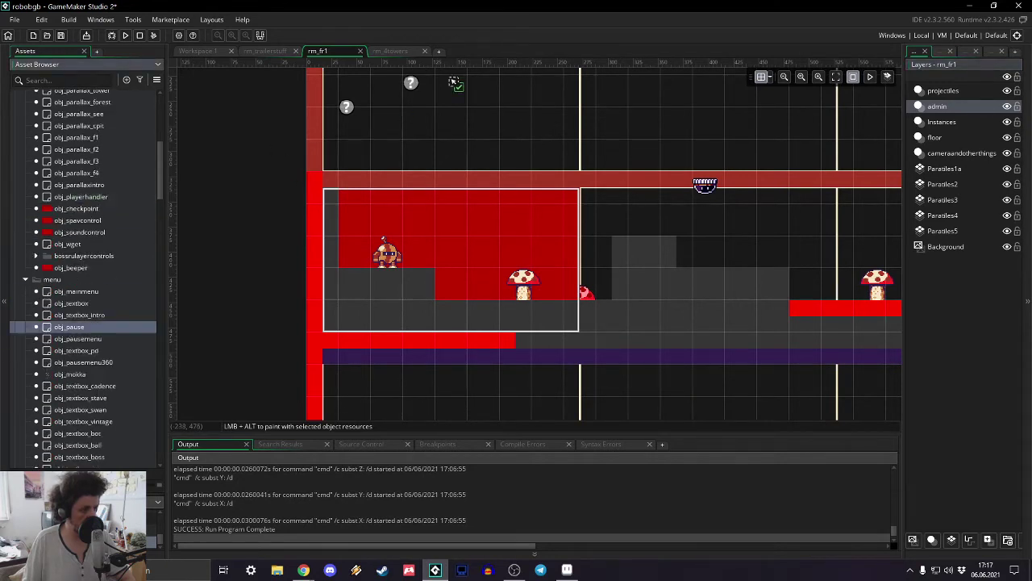
{"action": "double_click", "coordinate": [945, 107]}
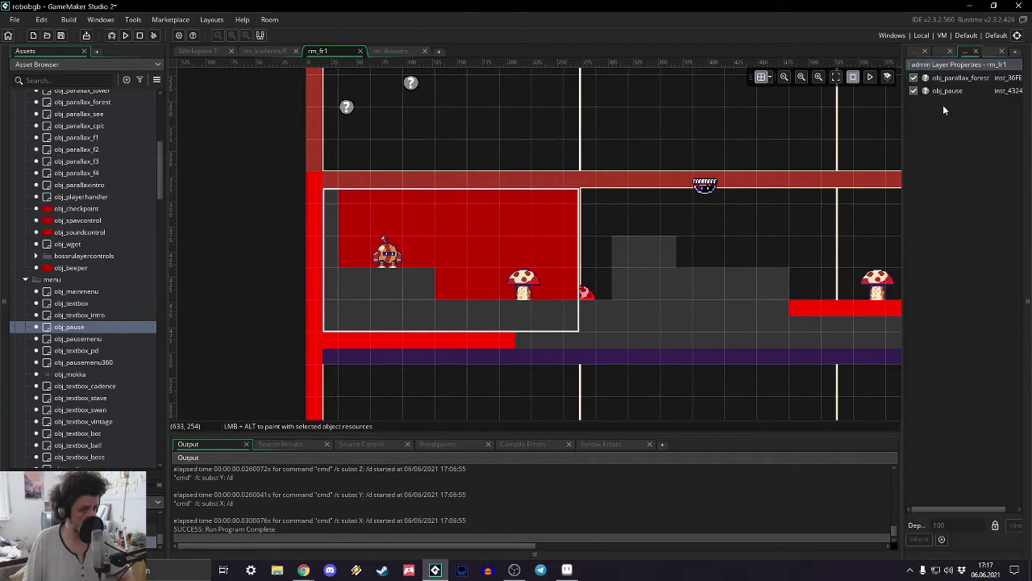
{"action": "left_click", "coordinate": [916, 51]}
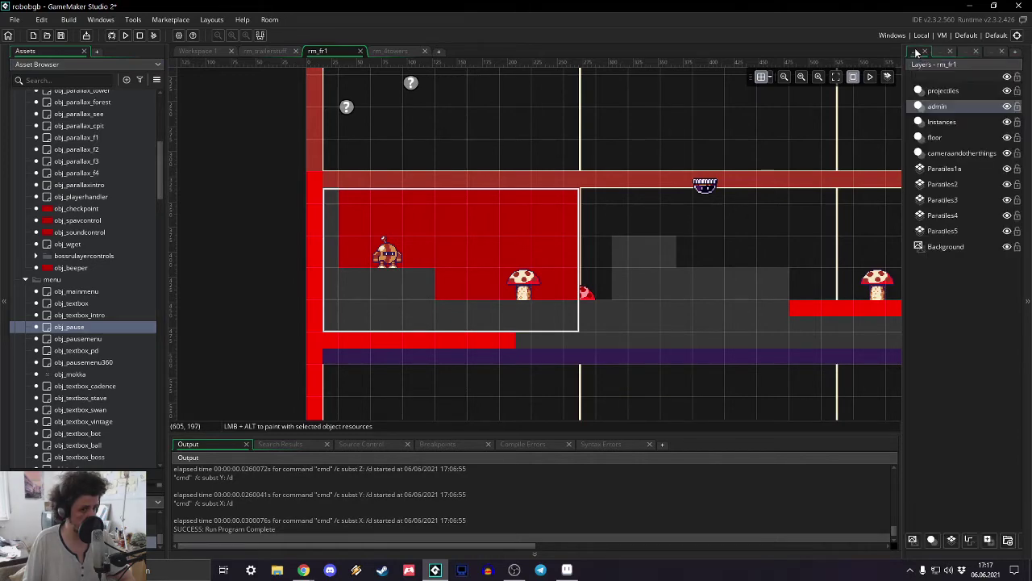
- Hide the cameraandotherthings layer of rm_fr1
{"action": "left_click", "coordinate": [963, 152]}
{"action": "left_click", "coordinate": [1007, 154]}
{"action": "left_click", "coordinate": [1007, 153]}
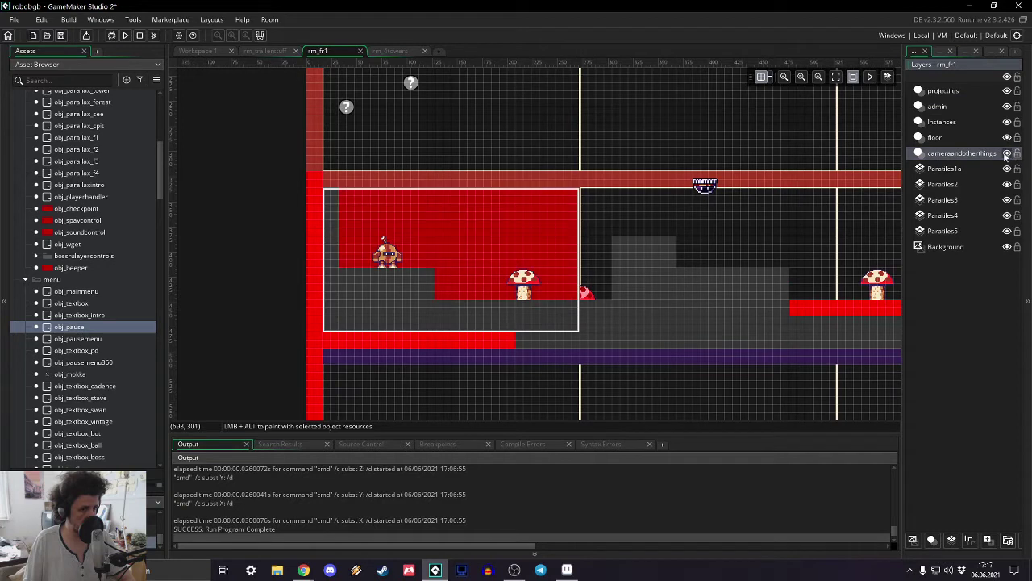
{"action": "left_click", "coordinate": [1007, 154]}
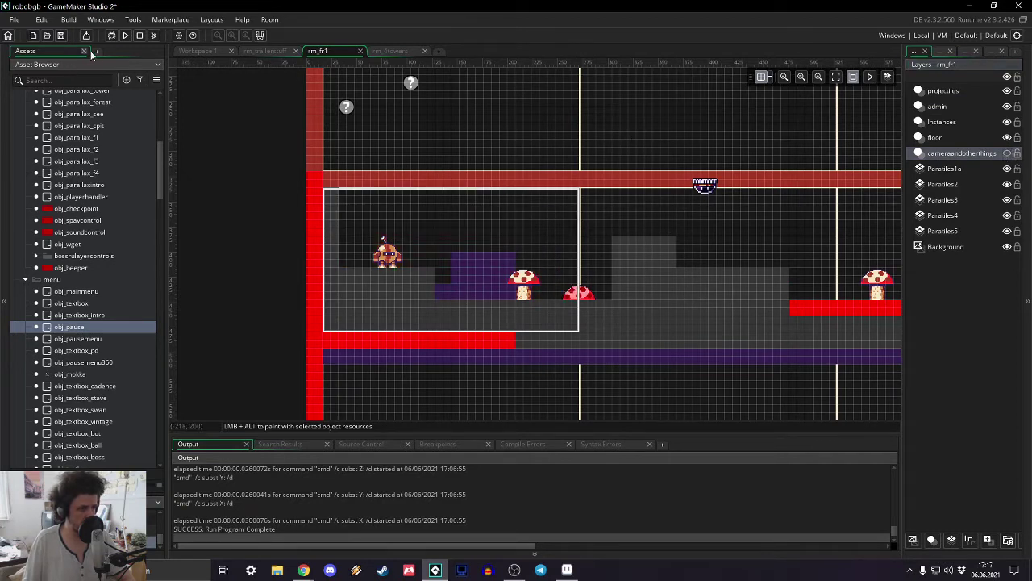
- Run the game, play-test the new room setup, and close the game window
{"action": "left_click", "coordinate": [125, 37]}
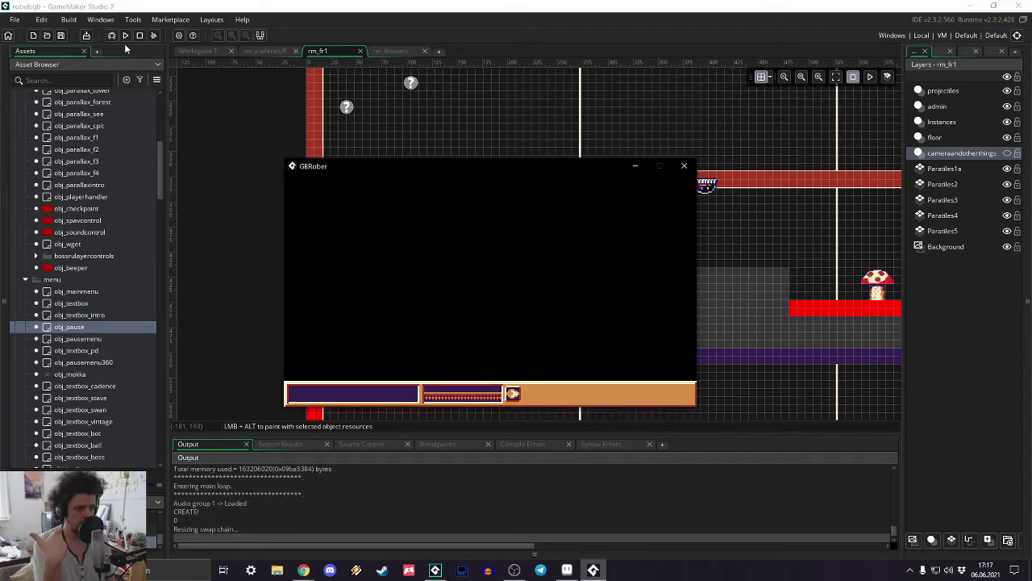
{"action": "key", "text": "Left"}
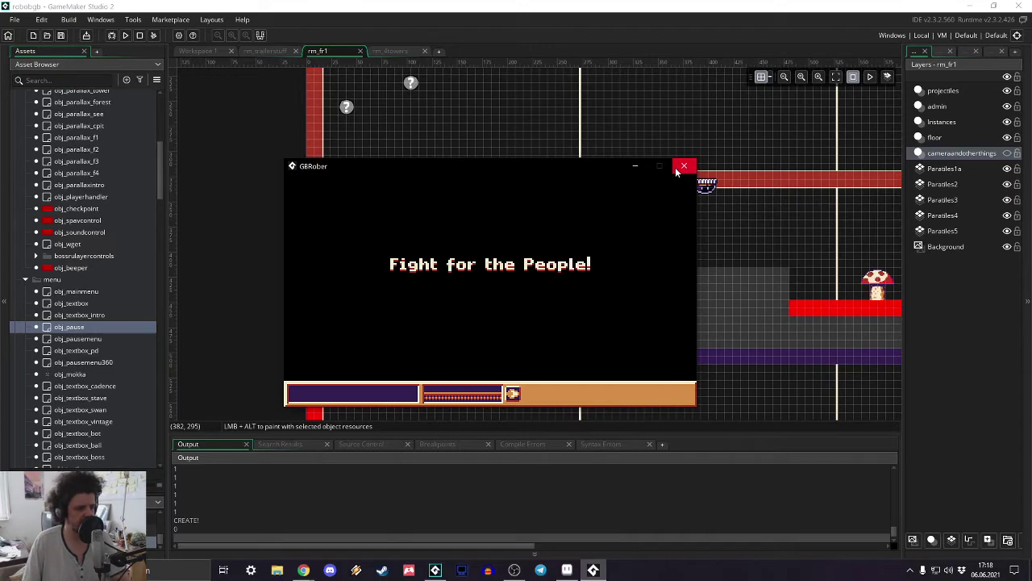
{"action": "left_click", "coordinate": [676, 167]}
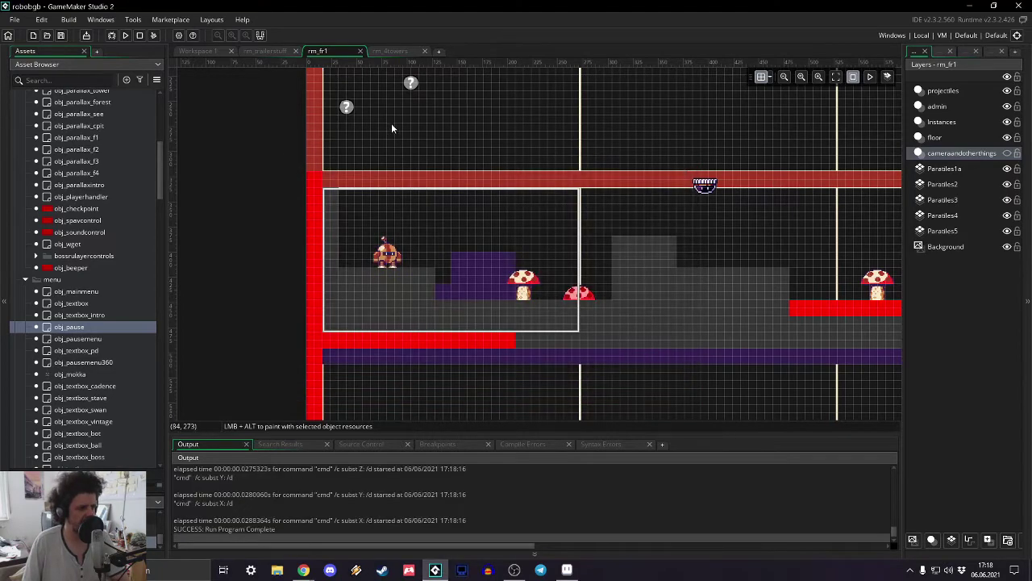
- Examine the objects on rm_4towers' admin layer and open the obj_game object for inspection
{"action": "left_click", "coordinate": [391, 51]}
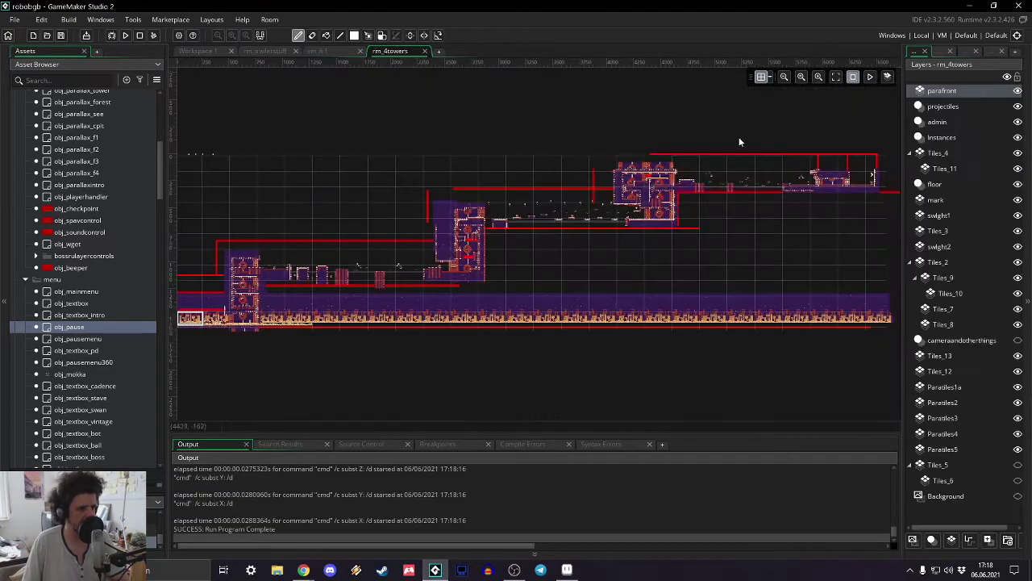
{"action": "double_click", "coordinate": [929, 122]}
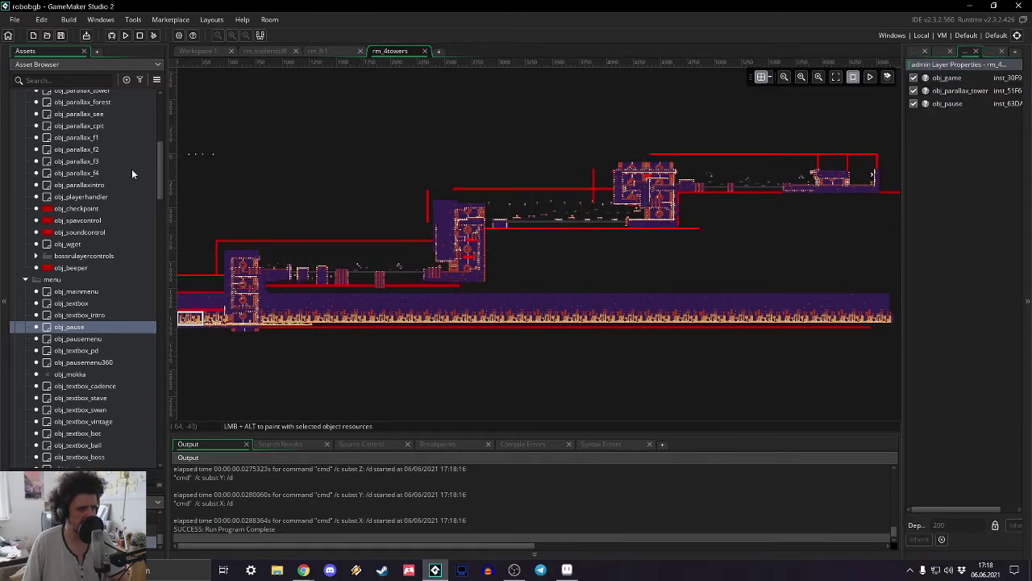
{"action": "scroll", "coordinate": [81, 210], "scroll_direction": "up", "scroll_amount": 7}
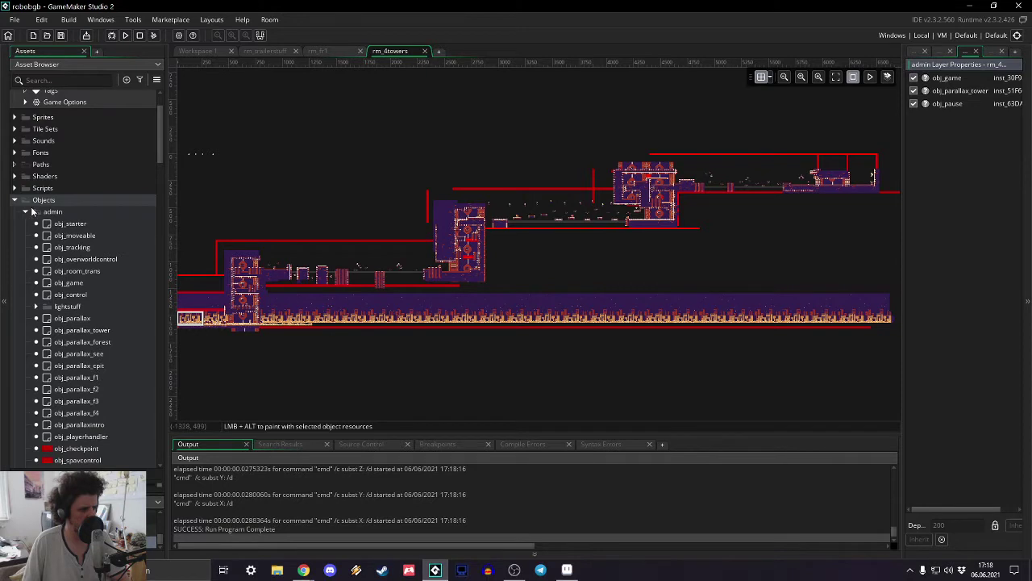
{"action": "double_click", "coordinate": [67, 282]}
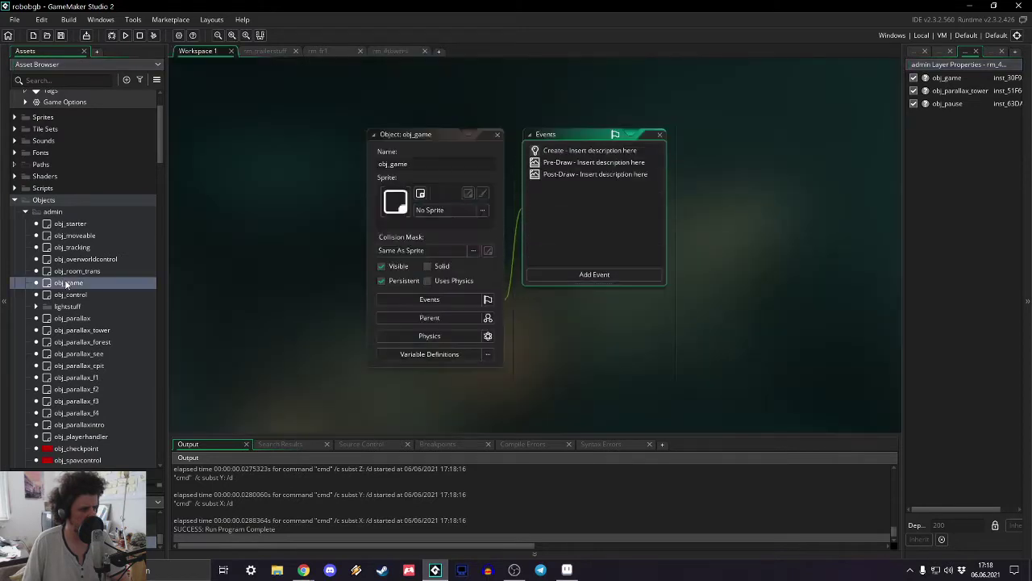
- Close the obj_game editor and place an obj_game instance on rm_fr1's admin layer above the starting area
{"action": "left_click", "coordinate": [497, 141]}
{"action": "left_click", "coordinate": [497, 134]}
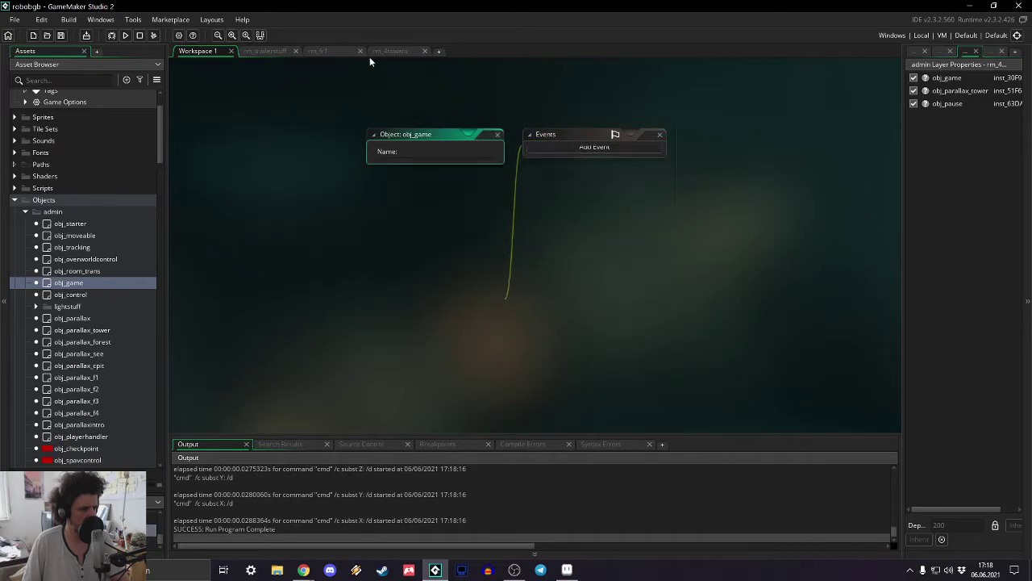
{"action": "left_click", "coordinate": [323, 51]}
{"action": "left_click", "coordinate": [914, 51]}
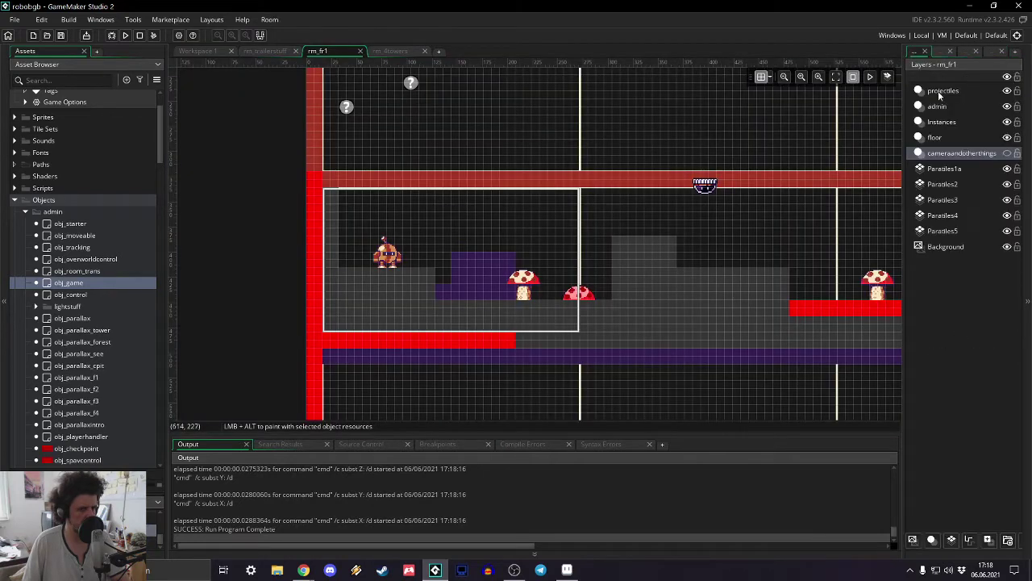
{"action": "left_click", "coordinate": [935, 106]}
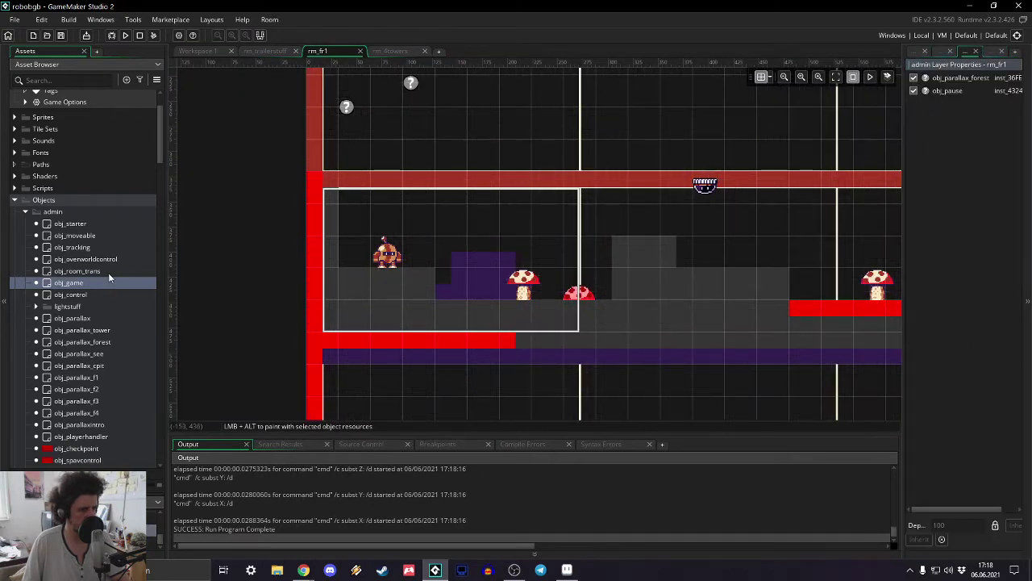
{"action": "left_click_drag", "start_coordinate": [89, 282], "coordinate": [475, 83]}
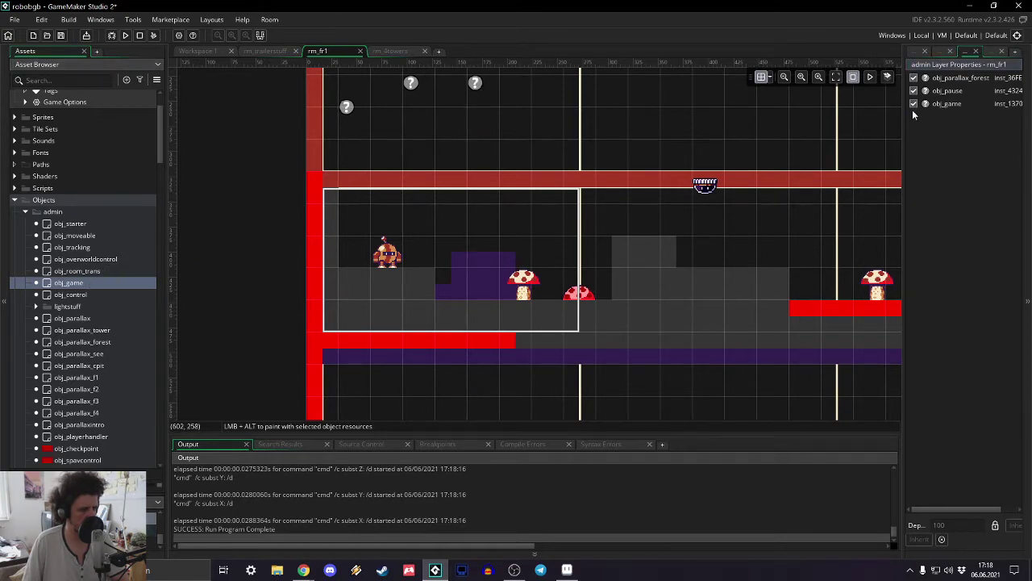
- Check rm_fr1's admin layer objects and move obj_game to the start of the room's instance creation order
{"action": "left_click", "coordinate": [915, 51]}
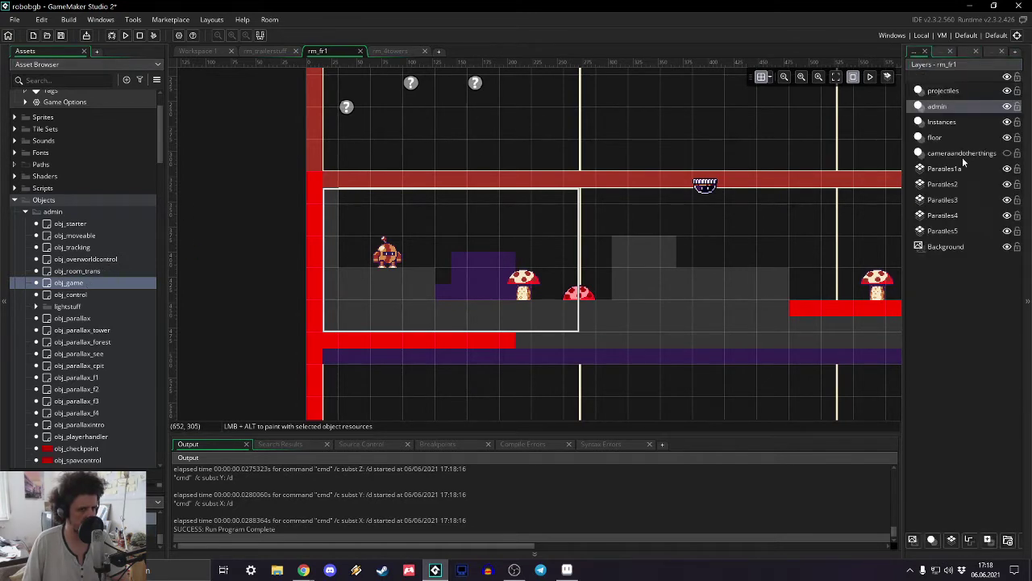
{"action": "left_click", "coordinate": [964, 53]}
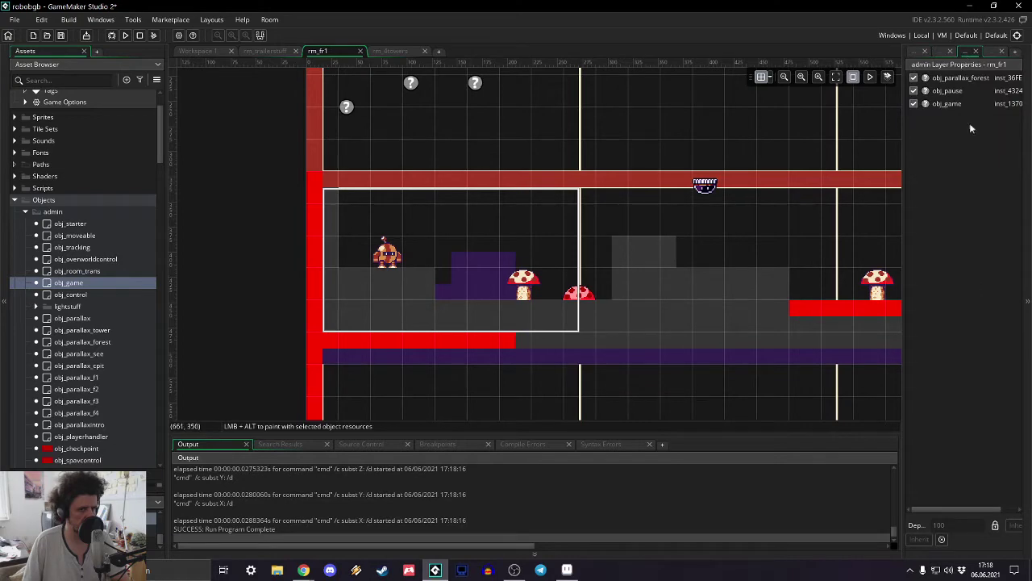
{"action": "left_click", "coordinate": [942, 52]}
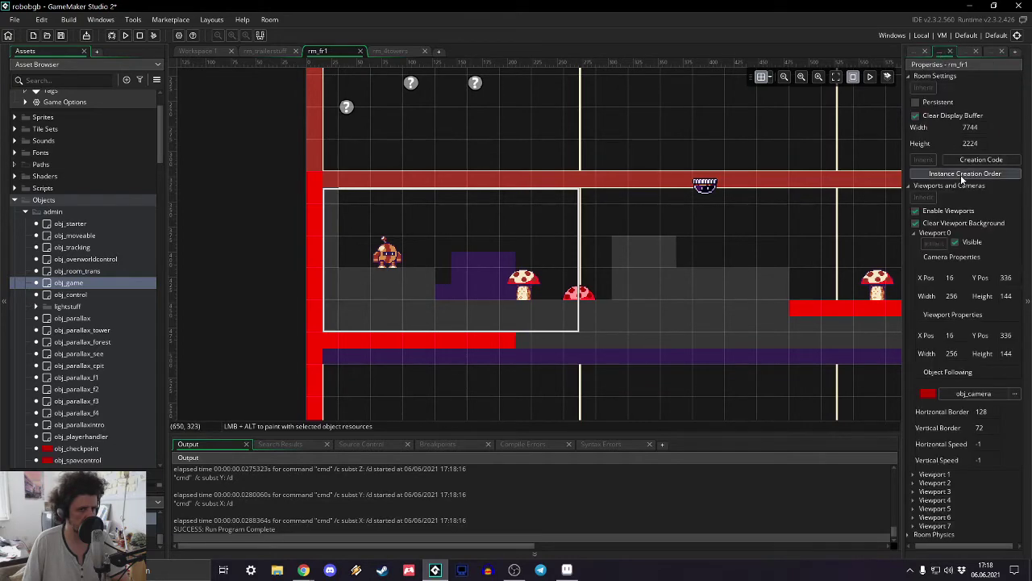
{"action": "left_click", "coordinate": [963, 173]}
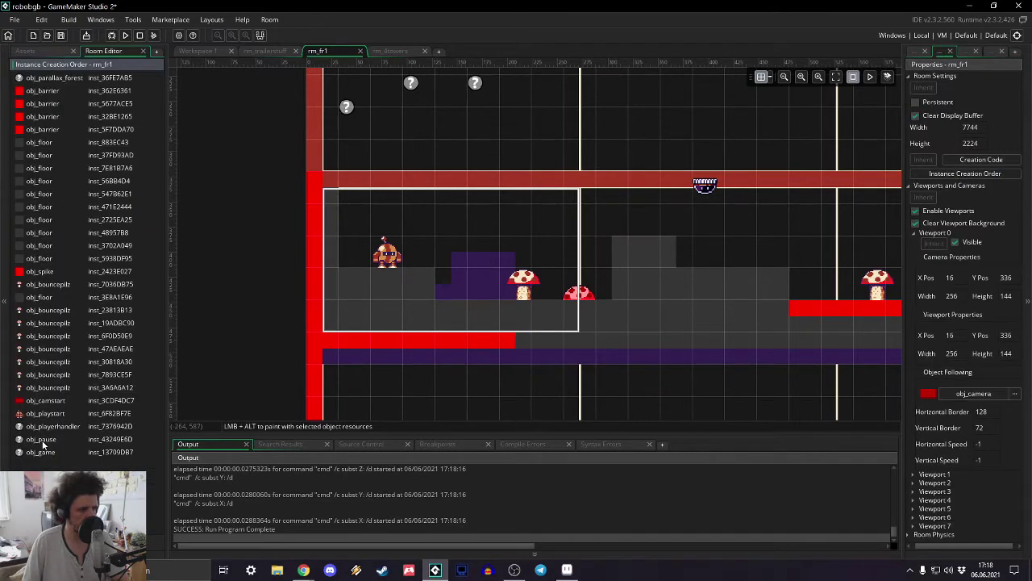
{"action": "left_click_drag", "start_coordinate": [44, 441], "coordinate": [68, 77]}
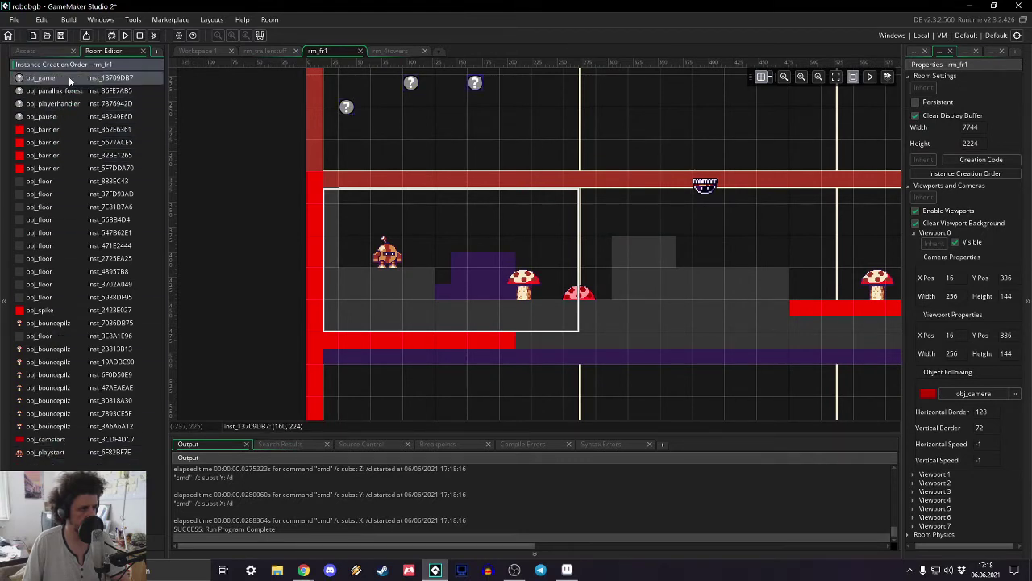
- Close the instance creation order, test-run the game, and close the game window
{"action": "left_click", "coordinate": [915, 51]}
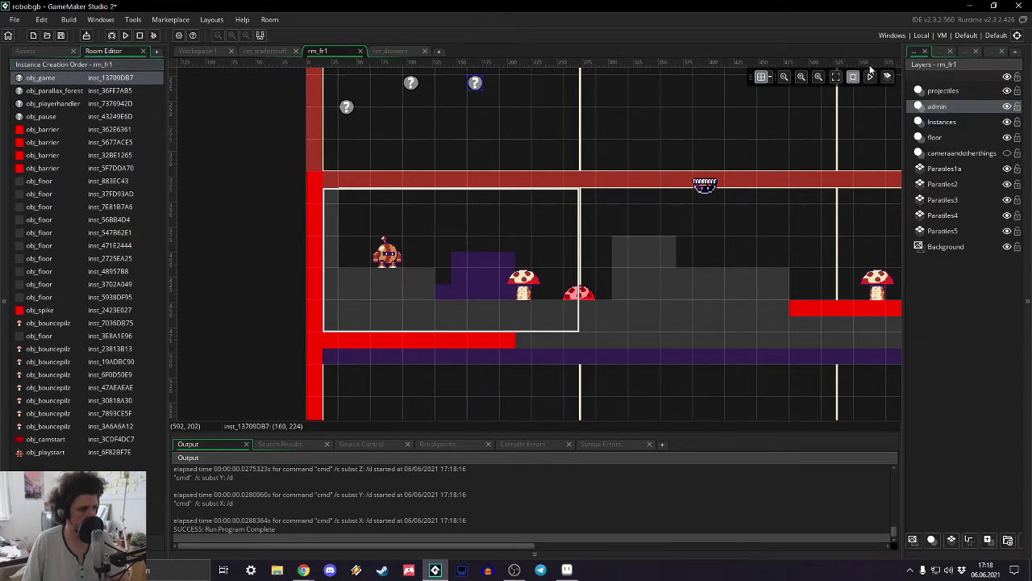
{"action": "left_click", "coordinate": [143, 51]}
{"action": "key", "text": "F5"}
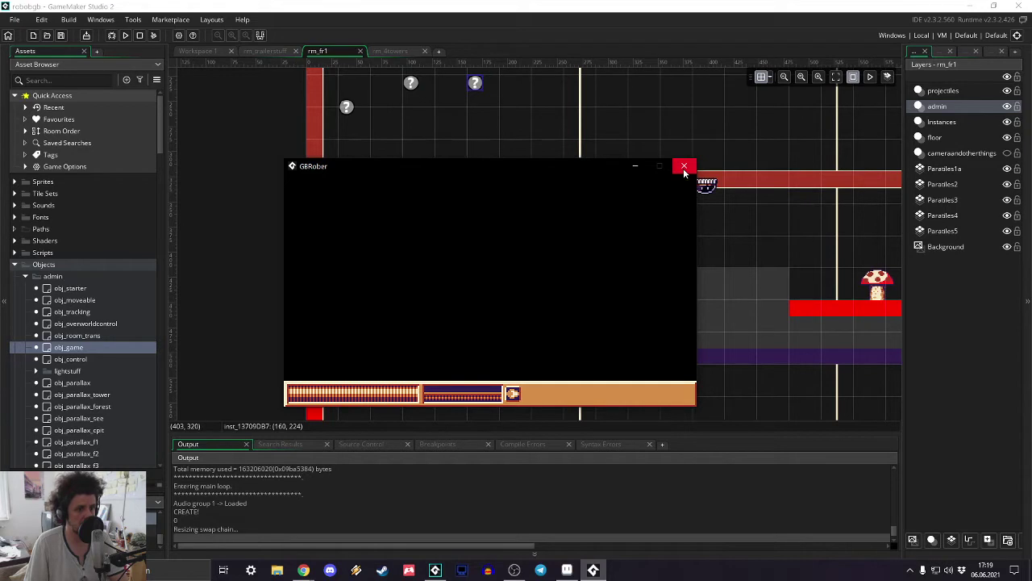
{"action": "left_click", "coordinate": [684, 167]}
- Rearrange the project's room order in the Room Manager and close it
{"action": "left_click", "coordinate": [157, 80]}
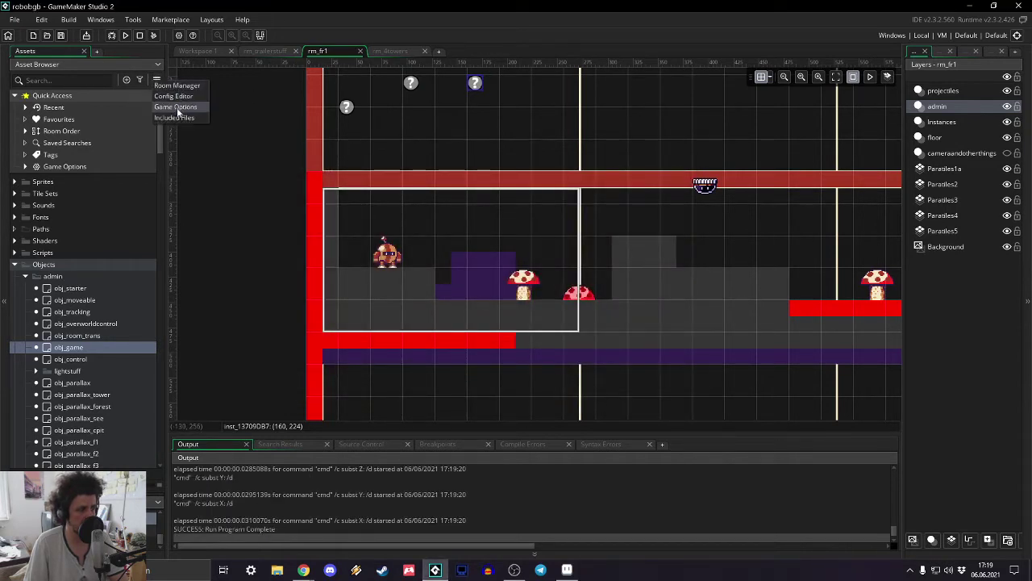
{"action": "left_click", "coordinate": [176, 85]}
{"action": "left_click_drag", "start_coordinate": [216, 139], "coordinate": [218, 126]}
{"action": "left_click", "coordinate": [315, 78]}
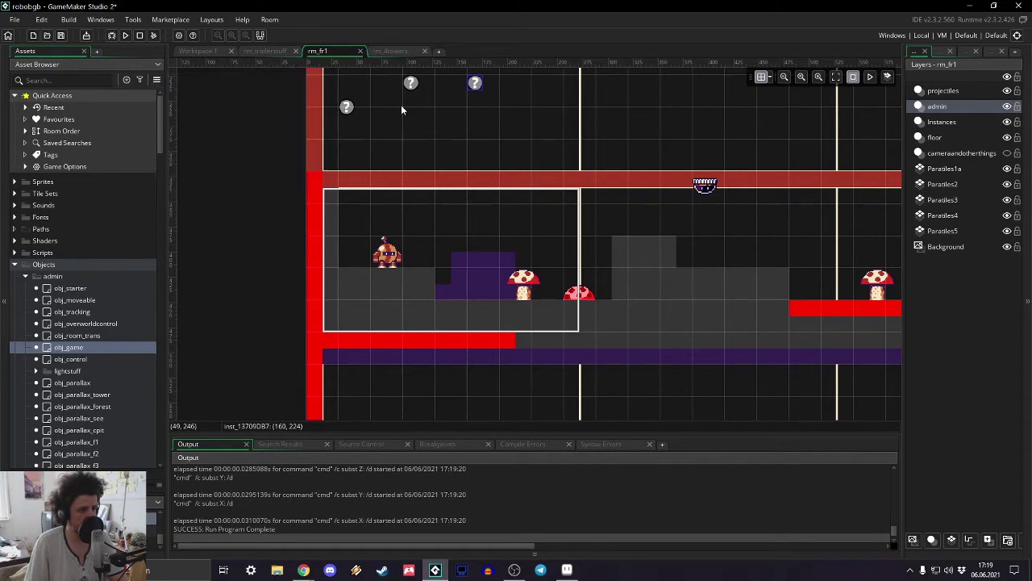
- Place obj_tracking and obj_control instances on rm_fr1's admin layer beside the obj_game instance
{"action": "double_click", "coordinate": [922, 106]}
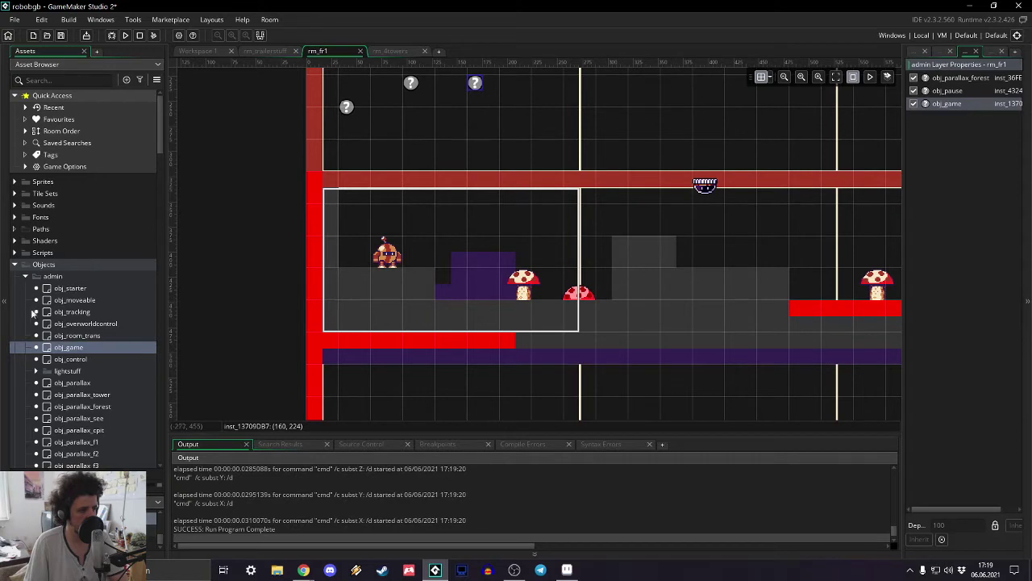
{"action": "left_click_drag", "start_coordinate": [57, 314], "coordinate": [507, 84]}
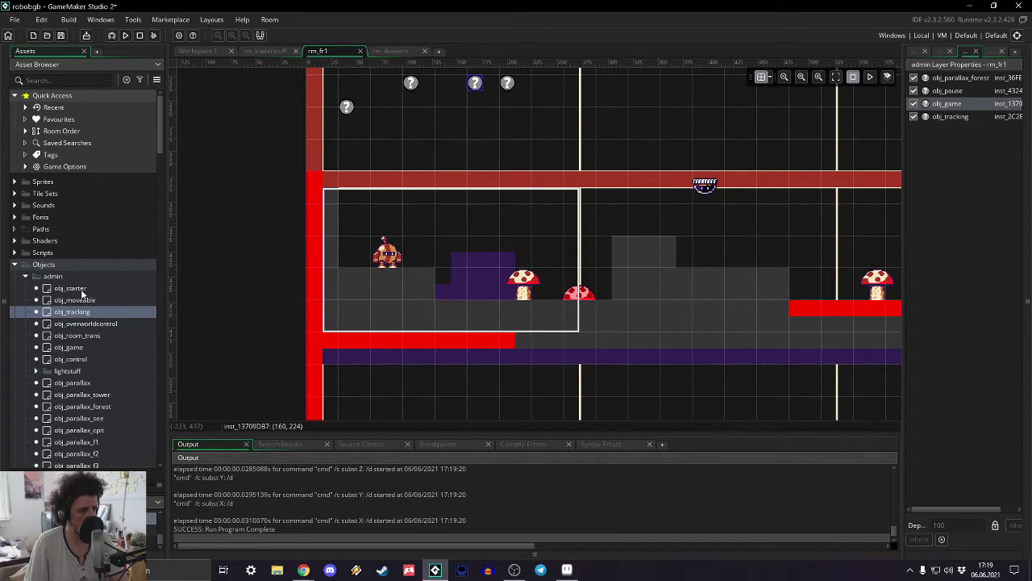
{"action": "left_click_drag", "start_coordinate": [69, 361], "coordinate": [540, 83]}
- Move obj_tracking and obj_control directly after obj_game in rm_fr1's instance creation order, and test-run the game
{"action": "left_click", "coordinate": [941, 50]}
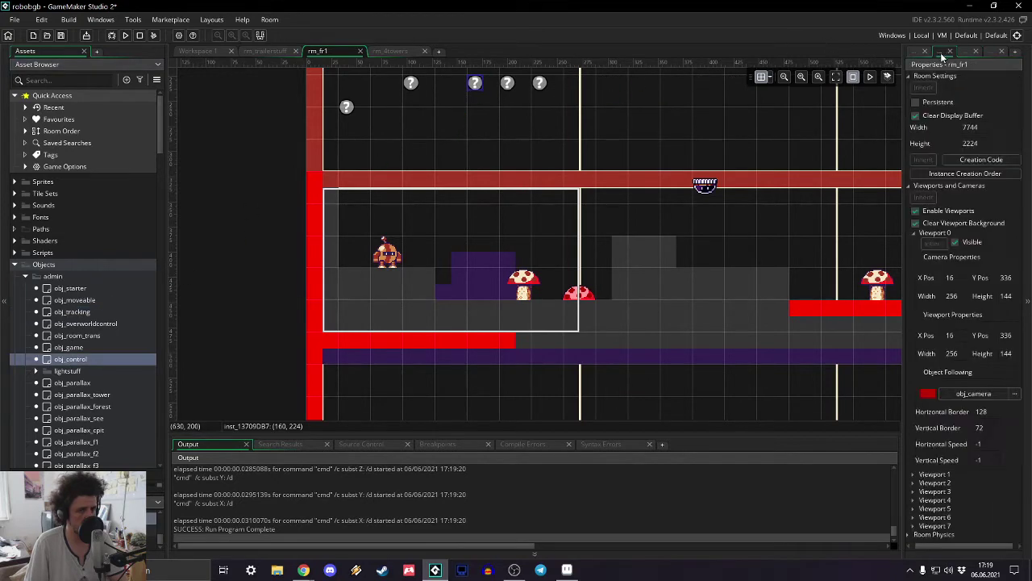
{"action": "left_click", "coordinate": [965, 173]}
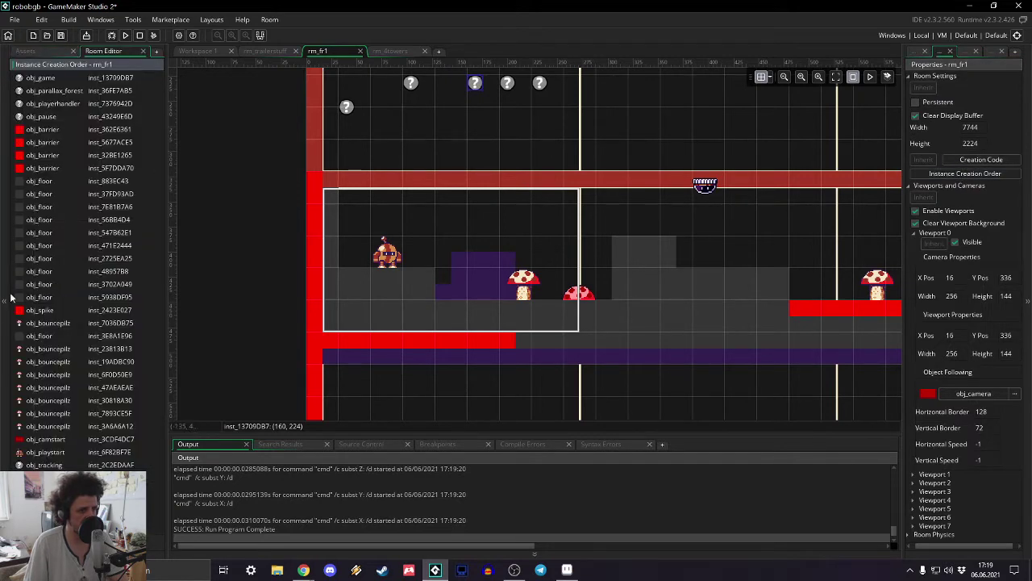
{"action": "left_click_drag", "start_coordinate": [49, 193], "coordinate": [64, 89]}
{"action": "left_click_drag", "start_coordinate": [49, 259], "coordinate": [56, 104]}
{"action": "left_click", "coordinate": [126, 35]}
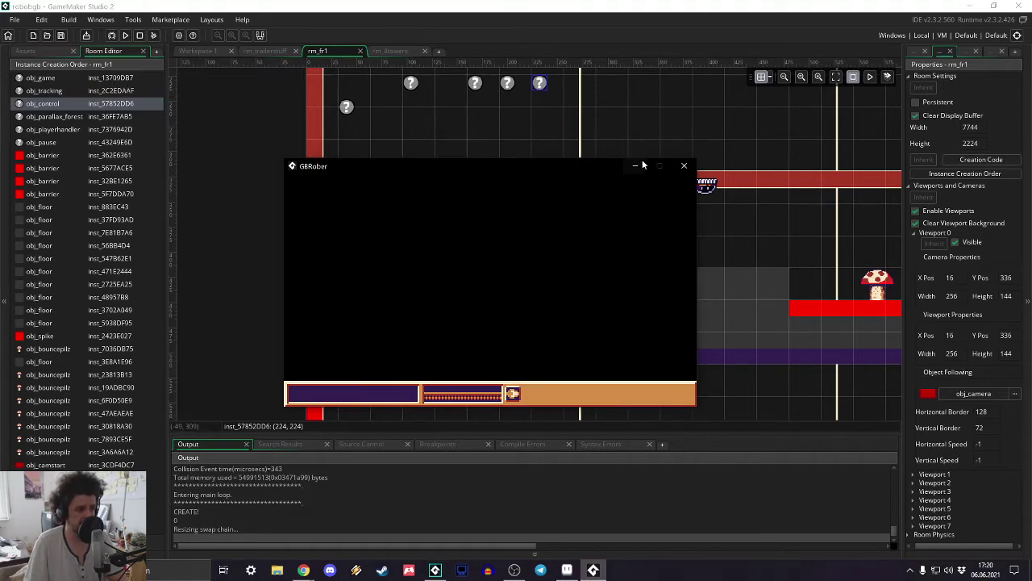
{"action": "left_click", "coordinate": [683, 166]}
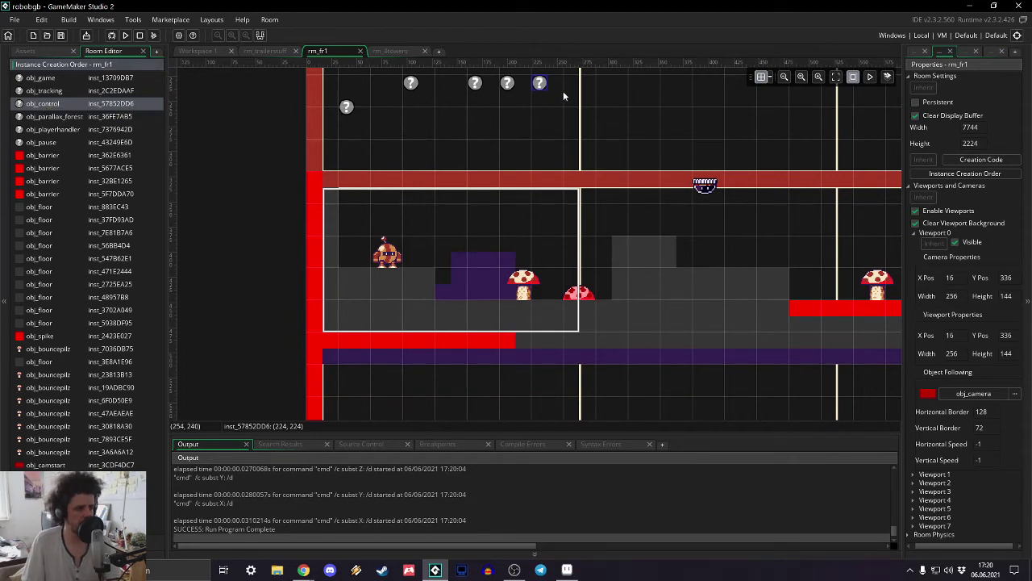
- Delete the obj_control, obj_tracking and obj_game instances from above rm_fr1's starting area
{"action": "double_click", "coordinate": [540, 82]}
{"action": "middle_click_drag", "start_coordinate": [540, 82], "coordinate": [538, 166]}
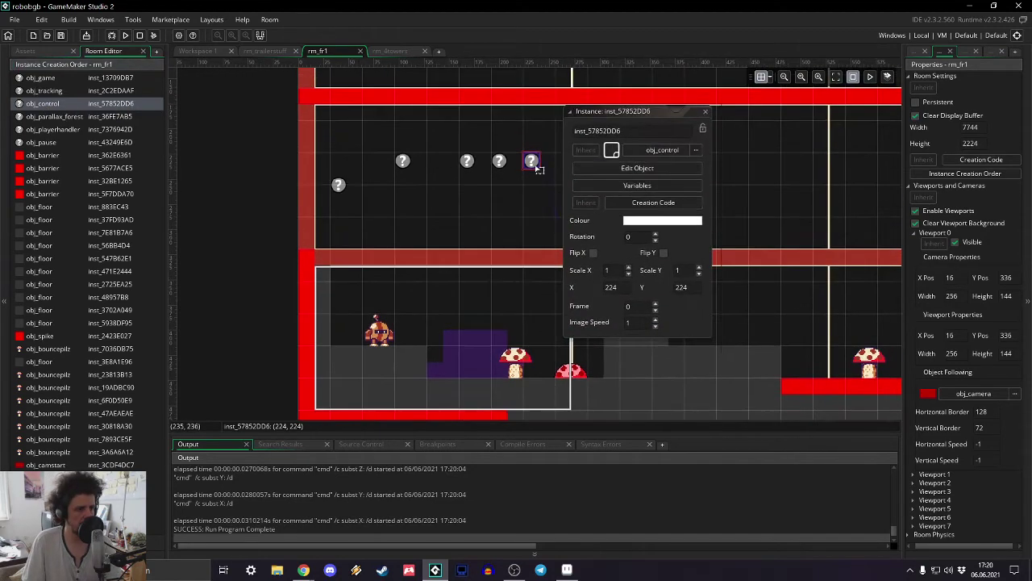
{"action": "key", "text": "Delete"}
{"action": "double_click", "coordinate": [499, 161]}
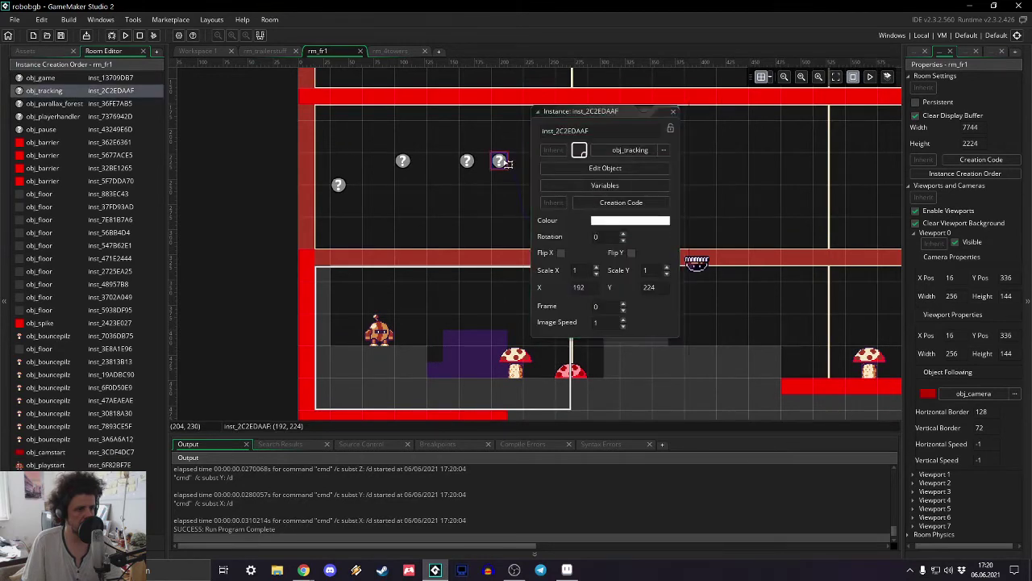
{"action": "key", "text": "Delete"}
{"action": "double_click", "coordinate": [467, 161]}
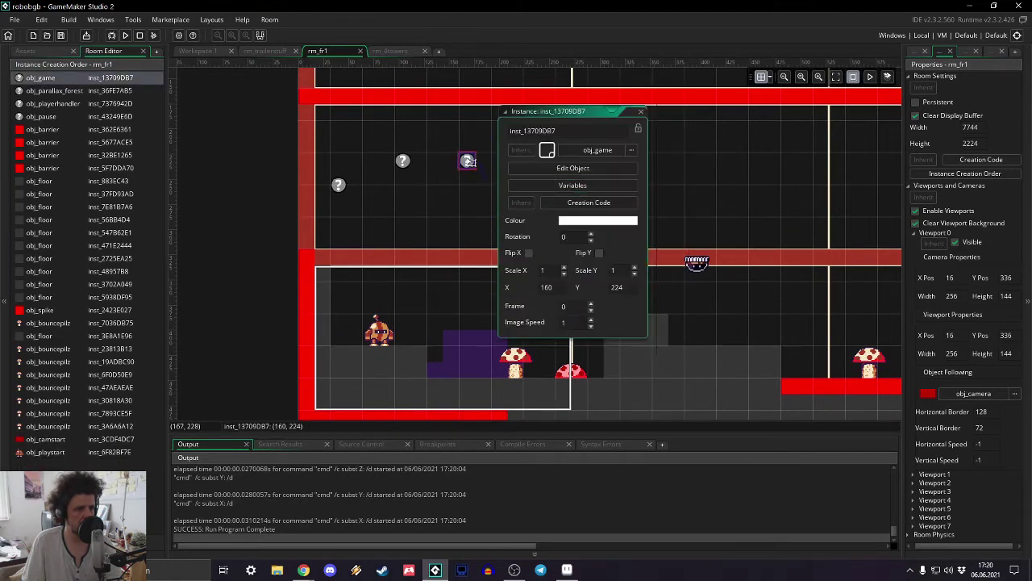
{"action": "key", "text": "Delete"}
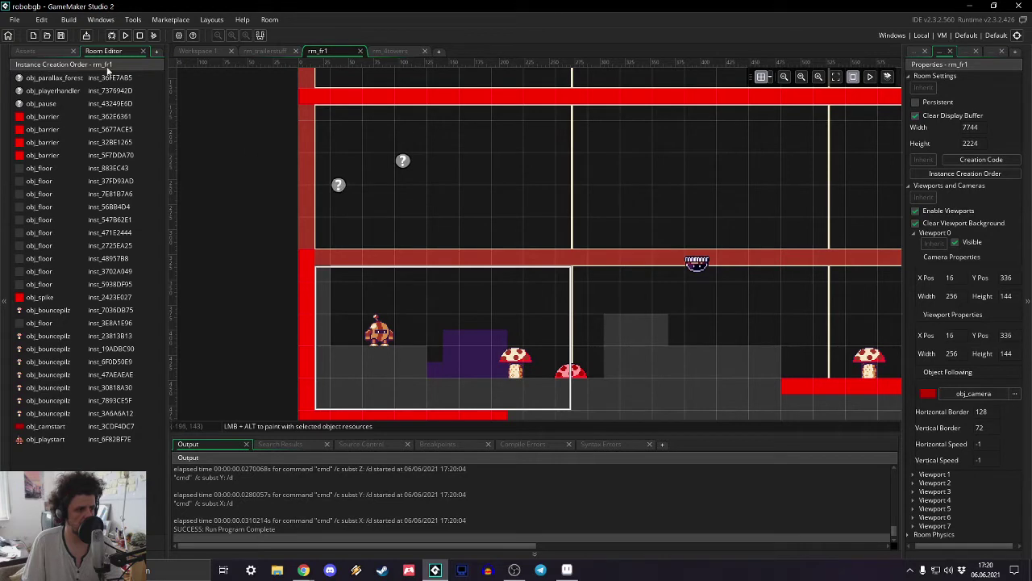
- Hide rm_fr1's Background layer and check the room's viewport and camera settings
{"action": "left_click", "coordinate": [58, 52]}
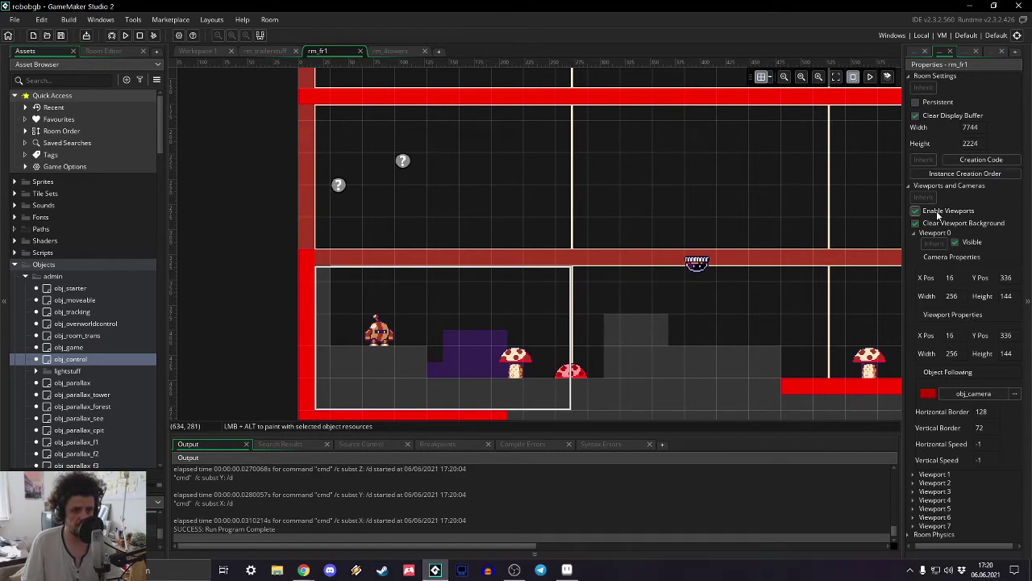
{"action": "left_click", "coordinate": [918, 52]}
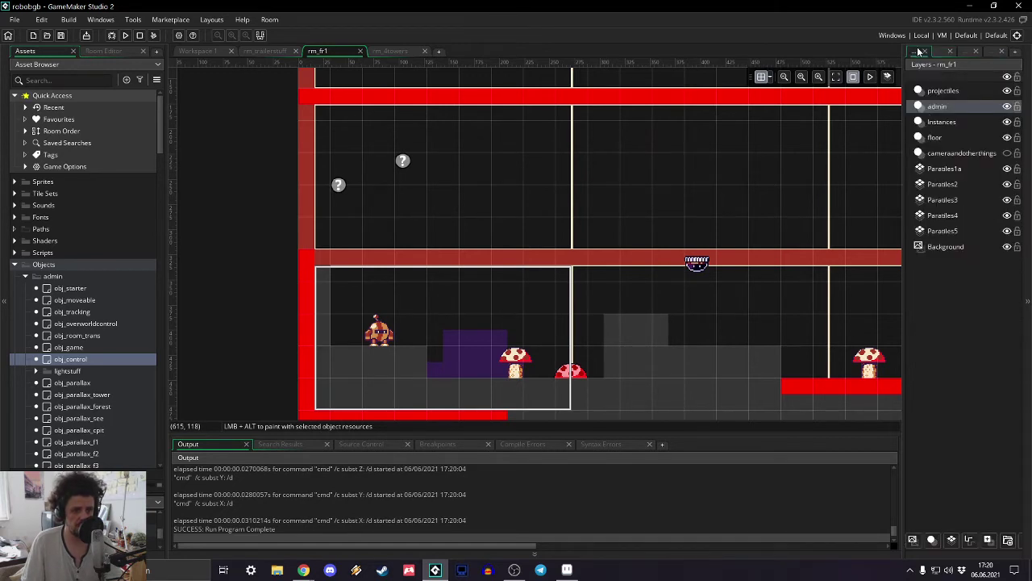
{"action": "left_click", "coordinate": [1007, 246]}
{"action": "middle_click_drag", "start_coordinate": [642, 265], "coordinate": [680, 265]}
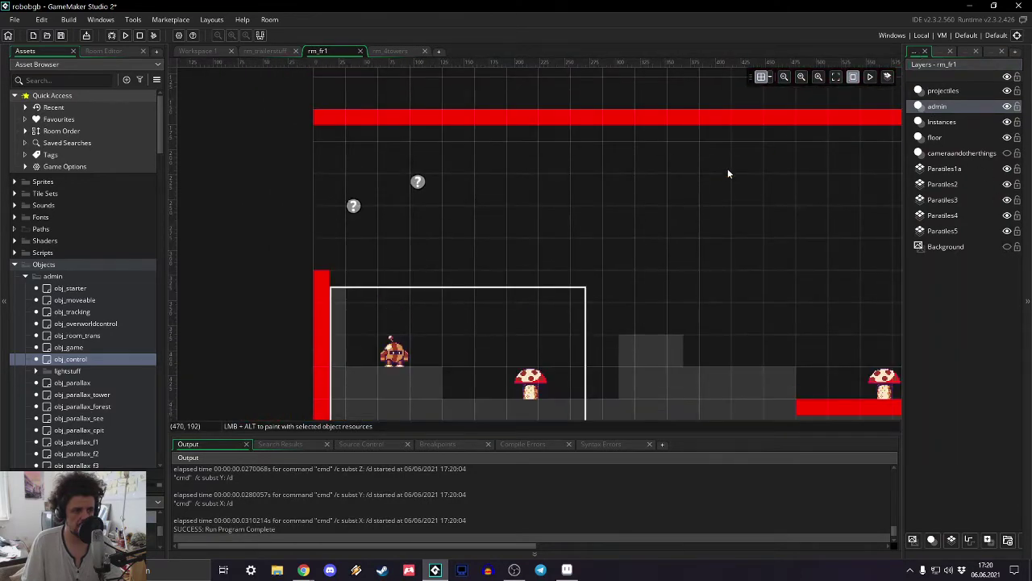
{"action": "middle_click_drag", "start_coordinate": [727, 173], "coordinate": [670, 100]}
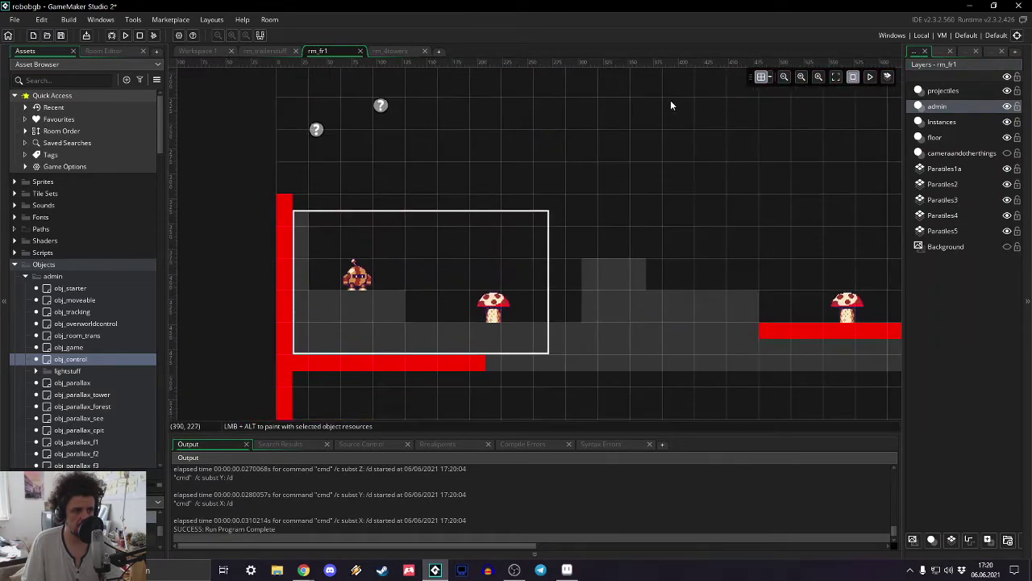
{"action": "left_click", "coordinate": [940, 51]}
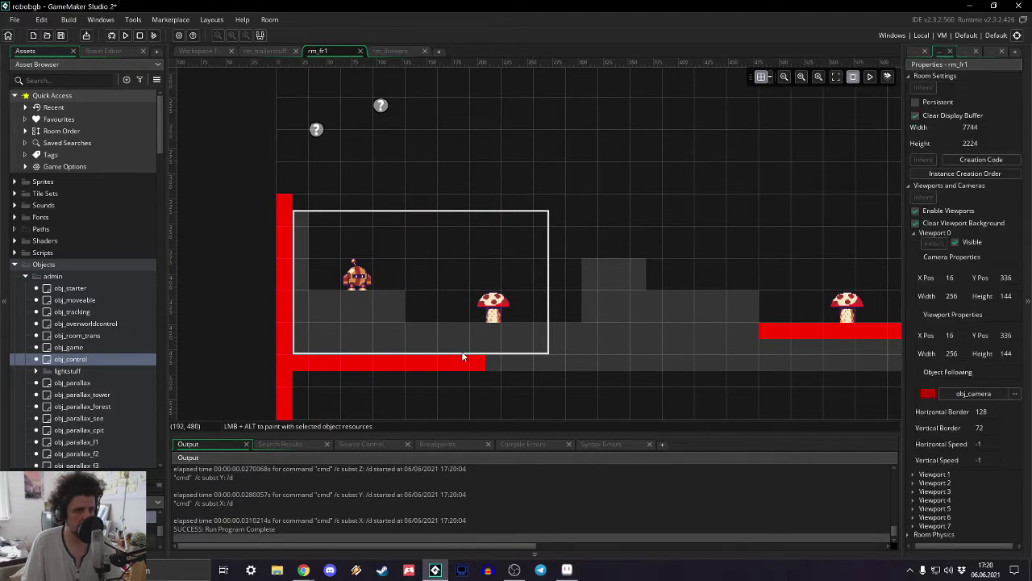
{"action": "left_click", "coordinate": [917, 53]}
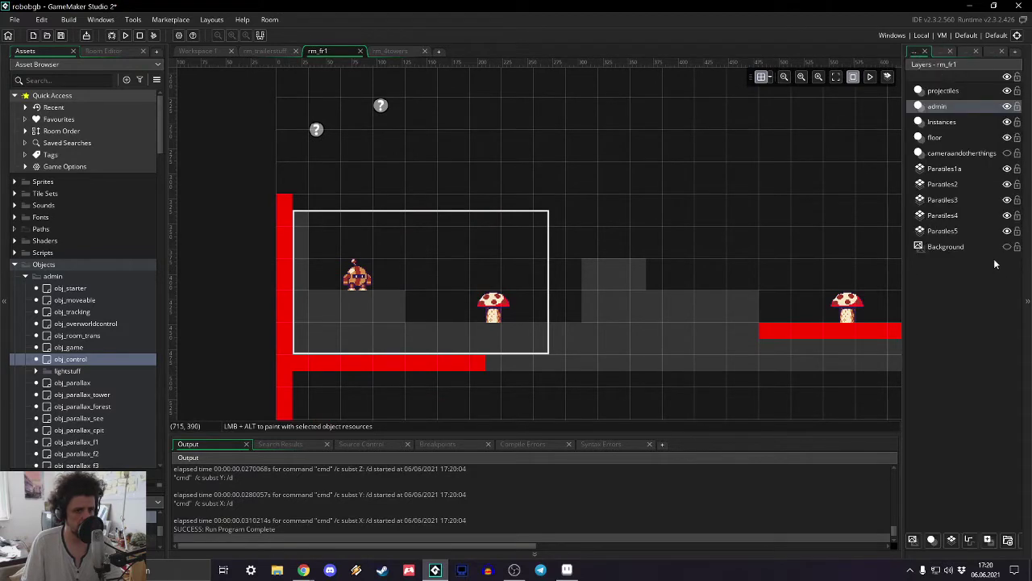
- Show the cameraandotherthings layer and place an obj_camera instance on it, aligned with the view frame around the player start
{"action": "left_click", "coordinate": [983, 154]}
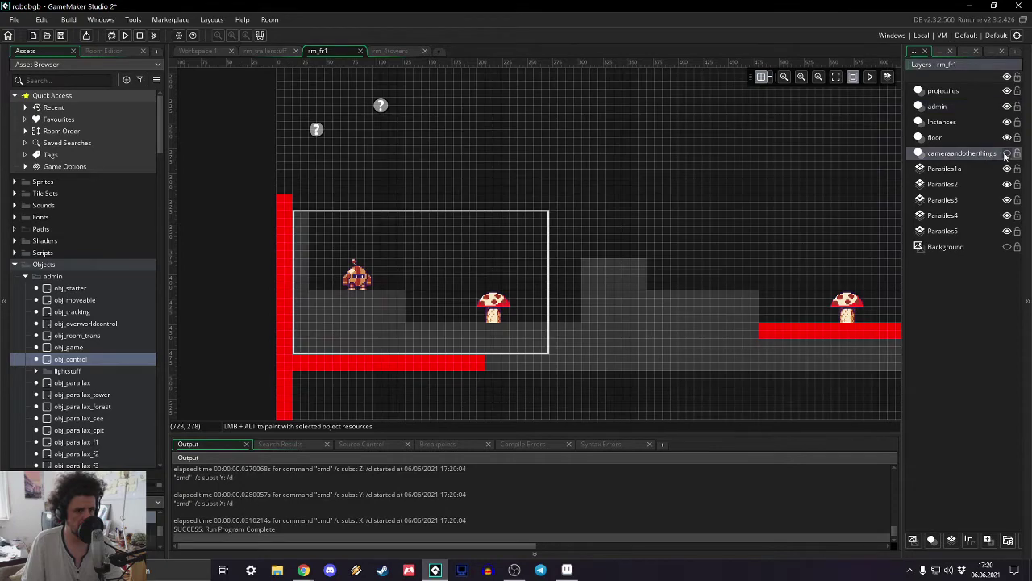
{"action": "left_click", "coordinate": [1007, 153]}
{"action": "scroll", "coordinate": [33, 282], "scroll_direction": "down", "scroll_amount": 15}
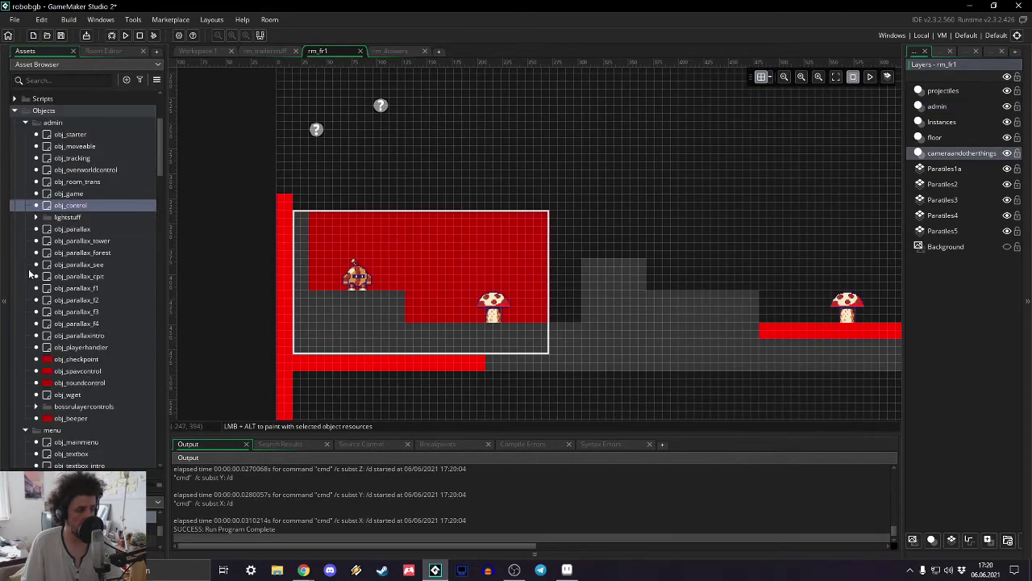
{"action": "scroll", "coordinate": [68, 339], "scroll_direction": "down", "scroll_amount": 5}
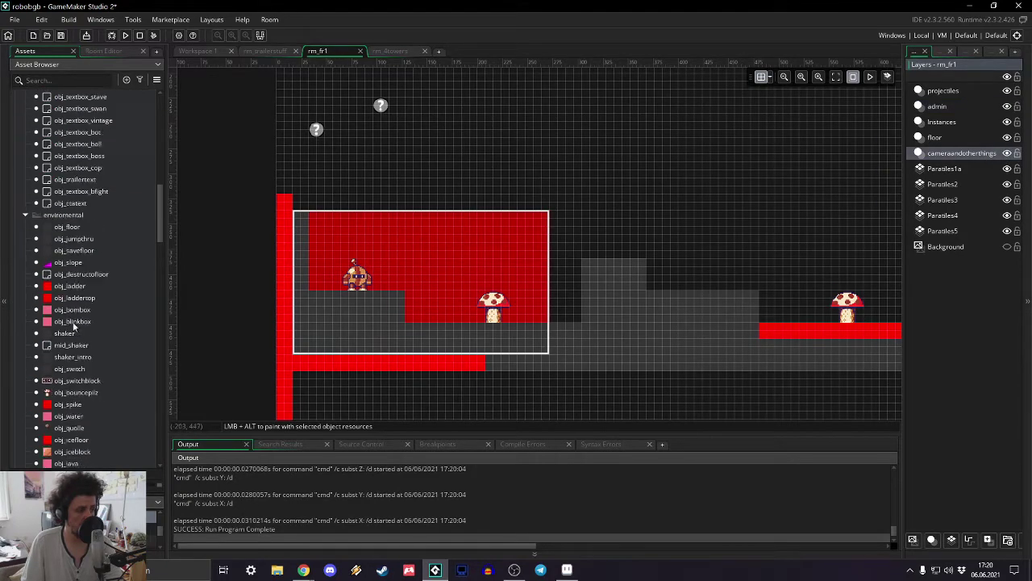
{"action": "scroll", "coordinate": [79, 377], "scroll_direction": "down", "scroll_amount": 5}
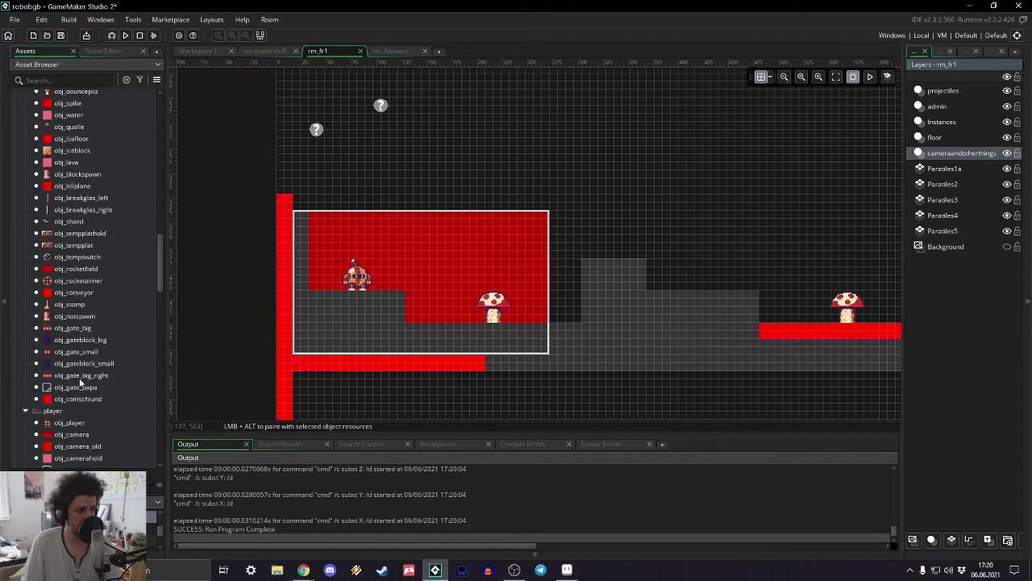
{"action": "left_click_drag", "start_coordinate": [77, 393], "coordinate": [428, 251]}
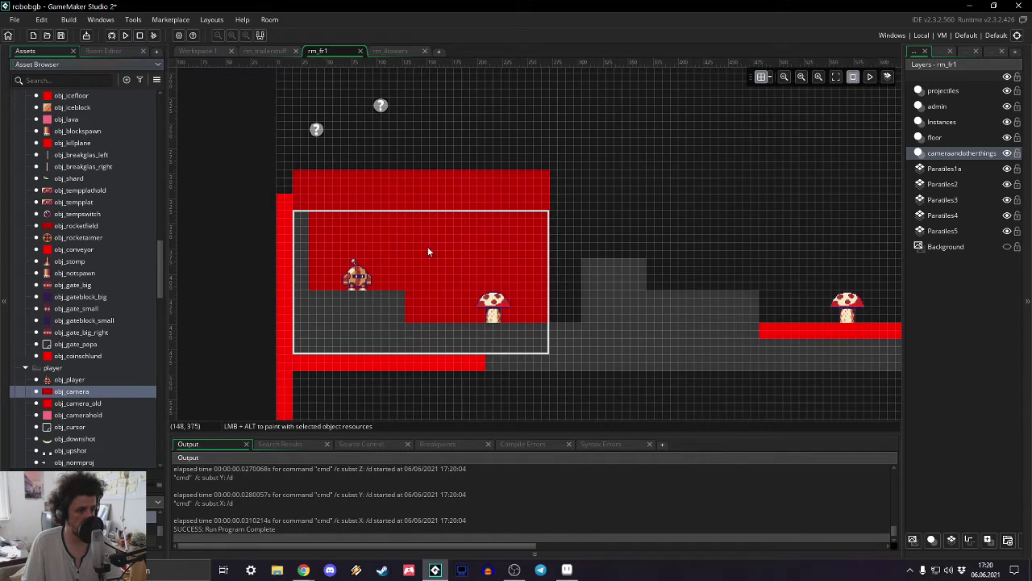
{"action": "left_click_drag", "start_coordinate": [444, 203], "coordinate": [445, 237]}
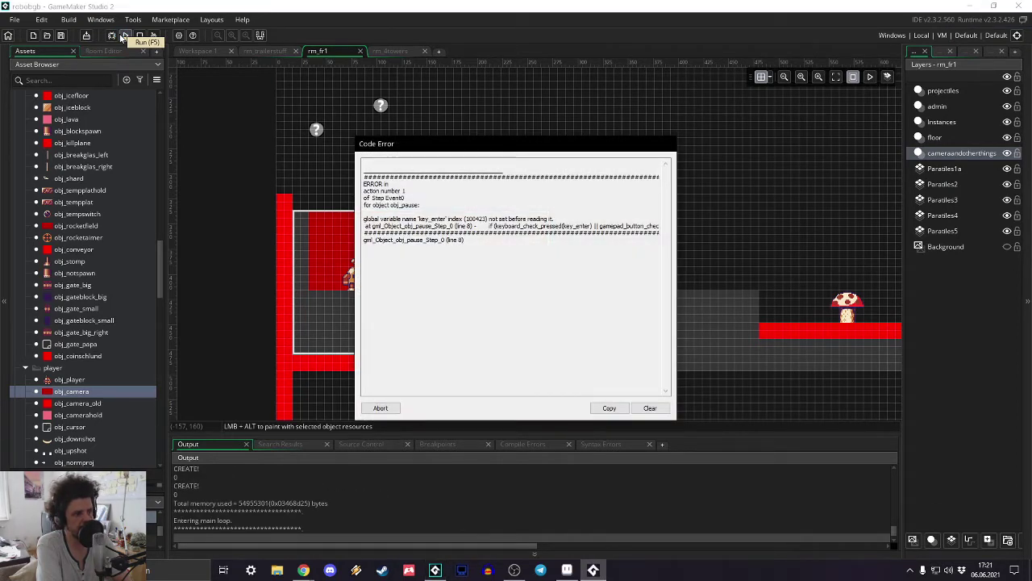
- Abort the failed run, move rm_fr1 directly after rm_loader in the room order, and test-run the game
{"action": "left_click", "coordinate": [388, 409]}
{"action": "left_click", "coordinate": [157, 80]}
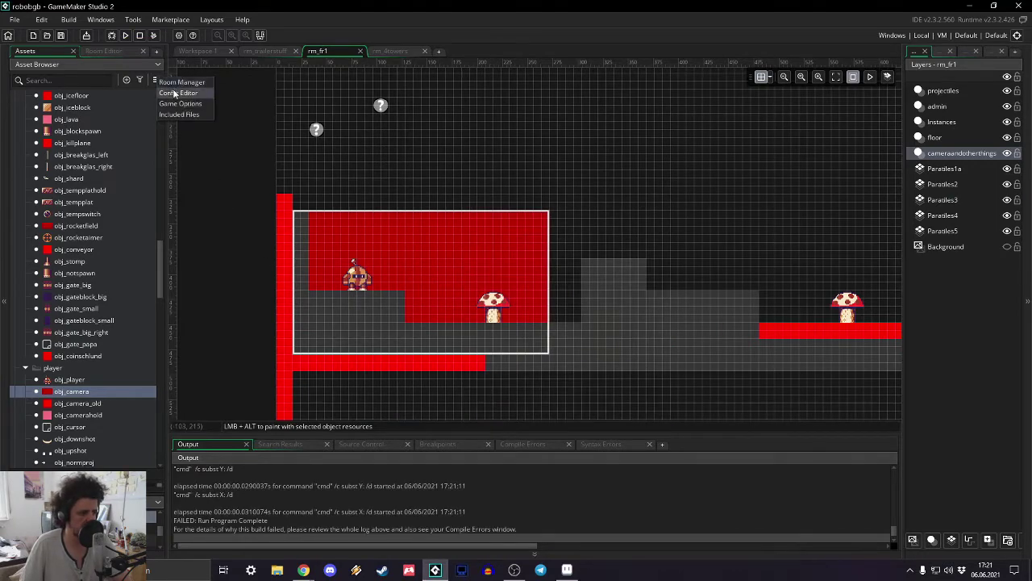
{"action": "left_click", "coordinate": [178, 82]}
{"action": "left_click_drag", "start_coordinate": [258, 127], "coordinate": [255, 137]}
{"action": "left_click", "coordinate": [126, 36]}
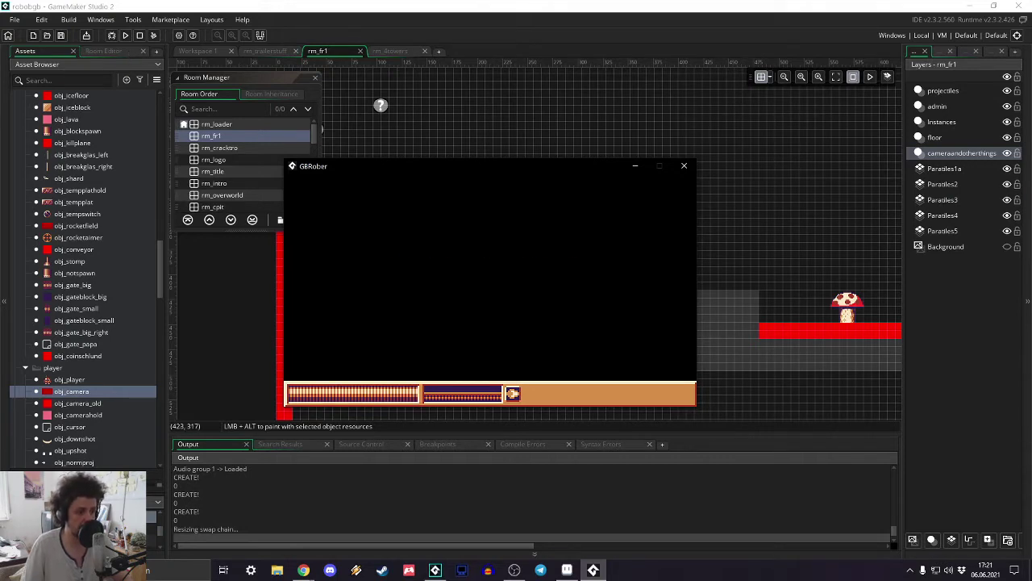
{"action": "left_click", "coordinate": [685, 168]}
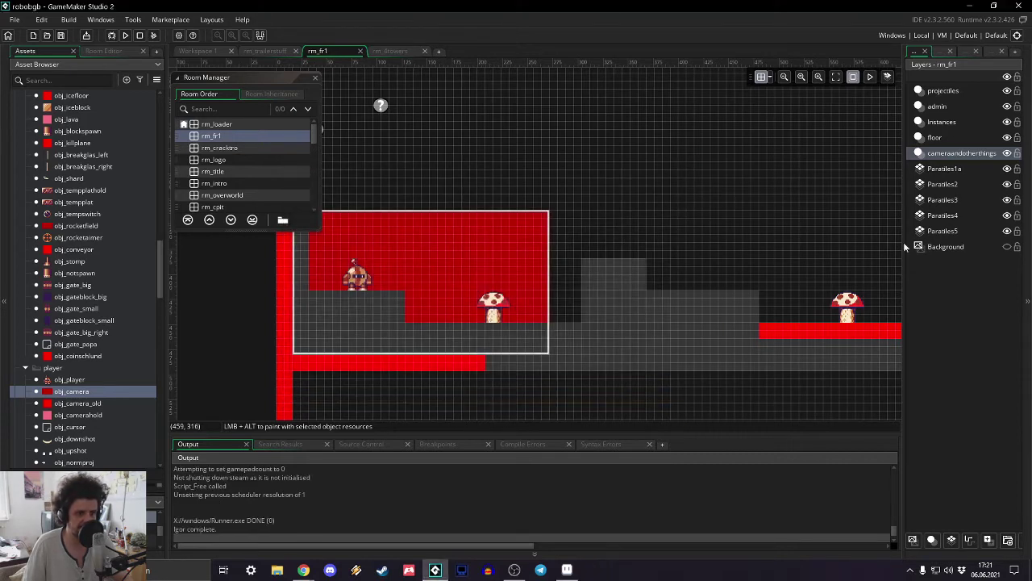
- Compare the viewport and camera settings of rm_fr1 with those of rm_4towers
{"action": "left_click", "coordinate": [944, 51]}
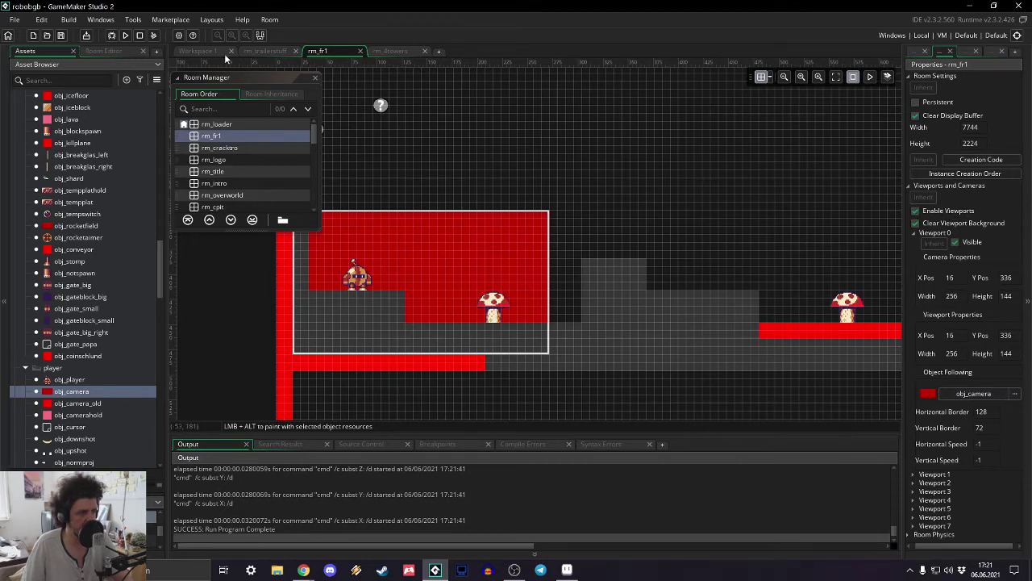
{"action": "left_click", "coordinate": [388, 50]}
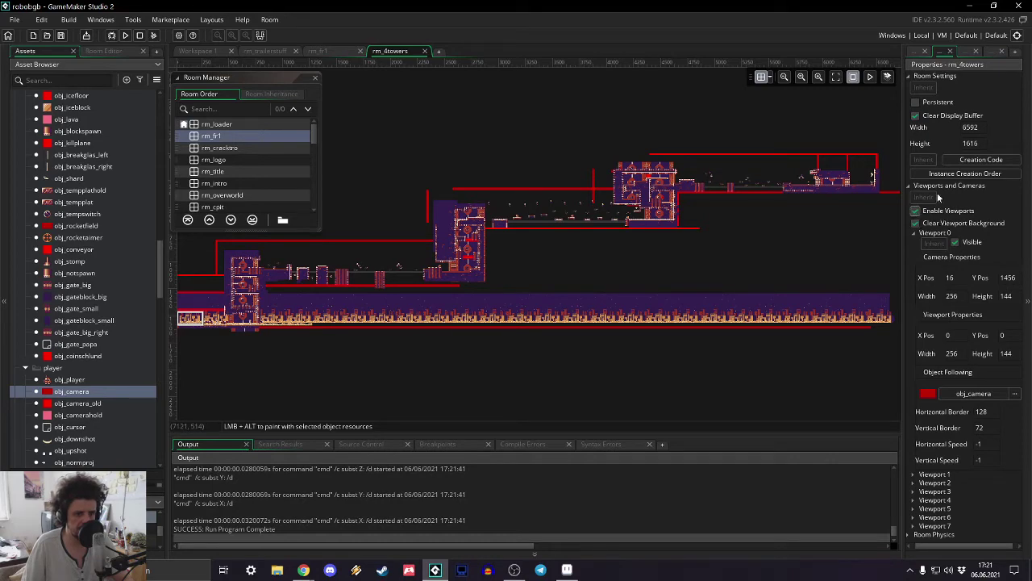
{"action": "left_click", "coordinate": [316, 50]}
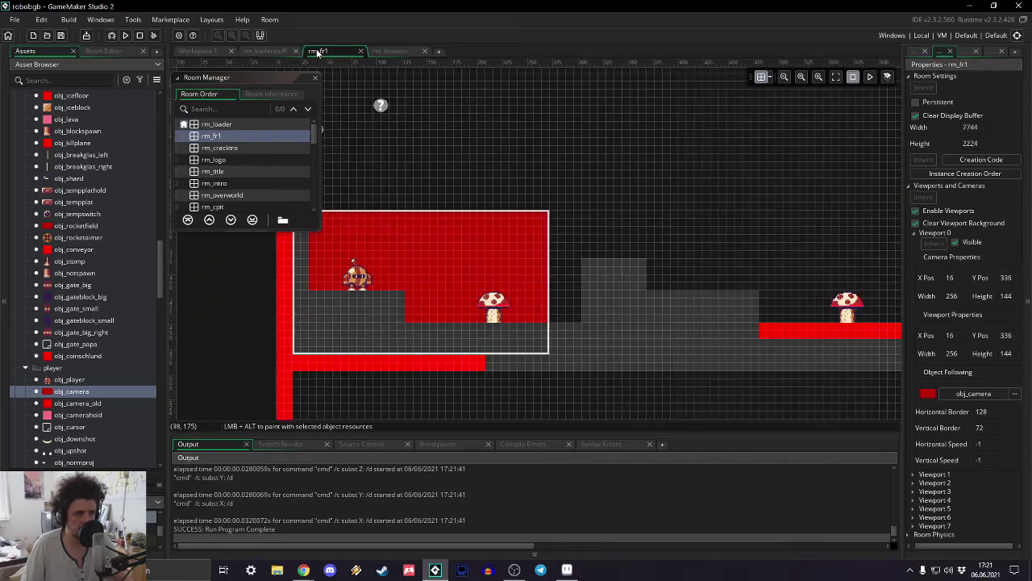
{"action": "left_click", "coordinate": [383, 51]}
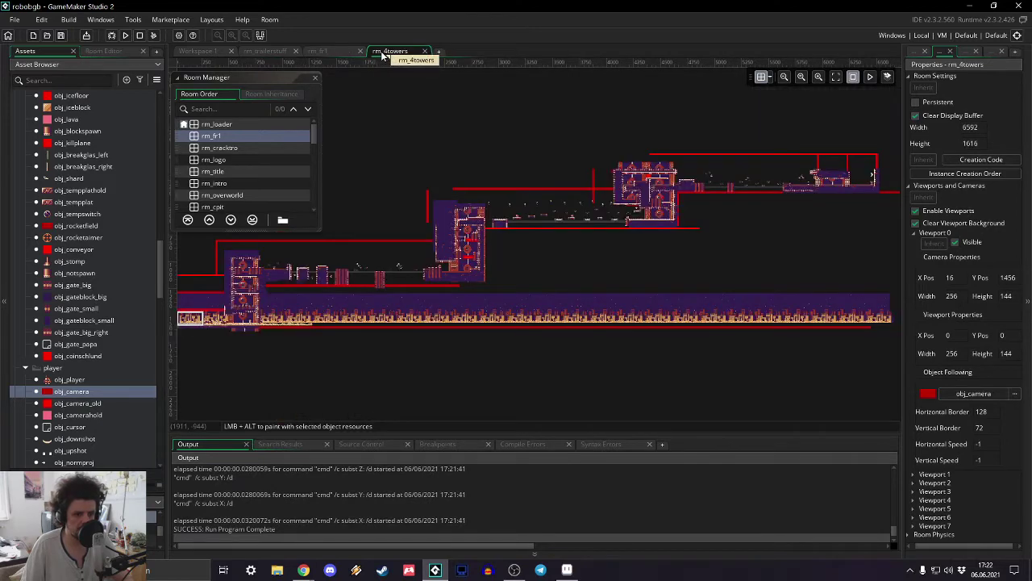
{"action": "left_click", "coordinate": [323, 51]}
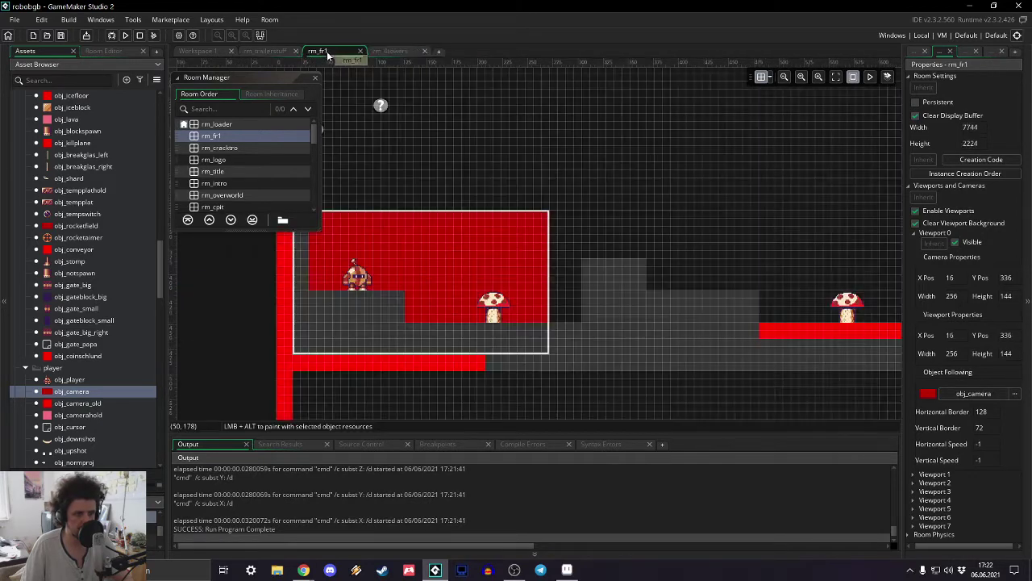
{"action": "left_click", "coordinate": [390, 51]}
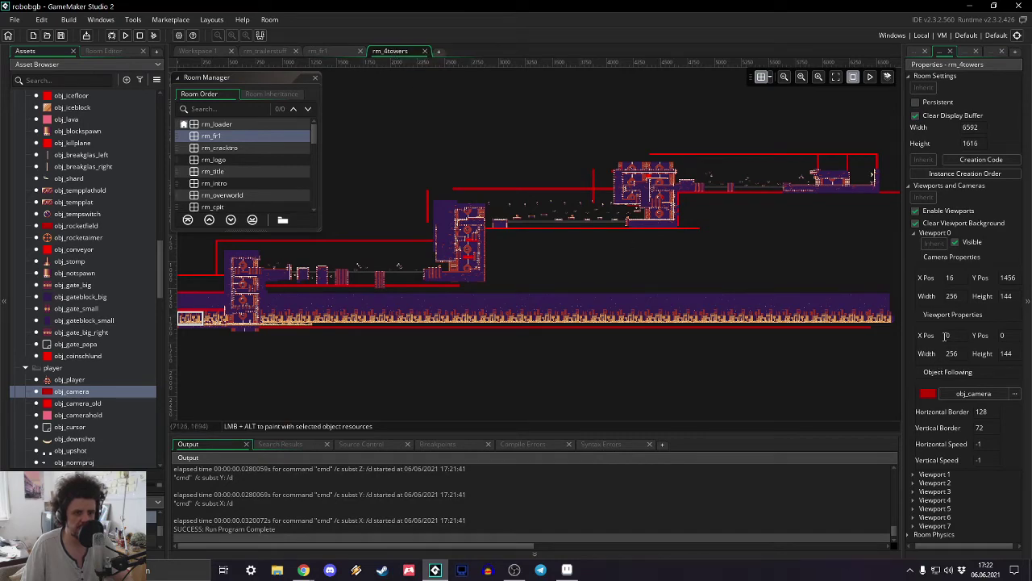
{"action": "left_click", "coordinate": [327, 50]}
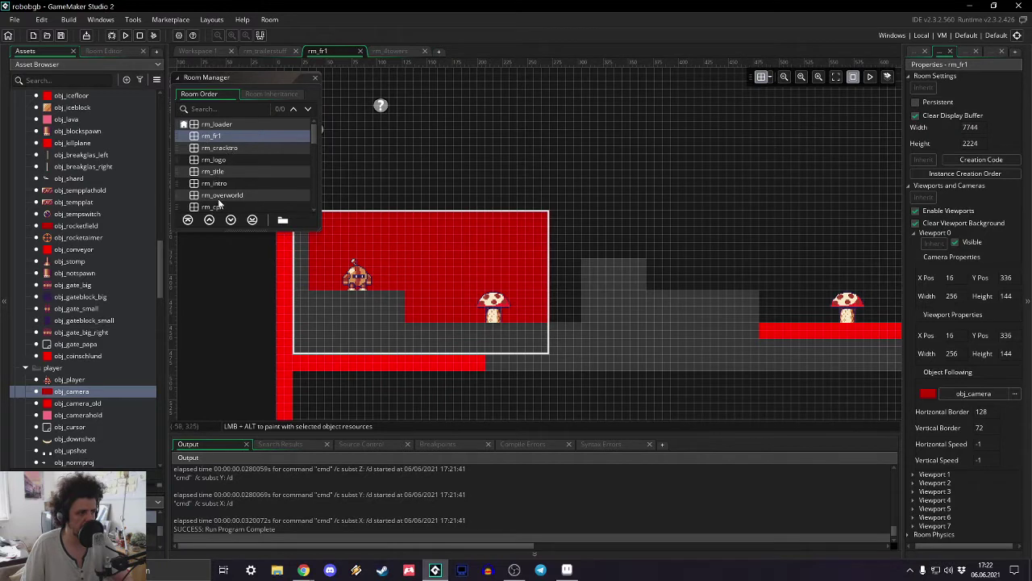
- Test-run the game with rm_cpit directly after rm_loader in the room order, and move rm_cpit back down near rm_see
{"action": "scroll", "coordinate": [221, 198], "scroll_direction": "down", "scroll_amount": 1}
{"action": "left_click_drag", "start_coordinate": [224, 190], "coordinate": [220, 137]}
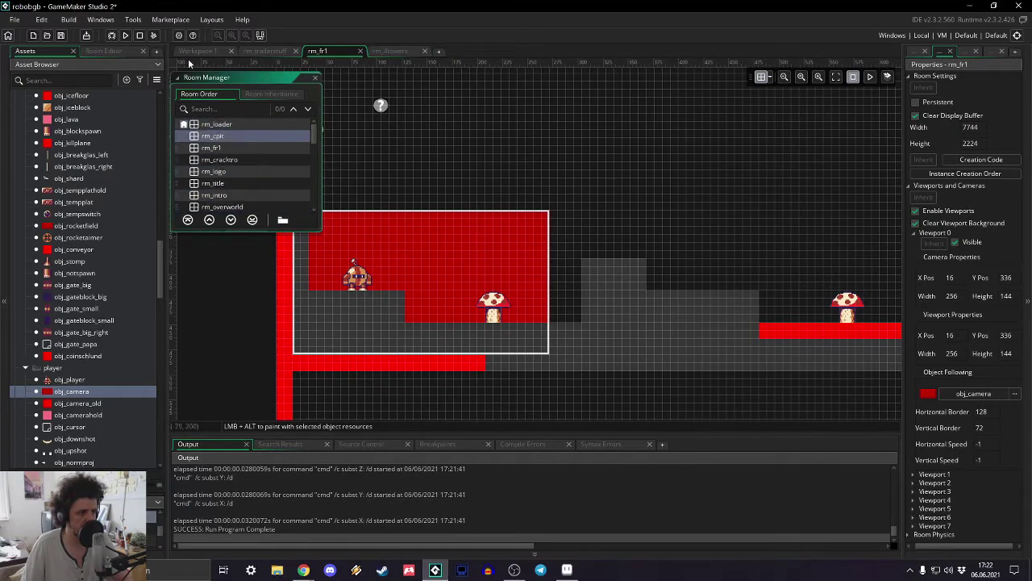
{"action": "left_click", "coordinate": [127, 35]}
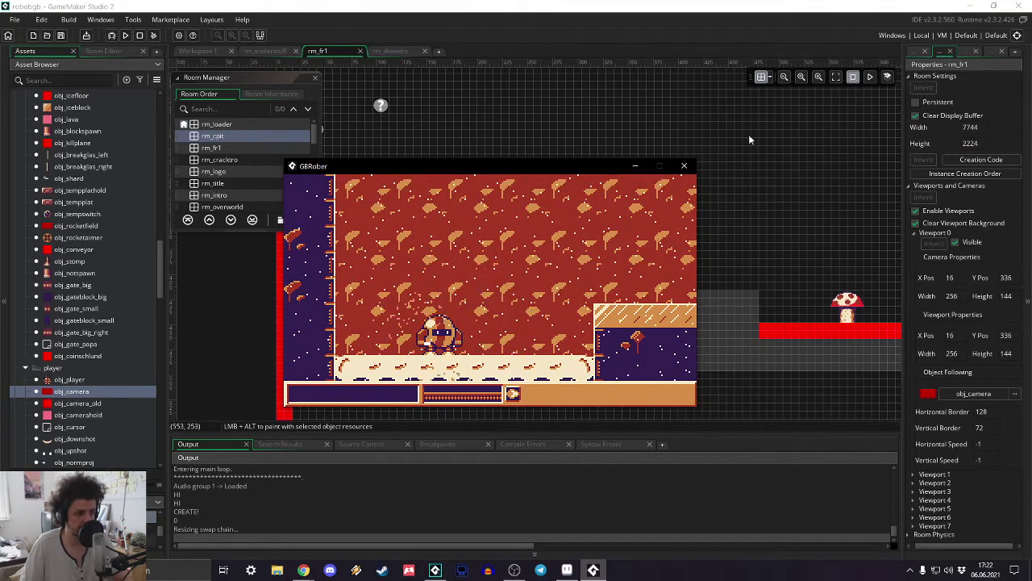
{"action": "left_click", "coordinate": [684, 167]}
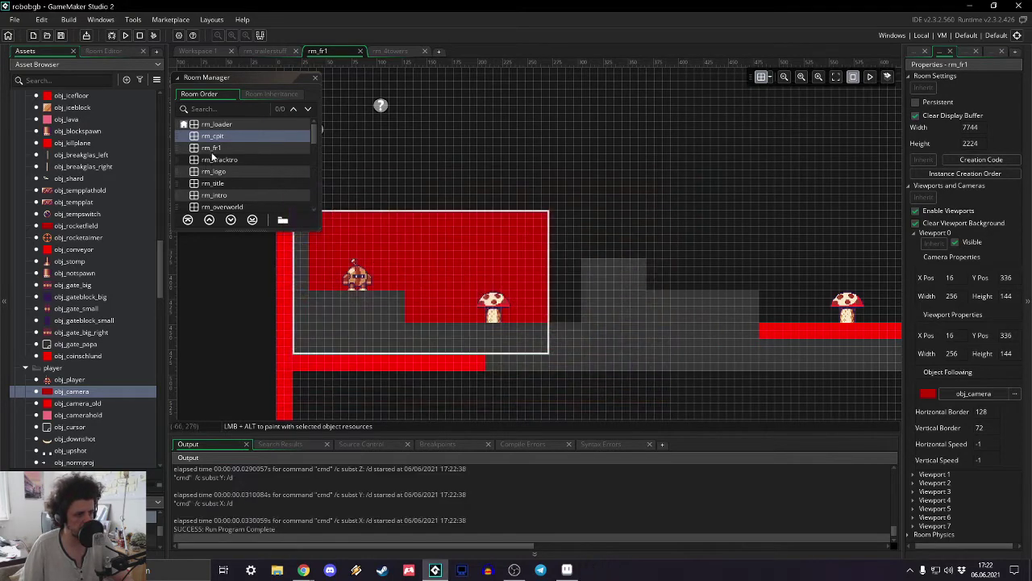
{"action": "scroll", "coordinate": [235, 196], "scroll_direction": "down", "scroll_amount": 2}
{"action": "mouse_move", "coordinate": [238, 159]}
{"action": "left_mouse_down"}
{"action": "mouse_move", "coordinate": [242, 169]}
{"action": "mouse_move", "coordinate": [240, 150]}
{"action": "mouse_move", "coordinate": [236, 164]}
{"action": "left_mouse_up"}
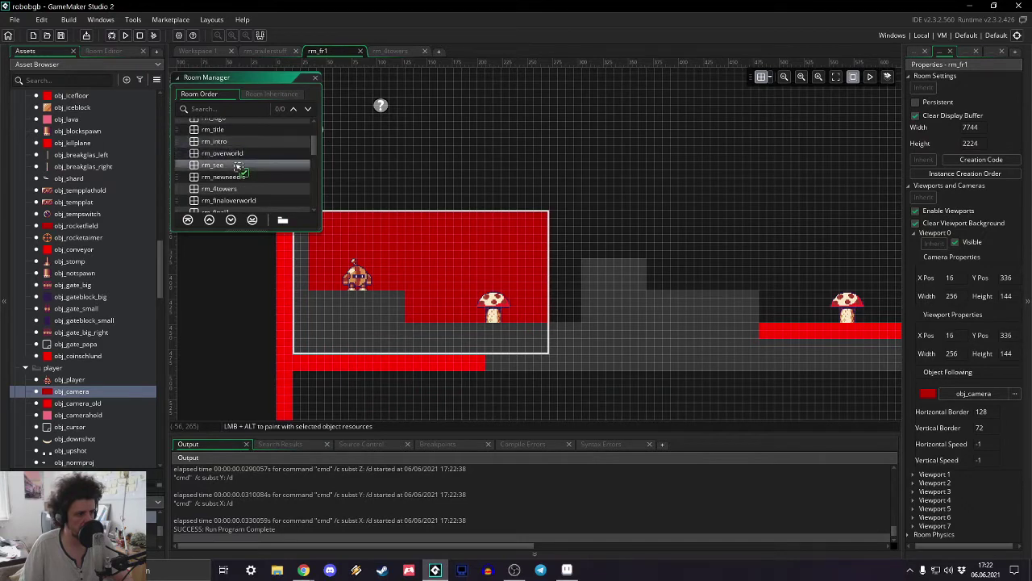
- Test-run the game with rm_endtest directly after rm_loader in the room order, and move rm_endtest back down below rm_test
{"action": "scroll", "coordinate": [251, 168], "scroll_direction": "down", "scroll_amount": 5}
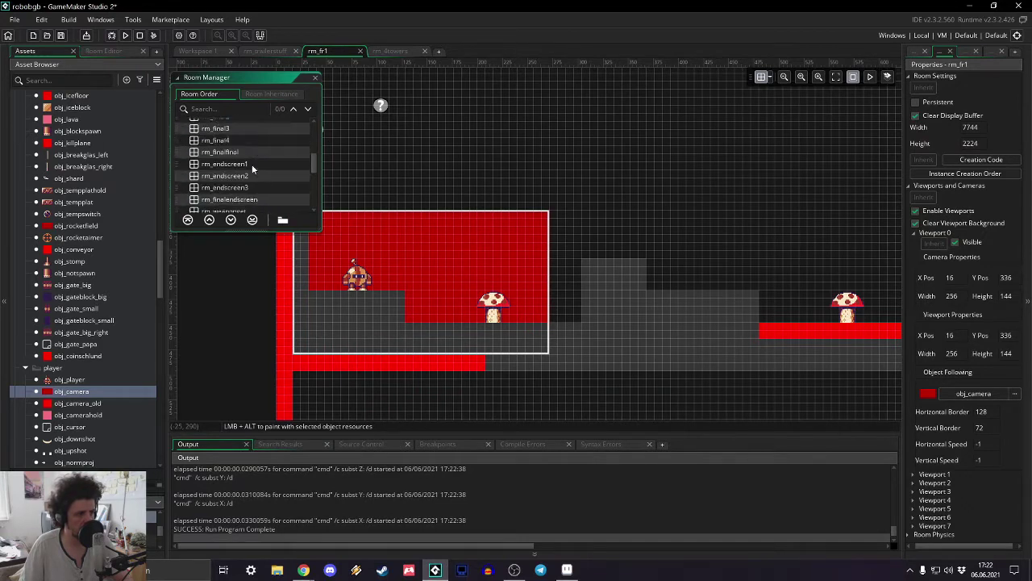
{"action": "scroll", "coordinate": [250, 170], "scroll_direction": "down", "scroll_amount": 4}
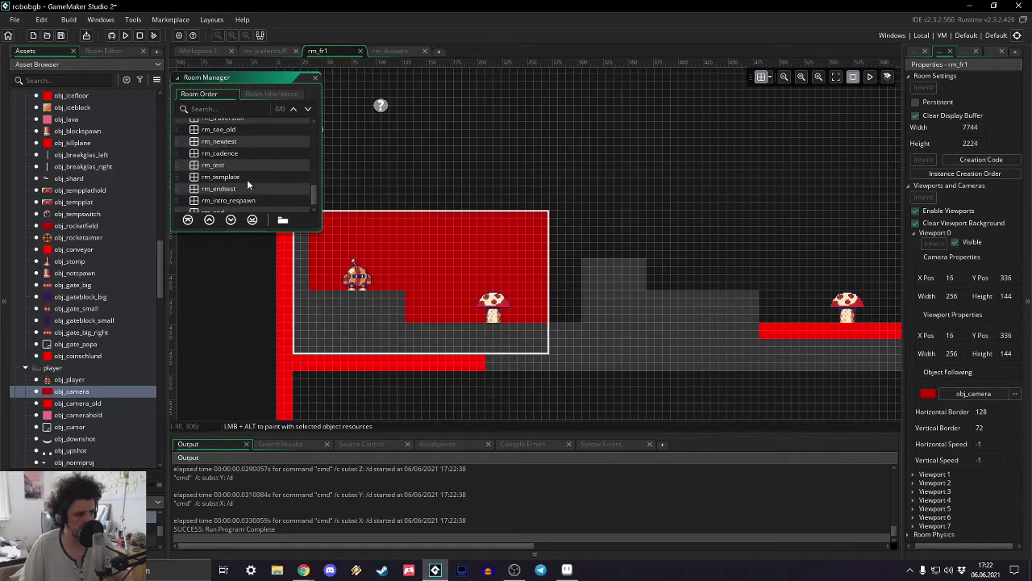
{"action": "left_click_drag", "start_coordinate": [242, 193], "coordinate": [251, 139]}
{"action": "left_click", "coordinate": [124, 36]}
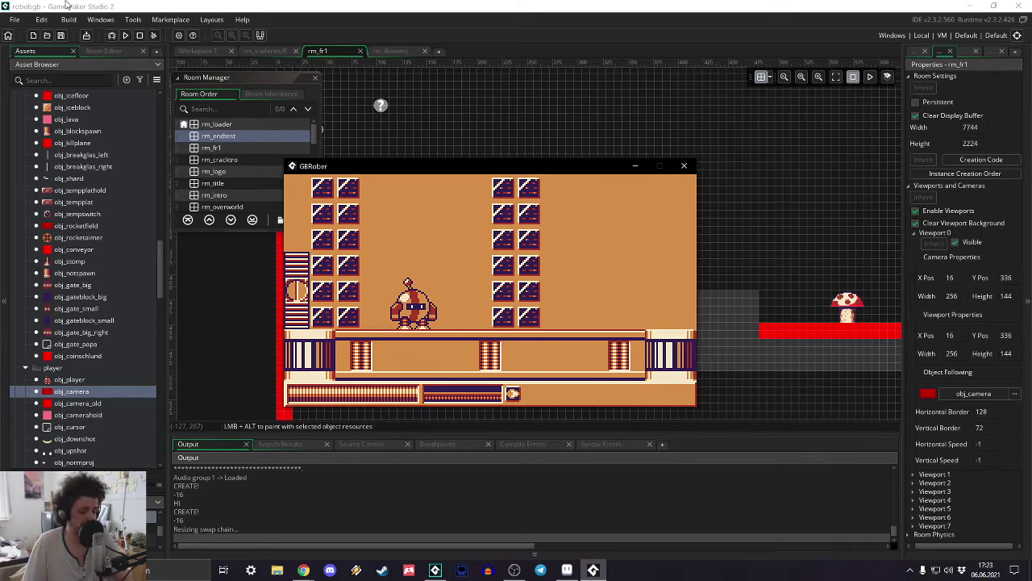
{"action": "left_click", "coordinate": [684, 166]}
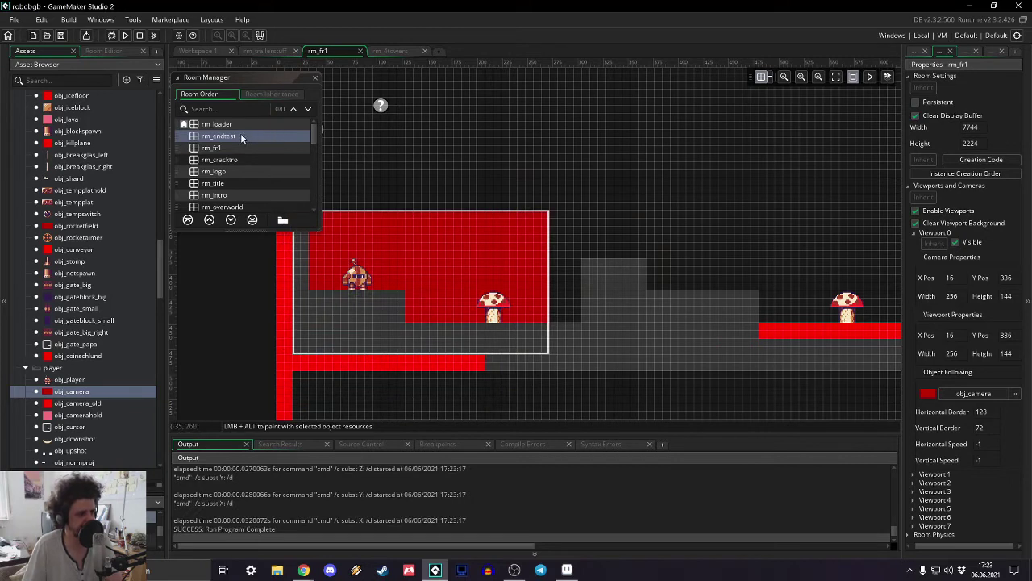
{"action": "left_click_drag", "start_coordinate": [236, 139], "coordinate": [252, 177]}
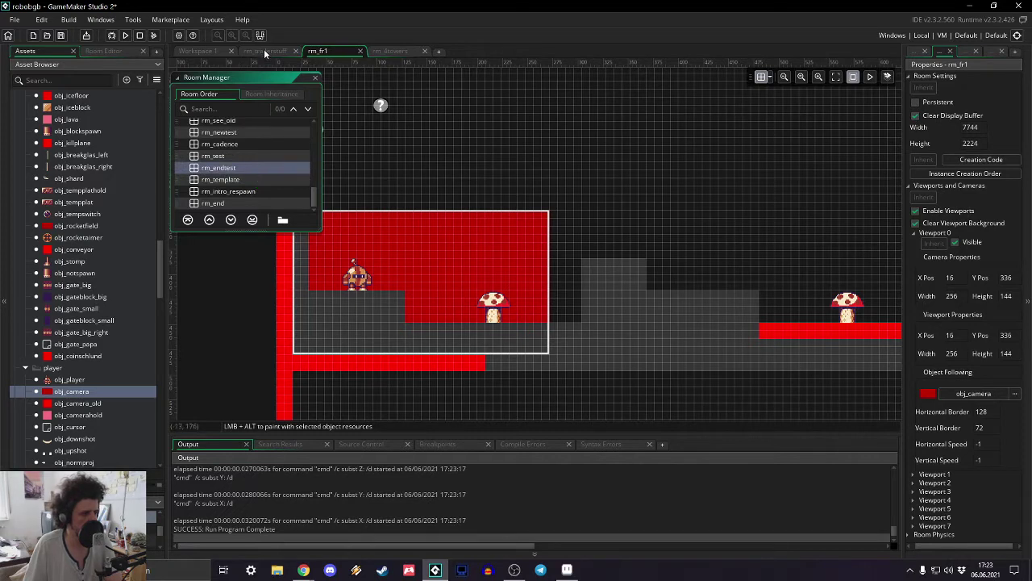
- Close the Room Manager, return to rm_fr1 and look through the project's list of rooms
{"action": "left_click", "coordinate": [392, 52]}
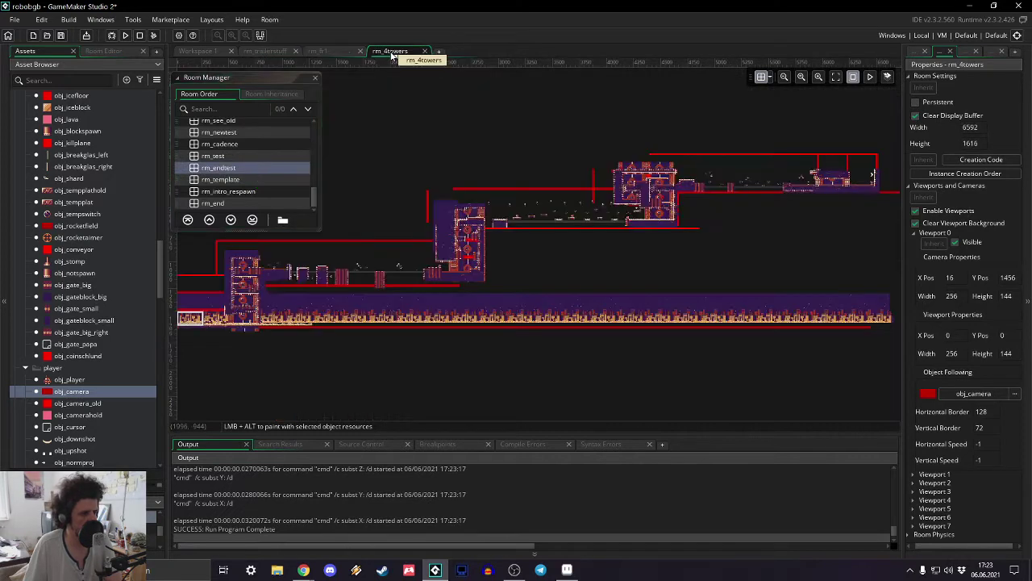
{"action": "left_click", "coordinate": [314, 79]}
{"action": "left_click", "coordinate": [323, 52]}
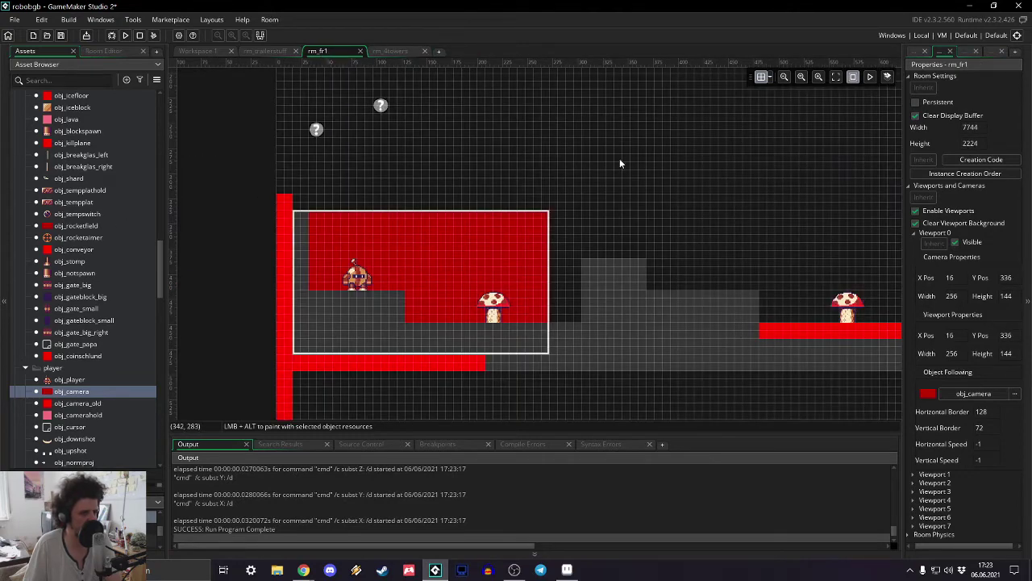
{"action": "scroll", "coordinate": [95, 287], "scroll_direction": "down", "scroll_amount": 15}
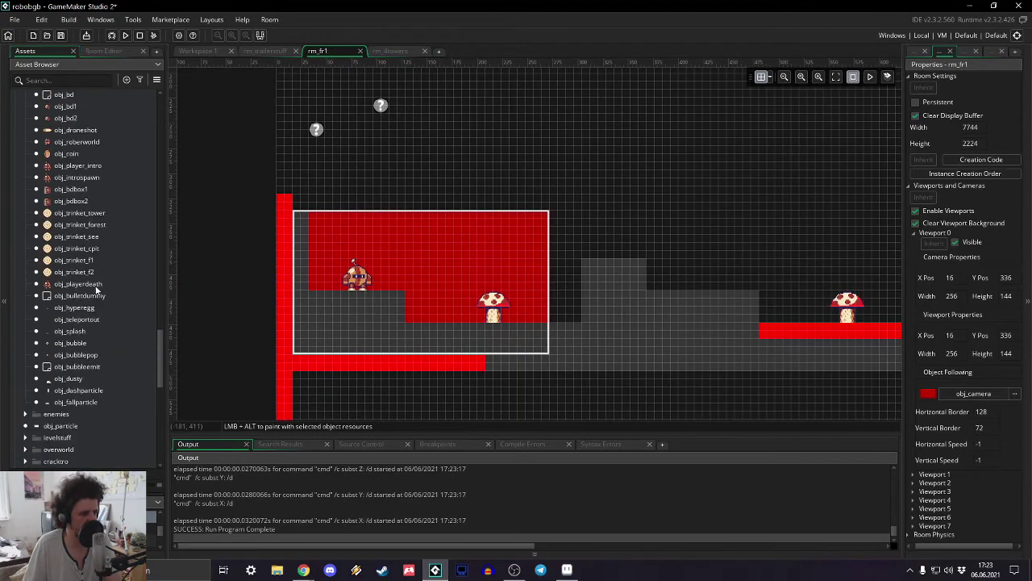
{"action": "scroll", "coordinate": [80, 256], "scroll_direction": "down", "scroll_amount": 3}
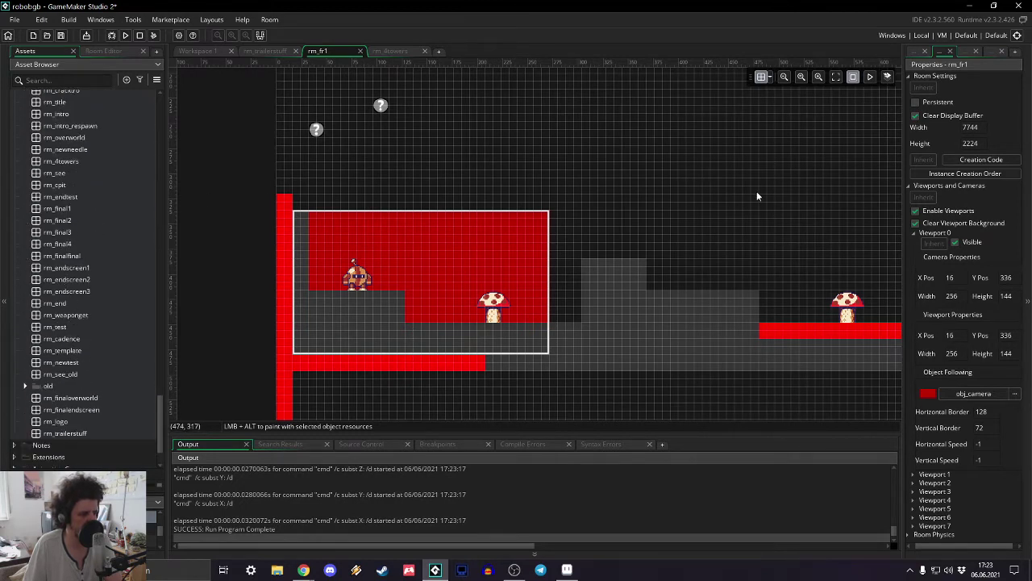
- Delete the obj_pause instance from rm_fr1's admin layer and test-run the game
{"action": "left_click", "coordinate": [915, 52]}
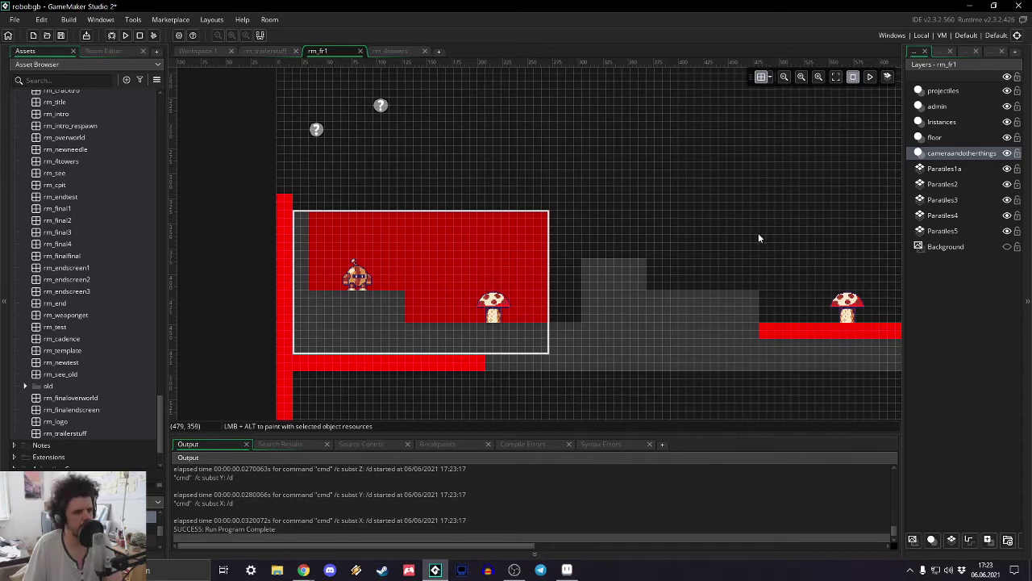
{"action": "left_click", "coordinate": [938, 106]}
{"action": "double_click", "coordinate": [939, 106]}
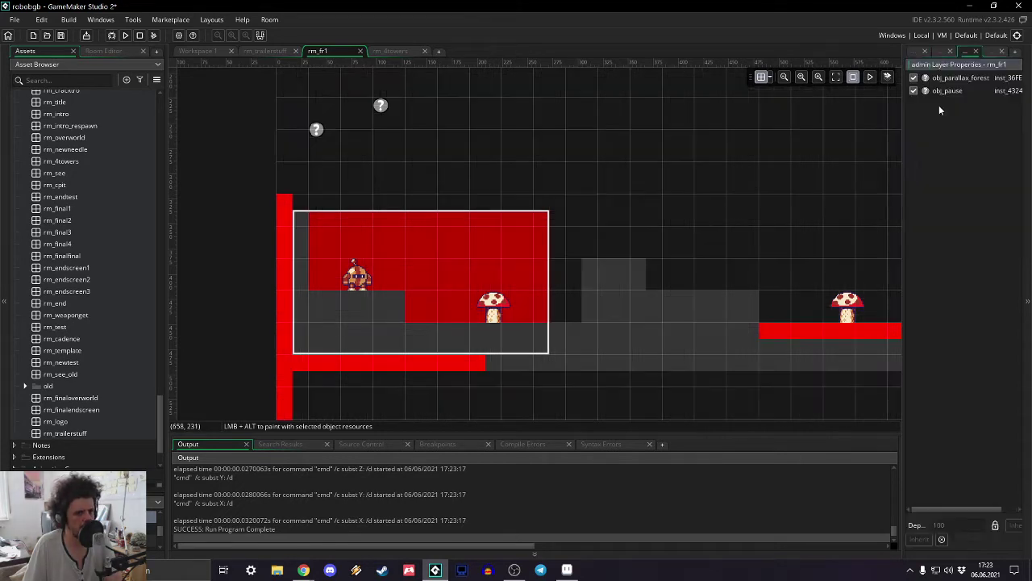
{"action": "double_click", "coordinate": [942, 93]}
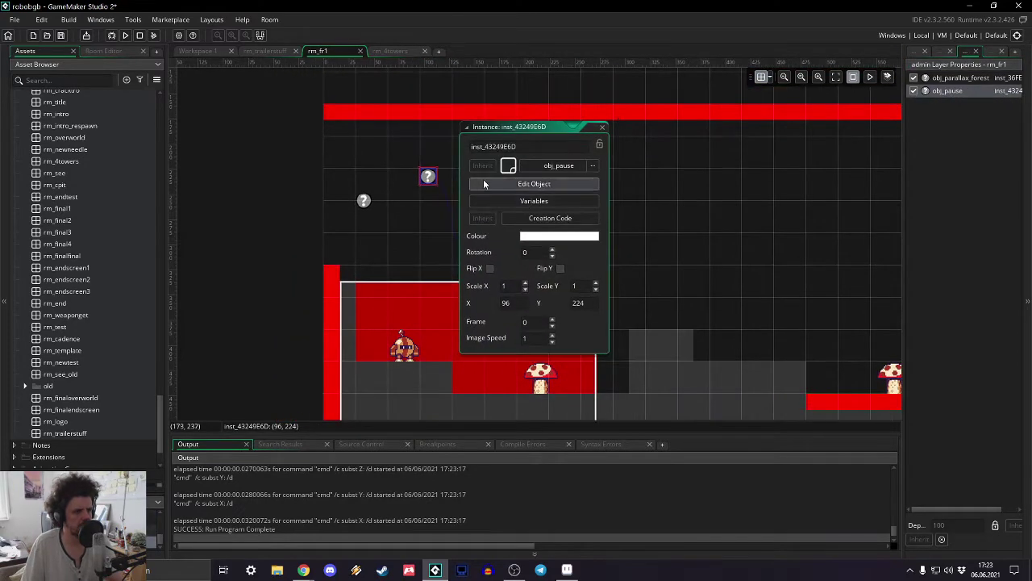
{"action": "key", "text": "Delete"}
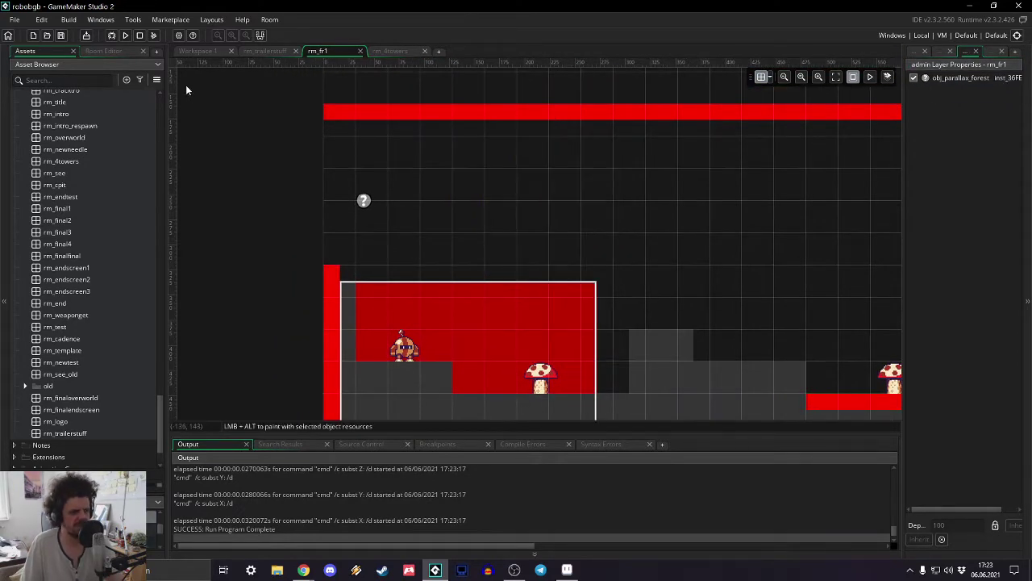
{"action": "left_click", "coordinate": [125, 35]}
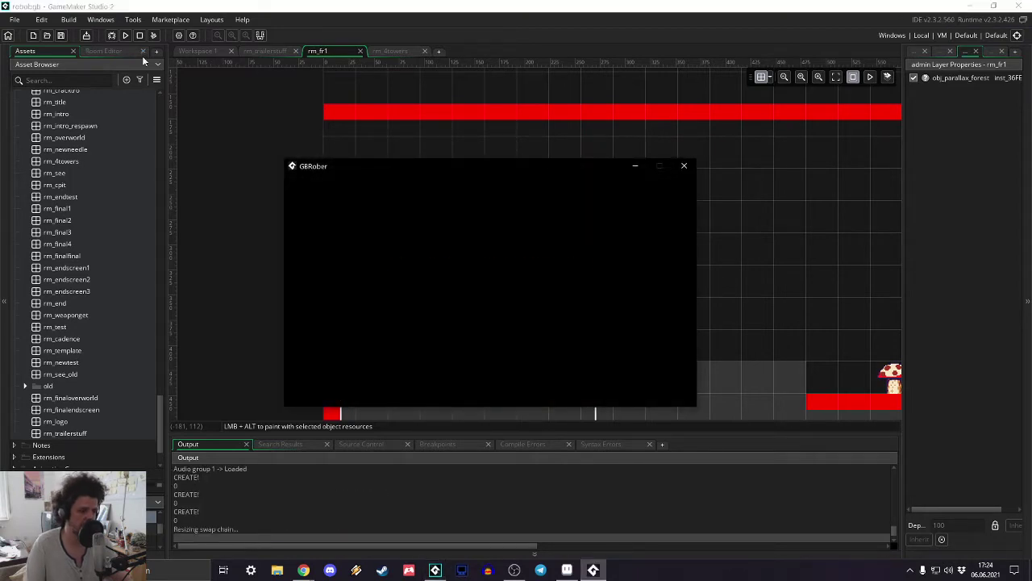
{"action": "left_click", "coordinate": [684, 165]}
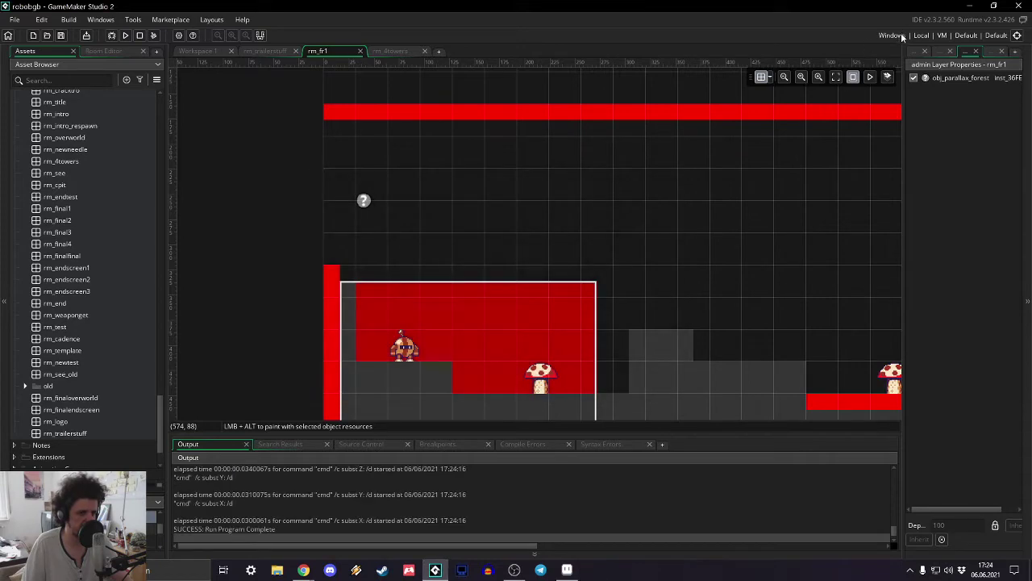
- Place a new obj_pause instance on rm_fr1's admin layer, above the player start and just below the red ceiling strip
{"action": "scroll", "coordinate": [90, 242], "scroll_direction": "up", "scroll_amount": 10}
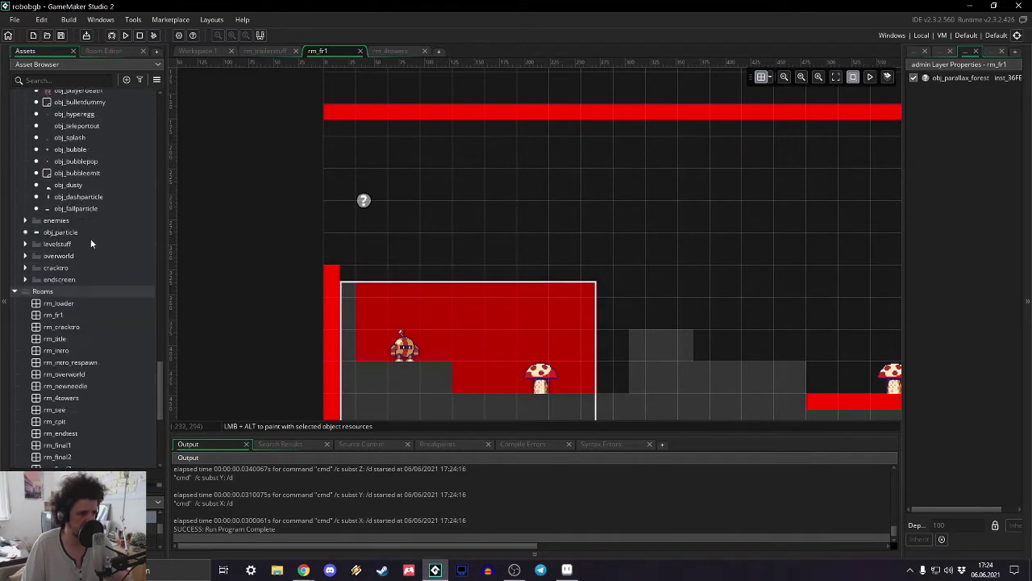
{"action": "scroll", "coordinate": [75, 254], "scroll_direction": "up", "scroll_amount": 10}
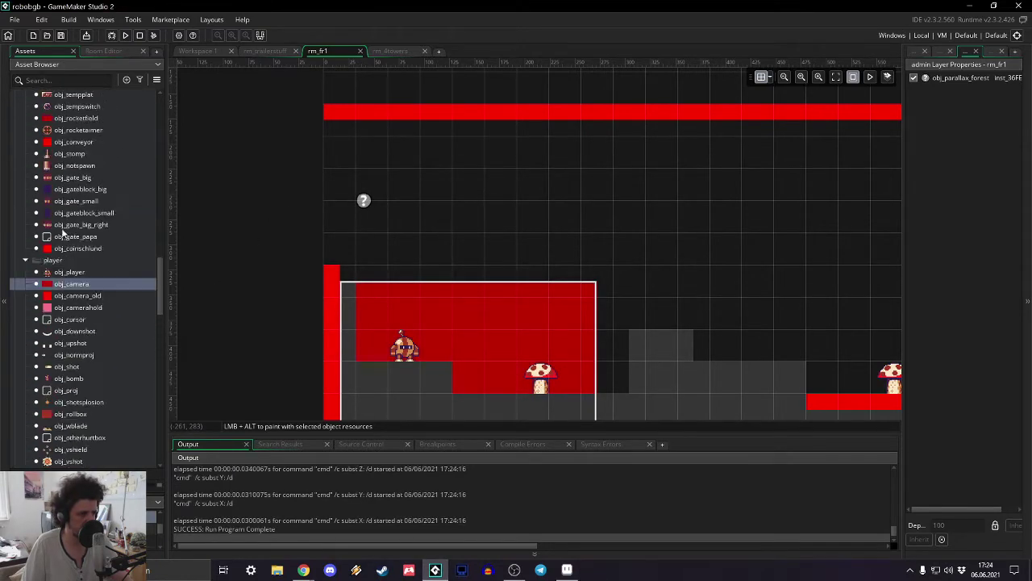
{"action": "scroll", "coordinate": [53, 252], "scroll_direction": "up", "scroll_amount": 10}
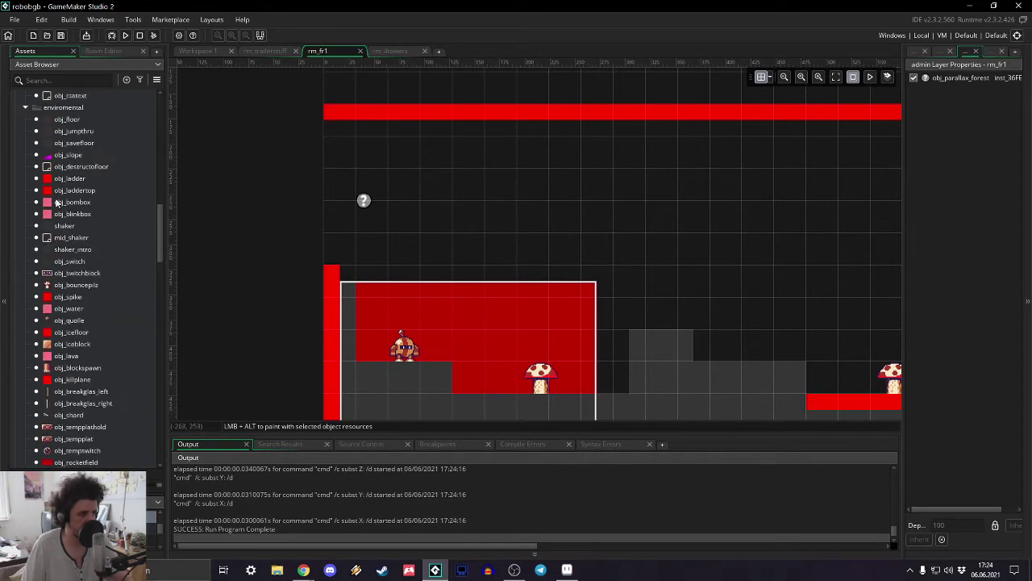
{"action": "scroll", "coordinate": [56, 196], "scroll_direction": "up", "scroll_amount": 6}
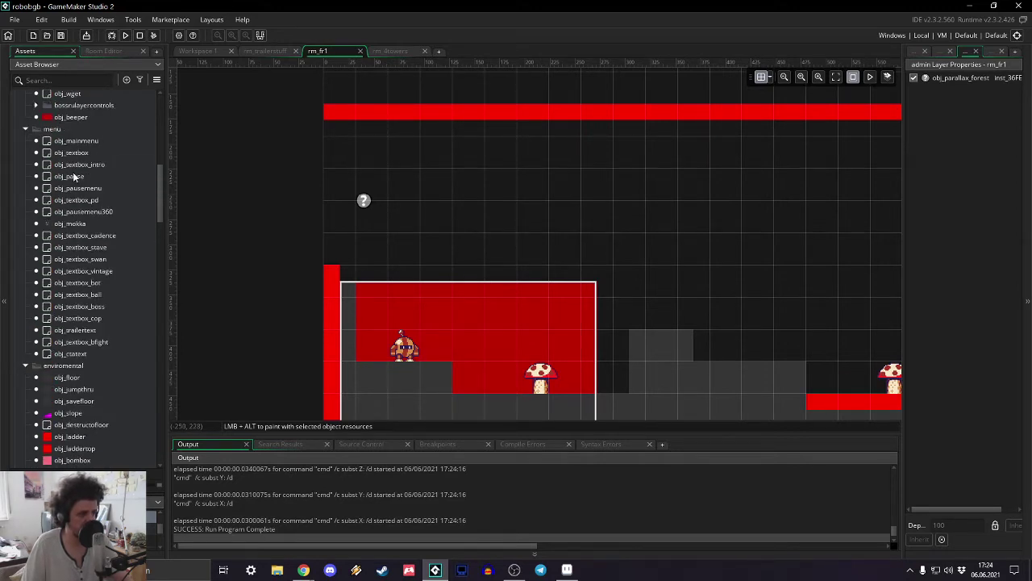
{"action": "left_click_drag", "start_coordinate": [73, 176], "coordinate": [395, 153]}
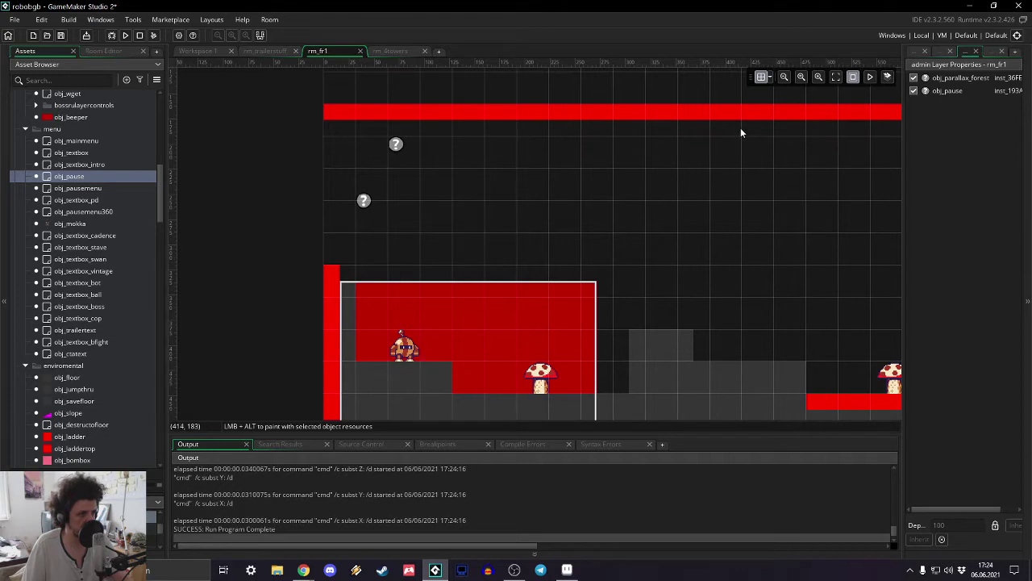
{"action": "scroll", "coordinate": [72, 236], "scroll_direction": "up", "scroll_amount": 7}
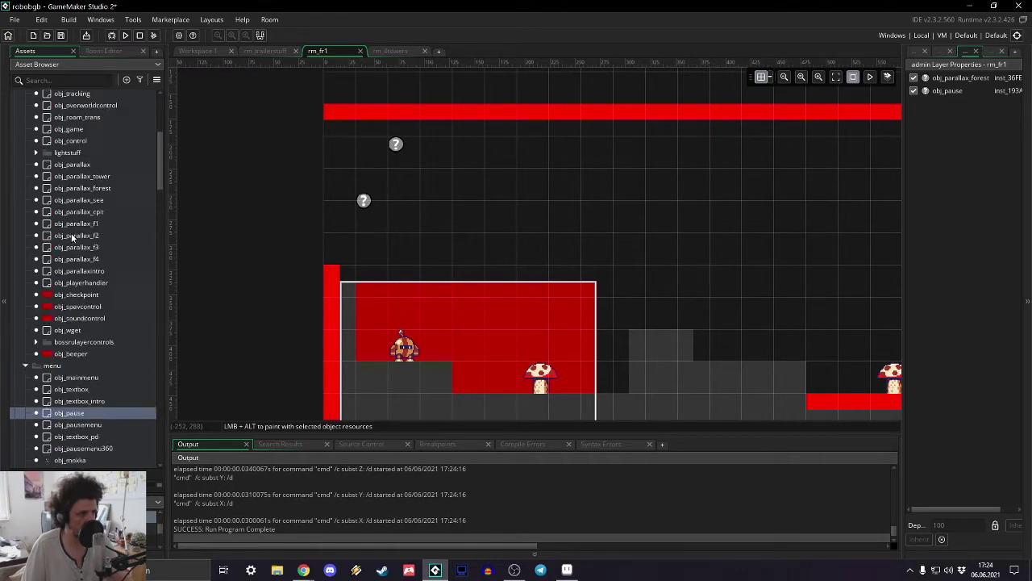
- Look through the project's object list and check rm_fr1's layers, room settings and viewport settings
{"action": "scroll", "coordinate": [72, 236], "scroll_direction": "up", "scroll_amount": 1}
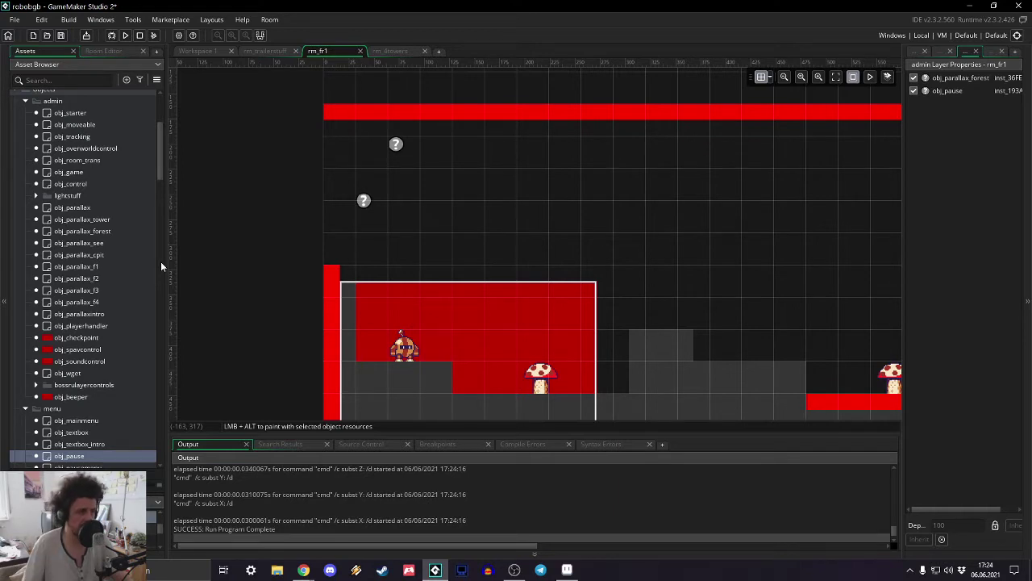
{"action": "left_click", "coordinate": [156, 80]}
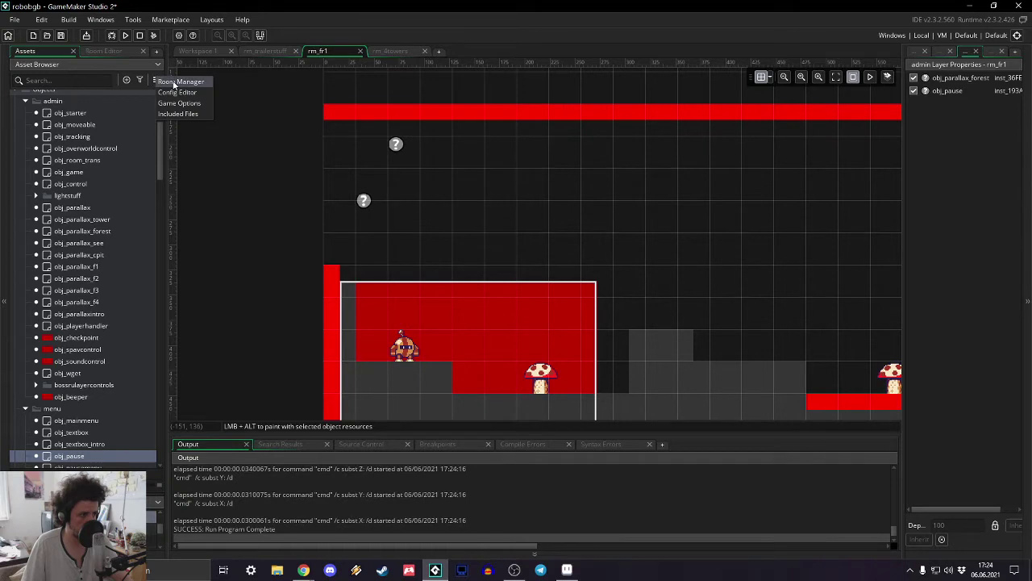
{"action": "left_click", "coordinate": [292, 305]}
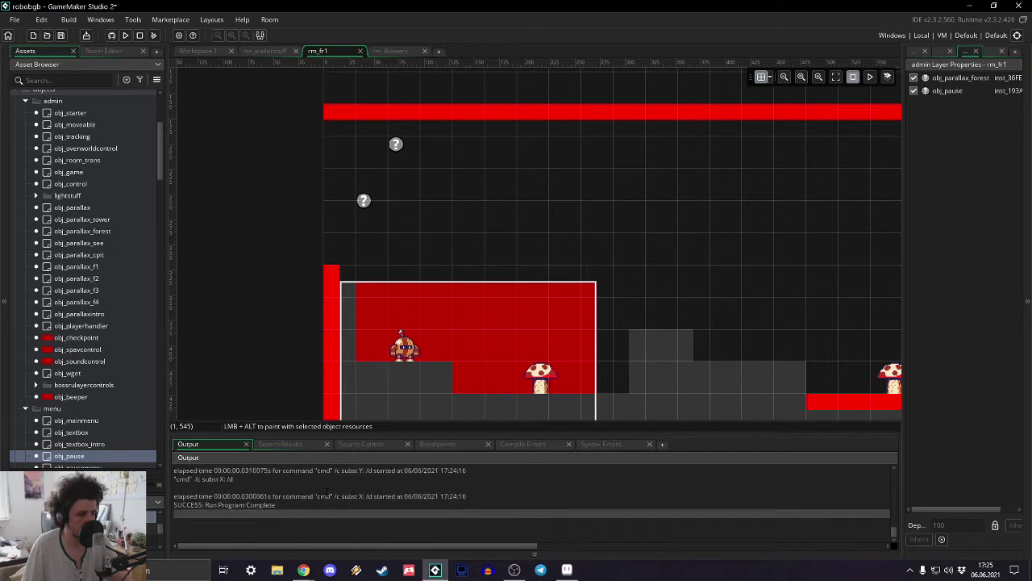
{"action": "scroll", "coordinate": [132, 417], "scroll_direction": "down", "scroll_amount": 2}
{"action": "scroll", "coordinate": [132, 416], "scroll_direction": "down", "scroll_amount": 7}
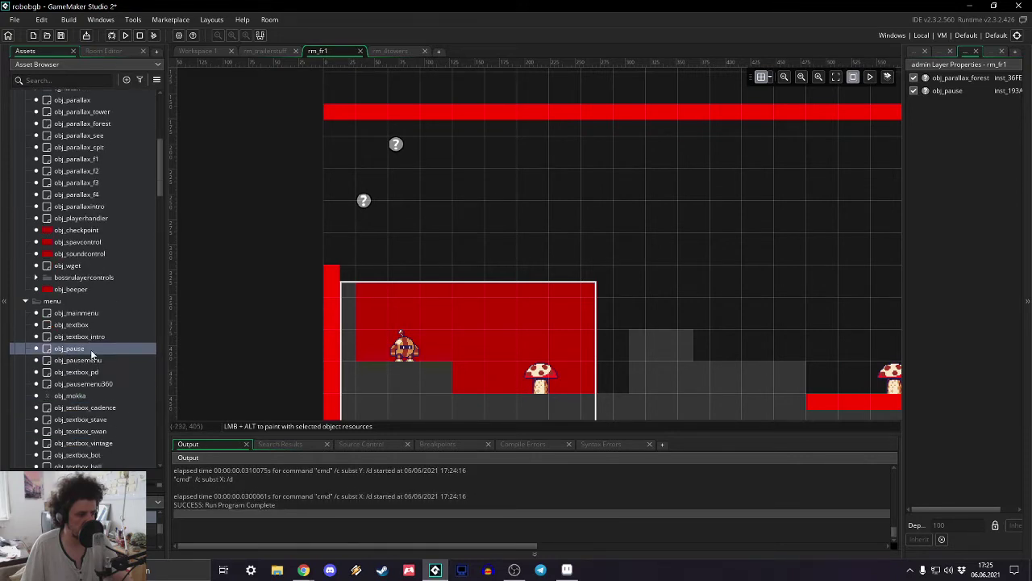
{"action": "scroll", "coordinate": [91, 349], "scroll_direction": "down", "scroll_amount": 2}
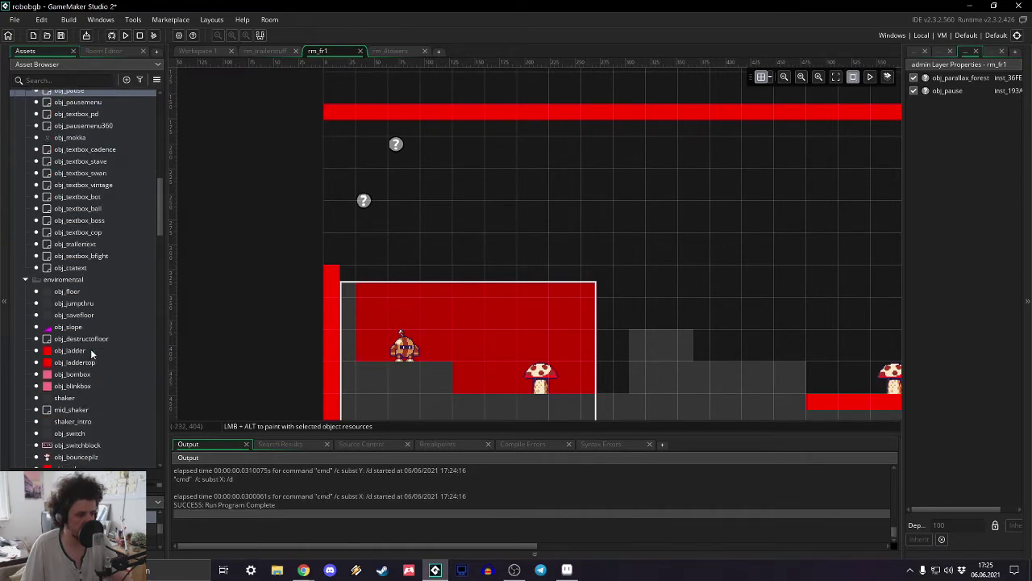
{"action": "scroll", "coordinate": [90, 348], "scroll_direction": "down", "scroll_amount": 2}
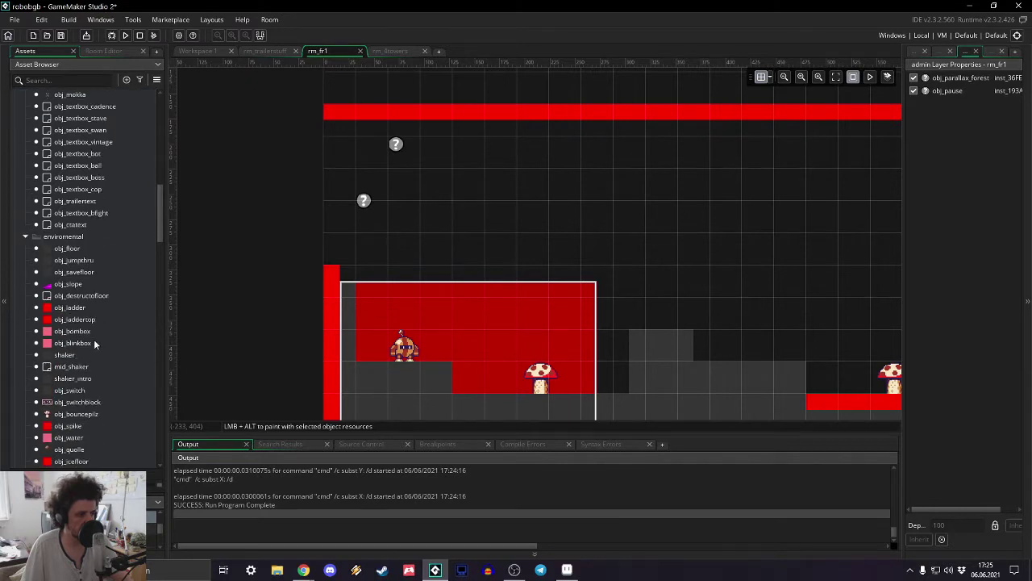
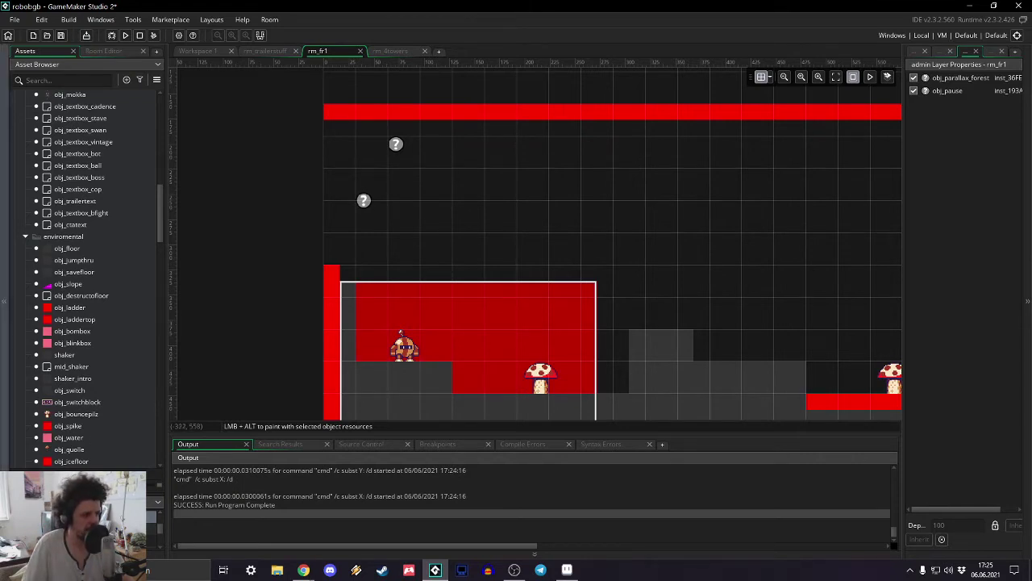
{"action": "scroll", "coordinate": [154, 234], "scroll_direction": "up", "scroll_amount": 7}
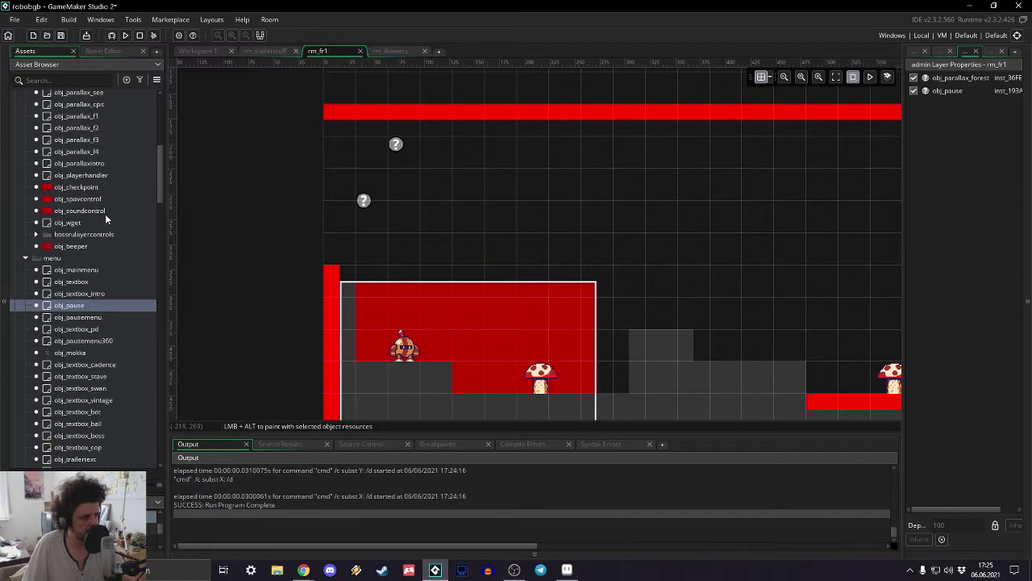
{"action": "scroll", "coordinate": [144, 213], "scroll_direction": "up", "scroll_amount": 4}
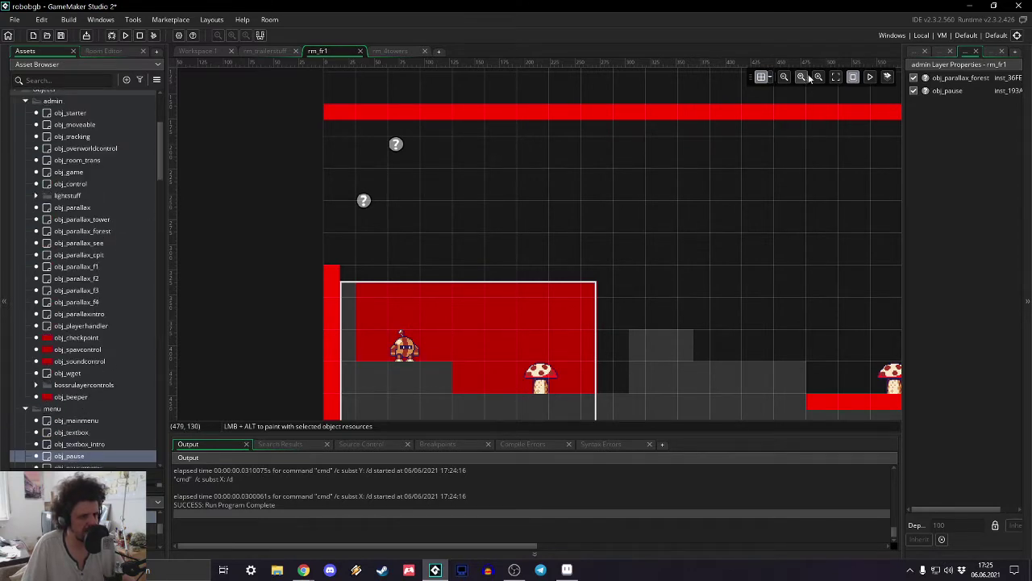
{"action": "left_click", "coordinate": [917, 51]}
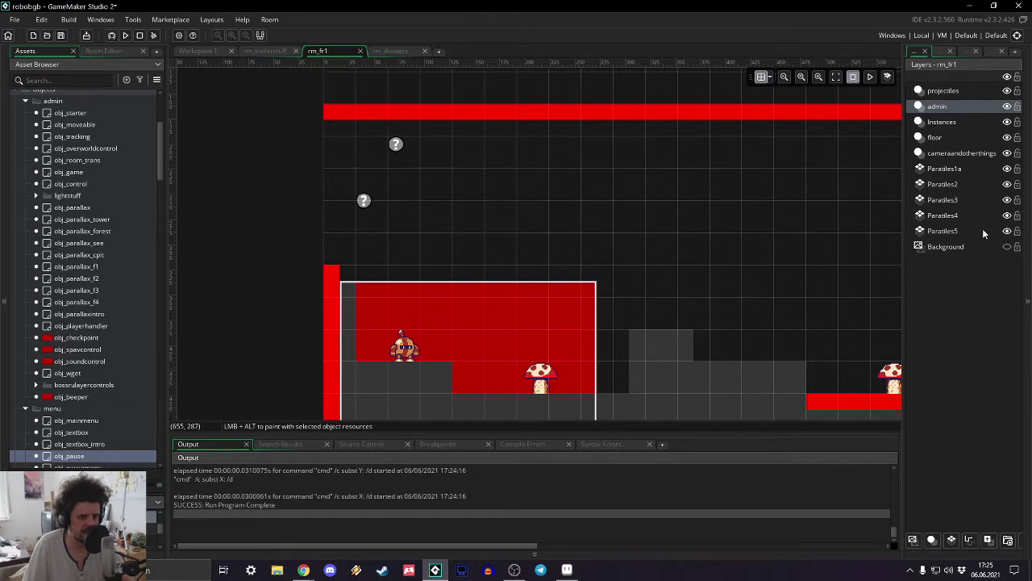
{"action": "left_click", "coordinate": [965, 52]}
{"action": "left_click", "coordinate": [939, 54]}
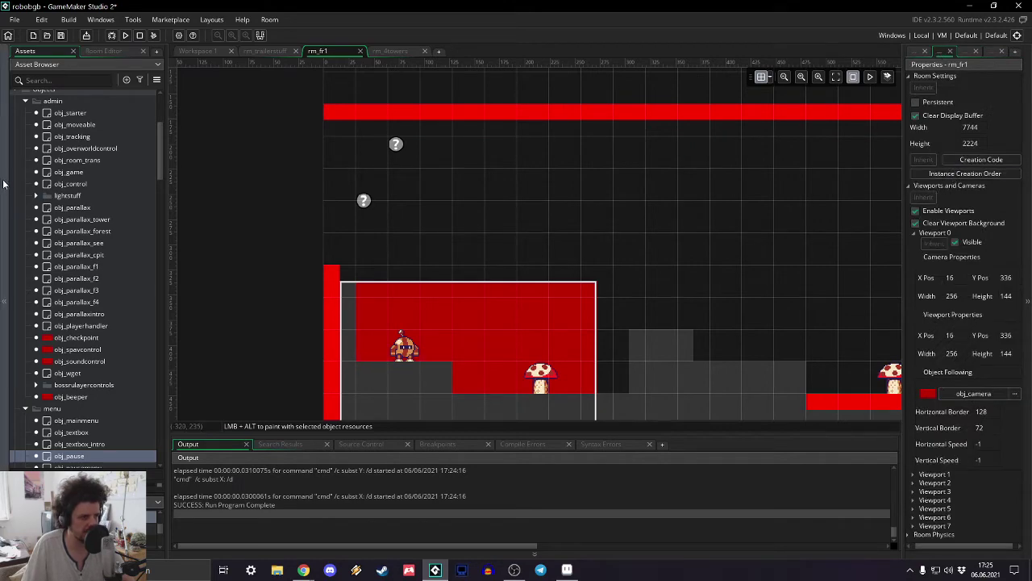
- Open rm_template from the project's rooms and show its layer list beside the camera view area
{"action": "scroll", "coordinate": [97, 156], "scroll_direction": "down", "scroll_amount": 7}
{"action": "scroll", "coordinate": [97, 156], "scroll_direction": "down", "scroll_amount": 15}
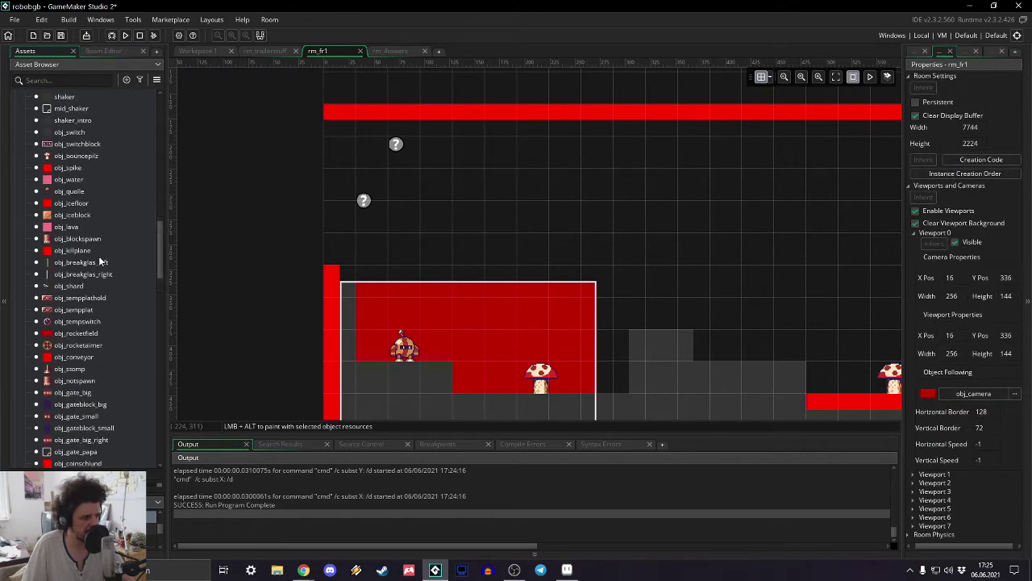
{"action": "scroll", "coordinate": [57, 331], "scroll_direction": "down", "scroll_amount": 12}
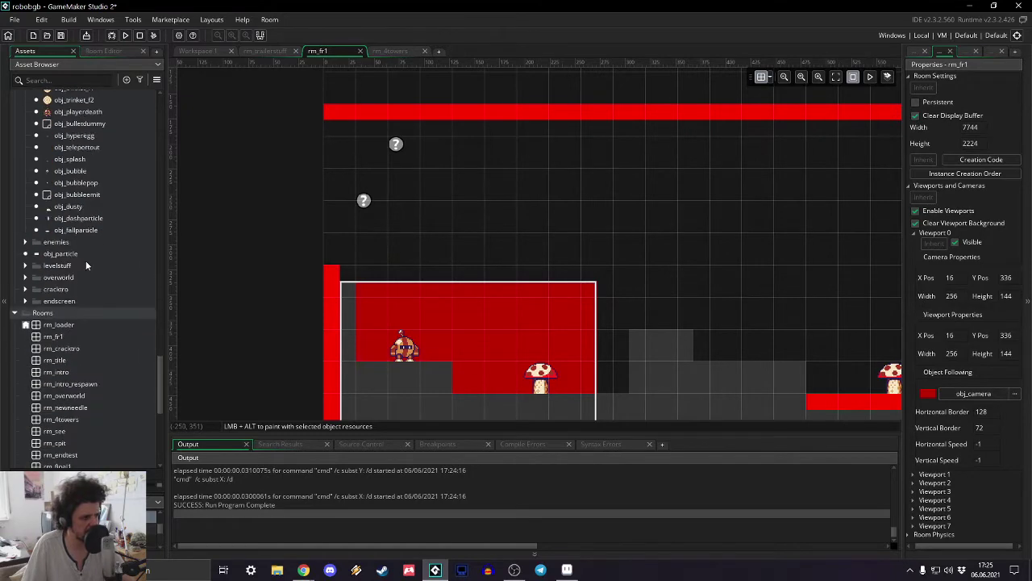
{"action": "scroll", "coordinate": [86, 356], "scroll_direction": "down", "scroll_amount": 3}
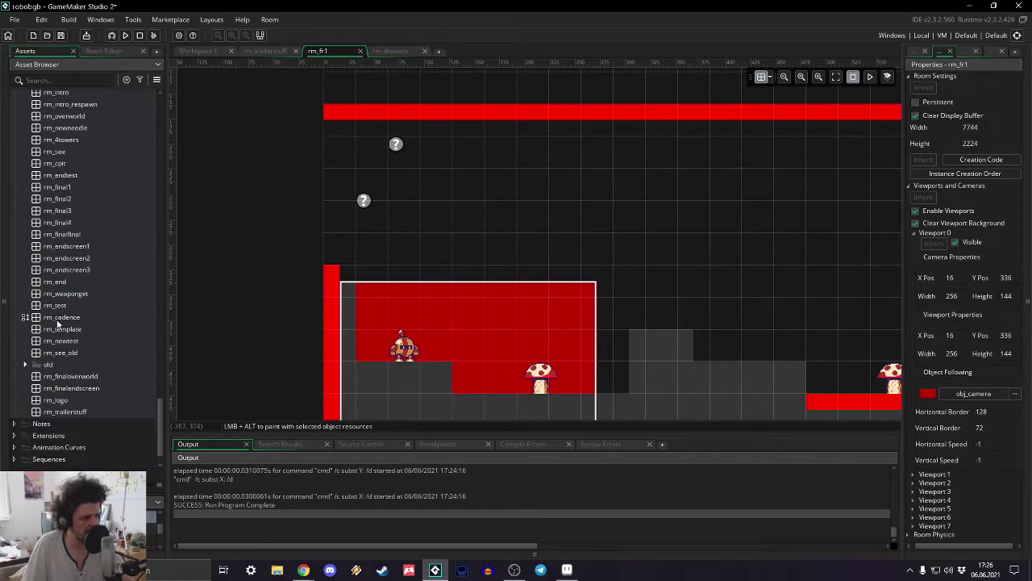
{"action": "double_click", "coordinate": [57, 329]}
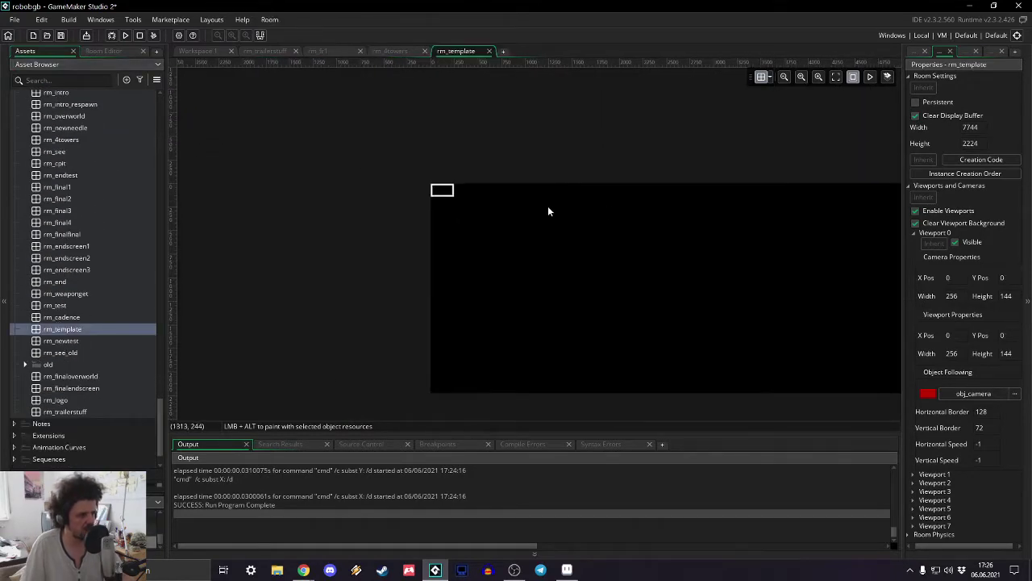
{"action": "scroll", "coordinate": [404, 140], "scroll_direction": "up", "scroll_amount": 5}
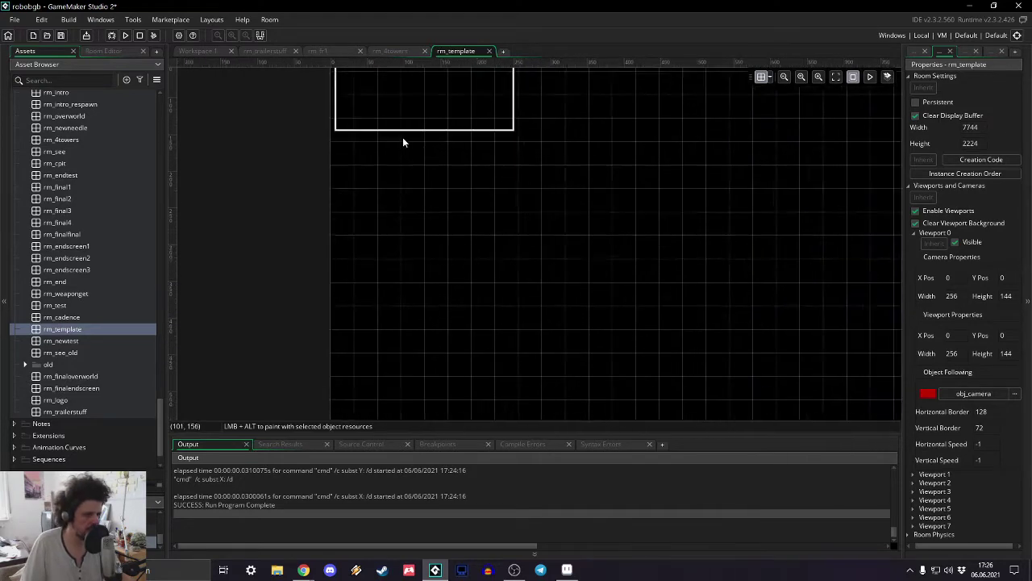
{"action": "left_click", "coordinate": [925, 51]}
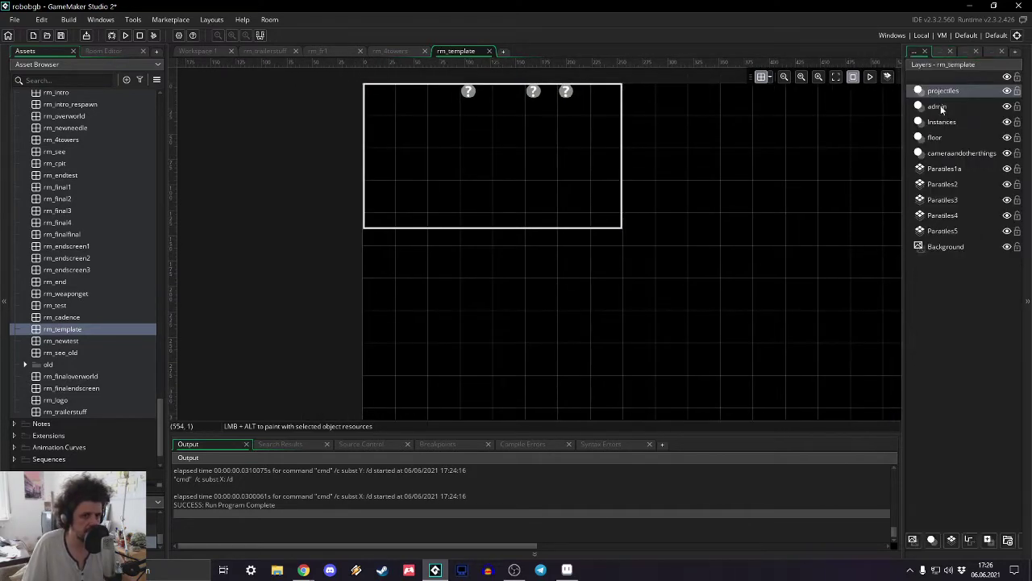
- Place an obj_gate_big_right instance on rm_template's Instances layer at about (96, 48), inside the camera view
{"action": "left_click", "coordinate": [942, 122]}
{"action": "scroll", "coordinate": [73, 202], "scroll_direction": "up", "scroll_amount": 15}
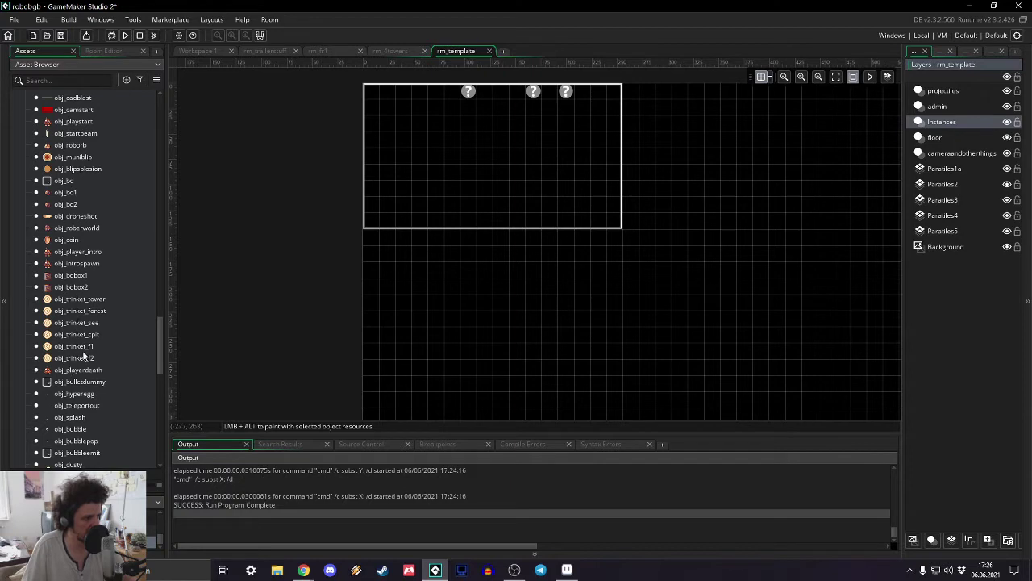
{"action": "scroll", "coordinate": [77, 355], "scroll_direction": "down", "scroll_amount": 2}
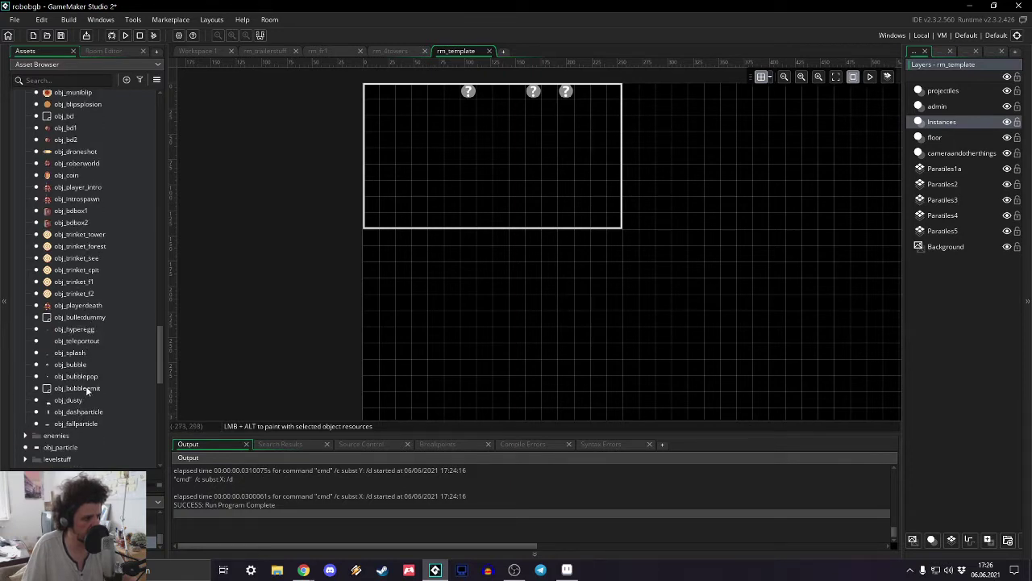
{"action": "scroll", "coordinate": [84, 347], "scroll_direction": "up", "scroll_amount": 8}
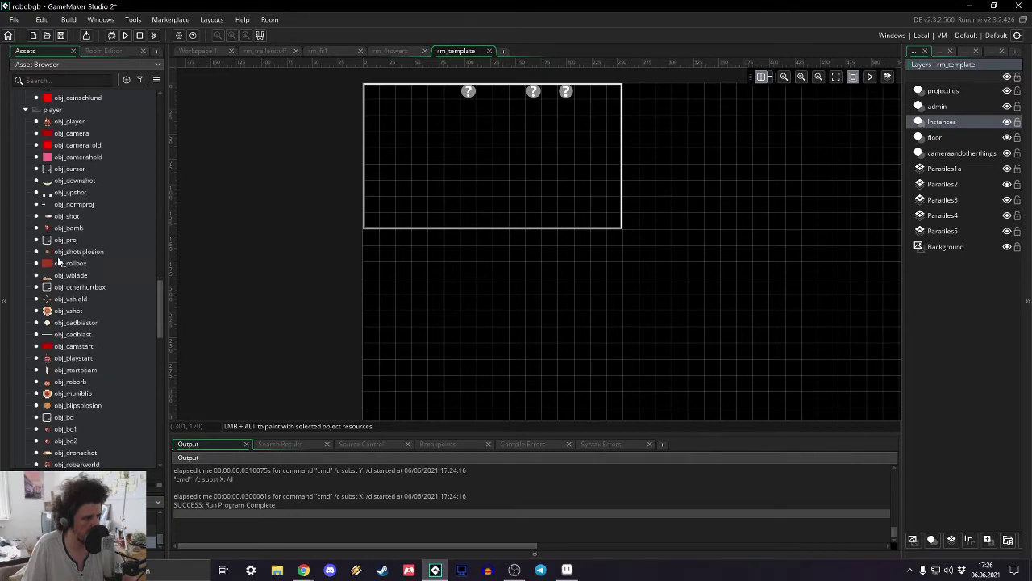
{"action": "scroll", "coordinate": [57, 256], "scroll_direction": "up", "scroll_amount": 2}
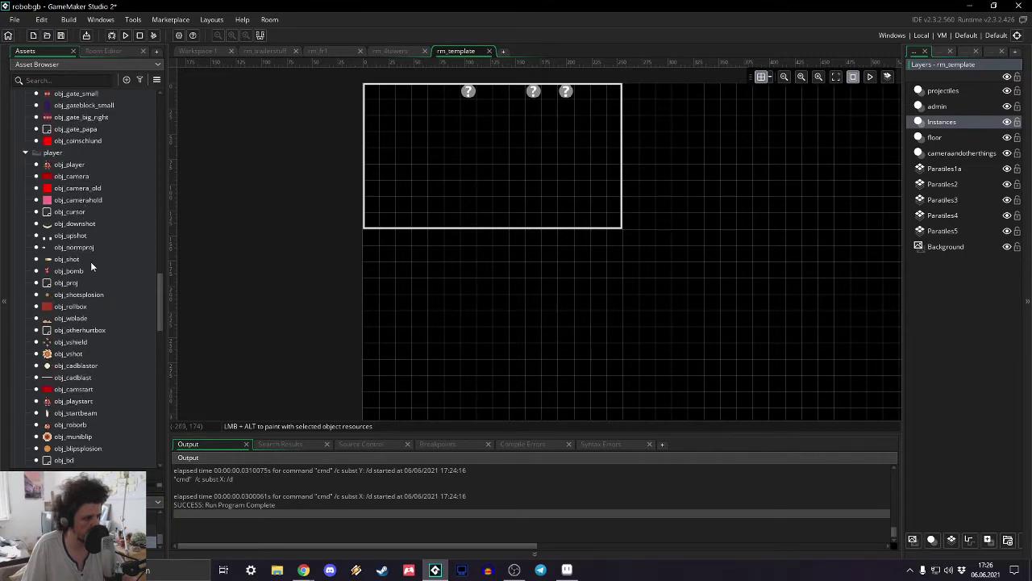
{"action": "scroll", "coordinate": [89, 269], "scroll_direction": "up", "scroll_amount": 4}
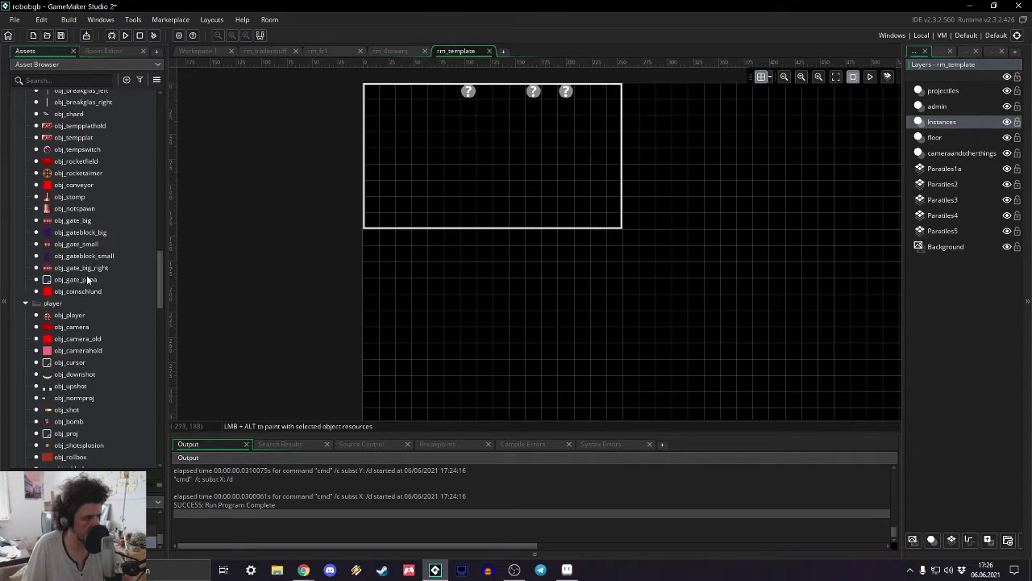
{"action": "left_click_drag", "start_coordinate": [91, 268], "coordinate": [484, 156]}
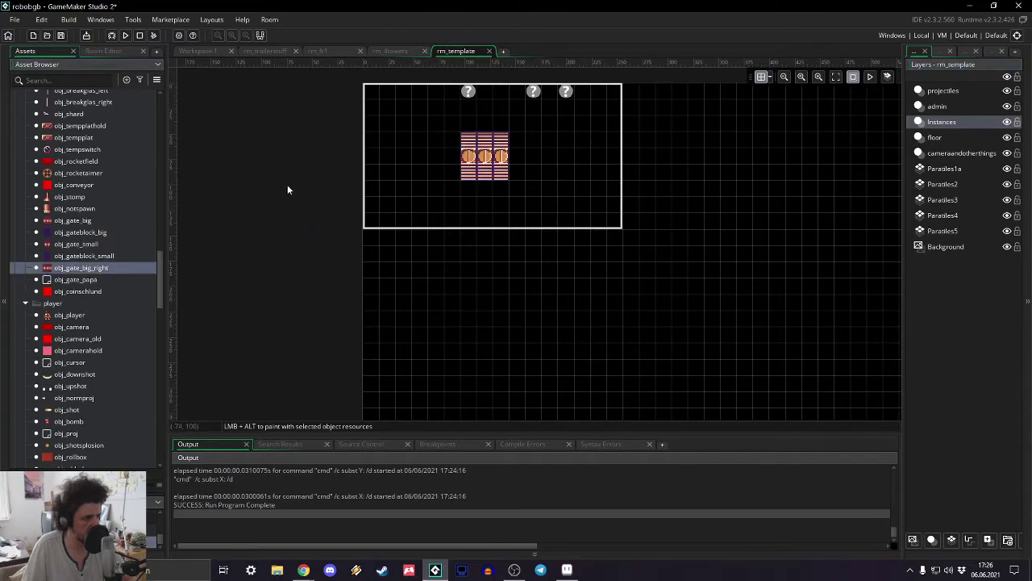
- Move rm_template directly below rm_loader in the room order and test-run the game
{"action": "left_click", "coordinate": [157, 79]}
{"action": "left_click", "coordinate": [179, 105]}
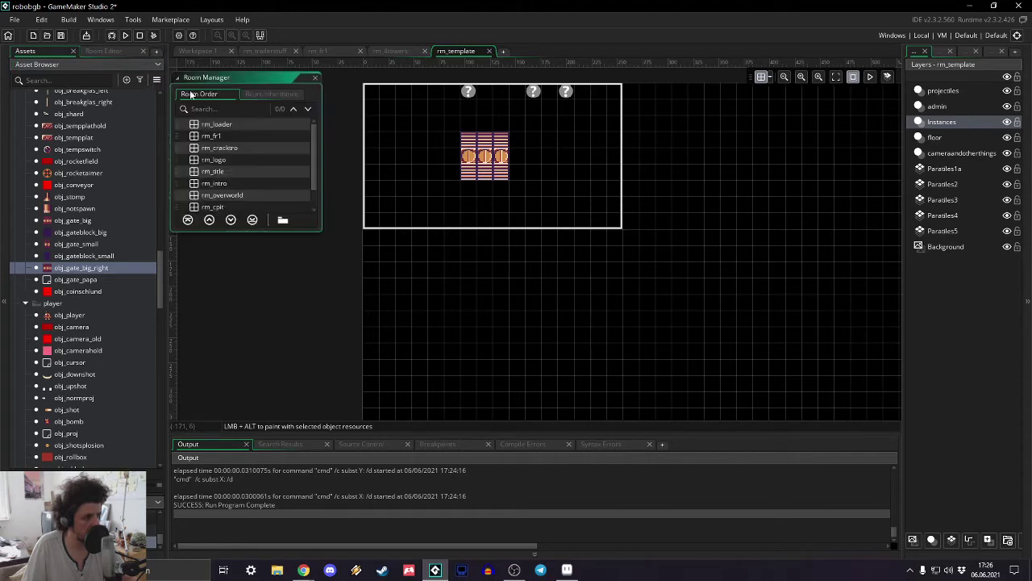
{"action": "scroll", "coordinate": [251, 165], "scroll_direction": "down", "scroll_amount": 6}
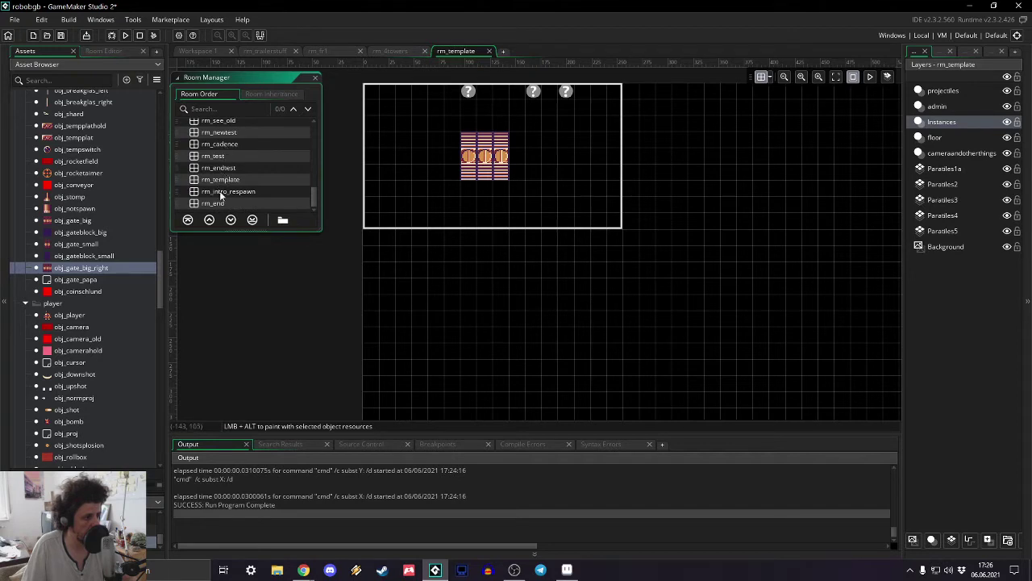
{"action": "left_click_drag", "start_coordinate": [226, 182], "coordinate": [239, 139]}
{"action": "left_click", "coordinate": [125, 36]}
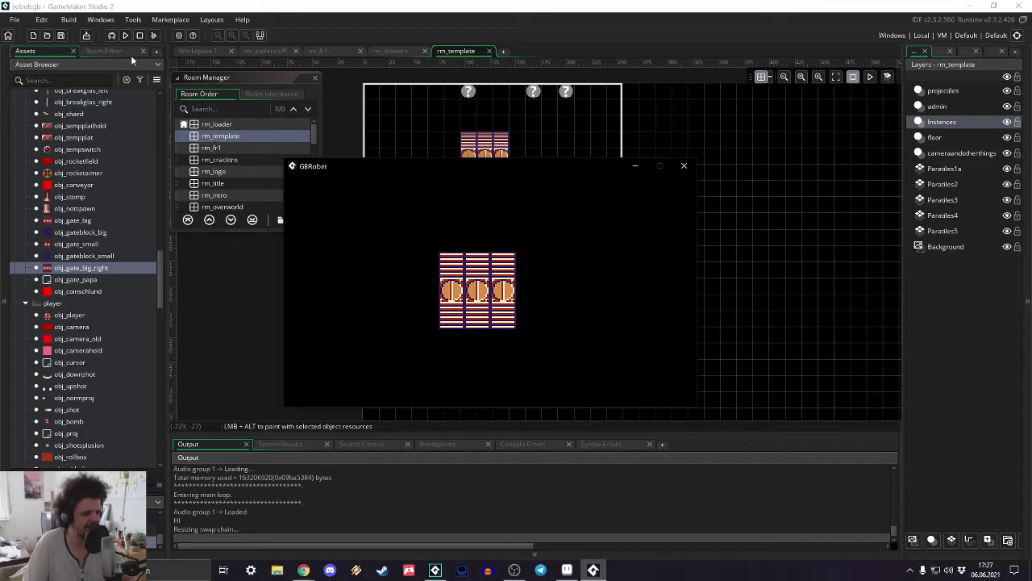
{"action": "left_click", "coordinate": [685, 166]}
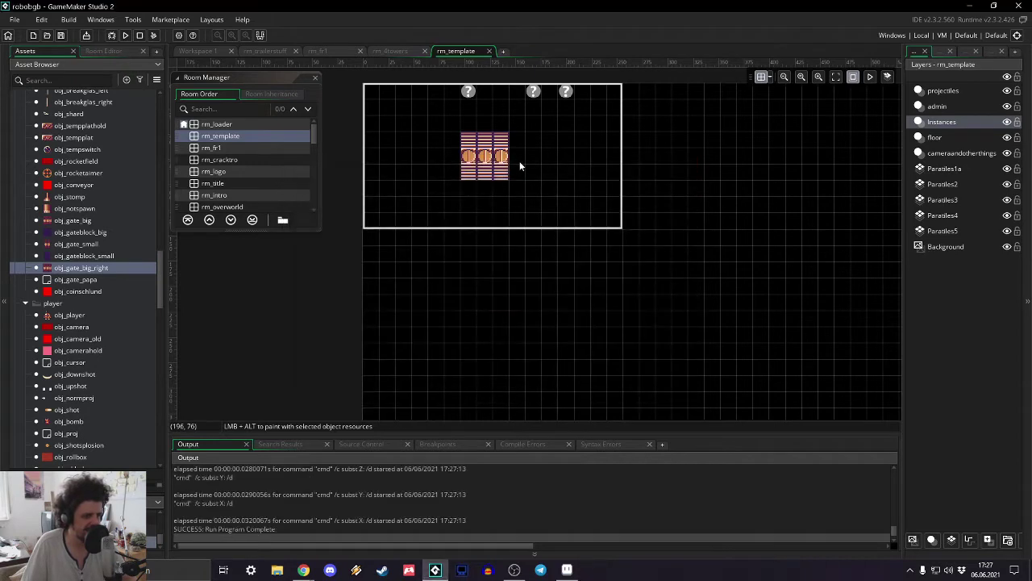
- Assign the spr_fr1templ sprite from the templates folder to rm_template's Background layer
{"action": "left_click", "coordinate": [945, 246]}
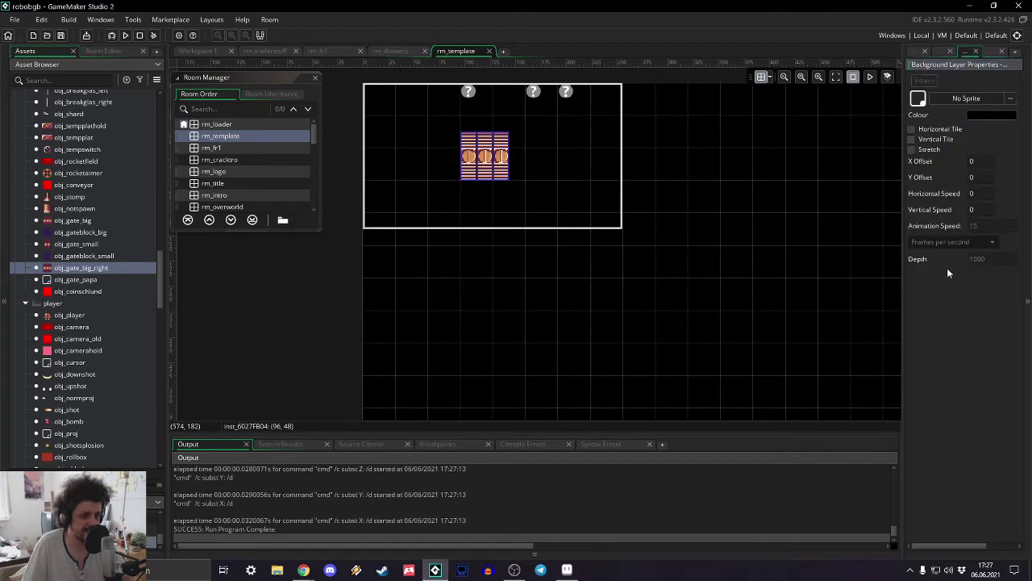
{"action": "left_click", "coordinate": [965, 98]}
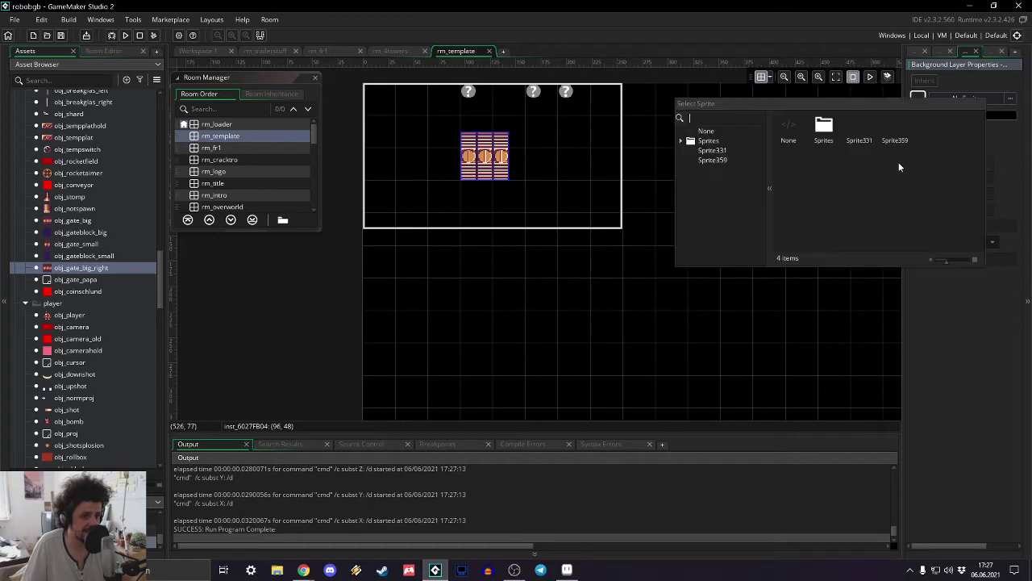
{"action": "double_click", "coordinate": [833, 135]}
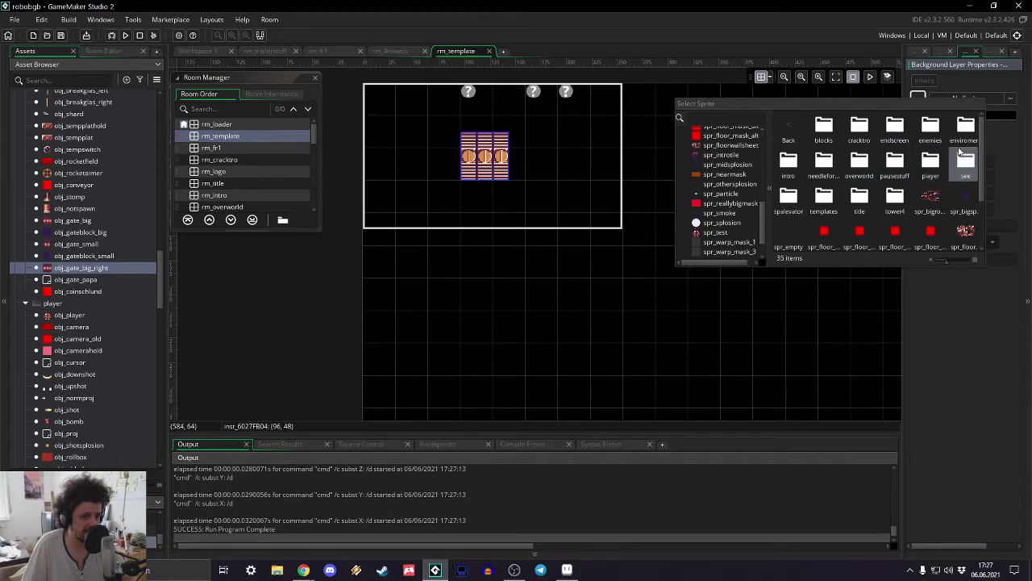
{"action": "double_click", "coordinate": [823, 196]}
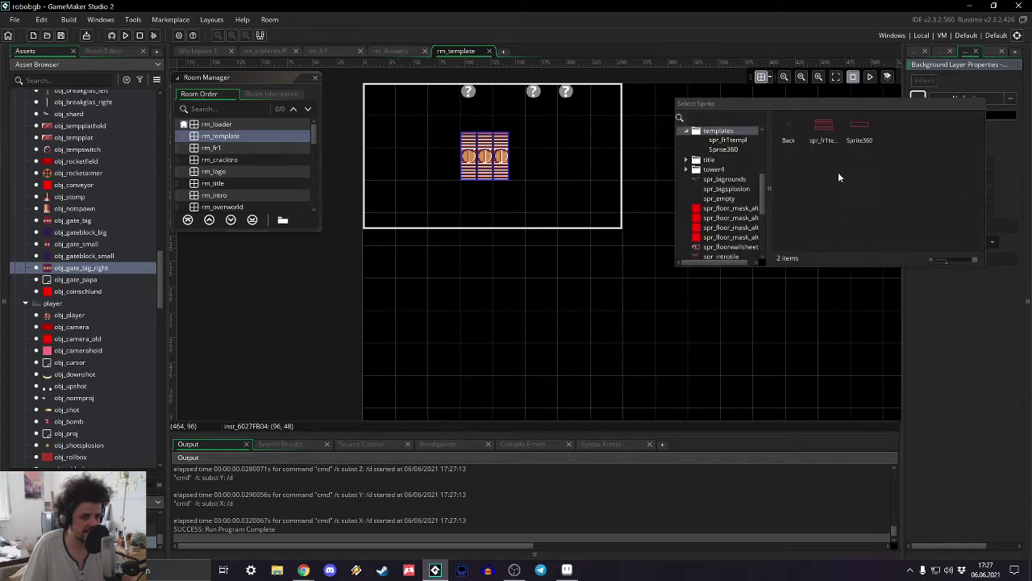
{"action": "double_click", "coordinate": [838, 126]}
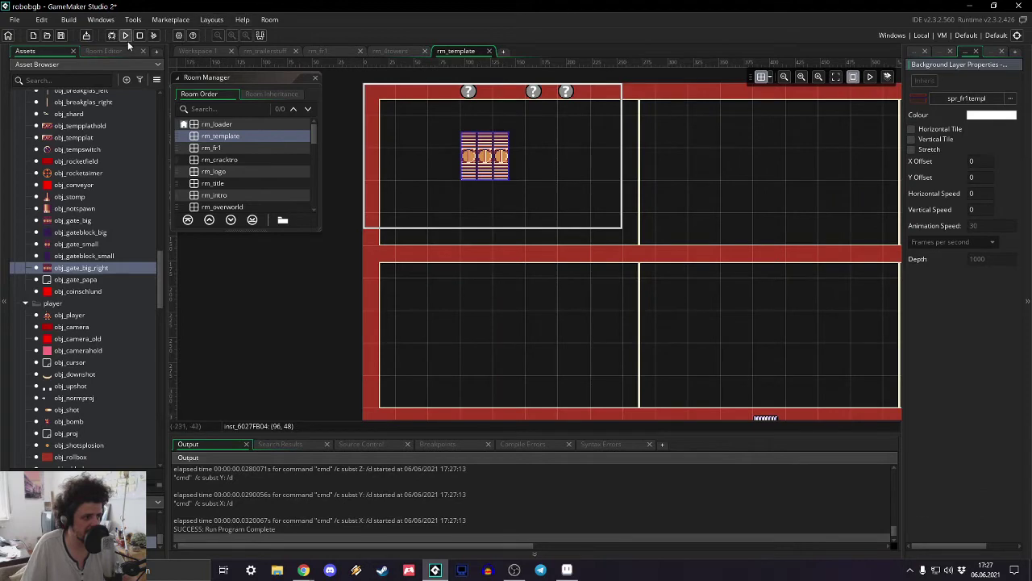
- Test-run the game with rm_template's new background, close it and return to rm_fr1
{"action": "left_click", "coordinate": [125, 36]}
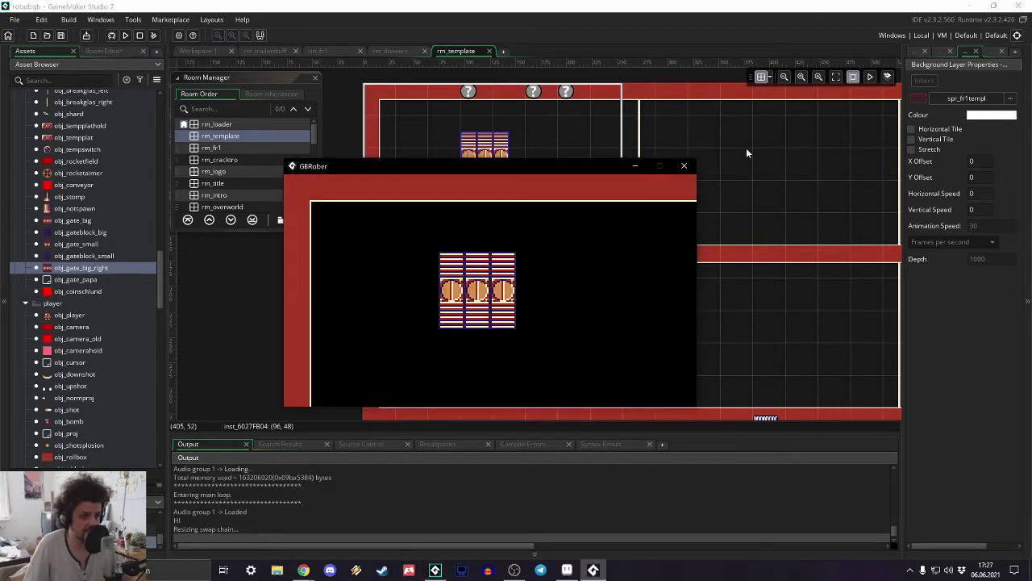
{"action": "left_click", "coordinate": [686, 166]}
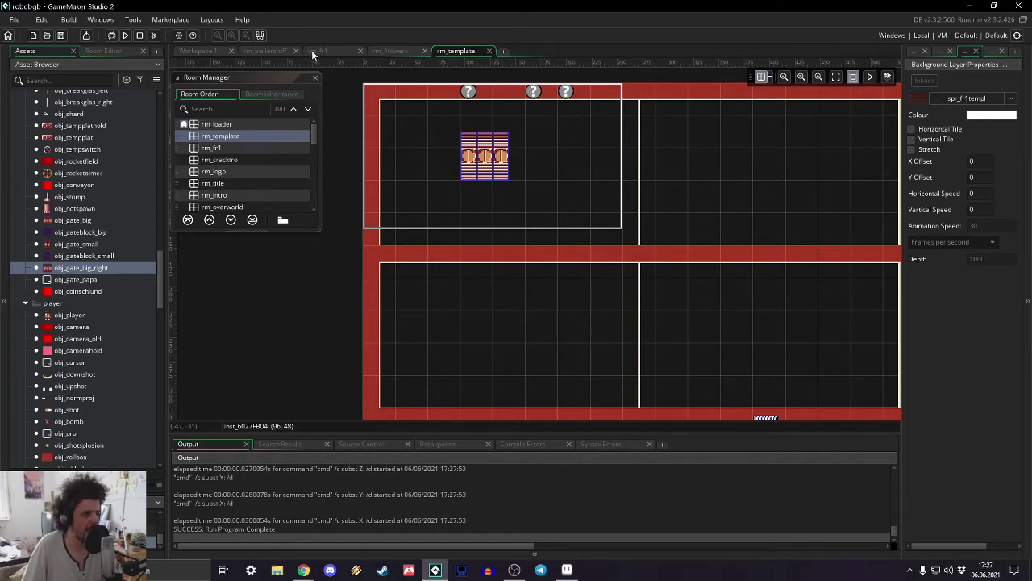
{"action": "left_click_drag", "start_coordinate": [315, 50], "coordinate": [420, 43]}
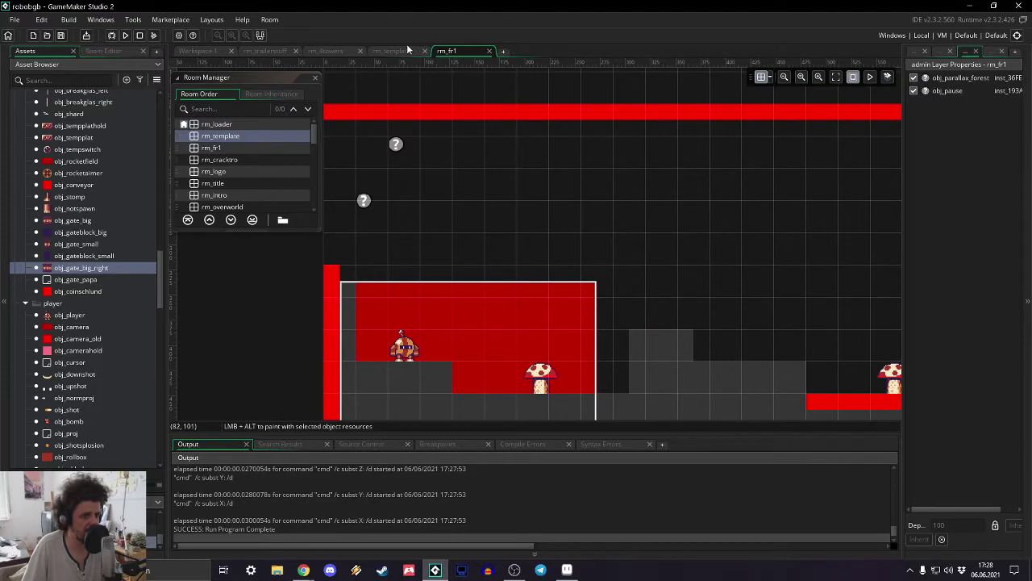
- Check which objects rm_template's admin layer contains and return to rm_fr1
{"action": "left_click", "coordinate": [412, 50]}
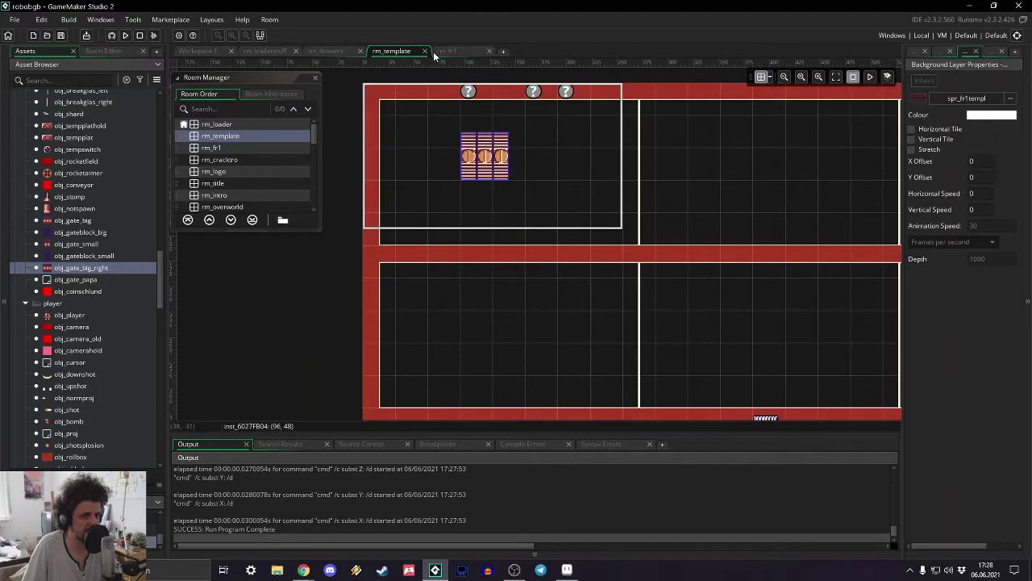
{"action": "left_click", "coordinate": [914, 51]}
{"action": "left_click", "coordinate": [940, 107]}
{"action": "left_click", "coordinate": [941, 107]}
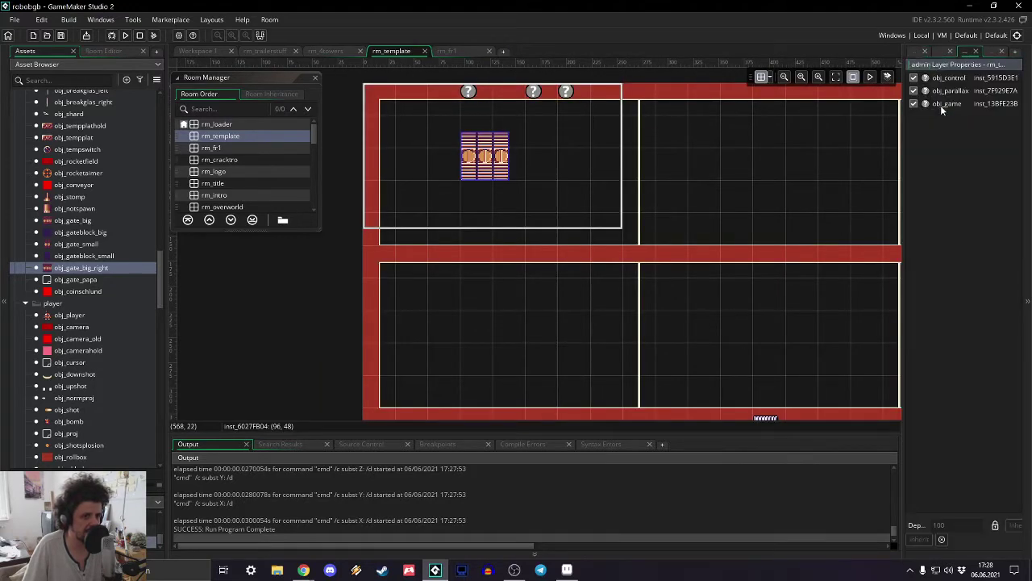
{"action": "left_click", "coordinate": [466, 50]}
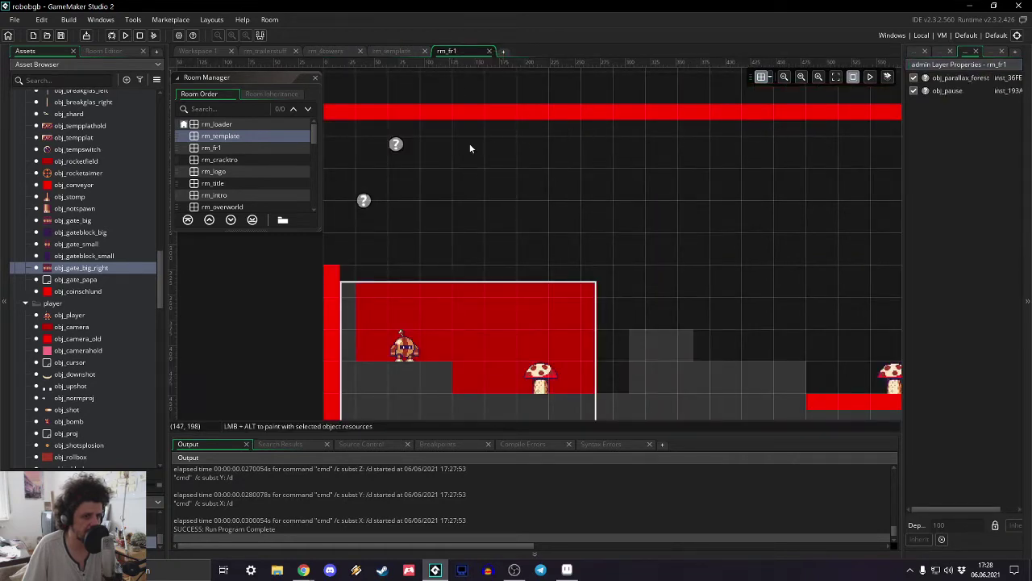
- Try adding an obj_parallax instance to rm_fr1's admin layer at the obj_pause instance's position
{"action": "scroll", "coordinate": [46, 240], "scroll_direction": "up", "scroll_amount": 5}
{"action": "scroll", "coordinate": [68, 227], "scroll_direction": "up", "scroll_amount": 5}
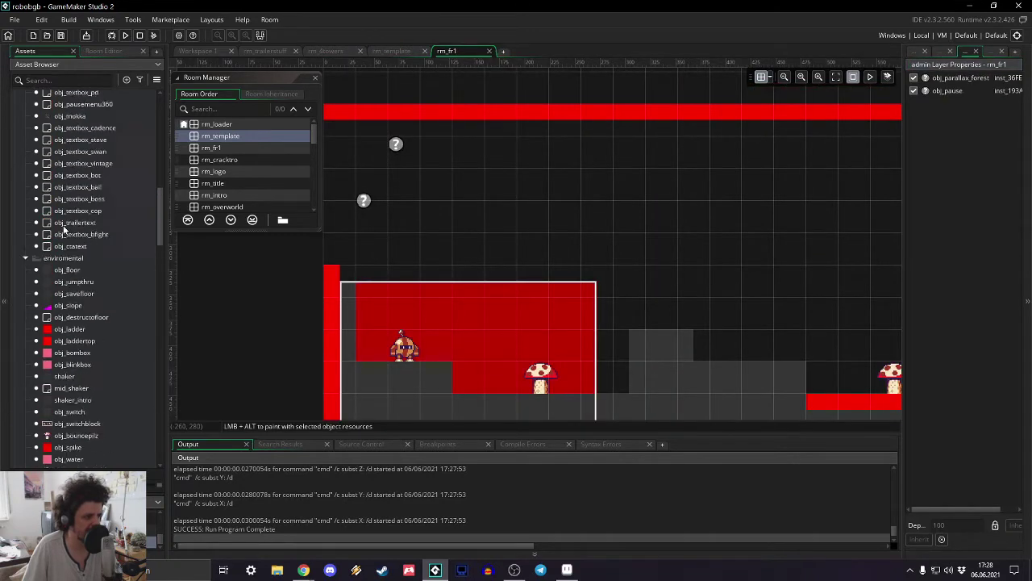
{"action": "scroll", "coordinate": [67, 227], "scroll_direction": "up", "scroll_amount": 3}
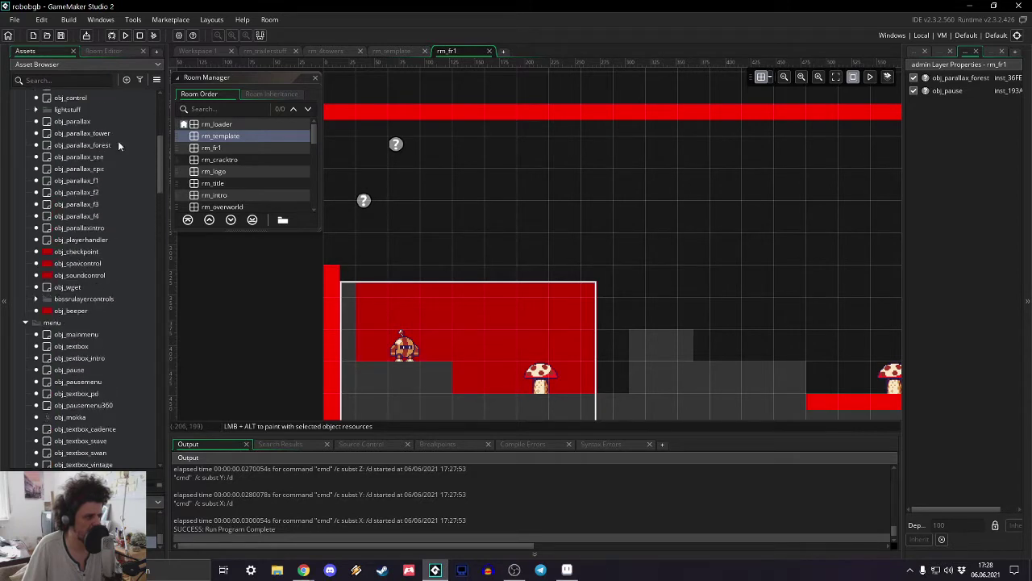
{"action": "left_click_drag", "start_coordinate": [73, 121], "coordinate": [398, 144]}
{"action": "double_click", "coordinate": [397, 144]}
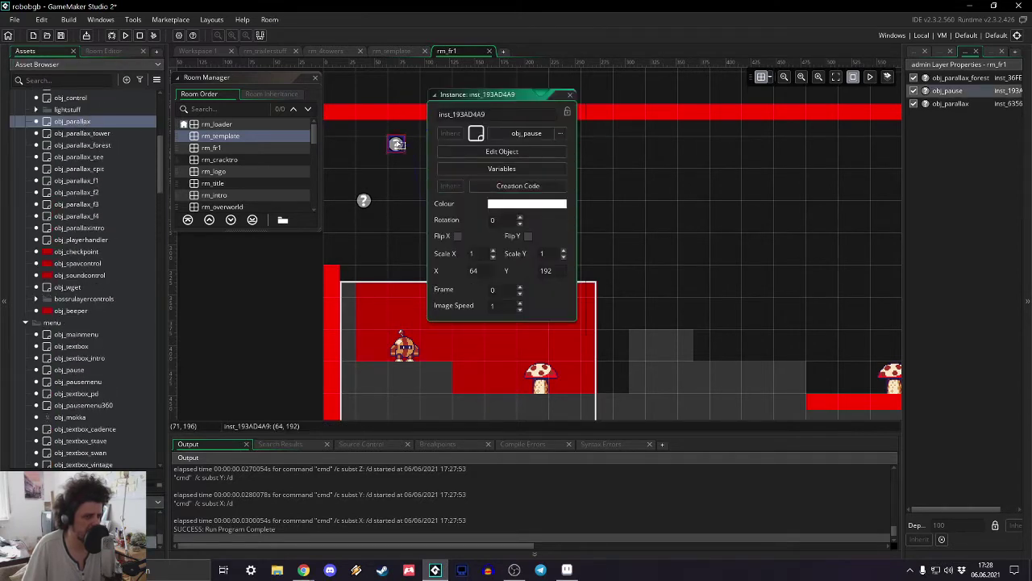
{"action": "left_click", "coordinate": [365, 201]}
{"action": "left_click", "coordinate": [459, 145]}
{"action": "key", "text": "Delete"}
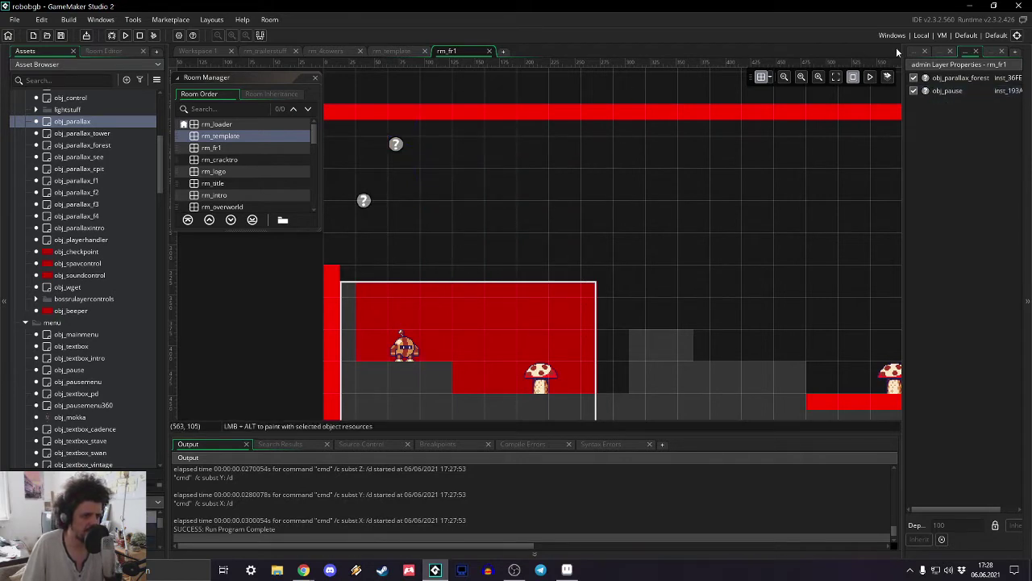
- Place an obj_parallax instance beside obj_pause on rm_fr1's admin layer and delete the obj_parallax_forest instance
{"action": "left_click", "coordinate": [911, 53]}
{"action": "double_click", "coordinate": [936, 106]}
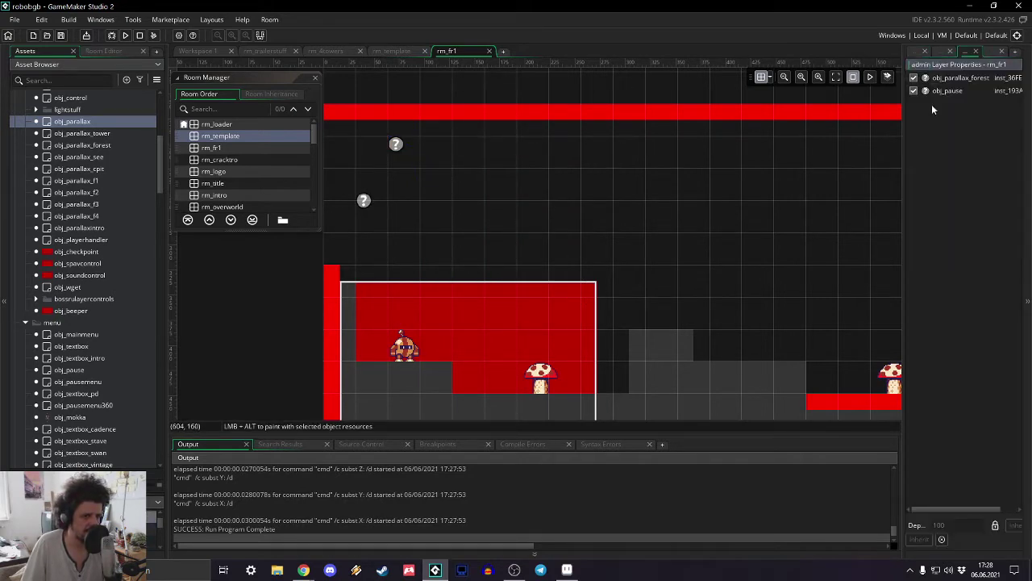
{"action": "left_click_drag", "start_coordinate": [72, 121], "coordinate": [486, 147]}
{"action": "double_click", "coordinate": [963, 78]}
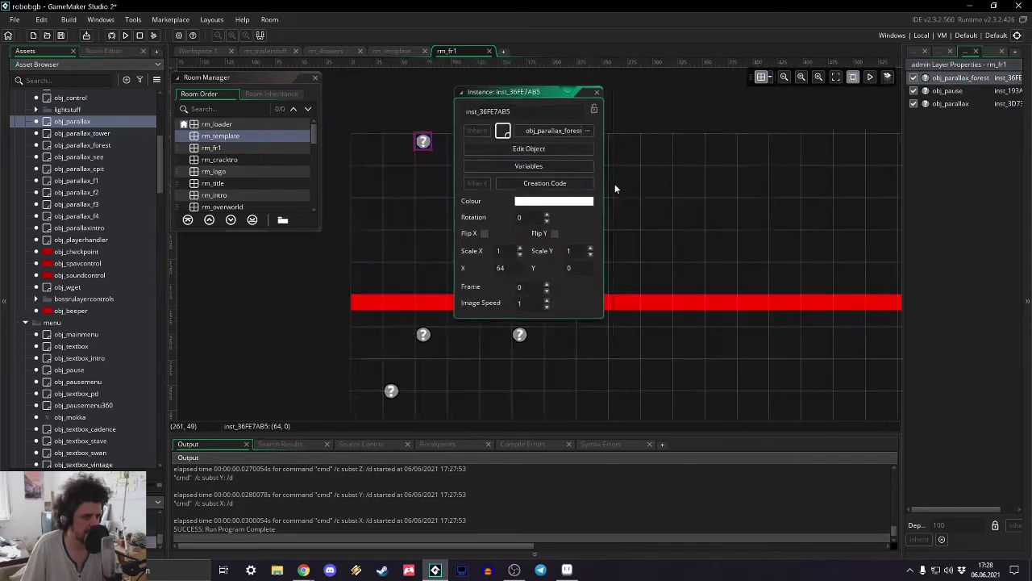
{"action": "key", "text": "Delete"}
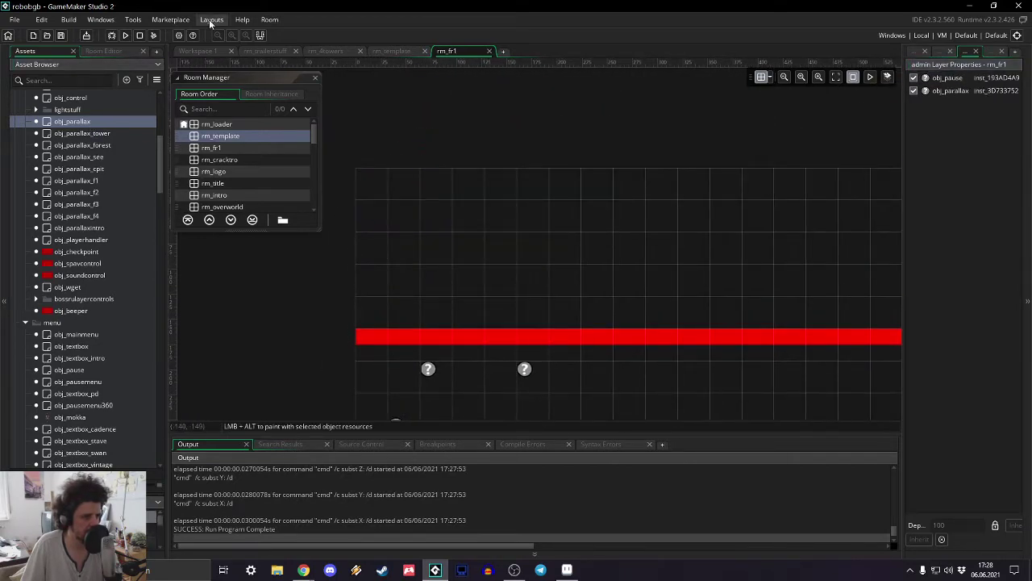
- Move rm_fr1 directly below rm_loader in the room order, test-run the game and close it
{"action": "left_click_drag", "start_coordinate": [224, 148], "coordinate": [227, 139]}
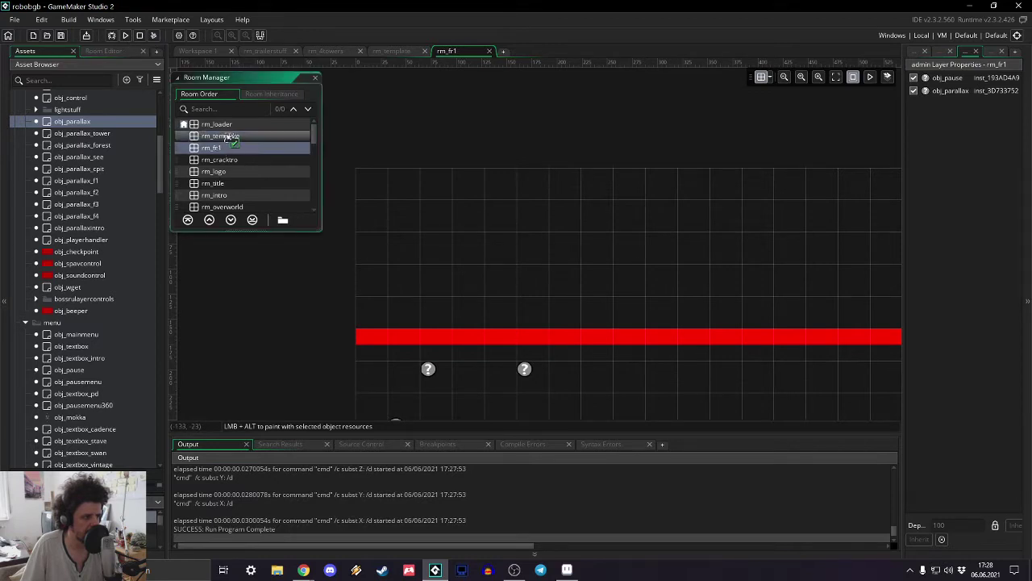
{"action": "left_click", "coordinate": [127, 35]}
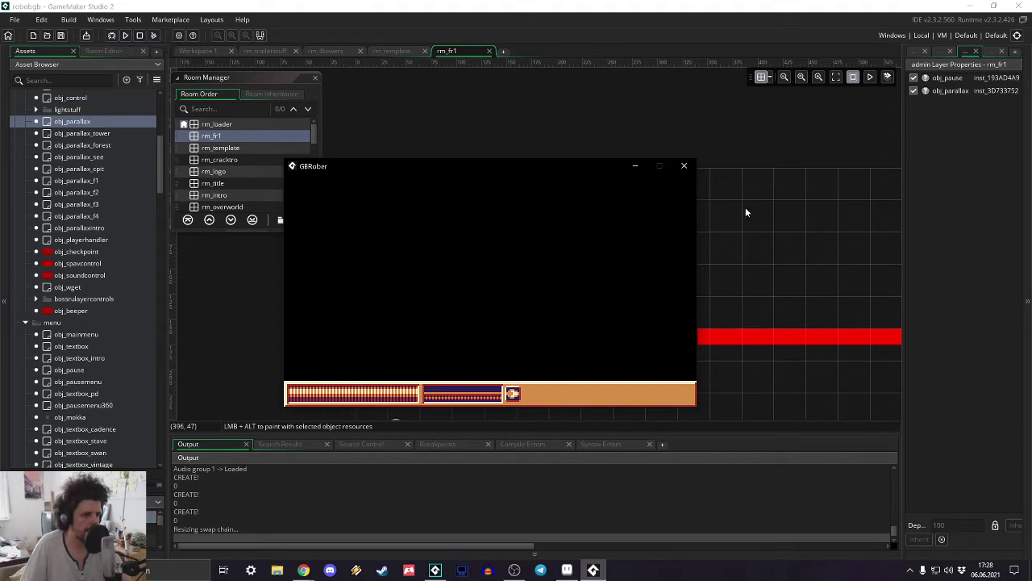
{"action": "left_click", "coordinate": [687, 167]}
- Check which object the admin instance above the player start in rm_fr1 uses and examine the surrounding area
{"action": "scroll", "coordinate": [683, 230], "scroll_direction": "down", "scroll_amount": 5}
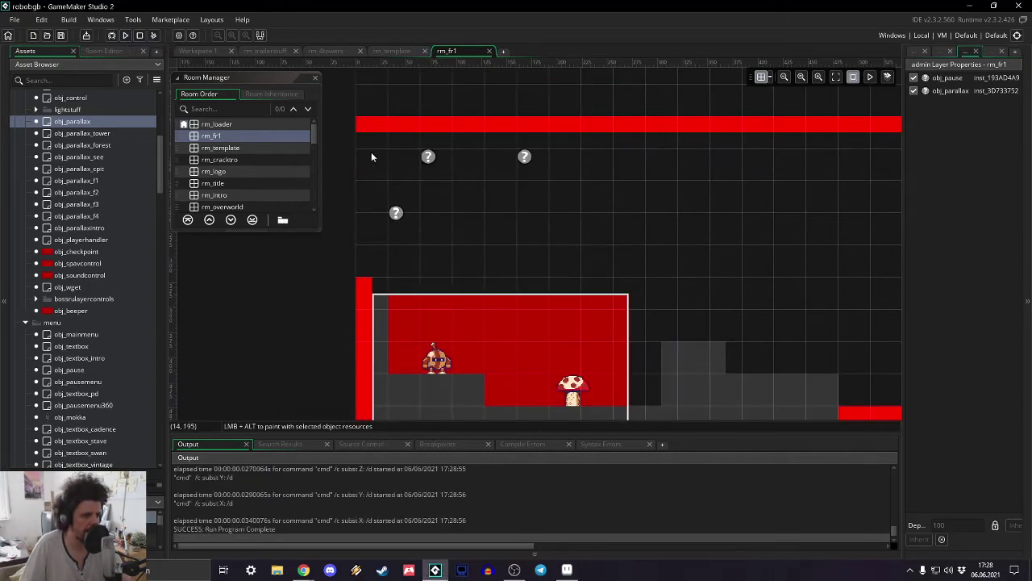
{"action": "double_click", "coordinate": [428, 157]}
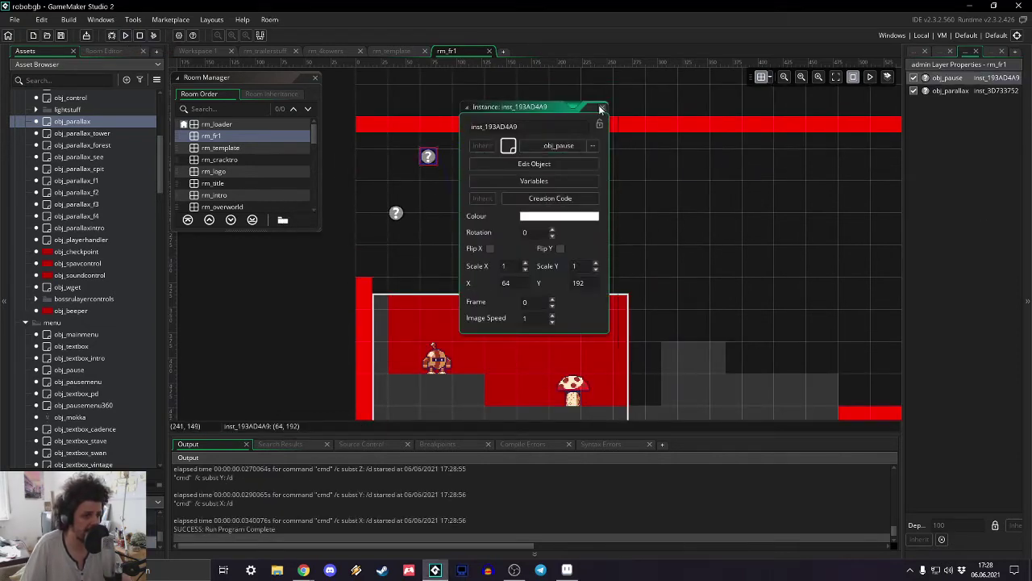
{"action": "scroll", "coordinate": [81, 338], "scroll_direction": "down", "scroll_amount": 5}
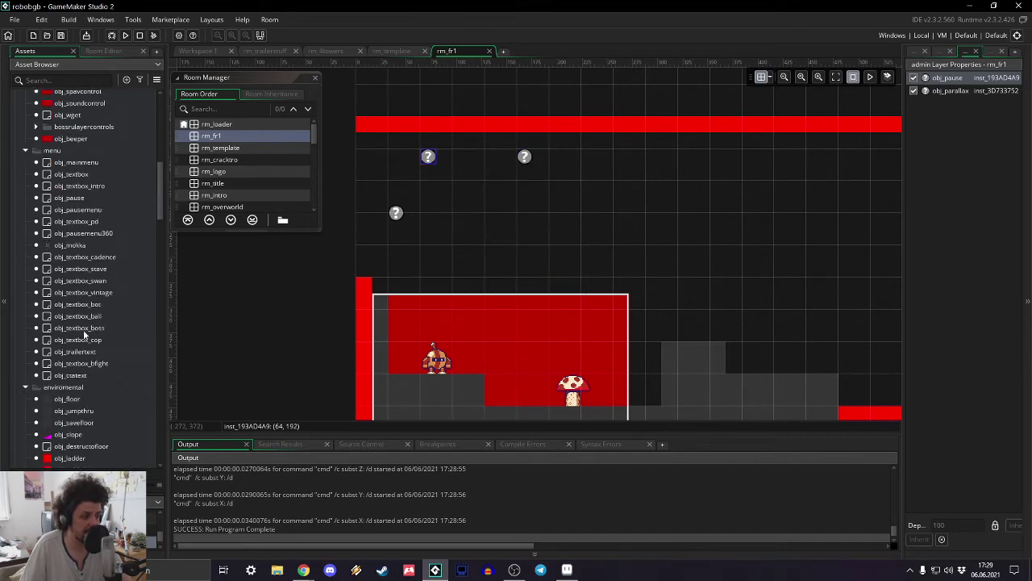
{"action": "scroll", "coordinate": [85, 329], "scroll_direction": "down", "scroll_amount": 2}
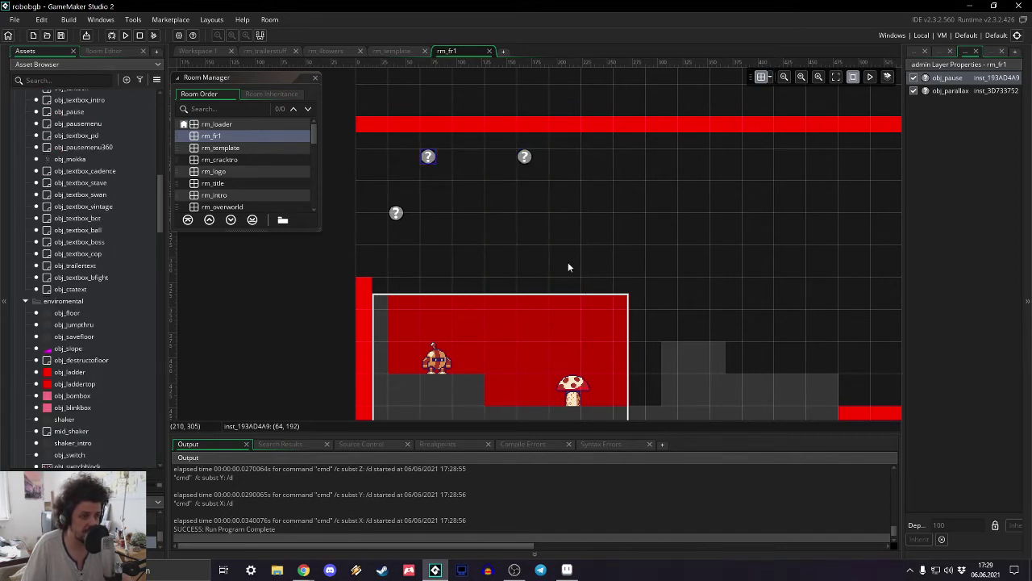
{"action": "scroll", "coordinate": [568, 261], "scroll_direction": "down", "scroll_amount": 5}
{"action": "scroll", "coordinate": [569, 259], "scroll_direction": "up", "scroll_amount": 8}
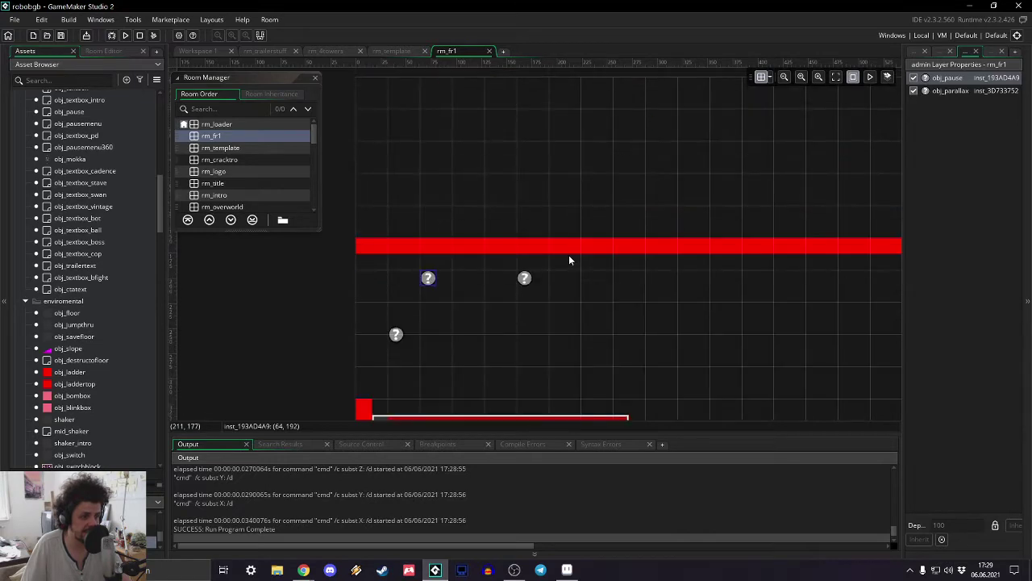
{"action": "scroll", "coordinate": [568, 258], "scroll_direction": "down", "scroll_amount": 5}
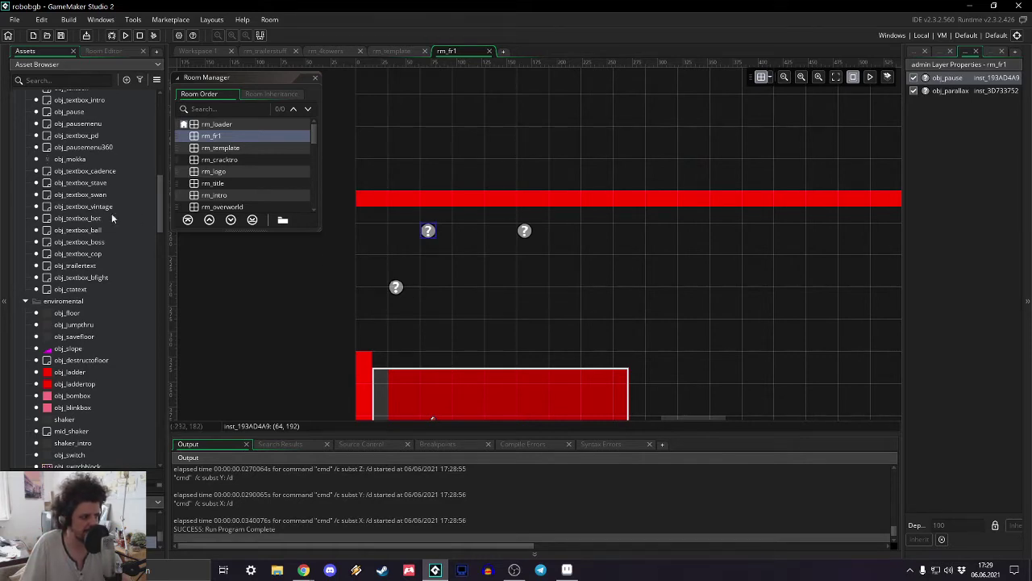
- Open the obj_camera object from the player folder
{"action": "scroll", "coordinate": [124, 242], "scroll_direction": "down", "scroll_amount": 3}
{"action": "scroll", "coordinate": [113, 266], "scroll_direction": "down", "scroll_amount": 8}
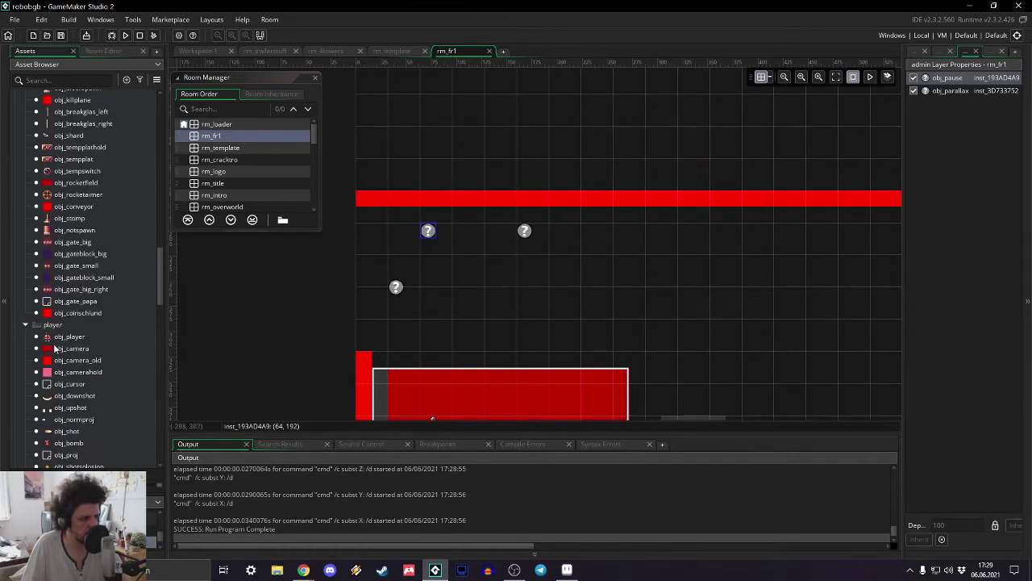
{"action": "left_click", "coordinate": [57, 348]}
{"action": "double_click", "coordinate": [56, 348]}
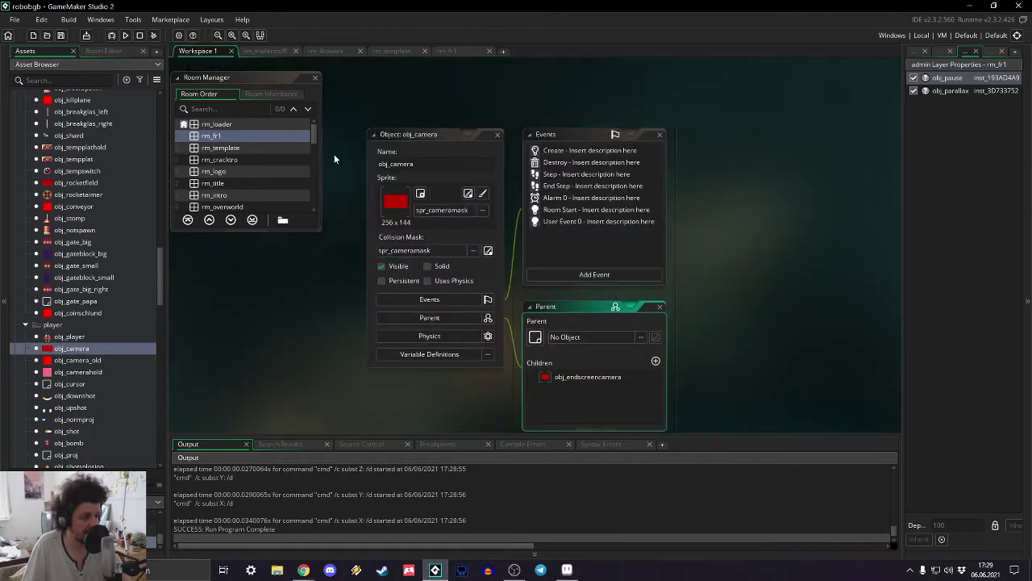
- Inspect the instances on rm_fr1's cameraandotherthings layer, test-run the game and close it
{"action": "left_click", "coordinate": [287, 51]}
{"action": "left_click", "coordinate": [319, 49]}
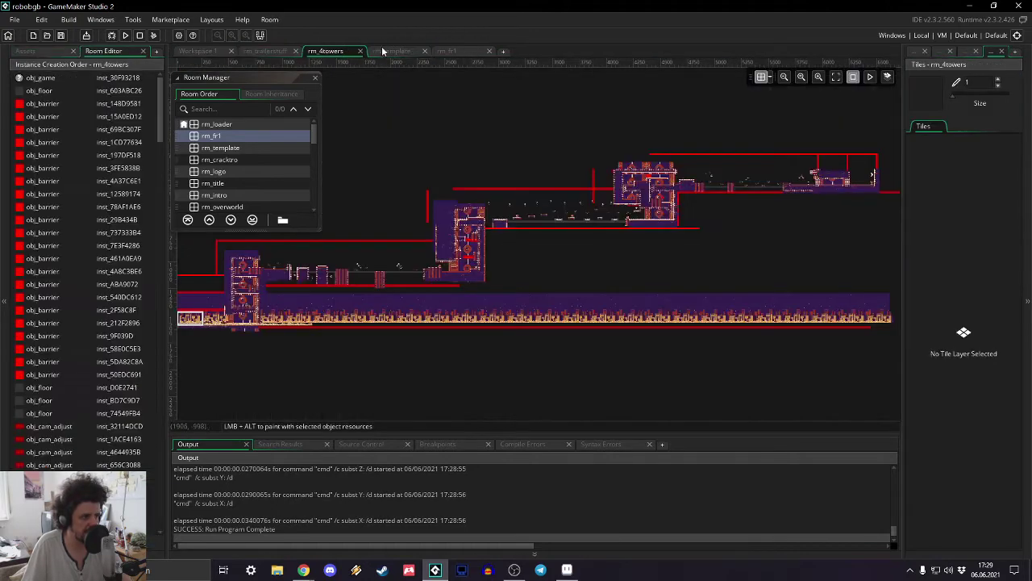
{"action": "left_click", "coordinate": [381, 50]}
{"action": "left_click", "coordinate": [451, 52]}
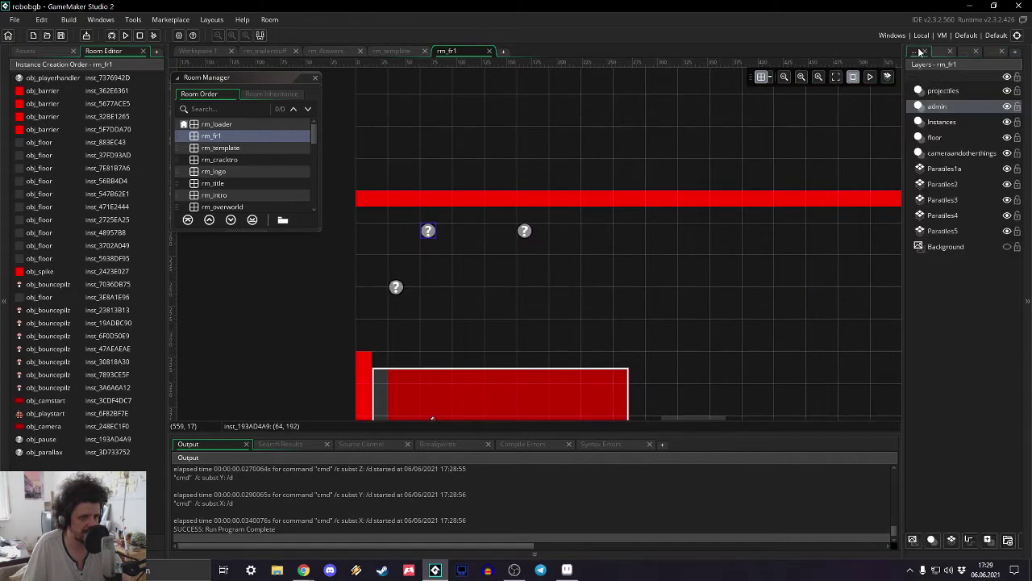
{"action": "left_click", "coordinate": [962, 152]}
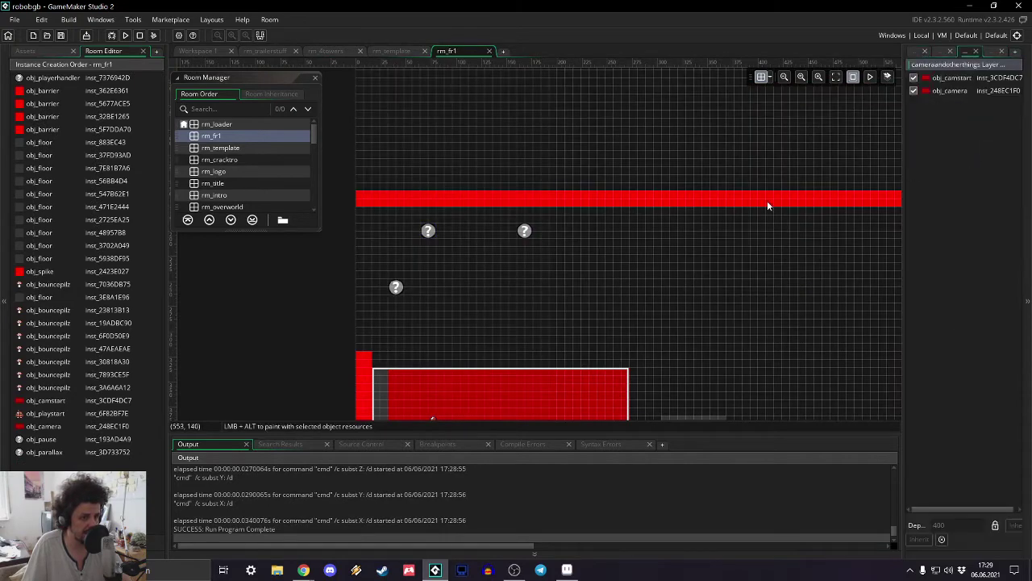
{"action": "scroll", "coordinate": [566, 260], "scroll_direction": "down", "scroll_amount": 1}
{"action": "middle_click_drag", "start_coordinate": [566, 261], "coordinate": [553, 227]}
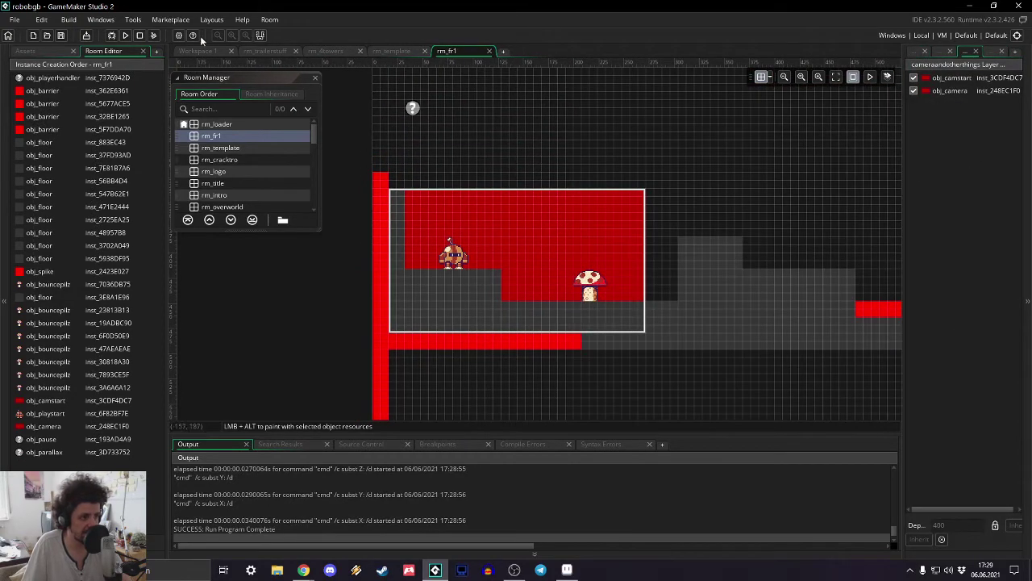
{"action": "left_click", "coordinate": [128, 35]}
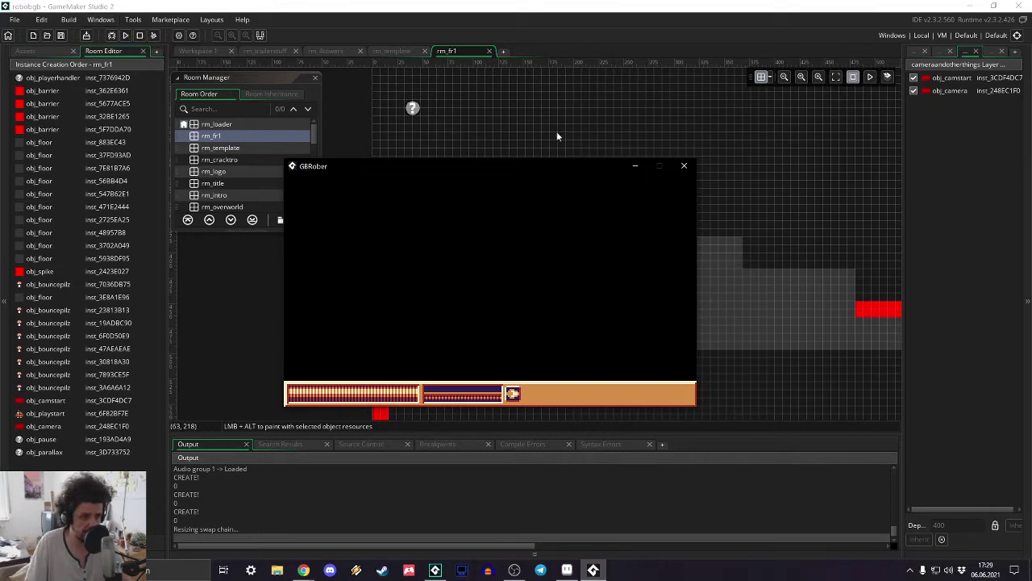
{"action": "left_click", "coordinate": [687, 167]}
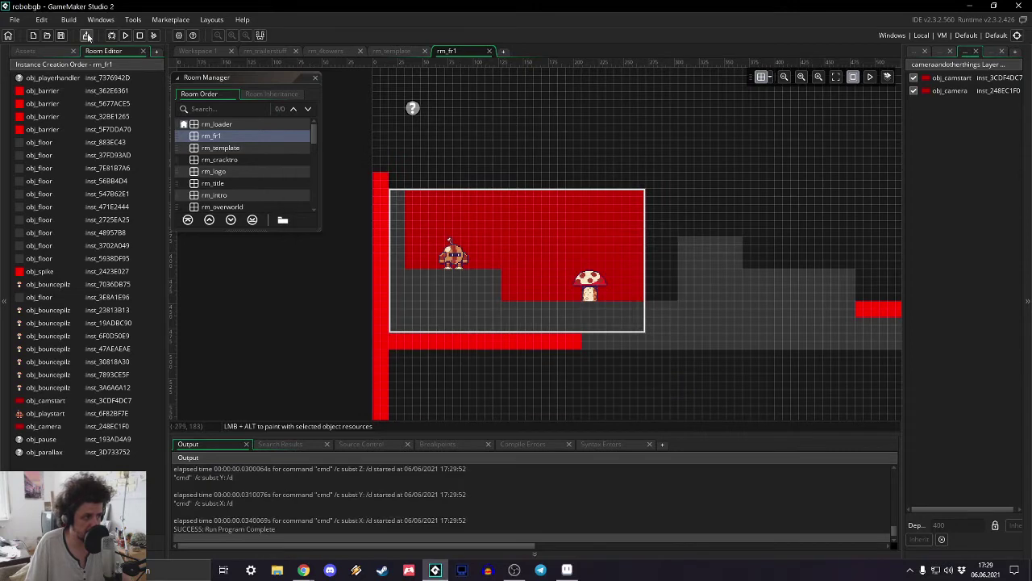
- Add show_debug_message(x) and show_debug_message(y) at the top of obj_camera's Step event and test-run the game
{"action": "left_click", "coordinate": [201, 50]}
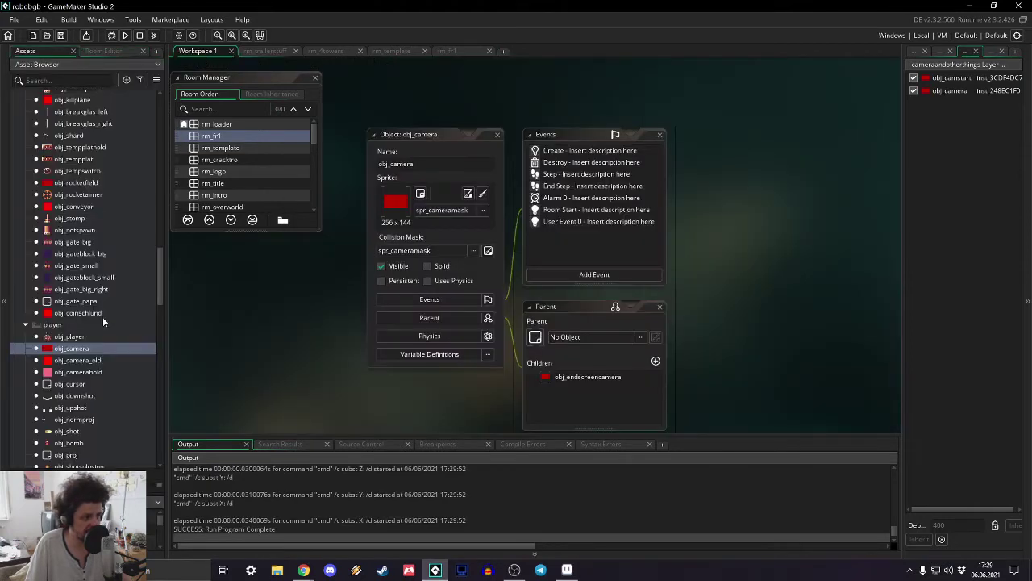
{"action": "double_click", "coordinate": [564, 174]}
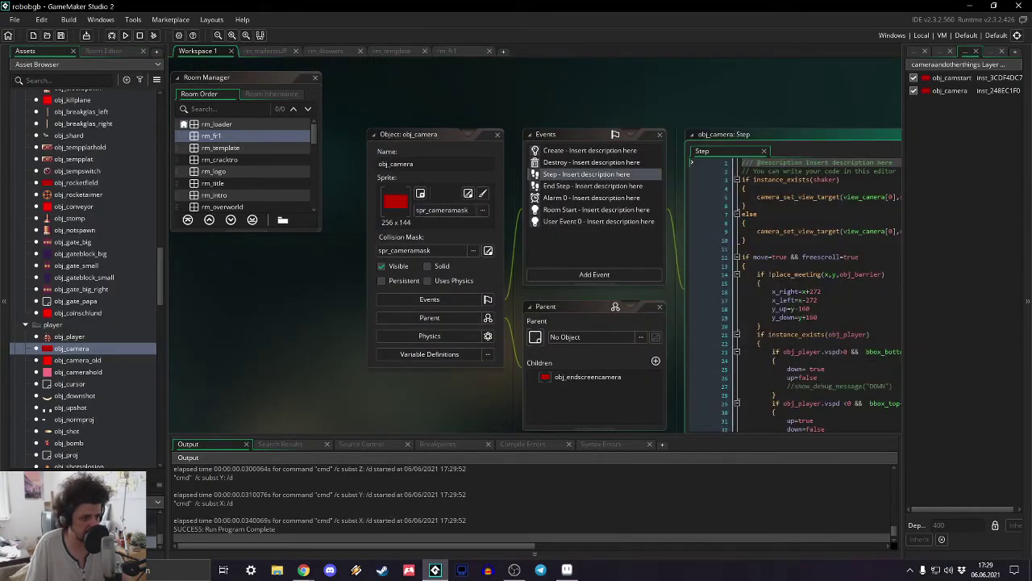
{"action": "left_click", "coordinate": [733, 179]}
{"action": "key", "text": "Return"}
{"action": "key", "text": "Return"}
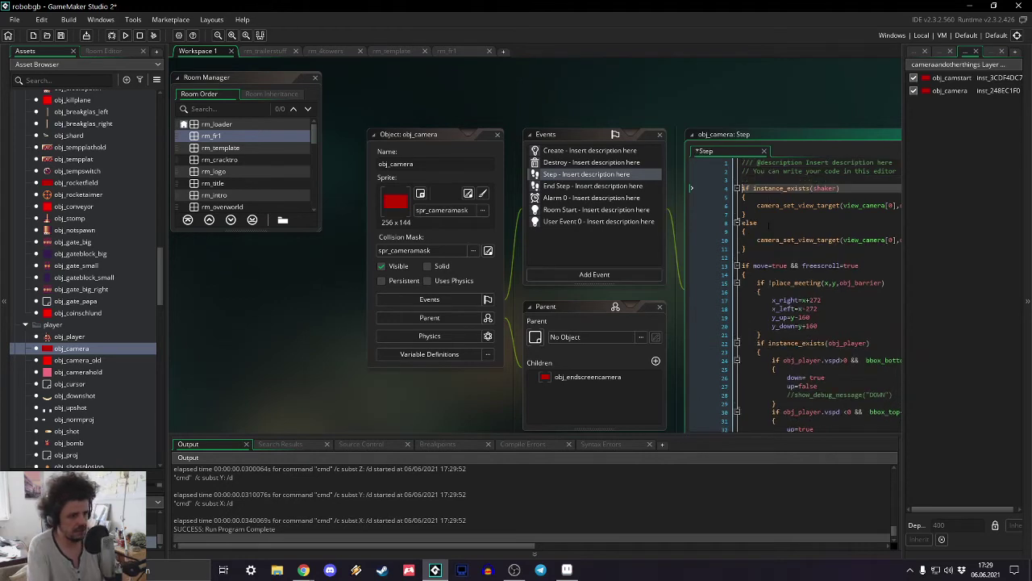
{"action": "key", "text": "Up"}
{"action": "type", "text": "show_d"}
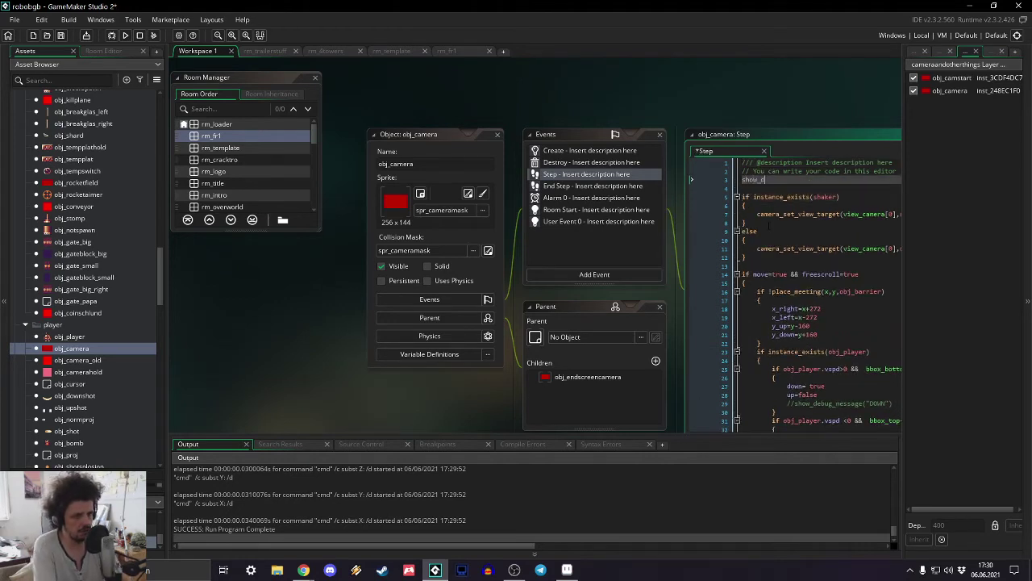
{"action": "type", "text": "ebug_message(x"}
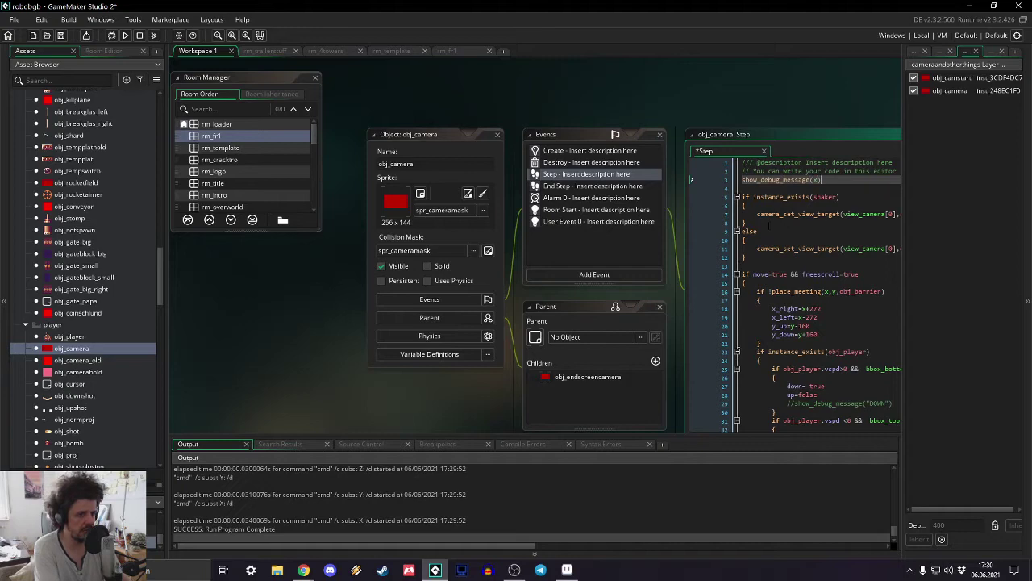
{"action": "key", "text": "Return"}
{"action": "type", "text": "show"}
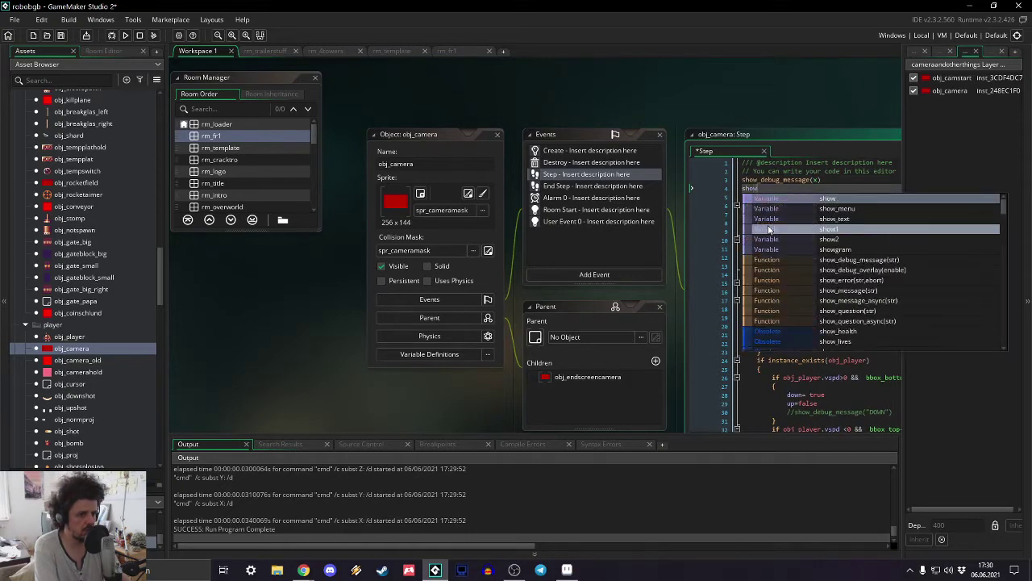
{"action": "type", "text": "_debug_message(y"}
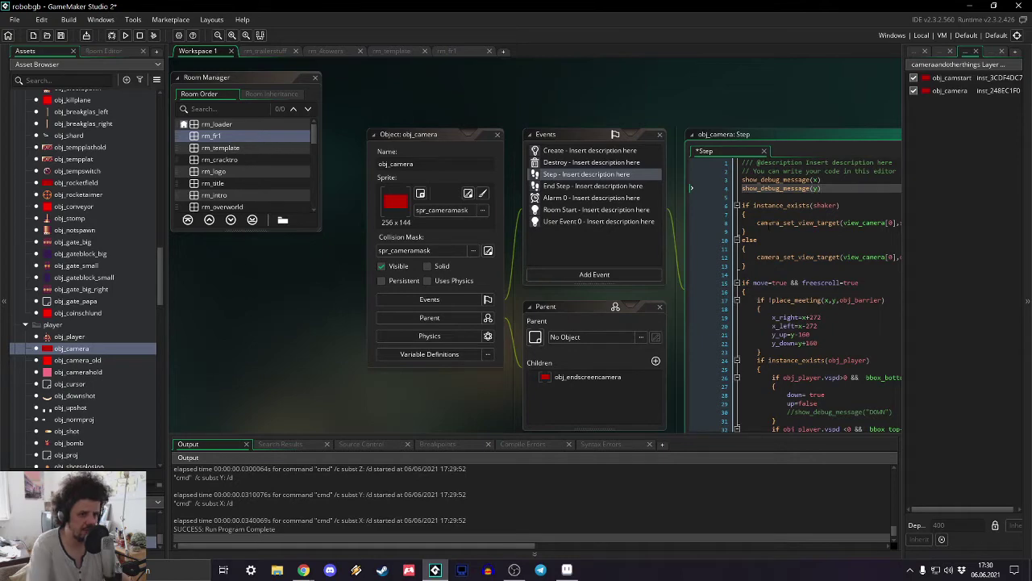
{"action": "left_click", "coordinate": [858, 281]}
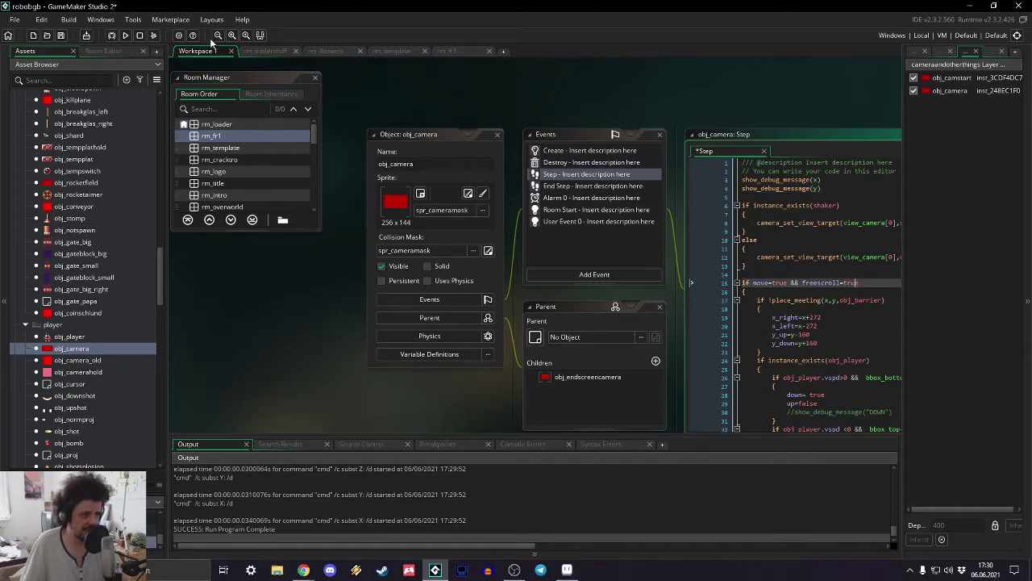
{"action": "left_click", "coordinate": [127, 35]}
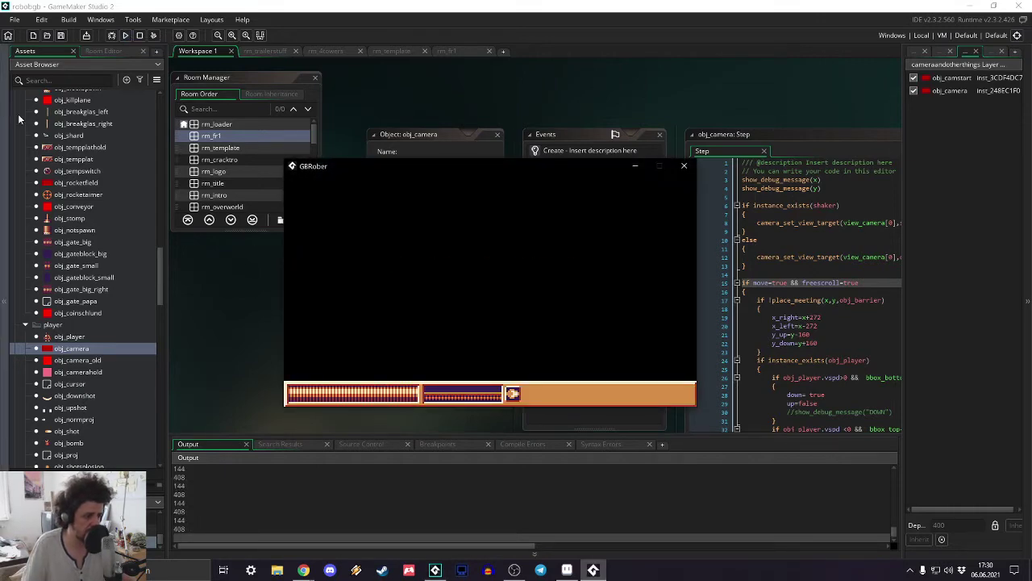
- Close the game and check the position of the obj_camera instance in rm_fr1
{"action": "left_click", "coordinate": [686, 166]}
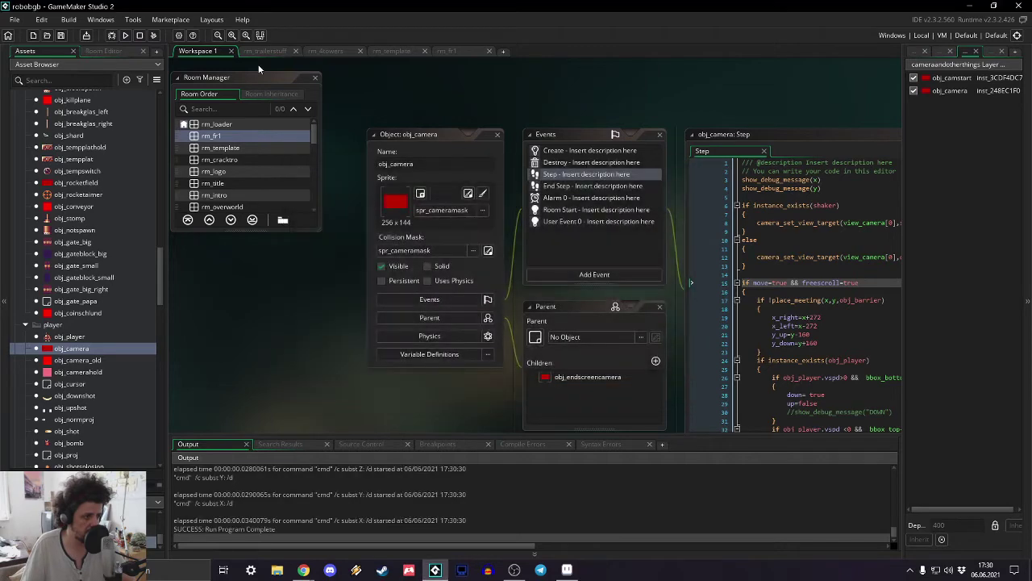
{"action": "left_click", "coordinate": [269, 51]}
{"action": "left_click", "coordinate": [327, 51]}
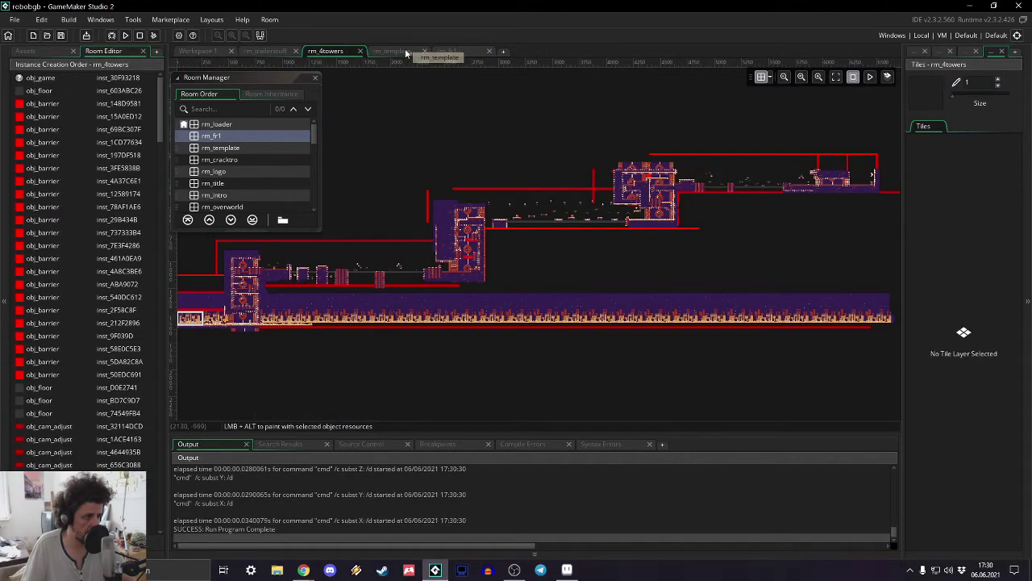
{"action": "left_click", "coordinate": [460, 52]}
{"action": "double_click", "coordinate": [413, 321]}
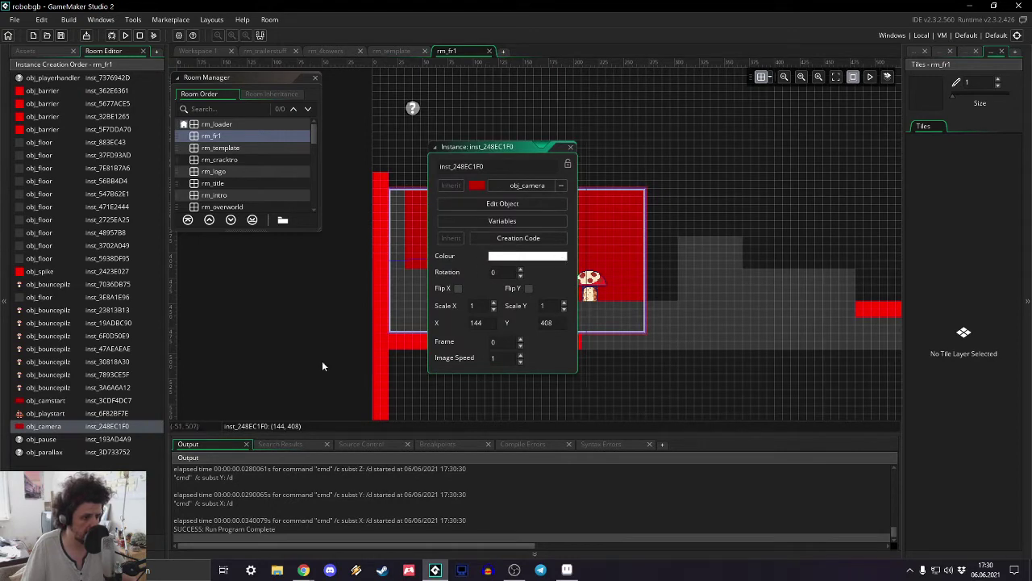
{"action": "left_click", "coordinate": [572, 148]}
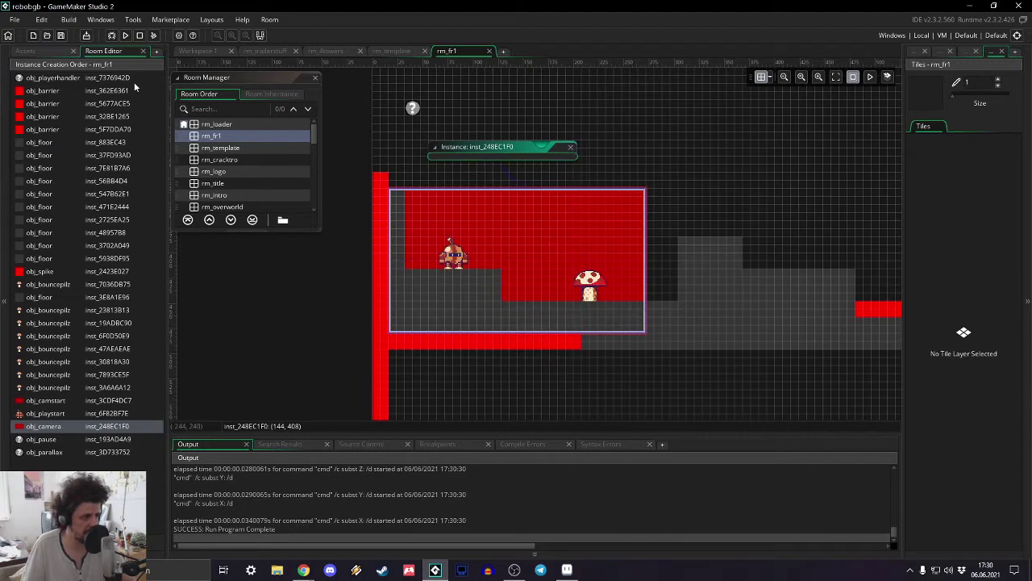
- Review the camera coordinates logged at game start and remove both show_debug_message lines from obj_camera's Step event
{"action": "left_click", "coordinate": [205, 51]}
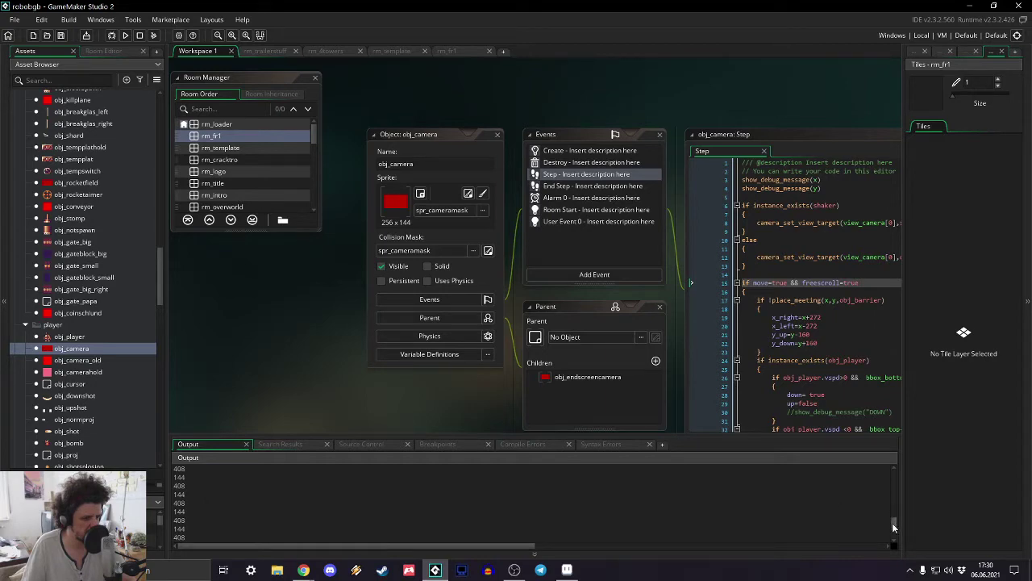
{"action": "left_click_drag", "start_coordinate": [892, 523], "coordinate": [885, 479]}
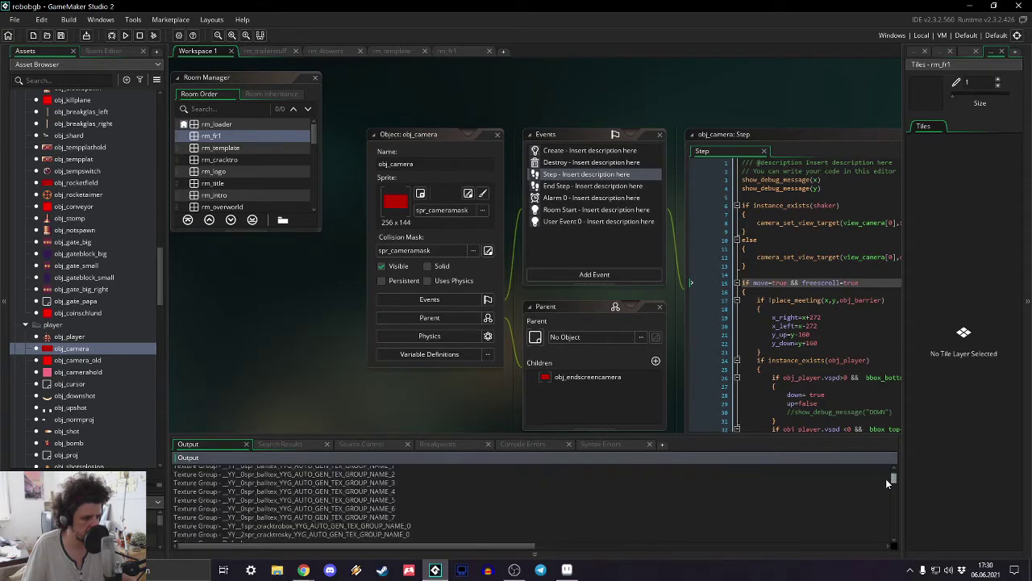
{"action": "scroll", "coordinate": [552, 487], "scroll_direction": "down", "scroll_amount": 10}
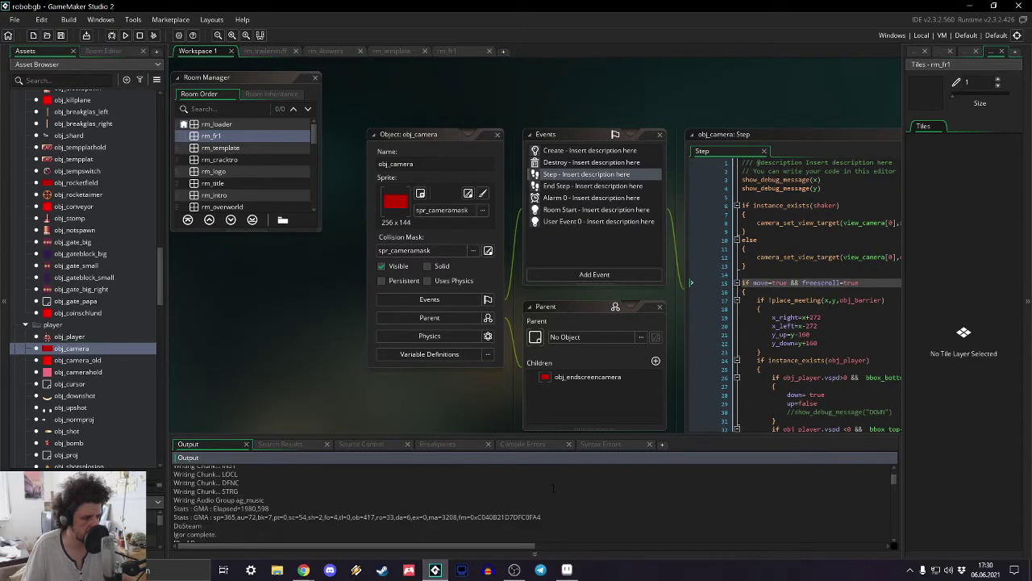
{"action": "scroll", "coordinate": [553, 487], "scroll_direction": "down", "scroll_amount": 10}
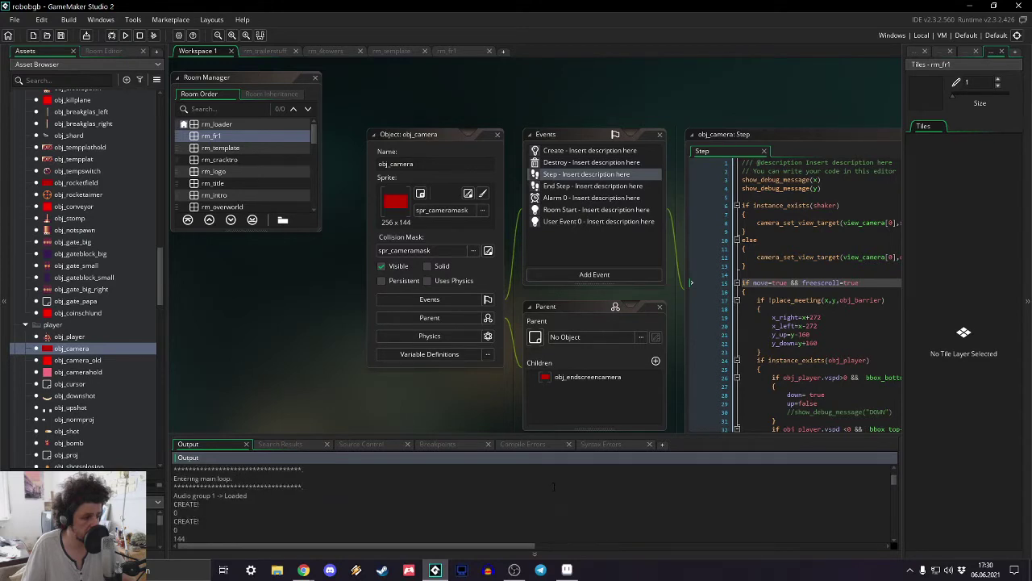
{"action": "scroll", "coordinate": [552, 487], "scroll_direction": "down", "scroll_amount": 2}
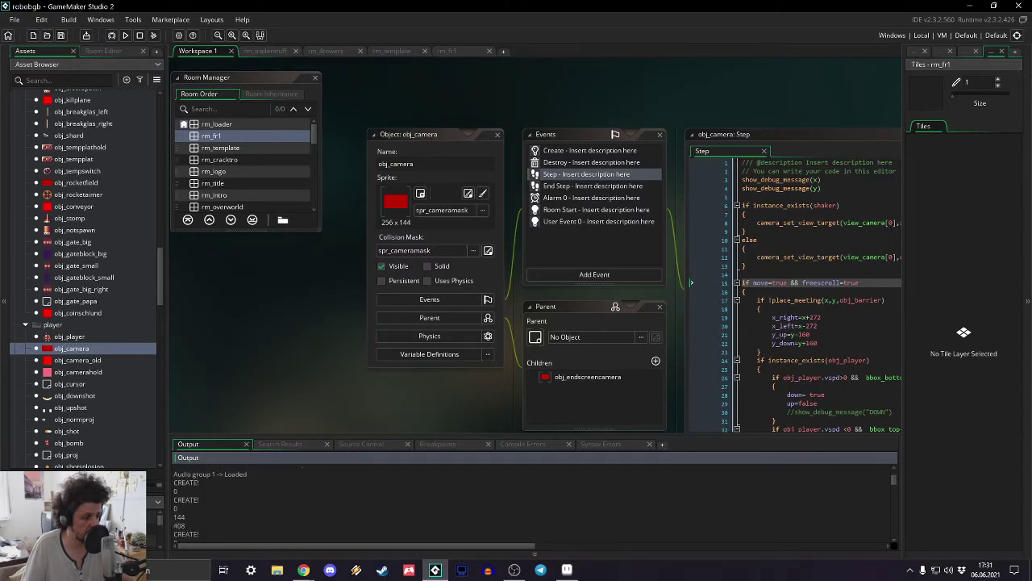
{"action": "left_click_drag", "start_coordinate": [824, 189], "coordinate": [742, 179]}
{"action": "key", "text": "BackSpace"}
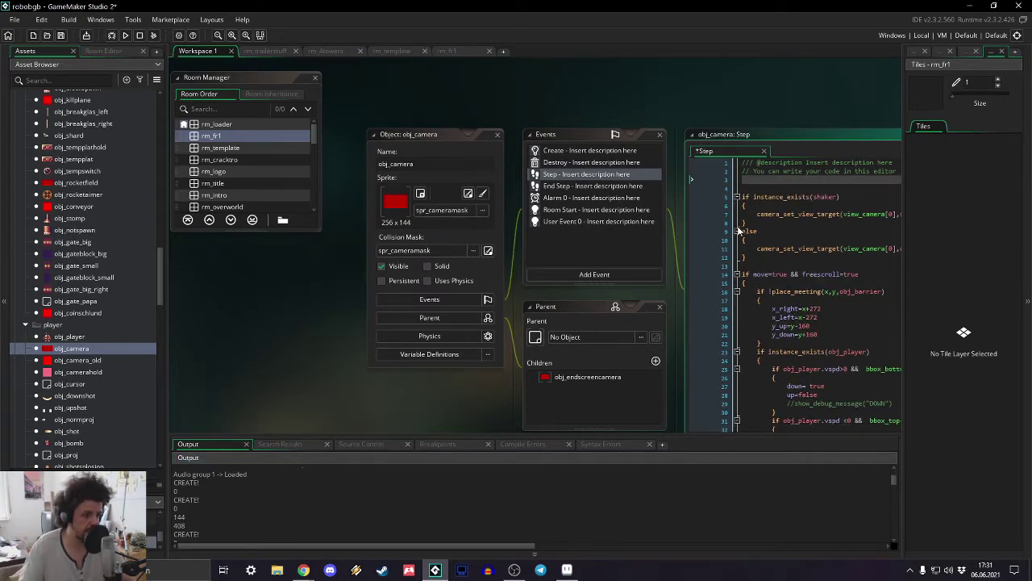
- Compare the layout and admin instances of rm_template with those in rm_fr1
{"action": "left_click", "coordinate": [270, 52]}
{"action": "left_click", "coordinate": [395, 51]}
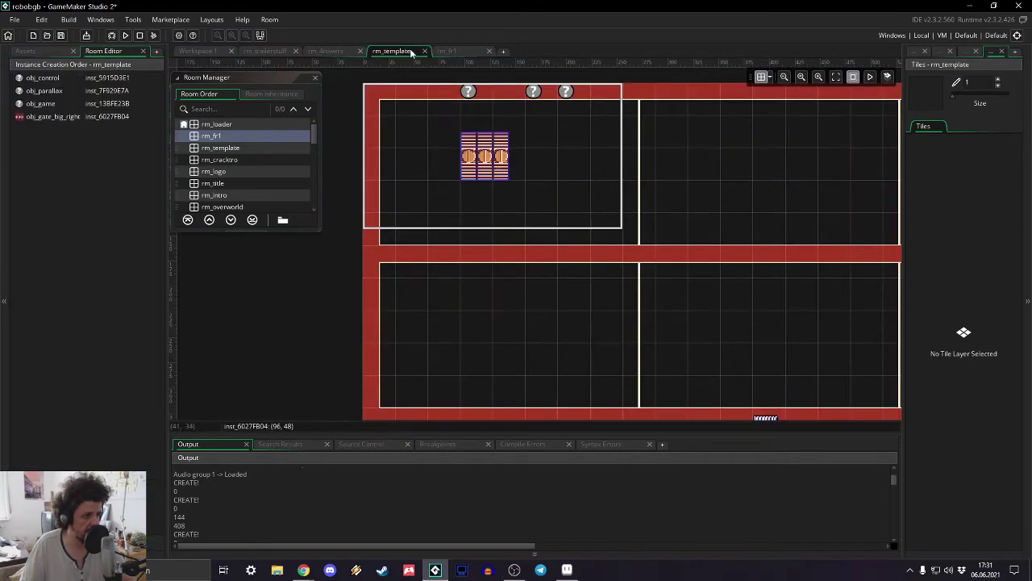
{"action": "left_click", "coordinate": [445, 51]}
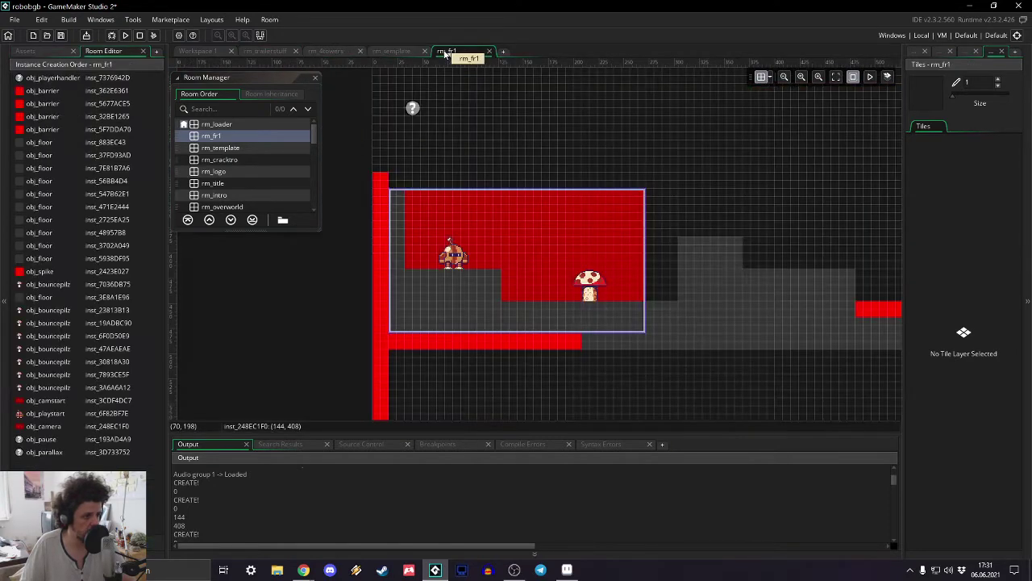
{"action": "left_click", "coordinate": [395, 51]}
{"action": "scroll", "coordinate": [494, 178], "scroll_direction": "up", "scroll_amount": 3, "text": "ctrl"}
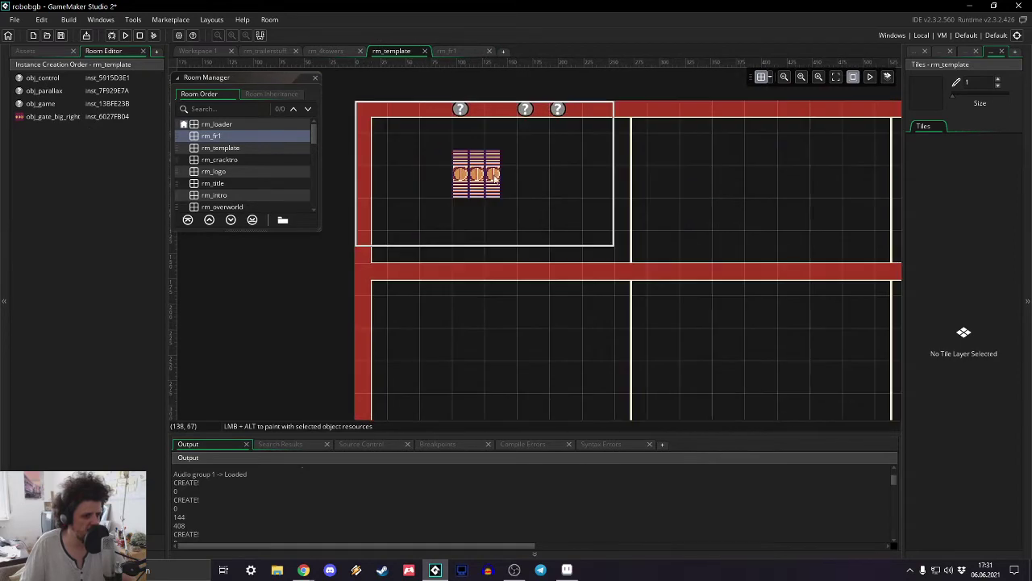
{"action": "left_click", "coordinate": [438, 49]}
{"action": "scroll", "coordinate": [521, 281], "scroll_direction": "up", "scroll_amount": 5}
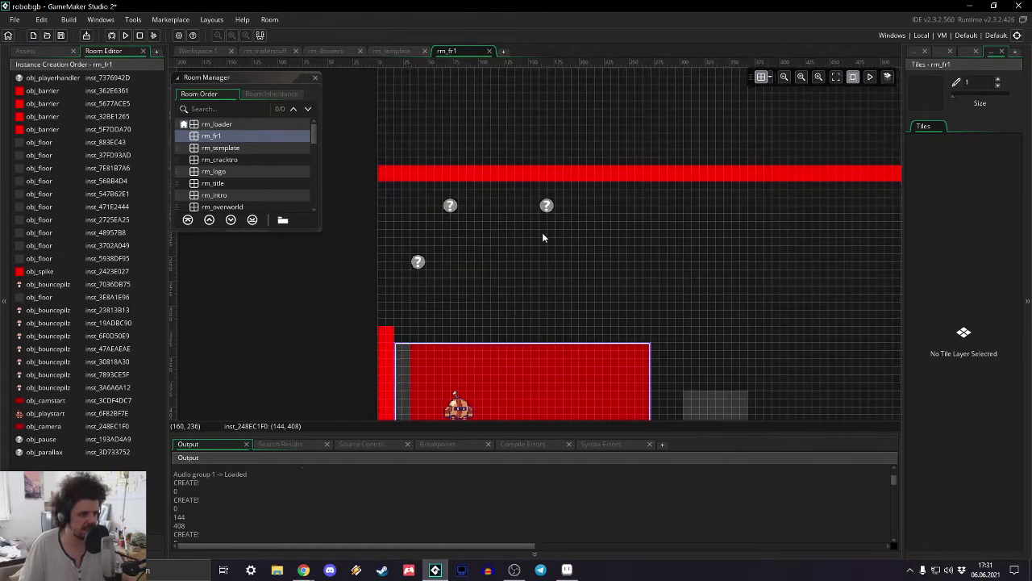
{"action": "scroll", "coordinate": [548, 205], "scroll_direction": "down", "scroll_amount": 6, "text": "ctrl"}
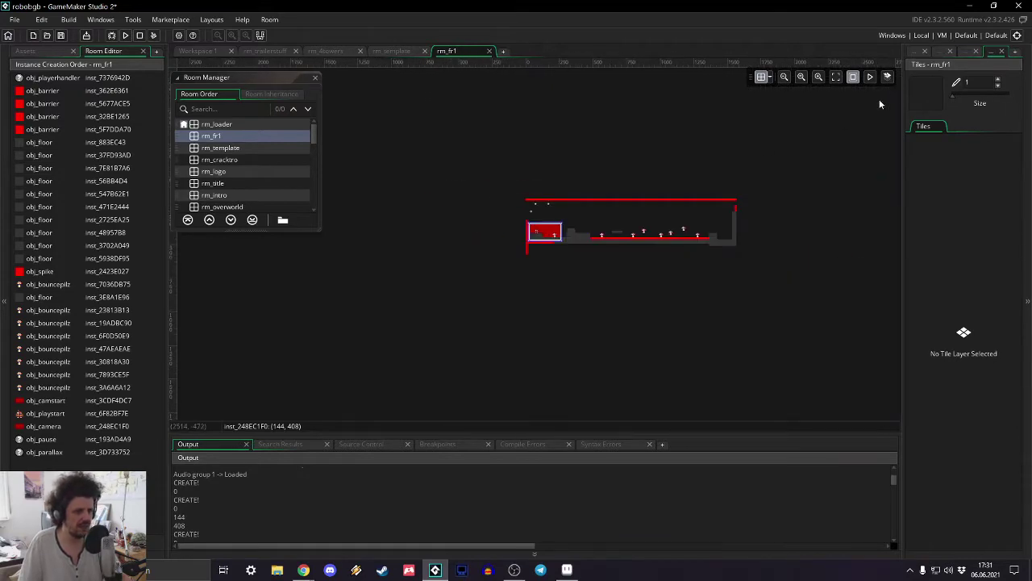
- Set X Pos and Y Pos to 0 for both the camera and the viewport of rm_fr1's Viewport 0
{"action": "left_click", "coordinate": [920, 52]}
{"action": "left_click", "coordinate": [942, 52]}
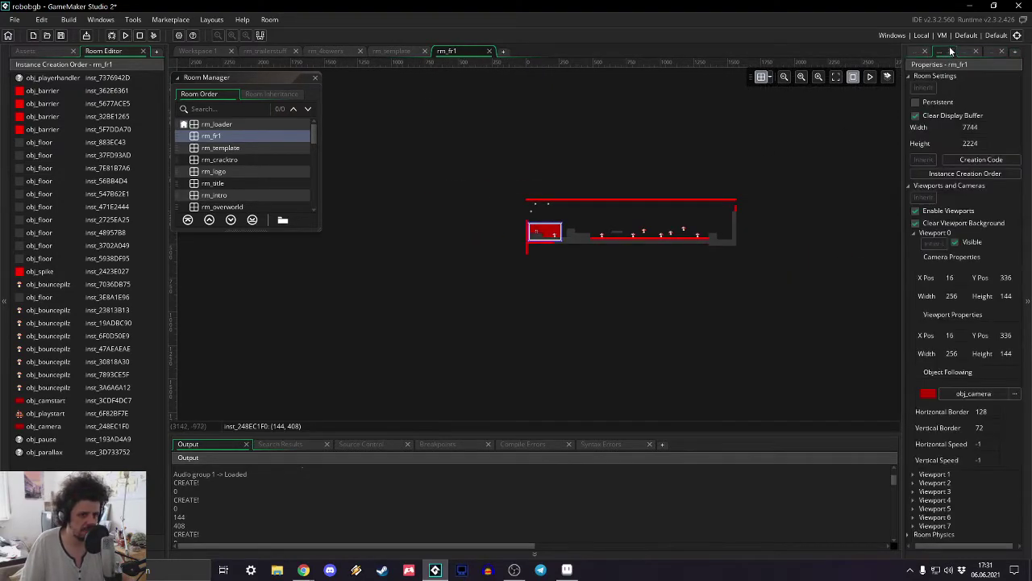
{"action": "double_click", "coordinate": [950, 277]}
{"action": "type", "text": "0"}
{"action": "key", "text": "Return"}
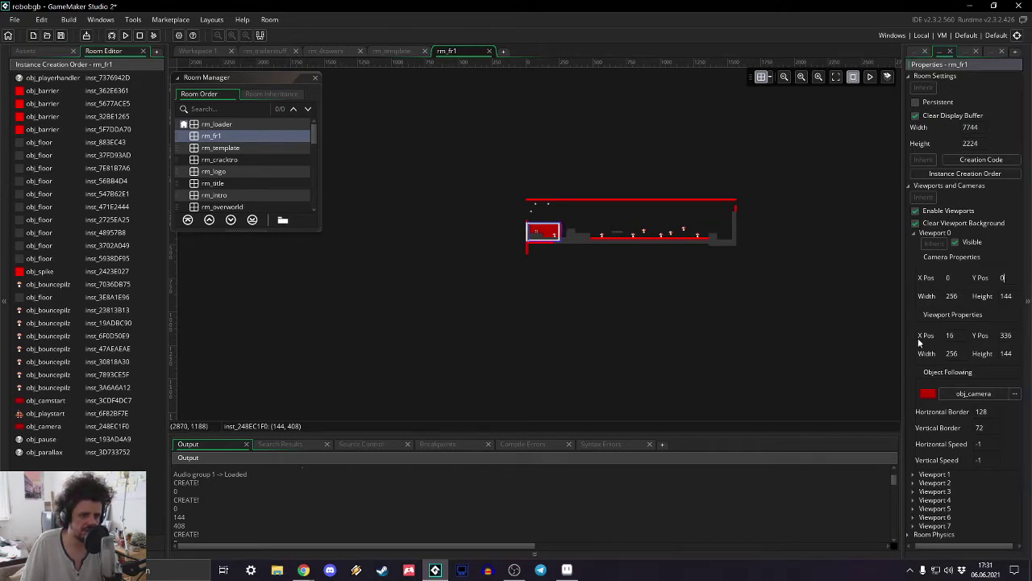
{"action": "double_click", "coordinate": [950, 334]}
{"action": "type", "text": "0"}
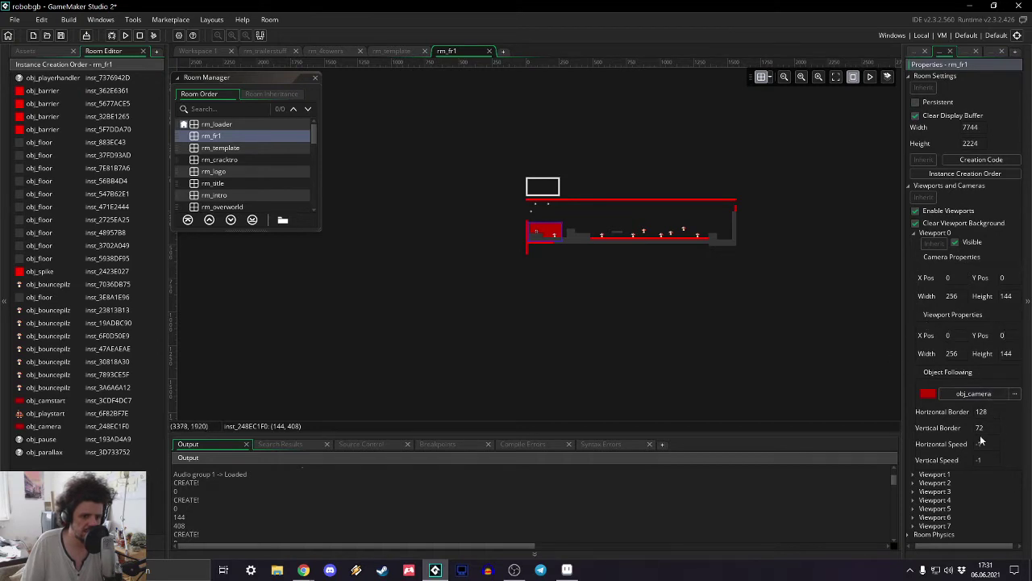
- Check rm_fr1's Viewport 1 settings, then test-run the game and close it
{"action": "left_click", "coordinate": [916, 476]}
{"action": "scroll", "coordinate": [919, 455], "scroll_direction": "down", "scroll_amount": 2}
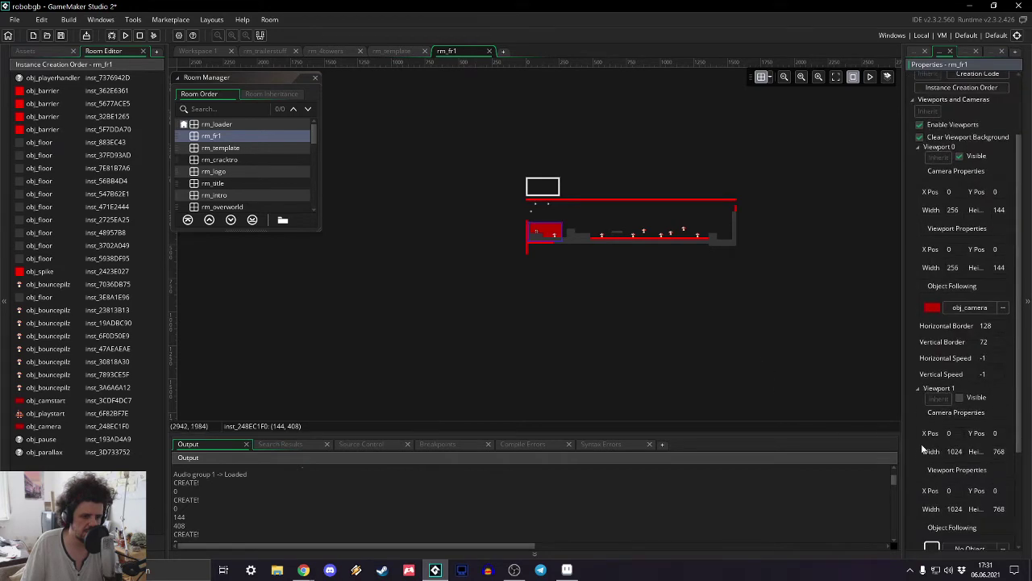
{"action": "left_click", "coordinate": [918, 389]}
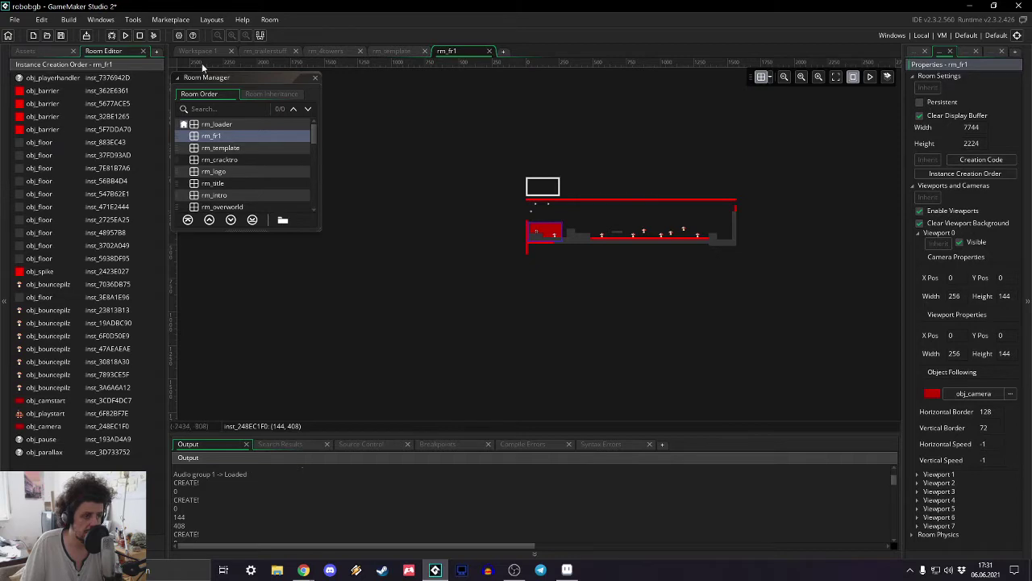
{"action": "left_click", "coordinate": [127, 36]}
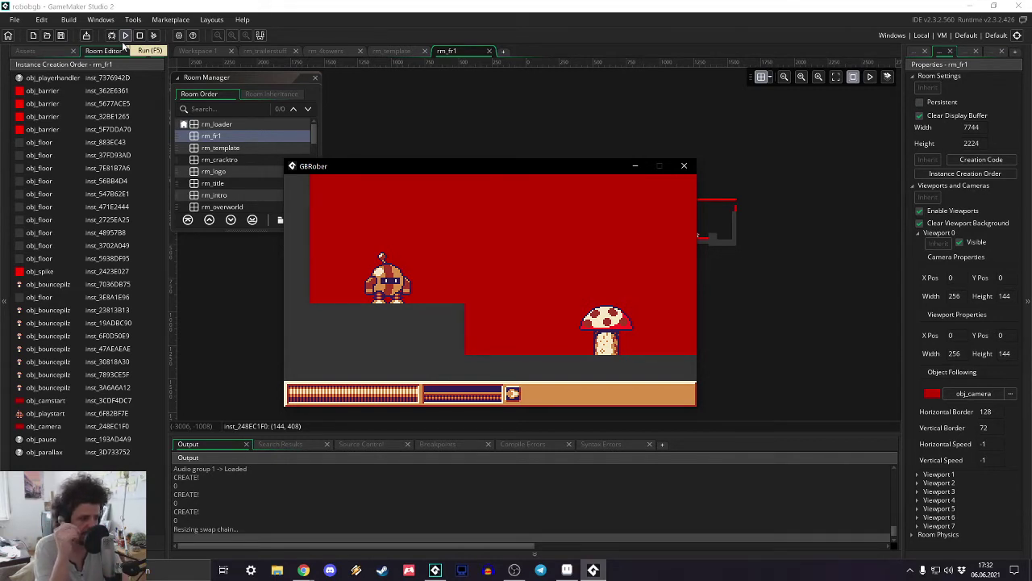
{"action": "left_click", "coordinate": [685, 166]}
- Hide rm_fr1's cameraandotherthings layer and test-run the game
{"action": "left_click", "coordinate": [917, 51]}
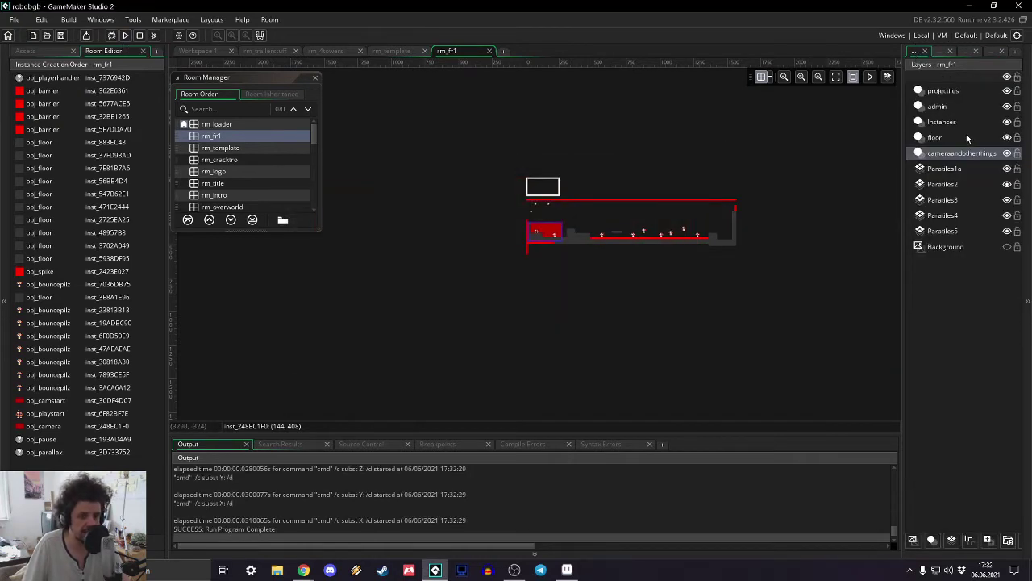
{"action": "left_click", "coordinate": [1006, 153]}
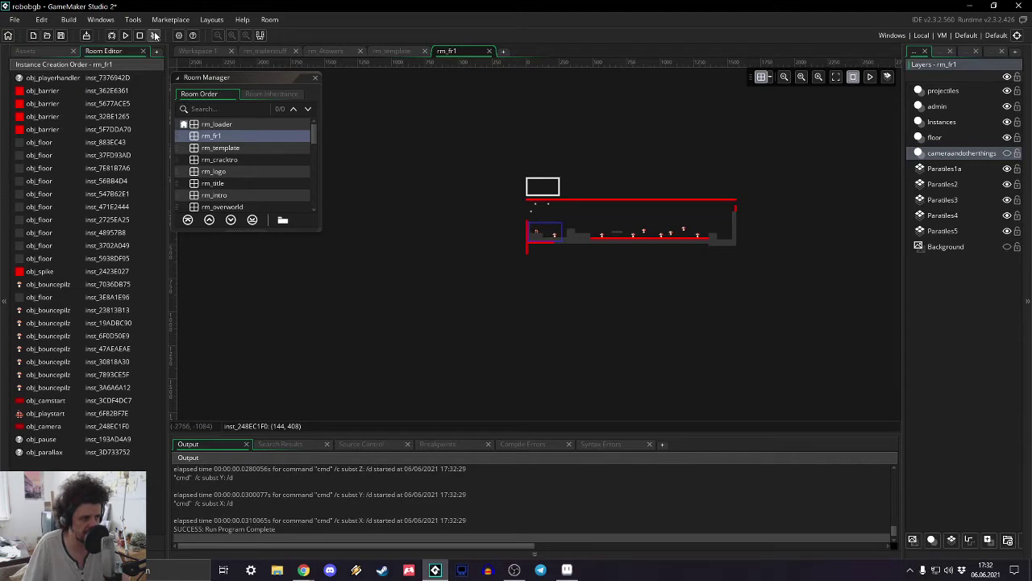
{"action": "left_click", "coordinate": [126, 36]}
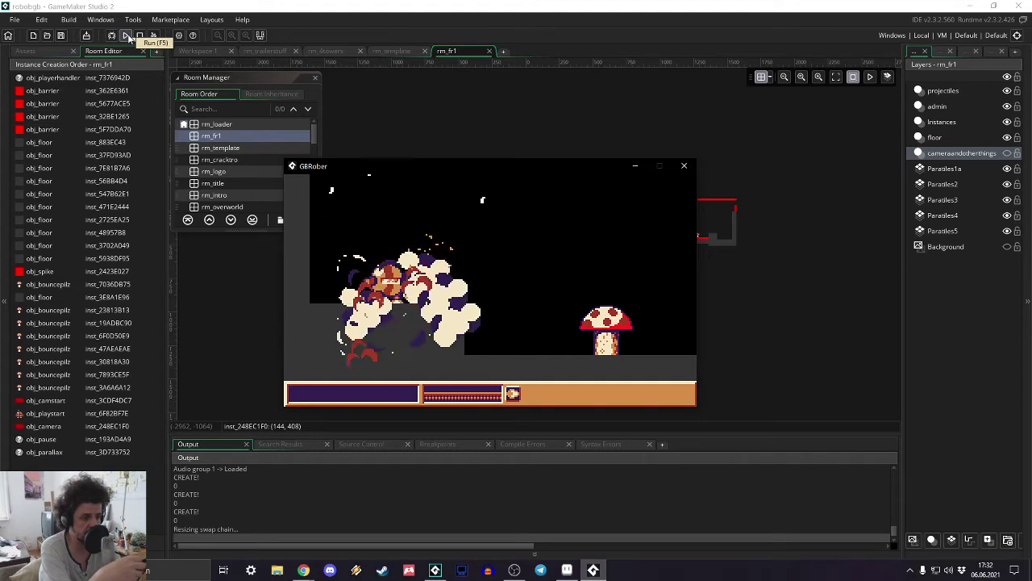
- Playtest rm_fr1 from the start to the far wall, bouncing across the mushrooms over the spike pit
{"action": "key", "text": "Right"}
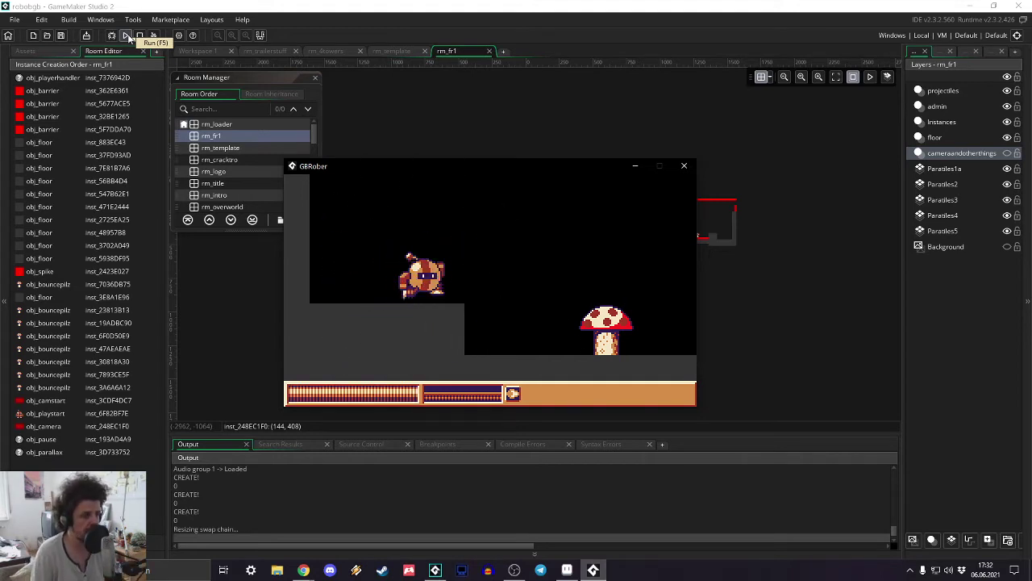
{"action": "key", "text": "Left"}
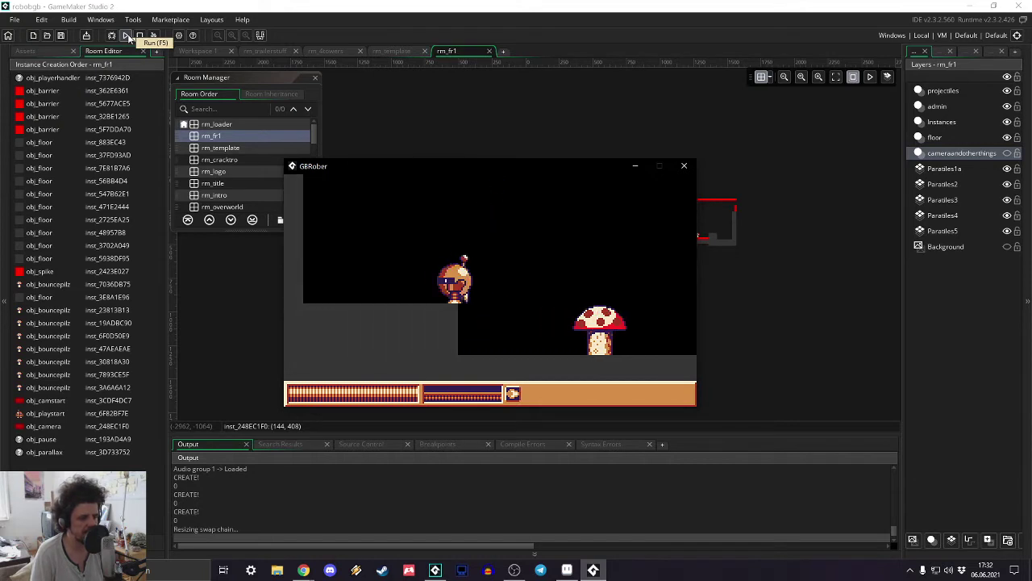
{"action": "key", "text": "Right"}
{"action": "key", "text": "Right"}
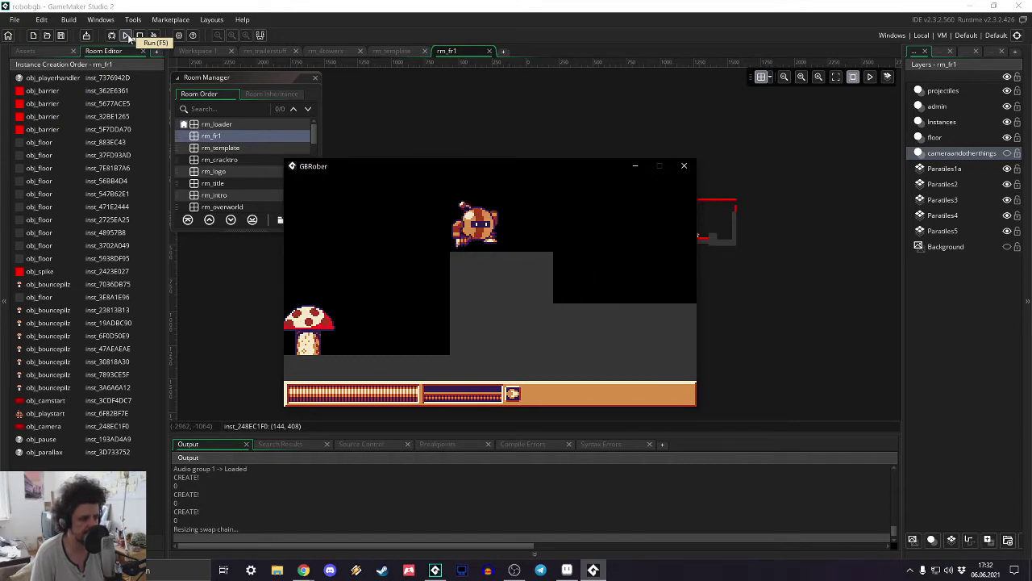
{"action": "key", "text": "Right"}
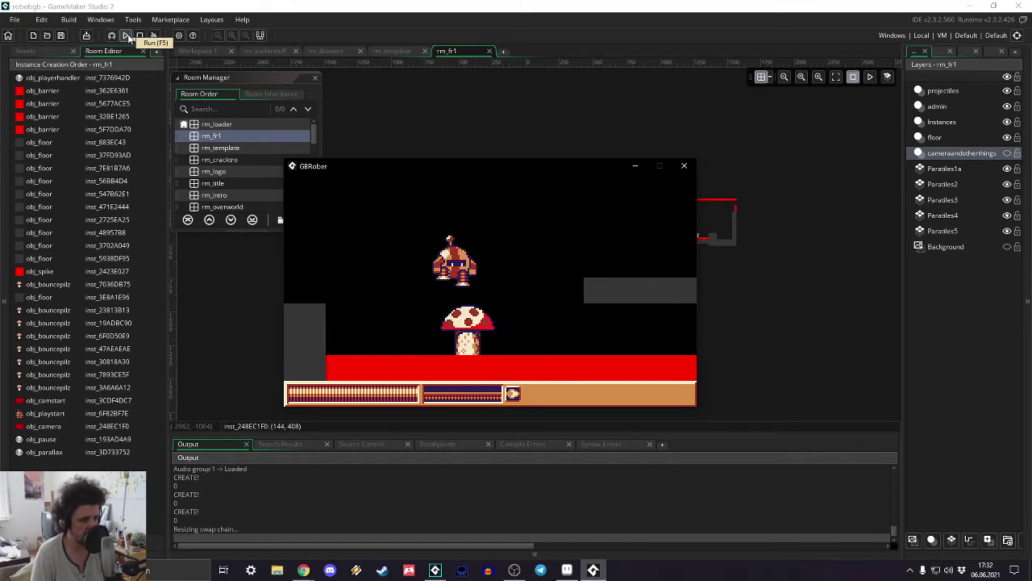
{"action": "key", "text": "Right"}
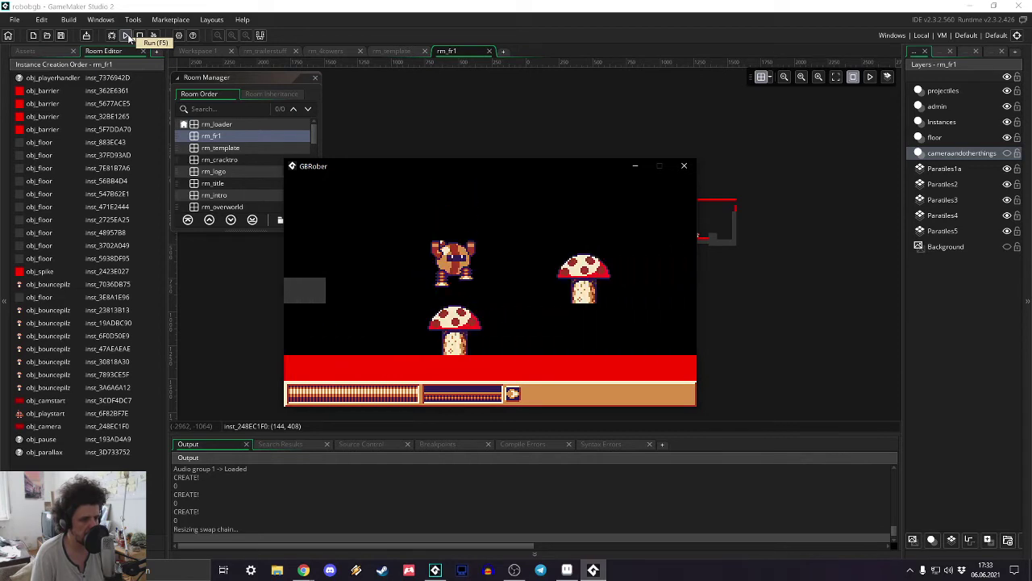
{"action": "key", "text": "Right"}
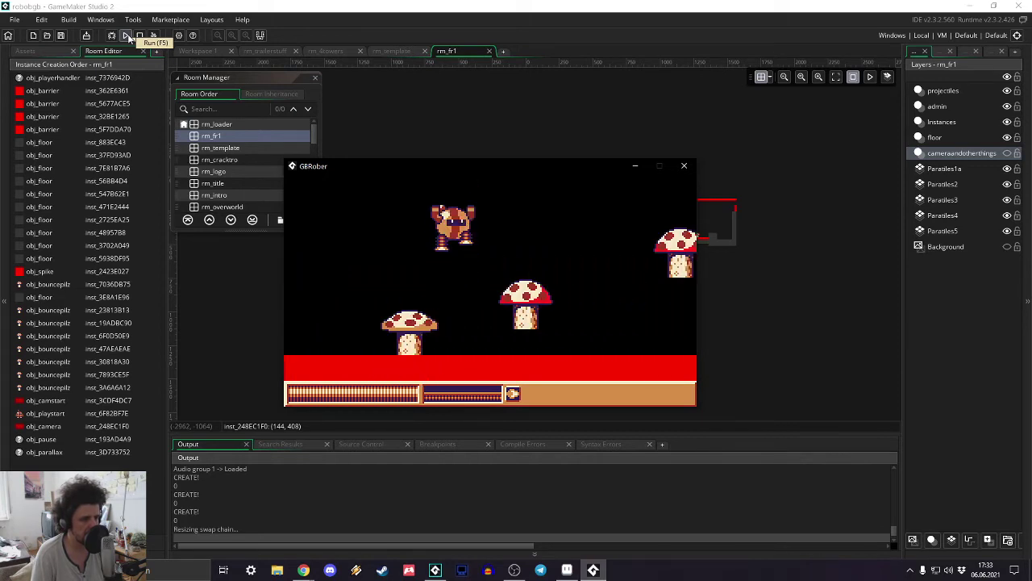
{"action": "key", "text": "Right"}
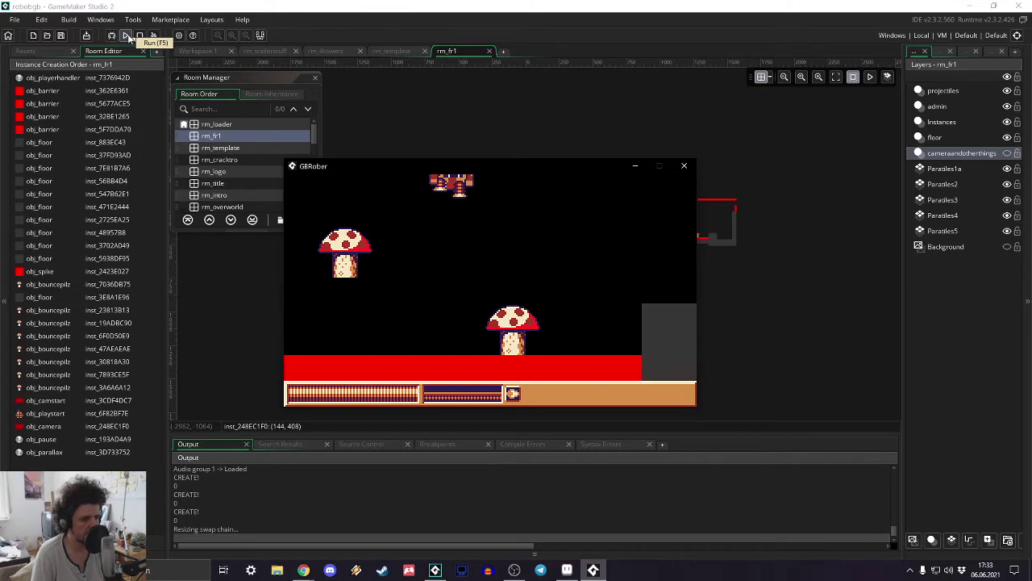
{"action": "key", "text": "Right"}
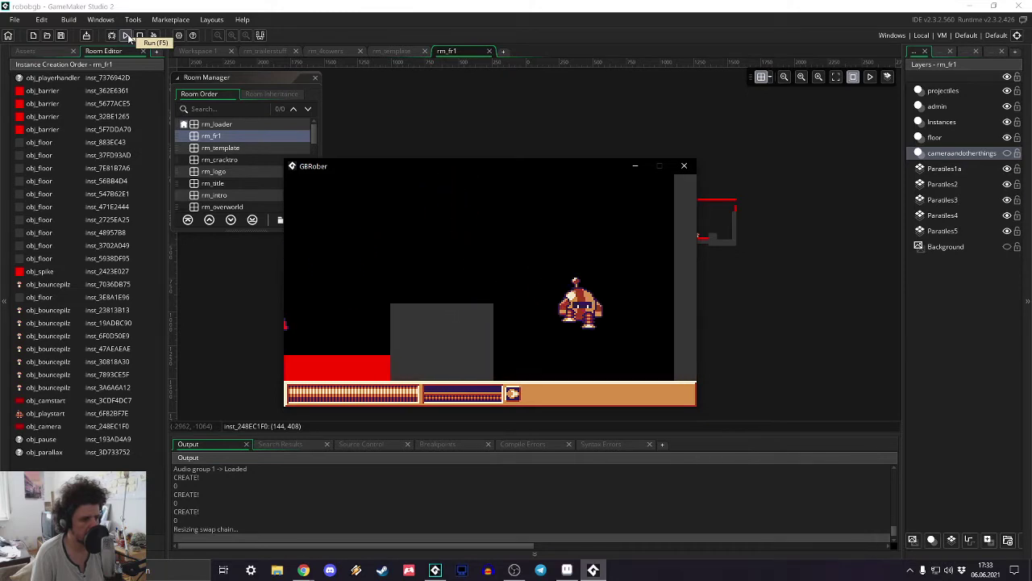
{"action": "key", "text": "Left"}
{"action": "key", "text": "Right"}
{"action": "key", "text": "Right"}
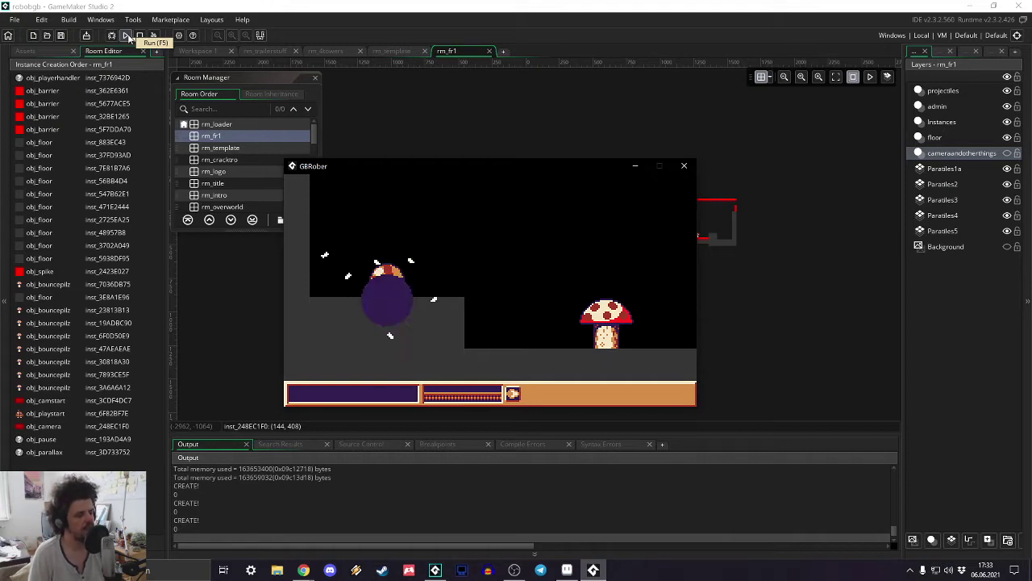
- Replay rm_fr1 from the start, testing the jump past the first mushroom and the floating platform above the spikes
{"action": "key", "text": "Right"}
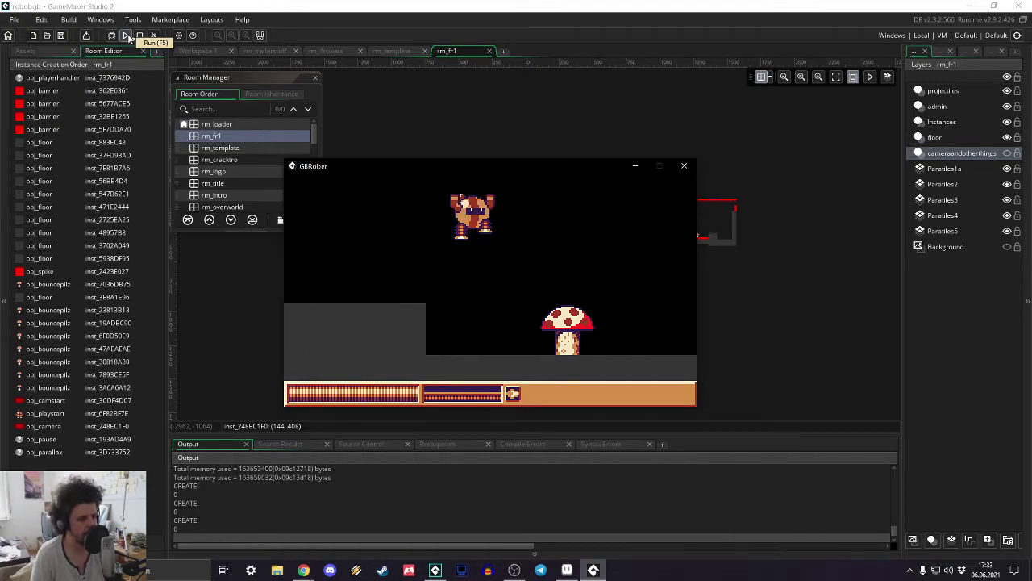
{"action": "key", "text": "Right"}
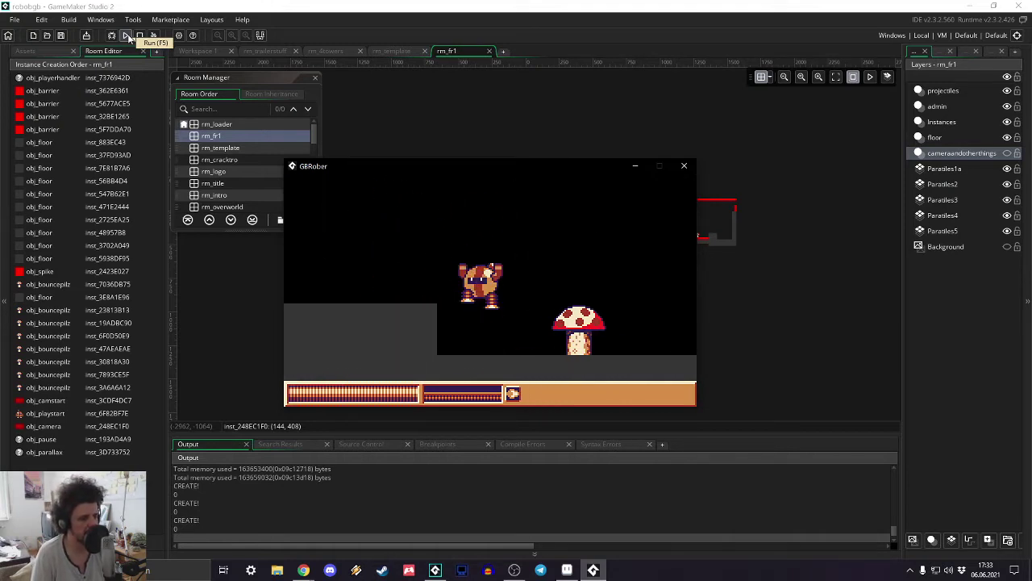
{"action": "key", "text": "Left"}
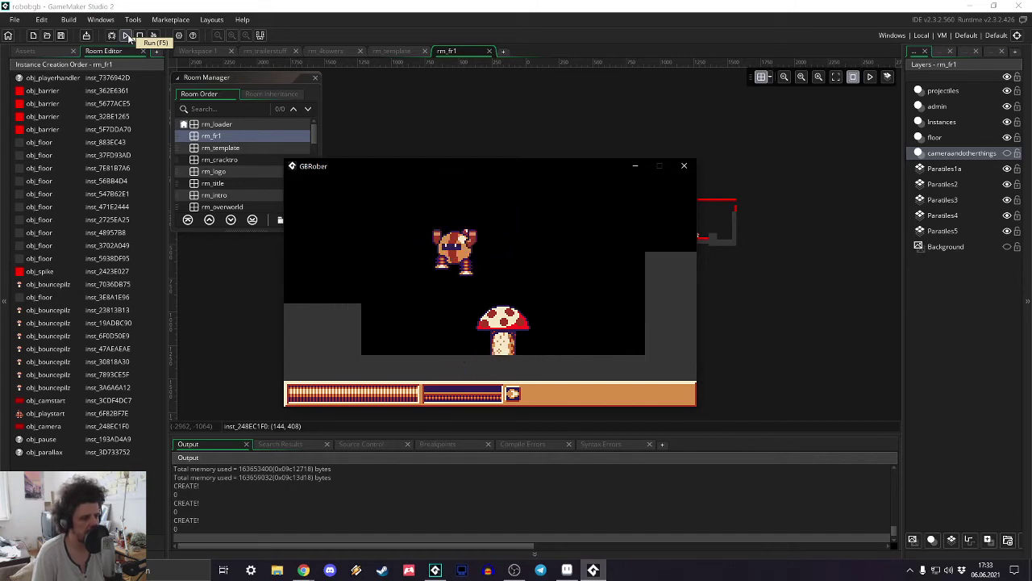
{"action": "key", "text": "Right"}
{"action": "key", "text": "Right"}
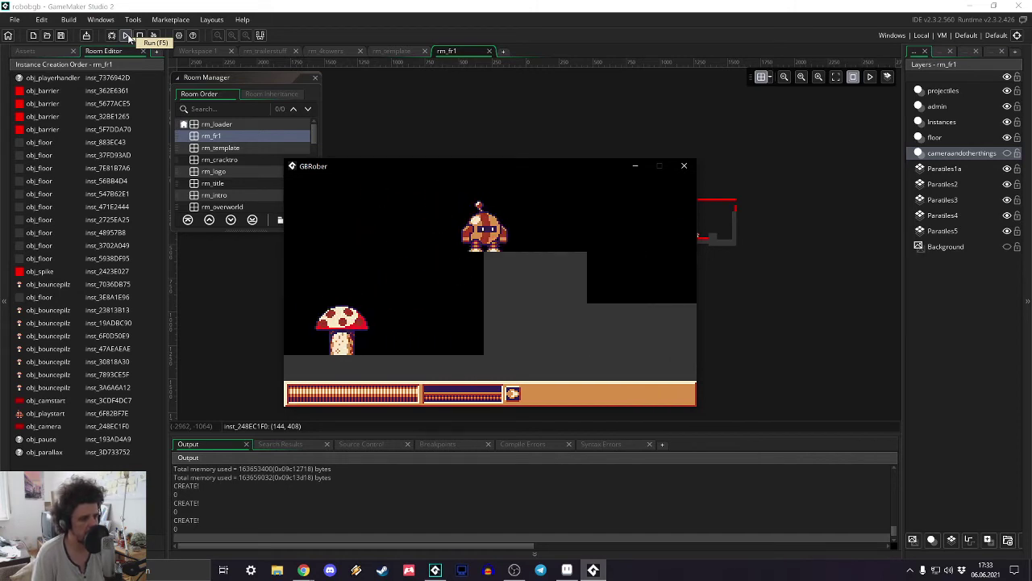
{"action": "key", "text": "Left"}
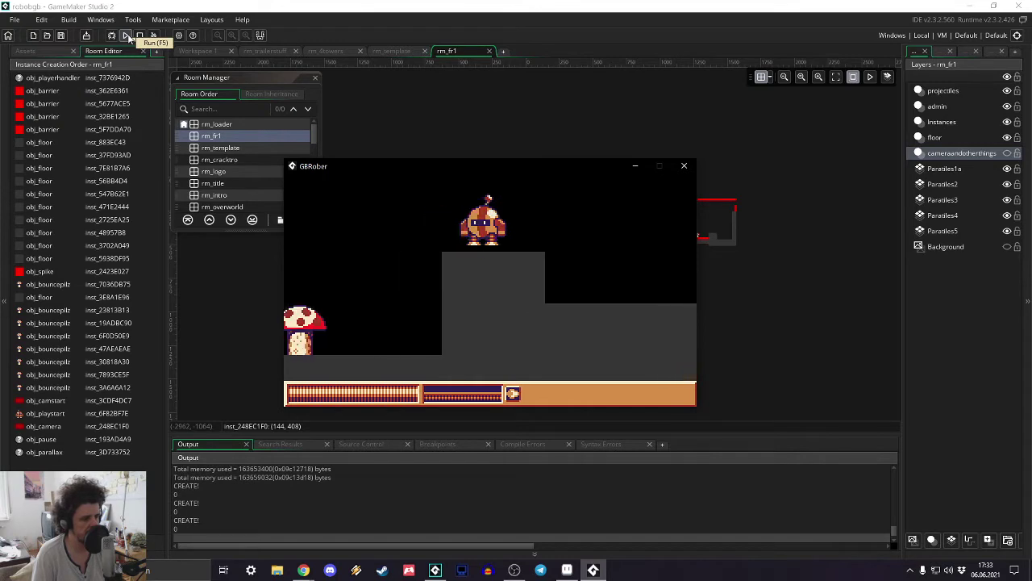
{"action": "key", "text": "Left"}
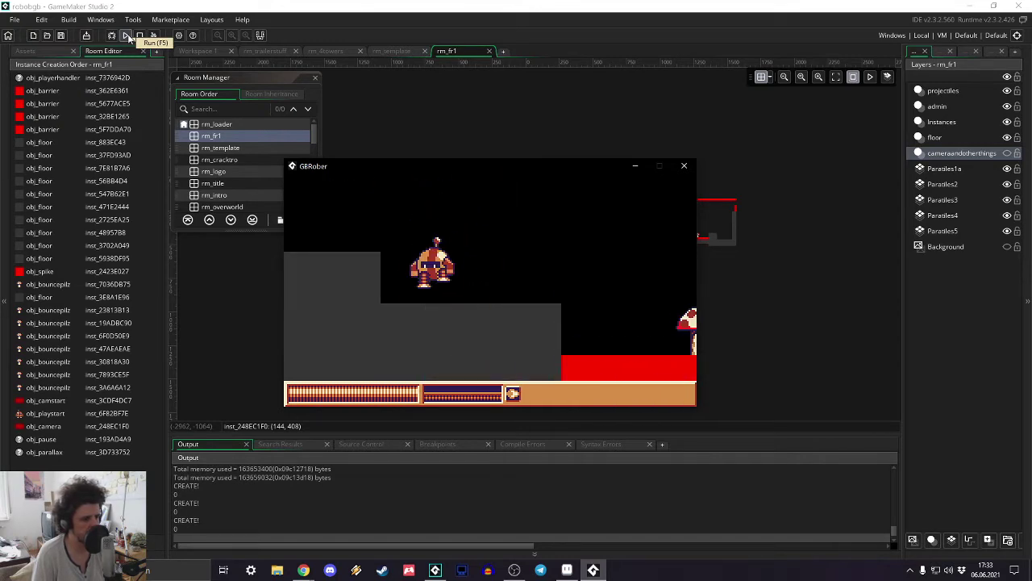
{"action": "key", "text": "Left"}
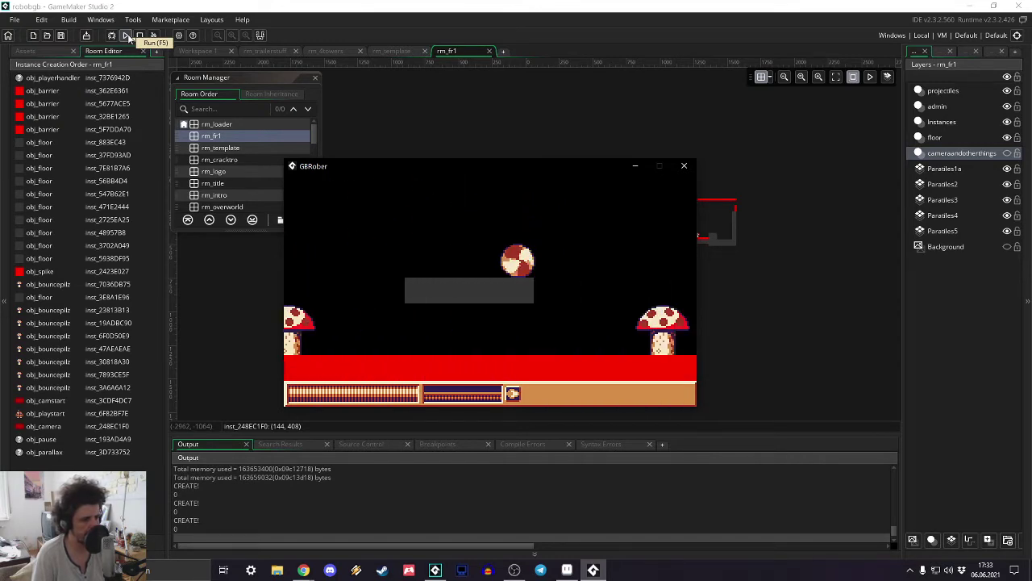
{"action": "key", "text": "Left"}
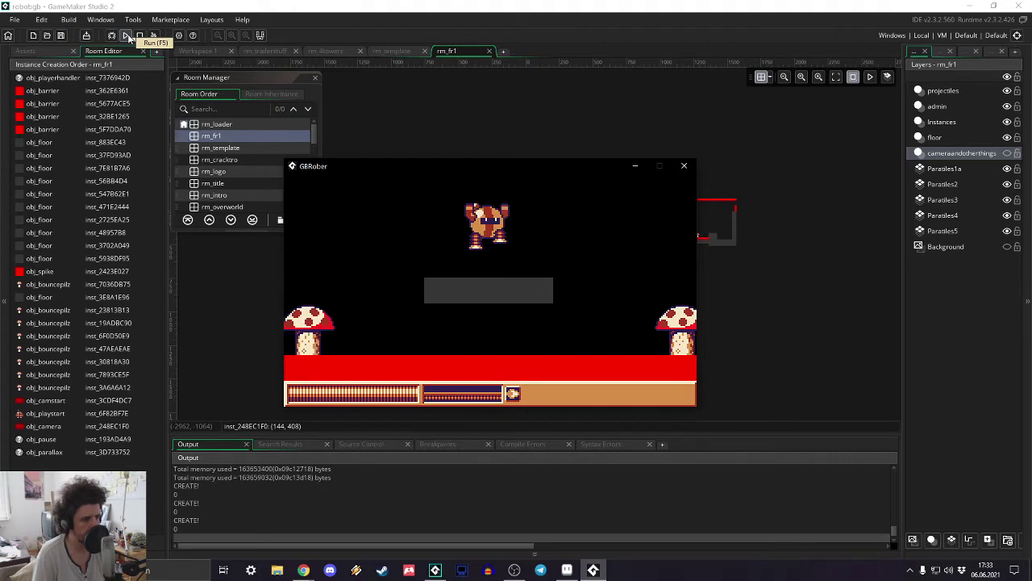
{"action": "key", "text": "Right"}
{"action": "key", "text": "Right"}
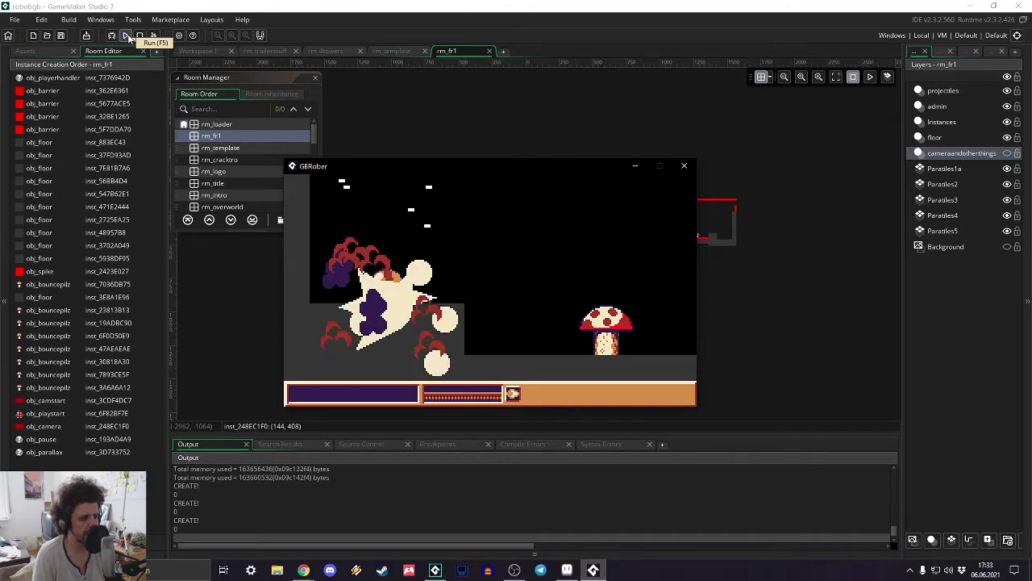
- Test jumping and attacking around the first mushroom in another attempt at rm_fr1
{"action": "key", "text": "Right"}
{"action": "key", "text": "space"}
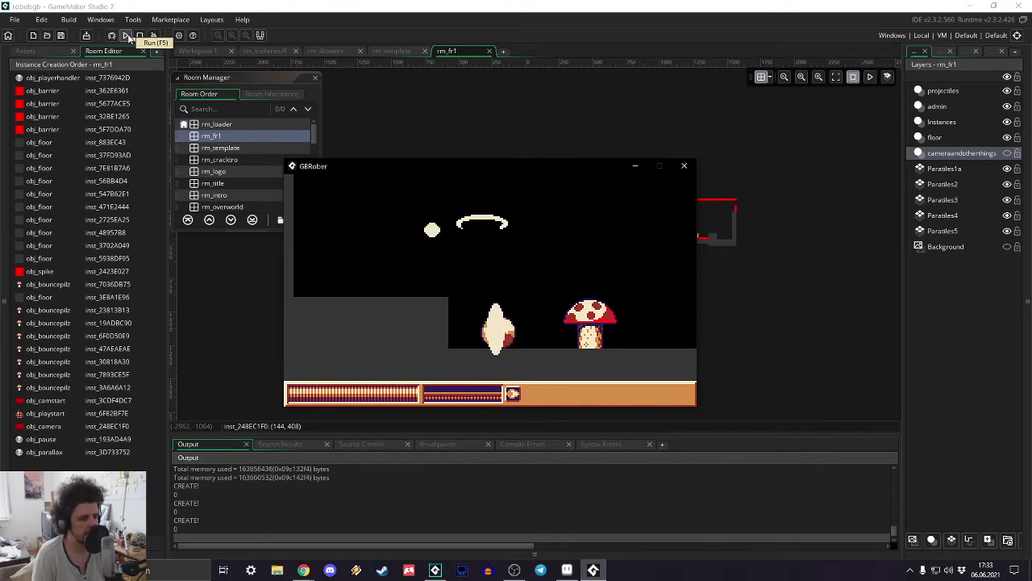
{"action": "key", "text": "Left"}
{"action": "key", "text": "space"}
{"action": "key", "text": "Right"}
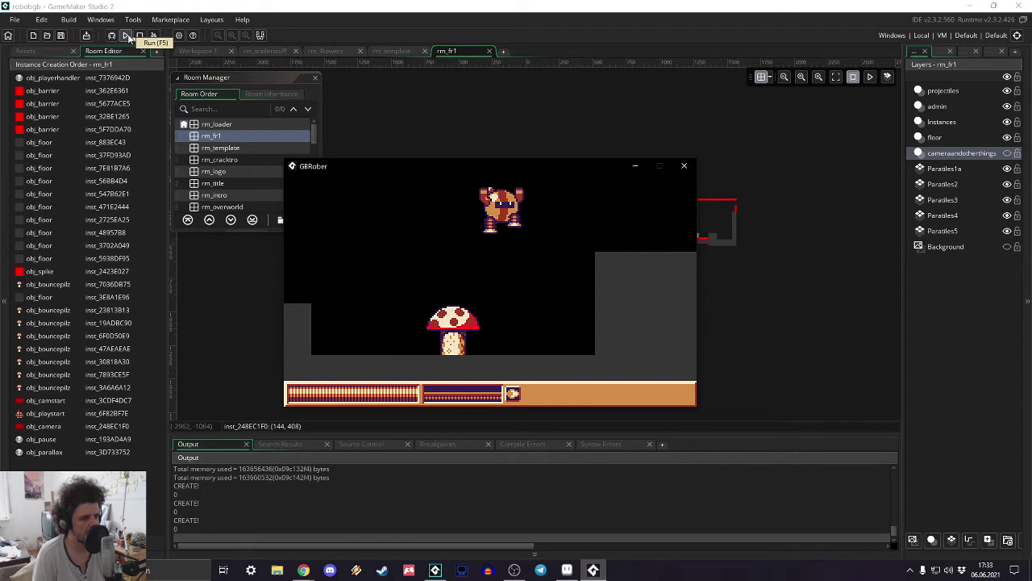
{"action": "key", "text": "Right"}
{"action": "key", "text": "space"}
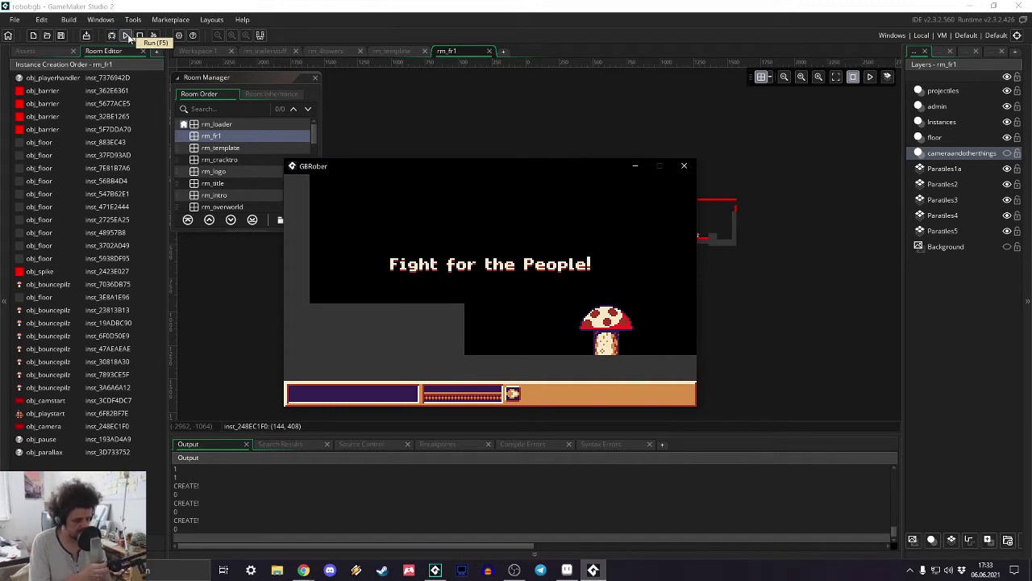
- Play rm_fr1 through to the wall at the level's far end, then close the test run
{"action": "key", "text": "Right"}
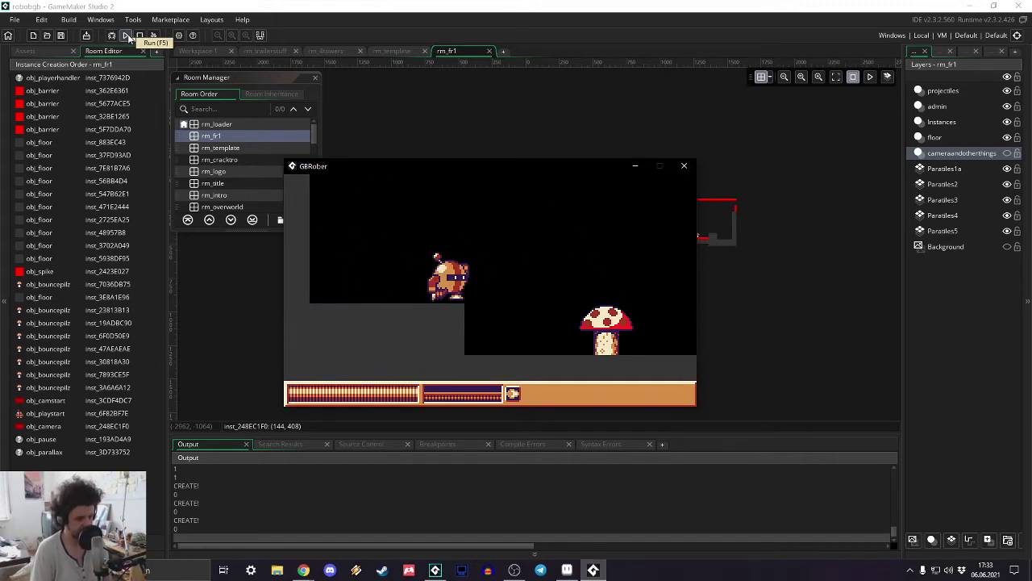
{"action": "key", "text": "Up"}
{"action": "key", "text": "Right"}
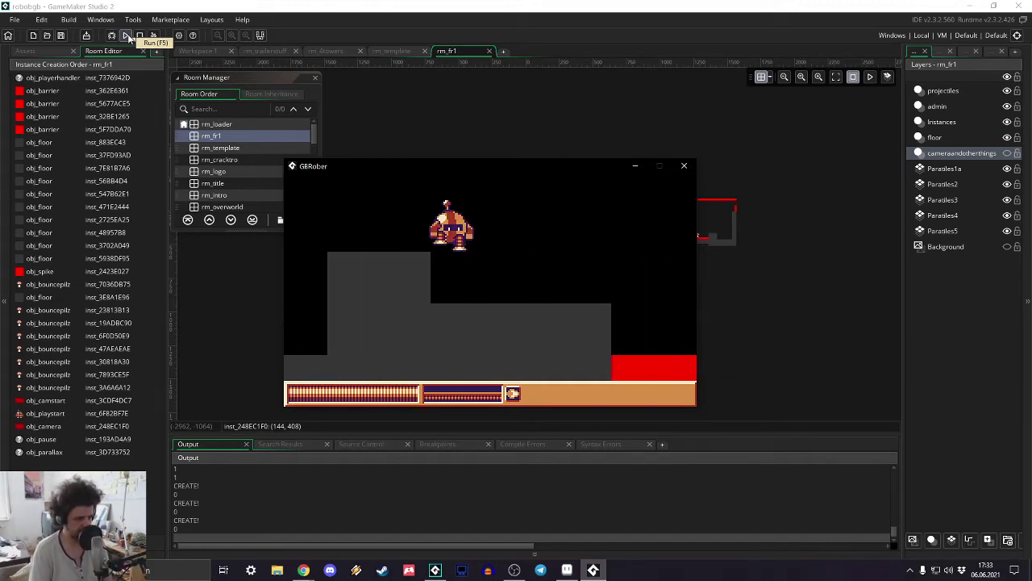
{"action": "key", "text": "Right"}
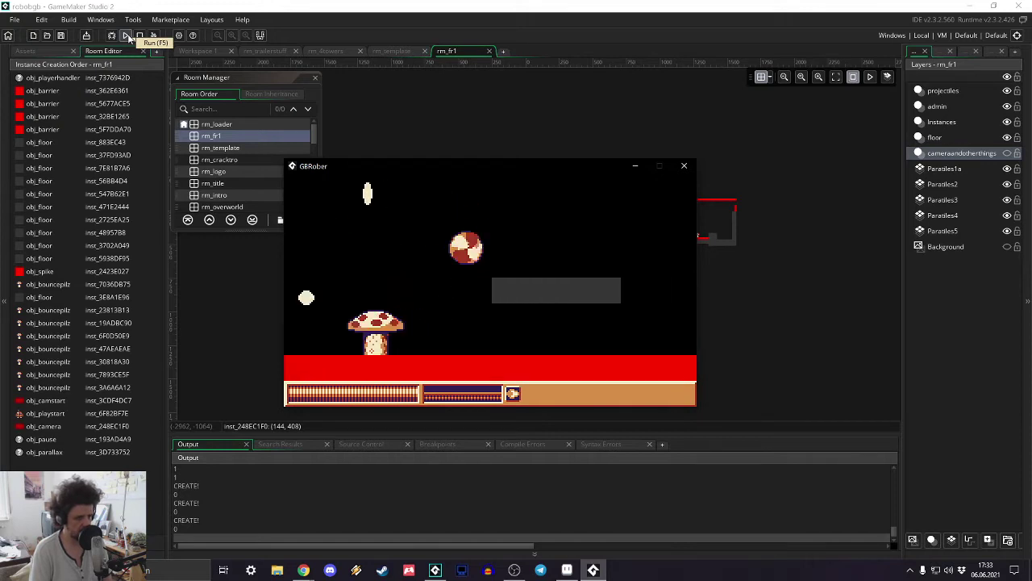
{"action": "key", "text": "Right"}
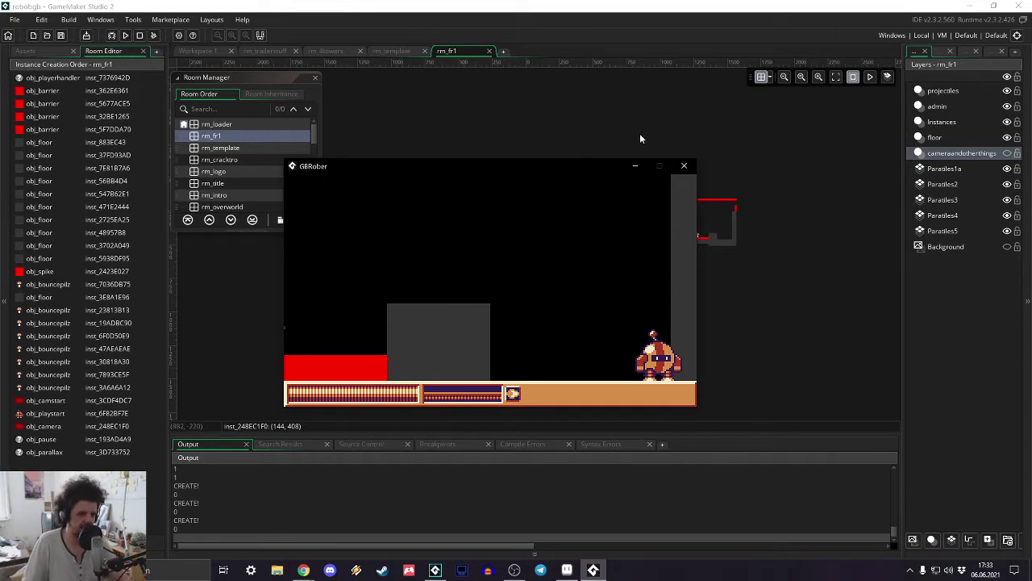
{"action": "left_click", "coordinate": [684, 165]}
- On the floor layer, move the first obj_bouncepilz mushroom slightly right to (208, 416)
{"action": "scroll", "coordinate": [555, 256], "scroll_direction": "up", "scroll_amount": 5}
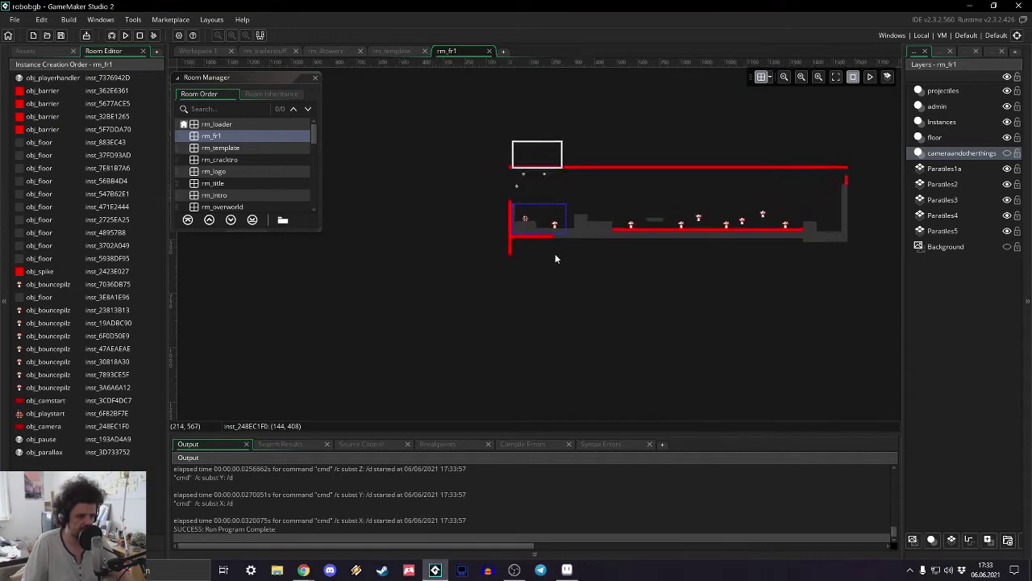
{"action": "left_click", "coordinate": [935, 137]}
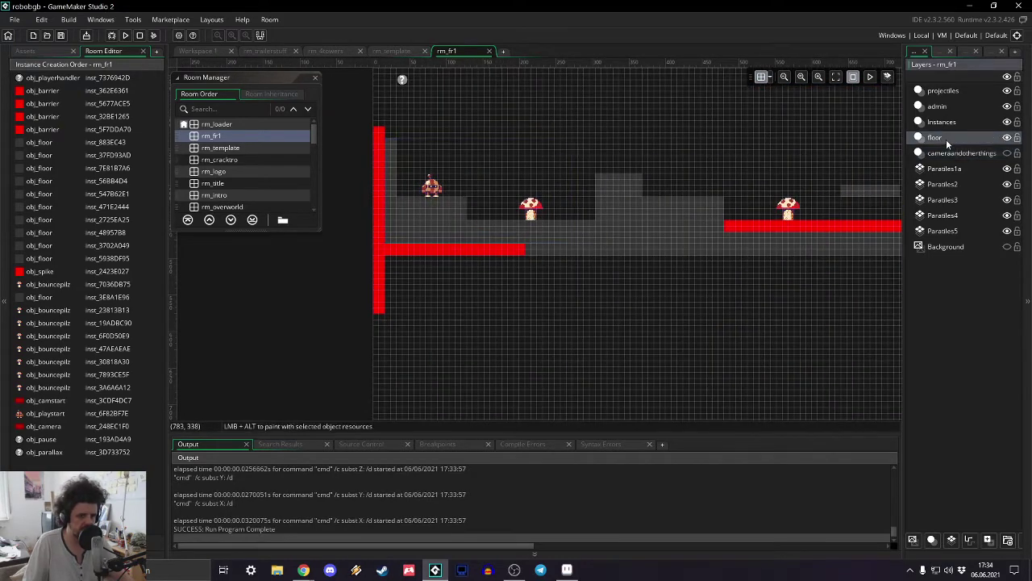
{"action": "left_click_drag", "start_coordinate": [526, 213], "coordinate": [531, 214]}
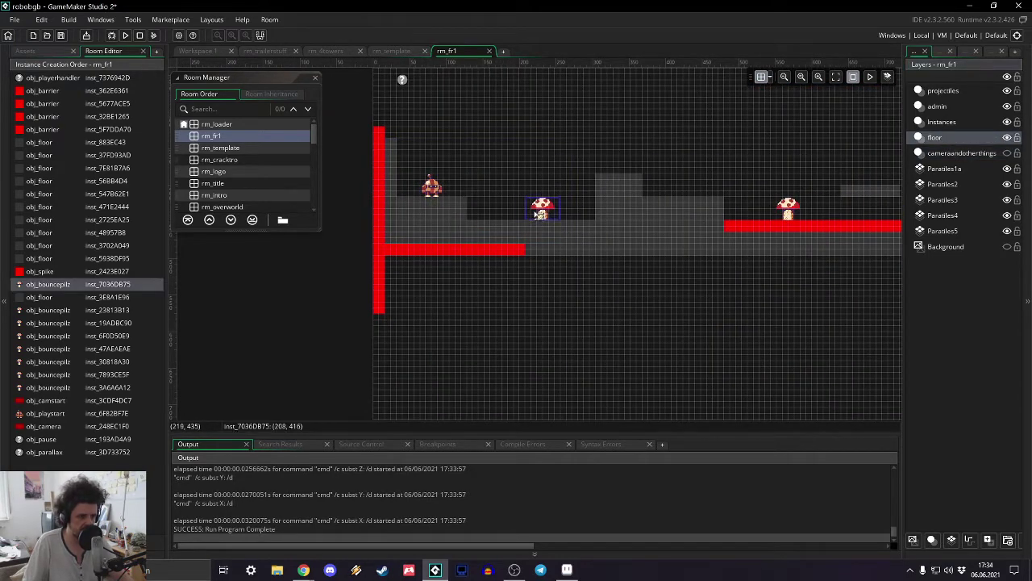
- Extend the top edge of the obj_floor block at the level's far end up one grid cell to Y 448
{"action": "middle_click_drag", "start_coordinate": [649, 219], "coordinate": [378, 209]}
{"action": "middle_click_drag", "start_coordinate": [808, 246], "coordinate": [452, 285]}
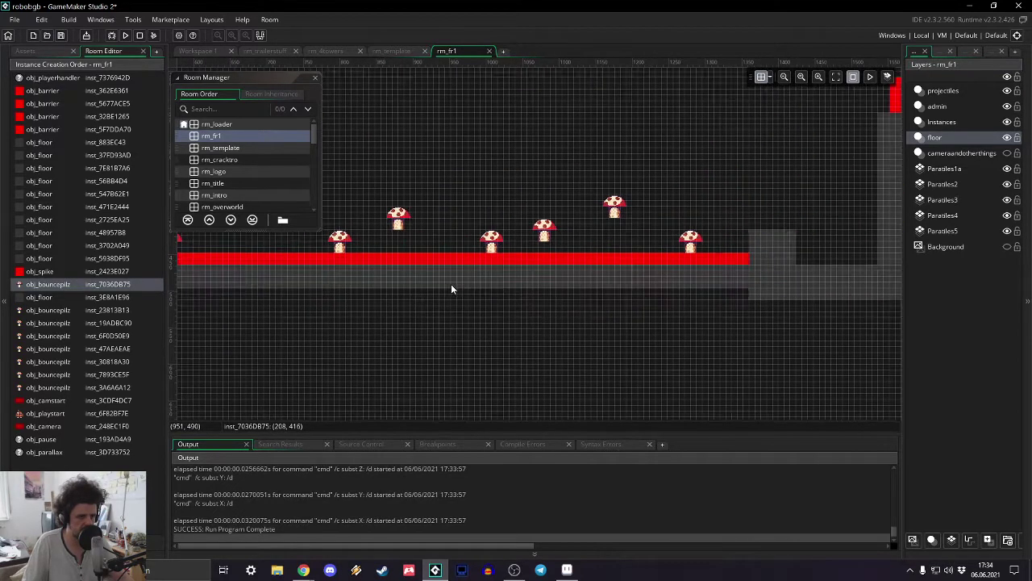
{"action": "left_click", "coordinate": [831, 274]}
{"action": "left_click_drag", "start_coordinate": [832, 265], "coordinate": [834, 253]}
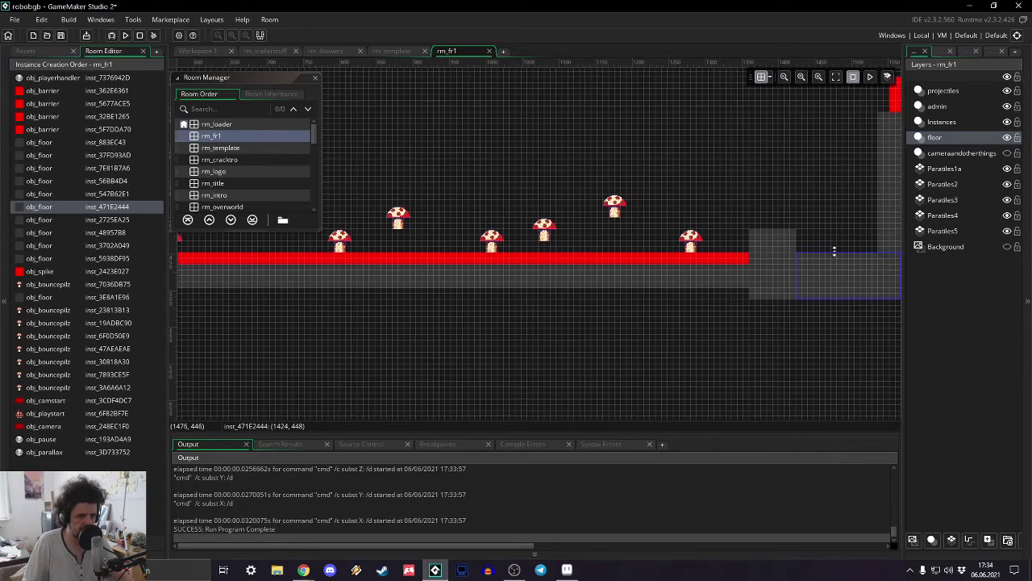
{"action": "left_click", "coordinate": [618, 331]}
- Make Instances the active layer of rm_fr1, and close the Room Manager in Workspace 1
{"action": "middle_click_drag", "start_coordinate": [599, 313], "coordinate": [594, 382]}
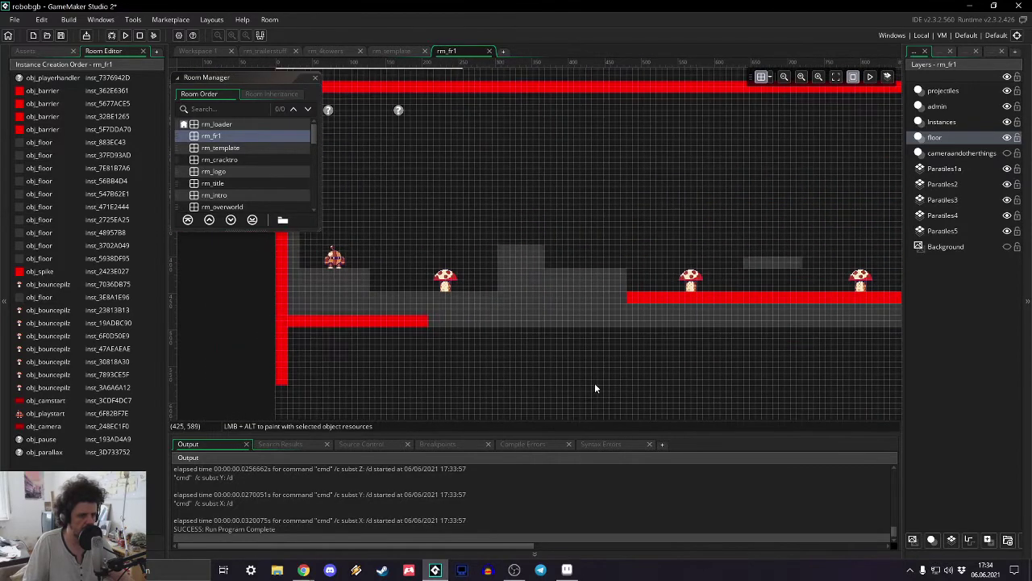
{"action": "left_click", "coordinate": [927, 122]}
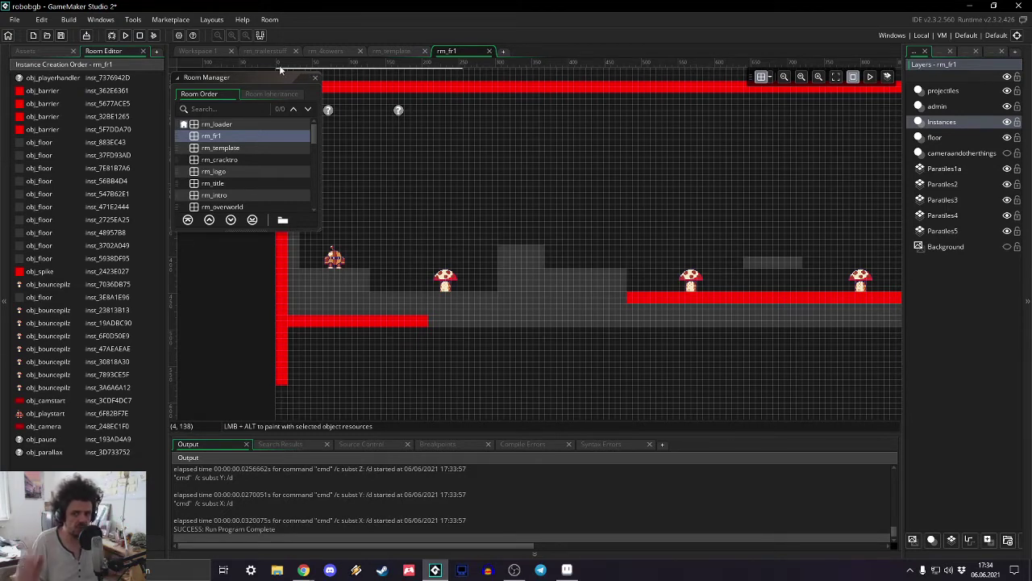
{"action": "left_click", "coordinate": [206, 51]}
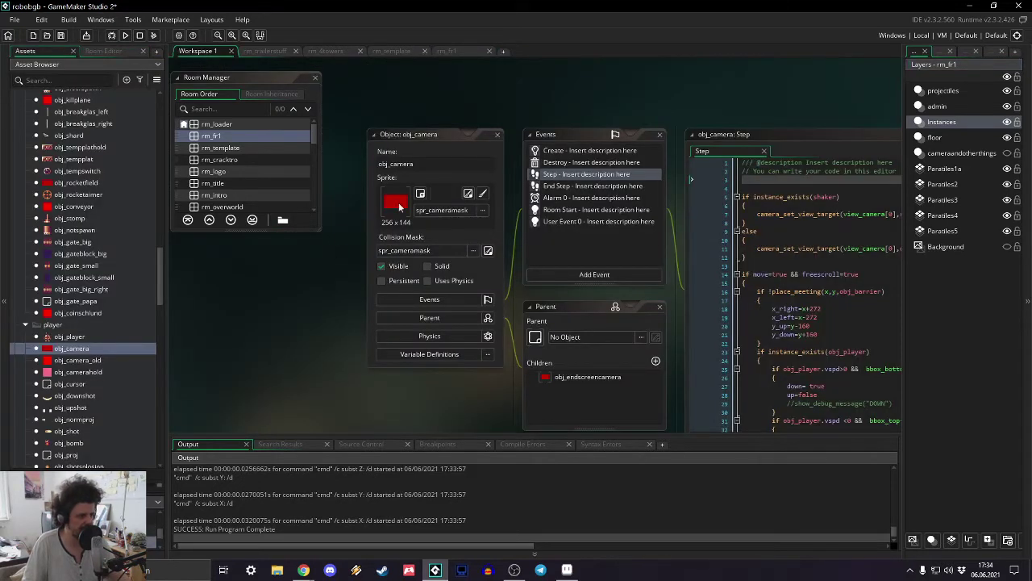
{"action": "left_click", "coordinate": [315, 79]}
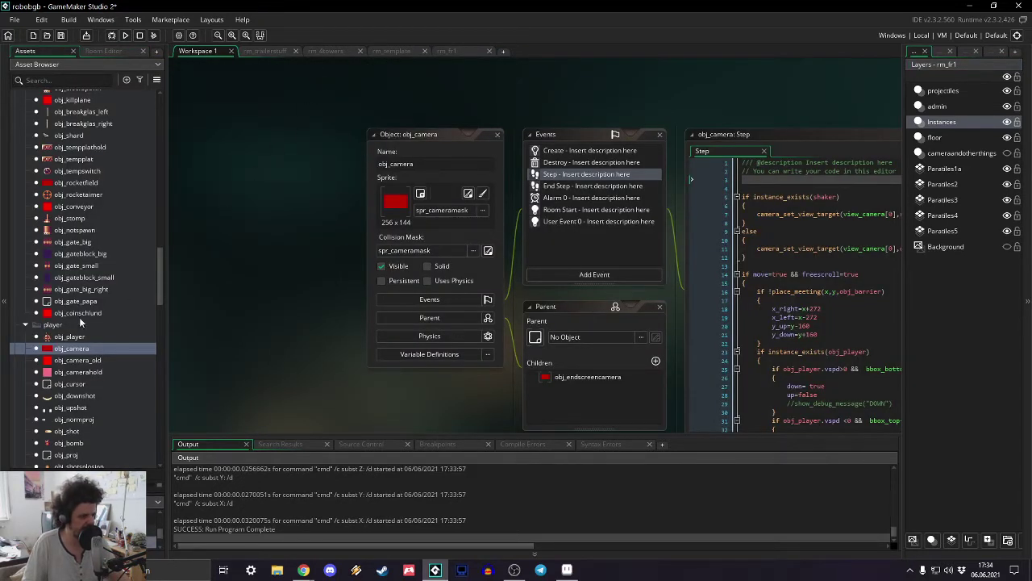
- Collapse the menu, enviromental and player object folders in the asset list
{"action": "scroll", "coordinate": [19, 212], "scroll_direction": "up", "scroll_amount": 6}
{"action": "scroll", "coordinate": [19, 211], "scroll_direction": "down", "scroll_amount": 5}
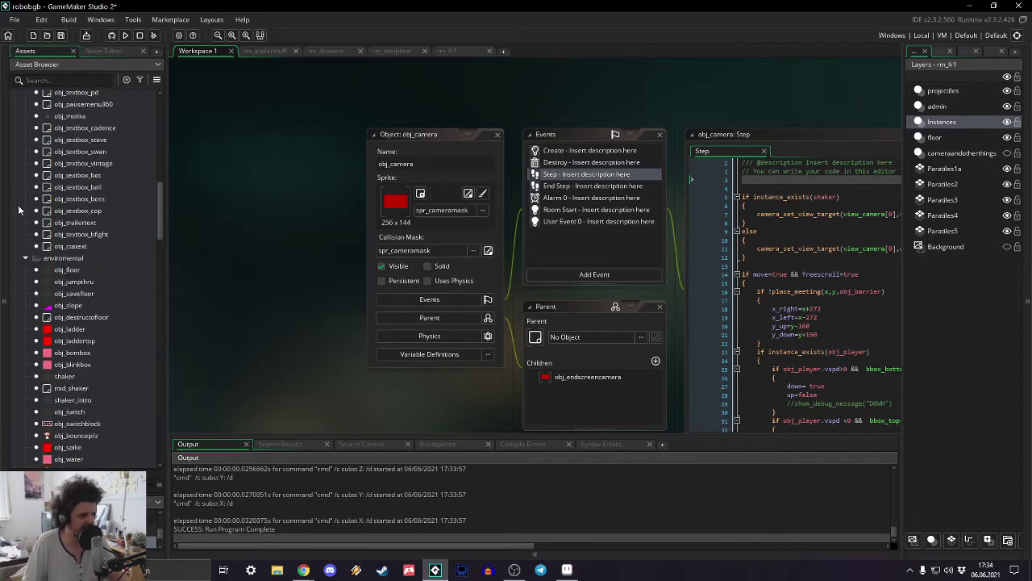
{"action": "scroll", "coordinate": [29, 194], "scroll_direction": "up", "scroll_amount": 4}
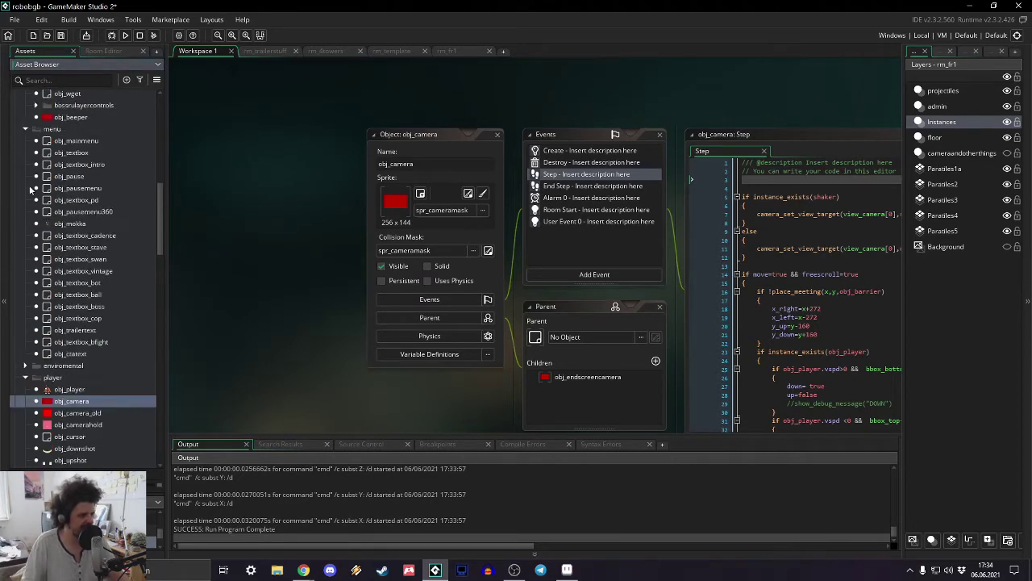
{"action": "left_click", "coordinate": [25, 172]}
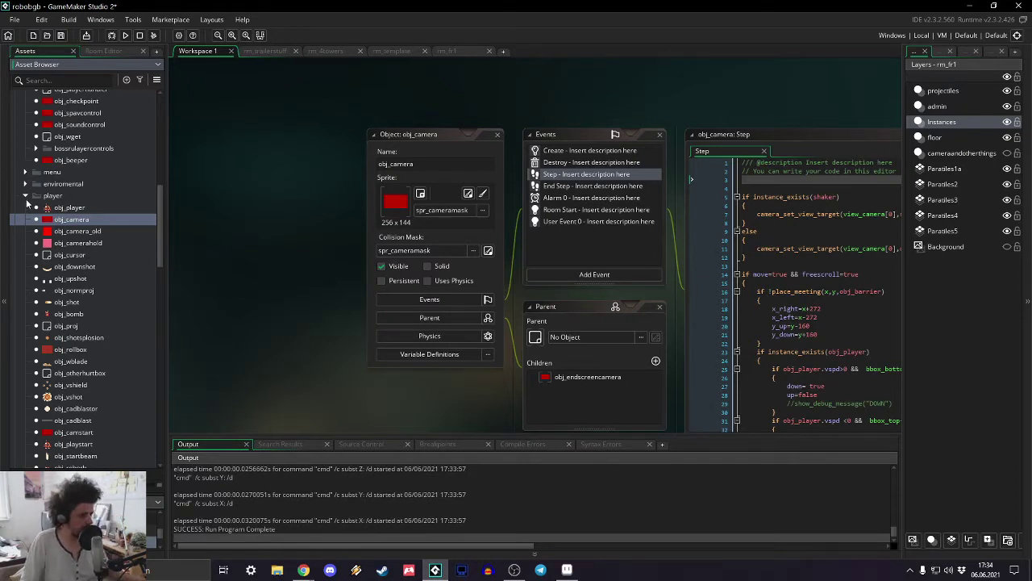
{"action": "left_click", "coordinate": [26, 198]}
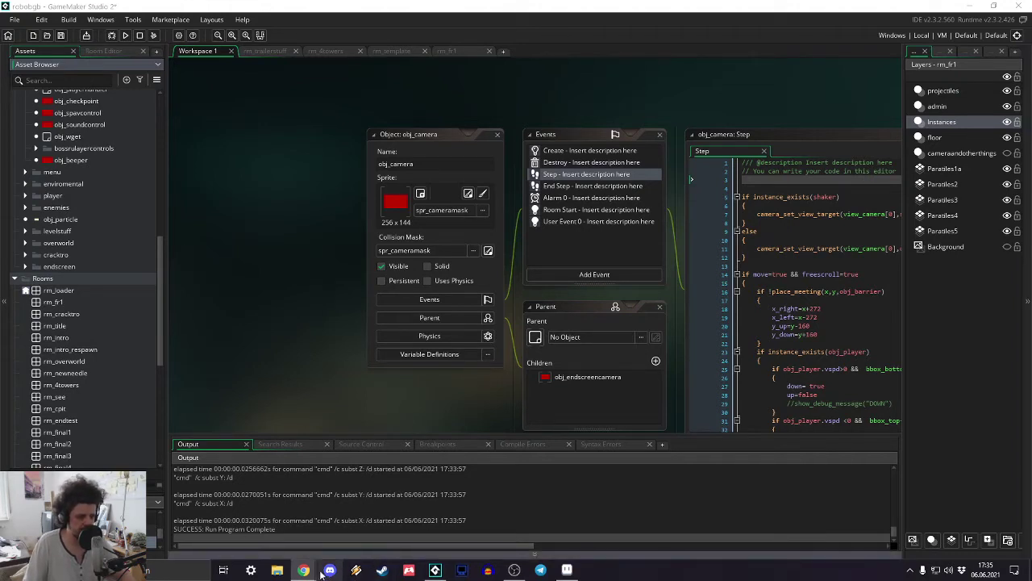
- Reorder the open editors so rm_fr1 sits directly beside Workspace 1, and return to Workspace 1
{"action": "mouse_move", "coordinate": [303, 570]}
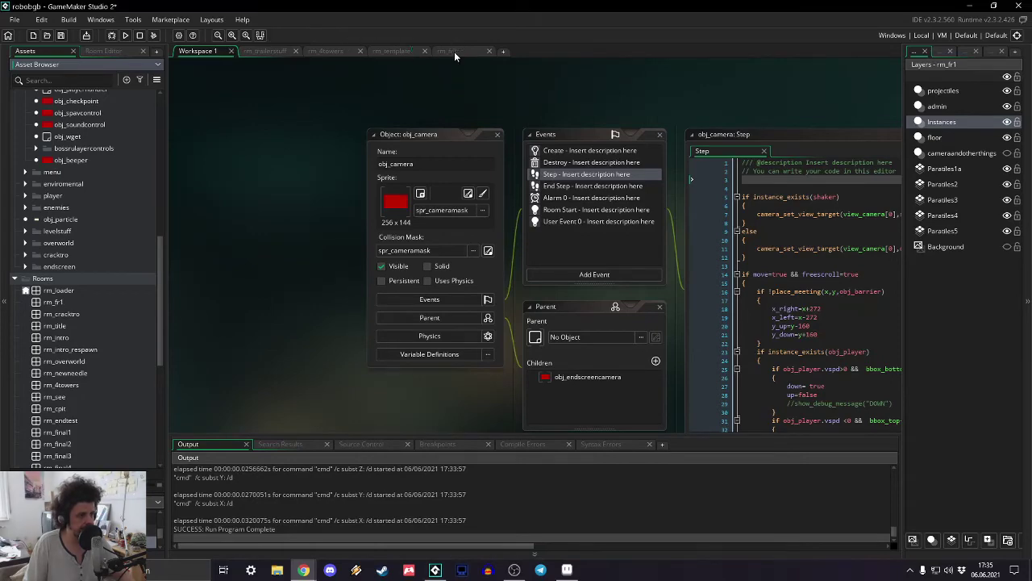
{"action": "left_click_drag", "start_coordinate": [451, 51], "coordinate": [255, 50]}
{"action": "left_click", "coordinate": [197, 51]}
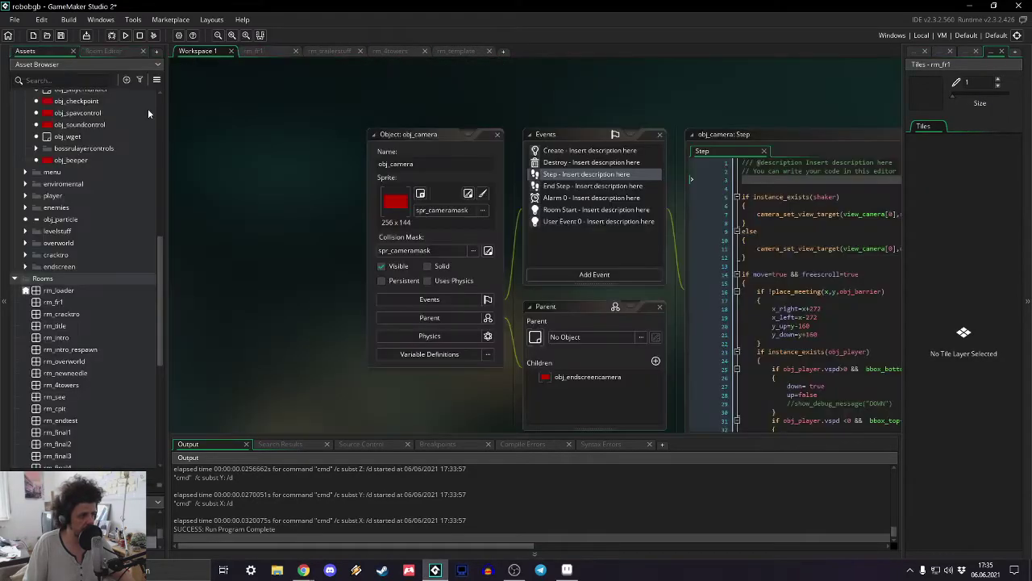
- Expand the enemies folder and its spawners subfolder, and look through the enemy spawner objects for rm_fr1
{"action": "scroll", "coordinate": [67, 282], "scroll_direction": "up", "scroll_amount": 2}
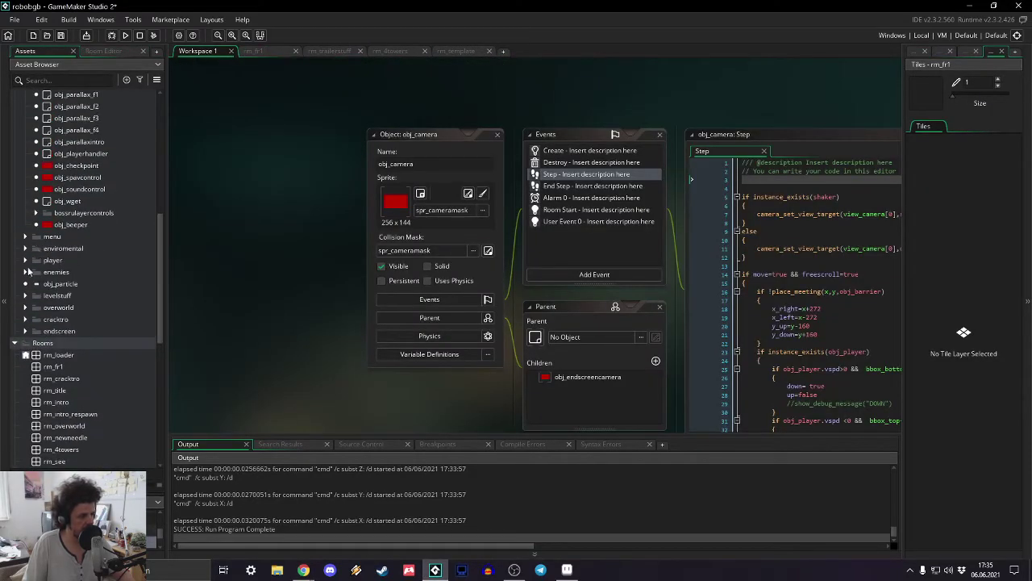
{"action": "left_click", "coordinate": [26, 275]}
{"action": "left_click", "coordinate": [37, 307]}
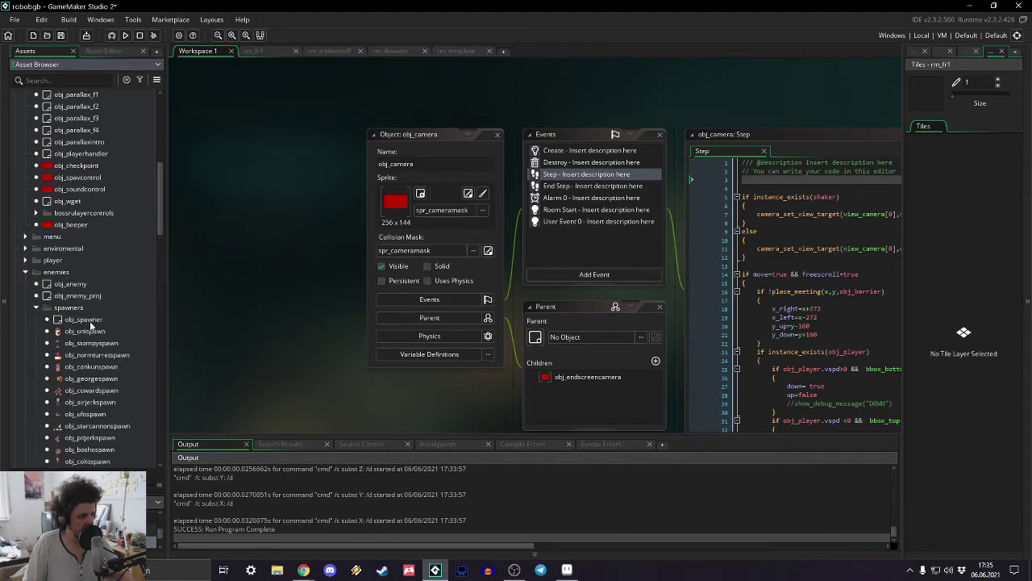
{"action": "scroll", "coordinate": [99, 296], "scroll_direction": "down", "scroll_amount": 3}
{"action": "scroll", "coordinate": [102, 291], "scroll_direction": "down", "scroll_amount": 5}
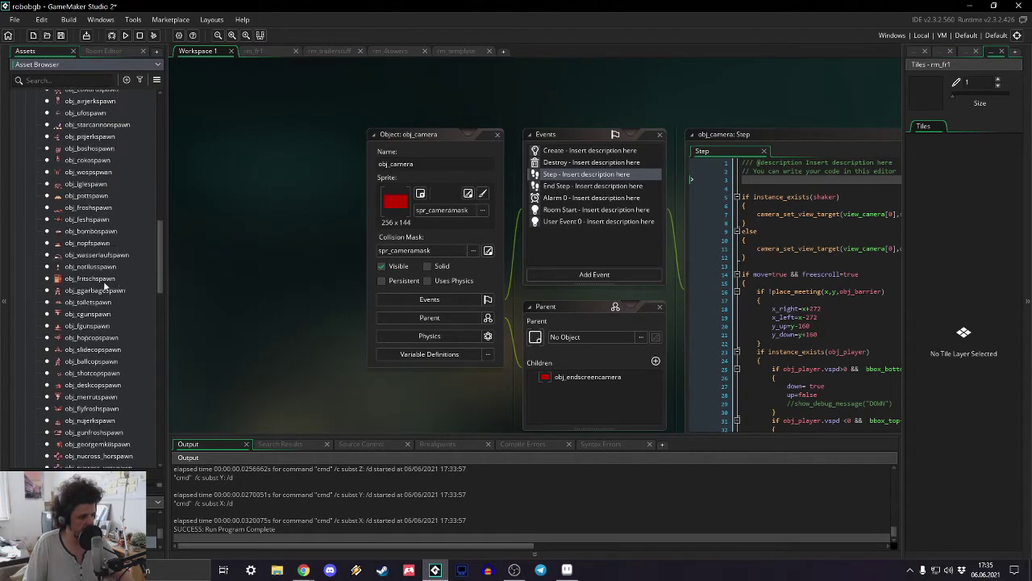
{"action": "scroll", "coordinate": [106, 257], "scroll_direction": "up", "scroll_amount": 2}
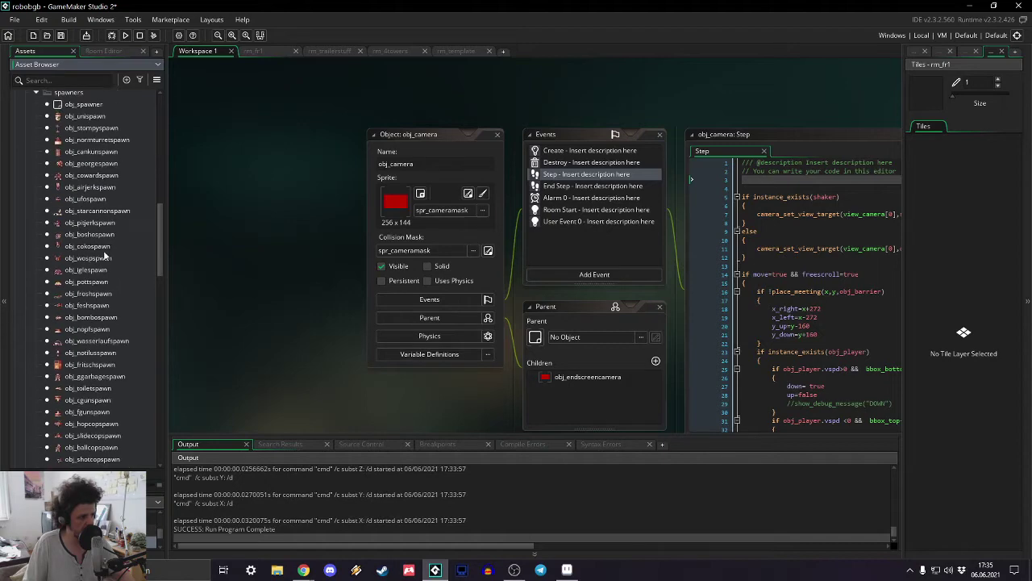
{"action": "scroll", "coordinate": [81, 266], "scroll_direction": "up", "scroll_amount": 2}
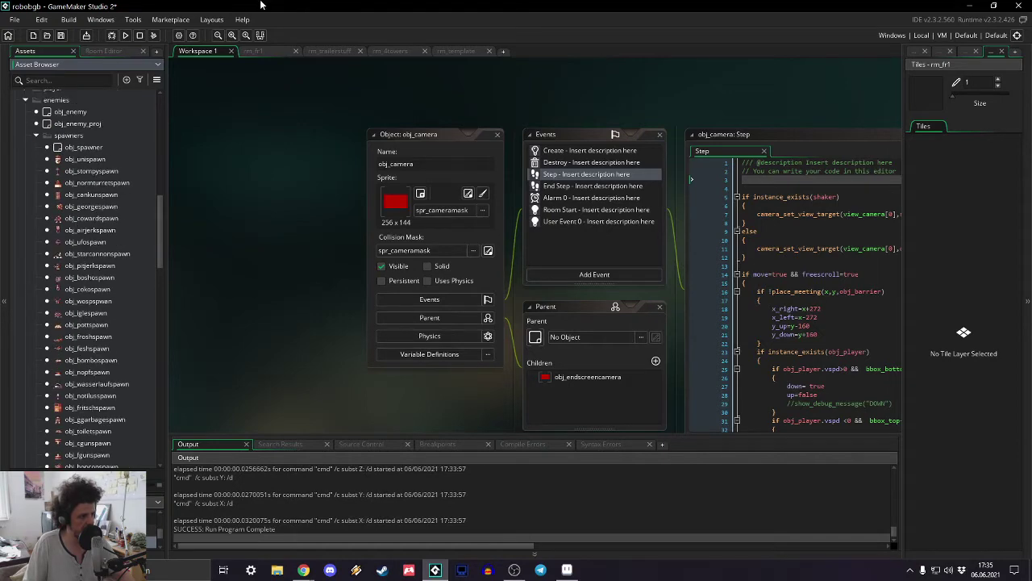
{"action": "left_click", "coordinate": [254, 51]}
{"action": "left_click", "coordinate": [203, 53]}
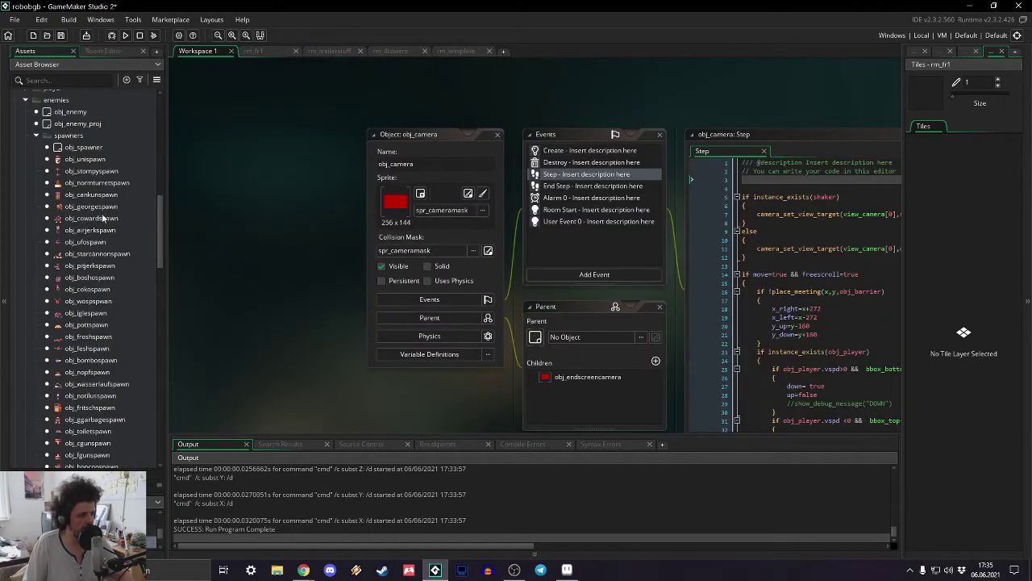
- Open room rm_fr1, close the Room Editor pane beside the Assets, and bring up the room's layer list
{"action": "left_click", "coordinate": [253, 50]}
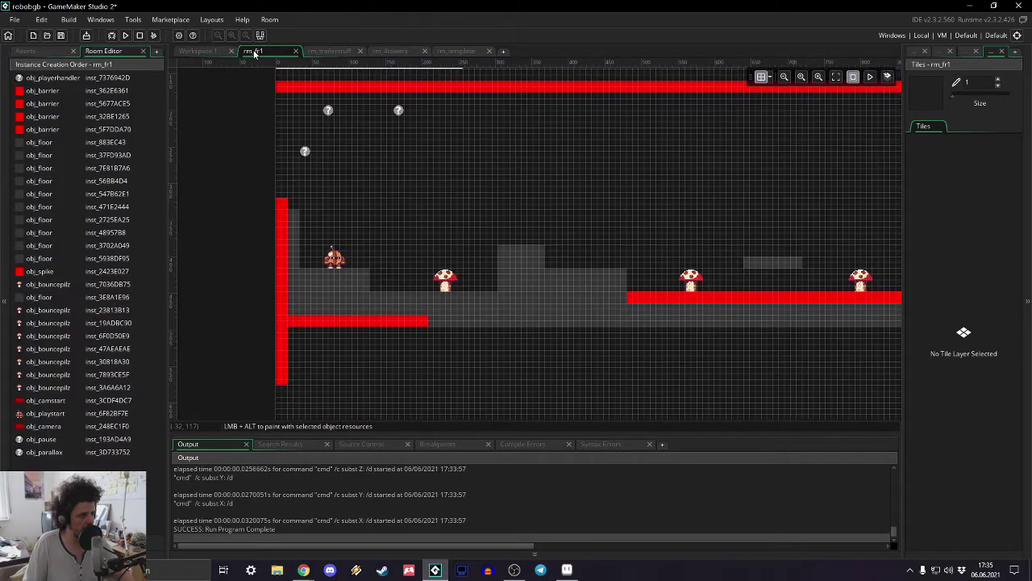
{"action": "left_click", "coordinate": [144, 50]}
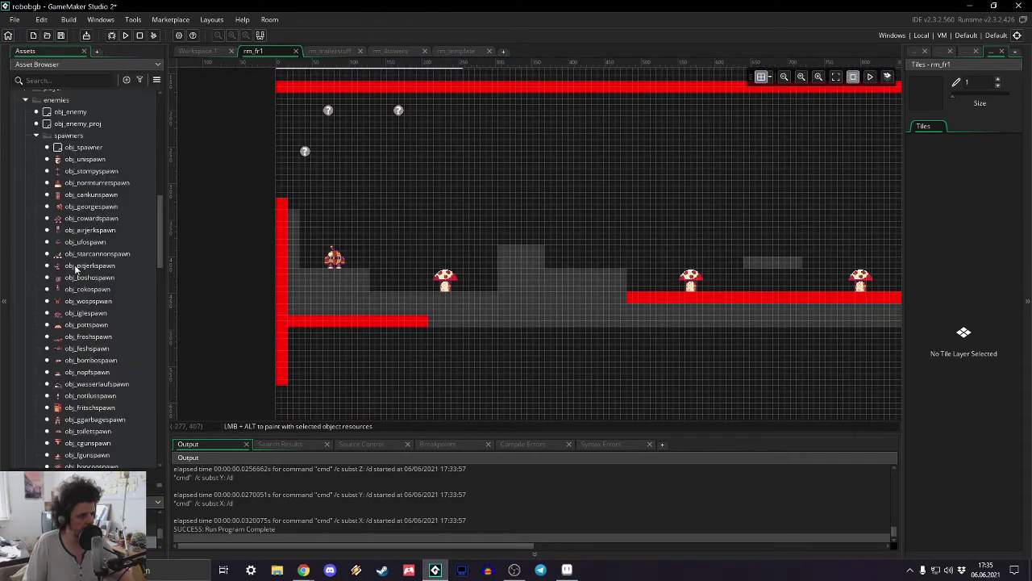
{"action": "left_click", "coordinate": [913, 51]}
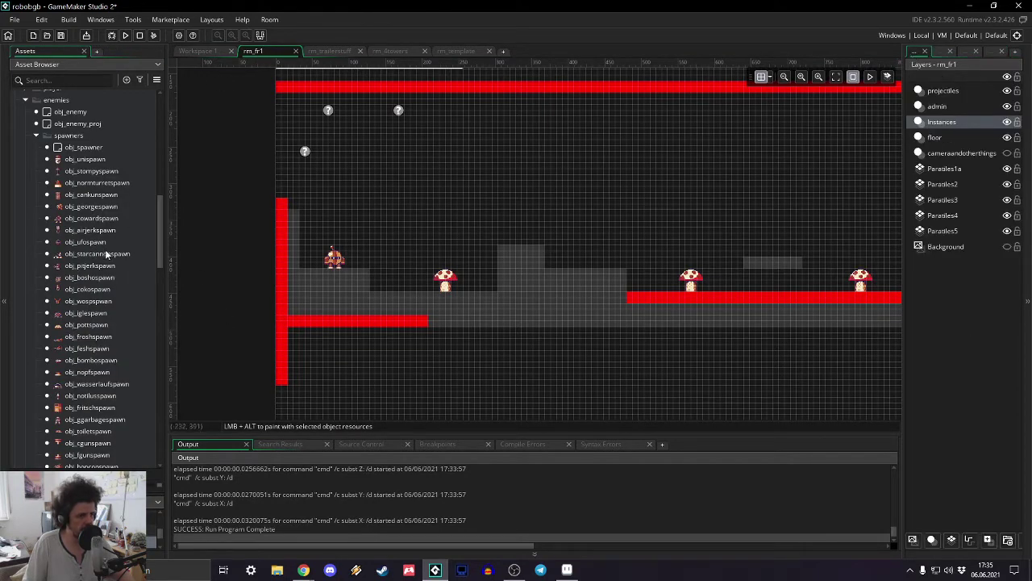
- Open the obj_spawner object and examine the code of its Step event
{"action": "left_click", "coordinate": [86, 232]}
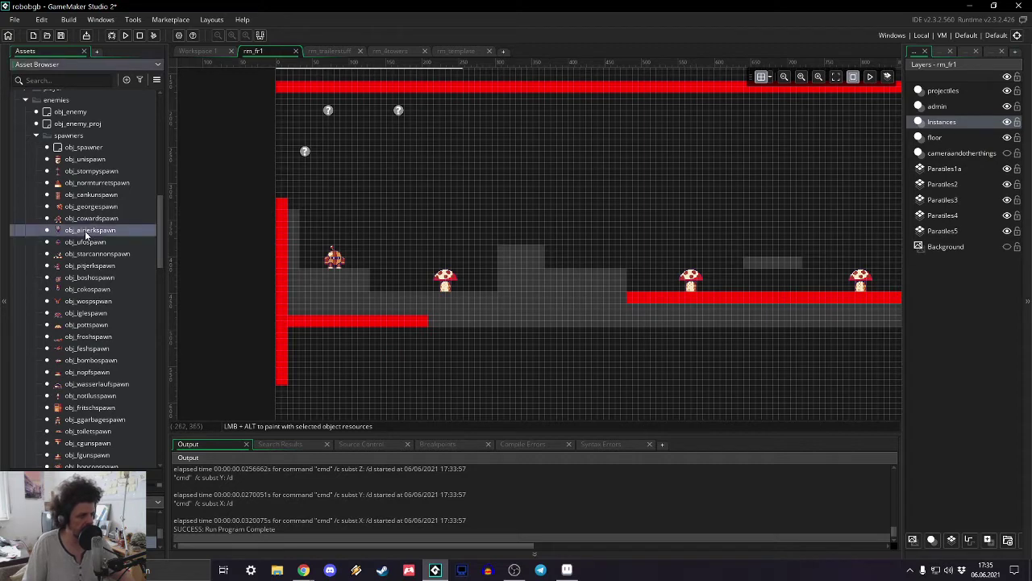
{"action": "double_click", "coordinate": [86, 148]}
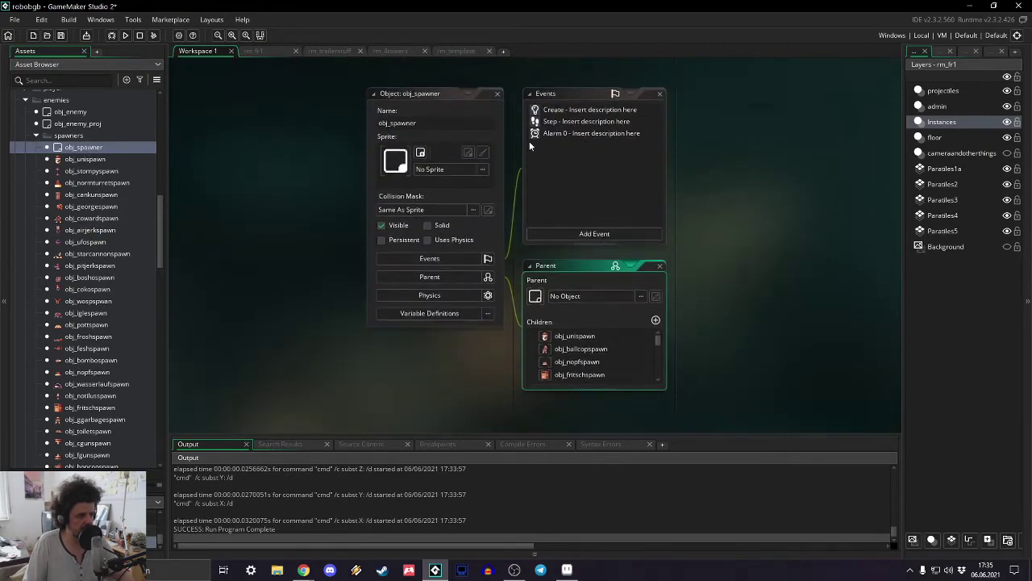
{"action": "double_click", "coordinate": [581, 122]}
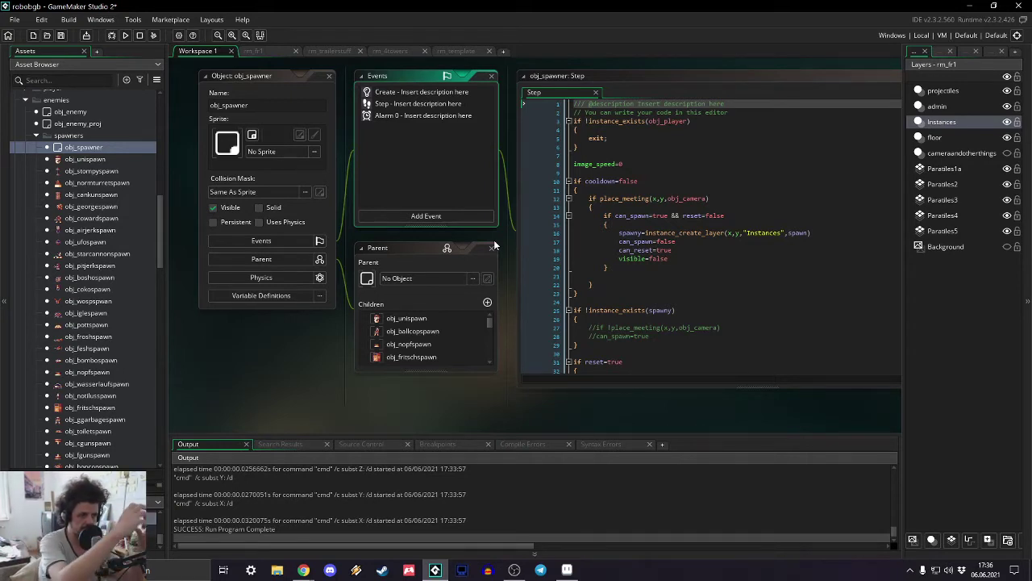
- Return to room rm_fr1, bring up its layer list and make the Background layer visible as a placement reference
{"action": "left_click", "coordinate": [255, 50]}
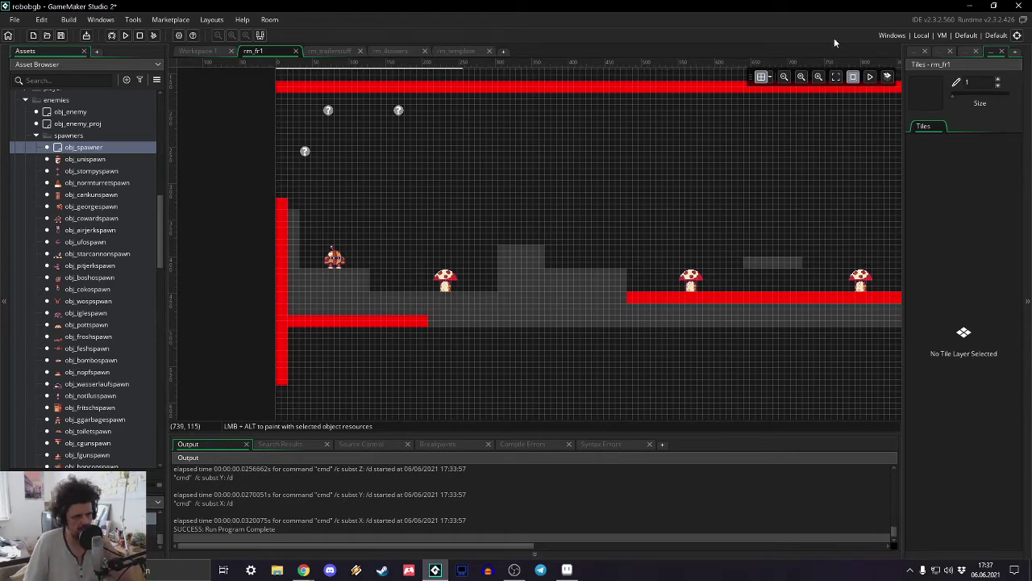
{"action": "left_click", "coordinate": [917, 52]}
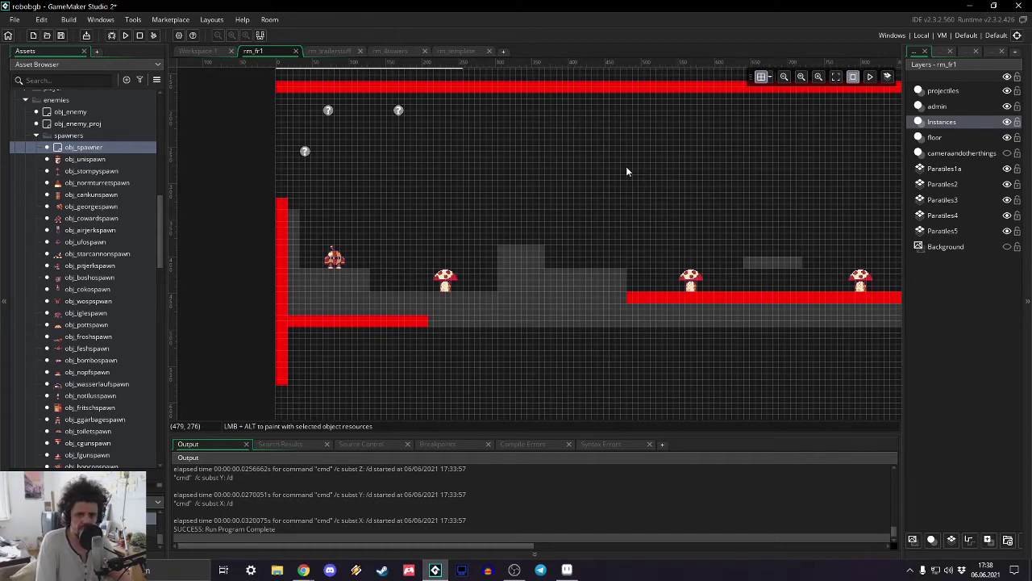
{"action": "scroll", "coordinate": [573, 238], "scroll_direction": "up", "scroll_amount": 2}
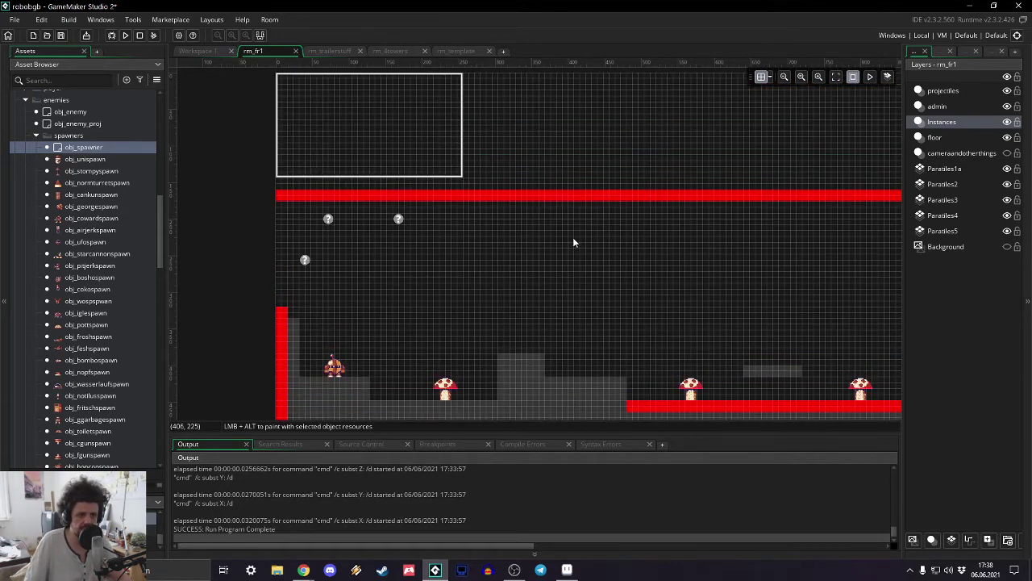
{"action": "scroll", "coordinate": [573, 241], "scroll_direction": "down", "scroll_amount": 3}
{"action": "scroll", "coordinate": [573, 240], "scroll_direction": "up", "scroll_amount": 3, "text": "ctrl"}
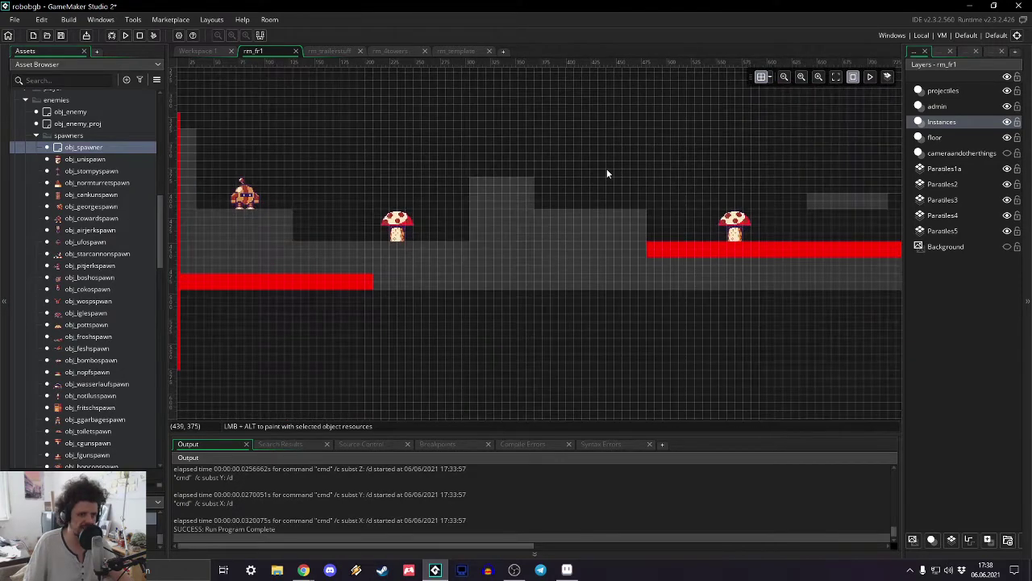
{"action": "scroll", "coordinate": [629, 202], "scroll_direction": "up", "scroll_amount": 1}
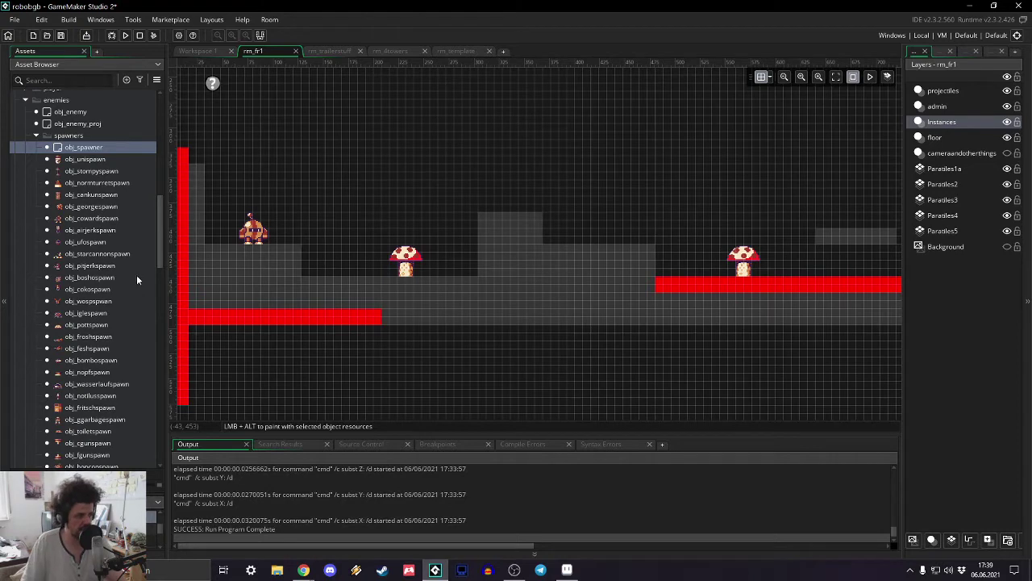
{"action": "middle_click_drag", "start_coordinate": [408, 155], "coordinate": [410, 223]}
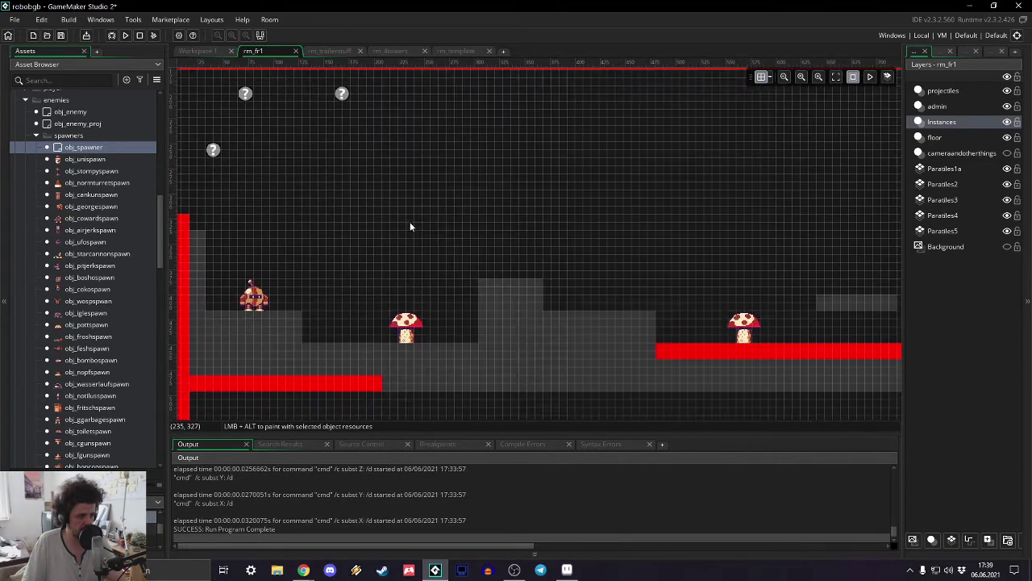
{"action": "left_click", "coordinate": [1007, 246]}
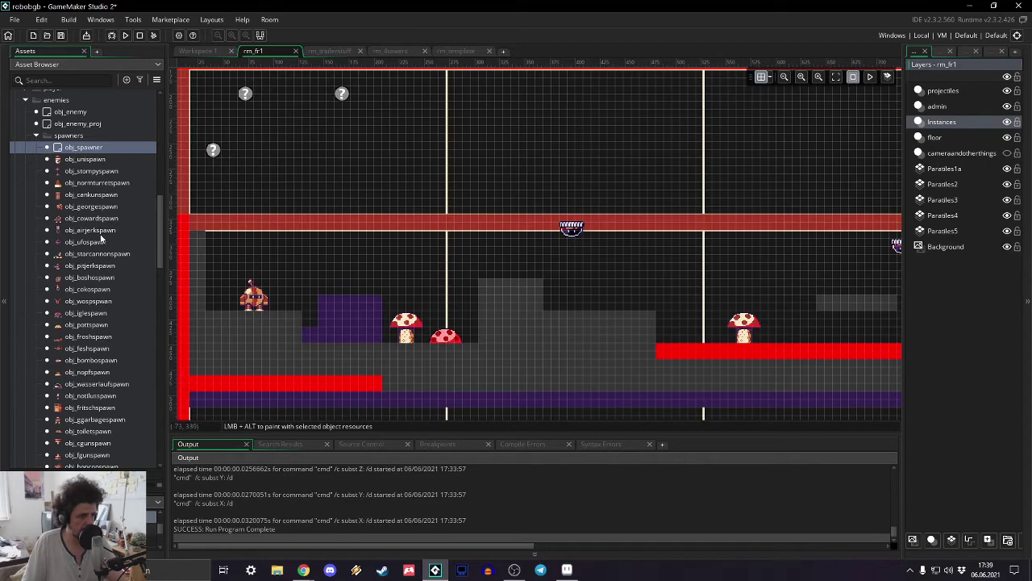
- Place seven obj_airjerkspawn instances along rm_fr1 at the flying enemies drawn in the background sketch
{"action": "left_click", "coordinate": [101, 230]}
{"action": "left_click_drag", "start_coordinate": [240, 231], "coordinate": [572, 231]}
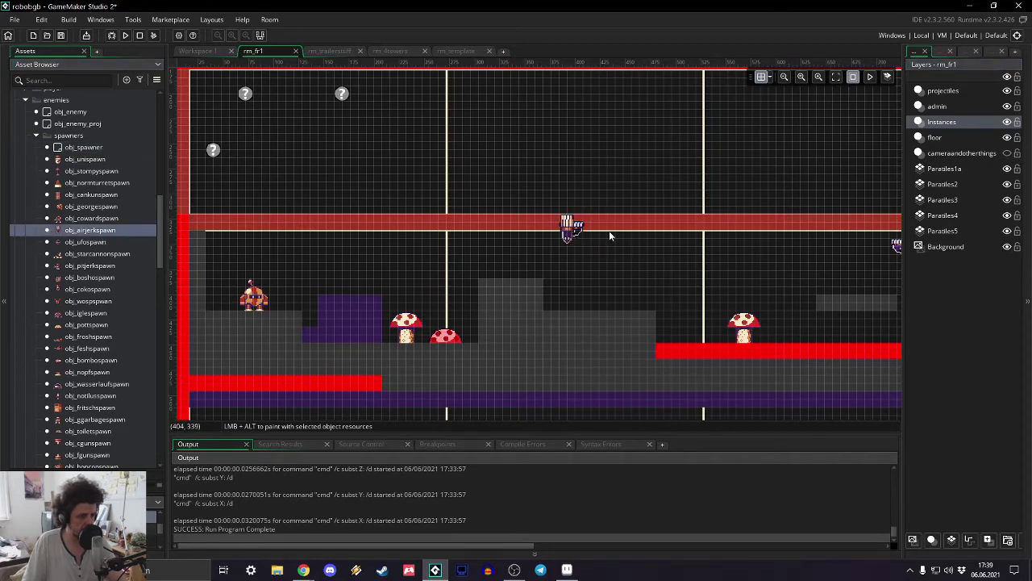
{"action": "middle_click_drag", "start_coordinate": [639, 189], "coordinate": [245, 189]}
{"action": "left_click_drag", "start_coordinate": [112, 233], "coordinate": [537, 235]}
{"action": "left_click_drag", "start_coordinate": [123, 234], "coordinate": [626, 235]}
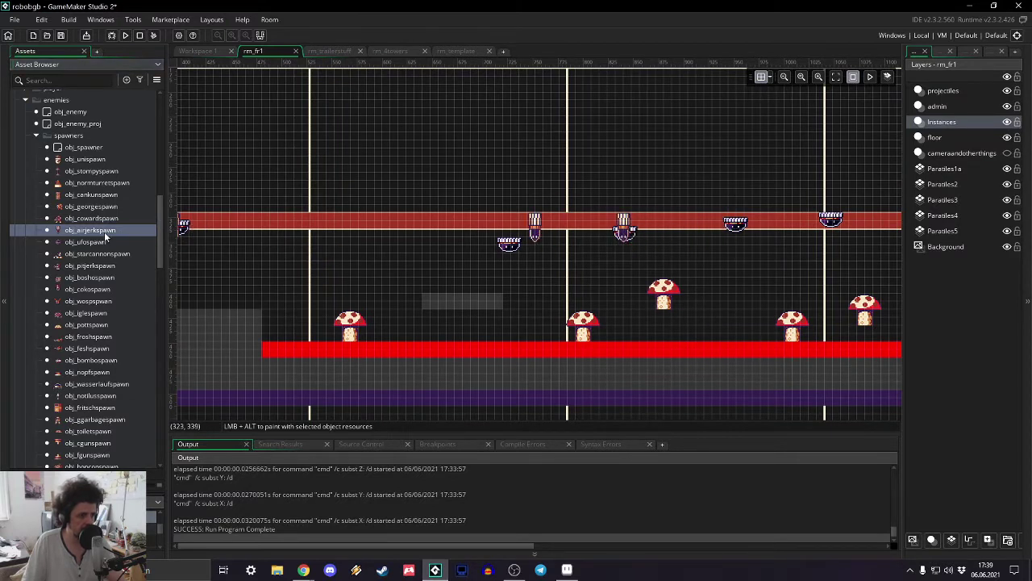
{"action": "left_click_drag", "start_coordinate": [104, 231], "coordinate": [738, 214]}
{"action": "left_click_drag", "start_coordinate": [104, 231], "coordinate": [836, 227]}
{"action": "middle_click_drag", "start_coordinate": [761, 237], "coordinate": [367, 235]}
{"action": "left_click_drag", "start_coordinate": [91, 230], "coordinate": [518, 212]}
{"action": "left_click_drag", "start_coordinate": [105, 231], "coordinate": [629, 220]}
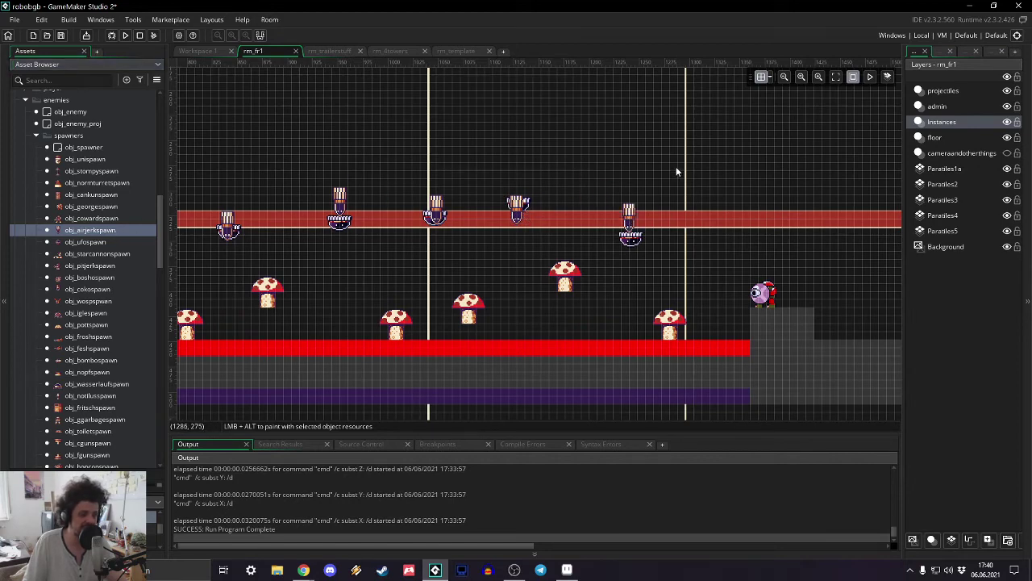
- Review the placed airjerk spawners along the room and hide the Background layer
{"action": "middle_click_drag", "start_coordinate": [793, 189], "coordinate": [589, 203]}
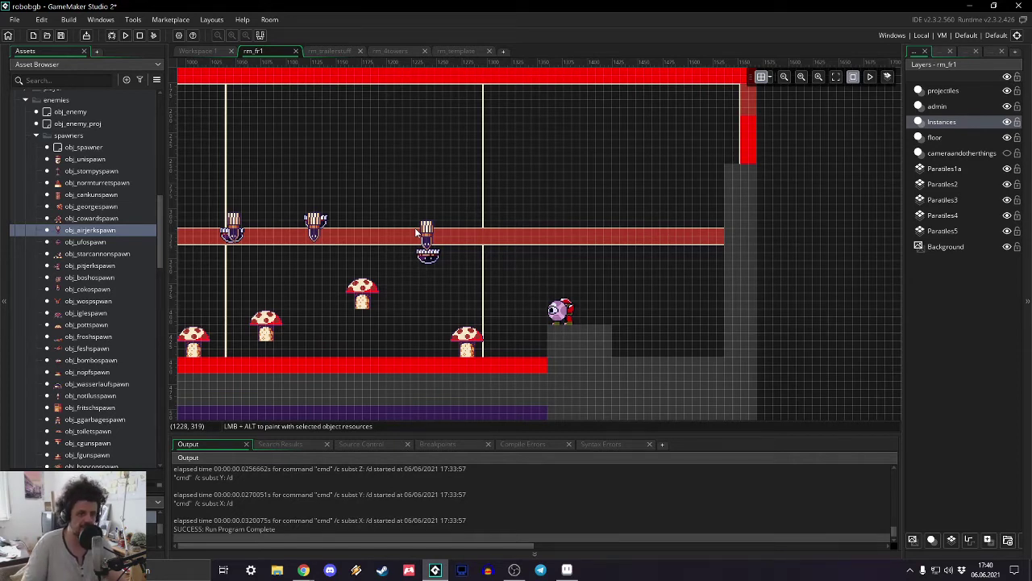
{"action": "middle_click_drag", "start_coordinate": [215, 306], "coordinate": [647, 213]}
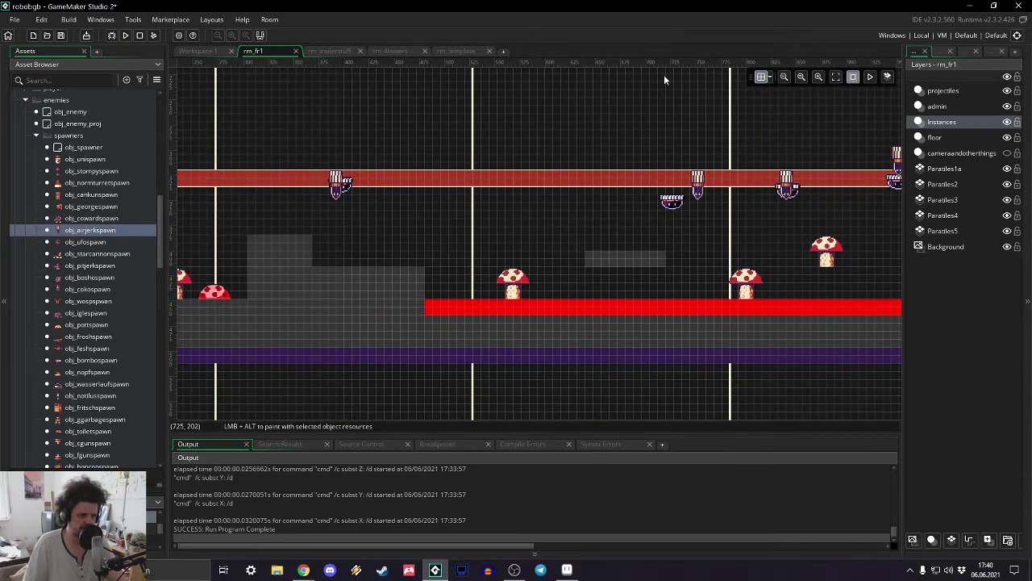
{"action": "middle_click_drag", "start_coordinate": [291, 198], "coordinate": [184, 230]}
{"action": "left_click", "coordinate": [1007, 247]}
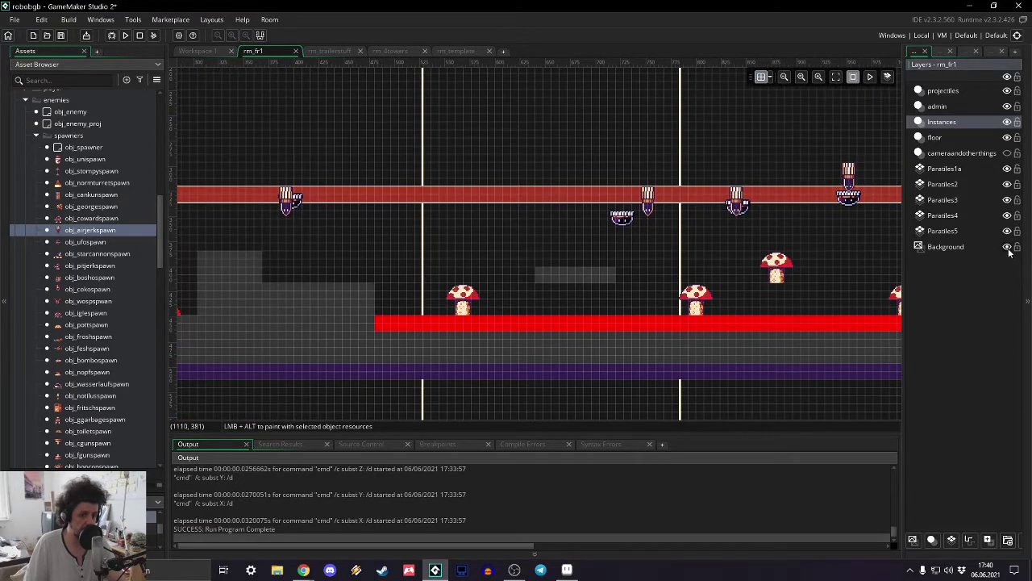
- Run the game, play the robot across the mushrooms to the ledge at the end of rm_fr1, and close the game
{"action": "left_click", "coordinate": [126, 34]}
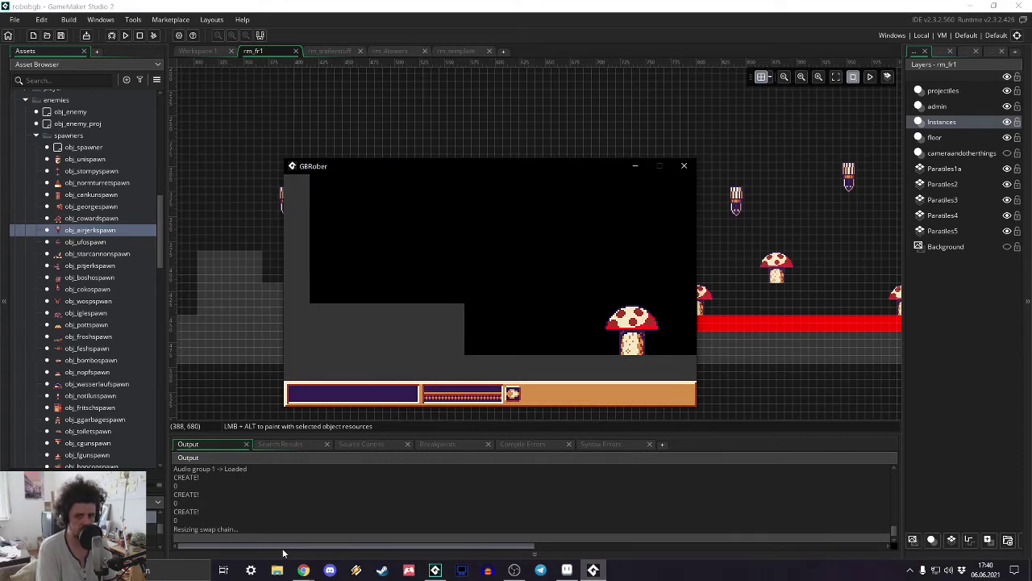
{"action": "key", "text": "Right"}
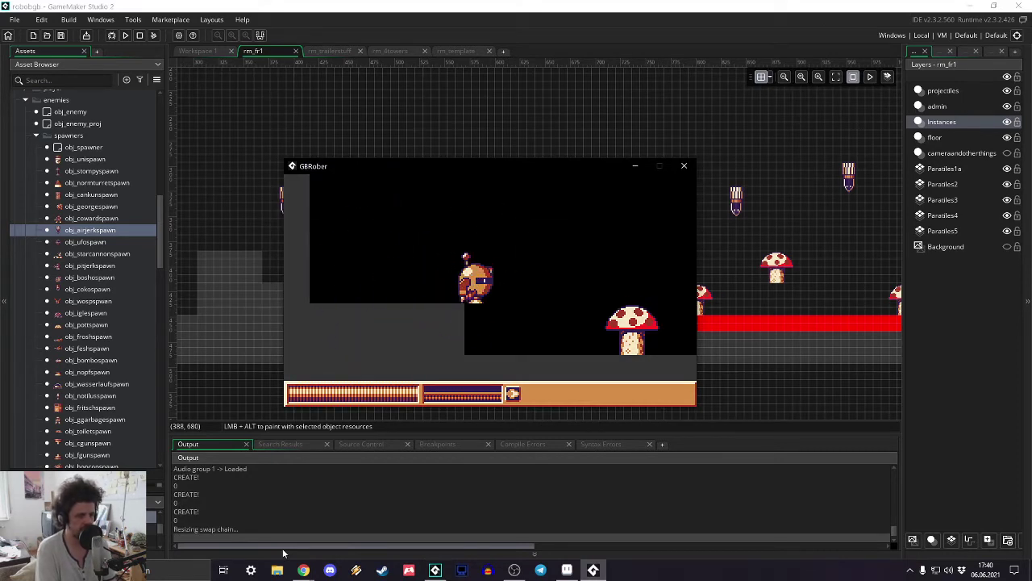
{"action": "key", "text": "space"}
{"action": "key", "text": "Right"}
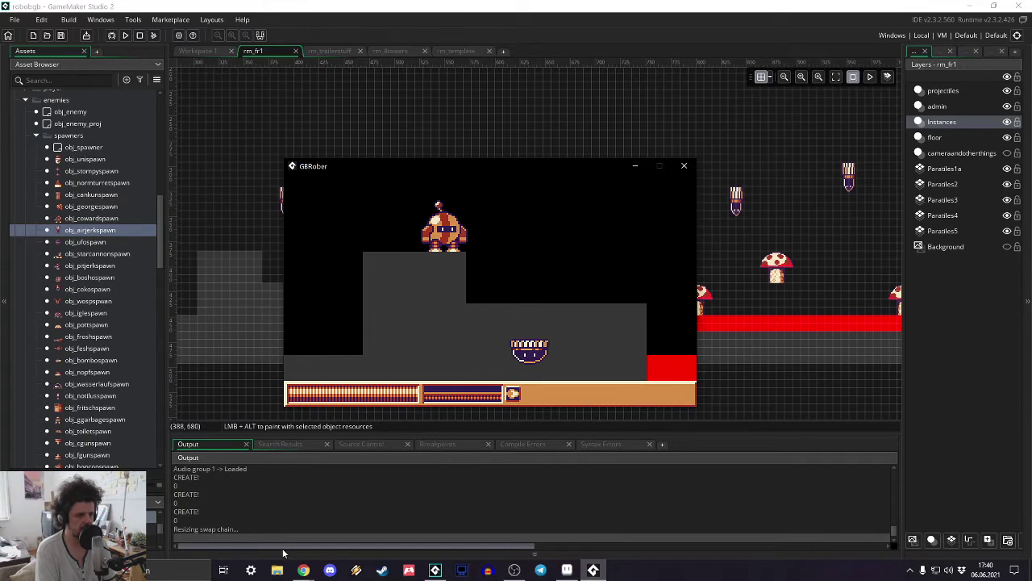
{"action": "key", "text": "Right"}
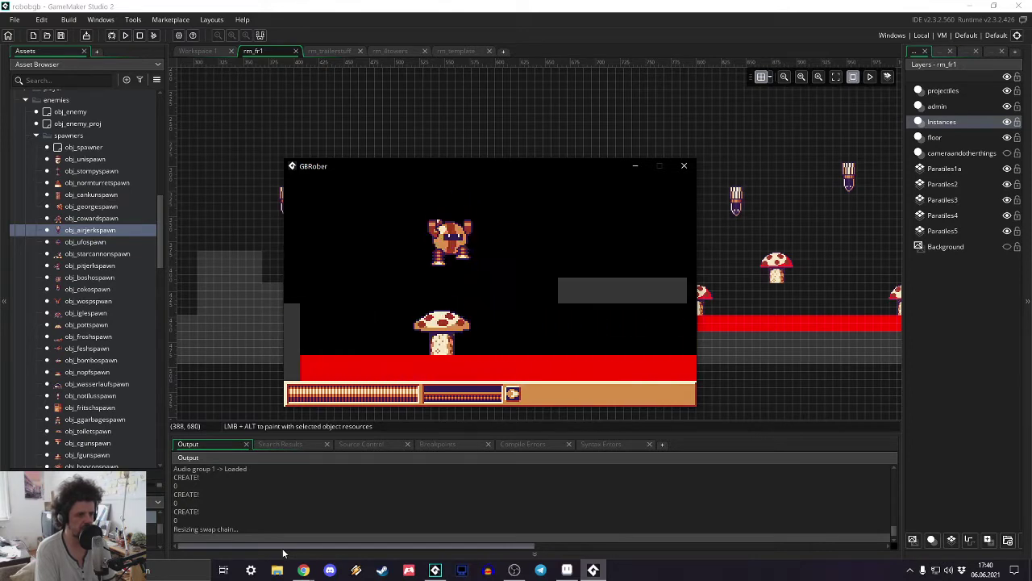
{"action": "key", "text": "Right"}
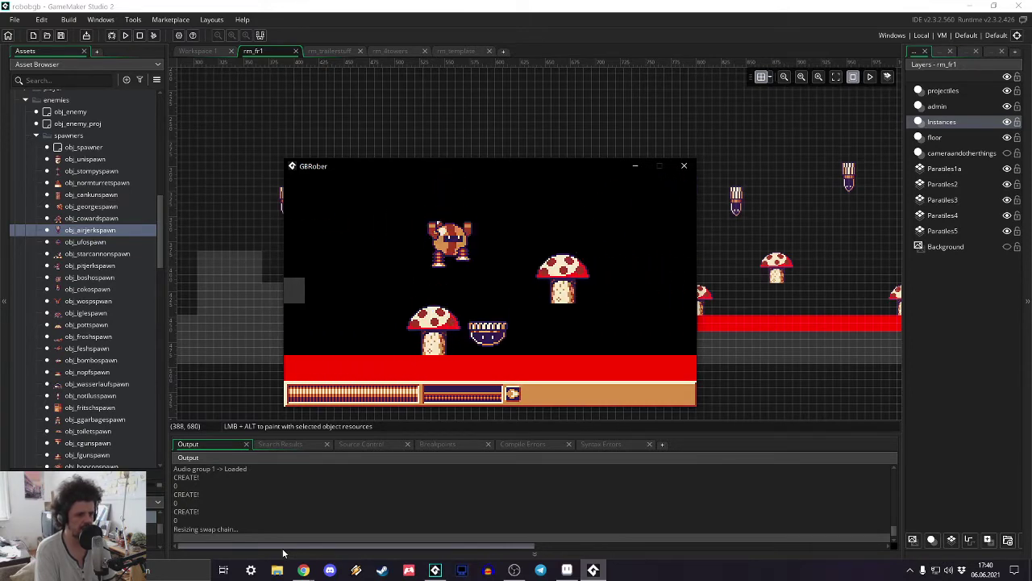
{"action": "key", "text": "Right"}
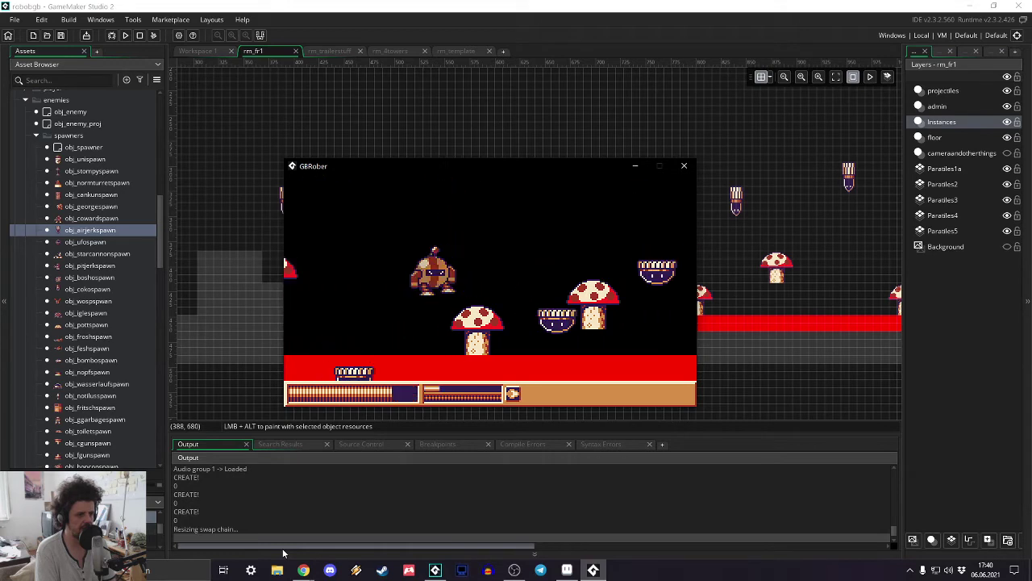
{"action": "key", "text": "Right"}
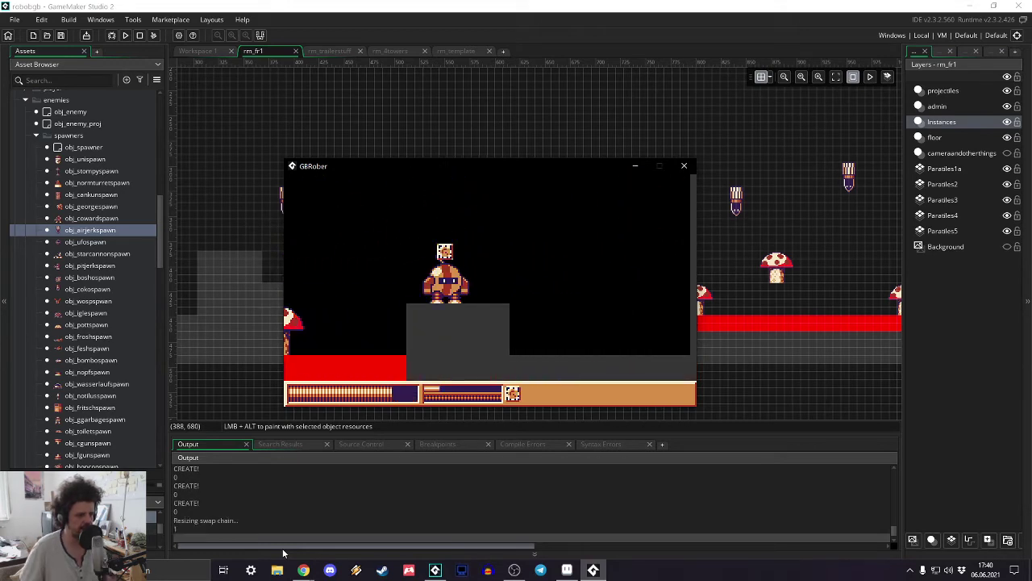
{"action": "left_click", "coordinate": [682, 165]}
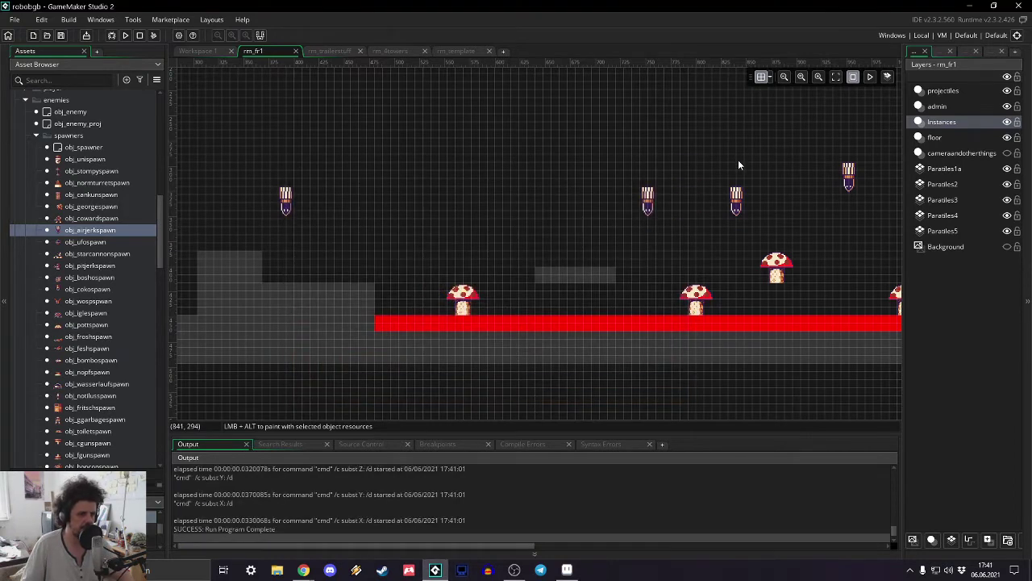
- Make the Background layer of rm_fr1 visible again and examine how high the airjerk spawners sit in room rm_4towers
{"action": "left_click", "coordinate": [1007, 154]}
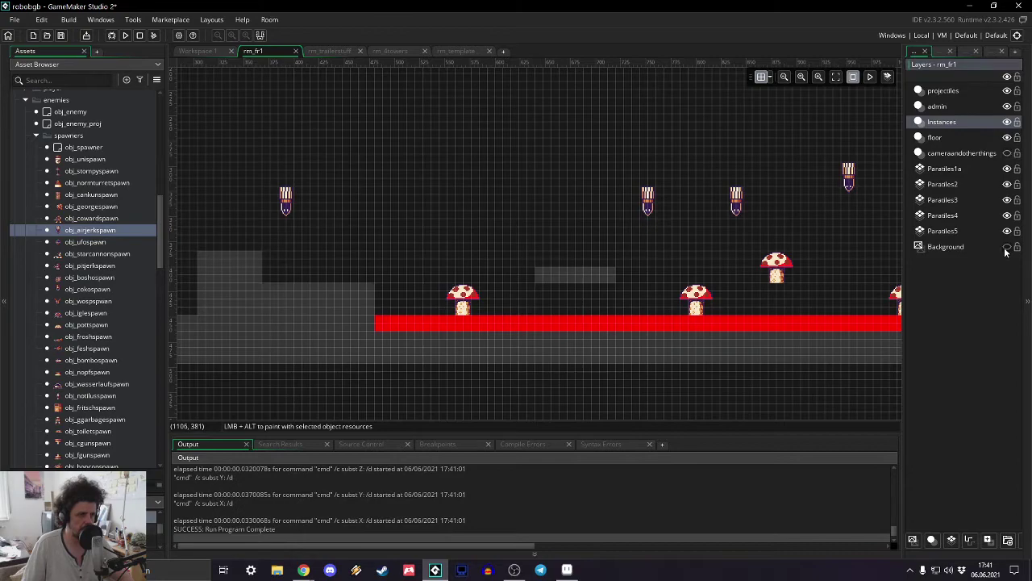
{"action": "left_click", "coordinate": [1007, 248]}
{"action": "left_click", "coordinate": [390, 51]}
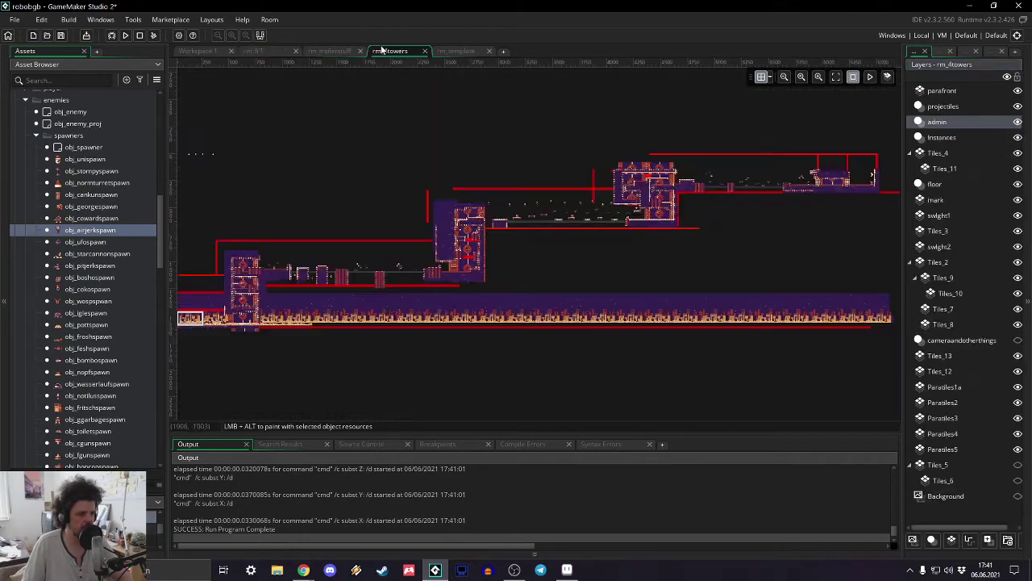
{"action": "scroll", "coordinate": [494, 223], "scroll_direction": "up", "scroll_amount": 5, "text": "ctrl"}
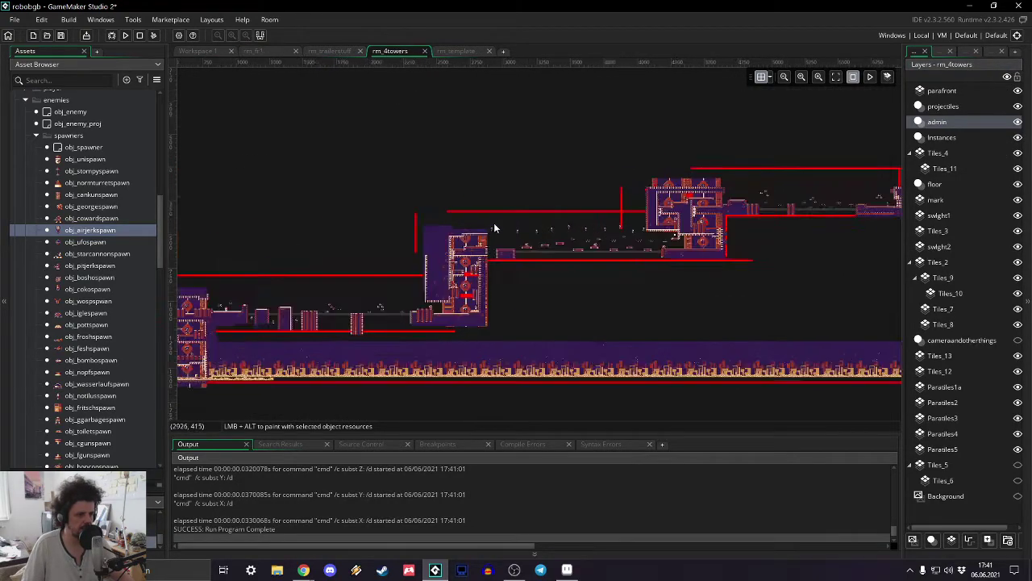
{"action": "middle_click_drag", "start_coordinate": [545, 242], "coordinate": [326, 186]}
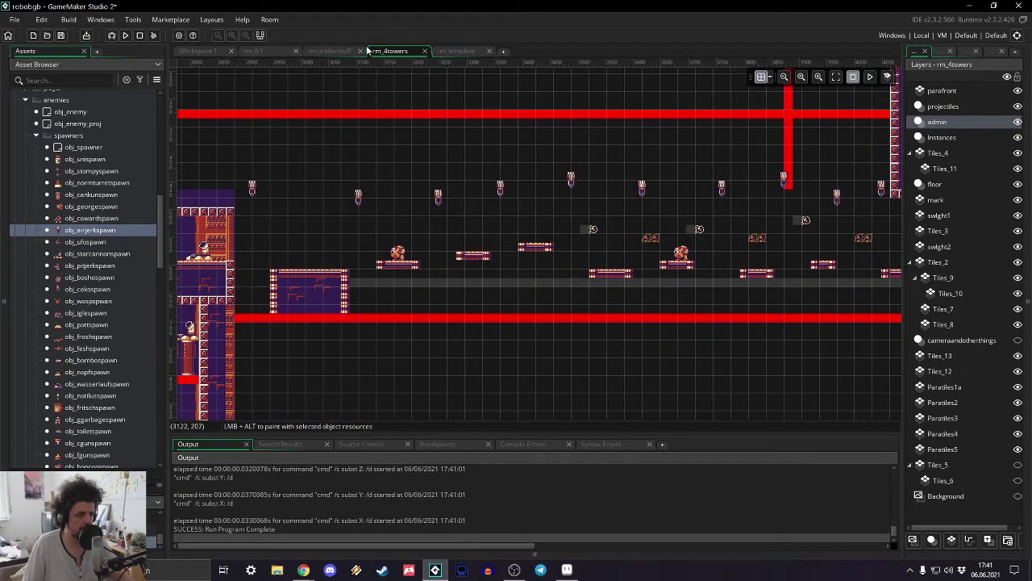
{"action": "left_click", "coordinate": [326, 51]}
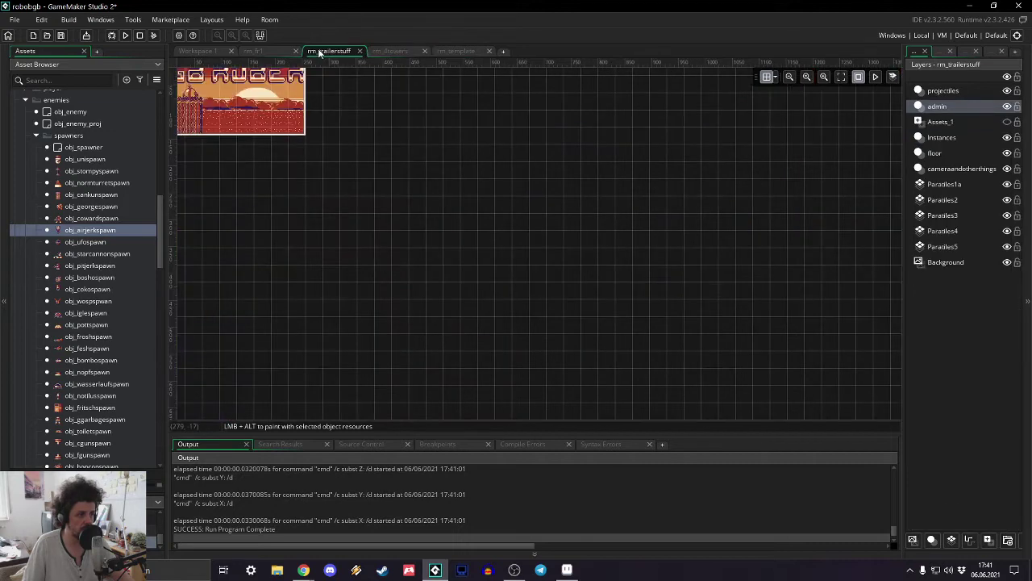
- Raise the first three airjerk spawners in rm_fr1 to y 304, at x 392, 752 and 840
{"action": "left_click", "coordinate": [272, 50]}
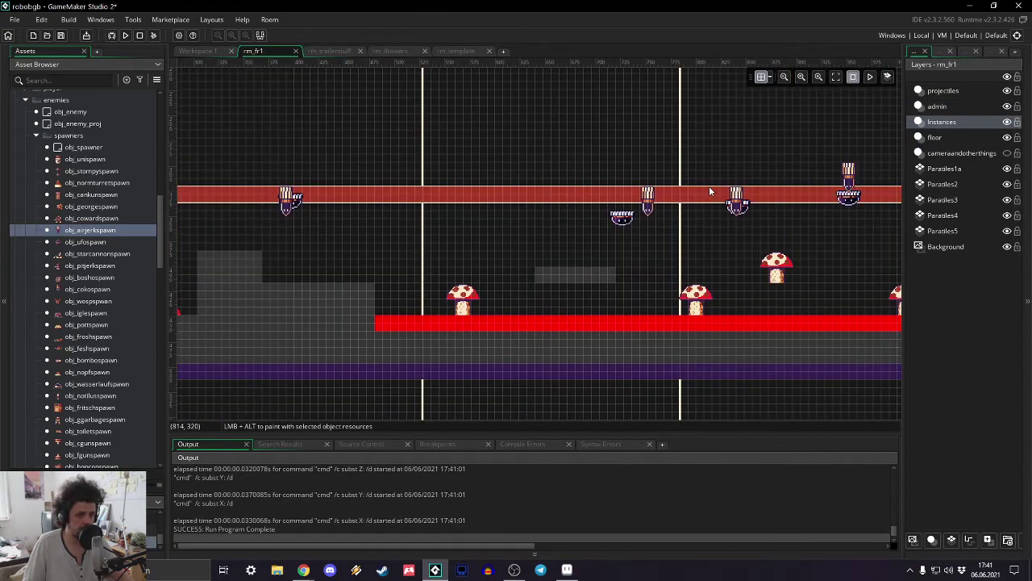
{"action": "left_click_drag", "start_coordinate": [284, 208], "coordinate": [288, 157]}
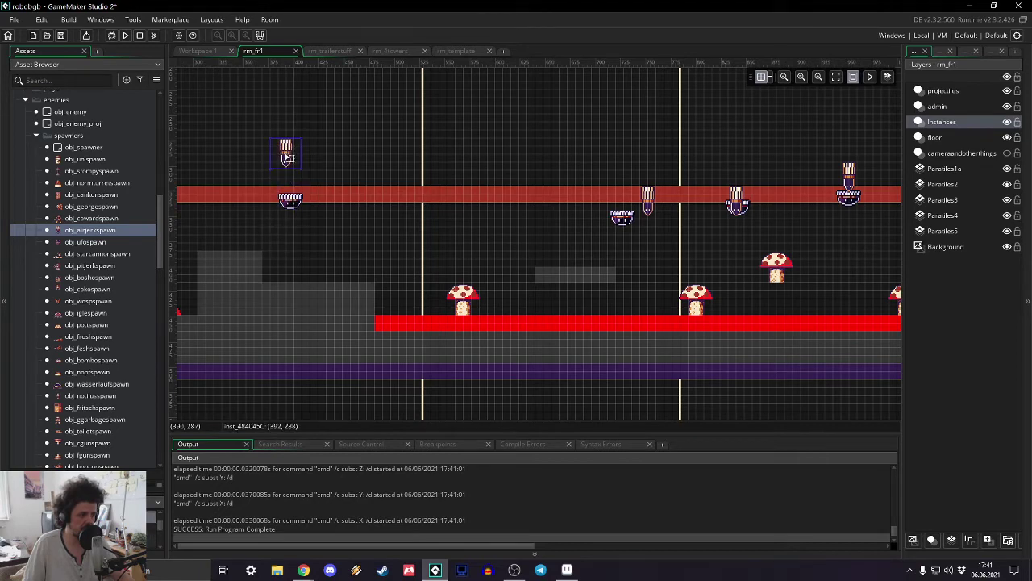
{"action": "middle_click_drag", "start_coordinate": [445, 175], "coordinate": [369, 197]}
{"action": "left_click_drag", "start_coordinate": [573, 214], "coordinate": [574, 184]}
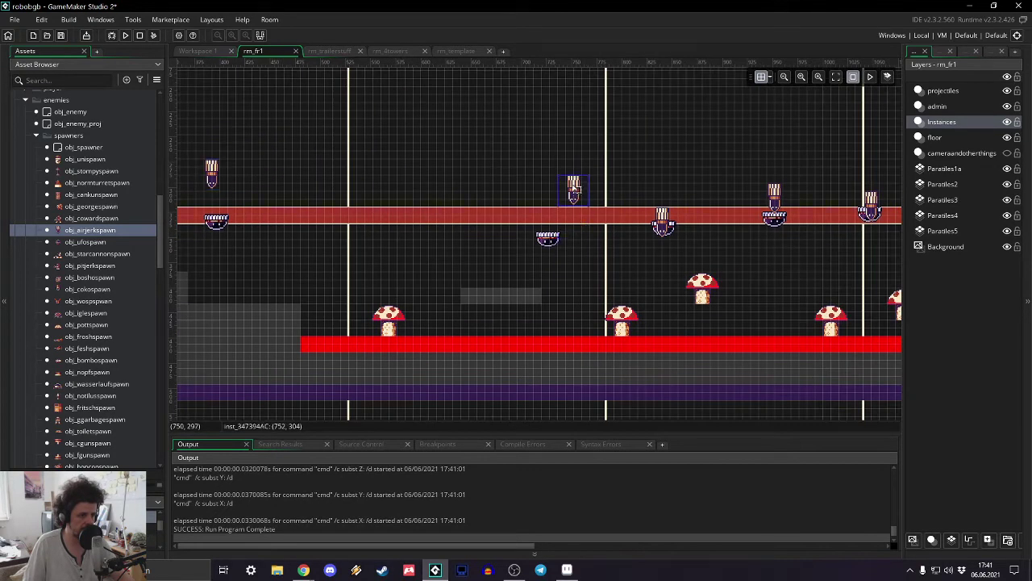
{"action": "left_click_drag", "start_coordinate": [660, 227], "coordinate": [661, 203]}
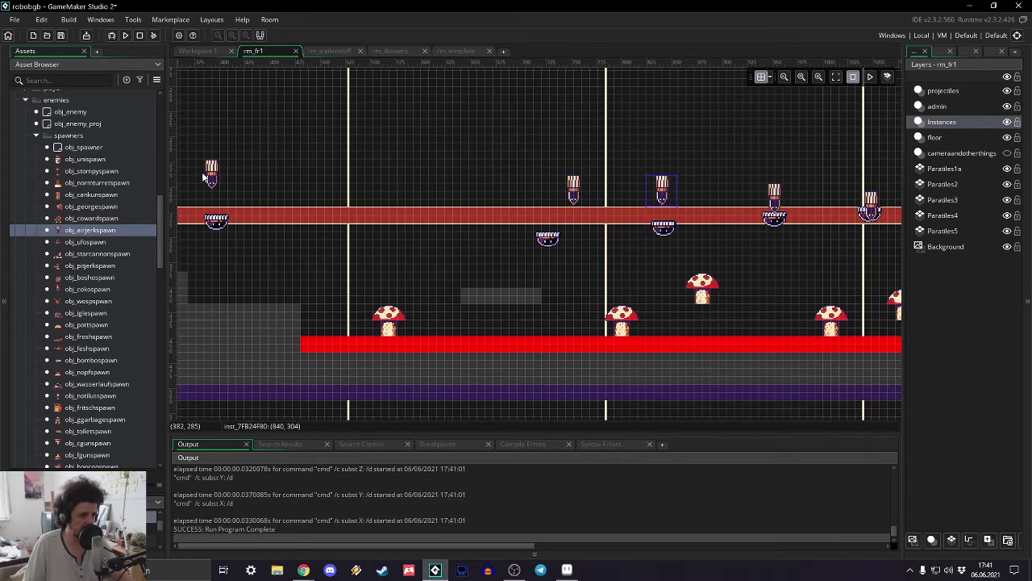
{"action": "left_click_drag", "start_coordinate": [205, 175], "coordinate": [210, 194]}
- Raise the remaining four airjerk spawners, at x 952, 1048, 1128 and 1240, to the same height of y 304
{"action": "middle_click_drag", "start_coordinate": [690, 145], "coordinate": [440, 138]}
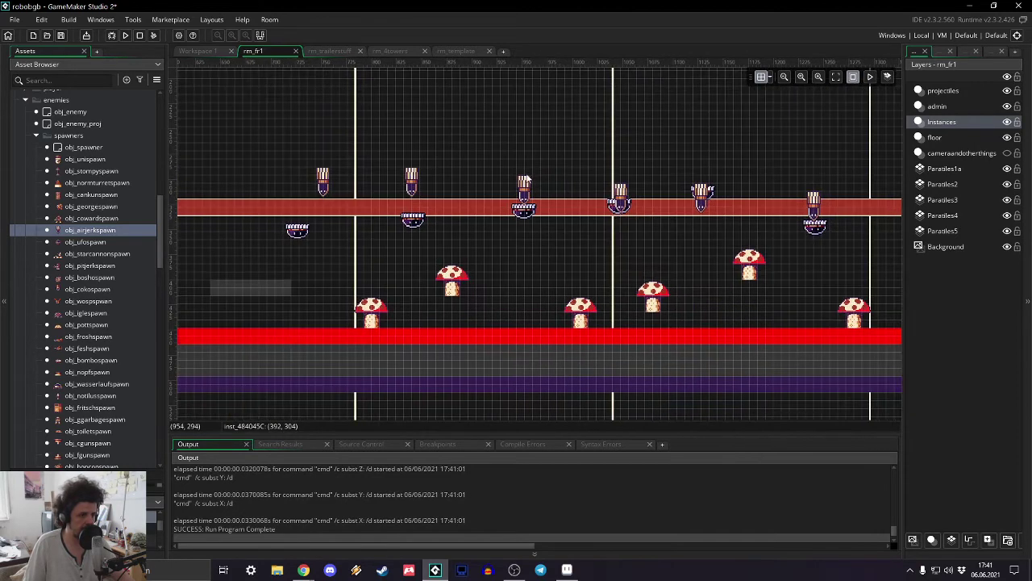
{"action": "left_click_drag", "start_coordinate": [530, 184], "coordinate": [528, 175]}
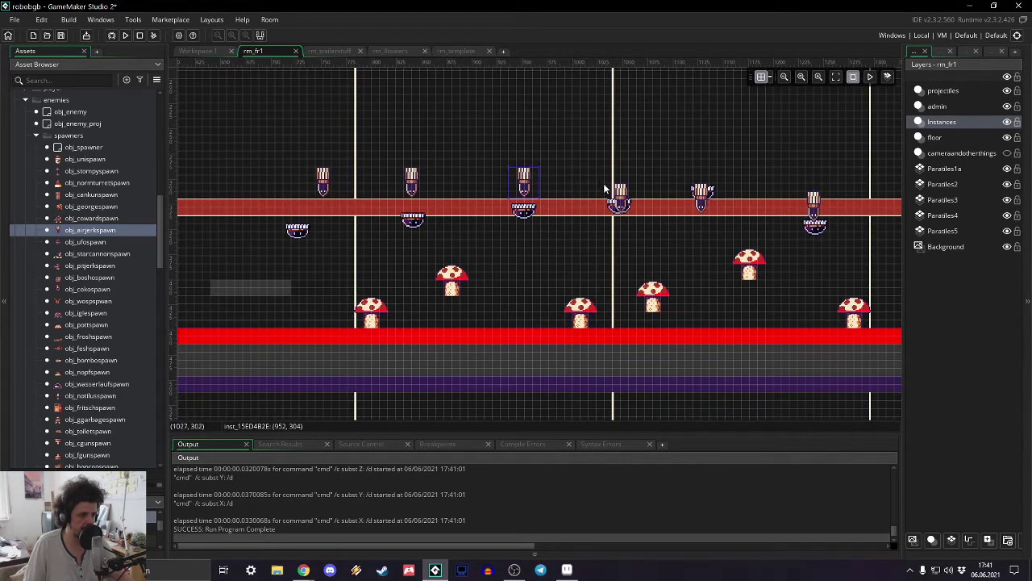
{"action": "left_click_drag", "start_coordinate": [625, 196], "coordinate": [627, 177]}
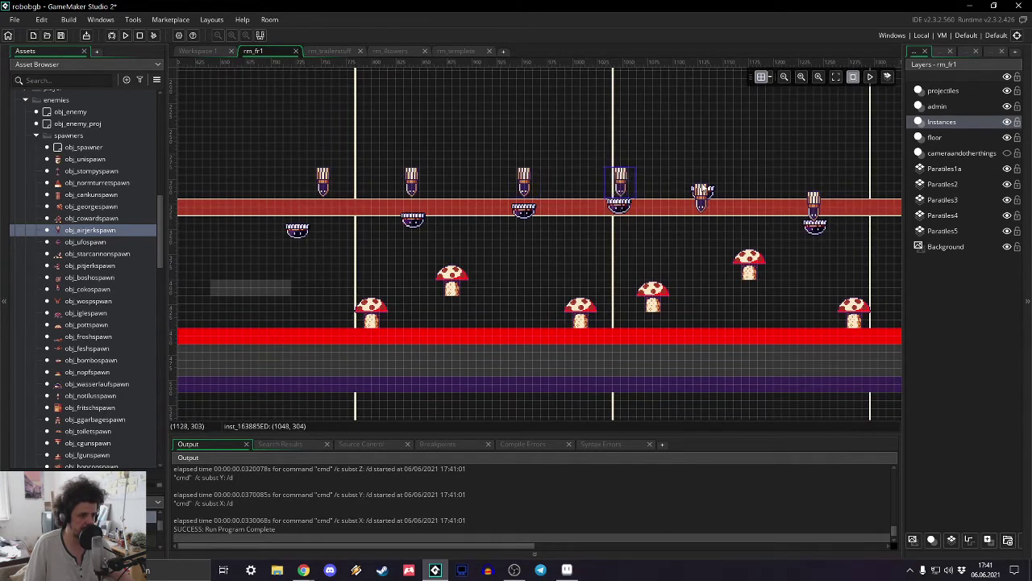
{"action": "left_click_drag", "start_coordinate": [703, 189], "coordinate": [703, 173]}
{"action": "left_click_drag", "start_coordinate": [816, 208], "coordinate": [813, 179]}
{"action": "middle_click_drag", "start_coordinate": [821, 206], "coordinate": [886, 179]}
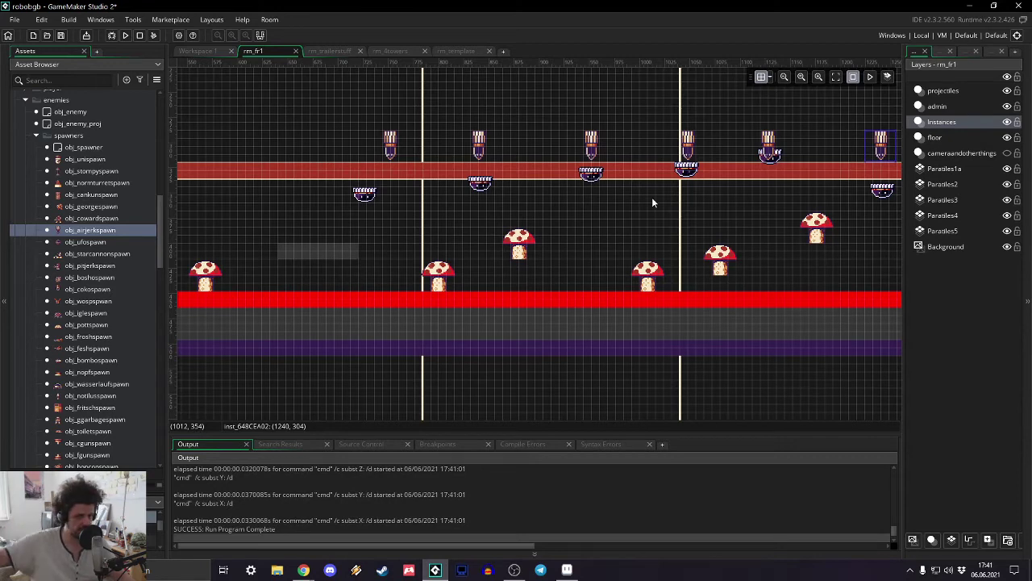
- Run the game, play the robot past the airjerks and mushrooms to the ledge at the room's end, and close the game
{"action": "left_click", "coordinate": [125, 36]}
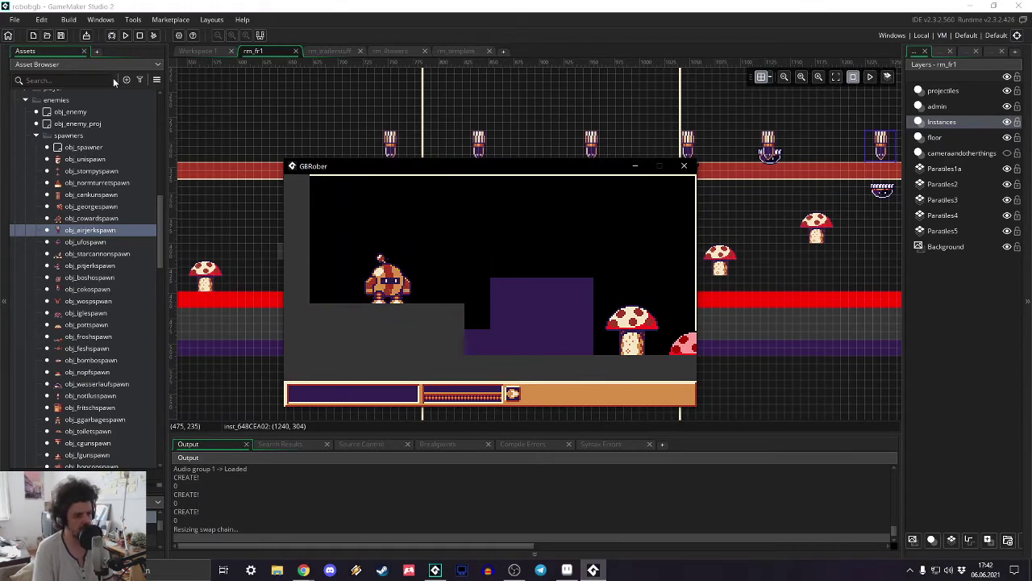
{"action": "key", "text": "Right"}
{"action": "key", "text": "space"}
{"action": "key", "text": "Right"}
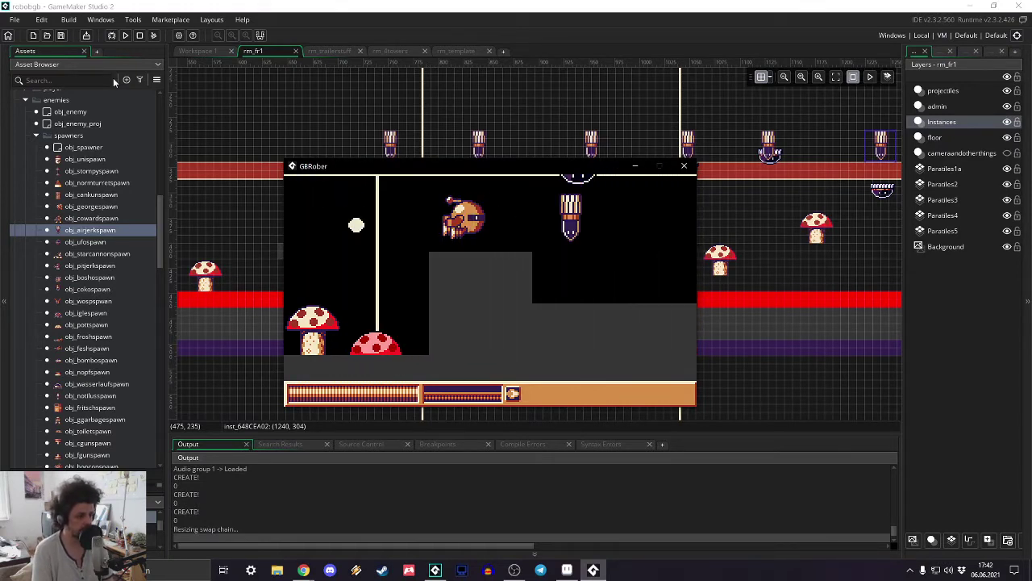
{"action": "key", "text": "Right"}
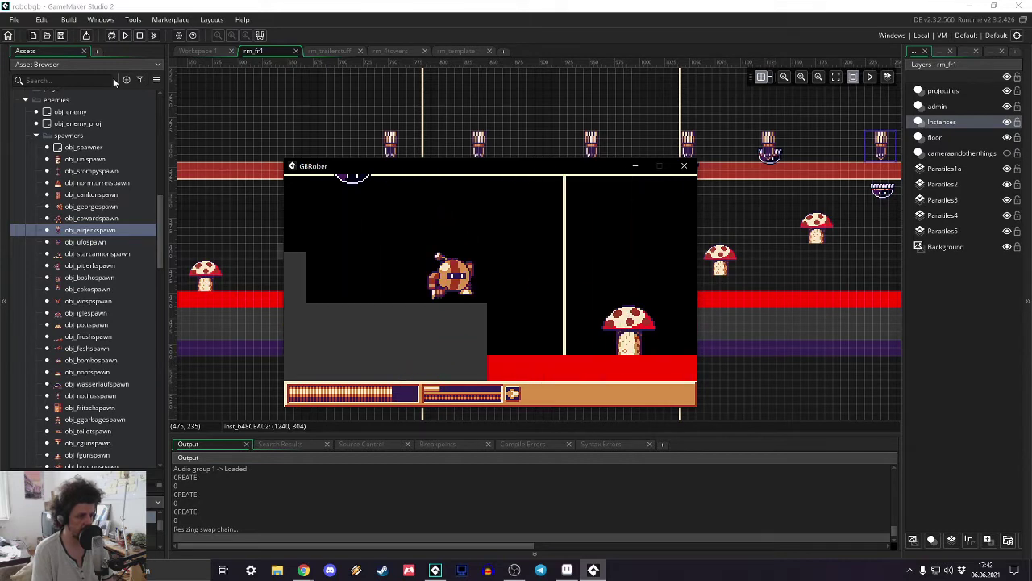
{"action": "key", "text": "Right"}
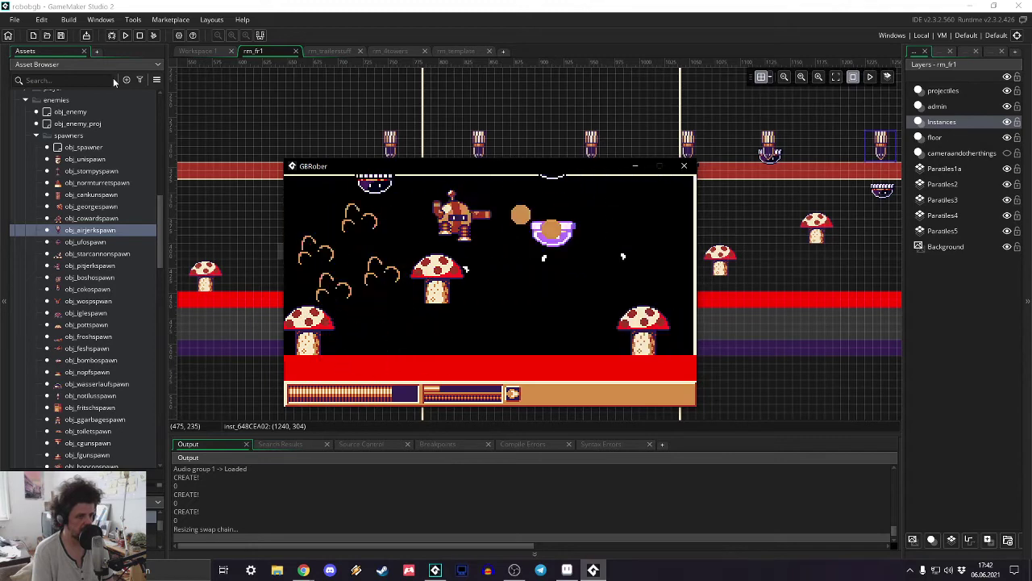
{"action": "key", "text": "Right"}
{"action": "key", "text": "Right"}
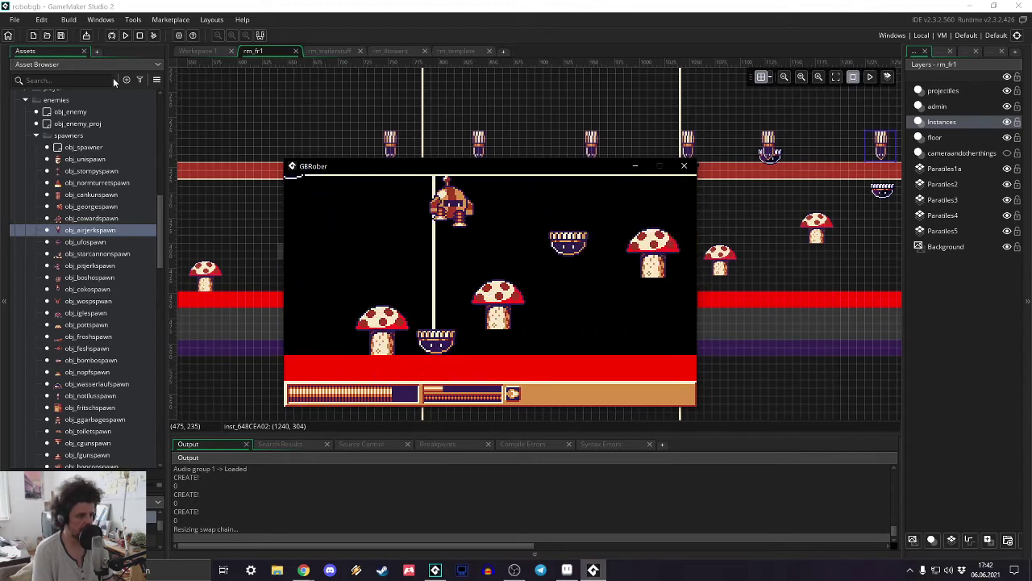
{"action": "key", "text": "Right"}
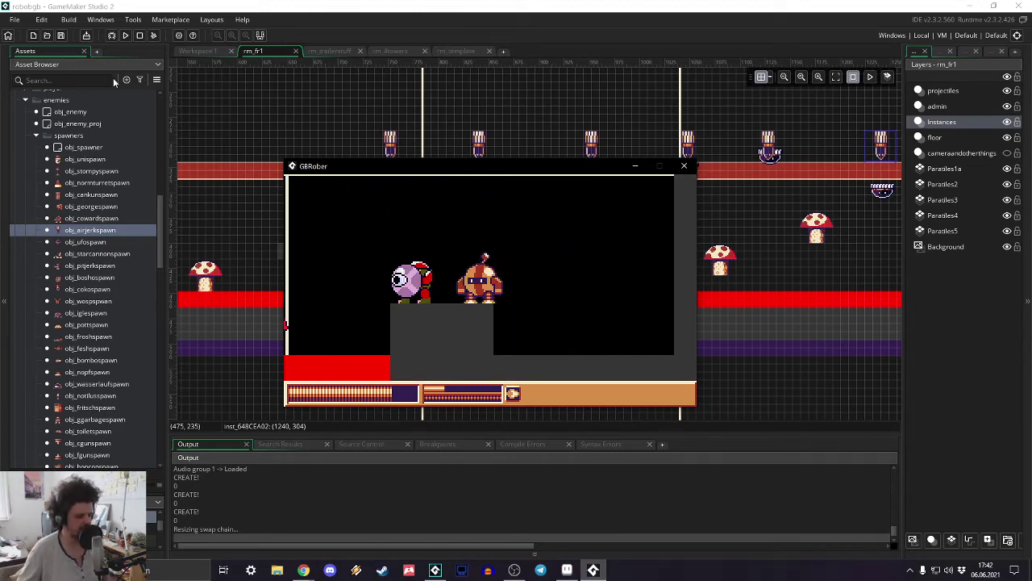
{"action": "left_click", "coordinate": [684, 167]}
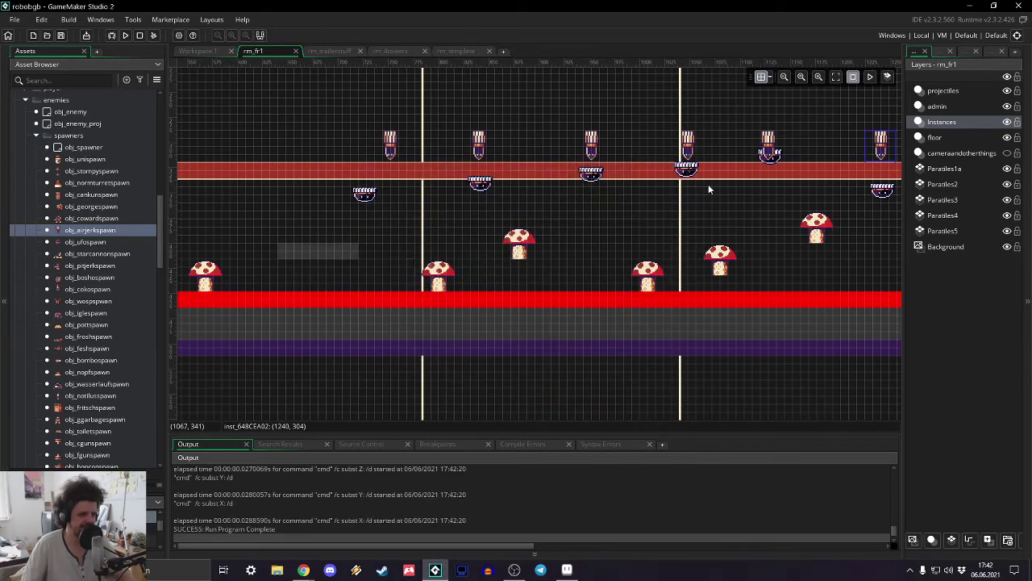
- Move the first airjerk spawner to (424, 296) and raise the one at x 952 to y 280
{"action": "scroll", "coordinate": [494, 228], "scroll_direction": "left", "scroll_amount": 5, "text": "shift"}
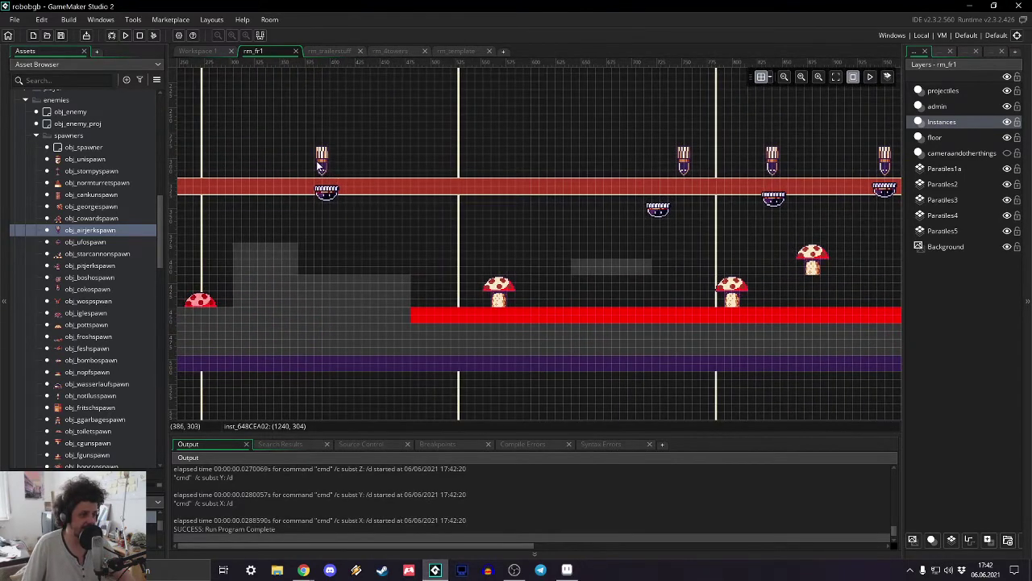
{"action": "left_click_drag", "start_coordinate": [323, 161], "coordinate": [349, 163]}
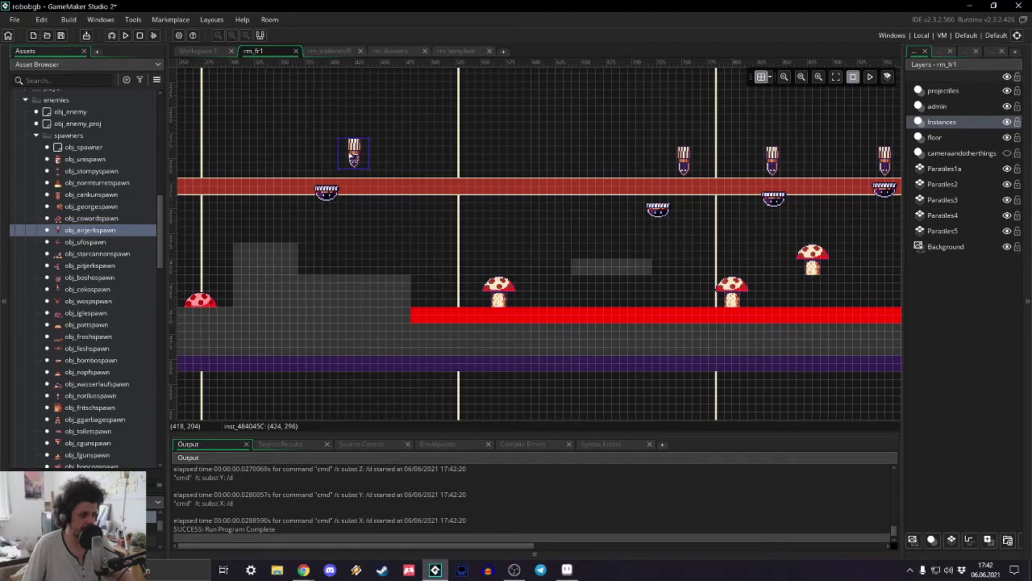
{"action": "scroll", "coordinate": [516, 158], "scroll_direction": "right", "scroll_amount": 5, "text": "shift"}
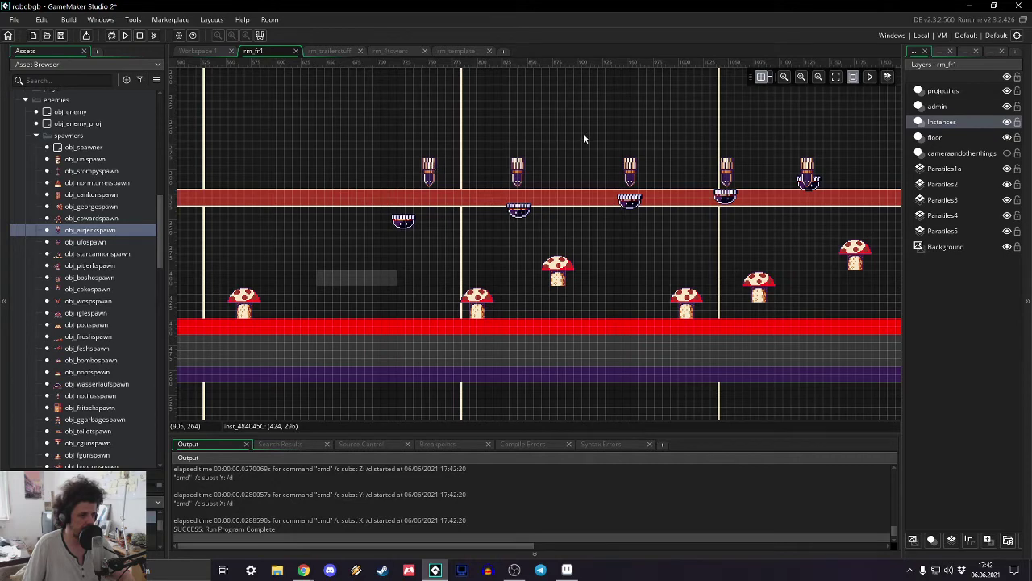
{"action": "middle_click_drag", "start_coordinate": [584, 138], "coordinate": [447, 153]}
{"action": "left_click_drag", "start_coordinate": [442, 188], "coordinate": [442, 164]}
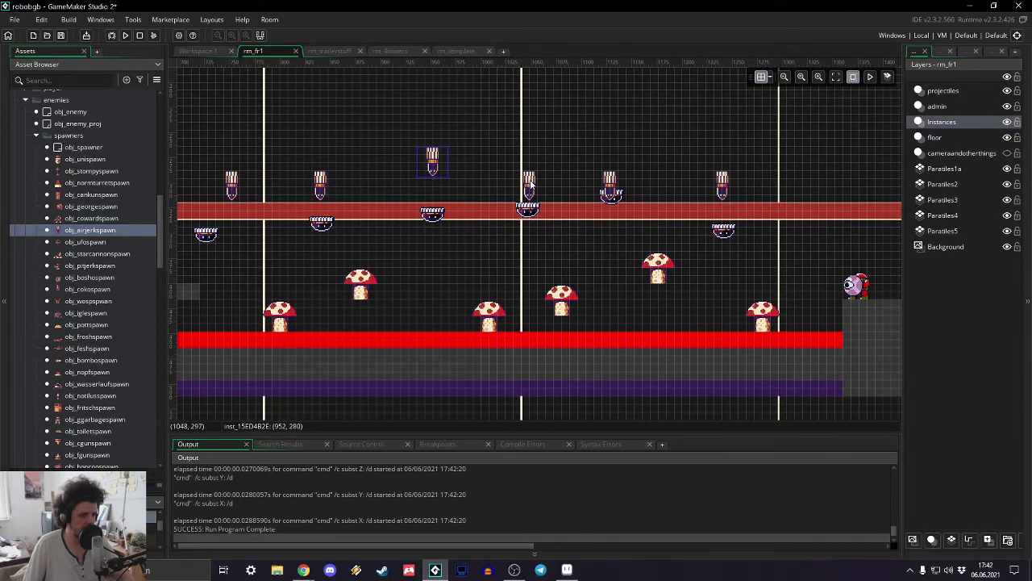
- Move the last three airjerk spawners to (1040, 296), (1128, 264) and (1232, 272)
{"action": "left_click_drag", "start_coordinate": [530, 184], "coordinate": [534, 179]}
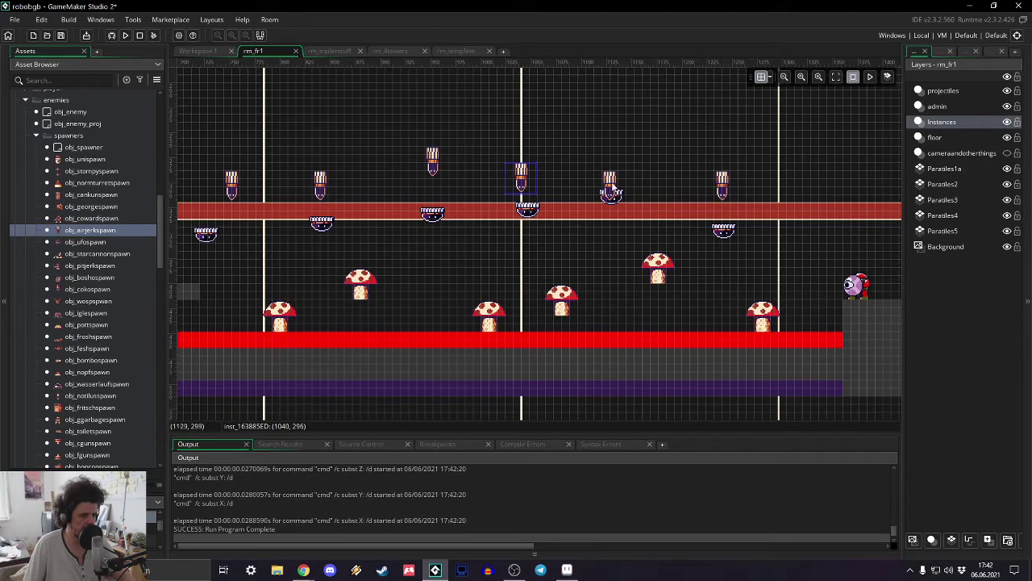
{"action": "left_click_drag", "start_coordinate": [613, 190], "coordinate": [615, 150]}
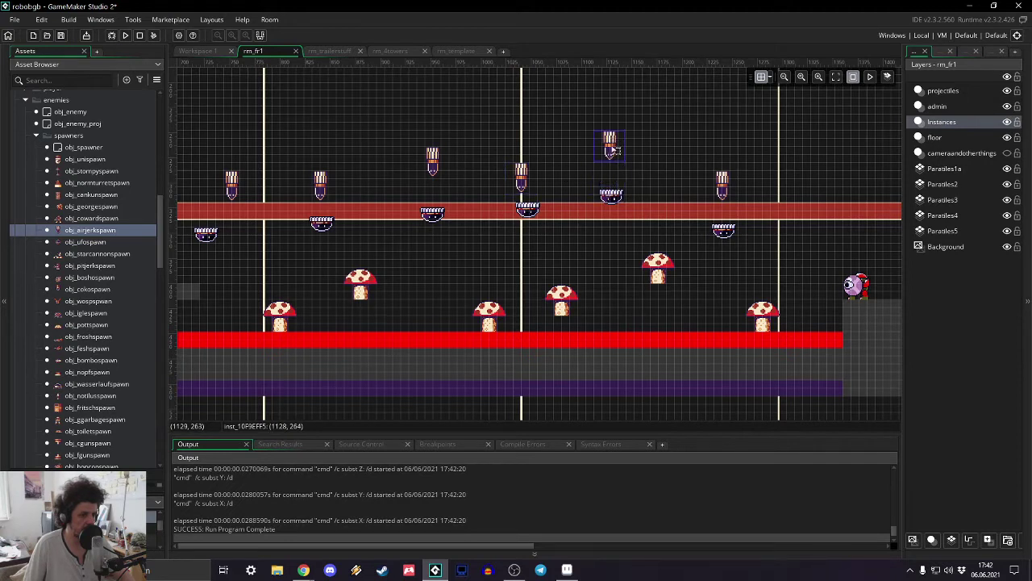
{"action": "left_click_drag", "start_coordinate": [733, 186], "coordinate": [726, 155]}
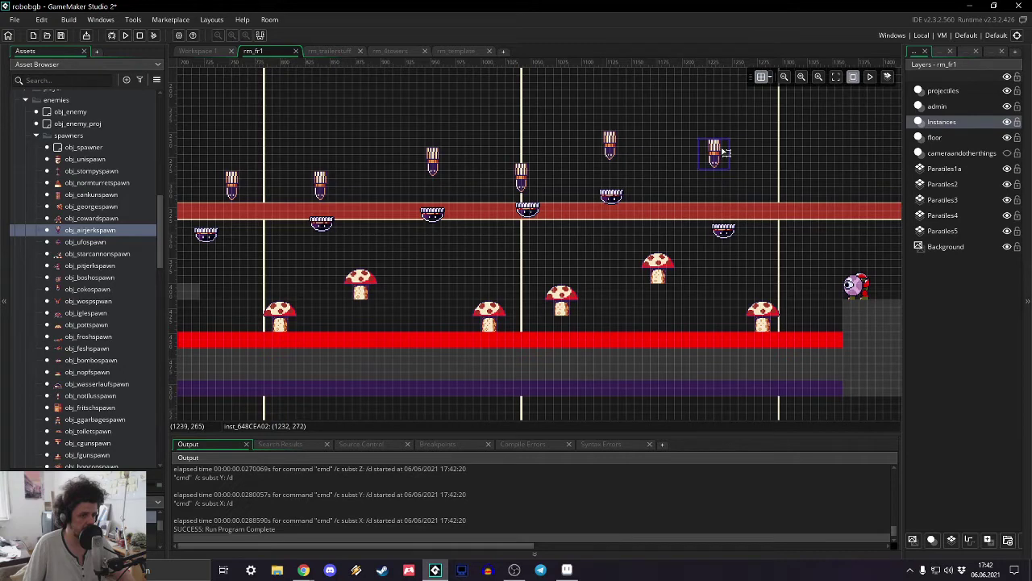
- Lower the airjerk spawner at x 840 to y 320 and move the room's first one to (440, 288)
{"action": "middle_click_drag", "start_coordinate": [304, 174], "coordinate": [571, 153]}
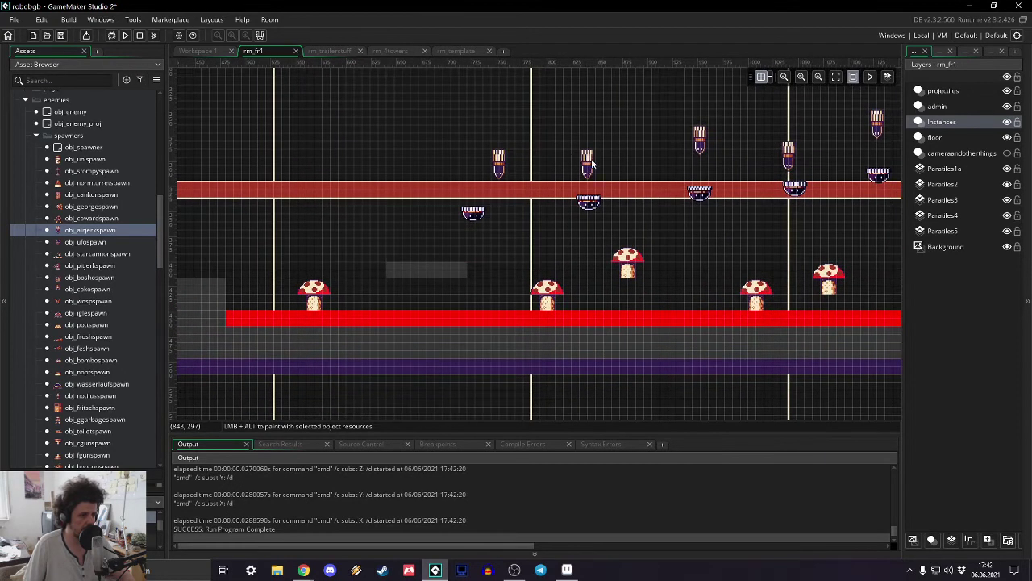
{"action": "left_click_drag", "start_coordinate": [591, 165], "coordinate": [593, 184]}
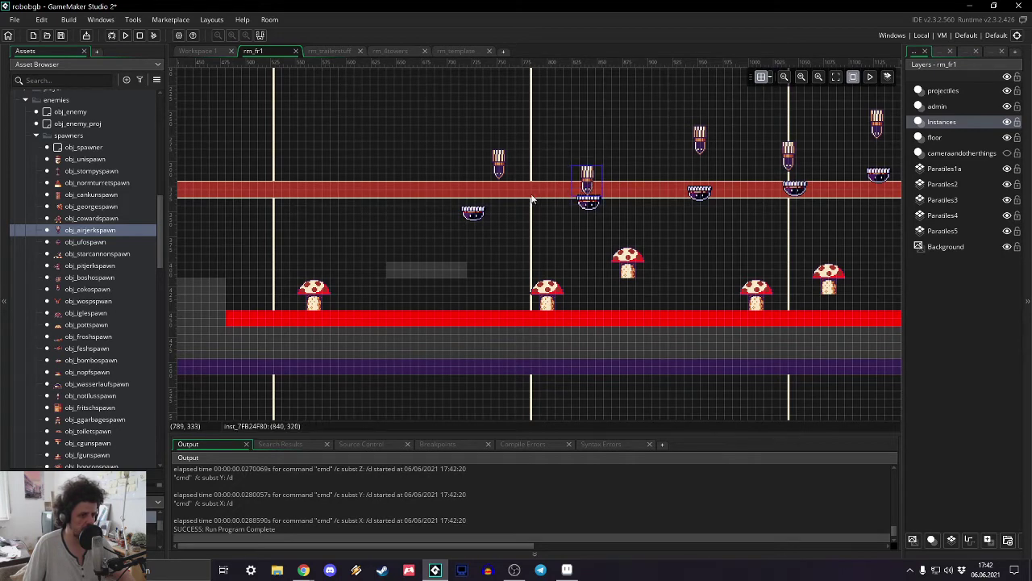
{"action": "middle_click_drag", "start_coordinate": [403, 149], "coordinate": [659, 190]}
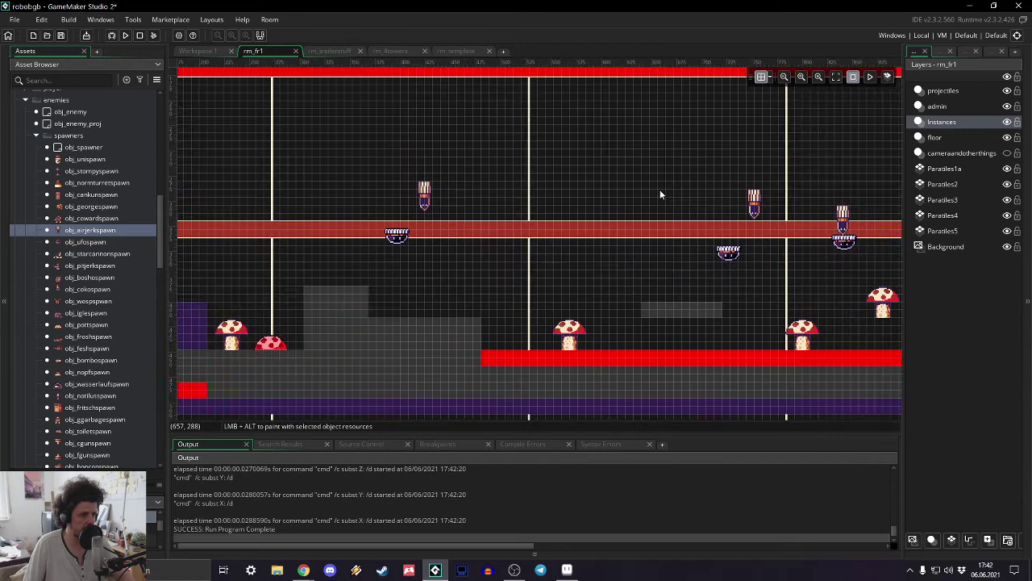
{"action": "left_click", "coordinate": [425, 192]}
{"action": "left_click_drag", "start_coordinate": [425, 192], "coordinate": [436, 188]}
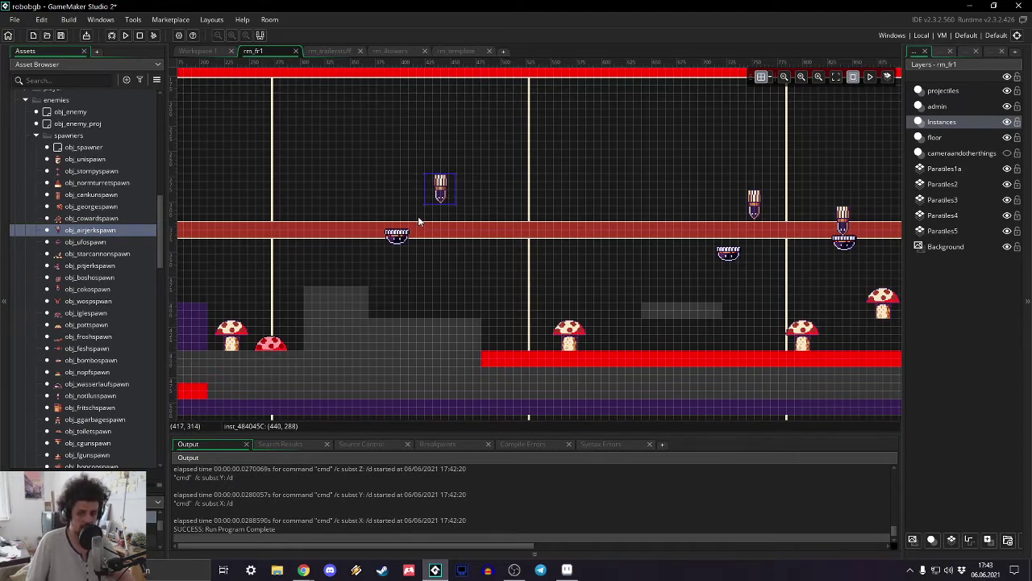
- Run the game, switch briefly to the YouTube music video in Chrome, and return to the game window
{"action": "left_click", "coordinate": [125, 37]}
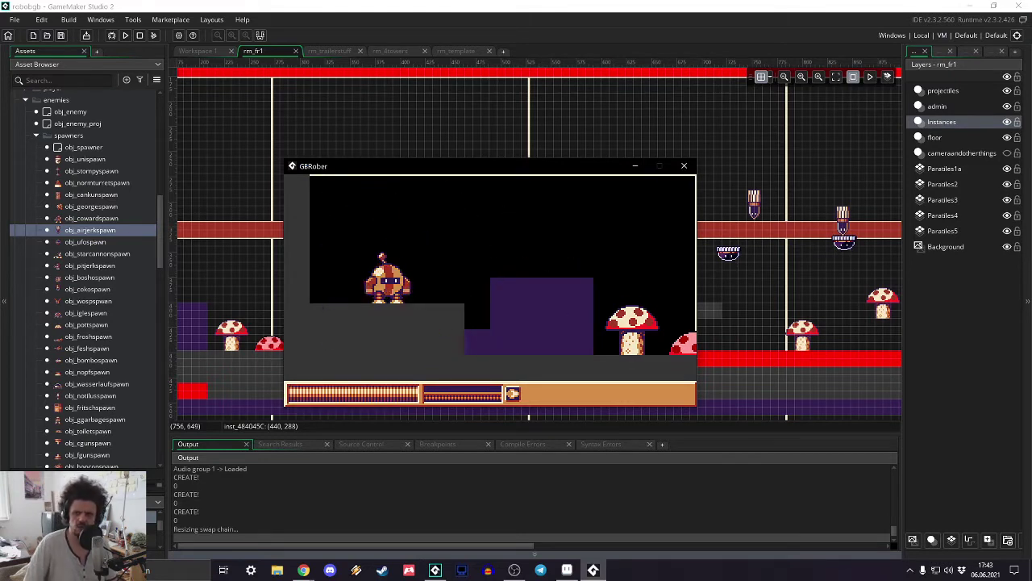
{"action": "key", "text": "alt+Tab"}
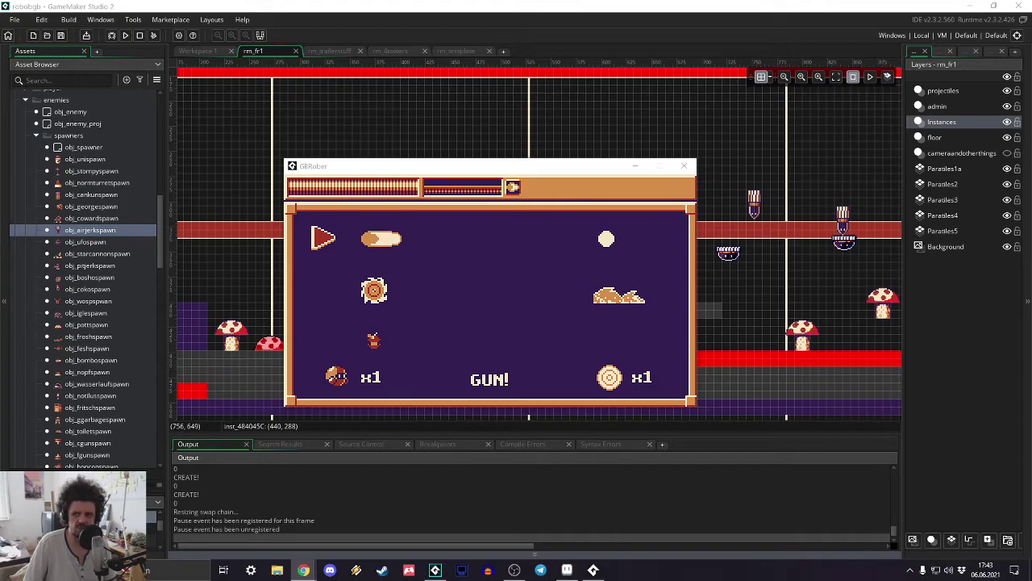
{"action": "key", "text": "alt+Tab"}
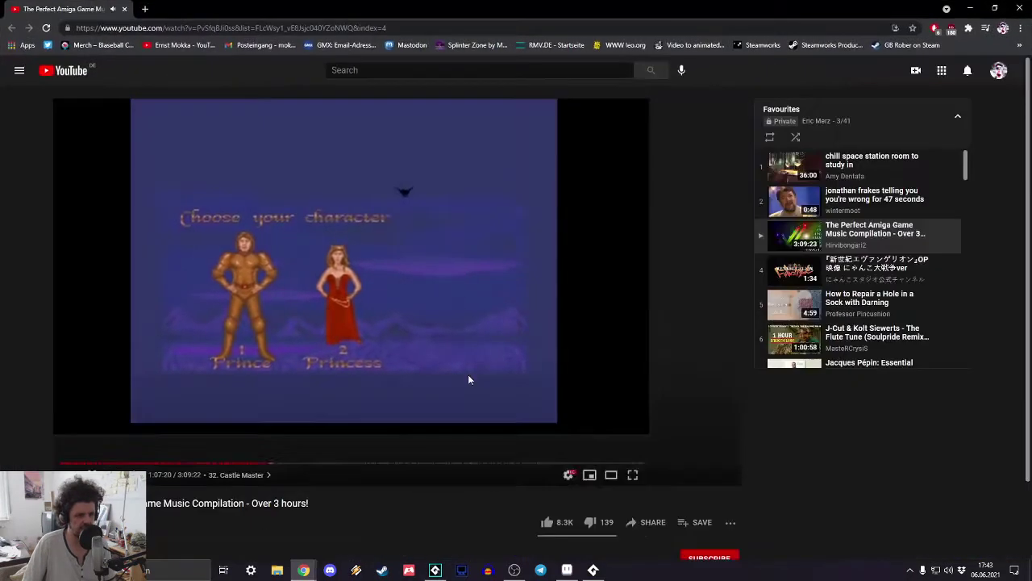
{"action": "left_click", "coordinate": [593, 570]}
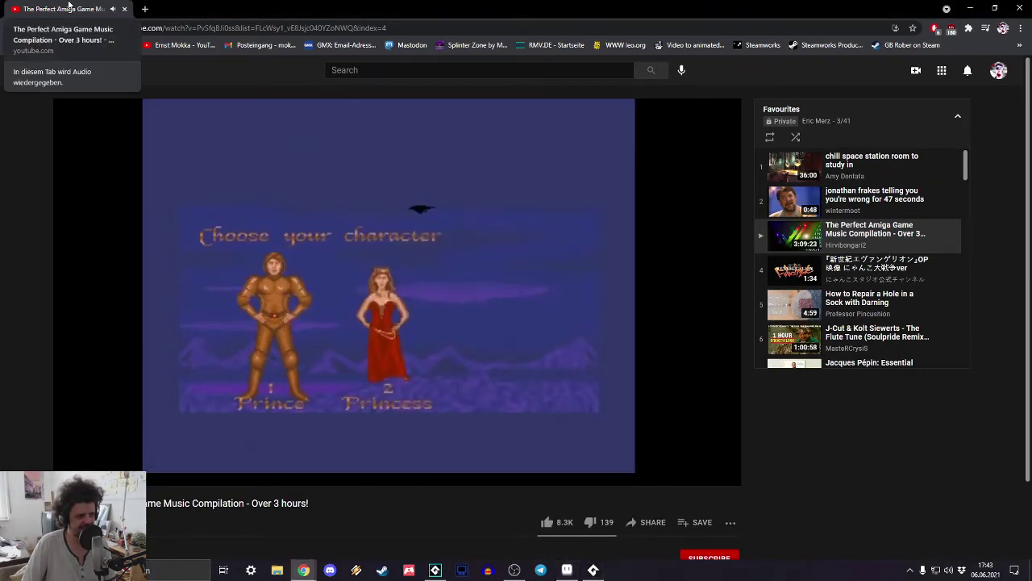
{"action": "key", "text": "alt+Tab"}
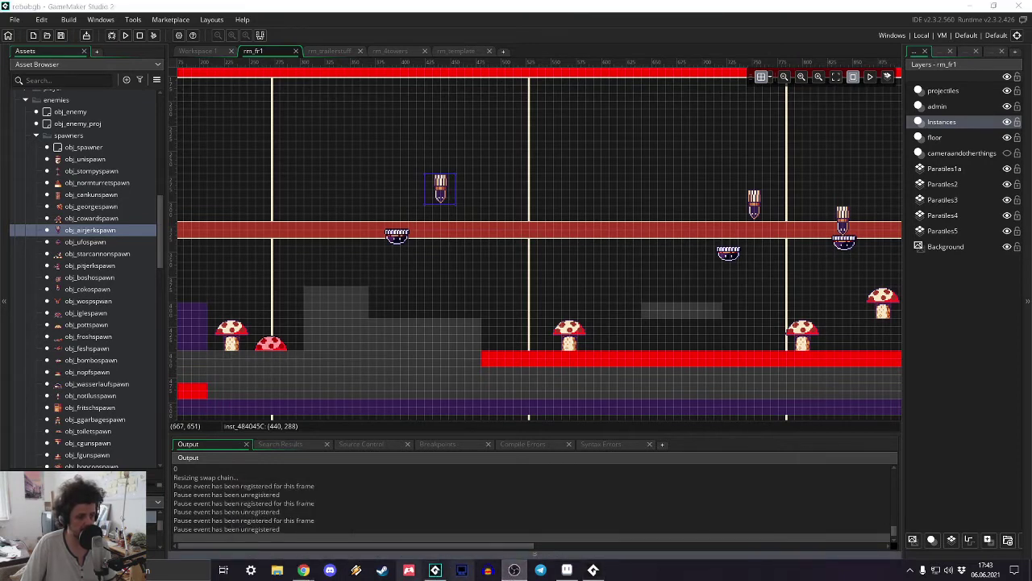
{"action": "left_click", "coordinate": [593, 570]}
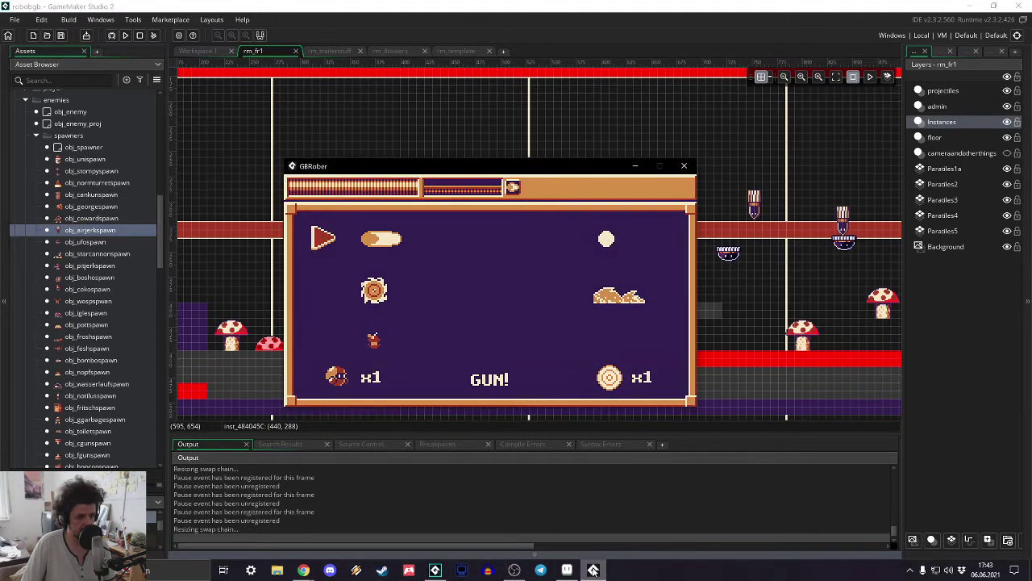
- Resume the paused game and playtest rm_fr1 from the start to the floating platform, jumping and shooting at the airjerks
{"action": "key", "text": "Return"}
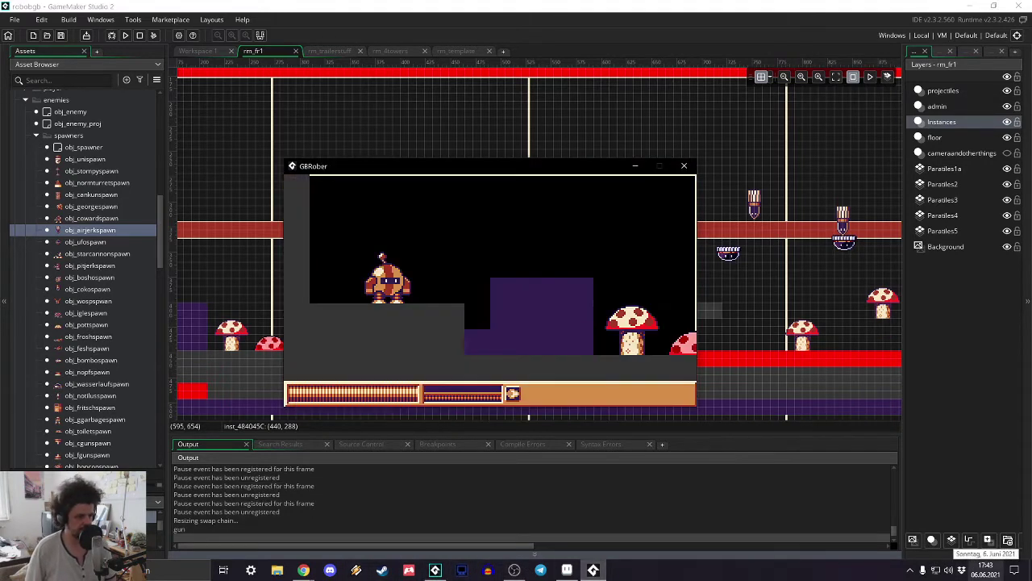
{"action": "key", "text": "Right"}
{"action": "key", "text": "Up"}
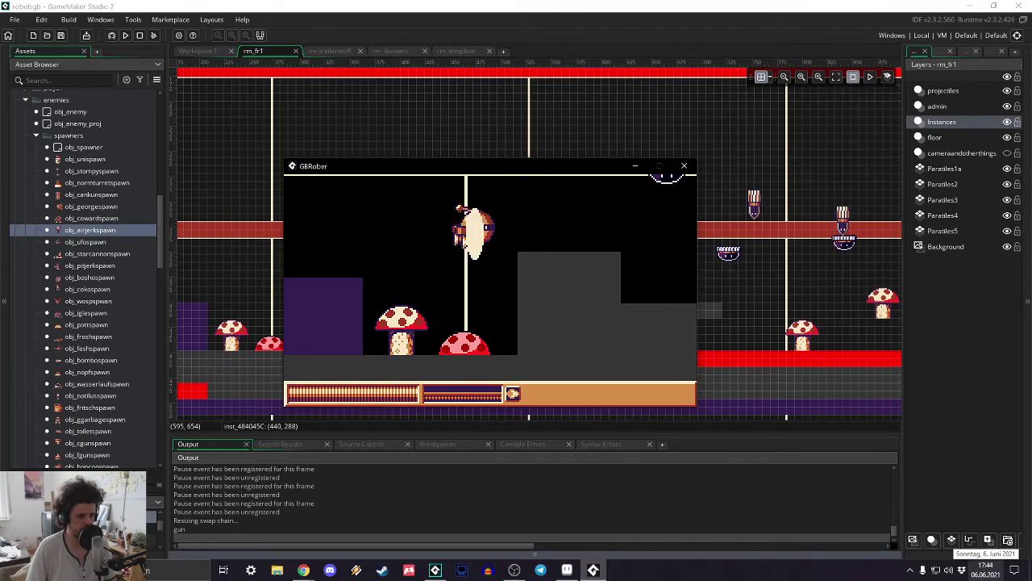
{"action": "key", "text": "Left"}
{"action": "key", "text": "x"}
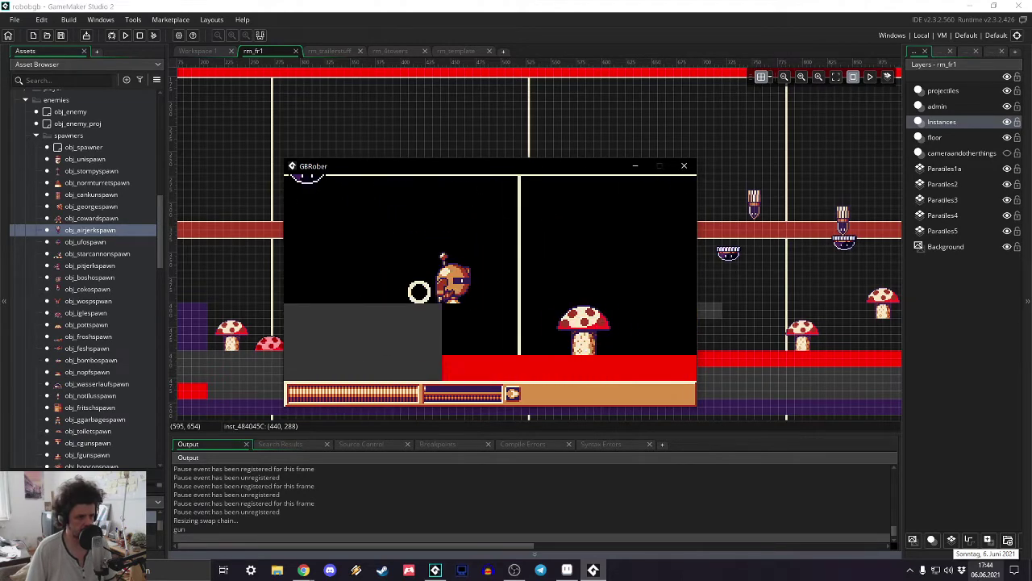
{"action": "key", "text": "Up"}
{"action": "key", "text": "Right"}
{"action": "key", "text": "x"}
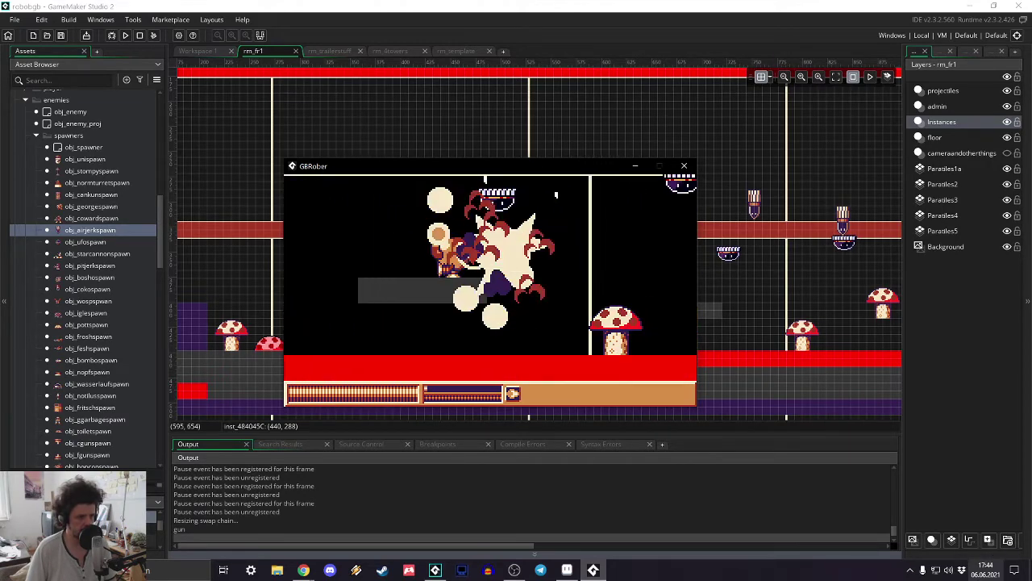
- Playtest the mushroom section over the red floor up to the enemy on the far ledge and quit the game
{"action": "key", "text": "Right"}
{"action": "key", "text": "Up"}
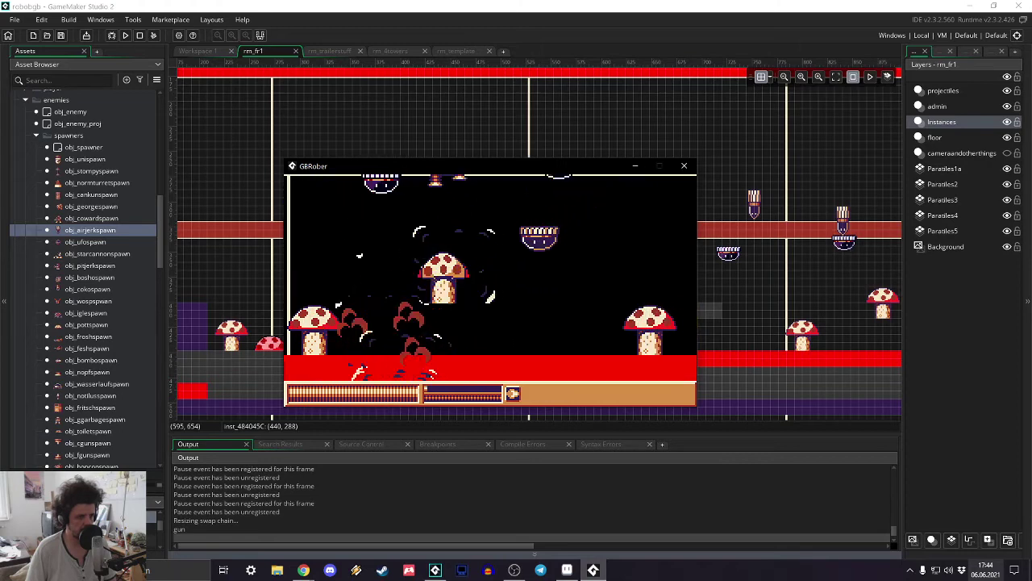
{"action": "key", "text": "Right"}
{"action": "key", "text": "x"}
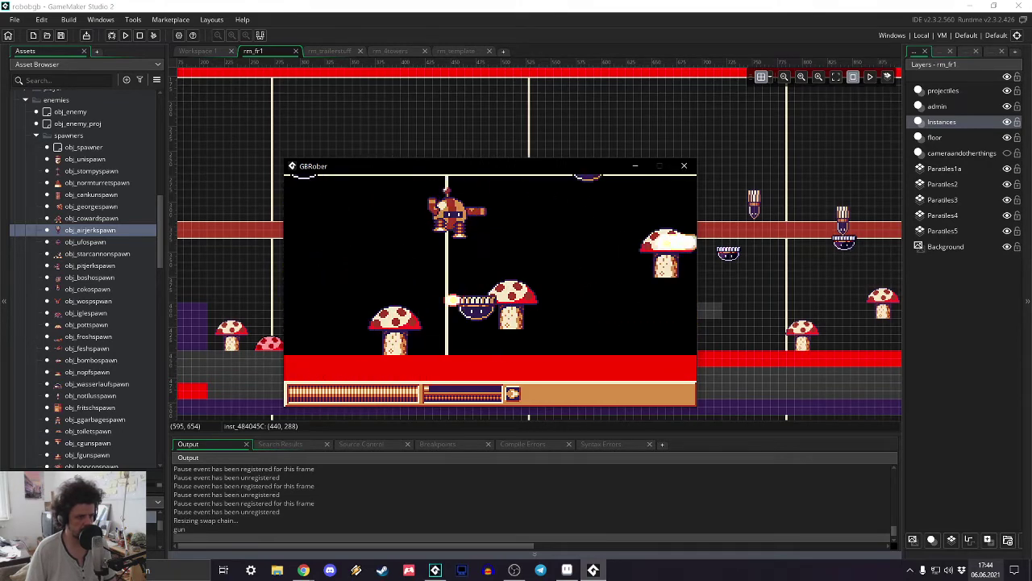
{"action": "key", "text": "Right"}
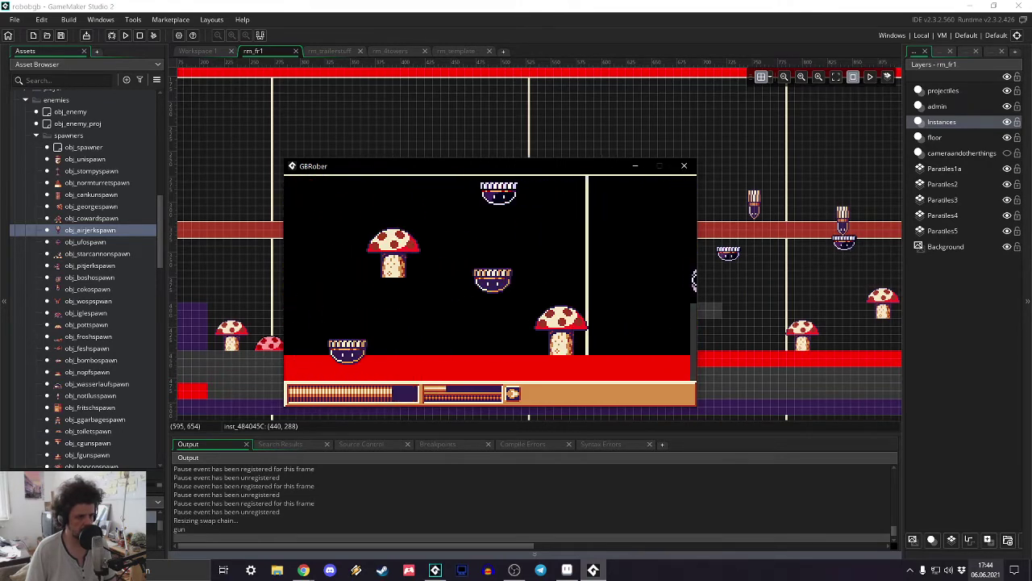
{"action": "key", "text": "Right"}
{"action": "key", "text": "x"}
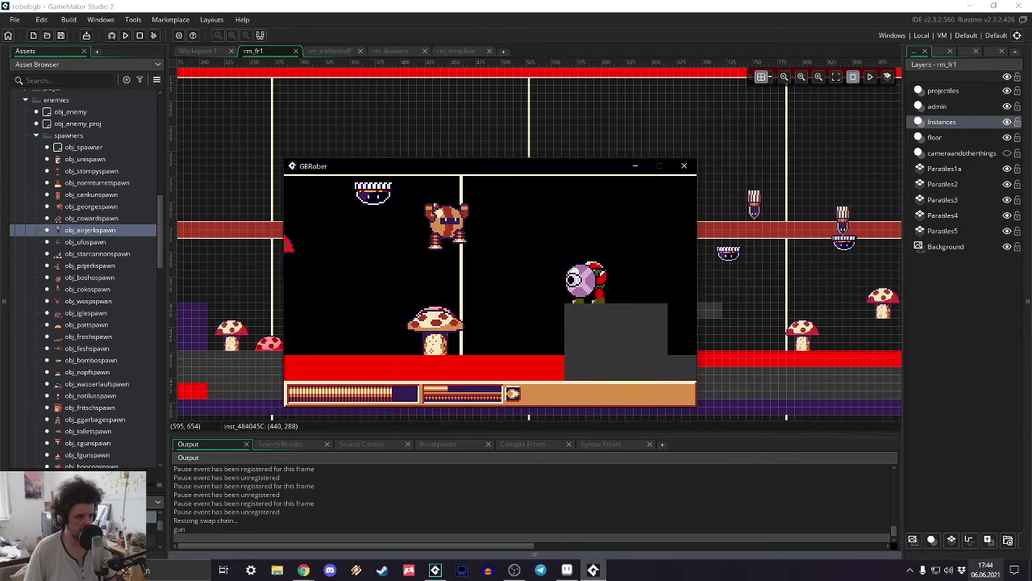
{"action": "key", "text": "Down"}
{"action": "key", "text": "Up"}
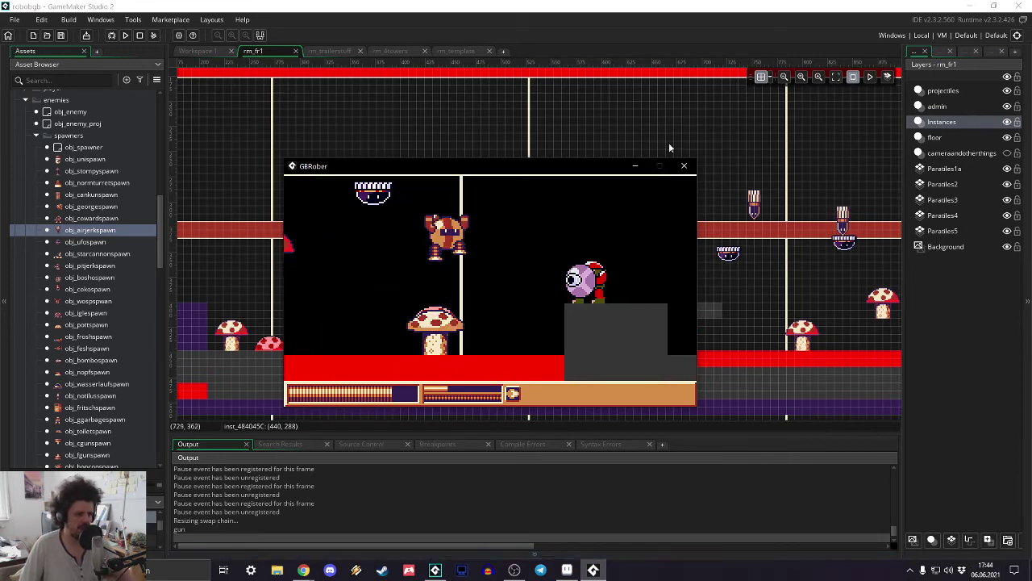
{"action": "key", "text": "Escape"}
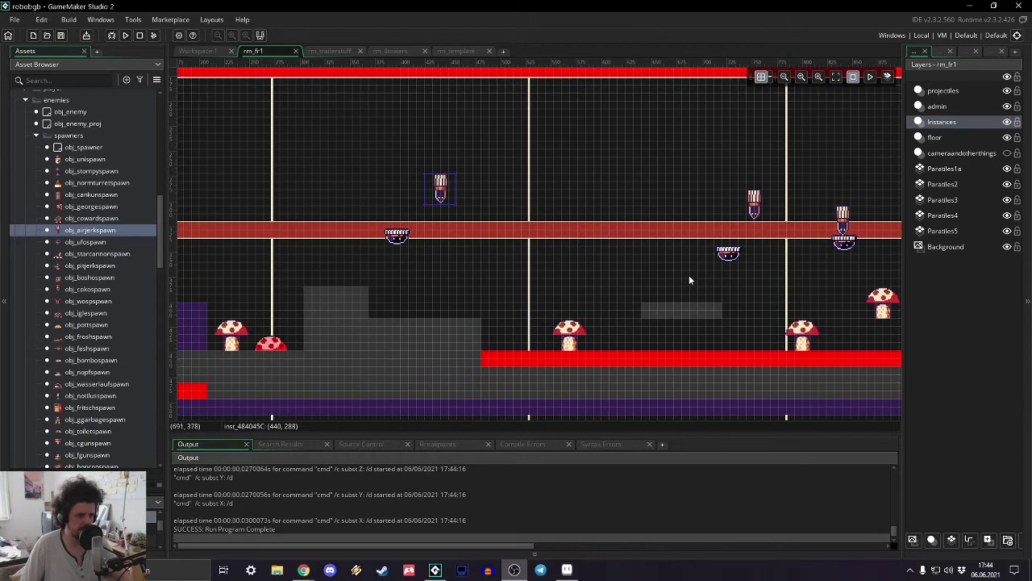
- Lower the airjerk spawners at x 752, 952 and 1040 to y 320, 296 and 312 respectively
{"action": "middle_click_drag", "start_coordinate": [689, 280], "coordinate": [437, 278]}
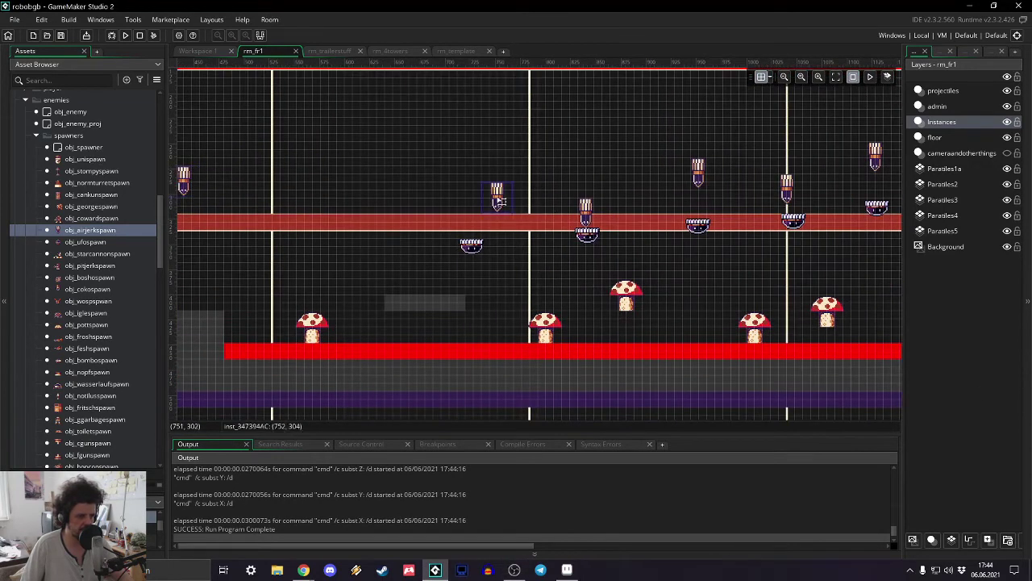
{"action": "left_click_drag", "start_coordinate": [495, 196], "coordinate": [499, 213]}
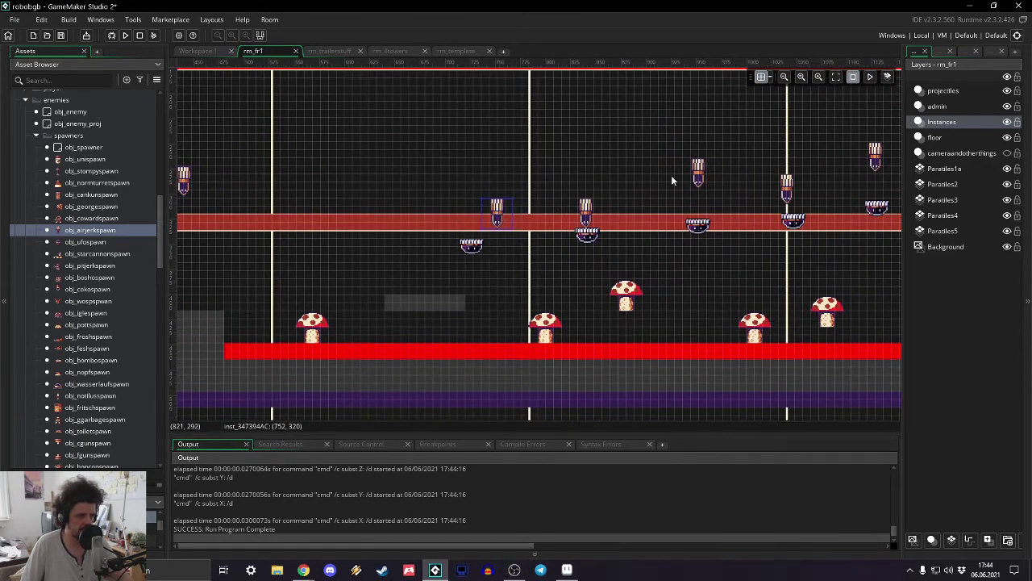
{"action": "middle_click_drag", "start_coordinate": [671, 175], "coordinate": [528, 172]}
{"action": "left_click_drag", "start_coordinate": [498, 178], "coordinate": [497, 194]}
{"action": "left_click_drag", "start_coordinate": [586, 183], "coordinate": [587, 214]}
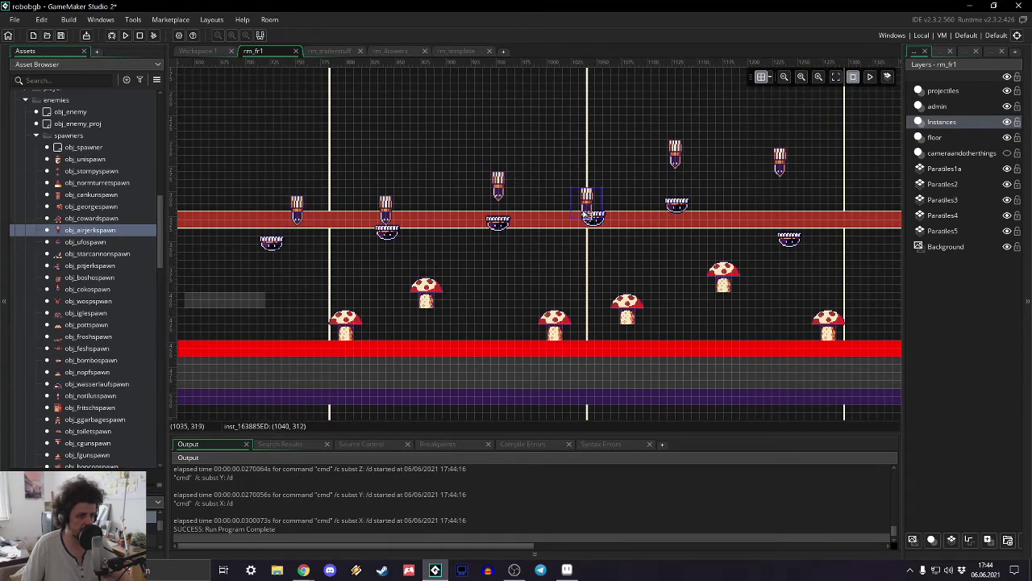
- Lower the airjerk spawner at x 1128 to y 296 and the one at x 1232 to y 312
{"action": "left_click_drag", "start_coordinate": [678, 156], "coordinate": [678, 177]}
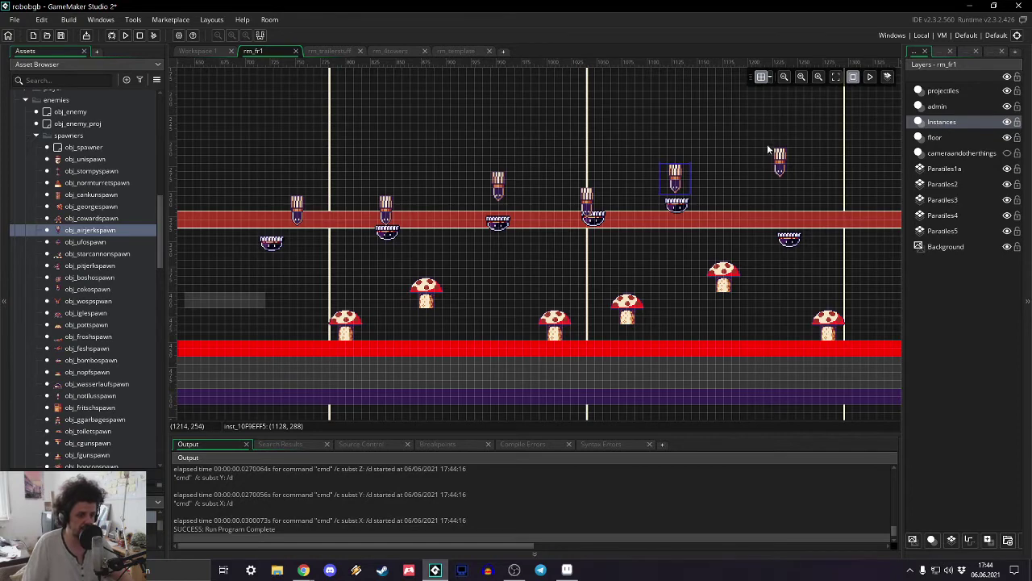
{"action": "middle_click_drag", "start_coordinate": [774, 151], "coordinate": [513, 122]}
{"action": "left_click_drag", "start_coordinate": [556, 145], "coordinate": [552, 187]}
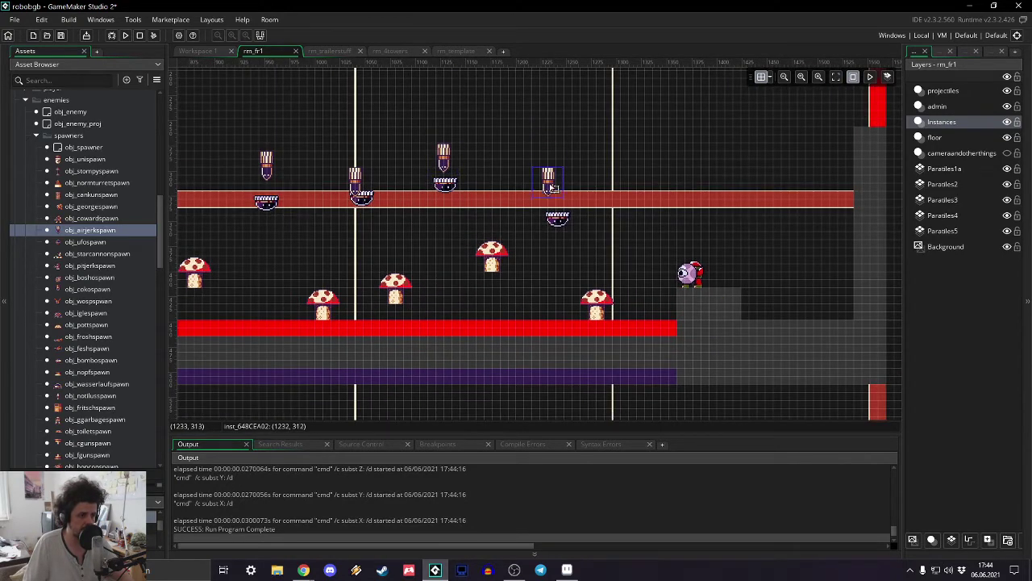
{"action": "left_click_drag", "start_coordinate": [444, 160], "coordinate": [448, 163]}
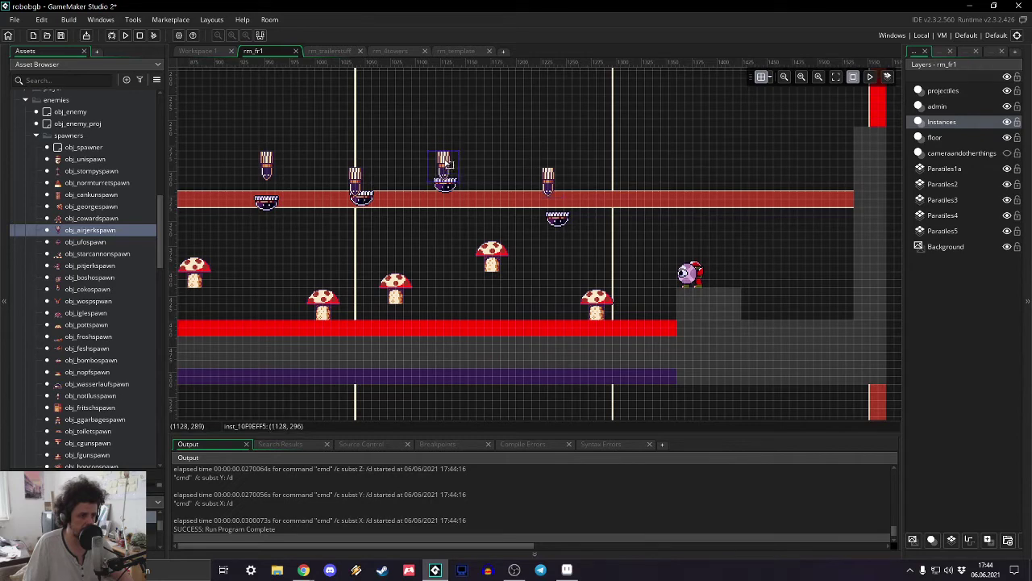
- Check the room's first airjerk spawner, run the game and playtest the opening area with the lowered spawners
{"action": "scroll", "coordinate": [377, 186], "scroll_direction": "left", "scroll_amount": 5, "text": "shift"}
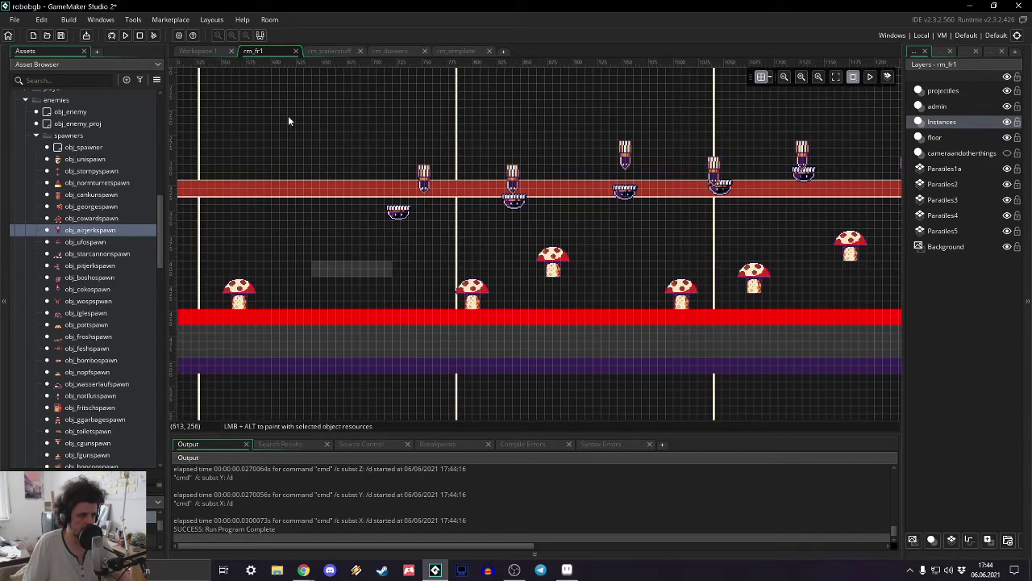
{"action": "scroll", "coordinate": [288, 115], "scroll_direction": "left", "scroll_amount": 4, "text": "shift"}
{"action": "left_click", "coordinate": [353, 158]}
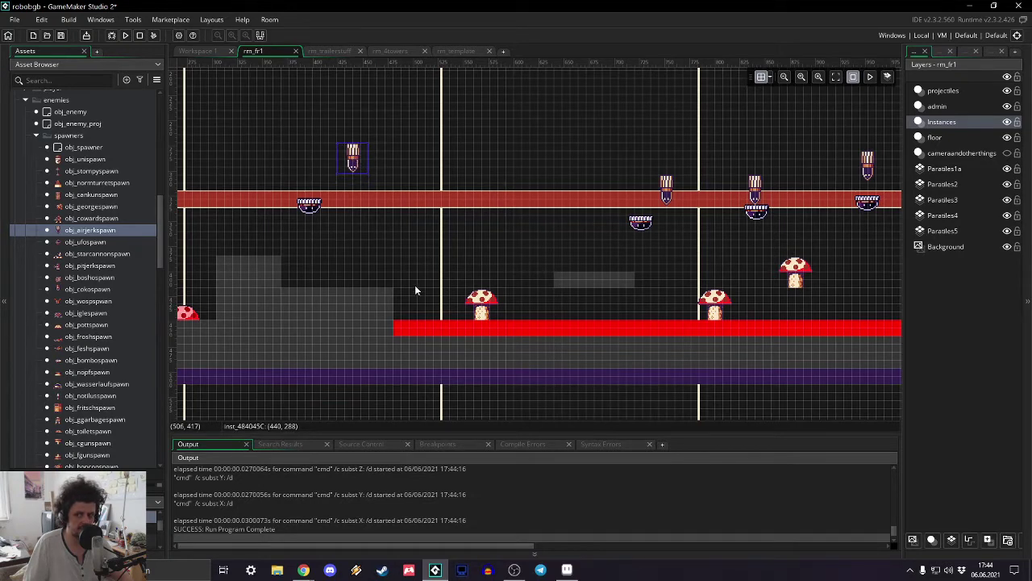
{"action": "left_click", "coordinate": [125, 36]}
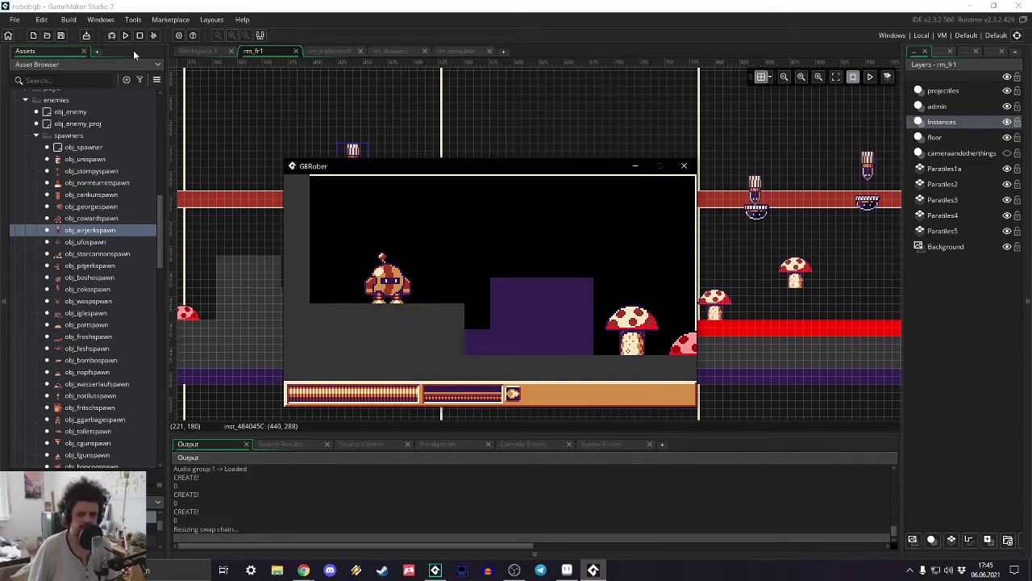
{"action": "key", "text": "Right"}
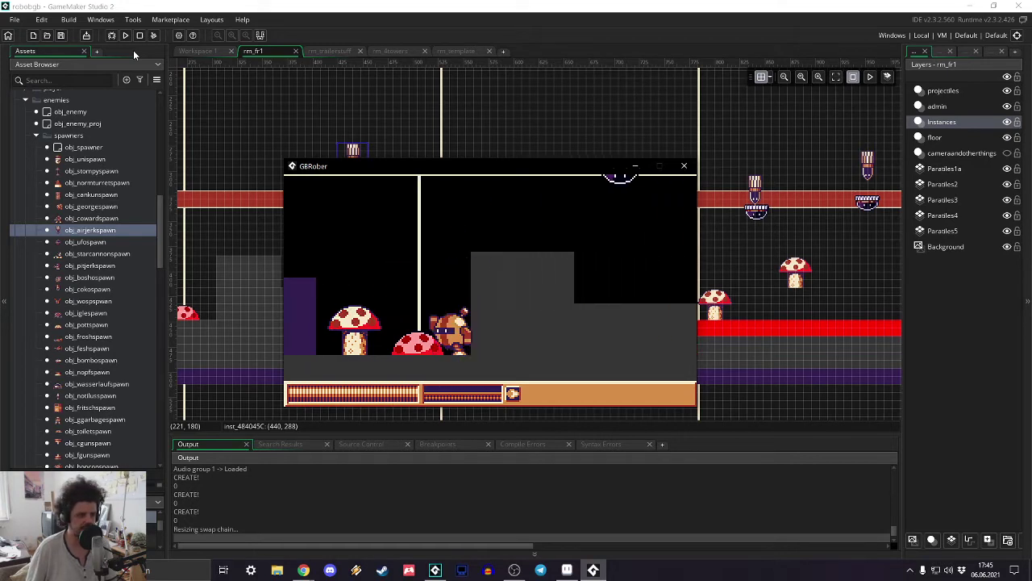
{"action": "key", "text": "Left"}
{"action": "key", "text": "Right"}
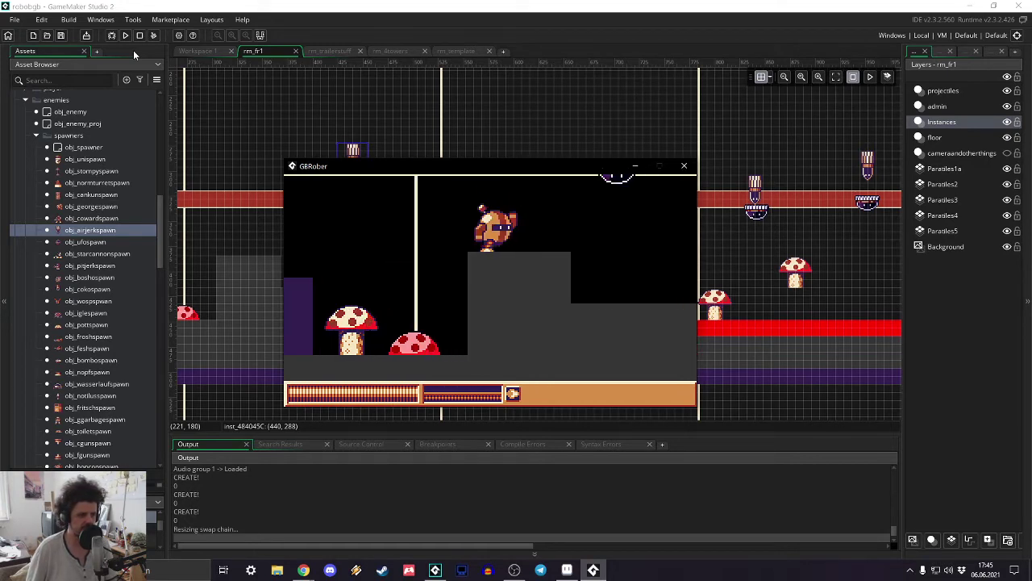
{"action": "key", "text": "Right"}
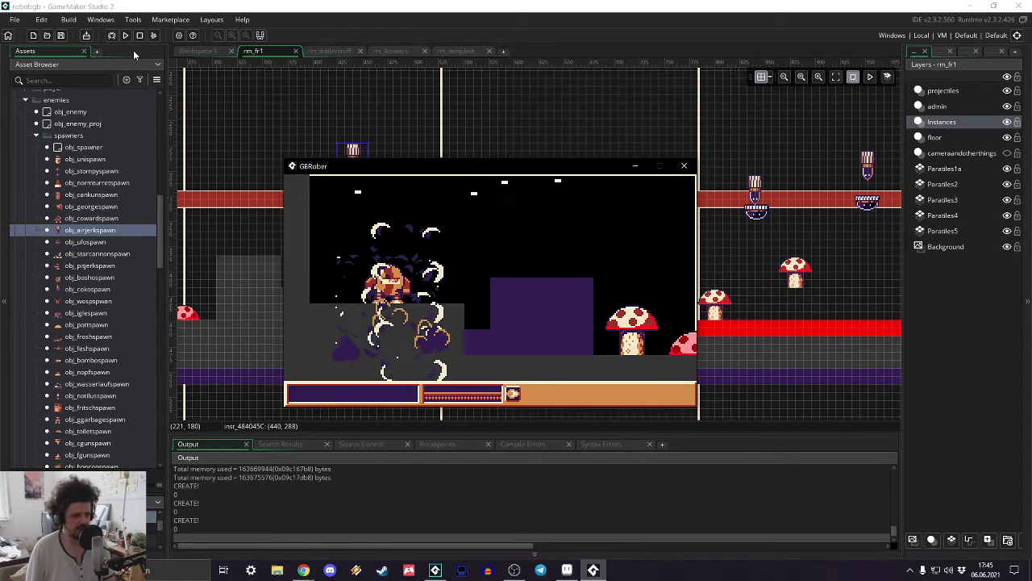
- Replay the level from its start across the mushrooms to the far ledge, watching the airjerks' flight heights, and close the game
{"action": "key", "text": "Right"}
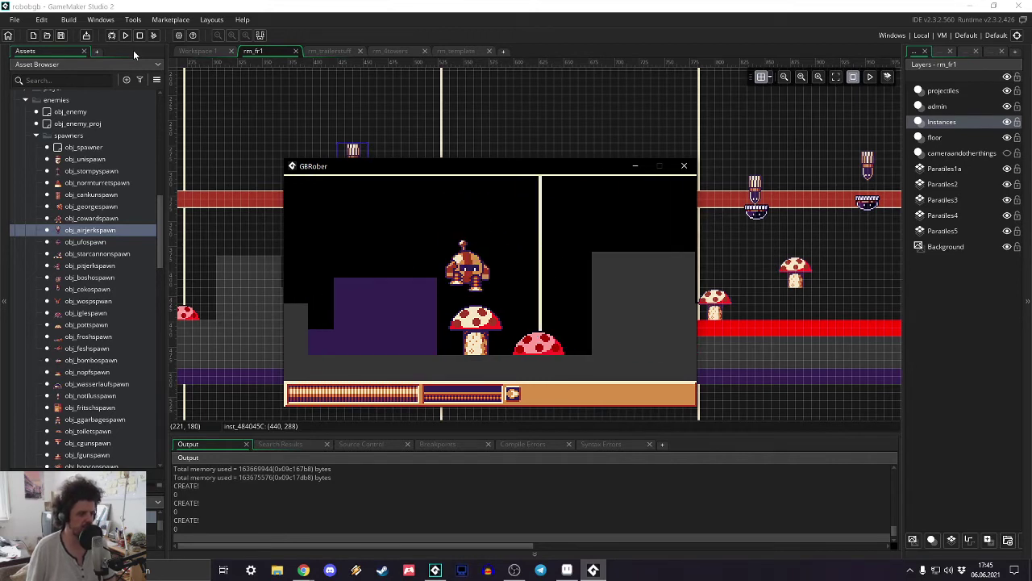
{"action": "key", "text": "Right"}
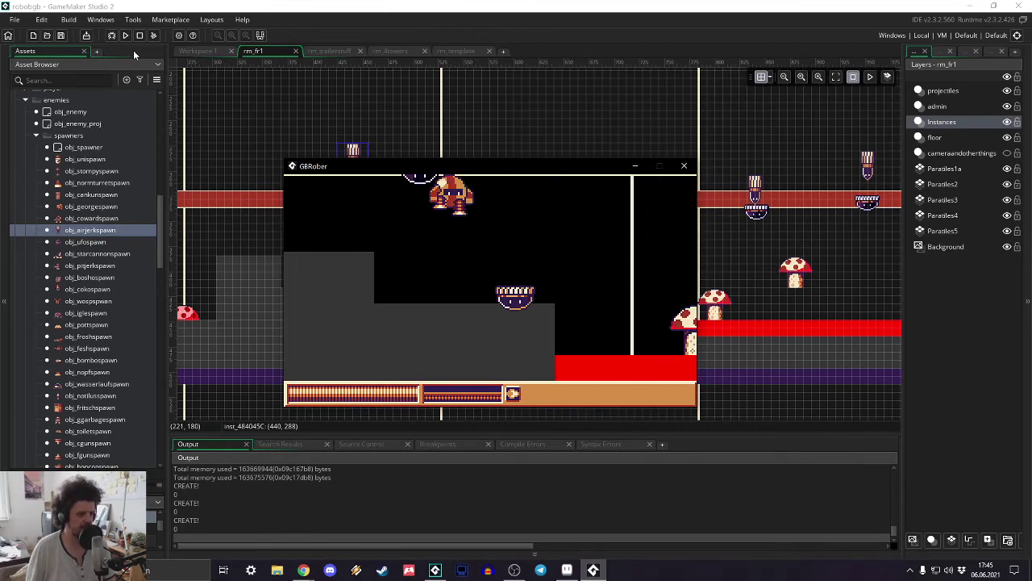
{"action": "key", "text": "Right"}
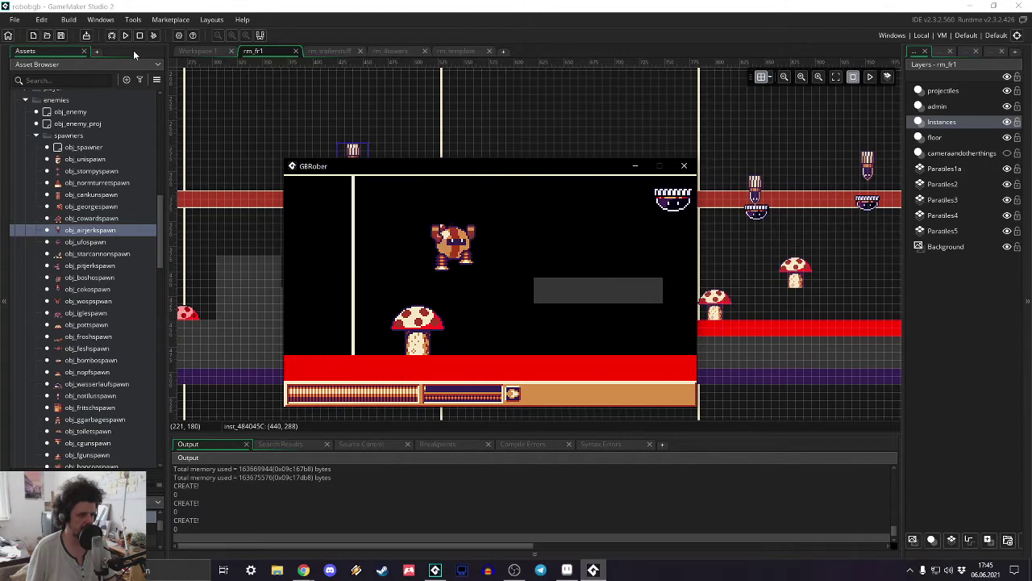
{"action": "key", "text": "Right"}
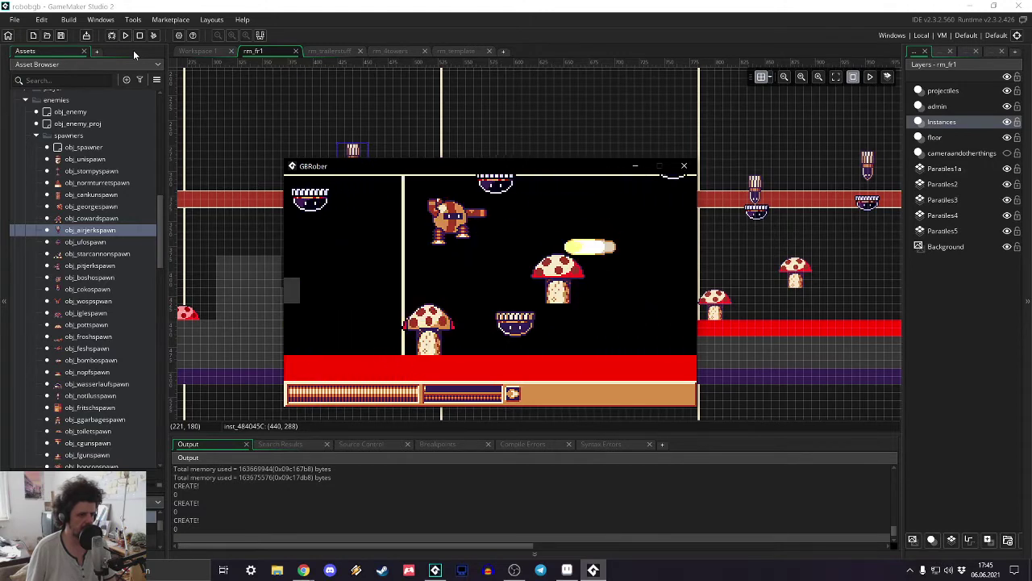
{"action": "key", "text": "Right"}
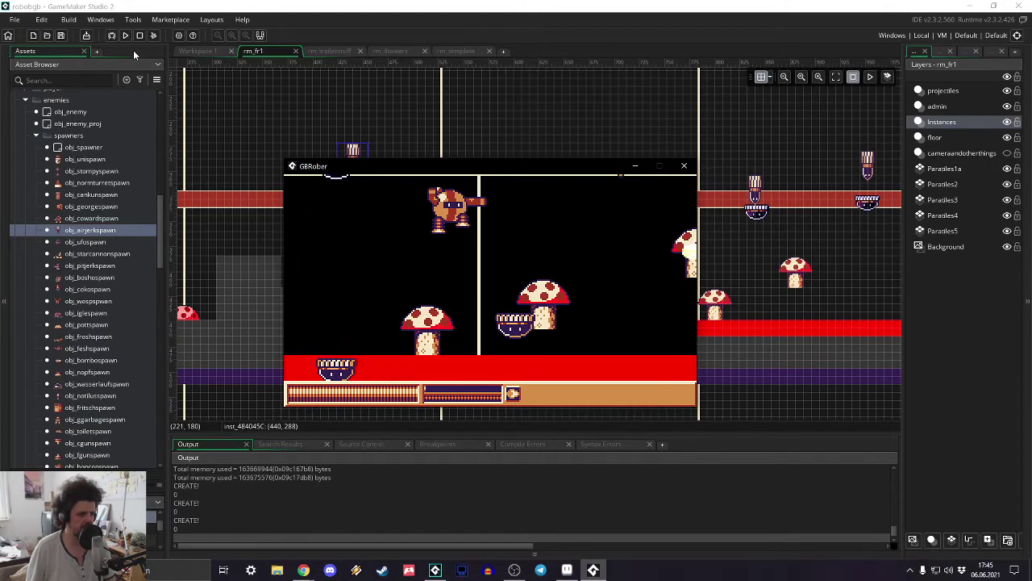
{"action": "key", "text": "Right"}
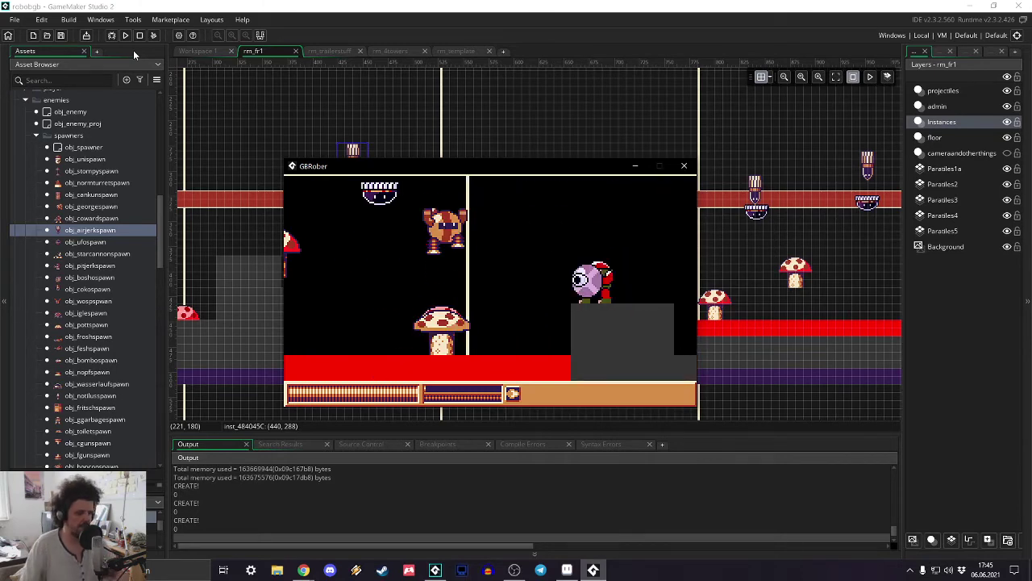
{"action": "left_click", "coordinate": [684, 166]}
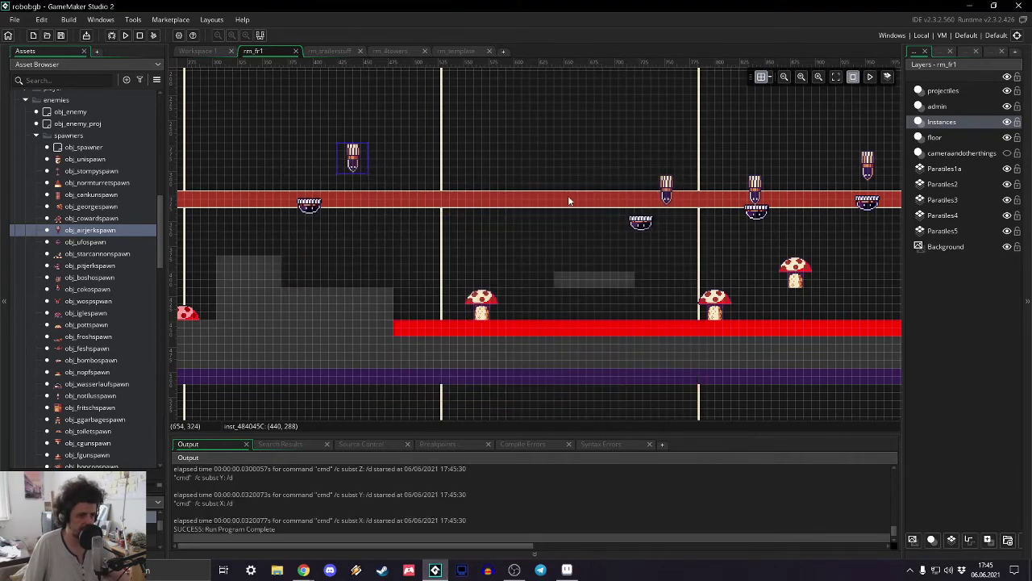
- Raise the airjerk spawner at x 752 to y 304 and the one at x 840 to y 312
{"action": "middle_click_drag", "start_coordinate": [590, 170], "coordinate": [324, 181]}
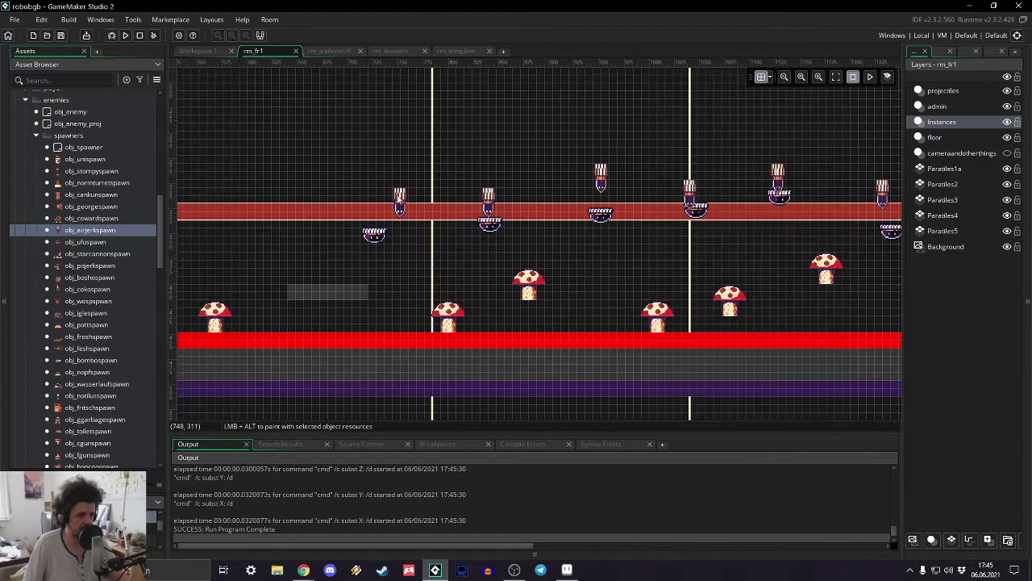
{"action": "left_click_drag", "start_coordinate": [401, 196], "coordinate": [401, 189]}
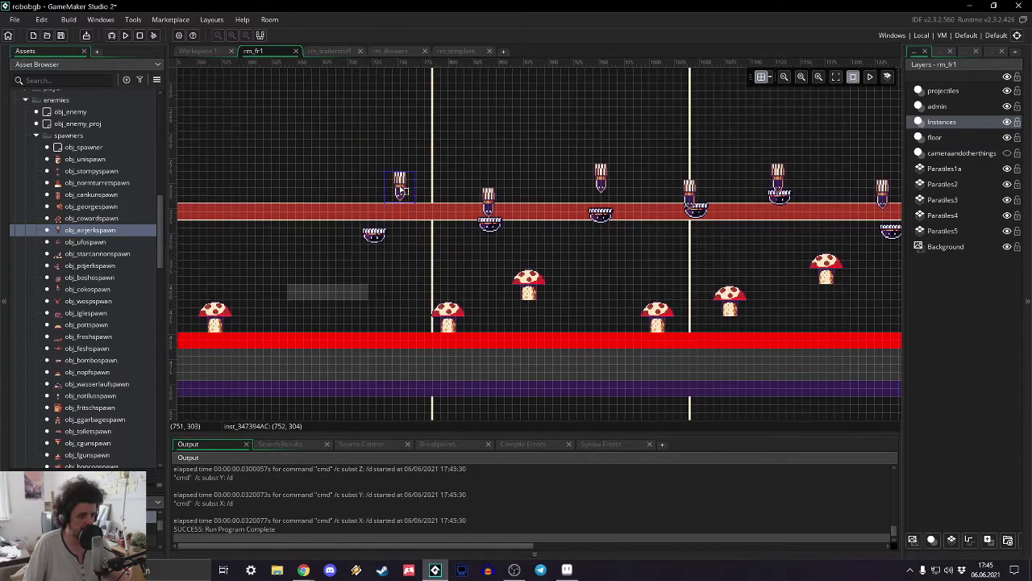
{"action": "left_click", "coordinate": [489, 196]}
{"action": "left_click_drag", "start_coordinate": [488, 193], "coordinate": [488, 182]}
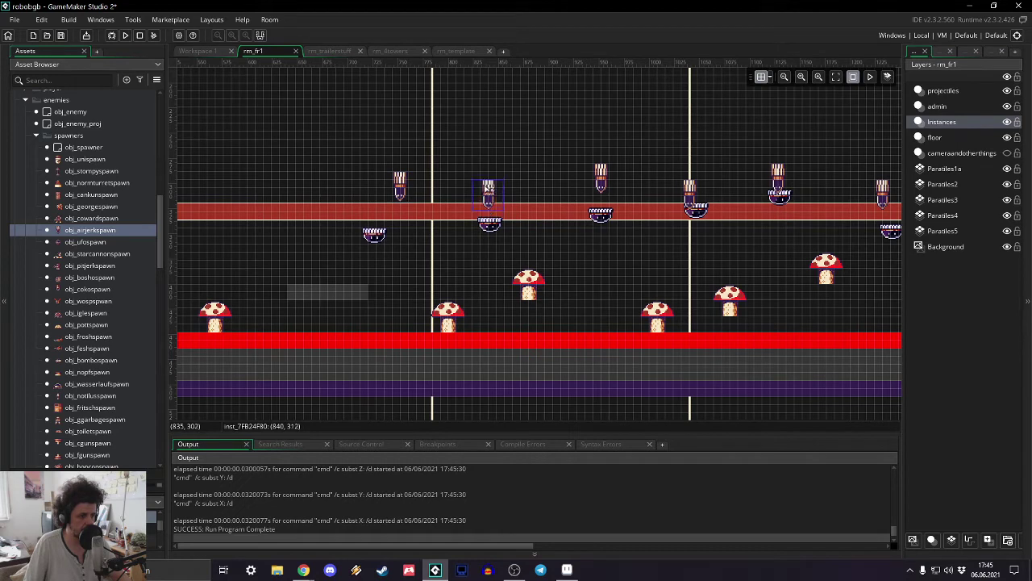
- Raise the airjerk spawner at x 952 to y 280 and the one at x 1040 to y 304
{"action": "left_click", "coordinate": [609, 174]}
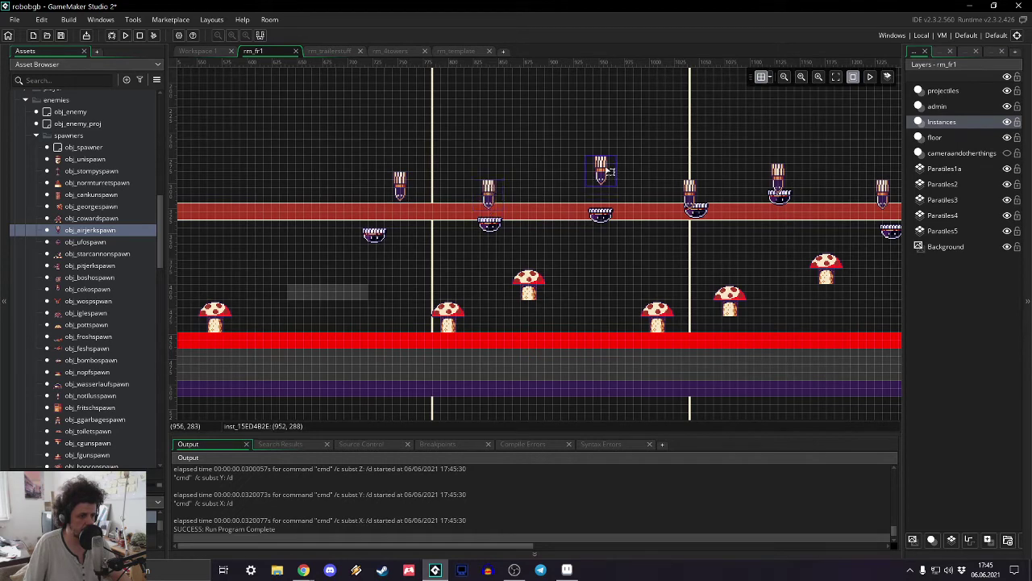
{"action": "left_click_drag", "start_coordinate": [609, 168], "coordinate": [609, 160]}
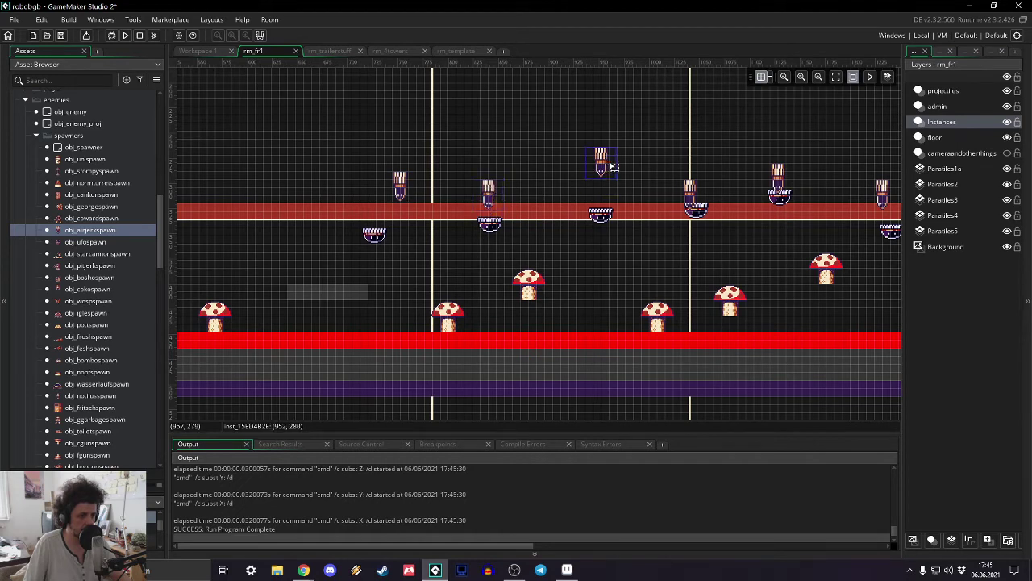
{"action": "left_click", "coordinate": [695, 184]}
{"action": "middle_click_drag", "start_coordinate": [696, 182], "coordinate": [467, 198]}
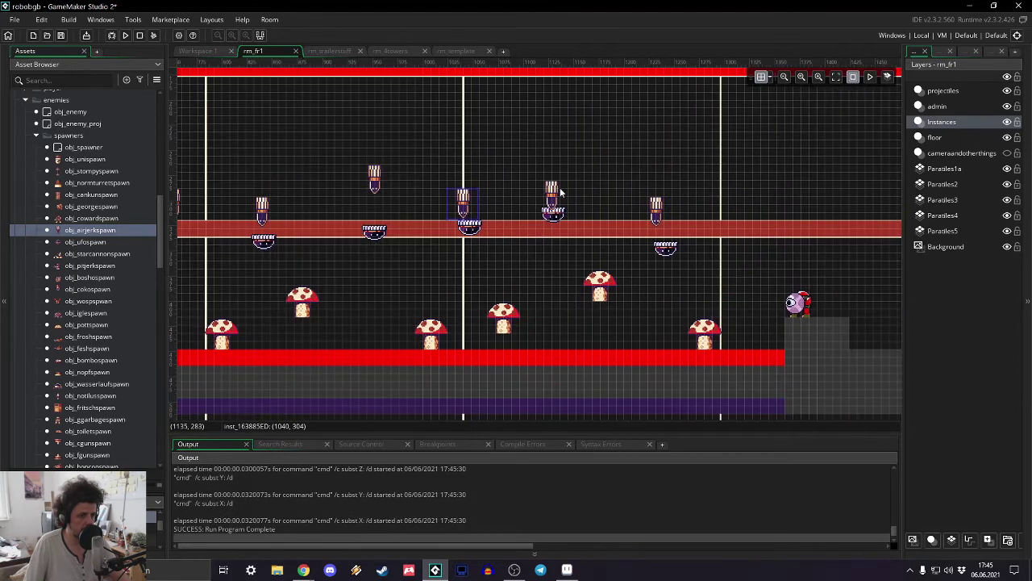
- Raise the airjerk spawner at x 1128 to y 280 and the one at x 1232 to y 304
{"action": "left_click", "coordinate": [555, 187]}
{"action": "left_click_drag", "start_coordinate": [558, 186], "coordinate": [560, 174]}
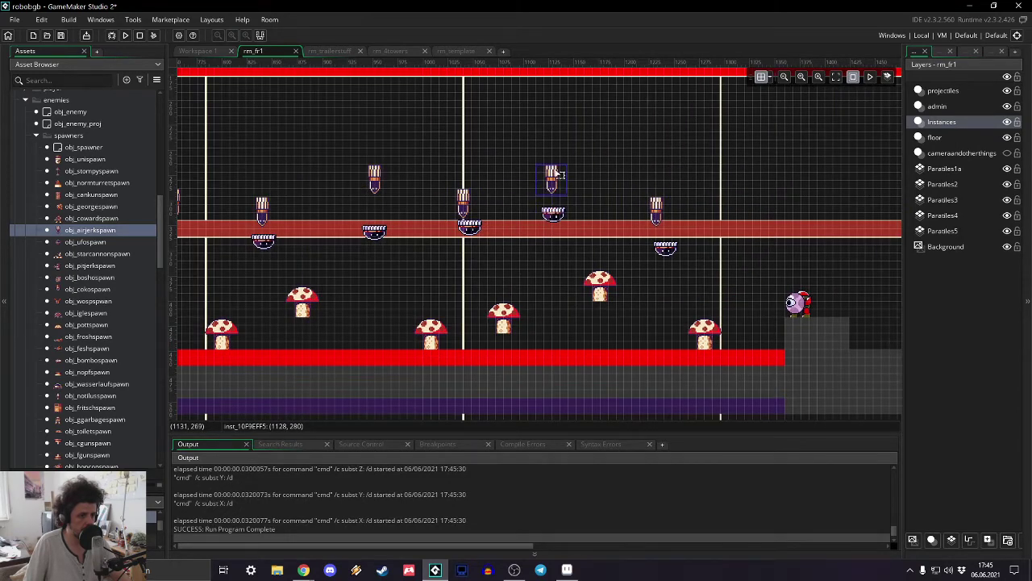
{"action": "left_click", "coordinate": [657, 202]}
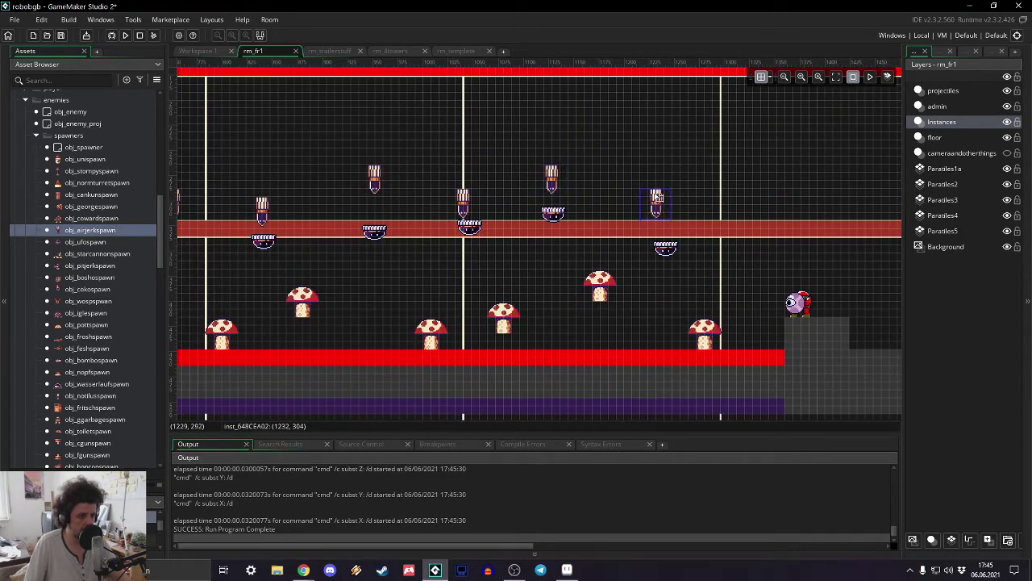
- Run the game with the Background layer hidden, playtest from the start across the mushrooms to the far ledge, and close the game
{"action": "left_click", "coordinate": [1007, 246]}
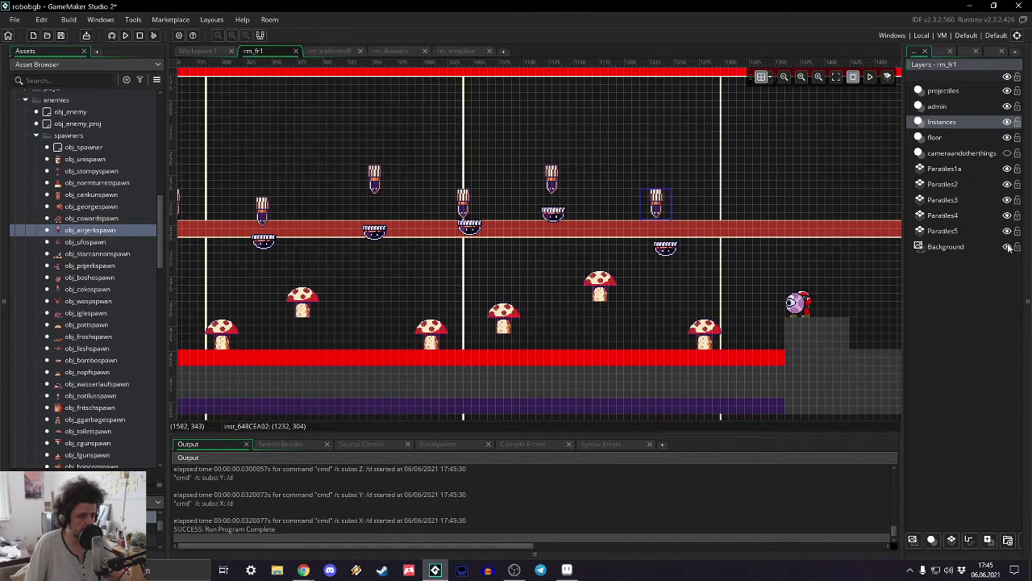
{"action": "left_click", "coordinate": [127, 35]}
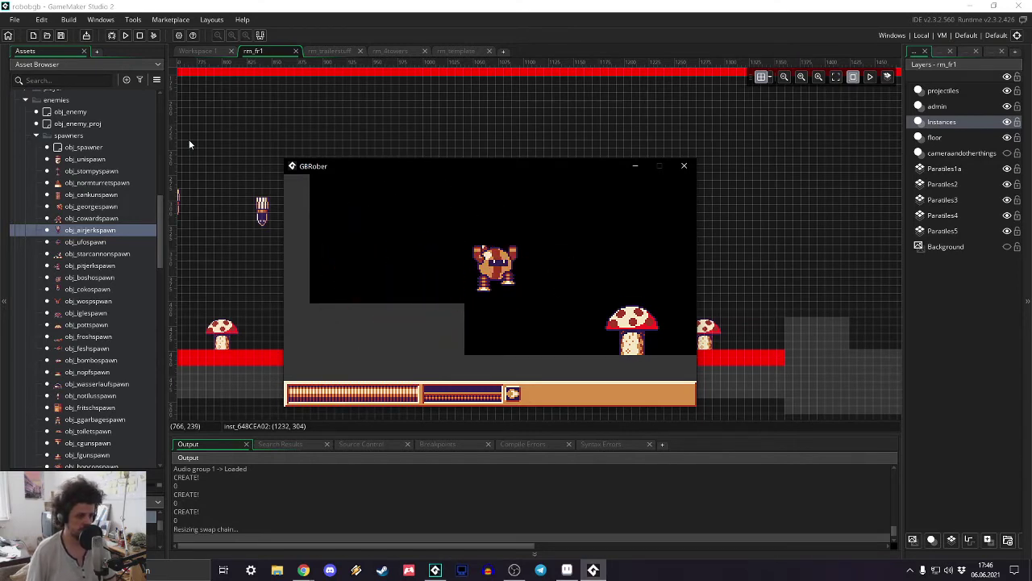
{"action": "key", "text": "Right"}
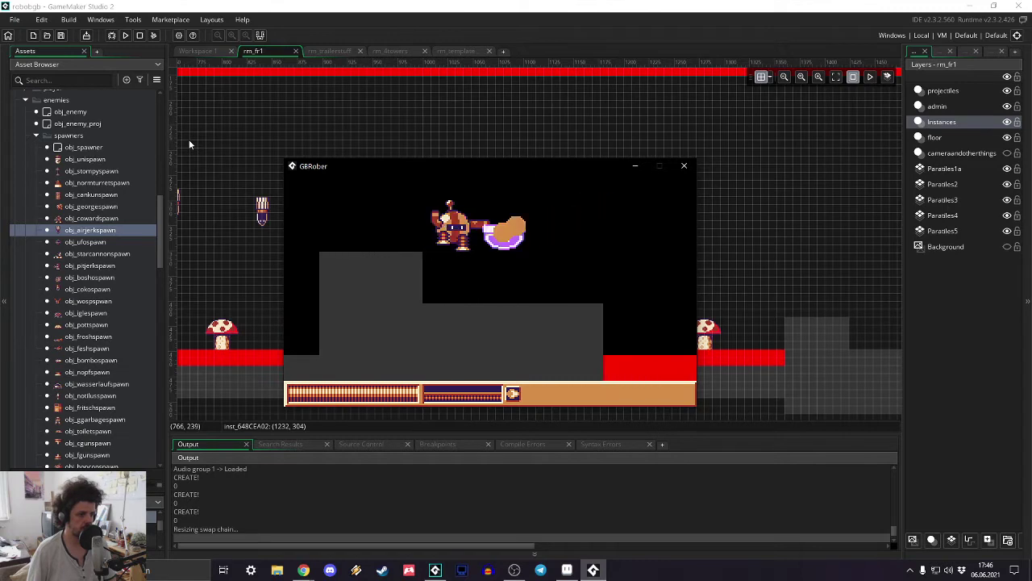
{"action": "key", "text": "Right"}
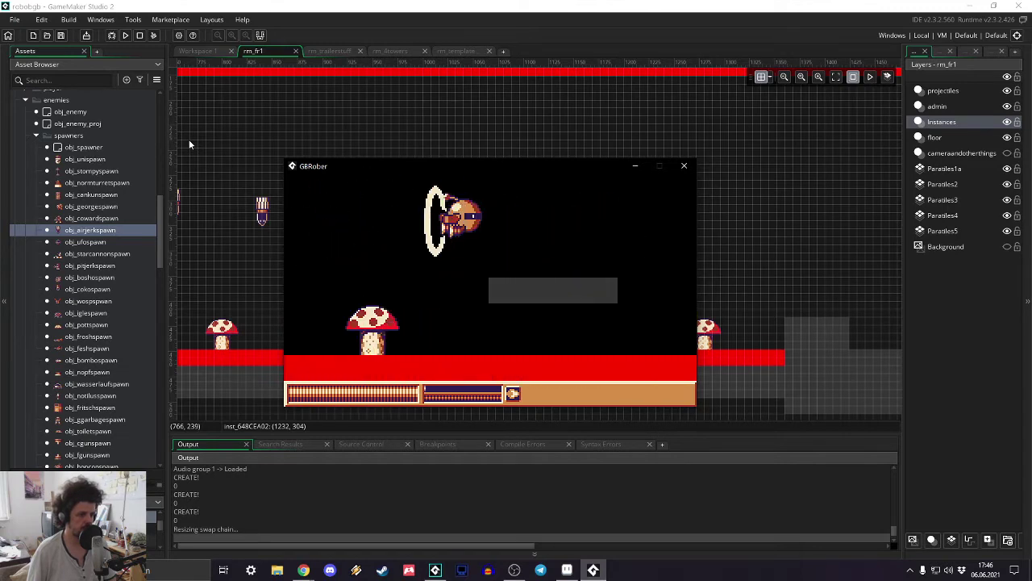
{"action": "key", "text": "Right"}
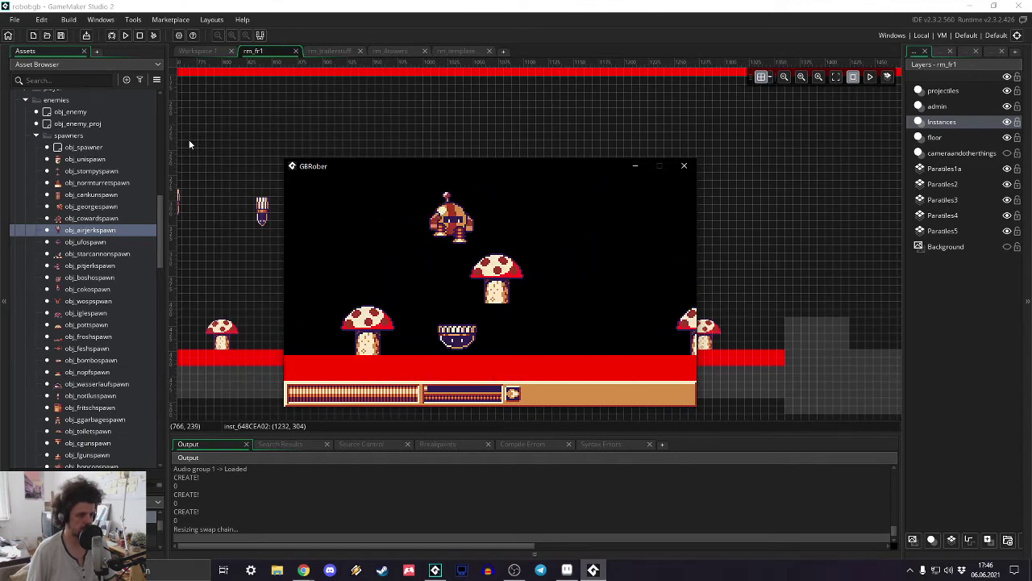
{"action": "key", "text": "Right"}
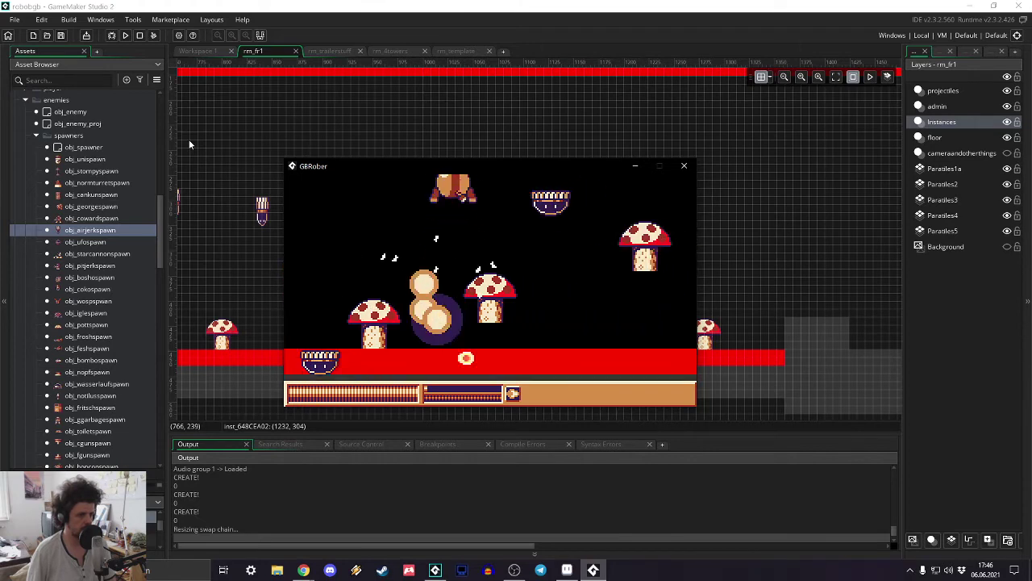
{"action": "key", "text": "Right"}
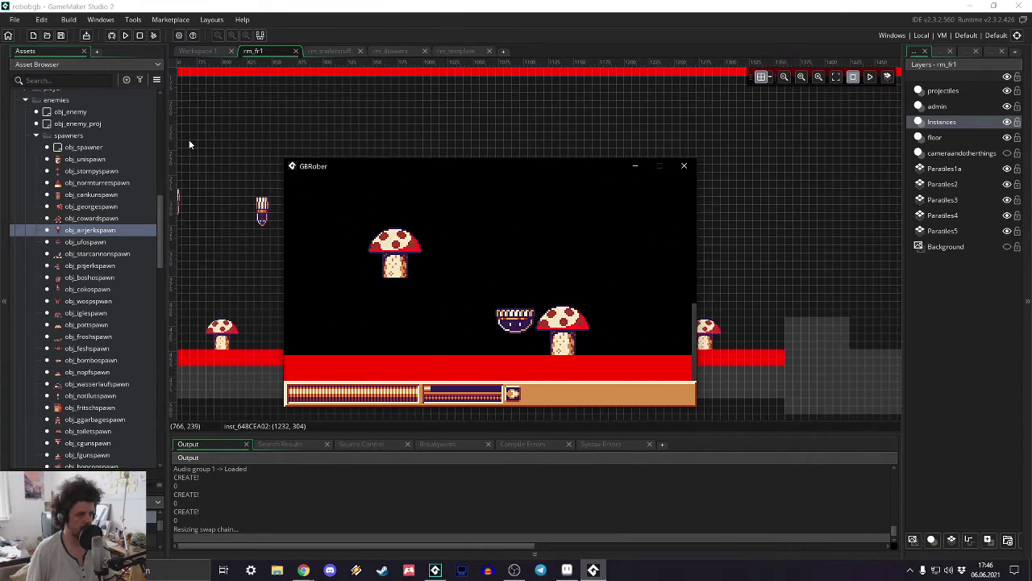
{"action": "key", "text": "Right"}
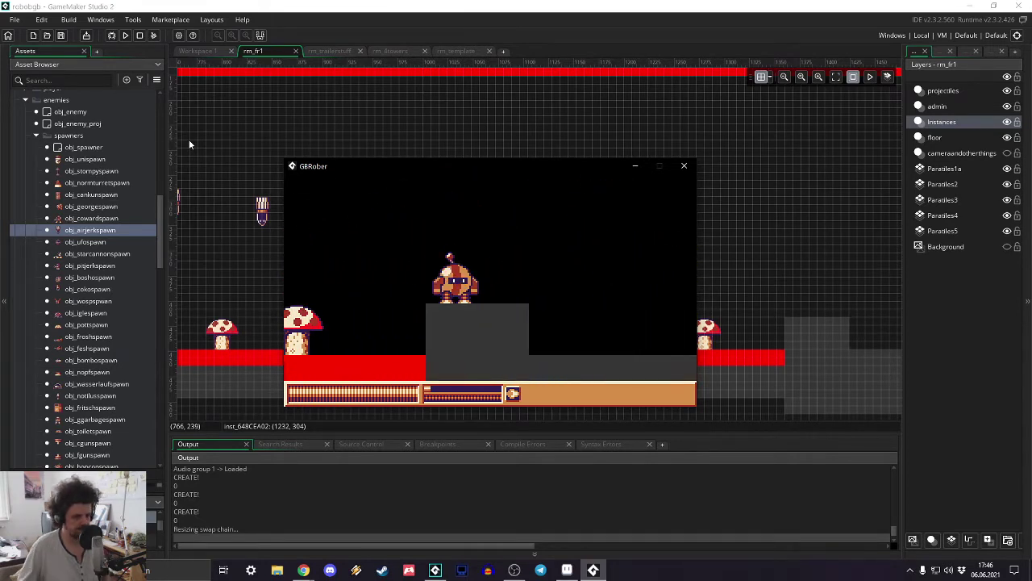
{"action": "left_click", "coordinate": [684, 165]}
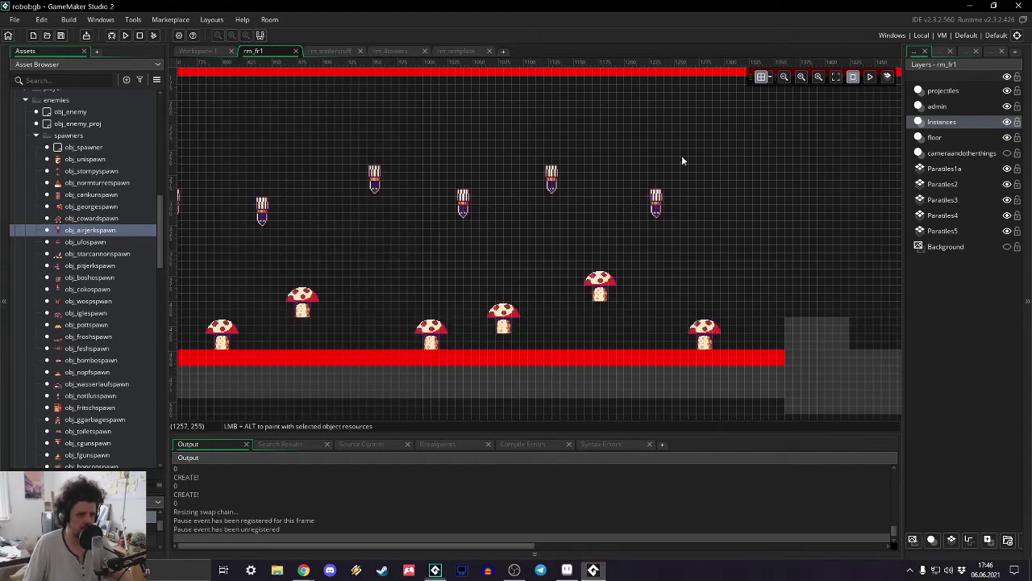
{"action": "left_click", "coordinate": [592, 570]}
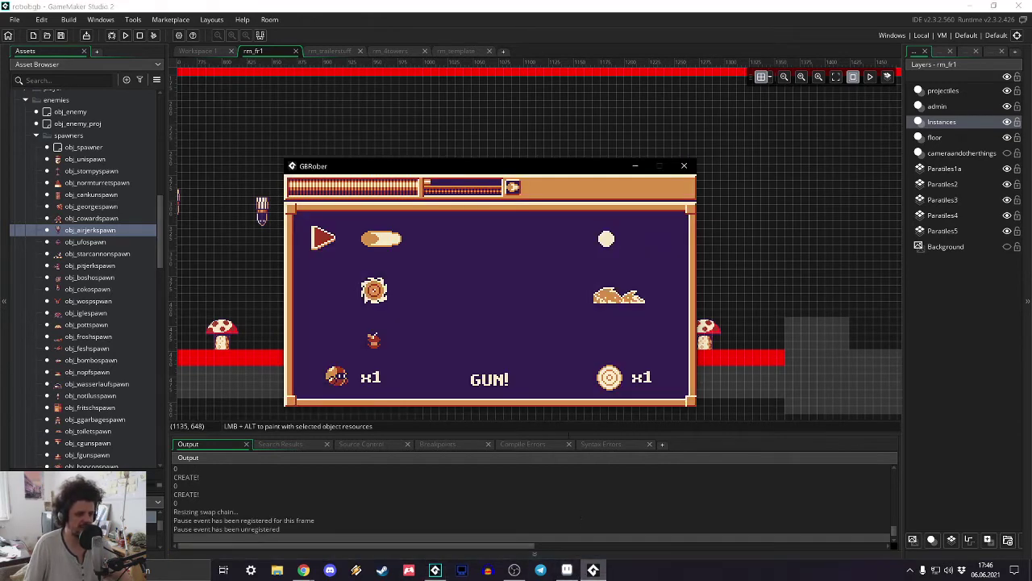
{"action": "left_click", "coordinate": [684, 165]}
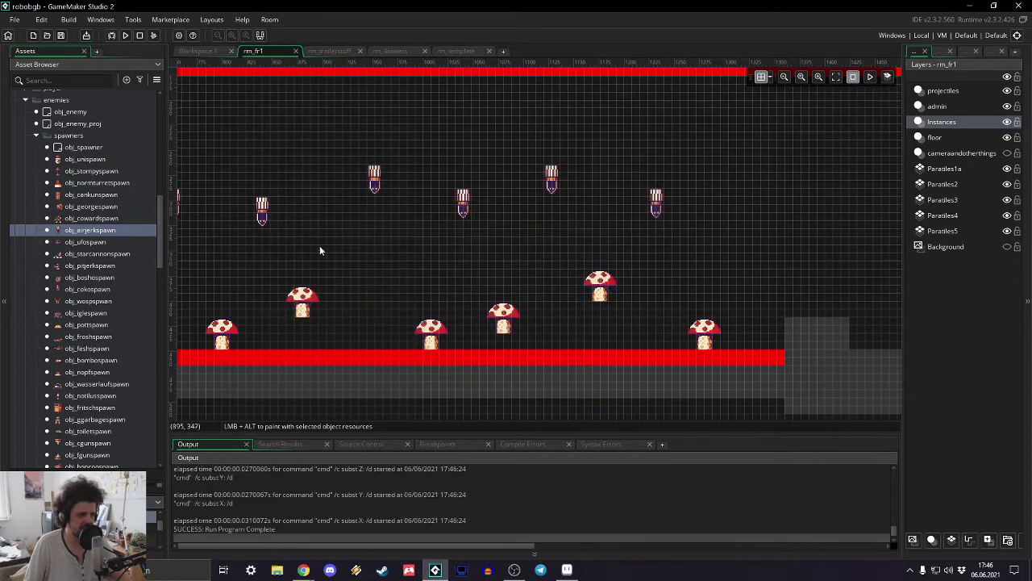
- Show the Background layer and raise the airjerk spawners at x 752, 840, 952 and 1040 to y 296, 304, 272 and 296 respectively
{"action": "middle_click_drag", "start_coordinate": [319, 246], "coordinate": [600, 281]}
{"action": "left_click", "coordinate": [1008, 245]}
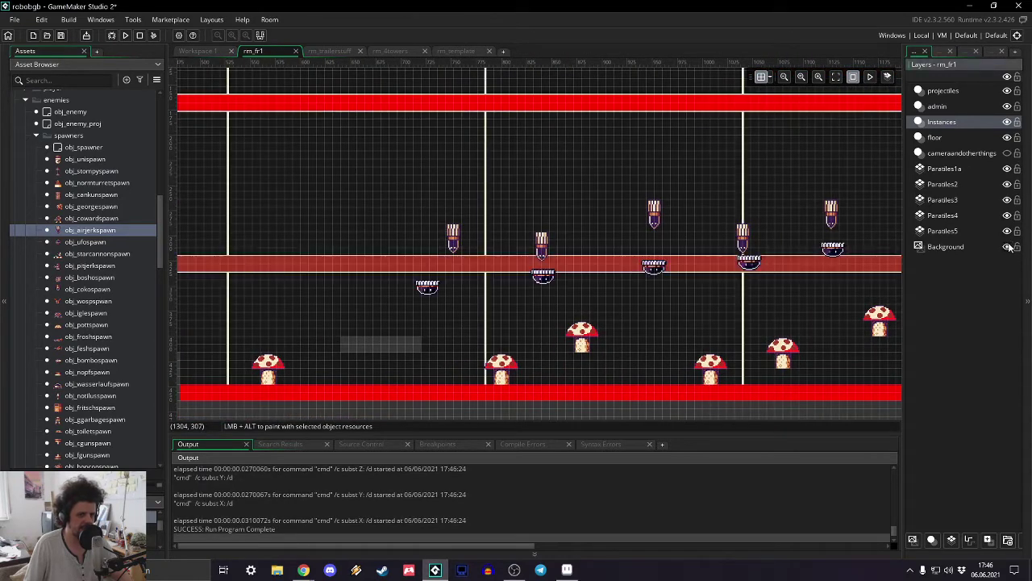
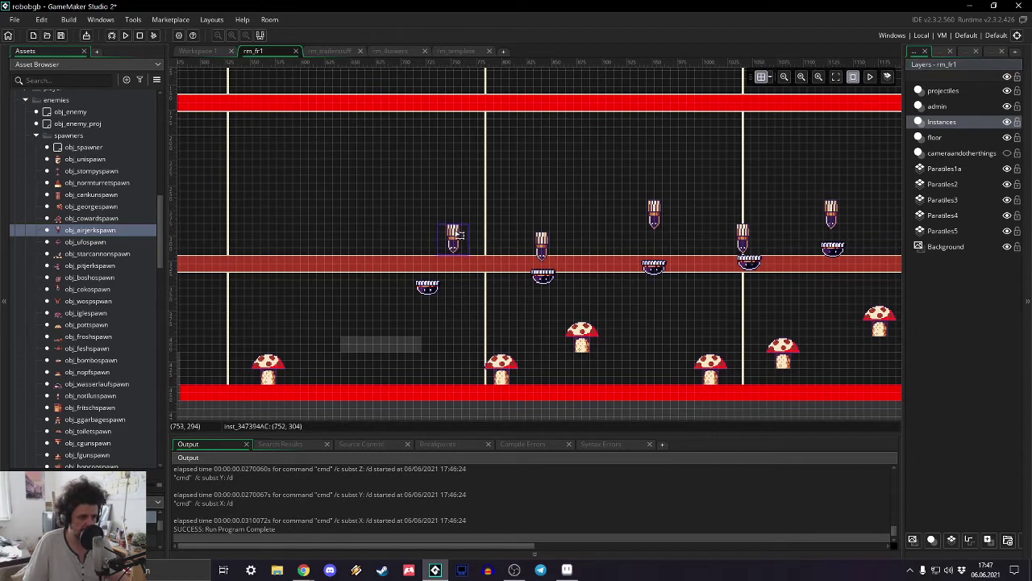
{"action": "left_click_drag", "start_coordinate": [457, 231], "coordinate": [460, 228]}
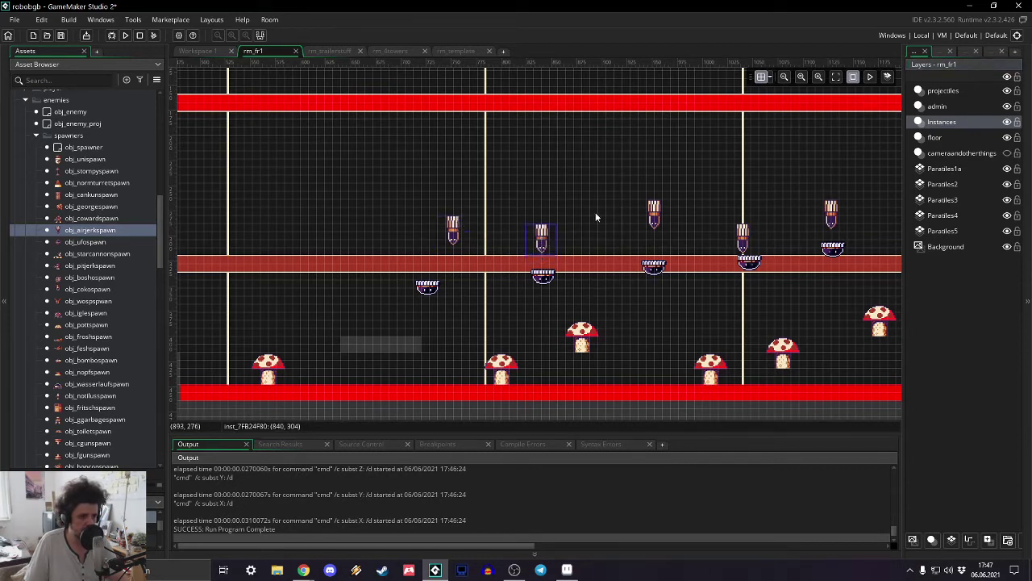
{"action": "left_click_drag", "start_coordinate": [655, 212], "coordinate": [655, 208]}
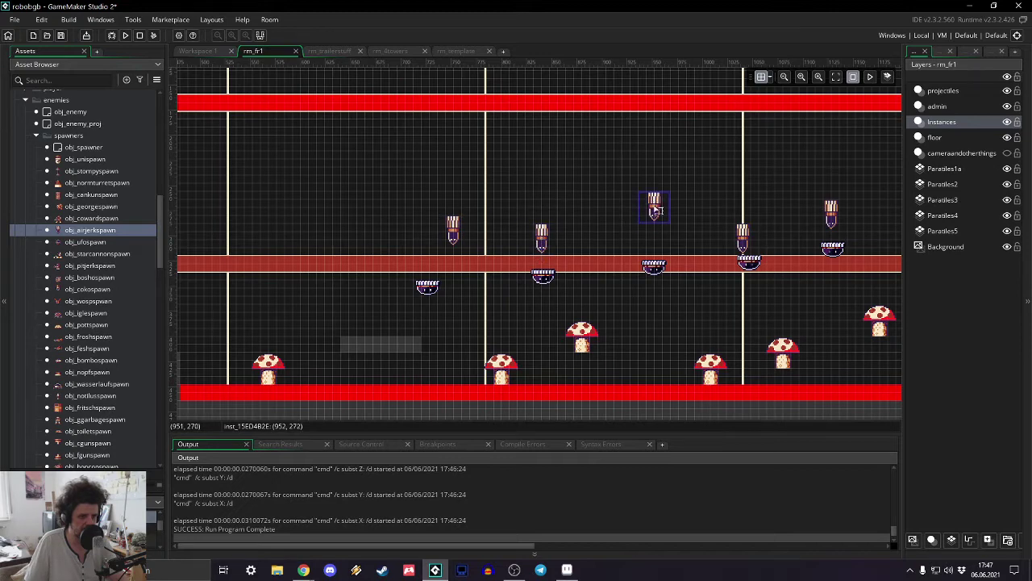
{"action": "left_click_drag", "start_coordinate": [746, 238], "coordinate": [746, 232]}
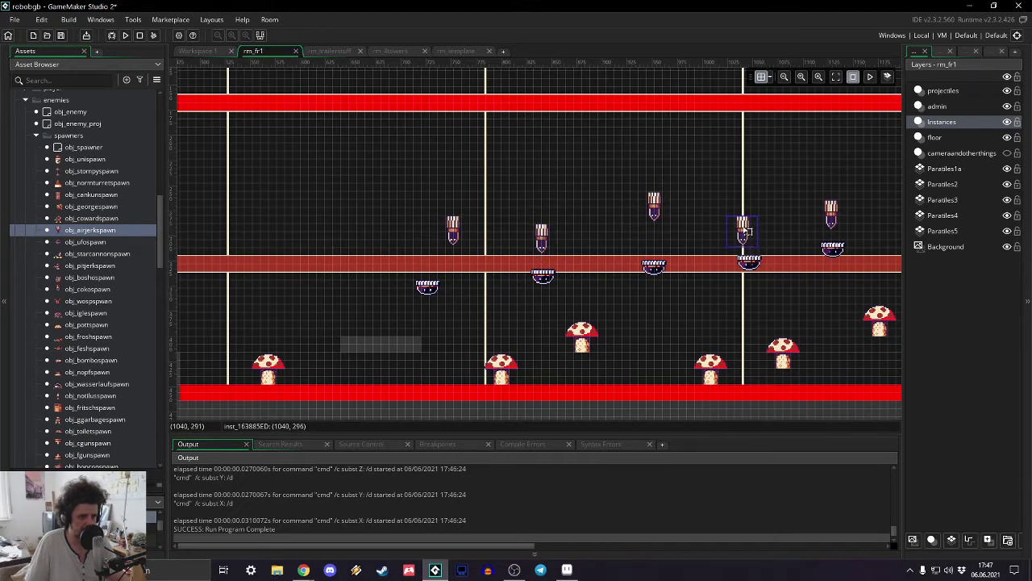
- Raise the airjerk spawner at x 1128 to y 272 and move the one at x 1232 to (1240, 296)
{"action": "middle_click_drag", "start_coordinate": [787, 163], "coordinate": [418, 113]}
{"action": "left_click_drag", "start_coordinate": [463, 165], "coordinate": [466, 159]}
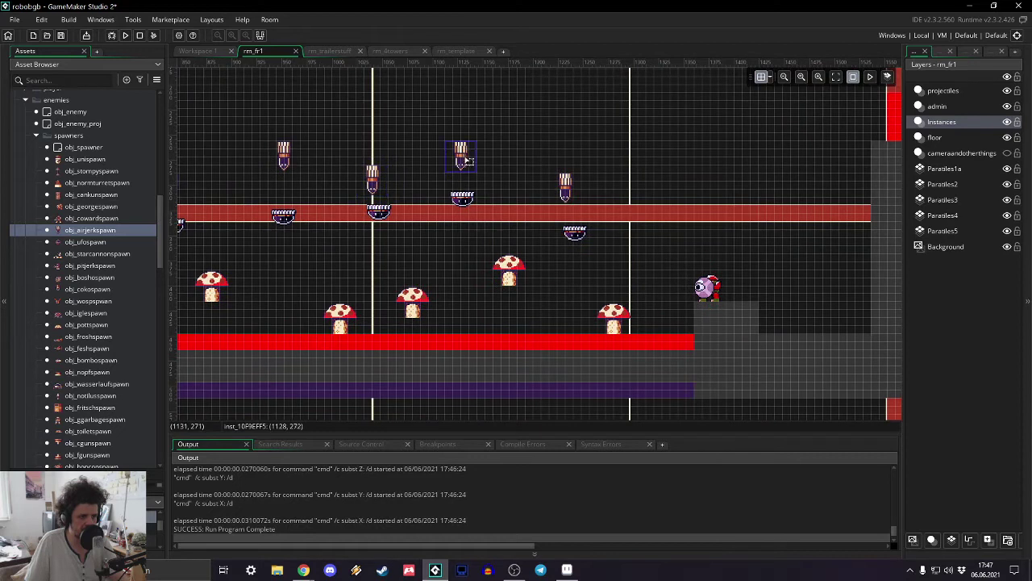
{"action": "left_click_drag", "start_coordinate": [565, 183], "coordinate": [573, 172]}
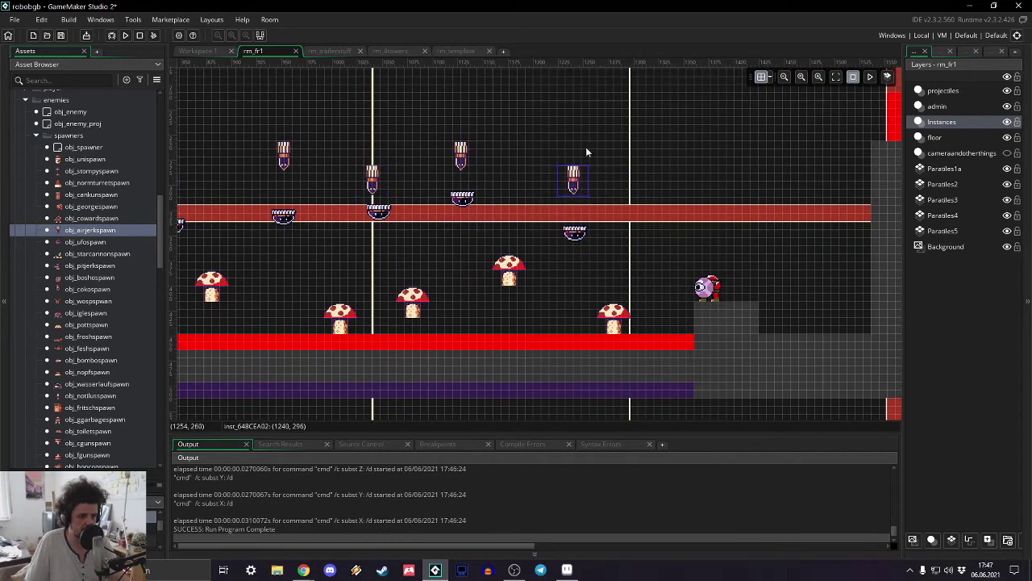
- Run the game with the Background layer shown, playtest the raised airjerks up to the far ledge, and close the game
{"action": "middle_click_drag", "start_coordinate": [384, 132], "coordinate": [579, 185]}
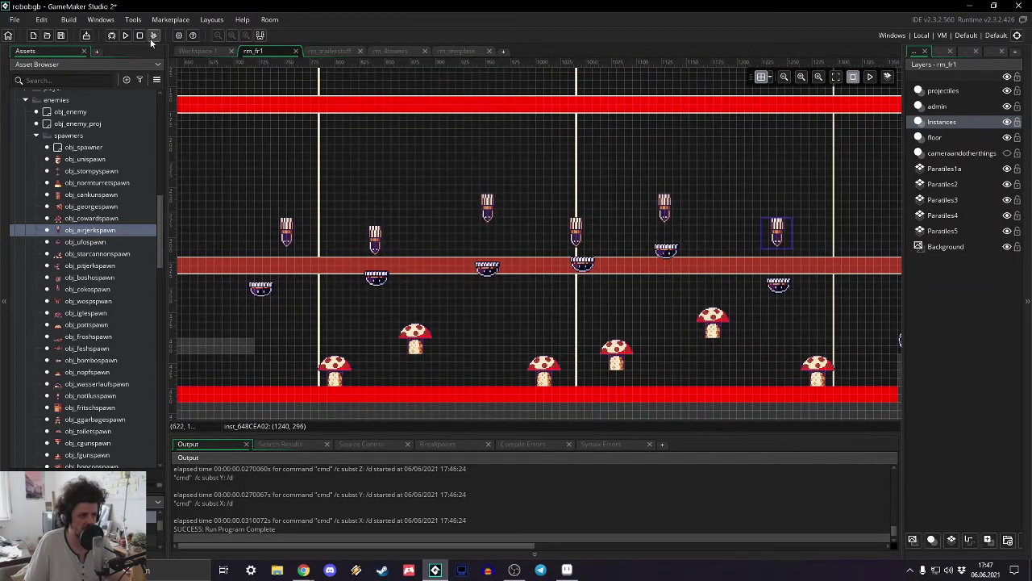
{"action": "left_click", "coordinate": [125, 36]}
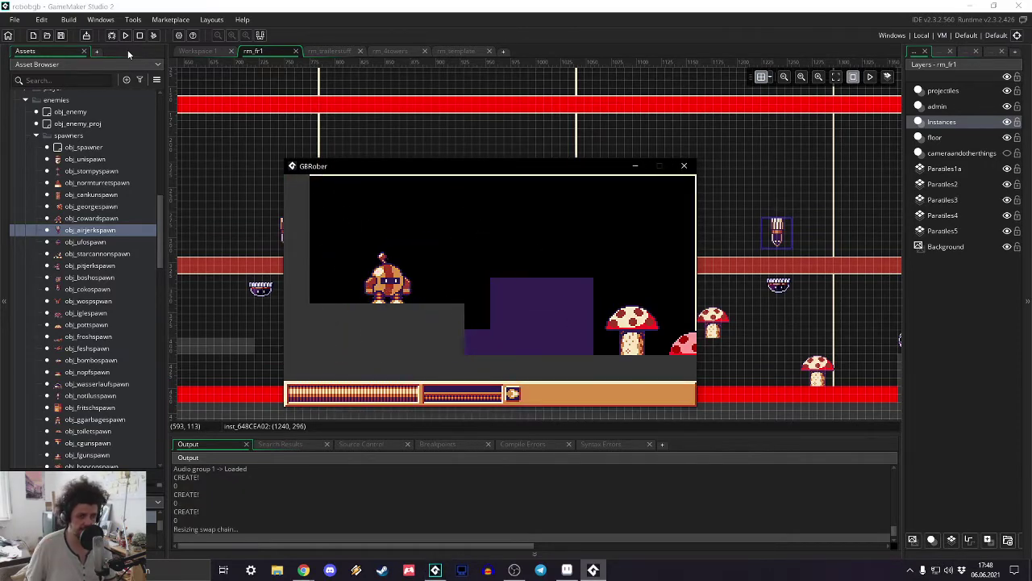
{"action": "key", "text": "Right"}
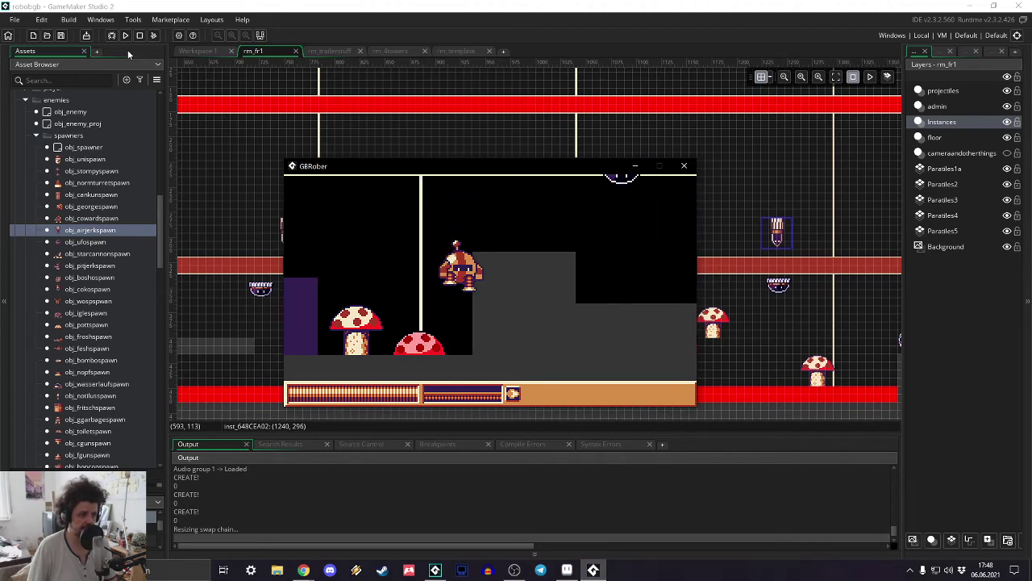
{"action": "key", "text": "Right"}
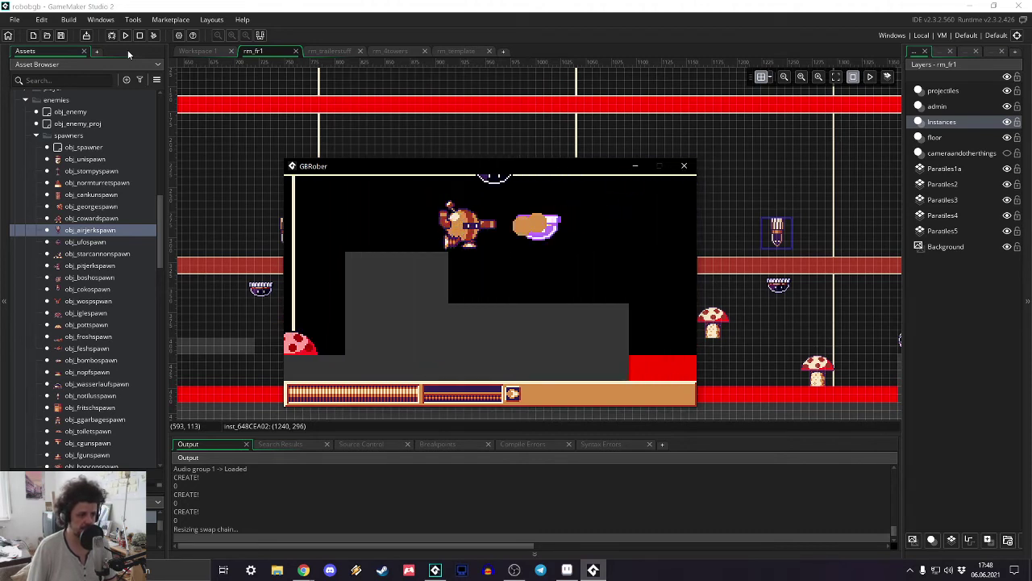
{"action": "key", "text": "Right"}
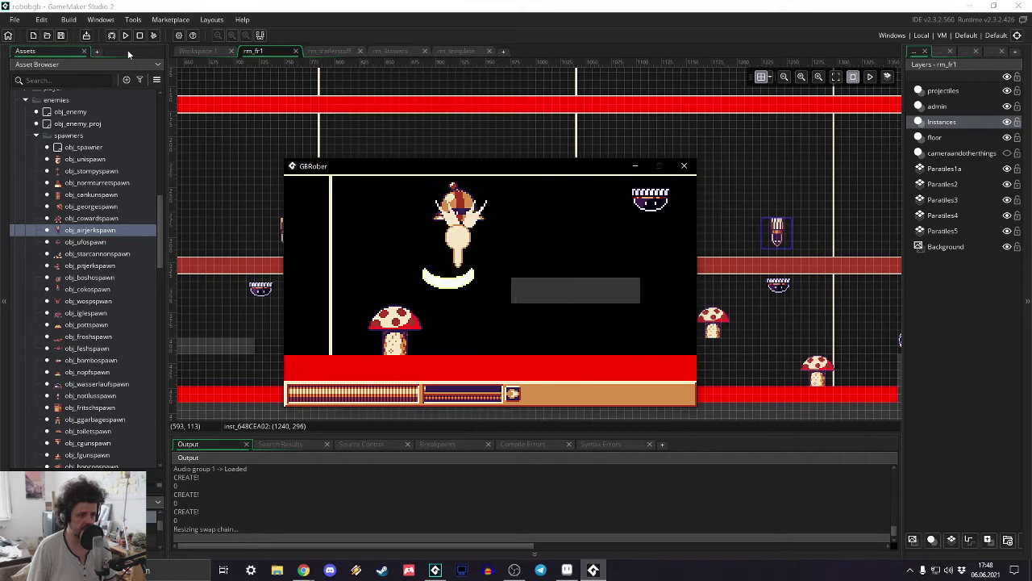
{"action": "key", "text": "Right"}
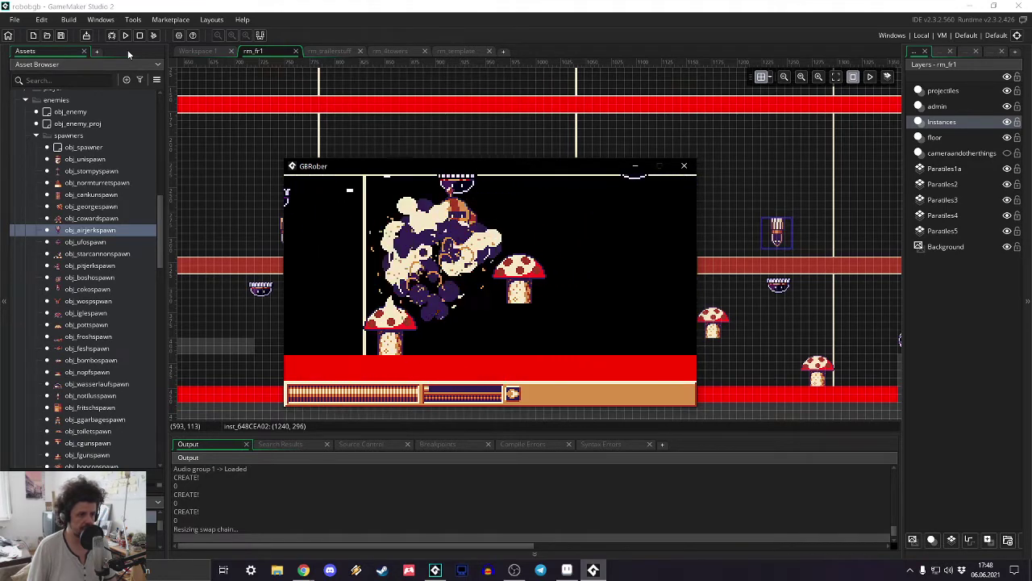
{"action": "key", "text": "Right"}
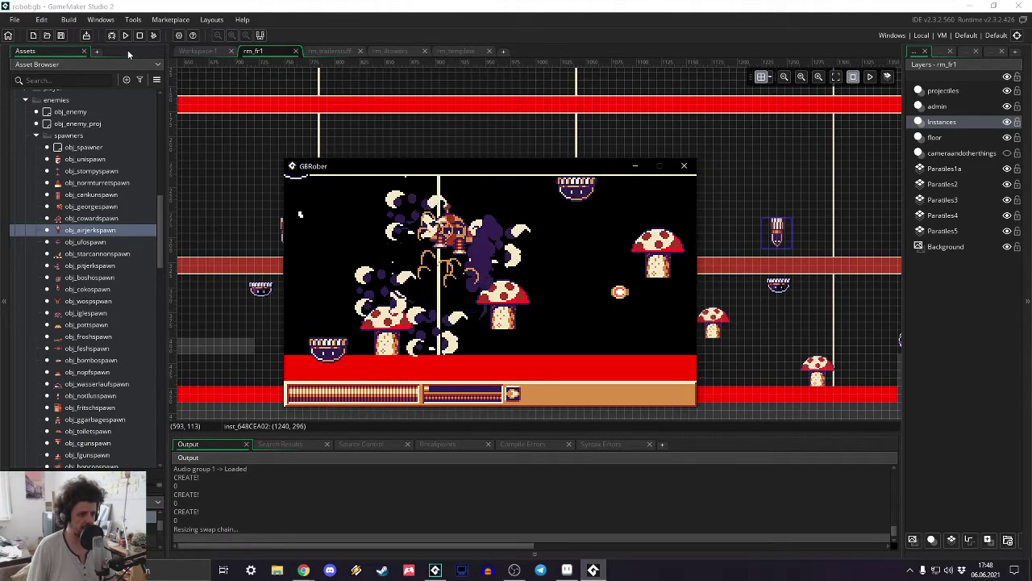
{"action": "key", "text": "Right"}
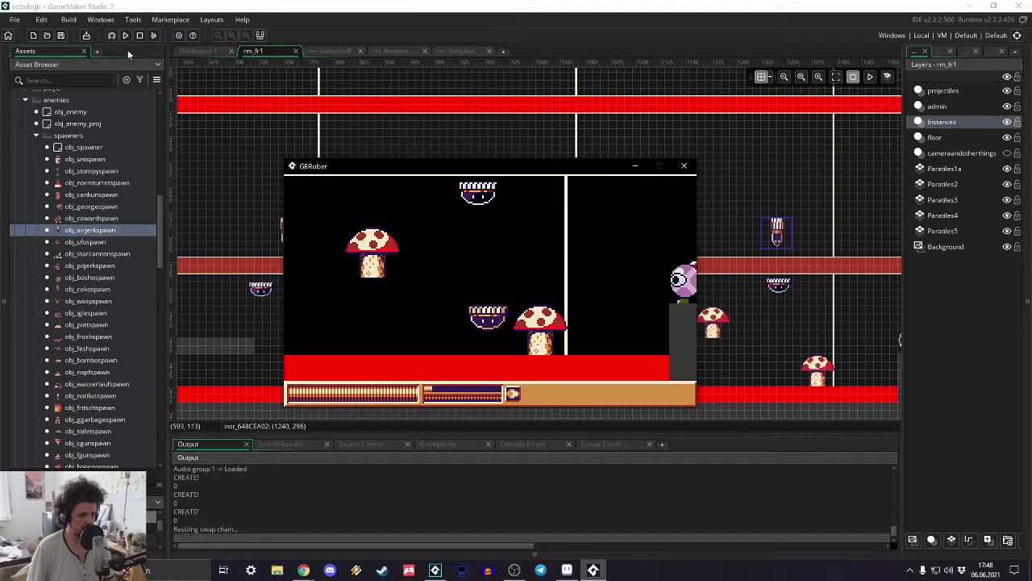
{"action": "key", "text": "Right"}
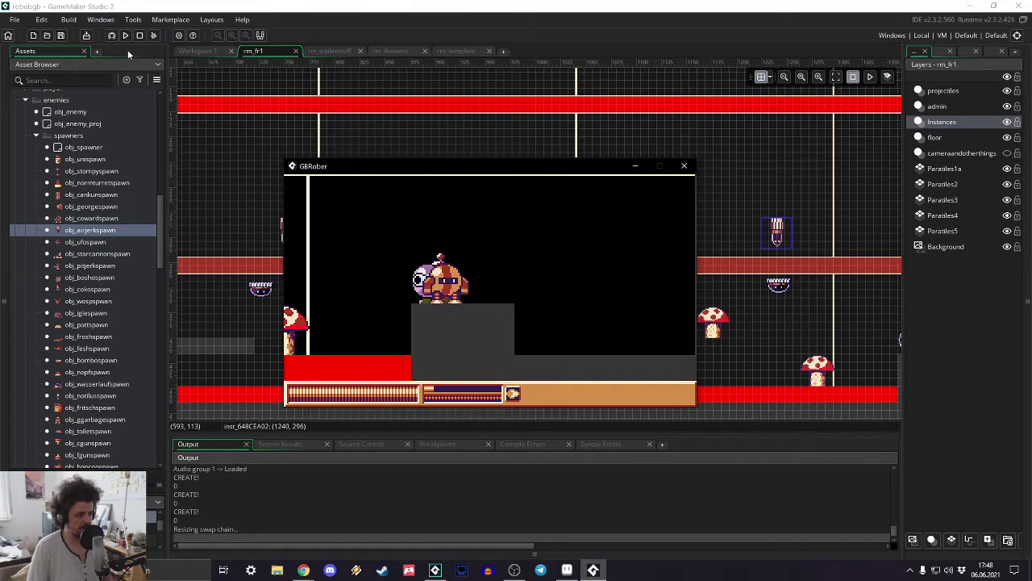
{"action": "left_click", "coordinate": [684, 165]}
- Shift the last airjerk spawner before the far ledge to x 1224 and the one at x 1128 to x 1120
{"action": "middle_click_drag", "start_coordinate": [794, 147], "coordinate": [716, 147]}
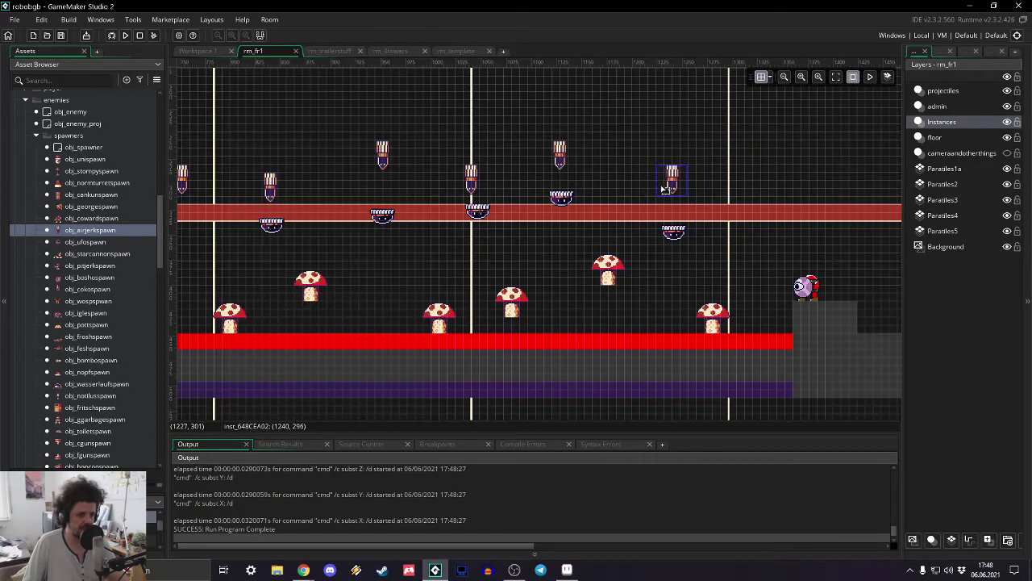
{"action": "left_click_drag", "start_coordinate": [663, 188], "coordinate": [652, 188]}
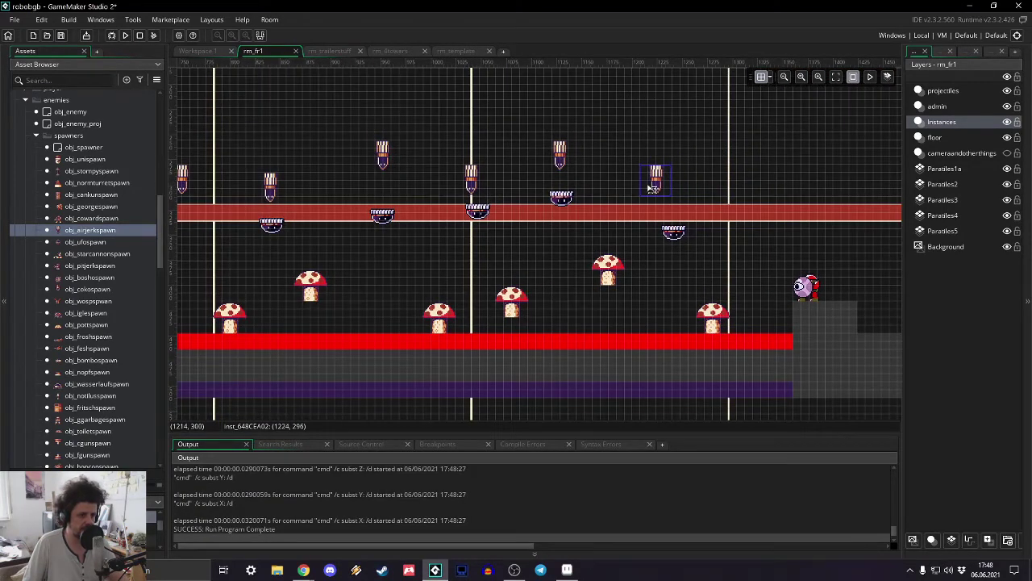
{"action": "middle_click_drag", "start_coordinate": [513, 203], "coordinate": [667, 229]}
{"action": "left_click_drag", "start_coordinate": [689, 188], "coordinate": [686, 188]}
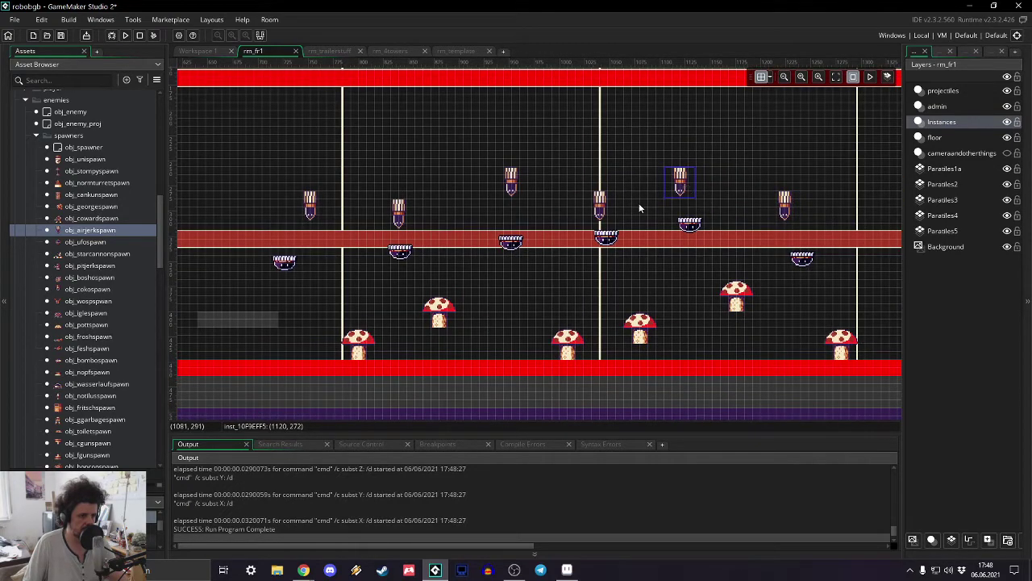
- Hide the Background layer and run the game with the shifted airjerk spawners
{"action": "middle_click_drag", "start_coordinate": [463, 245], "coordinate": [758, 204]}
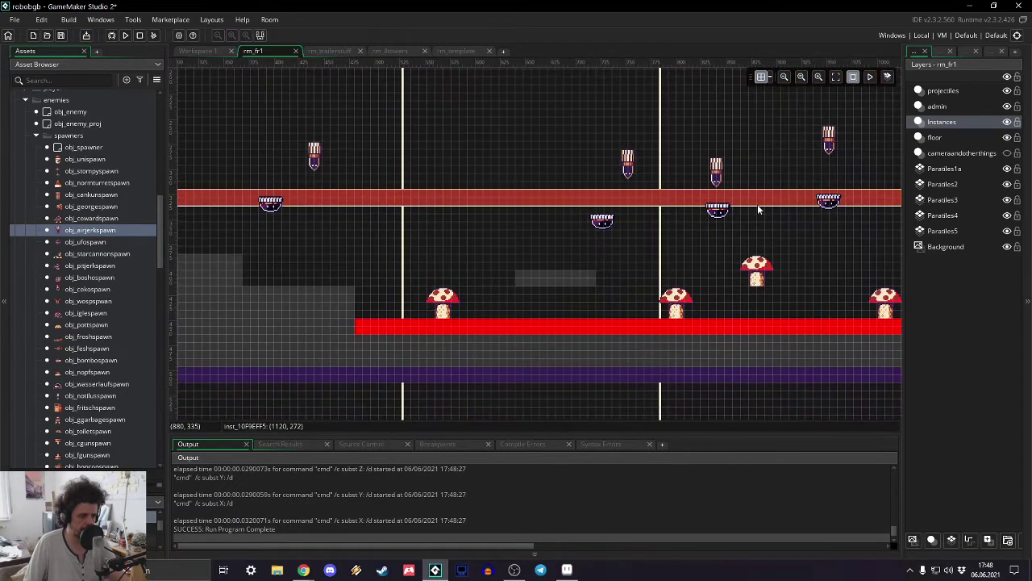
{"action": "left_click", "coordinate": [1007, 248]}
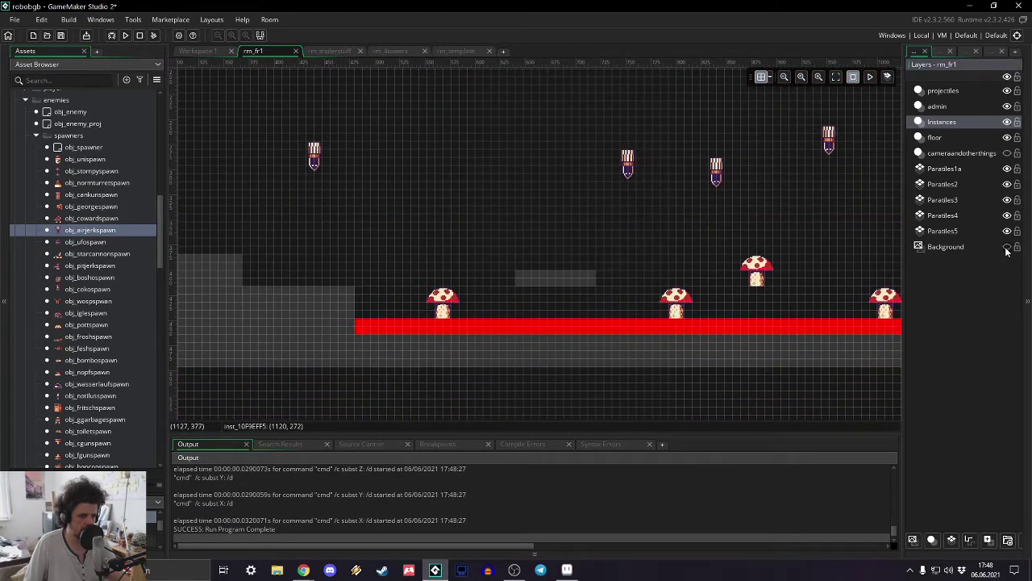
{"action": "left_click", "coordinate": [126, 34]}
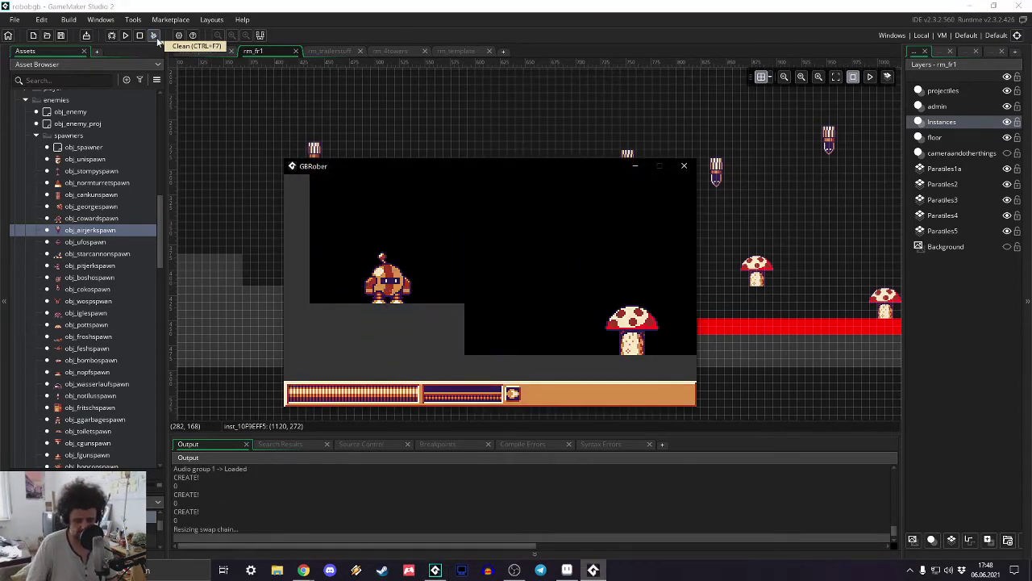
- Playtest rm_fr1 from the starting ledge, jumping over the red hazard floor and fighting the shifted airjerks
{"action": "key", "text": "Right"}
{"action": "key", "text": "space"}
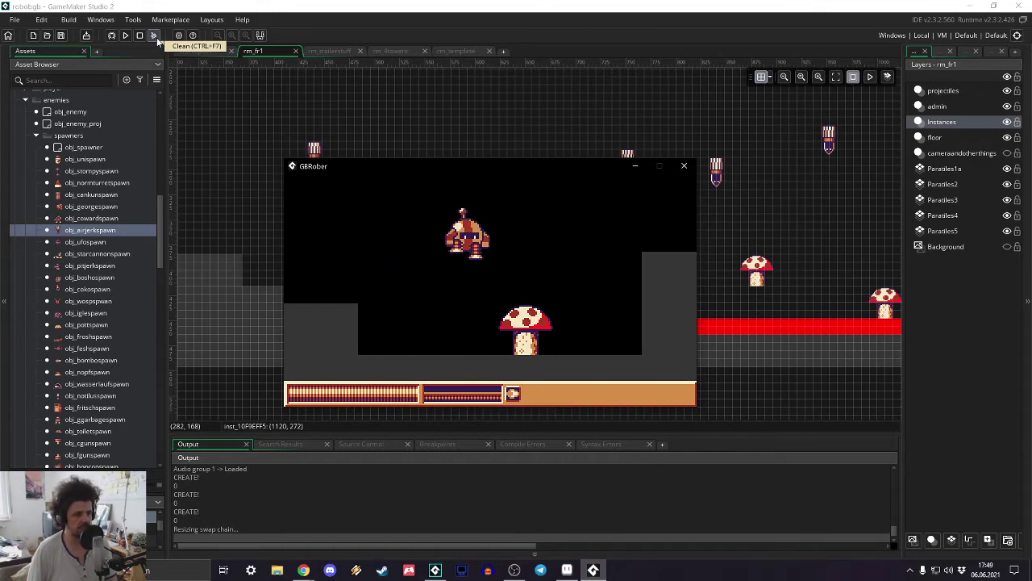
{"action": "key", "text": "Right"}
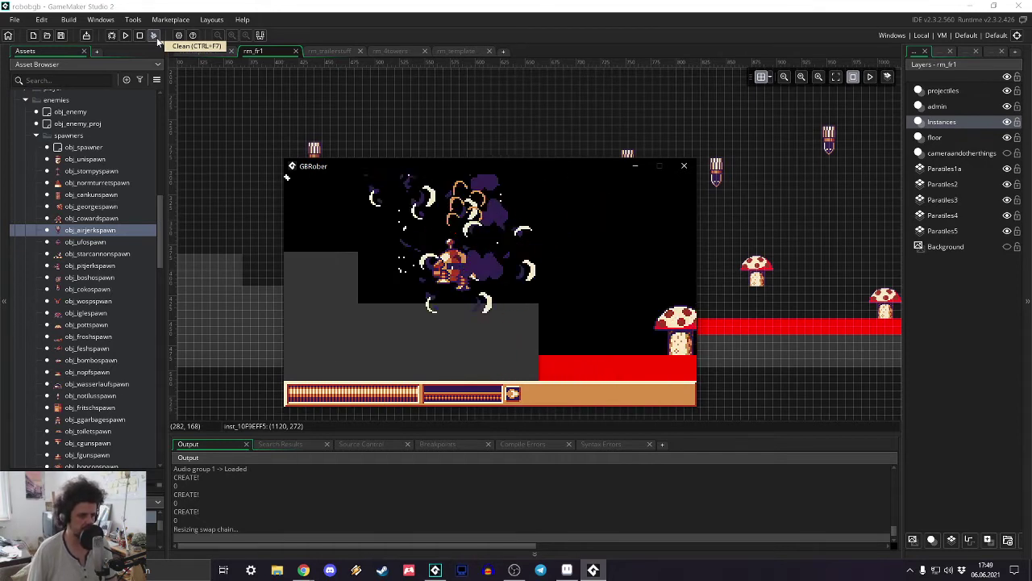
{"action": "key", "text": "Right"}
{"action": "key", "text": "space"}
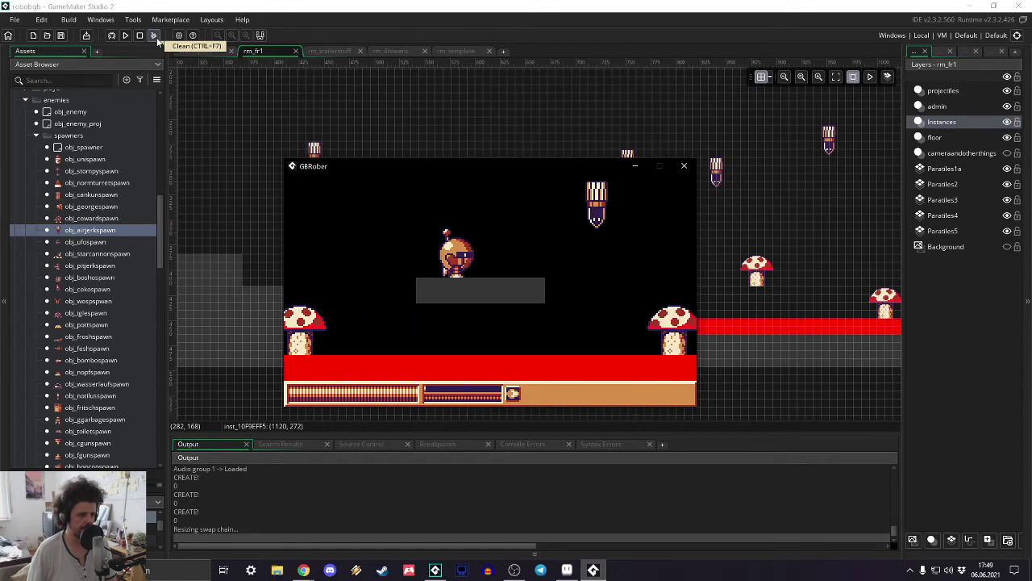
{"action": "key", "text": "Right"}
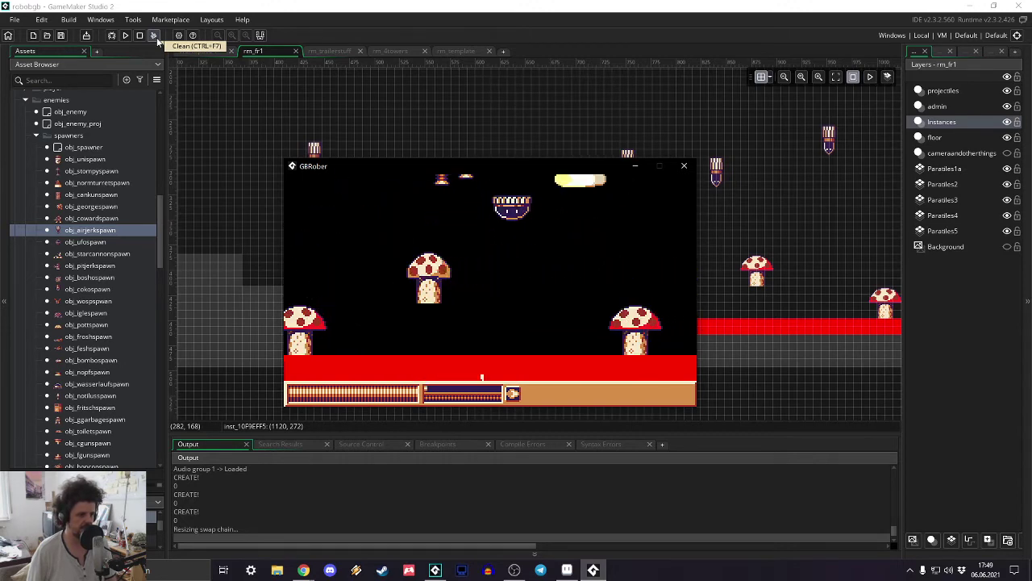
{"action": "key", "text": "Right"}
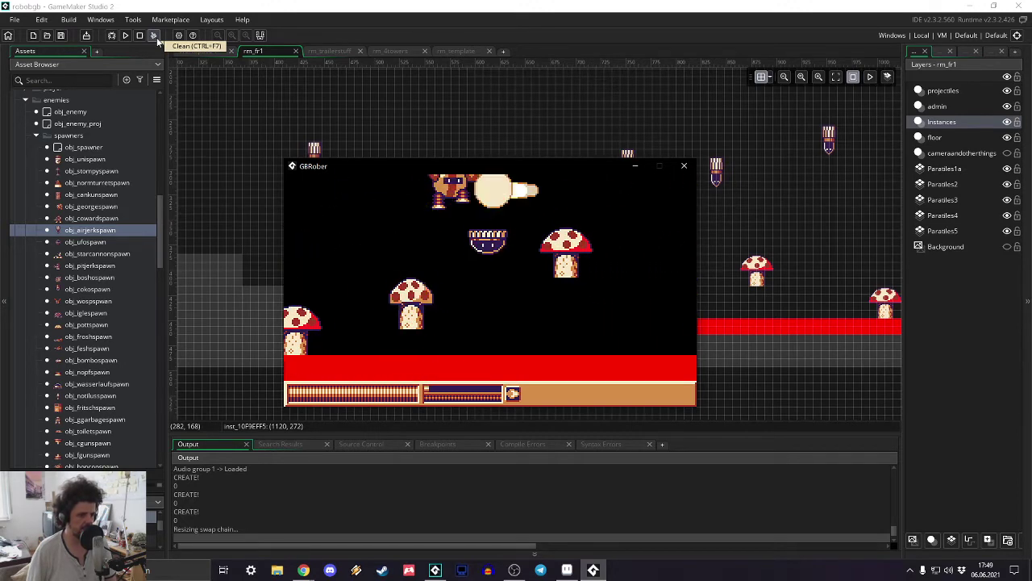
{"action": "key", "text": "Right"}
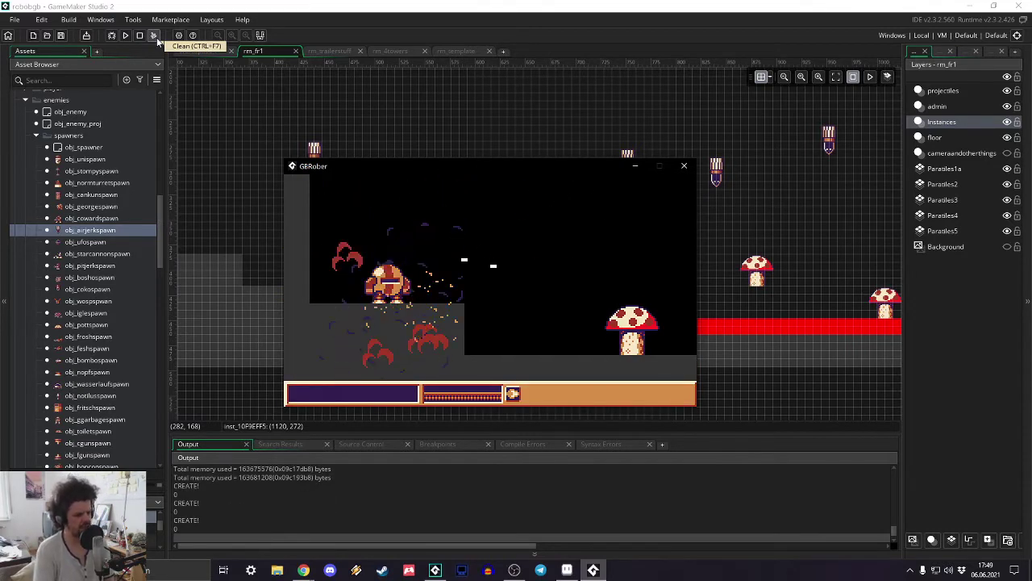
- Replay the room from its start past all the airjerks to the far ledge, and close the game
{"action": "key", "text": "Right"}
{"action": "key", "text": "space"}
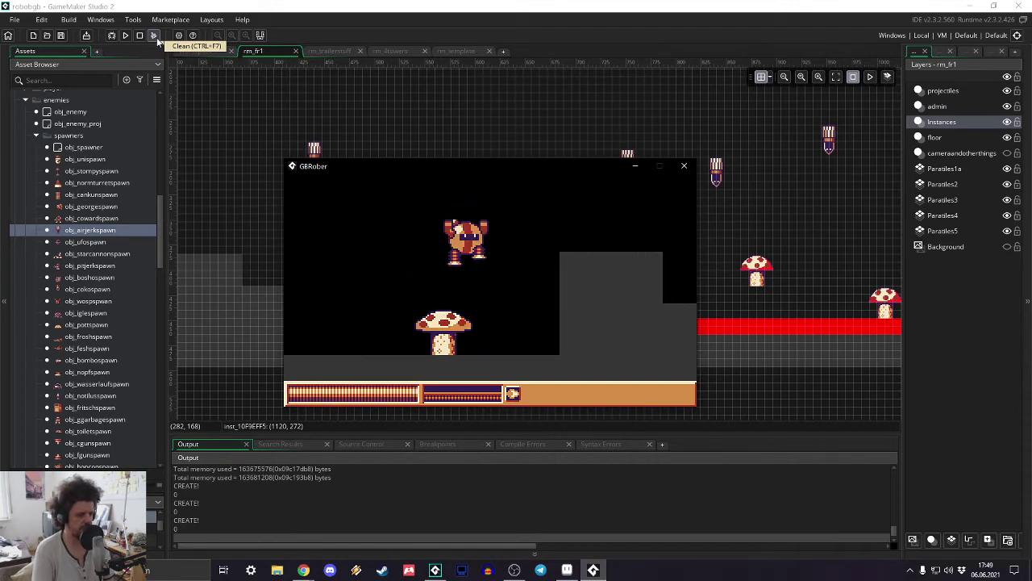
{"action": "key", "text": "Right"}
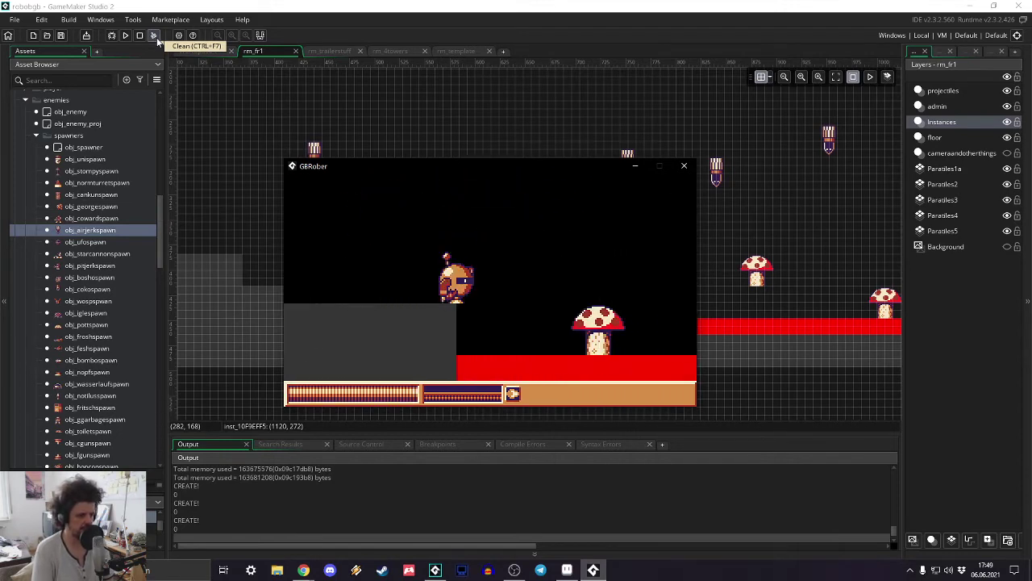
{"action": "key", "text": "Right"}
{"action": "key", "text": "space"}
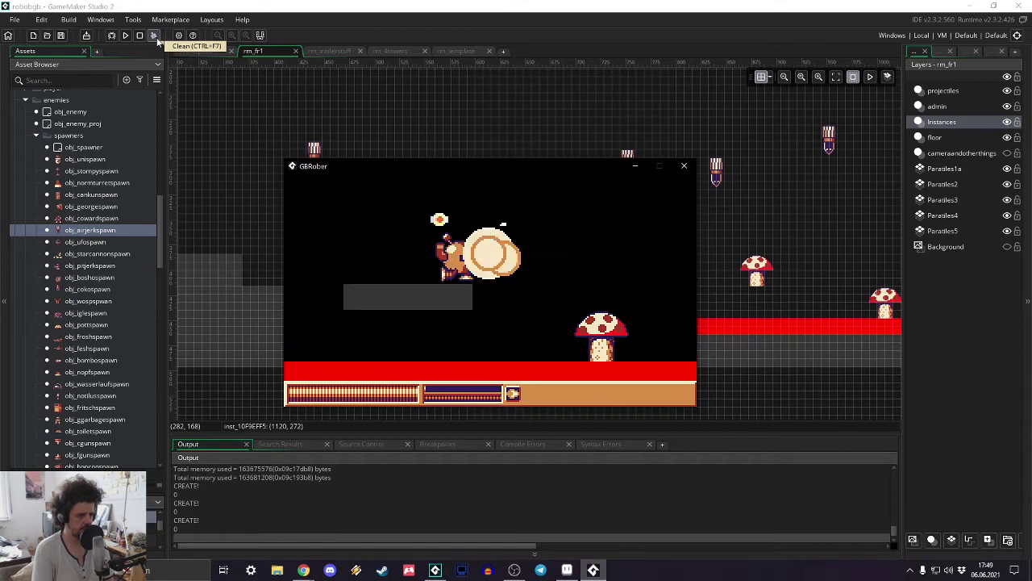
{"action": "key", "text": "Right"}
{"action": "key", "text": "space"}
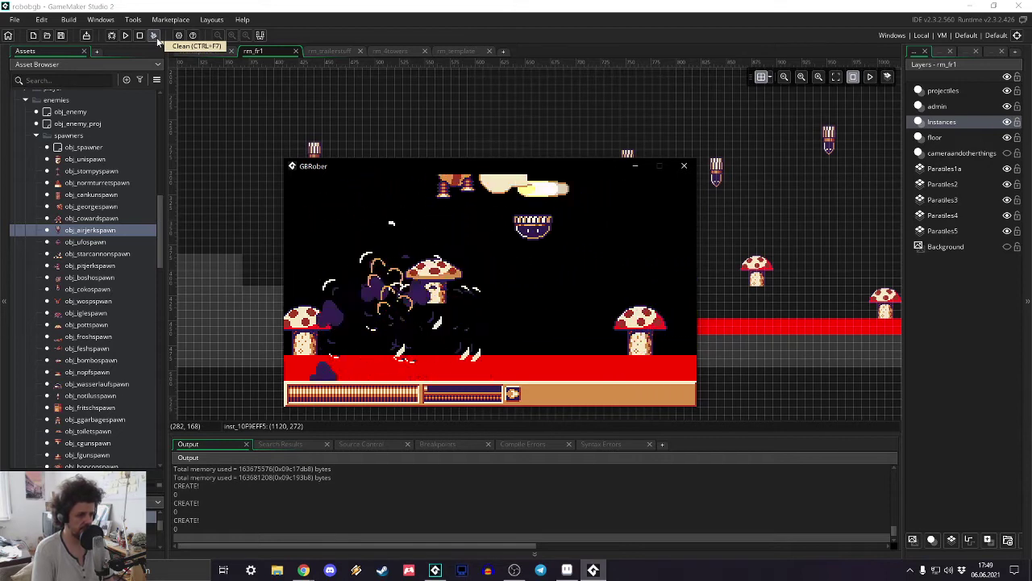
{"action": "key", "text": "Right"}
{"action": "key", "text": "space"}
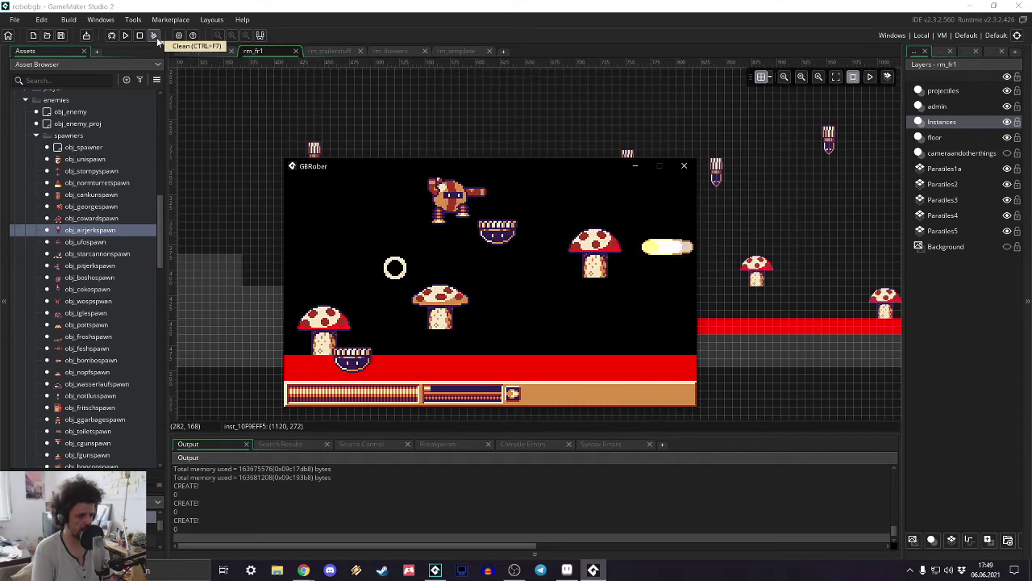
{"action": "key", "text": "Right"}
{"action": "key", "text": "space"}
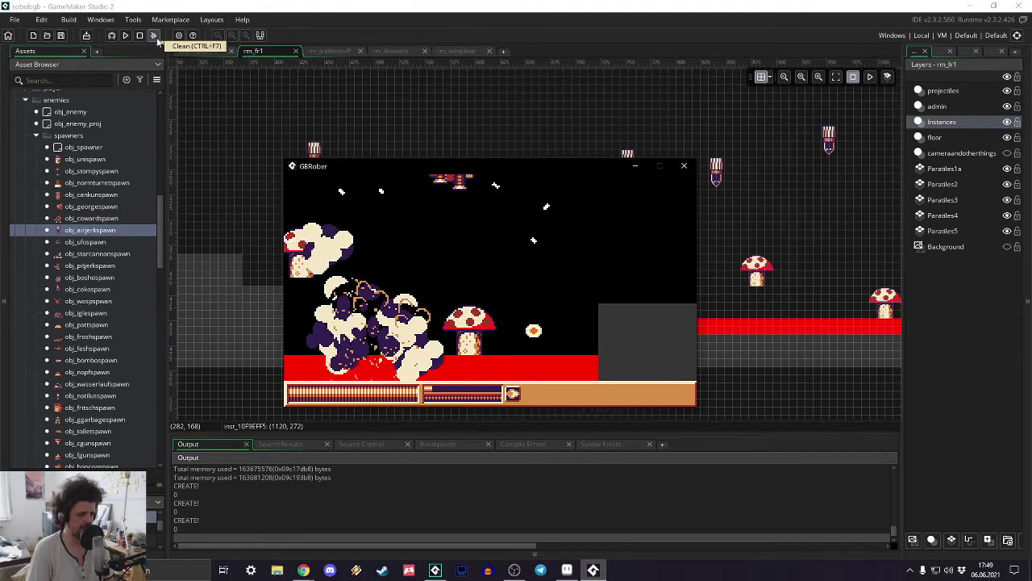
{"action": "key", "text": "Right"}
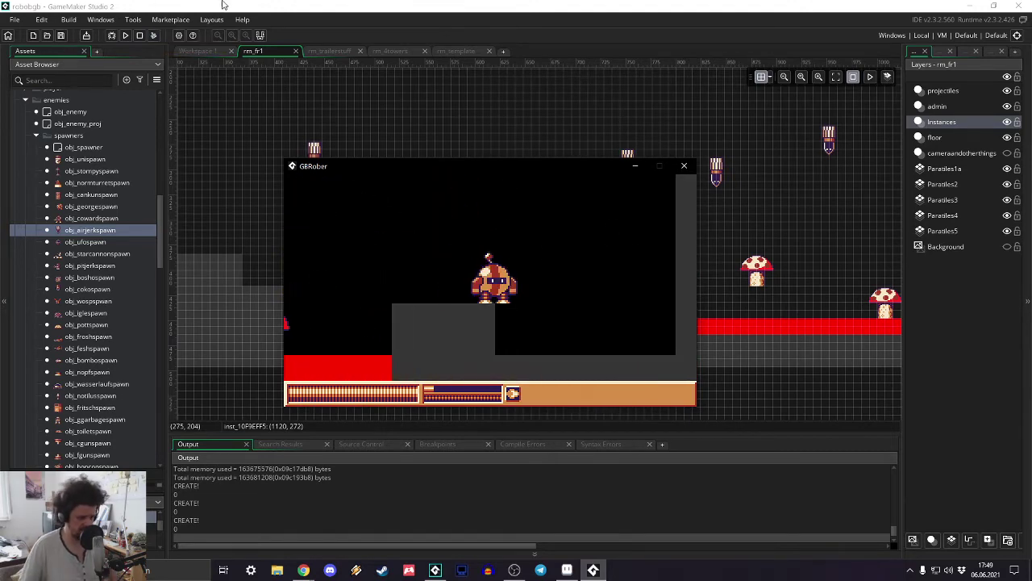
{"action": "left_click", "coordinate": [684, 166]}
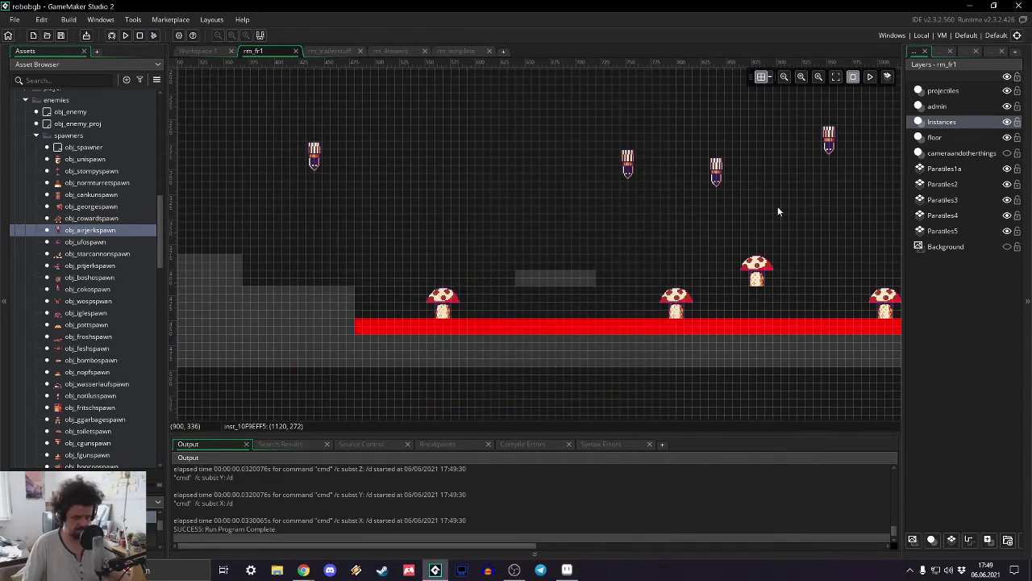
- Show the Background layer and raise the airjerk spawner at x 840 to y 280
{"action": "scroll", "coordinate": [608, 218], "scroll_direction": "right", "scroll_amount": 1, "text": "shift"}
{"action": "scroll", "coordinate": [607, 218], "scroll_direction": "right", "scroll_amount": 2, "text": "shift"}
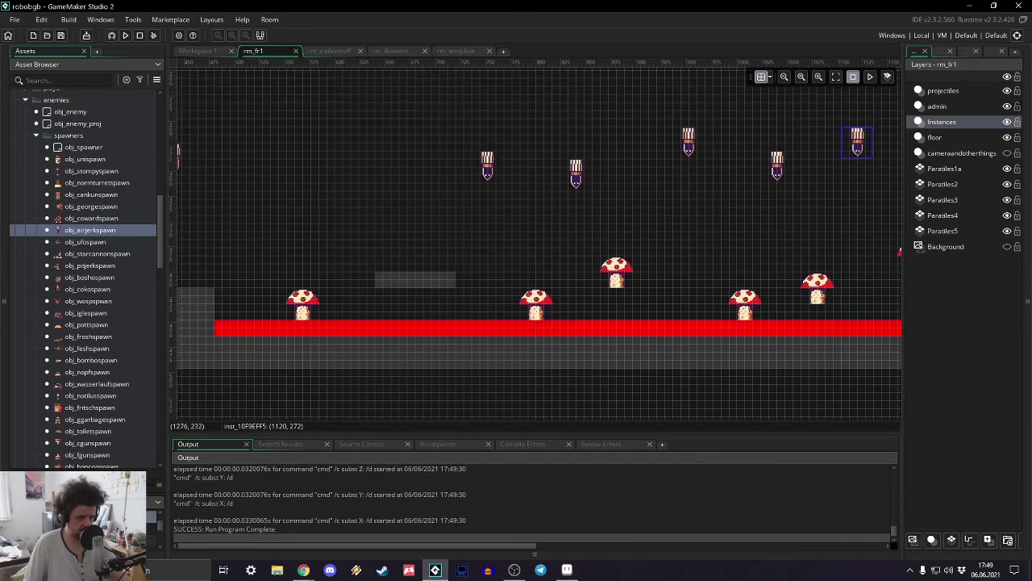
{"action": "left_click", "coordinate": [1007, 246]}
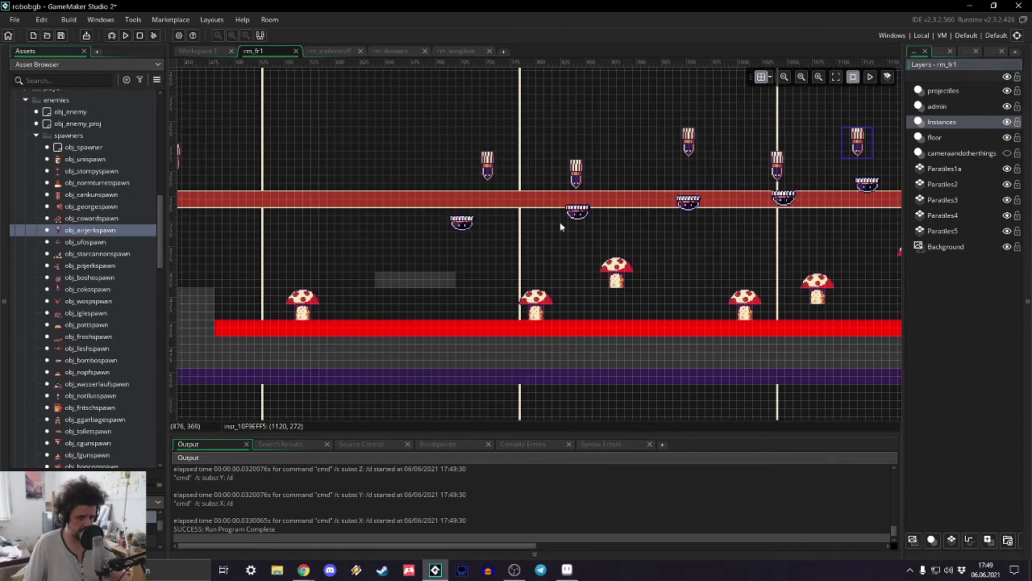
{"action": "left_click", "coordinate": [581, 167]}
{"action": "left_click_drag", "start_coordinate": [579, 167], "coordinate": [576, 153]}
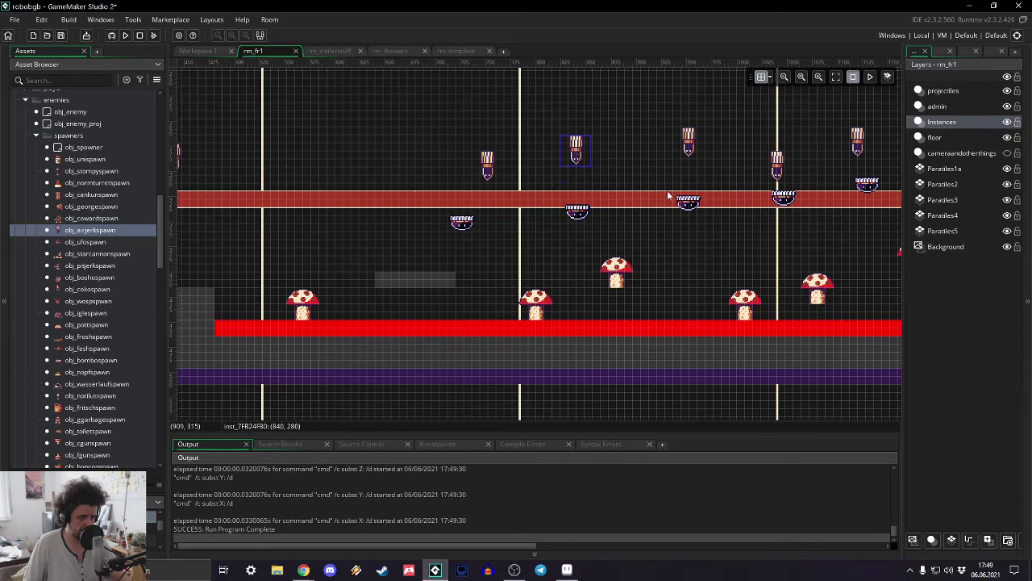
- Raise the airjerk spawner at x 1040 to y 264 and the one at x 1120 to y 248
{"action": "middle_click_drag", "start_coordinate": [668, 196], "coordinate": [466, 276]}
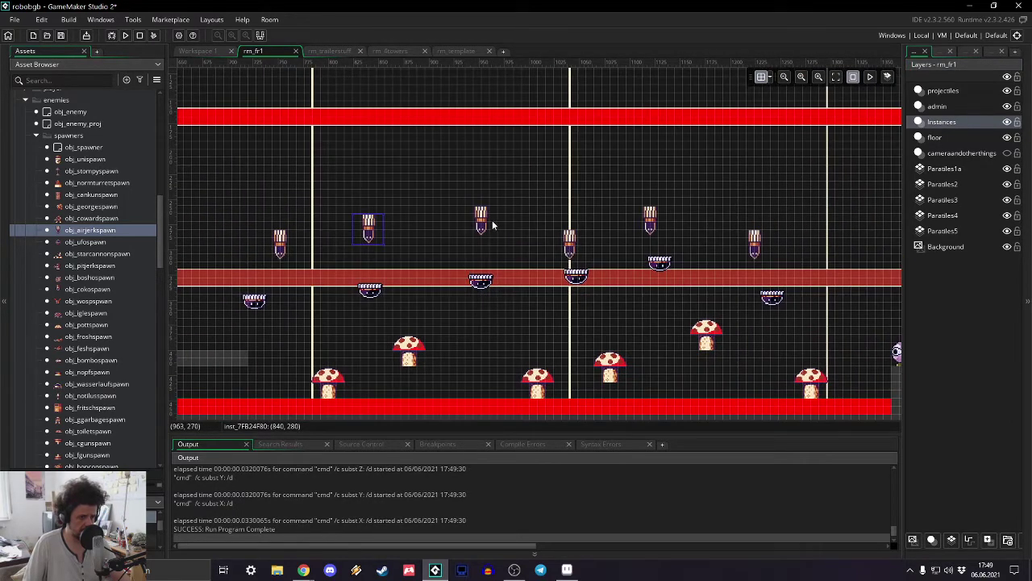
{"action": "left_click_drag", "start_coordinate": [571, 247], "coordinate": [573, 224]}
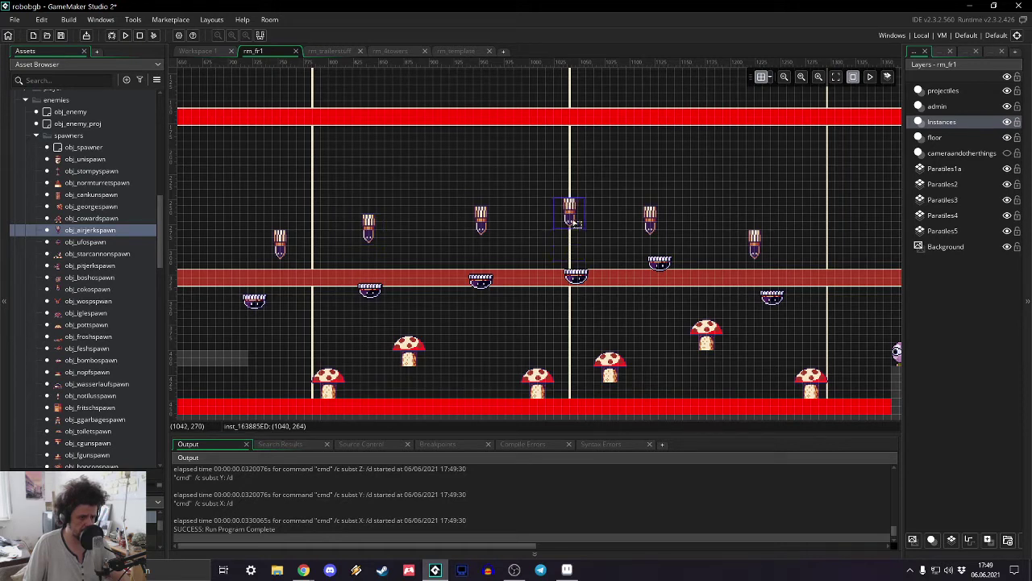
{"action": "left_click", "coordinate": [650, 216]}
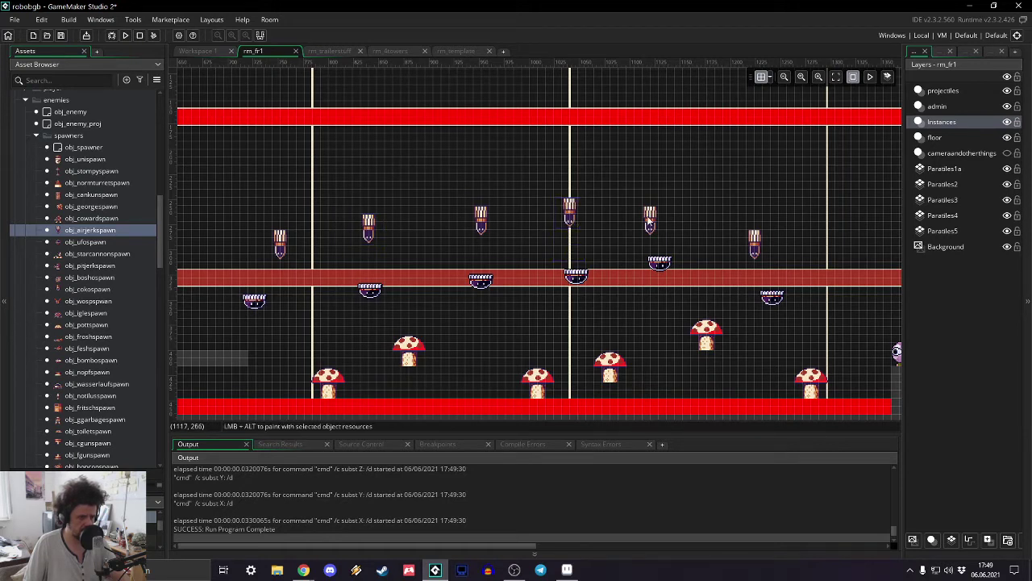
{"action": "left_click_drag", "start_coordinate": [650, 220], "coordinate": [649, 192]}
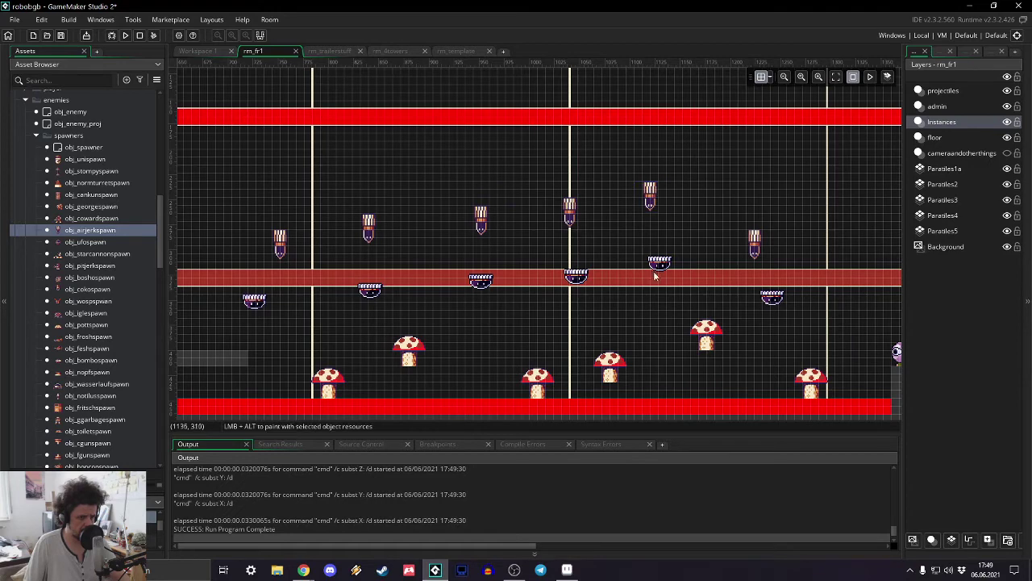
- Hide the Background layer and run the game with the raised airjerk spawners
{"action": "middle_click_drag", "start_coordinate": [654, 280], "coordinate": [843, 177]}
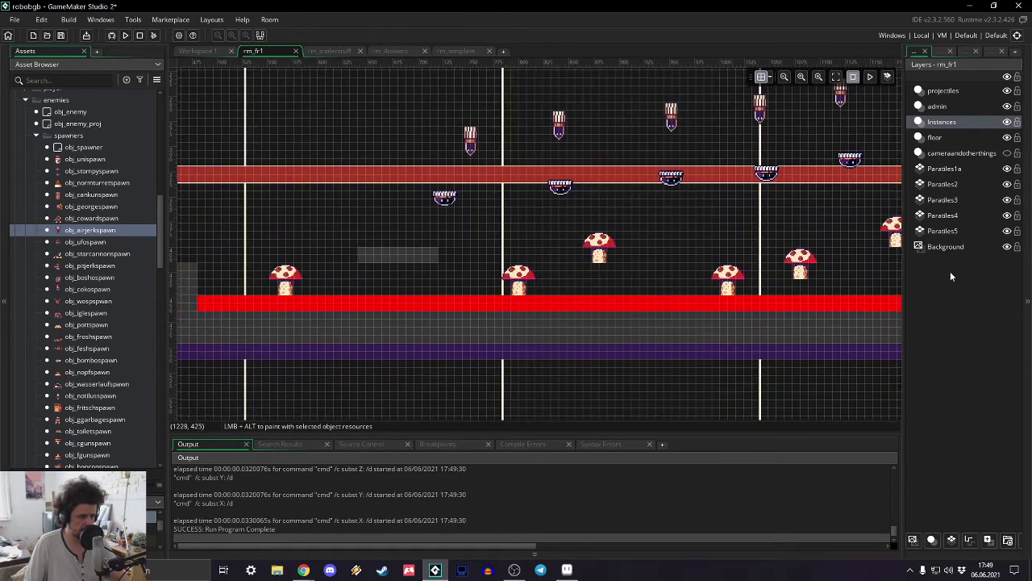
{"action": "left_click", "coordinate": [1006, 247]}
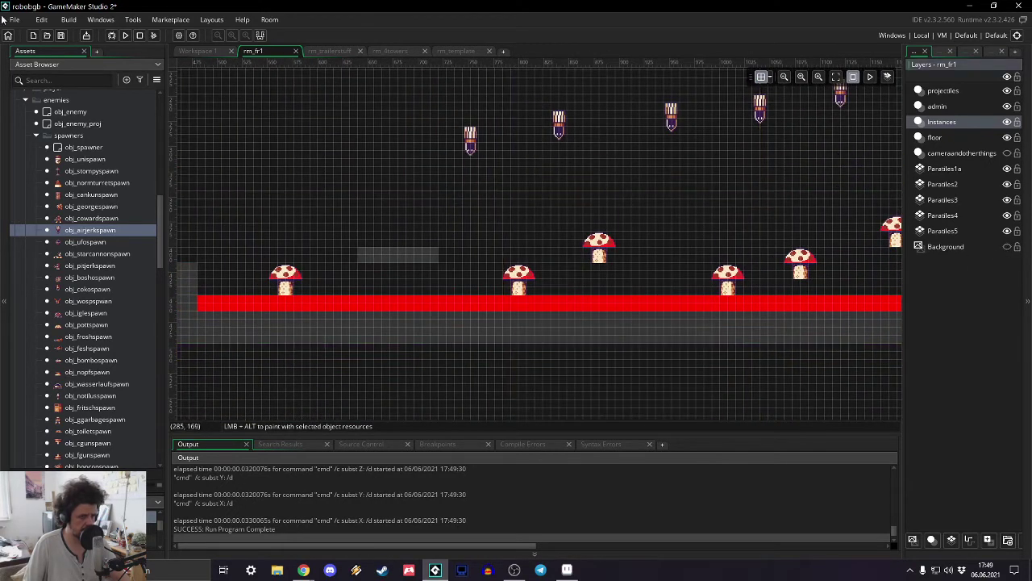
{"action": "left_click", "coordinate": [125, 35]}
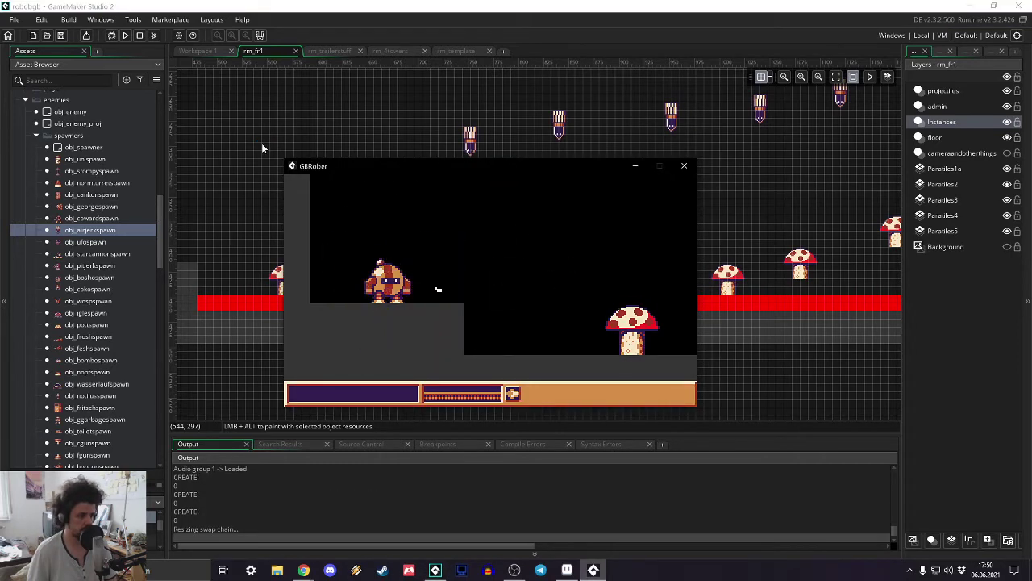
- Playtest the raised airjerks from the starting ledge across the mushrooms toward the far ledge, and close the game
{"action": "key", "text": "Right"}
{"action": "key", "text": "space"}
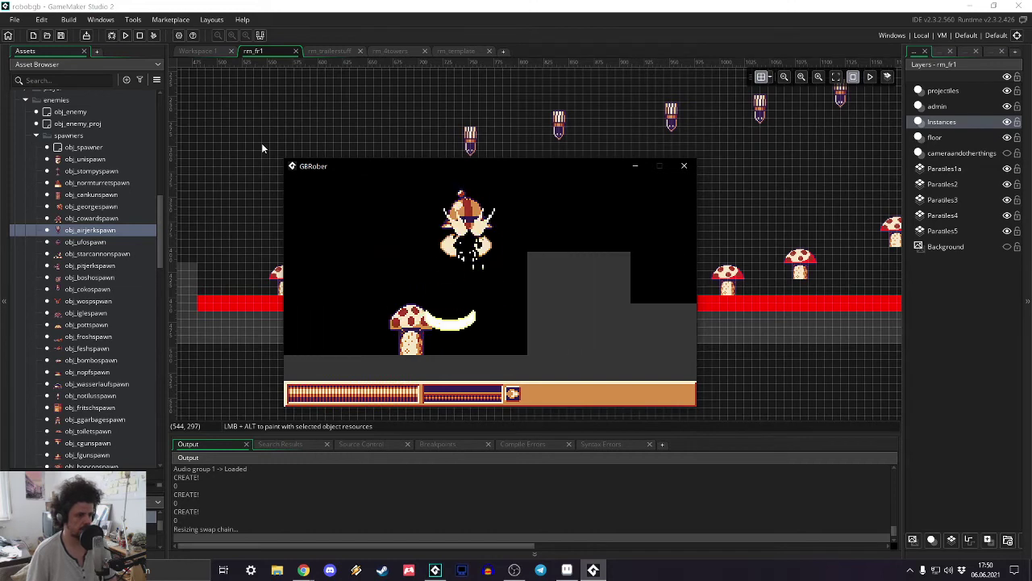
{"action": "key", "text": "Right"}
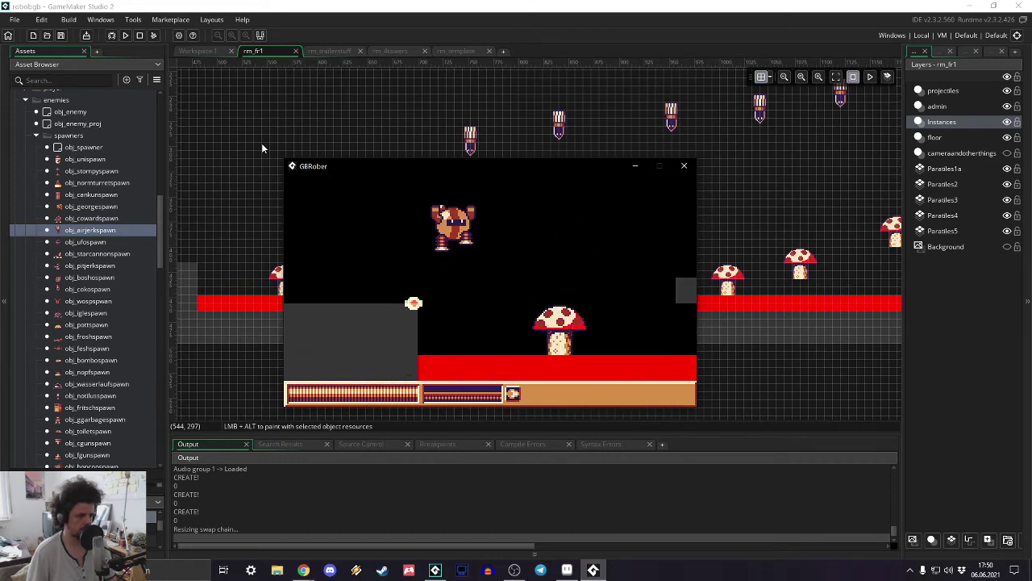
{"action": "key", "text": "Right"}
{"action": "key", "text": "space"}
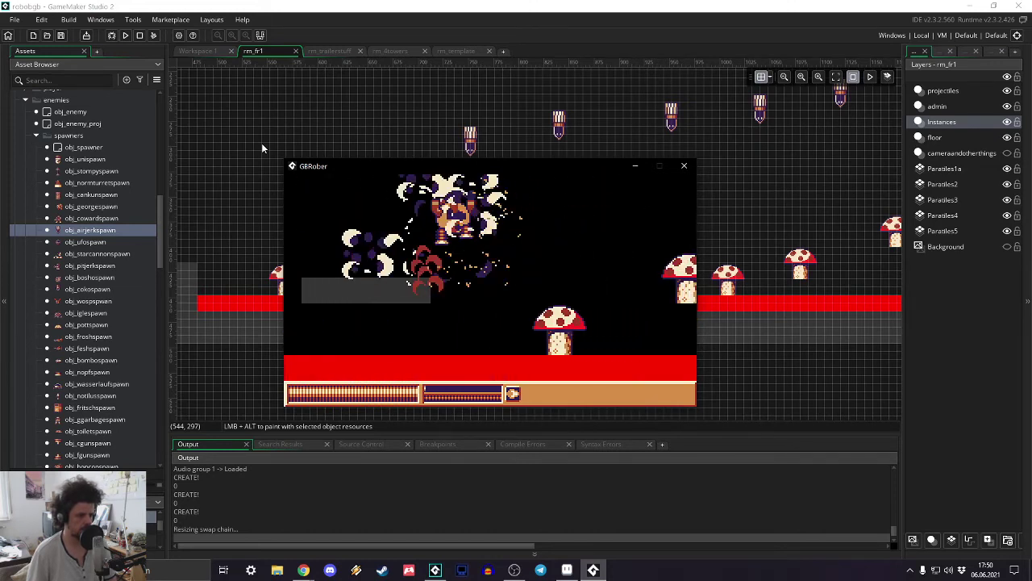
{"action": "key", "text": "Right"}
{"action": "key", "text": "space"}
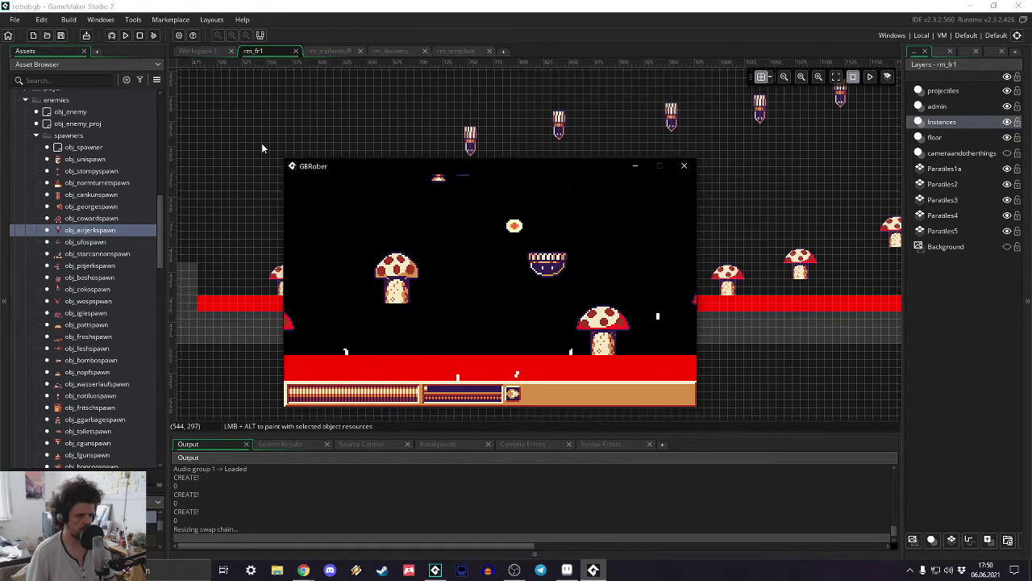
{"action": "key", "text": "Right"}
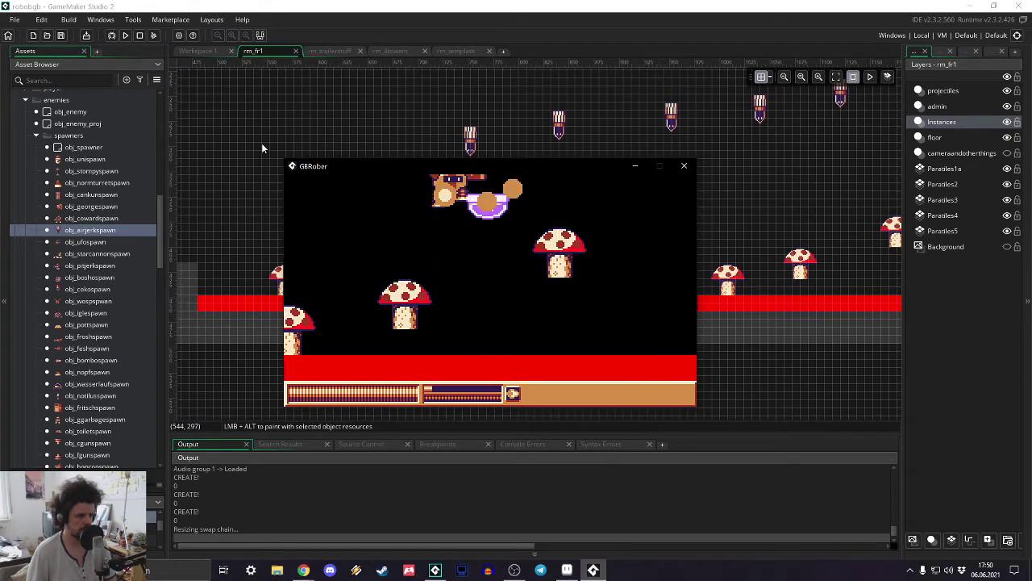
{"action": "key", "text": "Right"}
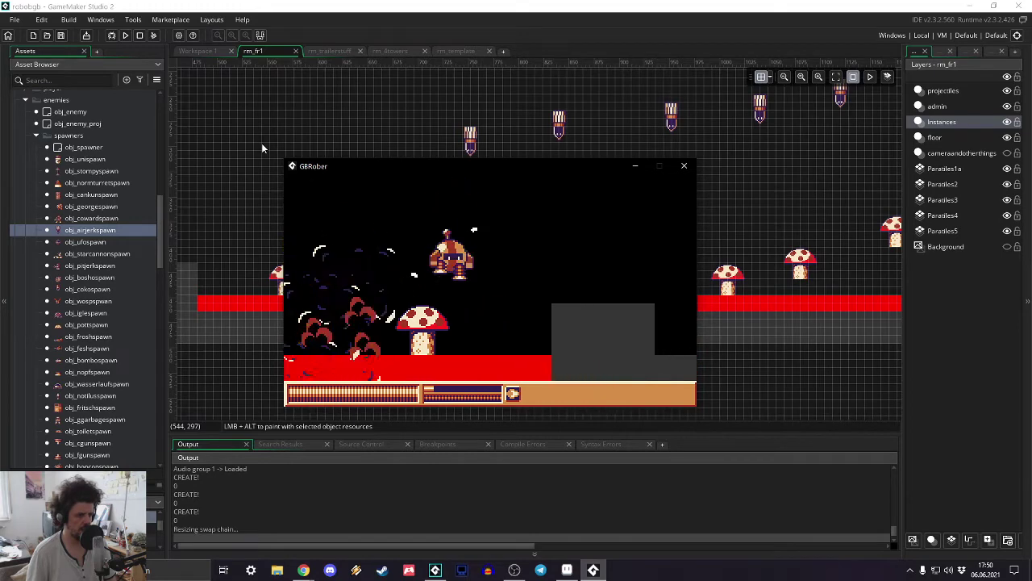
{"action": "left_click", "coordinate": [684, 165]}
- Show the Background layer and lower the airjerk spawners at x 1120, 1224 and 1040 to y 272, 304 and 280 respectively
{"action": "scroll", "coordinate": [472, 310], "scroll_direction": "up", "scroll_amount": 2, "text": "ctrl"}
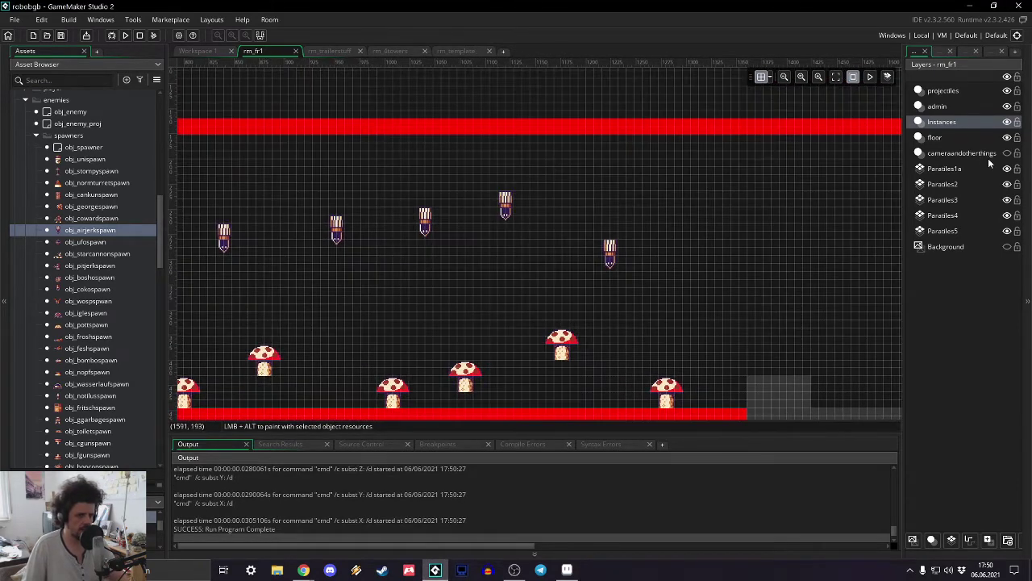
{"action": "left_click", "coordinate": [1007, 247]}
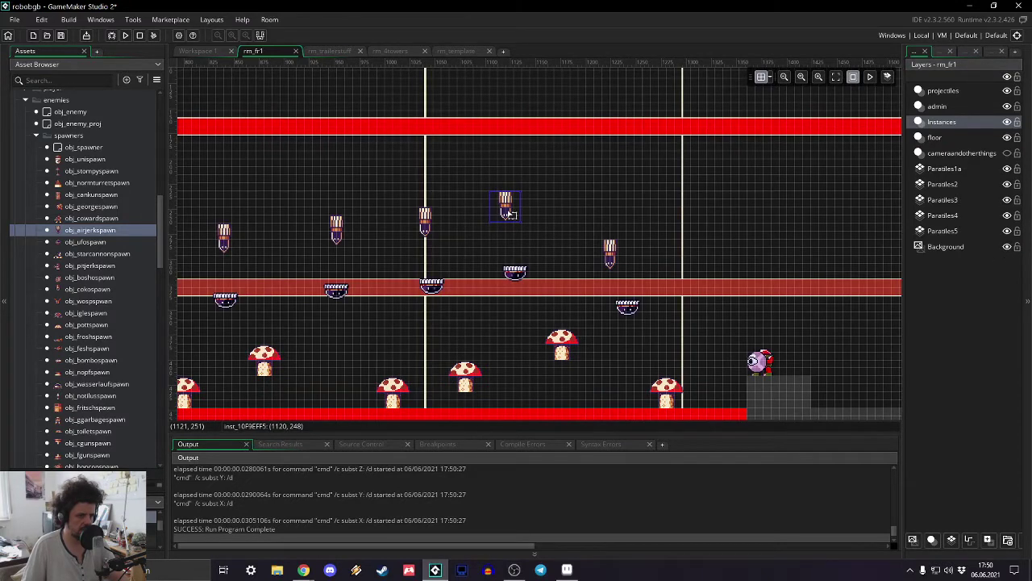
{"action": "left_click_drag", "start_coordinate": [509, 214], "coordinate": [512, 237]}
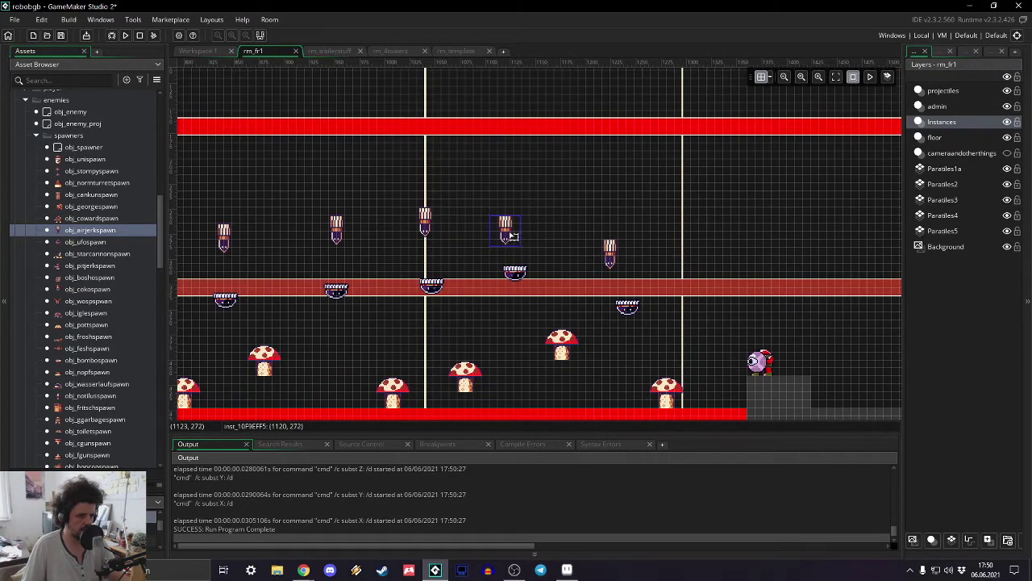
{"action": "left_click_drag", "start_coordinate": [609, 270], "coordinate": [612, 276]}
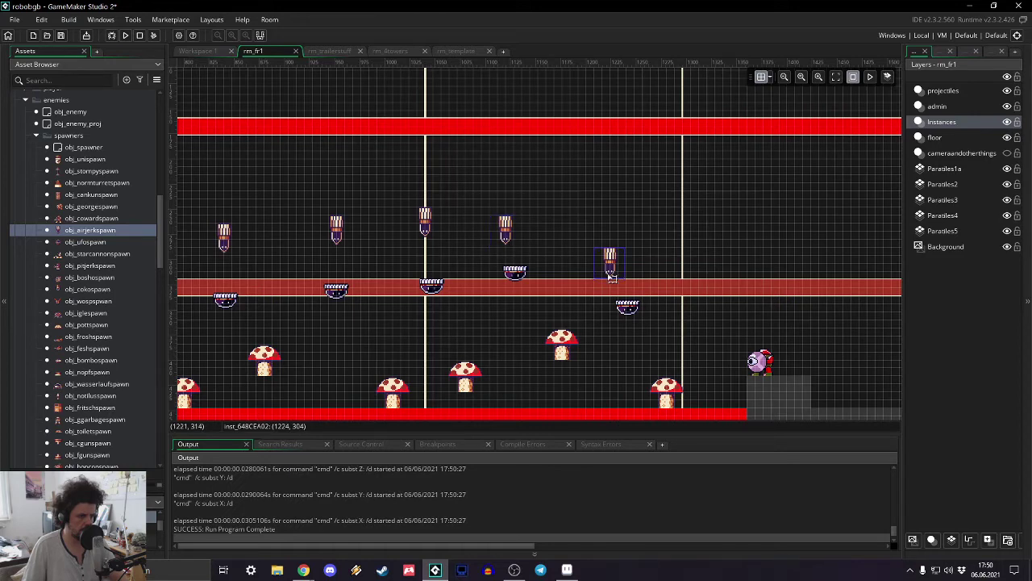
{"action": "left_click_drag", "start_coordinate": [436, 236], "coordinate": [429, 247]}
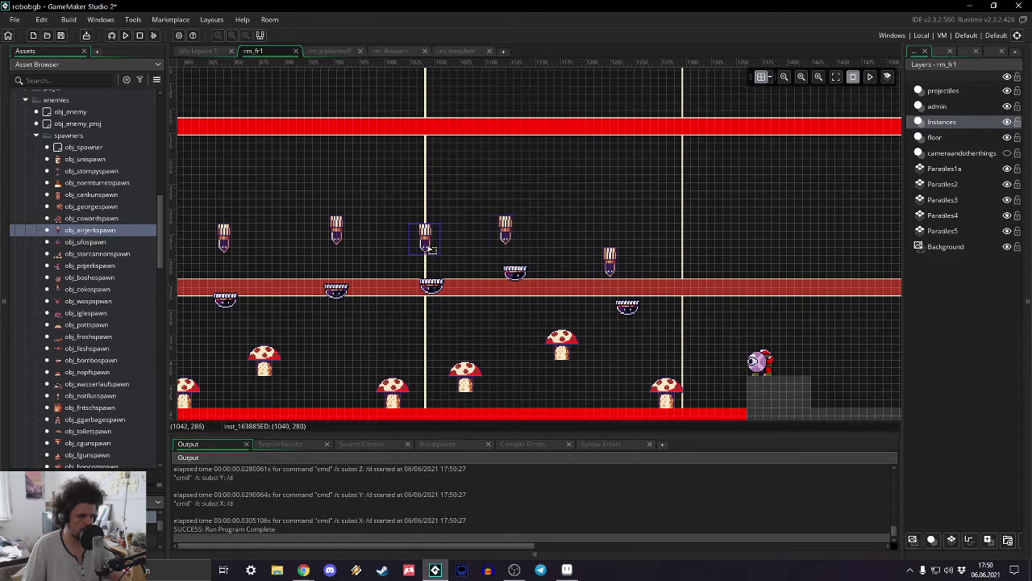
- Run the game, playtest the lowered airjerks from the starting ledge across the mushrooms to the far ledge, and close it
{"action": "middle_click_drag", "start_coordinate": [378, 254], "coordinate": [597, 165]}
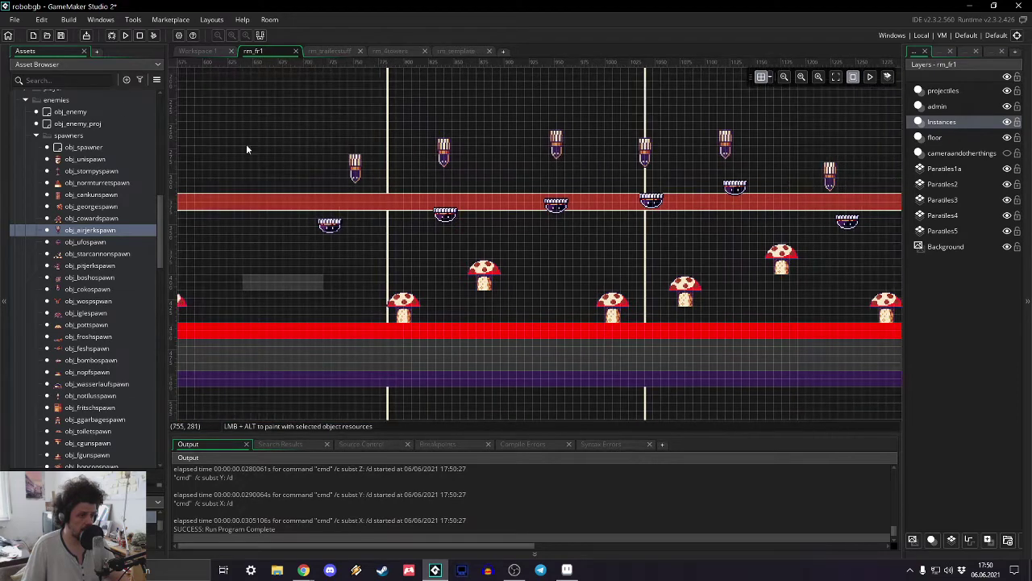
{"action": "left_click", "coordinate": [126, 36]}
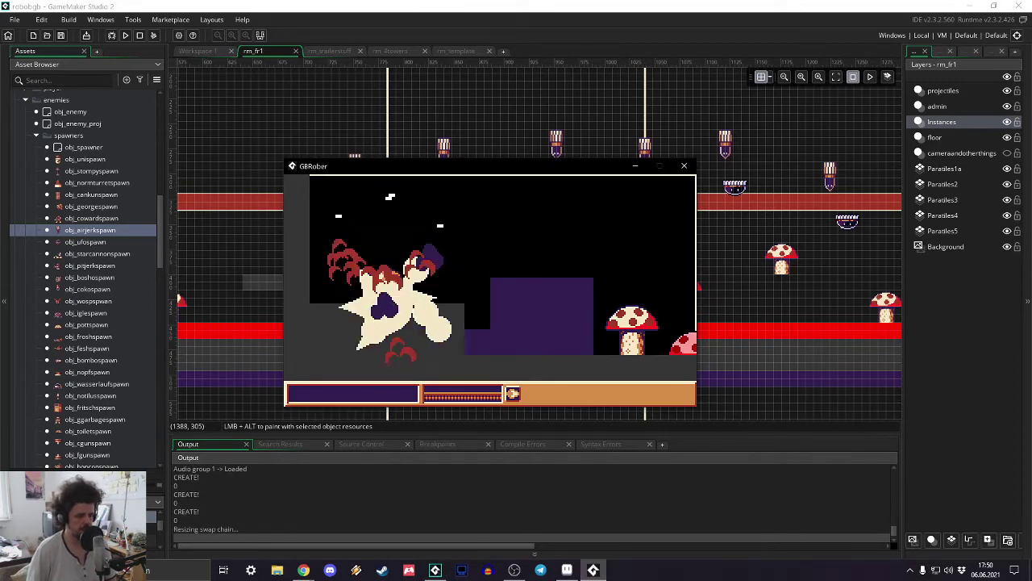
{"action": "key", "text": "Right"}
{"action": "key", "text": "space"}
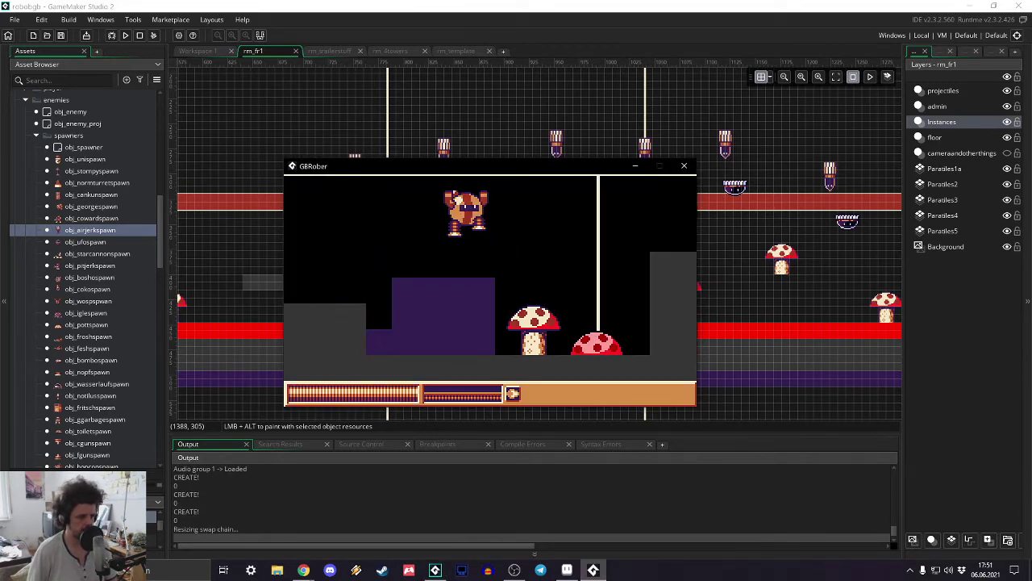
{"action": "key", "text": "Right"}
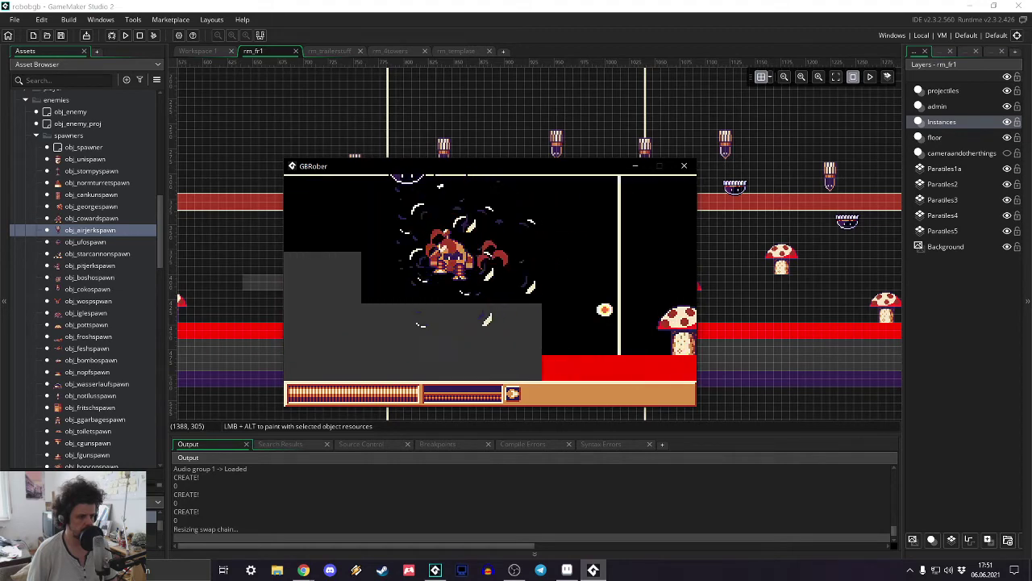
{"action": "key", "text": "Right"}
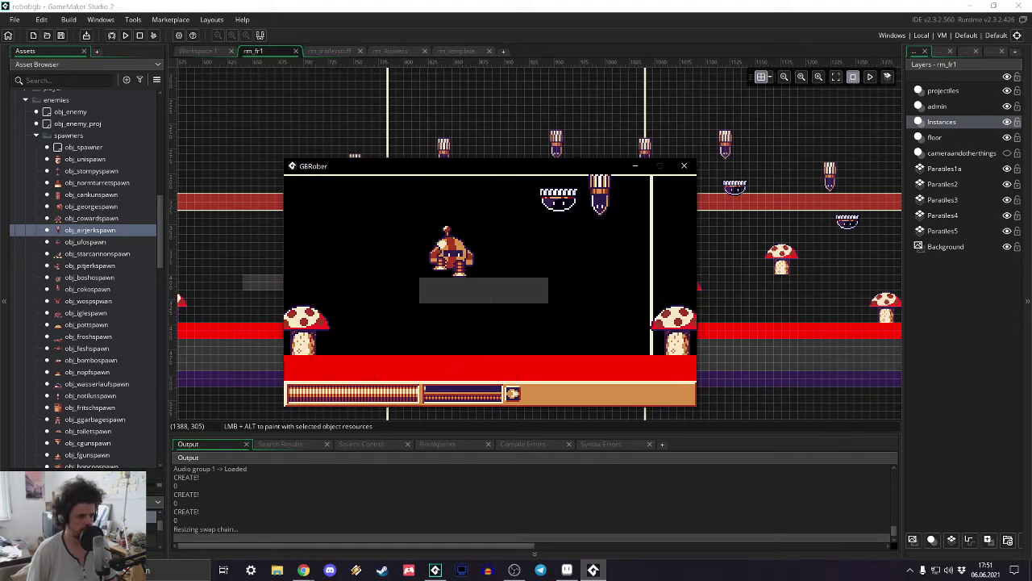
{"action": "key", "text": "Right"}
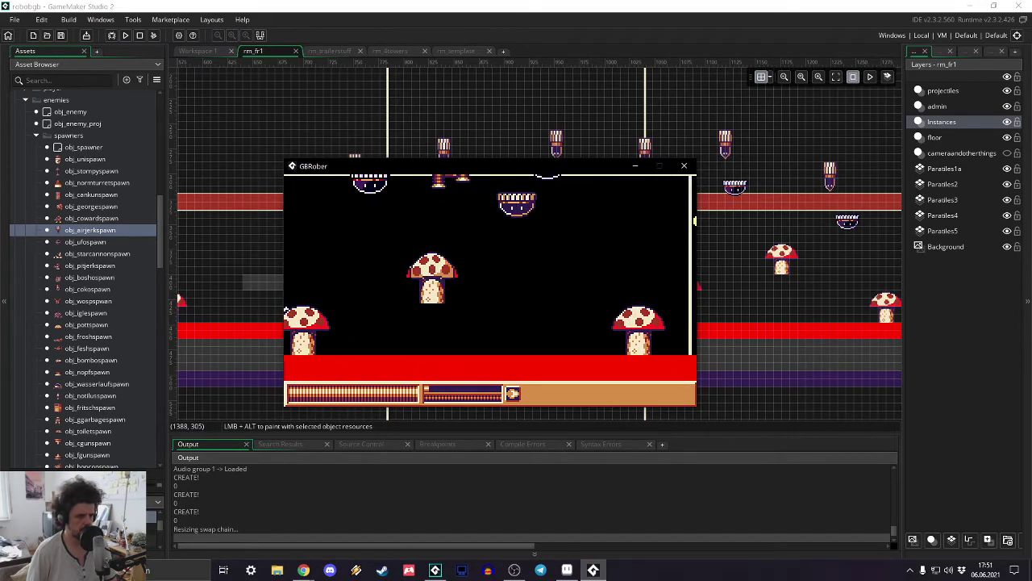
{"action": "key", "text": "Right"}
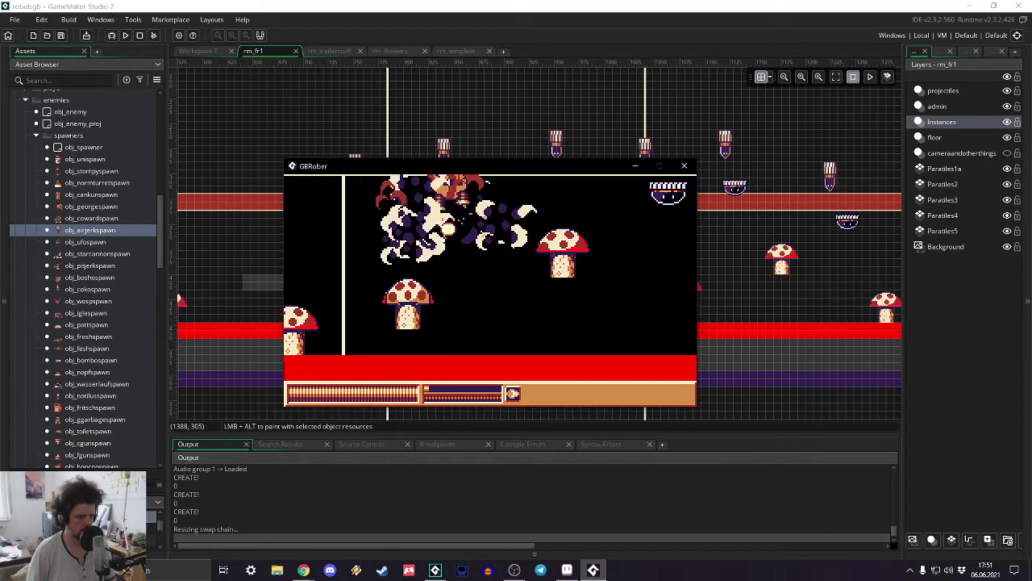
{"action": "key", "text": "Right"}
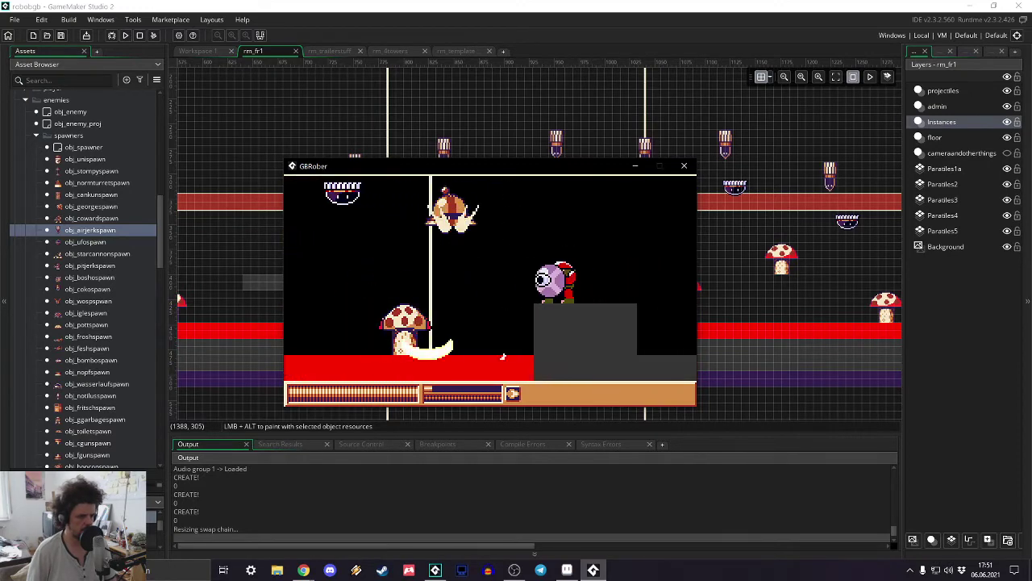
{"action": "key", "text": "Right"}
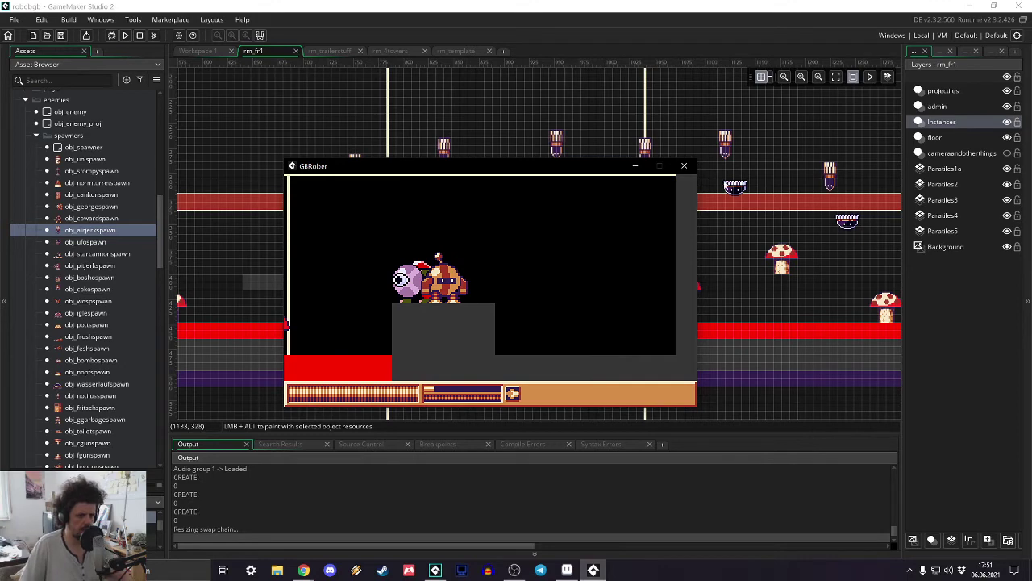
{"action": "left_click", "coordinate": [685, 166]}
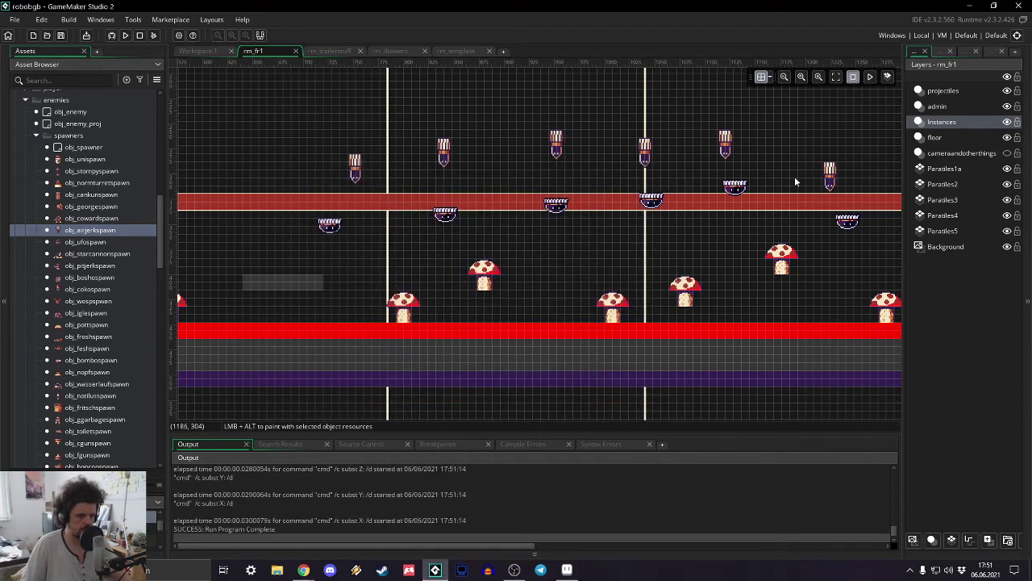
- Raise the airjerk spawner at x 1224 to y 296 and lower the one at x 952 to y 288
{"action": "left_click", "coordinate": [833, 174]}
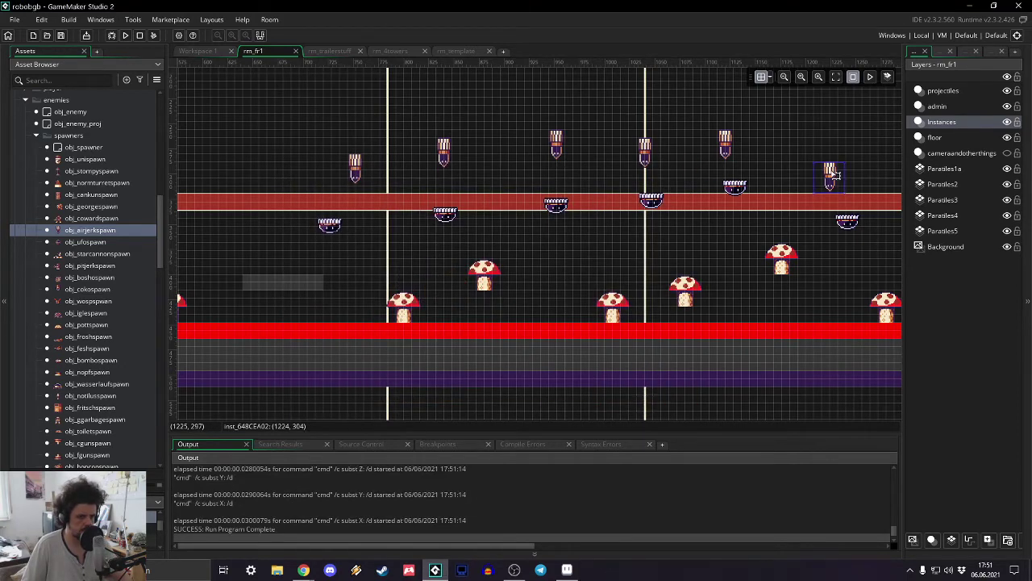
{"action": "left_click_drag", "start_coordinate": [835, 171], "coordinate": [835, 170]}
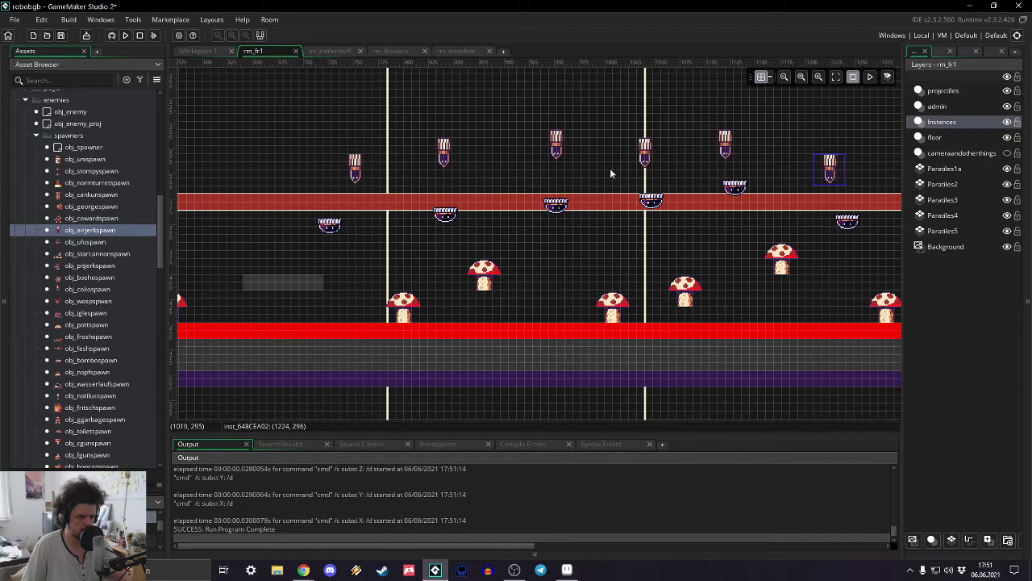
{"action": "left_click", "coordinate": [556, 149]}
{"action": "left_click_drag", "start_coordinate": [556, 149], "coordinate": [557, 161]}
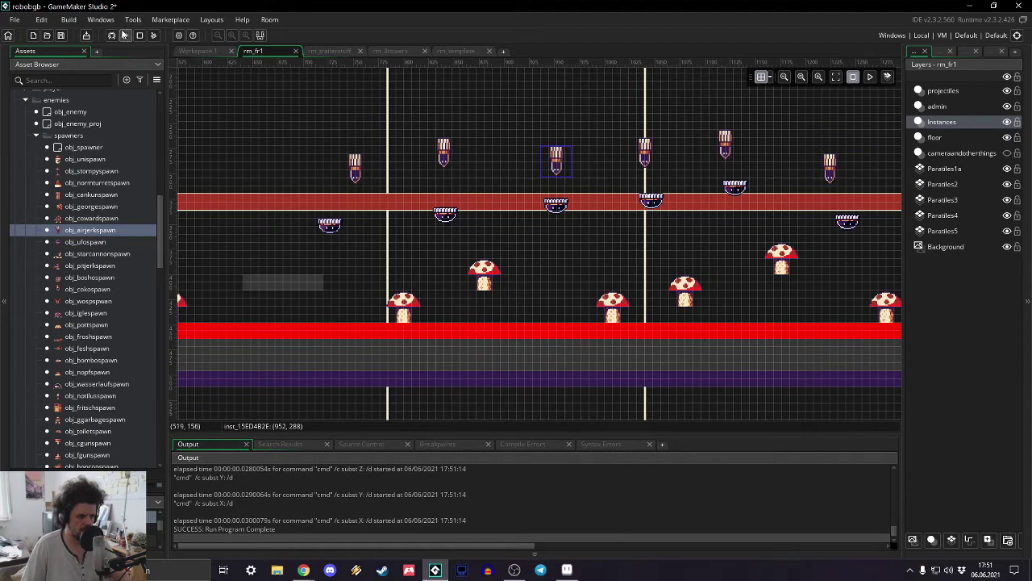
- Run the game with the Background layer hidden, playtest the adjusted airjerks up to the far ledge, and close the game
{"action": "left_click", "coordinate": [125, 35]}
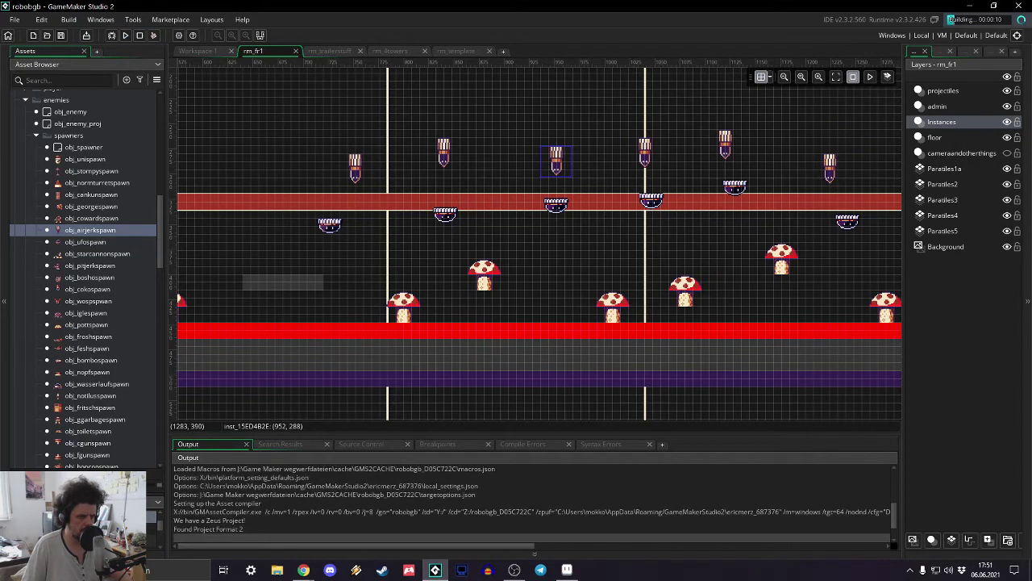
{"action": "left_click", "coordinate": [1007, 246]}
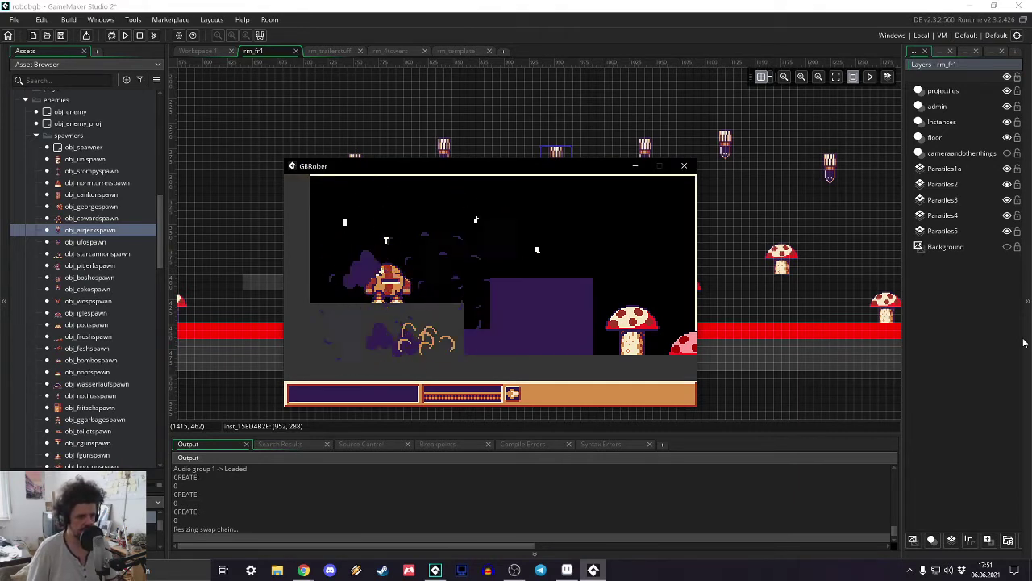
{"action": "key", "text": "Right"}
{"action": "key", "text": "Right"}
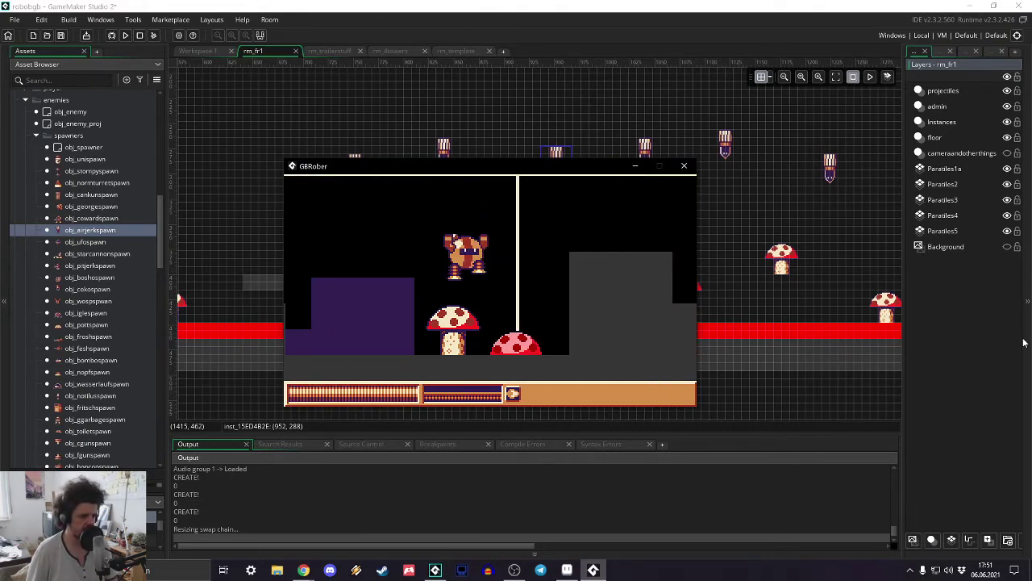
{"action": "key", "text": "Right"}
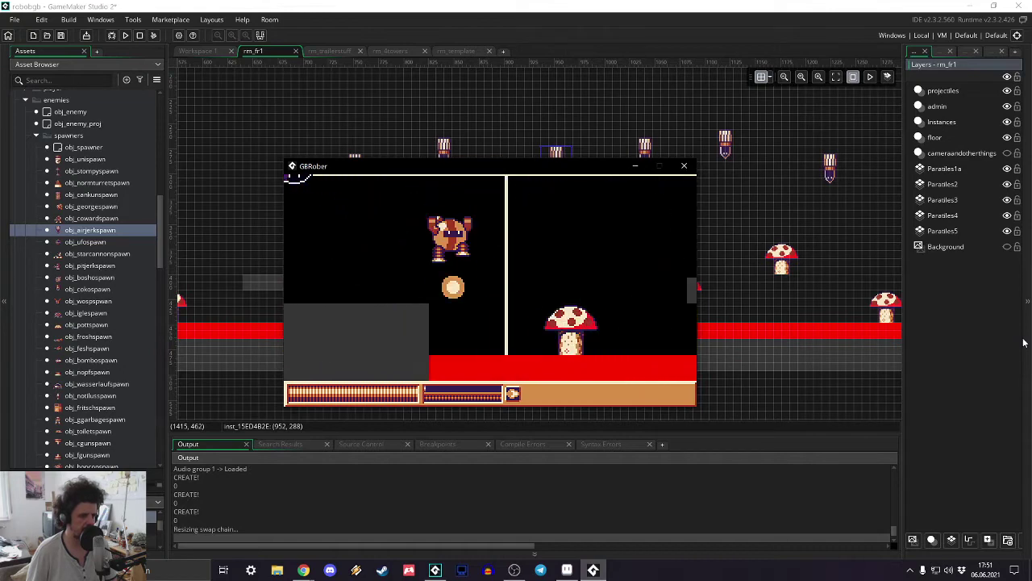
{"action": "key", "text": "Right"}
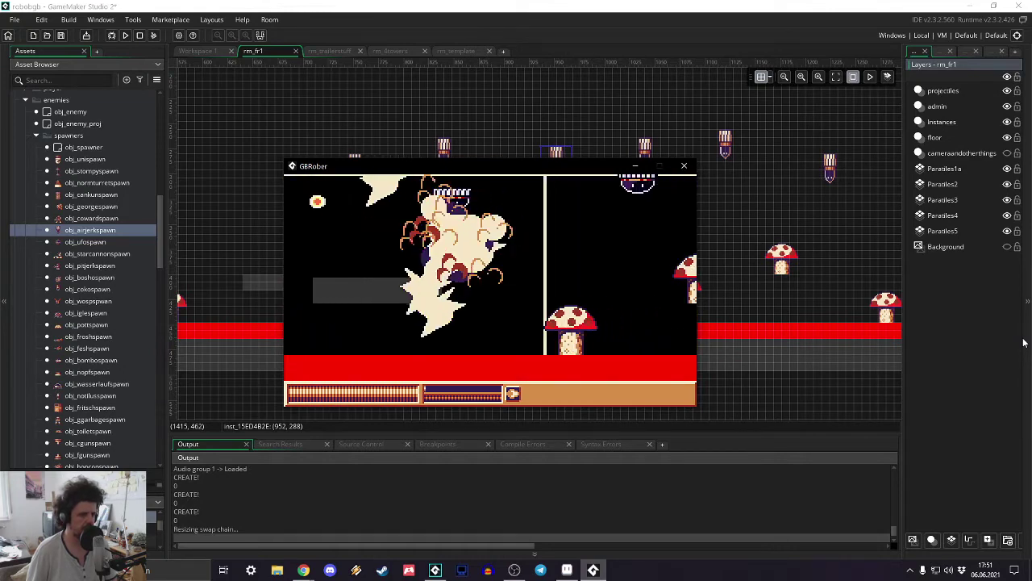
{"action": "key", "text": "Right"}
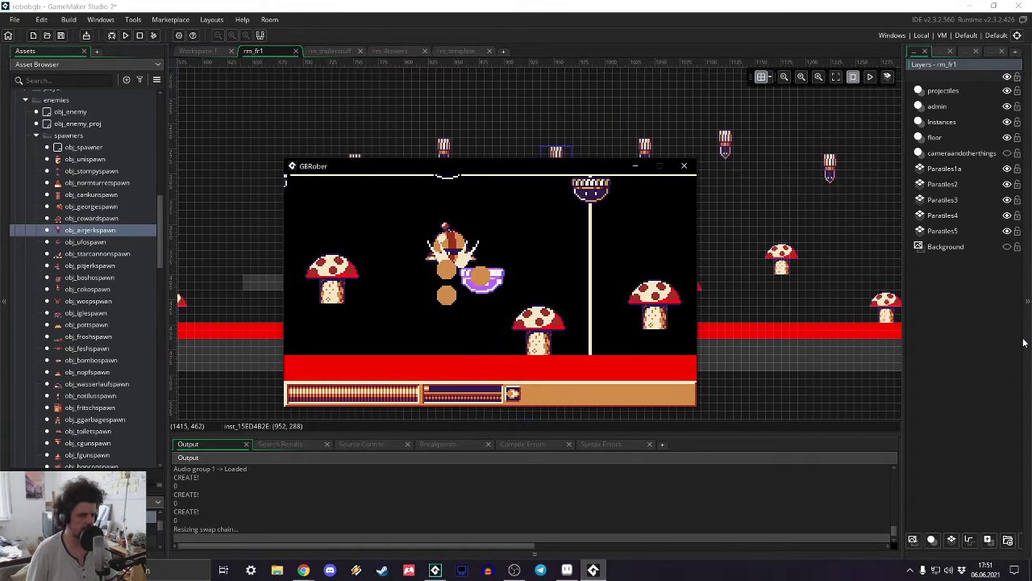
{"action": "key", "text": "Right"}
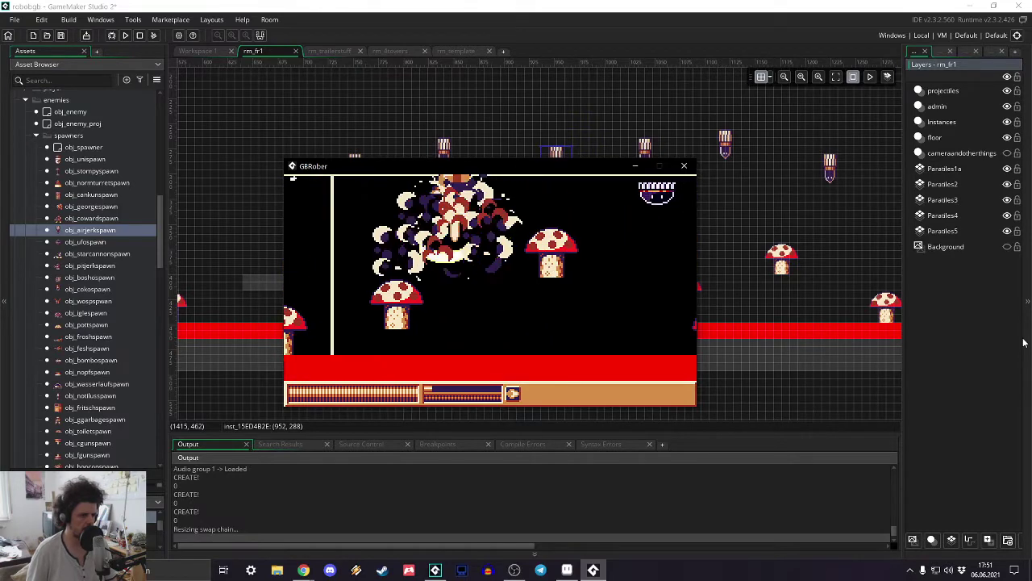
{"action": "key", "text": "Right"}
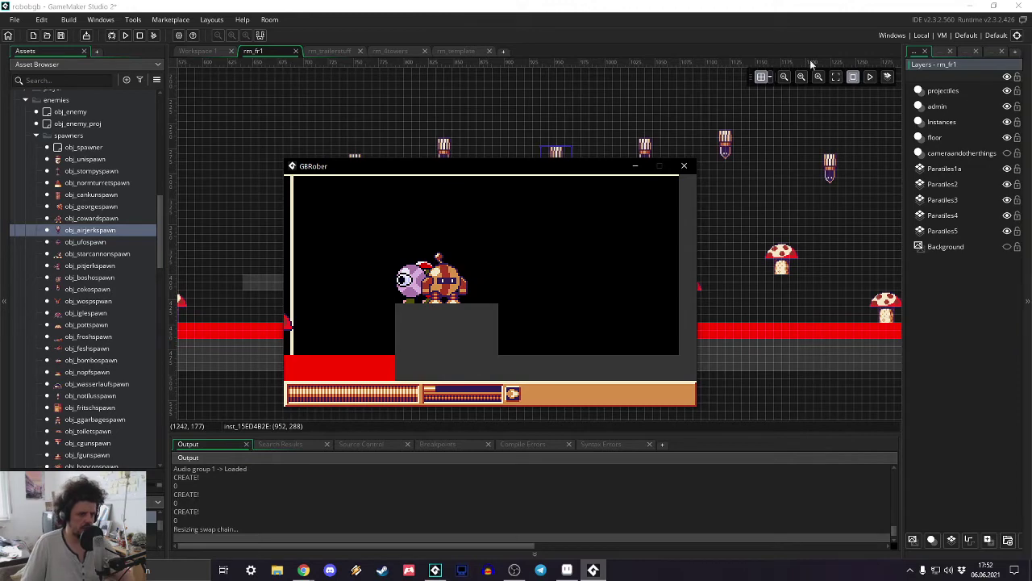
{"action": "left_click", "coordinate": [683, 165]}
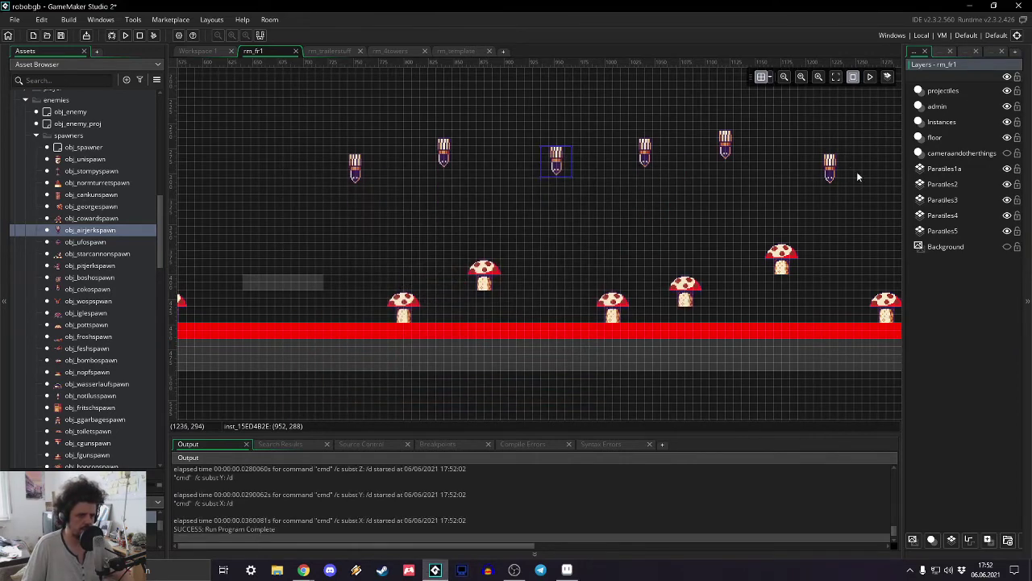
- Show the Background layer and replace the enemy spawner on the far ledge with obj_georgespawn on the Instances layer
{"action": "left_click", "coordinate": [1007, 247]}
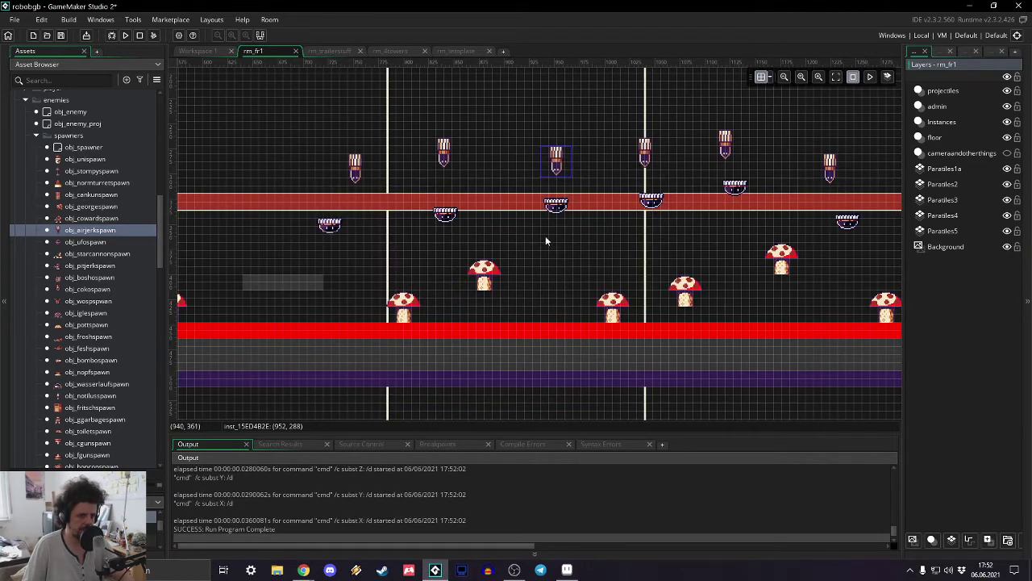
{"action": "scroll", "coordinate": [718, 252], "scroll_direction": "right", "scroll_amount": 5, "text": "shift"}
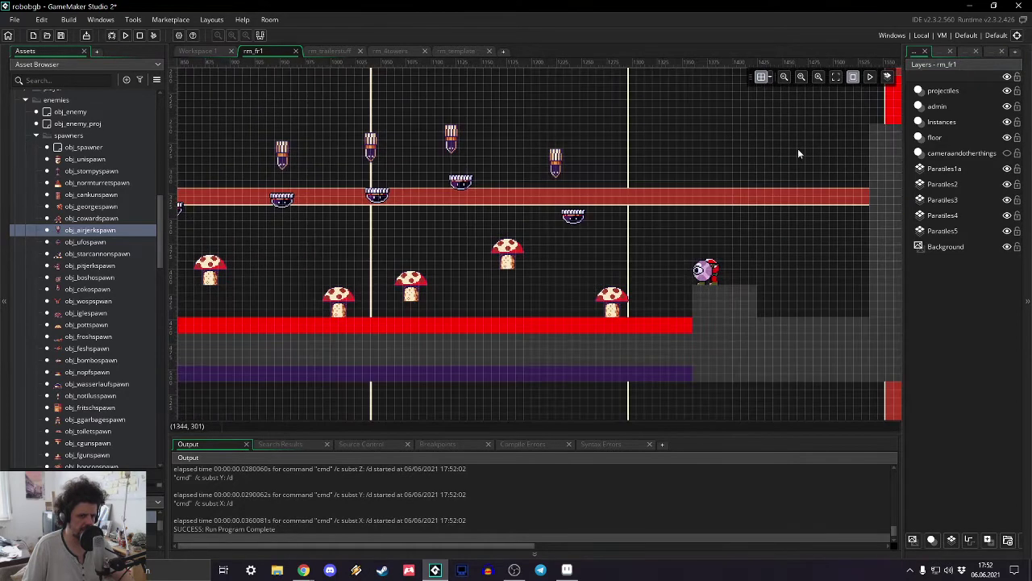
{"action": "left_click", "coordinate": [940, 124]}
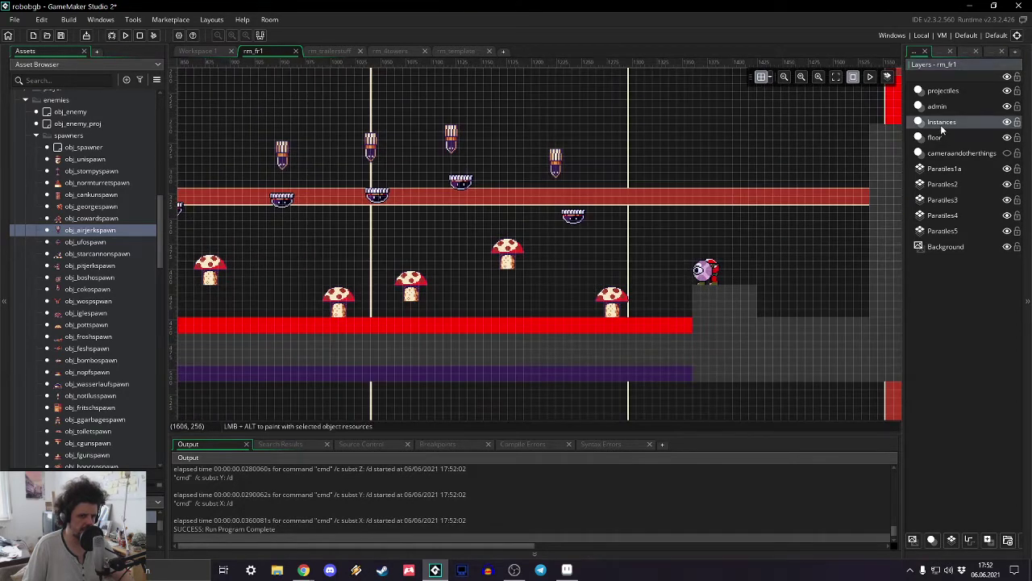
{"action": "left_click", "coordinate": [81, 208]}
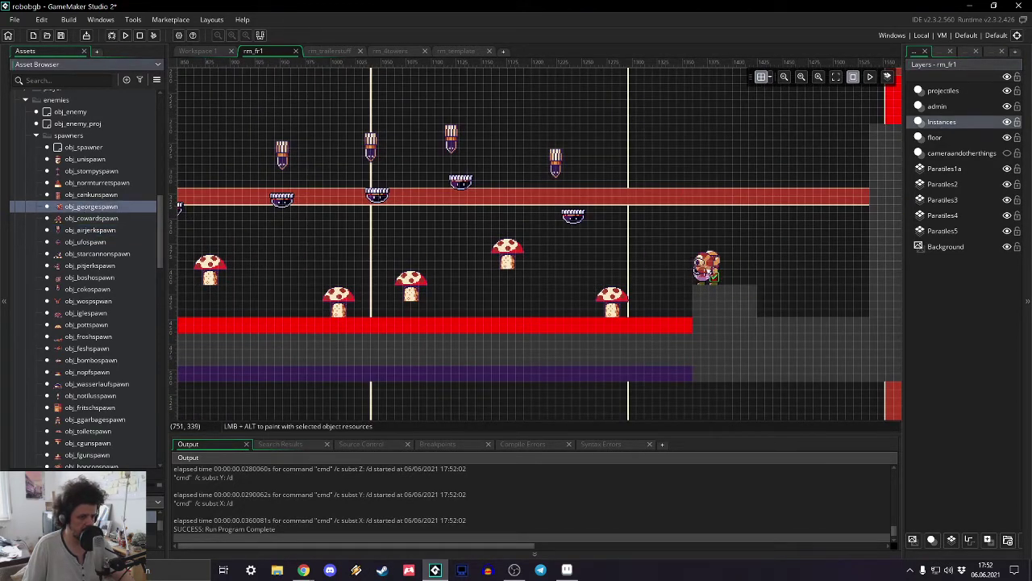
{"action": "left_click_drag", "start_coordinate": [708, 273], "coordinate": [708, 273]}
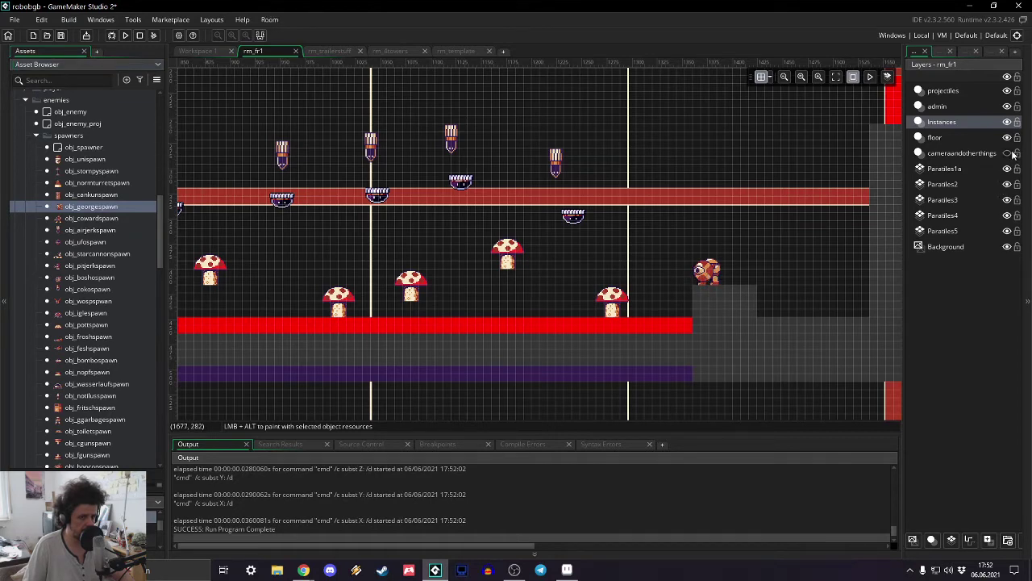
- Hide the Background layer and run the game with the new george spawner on the far ledge
{"action": "left_click", "coordinate": [1007, 246]}
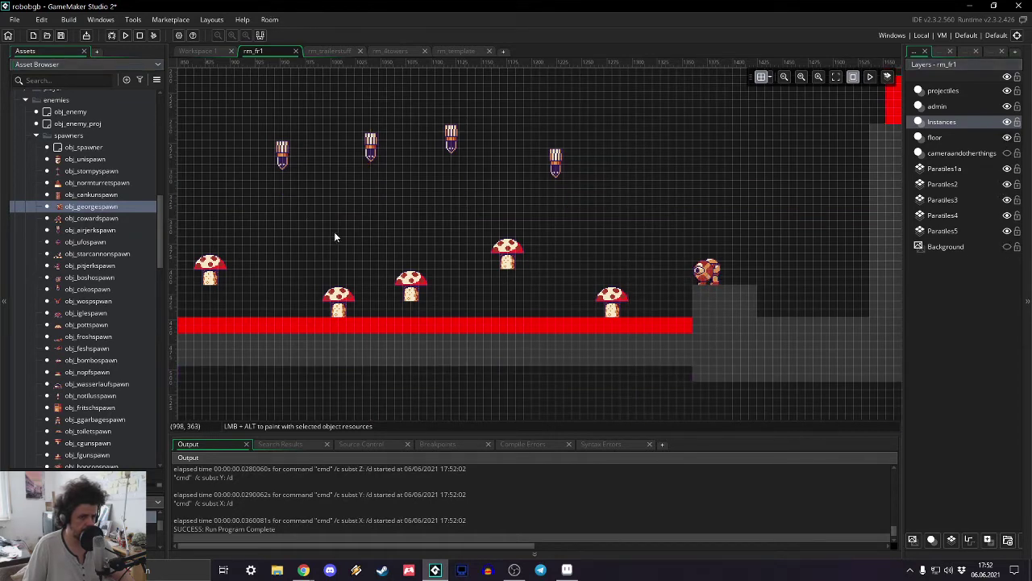
{"action": "mouse_move", "coordinate": [334, 231]}
{"action": "middle_mouse_down"}
{"action": "mouse_move", "coordinate": [832, 210]}
{"action": "mouse_move", "coordinate": [339, 217]}
{"action": "middle_mouse_up"}
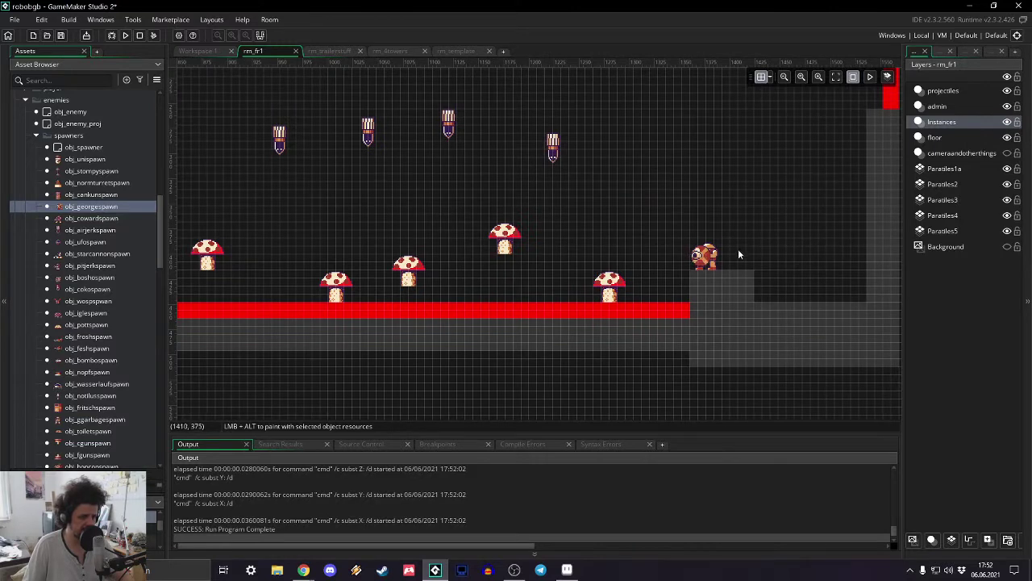
{"action": "left_click", "coordinate": [125, 36]}
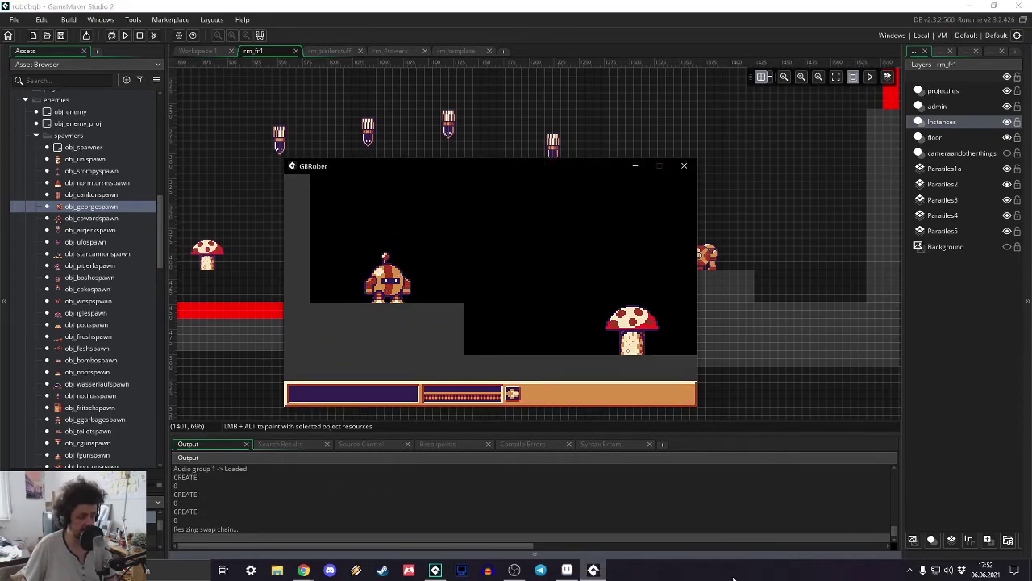
- Playtest the room across the mushrooms and airjerks, fight the george on the far ledge, and close the game
{"action": "key", "text": "Right"}
{"action": "key", "text": "space"}
{"action": "key", "text": "Right"}
{"action": "key", "text": "space"}
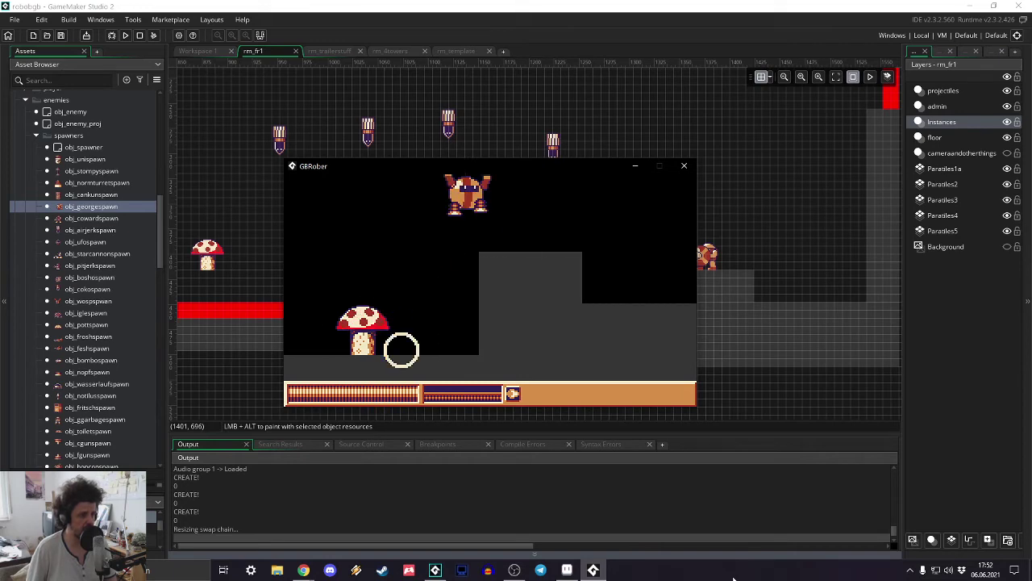
{"action": "key", "text": "Right"}
{"action": "key", "text": "space"}
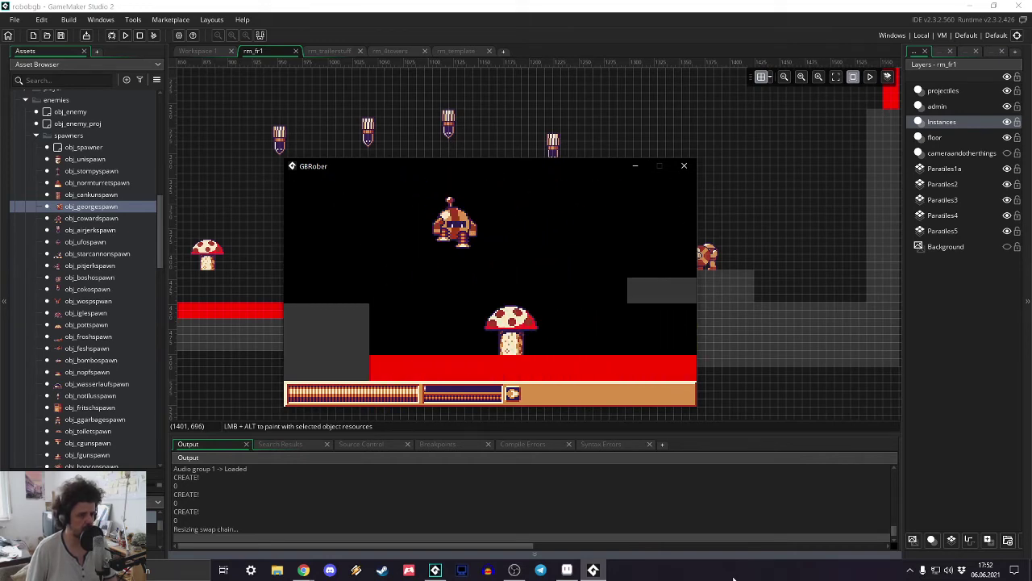
{"action": "key", "text": "Right"}
{"action": "key", "text": "space"}
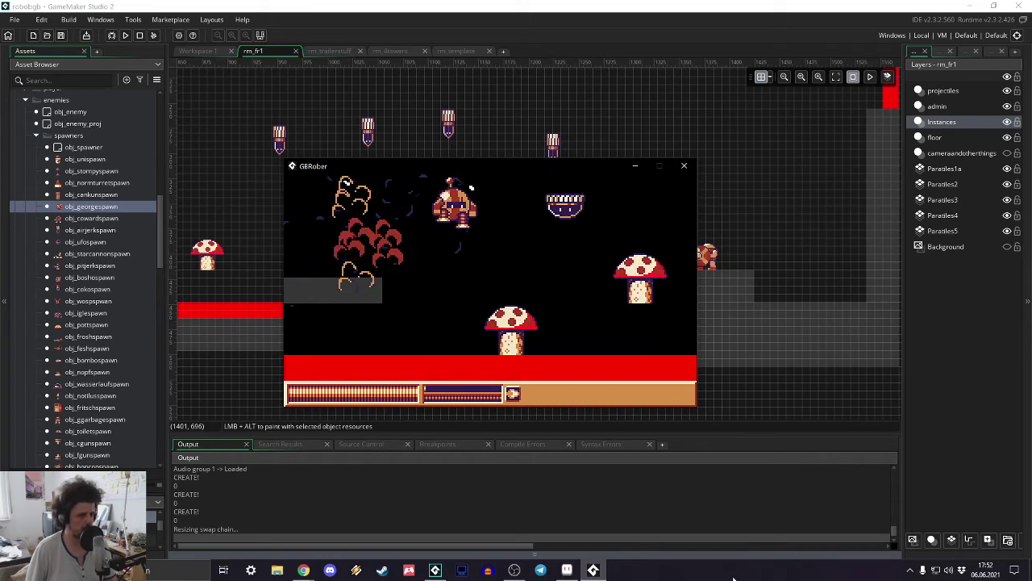
{"action": "key", "text": "Right"}
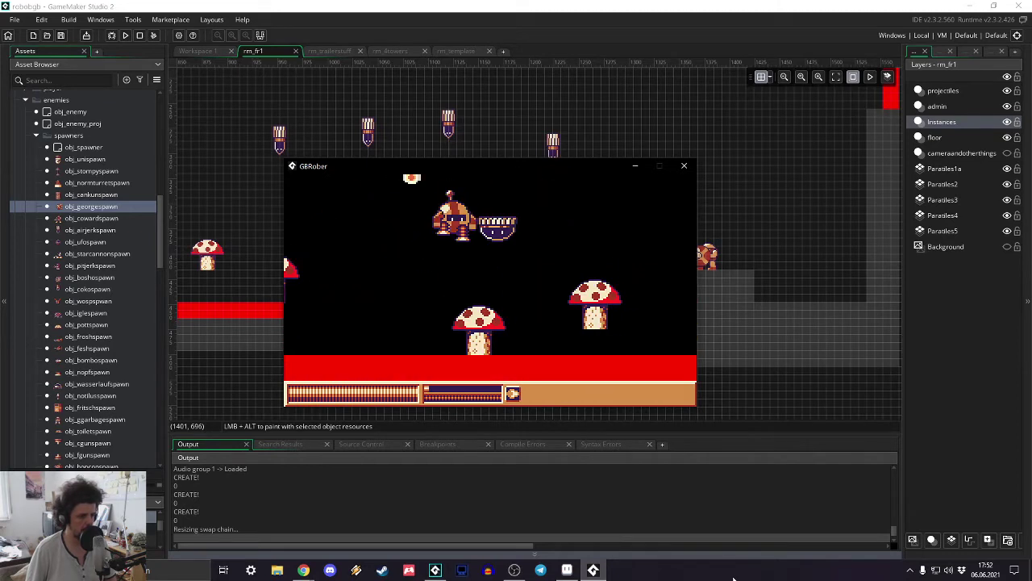
{"action": "key", "text": "Right"}
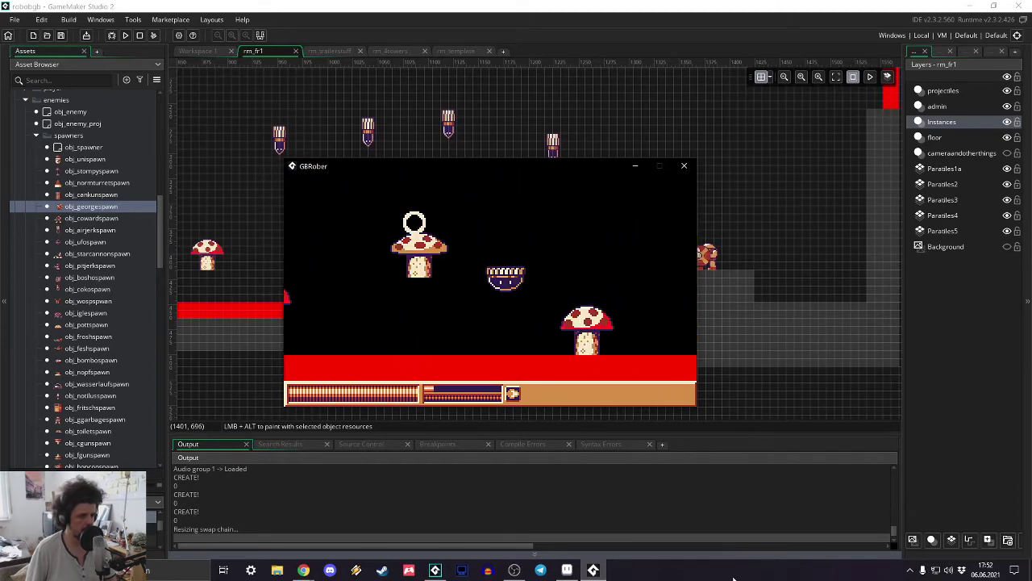
{"action": "key", "text": "space"}
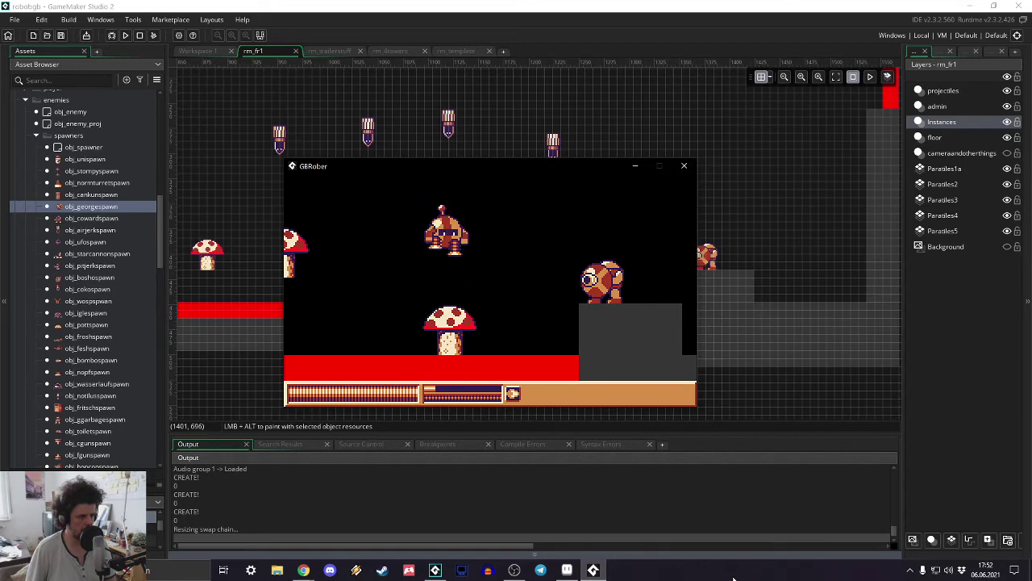
{"action": "key", "text": "Right"}
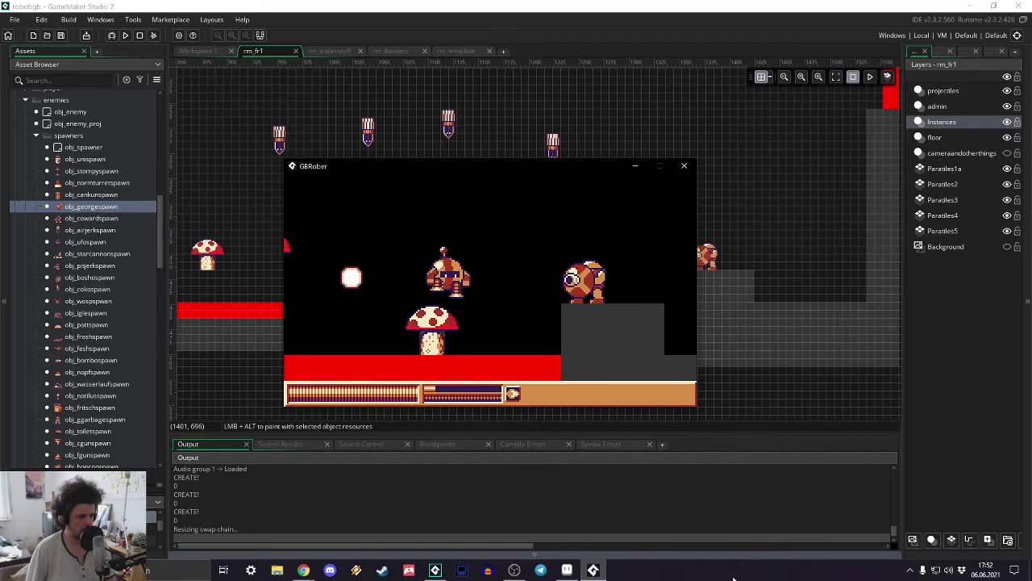
{"action": "key", "text": "Right"}
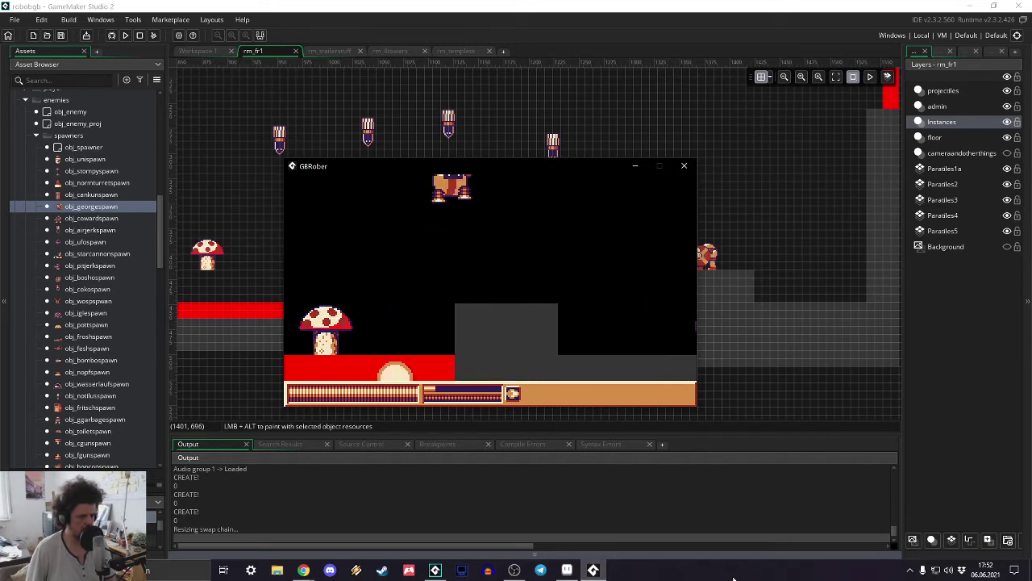
{"action": "key", "text": "space"}
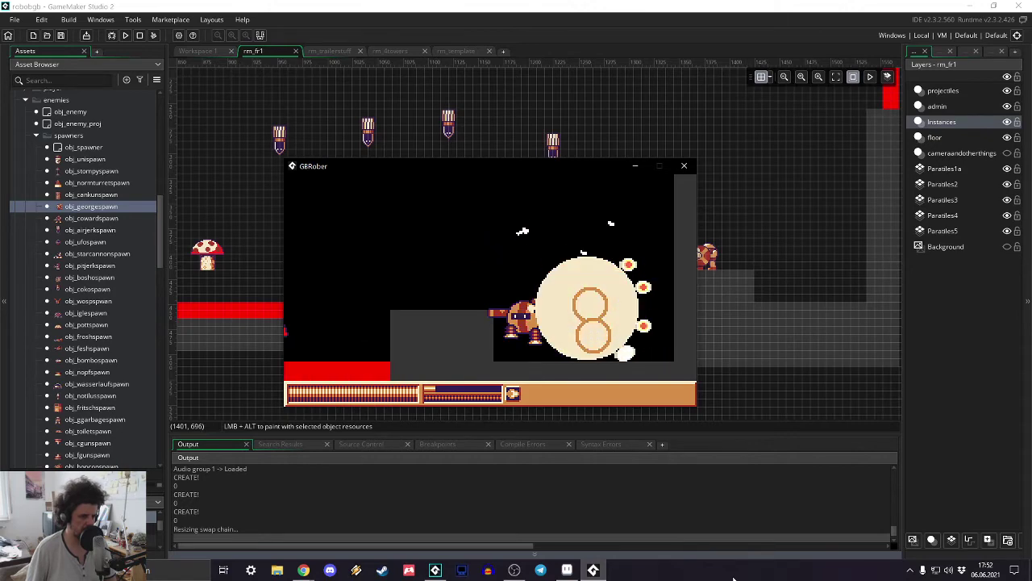
{"action": "key", "text": "Left"}
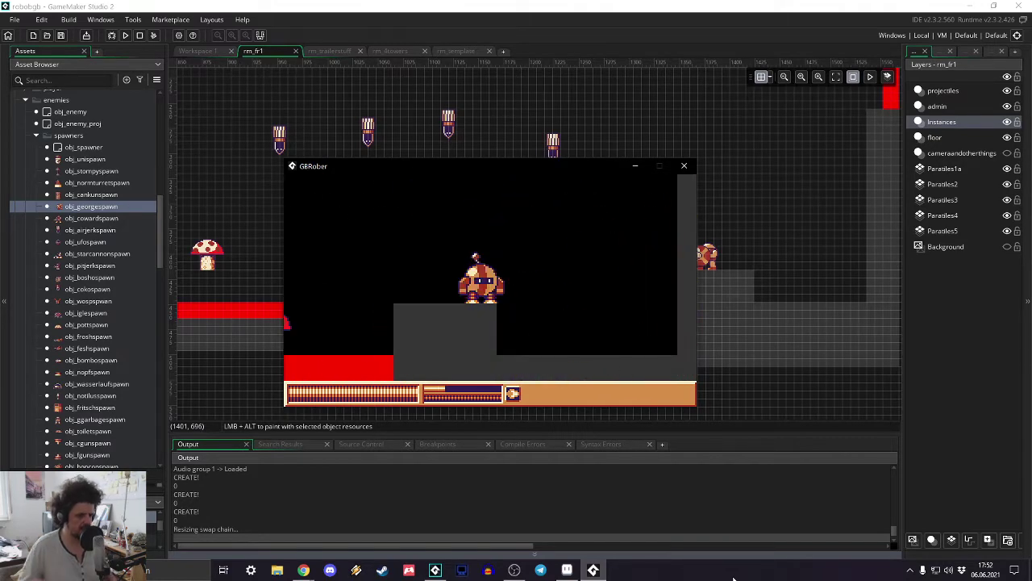
{"action": "left_click", "coordinate": [684, 166]}
- Replace the george spawner on the far ledge with obj_wospspwan at x 1392, y 392, and show the Background layer
{"action": "left_click", "coordinate": [710, 251]}
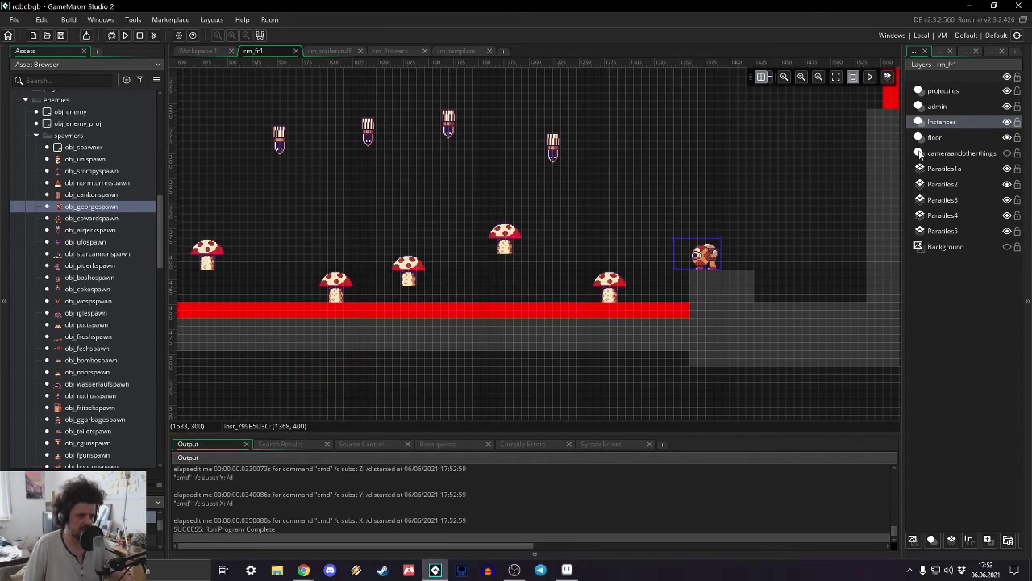
{"action": "key", "text": "Delete"}
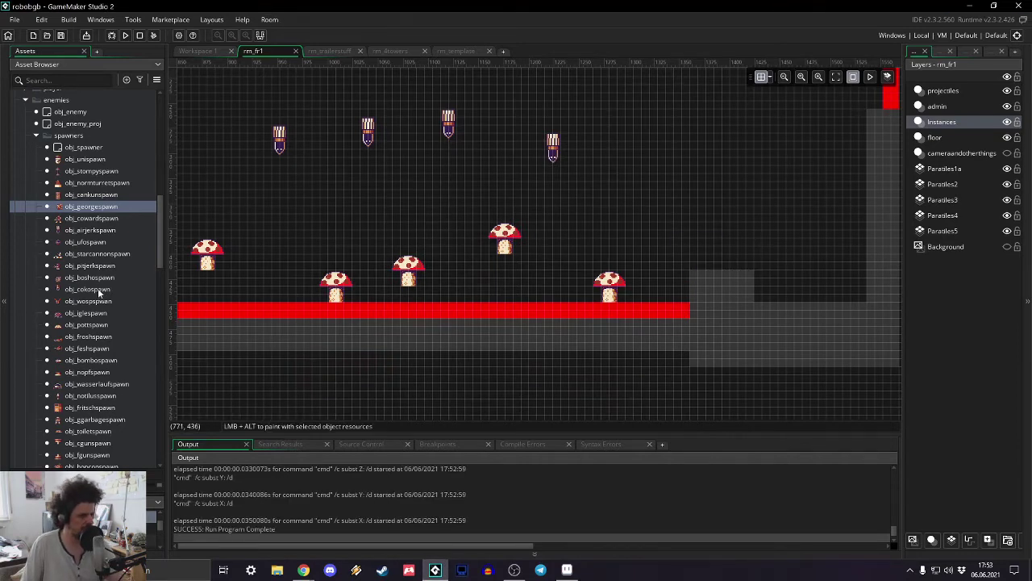
{"action": "scroll", "coordinate": [96, 206], "scroll_direction": "down", "scroll_amount": 3}
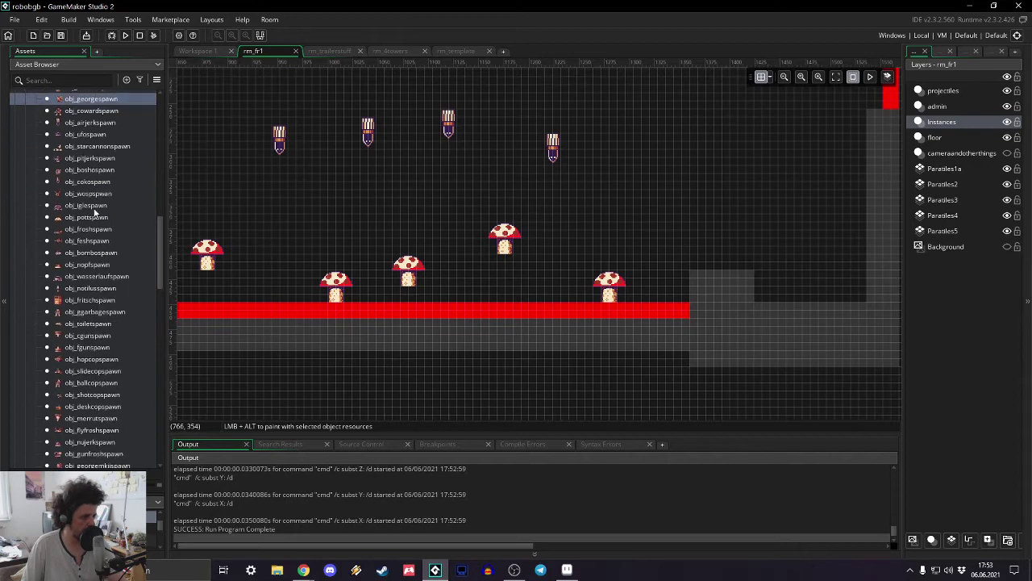
{"action": "scroll", "coordinate": [92, 438], "scroll_direction": "down", "scroll_amount": 1}
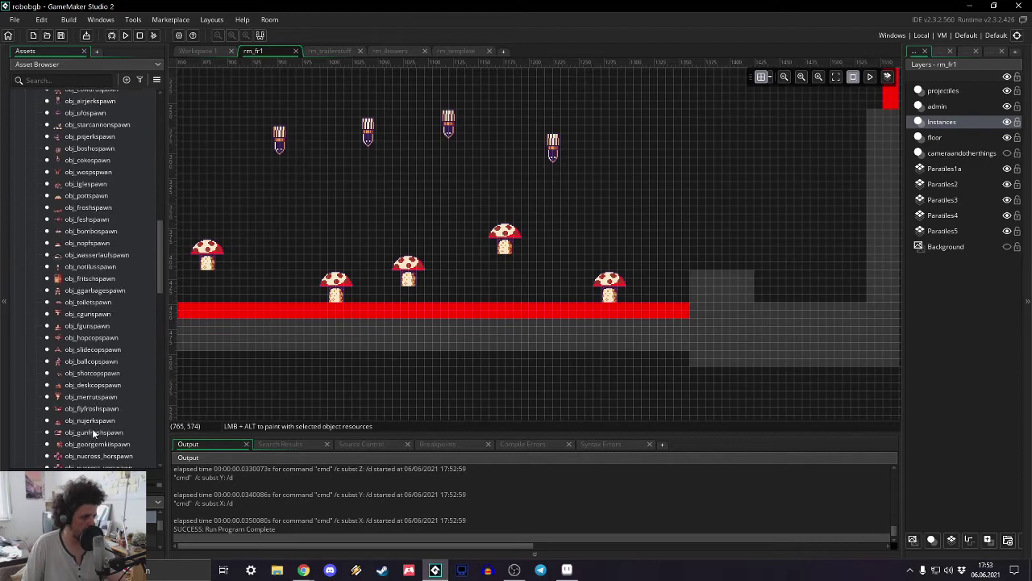
{"action": "scroll", "coordinate": [93, 433], "scroll_direction": "up", "scroll_amount": 1}
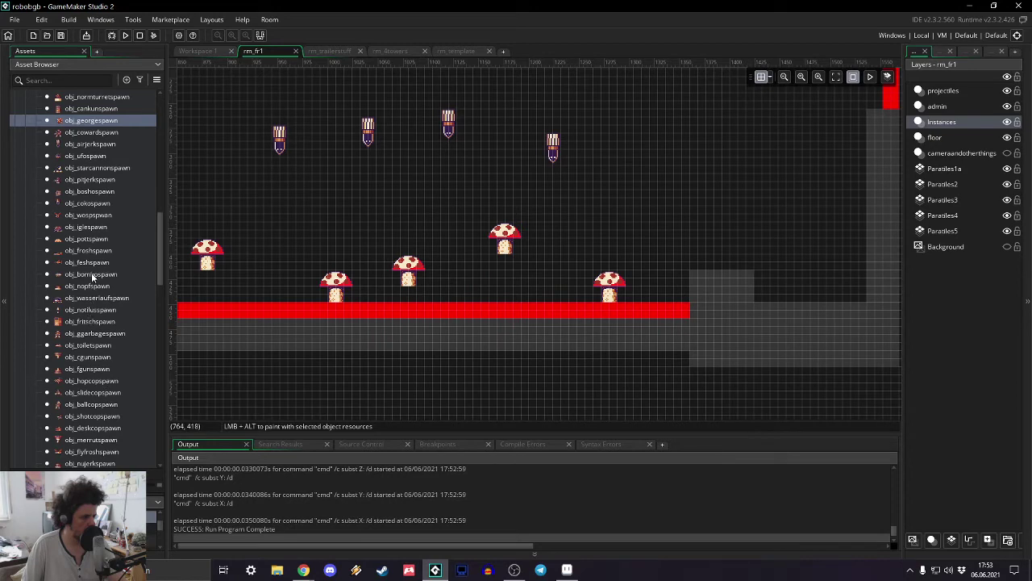
{"action": "scroll", "coordinate": [84, 246], "scroll_direction": "up", "scroll_amount": 1}
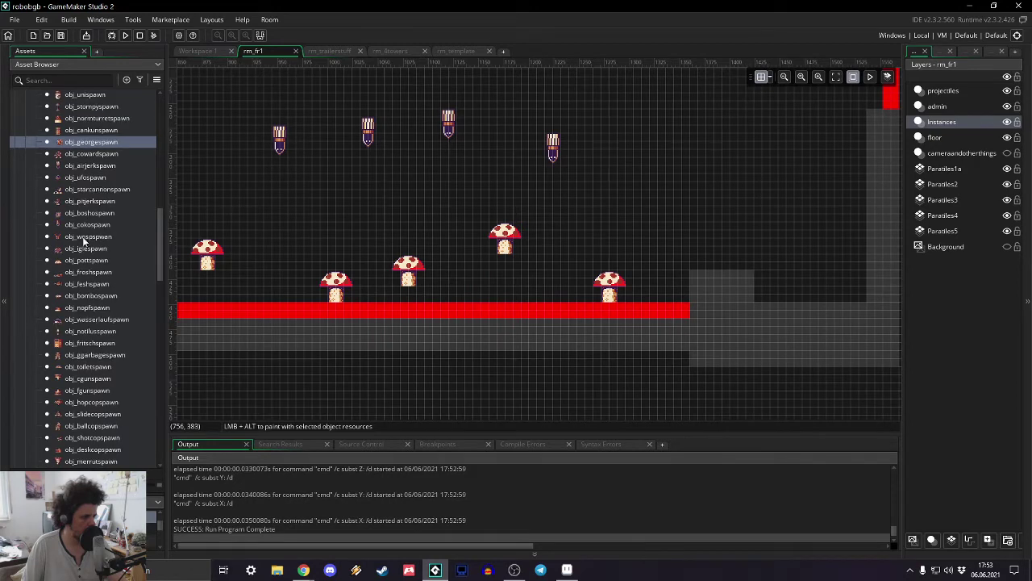
{"action": "left_click_drag", "start_coordinate": [84, 241], "coordinate": [732, 254]}
{"action": "left_click", "coordinate": [1007, 247]}
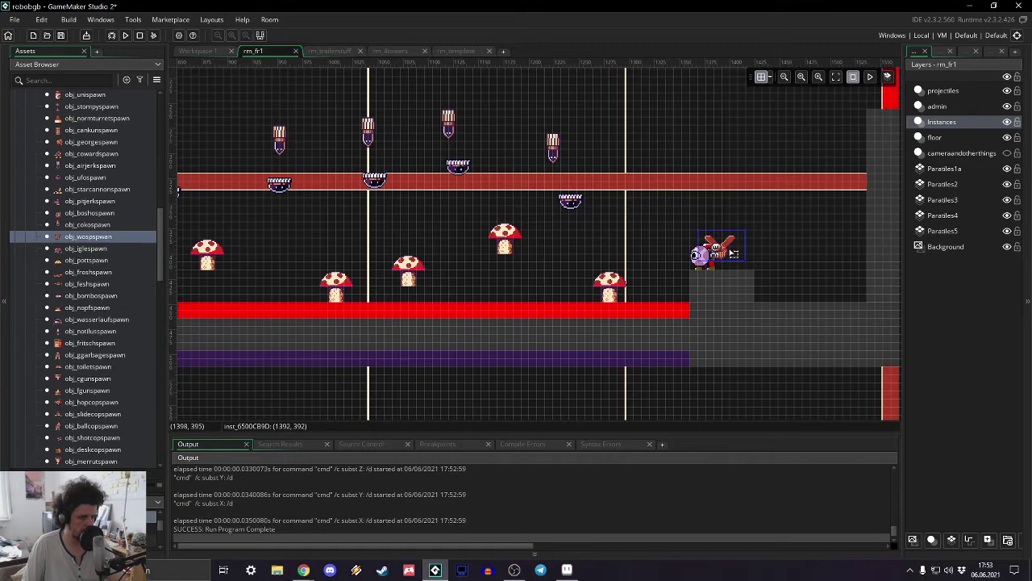
- Collapse the spawners folder and place an obj_dirswitch in the air above the wosp spawner on the far ledge
{"action": "scroll", "coordinate": [99, 349], "scroll_direction": "up", "scroll_amount": 5}
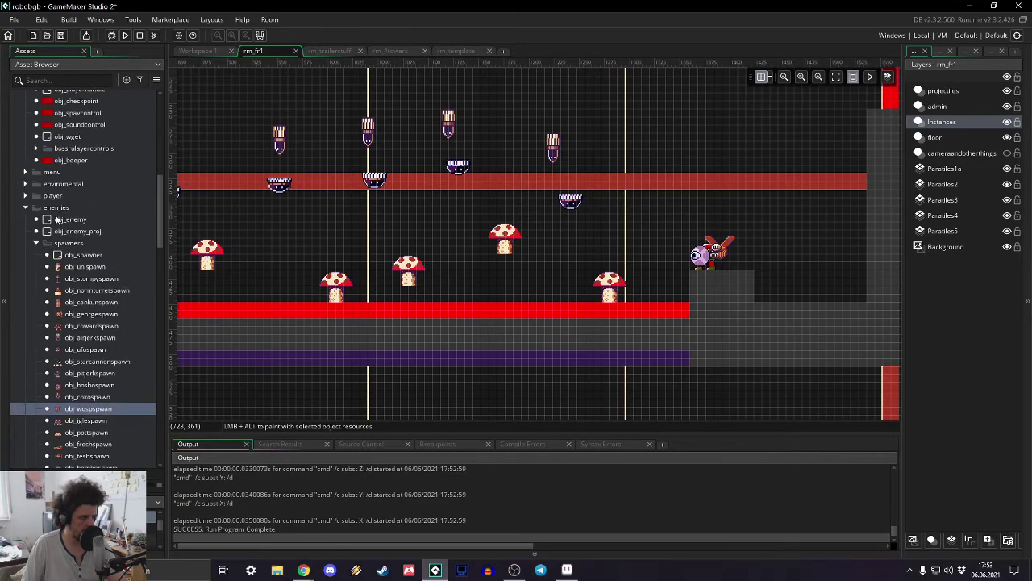
{"action": "scroll", "coordinate": [56, 220], "scroll_direction": "up", "scroll_amount": 3}
{"action": "left_click", "coordinate": [36, 350]}
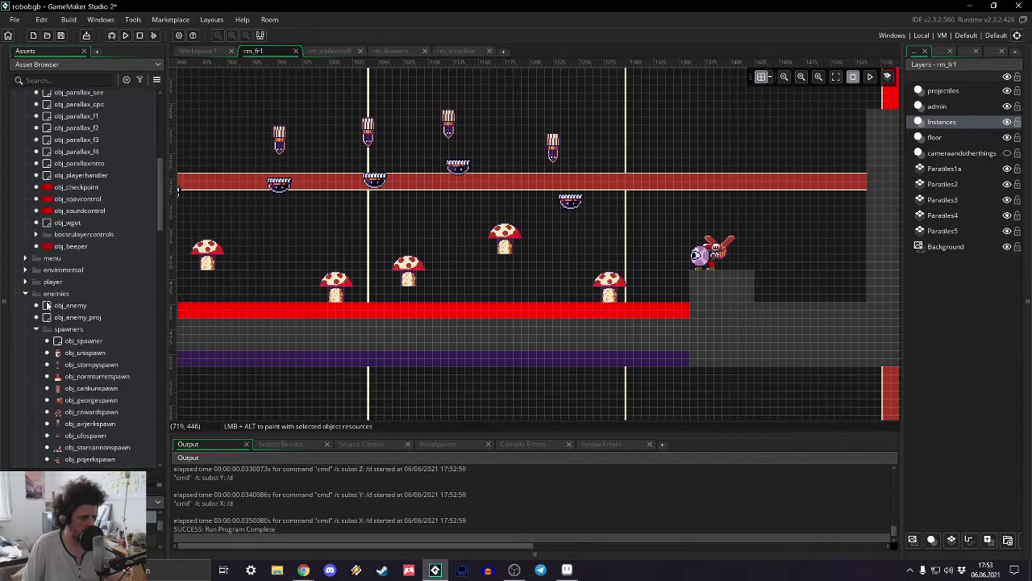
{"action": "scroll", "coordinate": [50, 297], "scroll_direction": "down", "scroll_amount": 2}
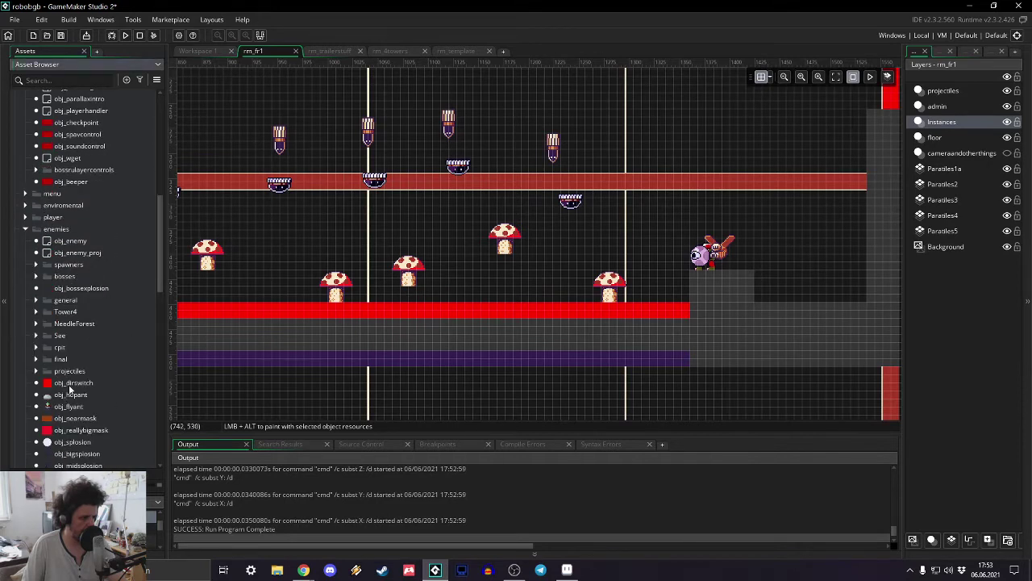
{"action": "left_click_drag", "start_coordinate": [70, 384], "coordinate": [729, 203]}
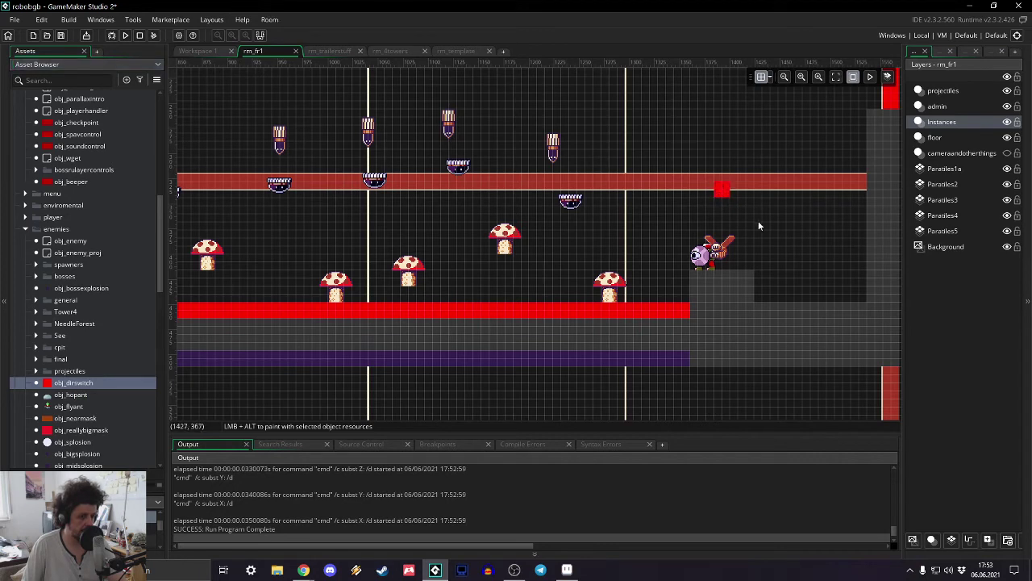
- Run the game with the Background layer hidden, playtest up to the wosp at the far ledge, and close the game
{"action": "left_click", "coordinate": [1007, 246]}
{"action": "left_click", "coordinate": [133, 37]}
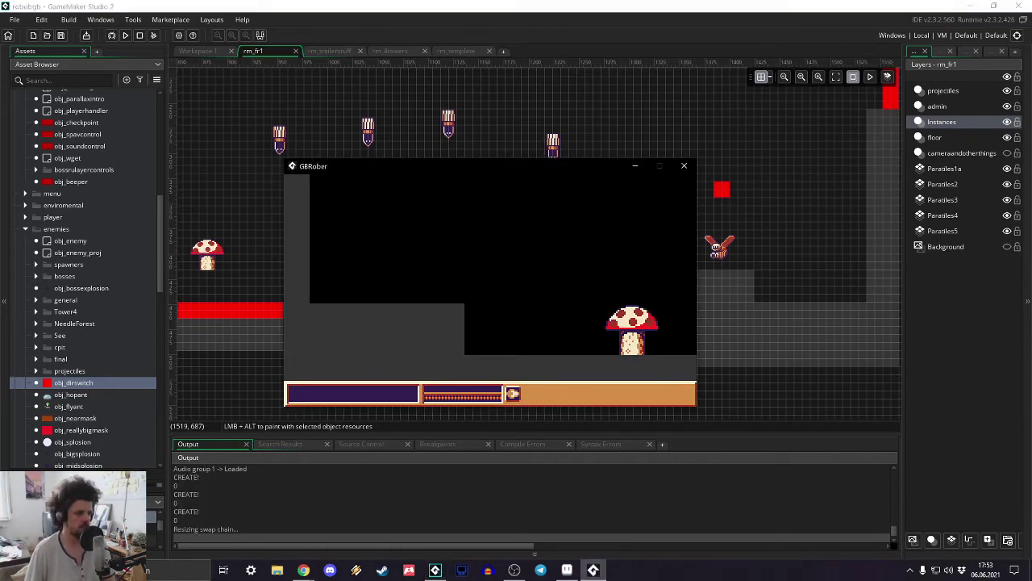
{"action": "key", "text": "Right"}
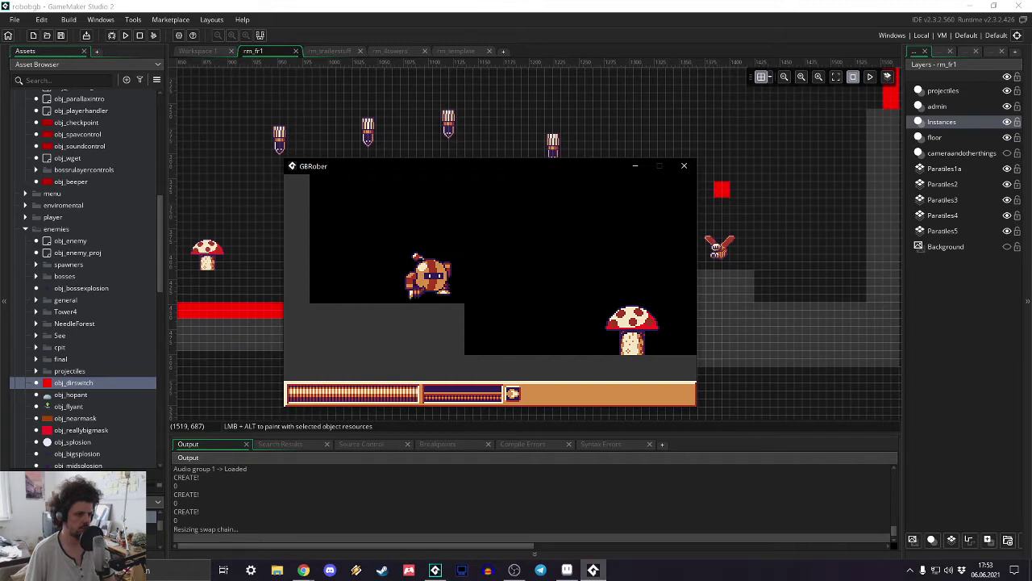
{"action": "key", "text": "space"}
{"action": "key", "text": "Left"}
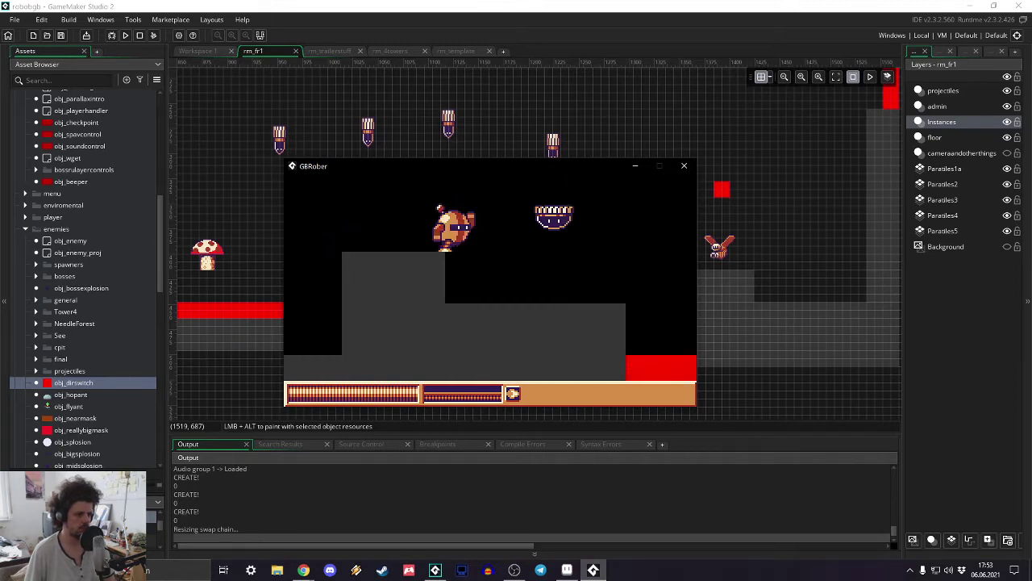
{"action": "key", "text": "Right"}
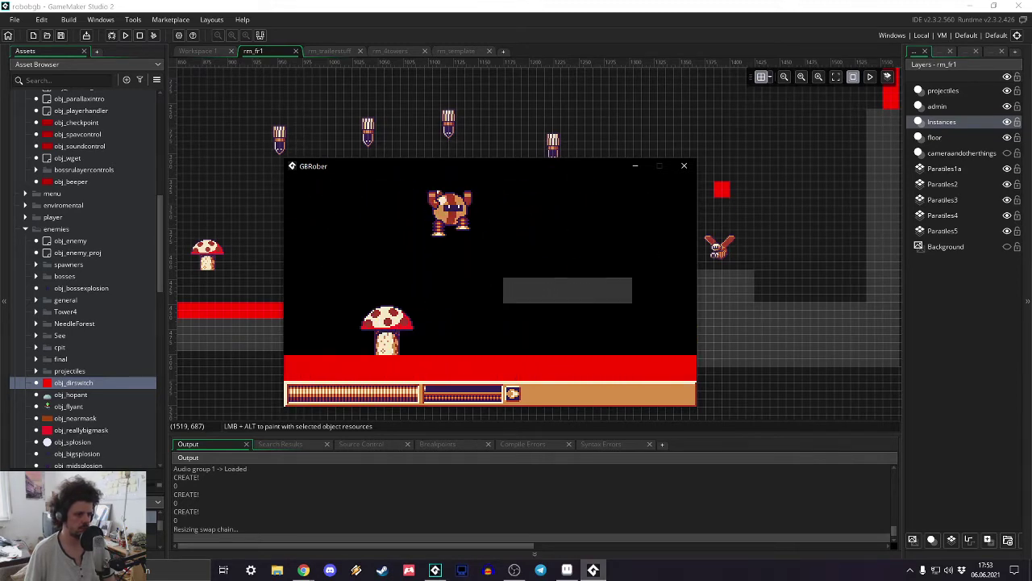
{"action": "key", "text": "Right"}
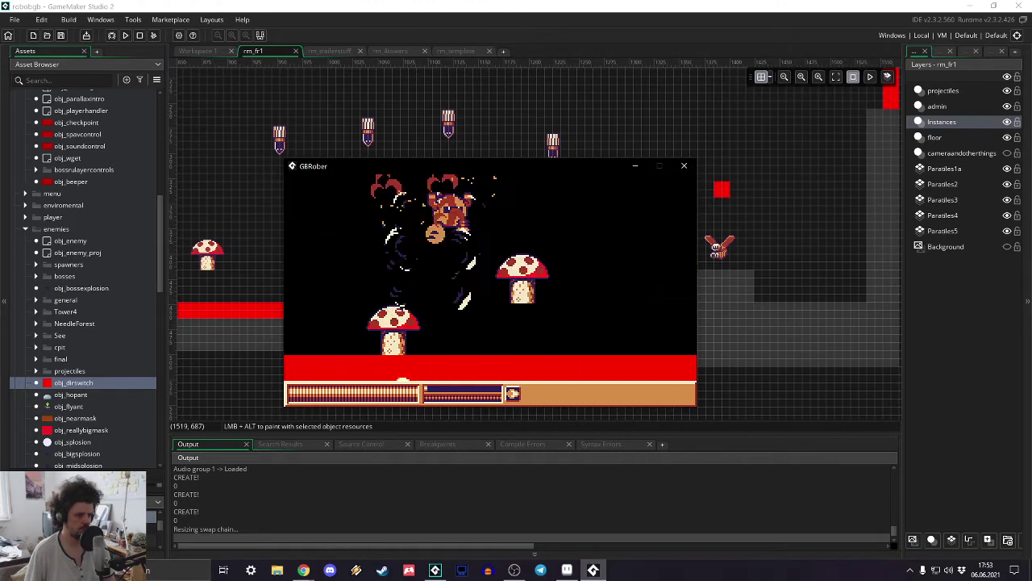
{"action": "key", "text": "Right"}
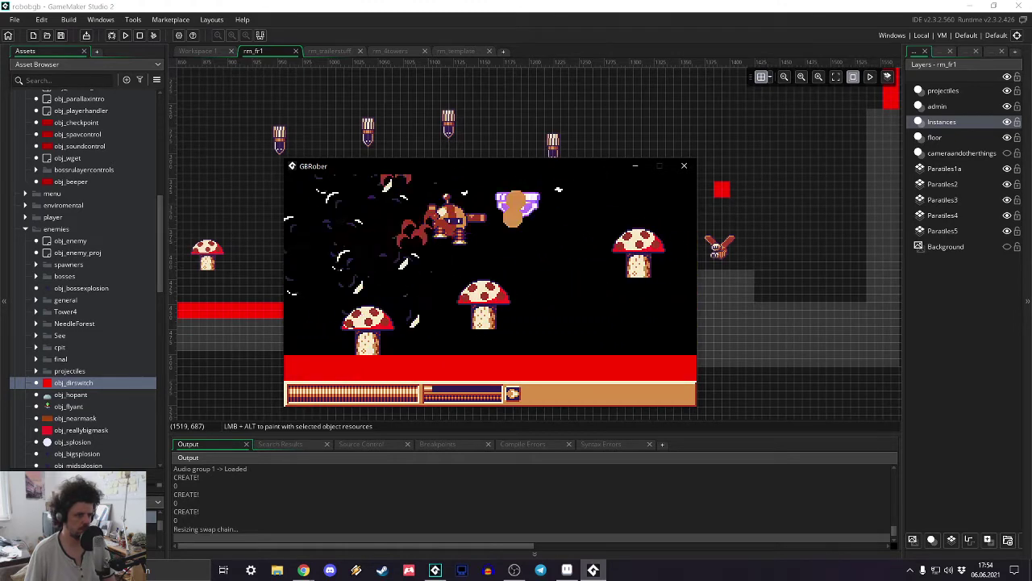
{"action": "key", "text": "Right"}
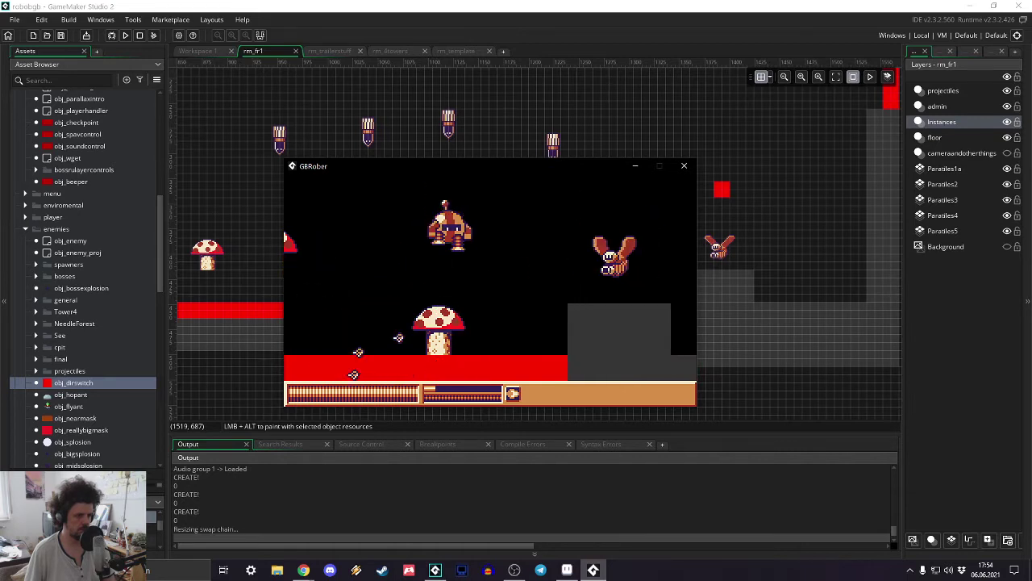
{"action": "key", "text": "Right"}
{"action": "key", "text": "Right"}
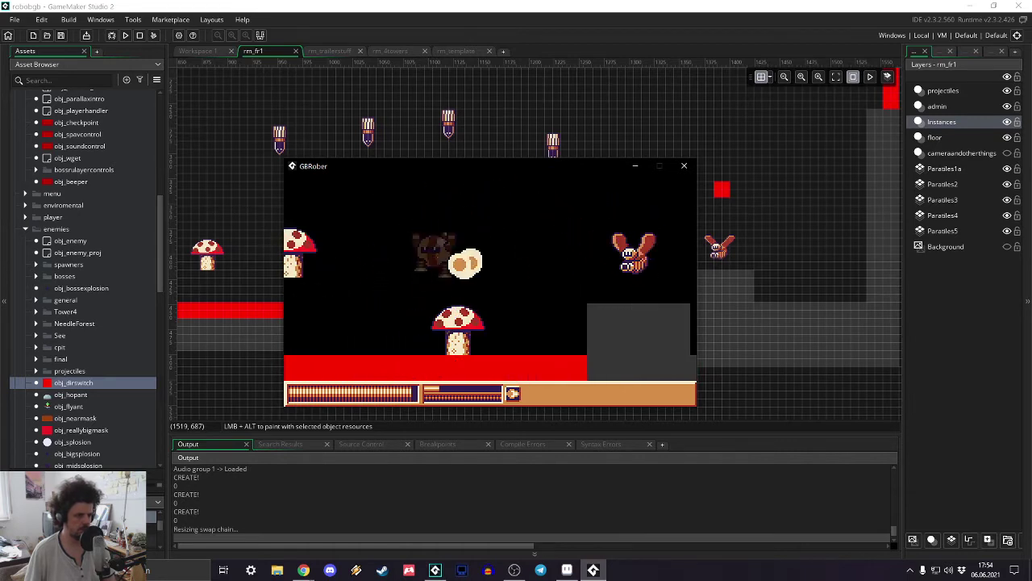
{"action": "key", "text": "Right"}
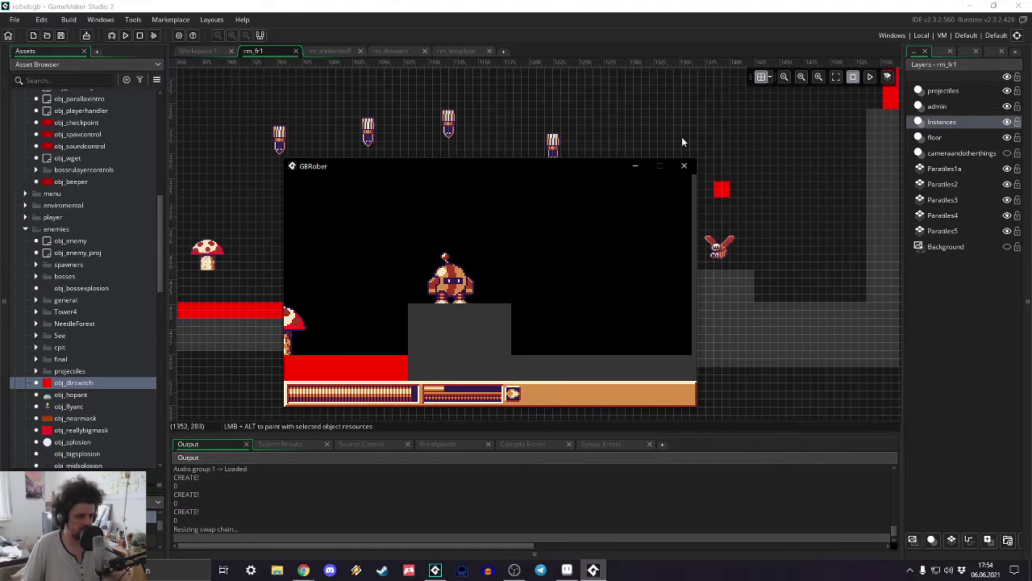
{"action": "left_click", "coordinate": [683, 165]}
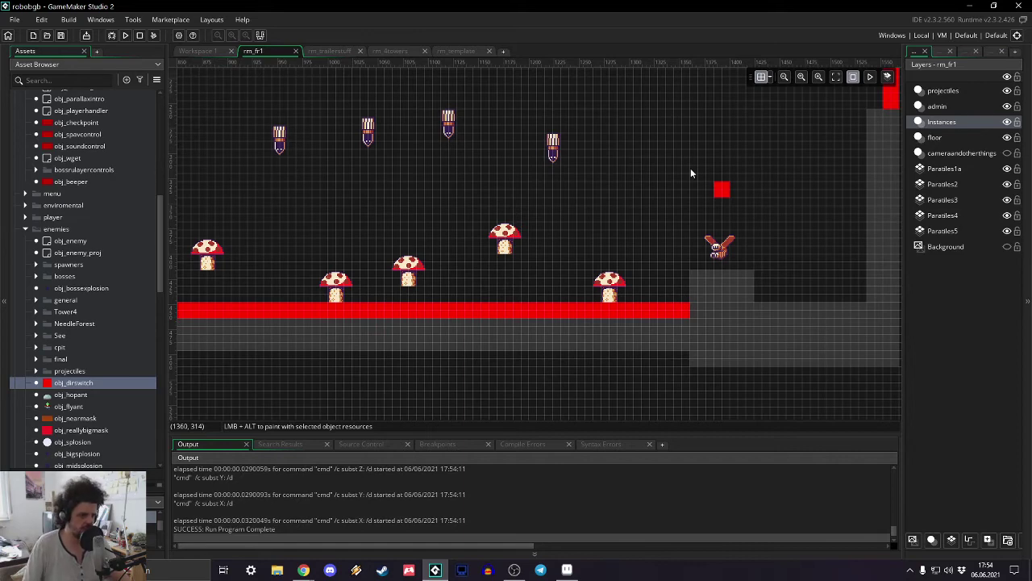
- On the floor layer, extend the floating platform over the red hazard strip about 16 px to the left
{"action": "middle_click_drag", "start_coordinate": [400, 201], "coordinate": [599, 162]}
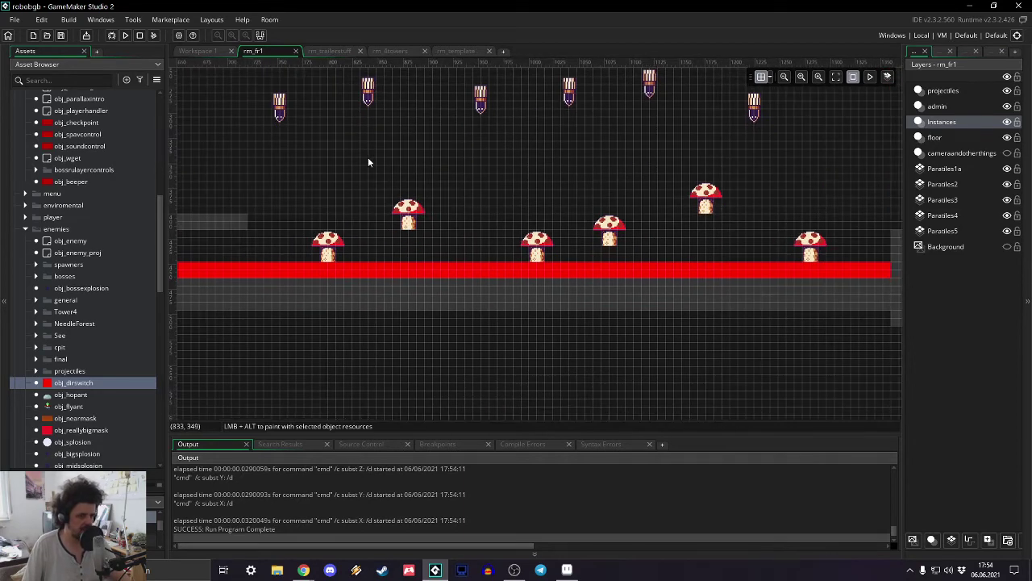
{"action": "middle_click_drag", "start_coordinate": [368, 162], "coordinate": [702, 149]}
{"action": "left_click", "coordinate": [929, 139]}
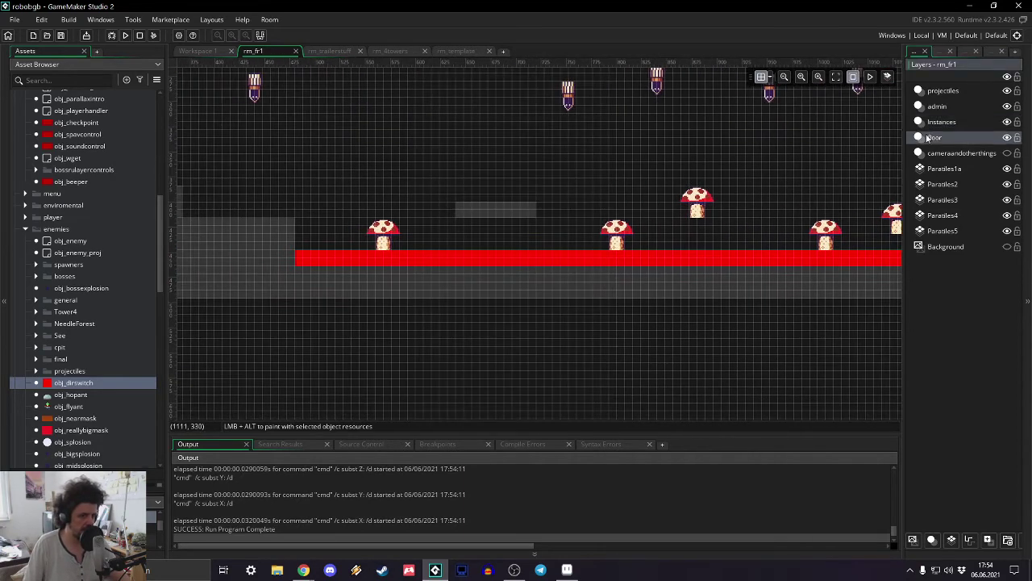
{"action": "left_click", "coordinate": [465, 214]}
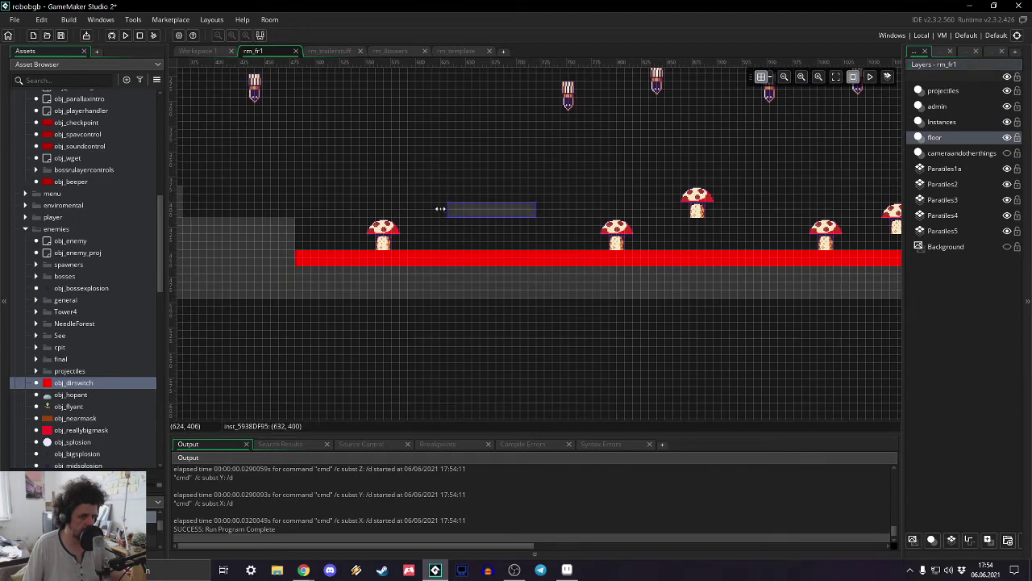
{"action": "middle_click_drag", "start_coordinate": [401, 174], "coordinate": [596, 180]}
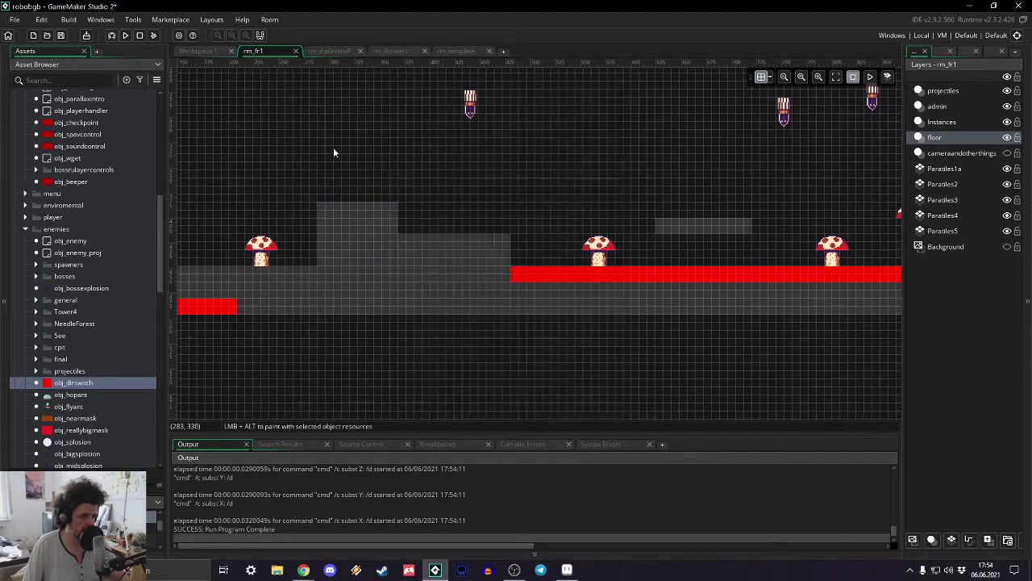
- Run the game, playtest from the start up to the raised block past the first mushroom, and close the game
{"action": "middle_click_drag", "start_coordinate": [333, 153], "coordinate": [546, 234]}
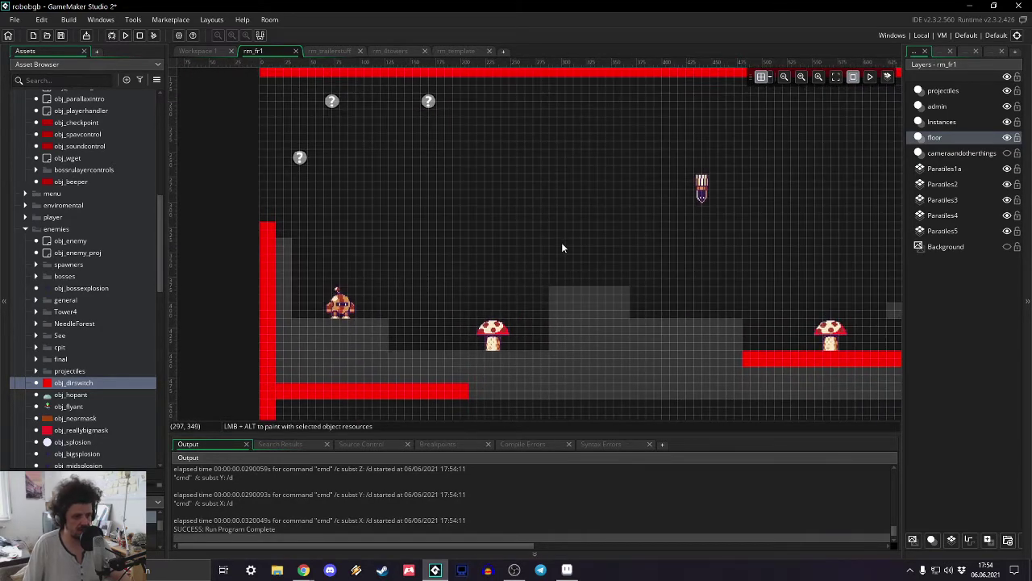
{"action": "left_click", "coordinate": [129, 37]}
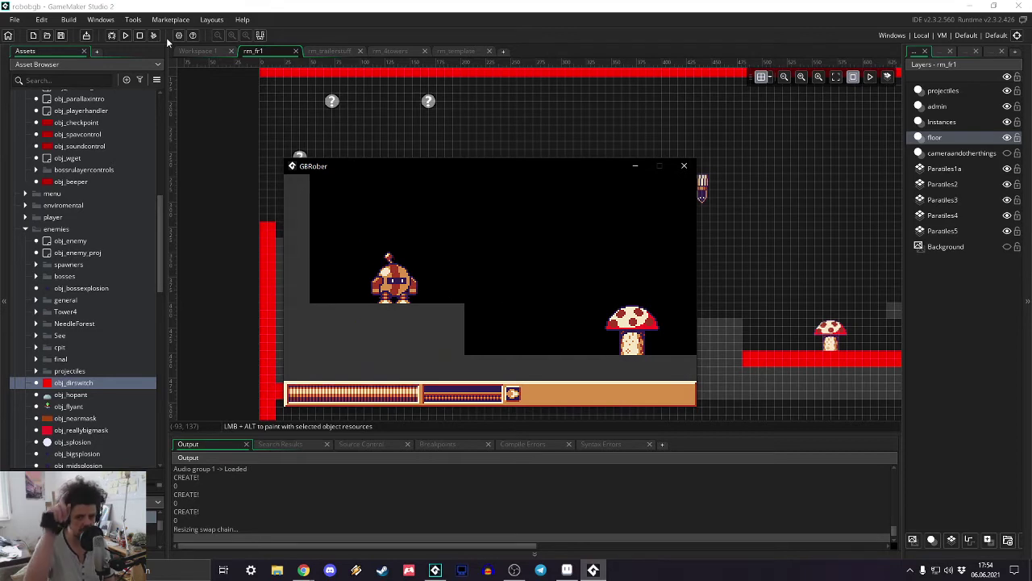
{"action": "key", "text": "Right"}
{"action": "key", "text": "space"}
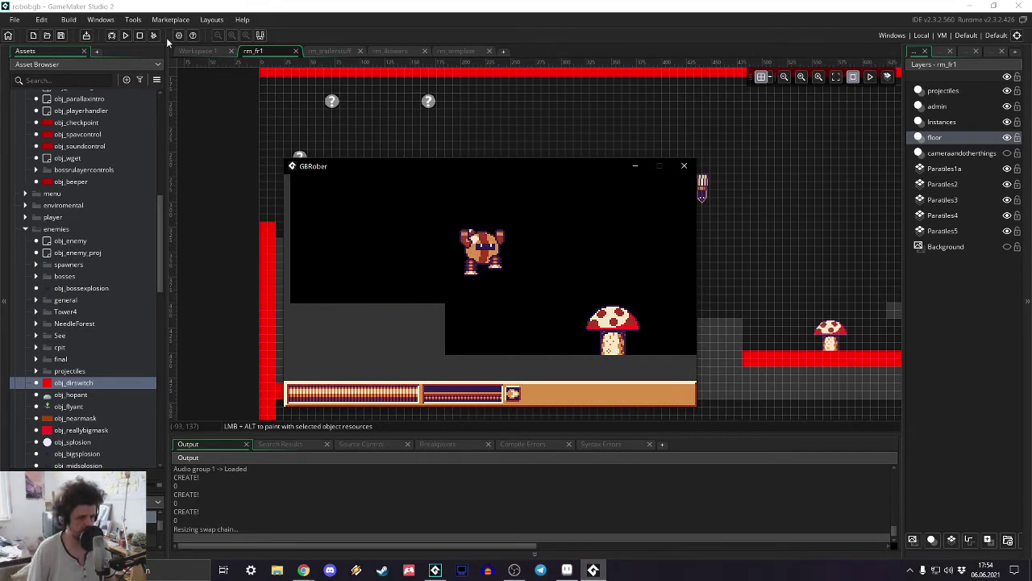
{"action": "key", "text": "Right"}
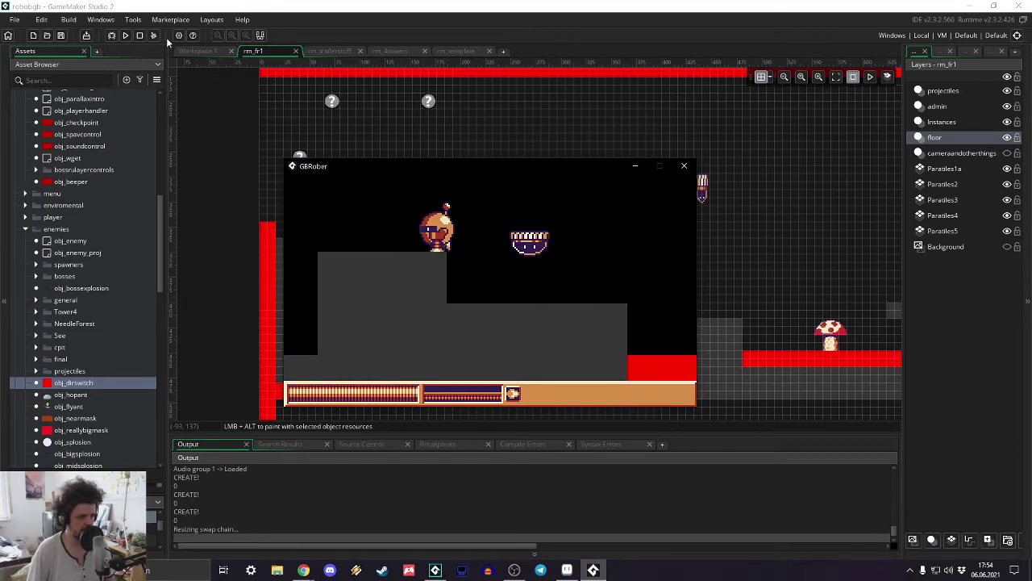
{"action": "key", "text": "Left"}
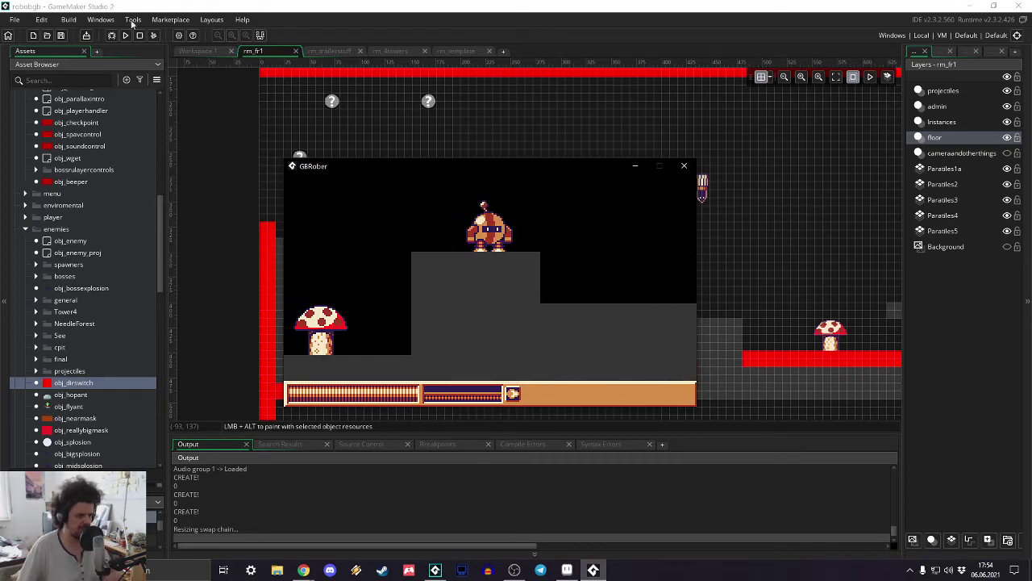
{"action": "left_click", "coordinate": [684, 166]}
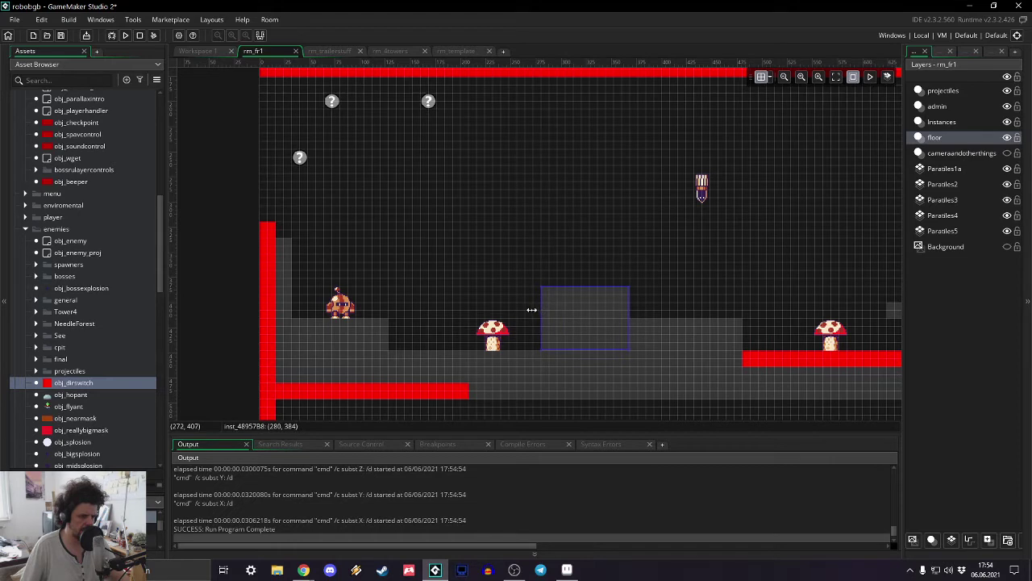
- Extend the raised block past the first mushroom about 16 px to the left and playtest across the red hazard strip
{"action": "left_click", "coordinate": [126, 37]}
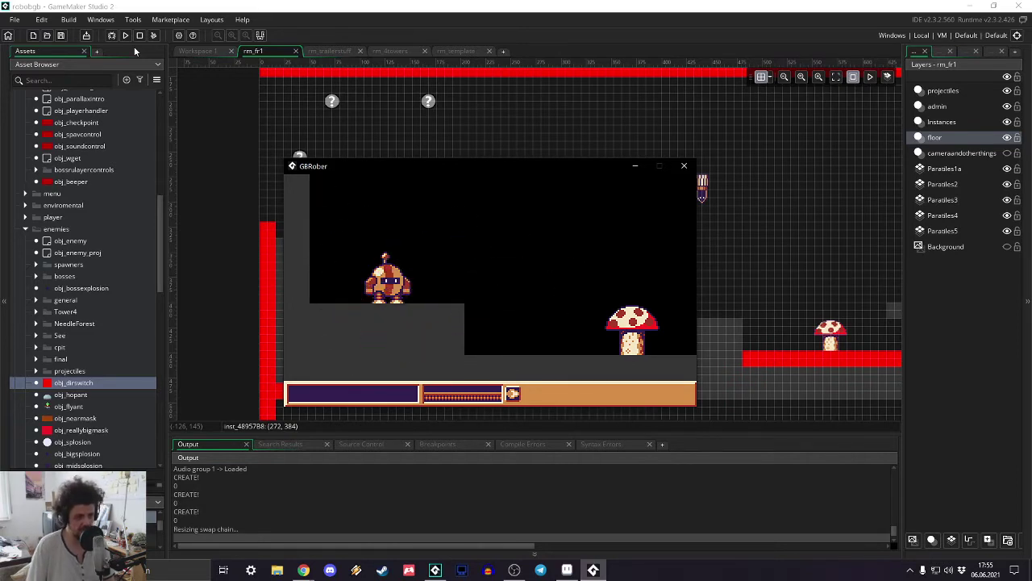
{"action": "key", "text": "Right"}
{"action": "key", "text": "space"}
{"action": "key", "text": "Right"}
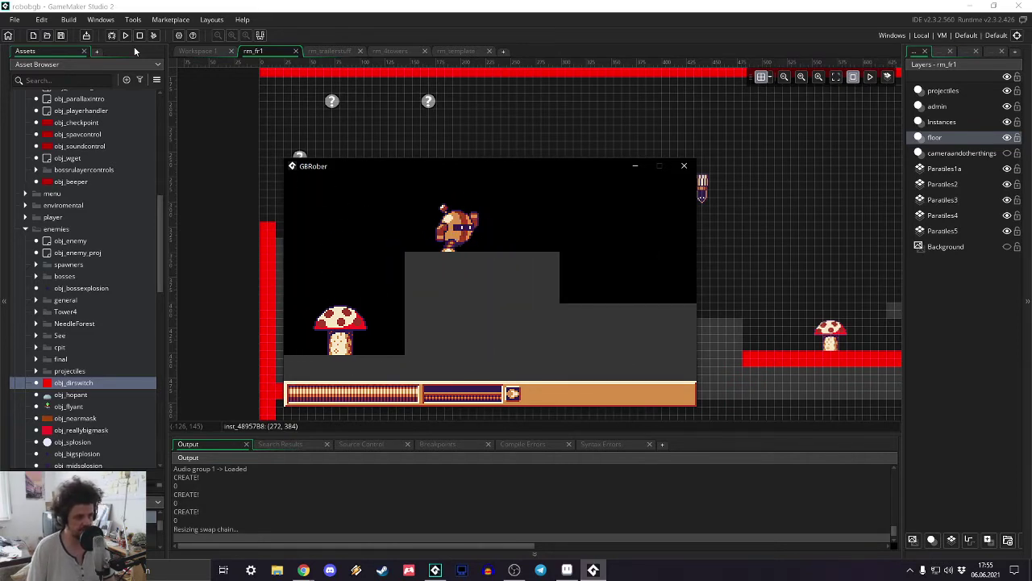
{"action": "key", "text": "Right"}
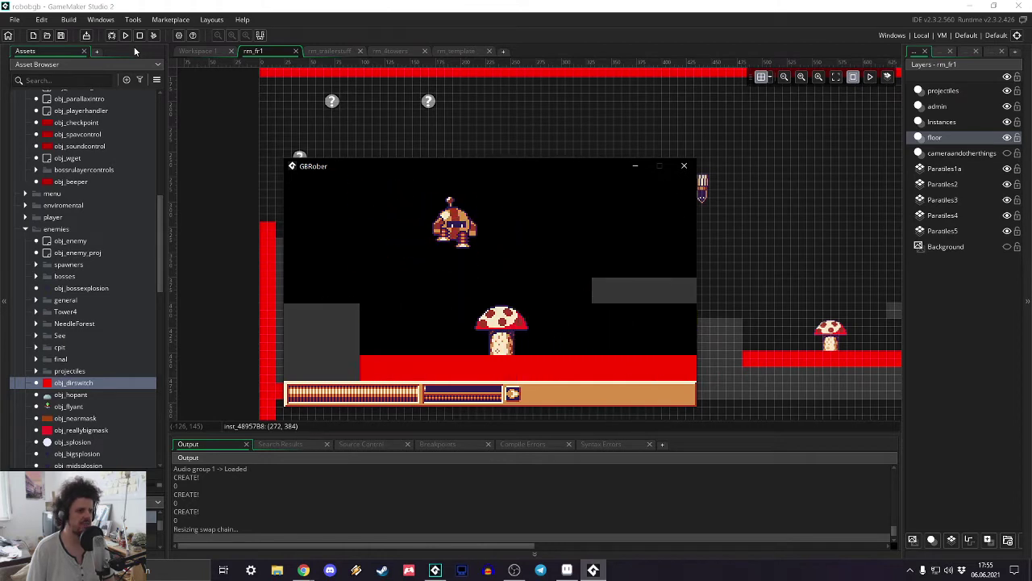
{"action": "key", "text": "Right"}
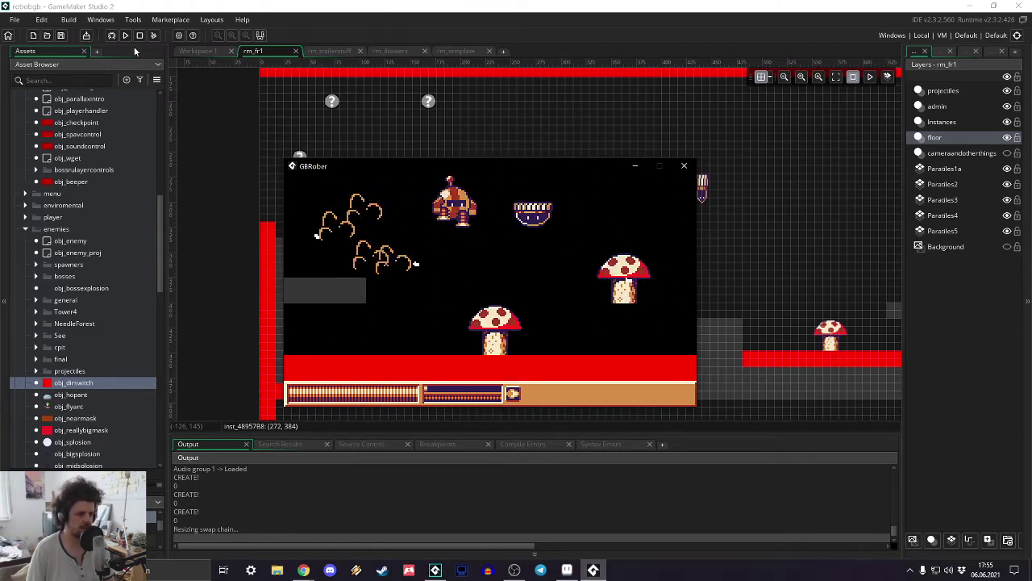
{"action": "key", "text": "Right"}
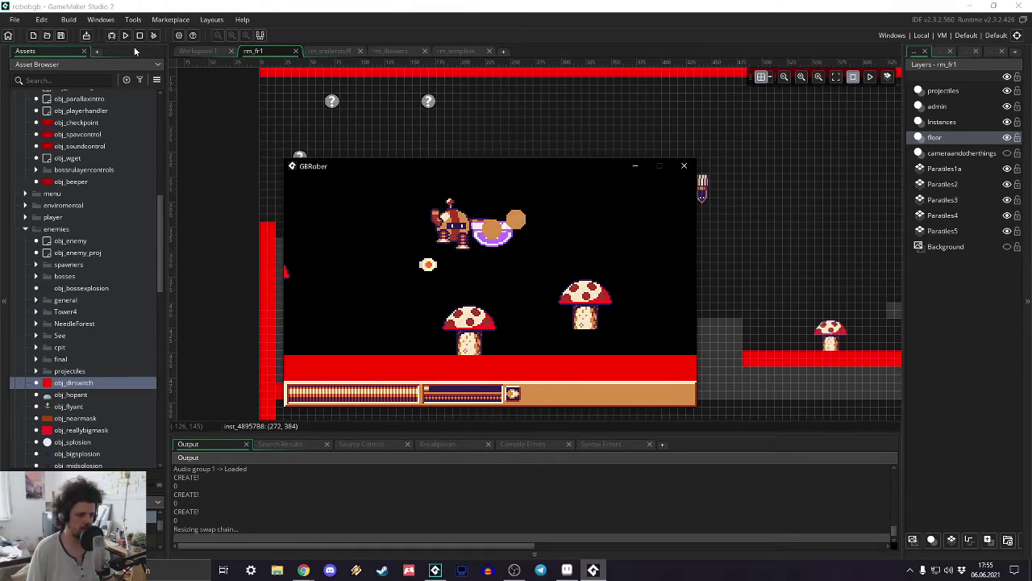
{"action": "key", "text": "Right"}
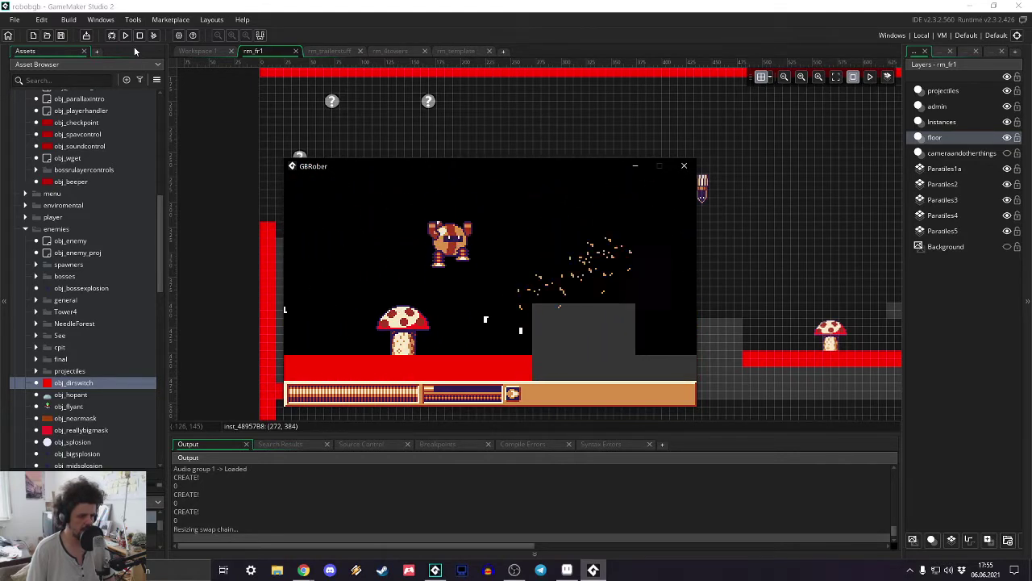
{"action": "key", "text": "Right"}
{"action": "key", "text": "Right"}
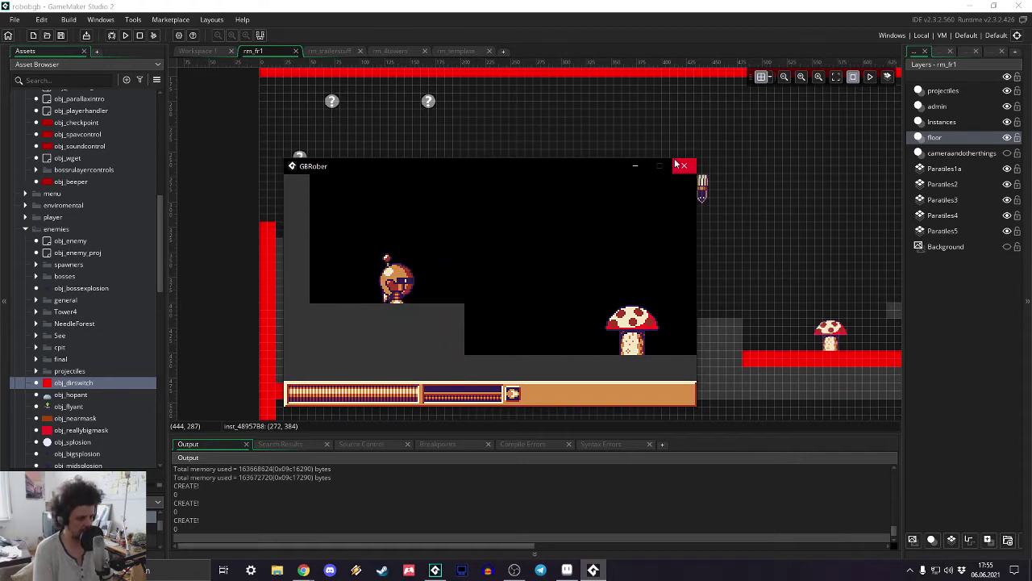
- Replay the level from the start, shooting the airjerks and crossing the hazard strip to the far ledge
{"action": "key", "text": "Right"}
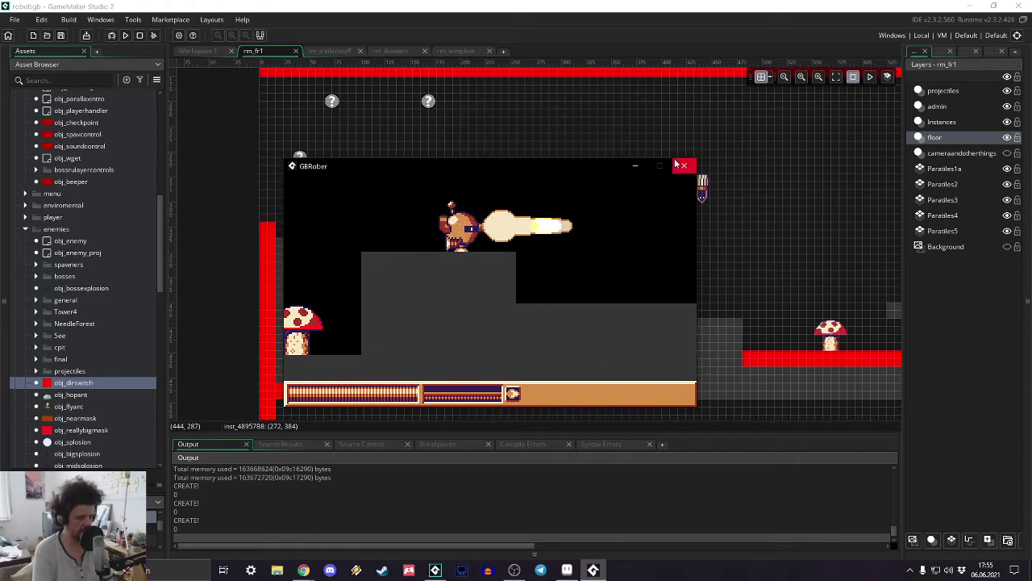
{"action": "key", "text": "Right"}
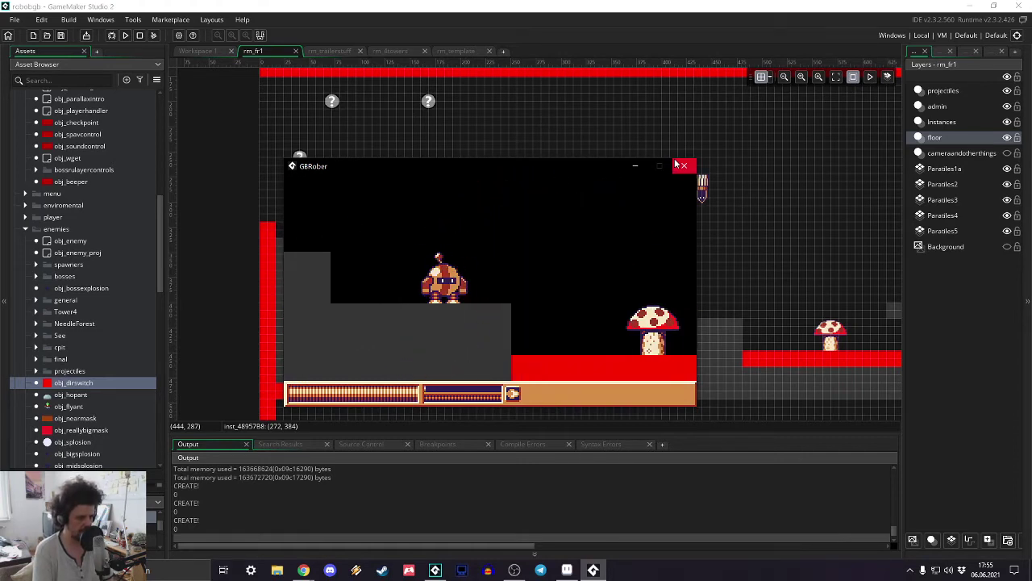
{"action": "key", "text": "Right"}
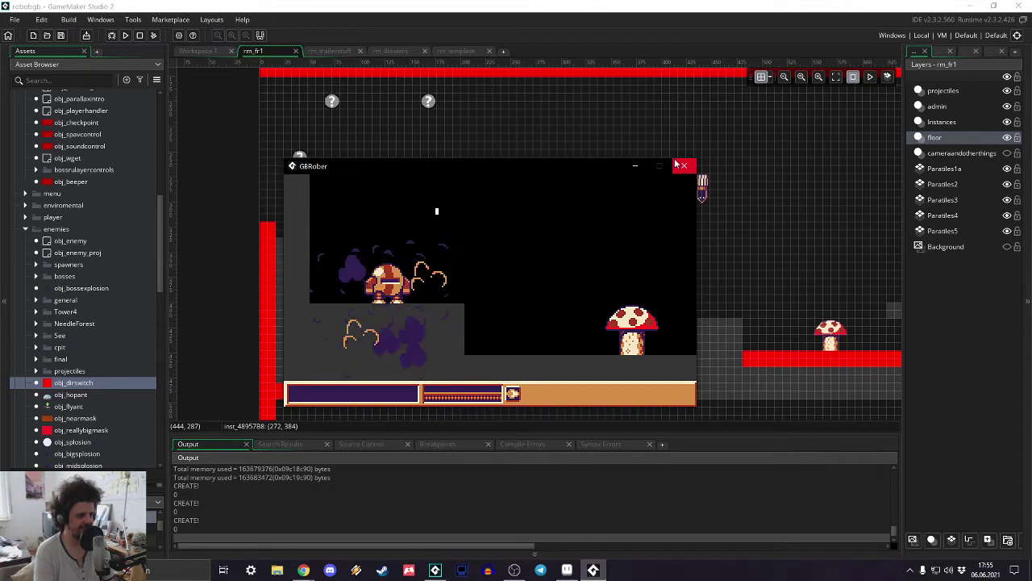
{"action": "key", "text": "Right"}
{"action": "key", "text": "z"}
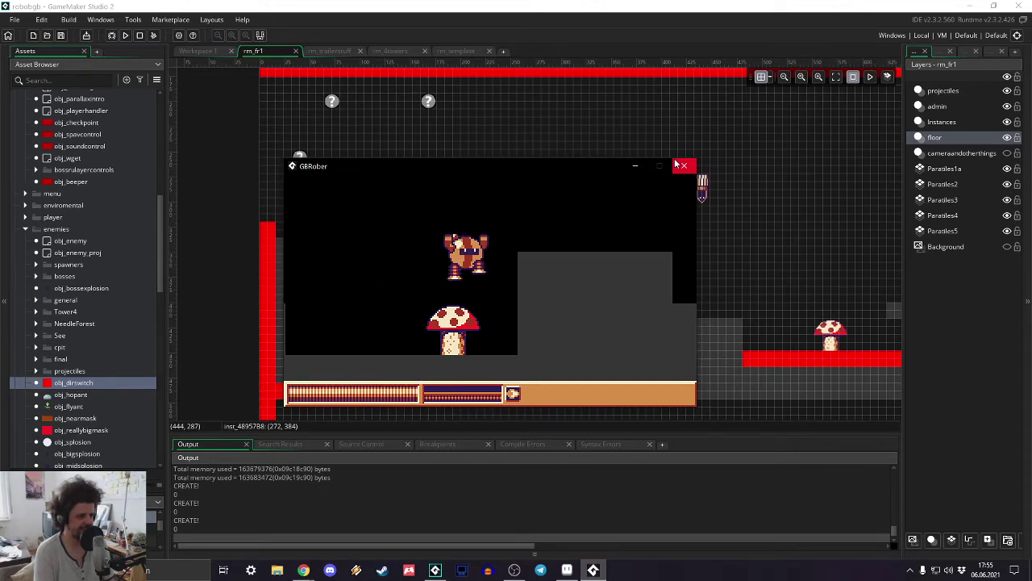
{"action": "key", "text": "x"}
{"action": "key", "text": "Left"}
{"action": "key", "text": "z"}
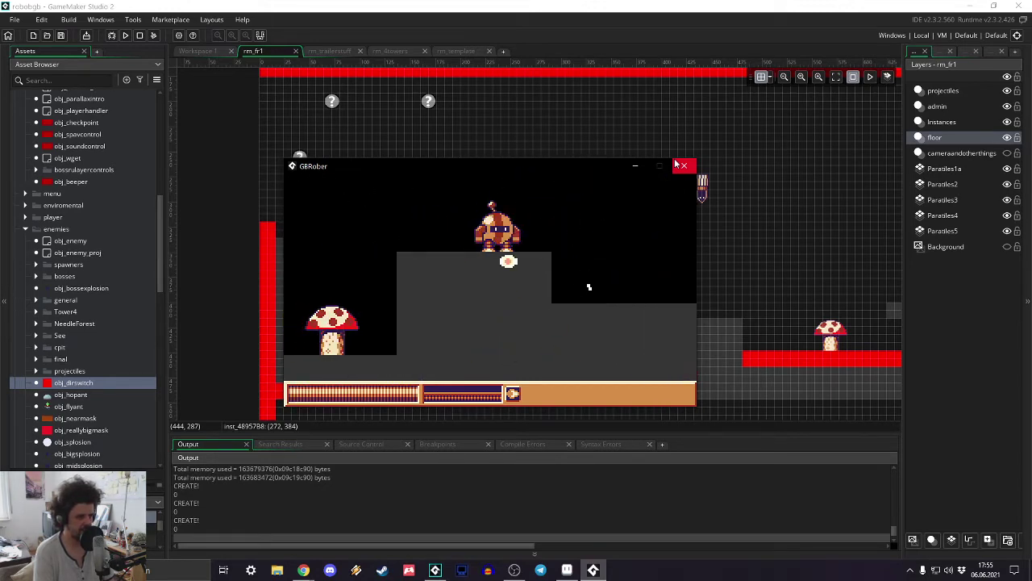
{"action": "key", "text": "Right"}
{"action": "key", "text": "z"}
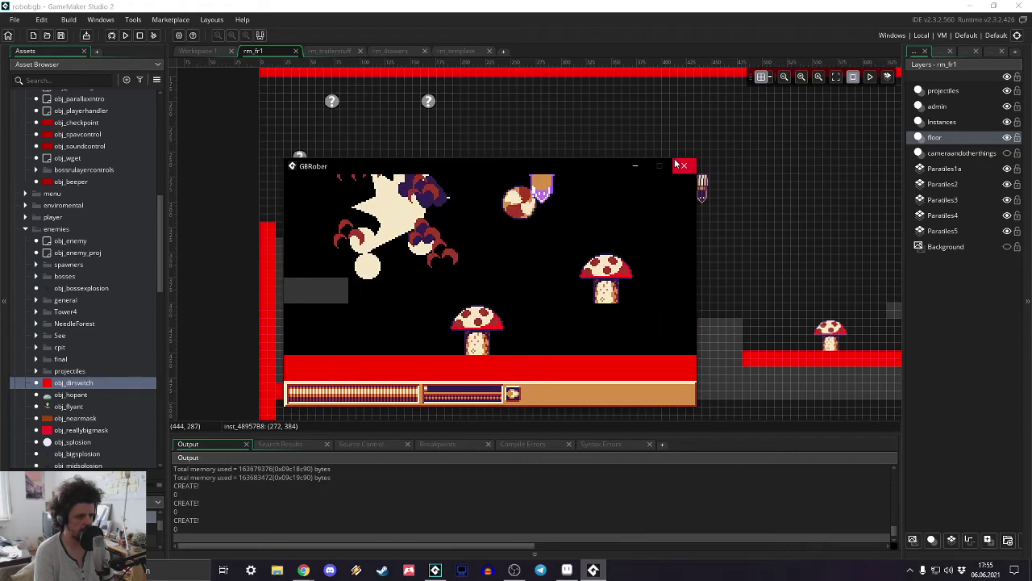
{"action": "key", "text": "x"}
{"action": "key", "text": "Right"}
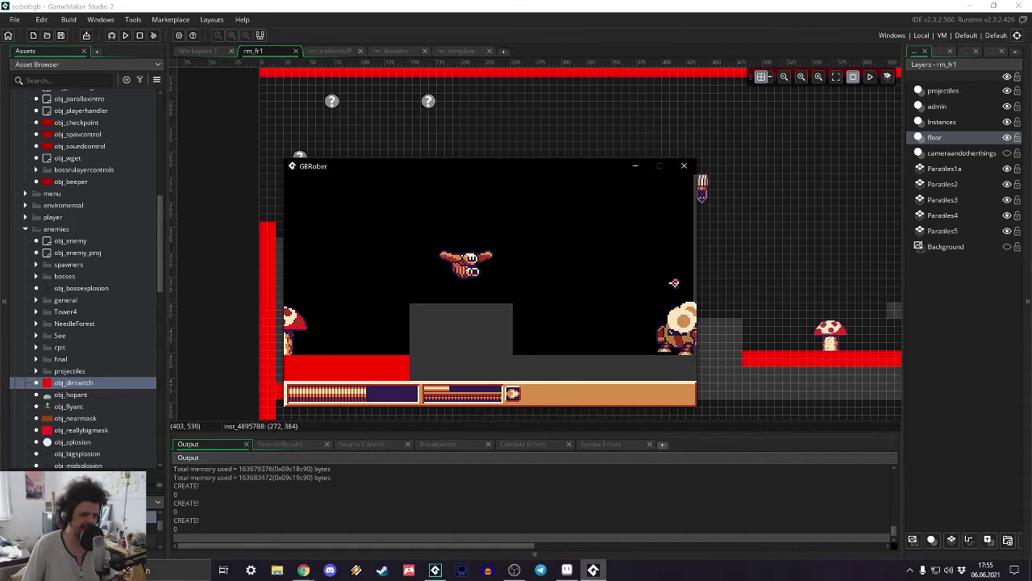
- Test the wosp fight from the low floor beyond the far ledge, jumping and shooting back toward the enemy
{"action": "key", "text": "Left"}
{"action": "key", "text": "z"}
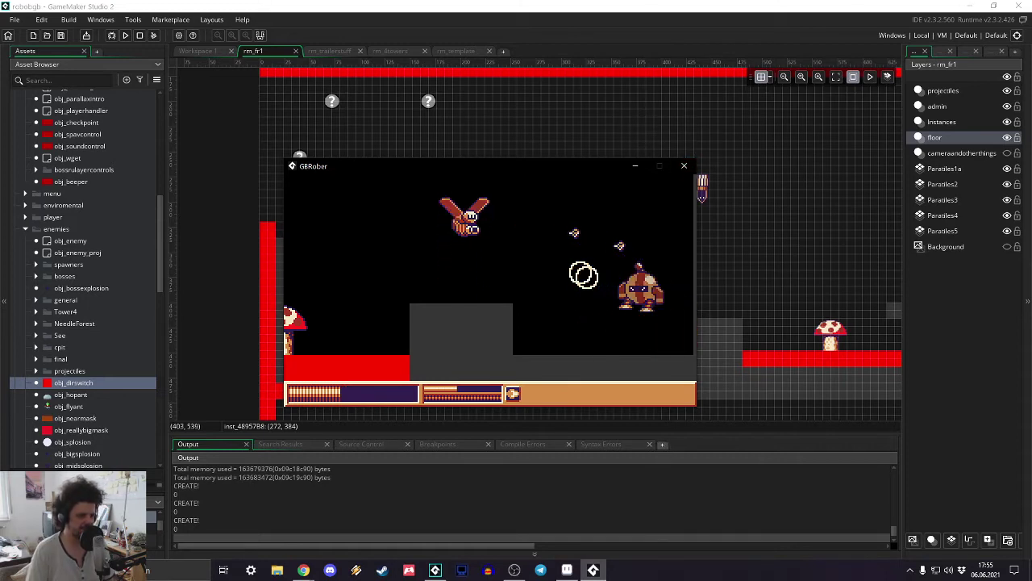
{"action": "key", "text": "Left"}
{"action": "key", "text": "z"}
{"action": "key", "text": "Right"}
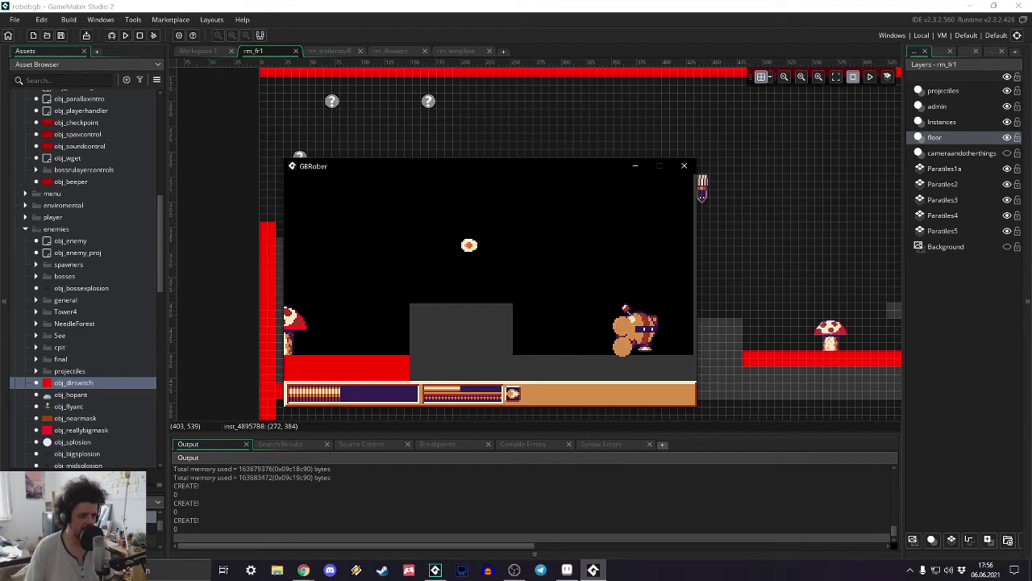
{"action": "key", "text": "Left"}
{"action": "key", "text": "Right"}
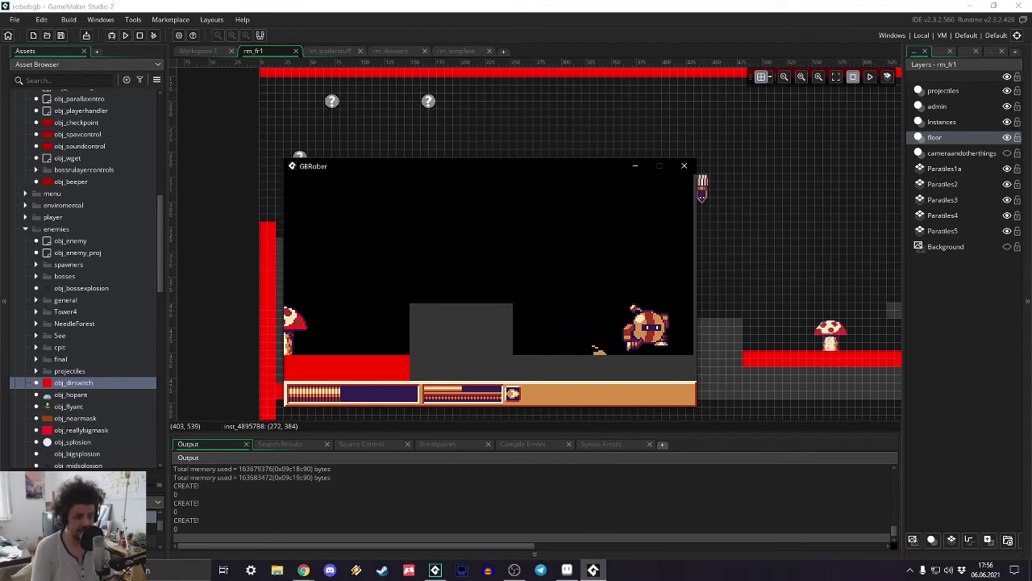
{"action": "key", "text": "Left"}
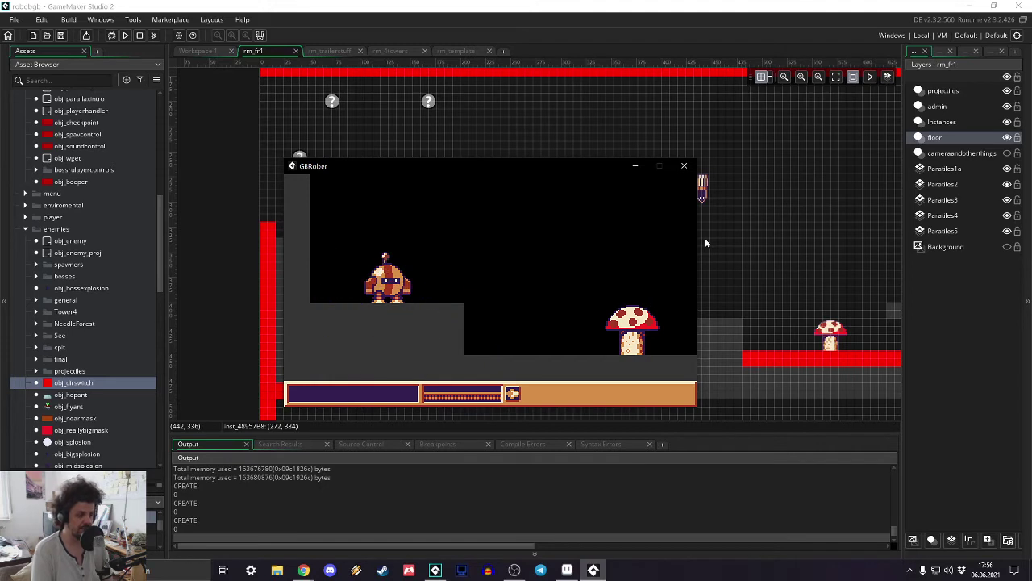
- Replay the level past the airjerks, fight the wosp at the far ledge again, and close the game
{"action": "key", "text": "Right"}
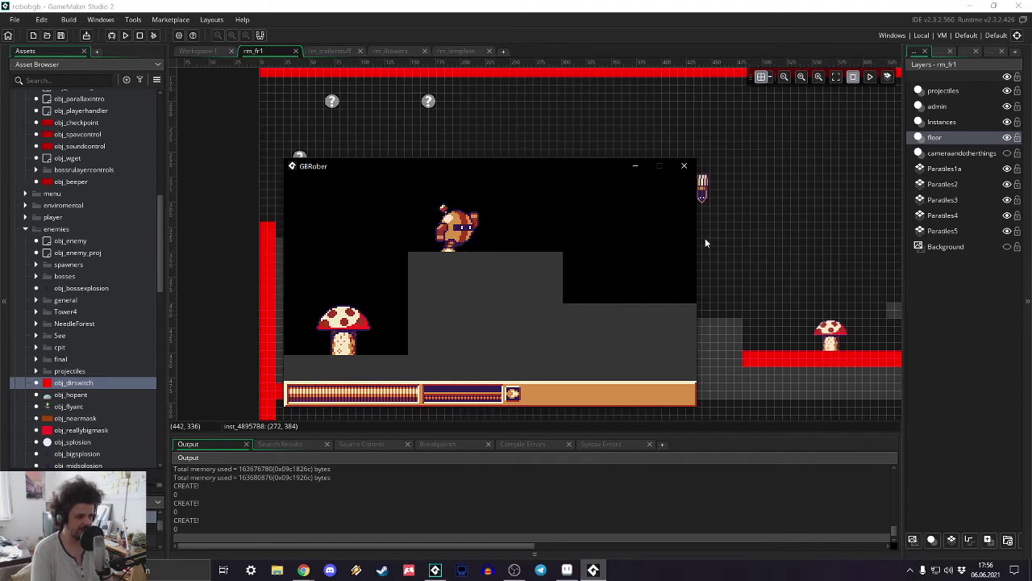
{"action": "key", "text": "Right"}
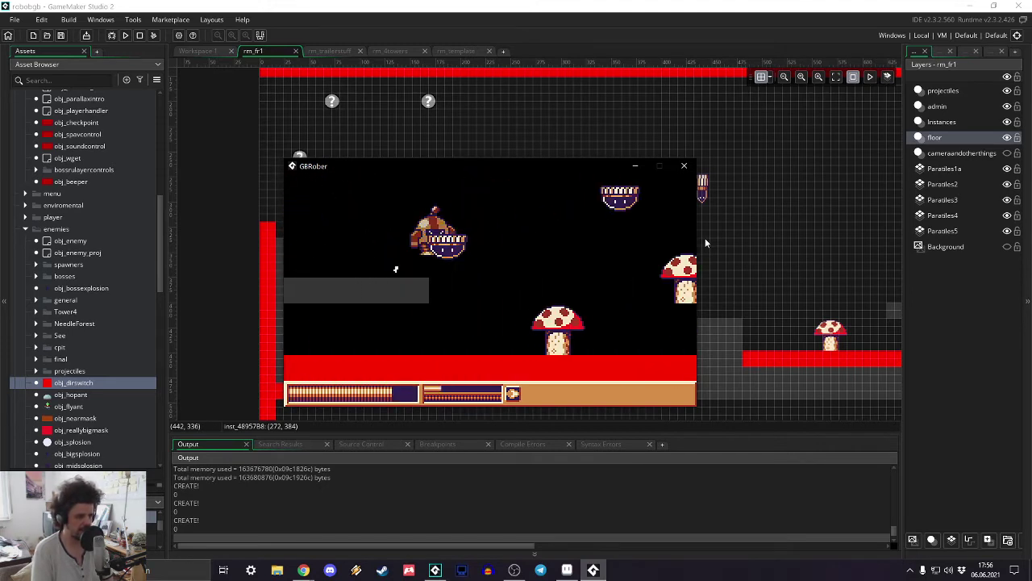
{"action": "key", "text": "Left"}
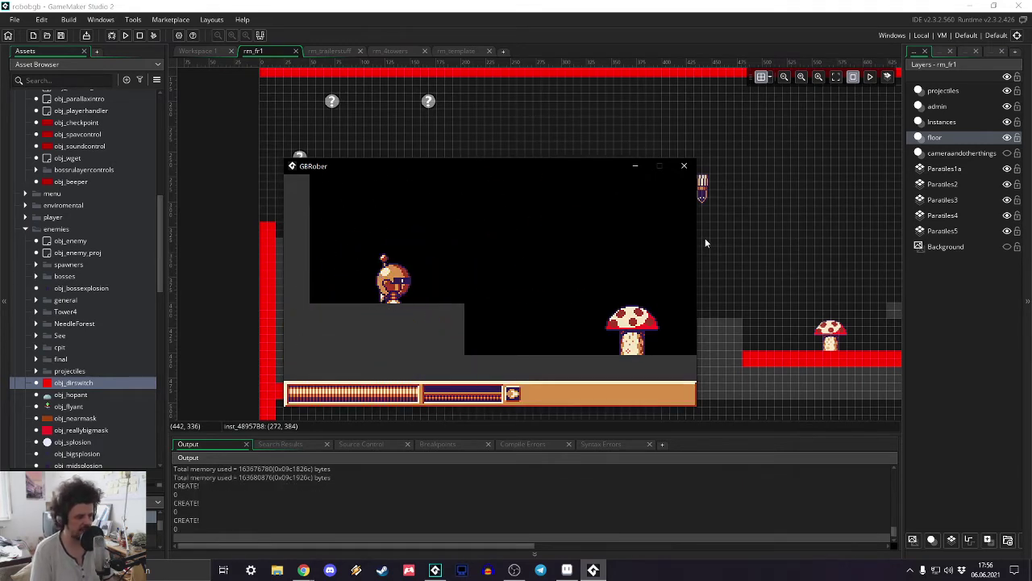
{"action": "key", "text": "Right"}
{"action": "key", "text": "z"}
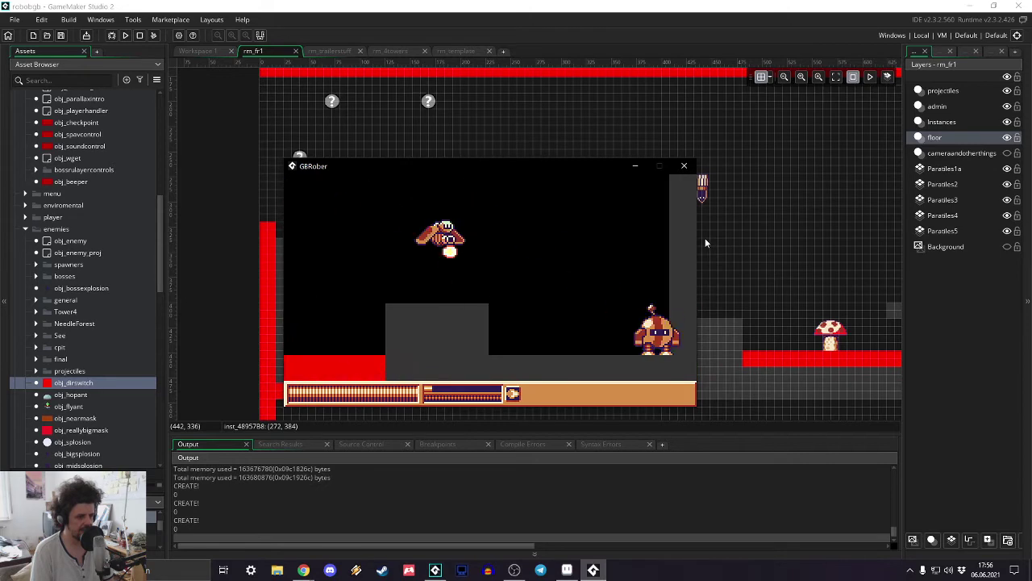
{"action": "key", "text": "Left"}
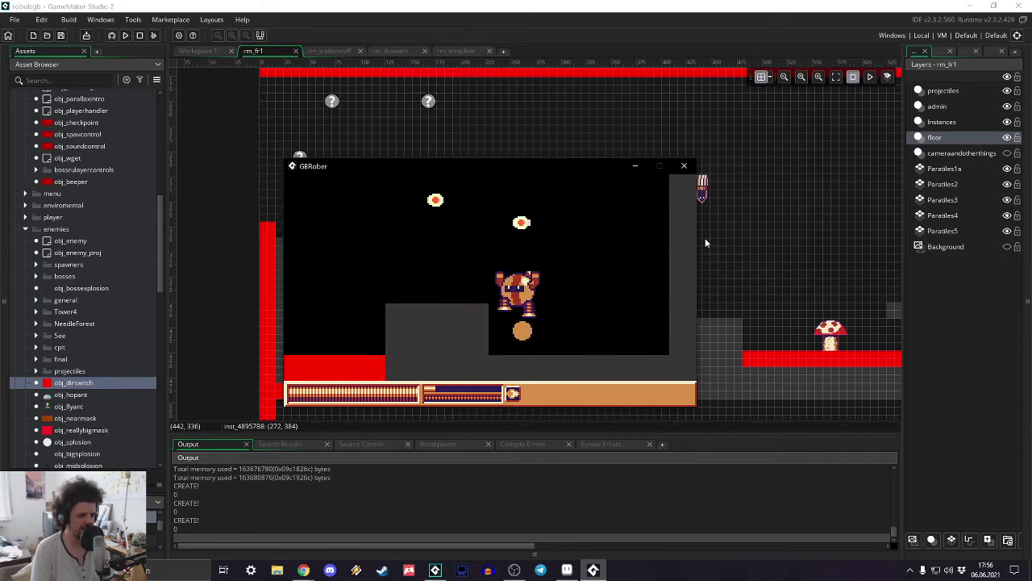
{"action": "key", "text": "Left"}
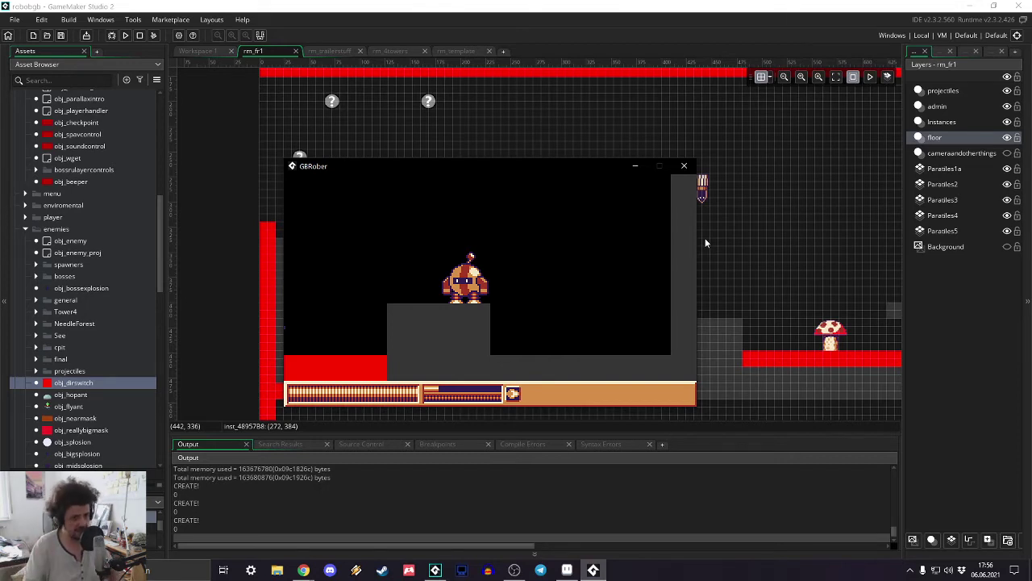
{"action": "left_click", "coordinate": [684, 166]}
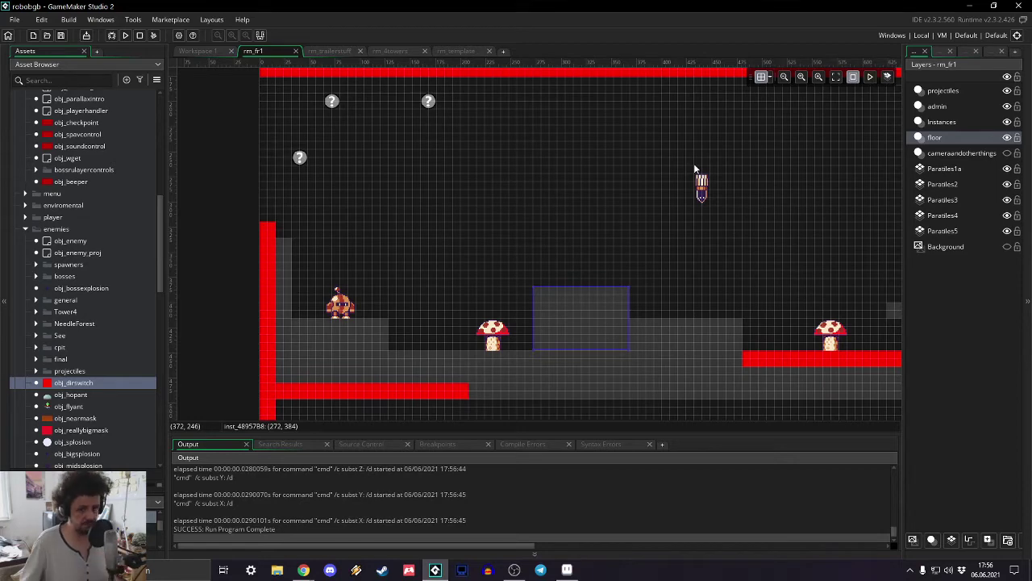
- Deselect the raised block on the floor layer and open the properties of the admin layer
{"action": "middle_click_drag", "start_coordinate": [595, 250], "coordinate": [650, 154]}
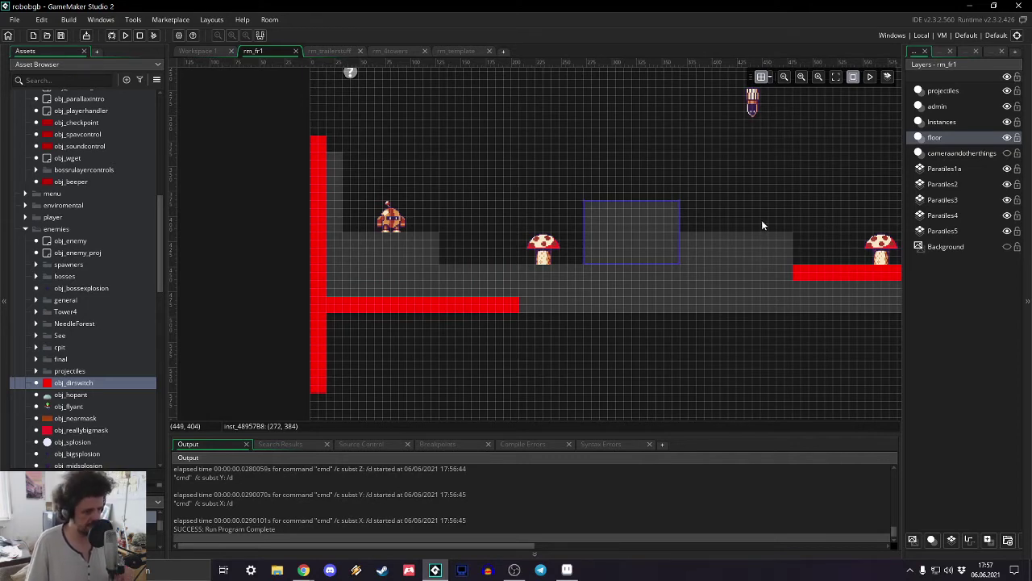
{"action": "left_click", "coordinate": [651, 355]}
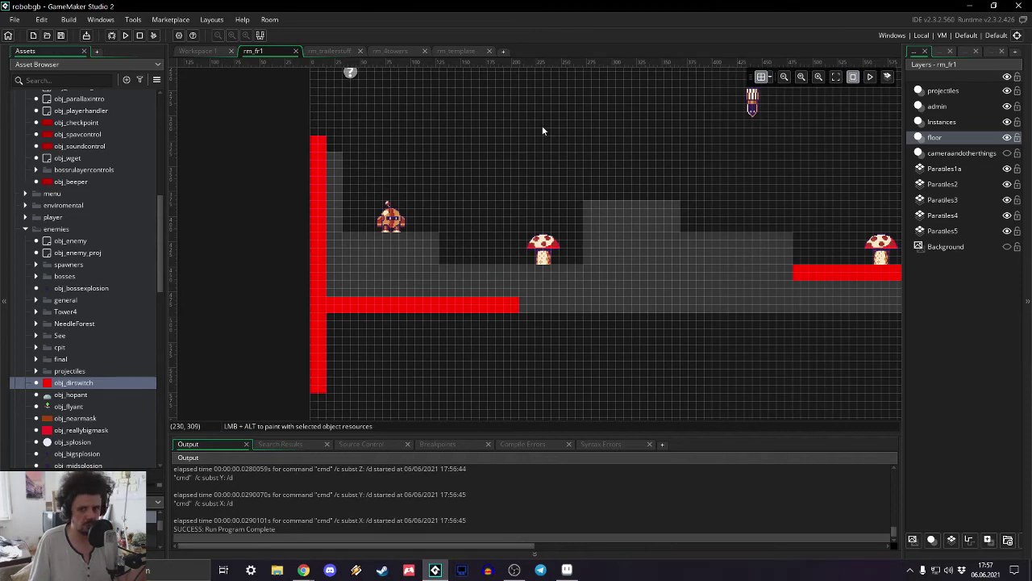
{"action": "middle_click_drag", "start_coordinate": [516, 170], "coordinate": [471, 212]}
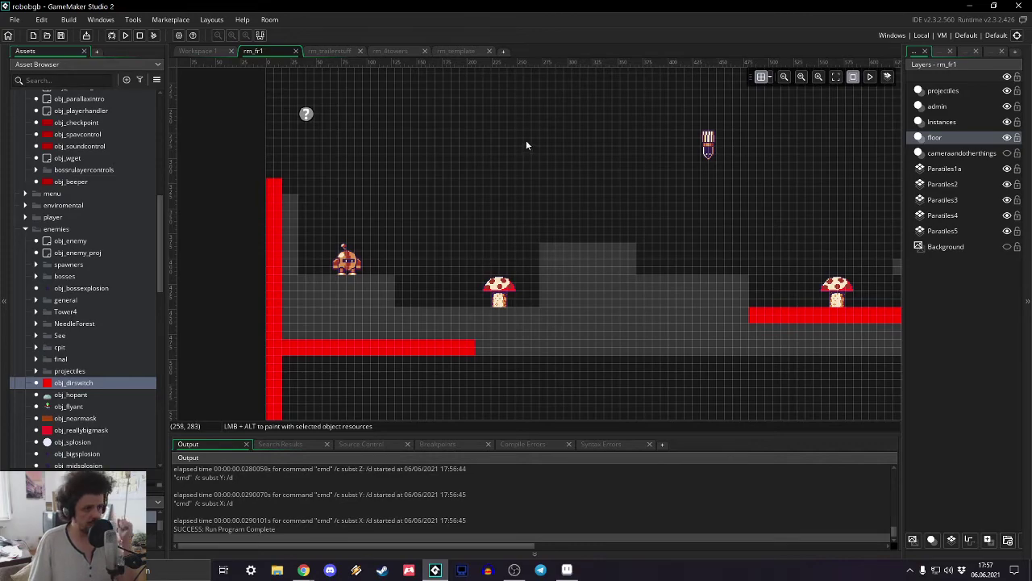
{"action": "middle_click_drag", "start_coordinate": [526, 140], "coordinate": [469, 178]}
{"action": "middle_click_drag", "start_coordinate": [622, 199], "coordinate": [724, 287]}
{"action": "double_click", "coordinate": [928, 105]}
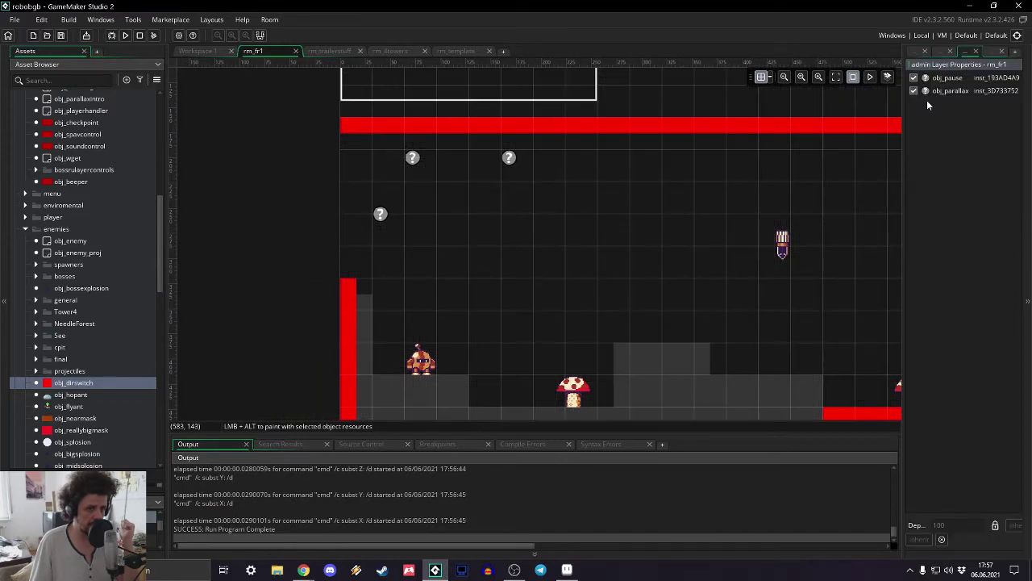
- Replace the obj_parallax instance on the admin layer with an obj_parallax_forest instance near the room's upper-left area
{"action": "double_click", "coordinate": [934, 91]}
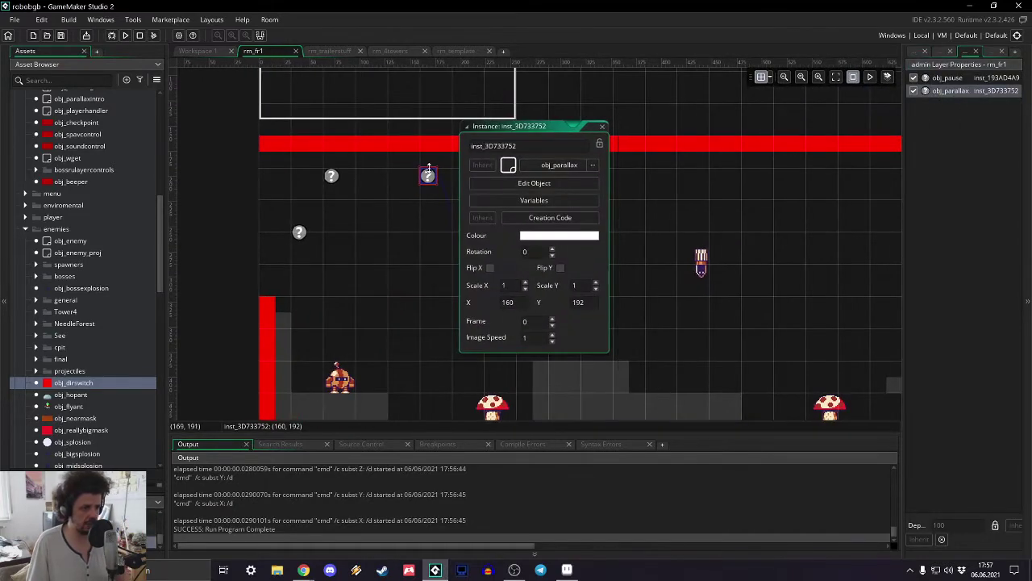
{"action": "key", "text": "Delete"}
{"action": "scroll", "coordinate": [53, 257], "scroll_direction": "up", "scroll_amount": 10}
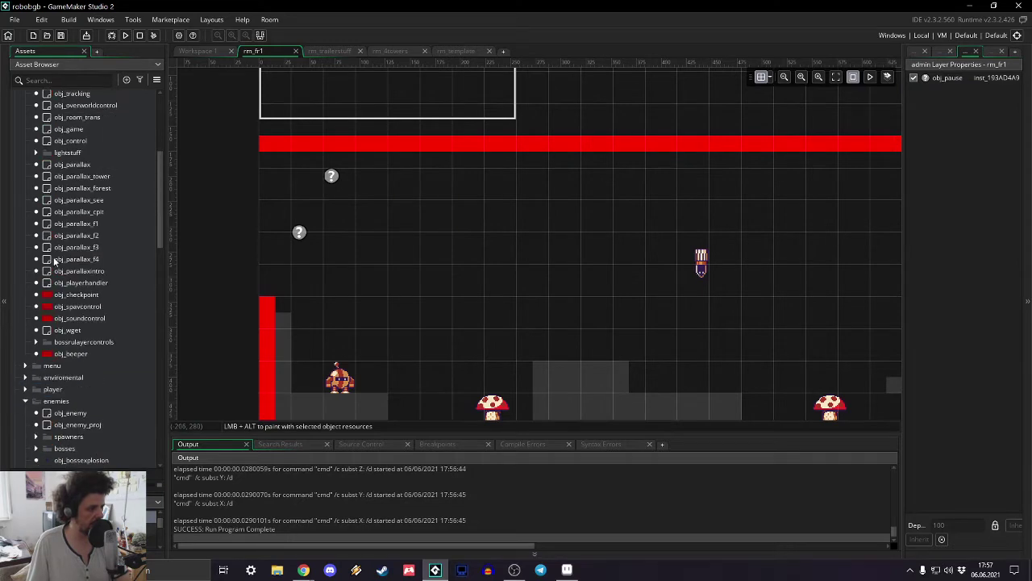
{"action": "scroll", "coordinate": [54, 251], "scroll_direction": "down", "scroll_amount": 3}
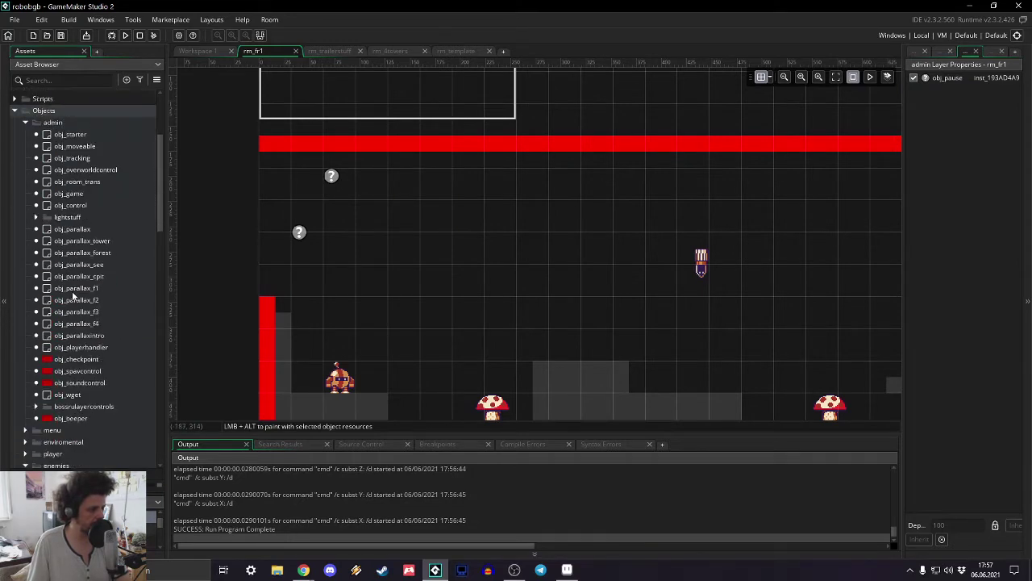
{"action": "left_click_drag", "start_coordinate": [74, 253], "coordinate": [363, 176]}
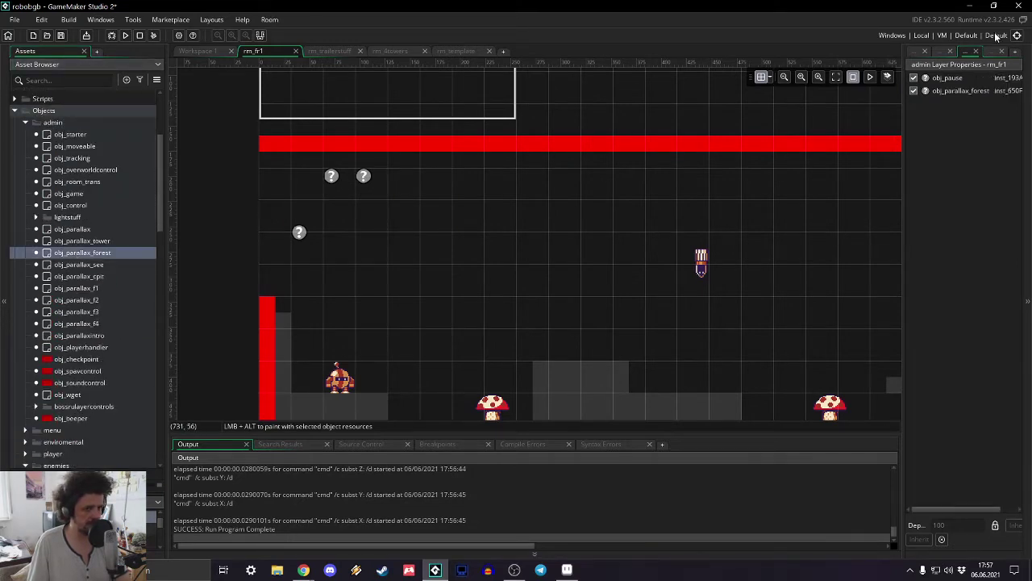
- Show the layer list of rm_fr1 and select its Paratiles5 layer
{"action": "left_click", "coordinate": [906, 51]}
{"action": "scroll", "coordinate": [429, 236], "scroll_direction": "down", "scroll_amount": 5}
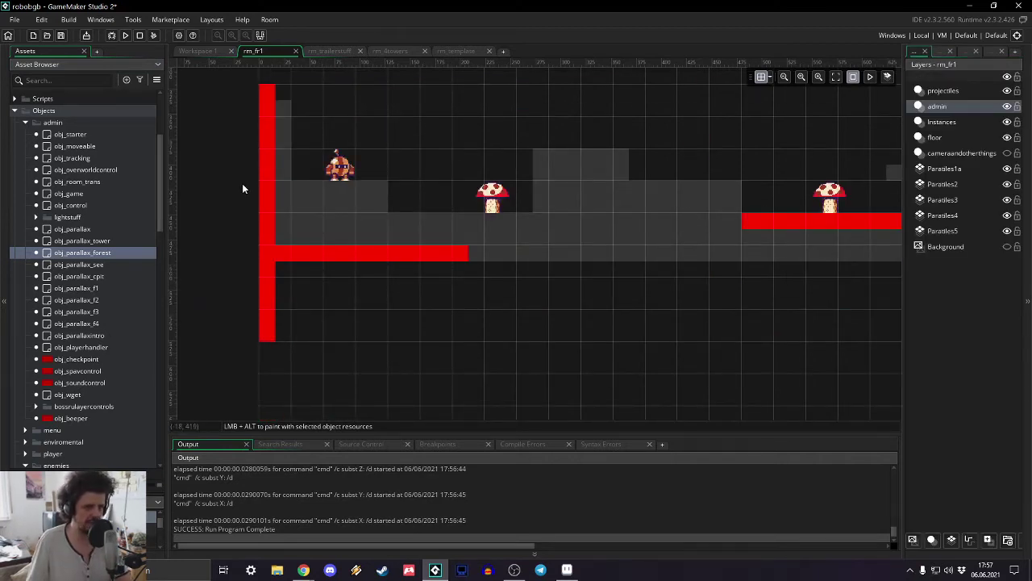
{"action": "left_click", "coordinate": [943, 232]}
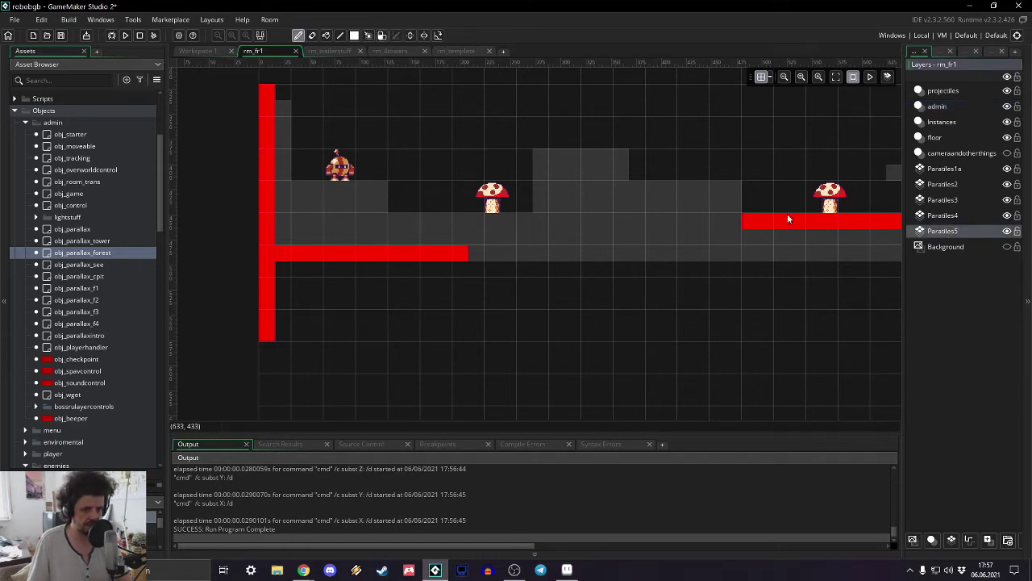
- Move the room rm_endtest between rm_weaponget and rm_test in the Rooms list
{"action": "scroll", "coordinate": [73, 242], "scroll_direction": "down", "scroll_amount": 15}
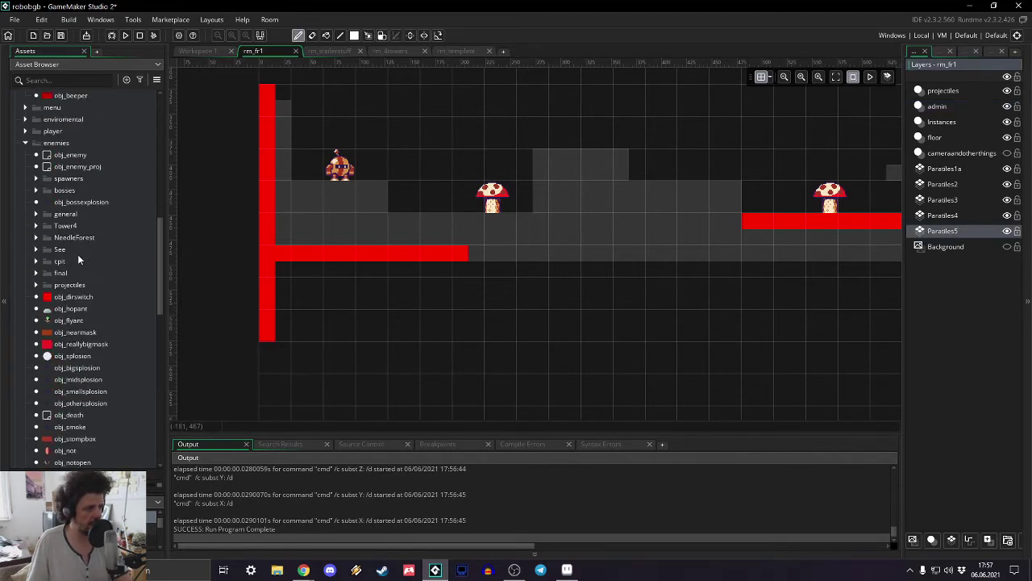
{"action": "scroll", "coordinate": [83, 334], "scroll_direction": "down", "scroll_amount": 5}
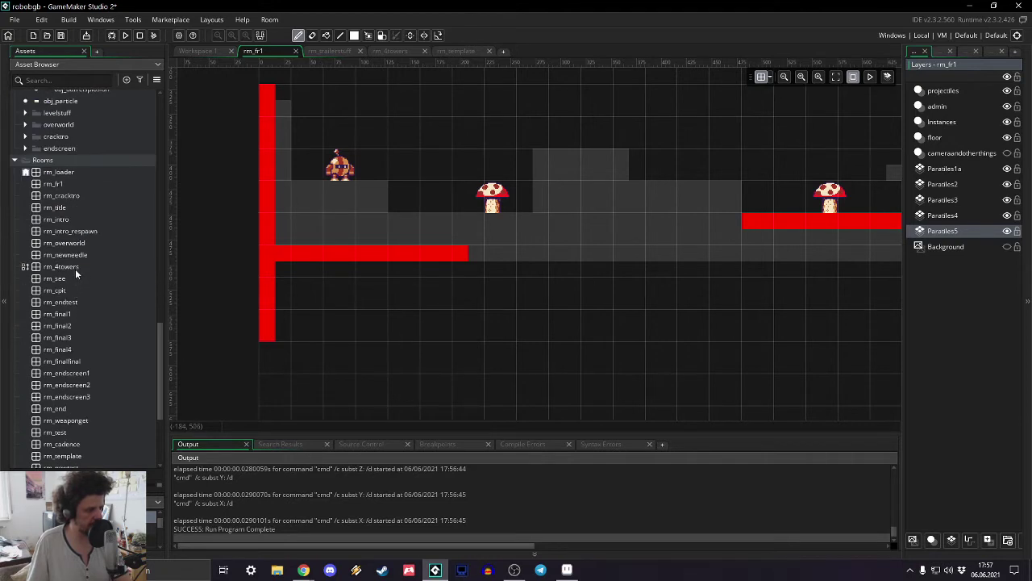
{"action": "left_click_drag", "start_coordinate": [67, 301], "coordinate": [74, 432]}
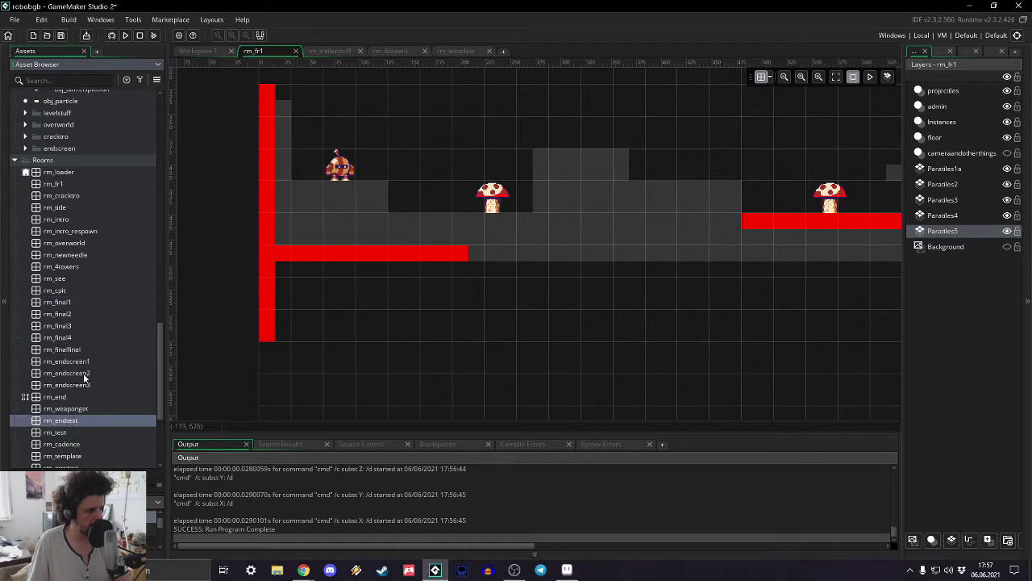
- Open rm_newneedle, widen the layer list, and examine how its background is built, including the Paratiles4 and Paratiles5 layers
{"action": "left_click", "coordinate": [75, 256]}
{"action": "double_click", "coordinate": [75, 256]}
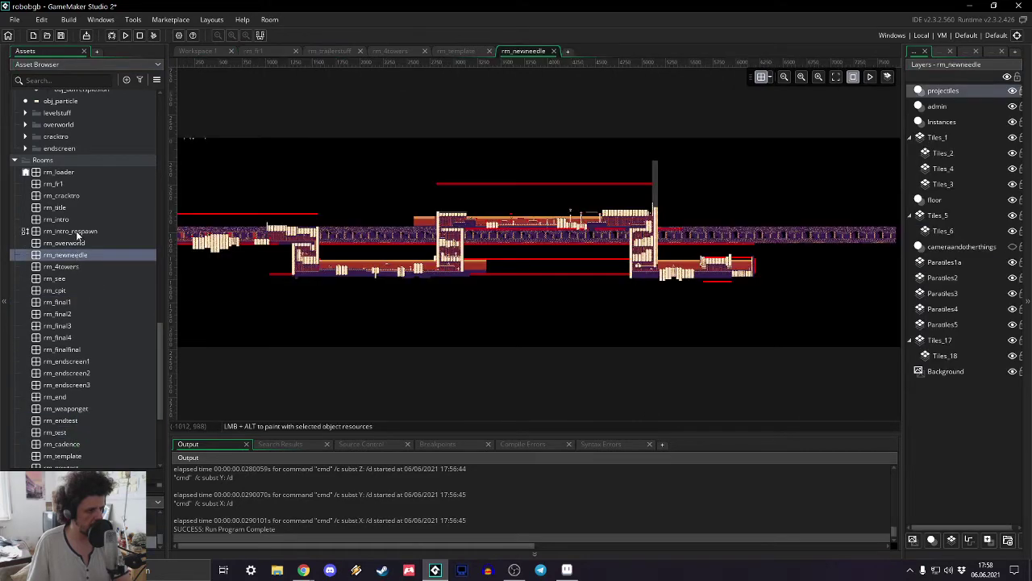
{"action": "middle_click_drag", "start_coordinate": [617, 184], "coordinate": [801, 153]}
{"action": "scroll", "coordinate": [681, 186], "scroll_direction": "up", "scroll_amount": 5}
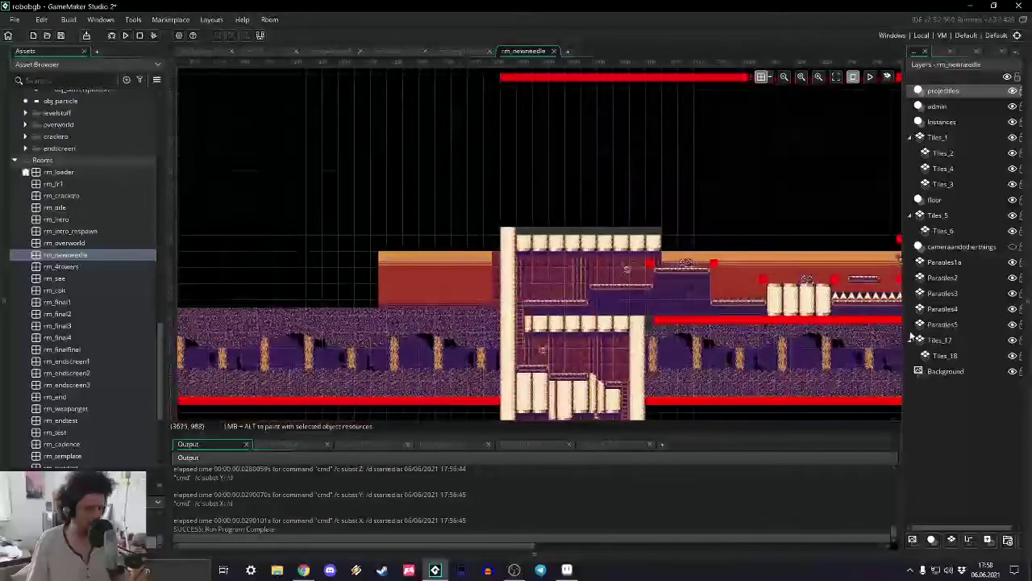
{"action": "left_click_drag", "start_coordinate": [905, 307], "coordinate": [747, 304]}
{"action": "scroll", "coordinate": [525, 285], "scroll_direction": "down", "scroll_amount": 3}
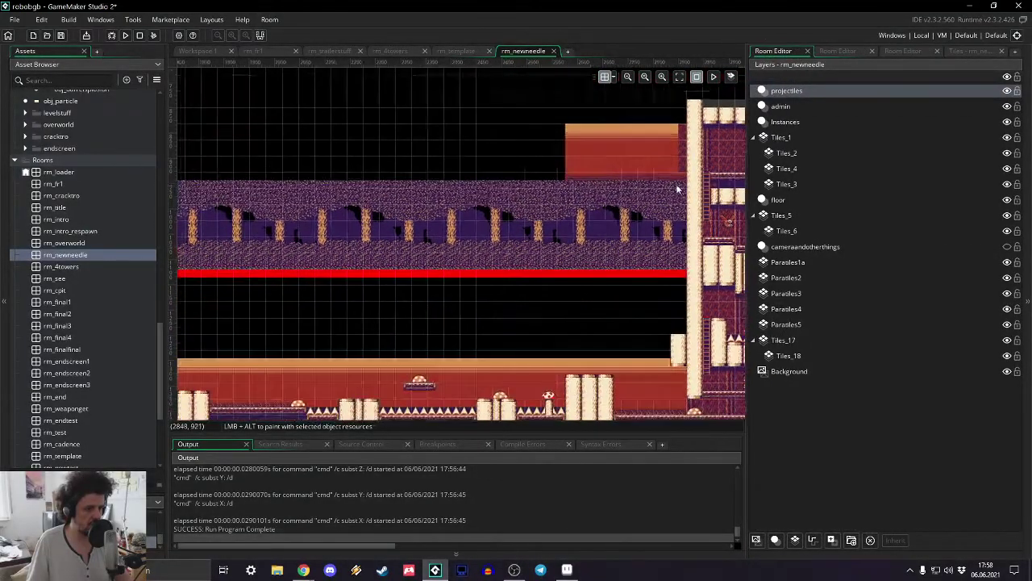
{"action": "scroll", "coordinate": [391, 268], "scroll_direction": "down", "scroll_amount": 3}
{"action": "scroll", "coordinate": [495, 193], "scroll_direction": "left", "scroll_amount": 3, "text": "shift"}
{"action": "scroll", "coordinate": [511, 251], "scroll_direction": "left", "scroll_amount": 3, "text": "shift"}
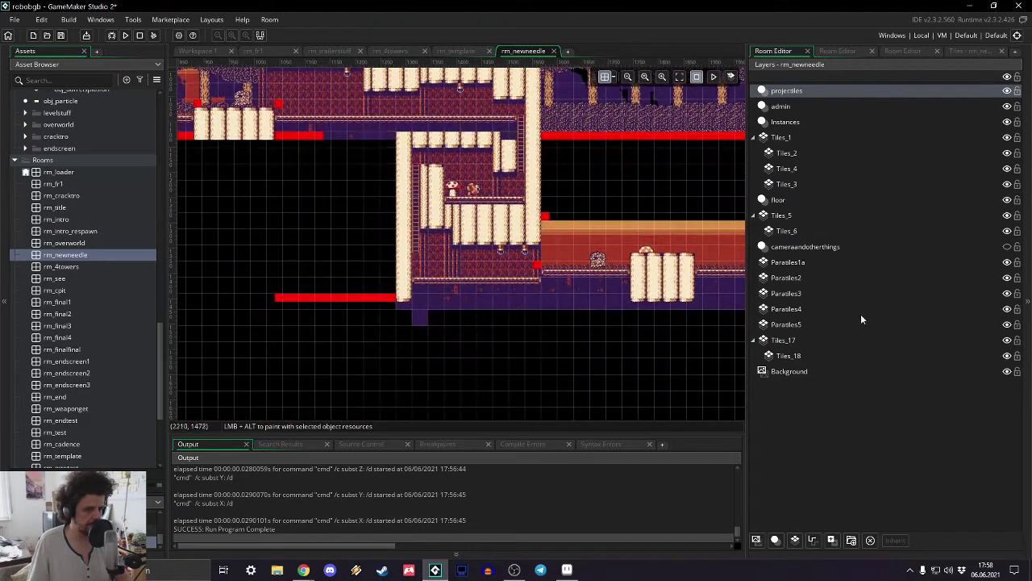
{"action": "left_click", "coordinate": [768, 309]}
{"action": "left_click", "coordinate": [772, 324]}
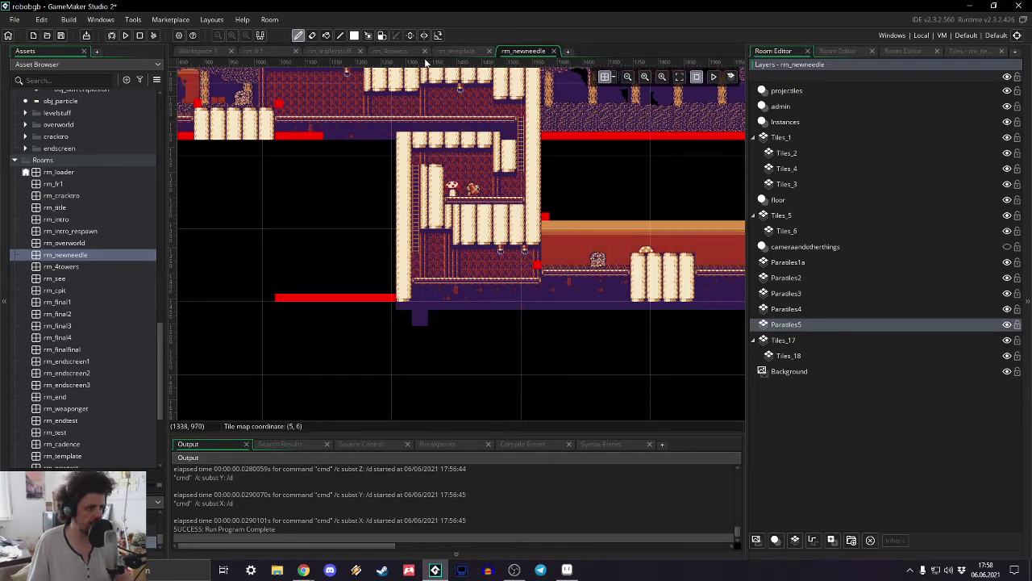
- Add a new tile layer directly above the Background layer in rm_fr1
{"action": "left_click", "coordinate": [250, 50]}
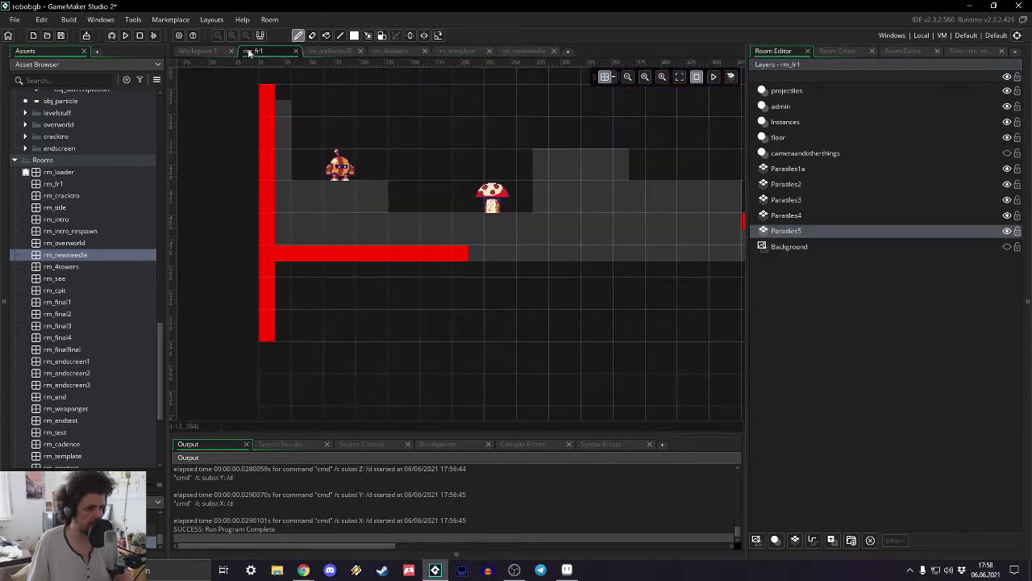
{"action": "right_click", "coordinate": [795, 245]}
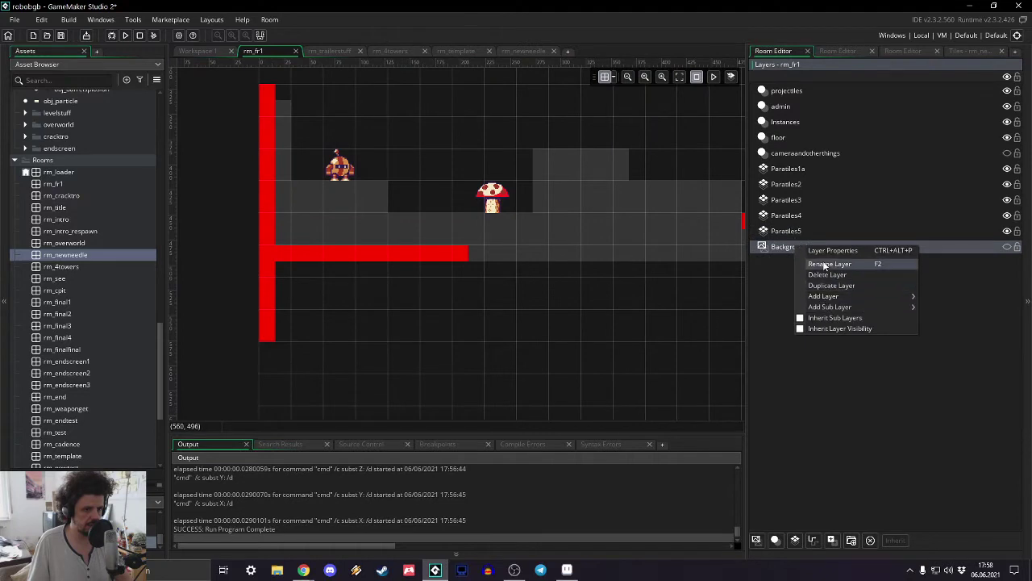
{"action": "mouse_move", "coordinate": [833, 297]}
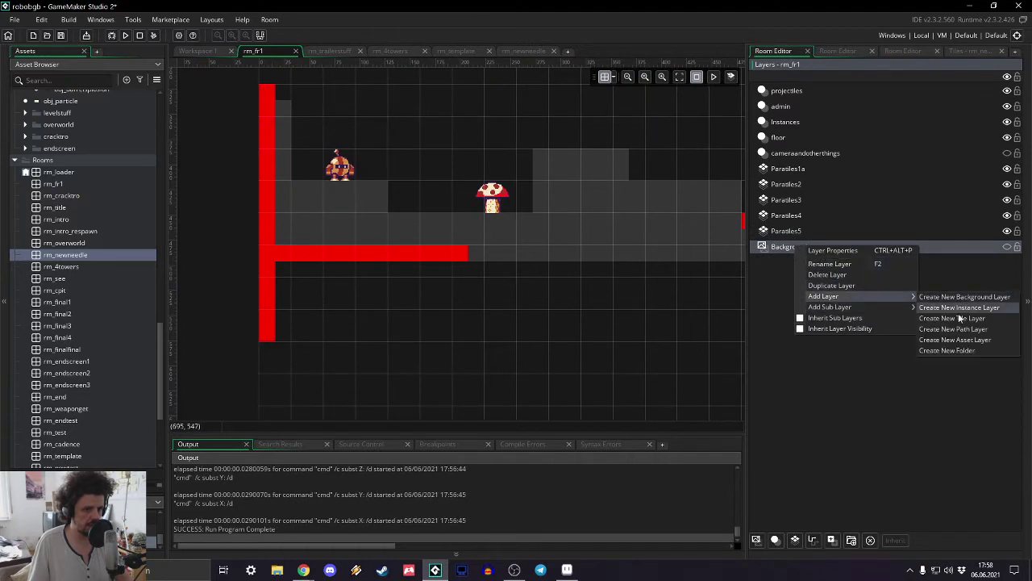
{"action": "left_click", "coordinate": [960, 306]}
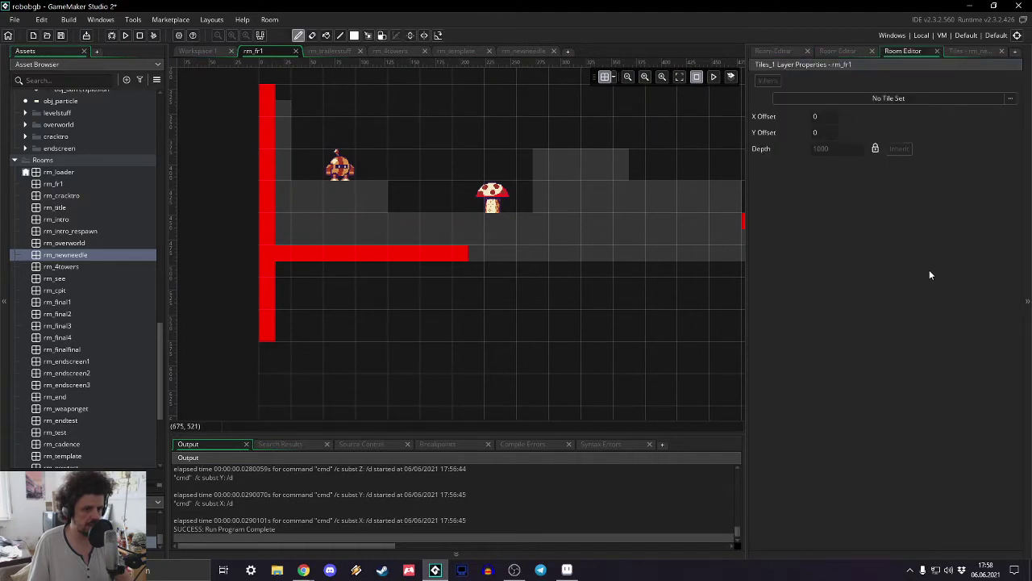
{"action": "left_click", "coordinate": [762, 51]}
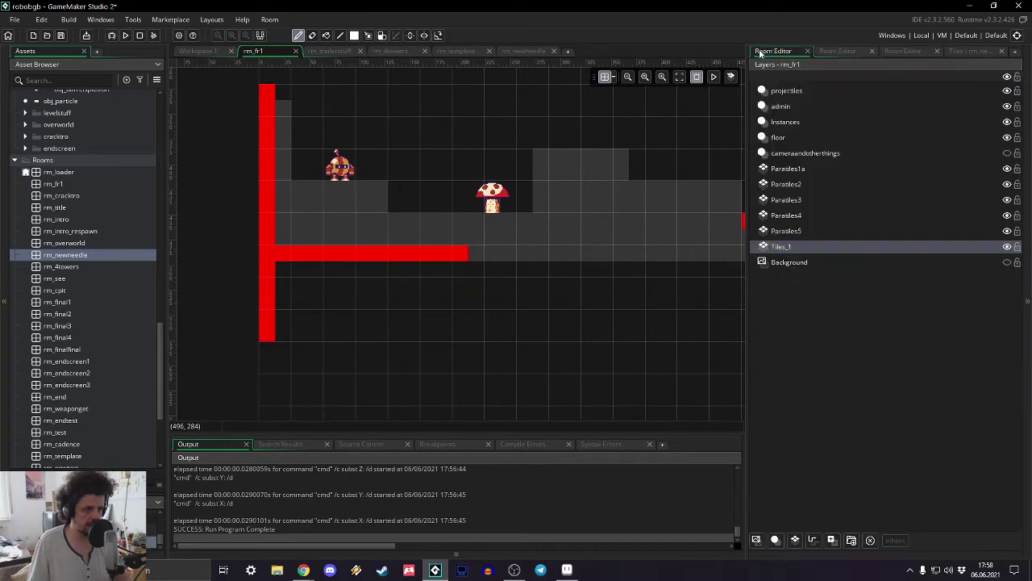
- Assign the bigrounds tile set to the Tiles_1 layer
{"action": "double_click", "coordinate": [800, 243]}
{"action": "left_click", "coordinate": [829, 97]}
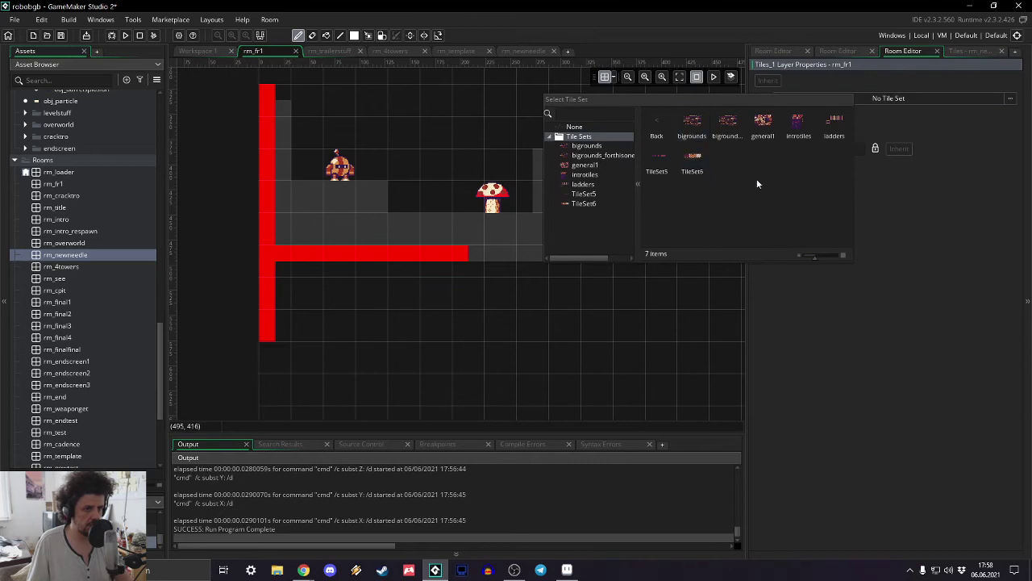
{"action": "double_click", "coordinate": [693, 128]}
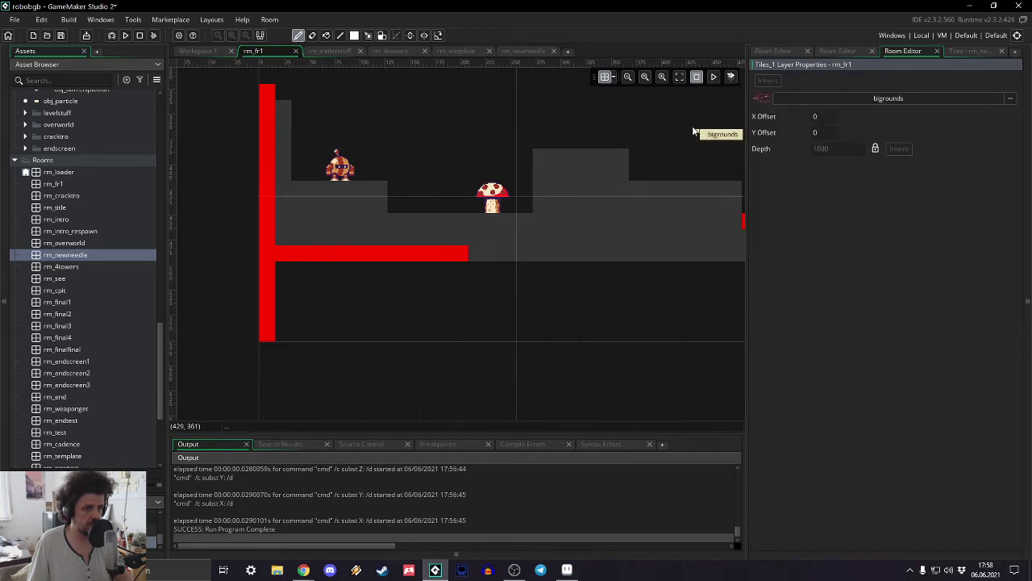
- Browse the bigrounds tiles for a suitable backdrop, comparing them with the background used in rm_newneedle
{"action": "left_click", "coordinate": [952, 53]}
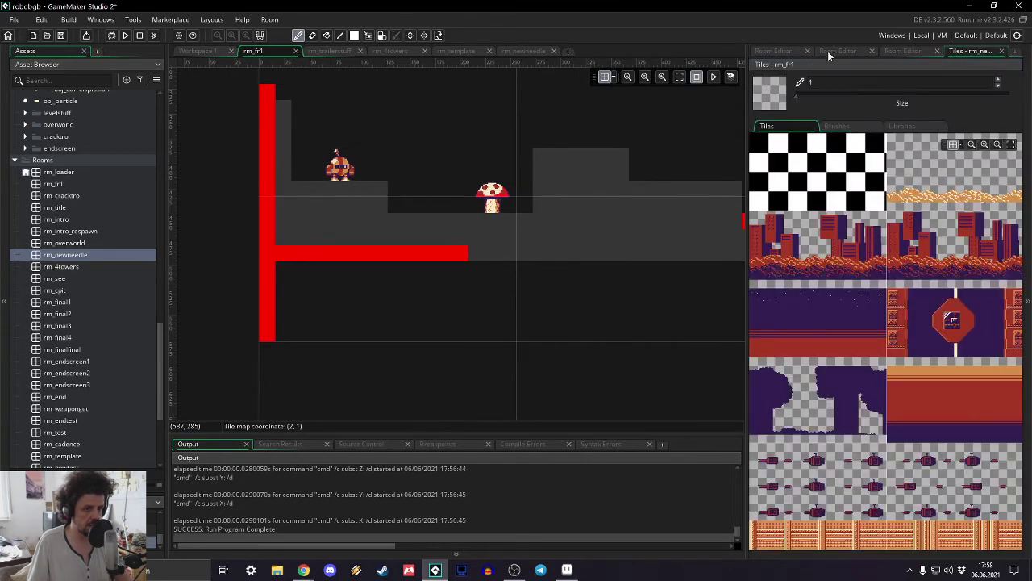
{"action": "scroll", "coordinate": [907, 382], "scroll_direction": "down", "scroll_amount": 4, "text": "ctrl"}
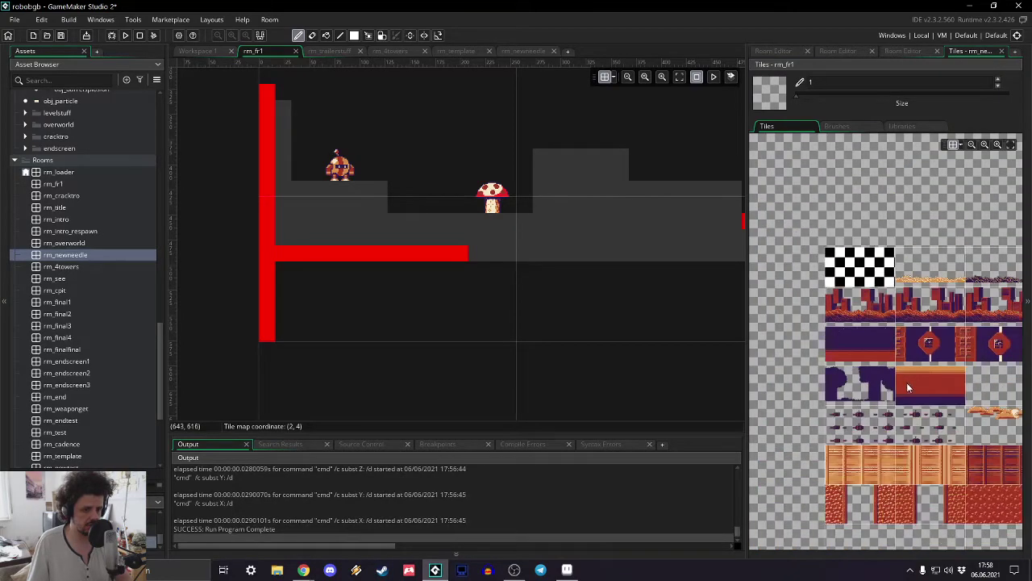
{"action": "scroll", "coordinate": [905, 387], "scroll_direction": "down", "scroll_amount": 5}
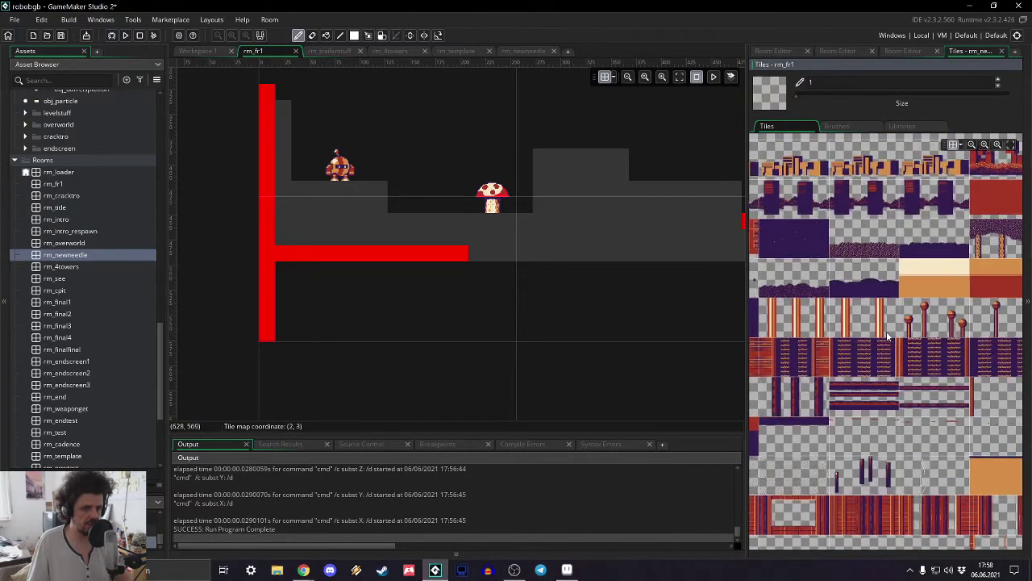
{"action": "middle_click_drag", "start_coordinate": [769, 319], "coordinate": [611, 311]}
{"action": "scroll", "coordinate": [867, 310], "scroll_direction": "left", "scroll_amount": 5}
{"action": "left_click", "coordinate": [525, 51]}
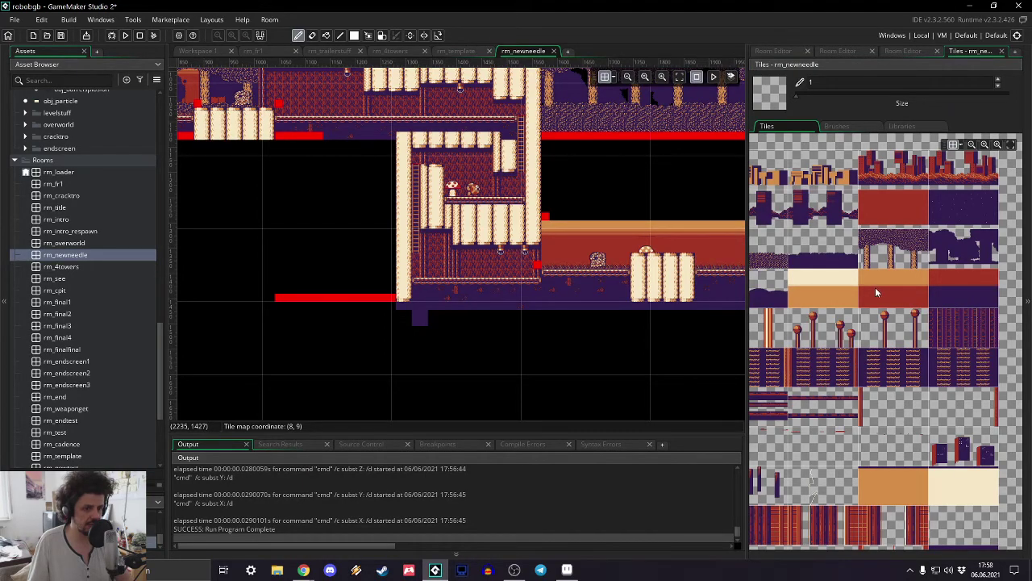
{"action": "middle_click_drag", "start_coordinate": [875, 287], "coordinate": [822, 251]}
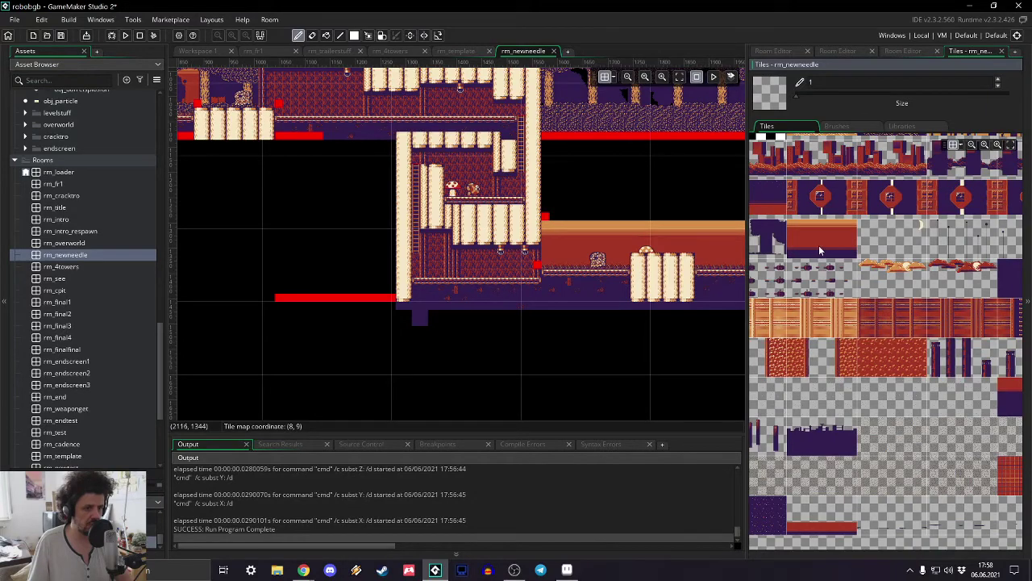
{"action": "left_click", "coordinate": [456, 51]}
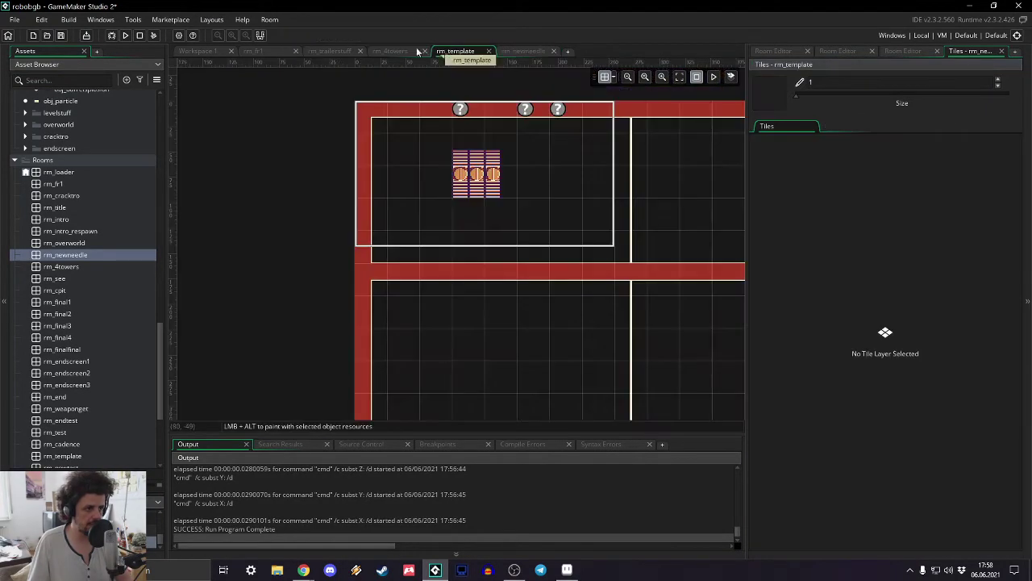
{"action": "left_click", "coordinate": [257, 51]}
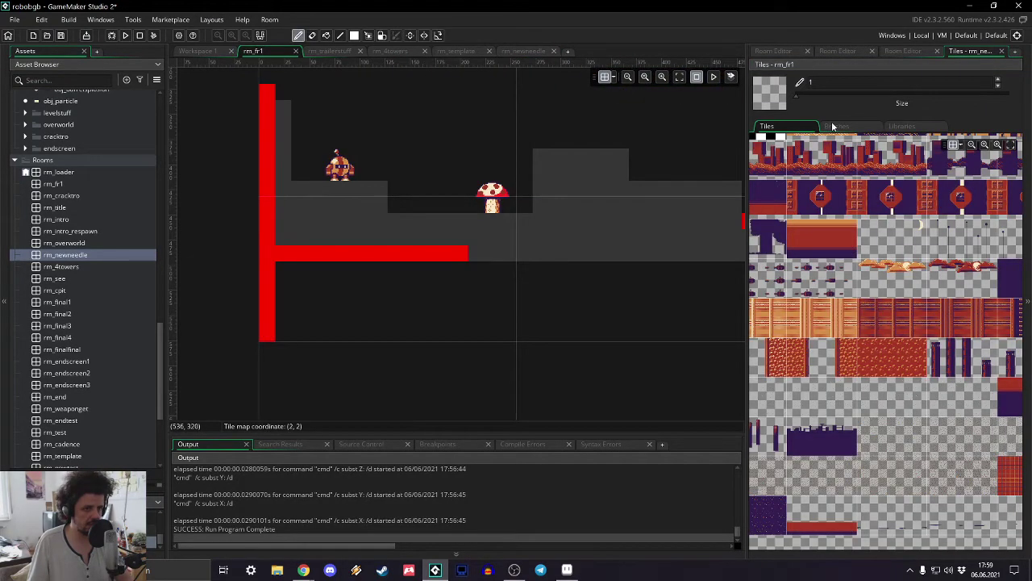
{"action": "middle_click_drag", "start_coordinate": [773, 216], "coordinate": [711, 413]}
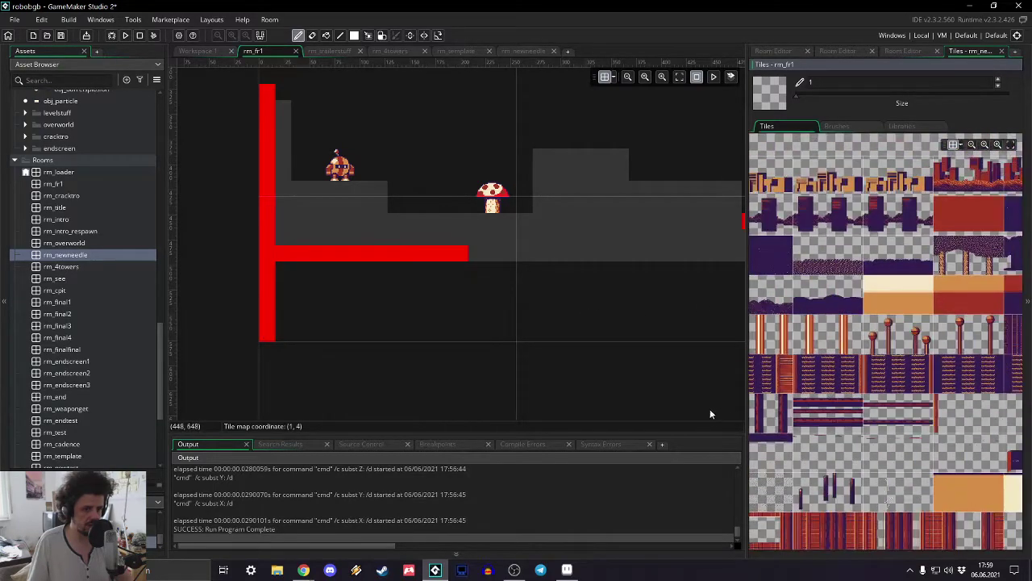
- Paint a continuous horizontal row of the orange-over-red backdrop tile behind the play area along the length of rm_fr1
{"action": "left_click", "coordinate": [967, 294]}
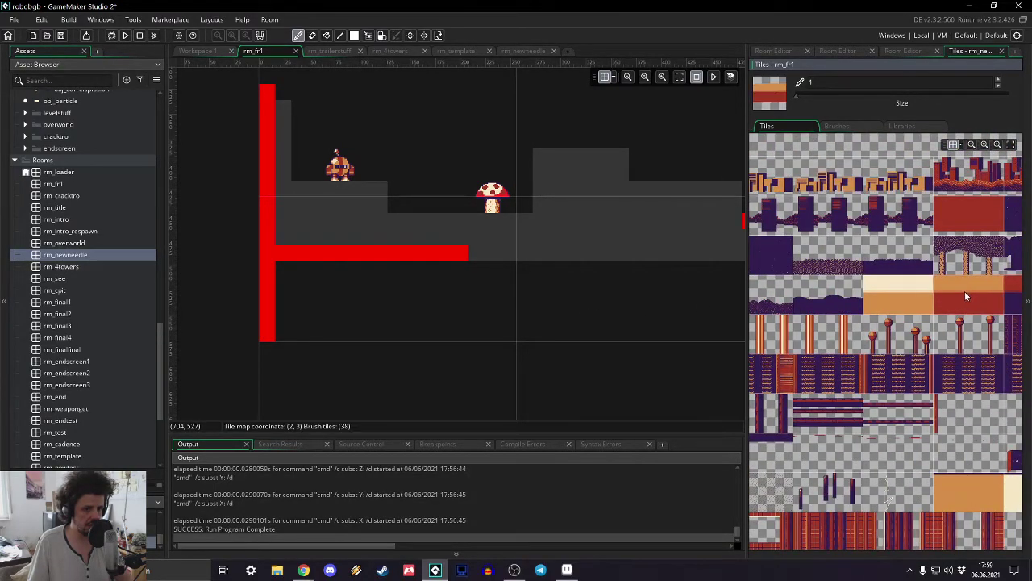
{"action": "middle_click_drag", "start_coordinate": [334, 166], "coordinate": [218, 276]}
{"action": "left_click_drag", "start_coordinate": [307, 264], "coordinate": [712, 250]}
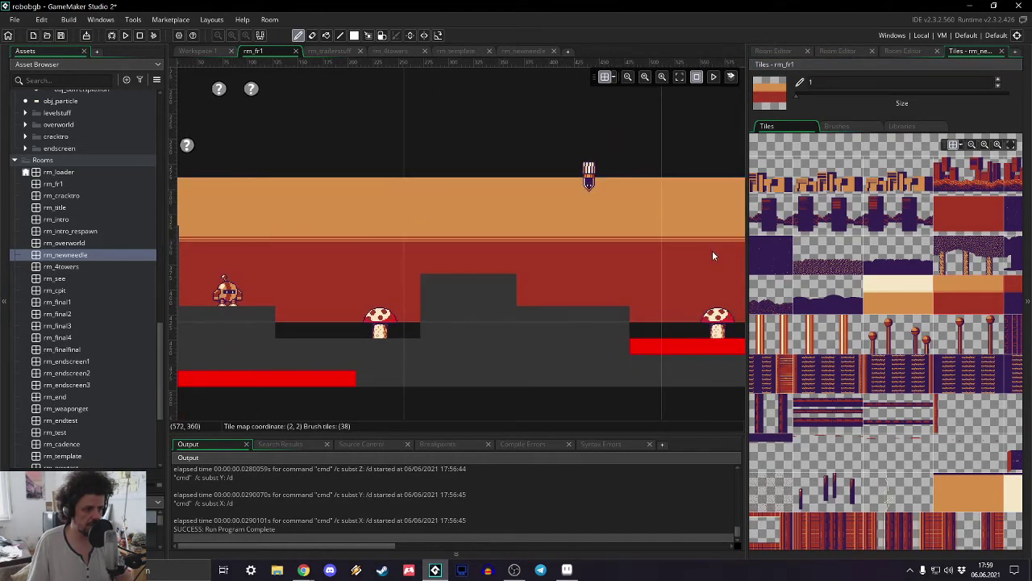
{"action": "scroll", "coordinate": [707, 245], "scroll_direction": "down", "scroll_amount": 3}
{"action": "middle_click_drag", "start_coordinate": [708, 246], "coordinate": [351, 217]}
{"action": "middle_click_drag", "start_coordinate": [626, 213], "coordinate": [351, 178]}
{"action": "left_click_drag", "start_coordinate": [415, 186], "coordinate": [630, 186]}
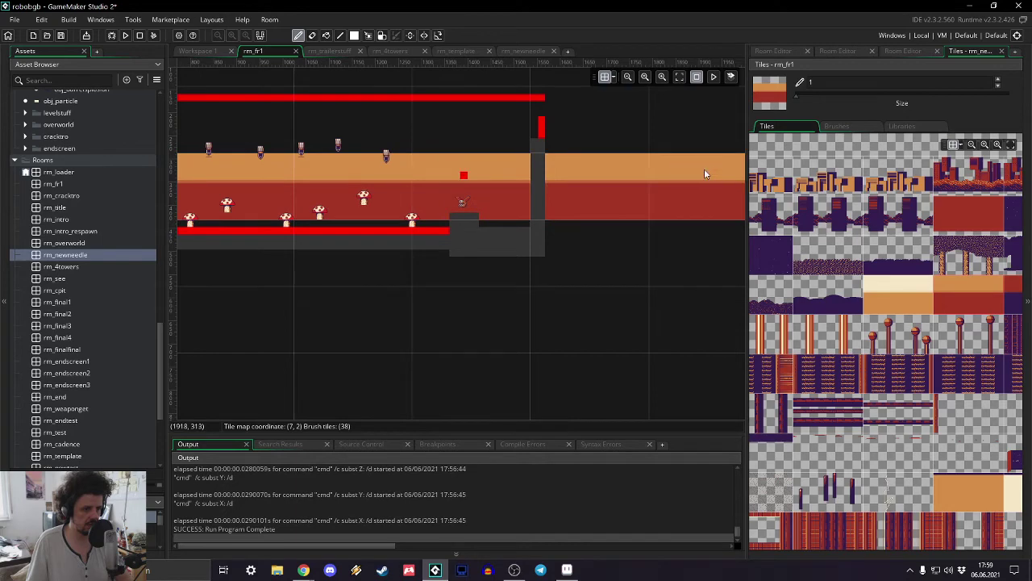
{"action": "middle_click_drag", "start_coordinate": [704, 173], "coordinate": [380, 180]}
{"action": "middle_click_drag", "start_coordinate": [295, 269], "coordinate": [656, 255]}
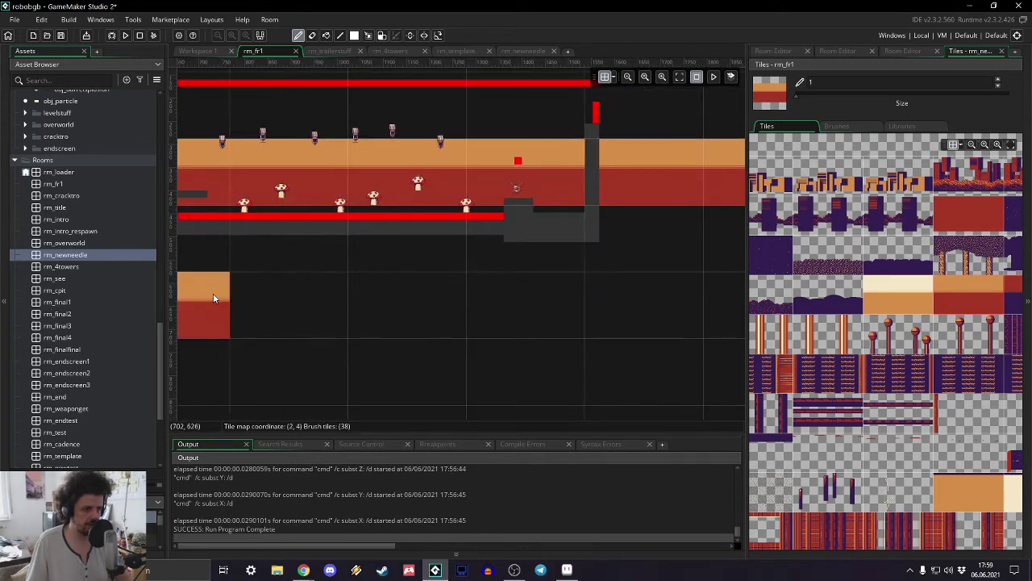
{"action": "middle_click_drag", "start_coordinate": [214, 299], "coordinate": [638, 276]}
{"action": "middle_click_drag", "start_coordinate": [734, 218], "coordinate": [707, 291]}
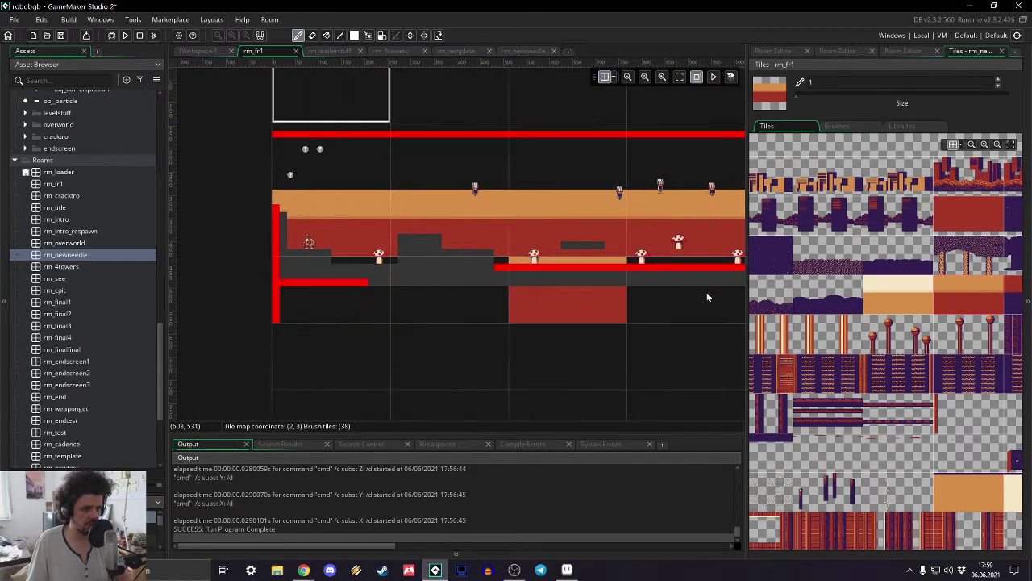
- Set the Y offset of the Tiles_1 layer to 32 so the backdrop sits lower behind the play area
{"action": "left_click", "coordinate": [896, 51]}
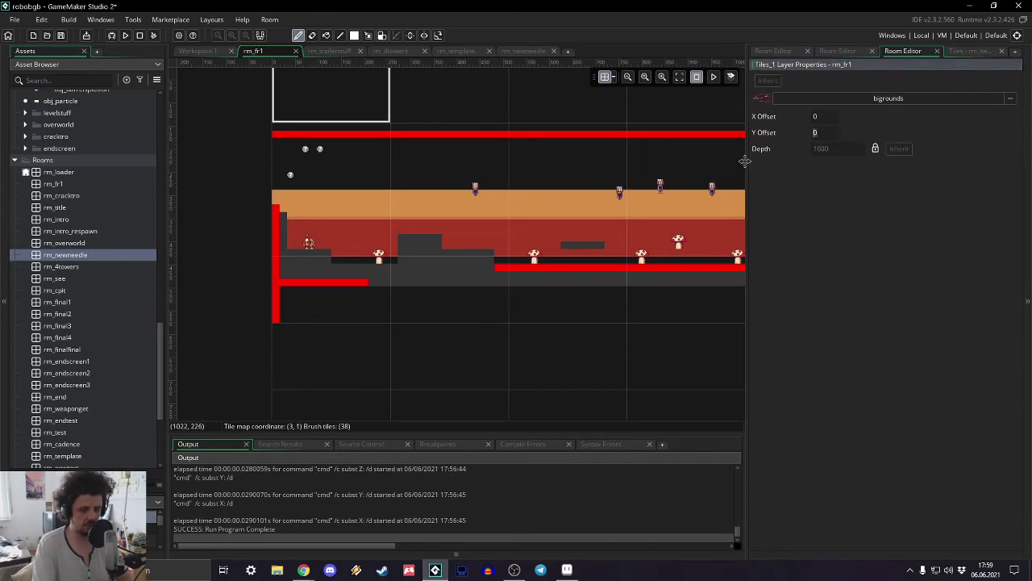
{"action": "type", "text": "32"}
{"action": "key", "text": "Return"}
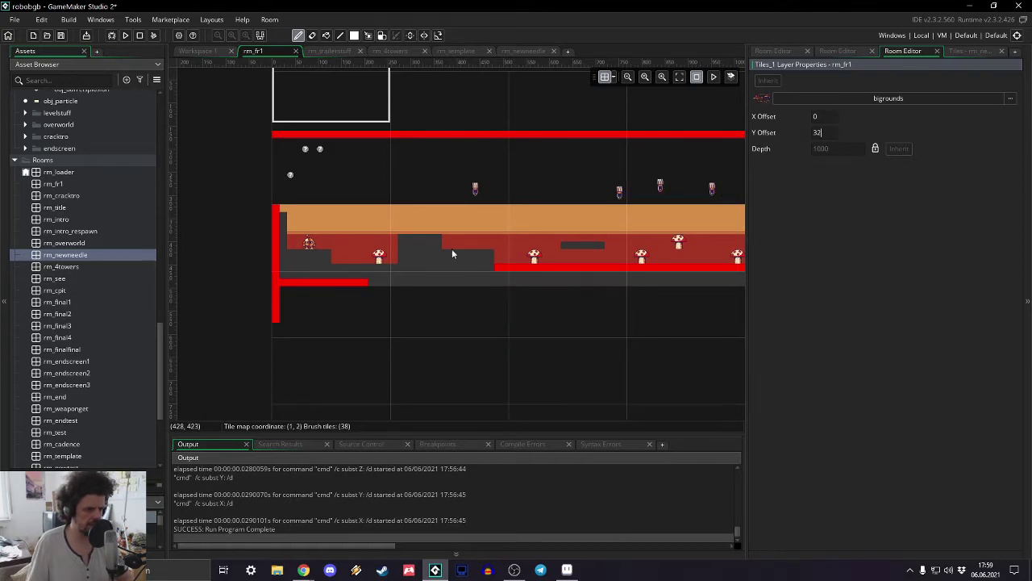
{"action": "scroll", "coordinate": [486, 274], "scroll_direction": "up", "scroll_amount": 2}
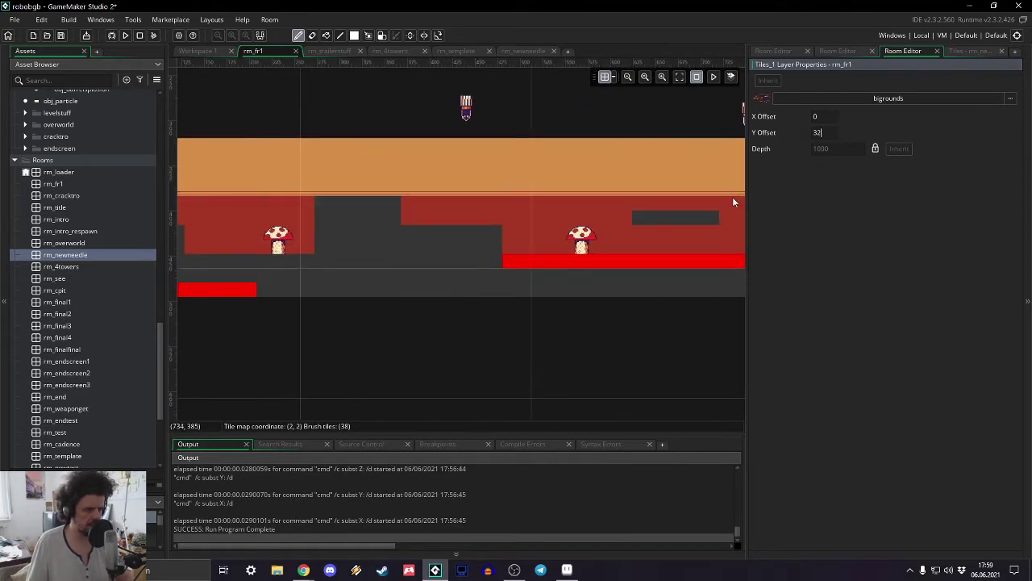
- Assign the bigrounds tile set to the Paratiles5 layer
{"action": "left_click", "coordinate": [780, 48]}
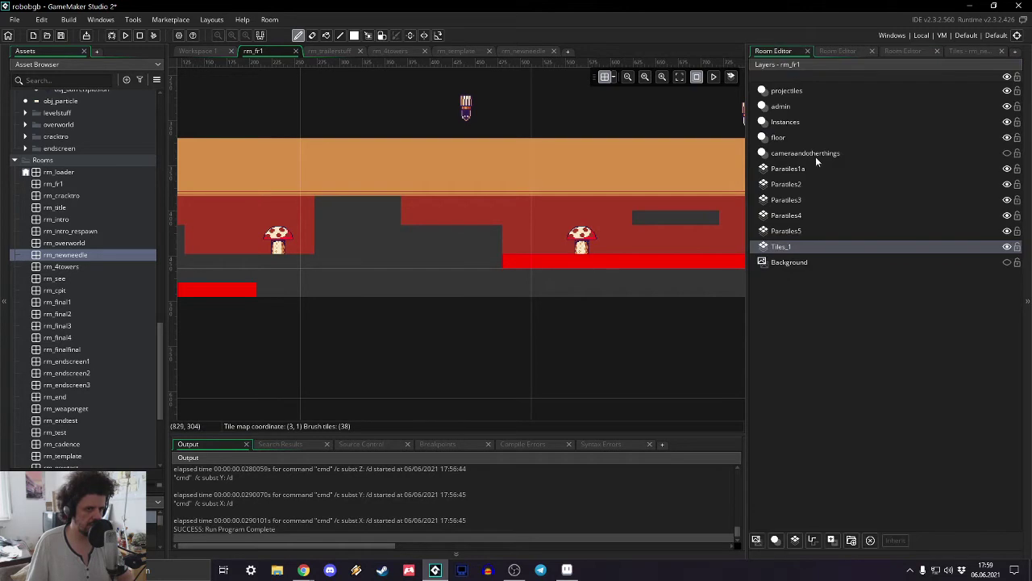
{"action": "double_click", "coordinate": [803, 231]}
{"action": "left_click", "coordinate": [855, 100]}
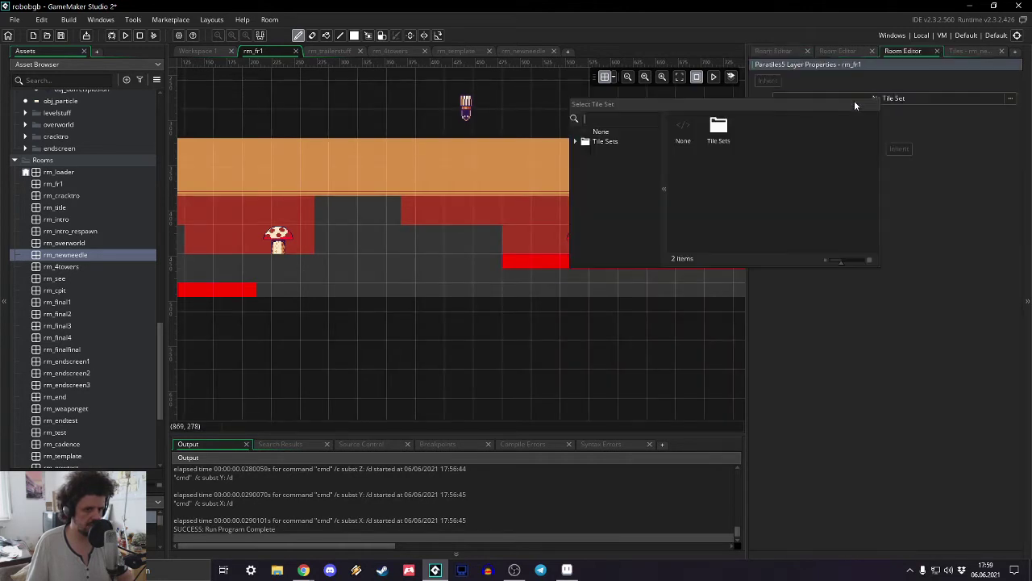
{"action": "double_click", "coordinate": [719, 128]}
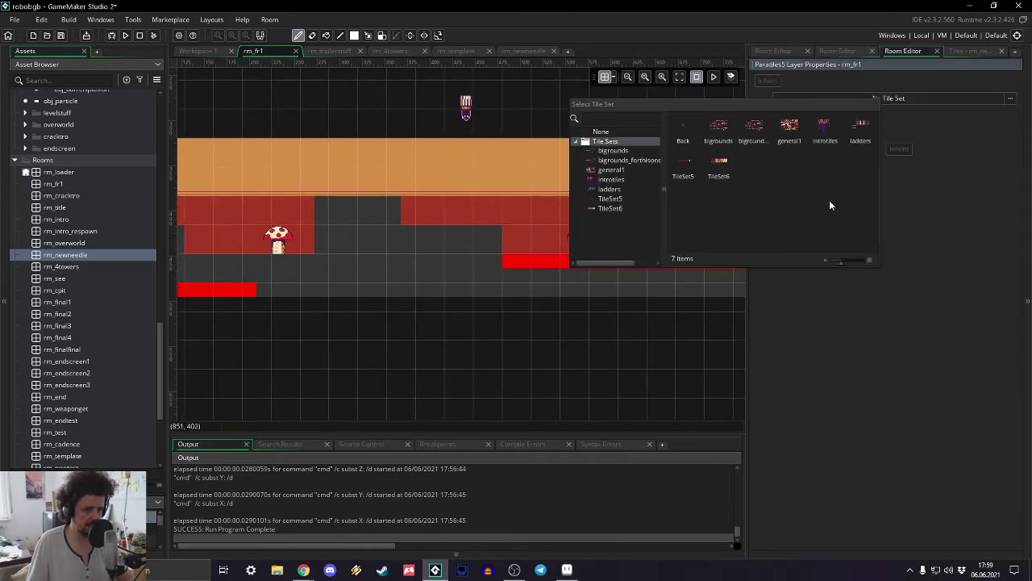
{"action": "left_click", "coordinate": [721, 129]}
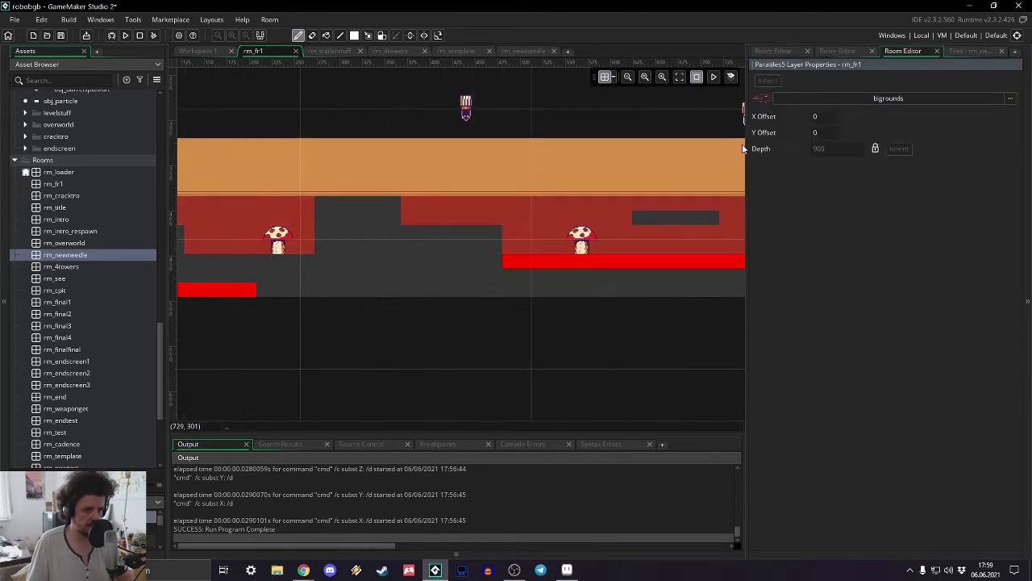
- Pick the crescent moon tile from bigrounds and place it on Paratiles5 above the first mushroom near the room's start
{"action": "left_click", "coordinate": [953, 52]}
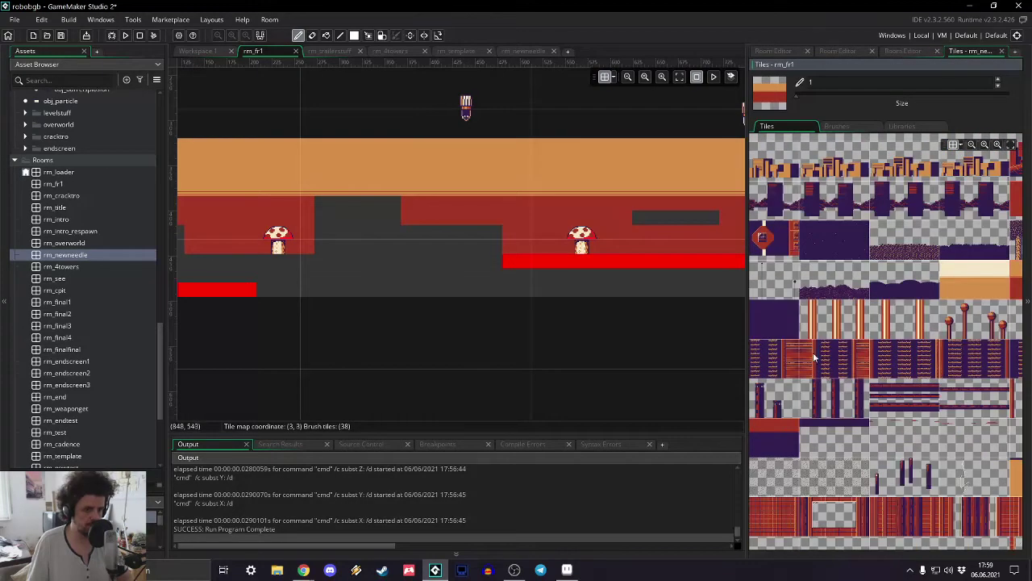
{"action": "scroll", "coordinate": [815, 357], "scroll_direction": "down", "scroll_amount": 10}
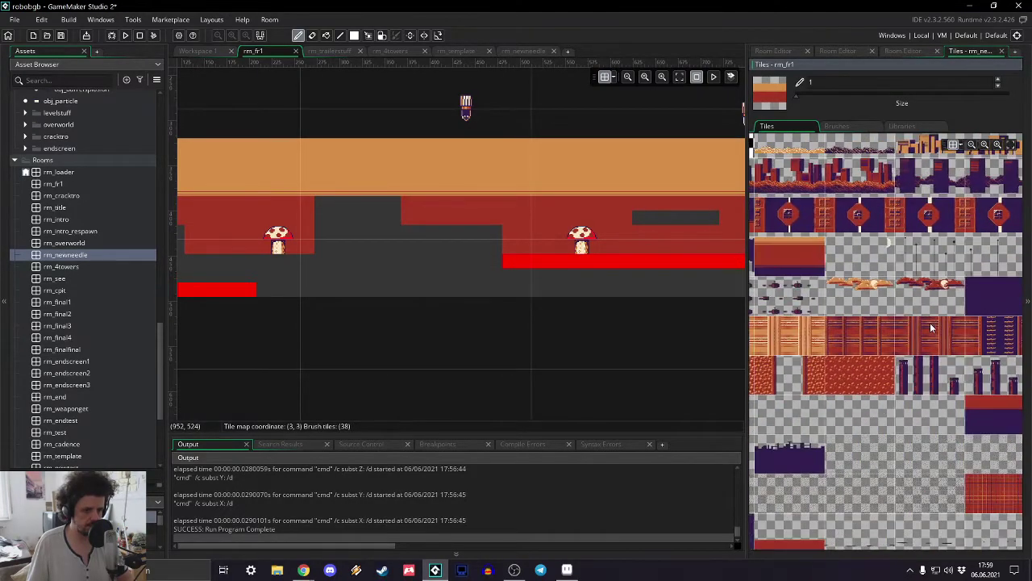
{"action": "left_click", "coordinate": [880, 266]}
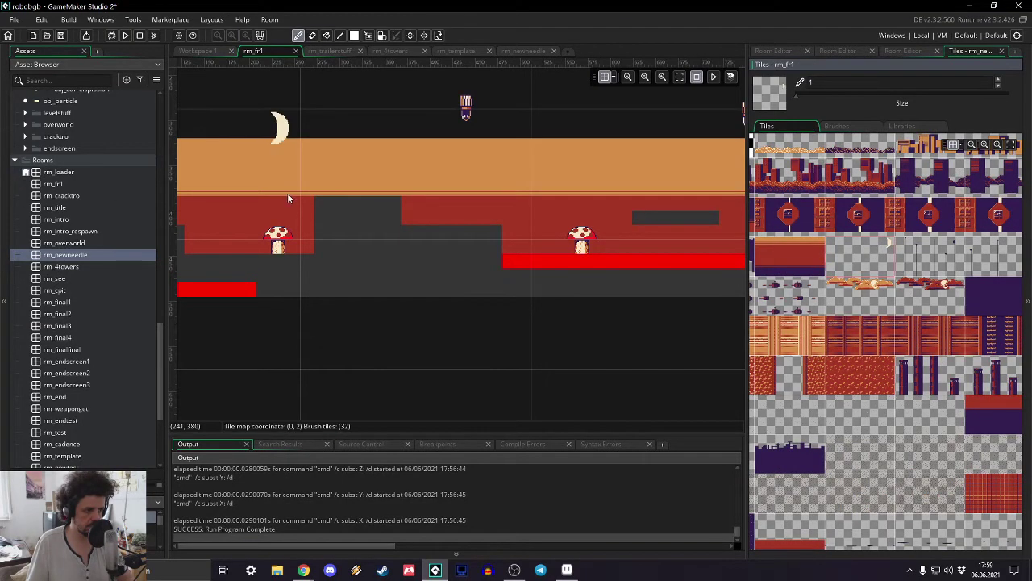
{"action": "middle_click_drag", "start_coordinate": [291, 198], "coordinate": [714, 223]}
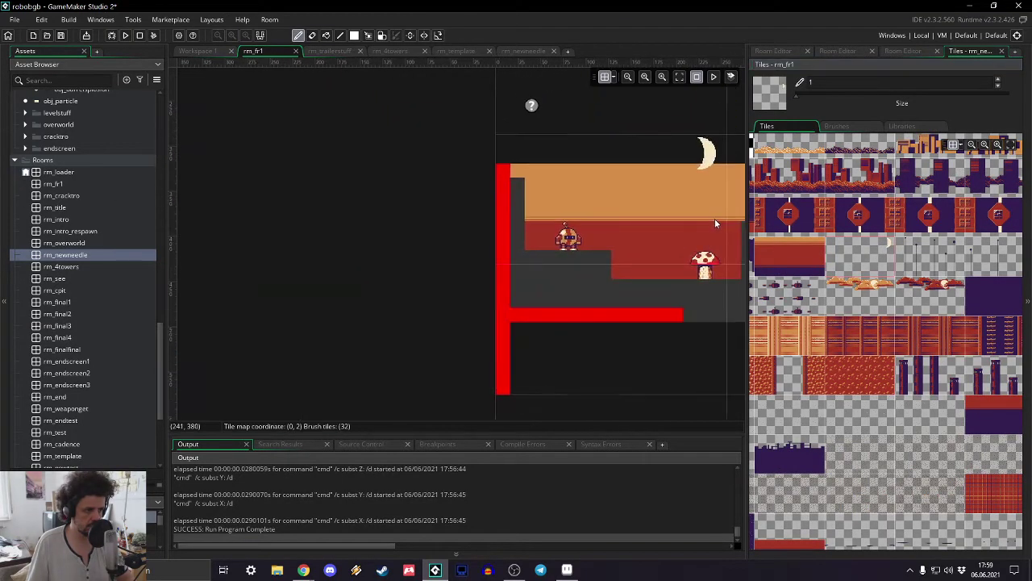
- Lower the moon by setting the Paratiles5 layer's Y offset to 64, trying 32, 48 and 52 first
{"action": "left_click", "coordinate": [920, 51]}
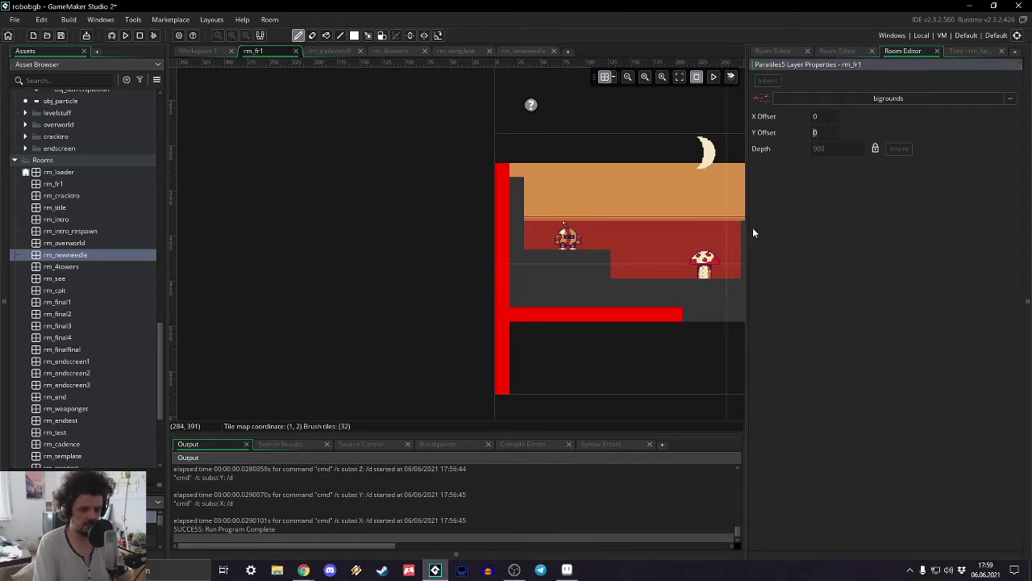
{"action": "type", "text": "32"}
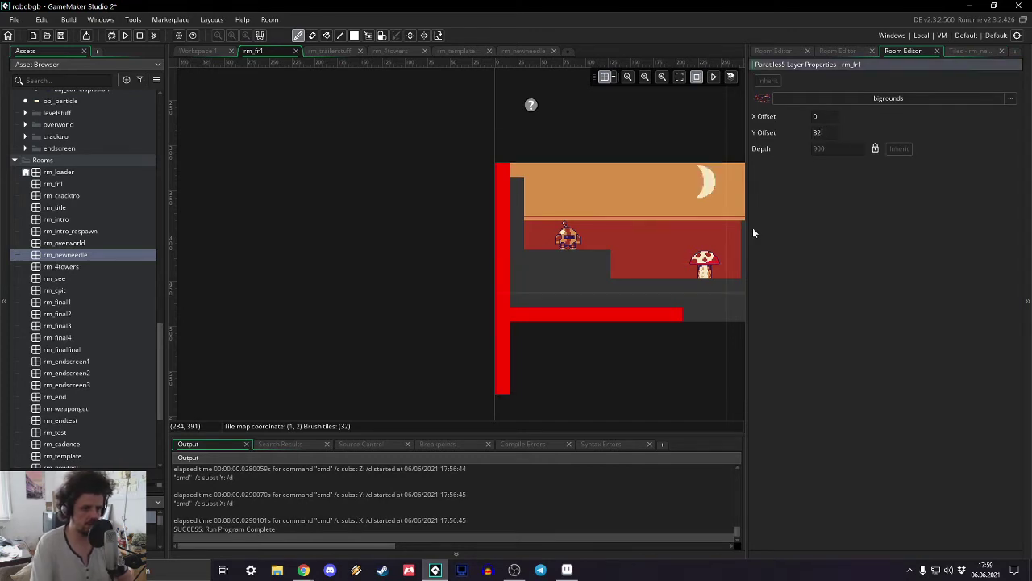
{"action": "double_click", "coordinate": [818, 132]}
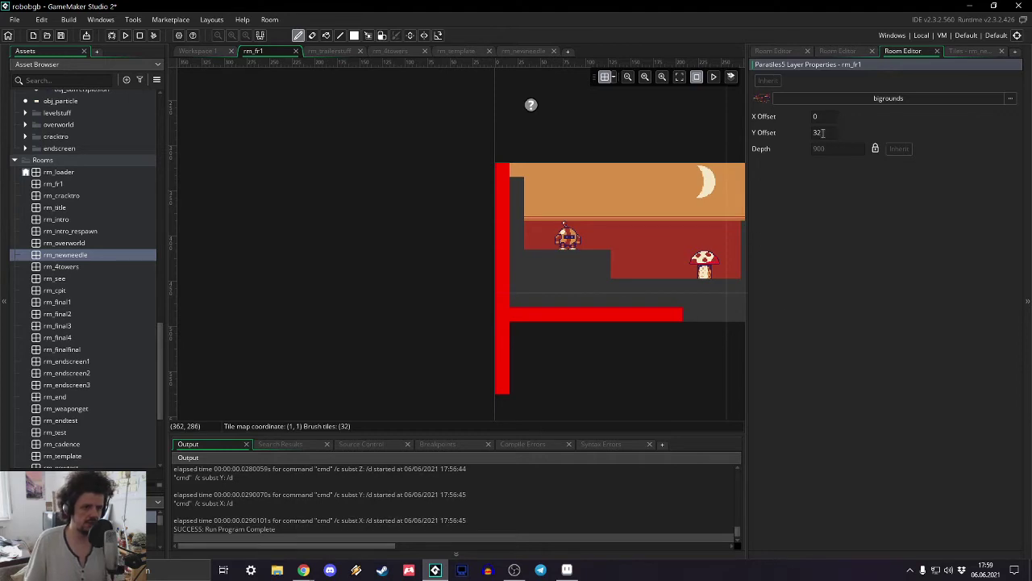
{"action": "type", "text": "48"}
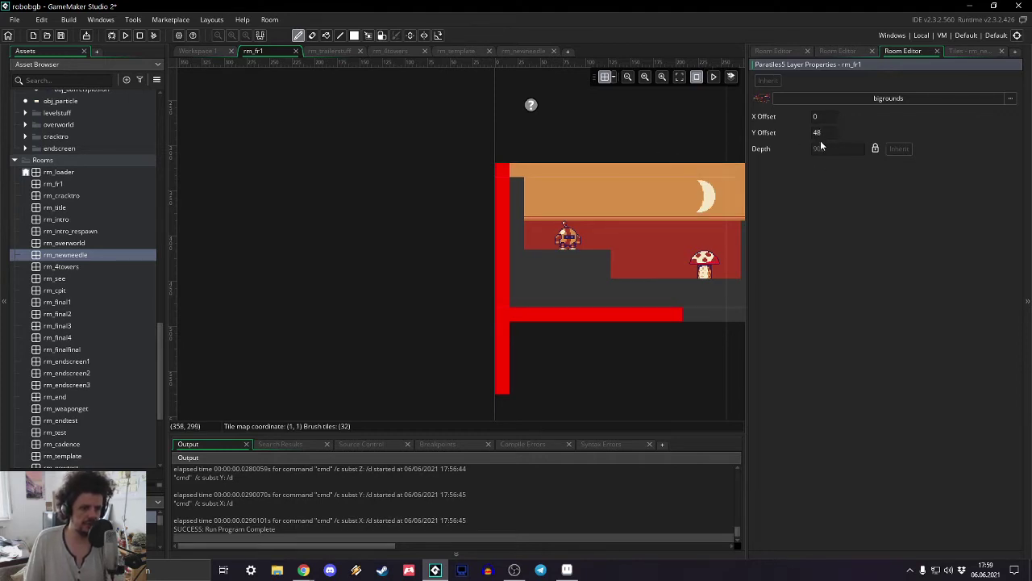
{"action": "type", "text": "52"}
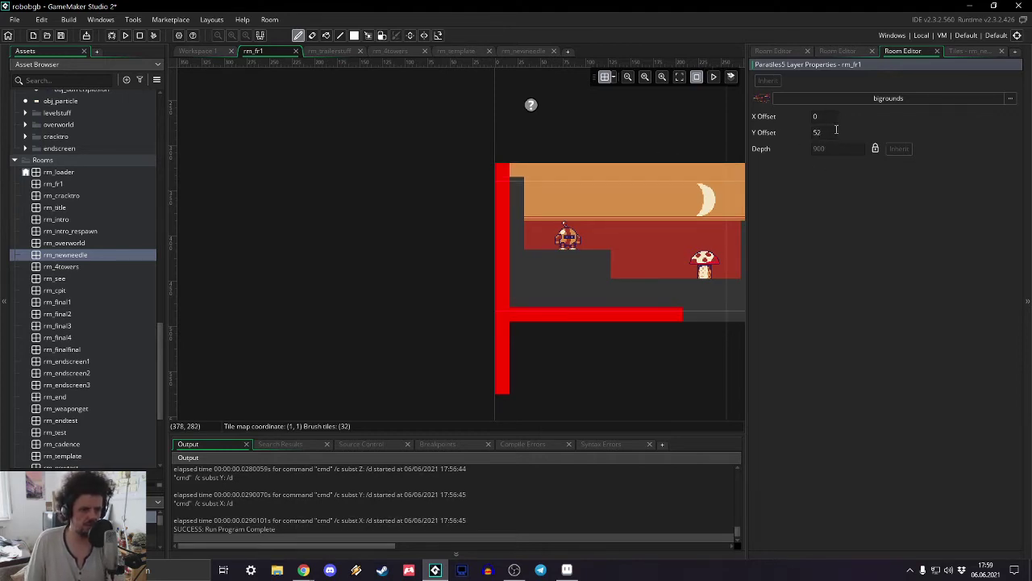
{"action": "type", "text": "64"}
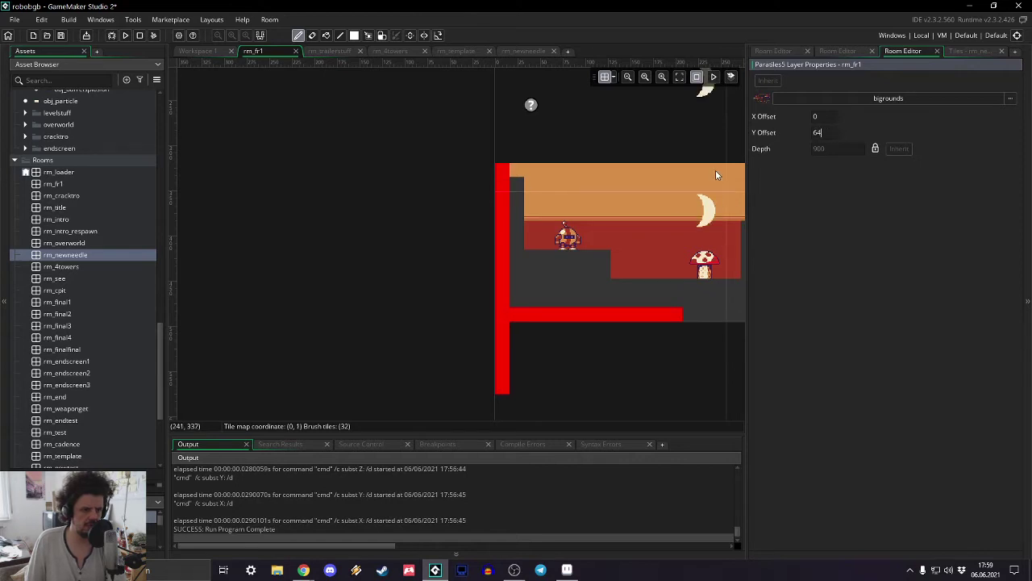
- Shift the moon sideways by setting the Paratiles5 layer's X offset to -32, trying -24 first
{"action": "middle_click_drag", "start_coordinate": [654, 182], "coordinate": [449, 137]}
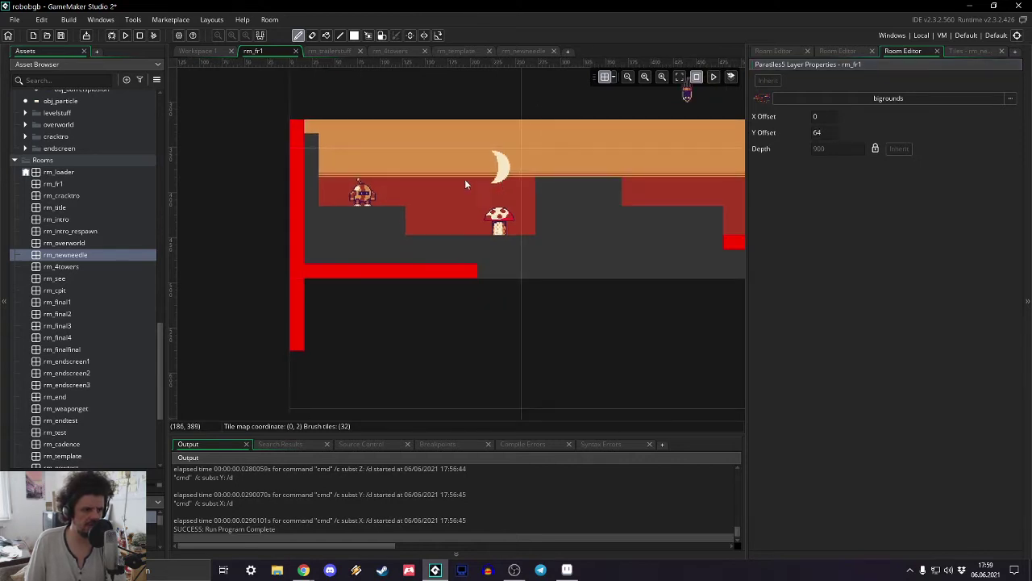
{"action": "scroll", "coordinate": [465, 184], "scroll_direction": "down", "scroll_amount": 2}
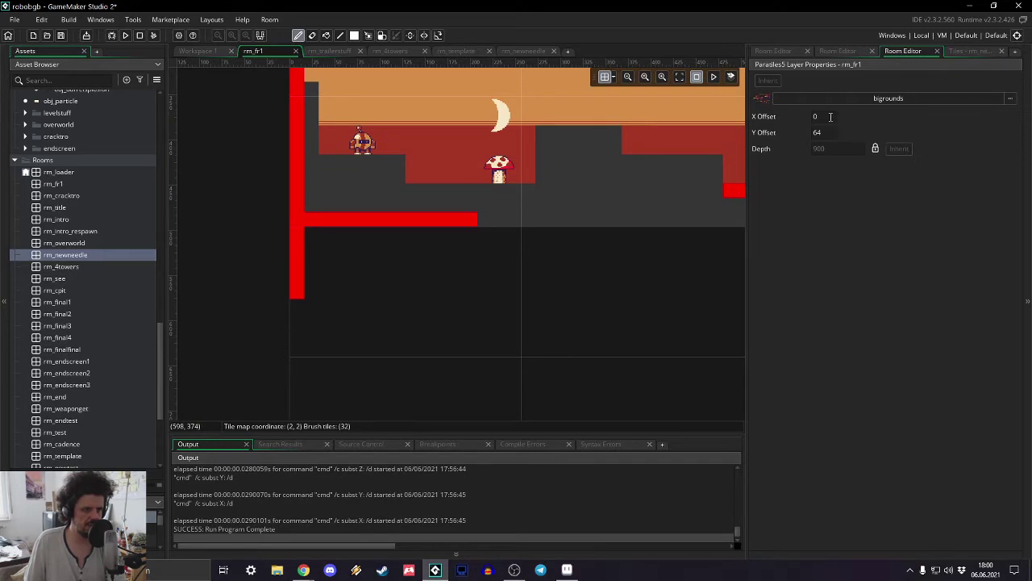
{"action": "left_click", "coordinate": [830, 117]}
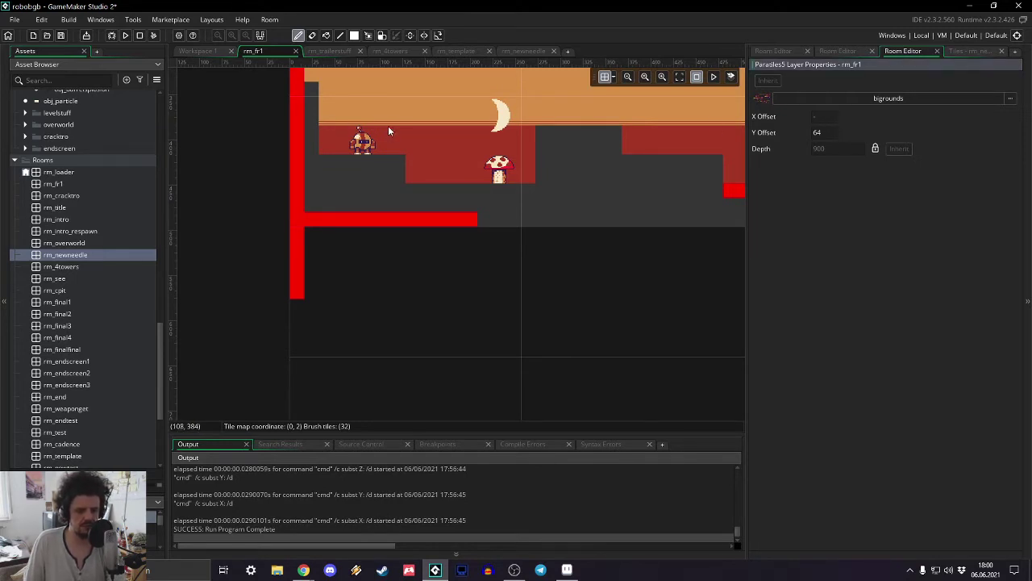
{"action": "type", "text": "-24"}
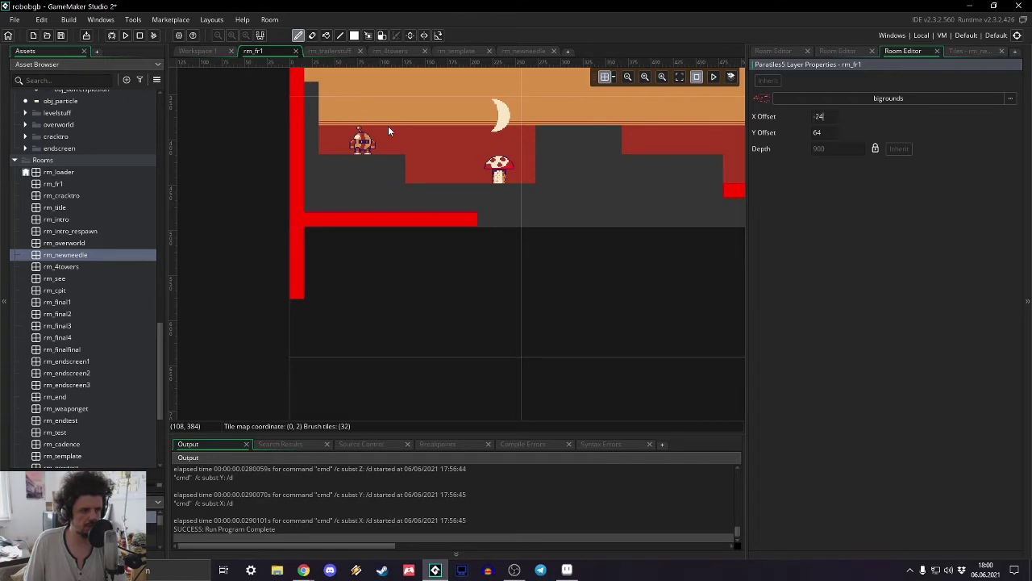
{"action": "key", "text": "Return"}
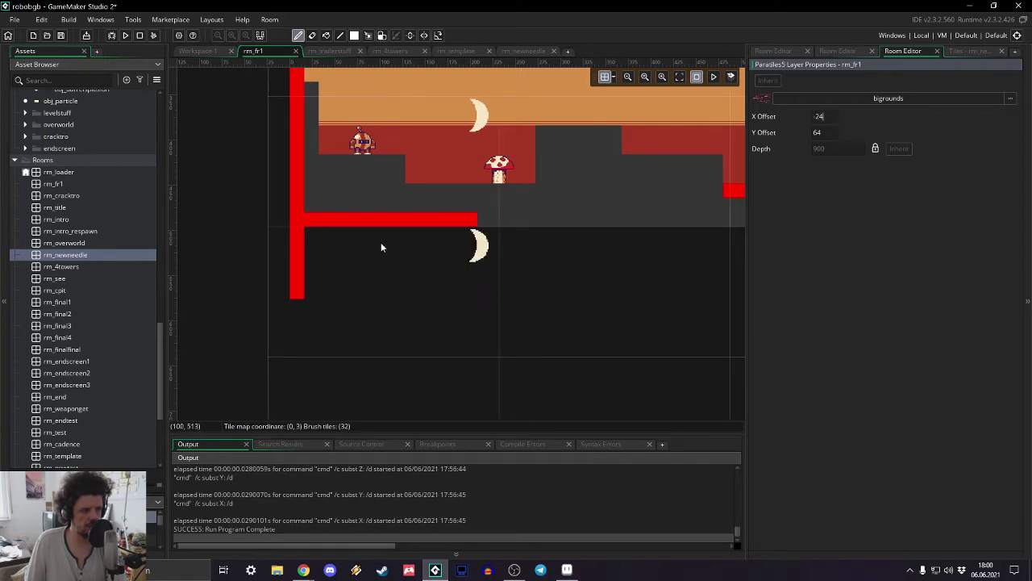
{"action": "middle_click_drag", "start_coordinate": [461, 169], "coordinate": [438, 289]}
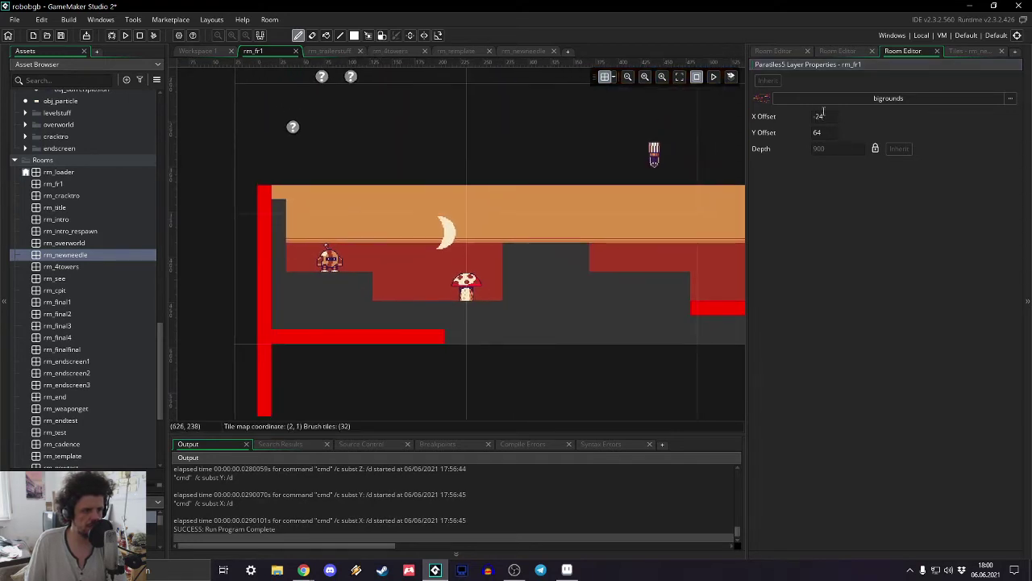
{"action": "left_click_drag", "start_coordinate": [830, 116], "coordinate": [695, 121]}
{"action": "type", "text": "32"}
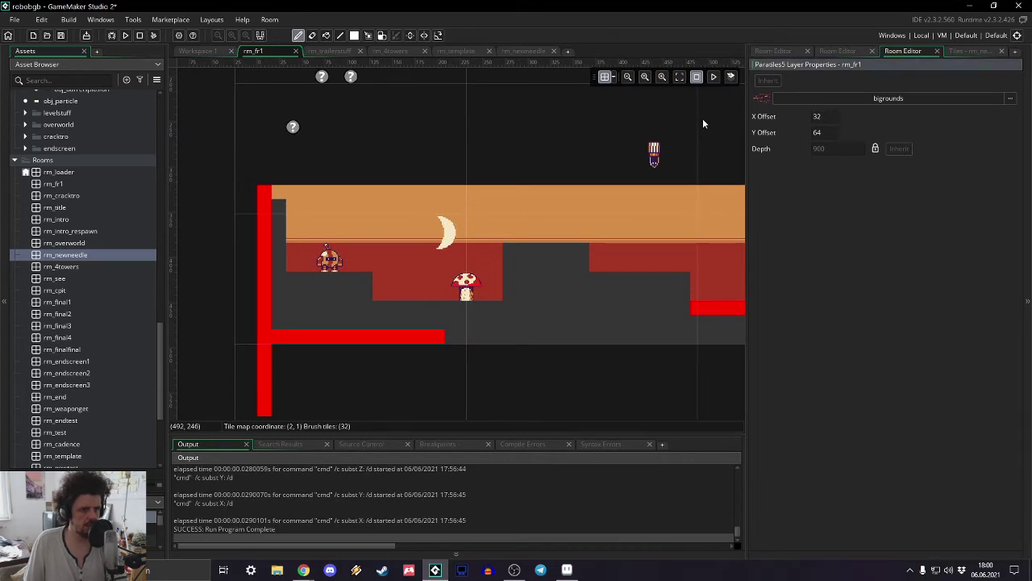
{"action": "type", "text": "-"}
{"action": "key", "text": "Return"}
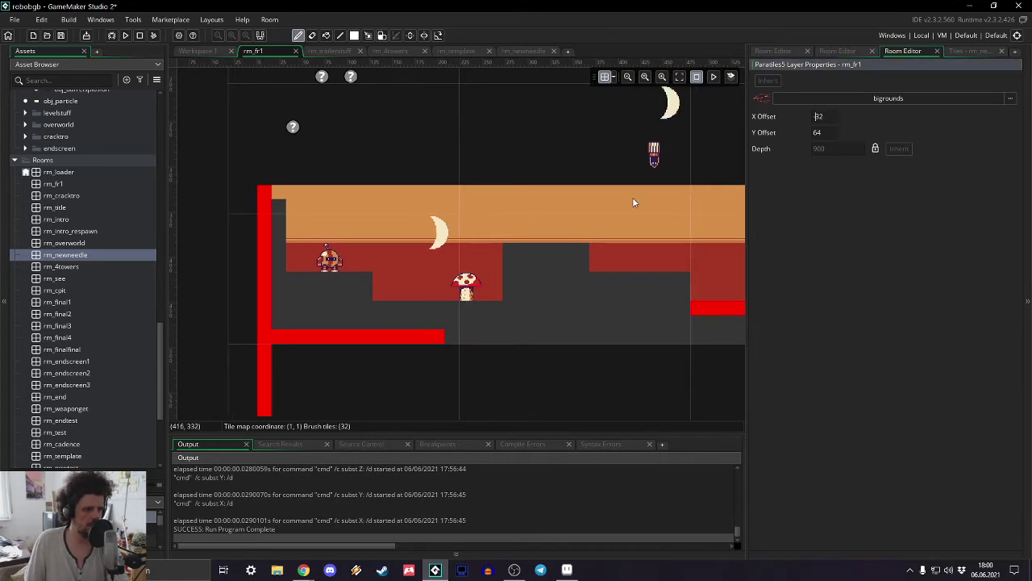
- Assign the bigrounds tile set to the Paratiles4 layer
{"action": "left_click", "coordinate": [772, 51]}
{"action": "left_click", "coordinate": [810, 216]}
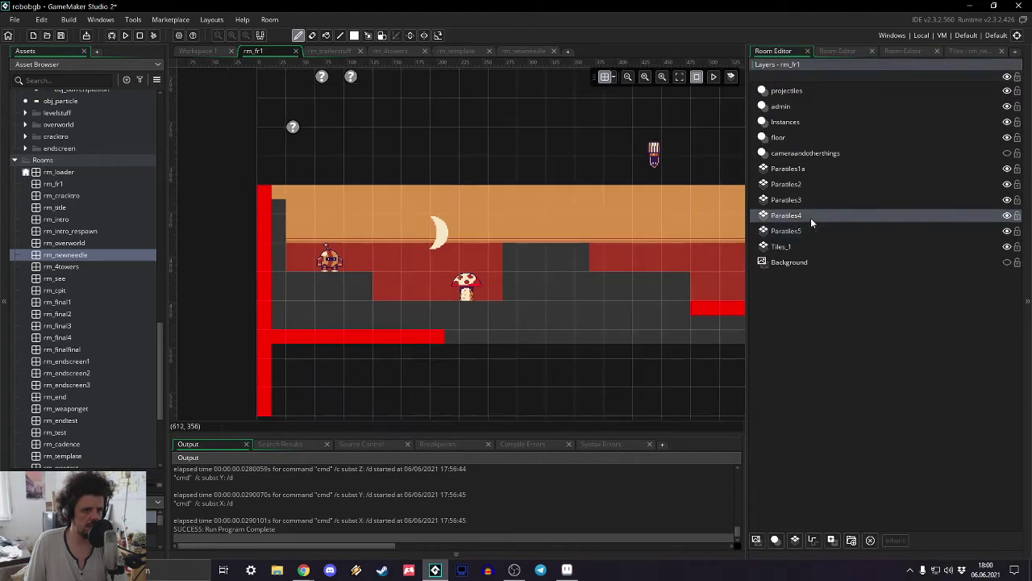
{"action": "double_click", "coordinate": [808, 216]}
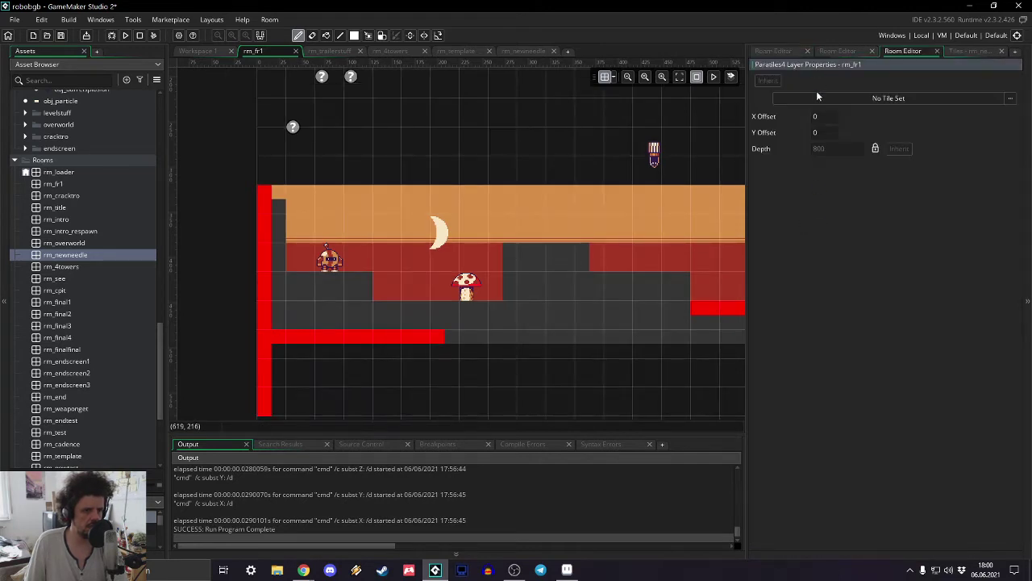
{"action": "left_click", "coordinate": [817, 97]}
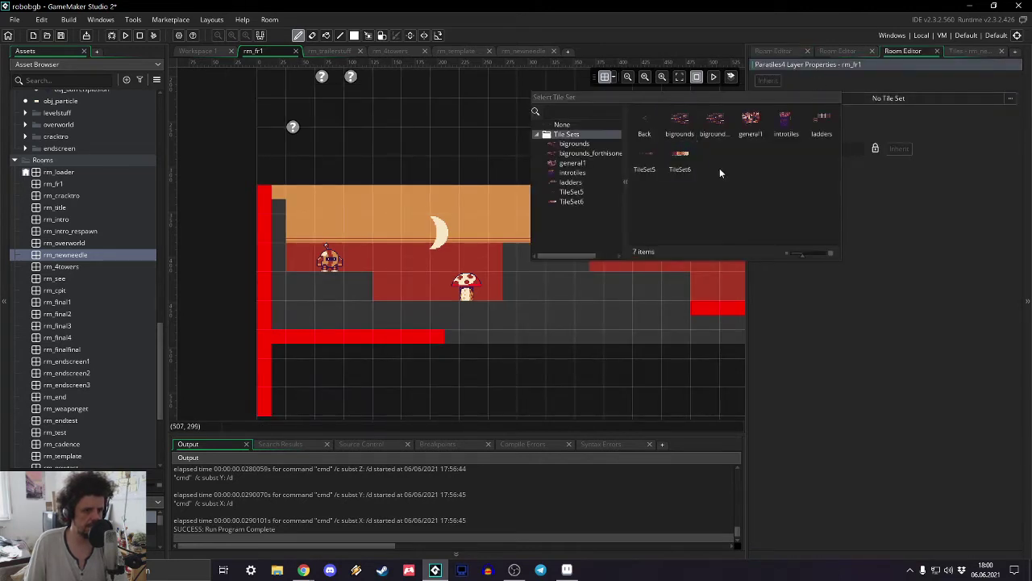
{"action": "left_click", "coordinate": [676, 122]}
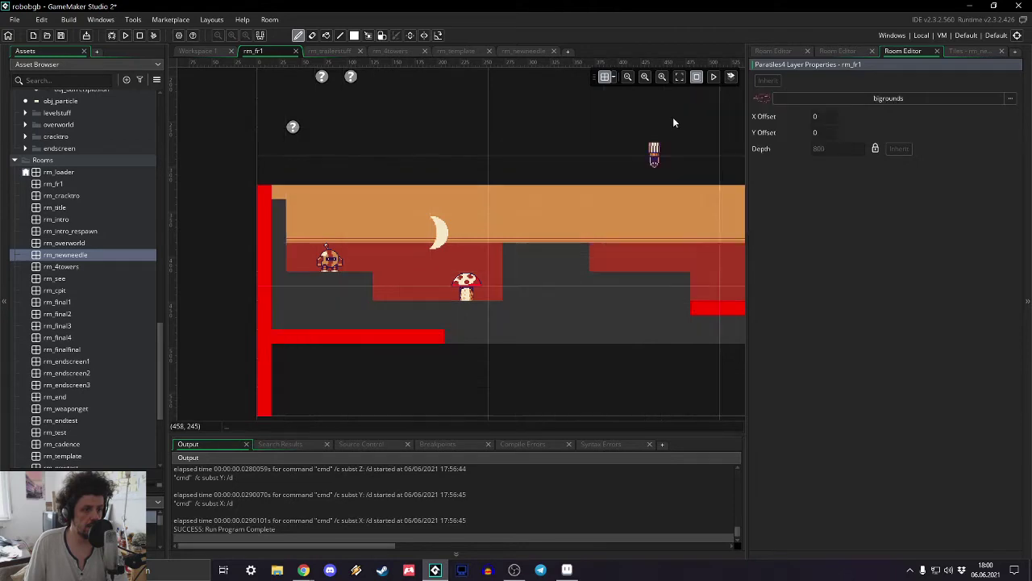
- Choose the tile of thin dark poles with round tops and set the Paratiles4 layer's Y offset to 32
{"action": "left_click", "coordinate": [961, 52]}
{"action": "middle_click_drag", "start_coordinate": [937, 276], "coordinate": [832, 245]}
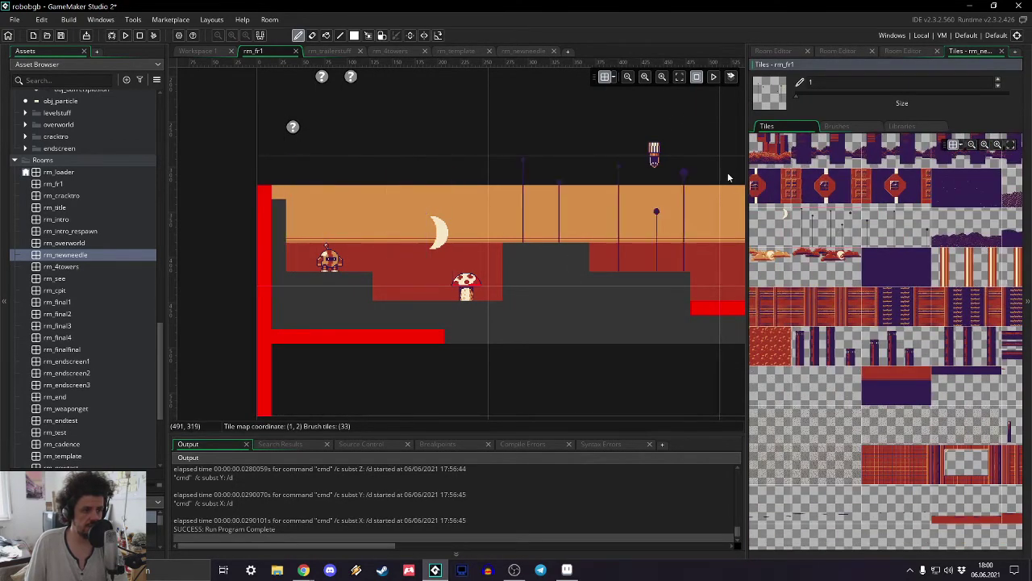
{"action": "left_click", "coordinate": [824, 52]}
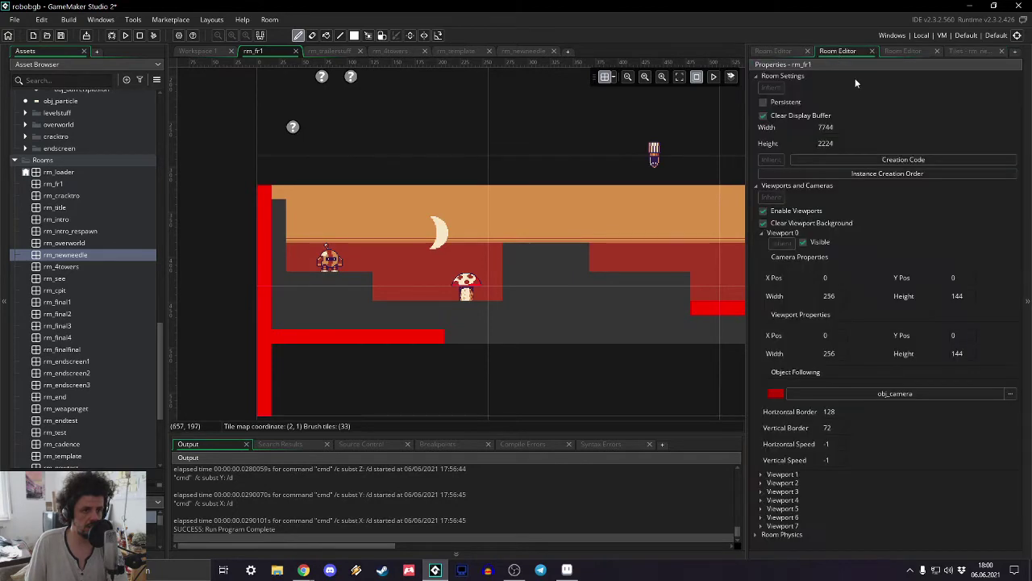
{"action": "left_click", "coordinate": [904, 51]}
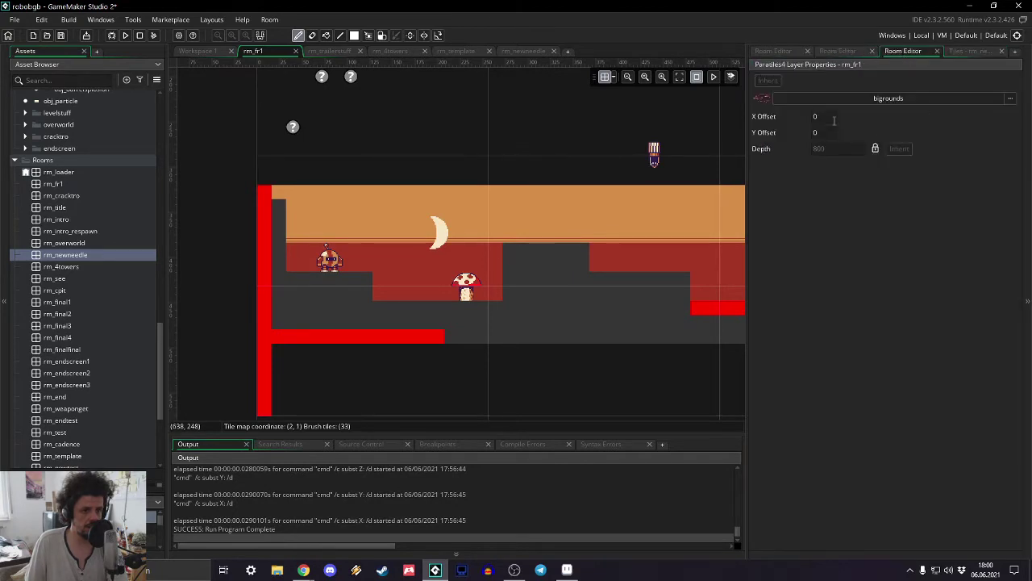
{"action": "left_click", "coordinate": [827, 132]}
{"action": "type", "text": "32"}
{"action": "key", "text": "Return"}
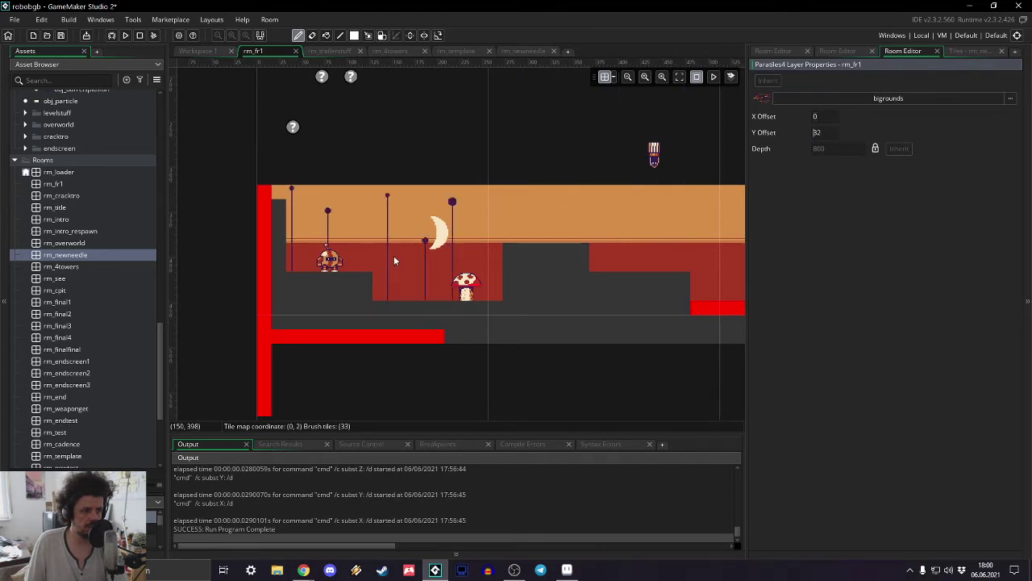
- Continue the tile of thin dark poles across the full length of the room on the Paratiles4 layer, past the tall end wall
{"action": "middle_click_drag", "start_coordinate": [642, 244], "coordinate": [440, 208]}
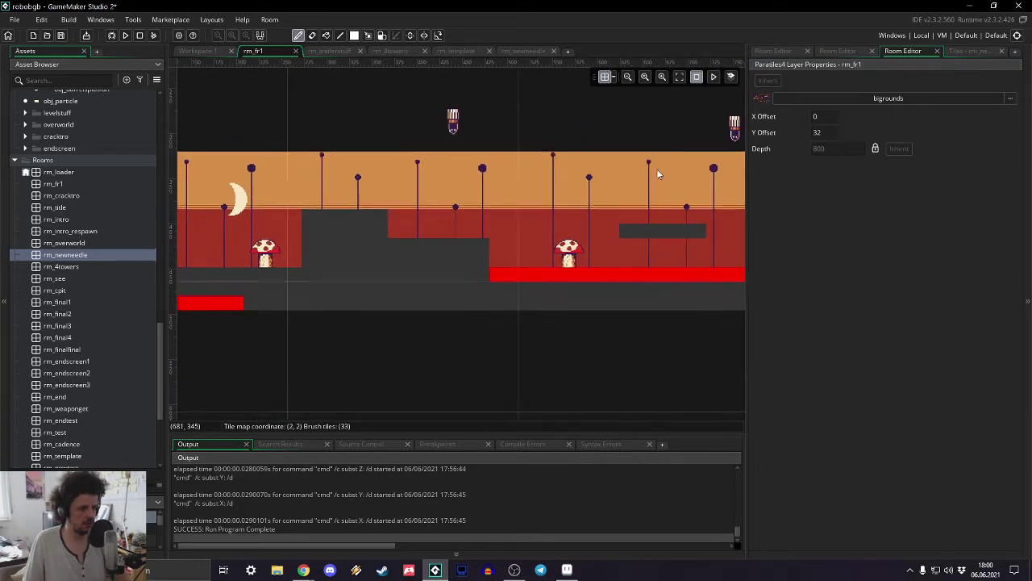
{"action": "middle_click_drag", "start_coordinate": [656, 169], "coordinate": [436, 149]}
{"action": "middle_click_drag", "start_coordinate": [740, 192], "coordinate": [346, 203]}
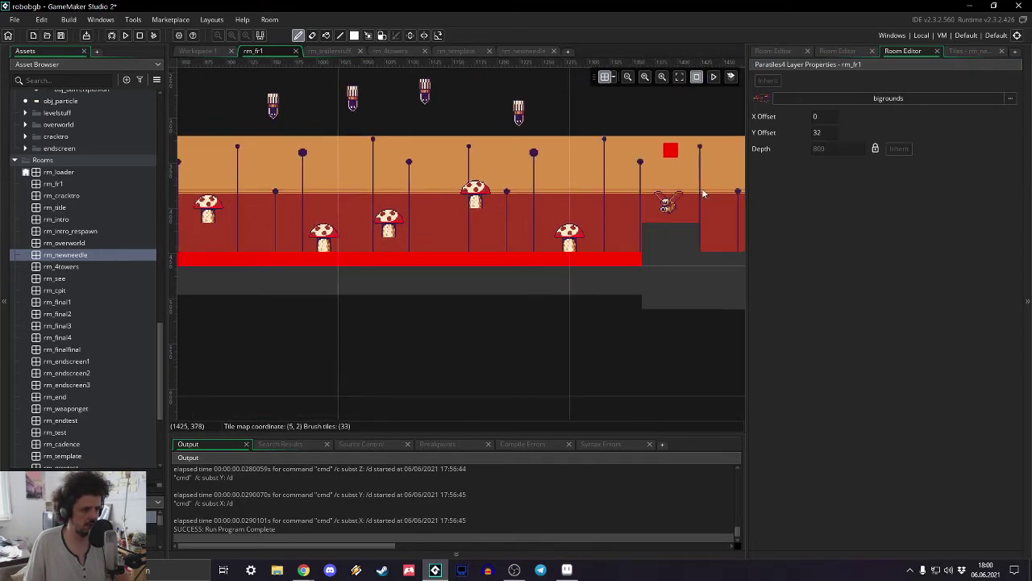
{"action": "middle_click_drag", "start_coordinate": [702, 193], "coordinate": [567, 194]}
{"action": "scroll", "coordinate": [692, 187], "scroll_direction": "down", "scroll_amount": 1, "text": "ctrl"}
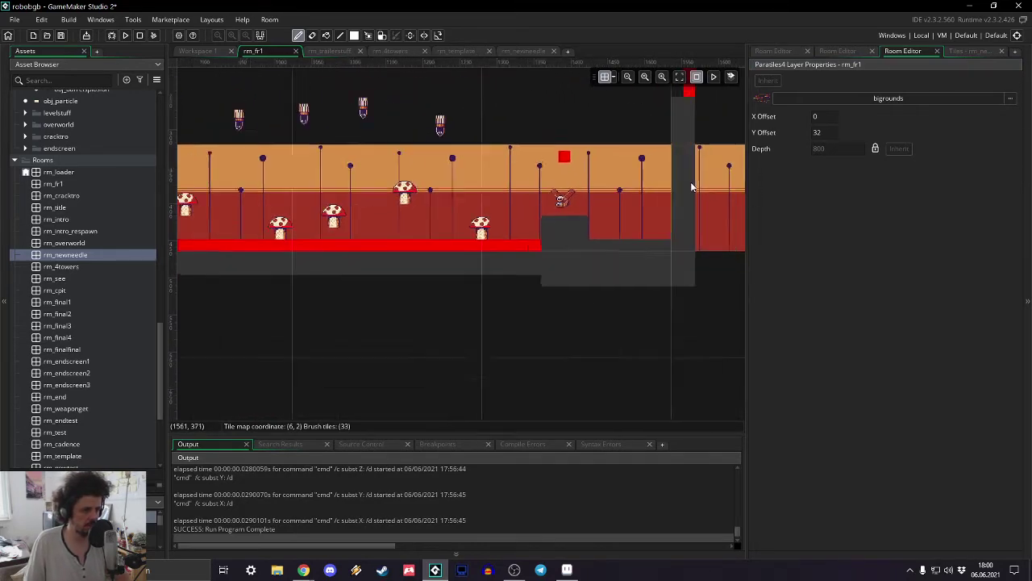
{"action": "scroll", "coordinate": [691, 187], "scroll_direction": "down", "scroll_amount": 3, "text": "ctrl"}
{"action": "middle_click_drag", "start_coordinate": [734, 177], "coordinate": [660, 193]}
- Choose the neighbouring pole tile and paint it over alternating sections of the Paratiles4 layer to vary the poles
{"action": "left_click", "coordinate": [959, 51]}
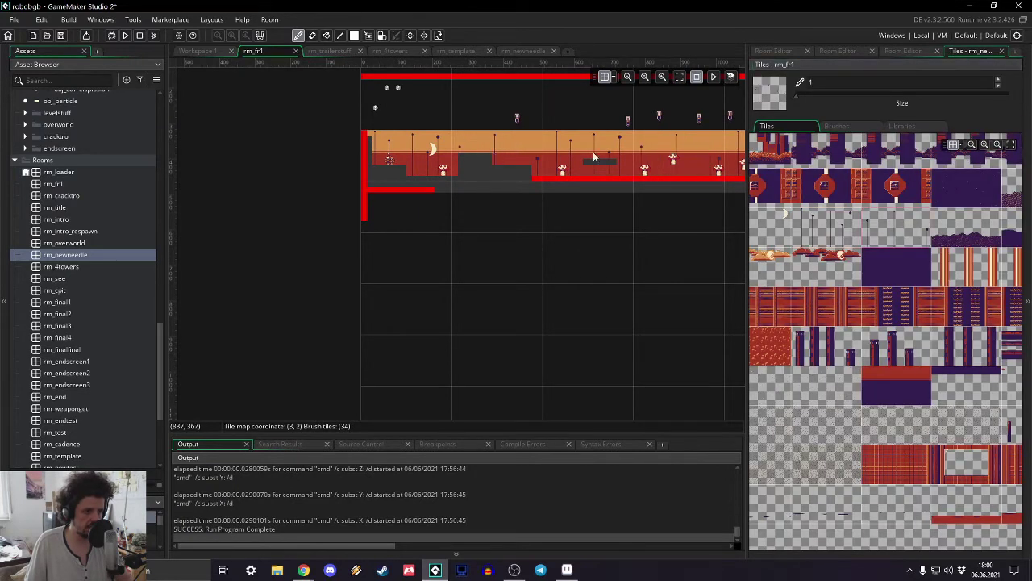
{"action": "middle_click_drag", "start_coordinate": [566, 154], "coordinate": [395, 265]}
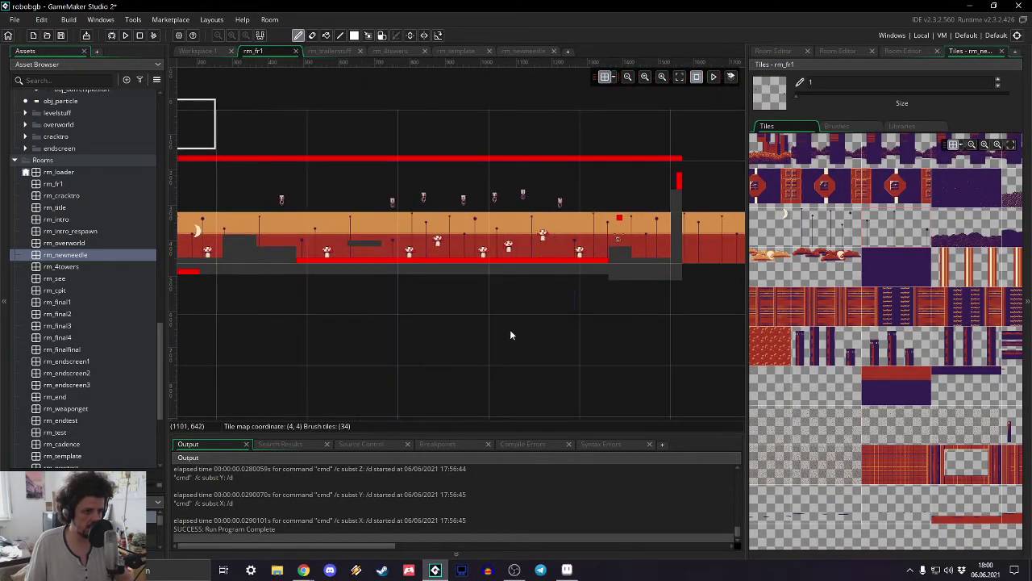
{"action": "middle_click_drag", "start_coordinate": [224, 312], "coordinate": [551, 260]}
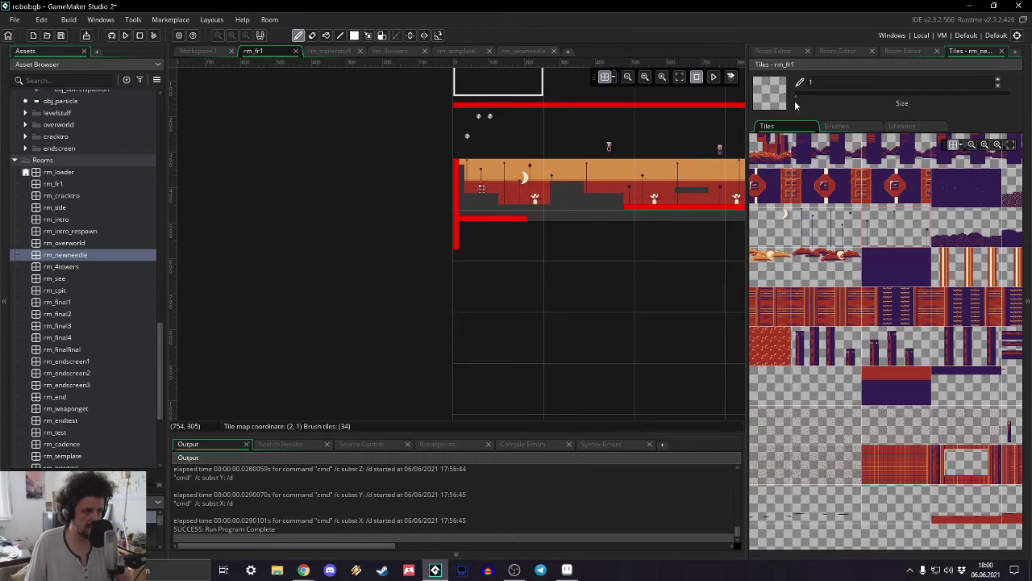
- Show the room's layer list and look through the remaining rooms among the project assets
{"action": "left_click", "coordinate": [770, 51]}
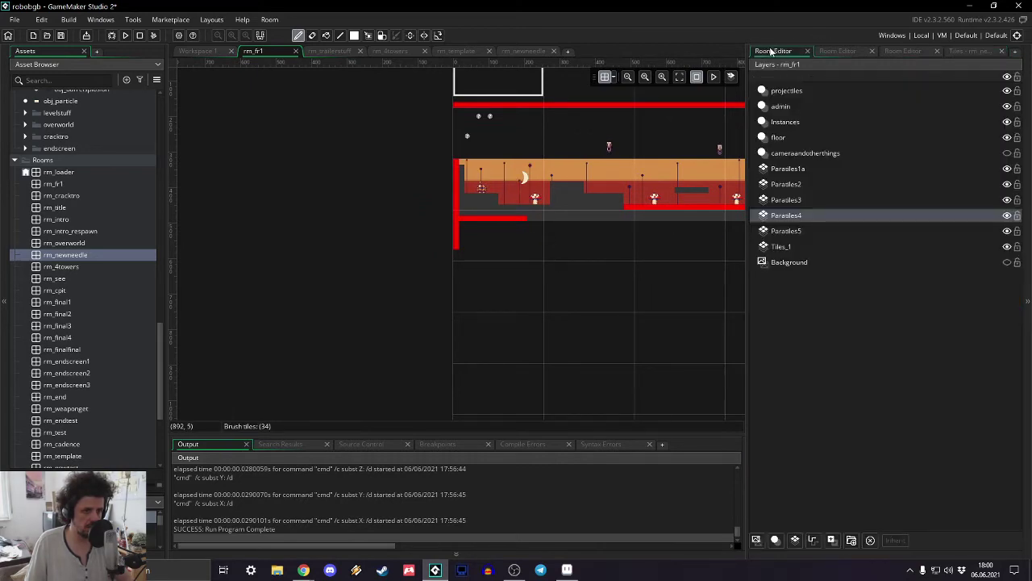
{"action": "scroll", "coordinate": [519, 153], "scroll_direction": "up", "scroll_amount": 3, "text": "ctrl"}
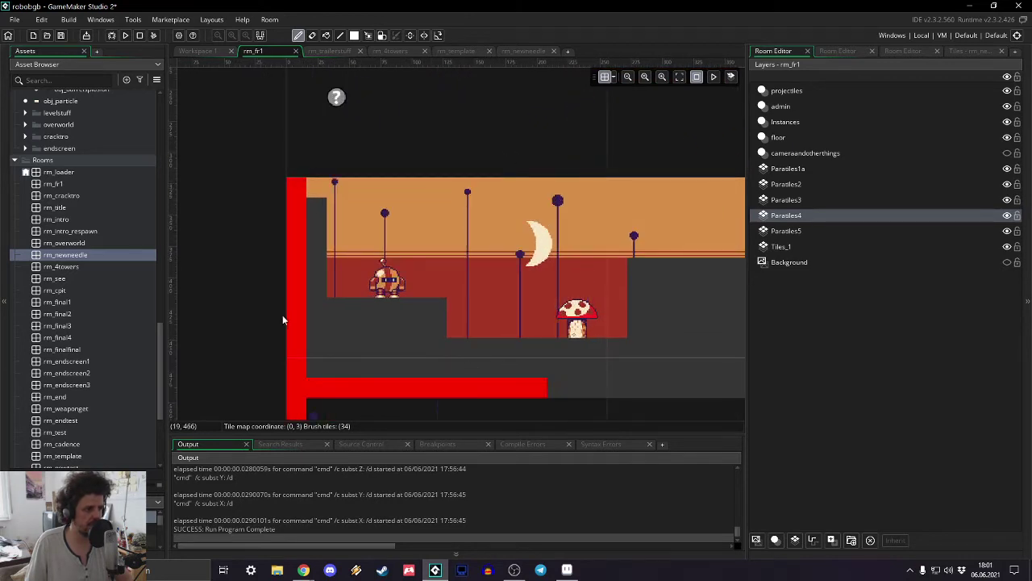
{"action": "scroll", "coordinate": [105, 291], "scroll_direction": "down", "scroll_amount": 5}
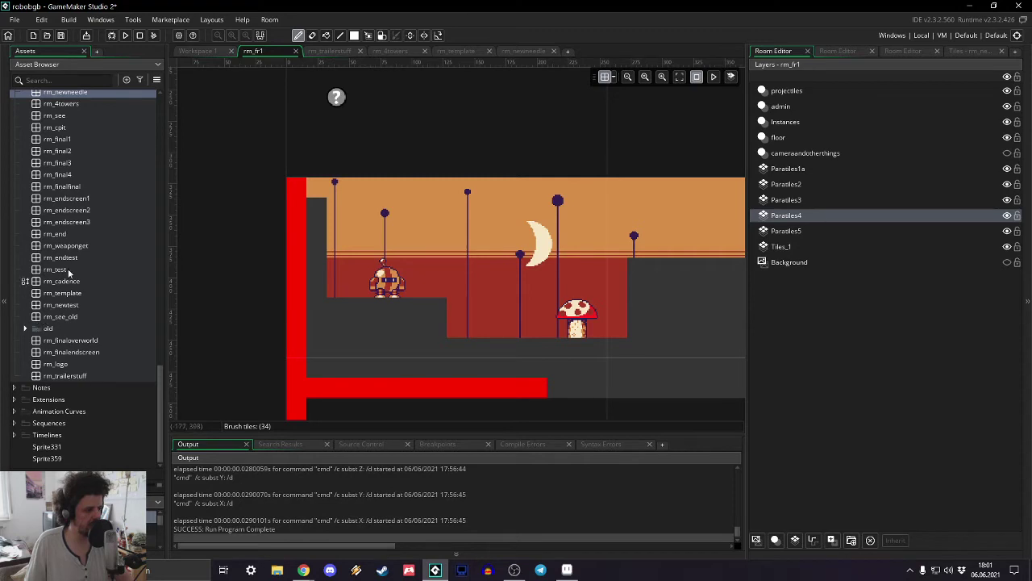
- Open the rm_see room and examine its pillar, hill and ground scenery up close
{"action": "scroll", "coordinate": [69, 274], "scroll_direction": "up", "scroll_amount": 4}
{"action": "left_click", "coordinate": [54, 256]}
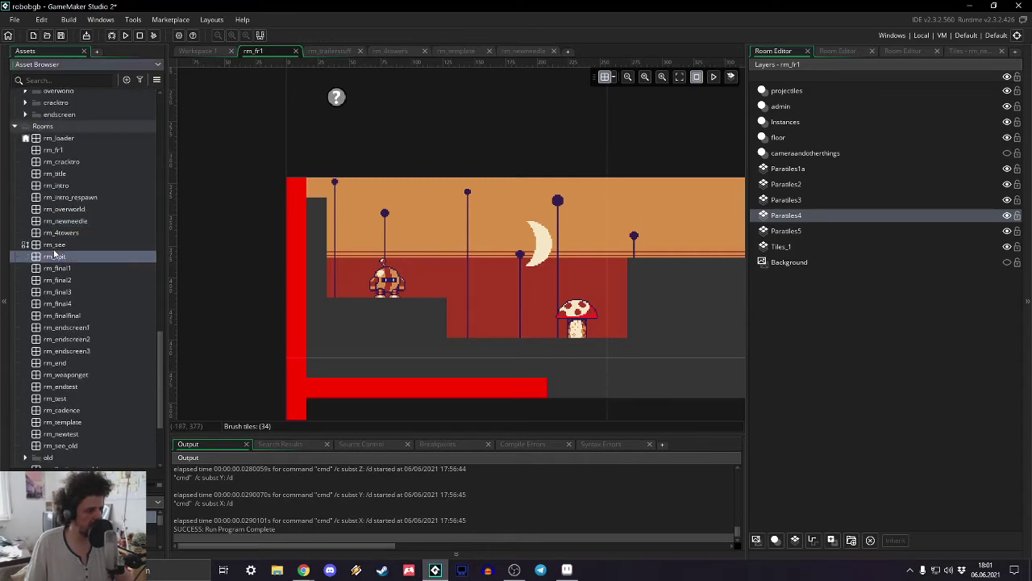
{"action": "left_click", "coordinate": [56, 247]}
{"action": "double_click", "coordinate": [56, 248]}
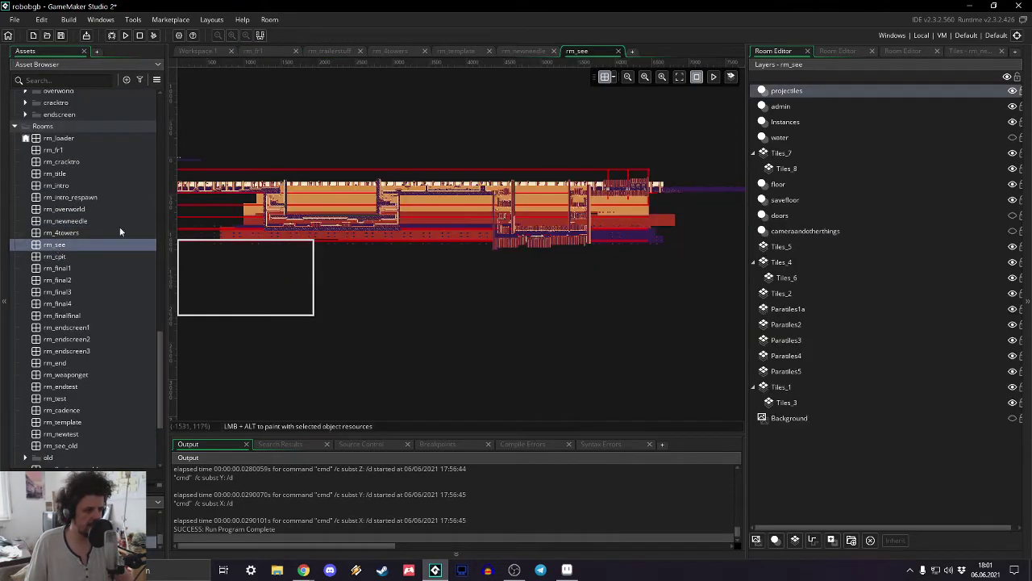
{"action": "scroll", "coordinate": [421, 144], "scroll_direction": "up", "scroll_amount": 5, "text": "ctrl"}
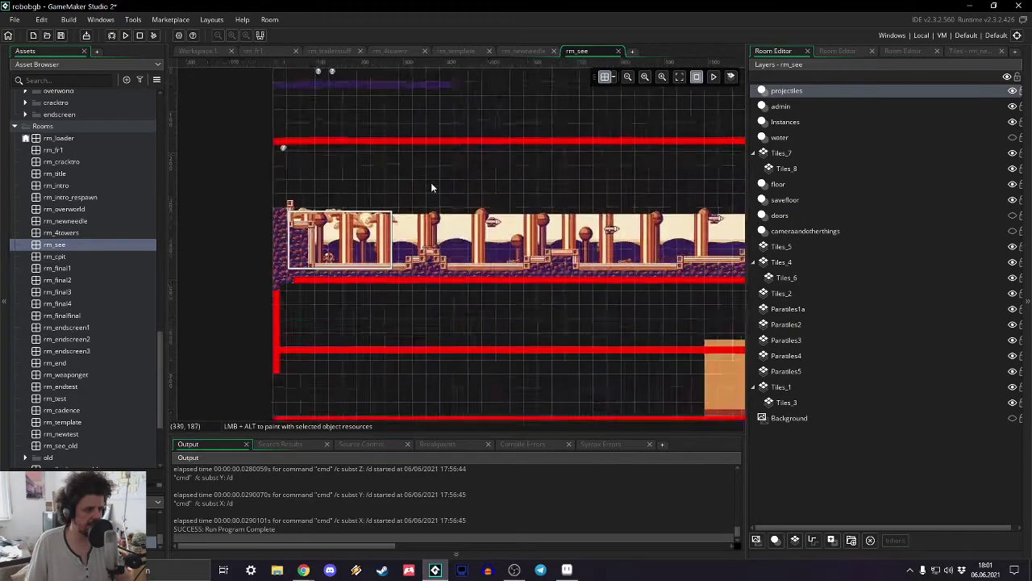
{"action": "scroll", "coordinate": [439, 207], "scroll_direction": "up", "scroll_amount": 3, "text": "ctrl"}
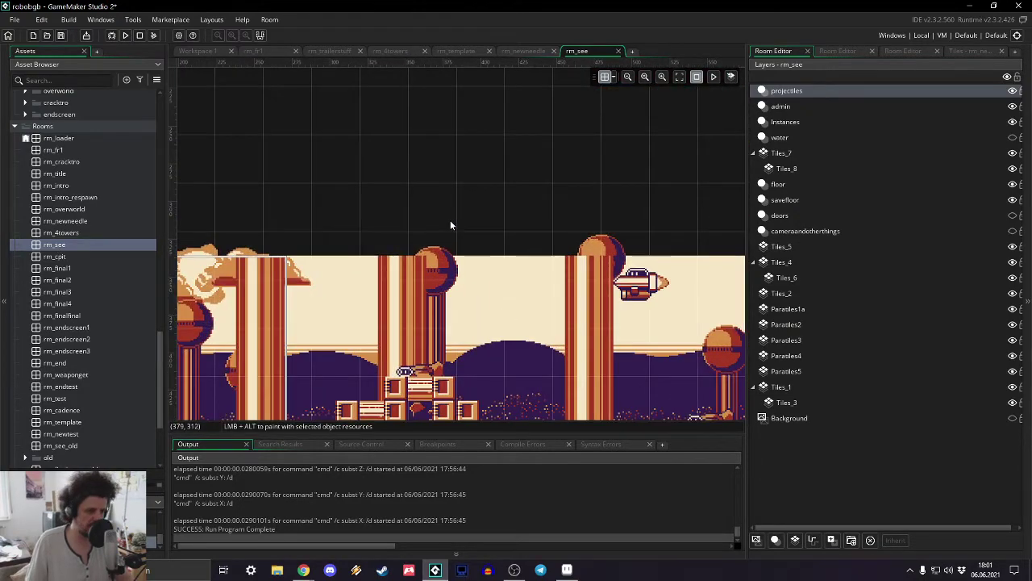
{"action": "scroll", "coordinate": [449, 223], "scroll_direction": "up", "scroll_amount": 2, "text": "ctrl"}
{"action": "scroll", "coordinate": [465, 263], "scroll_direction": "down", "scroll_amount": 3}
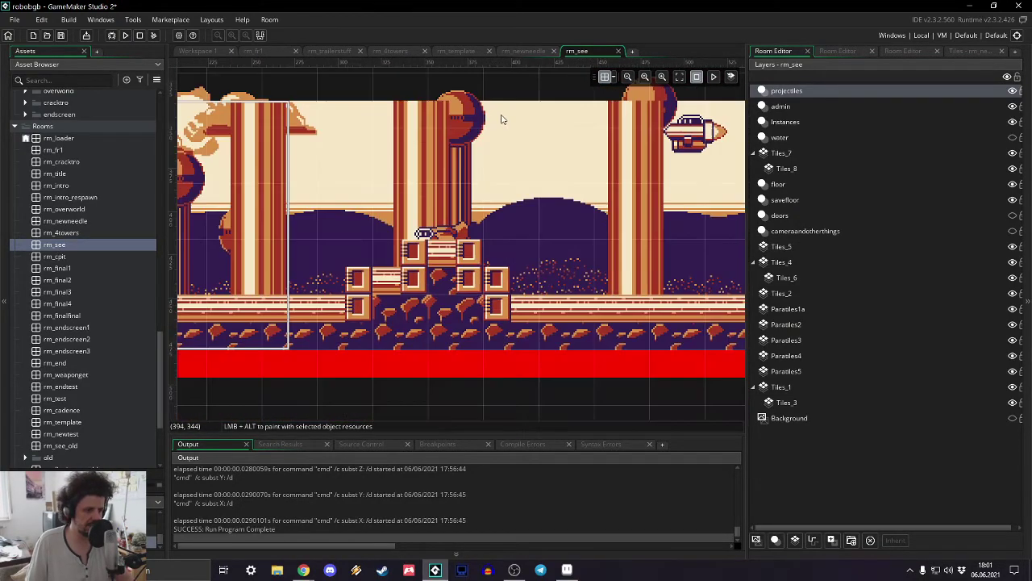
{"action": "scroll", "coordinate": [560, 281], "scroll_direction": "up", "scroll_amount": 3, "text": "ctrl"}
{"action": "scroll", "coordinate": [418, 123], "scroll_direction": "down", "scroll_amount": 4, "text": "ctrl"}
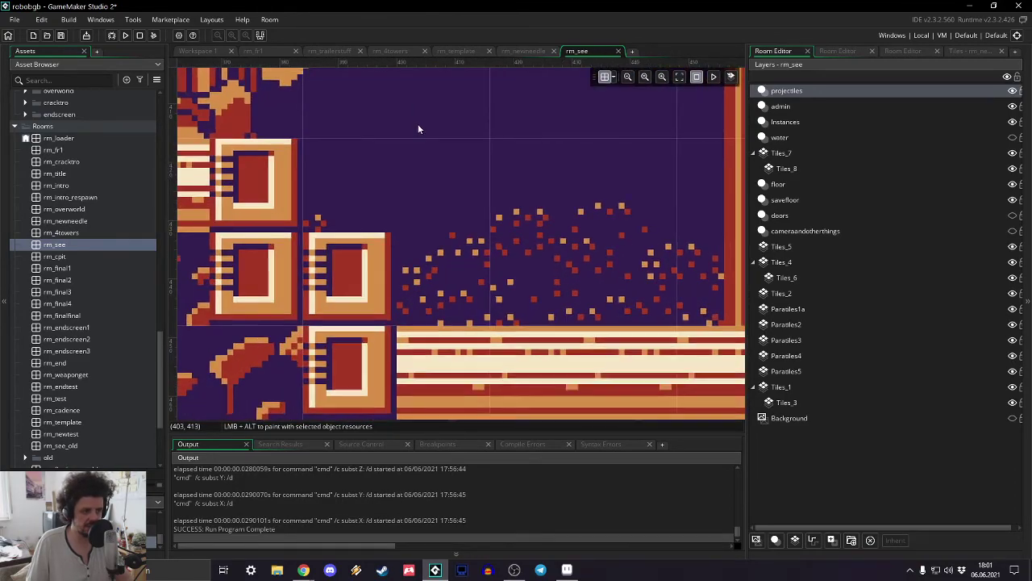
{"action": "scroll", "coordinate": [420, 119], "scroll_direction": "down", "scroll_amount": 2}
{"action": "scroll", "coordinate": [419, 118], "scroll_direction": "up", "scroll_amount": 2}
{"action": "scroll", "coordinate": [418, 123], "scroll_direction": "up", "scroll_amount": 3, "text": "ctrl"}
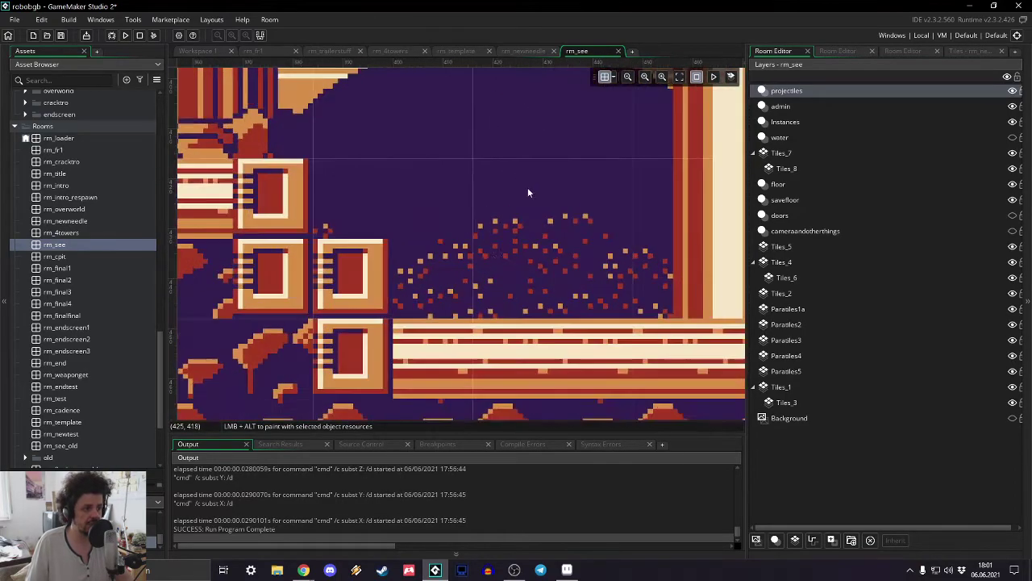
{"action": "scroll", "coordinate": [510, 230], "scroll_direction": "down", "scroll_amount": 5, "text": "ctrl"}
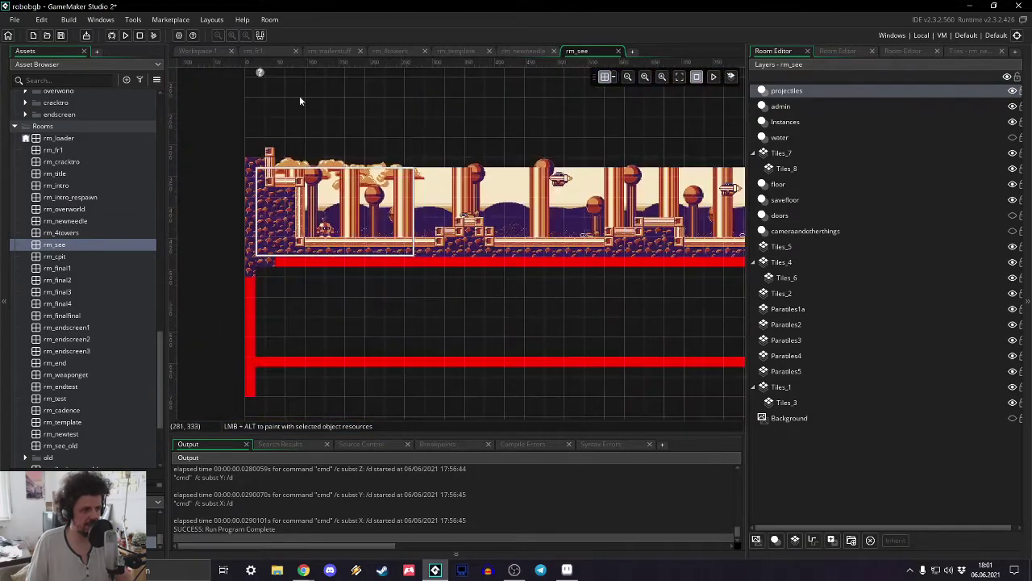
- Switch to the rm_newneedle room and examine its overall layout and its starting area
{"action": "left_click", "coordinate": [514, 51]}
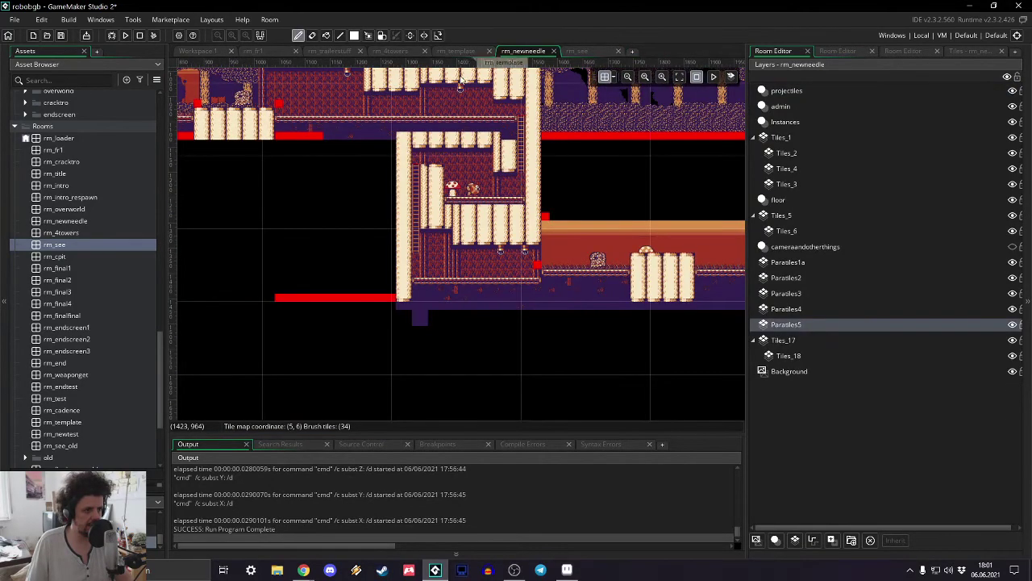
{"action": "scroll", "coordinate": [430, 151], "scroll_direction": "down", "scroll_amount": 5, "text": "ctrl"}
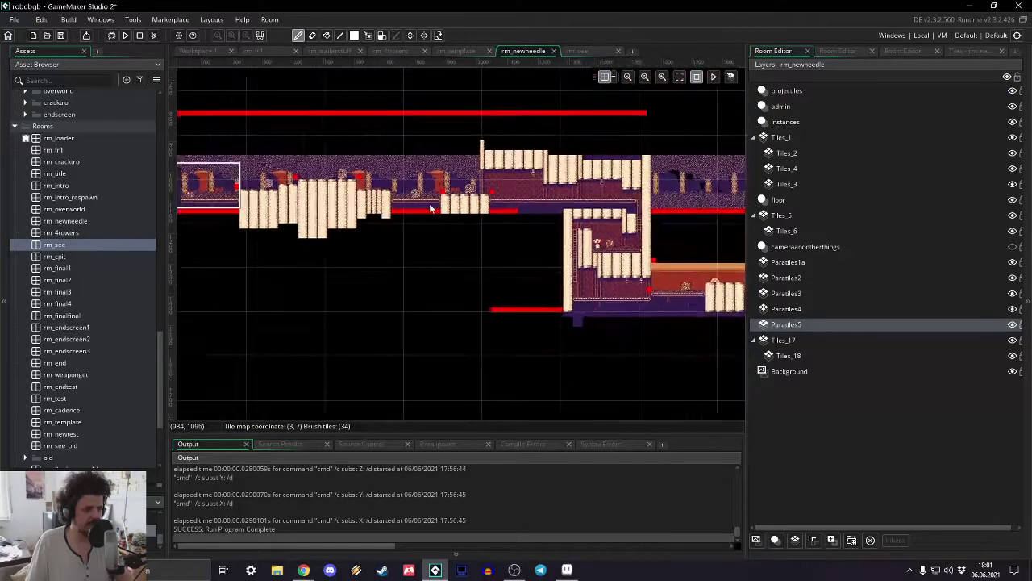
{"action": "scroll", "coordinate": [388, 163], "scroll_direction": "up", "scroll_amount": 3, "text": "ctrl"}
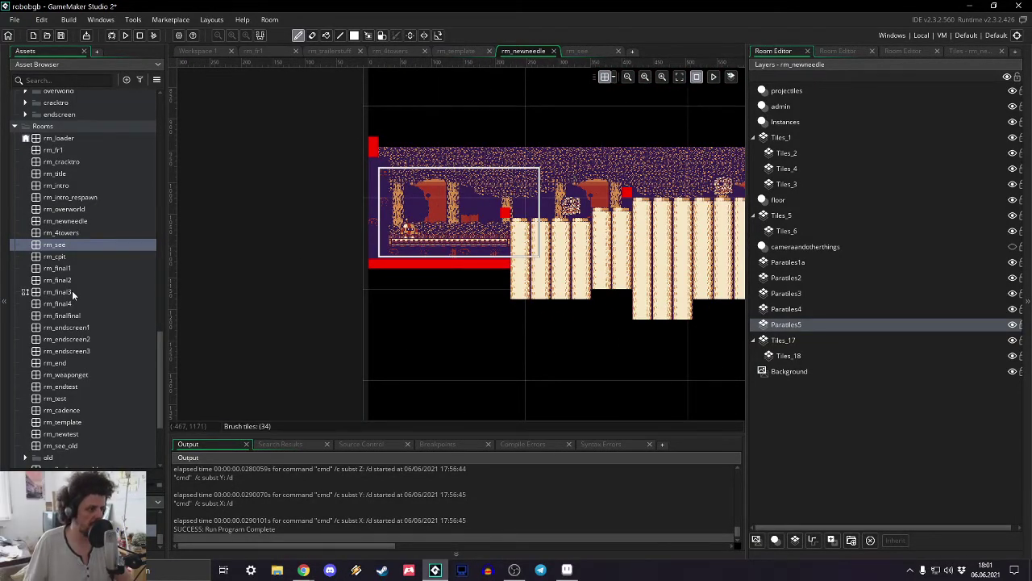
- Open the rm_overworld room, look over its map, and close the room again
{"action": "scroll", "coordinate": [75, 294], "scroll_direction": "down", "scroll_amount": 3}
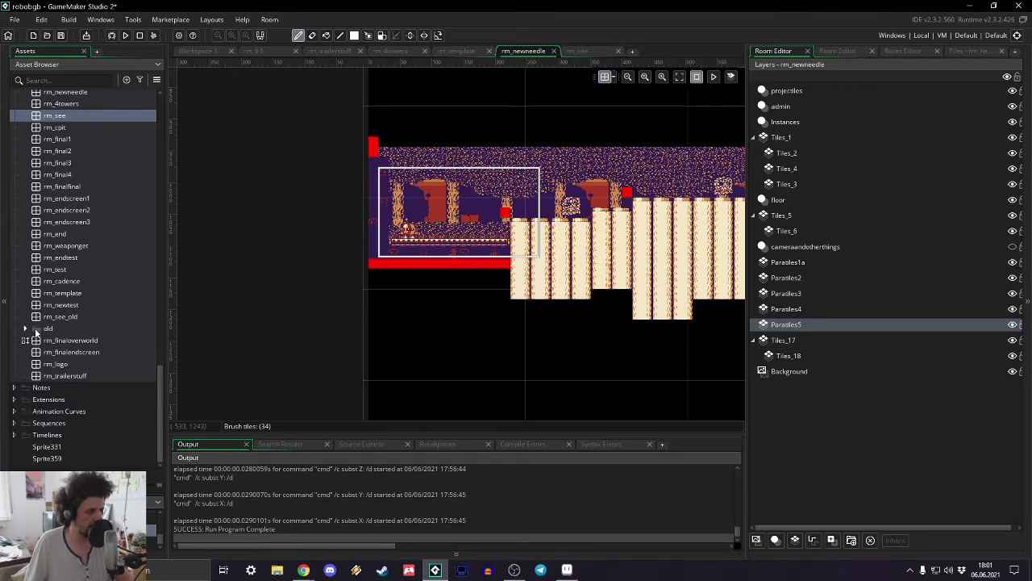
{"action": "scroll", "coordinate": [39, 322], "scroll_direction": "up", "scroll_amount": 3}
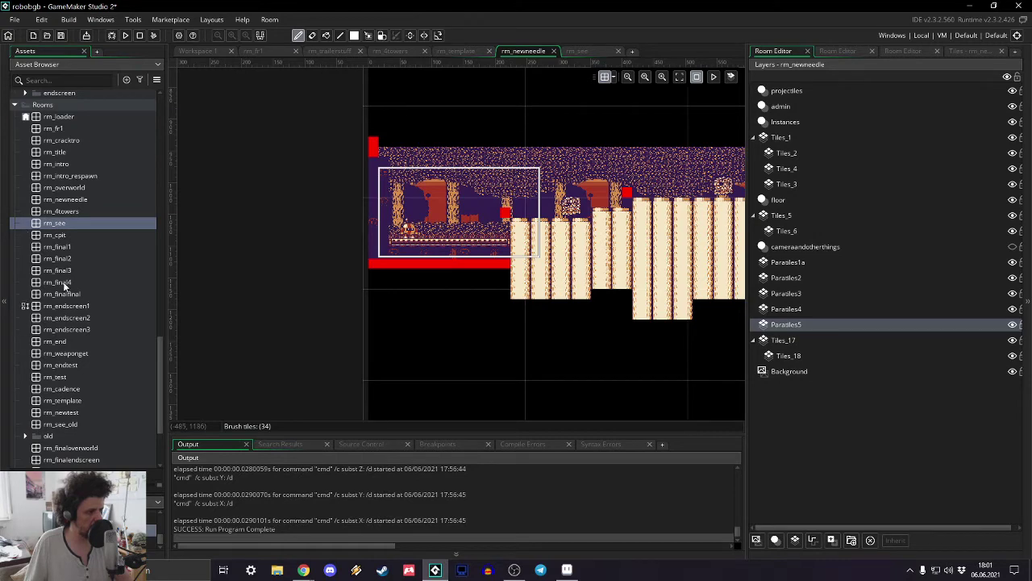
{"action": "left_click", "coordinate": [69, 189]}
{"action": "double_click", "coordinate": [68, 189]}
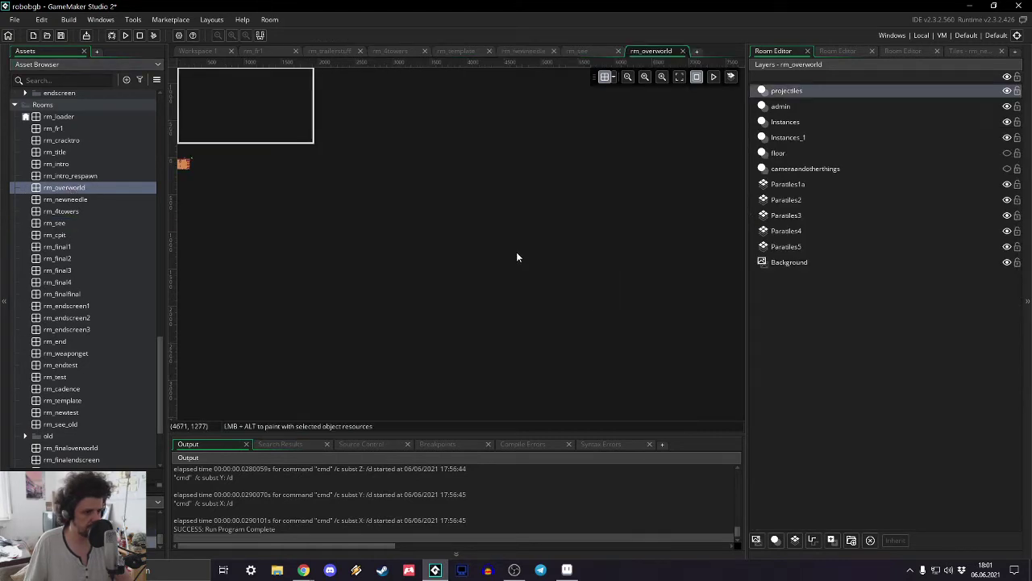
{"action": "scroll", "coordinate": [484, 226], "scroll_direction": "up", "scroll_amount": 8}
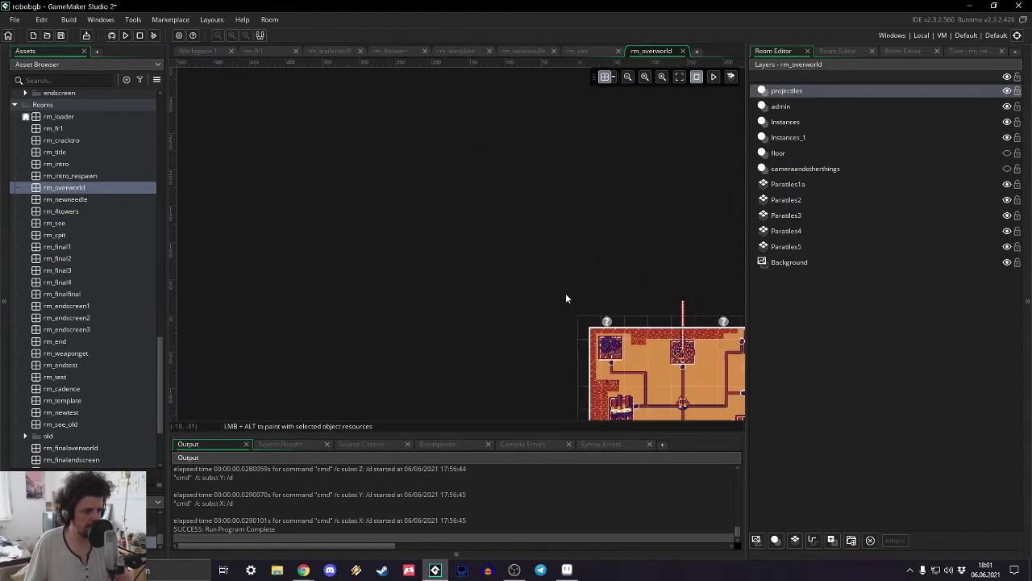
{"action": "middle_click_drag", "start_coordinate": [565, 298], "coordinate": [422, 180]}
{"action": "scroll", "coordinate": [539, 270], "scroll_direction": "up", "scroll_amount": 2}
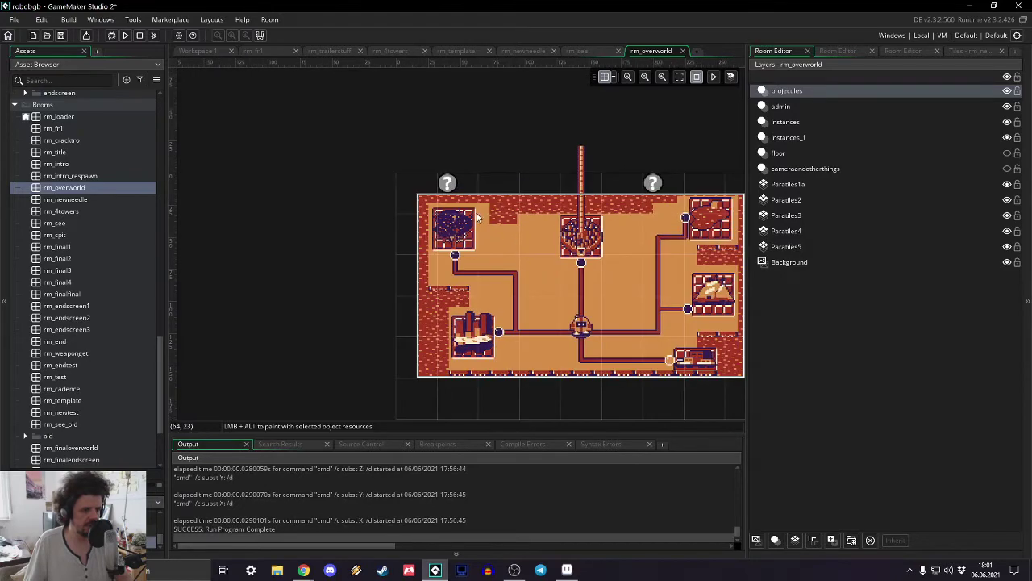
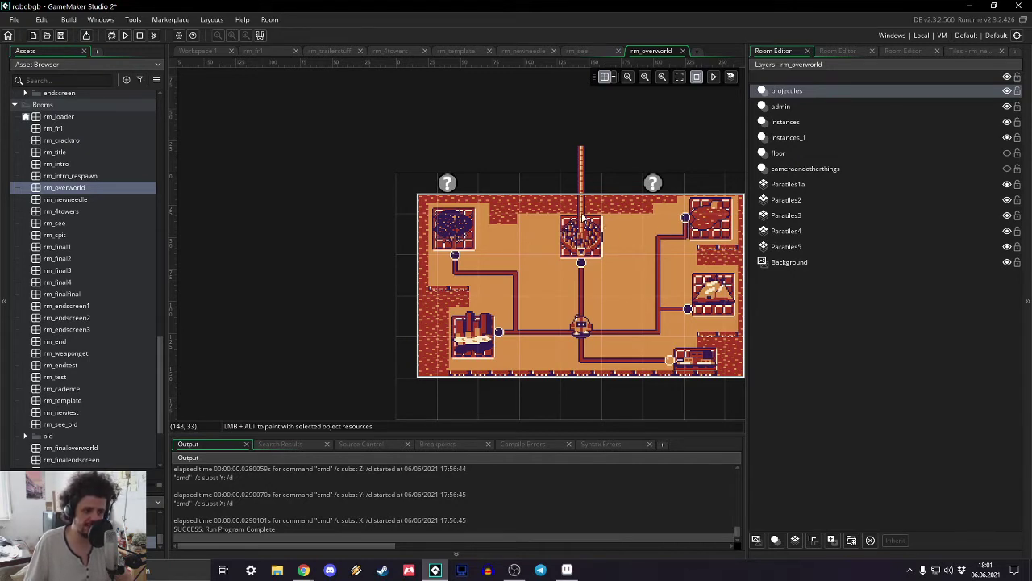
{"action": "left_click", "coordinate": [683, 52]}
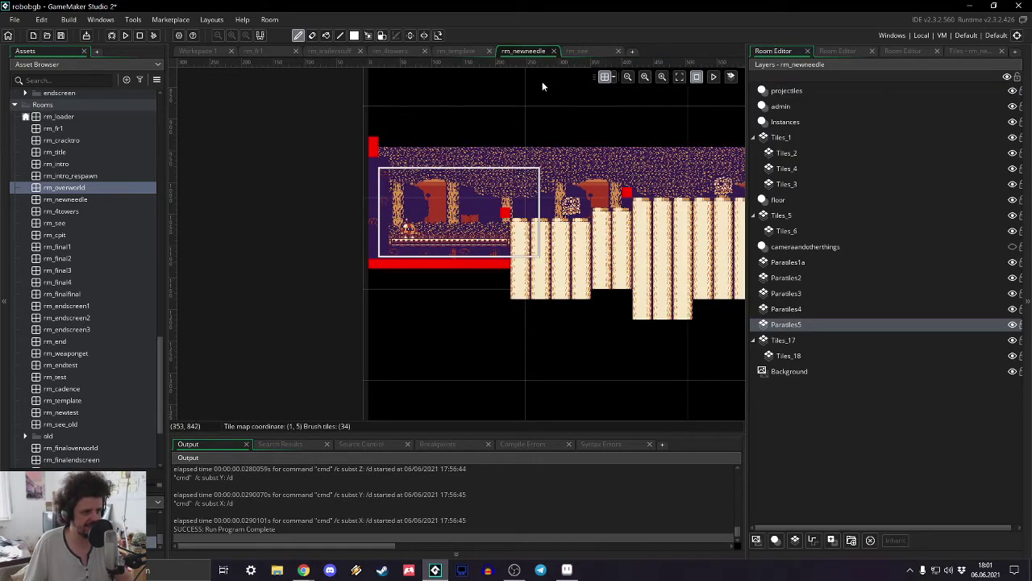
- Assign the bigrounds tile set to rm_fr1's Paratiles3 layer, checking the tile set on rm_newneedle's Paratiles5 layer for reference
{"action": "left_click", "coordinate": [255, 51]}
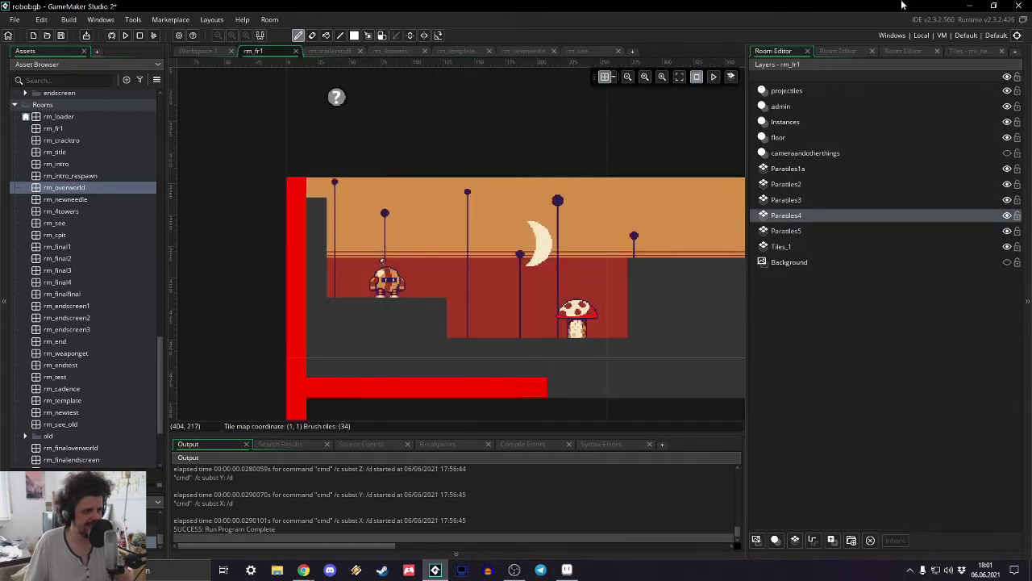
{"action": "double_click", "coordinate": [798, 200]}
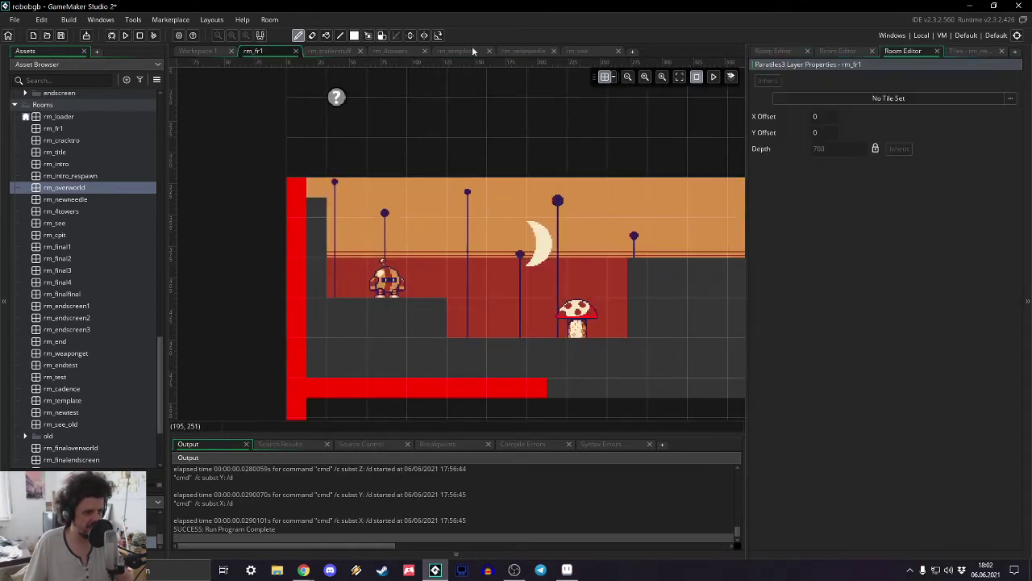
{"action": "left_click", "coordinate": [527, 50]}
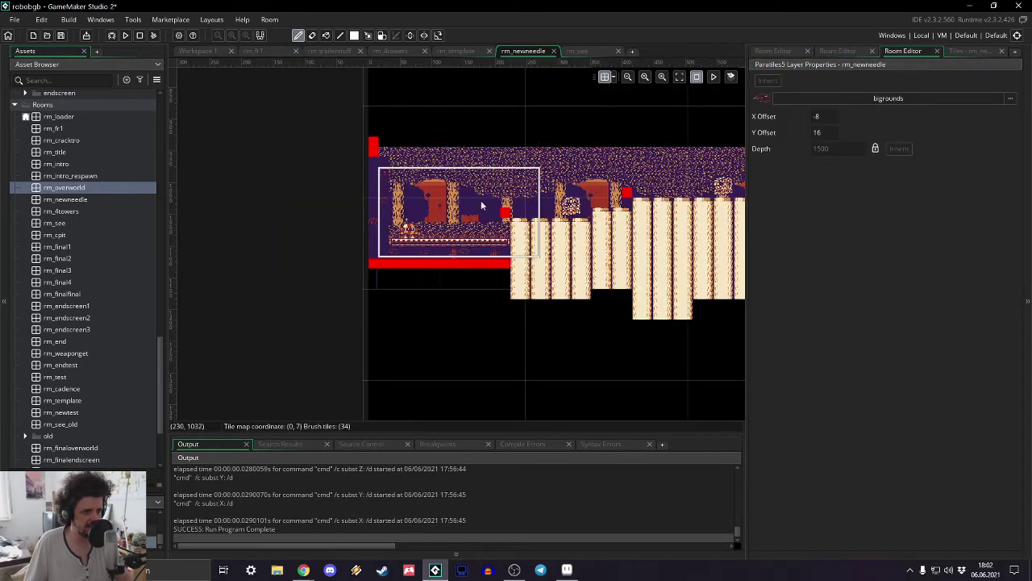
{"action": "left_click", "coordinate": [256, 51]}
{"action": "left_click", "coordinate": [786, 51]}
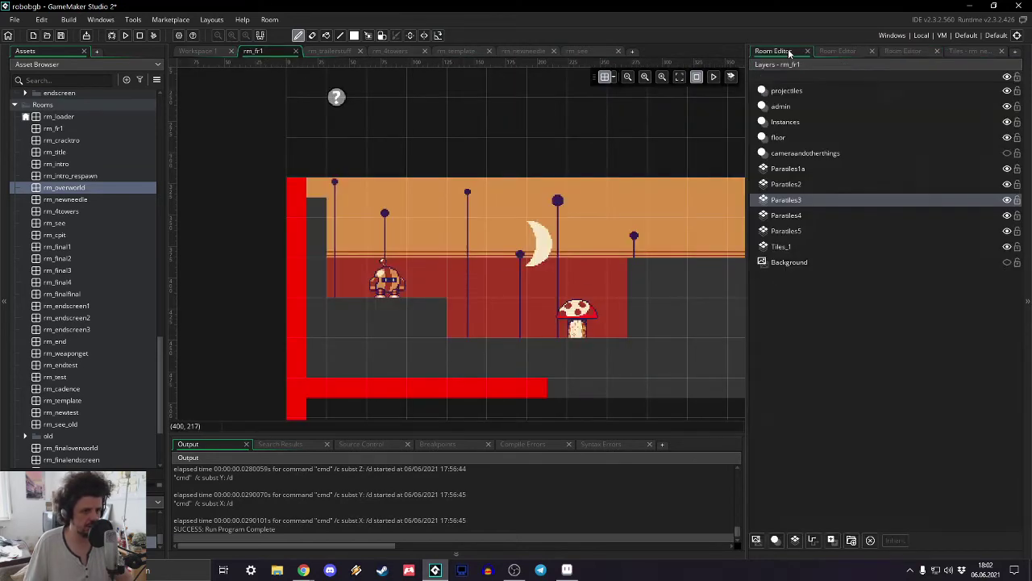
{"action": "left_click", "coordinate": [904, 51]}
{"action": "left_click", "coordinate": [887, 97]}
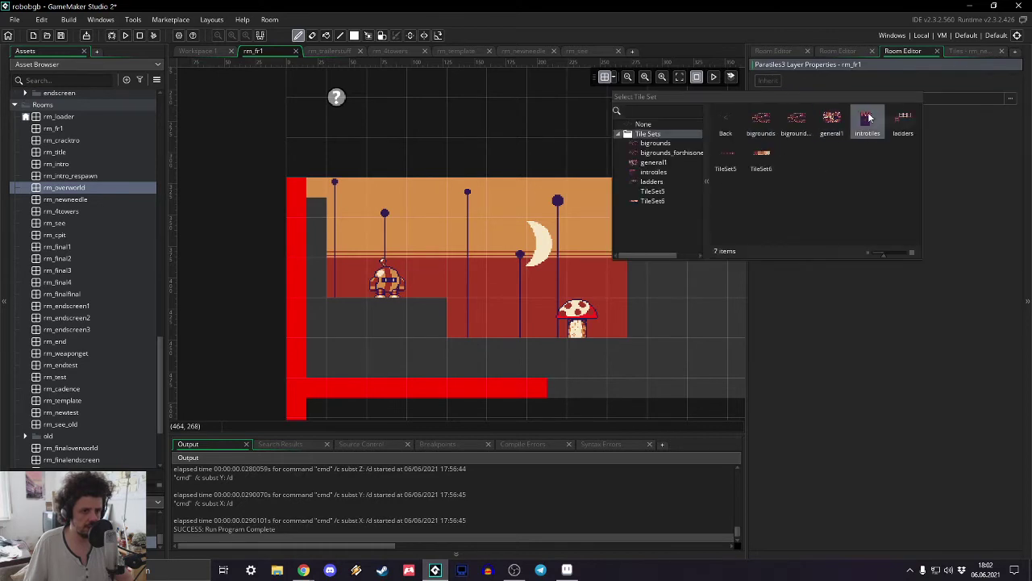
{"action": "left_click", "coordinate": [760, 121]}
{"action": "left_click", "coordinate": [836, 97]}
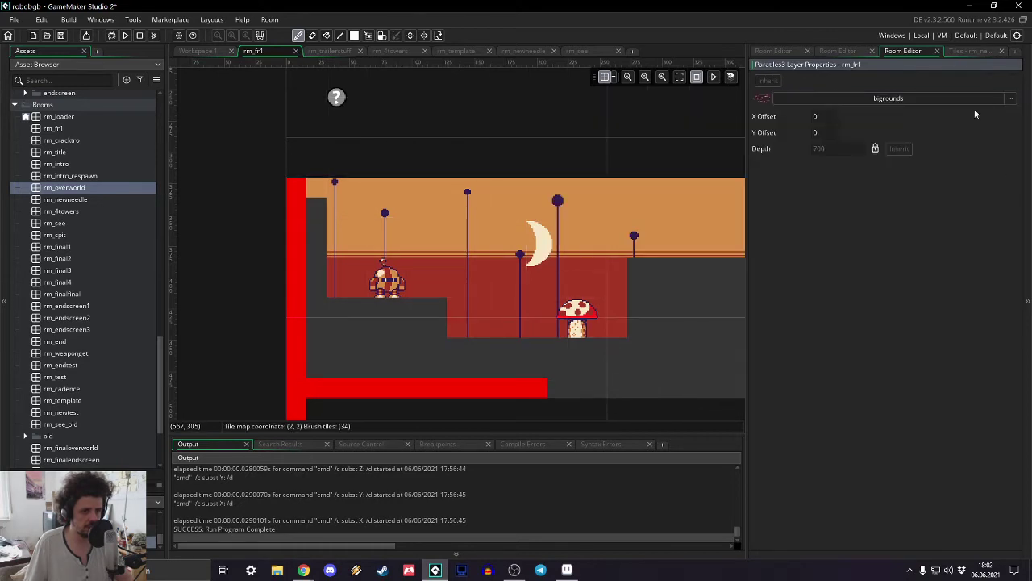
- Pick the dark purple tree silhouette tile and paint it along row 2 across the starting stretch of rm_fr1
{"action": "left_click", "coordinate": [959, 51]}
{"action": "middle_click_drag", "start_coordinate": [989, 255], "coordinate": [663, 293]}
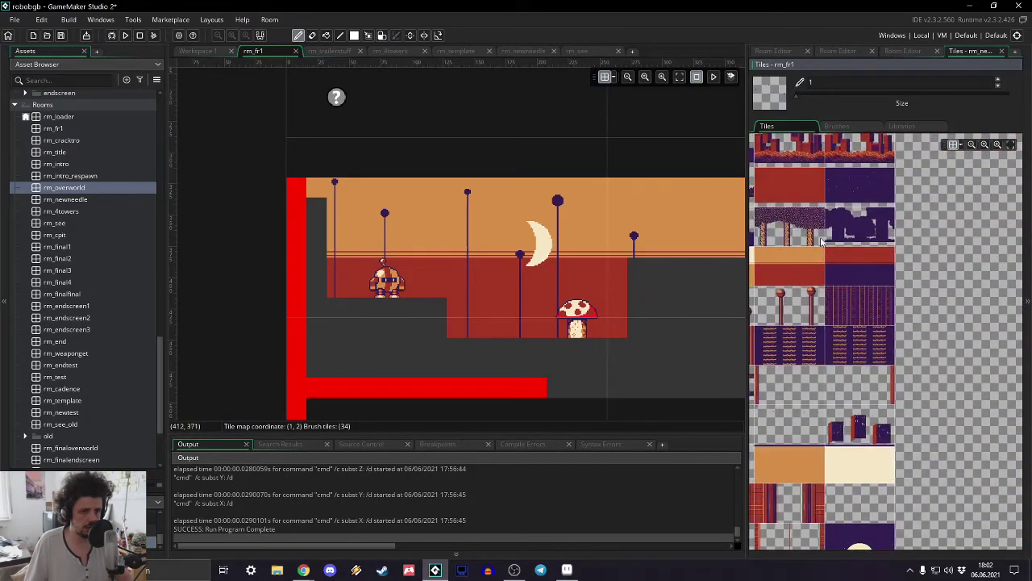
{"action": "scroll", "coordinate": [929, 281], "scroll_direction": "down", "scroll_amount": 4}
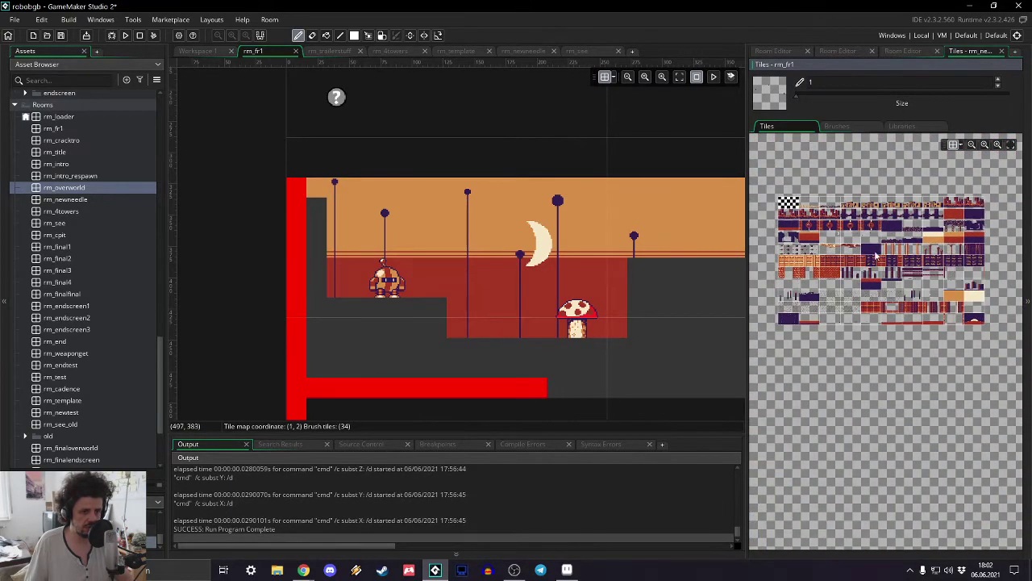
{"action": "left_click_drag", "start_coordinate": [803, 232], "coordinate": [788, 239]}
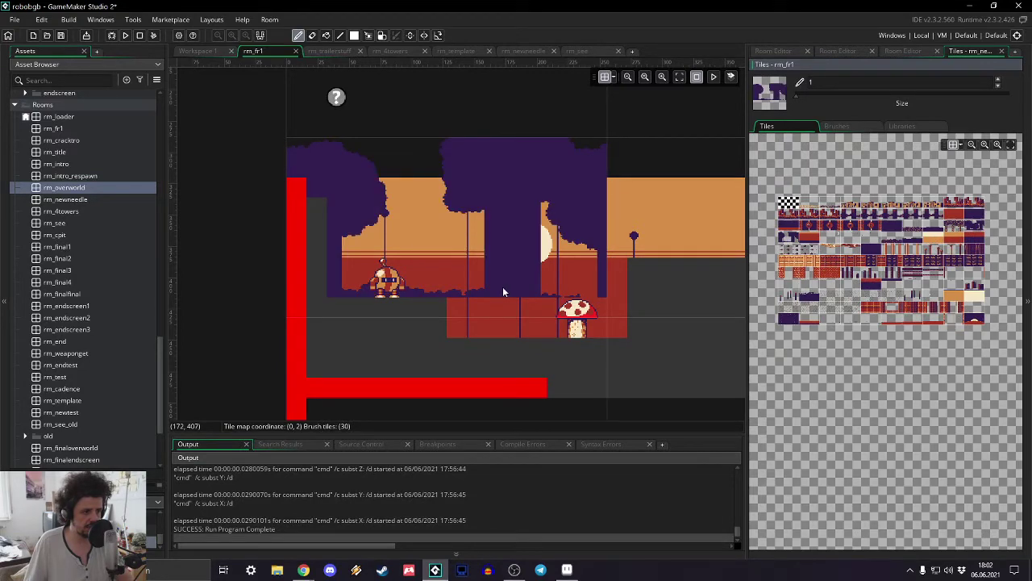
{"action": "scroll", "coordinate": [667, 256], "scroll_direction": "down", "scroll_amount": 2, "text": "ctrl"}
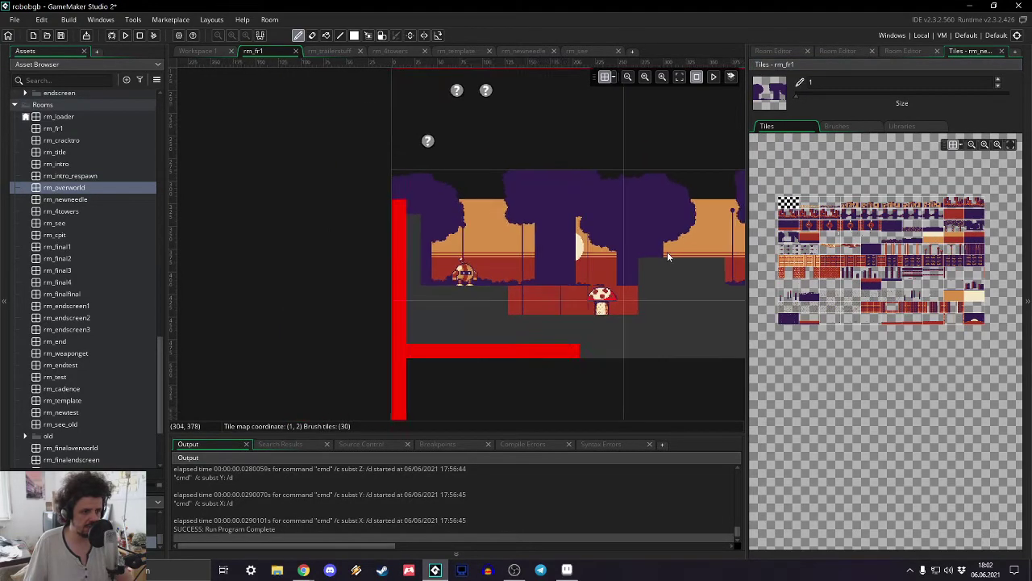
{"action": "middle_click_drag", "start_coordinate": [667, 252], "coordinate": [329, 234]}
{"action": "left_click_drag", "start_coordinate": [544, 219], "coordinate": [641, 221]}
{"action": "middle_click_drag", "start_coordinate": [640, 221], "coordinate": [310, 233]}
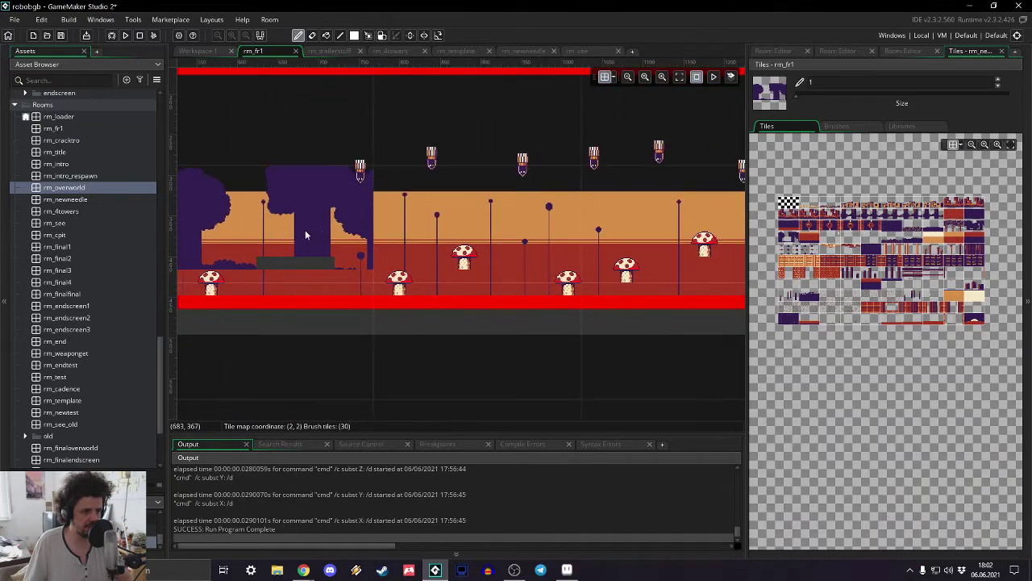
{"action": "left_click_drag", "start_coordinate": [417, 230], "coordinate": [575, 226]}
- Continue the row of purple tree tiles through the middle of rm_fr1 up to tile column 10
{"action": "middle_click_drag", "start_coordinate": [710, 245], "coordinate": [226, 217]}
{"action": "left_click_drag", "start_coordinate": [260, 214], "coordinate": [653, 205]}
{"action": "middle_click_drag", "start_coordinate": [653, 205], "coordinate": [252, 192]}
{"action": "left_click", "coordinate": [622, 186]}
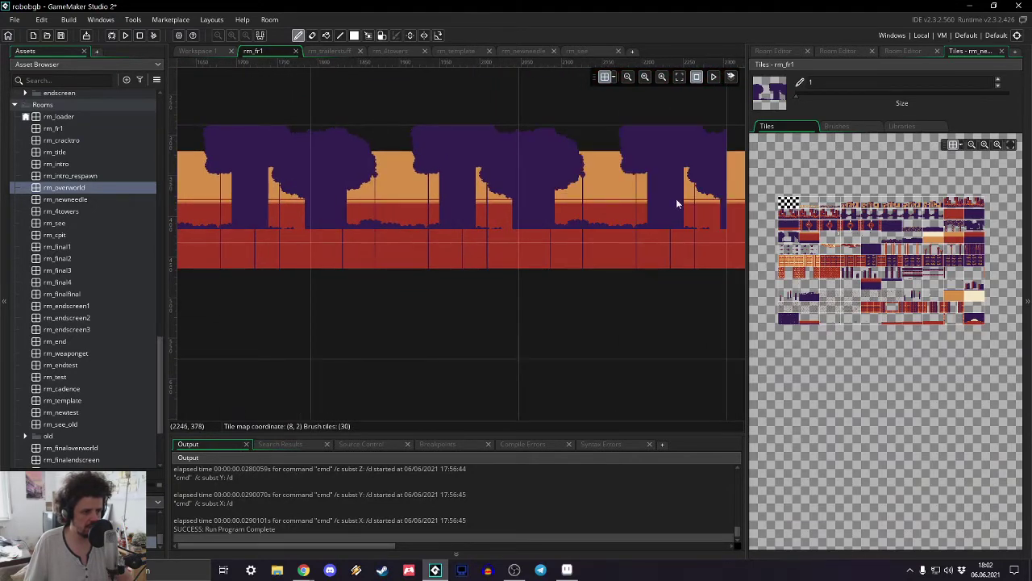
{"action": "middle_click_drag", "start_coordinate": [676, 204], "coordinate": [330, 208]}
{"action": "left_click_drag", "start_coordinate": [330, 208], "coordinate": [583, 227]}
{"action": "middle_click_drag", "start_coordinate": [582, 227], "coordinate": [315, 215]}
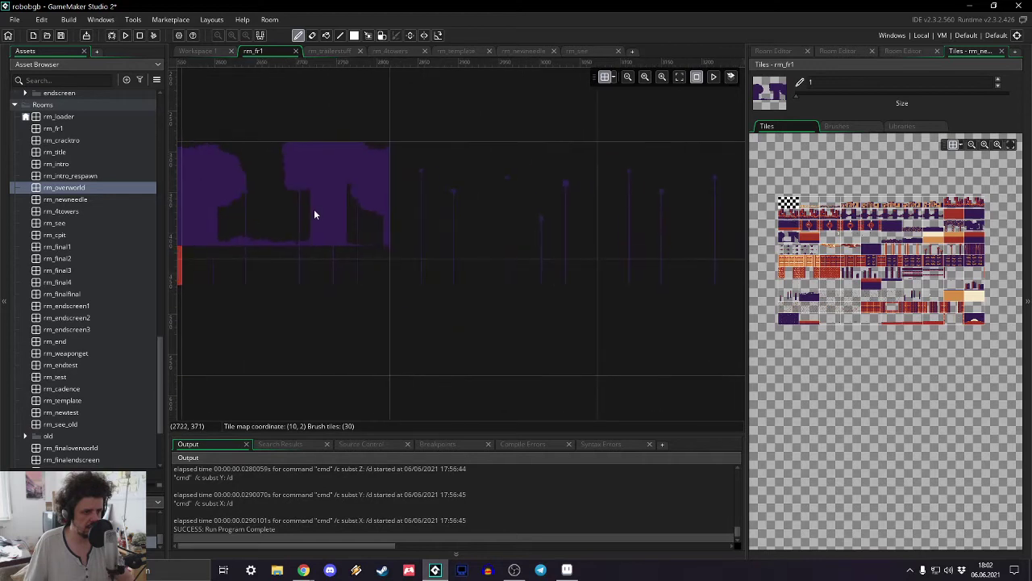
- Extend the purple tree row beyond the orange backdrop to tile column 19
{"action": "left_click_drag", "start_coordinate": [315, 215], "coordinate": [846, 219]}
{"action": "middle_click_drag", "start_coordinate": [573, 217], "coordinate": [438, 205]}
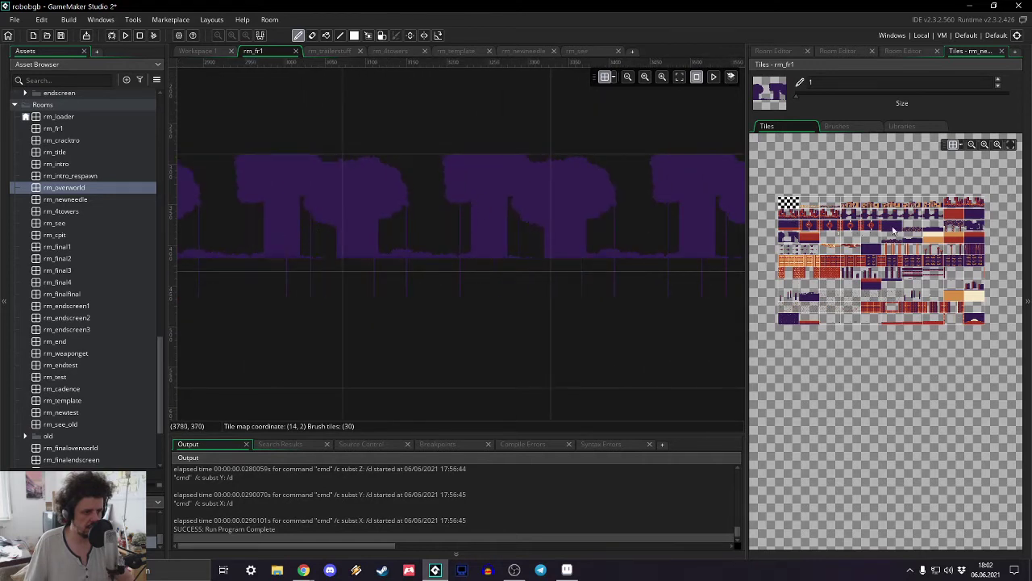
{"action": "middle_click_drag", "start_coordinate": [571, 231], "coordinate": [506, 233]}
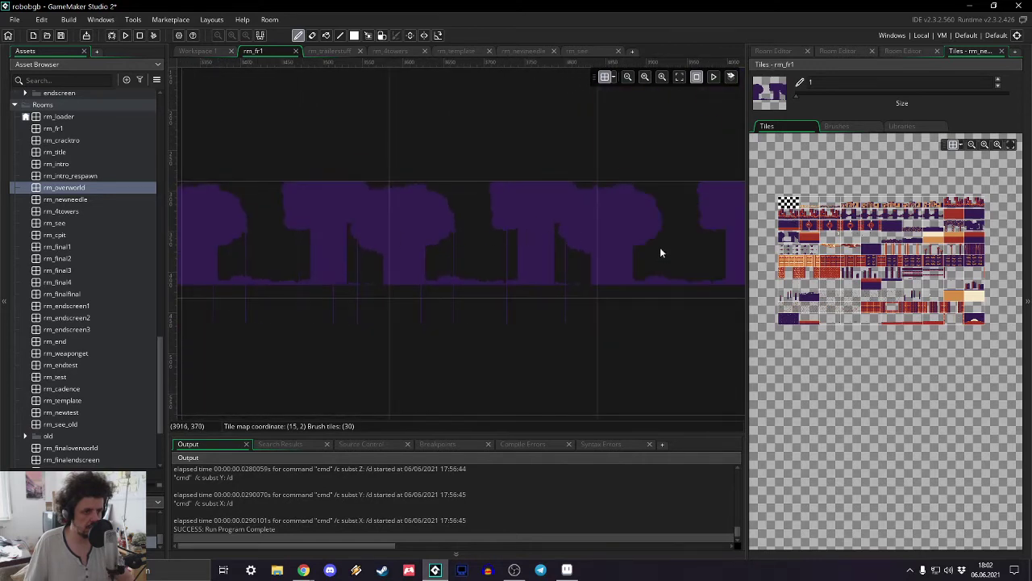
{"action": "middle_click_drag", "start_coordinate": [655, 258], "coordinate": [353, 240]}
{"action": "scroll", "coordinate": [714, 260], "scroll_direction": "down", "scroll_amount": 4}
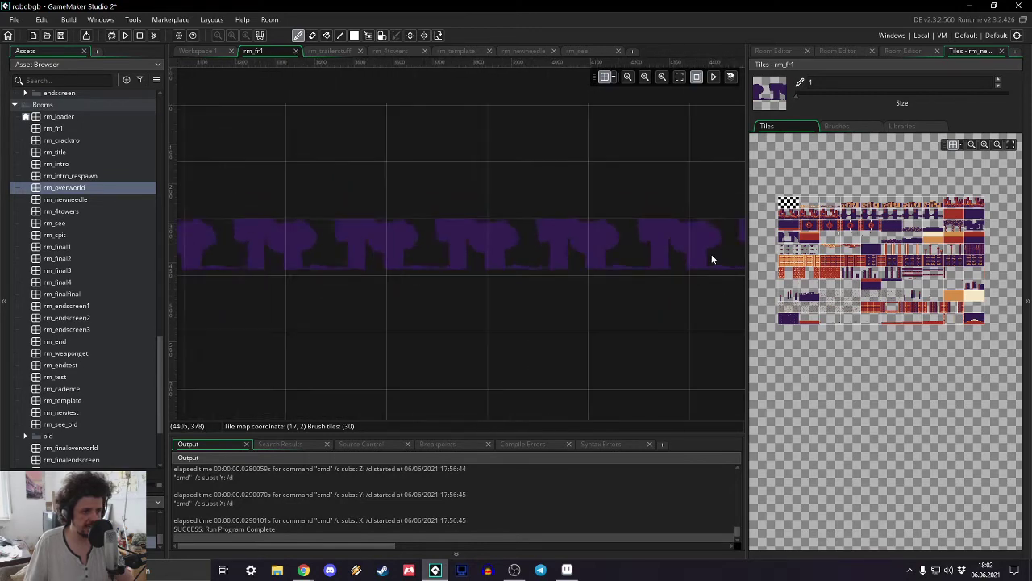
{"action": "middle_click_drag", "start_coordinate": [712, 258], "coordinate": [347, 251]}
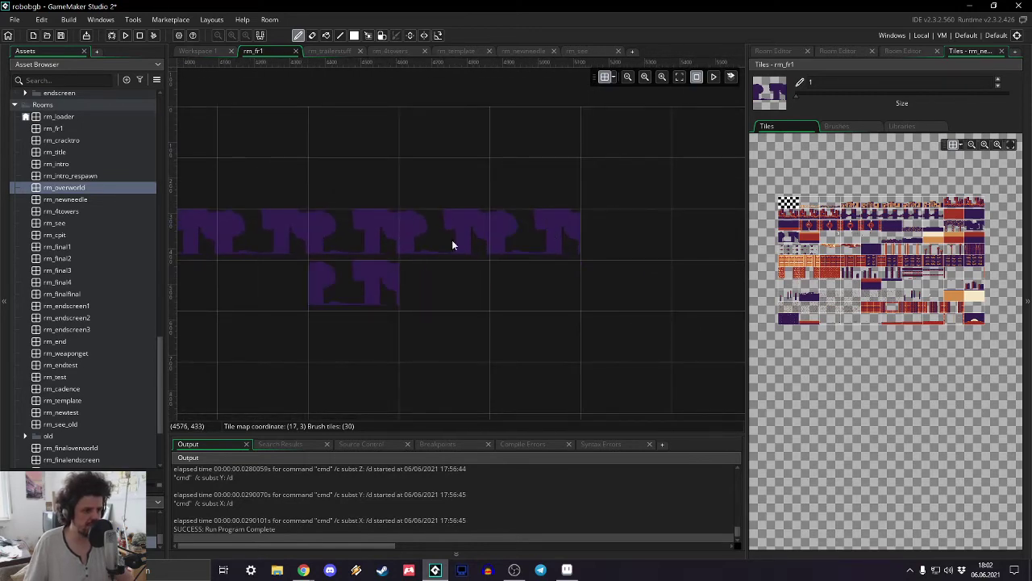
- Set the Y offset of rm_fr1's Paratiles3 layer to 32
{"action": "middle_click_drag", "start_coordinate": [452, 240], "coordinate": [572, 242]}
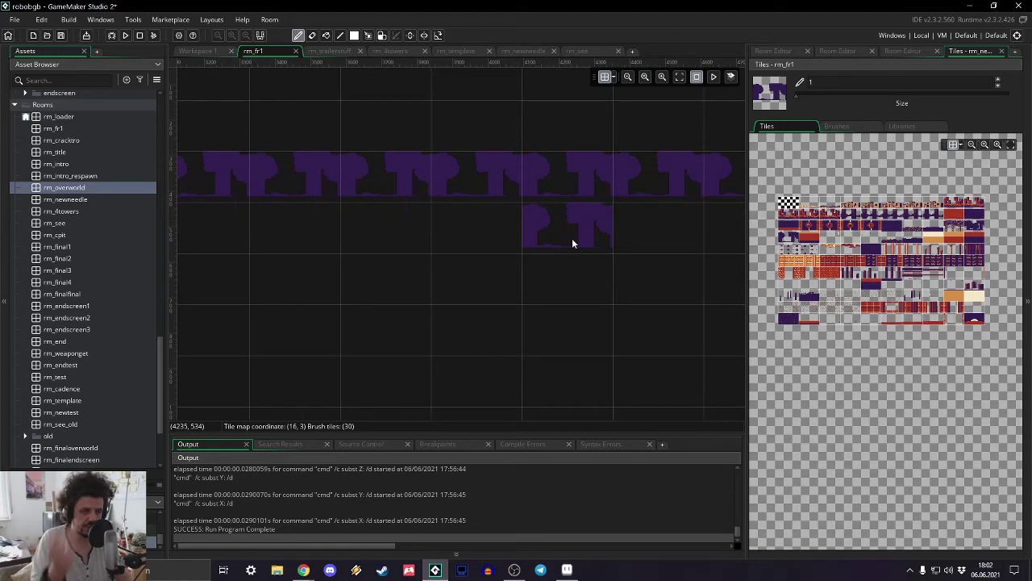
{"action": "middle_click_drag", "start_coordinate": [572, 240], "coordinate": [779, 211]}
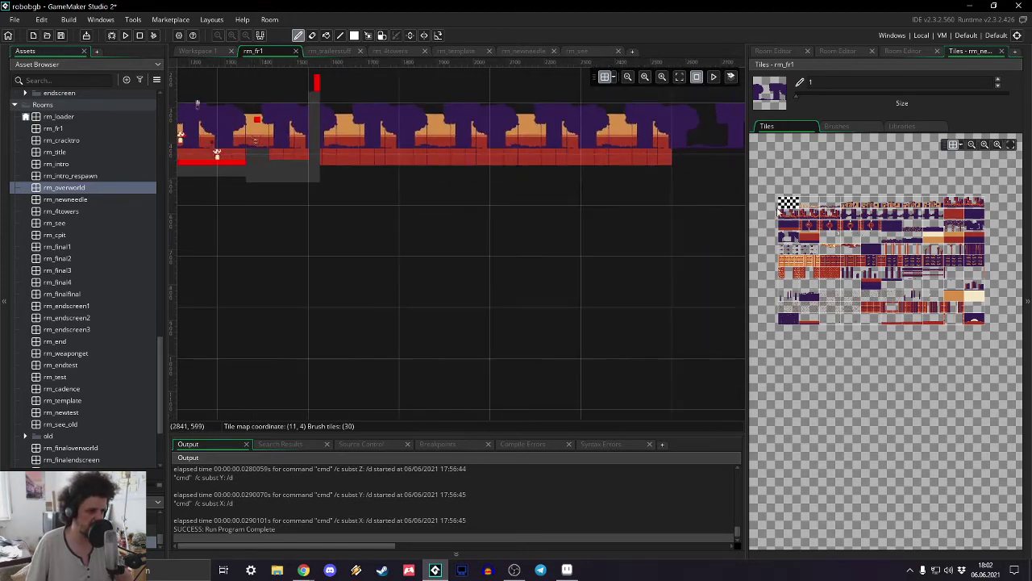
{"action": "left_click", "coordinate": [900, 51]}
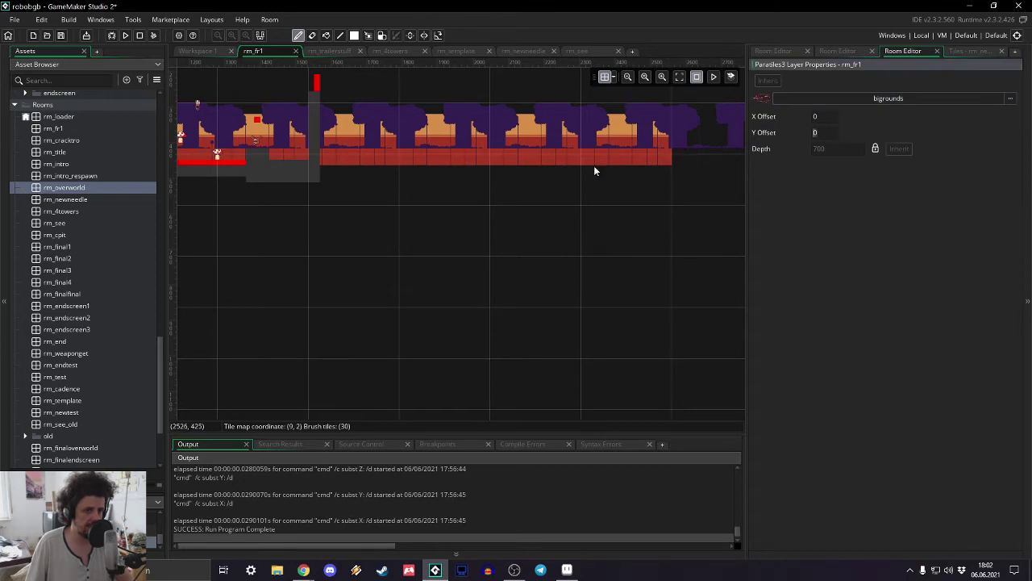
{"action": "middle_click_drag", "start_coordinate": [594, 169], "coordinate": [670, 239]}
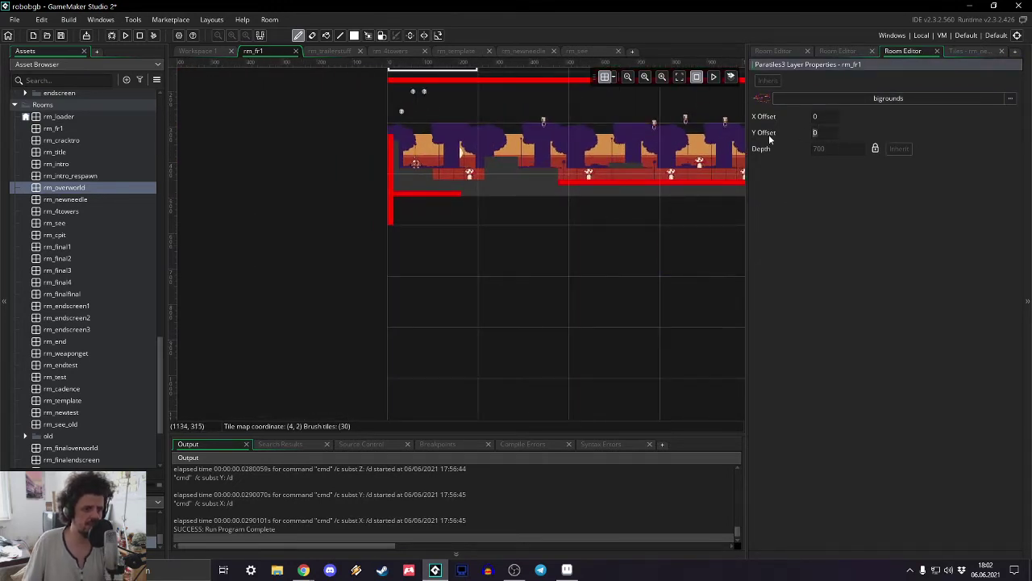
{"action": "type", "text": "32"}
{"action": "key", "text": "Return"}
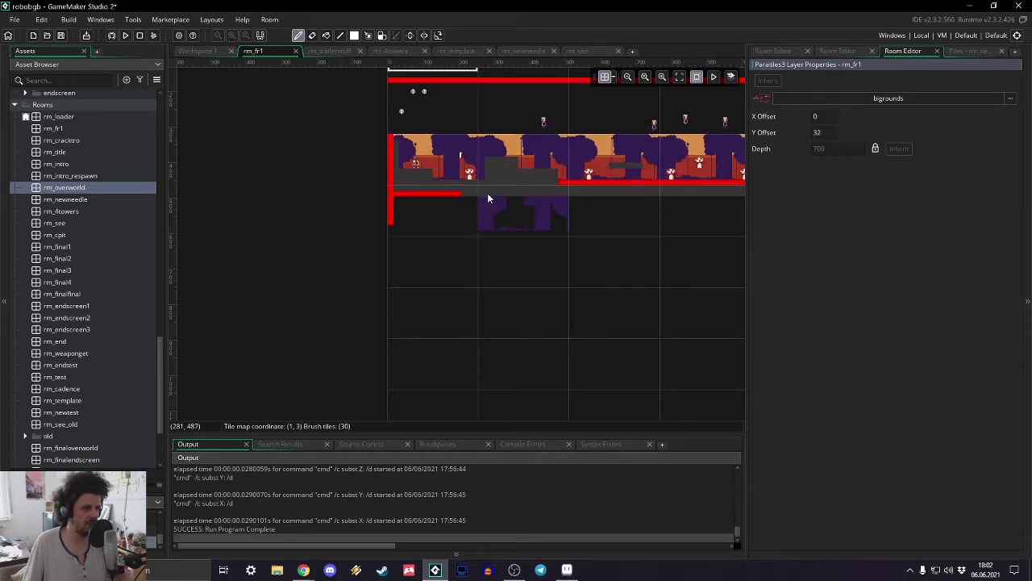
{"action": "scroll", "coordinate": [484, 190], "scroll_direction": "up", "scroll_amount": 3, "text": "ctrl"}
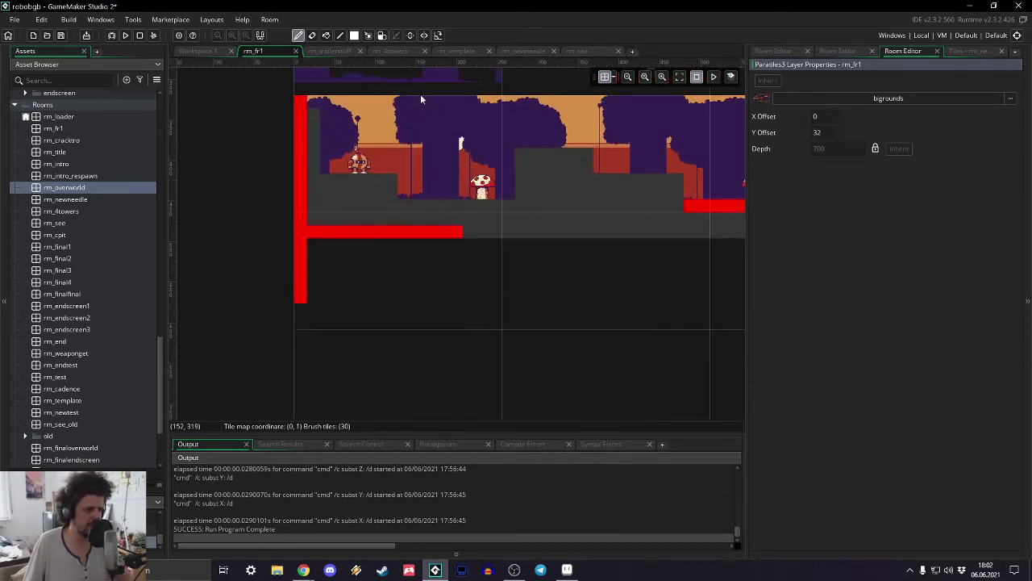
- Assign the bigrounds tile set to rm_fr1's Paratiles2 layer
{"action": "left_click", "coordinate": [774, 51]}
{"action": "left_click", "coordinate": [789, 185]}
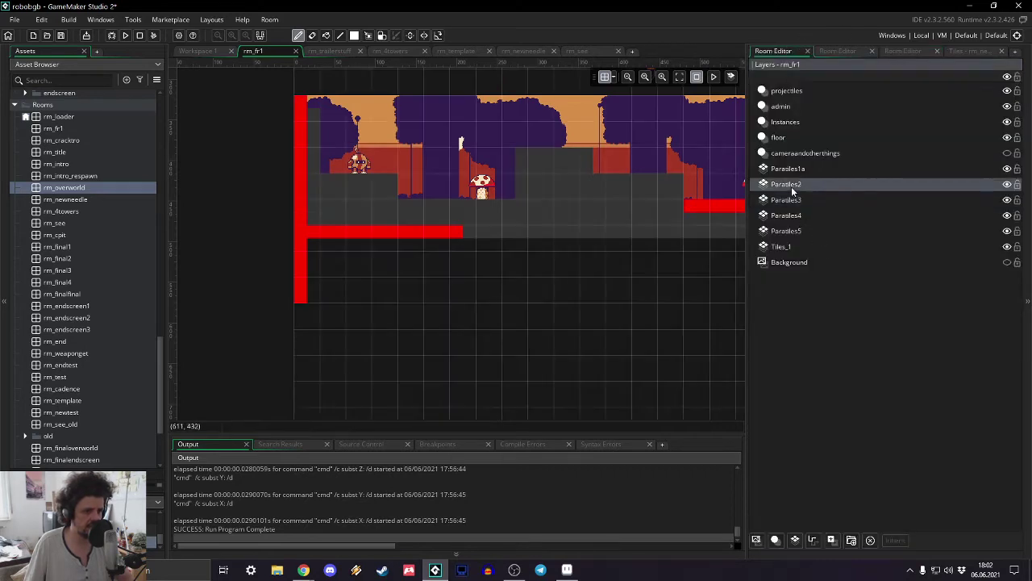
{"action": "double_click", "coordinate": [791, 186]}
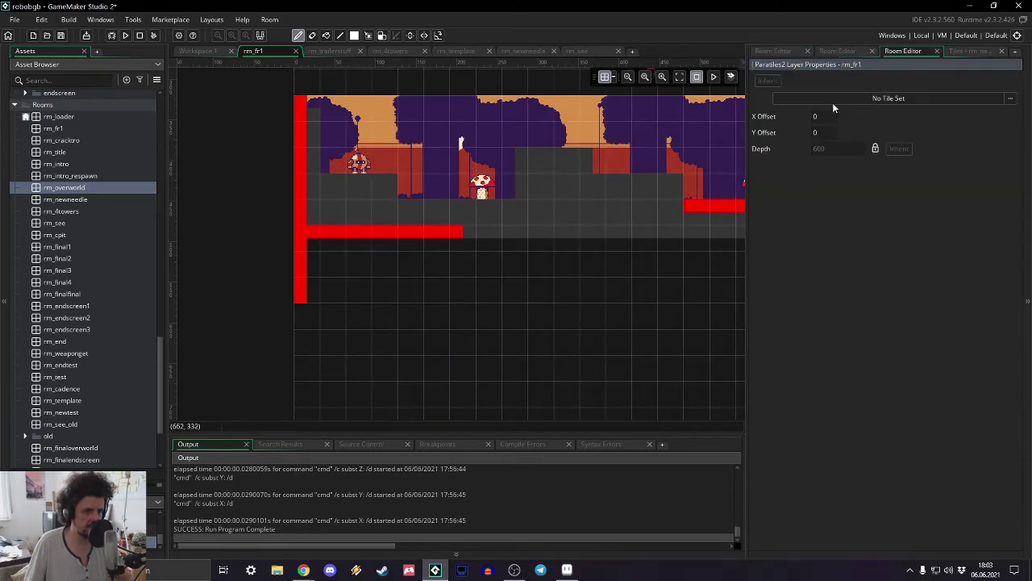
{"action": "left_click", "coordinate": [833, 100]}
{"action": "double_click", "coordinate": [698, 129]}
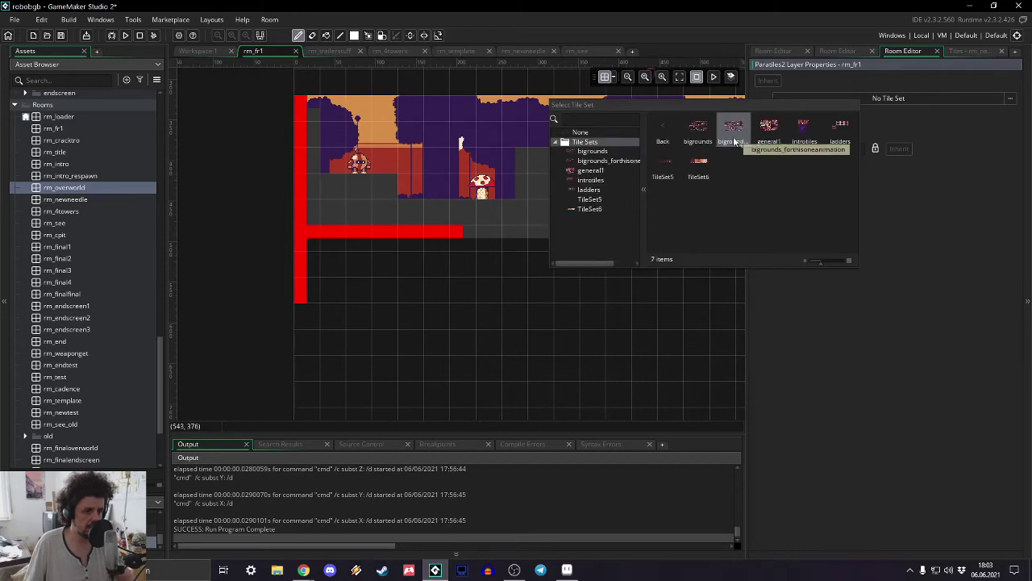
{"action": "double_click", "coordinate": [708, 133]}
- Pick the tree tile with speckled foliage and orange trunks and paint it along row 2 from the room's start to tile column 8
{"action": "left_click", "coordinate": [961, 54]}
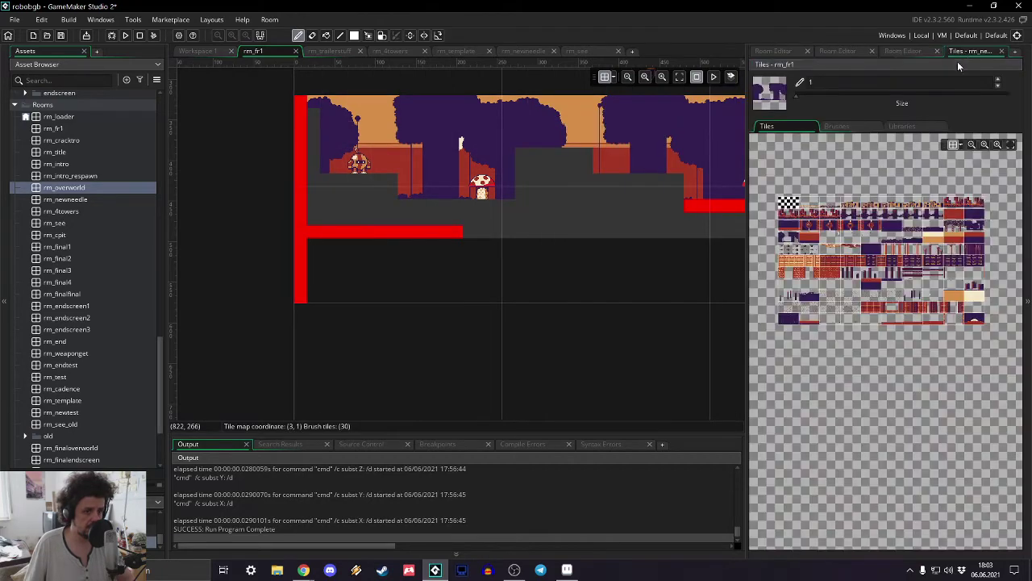
{"action": "scroll", "coordinate": [855, 277], "scroll_direction": "up", "scroll_amount": 4}
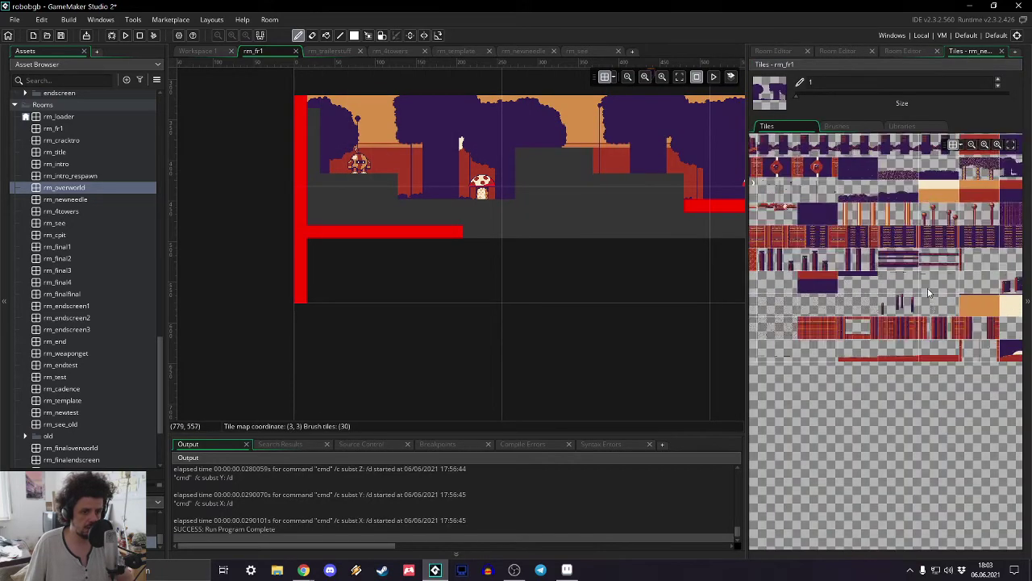
{"action": "scroll", "coordinate": [838, 305], "scroll_direction": "up", "scroll_amount": 3}
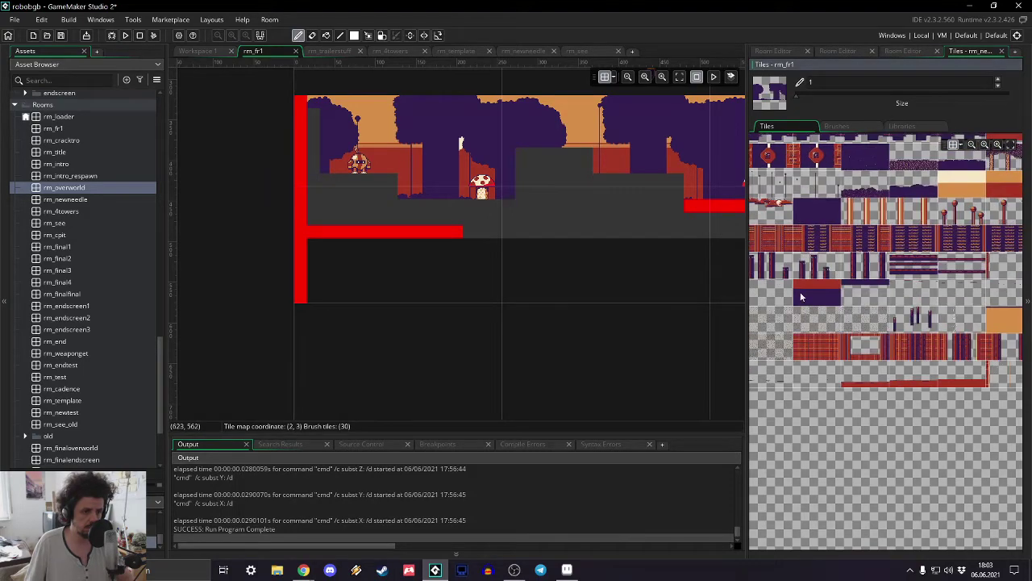
{"action": "scroll", "coordinate": [838, 393], "scroll_direction": "down", "scroll_amount": 3}
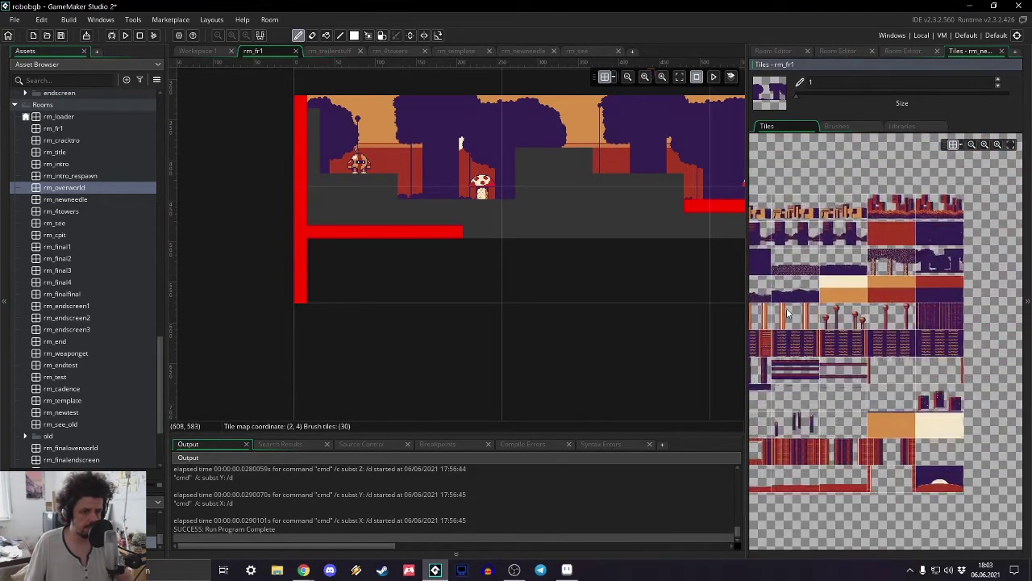
{"action": "left_click", "coordinate": [899, 266]}
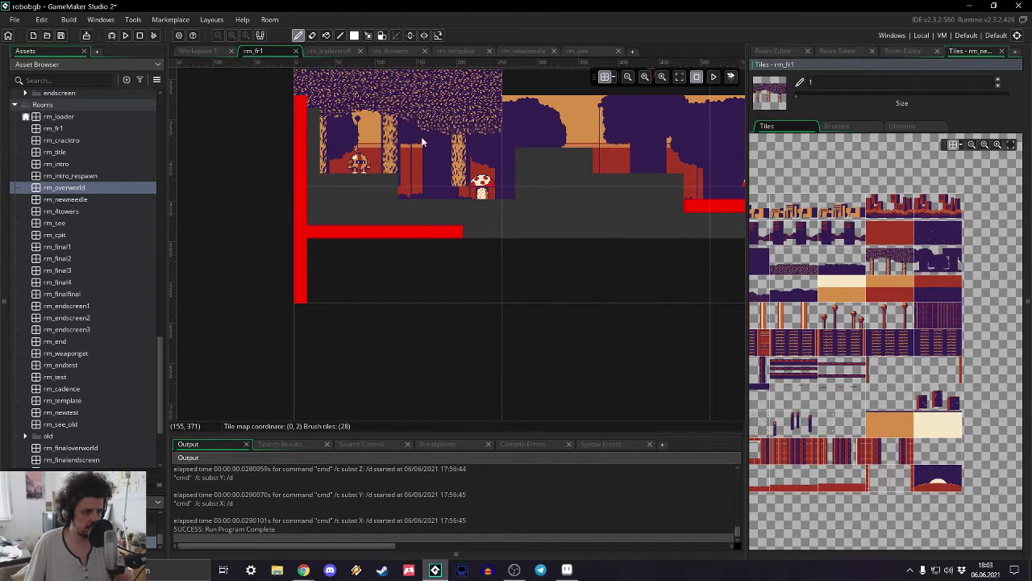
{"action": "scroll", "coordinate": [423, 143], "scroll_direction": "down", "scroll_amount": 3}
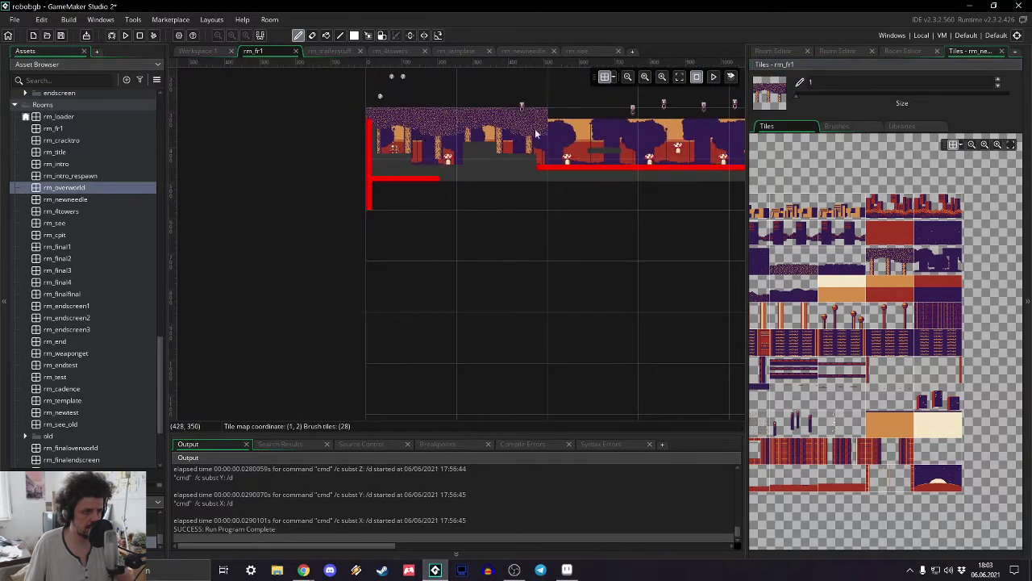
{"action": "middle_click_drag", "start_coordinate": [694, 145], "coordinate": [298, 190]}
{"action": "left_click_drag", "start_coordinate": [346, 190], "coordinate": [716, 192]}
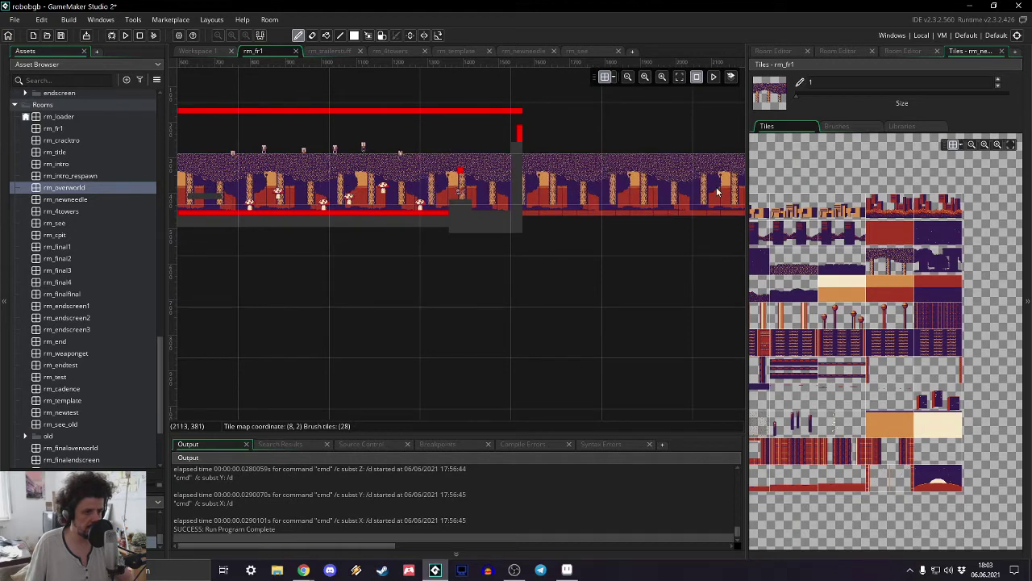
- Continue the row of speckled tree tiles beyond the orange backdrop and past the end of the purple tree row
{"action": "middle_click_drag", "start_coordinate": [605, 190], "coordinate": [405, 188]}
{"action": "left_click_drag", "start_coordinate": [405, 188], "coordinate": [696, 183]}
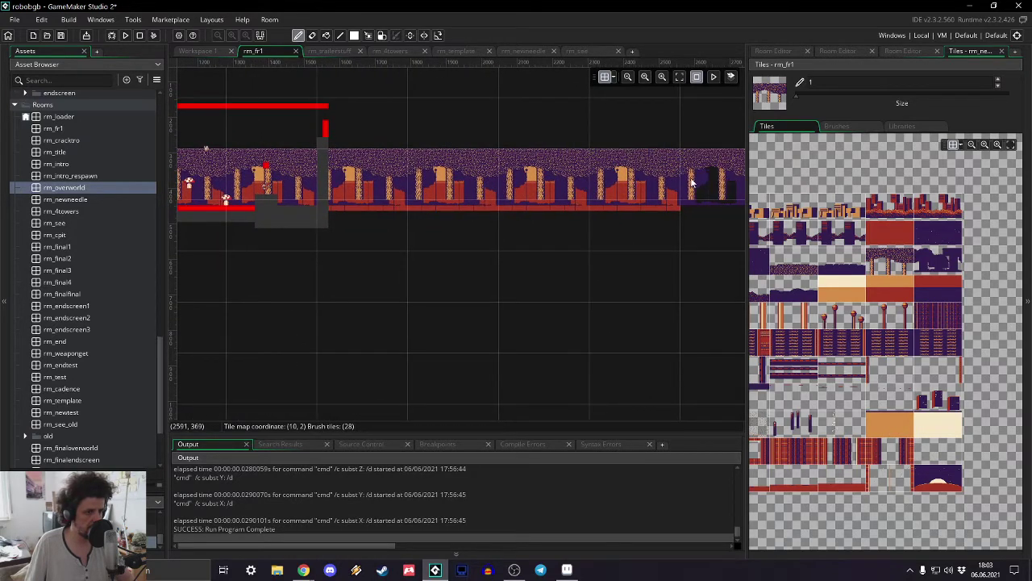
{"action": "middle_click_drag", "start_coordinate": [696, 183], "coordinate": [393, 183]}
{"action": "left_click_drag", "start_coordinate": [393, 183], "coordinate": [682, 166]}
{"action": "middle_click_drag", "start_coordinate": [682, 165], "coordinate": [351, 171]}
{"action": "left_click_drag", "start_coordinate": [351, 171], "coordinate": [710, 169]}
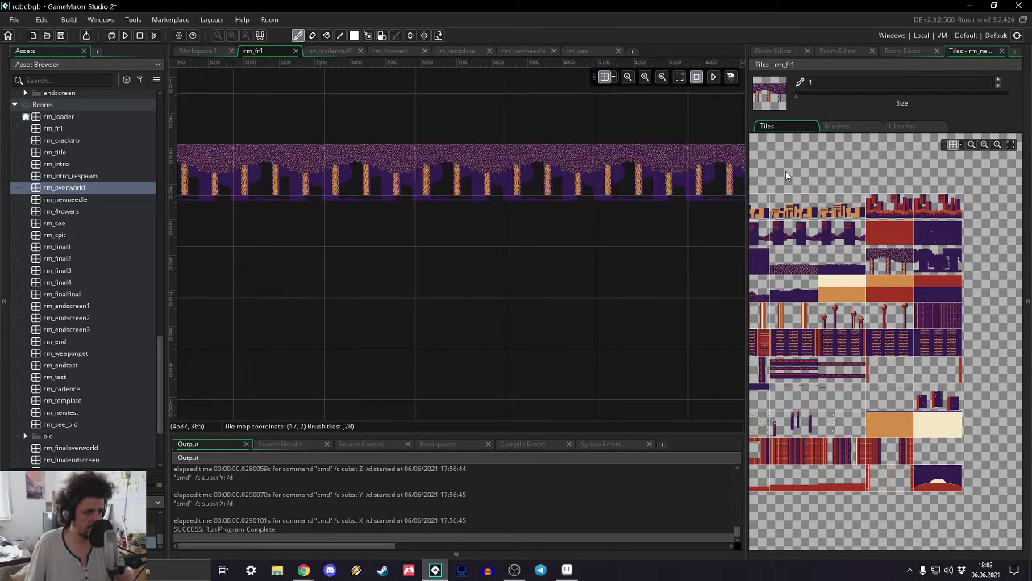
{"action": "middle_click_drag", "start_coordinate": [742, 168], "coordinate": [563, 167]}
{"action": "left_click_drag", "start_coordinate": [563, 168], "coordinate": [708, 161]}
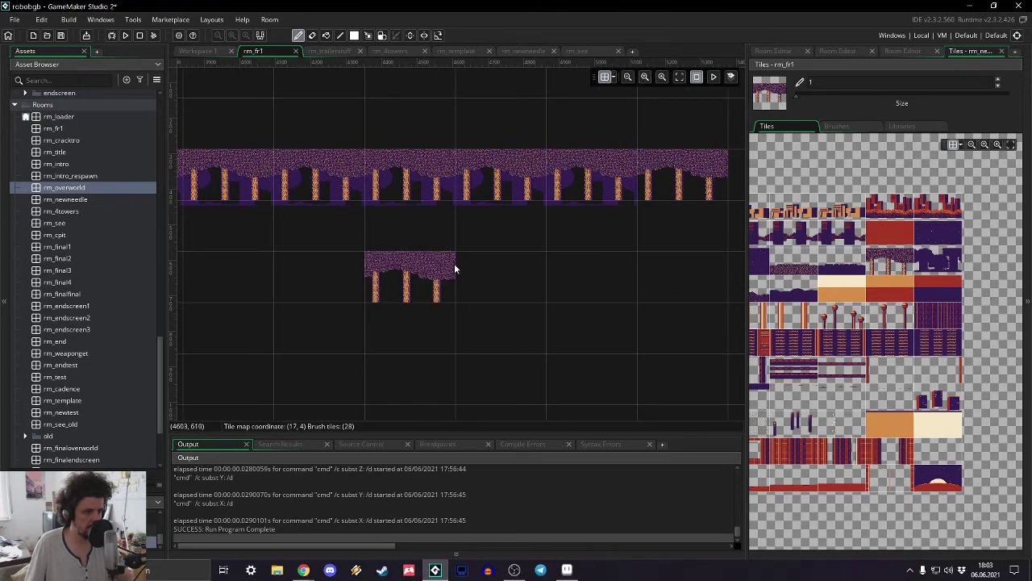
- Make the Background layer of rm_fr1 visible behind the tree tiles at the room's start
{"action": "scroll", "coordinate": [361, 288], "scroll_direction": "down", "scroll_amount": 5}
{"action": "scroll", "coordinate": [466, 199], "scroll_direction": "up", "scroll_amount": 5}
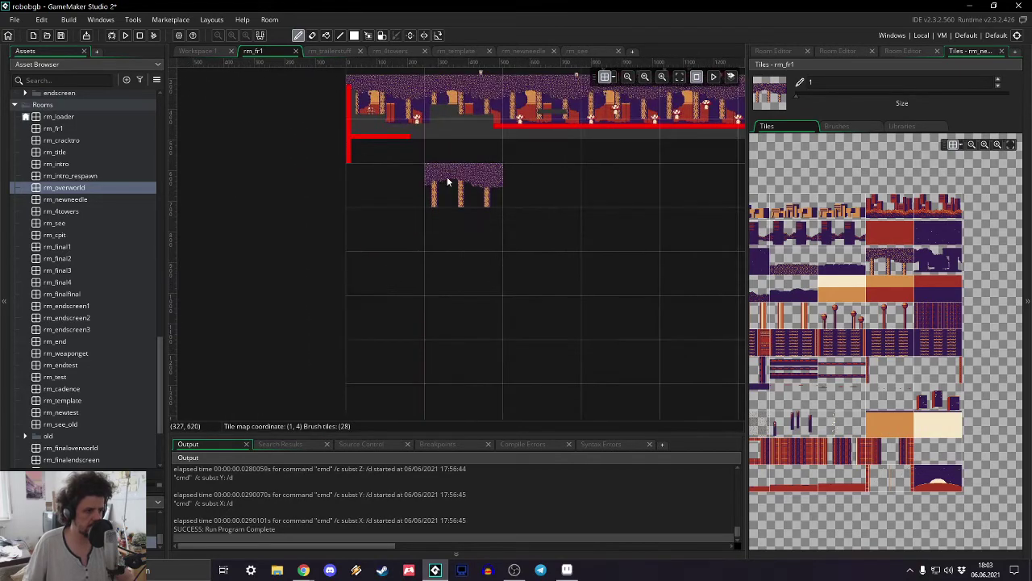
{"action": "middle_click_drag", "start_coordinate": [433, 150], "coordinate": [443, 239]}
{"action": "scroll", "coordinate": [443, 238], "scroll_direction": "up", "scroll_amount": 4}
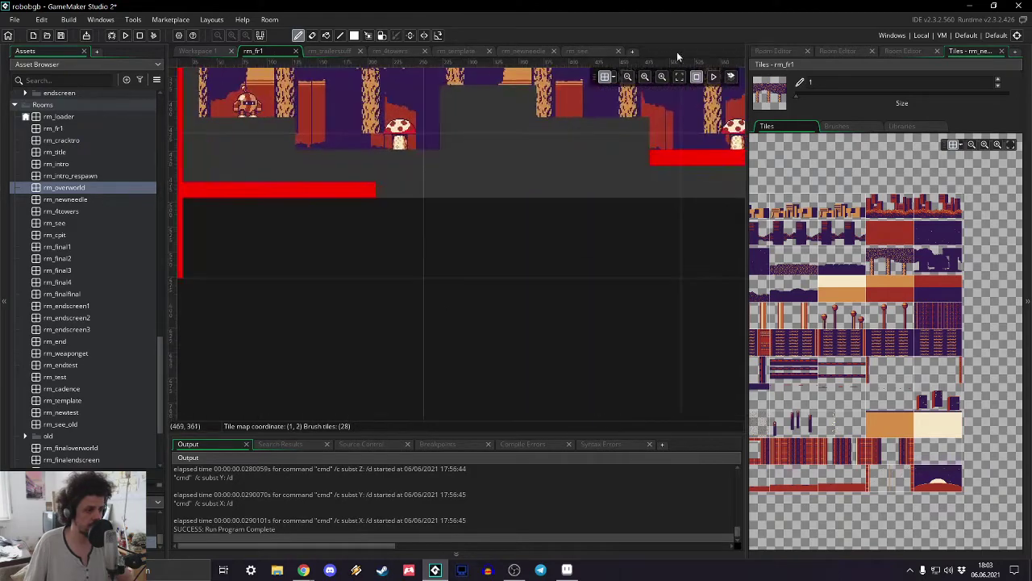
{"action": "left_click", "coordinate": [831, 50]}
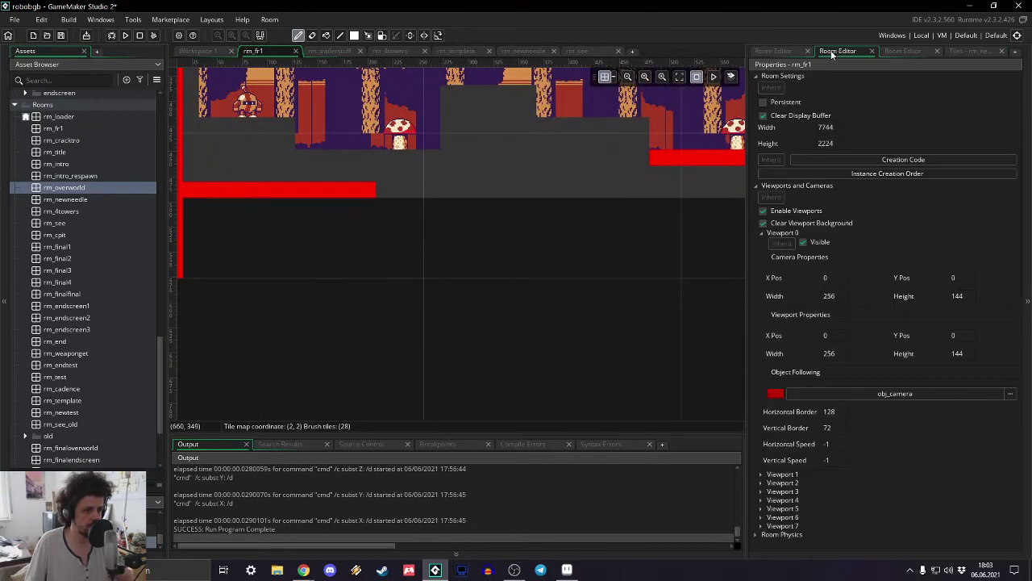
{"action": "left_click", "coordinate": [772, 51]}
{"action": "left_click", "coordinate": [1006, 262]}
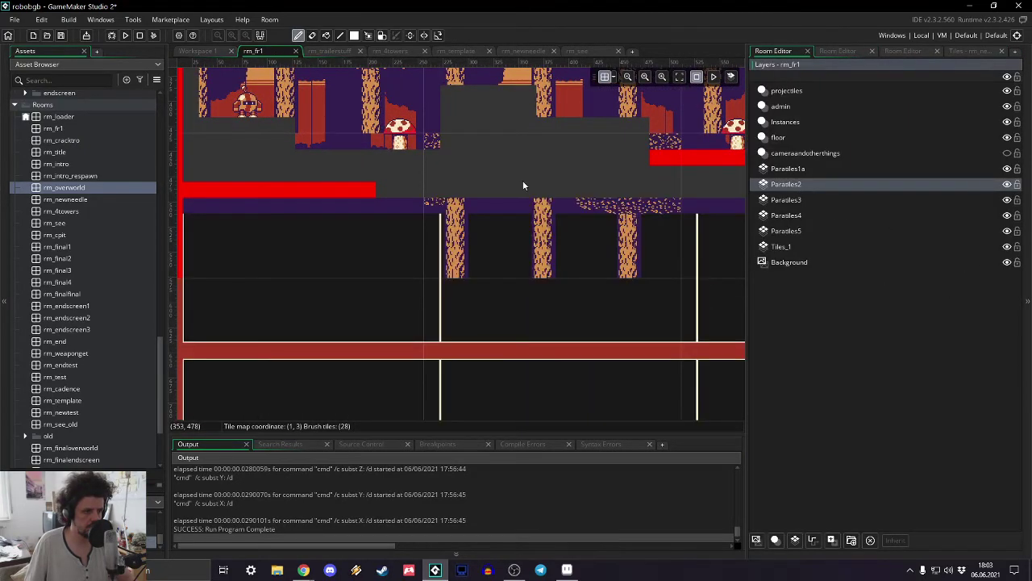
{"action": "scroll", "coordinate": [523, 179], "scroll_direction": "down", "scroll_amount": 3}
{"action": "middle_click_drag", "start_coordinate": [557, 317], "coordinate": [536, 218]}
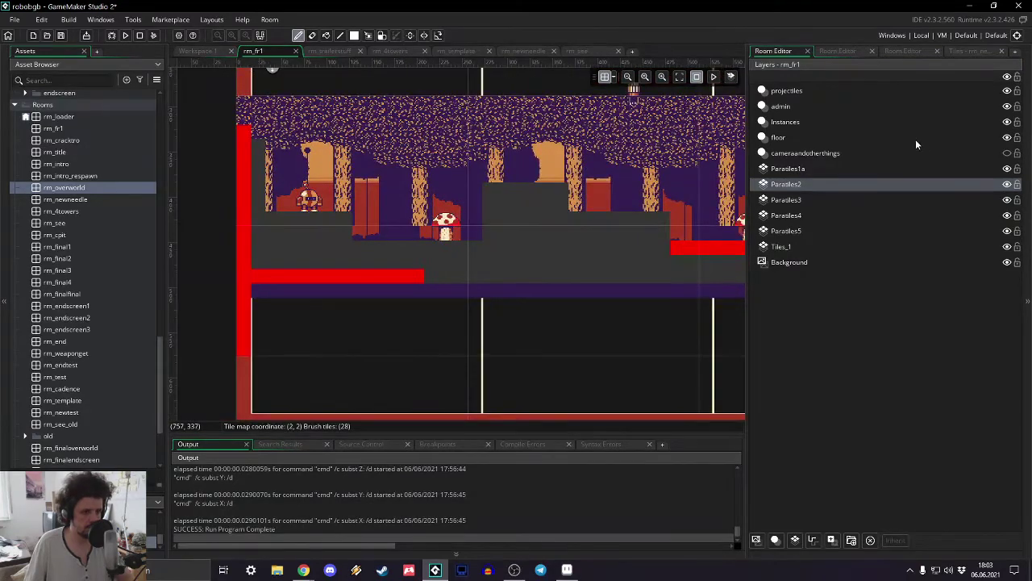
- Try Y offsets of 64, 32, 48 and 24 on the Paratiles2 layer
{"action": "double_click", "coordinate": [941, 194]}
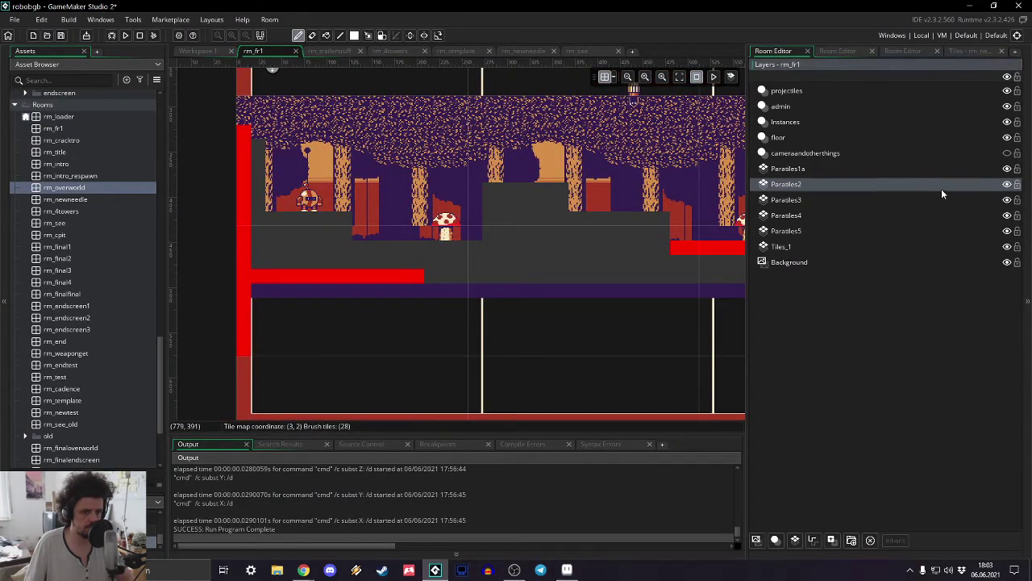
{"action": "type", "text": "64"}
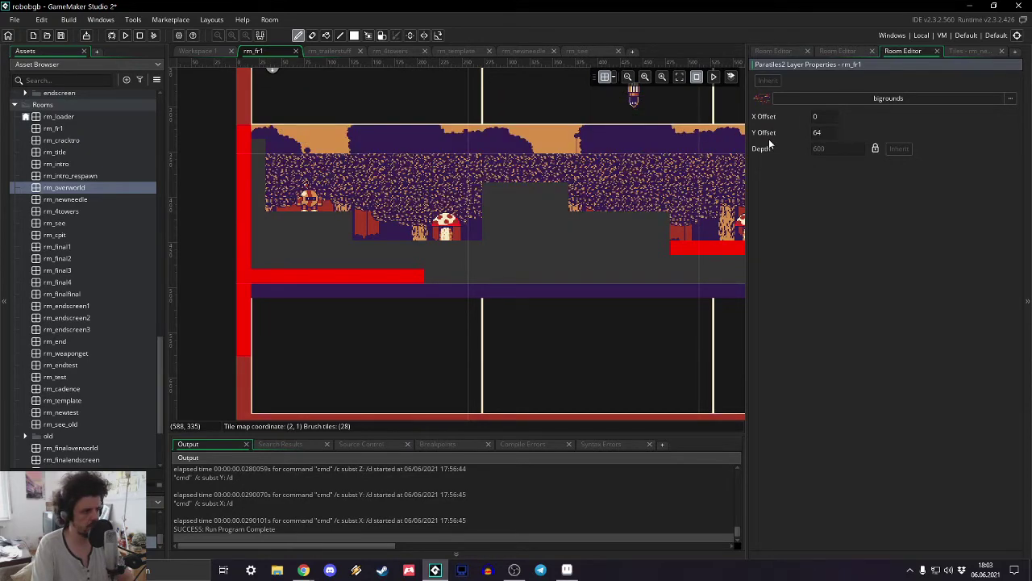
{"action": "key", "text": "BackSpace"}
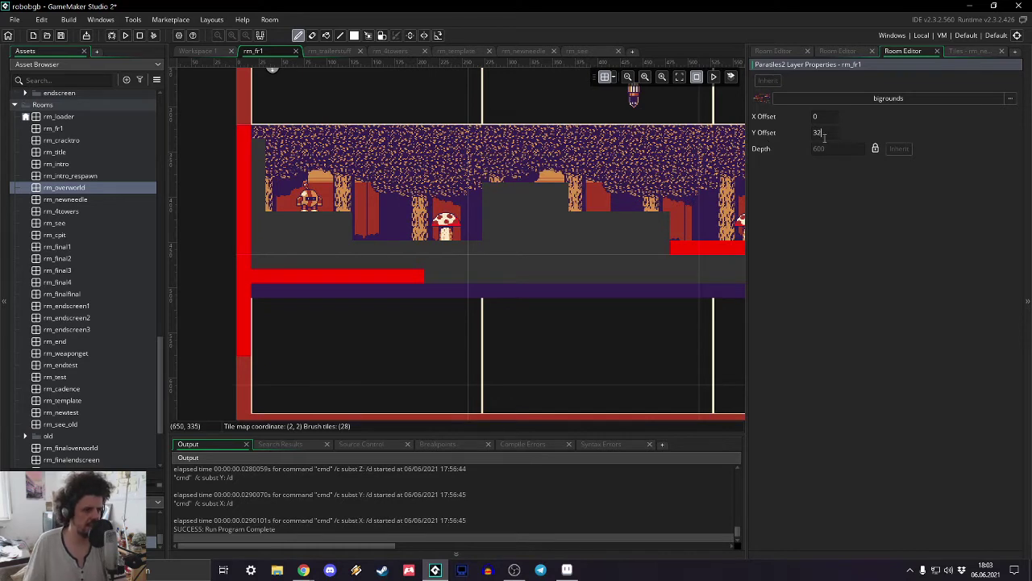
{"action": "key", "text": "ctrl+a"}
{"action": "type", "text": "4"}
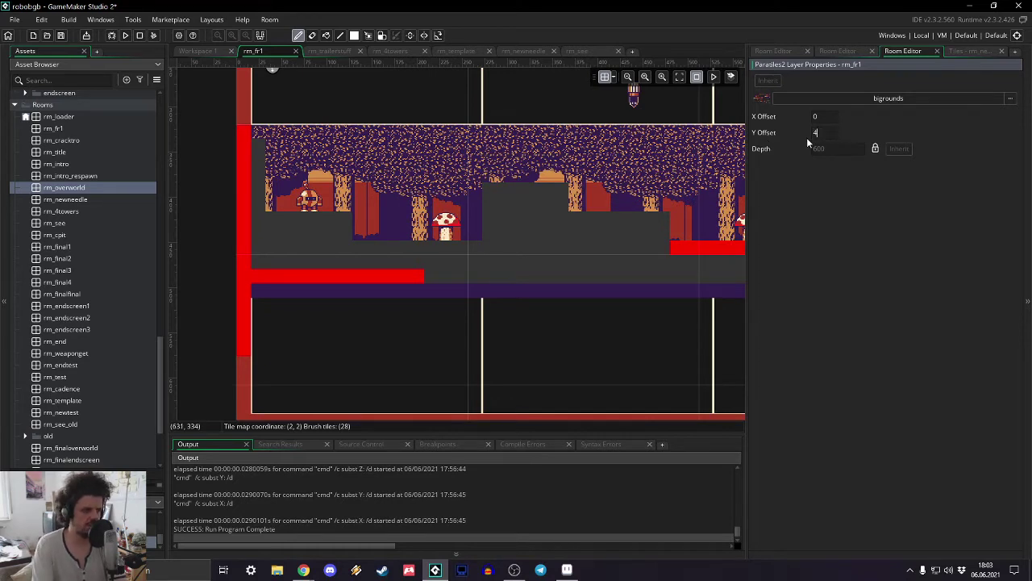
{"action": "type", "text": "8"}
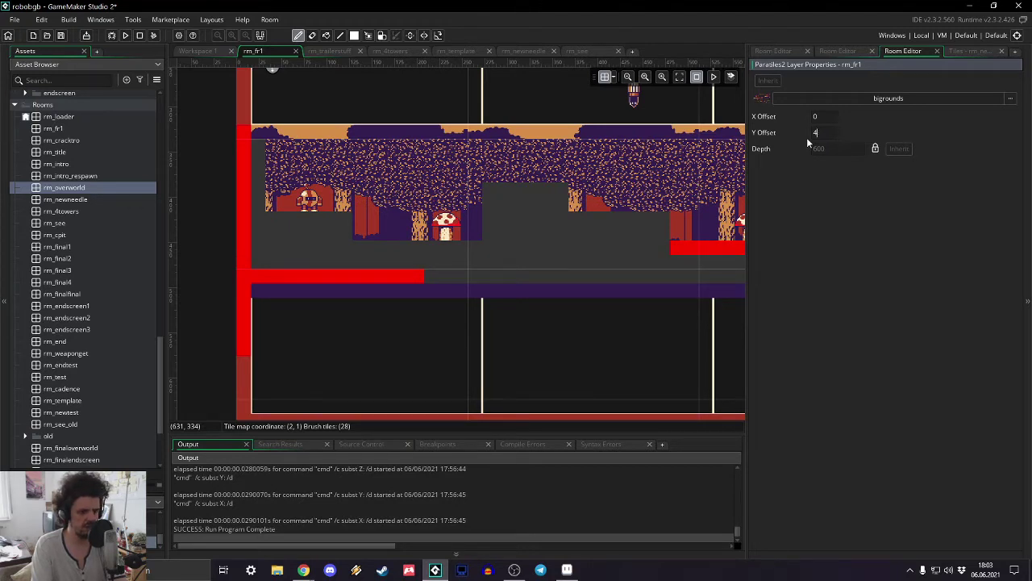
{"action": "type", "text": "4"}
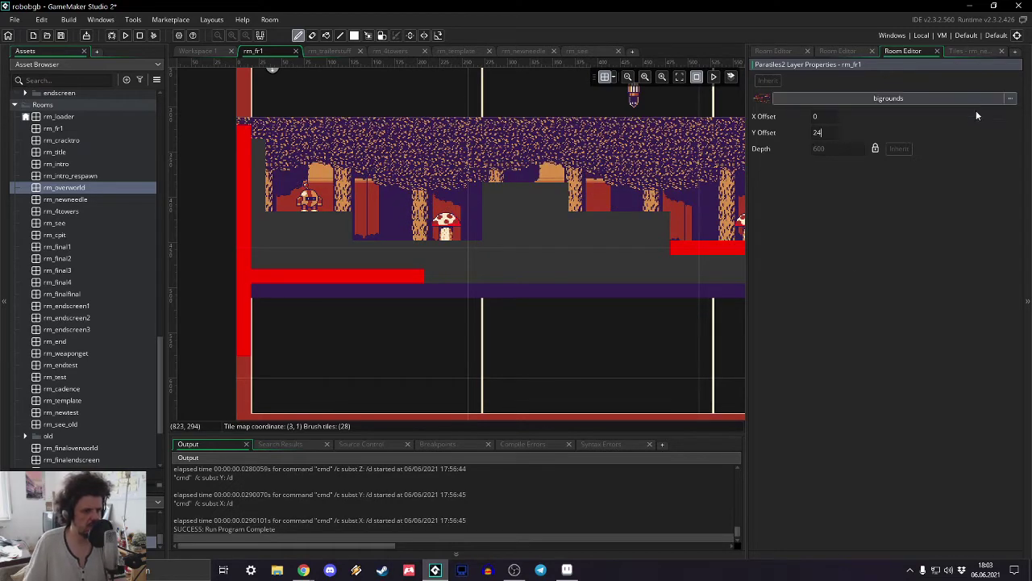
{"action": "middle_click_drag", "start_coordinate": [633, 342], "coordinate": [557, 277]}
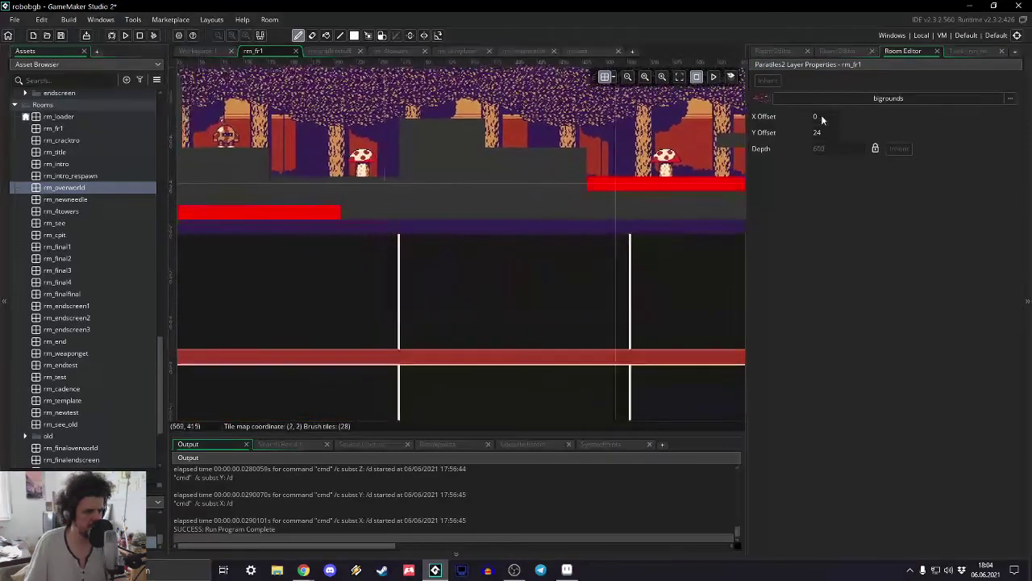
- Set the Paratiles2 layer's Y offset to 16 and check the tree alignment along the room's starting stretch
{"action": "left_click", "coordinate": [823, 134]}
{"action": "type", "text": "14"}
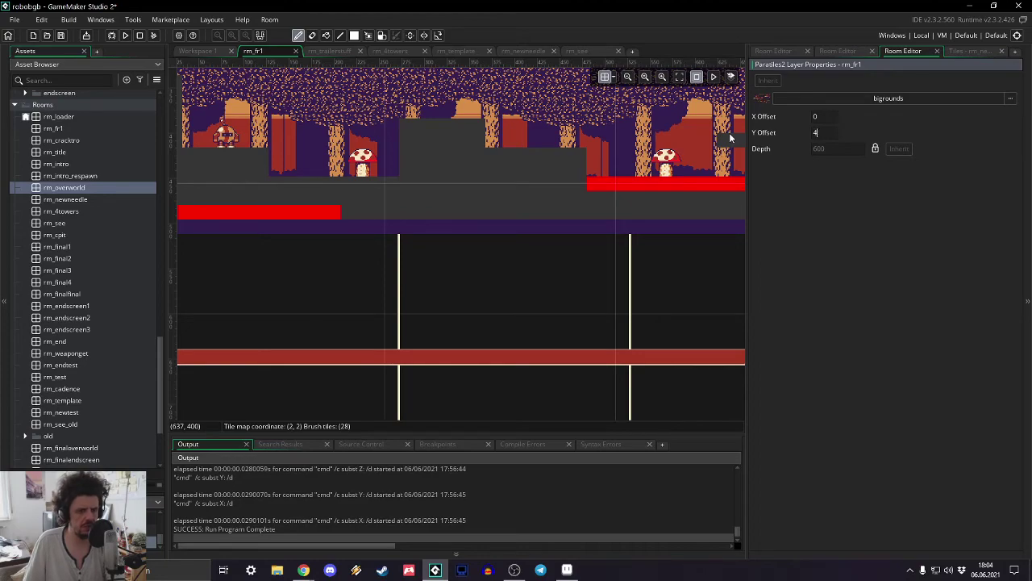
{"action": "key", "text": "BackSpace"}
{"action": "type", "text": "6"}
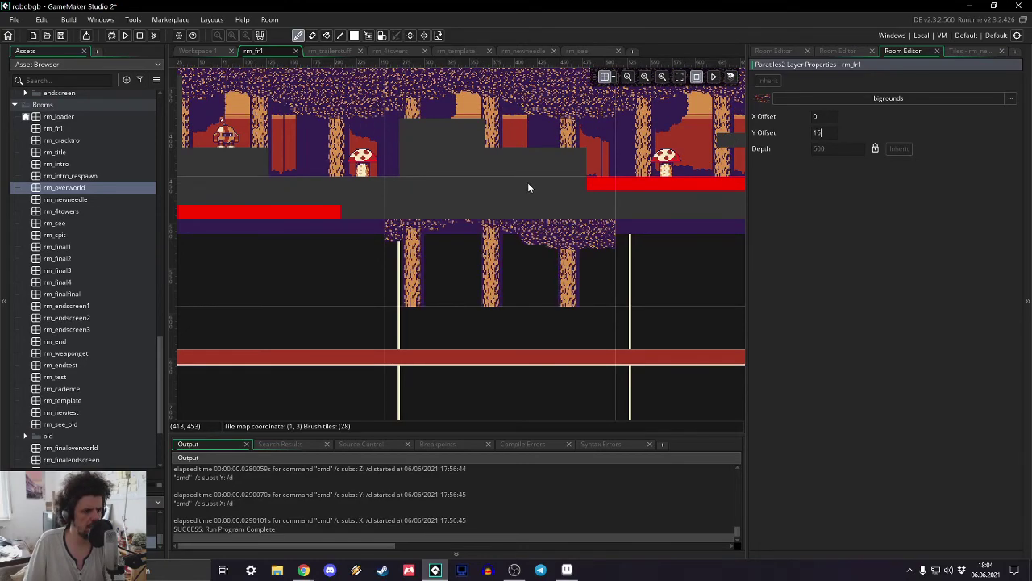
{"action": "middle_click_drag", "start_coordinate": [529, 188], "coordinate": [127, 224]}
{"action": "middle_click_drag", "start_coordinate": [505, 240], "coordinate": [599, 265]}
{"action": "middle_click_drag", "start_coordinate": [405, 250], "coordinate": [574, 239]}
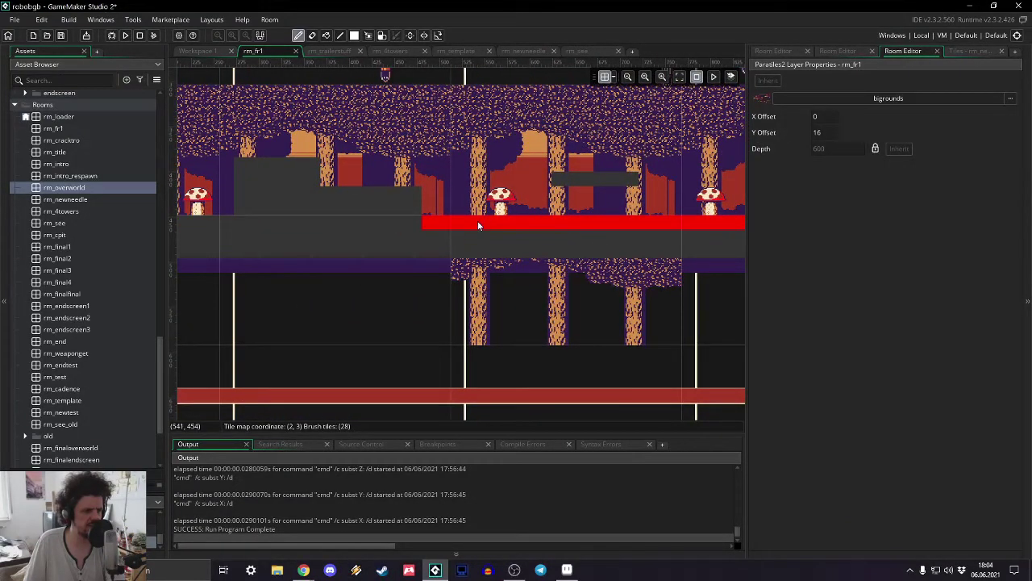
{"action": "middle_click_drag", "start_coordinate": [364, 247], "coordinate": [625, 255]}
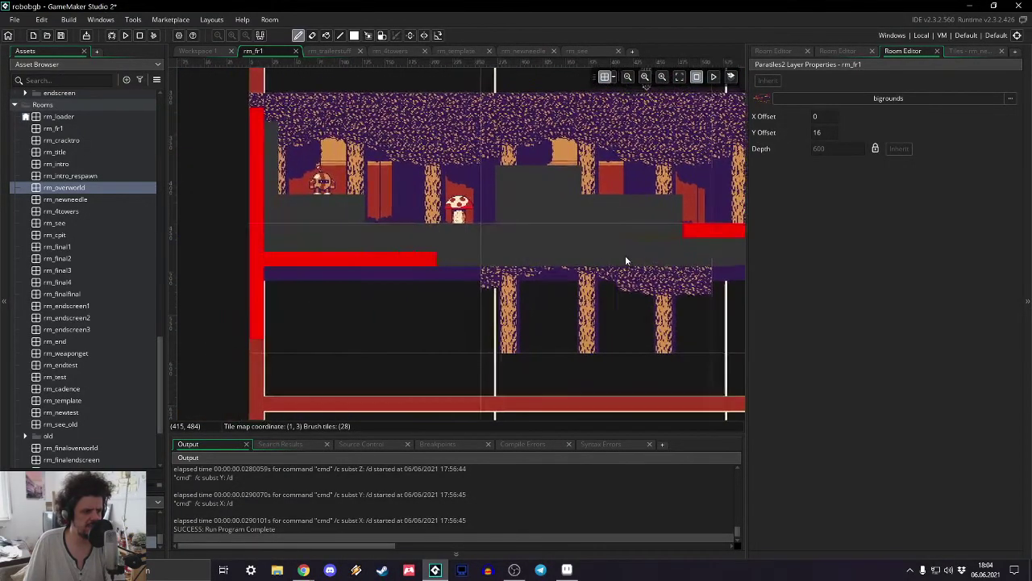
- Try a Y offset of 24 on the Paratiles3 layer of rm_fr1
{"action": "left_click", "coordinate": [762, 54]}
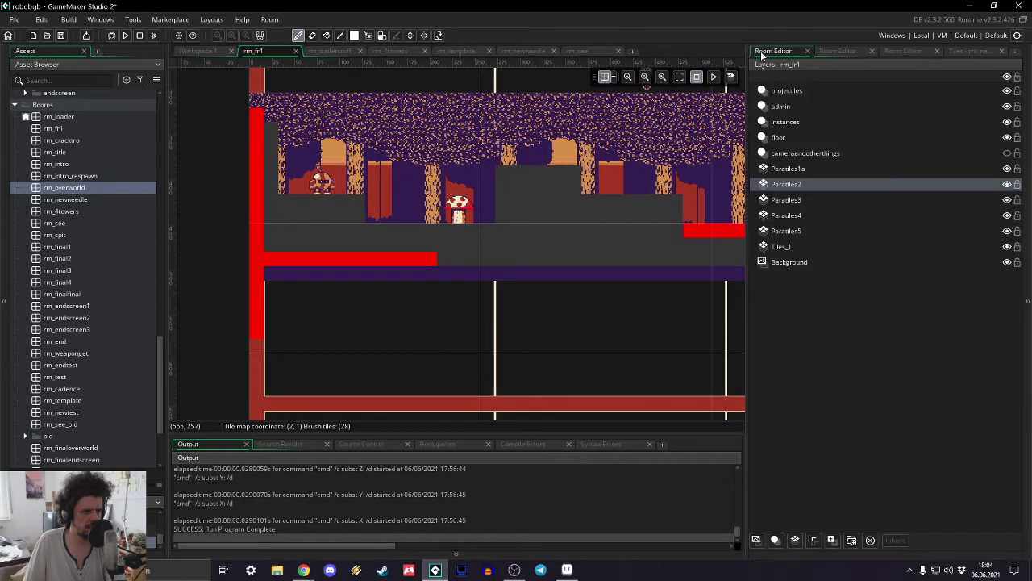
{"action": "left_click", "coordinate": [790, 201]}
{"action": "left_click", "coordinate": [899, 51]}
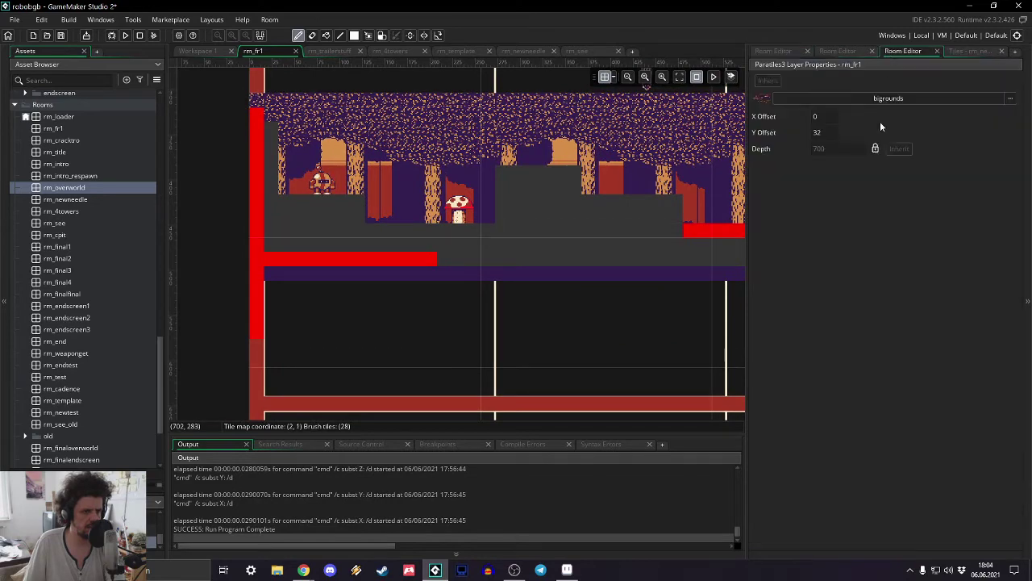
{"action": "double_click", "coordinate": [829, 134]}
{"action": "type", "text": "1"}
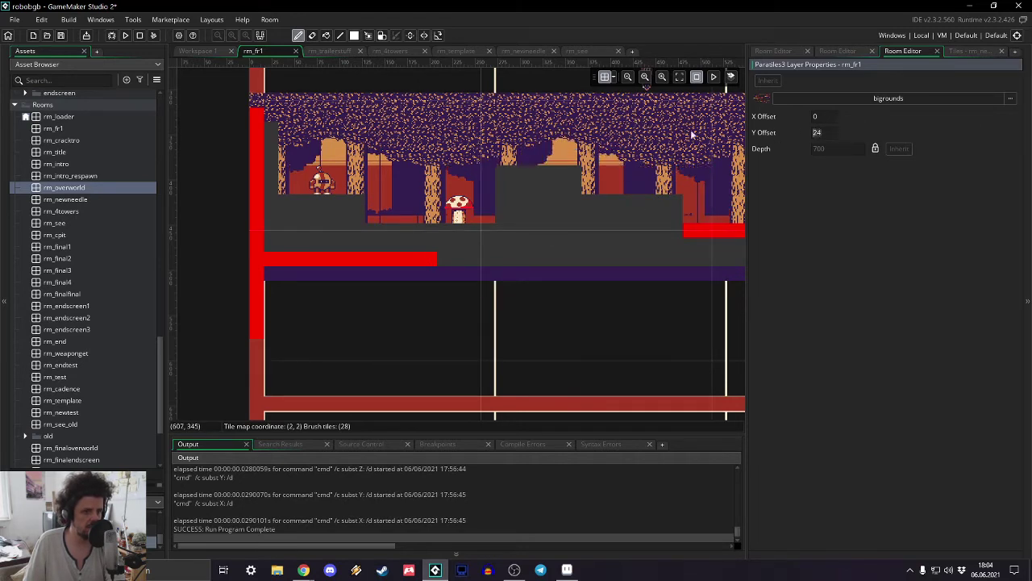
- Check the Paratiles2 layer's offset in rm_fr1 and compare with the Paratiles1a layer in rm_newneedle
{"action": "left_click", "coordinate": [781, 51]}
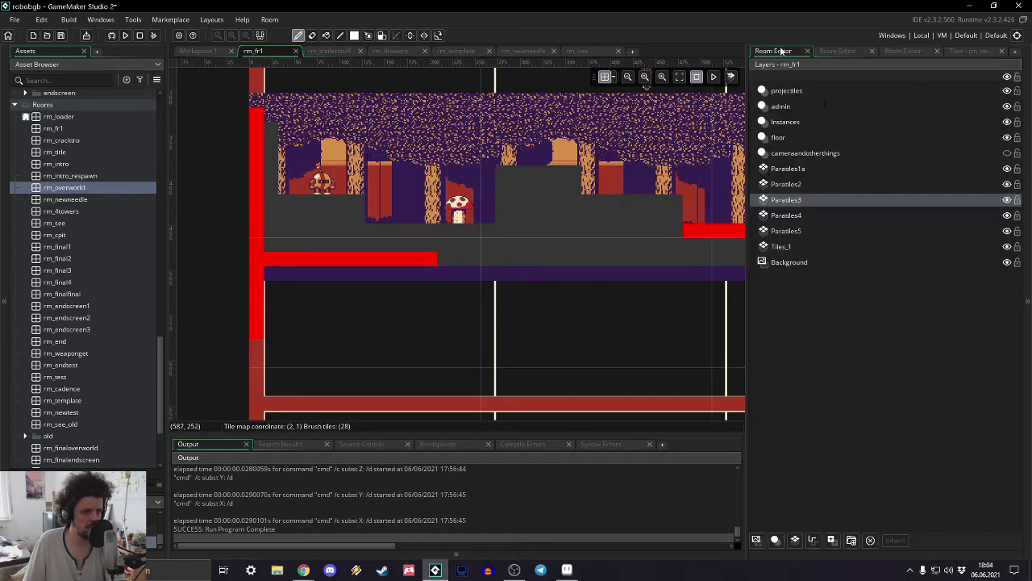
{"action": "double_click", "coordinate": [797, 185]}
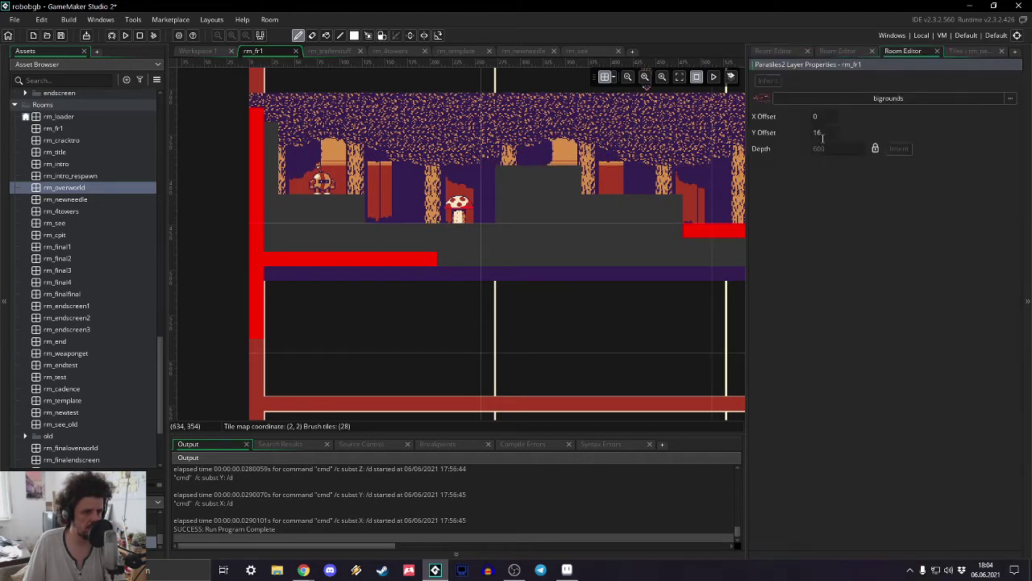
{"action": "left_click", "coordinate": [773, 51]}
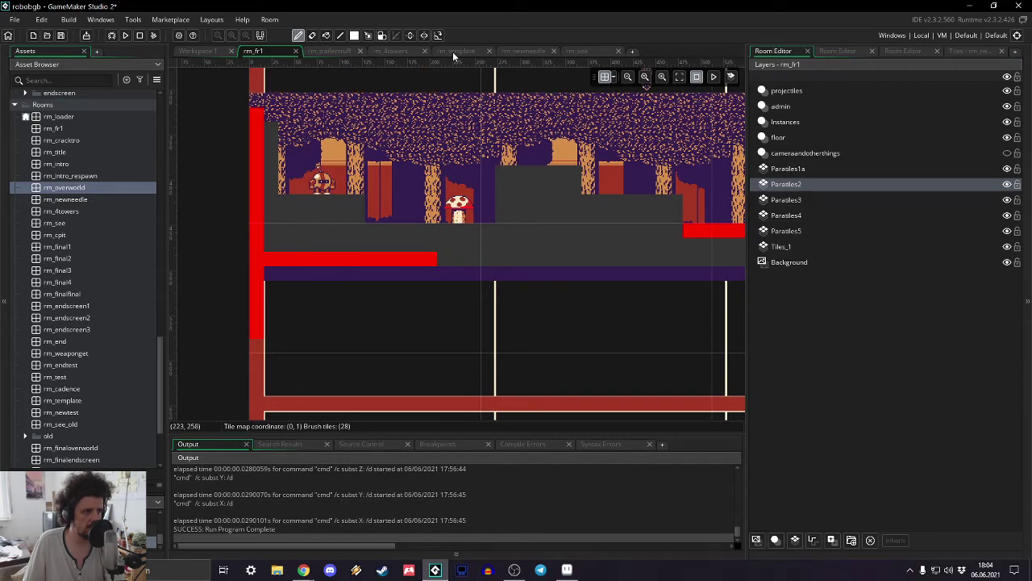
{"action": "left_click", "coordinate": [517, 51]}
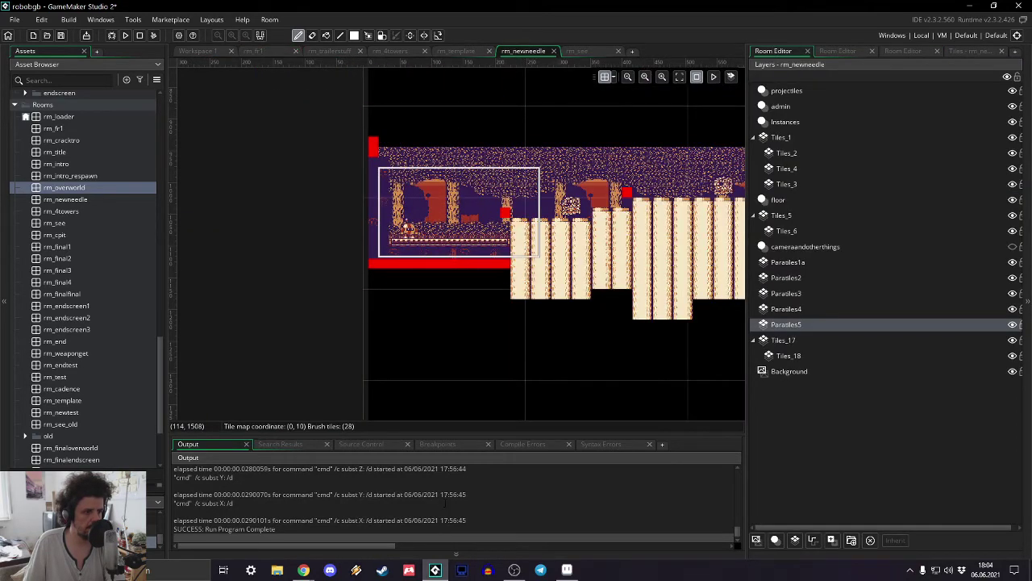
{"action": "left_click", "coordinate": [1013, 263]}
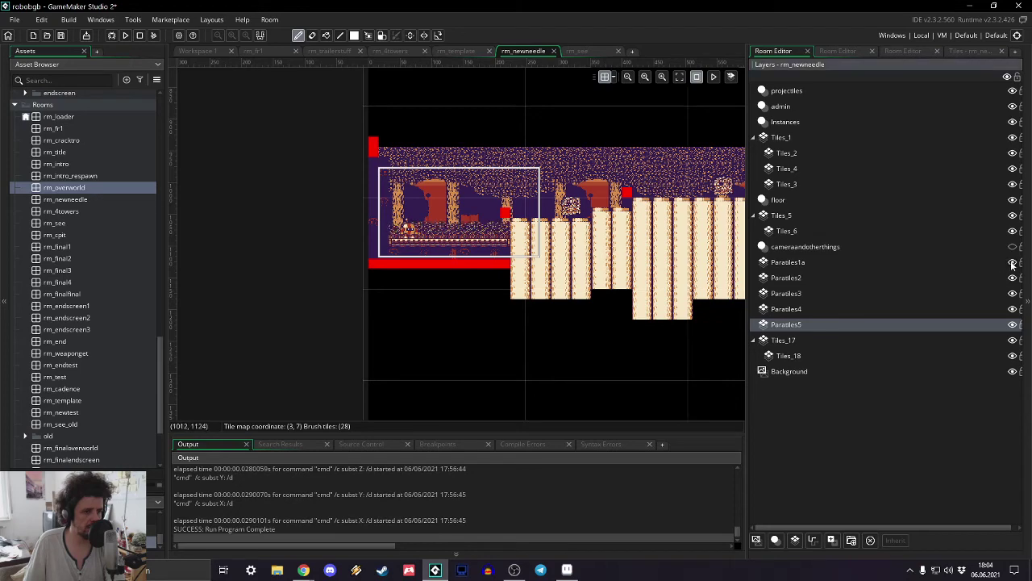
{"action": "left_click", "coordinate": [253, 50]}
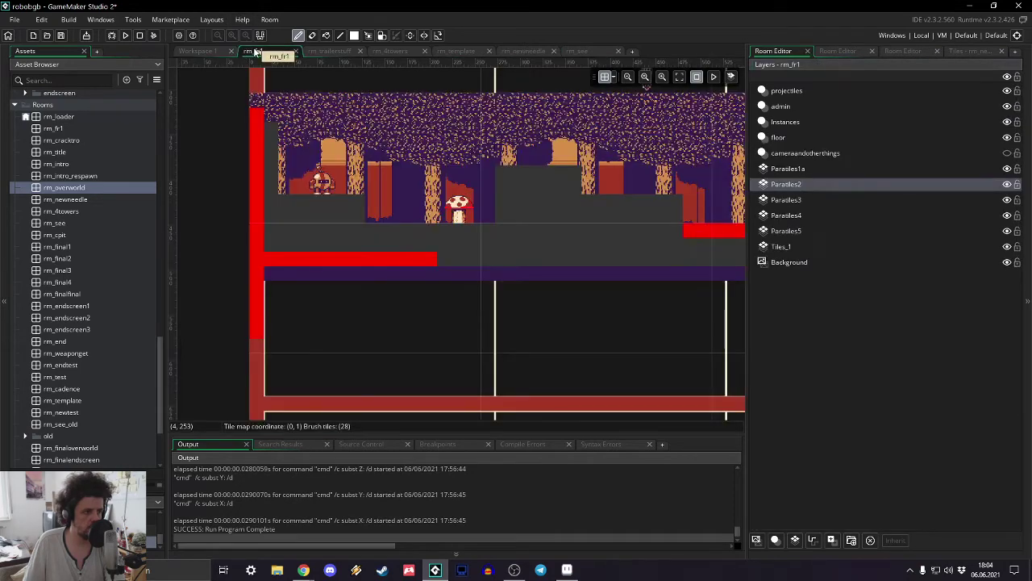
- Assign the bigrounds tile set to the Paratiles1a layer of rm_fr1
{"action": "double_click", "coordinate": [807, 170]}
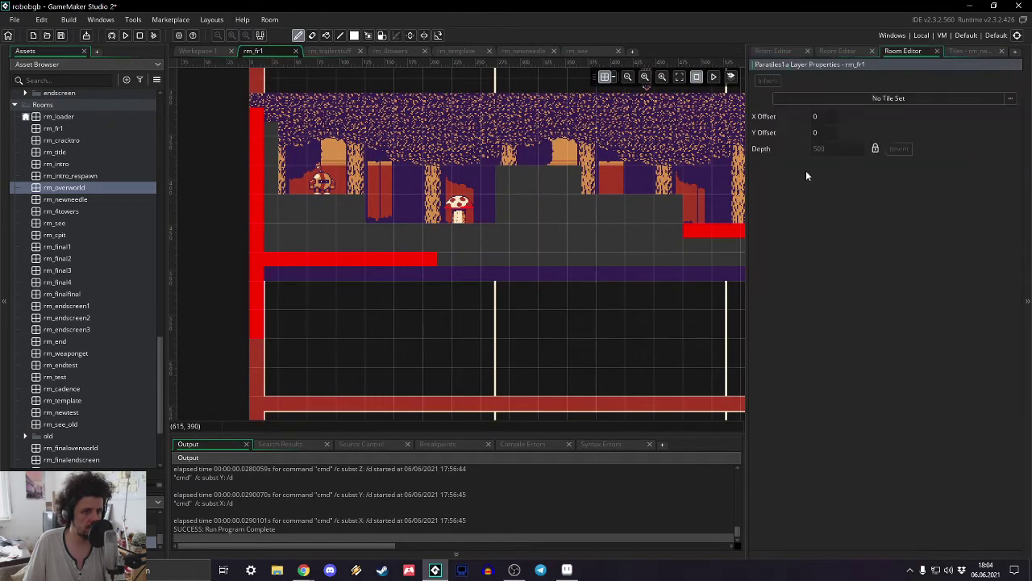
{"action": "left_click", "coordinate": [862, 98]}
{"action": "double_click", "coordinate": [726, 125]}
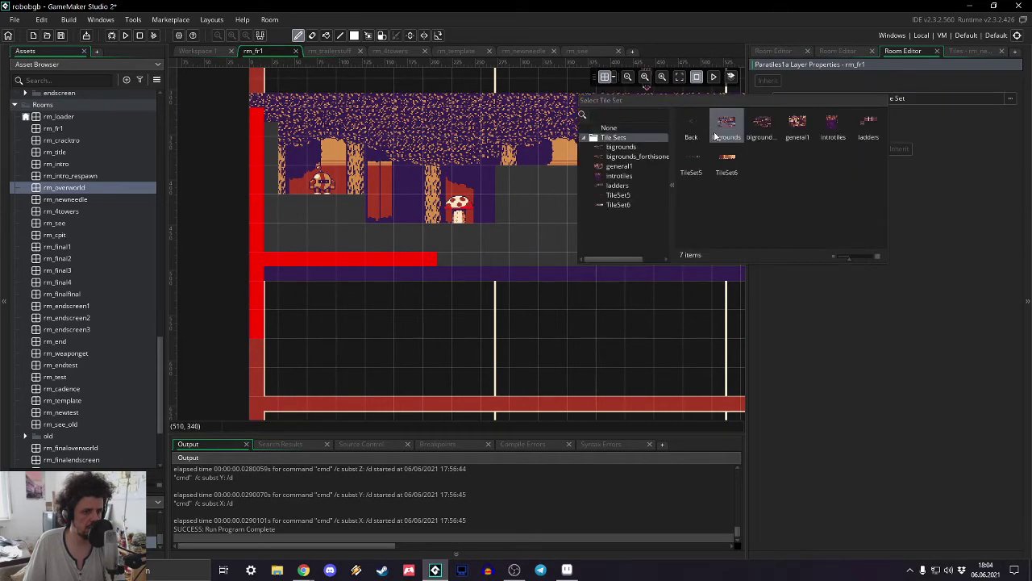
{"action": "double_click", "coordinate": [729, 125]}
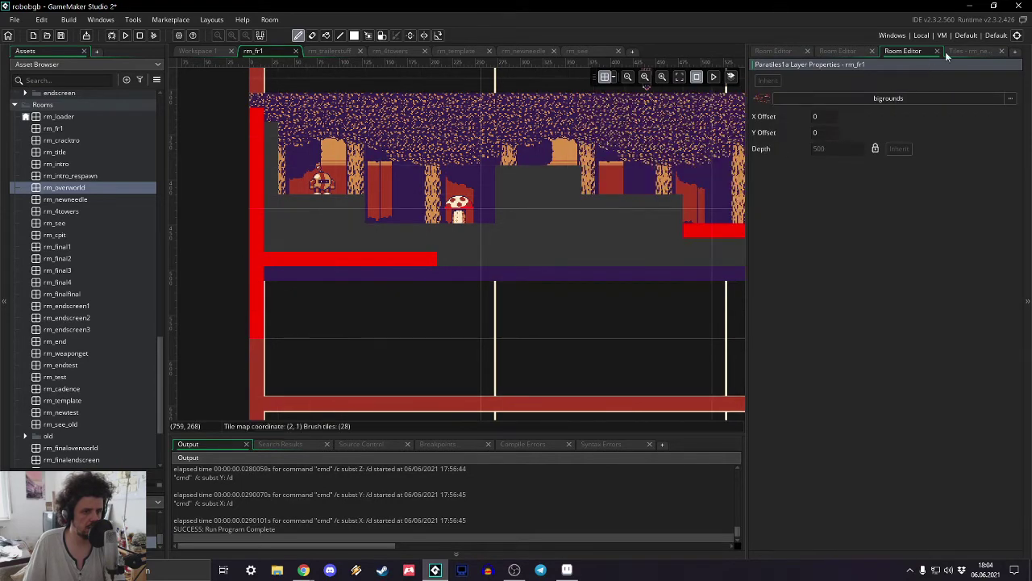
- Paint a row of speckled bush tiles on Paratiles1a from the room's start past the walled level section, covering the lower tree trunks
{"action": "left_click", "coordinate": [968, 51]}
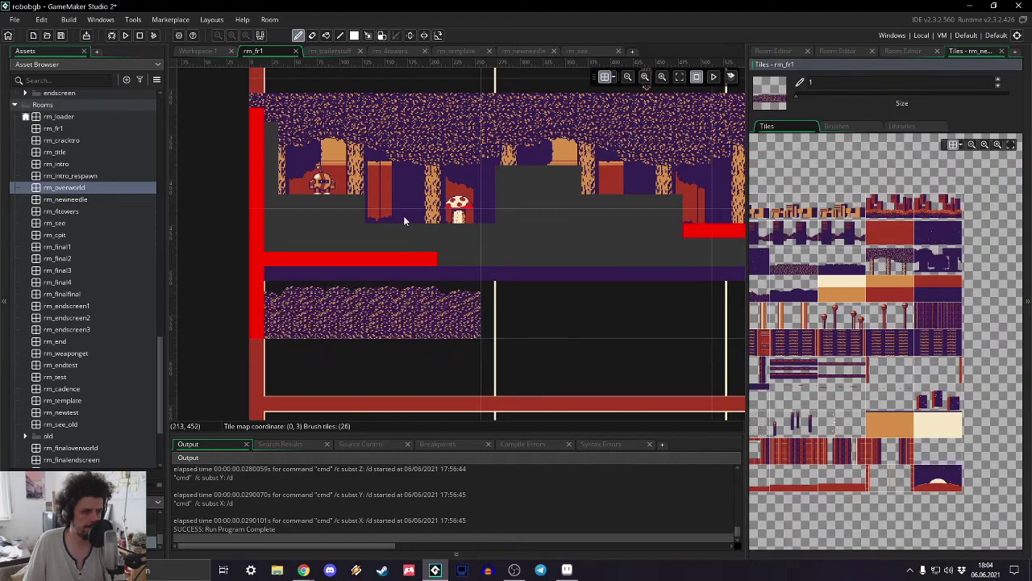
{"action": "left_click", "coordinate": [371, 179]}
{"action": "left_click_drag", "start_coordinate": [355, 180], "coordinate": [703, 184]}
{"action": "middle_click_drag", "start_coordinate": [704, 184], "coordinate": [470, 170]}
{"action": "left_click_drag", "start_coordinate": [469, 170], "coordinate": [646, 165]}
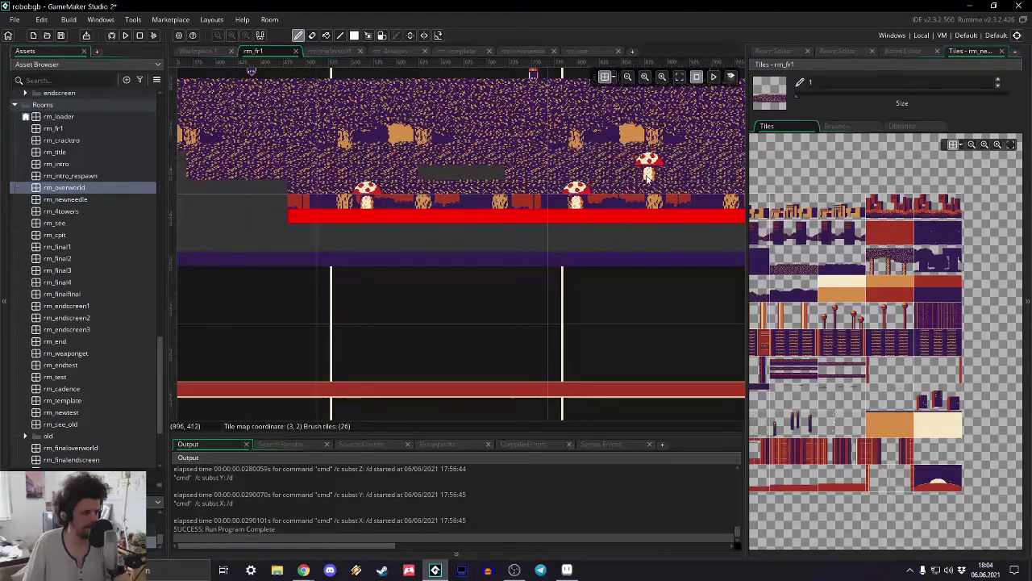
{"action": "middle_click_drag", "start_coordinate": [646, 165], "coordinate": [133, 164]}
{"action": "left_click_drag", "start_coordinate": [205, 160], "coordinate": [729, 172]}
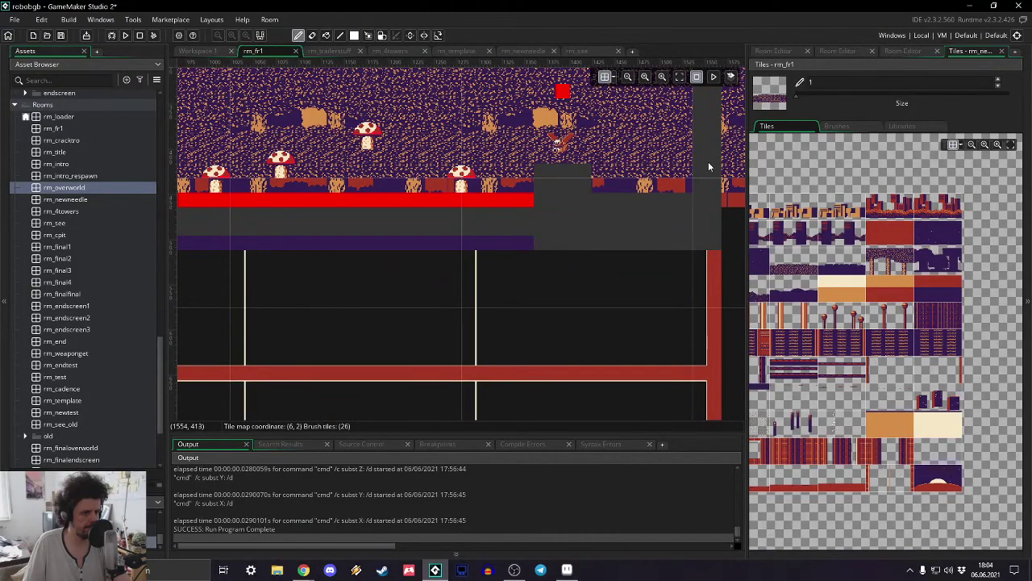
{"action": "middle_click_drag", "start_coordinate": [710, 167], "coordinate": [162, 171]}
{"action": "middle_click_drag", "start_coordinate": [605, 171], "coordinate": [444, 175]}
{"action": "left_click_drag", "start_coordinate": [442, 166], "coordinate": [667, 166]}
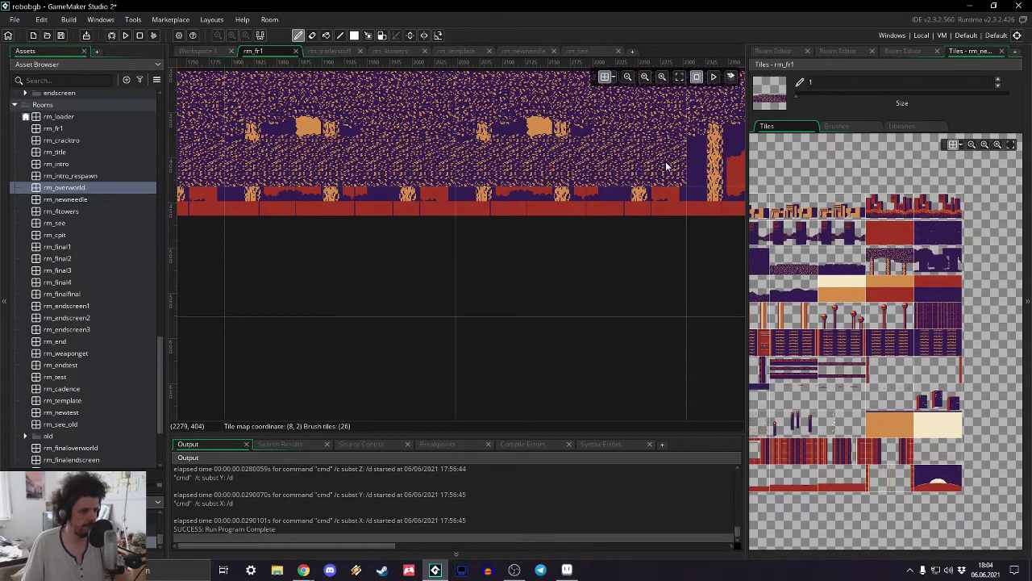
- Continue the speckled bush row on Paratiles1a beneath the rest of the tree tiles to the far end of the row
{"action": "scroll", "coordinate": [666, 166], "scroll_direction": "down", "scroll_amount": 2, "text": "ctrl"}
{"action": "middle_click_drag", "start_coordinate": [666, 166], "coordinate": [392, 214]}
{"action": "left_click_drag", "start_coordinate": [532, 213], "coordinate": [745, 213]}
{"action": "middle_click_drag", "start_coordinate": [508, 213], "coordinate": [266, 214]}
{"action": "left_click_drag", "start_coordinate": [500, 211], "coordinate": [672, 196]}
{"action": "middle_click_drag", "start_coordinate": [671, 196], "coordinate": [178, 176]}
{"action": "left_click", "coordinate": [563, 186]}
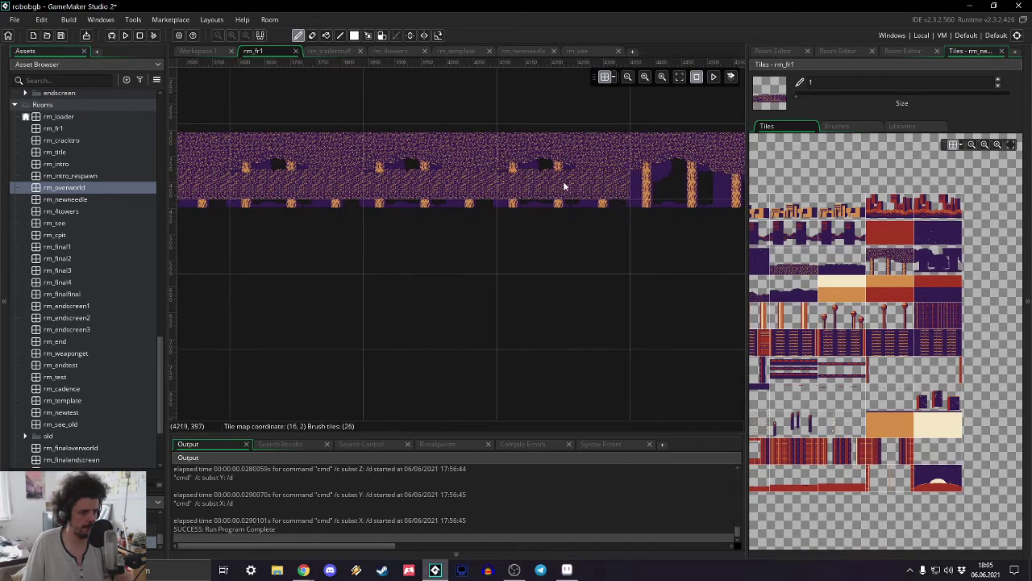
{"action": "left_click_drag", "start_coordinate": [564, 187], "coordinate": [656, 172]}
{"action": "middle_click_drag", "start_coordinate": [657, 173], "coordinate": [468, 177]}
{"action": "left_click_drag", "start_coordinate": [468, 177], "coordinate": [734, 165]}
{"action": "mouse_move", "coordinate": [734, 165]}
{"action": "middle_mouse_down"}
{"action": "mouse_move", "coordinate": [250, 174]}
{"action": "mouse_move", "coordinate": [560, 200]}
{"action": "mouse_move", "coordinate": [673, 237]}
{"action": "middle_mouse_up"}
- Try a Y offset of 64 on the Paratiles1a layer and check the bush height at the room's start
{"action": "scroll", "coordinate": [250, 174], "scroll_direction": "down", "scroll_amount": 3, "text": "ctrl"}
{"action": "scroll", "coordinate": [248, 198], "scroll_direction": "up", "scroll_amount": 1, "text": "ctrl"}
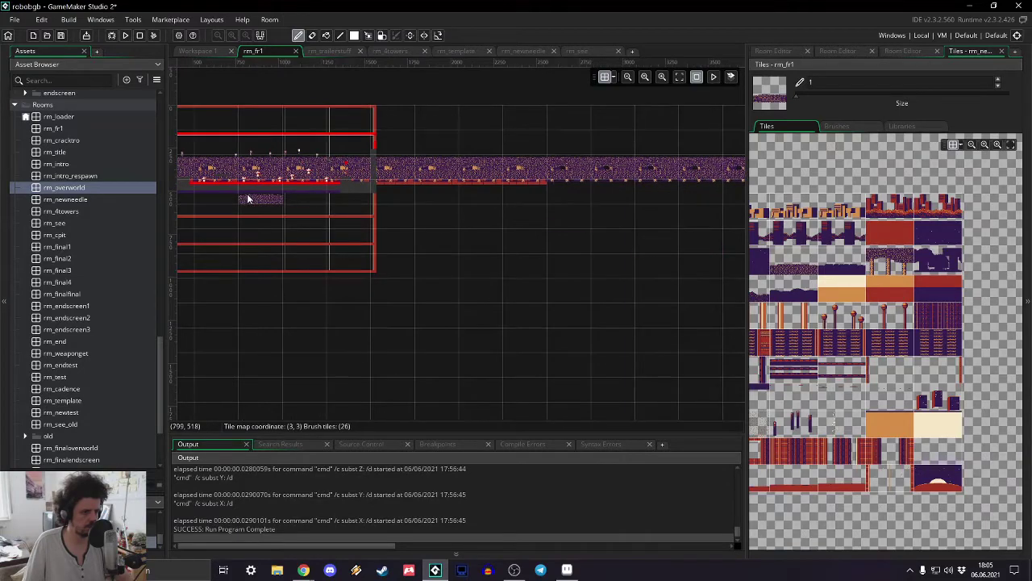
{"action": "middle_click_drag", "start_coordinate": [249, 198], "coordinate": [484, 203]}
{"action": "scroll", "coordinate": [518, 204], "scroll_direction": "up", "scroll_amount": 6, "text": "ctrl"}
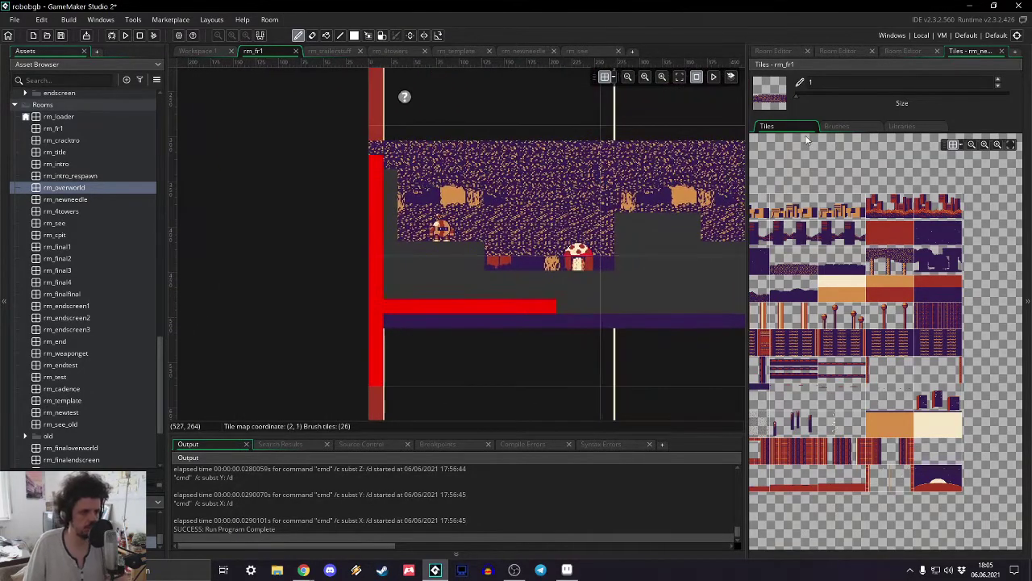
{"action": "left_click", "coordinate": [903, 51]}
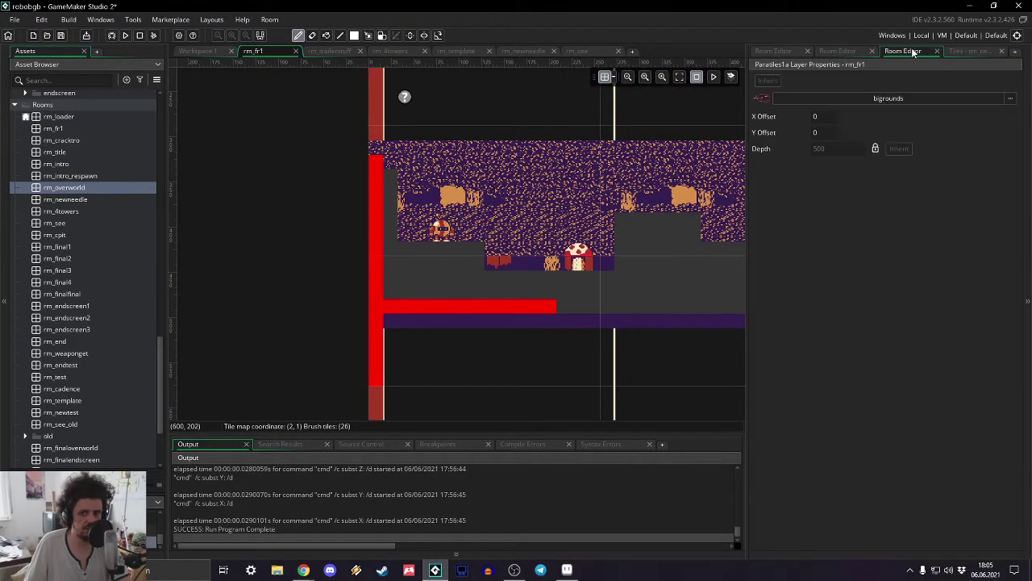
{"action": "left_click", "coordinate": [823, 135]}
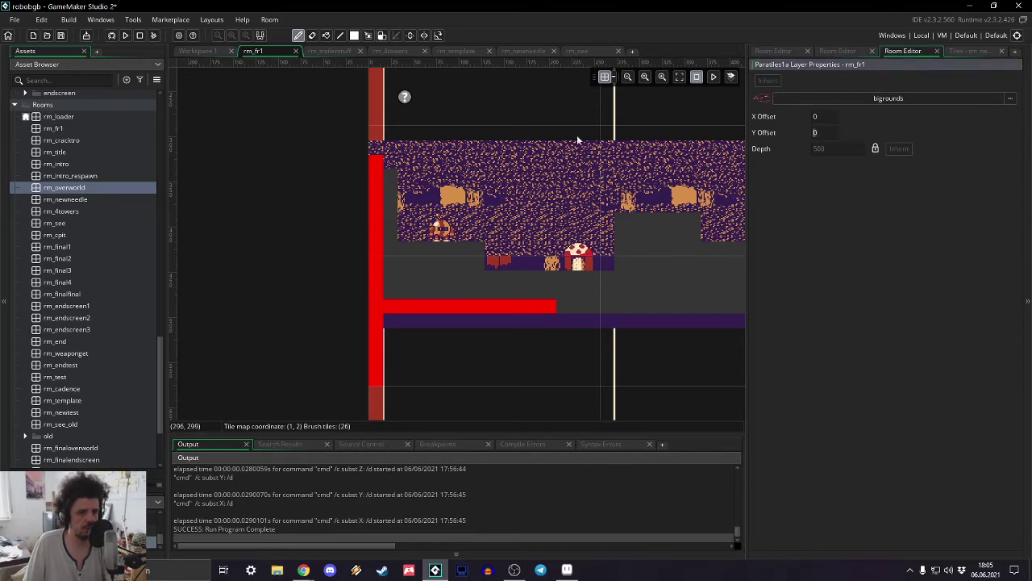
{"action": "type", "text": "4"}
{"action": "key", "text": "Return"}
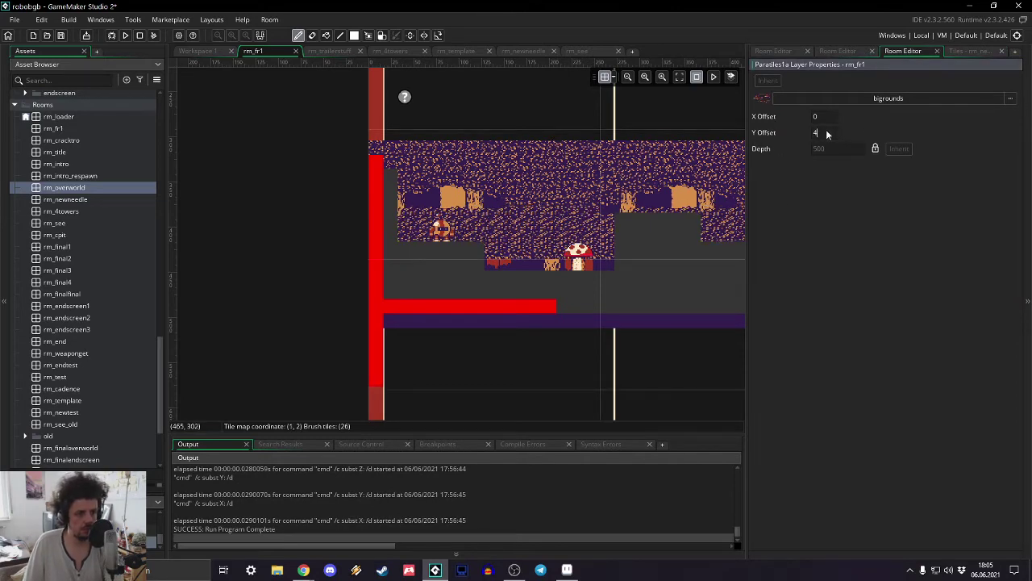
{"action": "type", "text": "6"}
{"action": "key", "text": "Return"}
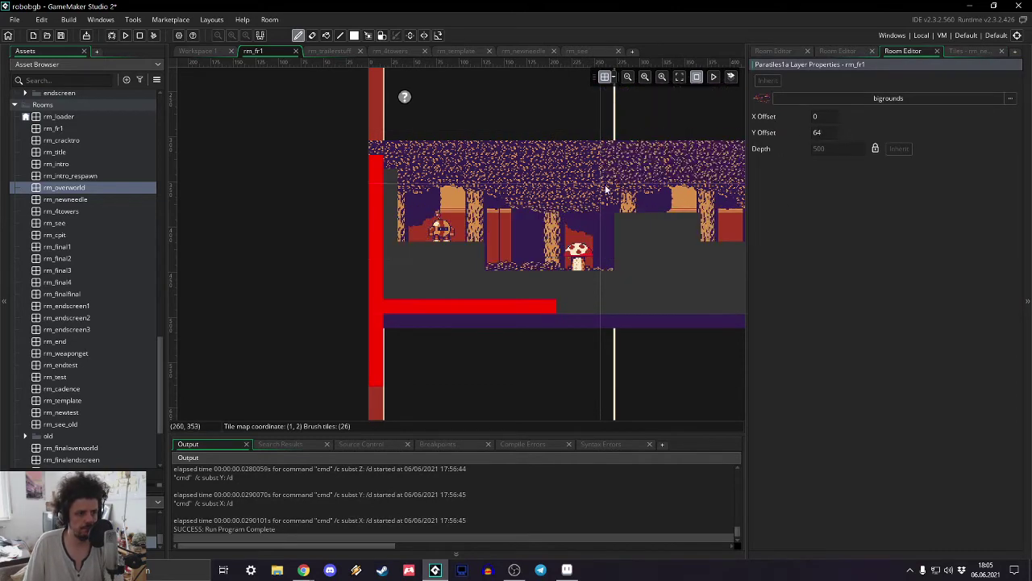
{"action": "scroll", "coordinate": [606, 184], "scroll_direction": "right", "scroll_amount": 5, "text": "shift"}
{"action": "scroll", "coordinate": [592, 184], "scroll_direction": "left", "scroll_amount": 4, "text": "shift"}
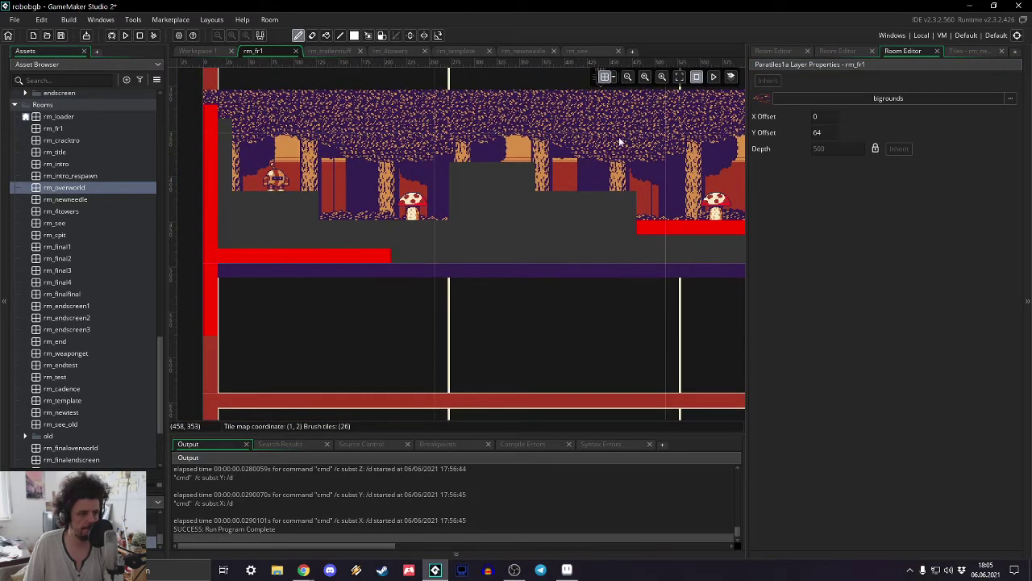
- Set the Paratiles1a layer's Y offset to 48 and check the bushes along the ground
{"action": "double_click", "coordinate": [818, 132]}
{"action": "type", "text": "48"}
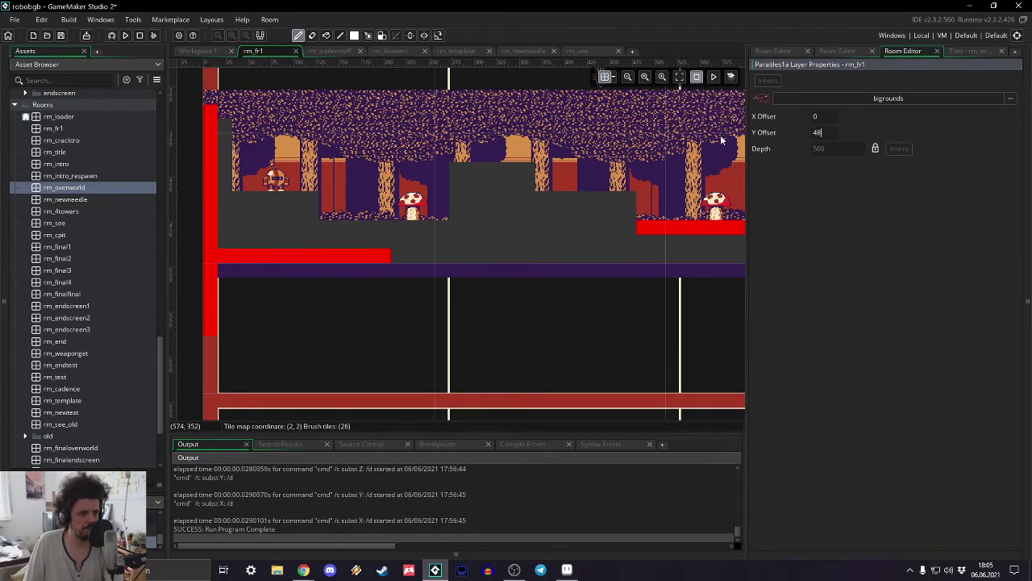
{"action": "scroll", "coordinate": [260, 282], "scroll_direction": "right", "scroll_amount": 2, "text": "shift"}
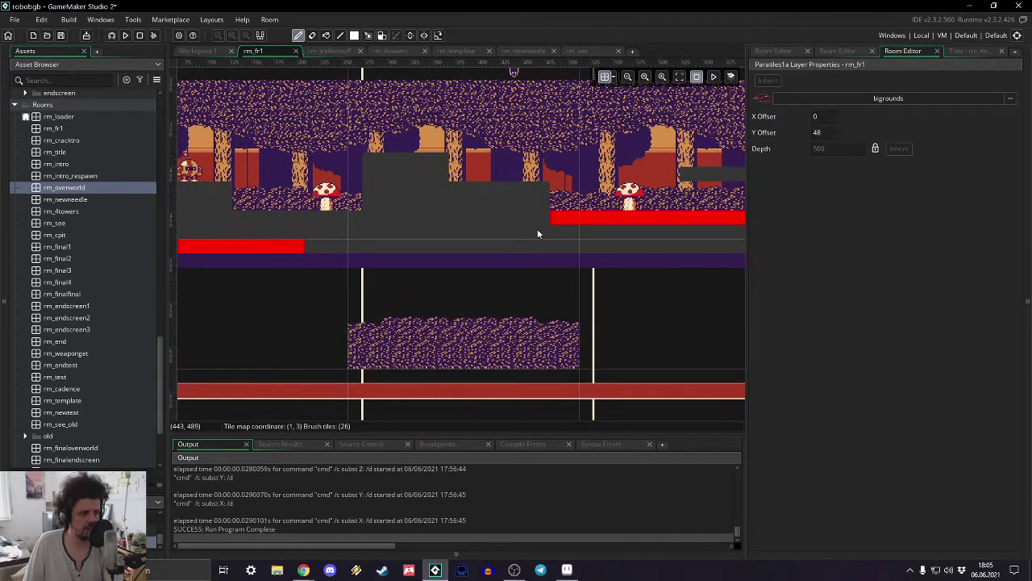
- Add a new tile layer directly above the floor layer in rm_fr1
{"action": "left_click", "coordinate": [766, 51]}
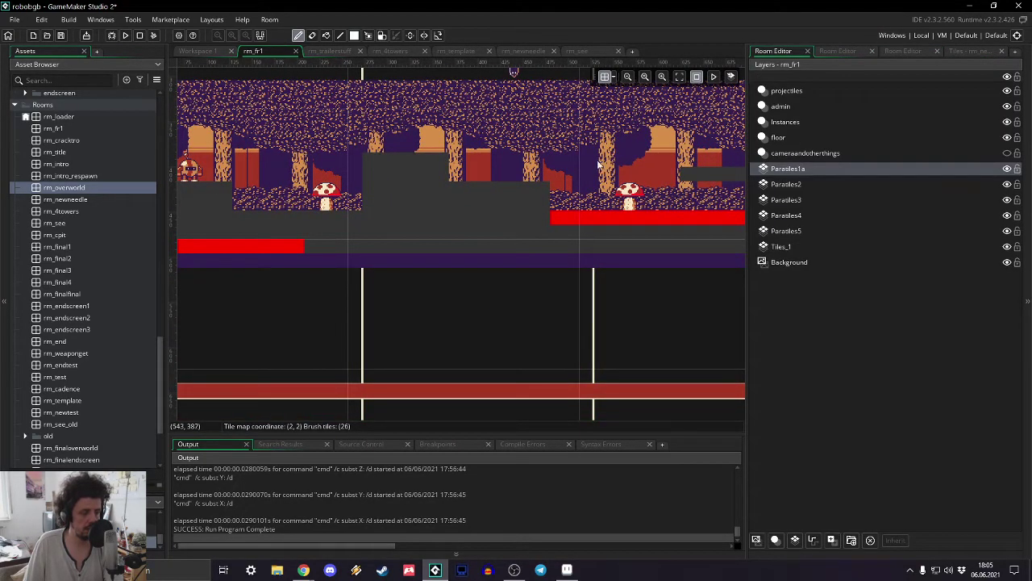
{"action": "left_click", "coordinate": [776, 138]}
{"action": "right_click", "coordinate": [790, 138]}
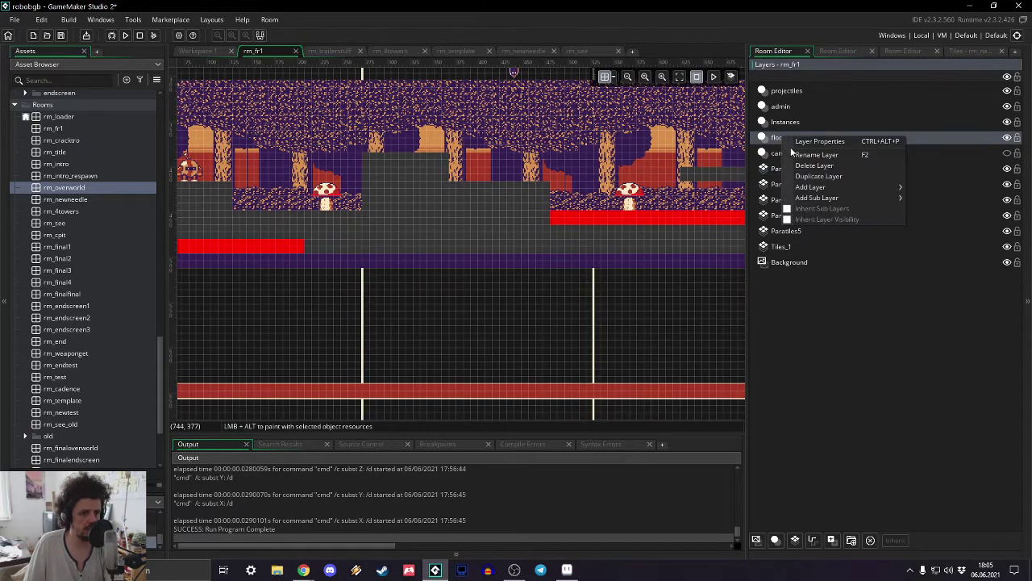
{"action": "mouse_move", "coordinate": [811, 187]}
{"action": "left_click", "coordinate": [926, 211]}
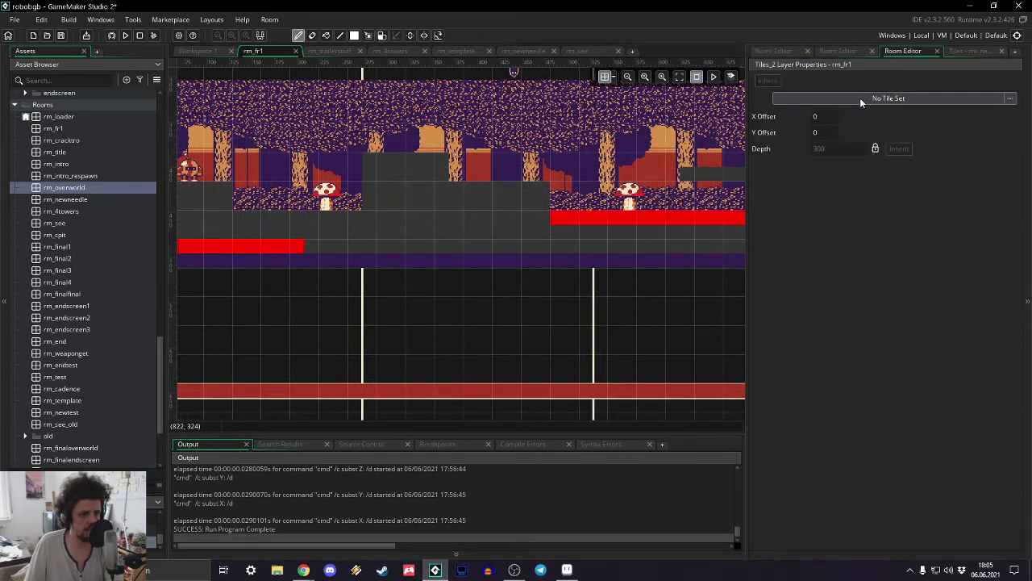
- Add another new tile layer directly above the Paratiles1a layer
{"action": "left_click", "coordinate": [786, 54]}
{"action": "left_click", "coordinate": [787, 184]}
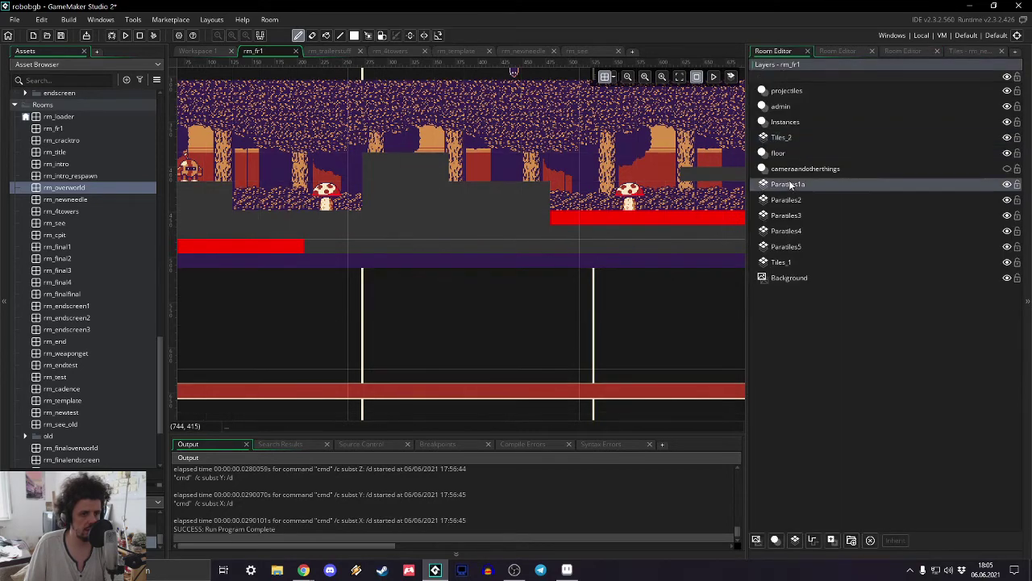
{"action": "right_click", "coordinate": [798, 183]}
{"action": "mouse_move", "coordinate": [823, 232]}
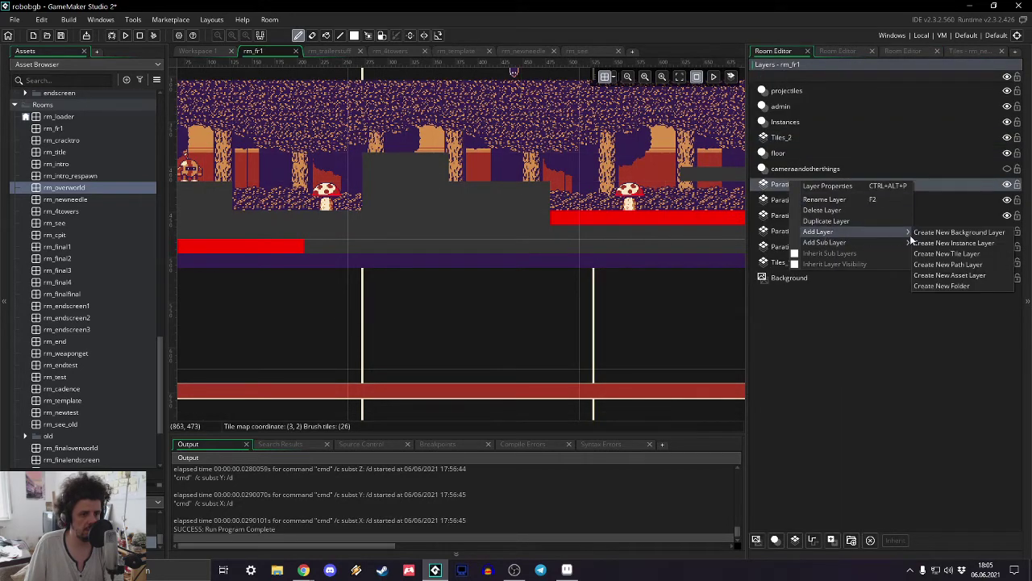
{"action": "left_click", "coordinate": [941, 254]}
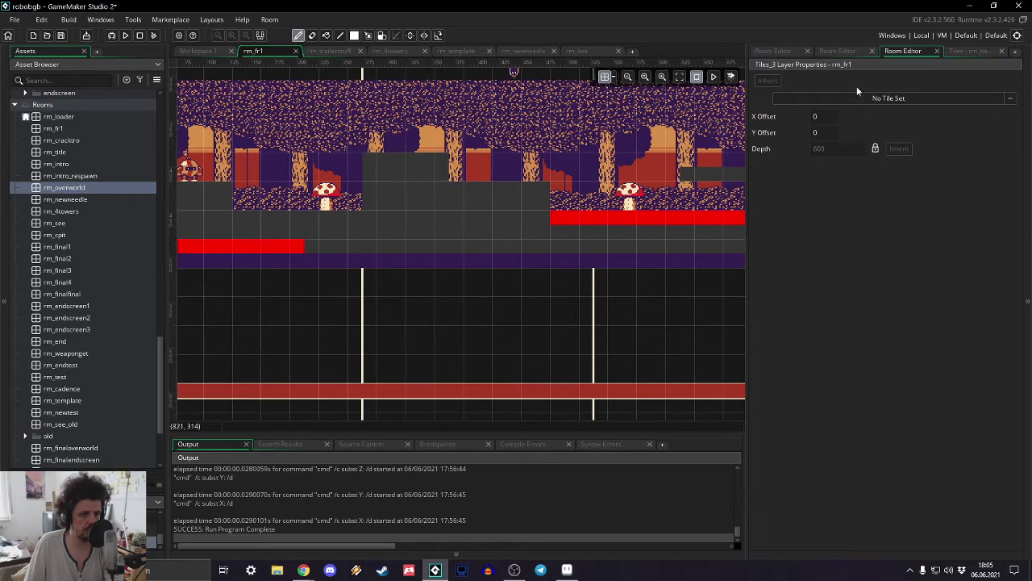
- Add a new tile sub layer beneath the Tiles_2 layer in rm_fr1
{"action": "left_click", "coordinate": [779, 51]}
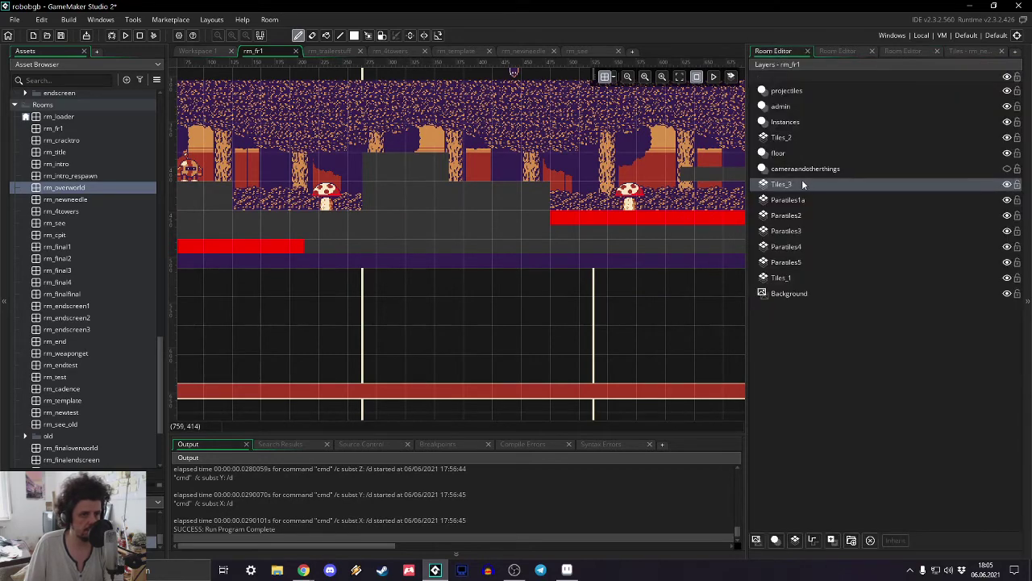
{"action": "left_click", "coordinate": [783, 137]}
{"action": "double_click", "coordinate": [784, 136]}
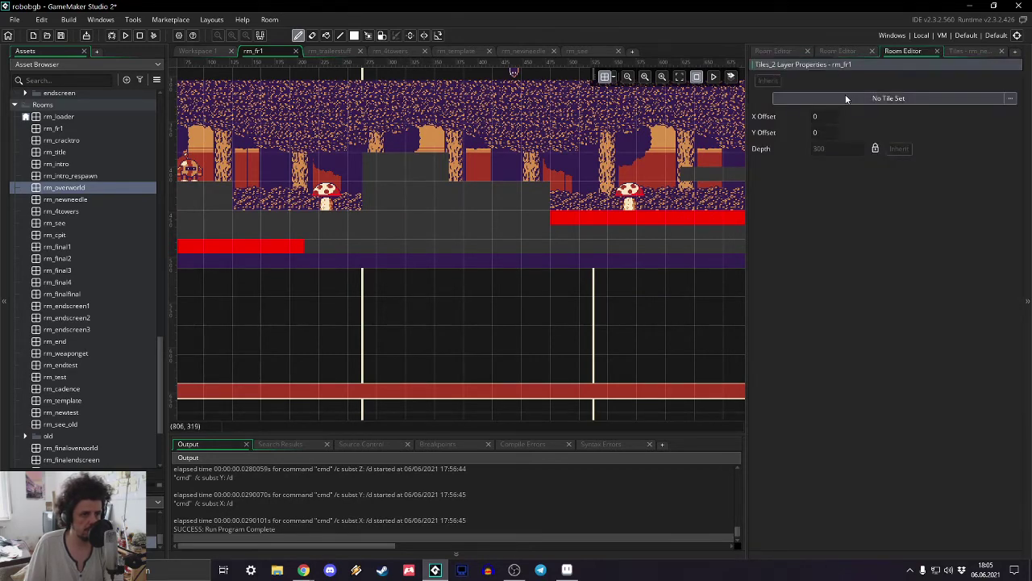
{"action": "left_click", "coordinate": [774, 51]}
{"action": "right_click", "coordinate": [788, 140]}
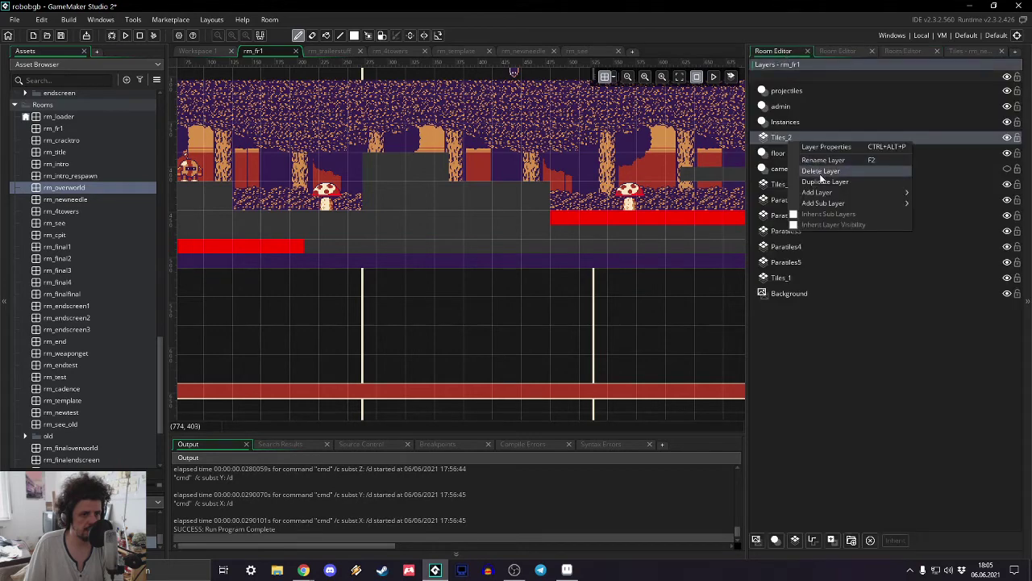
{"action": "mouse_move", "coordinate": [825, 204]}
{"action": "left_click", "coordinate": [933, 225]}
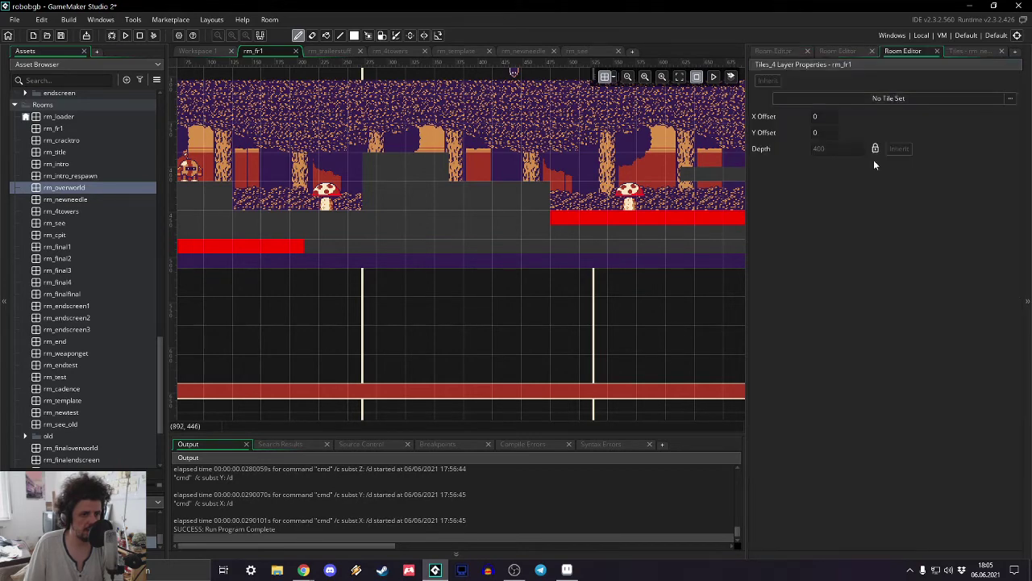
- Assign the general1 tile set to the Tiles_2 layer
{"action": "left_click", "coordinate": [784, 51]}
{"action": "double_click", "coordinate": [788, 139]}
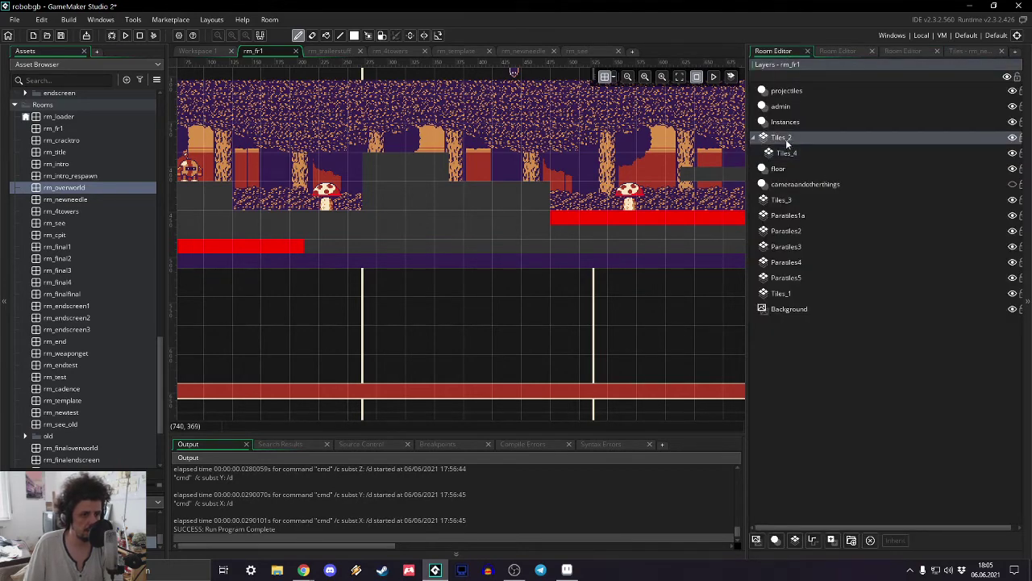
{"action": "left_click", "coordinate": [893, 99]}
{"action": "double_click", "coordinate": [767, 135]}
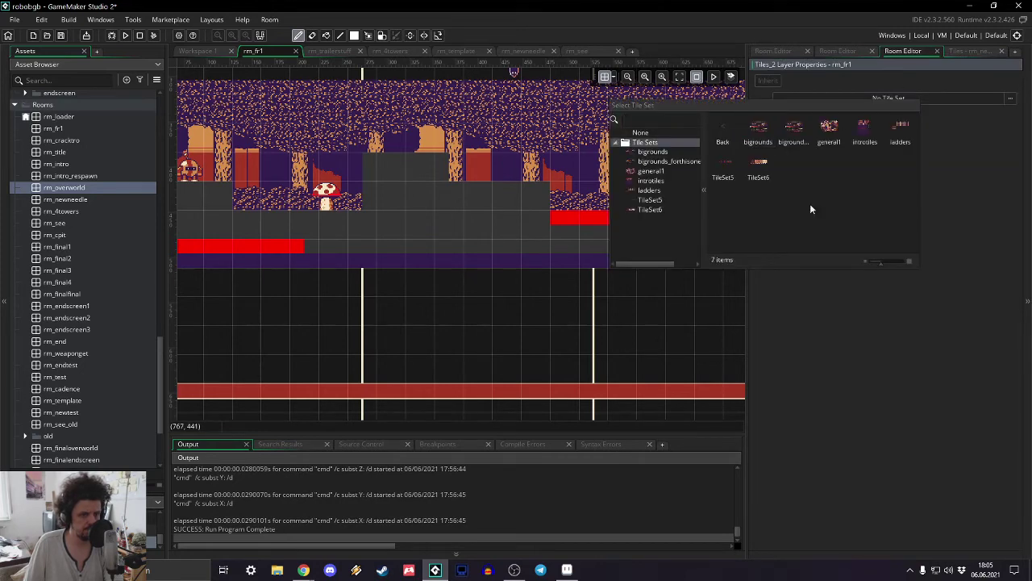
{"action": "double_click", "coordinate": [835, 131]}
- Paint the general1 spike tile over the first stretch of the long red strip beyond the raised grey blocks
{"action": "left_click", "coordinate": [953, 53]}
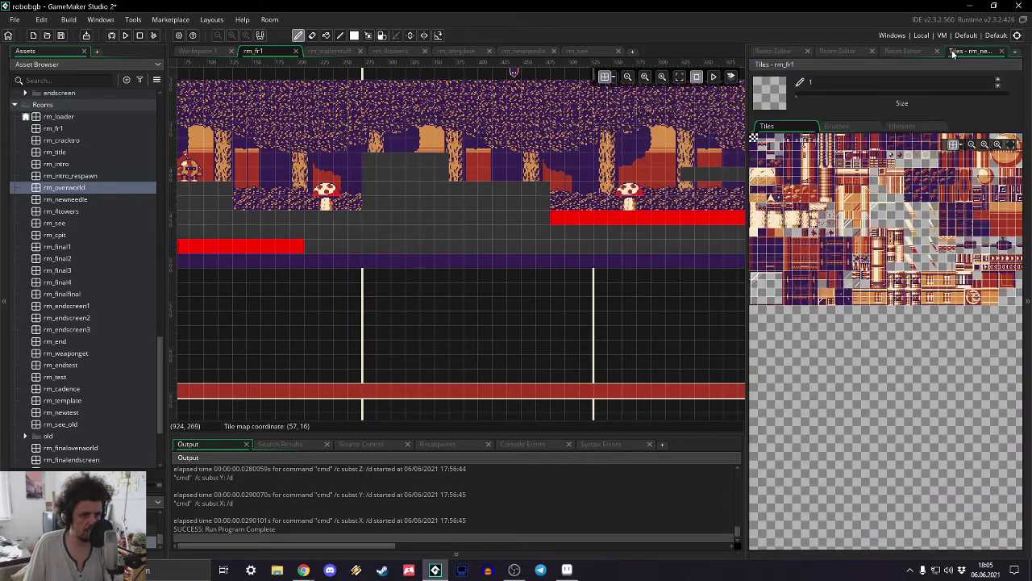
{"action": "middle_click_drag", "start_coordinate": [792, 156], "coordinate": [847, 261]}
{"action": "scroll", "coordinate": [847, 261], "scroll_direction": "down", "scroll_amount": 2}
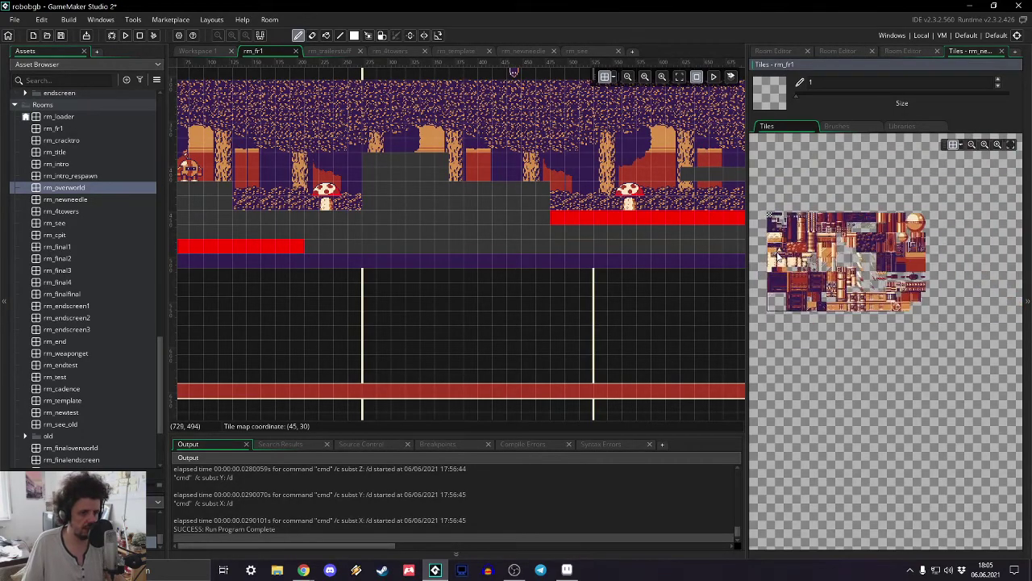
{"action": "scroll", "coordinate": [792, 246], "scroll_direction": "up", "scroll_amount": 3}
{"action": "scroll", "coordinate": [792, 246], "scroll_direction": "up", "scroll_amount": 3}
{"action": "left_click", "coordinate": [773, 263]}
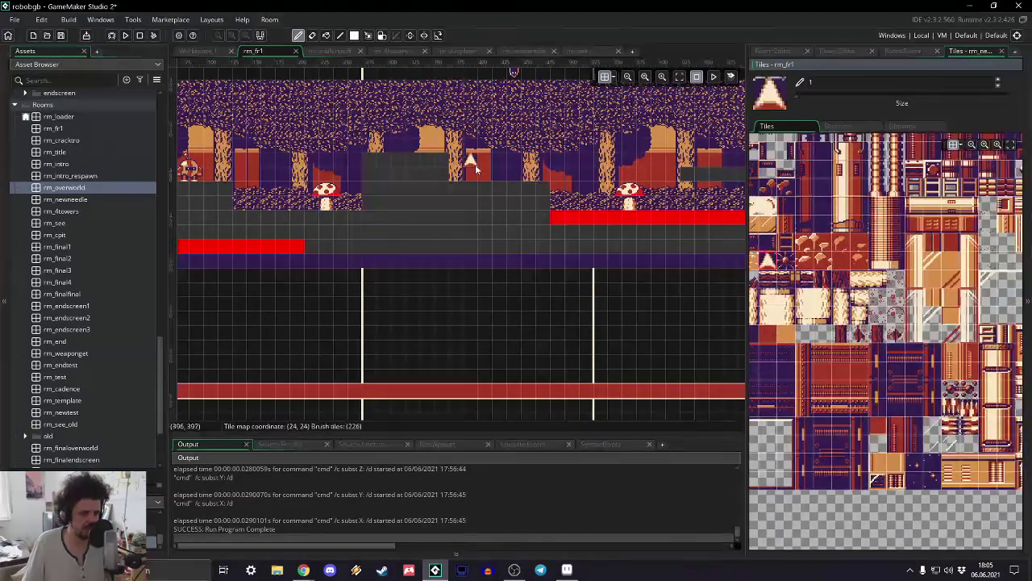
{"action": "left_click_drag", "start_coordinate": [556, 217], "coordinate": [686, 217]}
{"action": "middle_click_drag", "start_coordinate": [685, 216], "coordinate": [387, 205]}
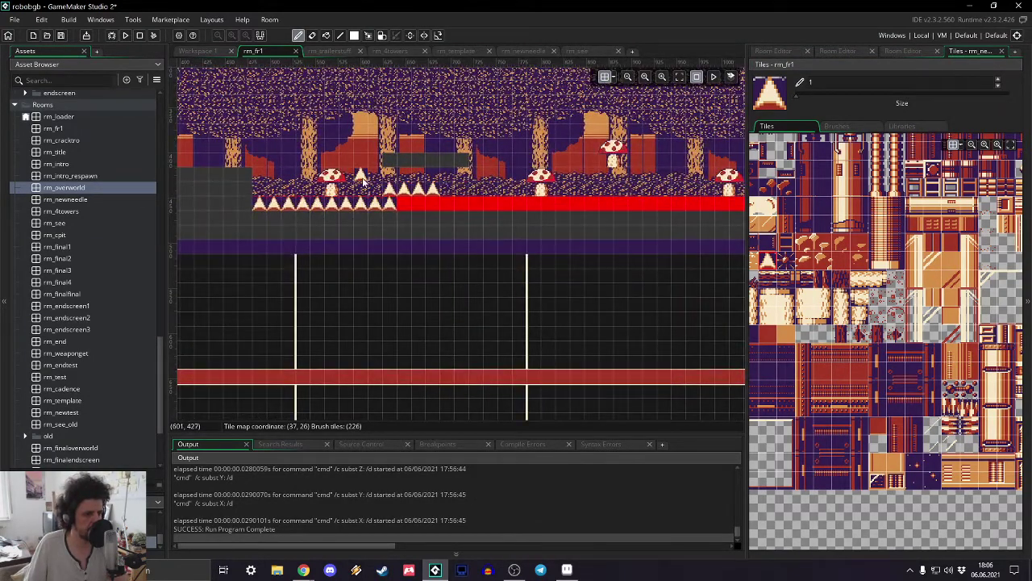
- Continue the row of spike tiles along the rest of the red strip up to the grey blocks near the room's end
{"action": "left_click_drag", "start_coordinate": [410, 208], "coordinate": [716, 211]}
{"action": "middle_click_drag", "start_coordinate": [675, 212], "coordinate": [376, 206]}
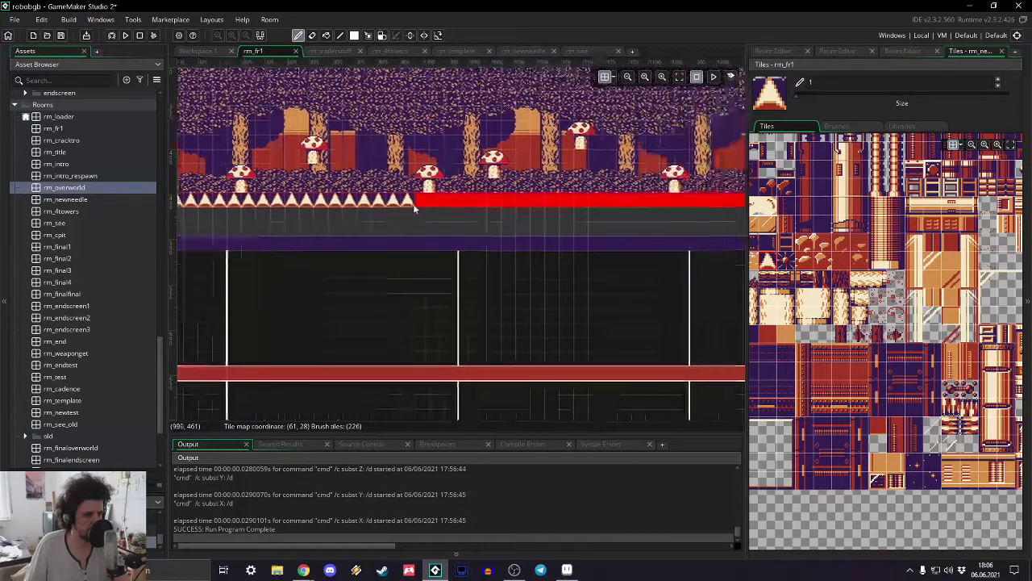
{"action": "left_click_drag", "start_coordinate": [411, 209], "coordinate": [688, 208]}
{"action": "middle_click_drag", "start_coordinate": [708, 210], "coordinate": [421, 203]}
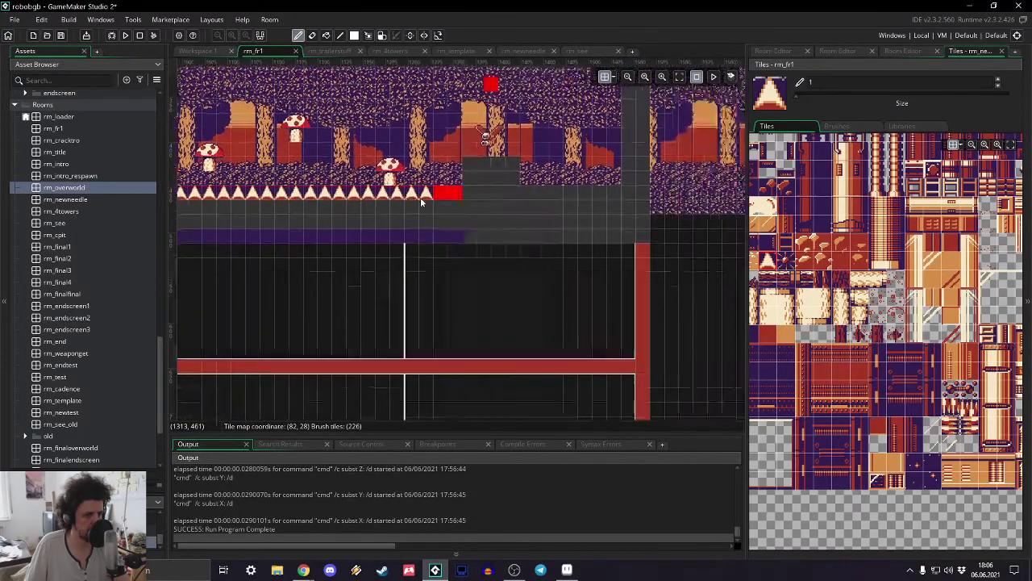
{"action": "scroll", "coordinate": [619, 195], "scroll_direction": "up", "scroll_amount": 3}
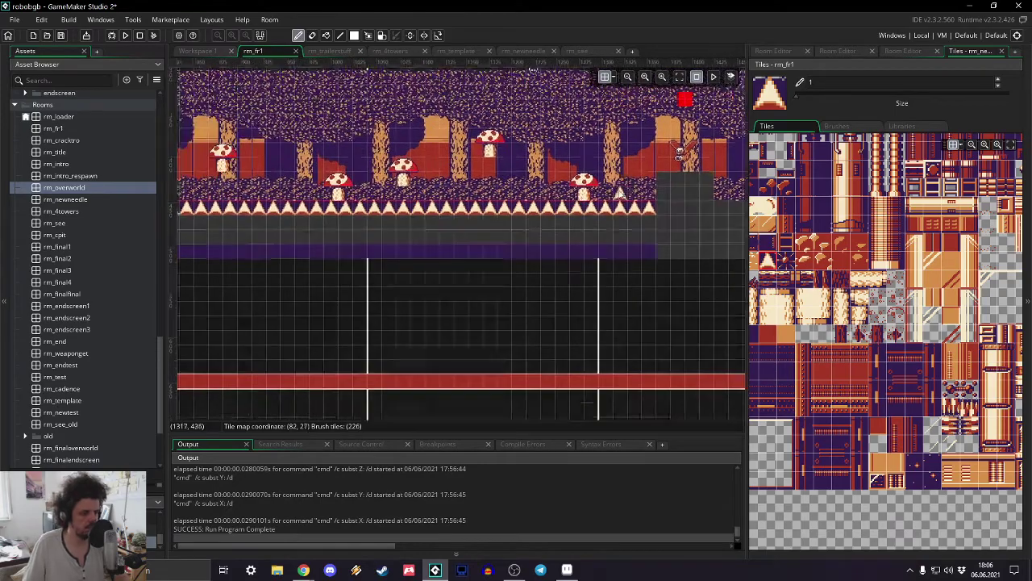
{"action": "scroll", "coordinate": [619, 195], "scroll_direction": "up", "scroll_amount": 3}
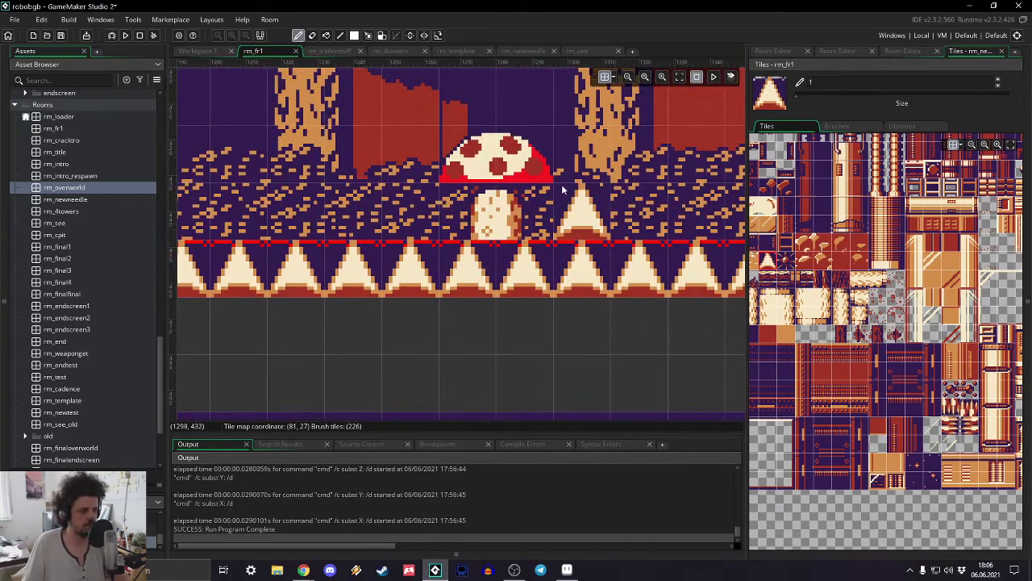
{"action": "scroll", "coordinate": [454, 181], "scroll_direction": "down", "scroll_amount": 4}
{"action": "scroll", "coordinate": [454, 180], "scroll_direction": "down", "scroll_amount": 2}
{"action": "scroll", "coordinate": [72, 188], "scroll_direction": "up", "scroll_amount": 4}
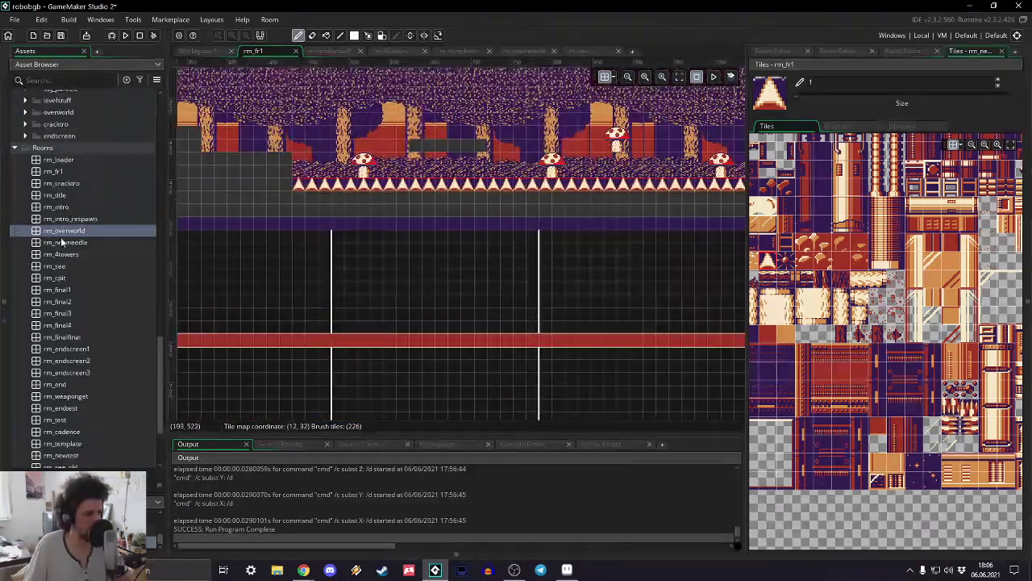
- Find obj_floor in the enviromental object folder, toggle its Visible option off and close the object
{"action": "scroll", "coordinate": [72, 188], "scroll_direction": "up", "scroll_amount": 10}
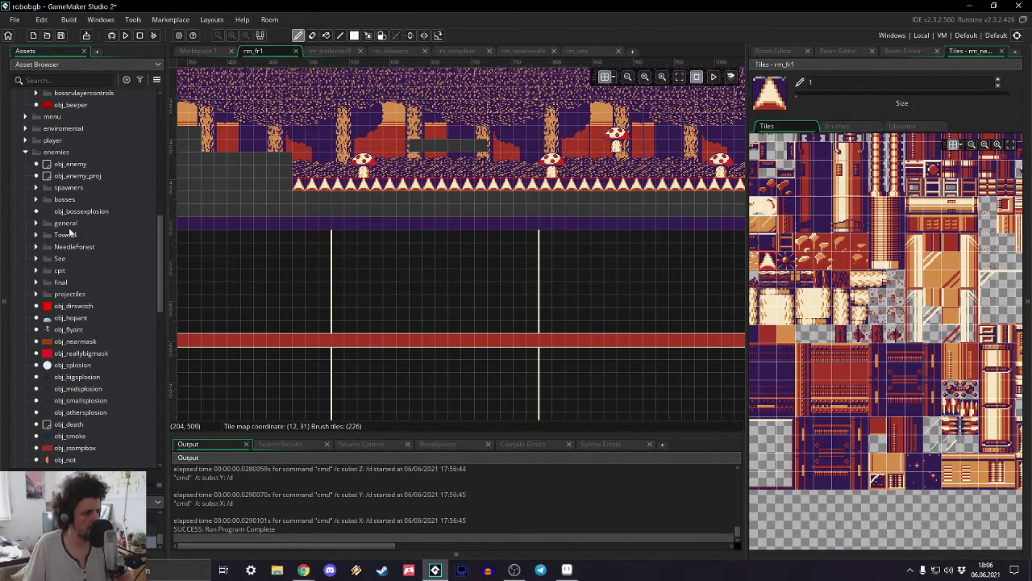
{"action": "scroll", "coordinate": [71, 230], "scroll_direction": "up", "scroll_amount": 8}
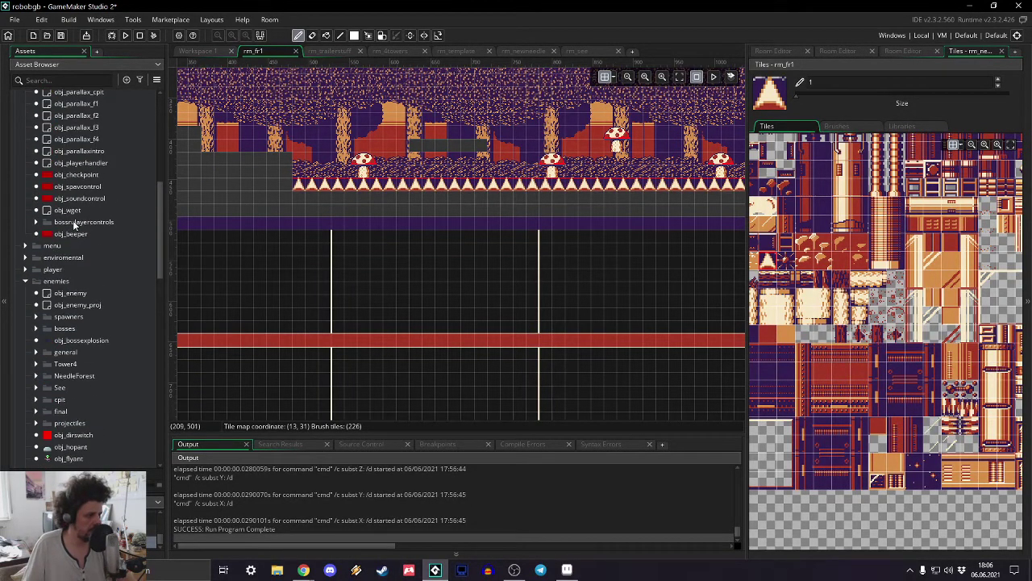
{"action": "scroll", "coordinate": [73, 229], "scroll_direction": "up", "scroll_amount": 4}
{"action": "scroll", "coordinate": [61, 258], "scroll_direction": "down", "scroll_amount": 11}
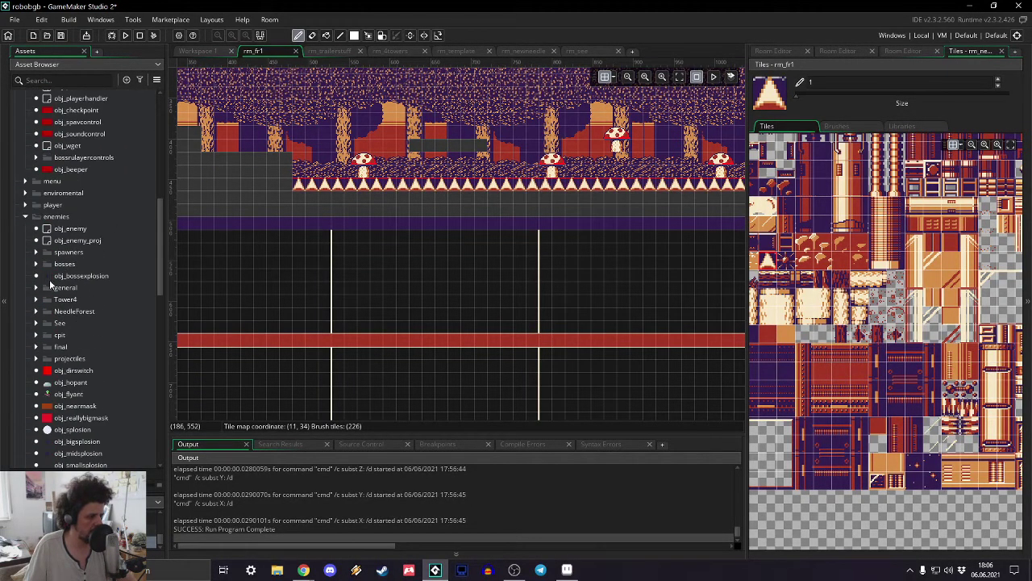
{"action": "left_click", "coordinate": [29, 217]}
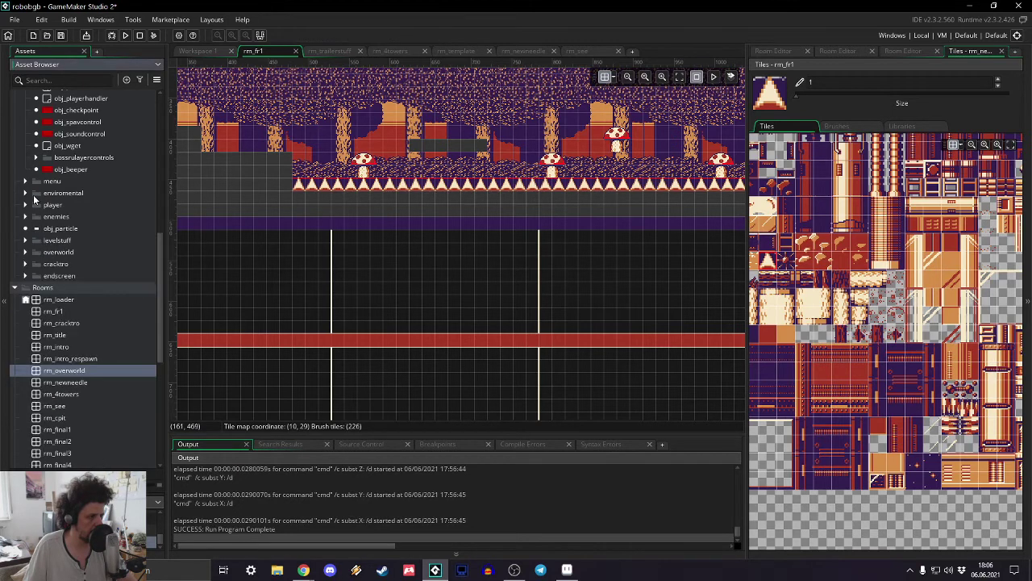
{"action": "left_click", "coordinate": [25, 193]}
{"action": "double_click", "coordinate": [67, 204]}
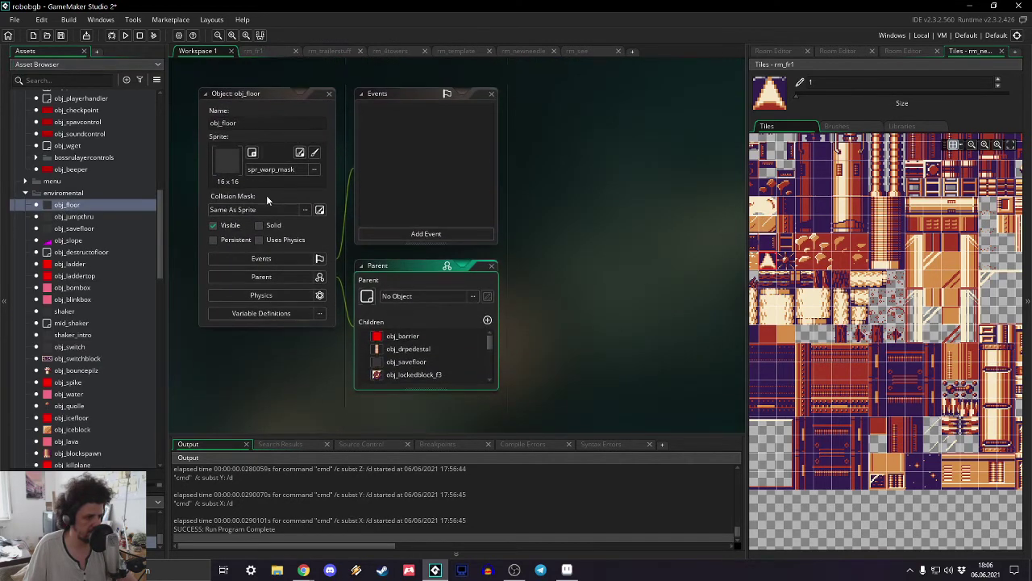
{"action": "left_click", "coordinate": [242, 229]}
{"action": "left_click", "coordinate": [329, 95]}
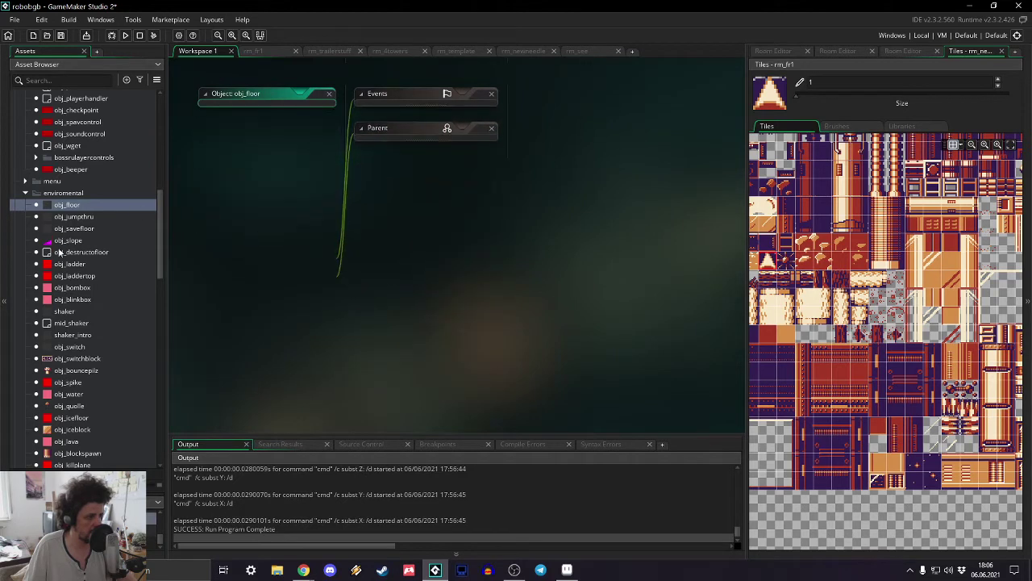
- Check the settings of the obj_spike object, including its Visible option, and return to the rm_fr1 room
{"action": "double_click", "coordinate": [64, 382]}
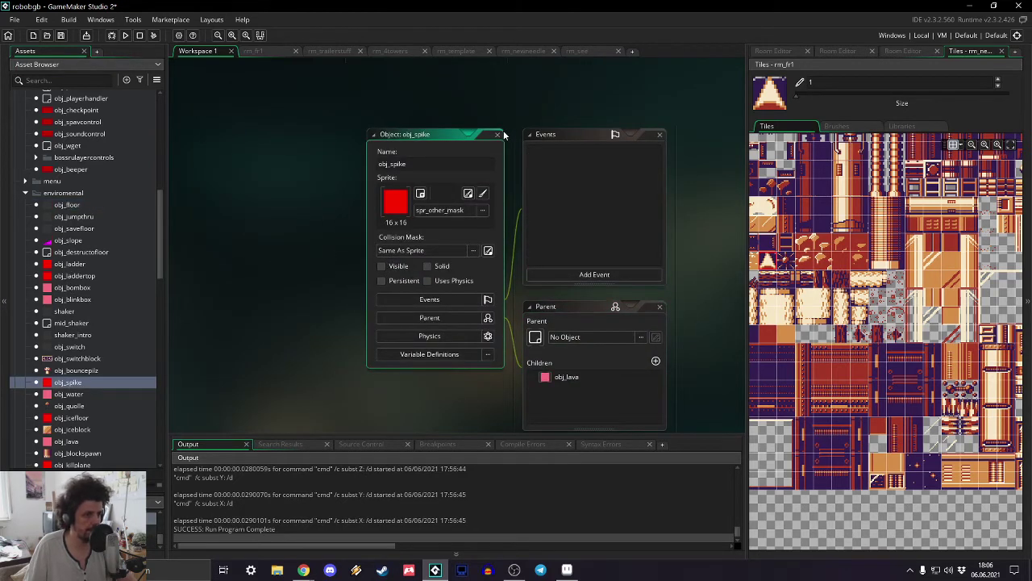
{"action": "left_click", "coordinate": [497, 134]}
{"action": "left_click", "coordinate": [268, 53]}
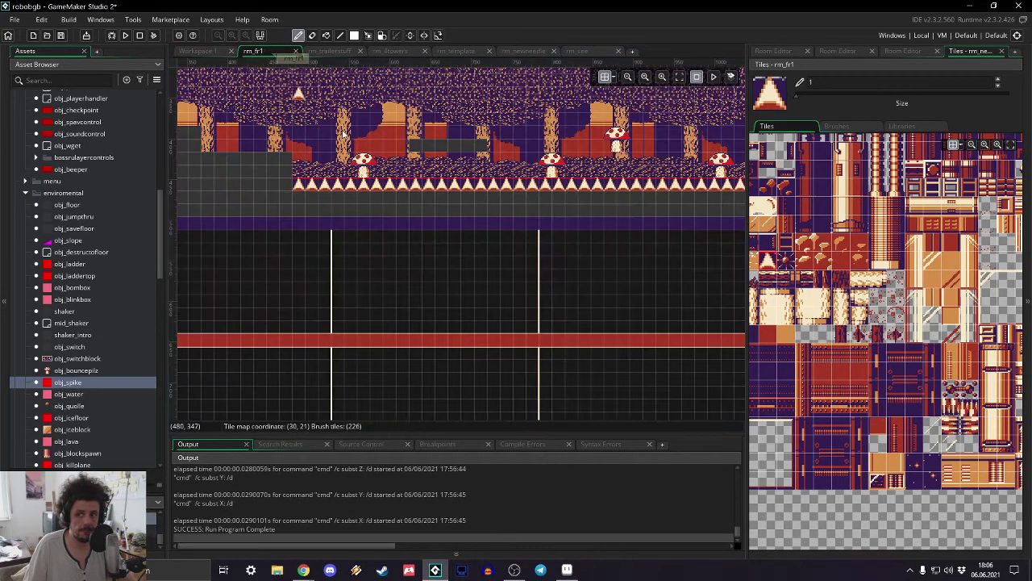
- Choose the mushroom stem tile from the tile set and compare it with the mushrooms' positions above the spike row
{"action": "middle_click_drag", "start_coordinate": [479, 223], "coordinate": [619, 251]}
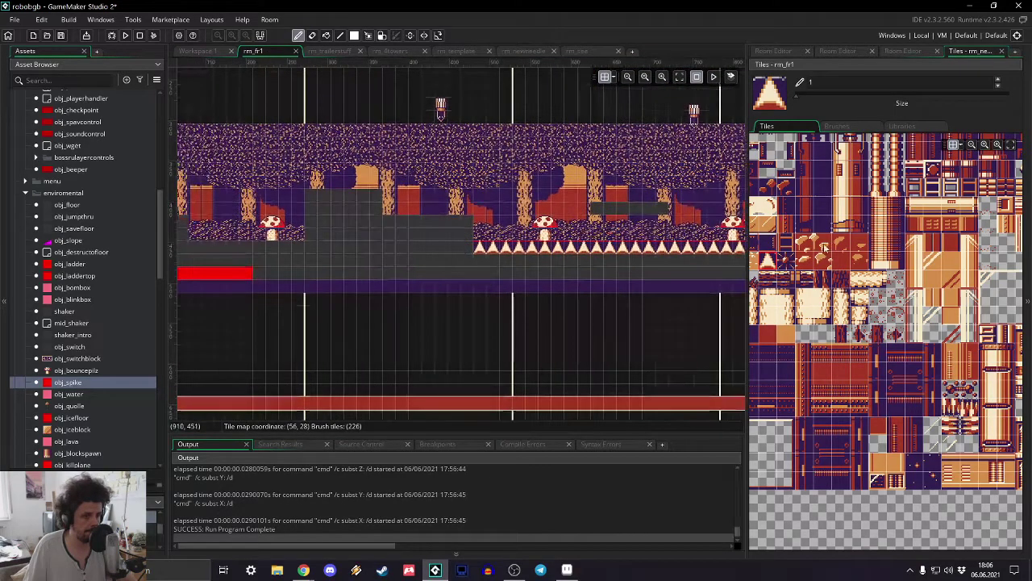
{"action": "middle_click_drag", "start_coordinate": [838, 279], "coordinate": [898, 337]}
{"action": "scroll", "coordinate": [905, 326], "scroll_direction": "up", "scroll_amount": 5}
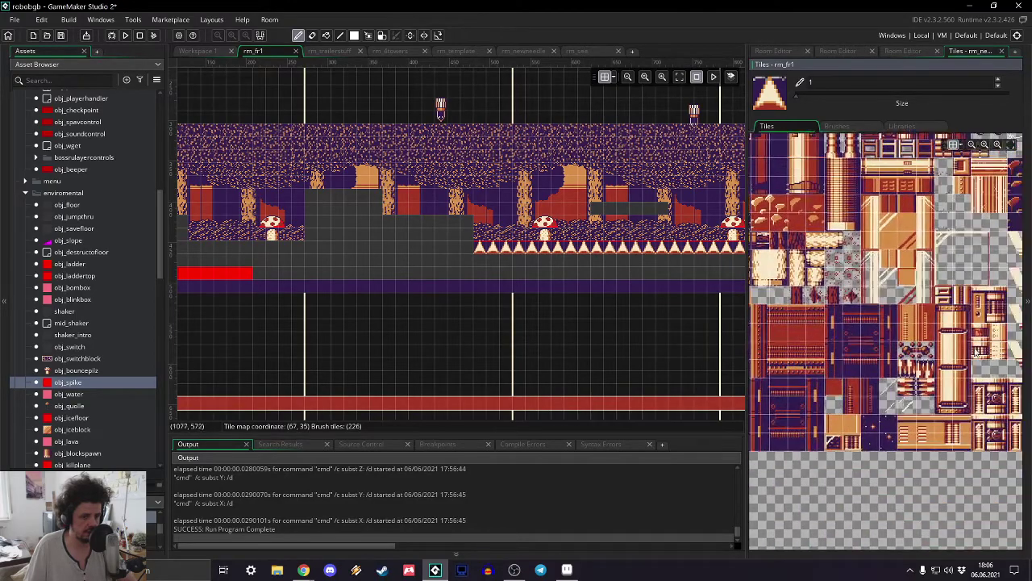
{"action": "middle_click_drag", "start_coordinate": [847, 397], "coordinate": [933, 366]}
{"action": "left_click", "coordinate": [774, 287]}
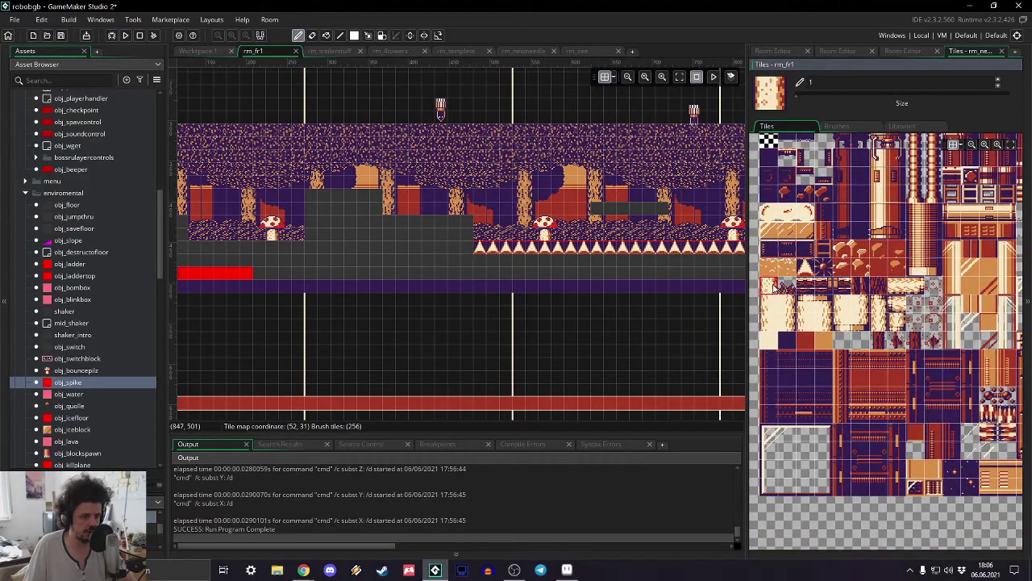
{"action": "scroll", "coordinate": [516, 246], "scroll_direction": "up", "scroll_amount": 3}
{"action": "middle_click_drag", "start_coordinate": [663, 238], "coordinate": [546, 217]}
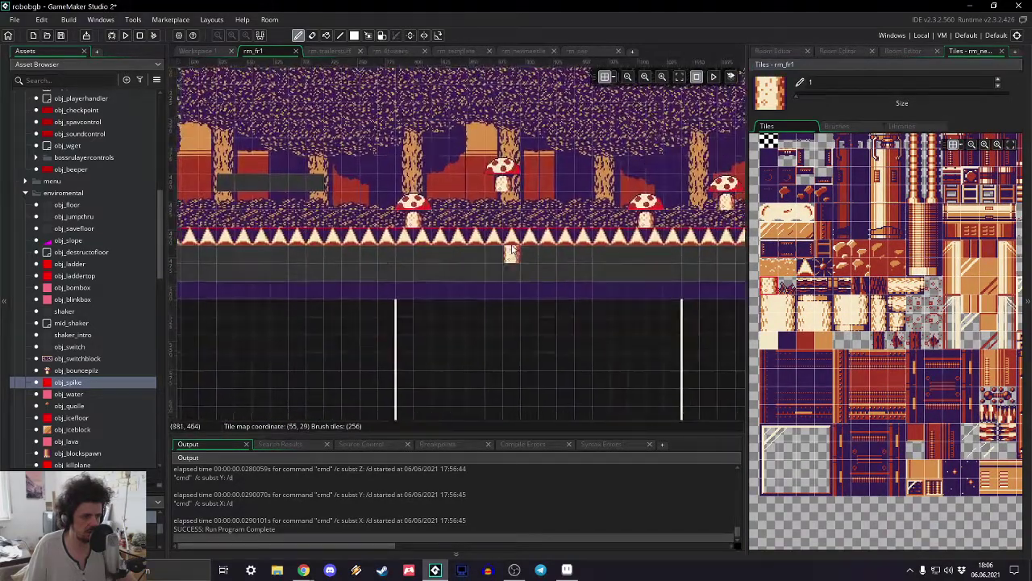
{"action": "scroll", "coordinate": [507, 196], "scroll_direction": "up", "scroll_amount": 3}
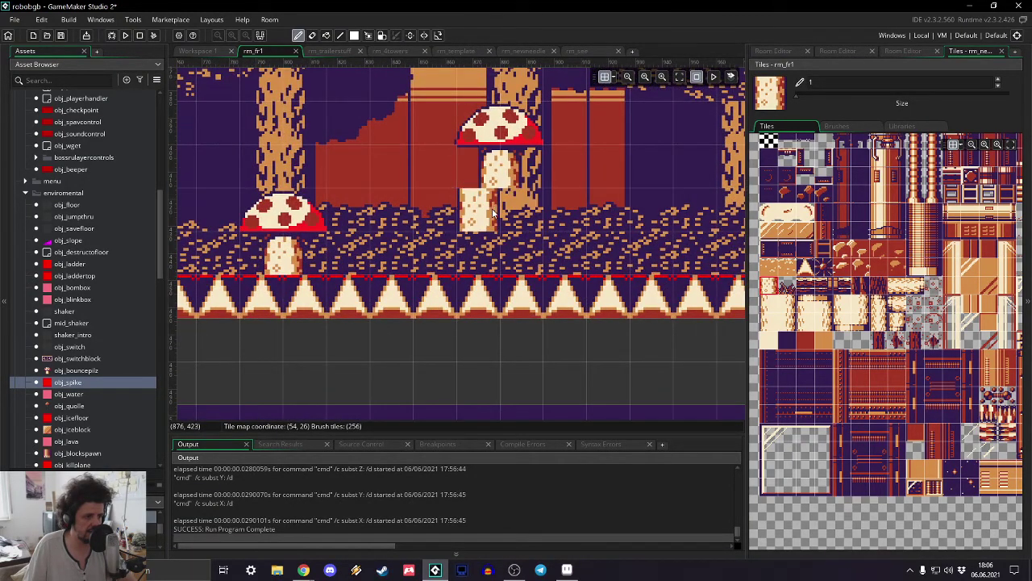
{"action": "middle_click_drag", "start_coordinate": [509, 169], "coordinate": [271, 189]}
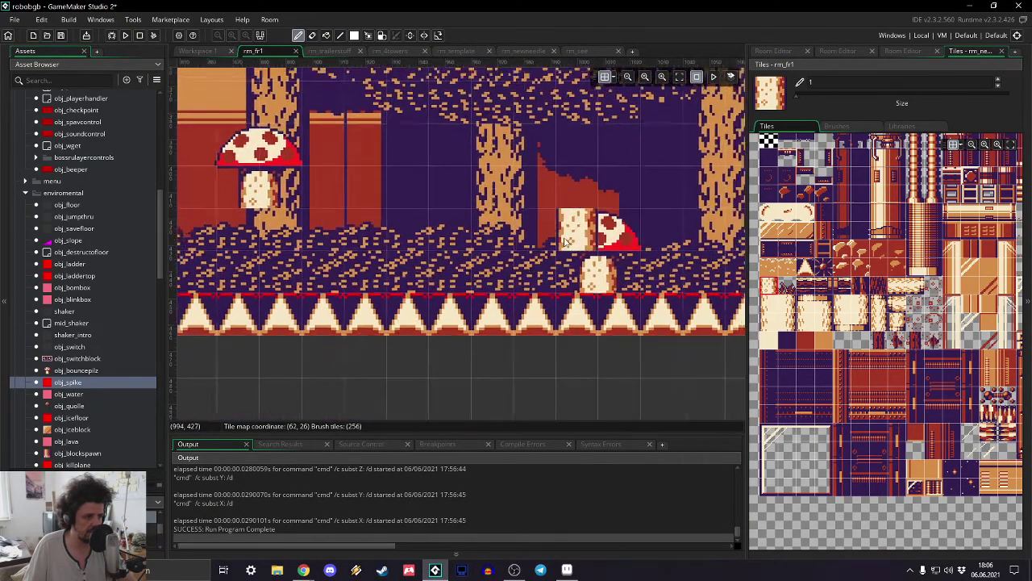
{"action": "scroll", "coordinate": [565, 242], "scroll_direction": "down", "scroll_amount": 3}
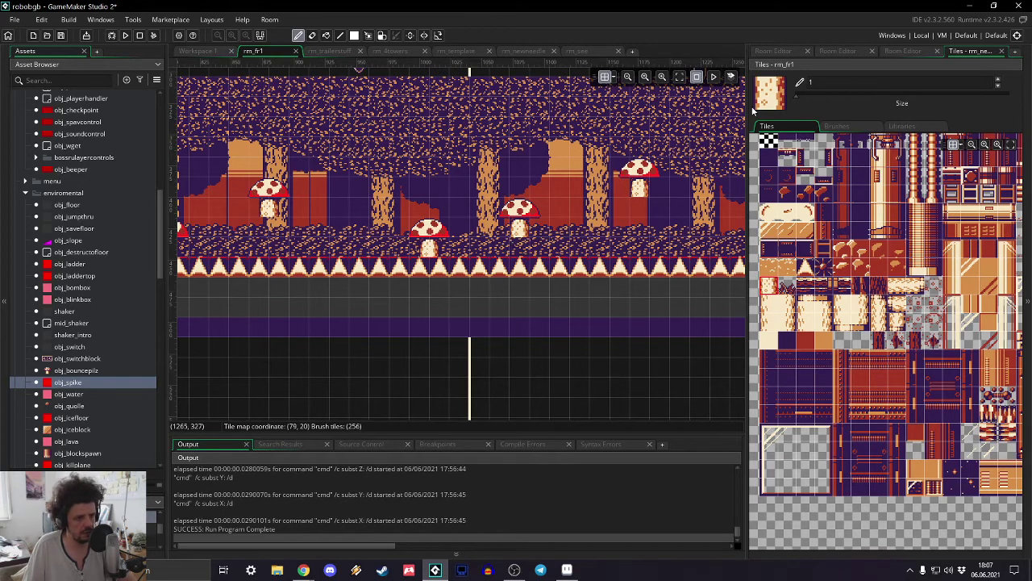
- Add a new tile sub layer beneath the Tiles_4 layer nested under Tiles_2
{"action": "left_click", "coordinate": [760, 51]}
{"action": "left_click", "coordinate": [757, 139]}
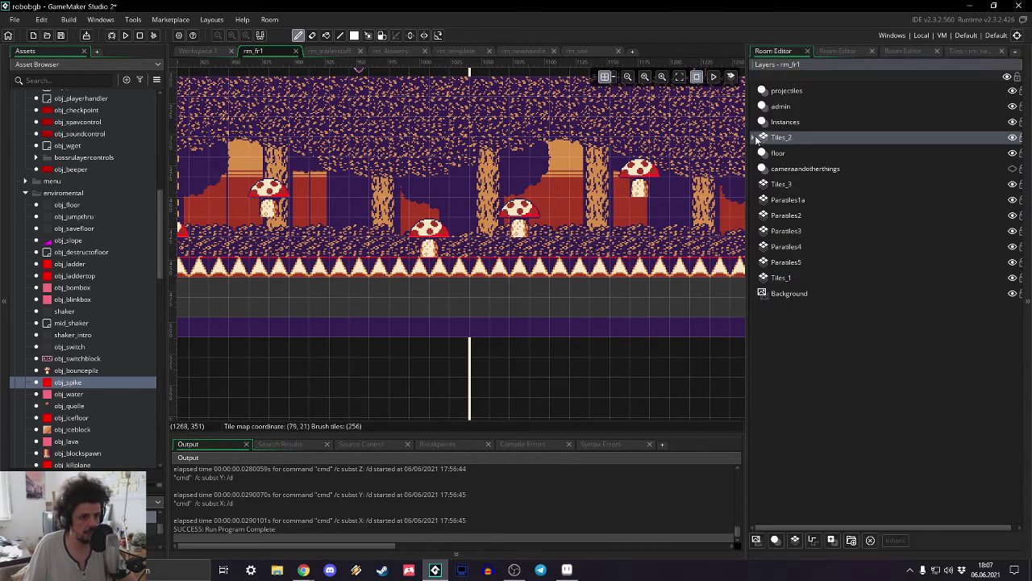
{"action": "left_click", "coordinate": [755, 139]}
{"action": "right_click", "coordinate": [781, 156]}
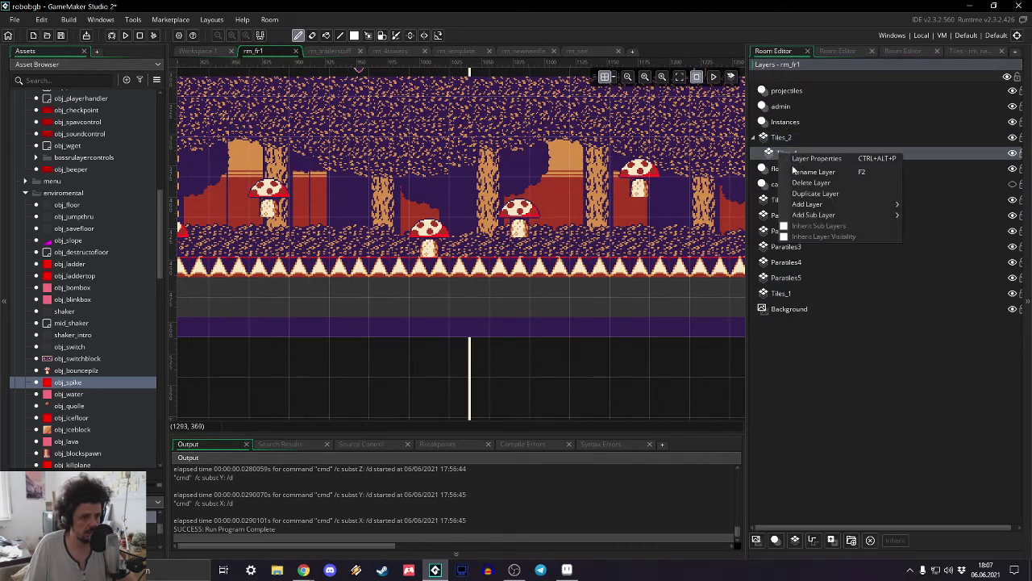
{"action": "mouse_move", "coordinate": [815, 214]}
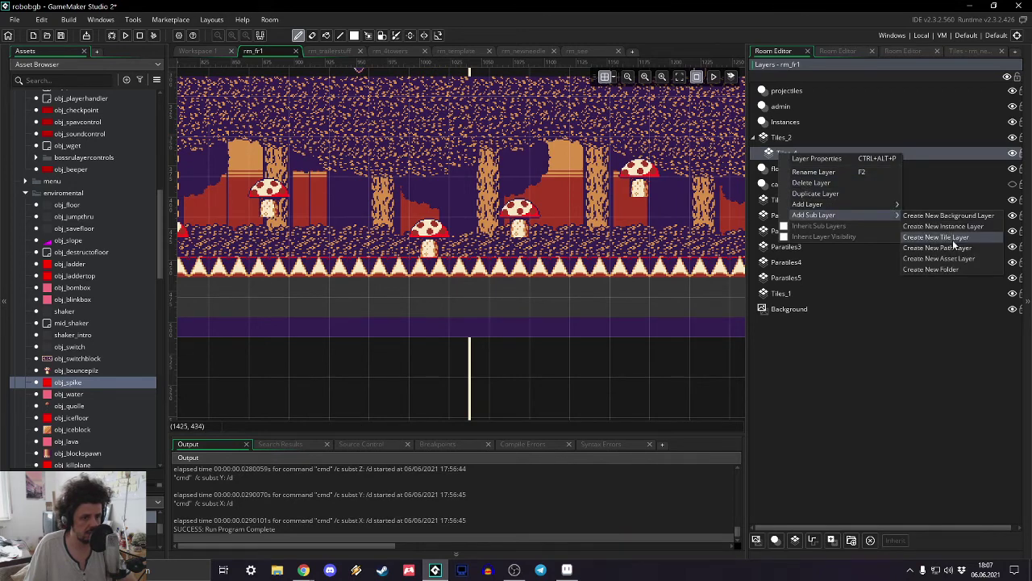
{"action": "left_click", "coordinate": [954, 237]}
- Assign the general1 tile set to the new Tiles_5 layer
{"action": "left_click", "coordinate": [850, 94]}
{"action": "double_click", "coordinate": [715, 121]}
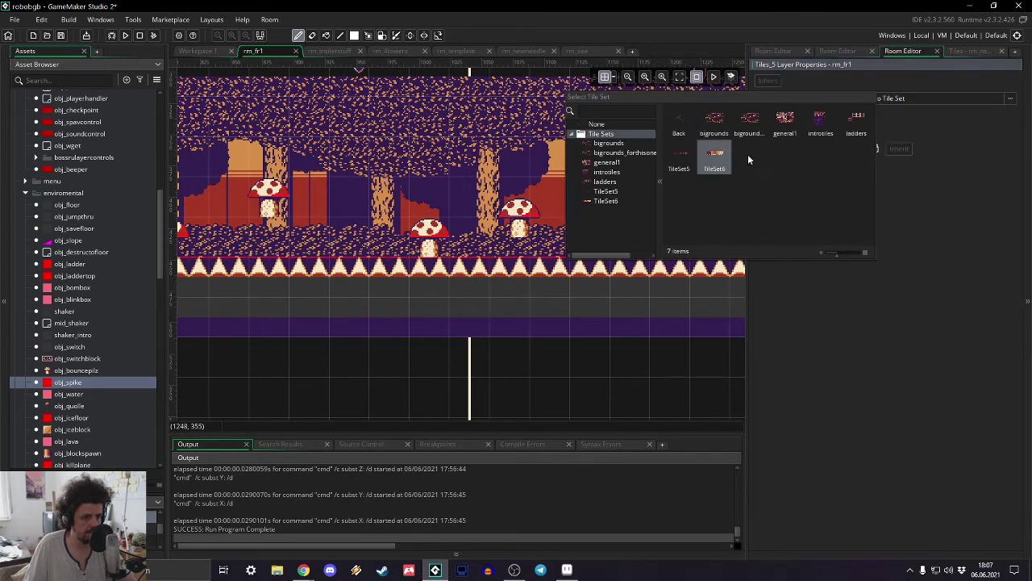
{"action": "double_click", "coordinate": [754, 127]}
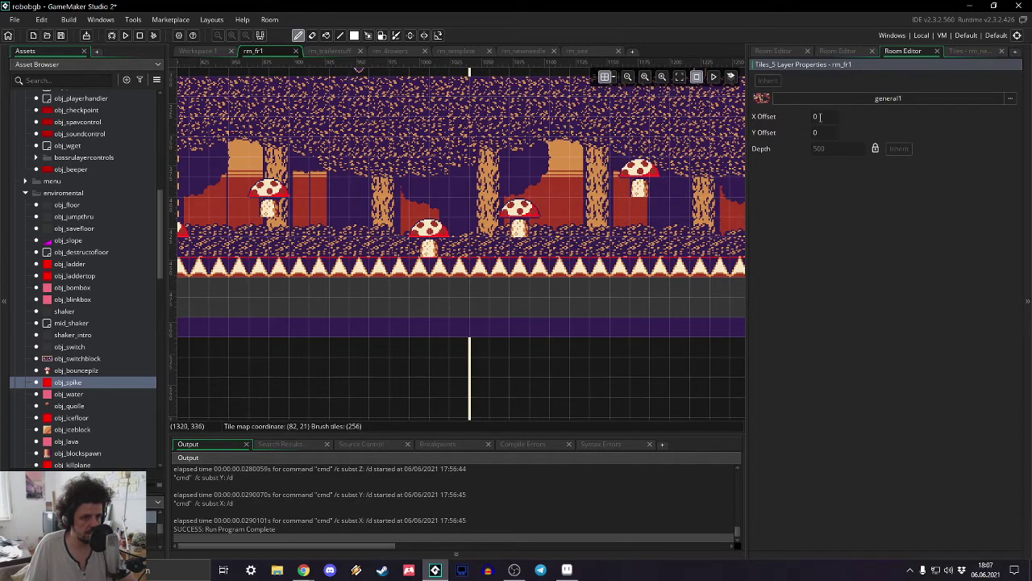
- Set the Tiles_5 layer's X offset to 8, extend the misaligned tall mushroom's stem down to the spikes, and check the other mushrooms' alignment
{"action": "left_click", "coordinate": [826, 118]}
{"action": "type", "text": "8"}
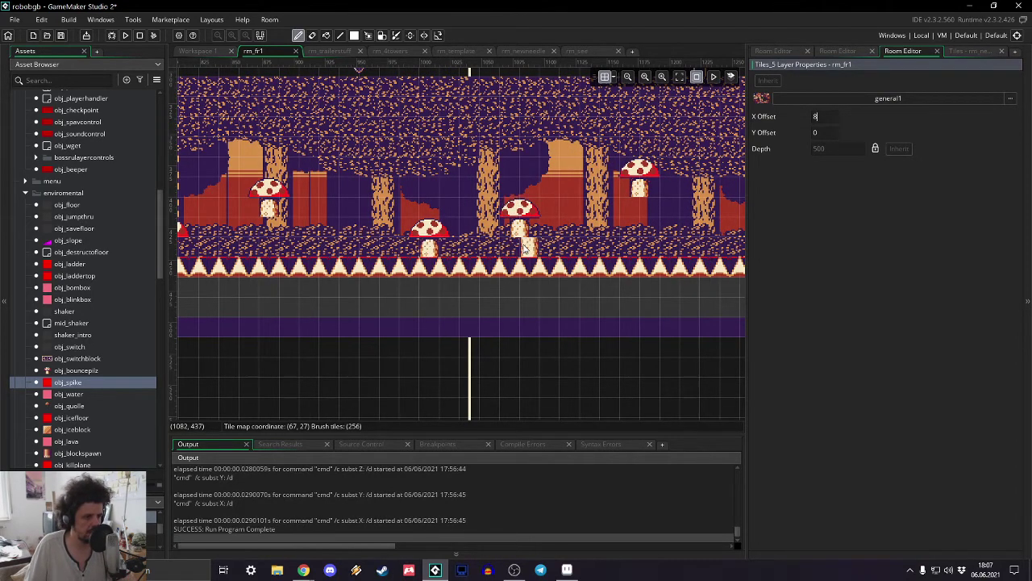
{"action": "middle_click_drag", "start_coordinate": [264, 230], "coordinate": [451, 199]}
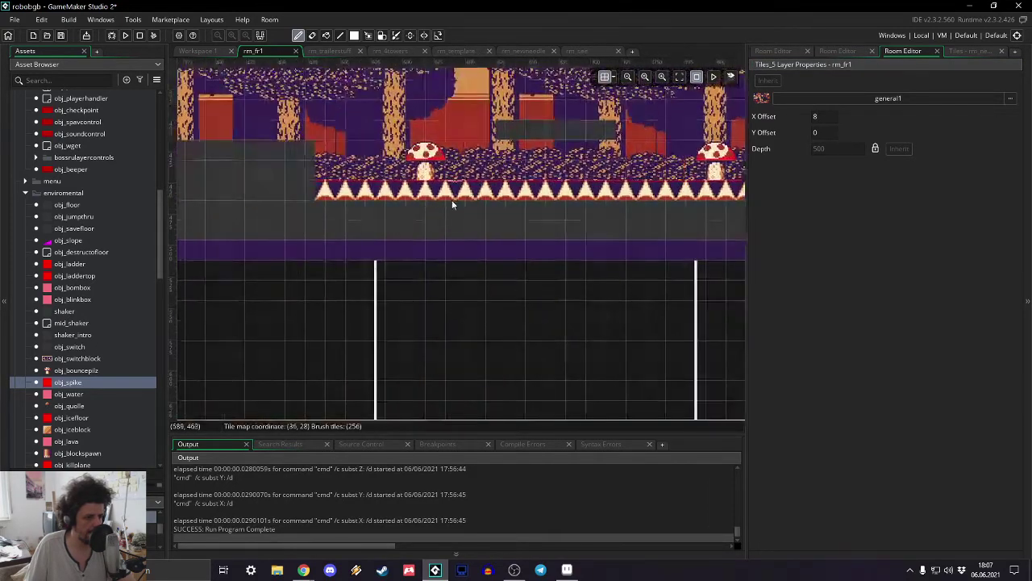
{"action": "middle_click_drag", "start_coordinate": [716, 197], "coordinate": [603, 258]}
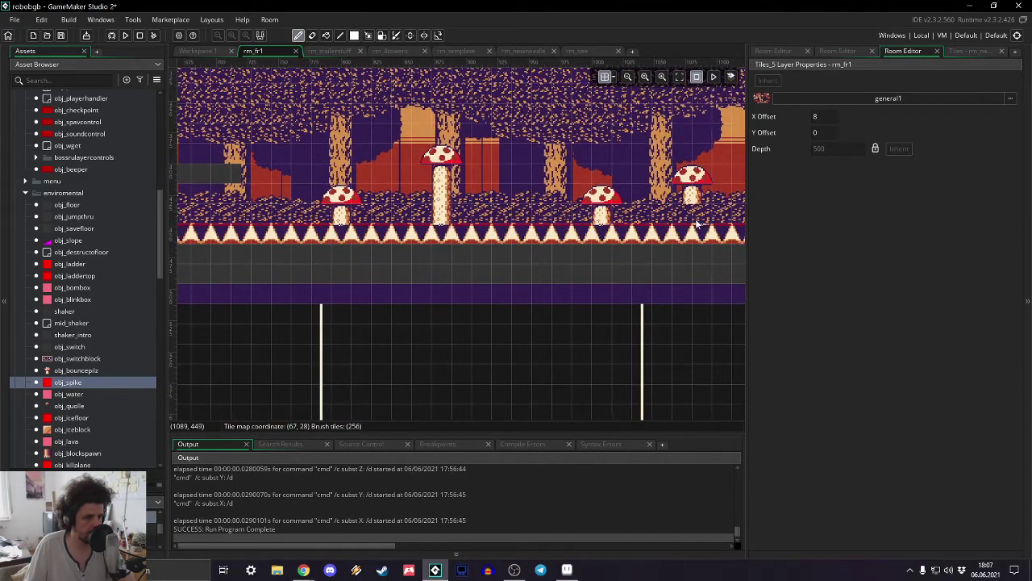
{"action": "middle_click_drag", "start_coordinate": [698, 224], "coordinate": [523, 199]}
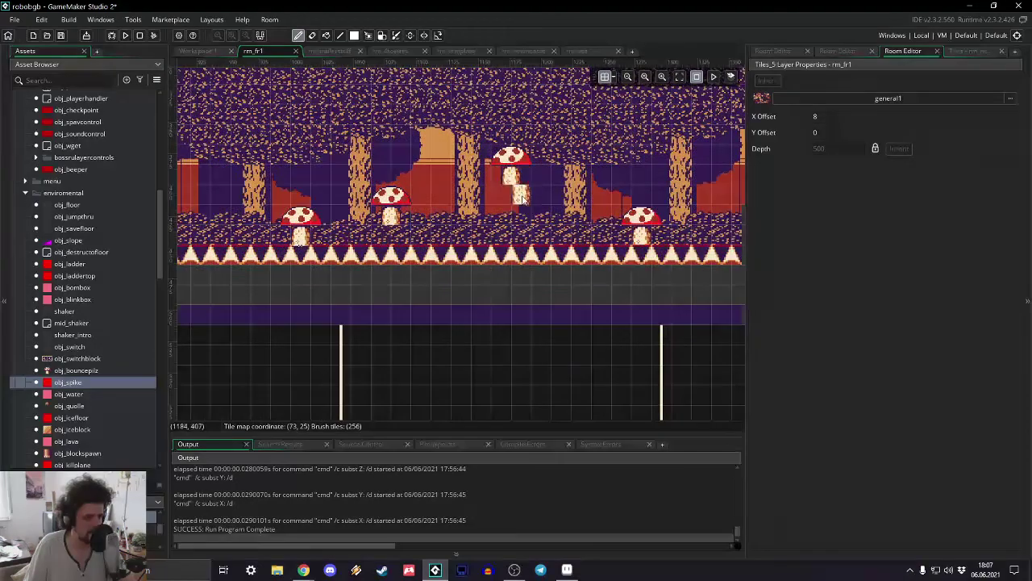
{"action": "middle_click_drag", "start_coordinate": [662, 176], "coordinate": [477, 218]}
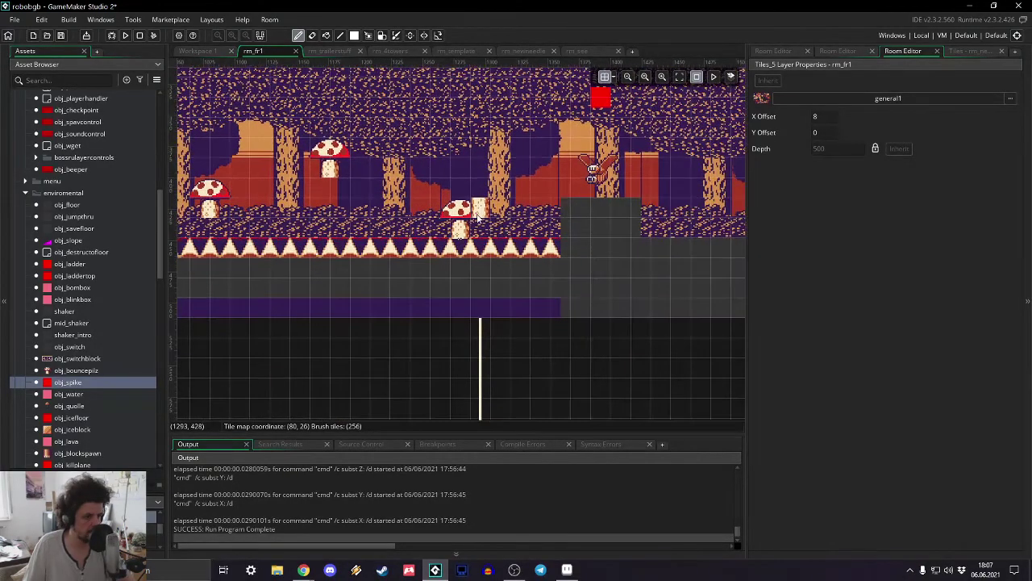
{"action": "scroll", "coordinate": [478, 217], "scroll_direction": "up", "scroll_amount": 5, "text": "ctrl"}
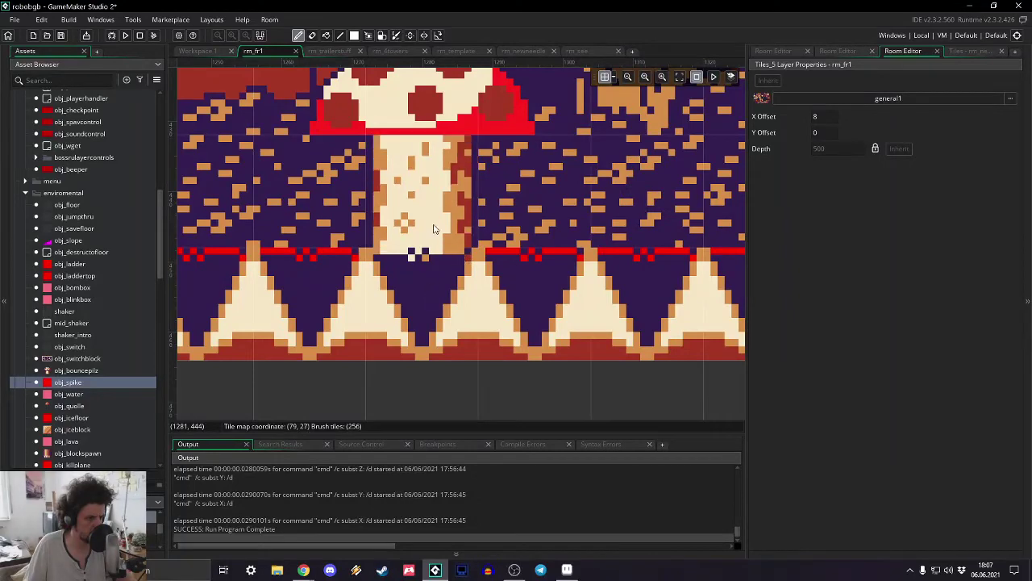
{"action": "scroll", "coordinate": [434, 229], "scroll_direction": "down", "scroll_amount": 4, "text": "ctrl"}
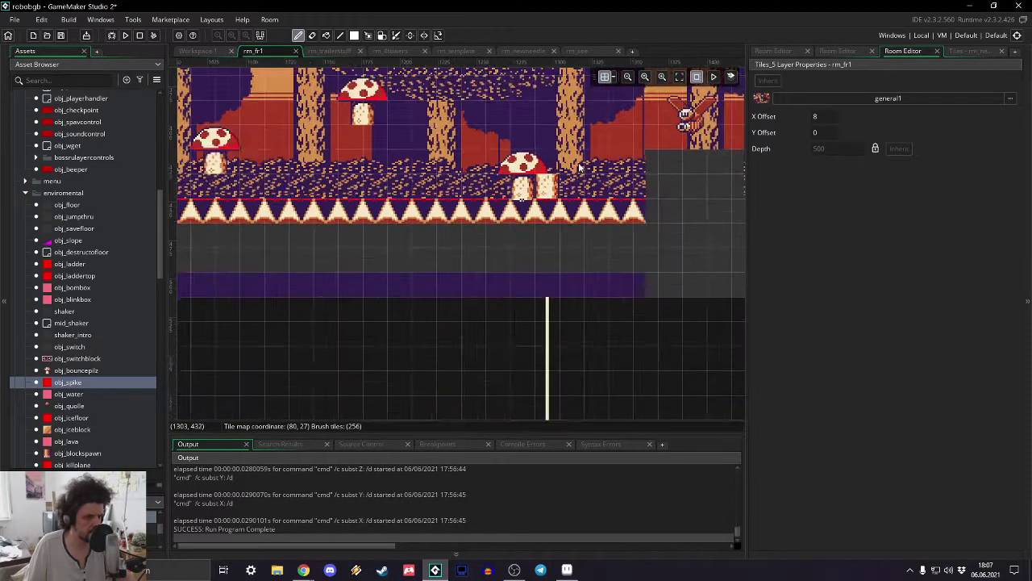
{"action": "scroll", "coordinate": [579, 167], "scroll_direction": "down", "scroll_amount": 2, "text": "ctrl"}
- Assign the general1 tile set to the Tiles_4 layer nested under Tiles_2
{"action": "left_click", "coordinate": [772, 51]}
{"action": "left_click", "coordinate": [789, 152]}
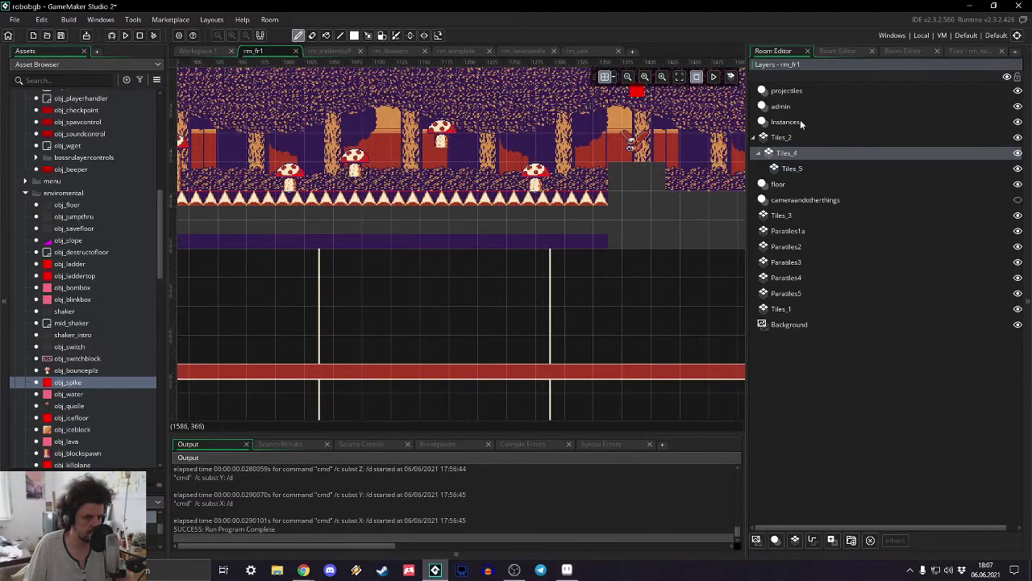
{"action": "double_click", "coordinate": [839, 154]}
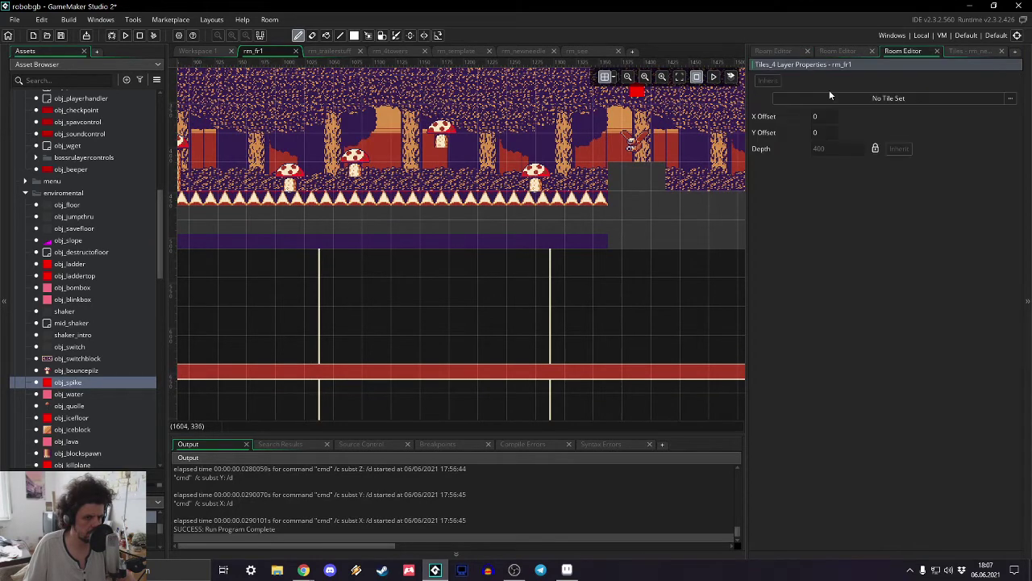
{"action": "left_click", "coordinate": [825, 98]}
{"action": "double_click", "coordinate": [690, 123]}
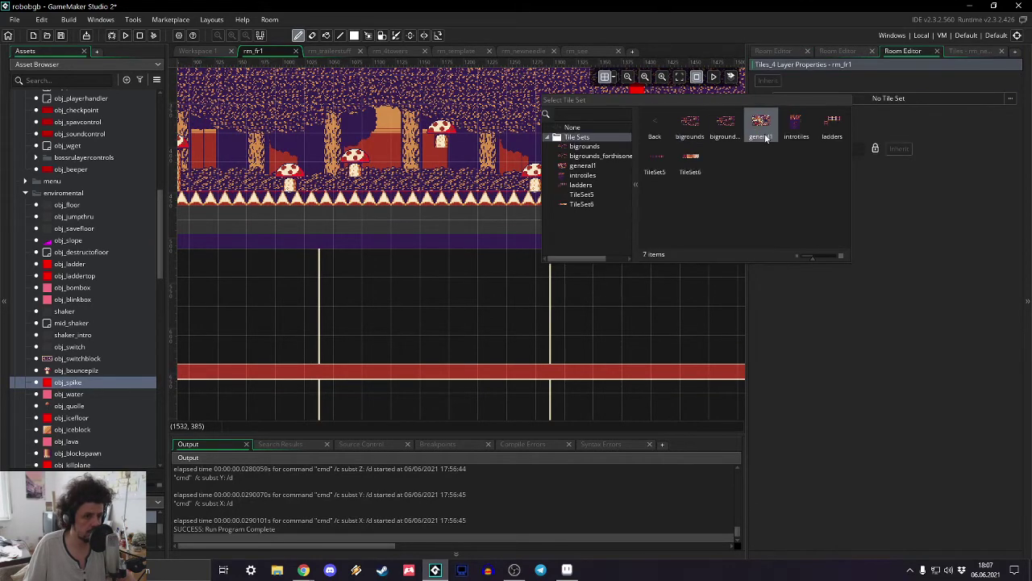
{"action": "double_click", "coordinate": [761, 124]}
- Paint stem tiles on Tiles_4 beneath the two floating mushrooms down to the spike row, and check the remaining mushrooms
{"action": "left_click_drag", "start_coordinate": [438, 155], "coordinate": [441, 203]}
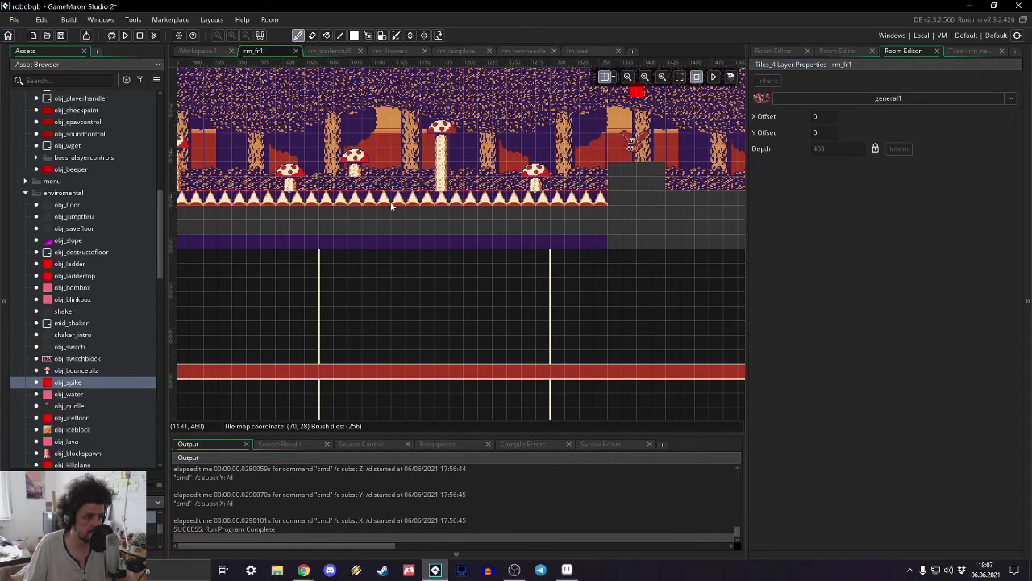
{"action": "middle_click_drag", "start_coordinate": [391, 206], "coordinate": [331, 195]}
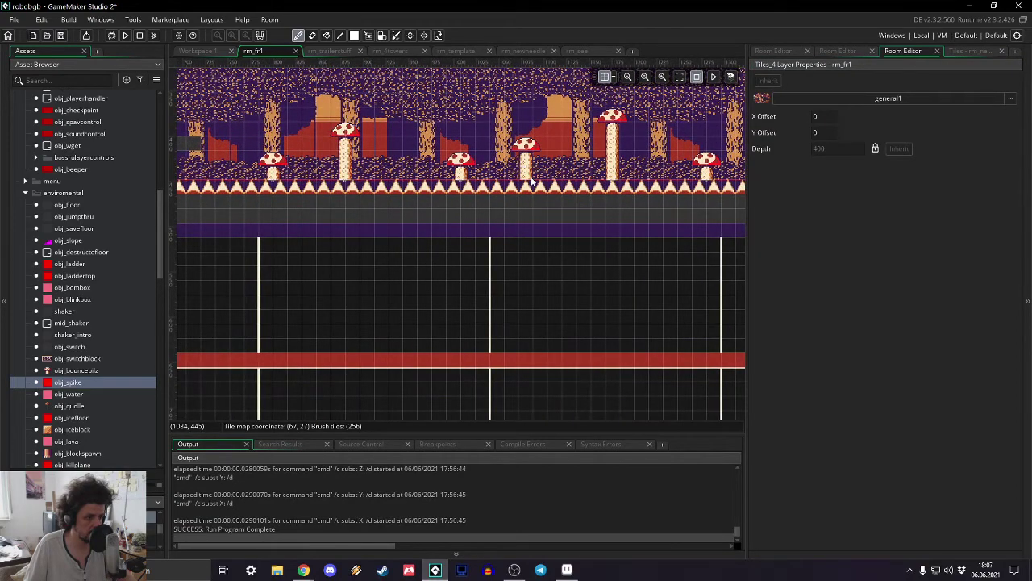
{"action": "middle_click_drag", "start_coordinate": [425, 214], "coordinate": [1000, 231]}
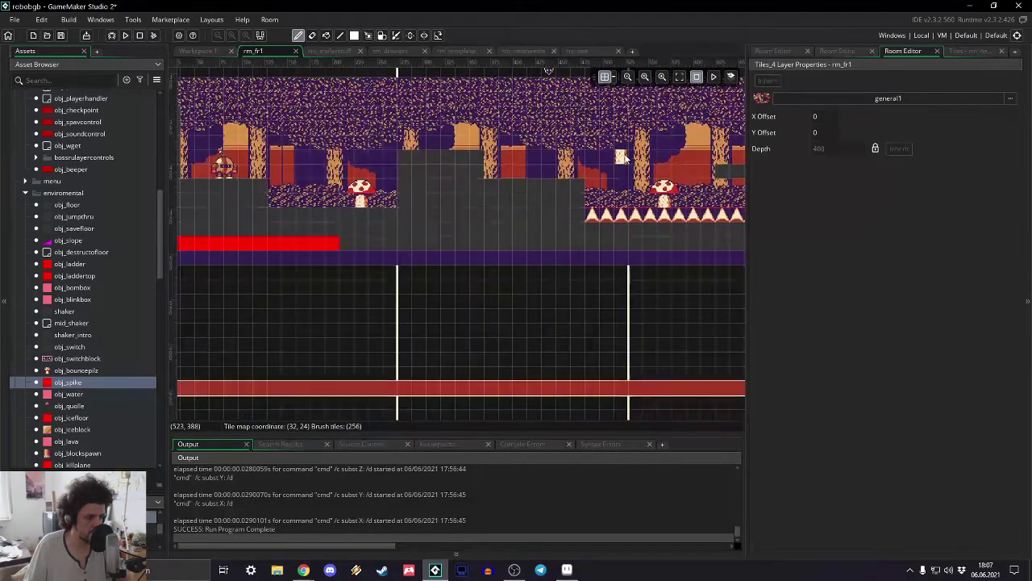
{"action": "middle_click_drag", "start_coordinate": [625, 157], "coordinate": [401, 162]}
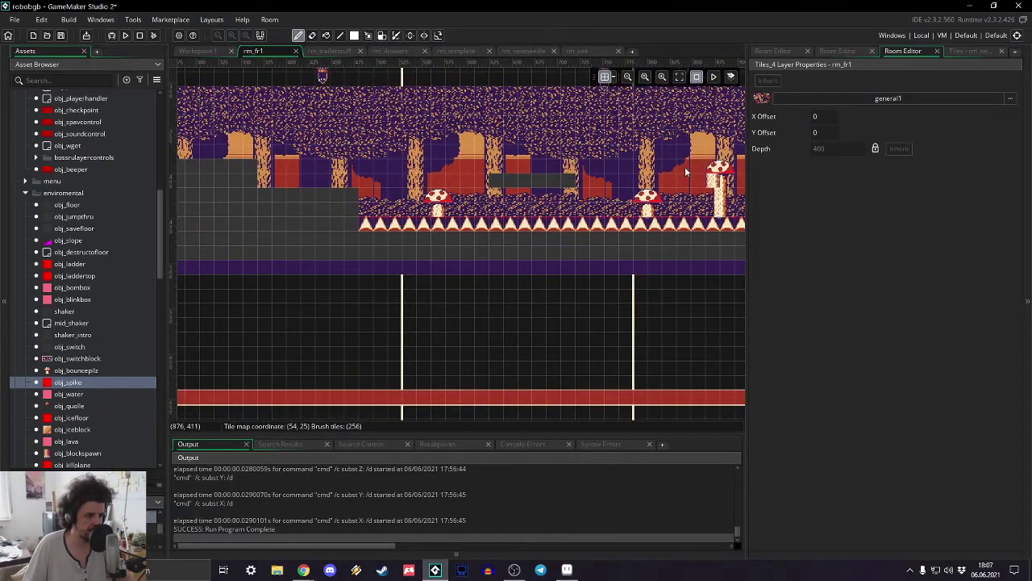
{"action": "middle_click_drag", "start_coordinate": [686, 172], "coordinate": [486, 172]}
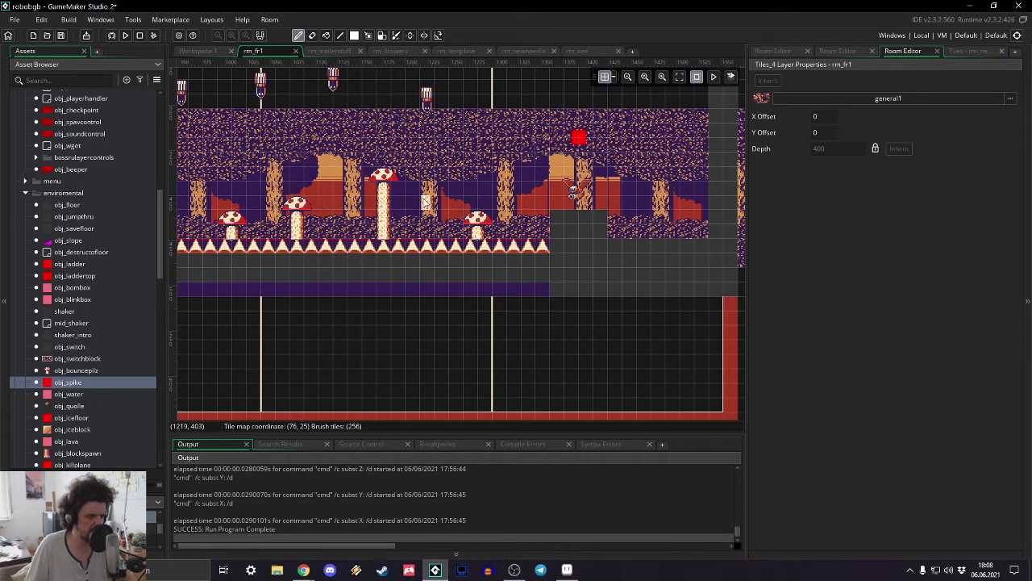
- Select the Tiles_2 layer and choose the jagged grass tile beside the mushroom stem tile in the tile set
{"action": "left_click", "coordinate": [782, 49]}
{"action": "left_click", "coordinate": [778, 139]}
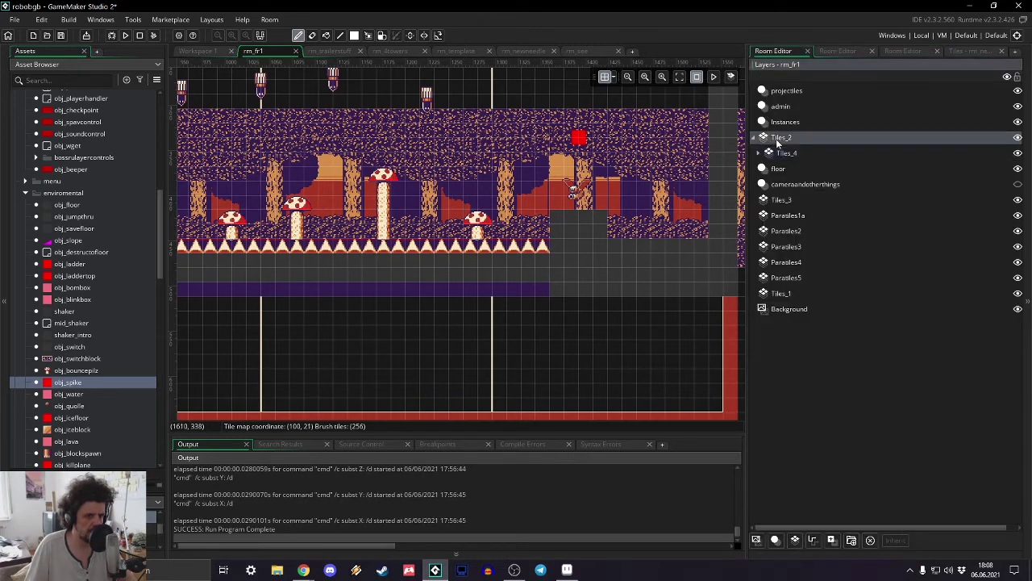
{"action": "left_click", "coordinate": [954, 51]}
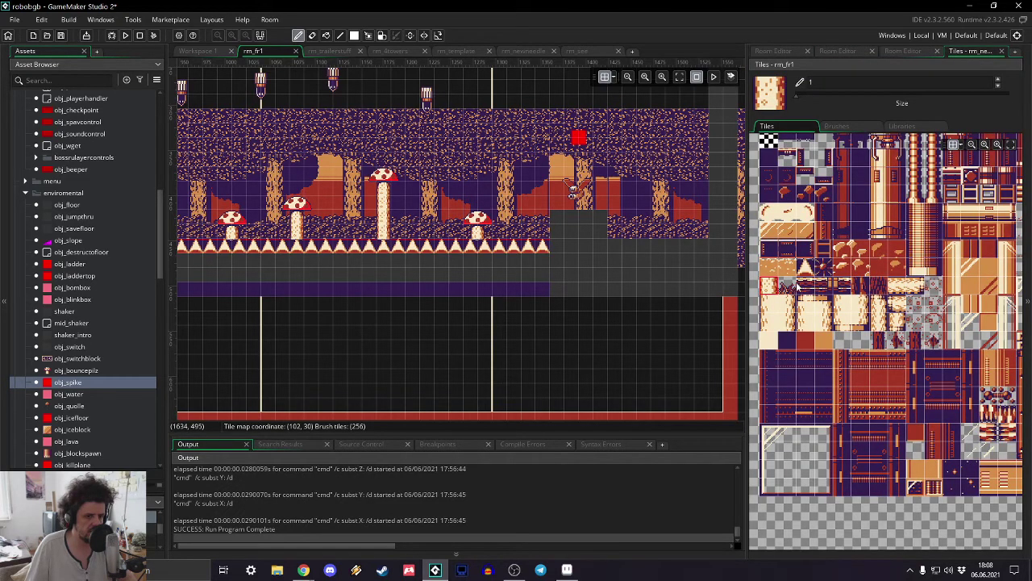
{"action": "left_click", "coordinate": [790, 287]}
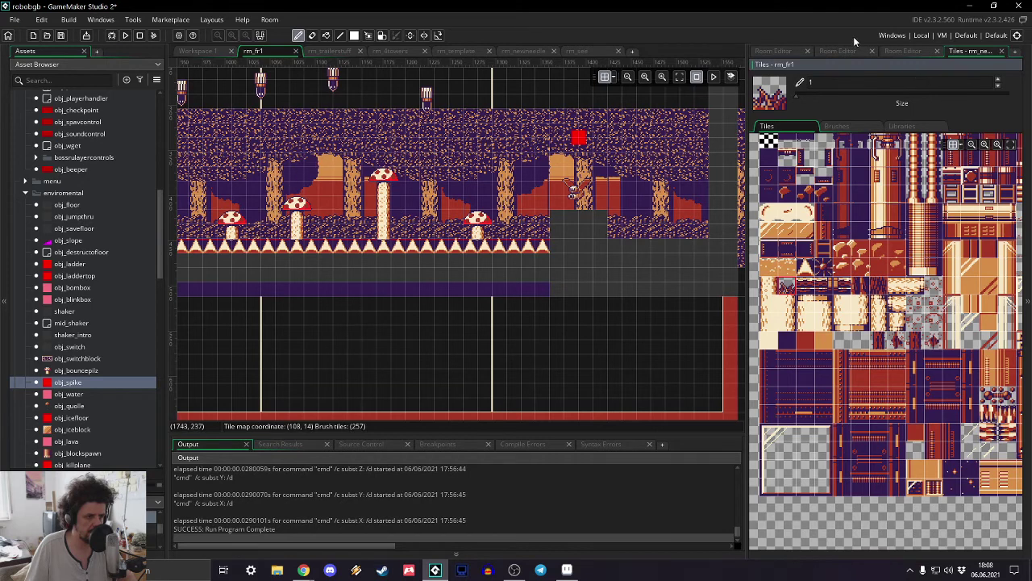
- Place an obj_floor instance on the floor layer at (1360, 328), beside the red block above the flying enemy
{"action": "left_click", "coordinate": [773, 51]}
{"action": "left_click", "coordinate": [778, 169]}
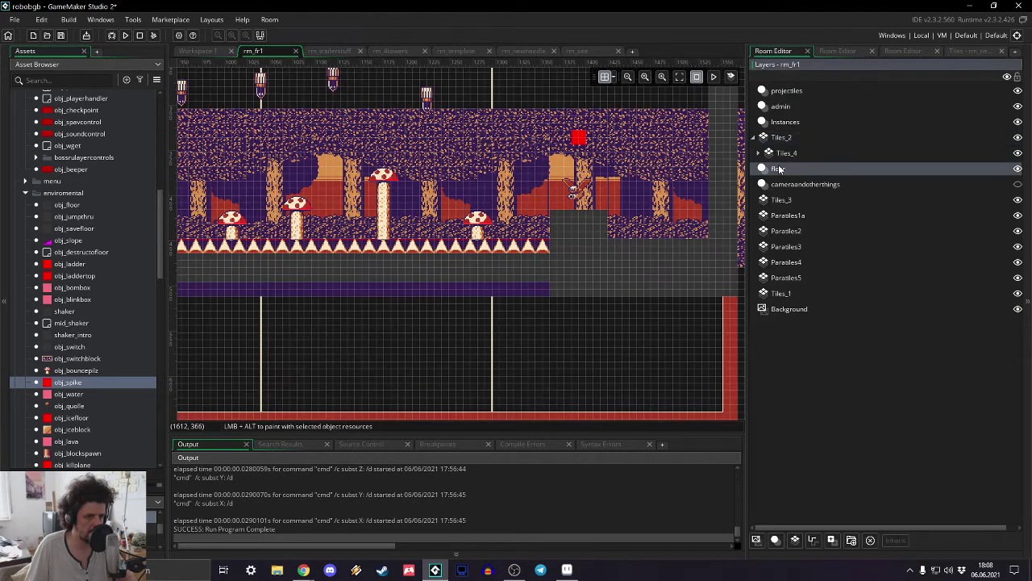
{"action": "scroll", "coordinate": [73, 234], "scroll_direction": "up", "scroll_amount": 3}
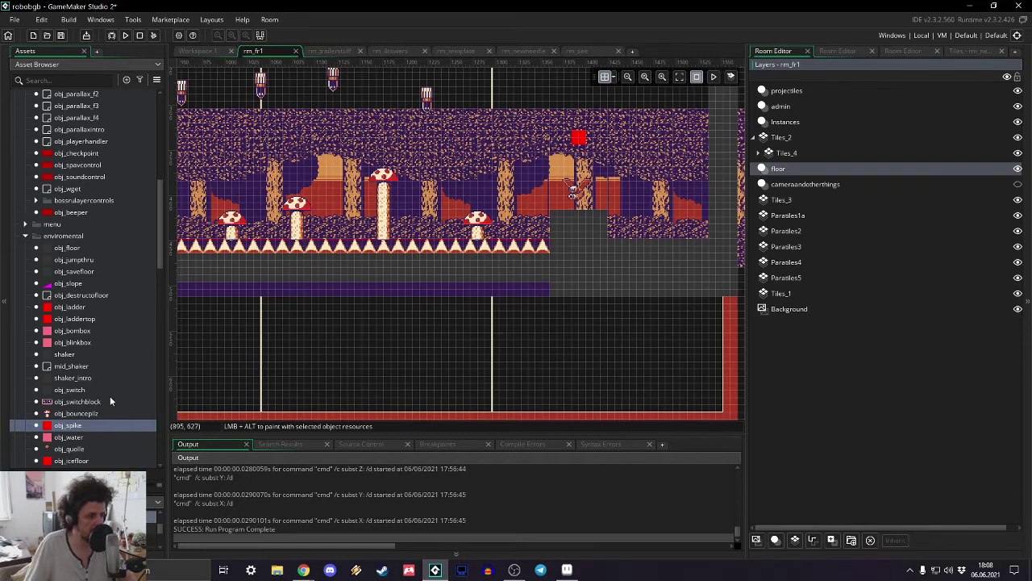
{"action": "left_click_drag", "start_coordinate": [58, 249], "coordinate": [562, 140]}
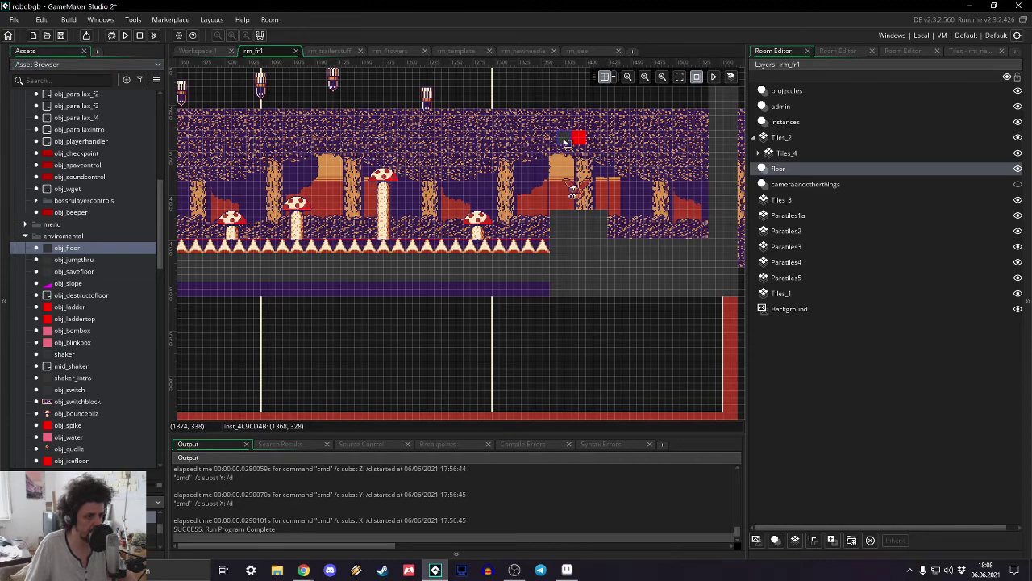
{"action": "scroll", "coordinate": [559, 142], "scroll_direction": "up", "scroll_amount": 2, "text": "ctrl"}
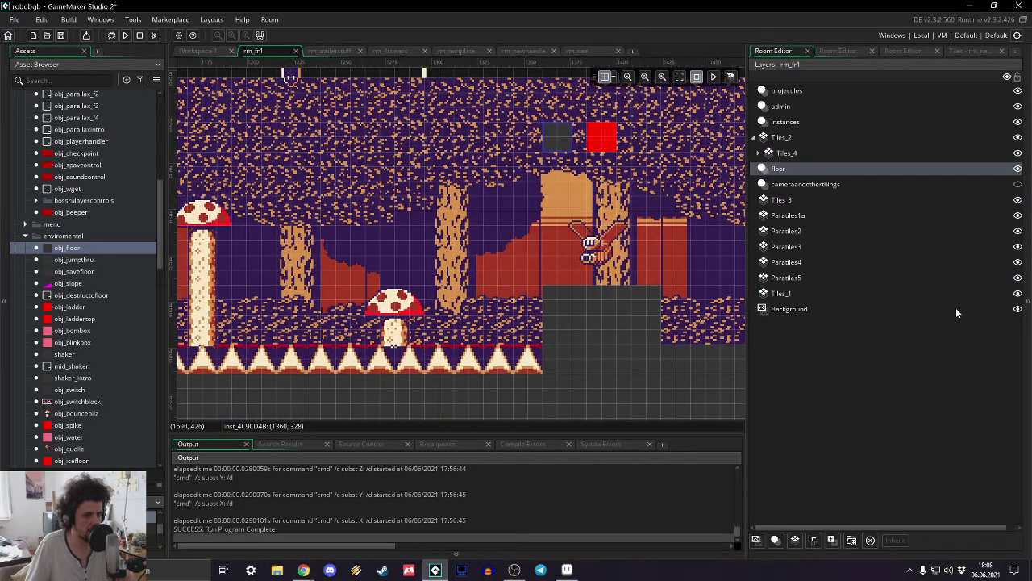
- Toggle the Background layer's visibility, survey the whole room's extent, and inspect the red boundary instance at the room's start
{"action": "left_click", "coordinate": [1018, 311]}
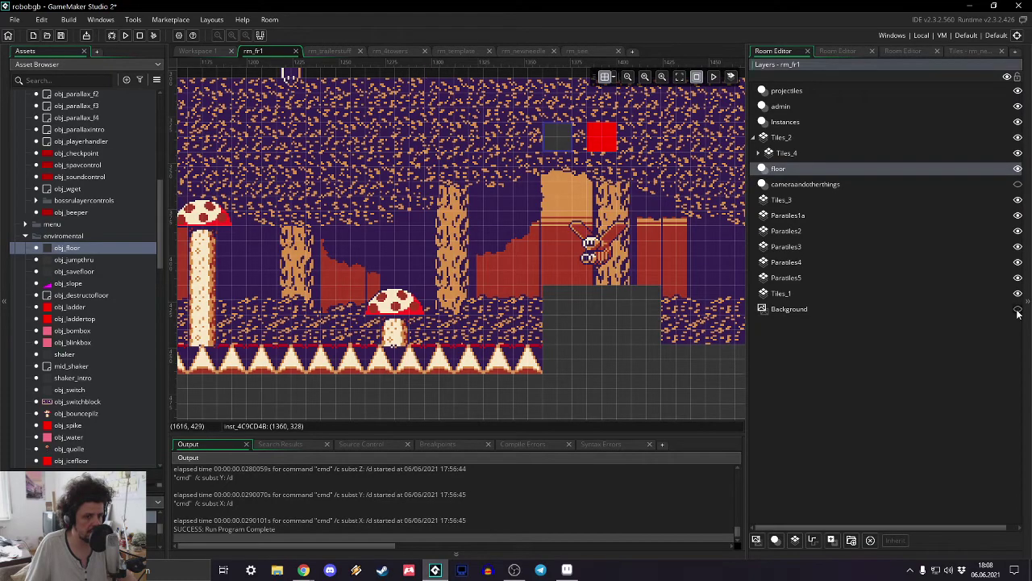
{"action": "scroll", "coordinate": [366, 222], "scroll_direction": "down", "scroll_amount": 5}
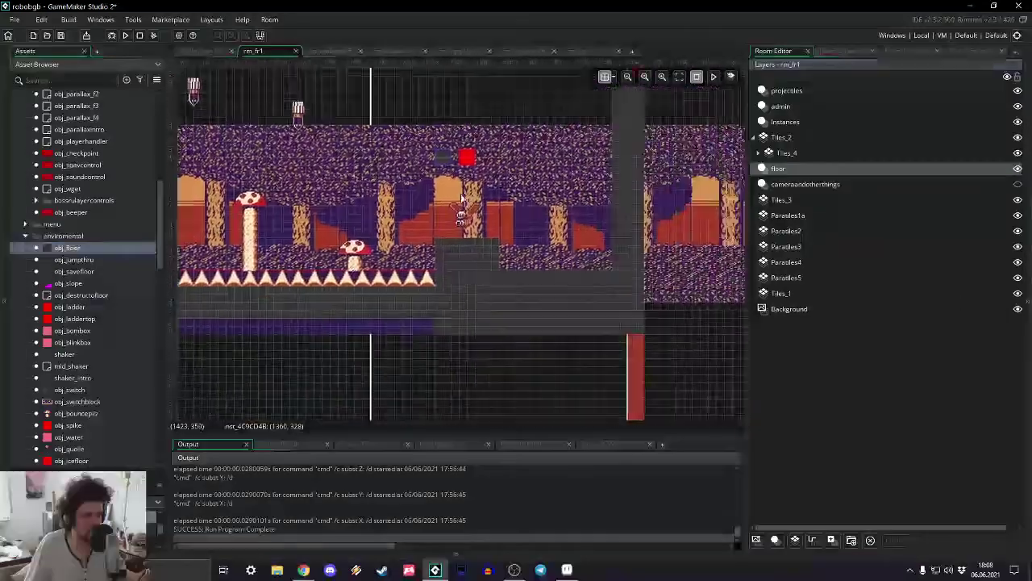
{"action": "scroll", "coordinate": [476, 182], "scroll_direction": "down", "scroll_amount": 8}
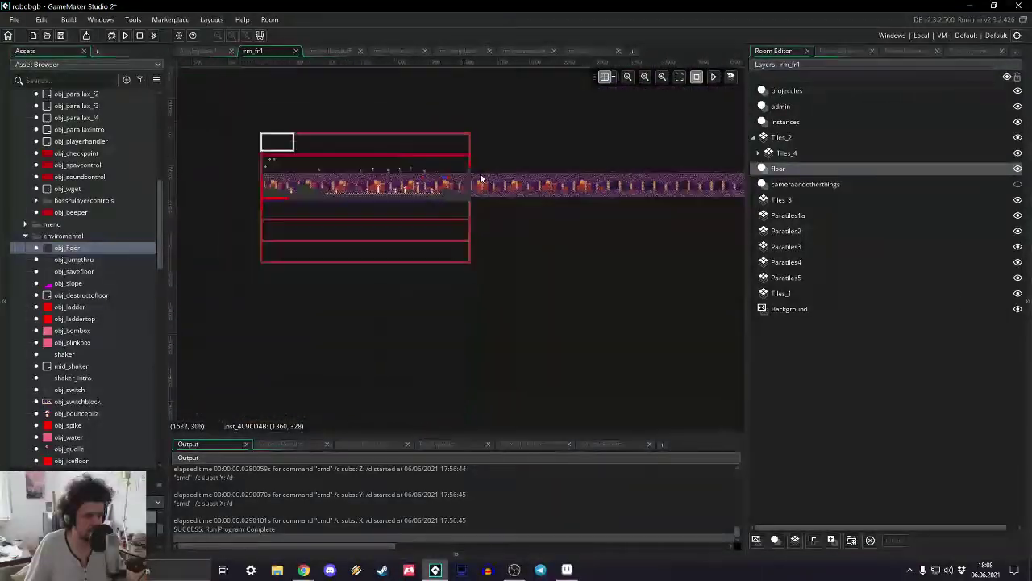
{"action": "scroll", "coordinate": [480, 177], "scroll_direction": "up", "scroll_amount": 12}
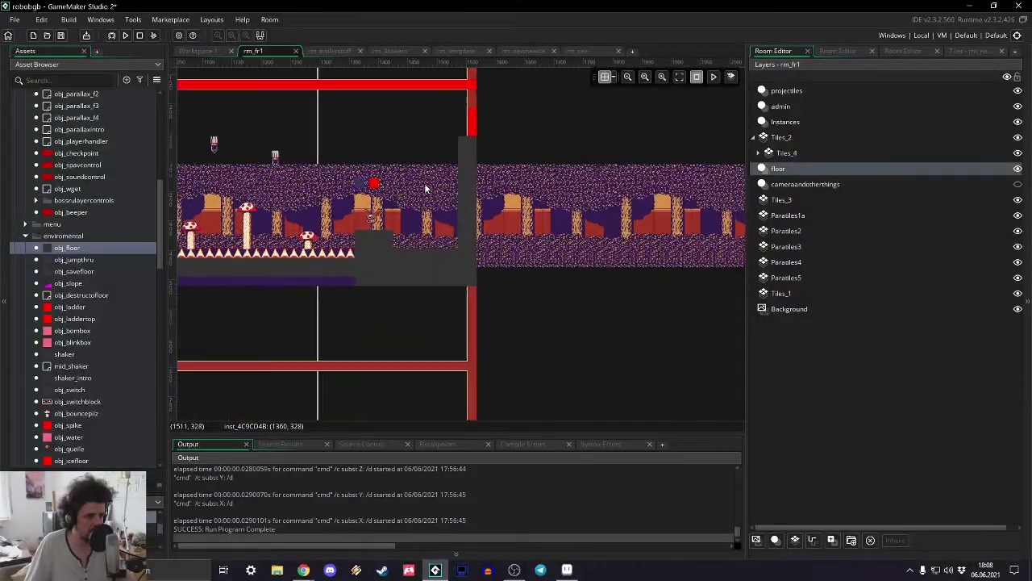
{"action": "scroll", "coordinate": [391, 195], "scroll_direction": "down", "scroll_amount": 3}
{"action": "scroll", "coordinate": [640, 166], "scroll_direction": "up", "scroll_amount": 4}
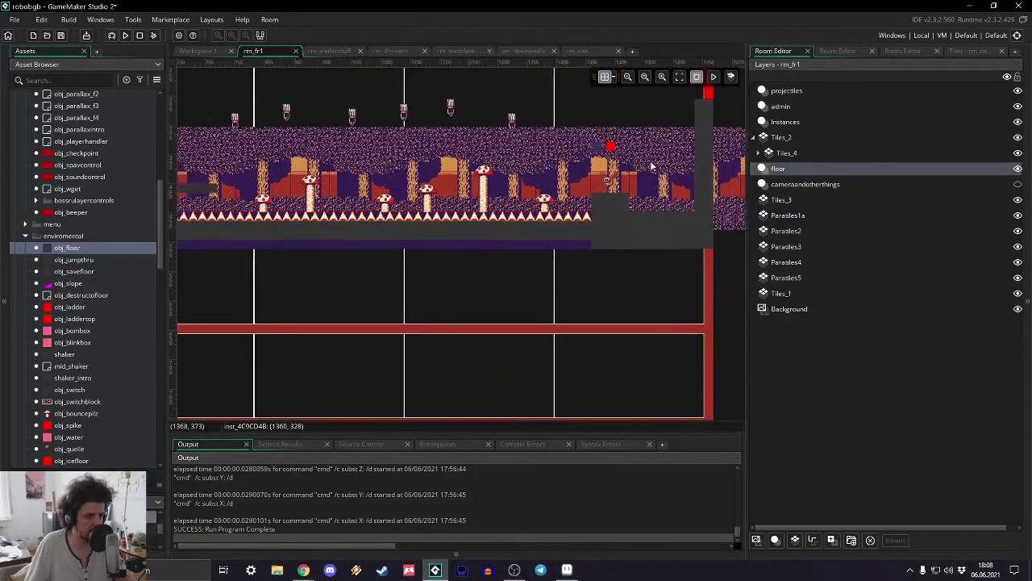
{"action": "middle_click_drag", "start_coordinate": [466, 197], "coordinate": [734, 229]}
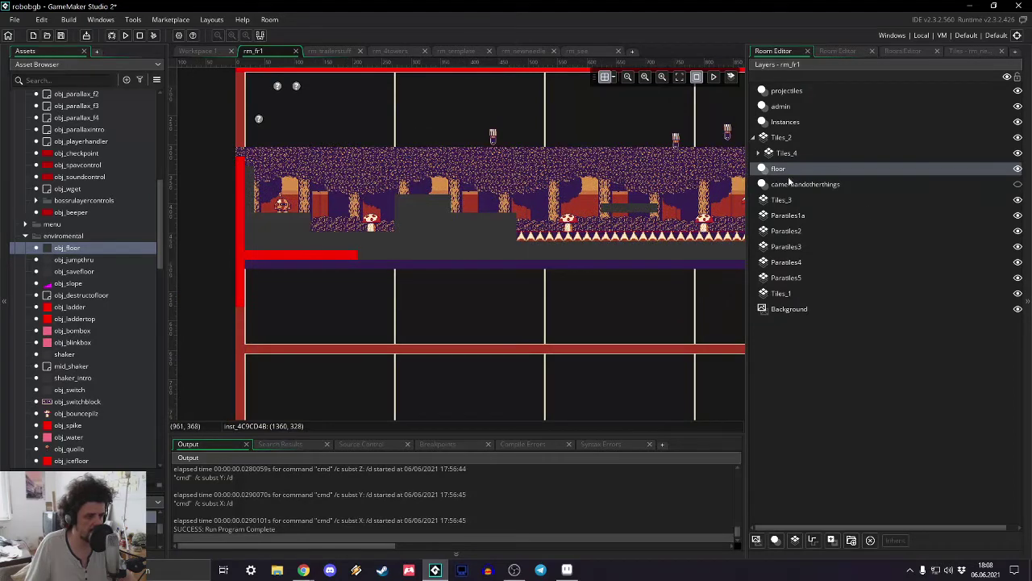
{"action": "double_click", "coordinate": [246, 161]}
{"action": "left_click", "coordinate": [404, 136]}
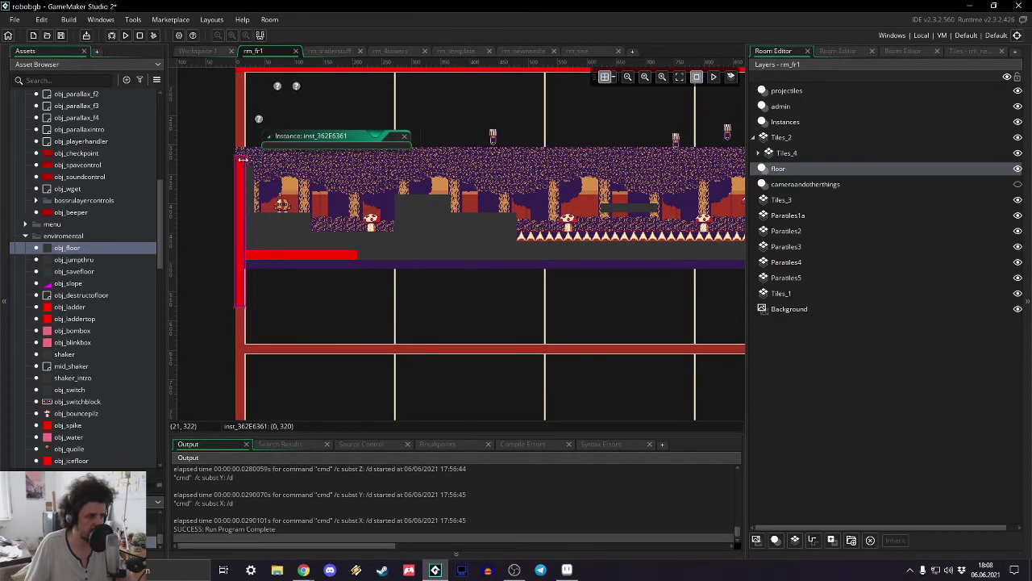
- Stretch the obj_floor instance beside the red block horizontally into a ceiling strip reaching the tall wall at the room's end
{"action": "scroll", "coordinate": [274, 155], "scroll_direction": "up", "scroll_amount": 2}
{"action": "middle_click_drag", "start_coordinate": [575, 170], "coordinate": [298, 175]}
{"action": "middle_click_drag", "start_coordinate": [637, 171], "coordinate": [323, 169]}
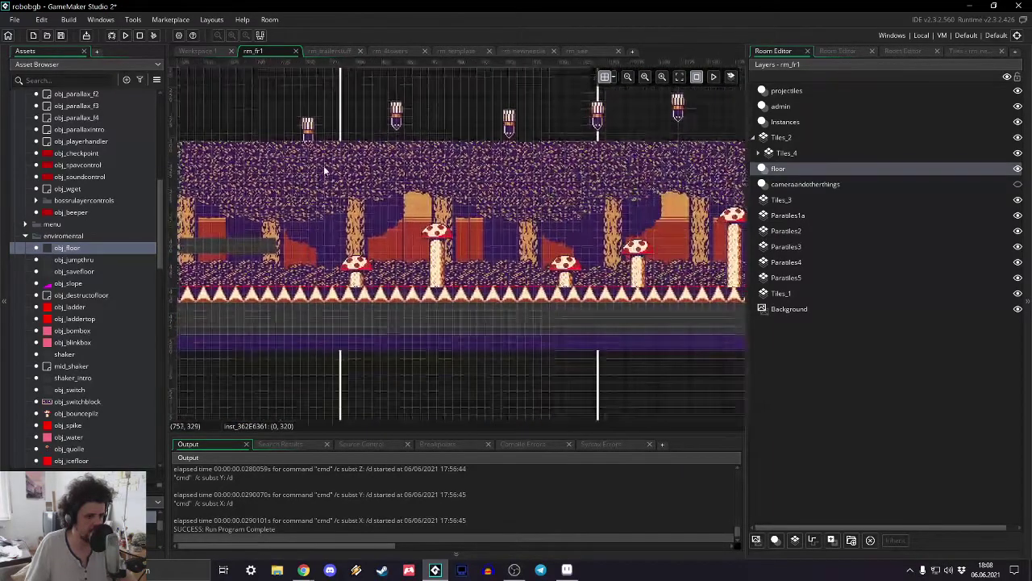
{"action": "middle_click_drag", "start_coordinate": [663, 170], "coordinate": [334, 161]}
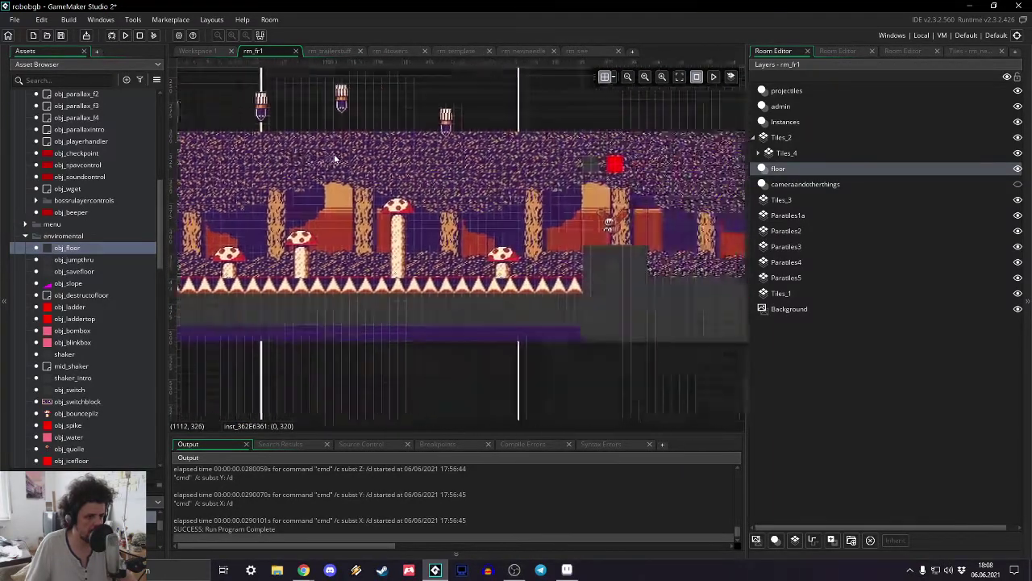
{"action": "middle_click_drag", "start_coordinate": [582, 159], "coordinate": [428, 142]}
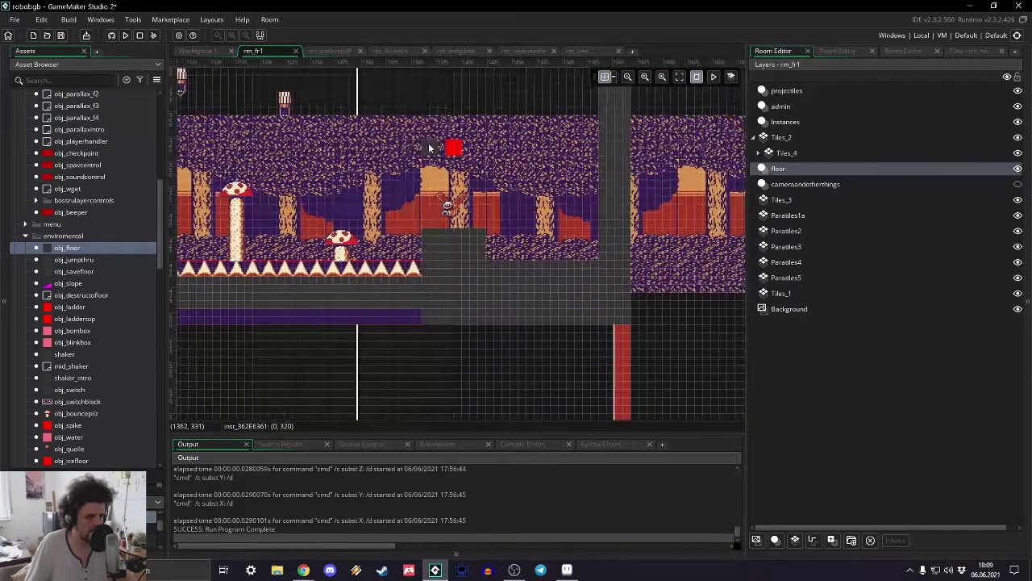
{"action": "scroll", "coordinate": [432, 154], "scroll_direction": "up", "scroll_amount": 3}
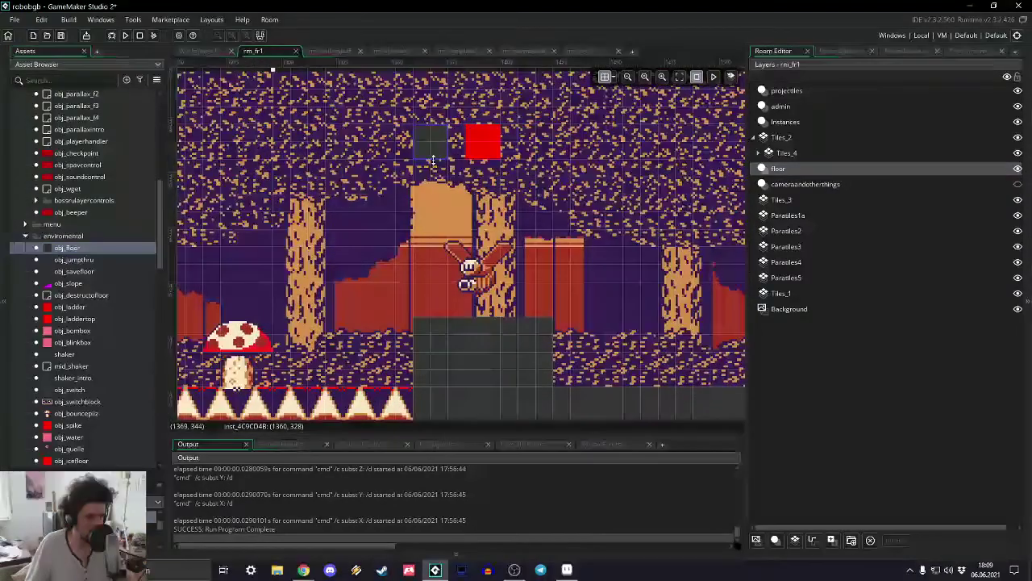
{"action": "left_click_drag", "start_coordinate": [433, 172], "coordinate": [434, 200]}
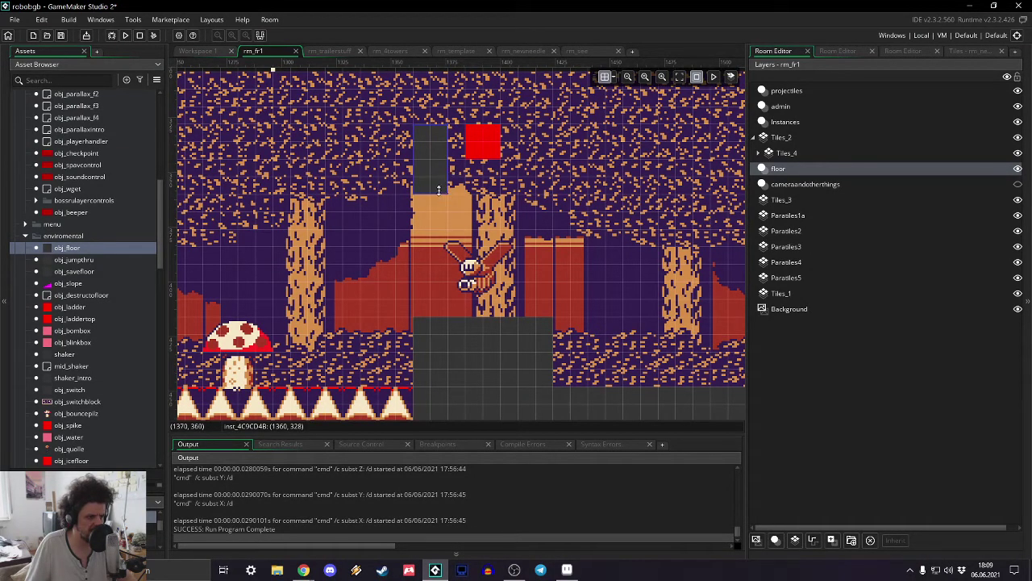
{"action": "left_click_drag", "start_coordinate": [439, 190], "coordinate": [695, 153]}
{"action": "middle_click_drag", "start_coordinate": [695, 153], "coordinate": [375, 172]}
{"action": "left_click_drag", "start_coordinate": [382, 165], "coordinate": [473, 165]}
{"action": "scroll", "coordinate": [471, 166], "scroll_direction": "down", "scroll_amount": 3, "text": "ctrl"}
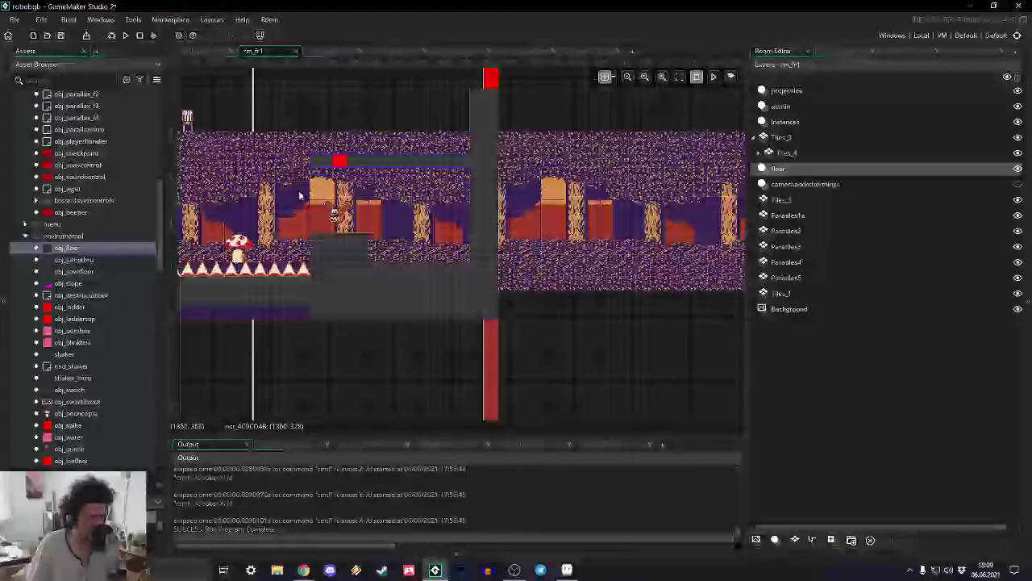
- Examine the floor blocks, ceiling strip and spike pits from the tall end wall back towards the room's start
{"action": "scroll", "coordinate": [521, 218], "scroll_direction": "up", "scroll_amount": 2, "text": "ctrl"}
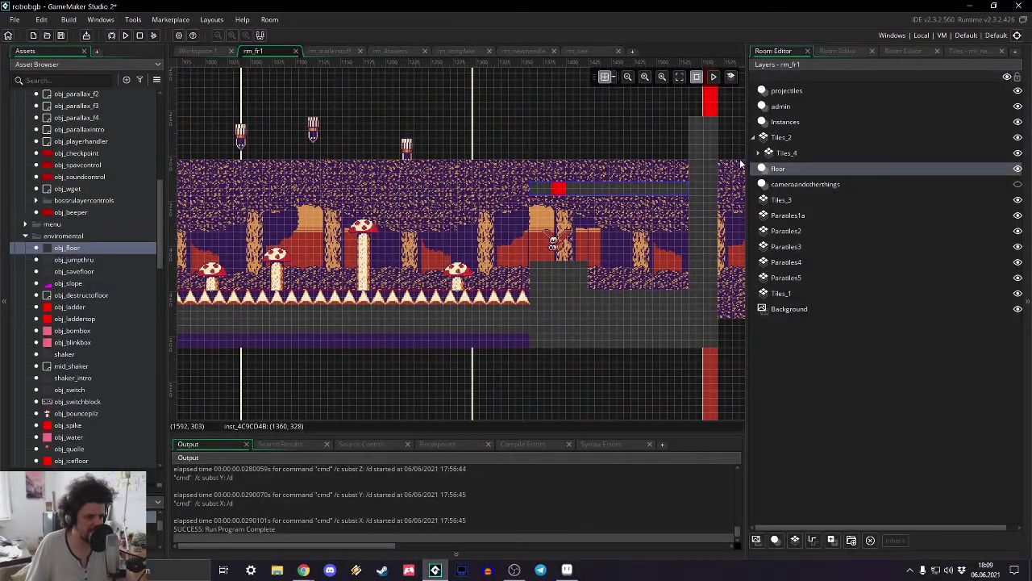
{"action": "left_click", "coordinate": [782, 138]}
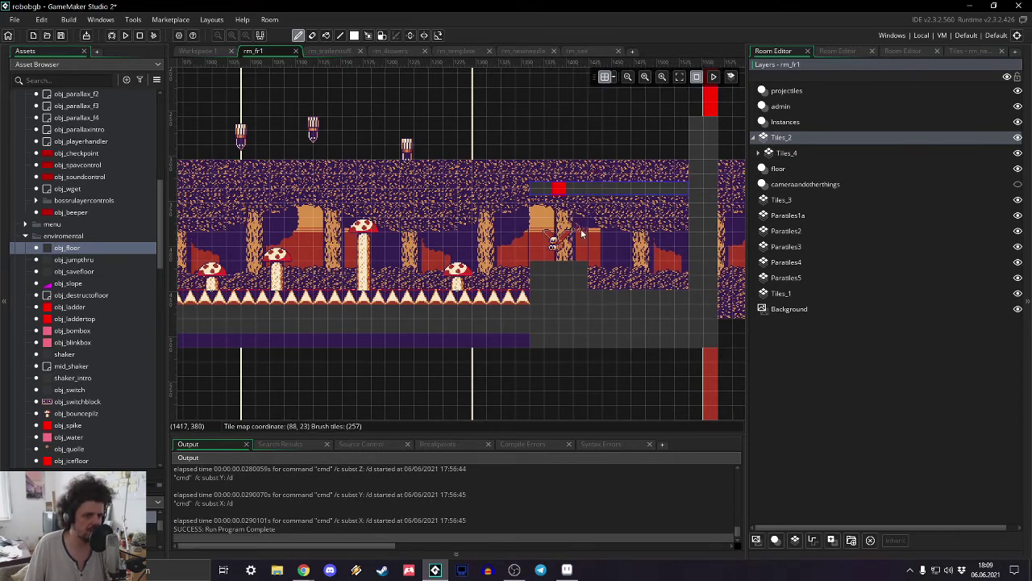
{"action": "left_click", "coordinate": [778, 169]}
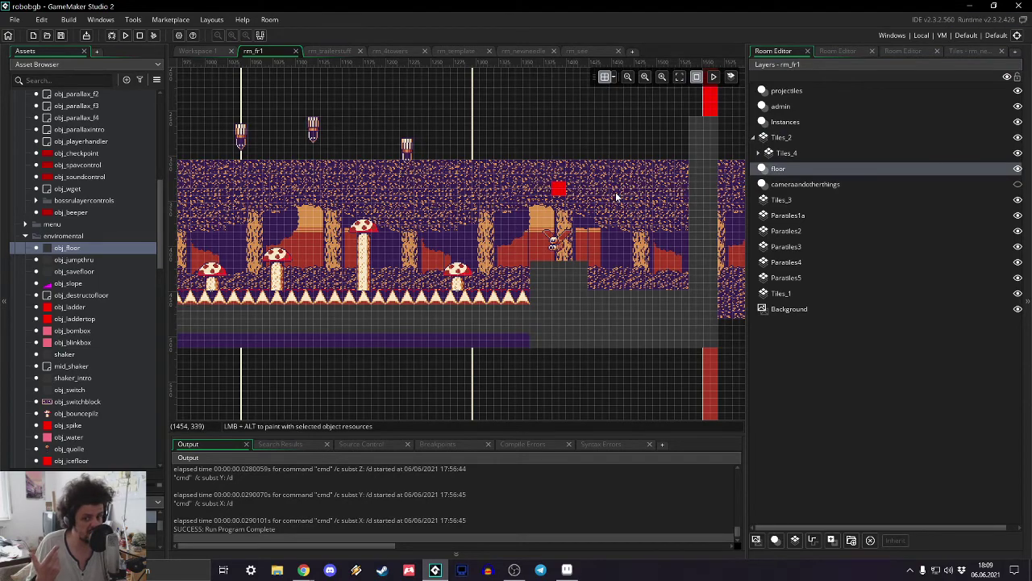
{"action": "middle_click_drag", "start_coordinate": [603, 190], "coordinate": [615, 208]}
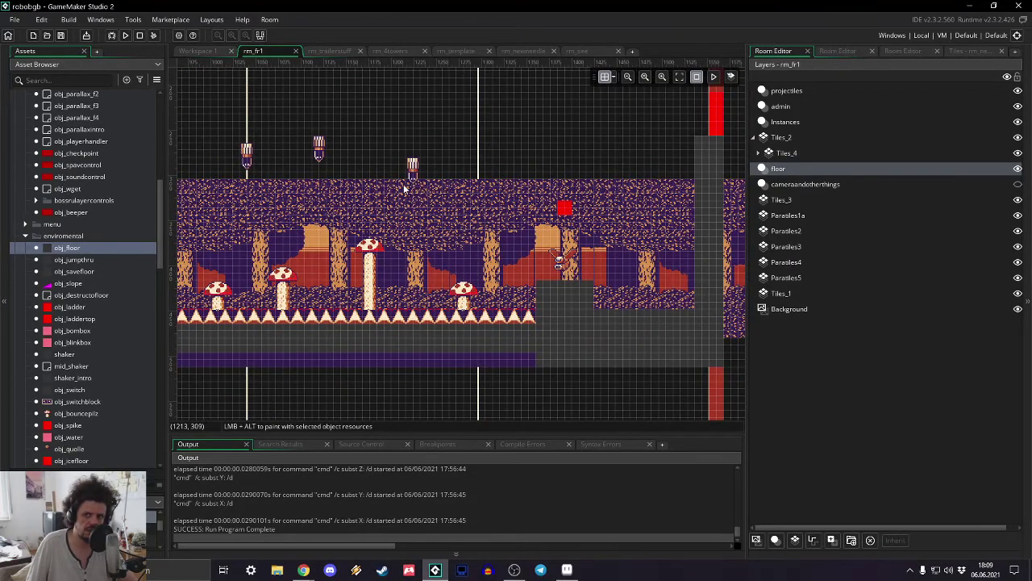
{"action": "middle_click_drag", "start_coordinate": [406, 186], "coordinate": [582, 159]}
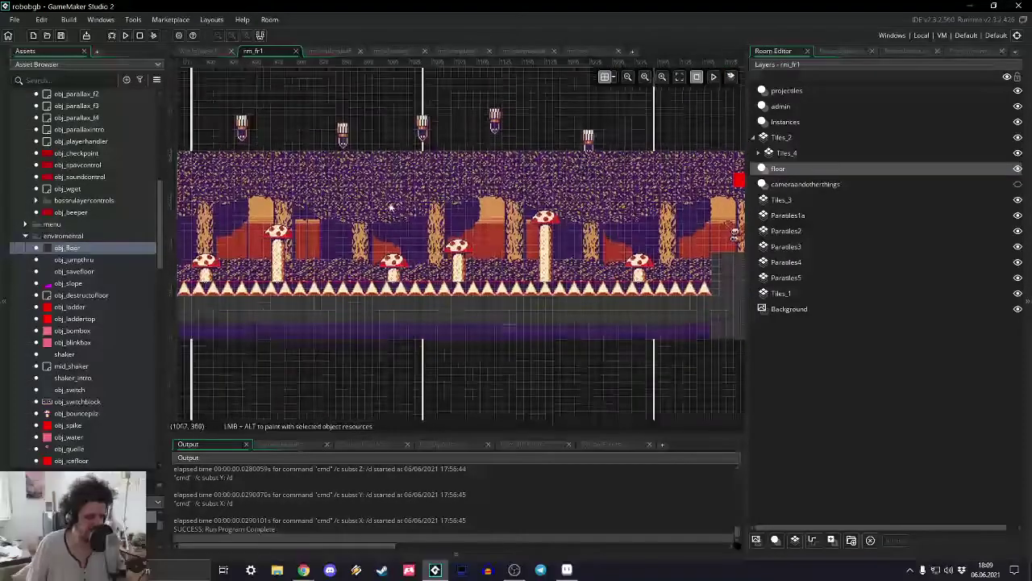
{"action": "middle_click_drag", "start_coordinate": [370, 208], "coordinate": [603, 134]}
{"action": "middle_click_drag", "start_coordinate": [320, 146], "coordinate": [515, 198]}
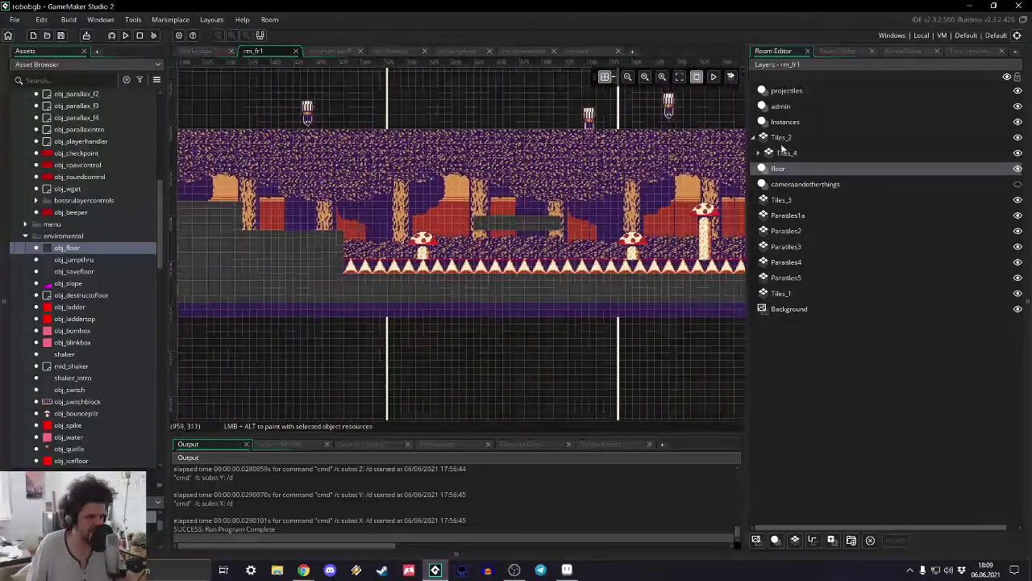
- Paint grass tiles on Tiles_2 along the ledge before the first spike pit and on the raised block beneath the flying enemy
{"action": "left_click", "coordinate": [779, 139]}
{"action": "left_click", "coordinate": [956, 51]}
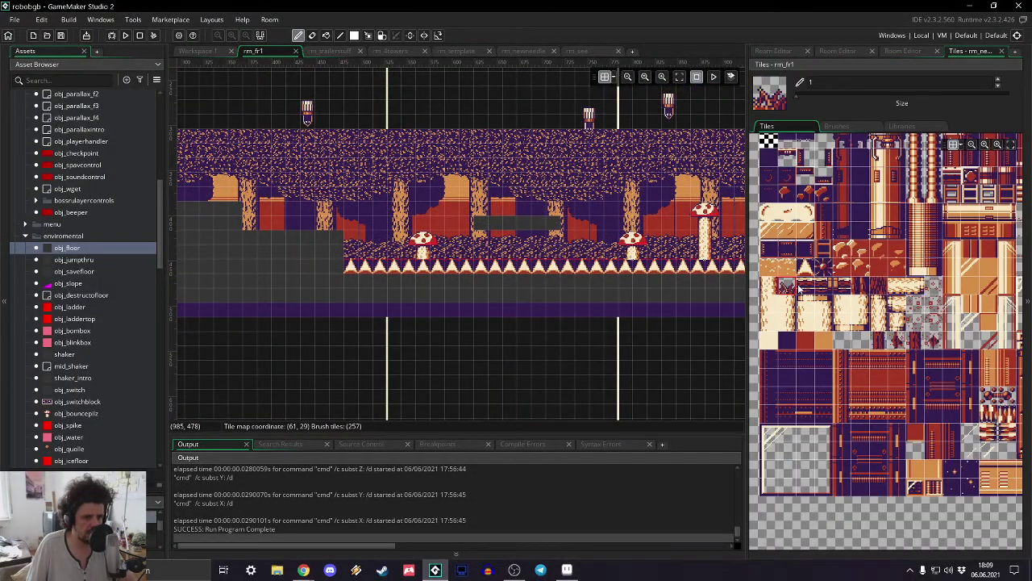
{"action": "middle_click_drag", "start_coordinate": [430, 183], "coordinate": [553, 153]}
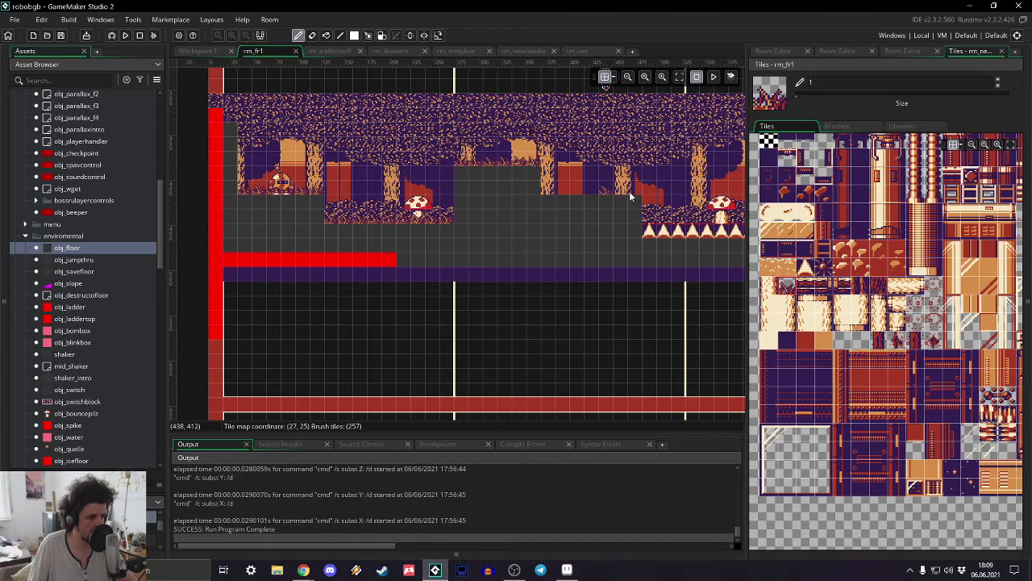
{"action": "left_click_drag", "start_coordinate": [633, 196], "coordinate": [552, 191]}
{"action": "middle_click_drag", "start_coordinate": [613, 143], "coordinate": [382, 185]}
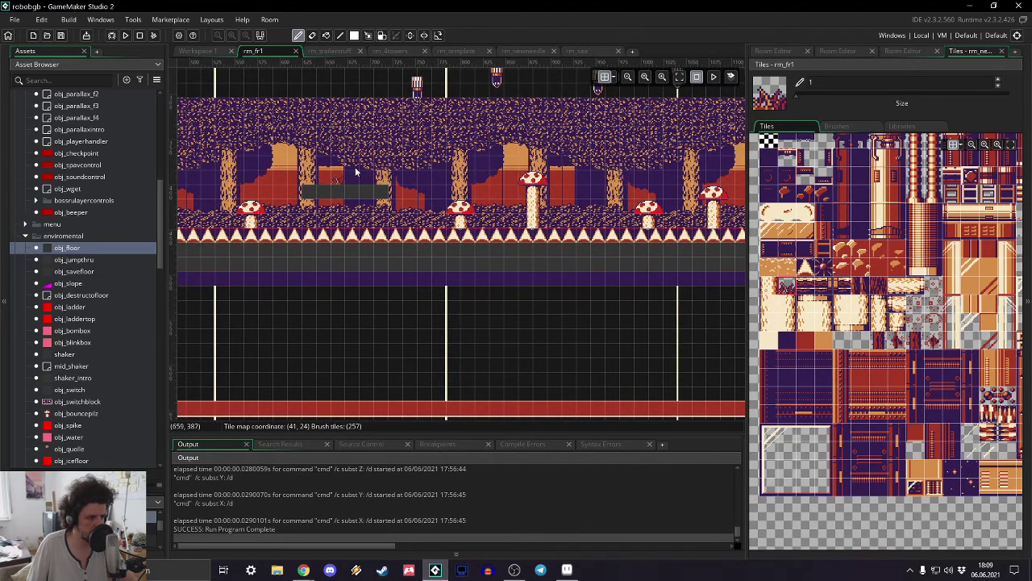
{"action": "middle_click_drag", "start_coordinate": [606, 148], "coordinate": [203, 155]}
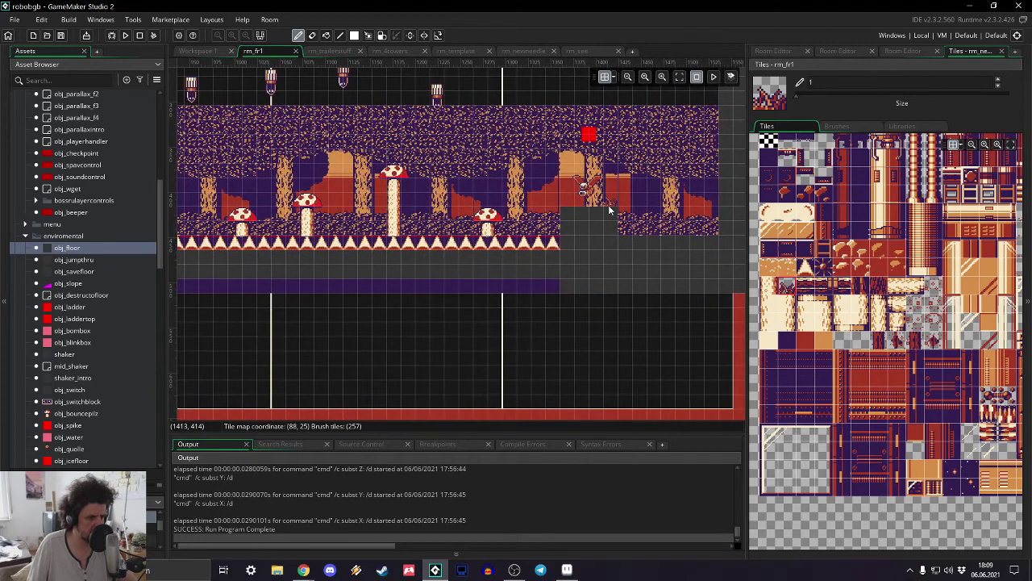
{"action": "left_click_drag", "start_coordinate": [609, 210], "coordinate": [570, 209]}
- Assign the general1 tile set to the Tiles_3 layer and bring up its tiles for painting
{"action": "left_click", "coordinate": [791, 53]}
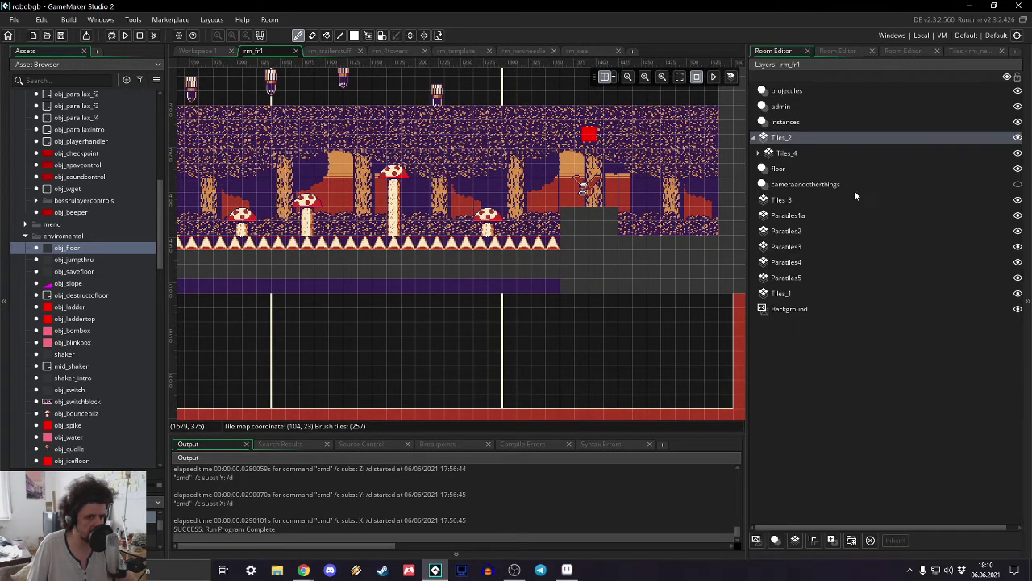
{"action": "left_click", "coordinate": [792, 167]}
{"action": "left_click", "coordinate": [789, 201]}
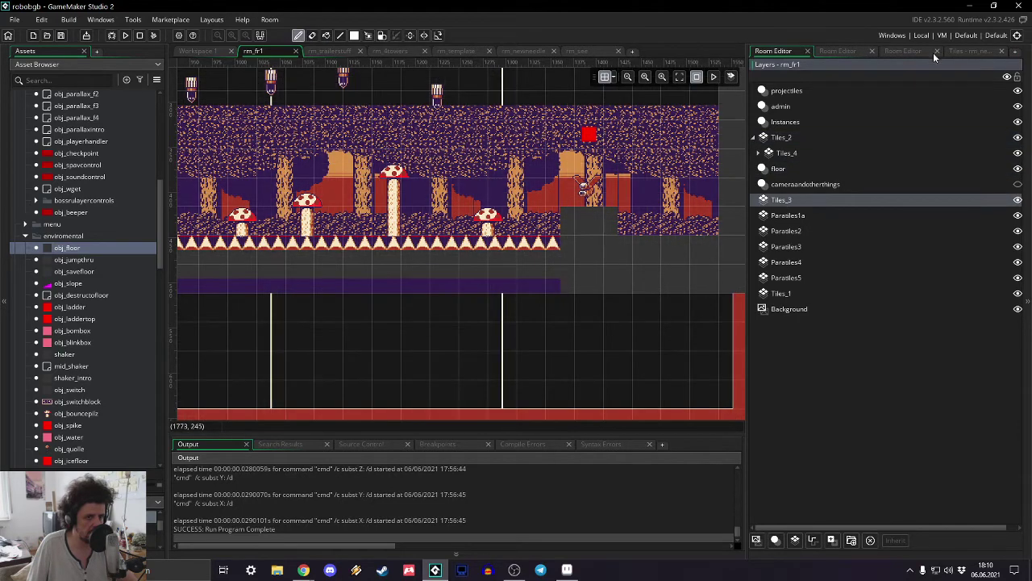
{"action": "left_click", "coordinate": [954, 50]}
{"action": "left_click", "coordinate": [902, 50]}
{"action": "left_click", "coordinate": [884, 90]}
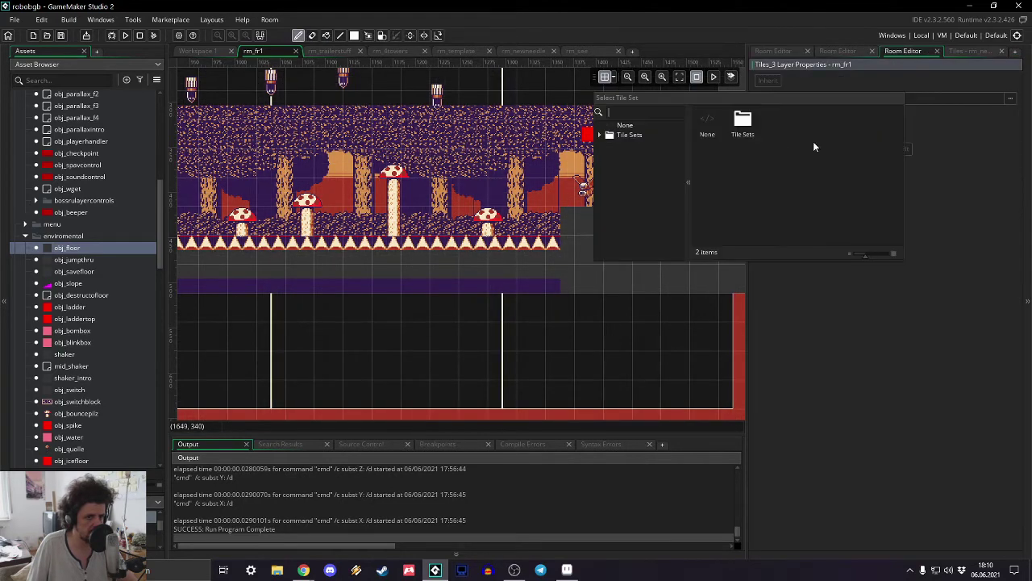
{"action": "double_click", "coordinate": [742, 121]}
{"action": "left_click", "coordinate": [813, 121]}
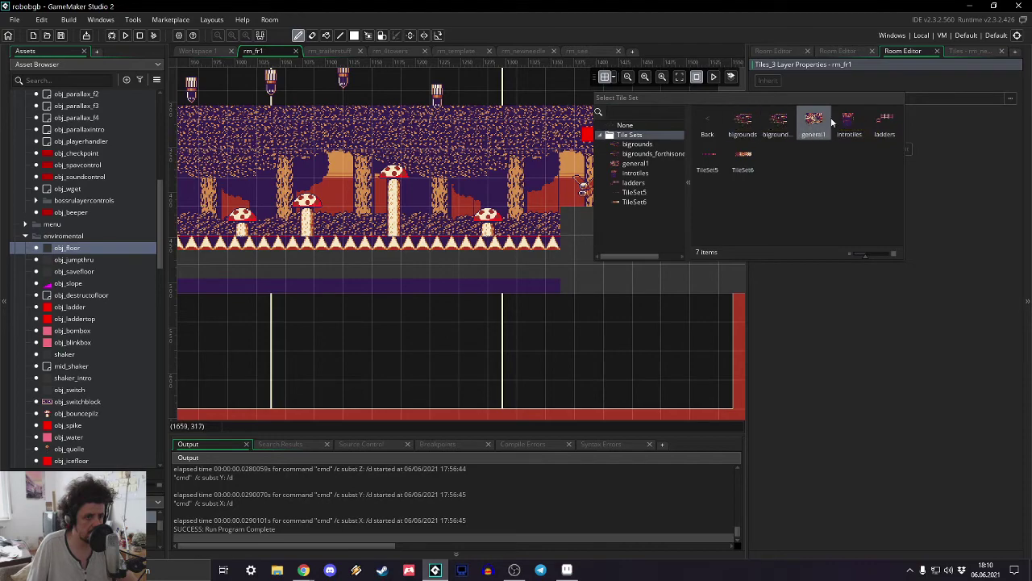
{"action": "double_click", "coordinate": [813, 121]}
{"action": "left_click", "coordinate": [955, 51]}
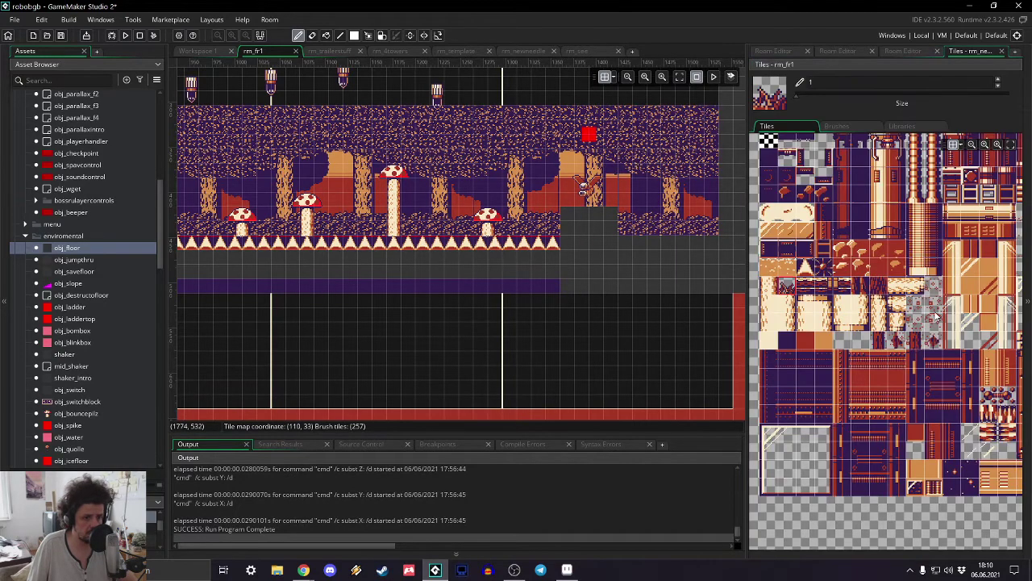
- Fill the area around the flying enemy up to the end wall with the red bark tile, using brush size 4
{"action": "scroll", "coordinate": [887, 323], "scroll_direction": "up", "scroll_amount": 3, "text": "ctrl"}
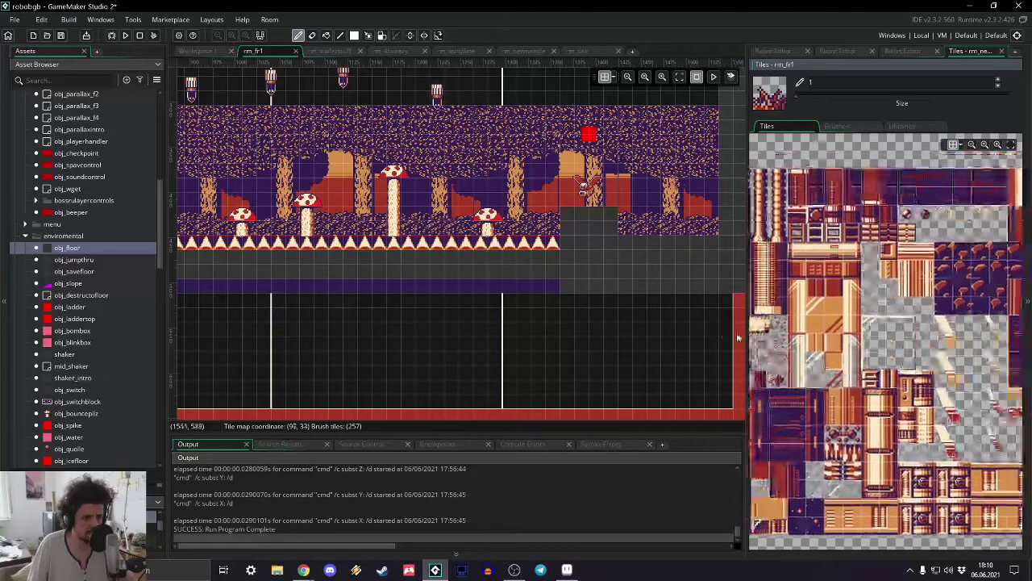
{"action": "scroll", "coordinate": [881, 276], "scroll_direction": "down", "scroll_amount": 3, "text": "ctrl"}
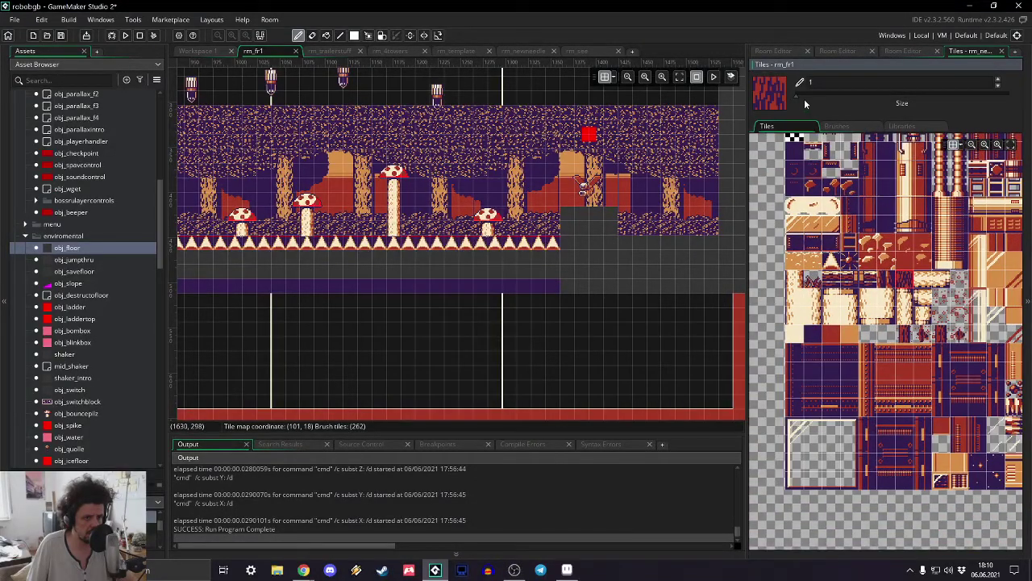
{"action": "left_click_drag", "start_coordinate": [799, 97], "coordinate": [813, 97]}
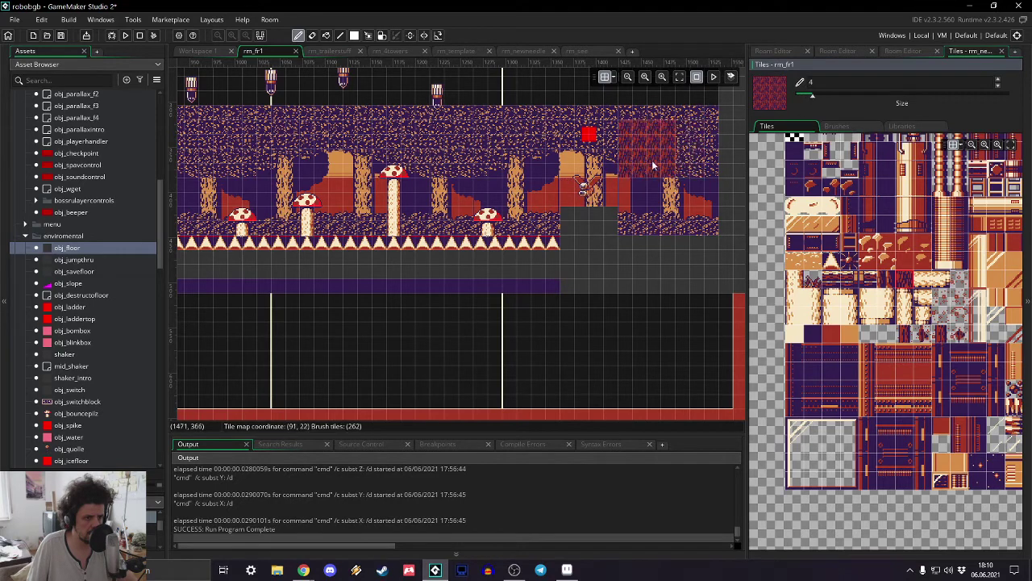
{"action": "left_click", "coordinate": [583, 190]}
{"action": "mouse_move", "coordinate": [602, 135]}
{"action": "left_mouse_down"}
{"action": "mouse_move", "coordinate": [700, 125]}
{"action": "mouse_move", "coordinate": [708, 248]}
{"action": "left_mouse_up"}
{"action": "left_click_drag", "start_coordinate": [650, 232], "coordinate": [658, 159]}
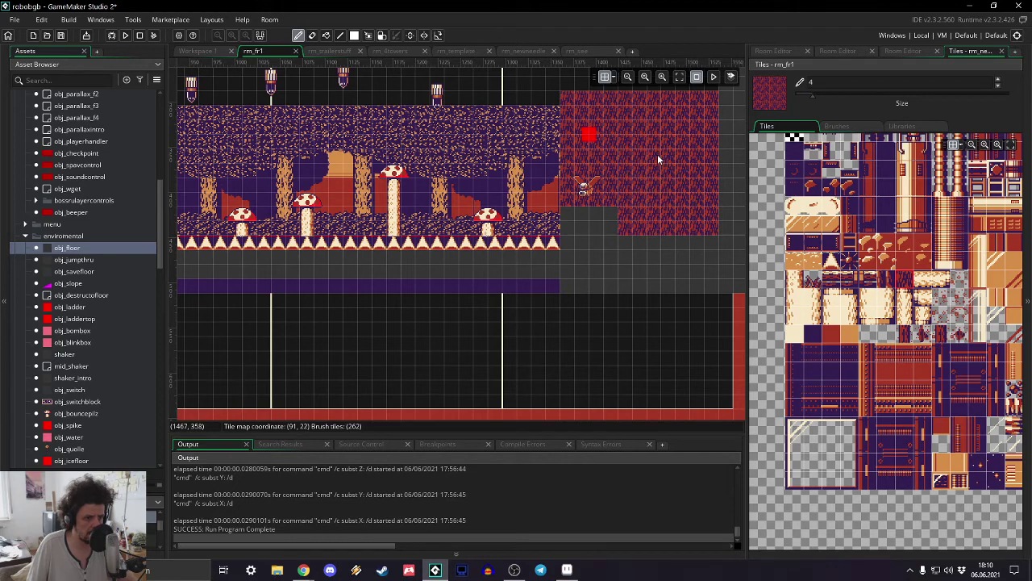
- Paint a vertical column of the striped bark tile along the bark fill's edge above the spike pit's end, using brush size 1
{"action": "left_click", "coordinate": [891, 278]}
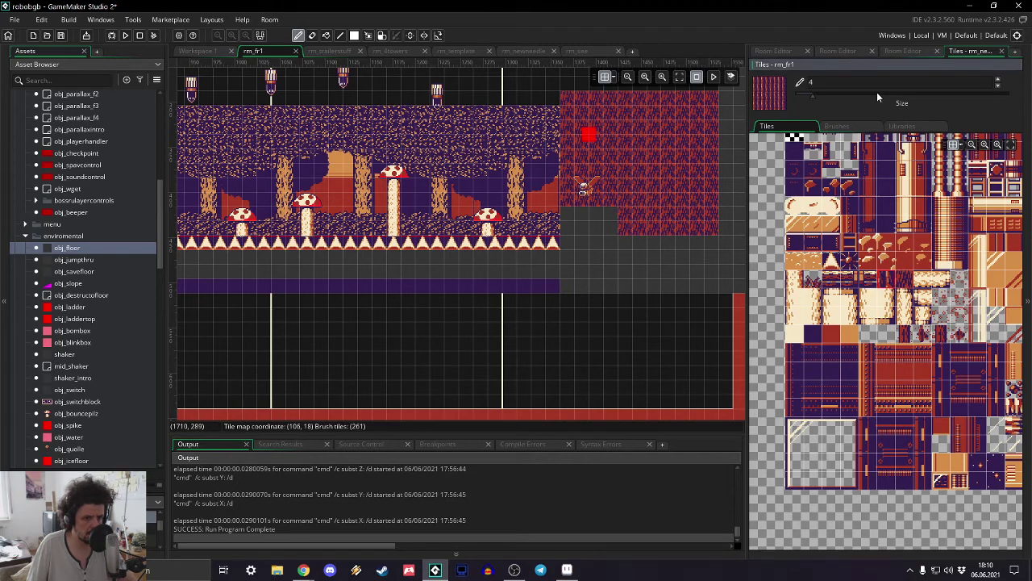
{"action": "left_click_drag", "start_coordinate": [811, 95], "coordinate": [796, 95]}
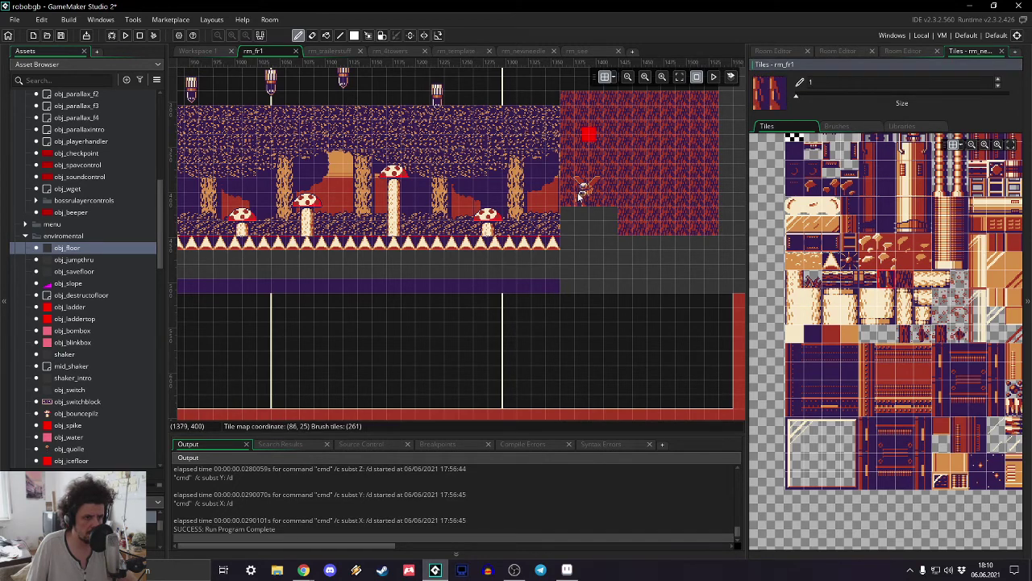
{"action": "left_click_drag", "start_coordinate": [568, 200], "coordinate": [566, 102]}
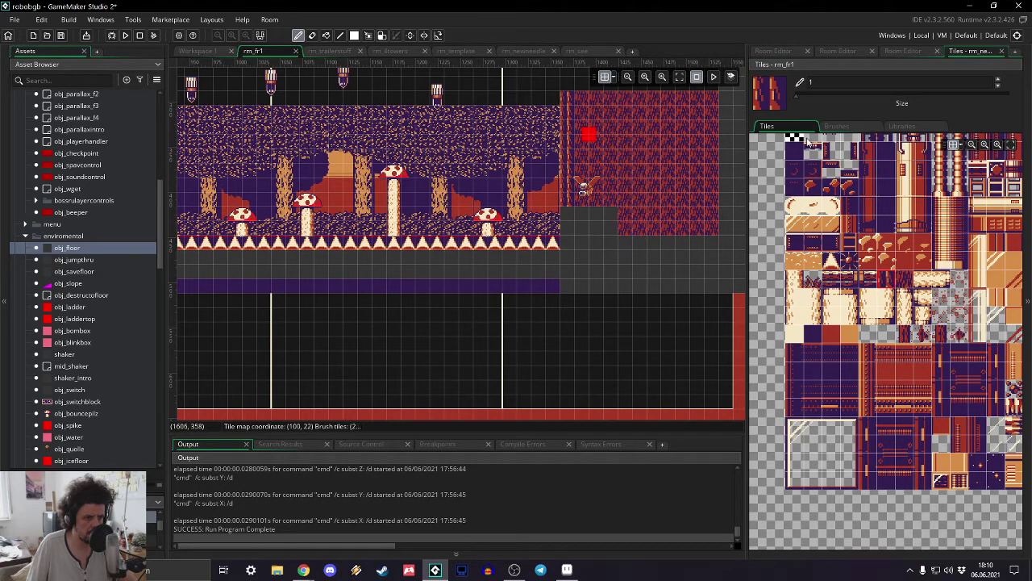
- Paint vertical strips of striped bark beside the raised block and along the end wall with brush size 2
{"action": "left_click", "coordinate": [797, 98]}
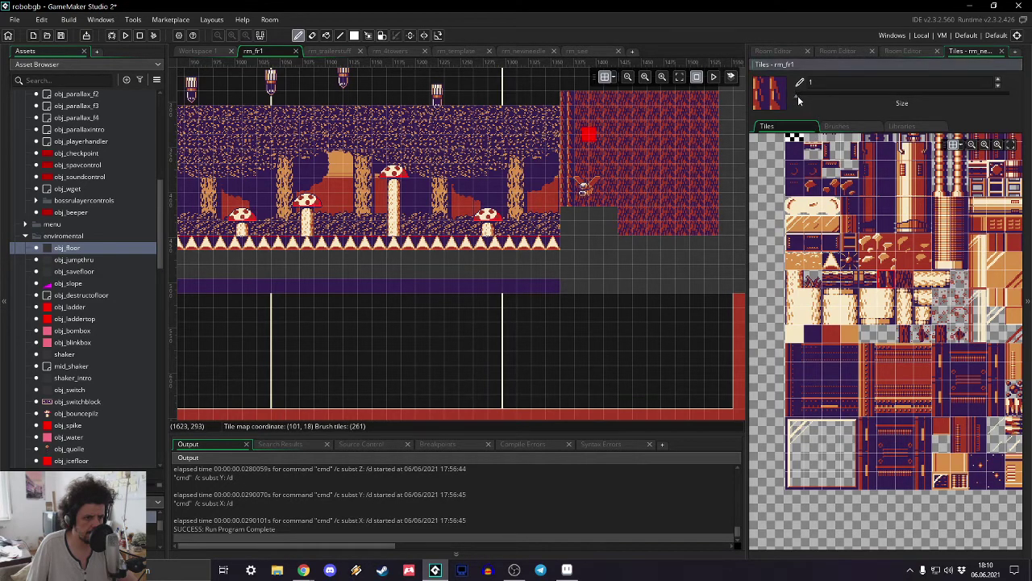
{"action": "left_click_drag", "start_coordinate": [798, 99], "coordinate": [800, 100]}
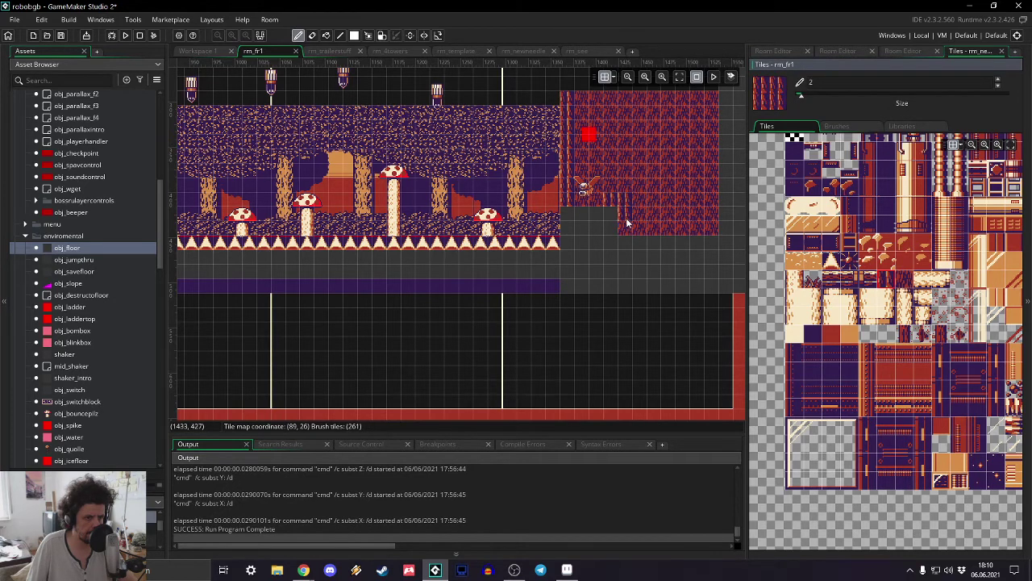
{"action": "left_click_drag", "start_coordinate": [638, 229], "coordinate": [644, 103]}
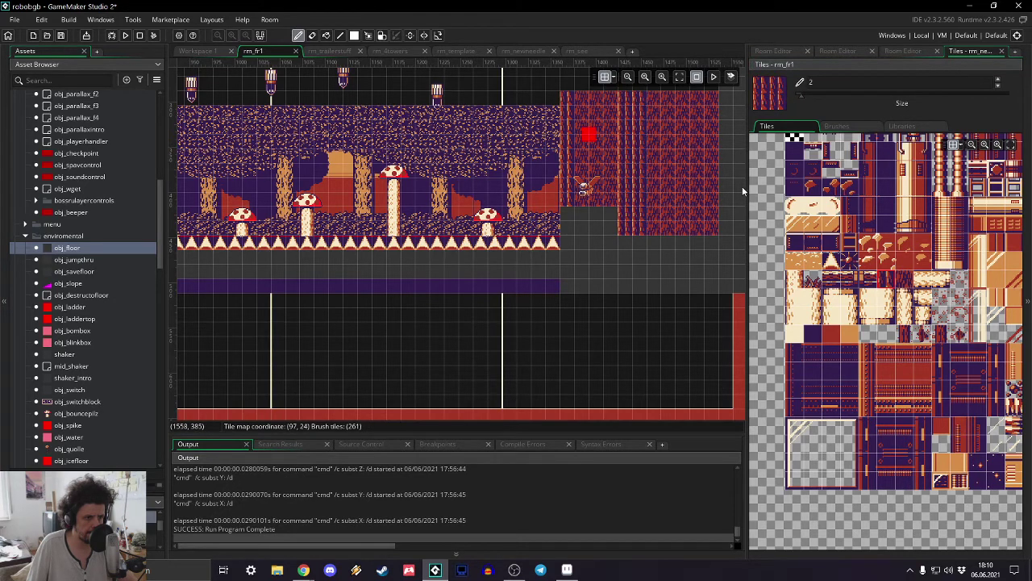
{"action": "mouse_move", "coordinate": [719, 211]}
{"action": "left_mouse_down"}
{"action": "mouse_move", "coordinate": [714, 234]}
{"action": "mouse_move", "coordinate": [713, 95]}
{"action": "left_mouse_up"}
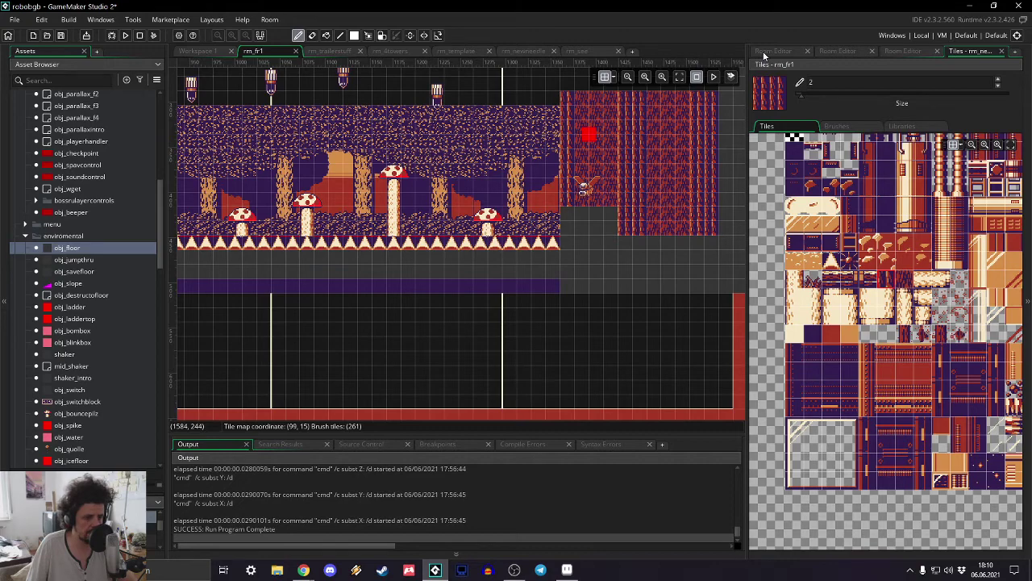
- Choose the purple tile with the ragged lower edge near the tile set's start and set the brush size to 1
{"action": "scroll", "coordinate": [918, 292], "scroll_direction": "up", "scroll_amount": 2, "text": "ctrl"}
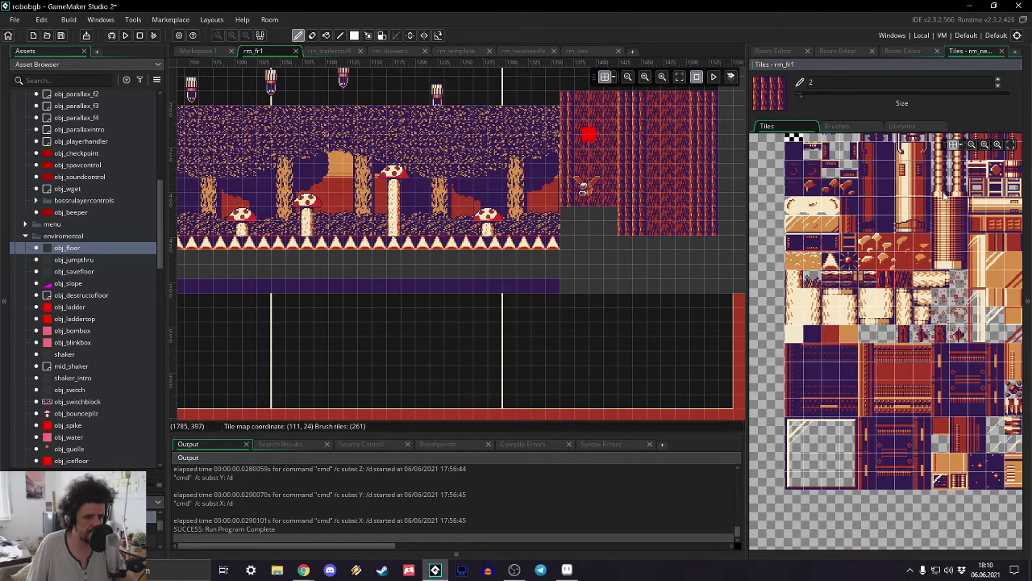
{"action": "left_click", "coordinate": [808, 208]}
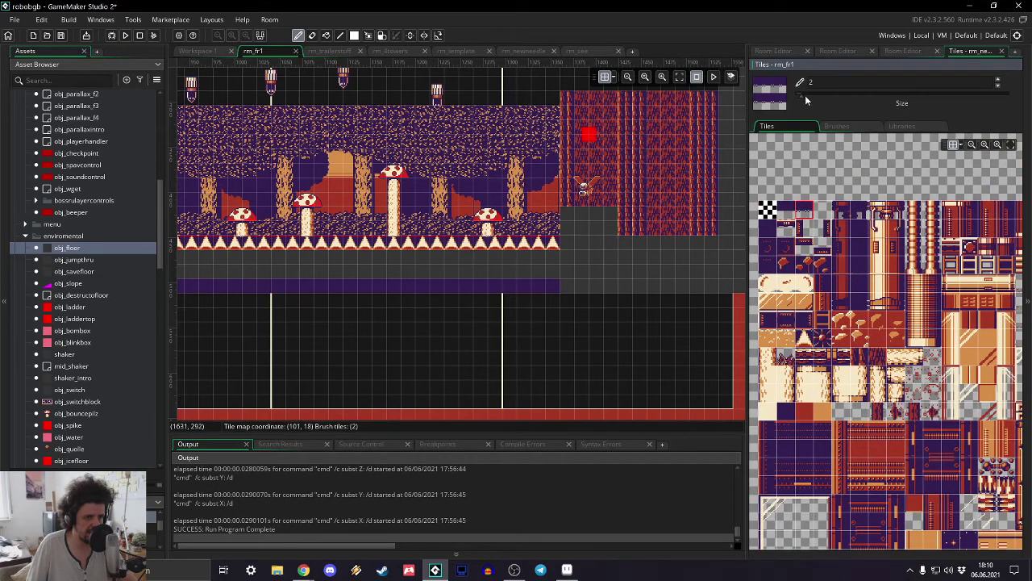
{"action": "left_click_drag", "start_coordinate": [805, 99], "coordinate": [777, 98]}
- Make Tiles_4 the active layer, choose the plain dark purple tile near the tile set's start, and set the brush size to 6
{"action": "left_click", "coordinate": [770, 50]}
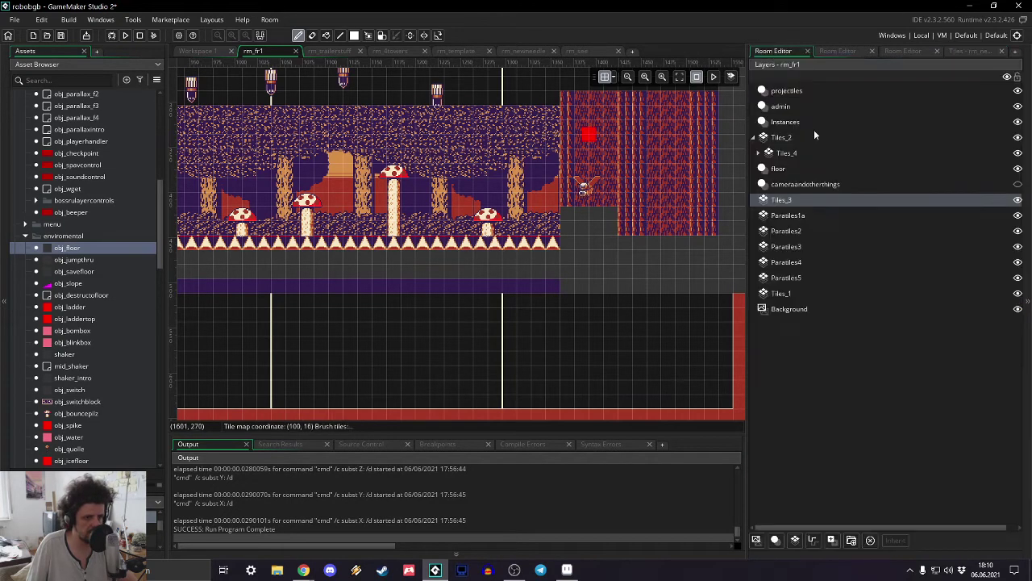
{"action": "double_click", "coordinate": [786, 152]}
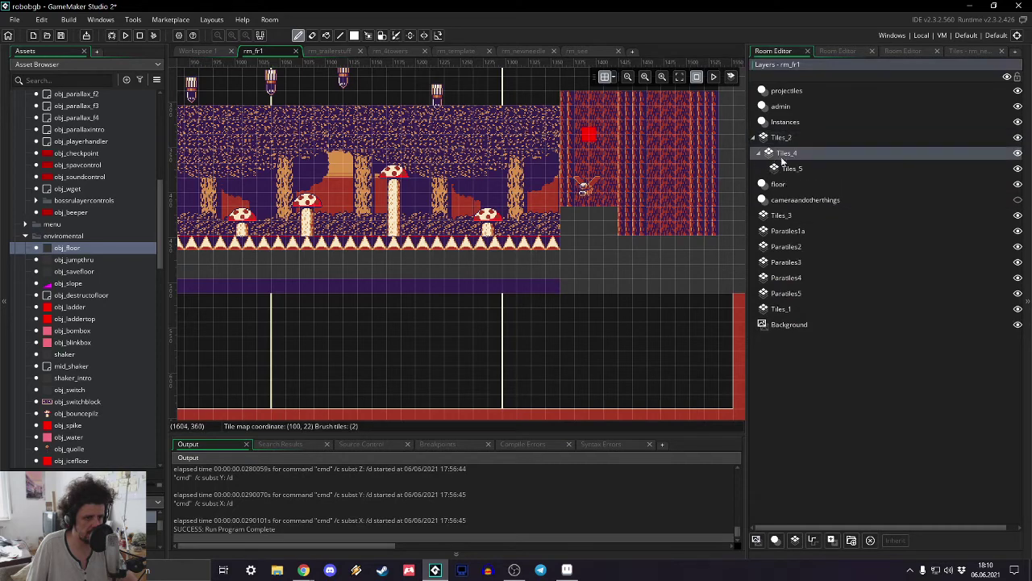
{"action": "left_click", "coordinate": [959, 51]}
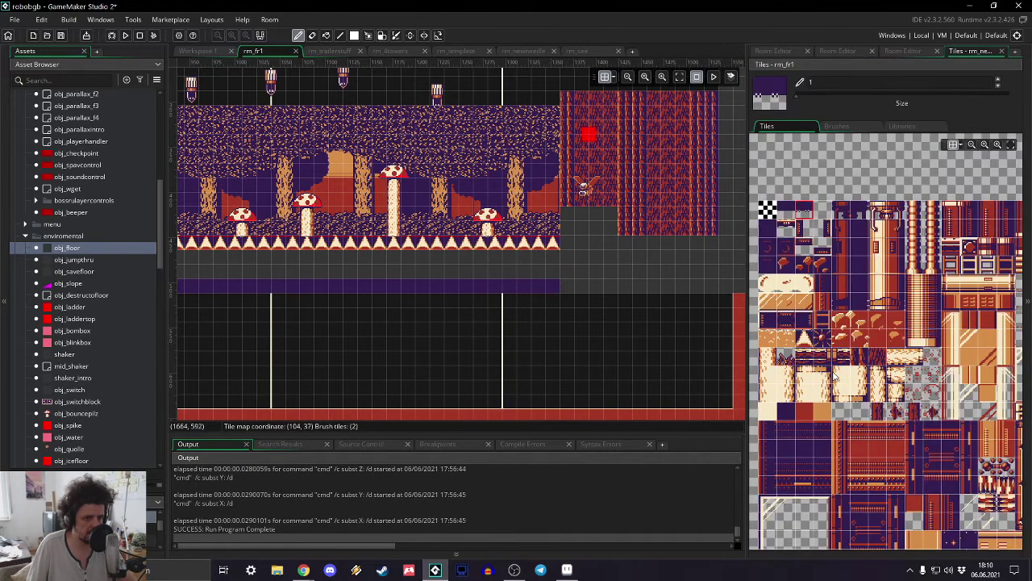
{"action": "scroll", "coordinate": [885, 253], "scroll_direction": "down", "scroll_amount": 2}
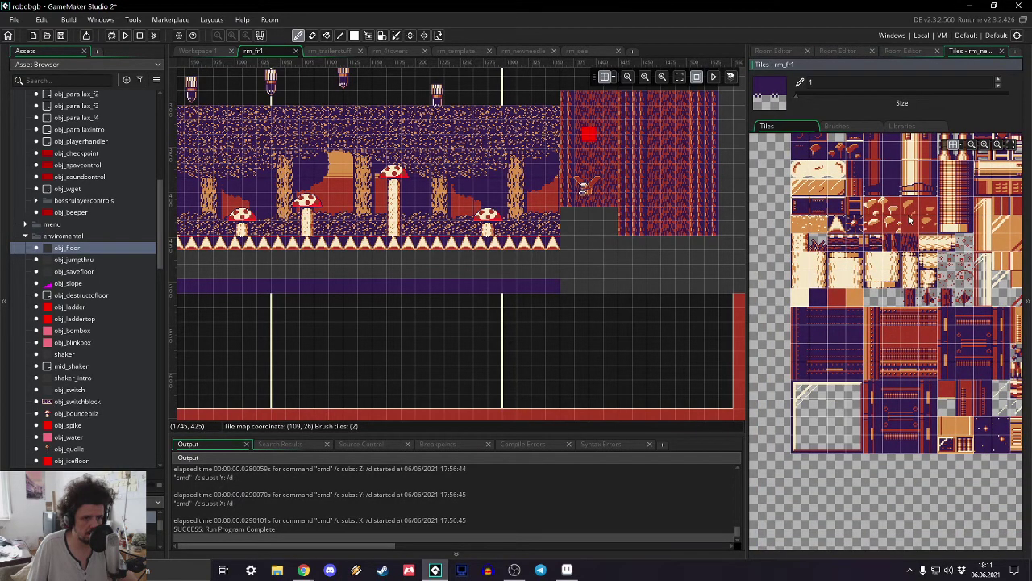
{"action": "scroll", "coordinate": [909, 219], "scroll_direction": "up", "scroll_amount": 2}
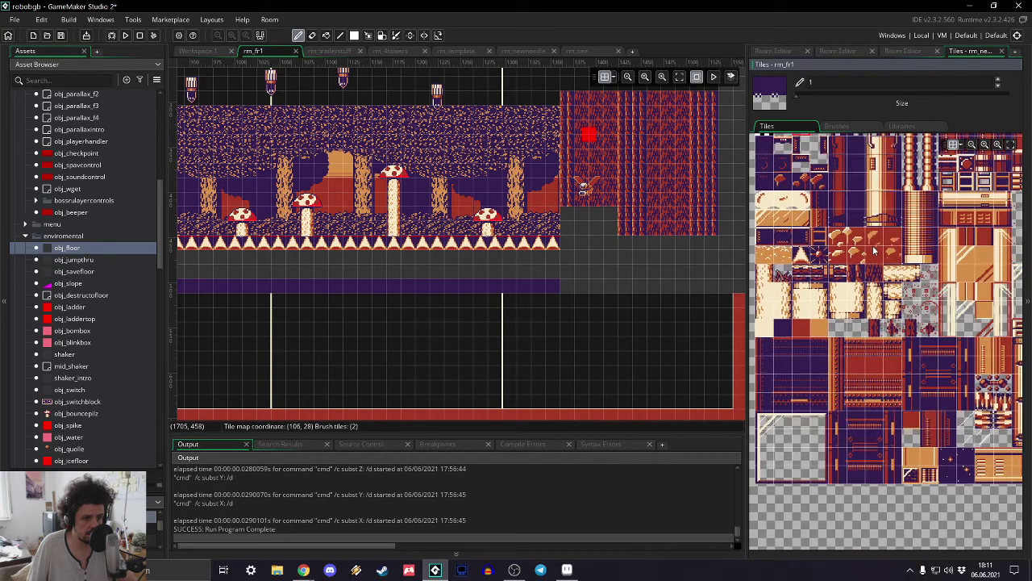
{"action": "scroll", "coordinate": [873, 251], "scroll_direction": "up", "scroll_amount": 4}
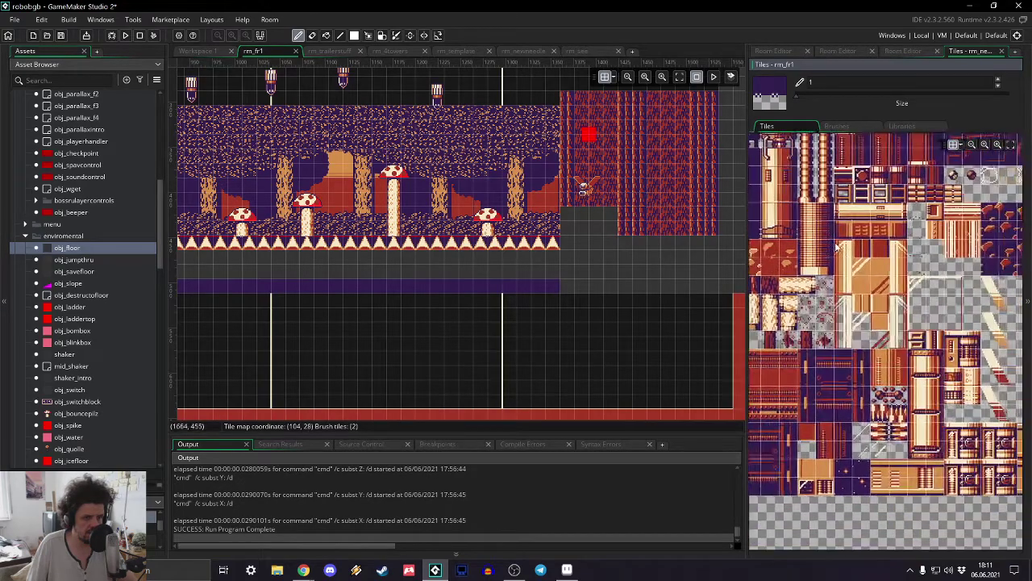
{"action": "scroll", "coordinate": [836, 247], "scroll_direction": "up", "scroll_amount": 4}
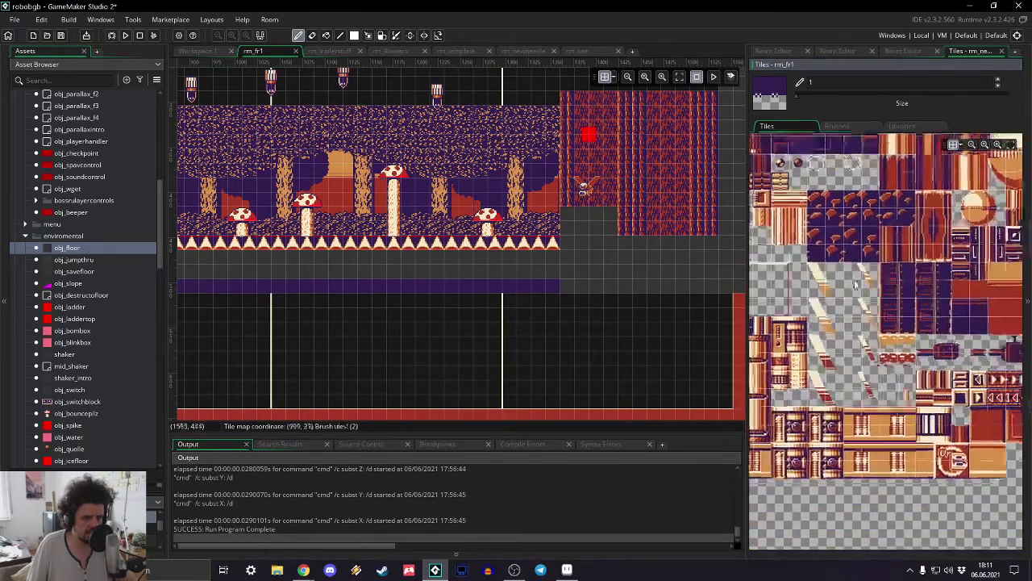
{"action": "scroll", "coordinate": [855, 284], "scroll_direction": "down", "scroll_amount": 4}
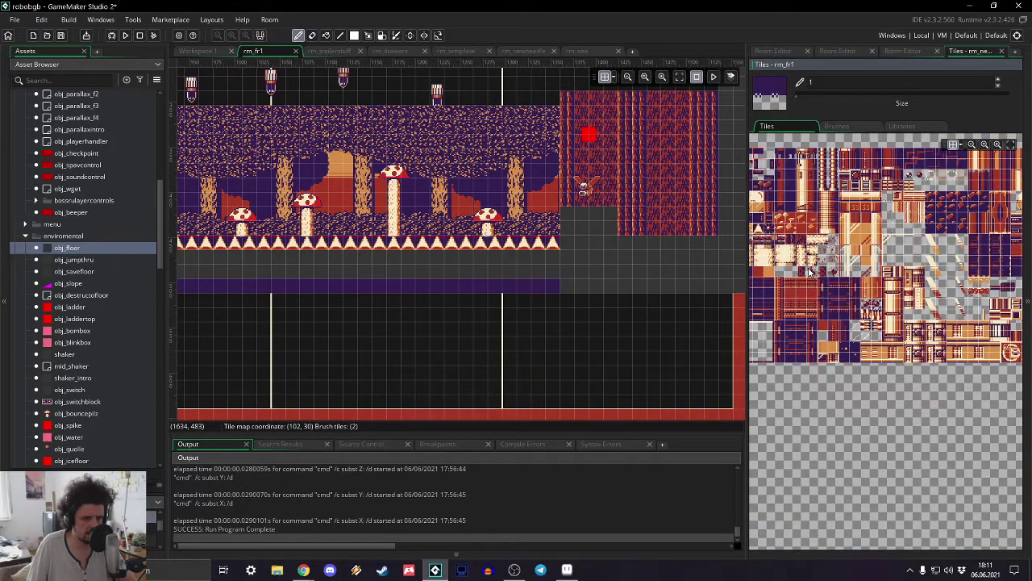
{"action": "scroll", "coordinate": [810, 272], "scroll_direction": "up", "scroll_amount": 1}
{"action": "scroll", "coordinate": [879, 258], "scroll_direction": "up", "scroll_amount": 1}
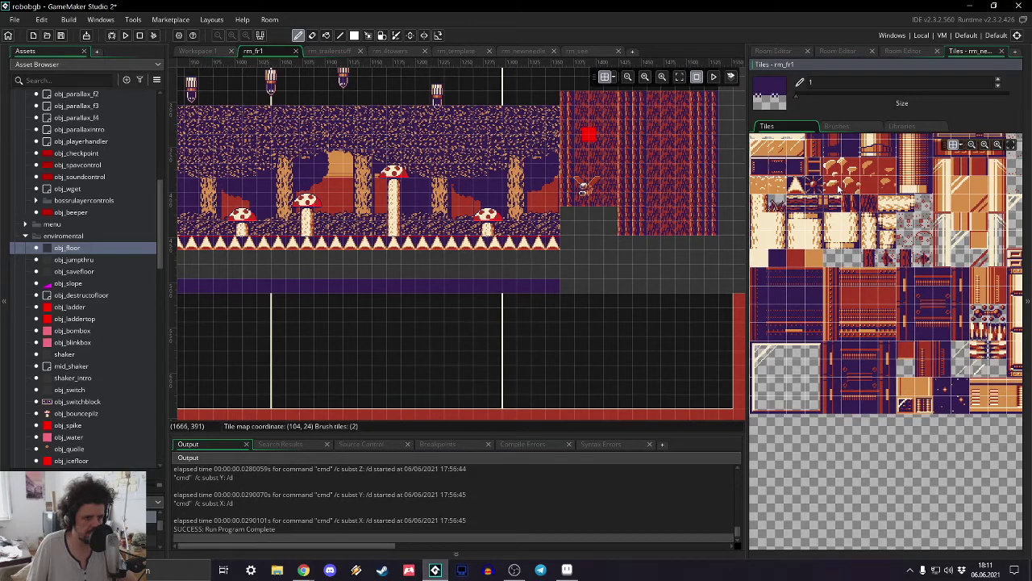
{"action": "middle_click_drag", "start_coordinate": [820, 179], "coordinate": [868, 296]}
{"action": "left_click", "coordinate": [810, 194]}
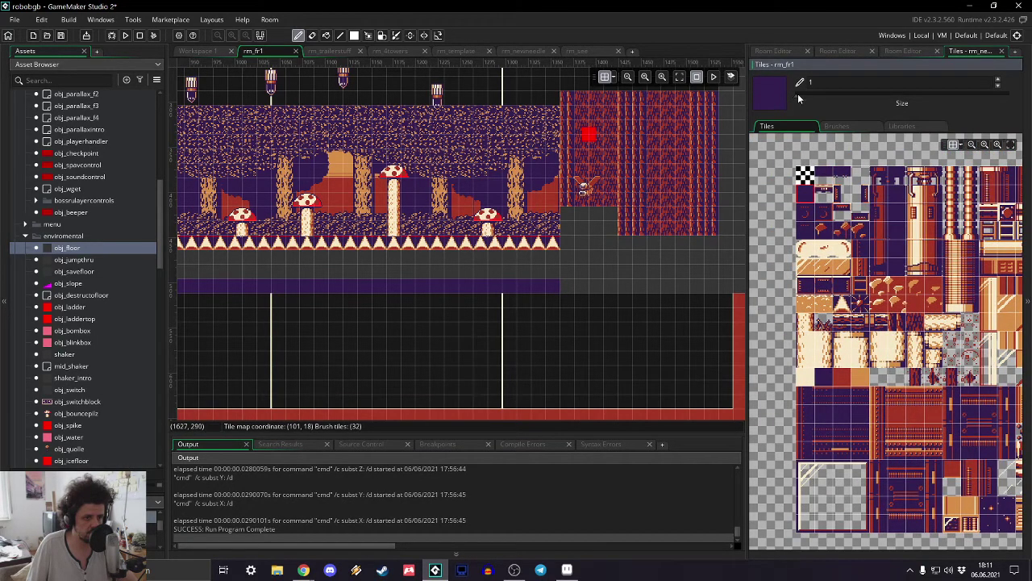
{"action": "left_click_drag", "start_coordinate": [798, 99], "coordinate": [804, 100]}
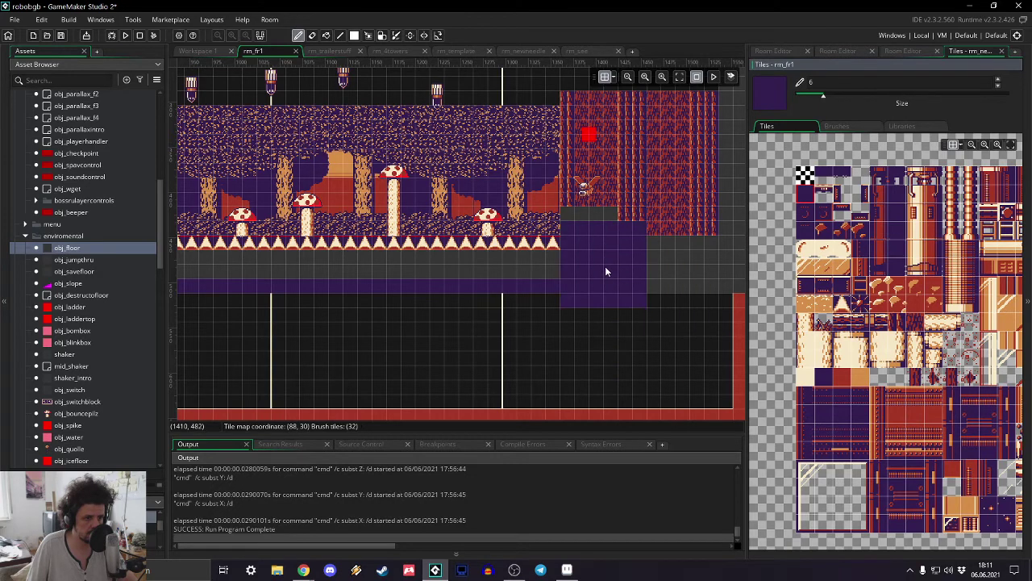
- Fill the ground with plain purple from below the end area, under the spike pit, back to the level start
{"action": "mouse_move", "coordinate": [706, 289]}
{"action": "left_mouse_down"}
{"action": "mouse_move", "coordinate": [628, 288]}
{"action": "mouse_move", "coordinate": [617, 298]}
{"action": "left_mouse_up"}
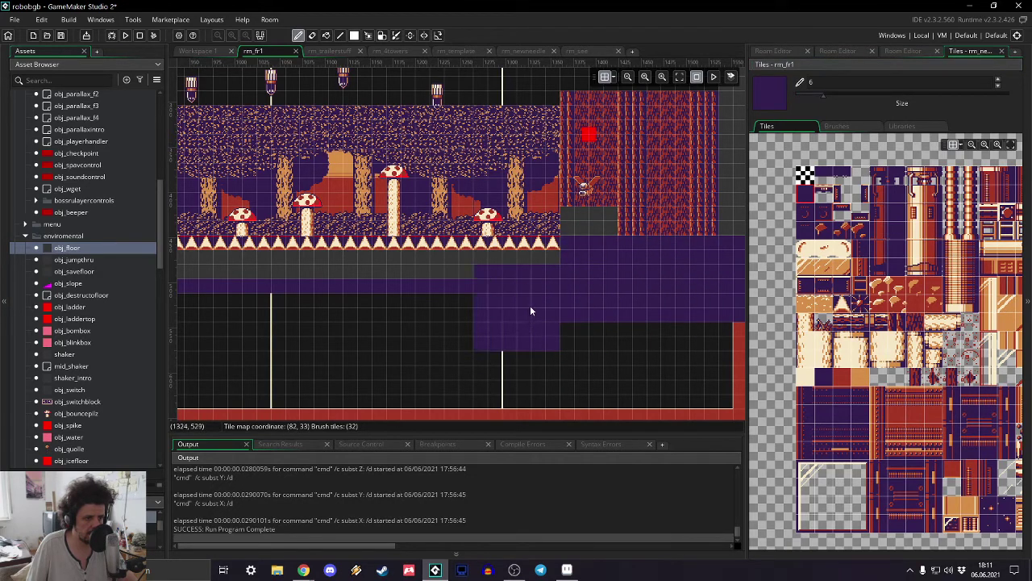
{"action": "left_click_drag", "start_coordinate": [530, 305], "coordinate": [290, 310]}
{"action": "middle_click_drag", "start_coordinate": [289, 305], "coordinate": [597, 300]}
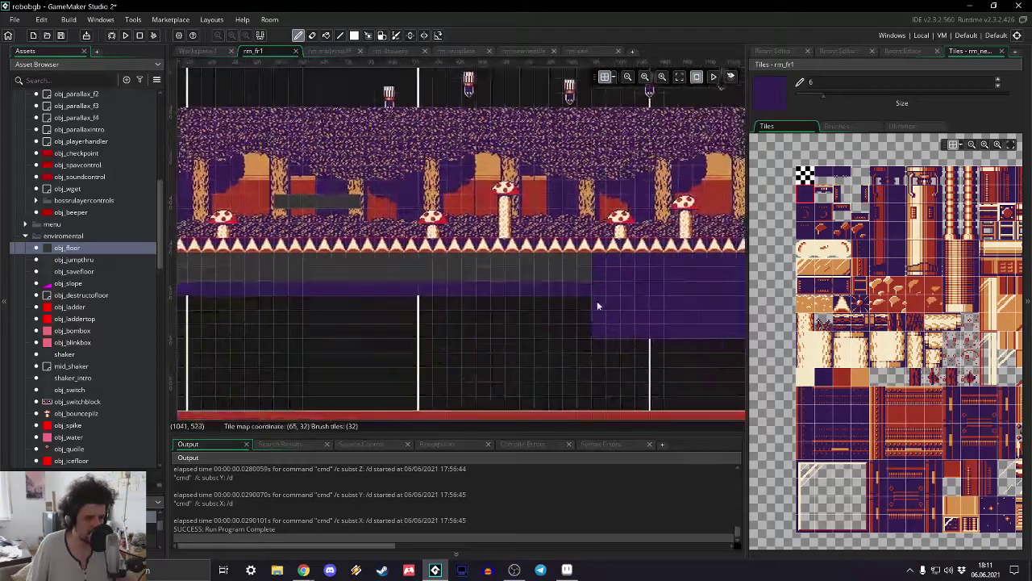
{"action": "left_click_drag", "start_coordinate": [597, 300], "coordinate": [227, 299]}
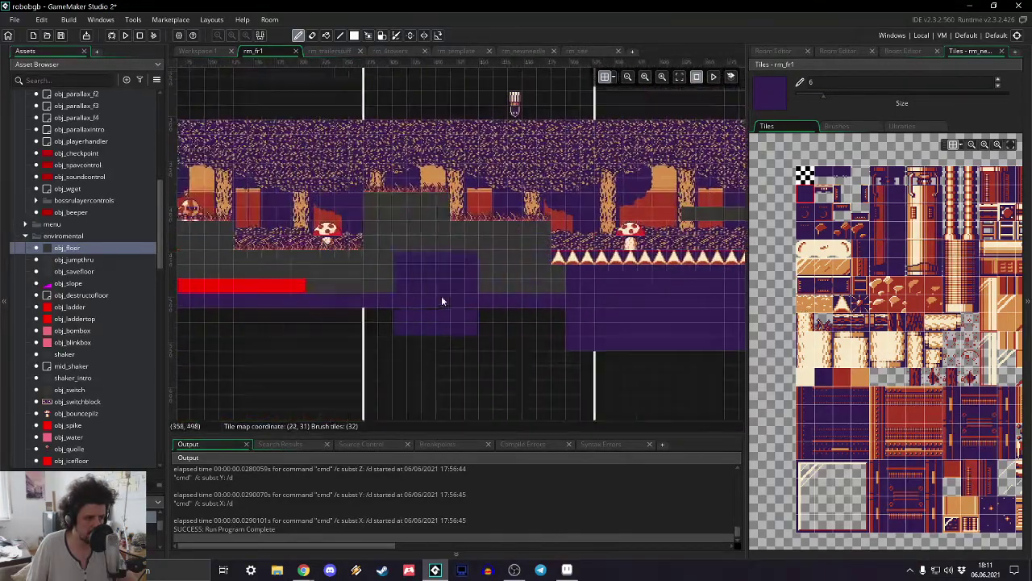
{"action": "left_click_drag", "start_coordinate": [355, 313], "coordinate": [254, 315]}
{"action": "middle_click_drag", "start_coordinate": [254, 314], "coordinate": [680, 300]}
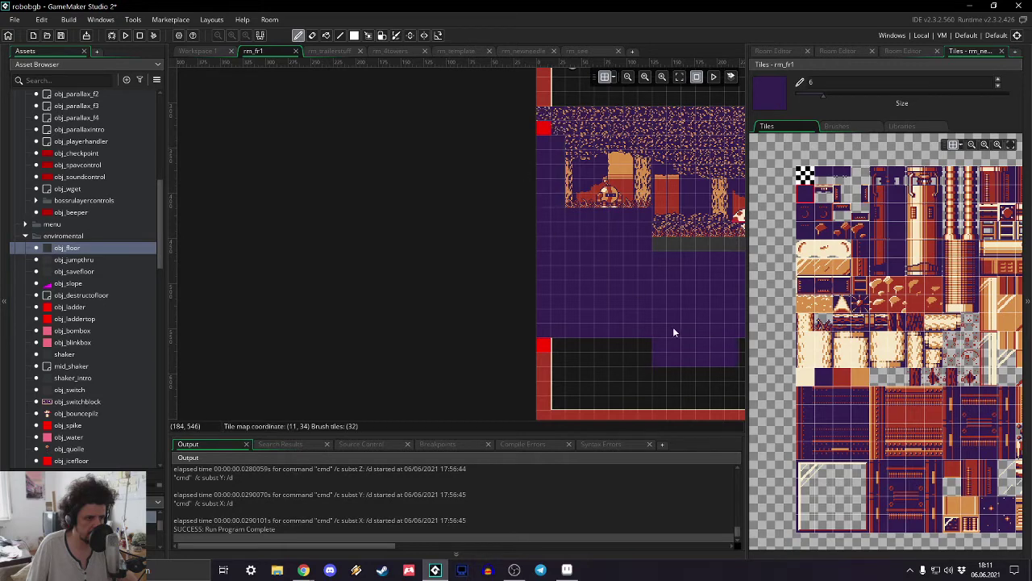
{"action": "middle_click_drag", "start_coordinate": [673, 330], "coordinate": [362, 307]}
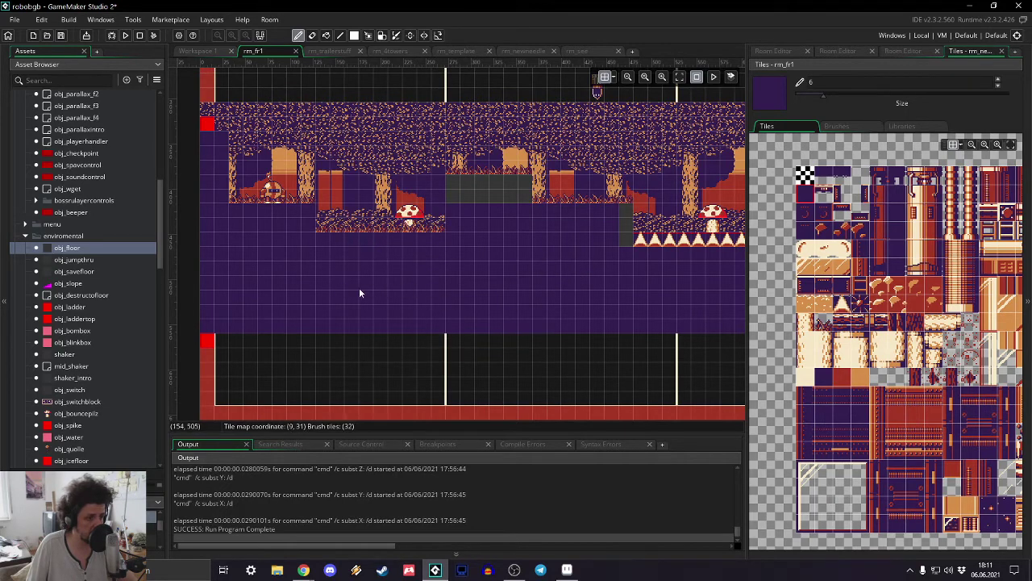
- Set the brush size to 2 and cover the remaining grey raised blocks in the end area and before the spike pit with purple
{"action": "scroll", "coordinate": [634, 306], "scroll_direction": "right", "scroll_amount": 3, "text": "shift"}
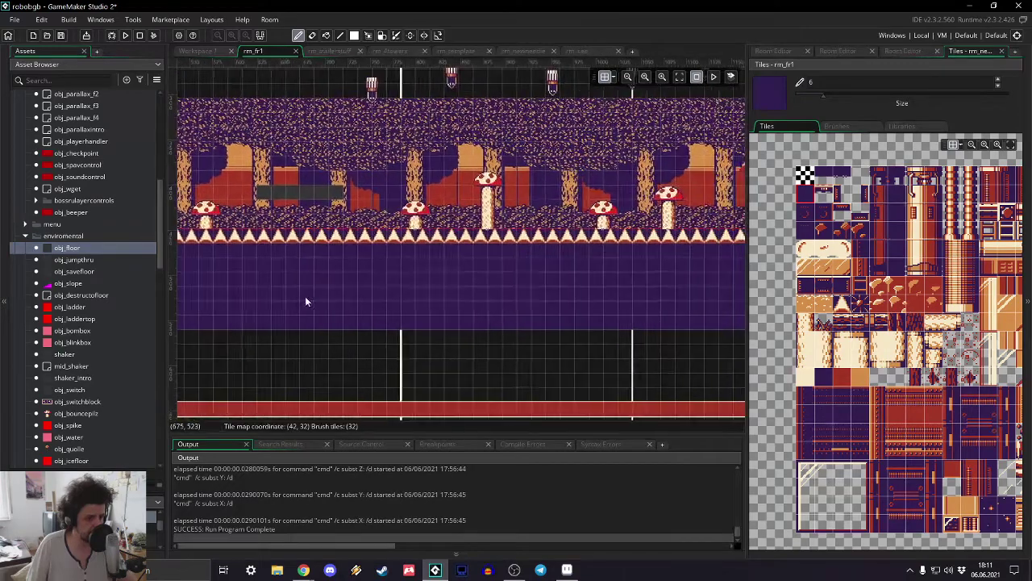
{"action": "scroll", "coordinate": [305, 302], "scroll_direction": "right", "scroll_amount": 5, "text": "shift"}
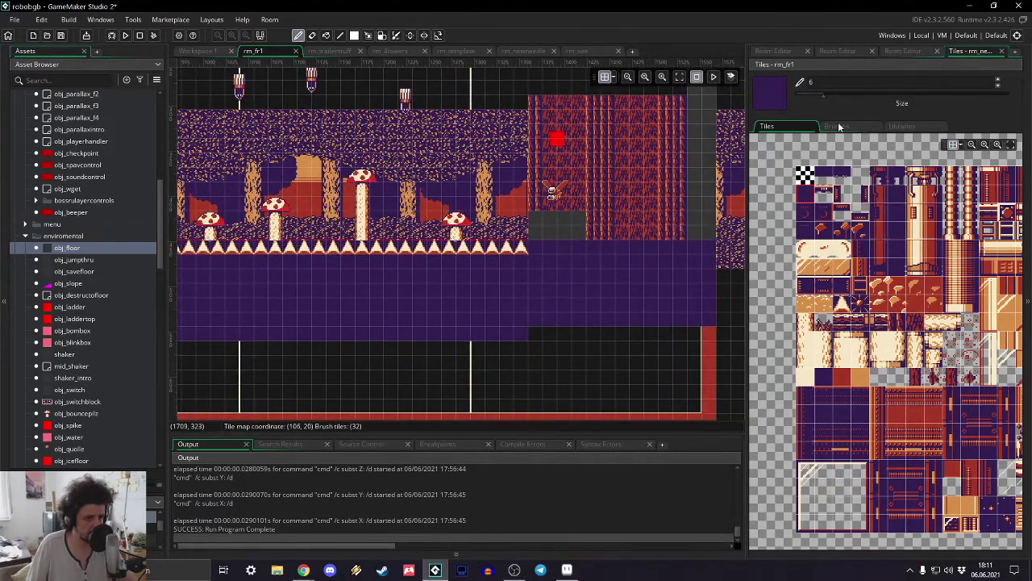
{"action": "left_click_drag", "start_coordinate": [826, 102], "coordinate": [802, 100]}
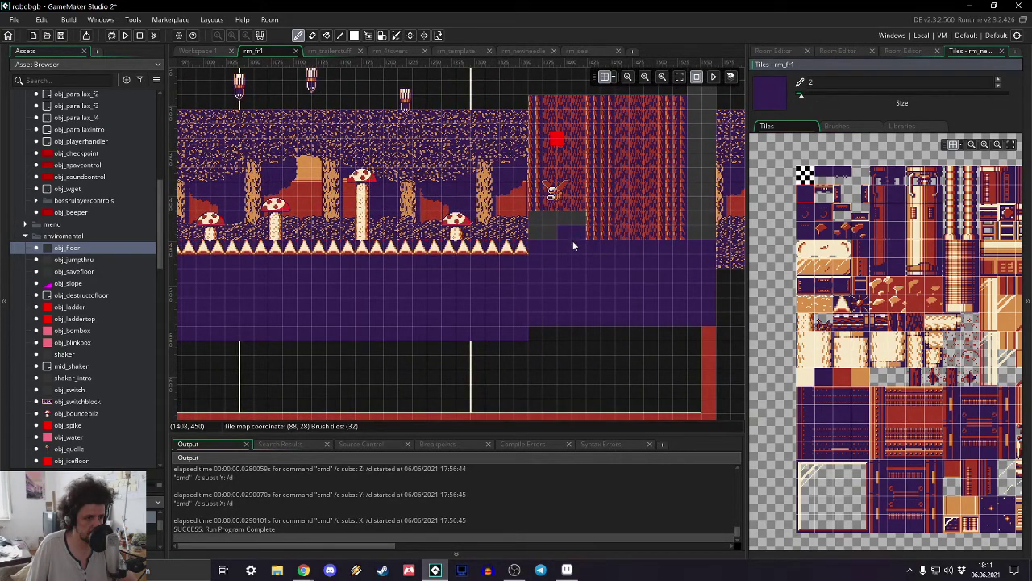
{"action": "scroll", "coordinate": [339, 302], "scroll_direction": "left", "scroll_amount": 10, "text": "shift"}
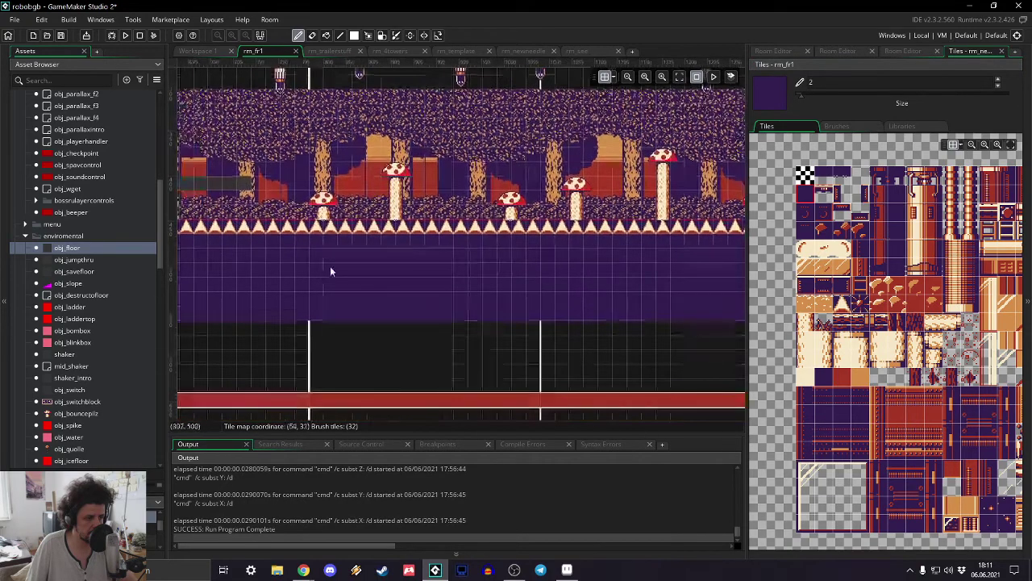
{"action": "scroll", "coordinate": [330, 271], "scroll_direction": "down", "scroll_amount": 2}
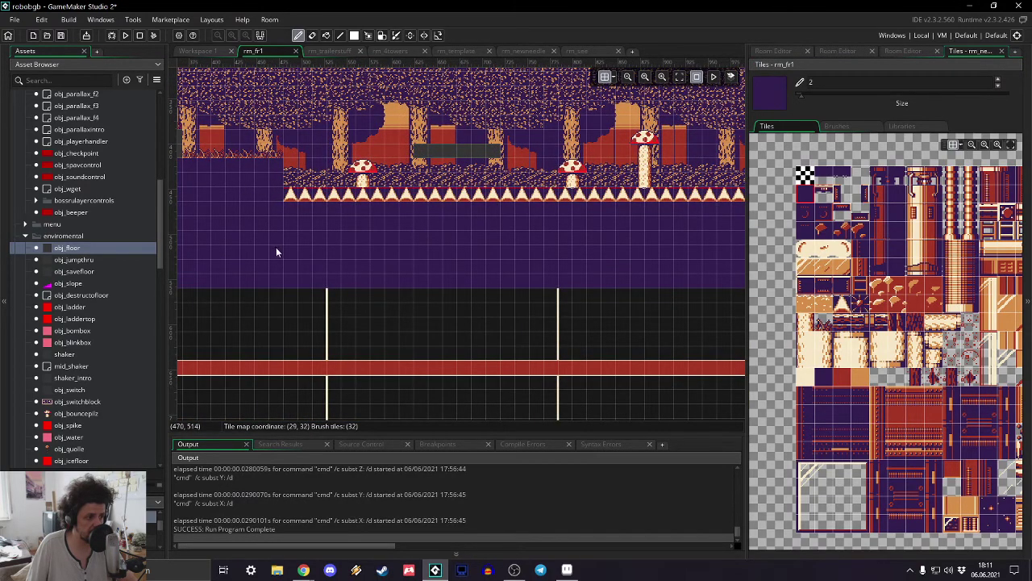
{"action": "middle_click_drag", "start_coordinate": [275, 247], "coordinate": [599, 303]}
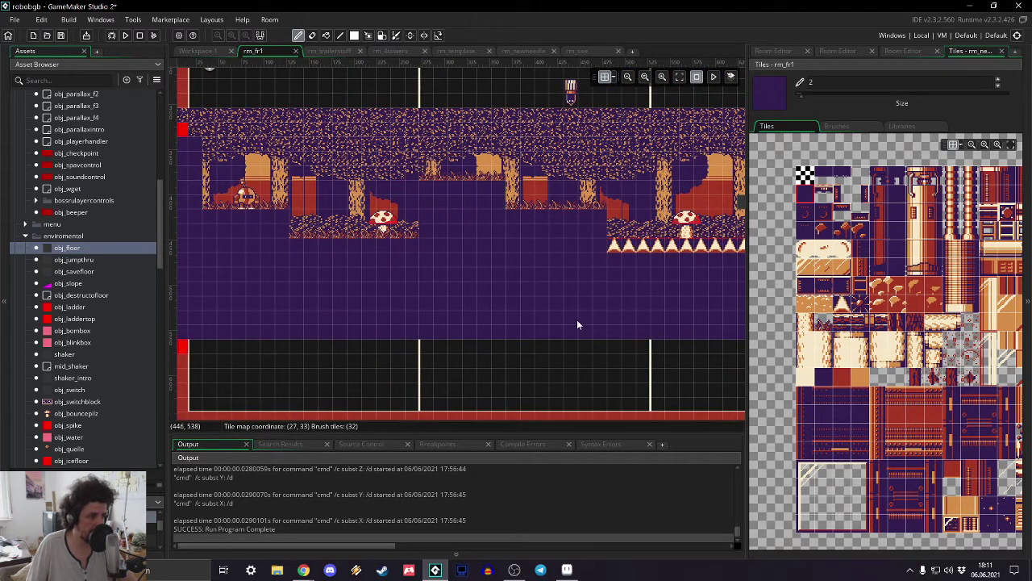
- On layer Tiles_2, scatter the upright red crack tile over the purple ground near the level start and end area with brush size 1
{"action": "left_click", "coordinate": [773, 51]}
{"action": "left_click", "coordinate": [787, 142]}
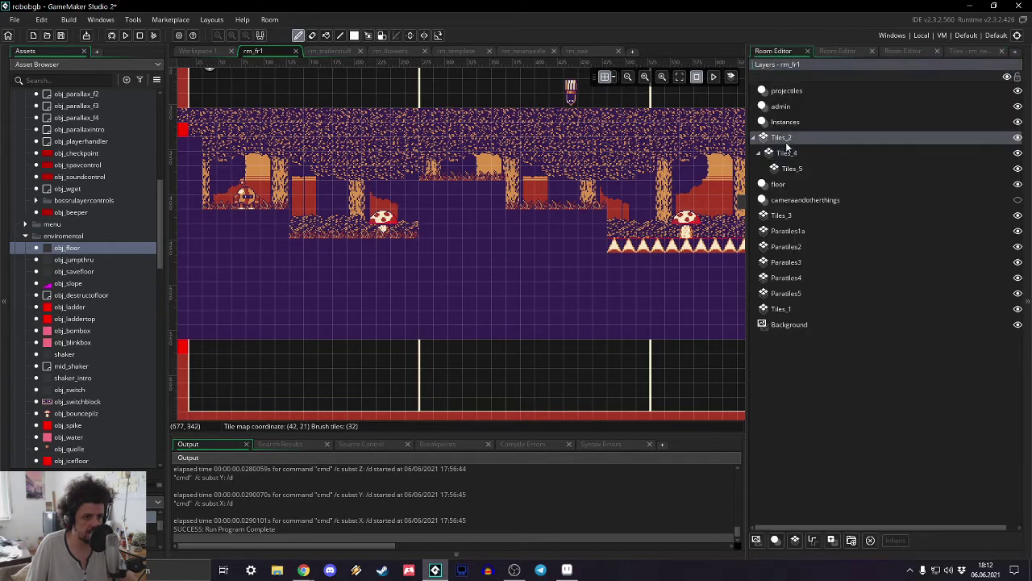
{"action": "left_click", "coordinate": [960, 51]}
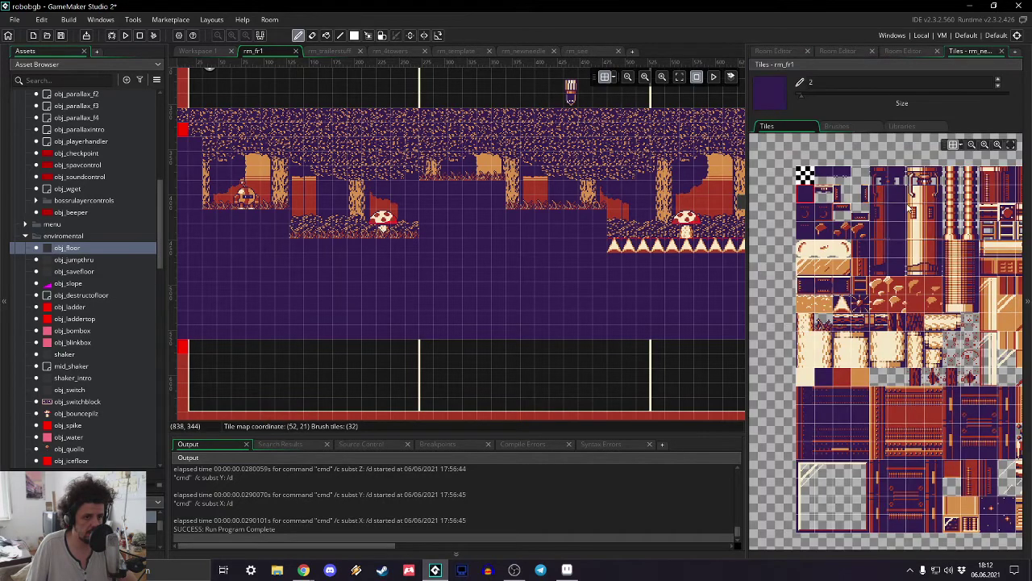
{"action": "left_click", "coordinate": [936, 378]}
{"action": "left_click_drag", "start_coordinate": [801, 100], "coordinate": [796, 99]}
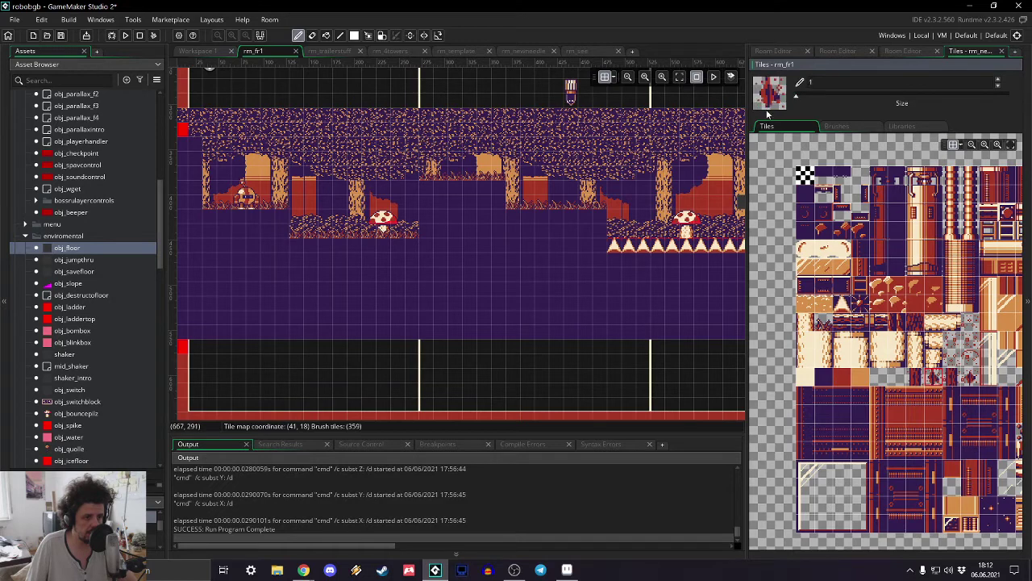
{"action": "left_click", "coordinate": [475, 252]}
{"action": "left_click", "coordinate": [465, 295]}
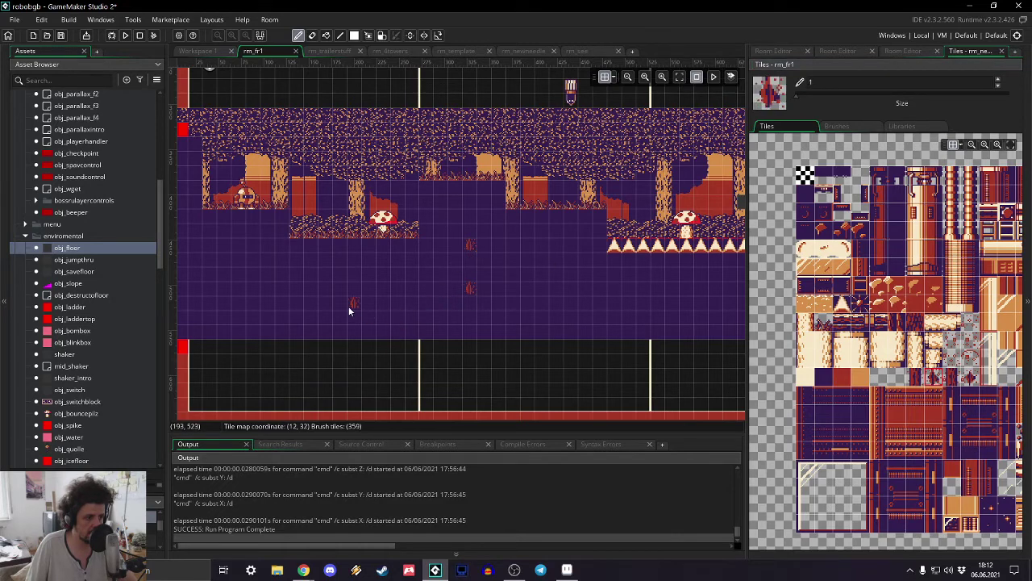
{"action": "left_click", "coordinate": [338, 263]}
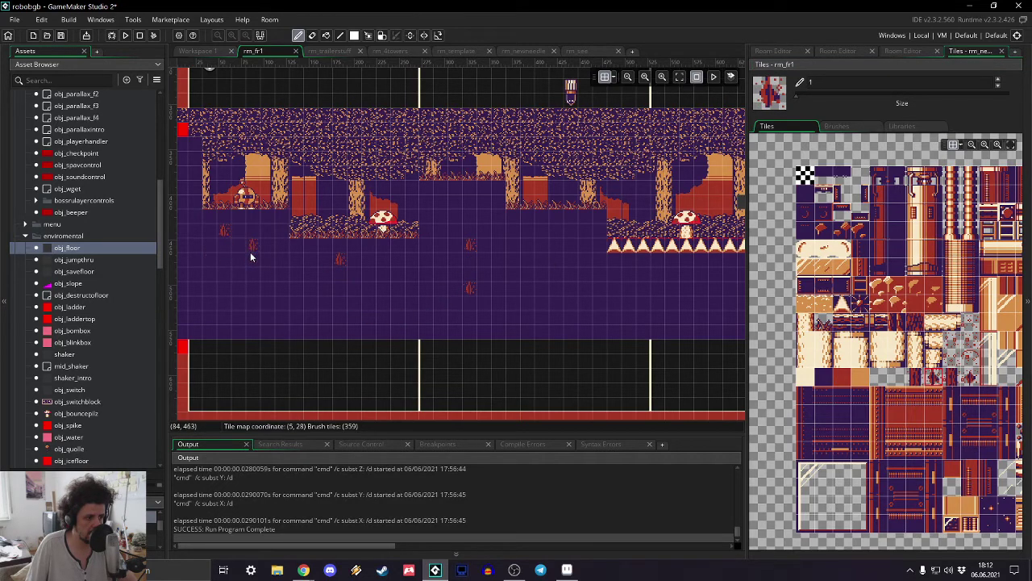
{"action": "left_click", "coordinate": [441, 295]}
{"action": "middle_click_drag", "start_coordinate": [677, 277], "coordinate": [544, 271]}
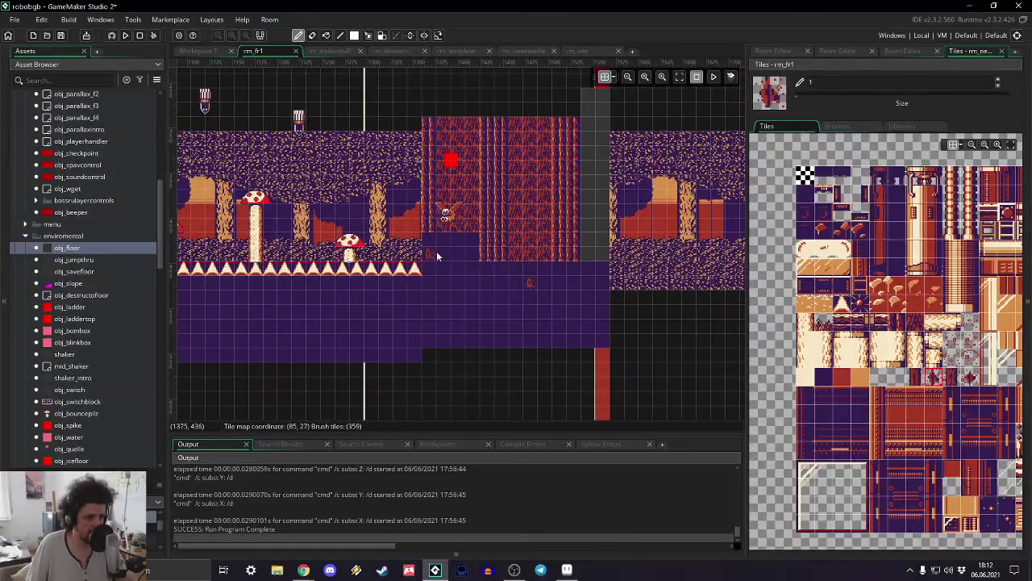
- Scatter the arched red detail tile over the purple ground, from the end area back to the level start
{"action": "left_click", "coordinate": [972, 360]}
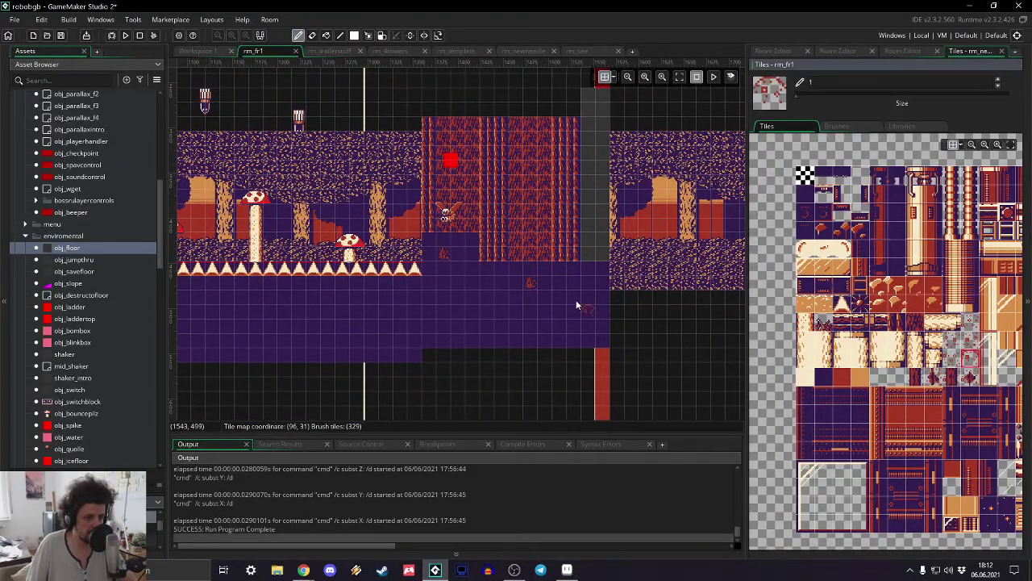
{"action": "left_click", "coordinate": [516, 284]}
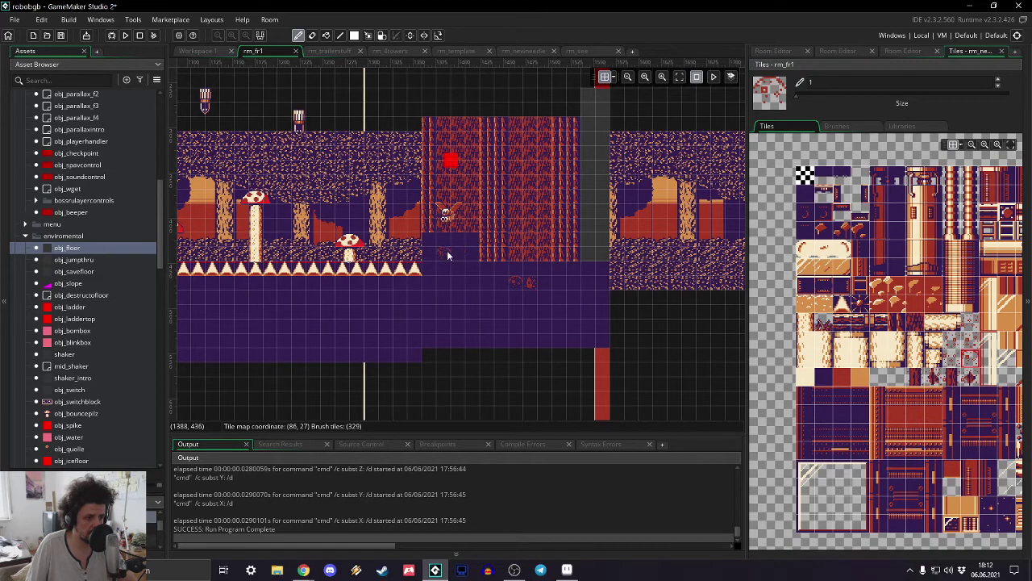
{"action": "left_click", "coordinate": [447, 251]}
{"action": "left_click", "coordinate": [562, 283]}
{"action": "scroll", "coordinate": [368, 287], "scroll_direction": "left", "scroll_amount": 5, "text": "shift"}
{"action": "scroll", "coordinate": [294, 253], "scroll_direction": "right", "scroll_amount": 5, "text": "shift"}
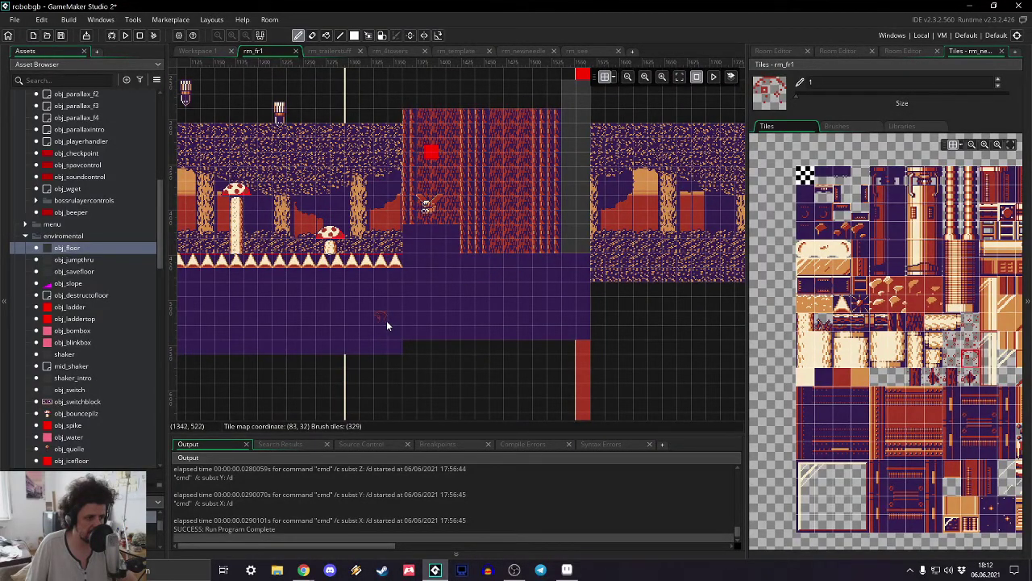
{"action": "scroll", "coordinate": [369, 278], "scroll_direction": "left", "scroll_amount": 5, "text": "shift"}
{"action": "scroll", "coordinate": [553, 274], "scroll_direction": "down", "scroll_amount": 2}
{"action": "scroll", "coordinate": [392, 277], "scroll_direction": "left", "scroll_amount": 3, "text": "shift"}
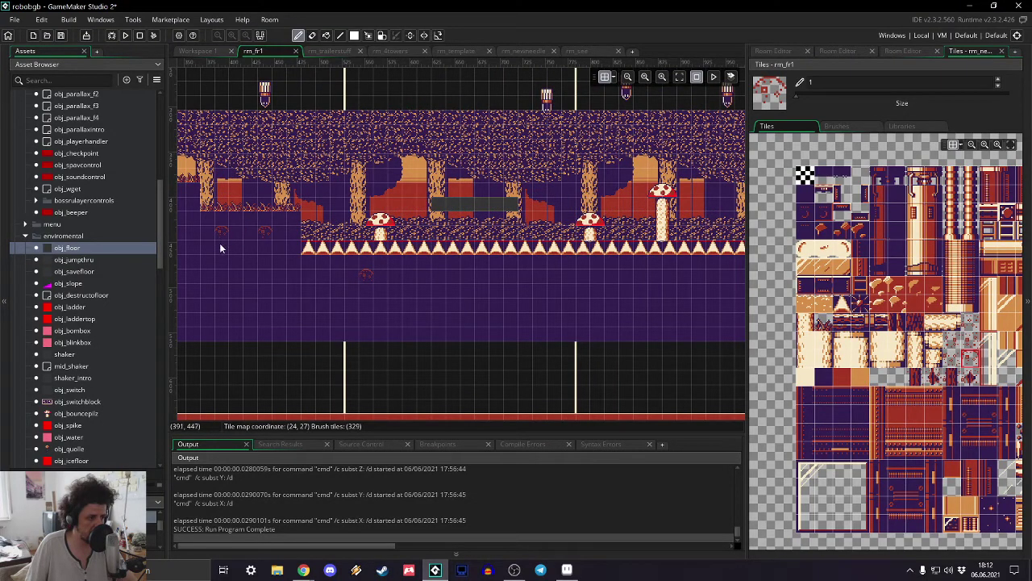
{"action": "middle_click_drag", "start_coordinate": [220, 253], "coordinate": [501, 332]}
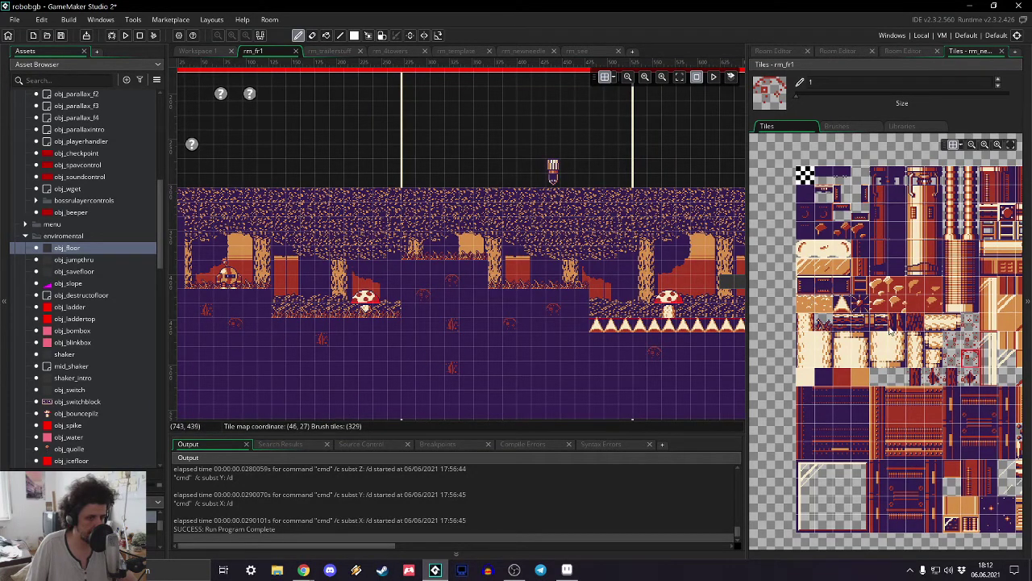
- Scatter the sparse red speckle tile over the purple ground between the level start and the spike pit
{"action": "left_click", "coordinate": [958, 386]}
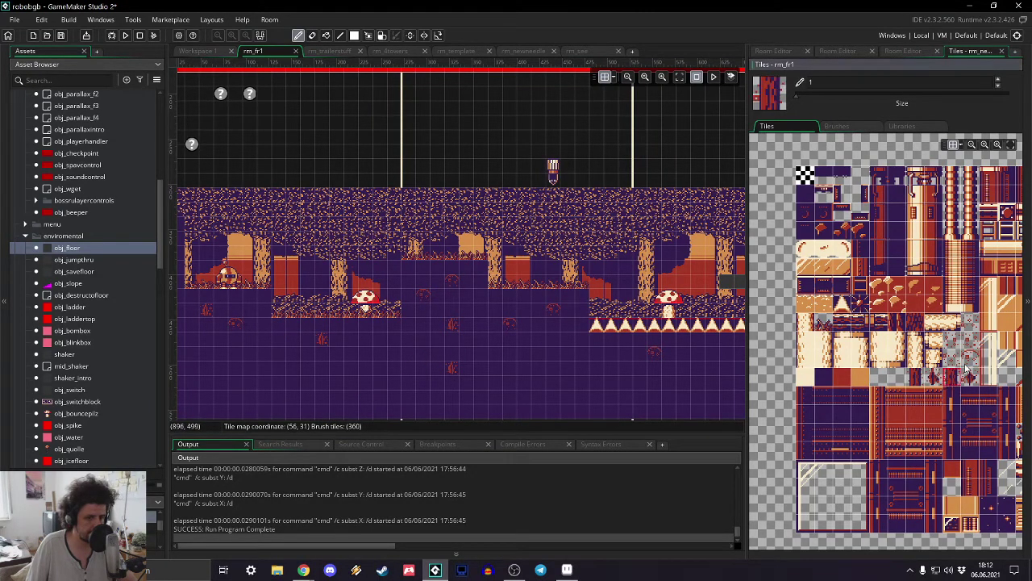
{"action": "left_click", "coordinate": [956, 359]}
{"action": "left_click", "coordinate": [188, 336]}
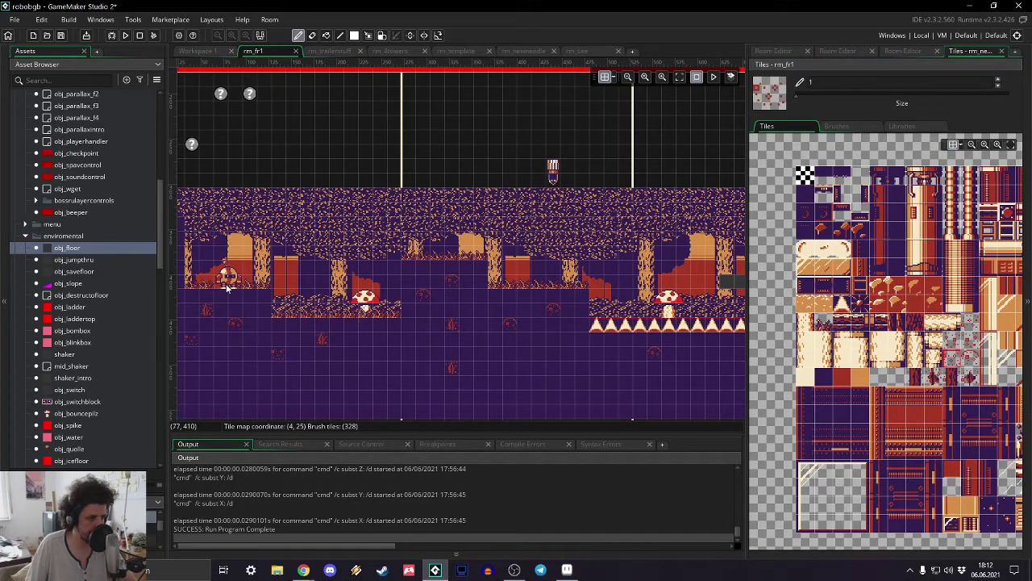
{"action": "left_click", "coordinate": [364, 361]}
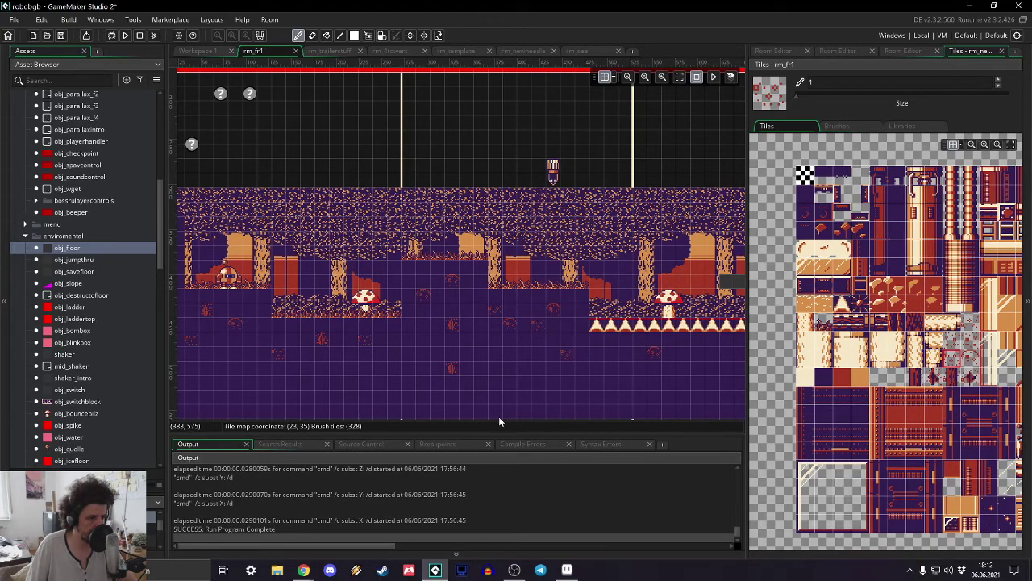
{"action": "middle_click_drag", "start_coordinate": [498, 416], "coordinate": [357, 423]}
- Place the left log-end tile on Tiles_2 beneath the left edge of each grassy ledge and of the spike pit
{"action": "left_click", "coordinate": [774, 51]}
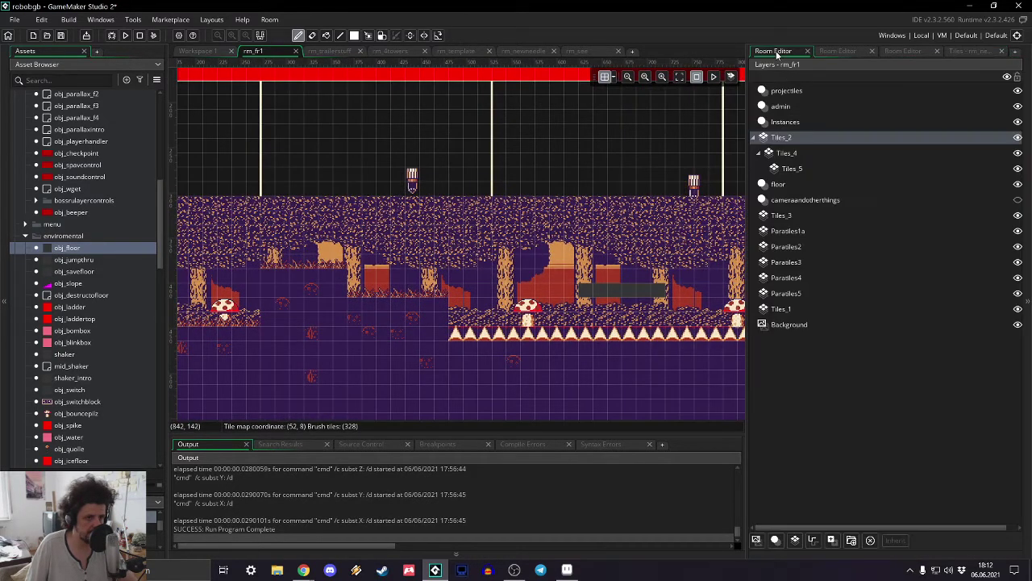
{"action": "left_click", "coordinate": [972, 51]}
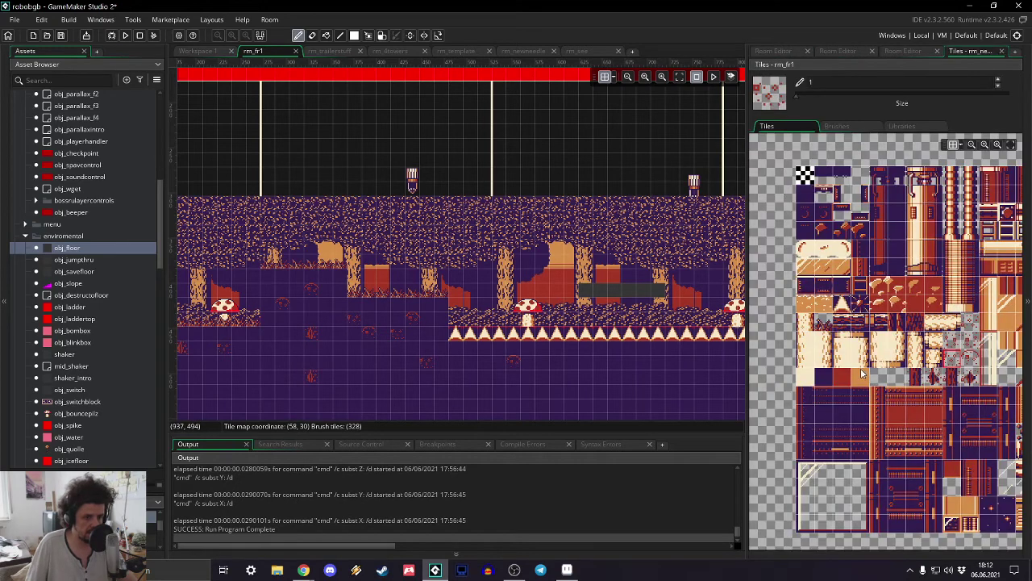
{"action": "left_click", "coordinate": [879, 322]}
{"action": "middle_click_drag", "start_coordinate": [326, 251], "coordinate": [327, 232]}
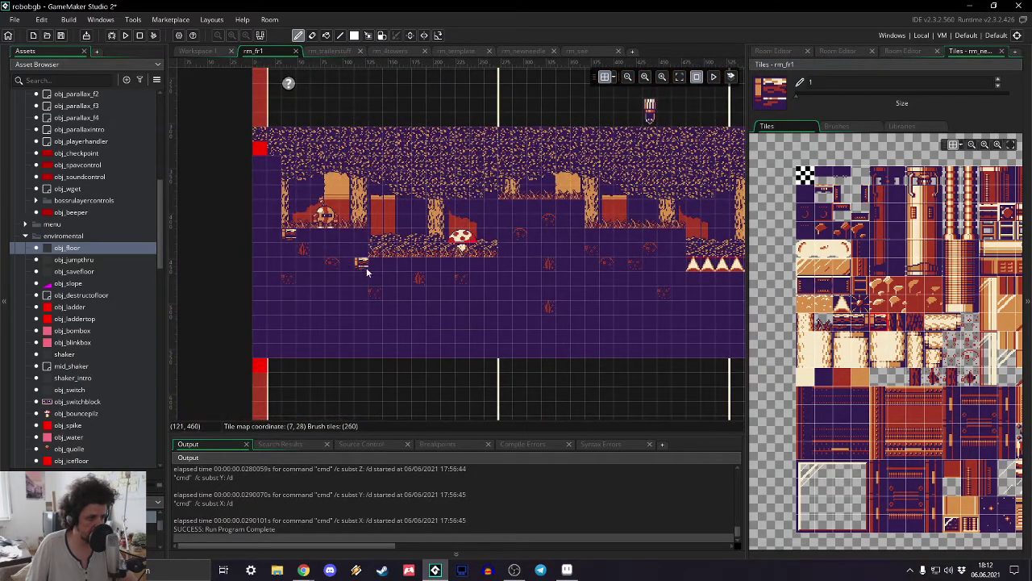
{"action": "left_click", "coordinate": [506, 206]}
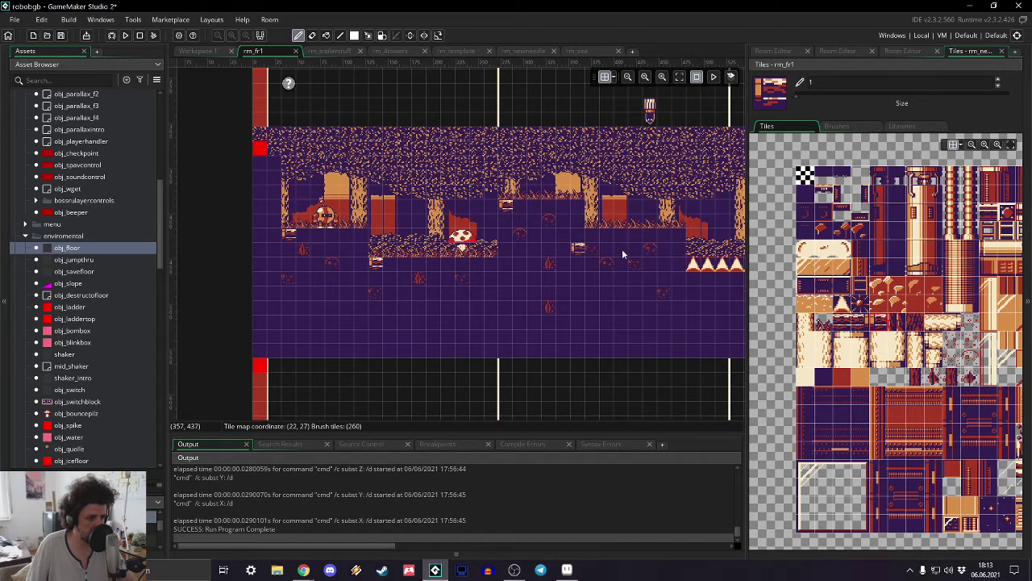
{"action": "middle_click_drag", "start_coordinate": [691, 293], "coordinate": [341, 267]}
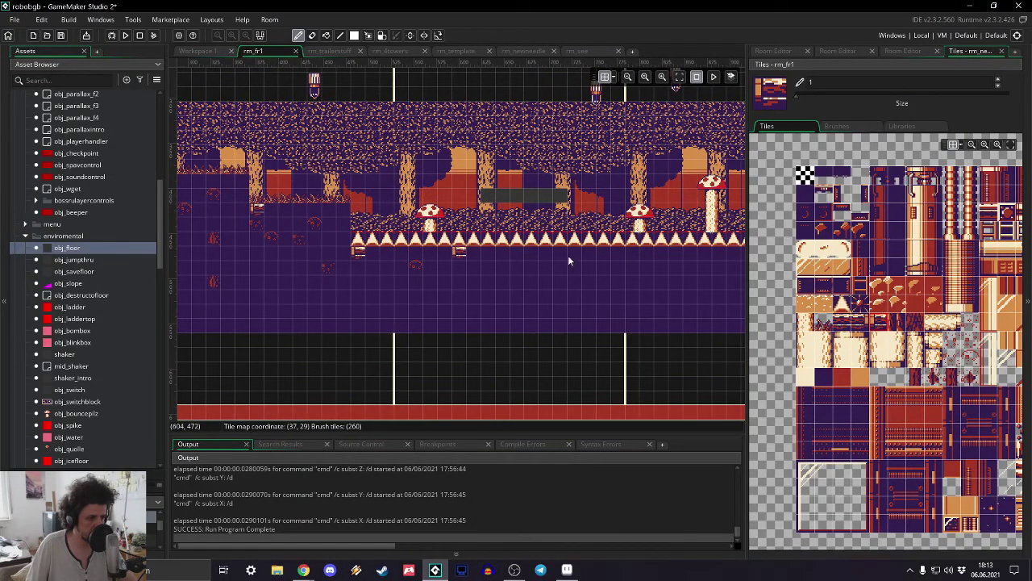
- Cover the grey floating platform above the spikes with horizontal log tiles
{"action": "middle_click_drag", "start_coordinate": [569, 260], "coordinate": [4, 292]}
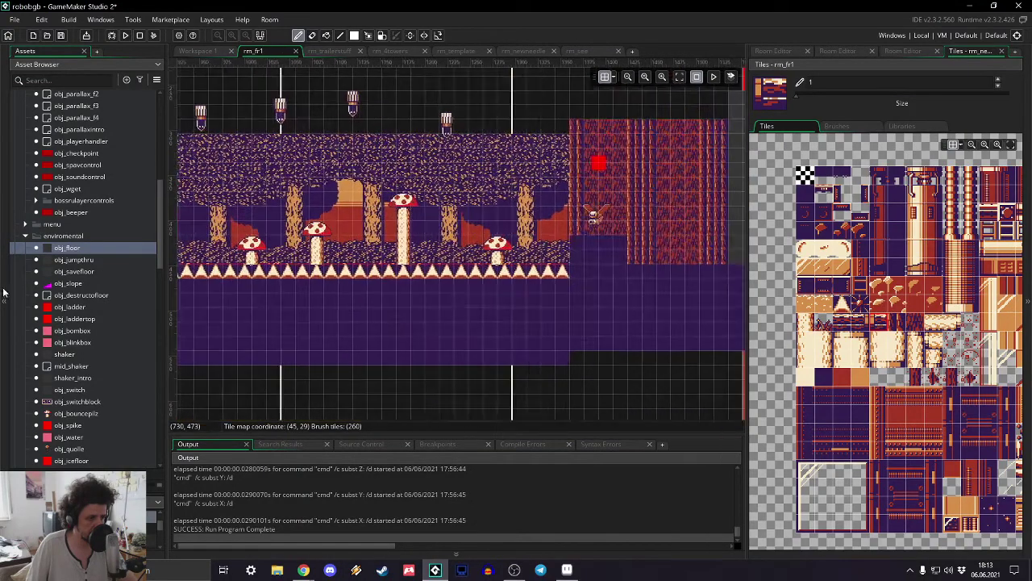
{"action": "left_click", "coordinate": [949, 322]}
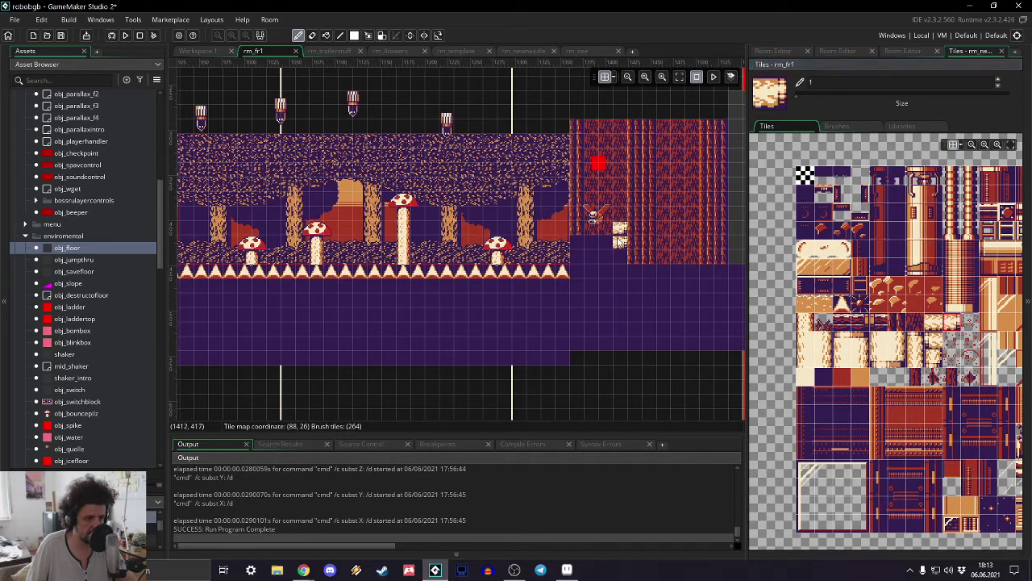
{"action": "scroll", "coordinate": [387, 215], "scroll_direction": "left", "scroll_amount": 5}
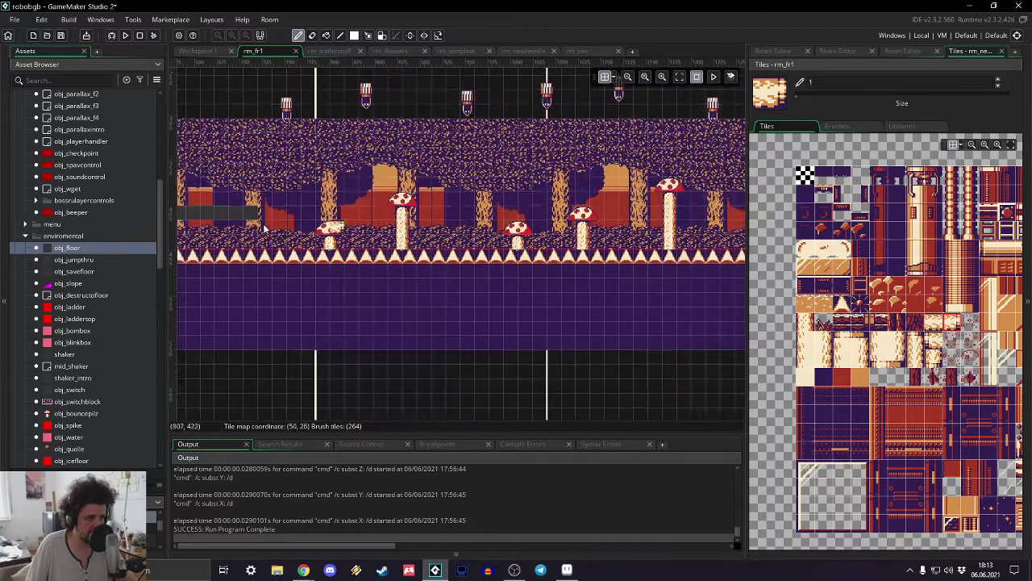
{"action": "middle_click_drag", "start_coordinate": [263, 229], "coordinate": [428, 239]}
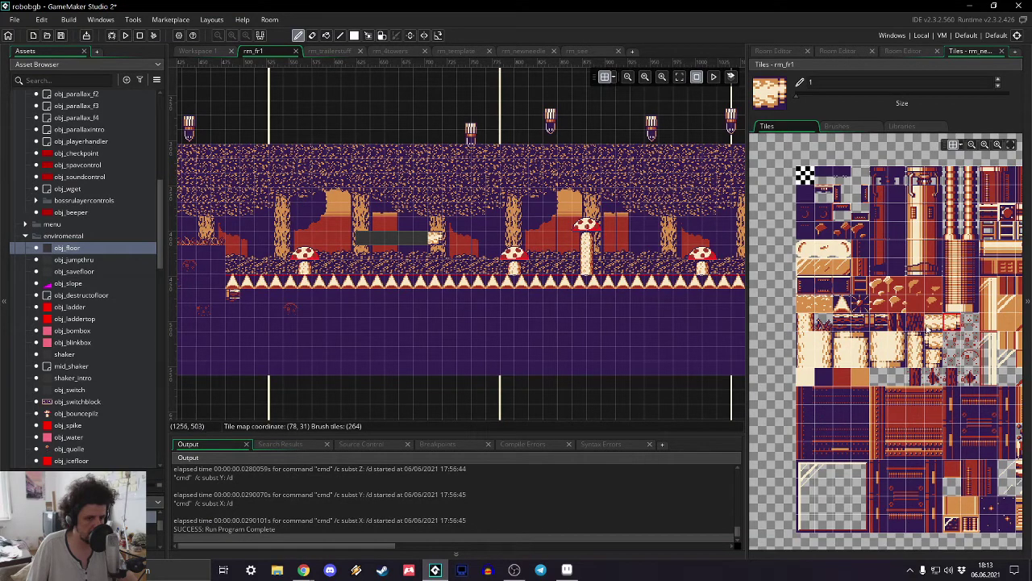
{"action": "left_click", "coordinate": [877, 320]}
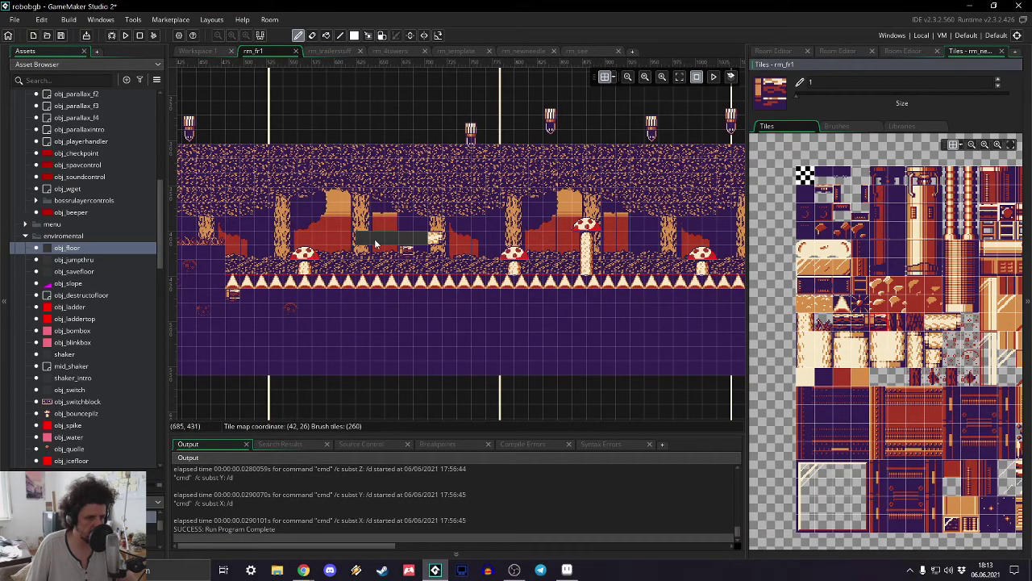
- Place the right log-end tile beneath the right edge of each grassy ledge before the spike pit
{"action": "left_click", "coordinate": [845, 335]}
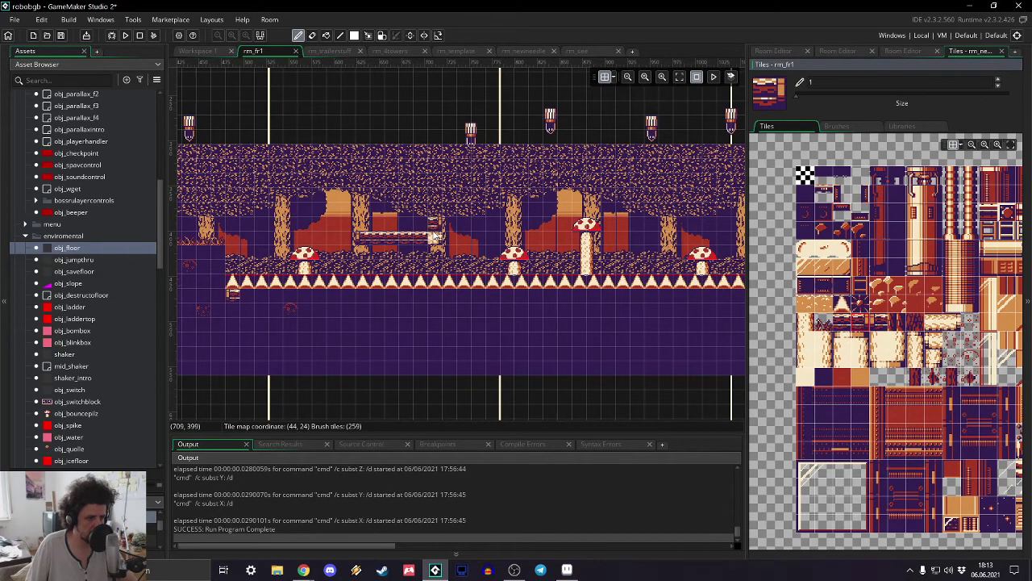
{"action": "middle_click_drag", "start_coordinate": [332, 240], "coordinate": [611, 227]}
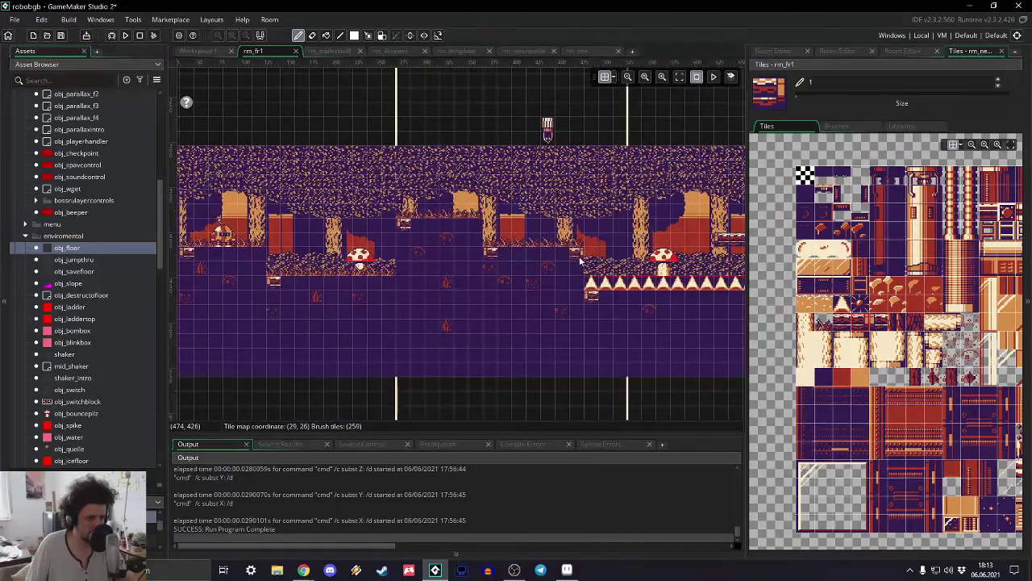
{"action": "left_click", "coordinate": [388, 283]}
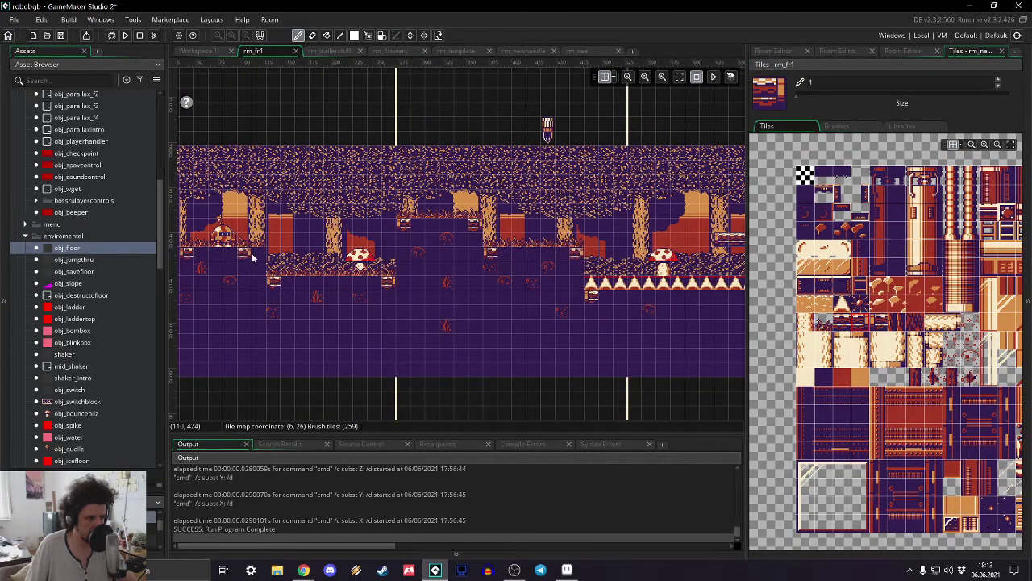
- Fill the underside of the ledges and the whole strip below the spikes with the middle log tile
{"action": "left_click", "coordinate": [846, 321]}
{"action": "left_click_drag", "start_coordinate": [368, 286], "coordinate": [274, 285]}
{"action": "left_click_drag", "start_coordinate": [202, 256], "coordinate": [260, 253]}
{"action": "left_click_drag", "start_coordinate": [413, 222], "coordinate": [566, 260]}
{"action": "mouse_move", "coordinate": [613, 309]}
{"action": "left_mouse_down"}
{"action": "mouse_move", "coordinate": [645, 294]}
{"action": "mouse_move", "coordinate": [705, 295]}
{"action": "left_mouse_up"}
{"action": "middle_click_drag", "start_coordinate": [705, 295], "coordinate": [395, 300]}
{"action": "left_click", "coordinate": [409, 309]}
{"action": "left_click_drag", "start_coordinate": [409, 309], "coordinate": [710, 309]}
{"action": "middle_click_drag", "start_coordinate": [641, 317], "coordinate": [429, 328]}
{"action": "left_click_drag", "start_coordinate": [395, 323], "coordinate": [484, 331]}
{"action": "middle_click_drag", "start_coordinate": [696, 324], "coordinate": [338, 339]}
{"action": "left_click_drag", "start_coordinate": [338, 338], "coordinate": [369, 339]}
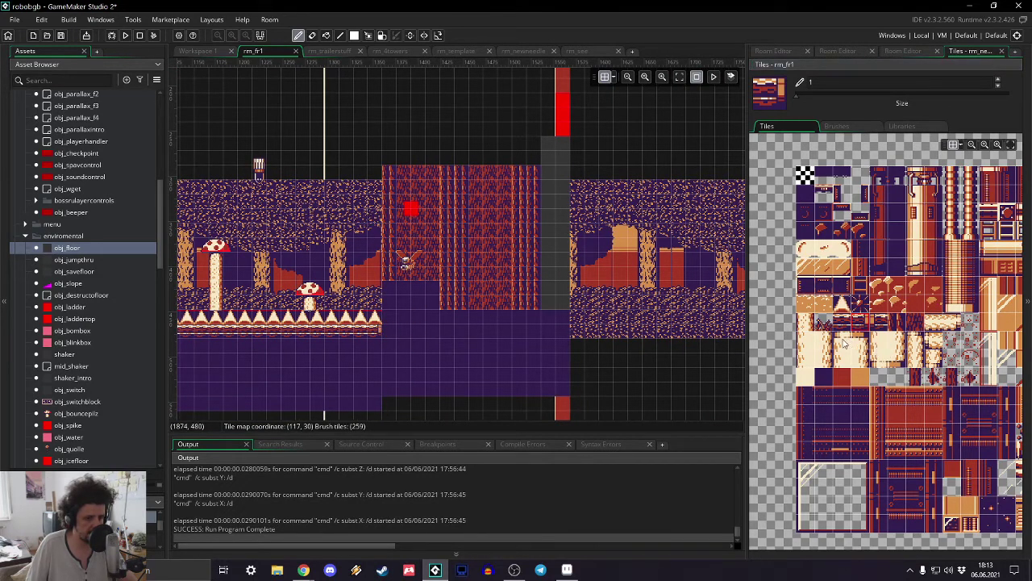
- Top the end area's stepped floor with 2×2 pale trunk-top tiles and extend the first three columns down with the matching trunk tiles
{"action": "left_click_drag", "start_coordinate": [842, 339], "coordinate": [857, 362]}
{"action": "left_click_drag", "start_coordinate": [411, 309], "coordinate": [569, 339]}
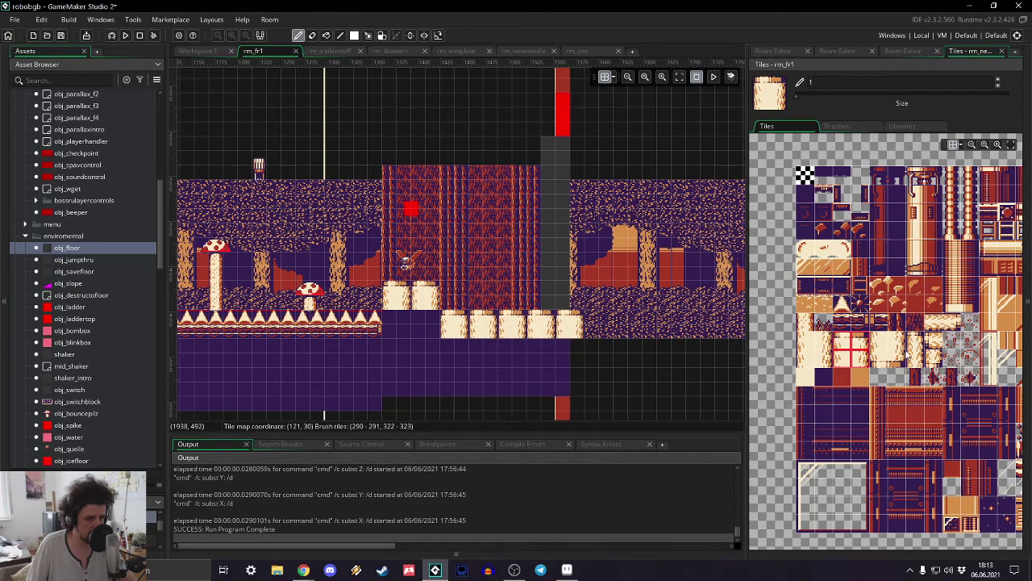
{"action": "left_click_drag", "start_coordinate": [806, 346], "coordinate": [823, 361]}
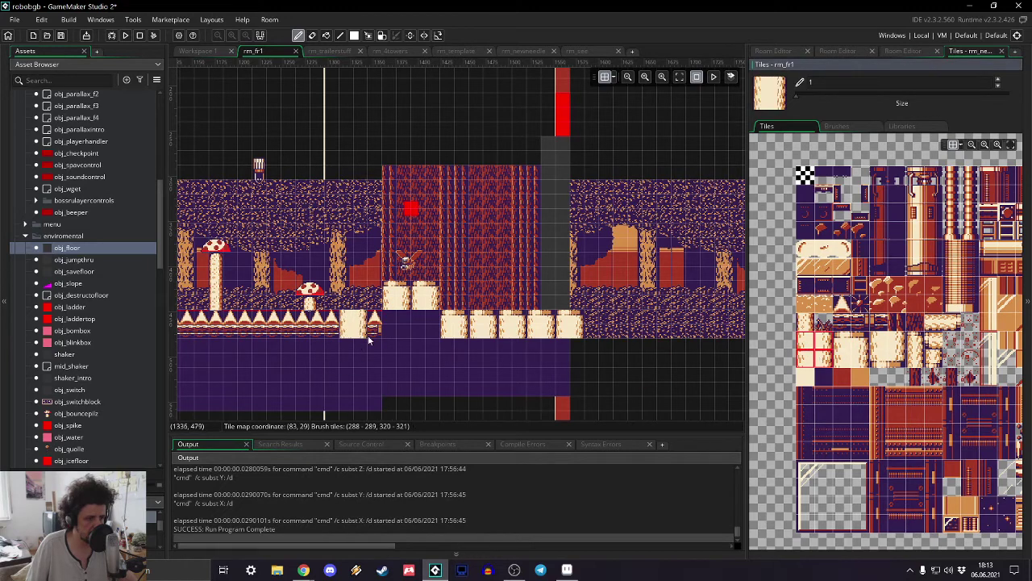
{"action": "mouse_move", "coordinate": [406, 332]}
{"action": "left_mouse_down"}
{"action": "mouse_move", "coordinate": [408, 365]}
{"action": "mouse_move", "coordinate": [421, 327]}
{"action": "mouse_move", "coordinate": [426, 410]}
{"action": "mouse_move", "coordinate": [453, 364]}
{"action": "mouse_move", "coordinate": [470, 359]}
{"action": "mouse_move", "coordinate": [460, 427]}
{"action": "mouse_move", "coordinate": [484, 338]}
{"action": "mouse_move", "coordinate": [508, 339]}
{"action": "left_mouse_up"}
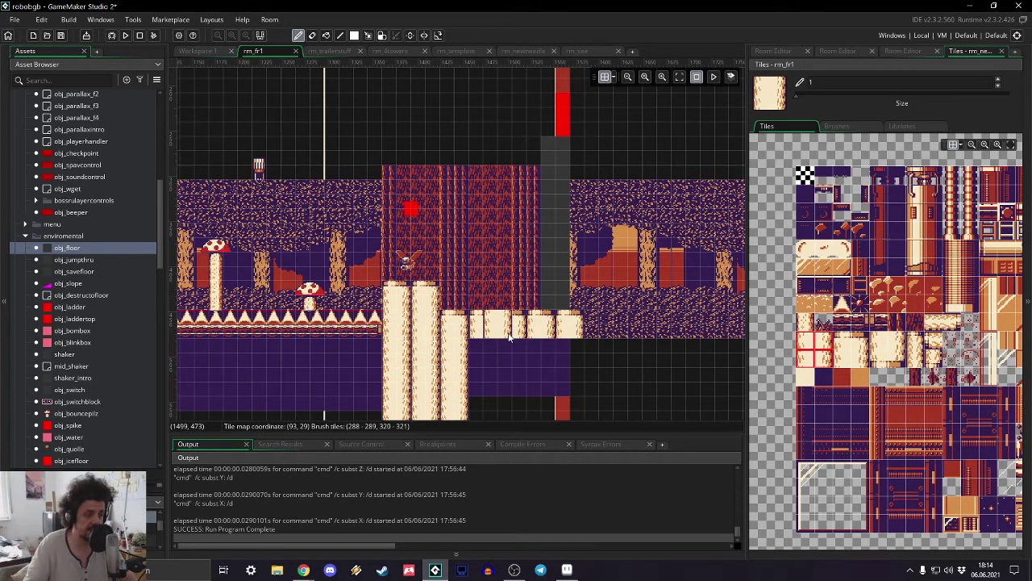
- Erase the trunk tops beside the end wall and cover the grey wall with a tall pale trunk column
{"action": "right_click_drag", "start_coordinate": [520, 329], "coordinate": [581, 326]}
{"action": "left_click", "coordinate": [564, 162]}
{"action": "left_click_drag", "start_coordinate": [566, 165], "coordinate": [566, 395]}
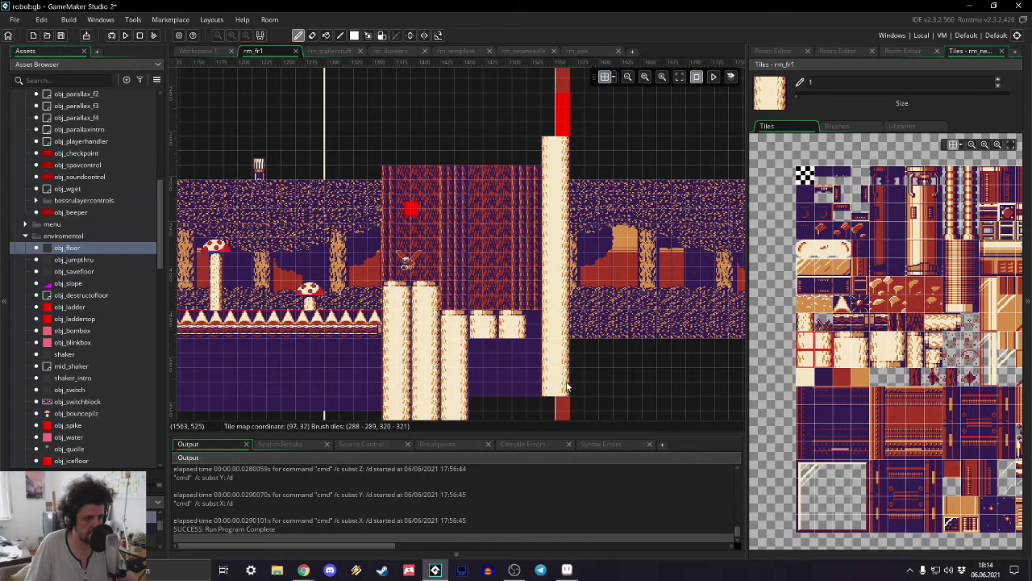
- Extend the last two trunk columns down and fill the narrow gap beside the wall with single-width trunk-top and trunk tiles
{"action": "left_click", "coordinate": [522, 408]}
{"action": "left_click_drag", "start_coordinate": [483, 355], "coordinate": [482, 410]}
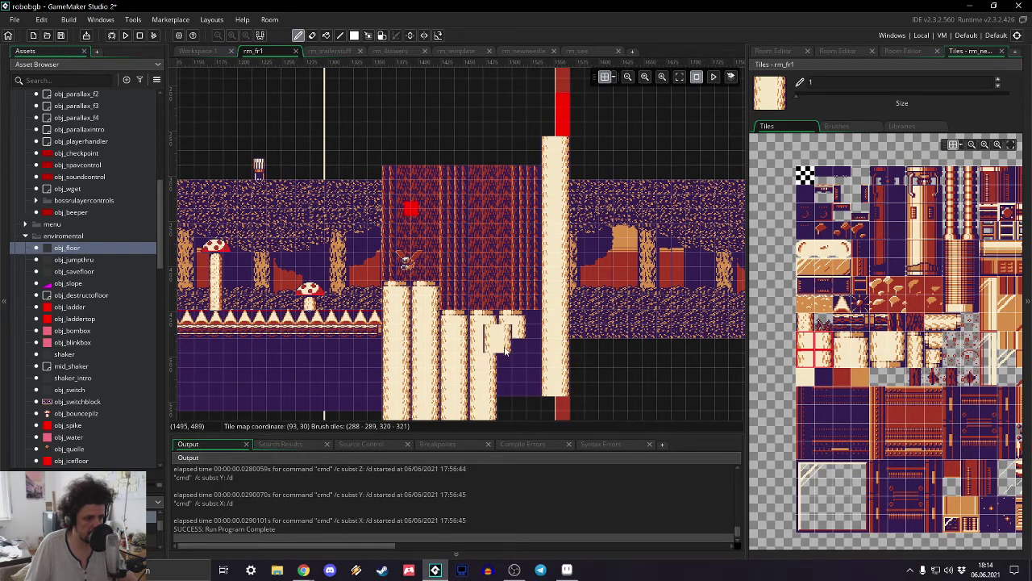
{"action": "left_click_drag", "start_coordinate": [514, 369], "coordinate": [531, 416]}
{"action": "left_click", "coordinate": [530, 415], "text": "alt"}
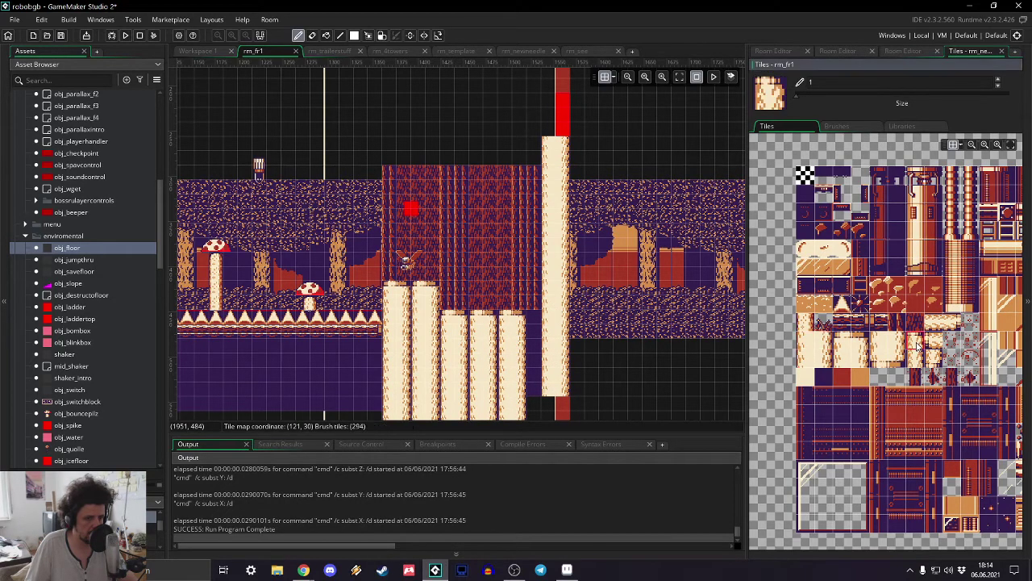
{"action": "left_click", "coordinate": [532, 317]}
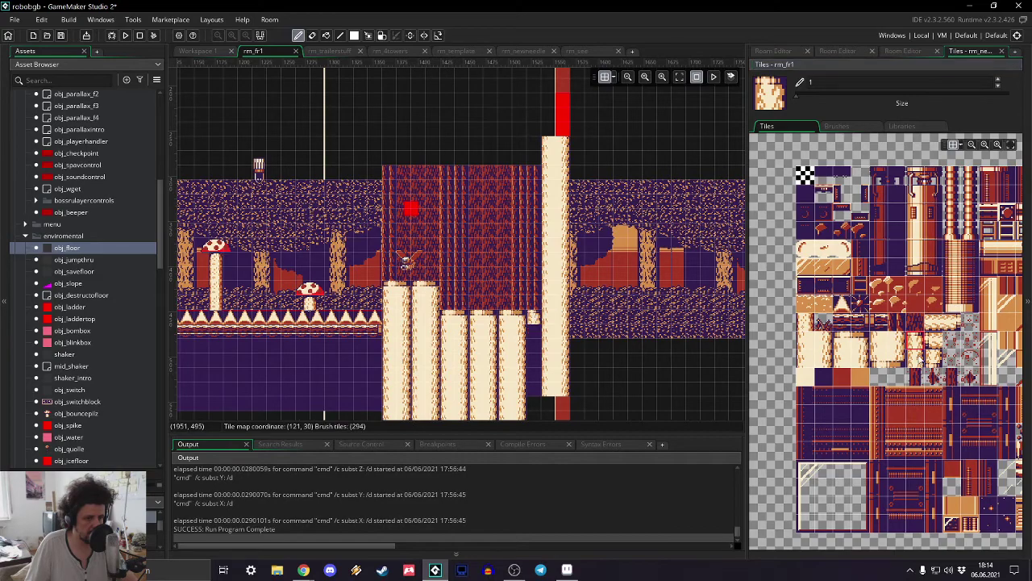
{"action": "left_click", "coordinate": [909, 360]}
{"action": "left_click_drag", "start_coordinate": [533, 326], "coordinate": [534, 407]}
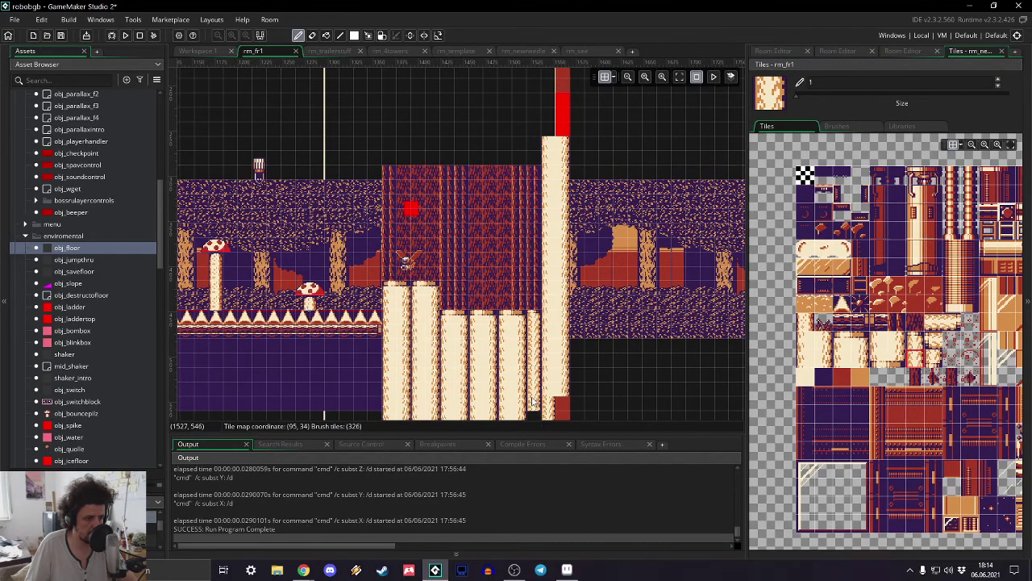
- Look over the tiled level from the end area back to the start and show the room's layer list
{"action": "middle_click_drag", "start_coordinate": [541, 339], "coordinate": [604, 322]}
{"action": "scroll", "coordinate": [532, 222], "scroll_direction": "down", "scroll_amount": 3, "text": "ctrl"}
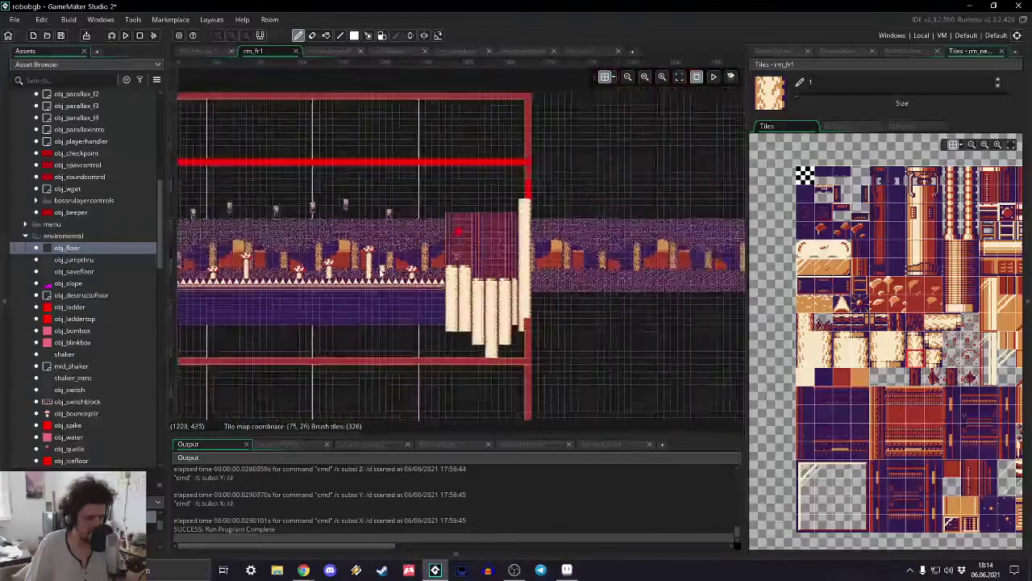
{"action": "middle_click_drag", "start_coordinate": [533, 222], "coordinate": [669, 287]}
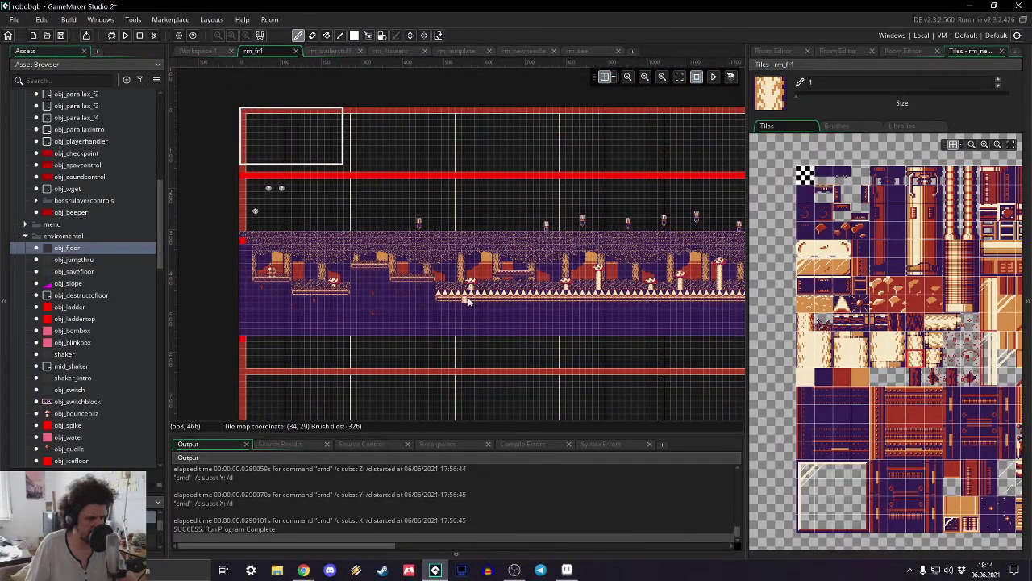
{"action": "scroll", "coordinate": [500, 323], "scroll_direction": "up", "scroll_amount": 1, "text": "ctrl"}
{"action": "mouse_move", "coordinate": [510, 328]}
{"action": "middle_mouse_down"}
{"action": "mouse_move", "coordinate": [146, 293]}
{"action": "mouse_move", "coordinate": [160, 306]}
{"action": "middle_mouse_up"}
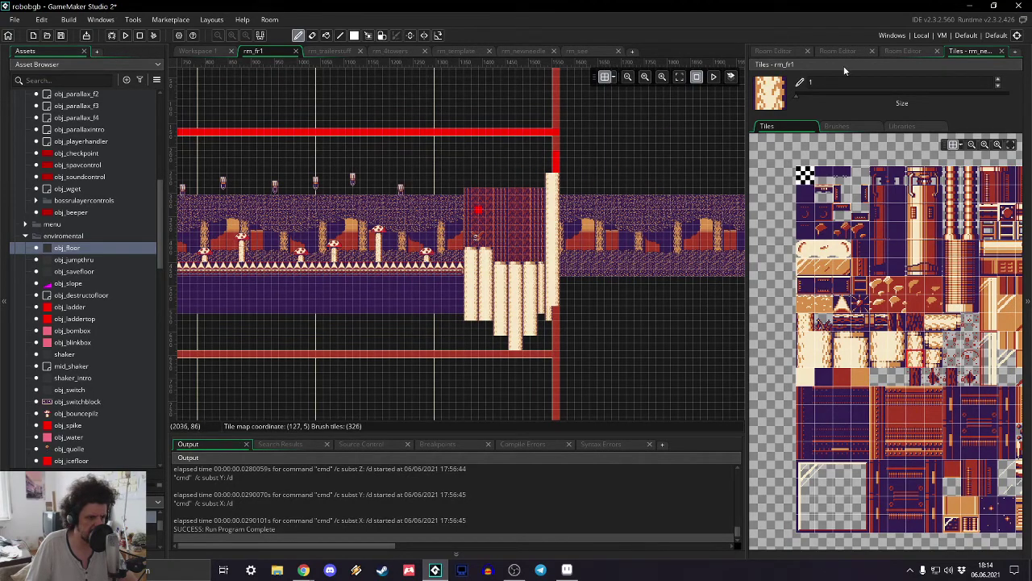
{"action": "left_click", "coordinate": [778, 51]}
{"action": "scroll", "coordinate": [287, 127], "scroll_direction": "left", "scroll_amount": 5}
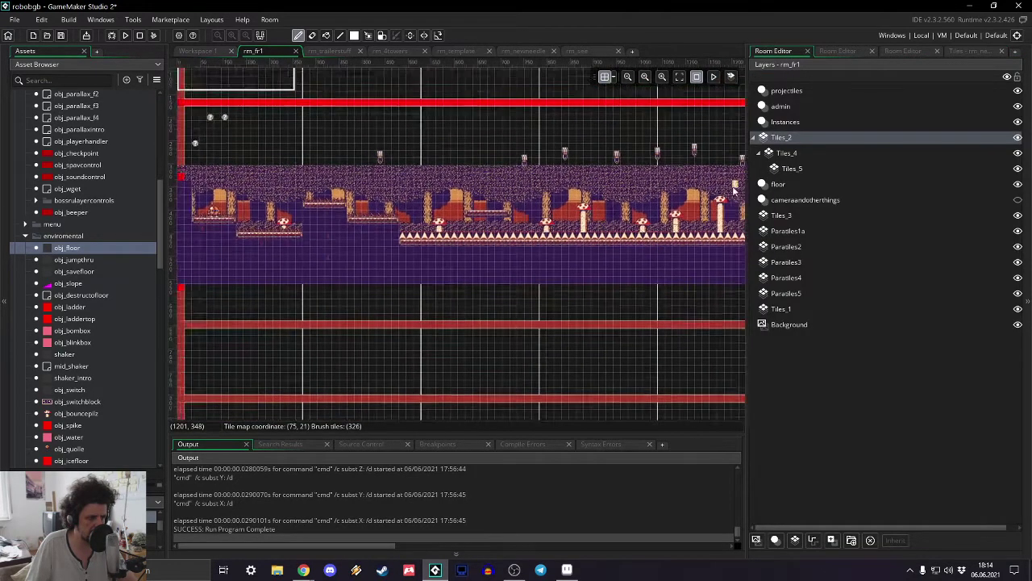
- Run the game and play from the level start across the ledges to the spike pit to check the new tiles
{"action": "left_click", "coordinate": [126, 35]}
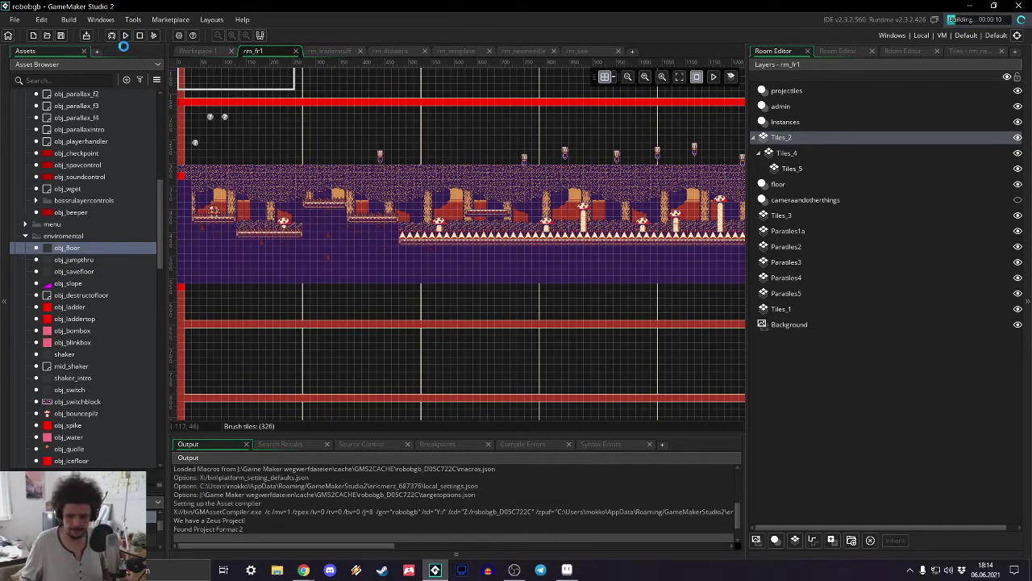
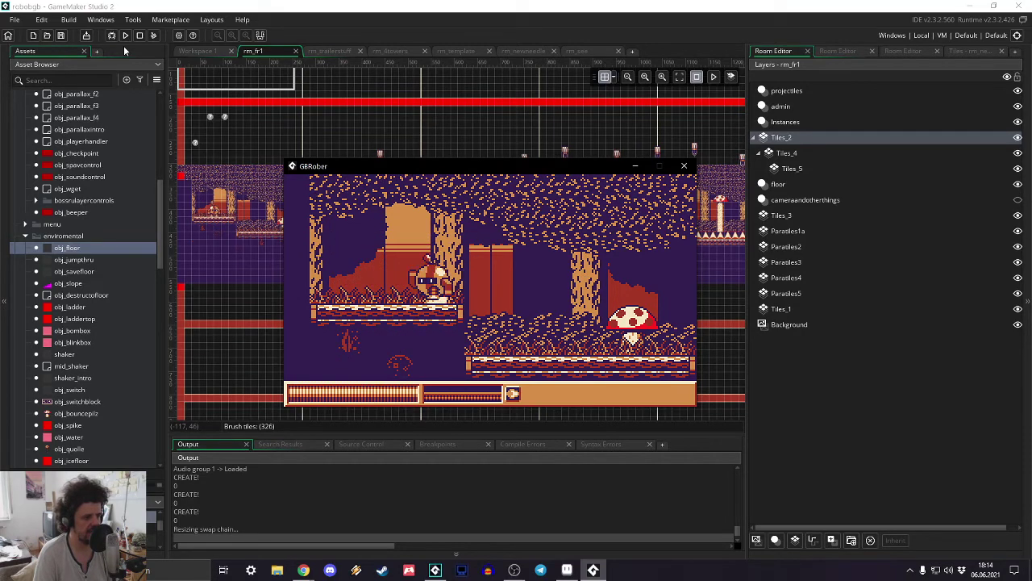
{"action": "key", "text": "Right"}
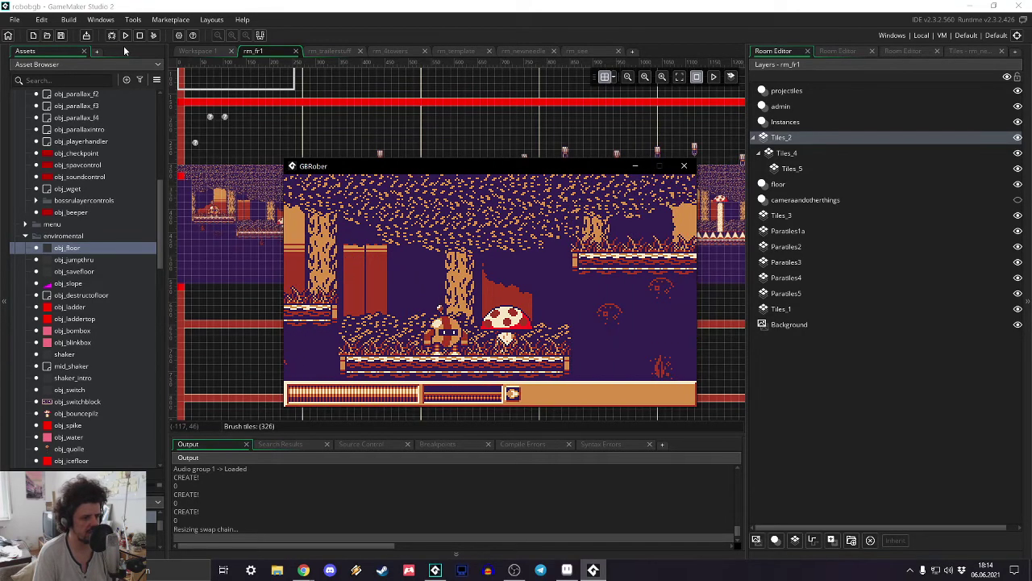
{"action": "key", "text": "Right"}
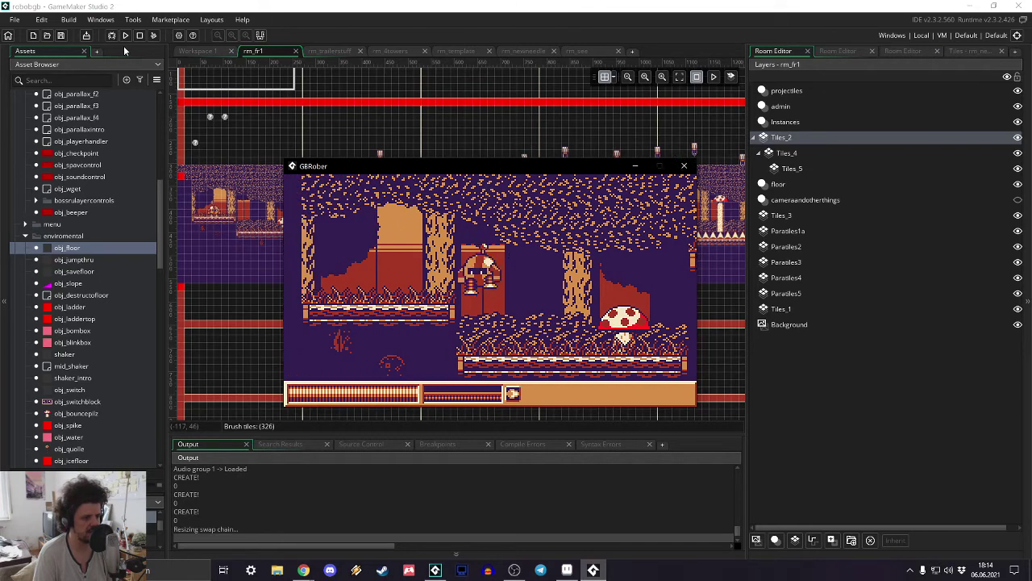
{"action": "key", "text": "Right"}
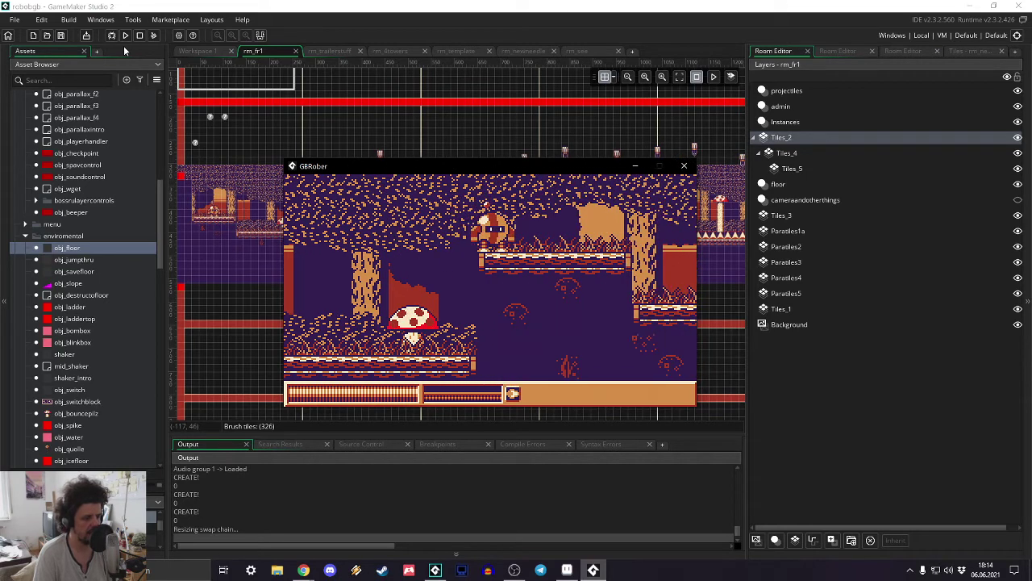
{"action": "key", "text": "Right"}
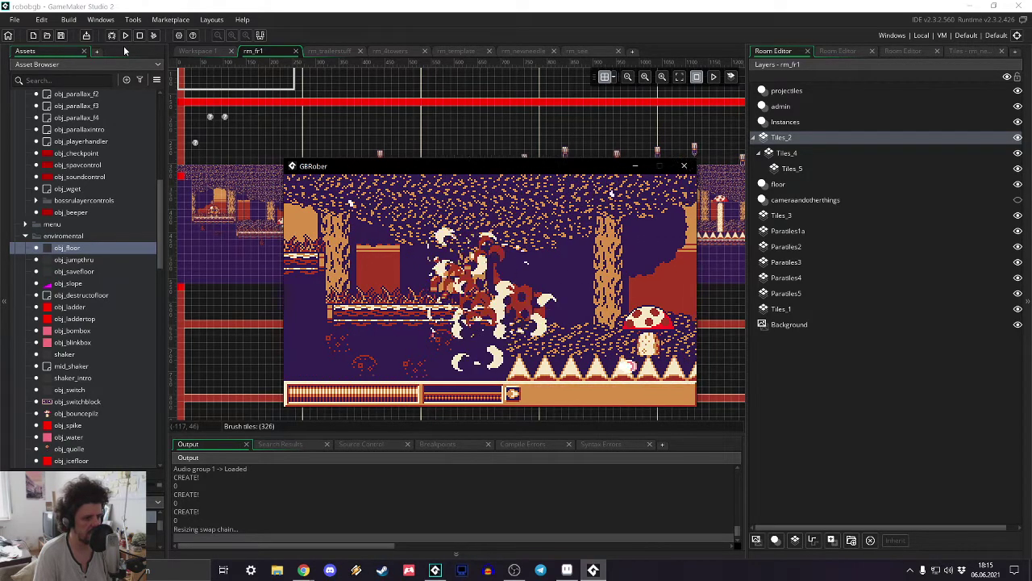
- Play on across the spike pit and mushrooms to the trunk-tiled end area, and close the game
{"action": "key", "text": "Right"}
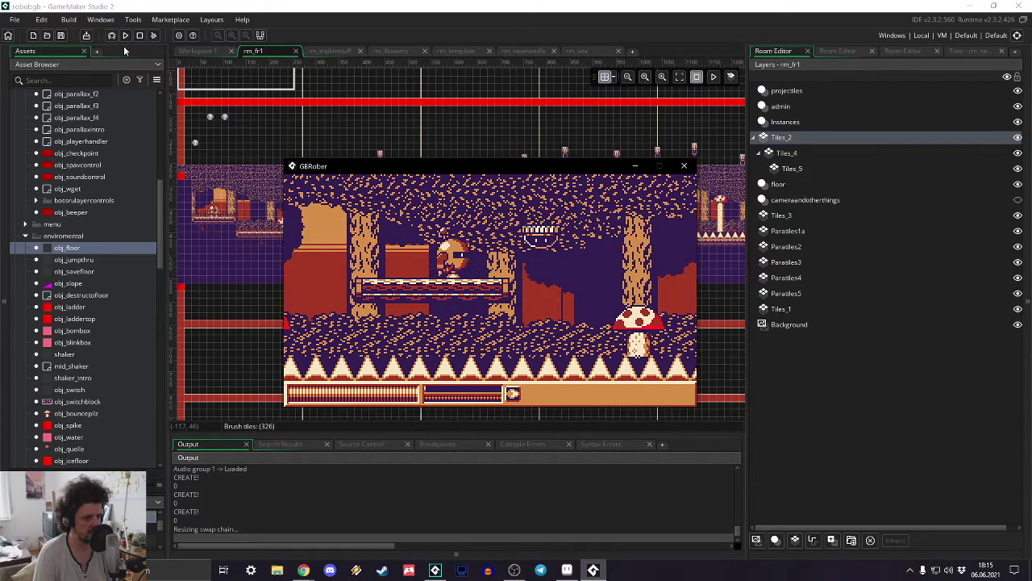
{"action": "key", "text": "Right"}
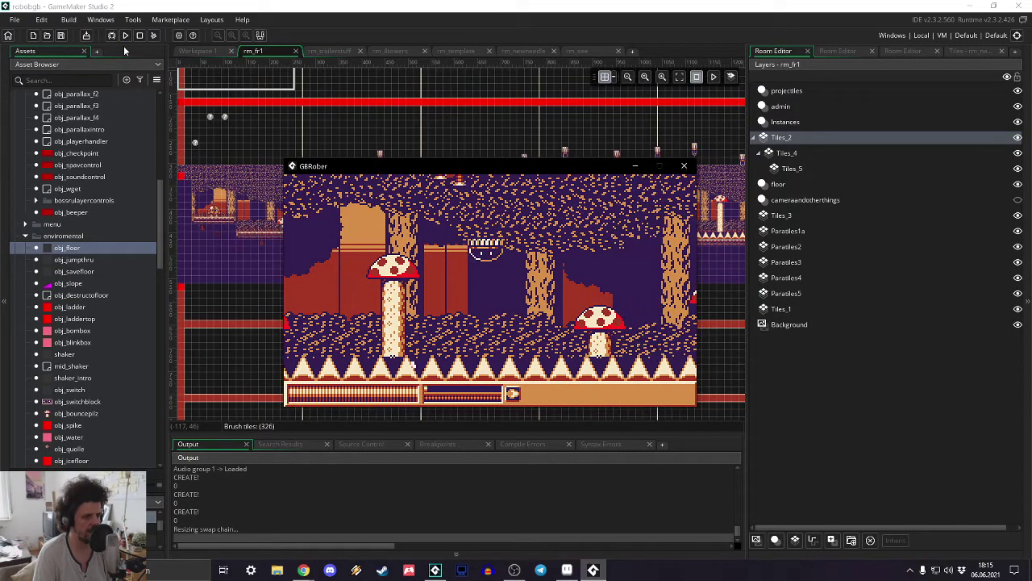
{"action": "key", "text": "Right"}
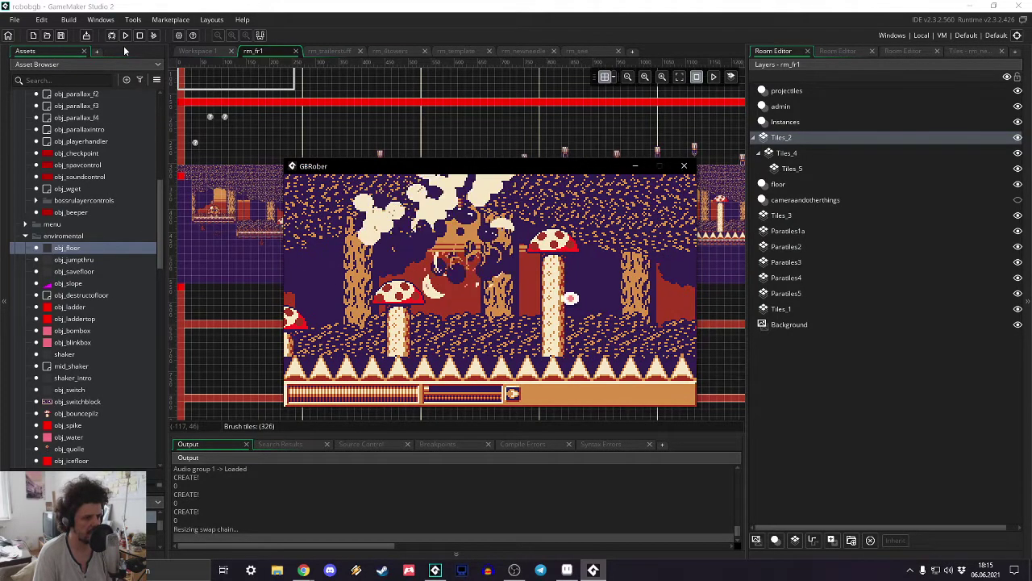
{"action": "key", "text": "Right"}
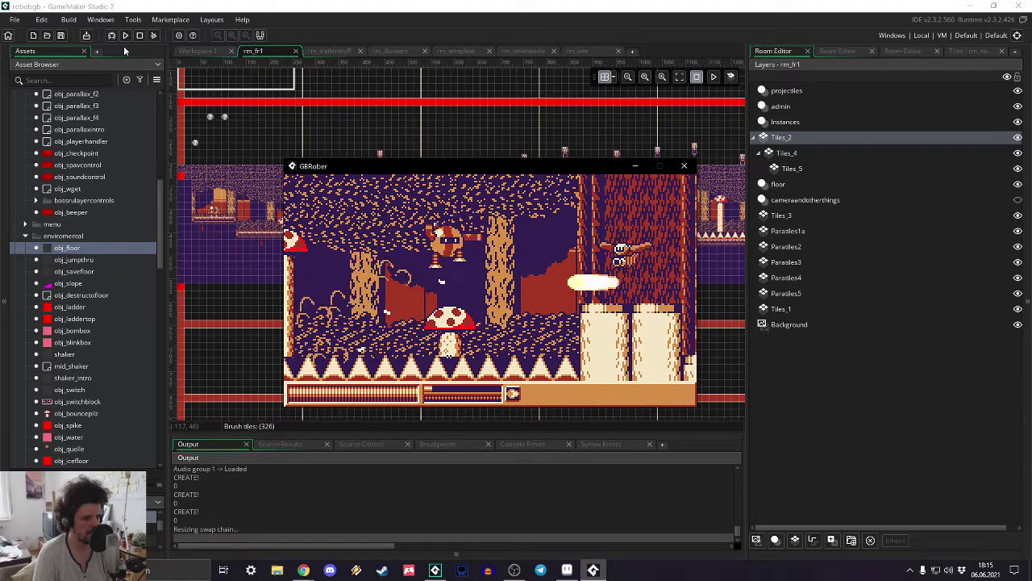
{"action": "key", "text": "Right"}
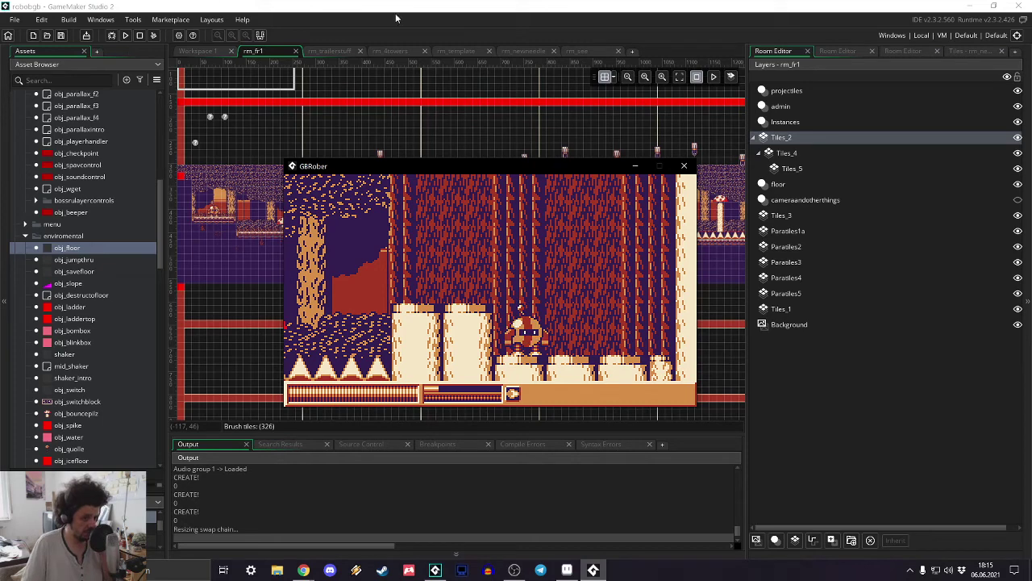
{"action": "left_click", "coordinate": [684, 165]}
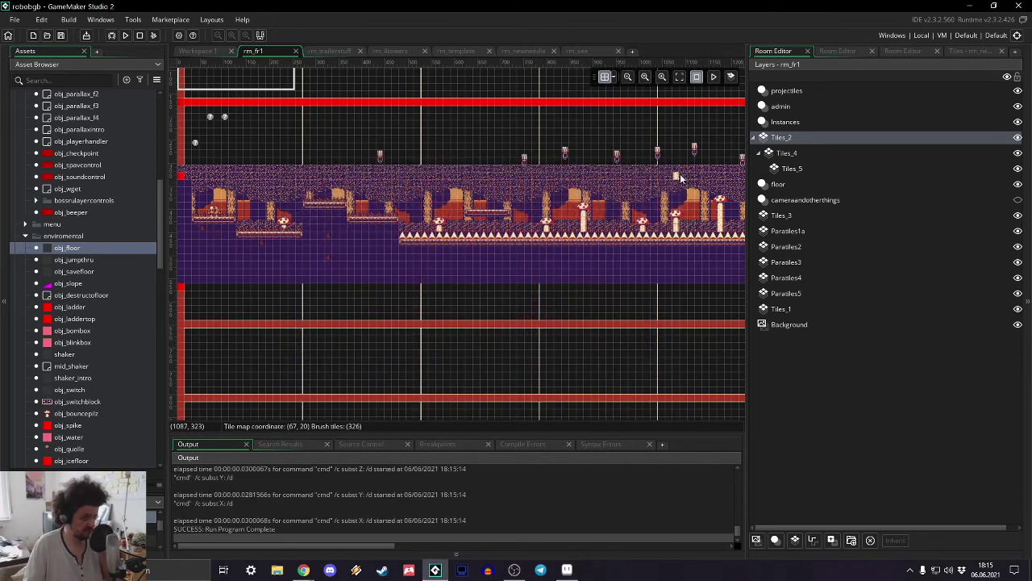
- Open obj_parallax_forest and examine its Step, Create, End Step, Alarm 0 and Room Start code
{"action": "scroll", "coordinate": [65, 166], "scroll_direction": "up", "scroll_amount": 4}
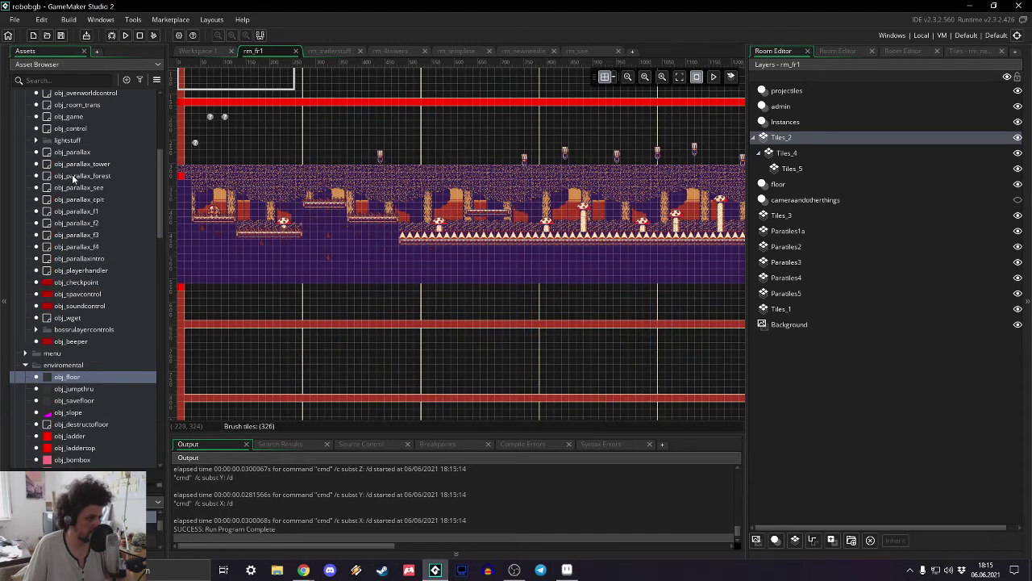
{"action": "double_click", "coordinate": [74, 176]}
{"action": "double_click", "coordinate": [601, 164]}
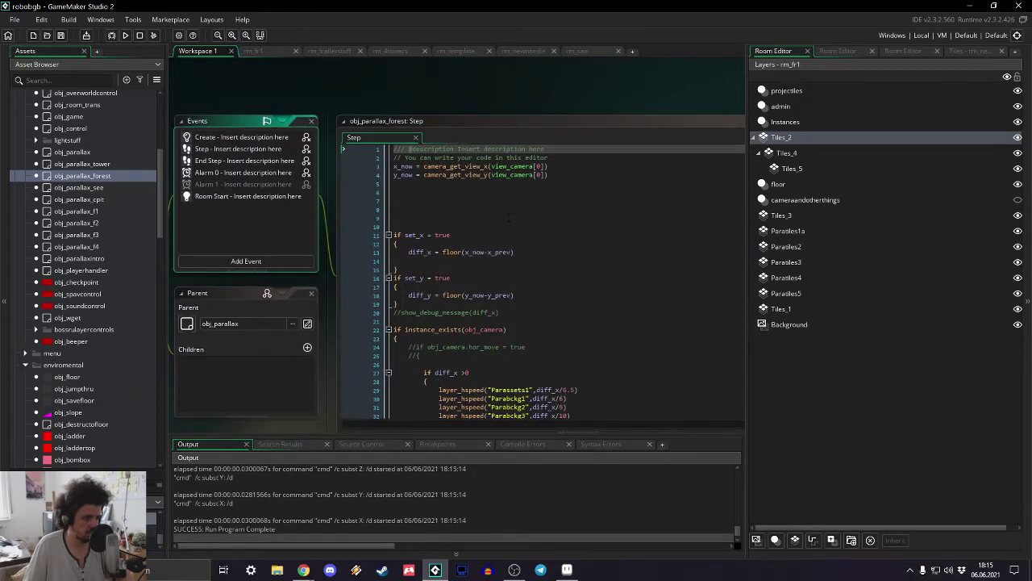
{"action": "scroll", "coordinate": [508, 216], "scroll_direction": "down", "scroll_amount": 20}
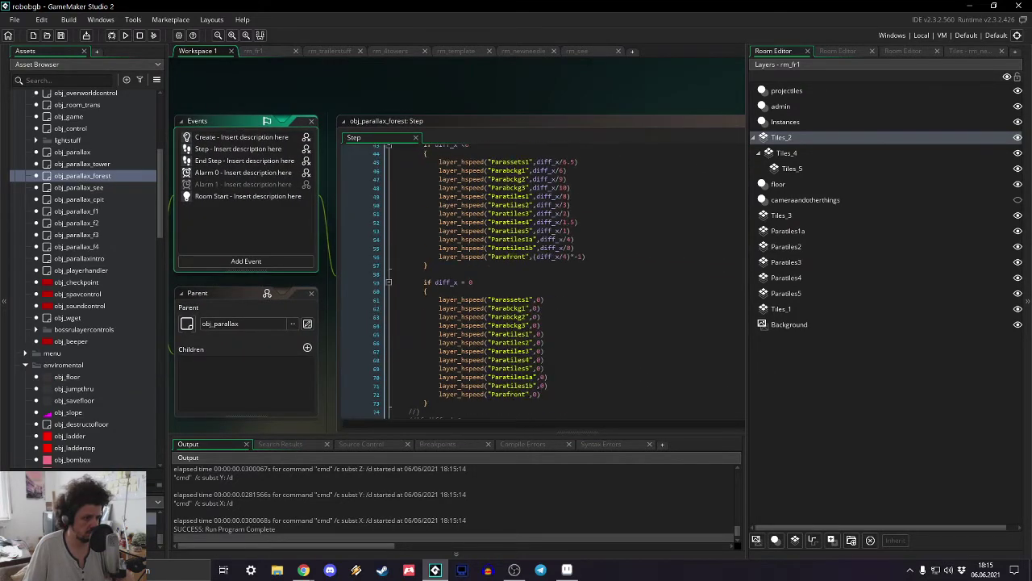
{"action": "double_click", "coordinate": [250, 139]}
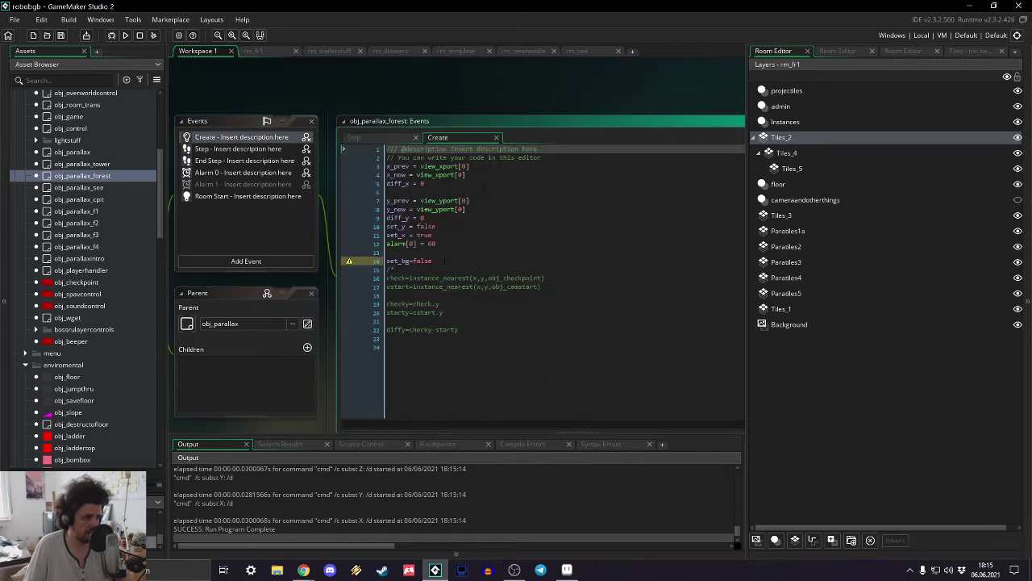
{"action": "double_click", "coordinate": [245, 162]}
{"action": "double_click", "coordinate": [241, 173]}
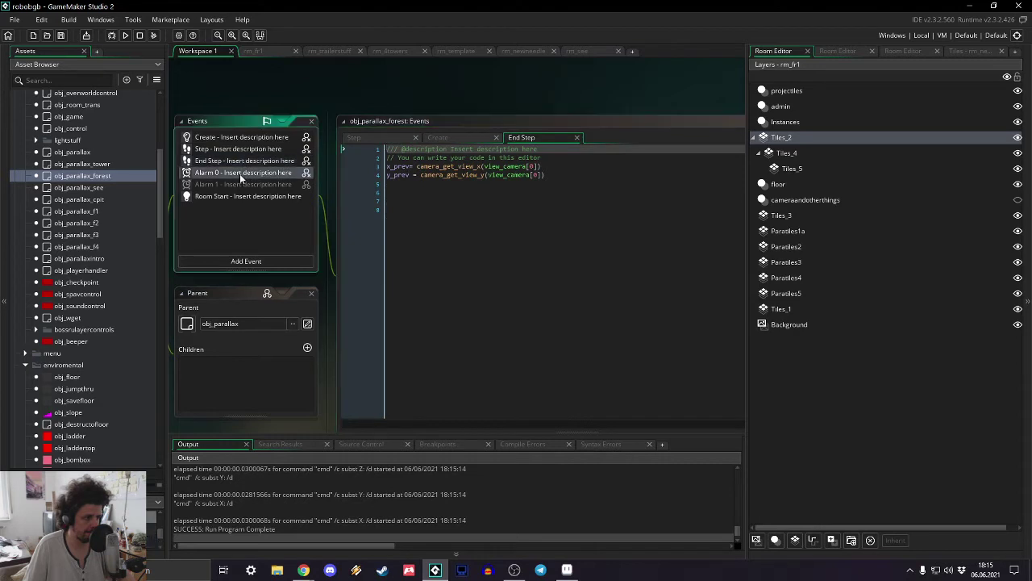
{"action": "double_click", "coordinate": [236, 197]}
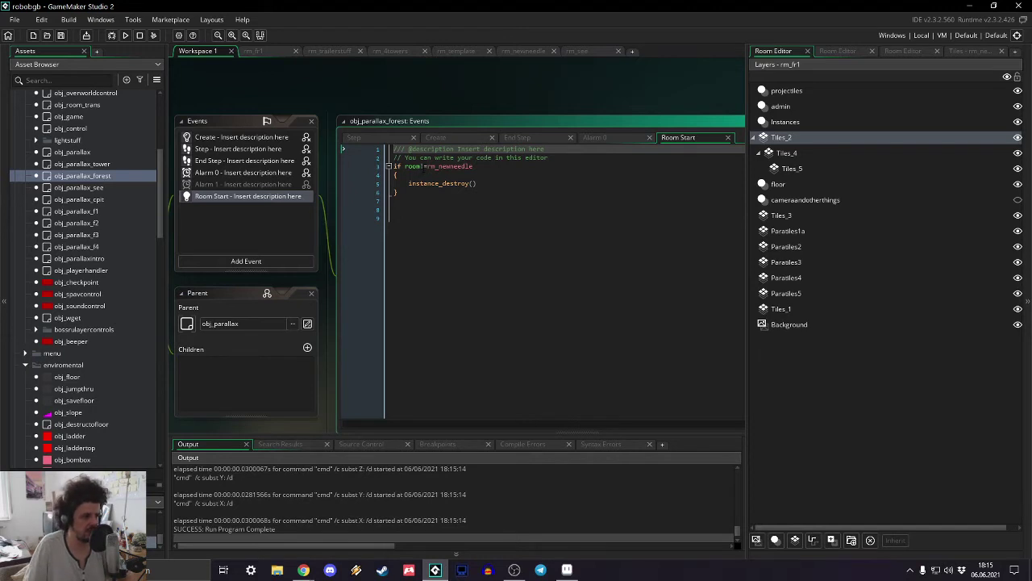
{"action": "left_click", "coordinate": [423, 167]}
{"action": "key", "text": "BackSpace"}
{"action": "type", "text": "="}
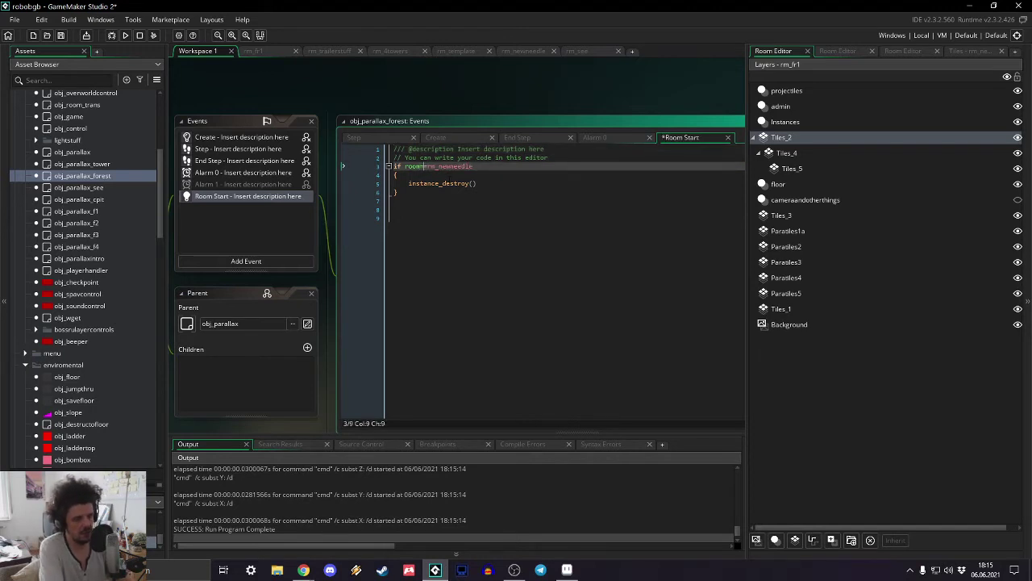
{"action": "left_click", "coordinate": [474, 166]}
{"action": "key", "text": "BackSpace"}
{"action": "key", "text": "BackSpace"}
{"action": "key", "text": "BackSpace"}
{"action": "key", "text": "BackSpace"}
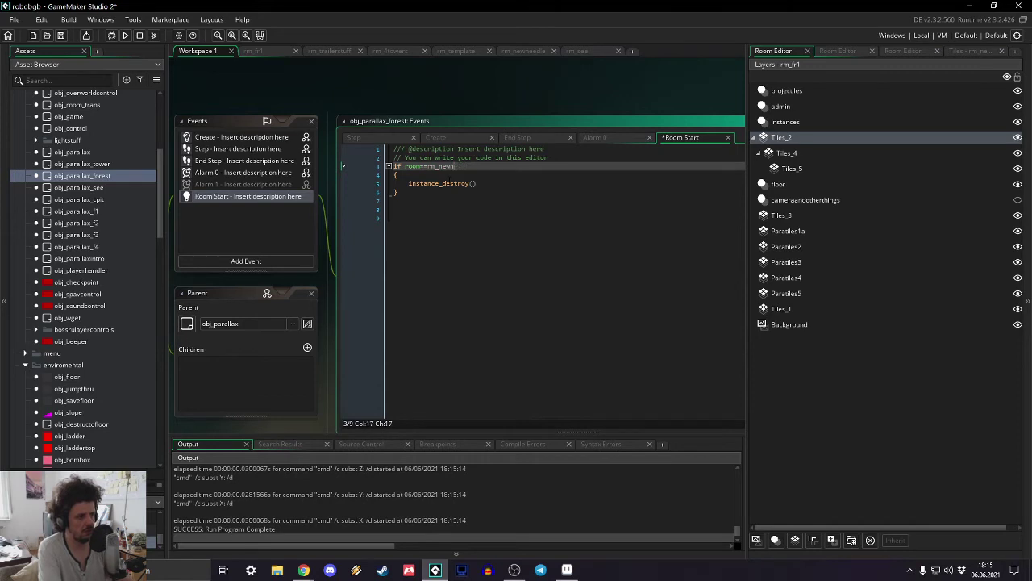
{"action": "type", "text": "overworld"}
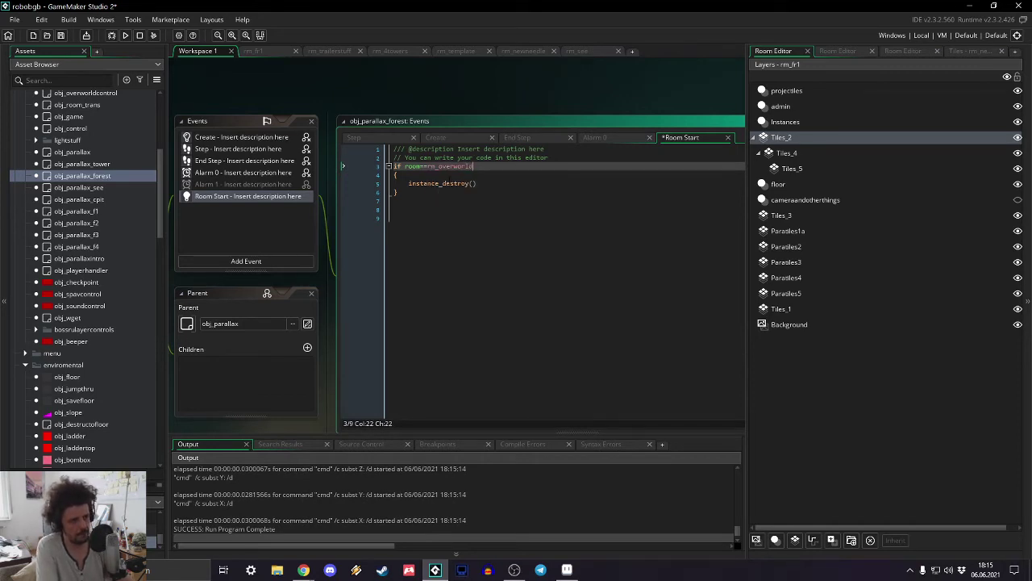
{"action": "key", "text": "BackSpace"}
{"action": "key", "text": "BackSpace"}
{"action": "key", "text": "BackSpace"}
{"action": "key", "text": "BackSpace"}
{"action": "key", "text": "BackSpace"}
{"action": "key", "text": "BackSpace"}
{"action": "key", "text": "BackSpace"}
{"action": "key", "text": "BackSpace"}
{"action": "key", "text": "BackSpace"}
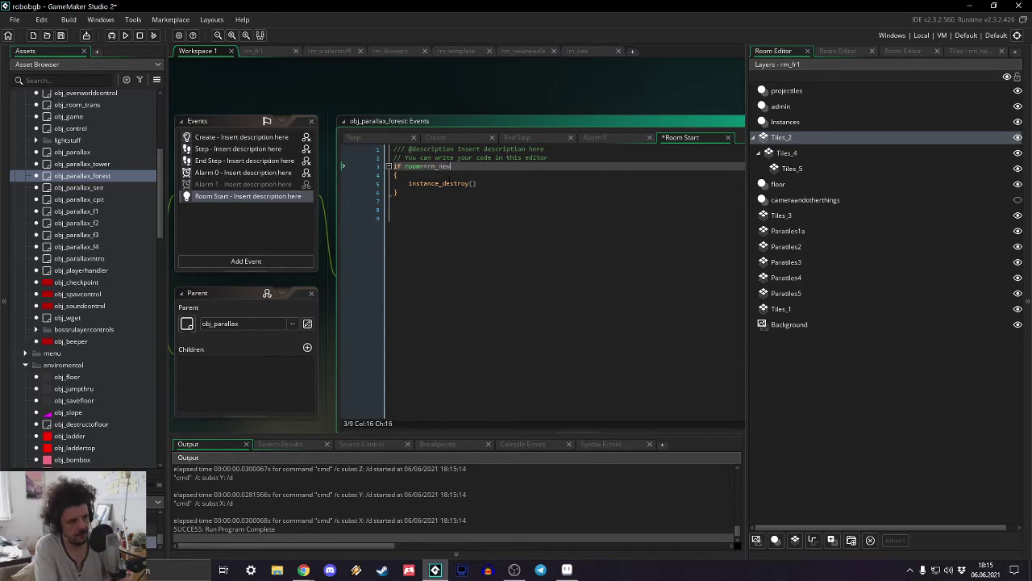
{"action": "key", "text": "ctrl+z"}
{"action": "key", "text": "ctrl+z"}
{"action": "key", "text": "ctrl+z"}
- Extend the Room Start condition of obj_parallax_forest with && room!=rm_fr1
{"action": "key", "text": "End"}
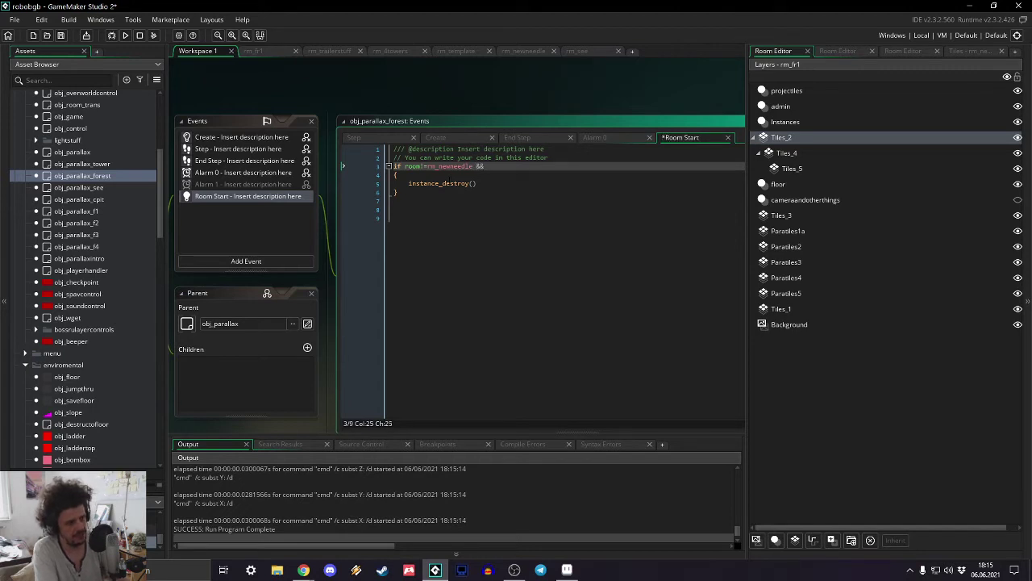
{"action": "type", "text": "&& room!"}
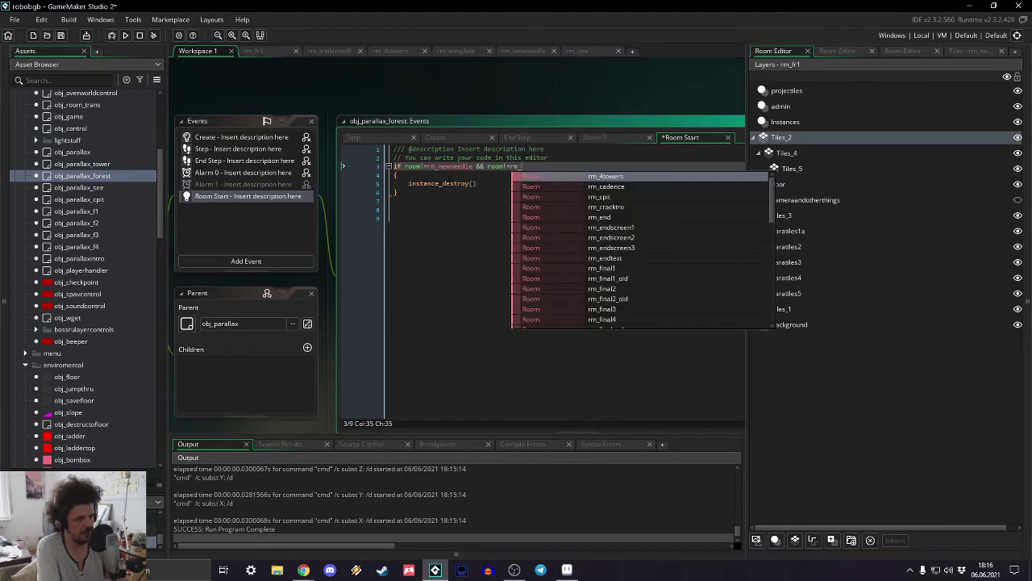
{"action": "type", "text": "=rm_"}
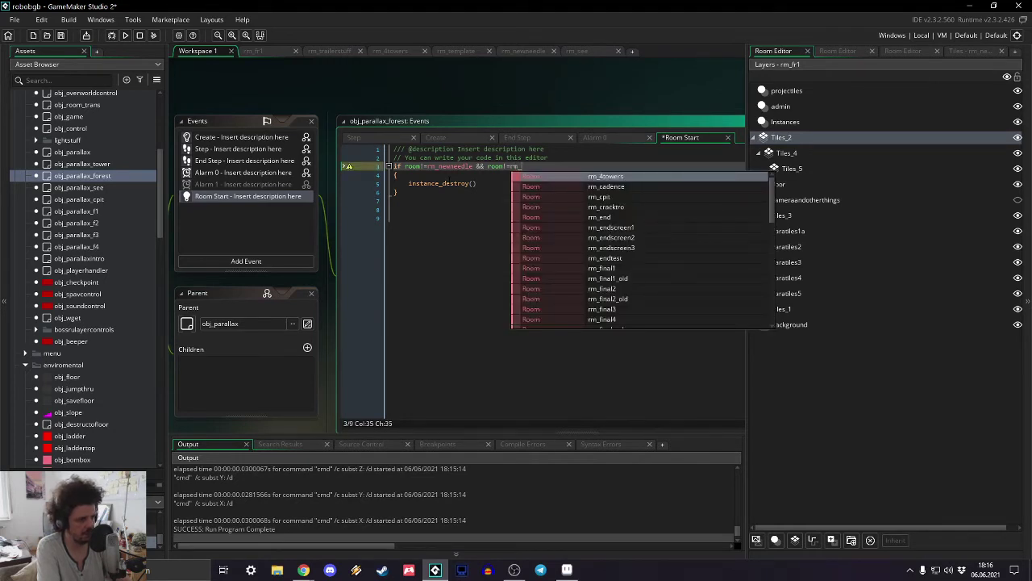
{"action": "type", "text": "fr1"}
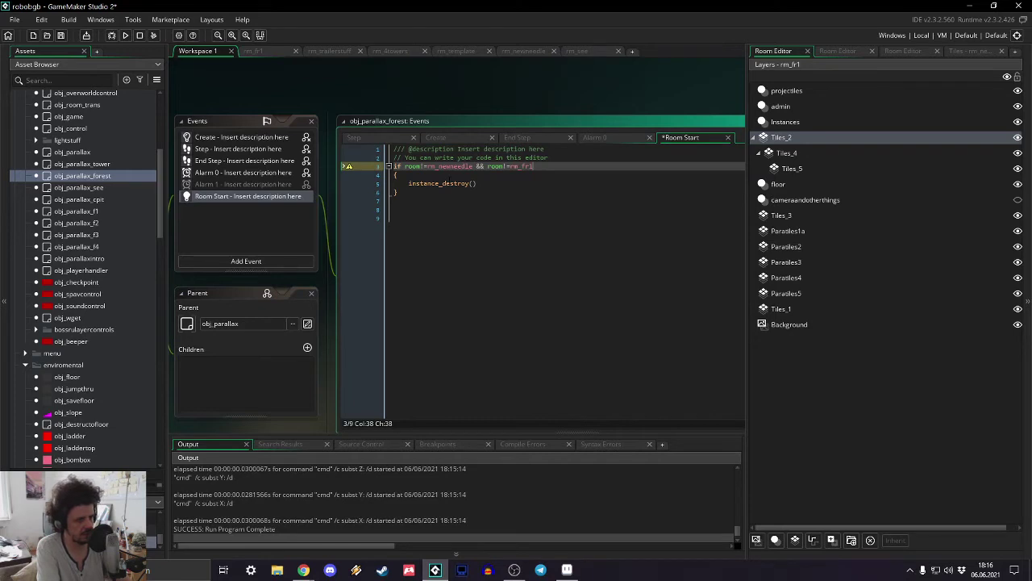
{"action": "left_click", "coordinate": [470, 248]}
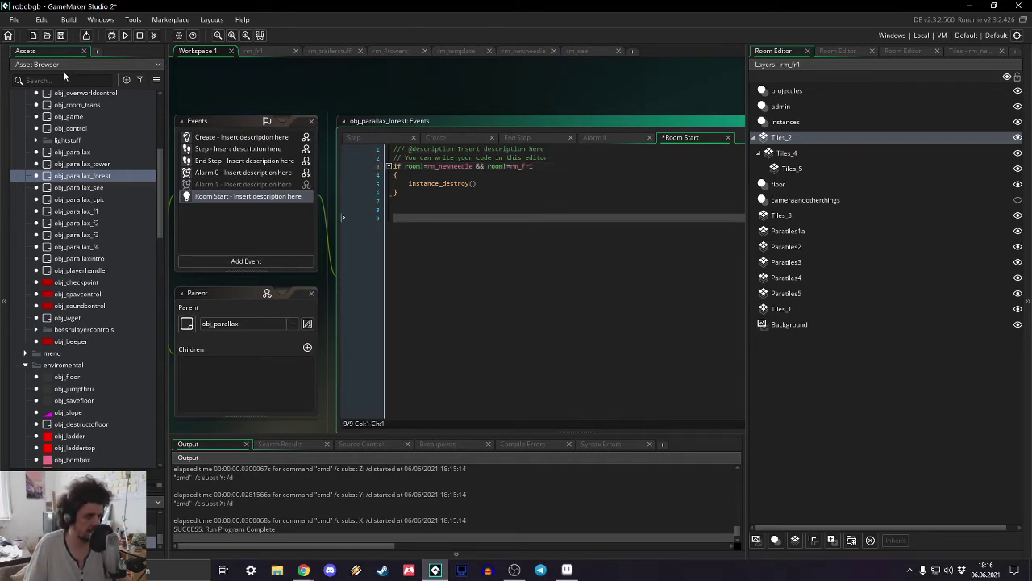
- Run the game and play through the level from the start to the end area to check the parallax background
{"action": "left_click", "coordinate": [125, 36]}
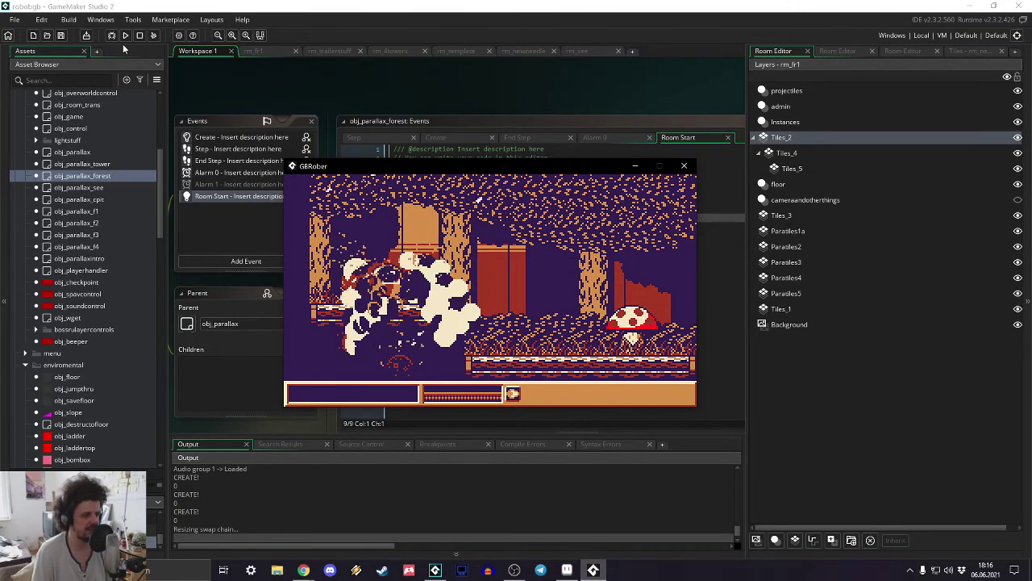
{"action": "key", "text": "Right"}
{"action": "key", "text": "space"}
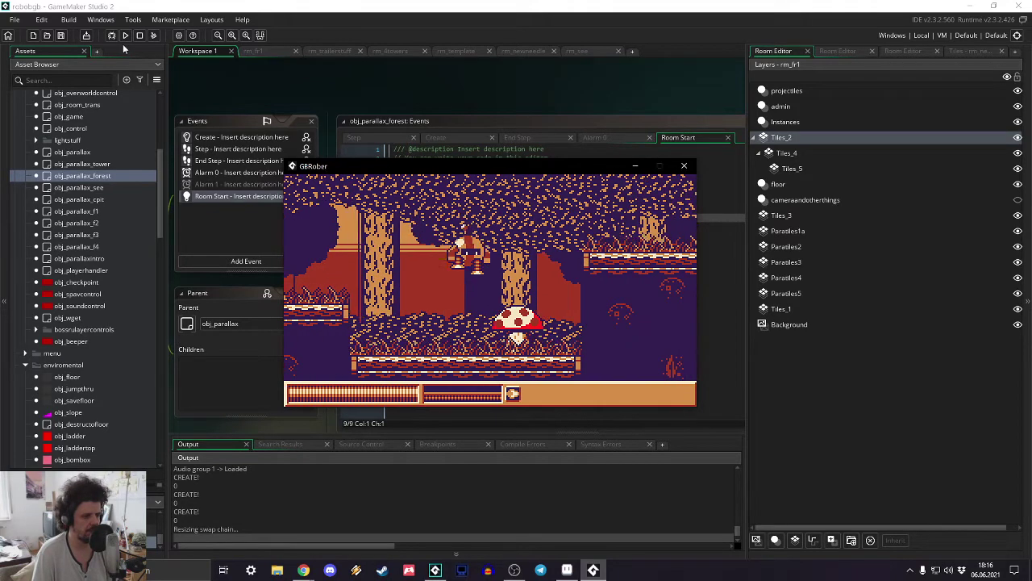
{"action": "key", "text": "space"}
{"action": "key", "text": "Right"}
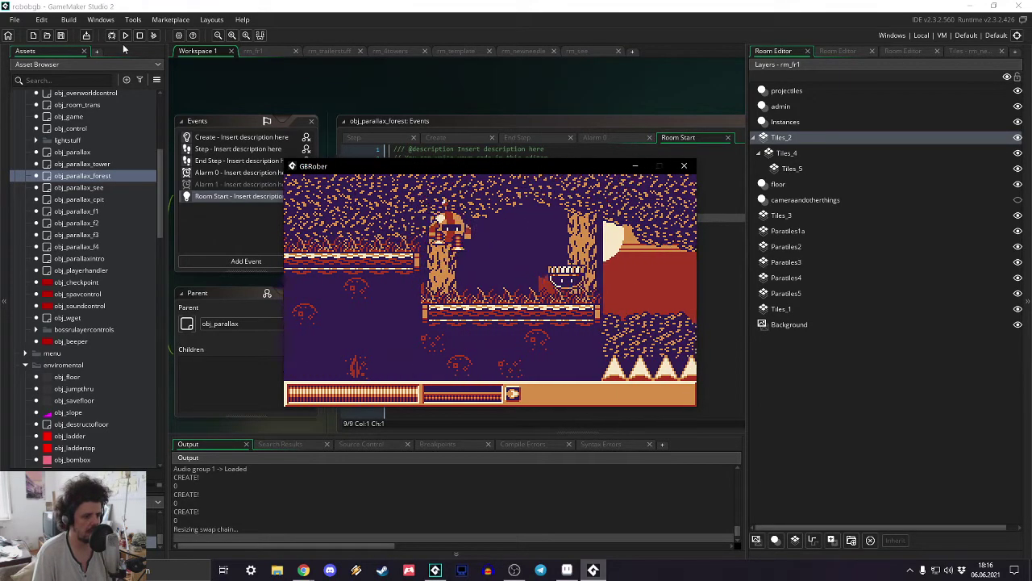
{"action": "key", "text": "Right"}
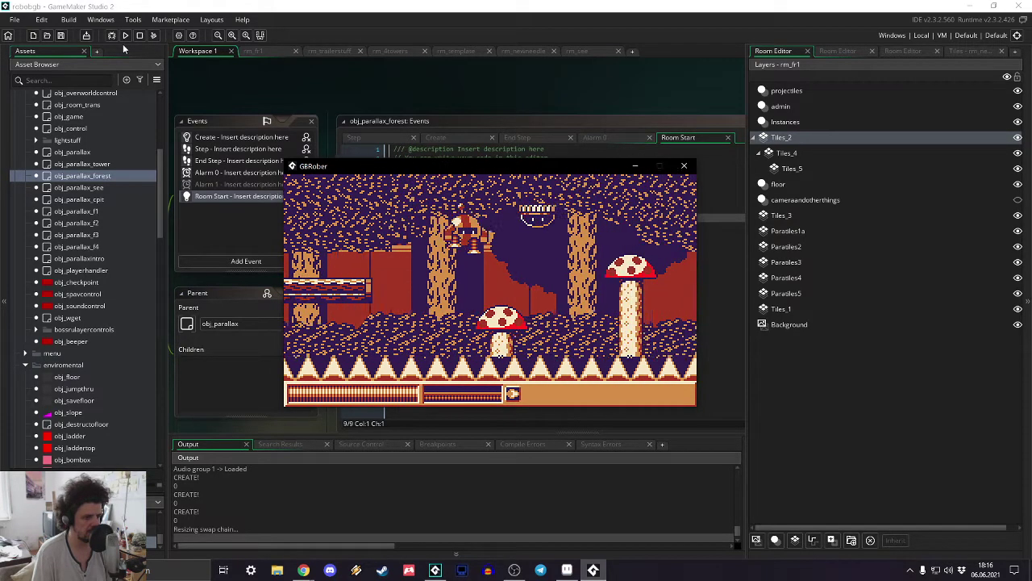
{"action": "key", "text": "Right"}
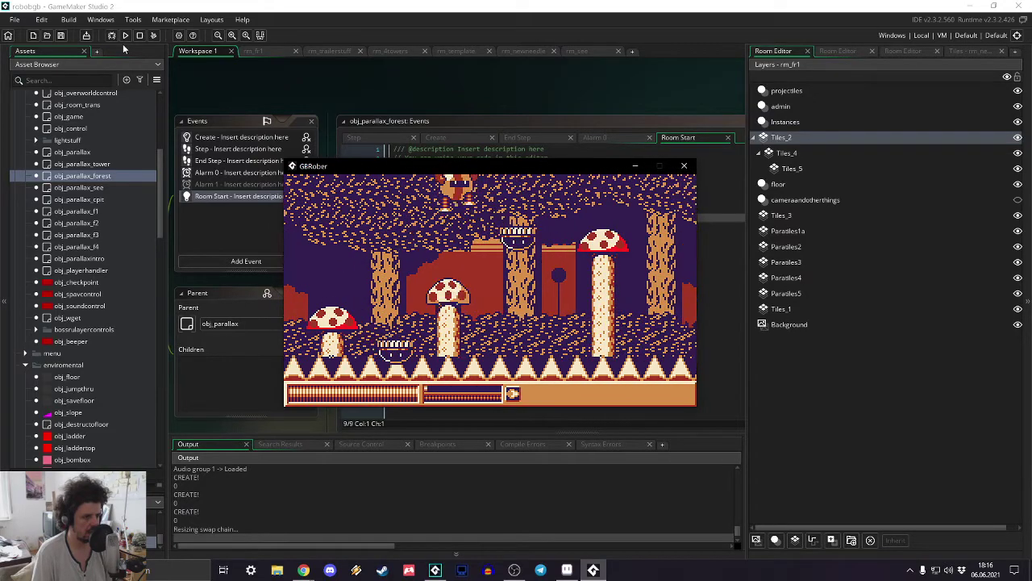
{"action": "key", "text": "Right"}
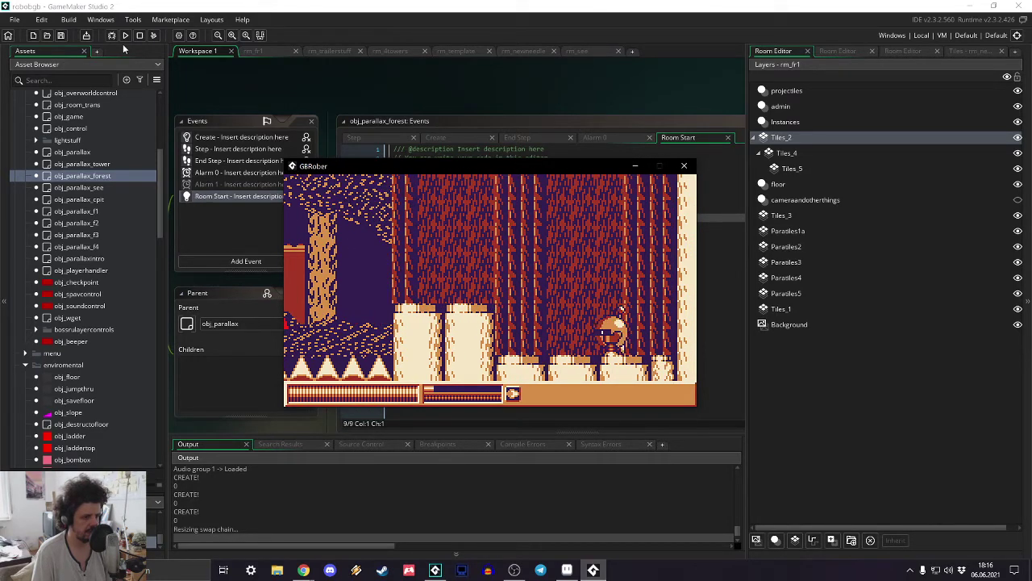
- Test movement around the end area and back over the mushrooms, and close the game
{"action": "key", "text": "Left"}
{"action": "key", "text": "space"}
{"action": "key", "text": "Right"}
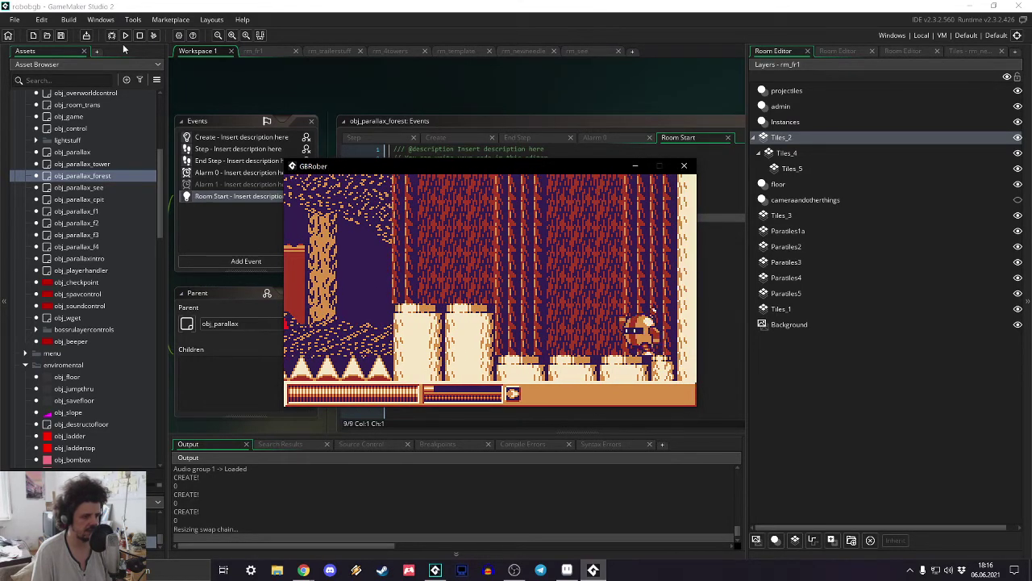
{"action": "key", "text": "Left"}
{"action": "key", "text": "space"}
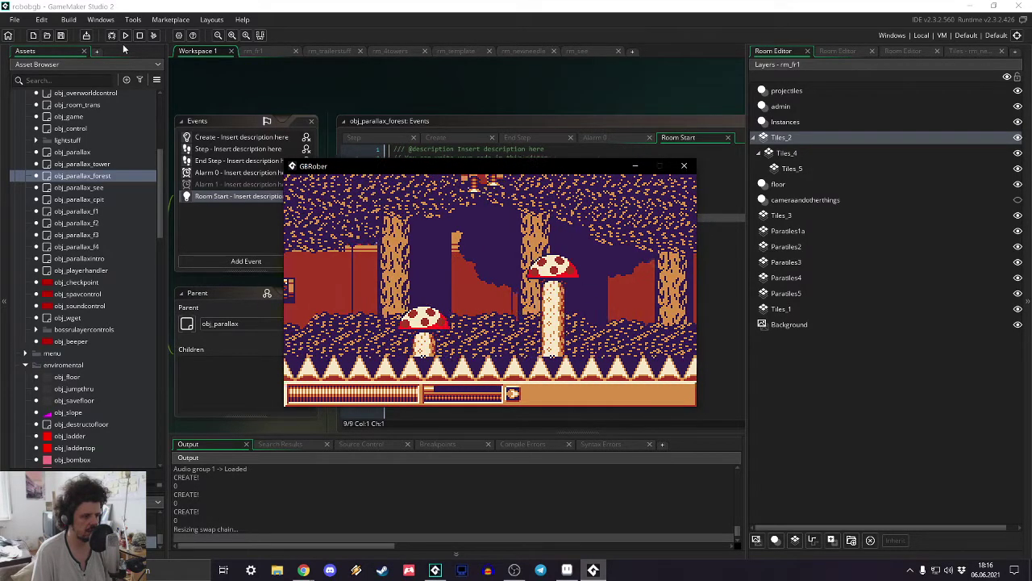
{"action": "key", "text": "Left"}
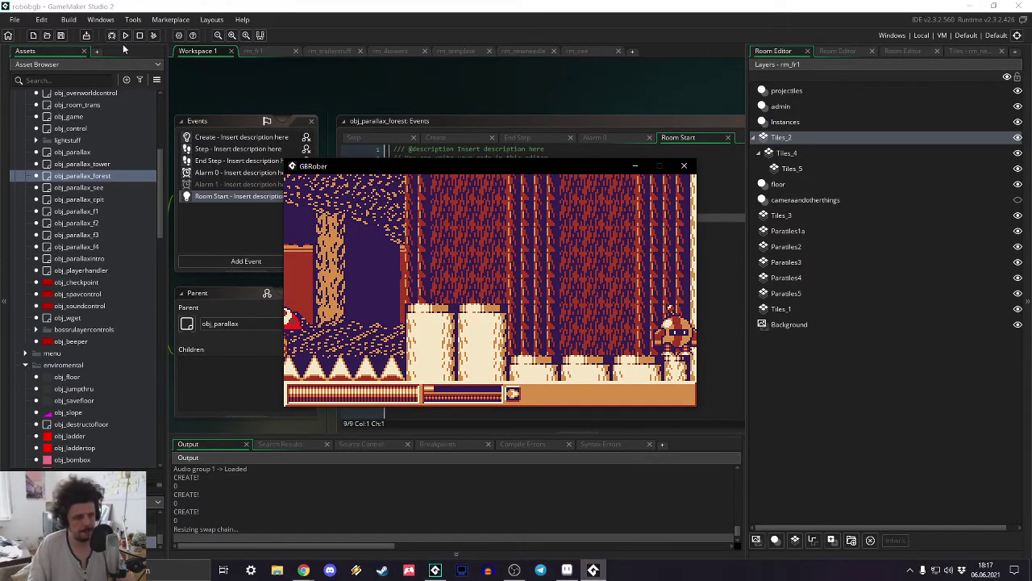
{"action": "left_click", "coordinate": [684, 165]}
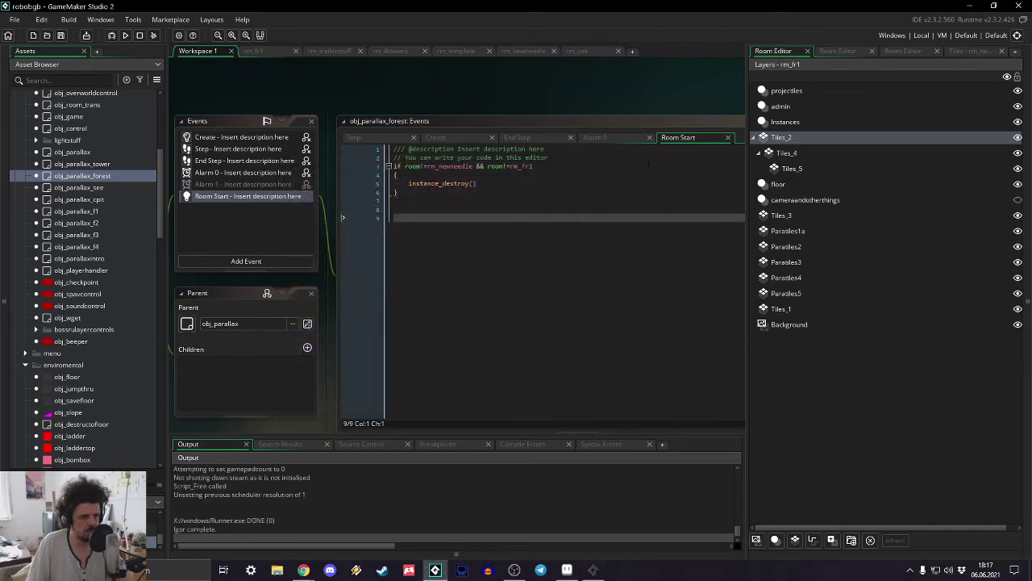
- Place an obj_floor instance on rm_fr1's floor layer above the end area and stretch it across the shaft's full width and upward as a ceiling
{"action": "left_click", "coordinate": [269, 50]}
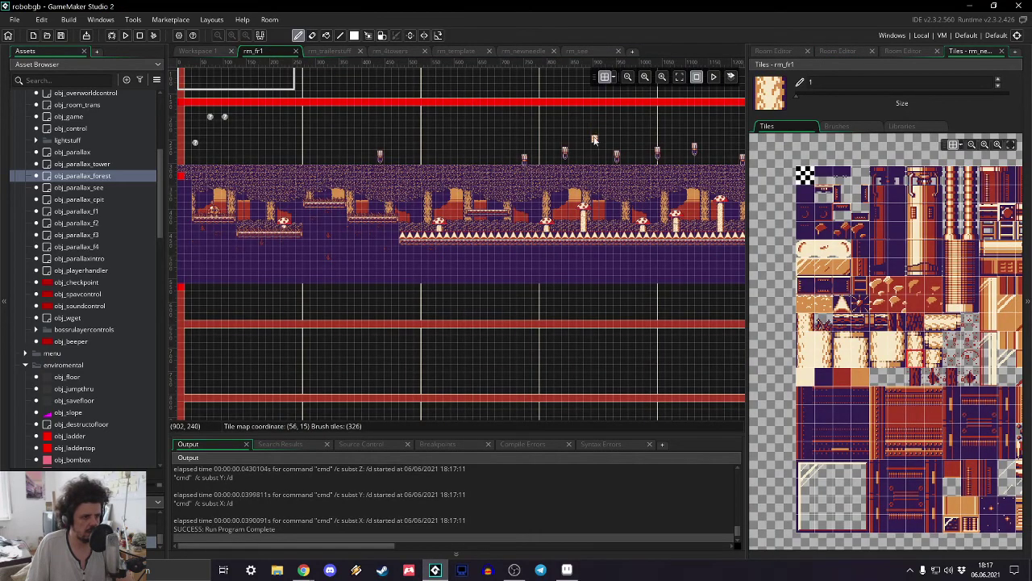
{"action": "middle_click_drag", "start_coordinate": [594, 140], "coordinate": [347, 141]}
{"action": "left_click", "coordinate": [772, 51]}
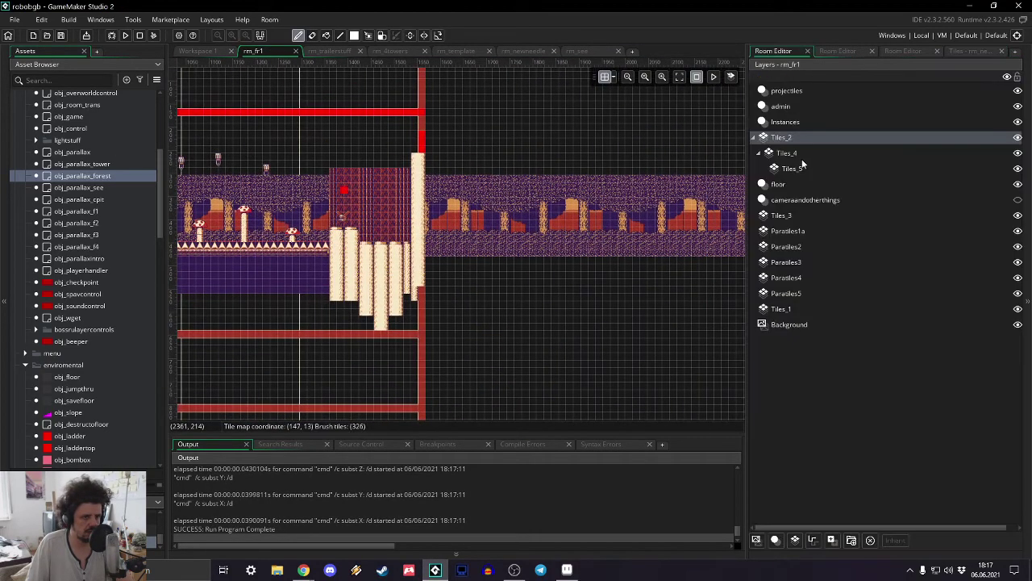
{"action": "left_click", "coordinate": [779, 186]}
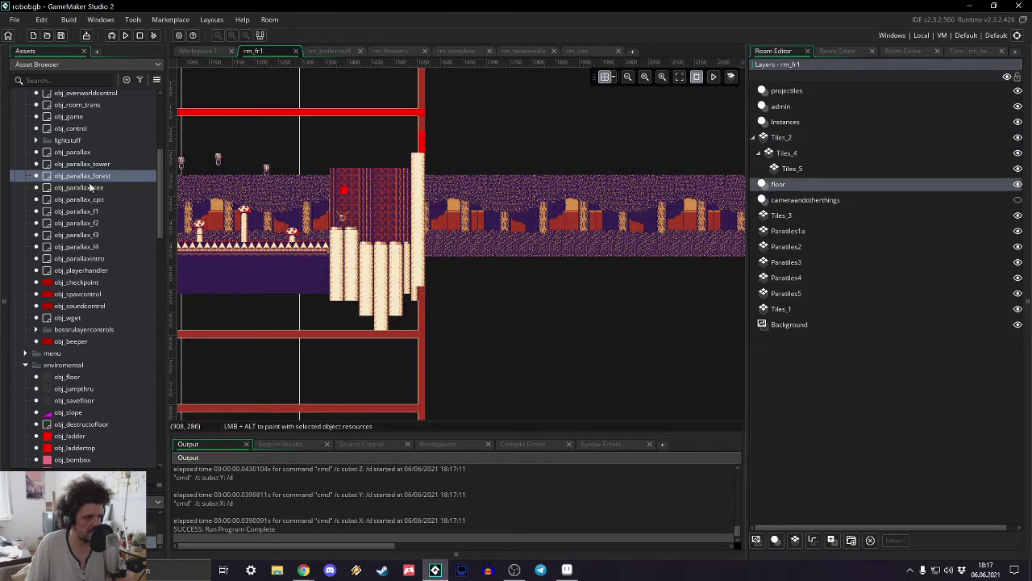
{"action": "scroll", "coordinate": [49, 307], "scroll_direction": "down", "scroll_amount": 3}
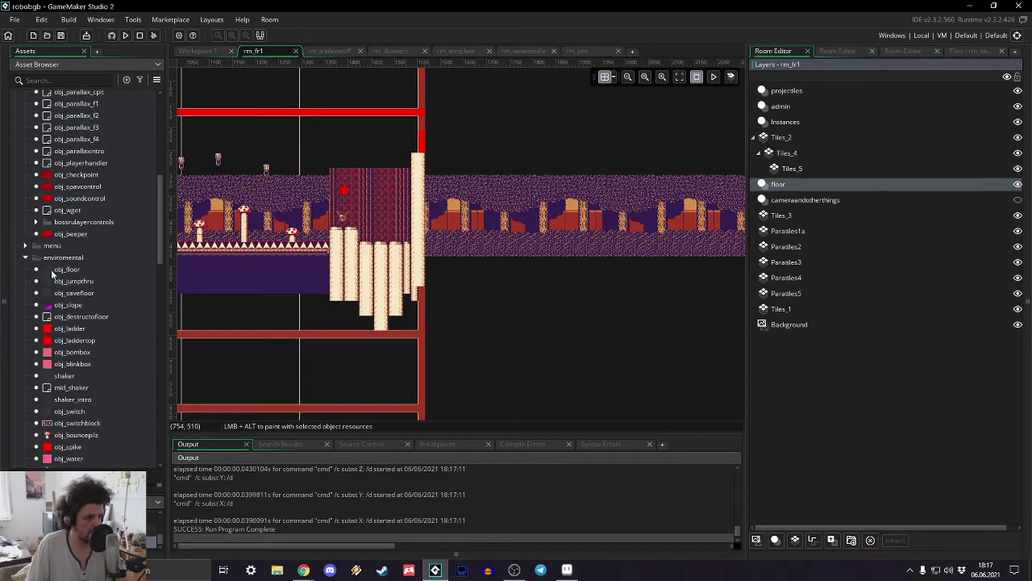
{"action": "left_click", "coordinate": [53, 271]}
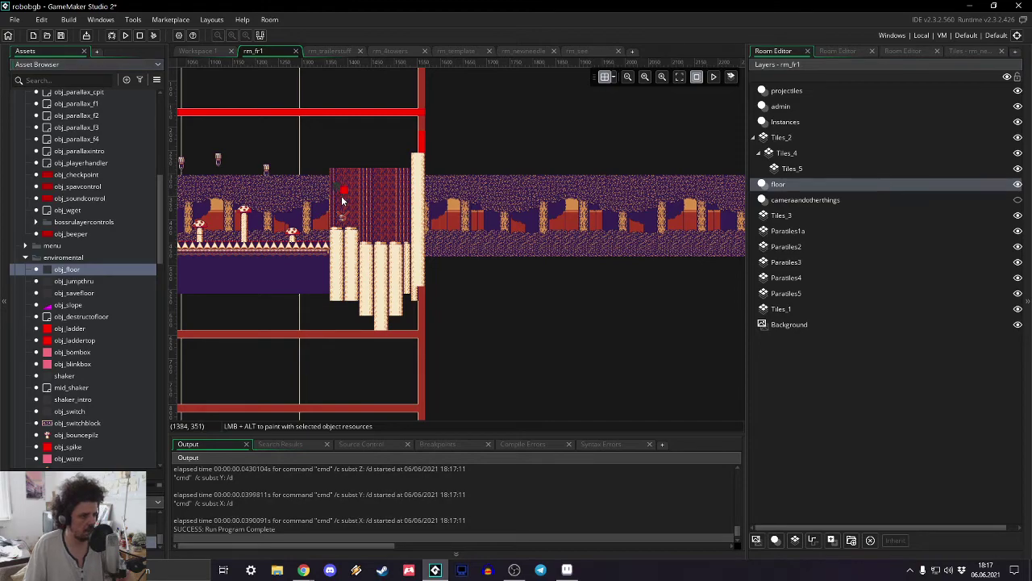
{"action": "scroll", "coordinate": [342, 201], "scroll_direction": "up", "scroll_amount": 5, "text": "ctrl"}
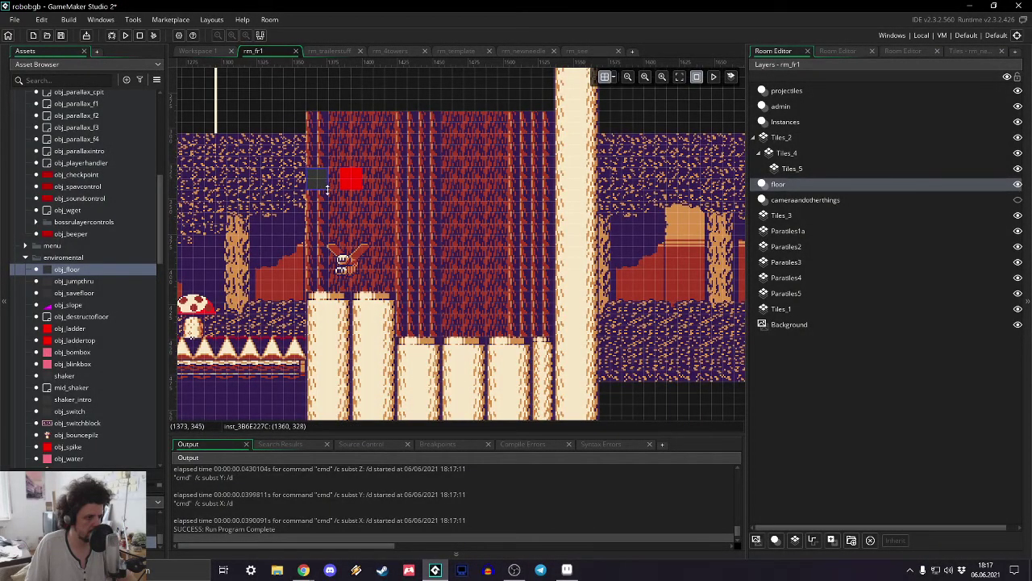
{"action": "left_click_drag", "start_coordinate": [327, 189], "coordinate": [550, 186], "text": "alt"}
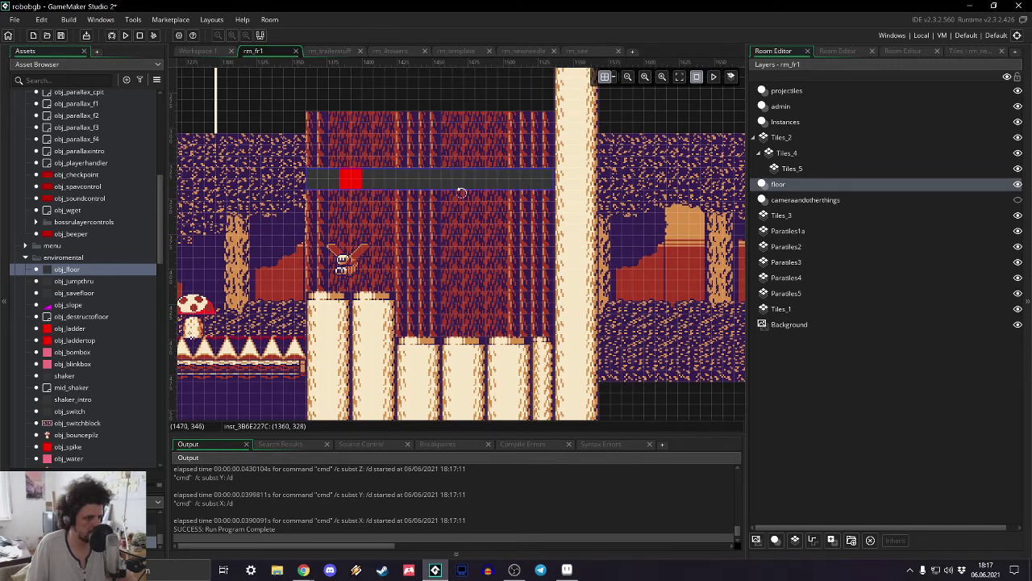
{"action": "left_click_drag", "start_coordinate": [474, 169], "coordinate": [472, 100]}
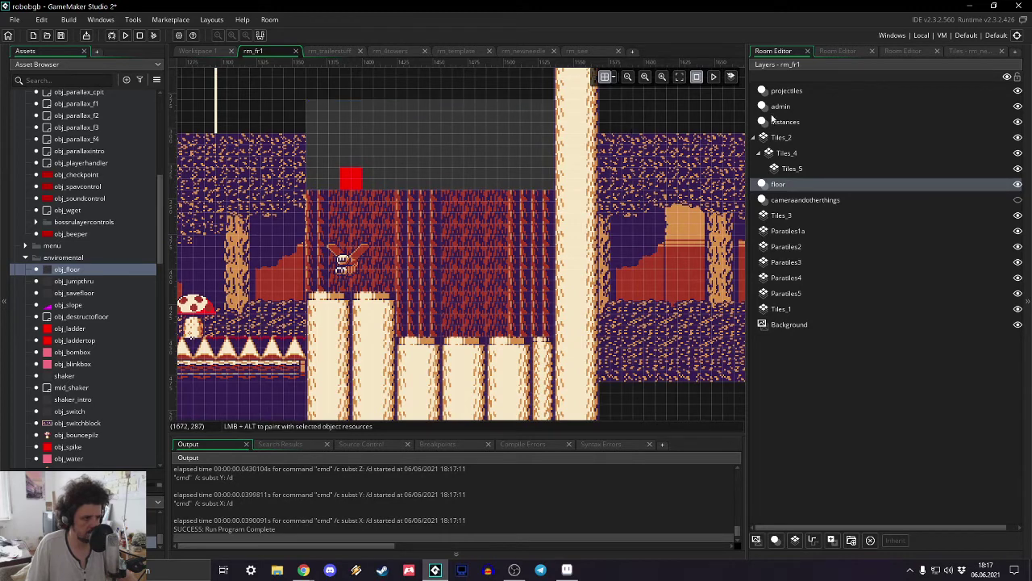
{"action": "left_click", "coordinate": [777, 142]}
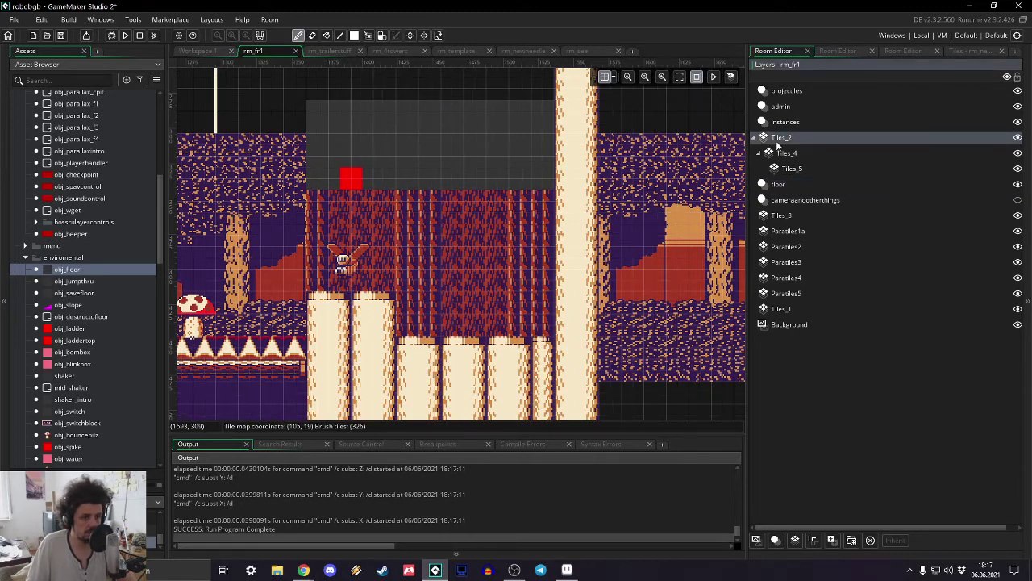
{"action": "left_click", "coordinate": [972, 50]}
{"action": "scroll", "coordinate": [848, 240], "scroll_direction": "down", "scroll_amount": 2, "text": "ctrl"}
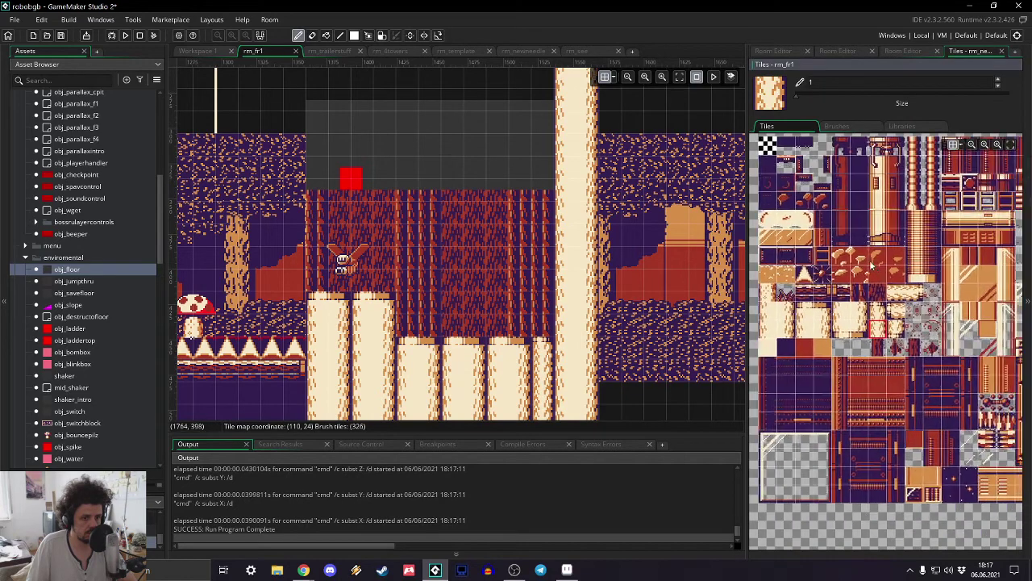
{"action": "left_click_drag", "start_coordinate": [808, 266], "coordinate": [839, 299]}
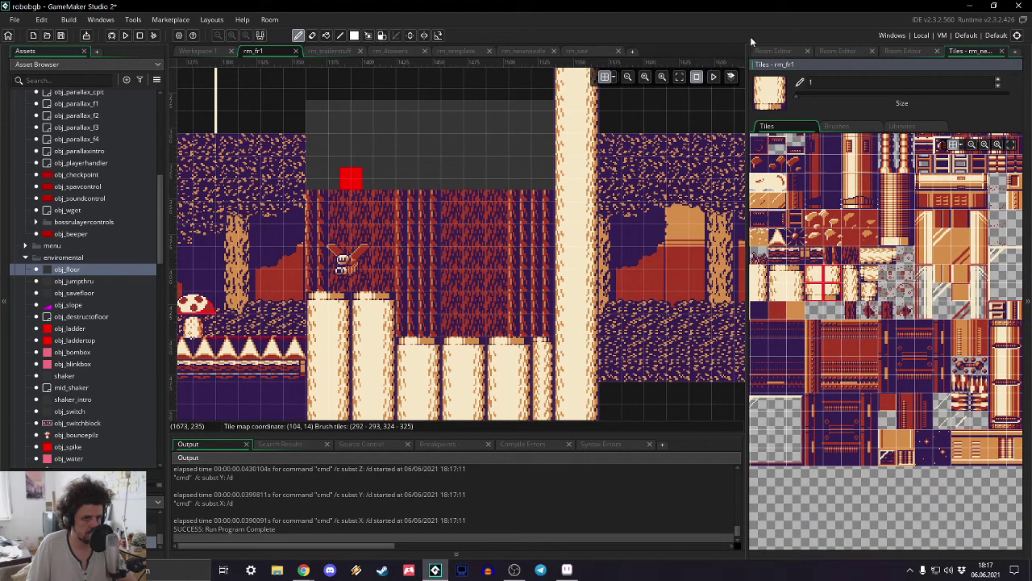
- Shorten the ceiling's obj_floor block slightly by raising its bottom edge on the floor layer
{"action": "left_click", "coordinate": [772, 50]}
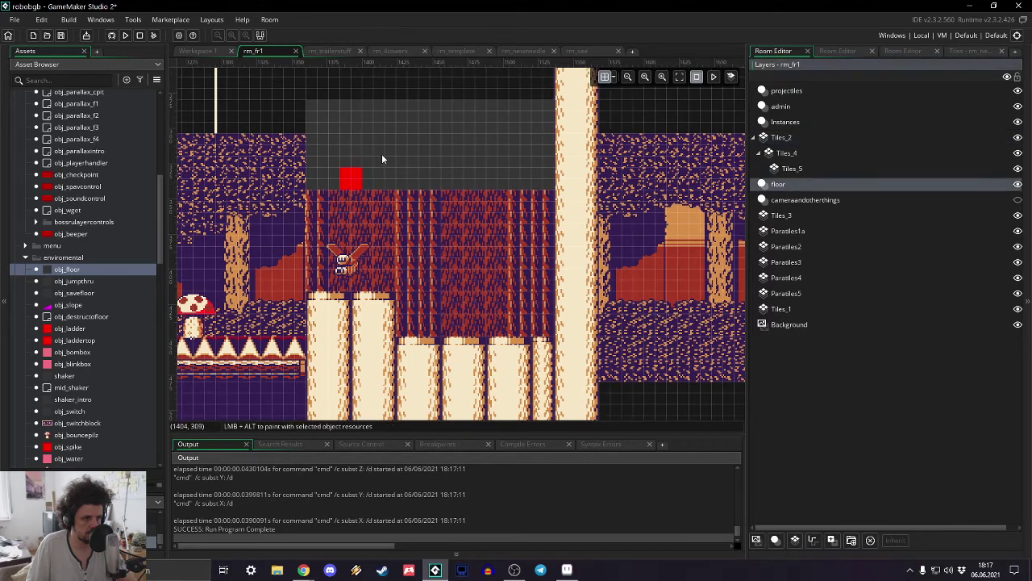
{"action": "mouse_move", "coordinate": [399, 188]}
{"action": "left_mouse_down"}
{"action": "mouse_move", "coordinate": [399, 200]}
{"action": "mouse_move", "coordinate": [399, 174]}
{"action": "mouse_move", "coordinate": [399, 185]}
{"action": "left_mouse_up"}
{"action": "left_click", "coordinate": [783, 138]}
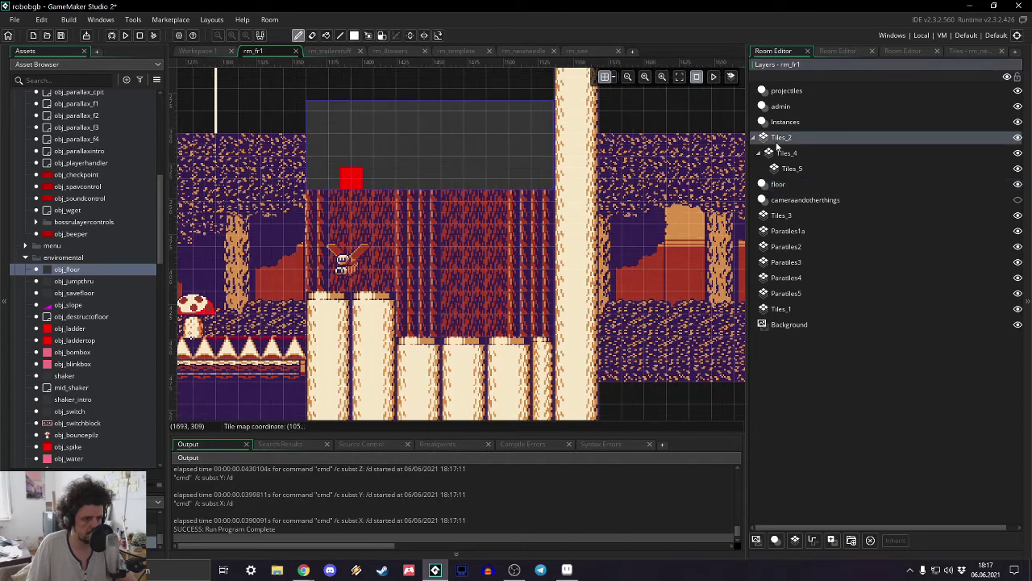
{"action": "left_click", "coordinate": [777, 185]}
{"action": "left_click_drag", "start_coordinate": [405, 190], "coordinate": [406, 176]}
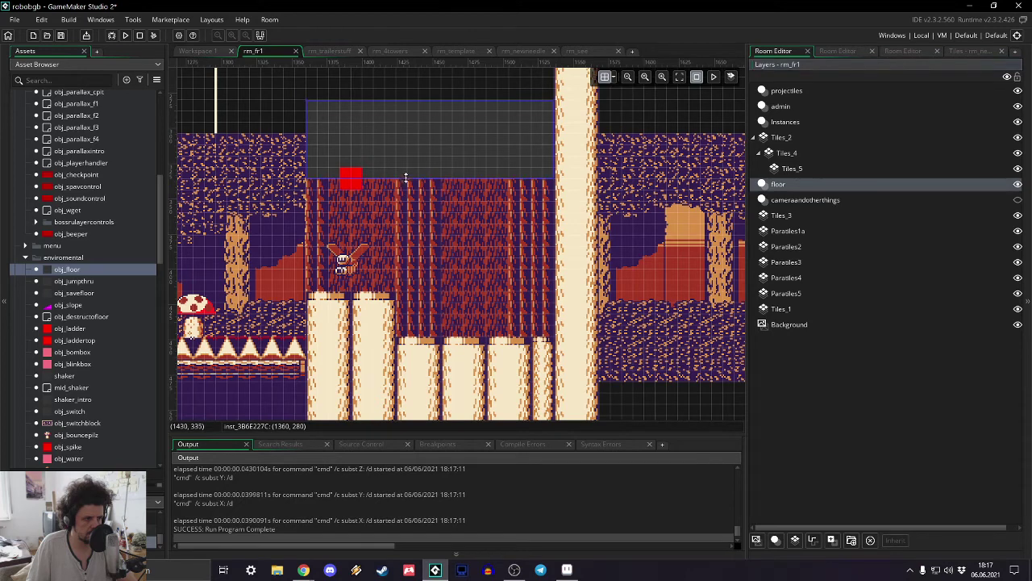
- Paint a row of the ragged dark purple edge tile on Tiles_2 directly beneath the end area's ceiling block
{"action": "left_click", "coordinate": [791, 139]}
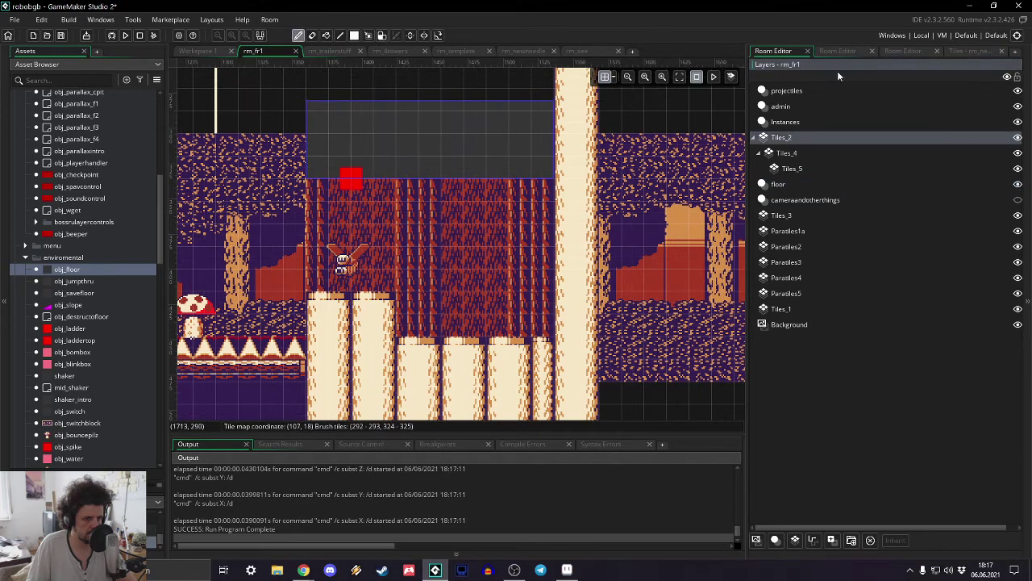
{"action": "left_click", "coordinate": [955, 52]}
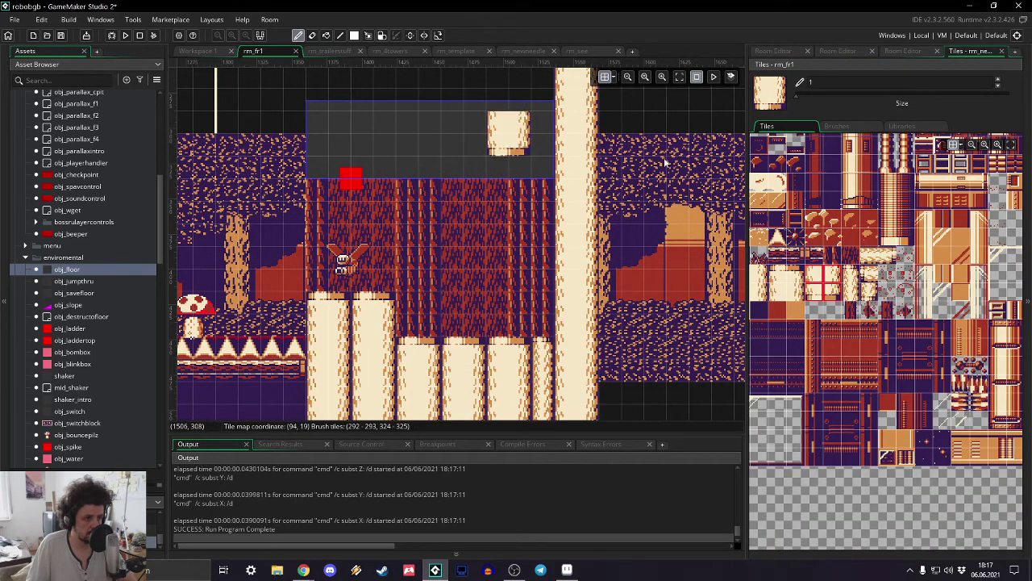
{"action": "middle_click_drag", "start_coordinate": [773, 230], "coordinate": [882, 212]}
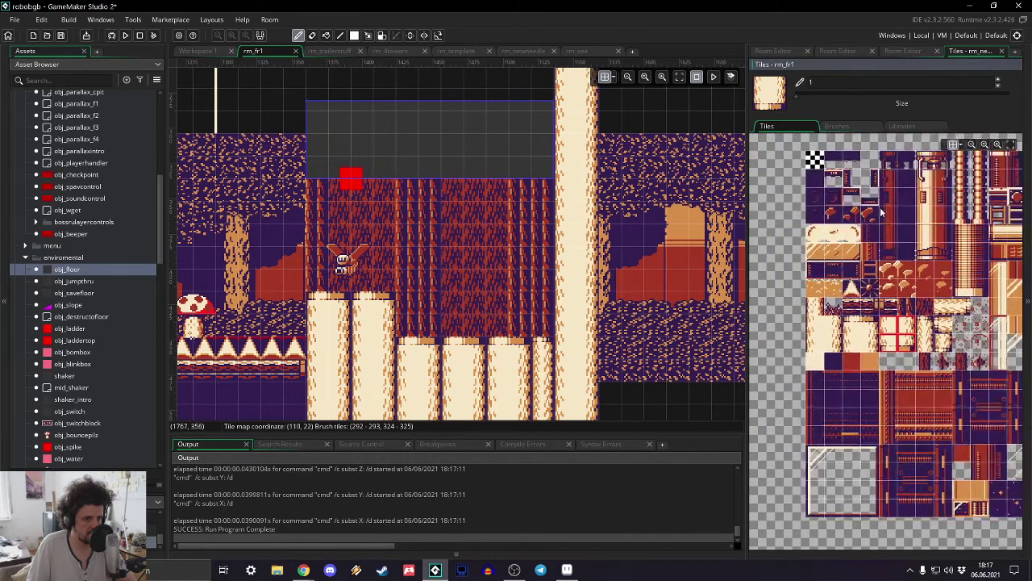
{"action": "left_click", "coordinate": [852, 160]}
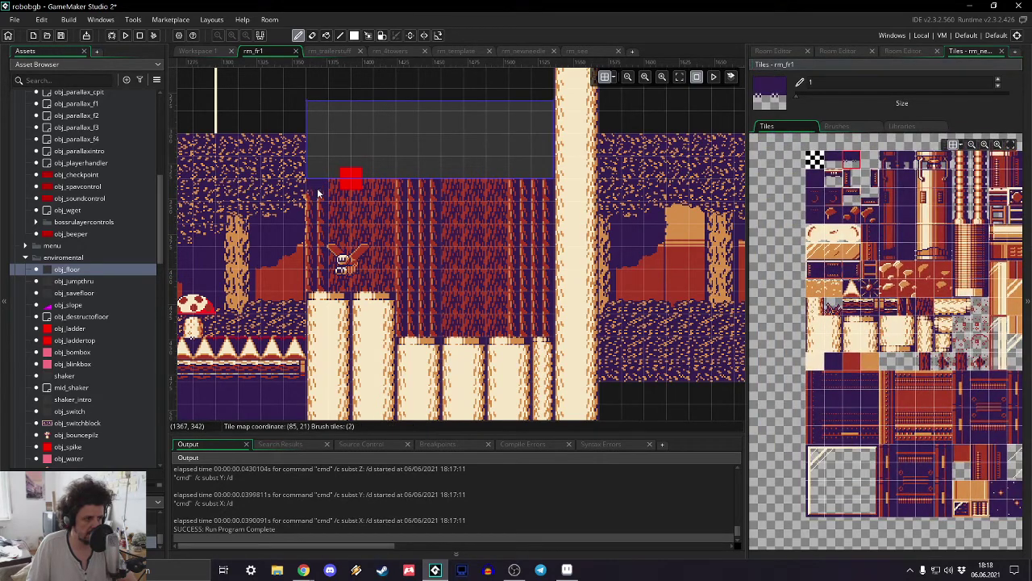
{"action": "left_click_drag", "start_coordinate": [384, 193], "coordinate": [545, 192]}
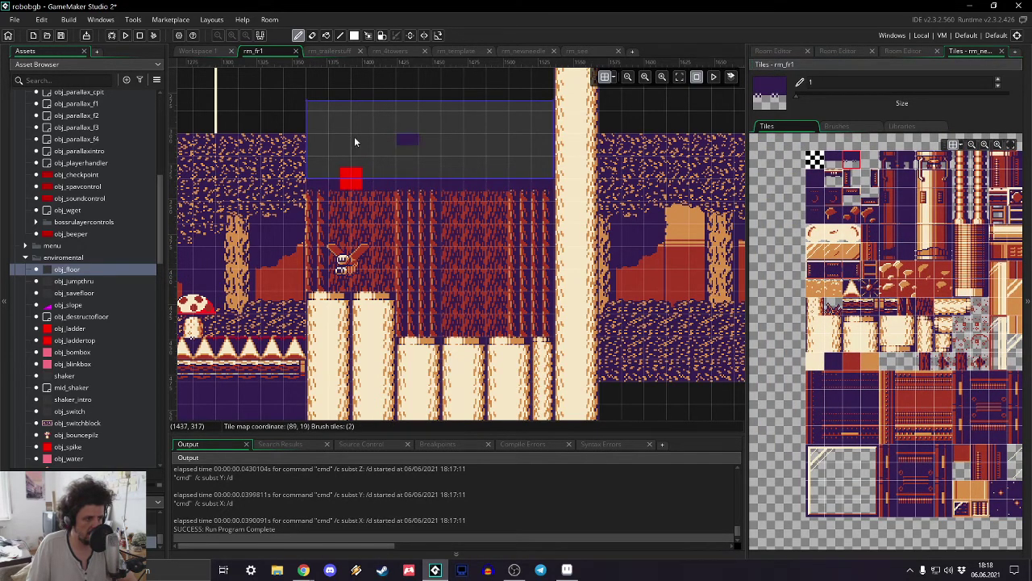
- Paint a row of the two-by-two trunk end tiles on Tiles_2 across the end area's ceiling, just above the purple edge
{"action": "middle_click_drag", "start_coordinate": [347, 140], "coordinate": [508, 140]}
{"action": "left_click", "coordinate": [774, 50]}
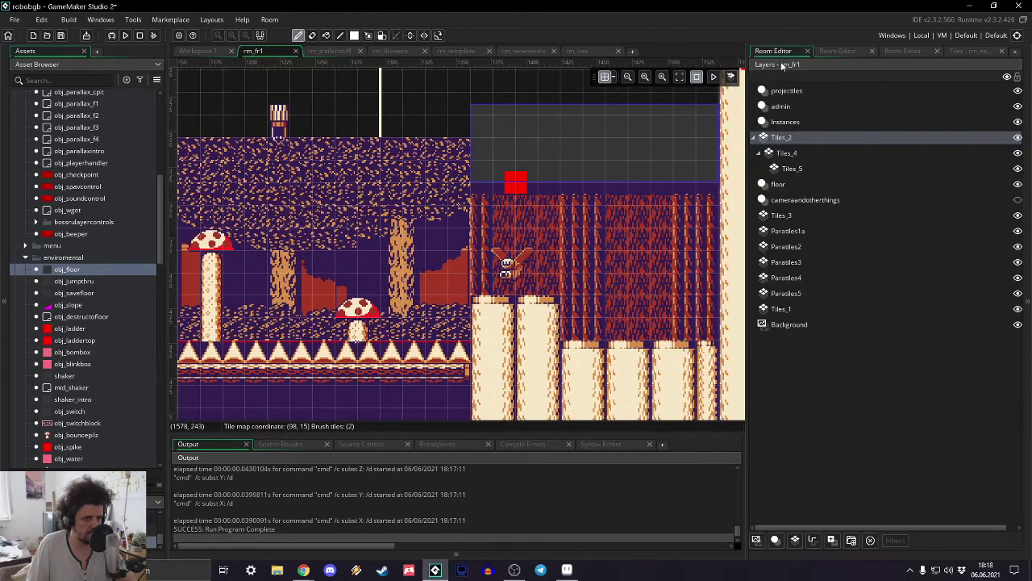
{"action": "left_click", "coordinate": [972, 51]}
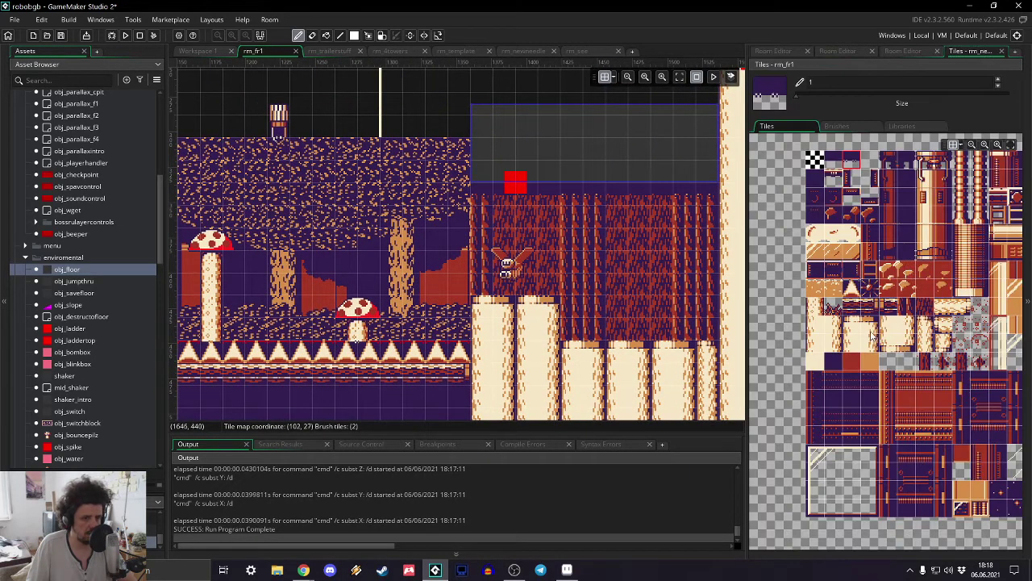
{"action": "left_click_drag", "start_coordinate": [887, 323], "coordinate": [903, 349]}
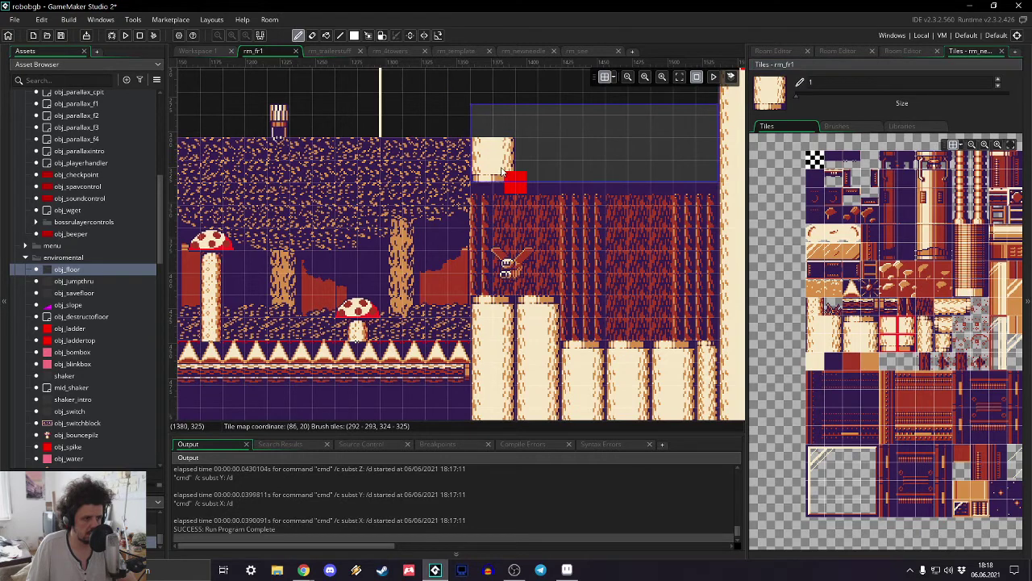
{"action": "left_click_drag", "start_coordinate": [495, 160], "coordinate": [668, 169]}
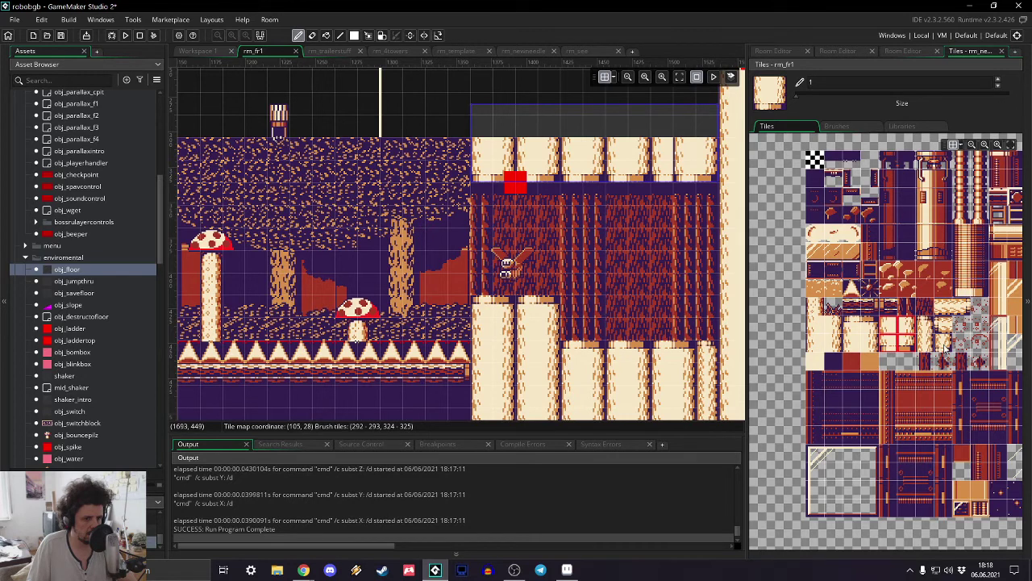
- Try to cover the first mushroom's stem at the level start with a light bark tile on Tiles_2
{"action": "left_click", "coordinate": [907, 355]}
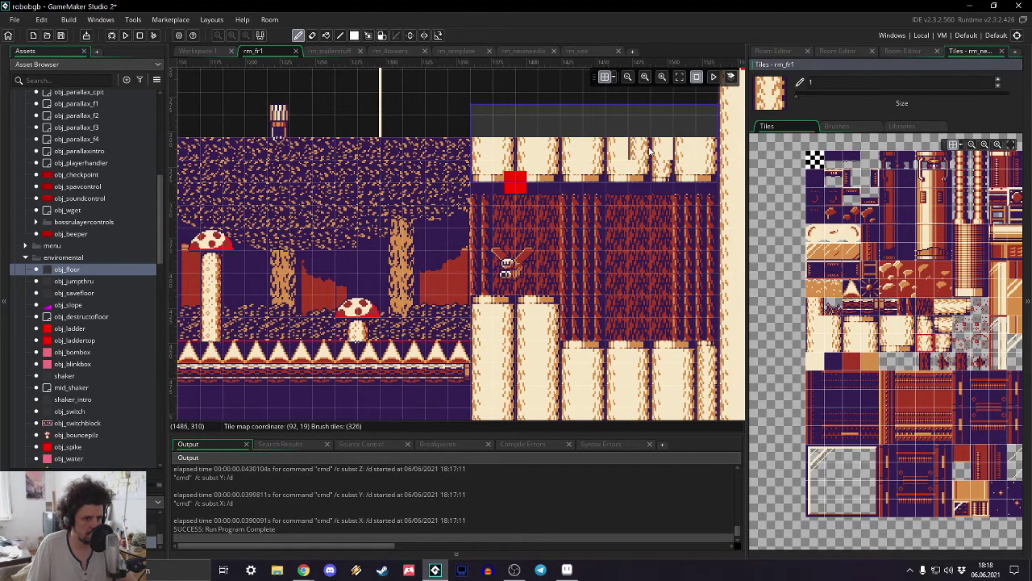
{"action": "middle_click_drag", "start_coordinate": [468, 198], "coordinate": [551, 159]}
{"action": "scroll", "coordinate": [551, 159], "scroll_direction": "left", "scroll_amount": 8, "text": "shift"}
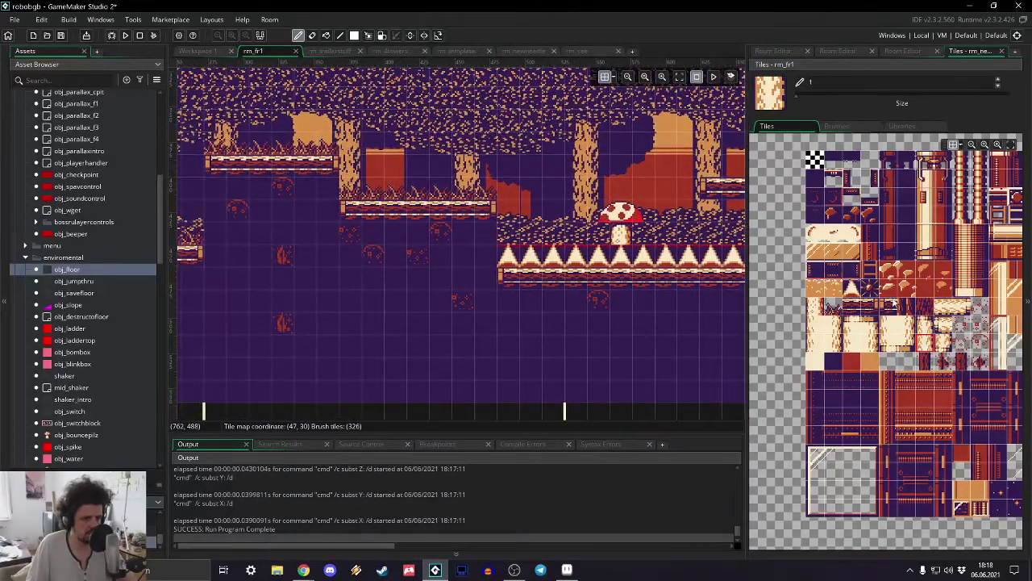
{"action": "left_click", "coordinate": [813, 309]}
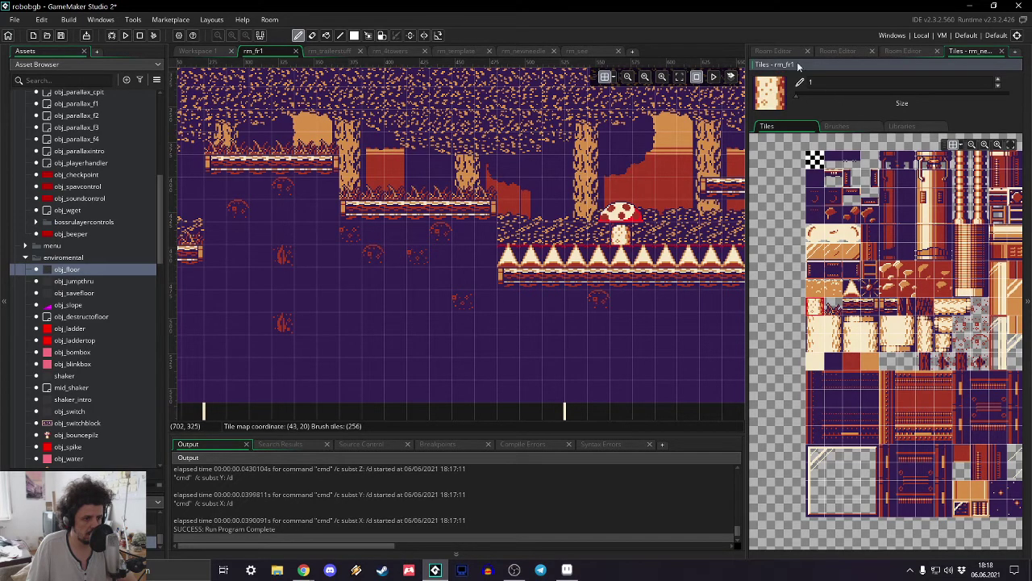
{"action": "left_click", "coordinate": [773, 51]}
{"action": "left_click", "coordinate": [795, 155]}
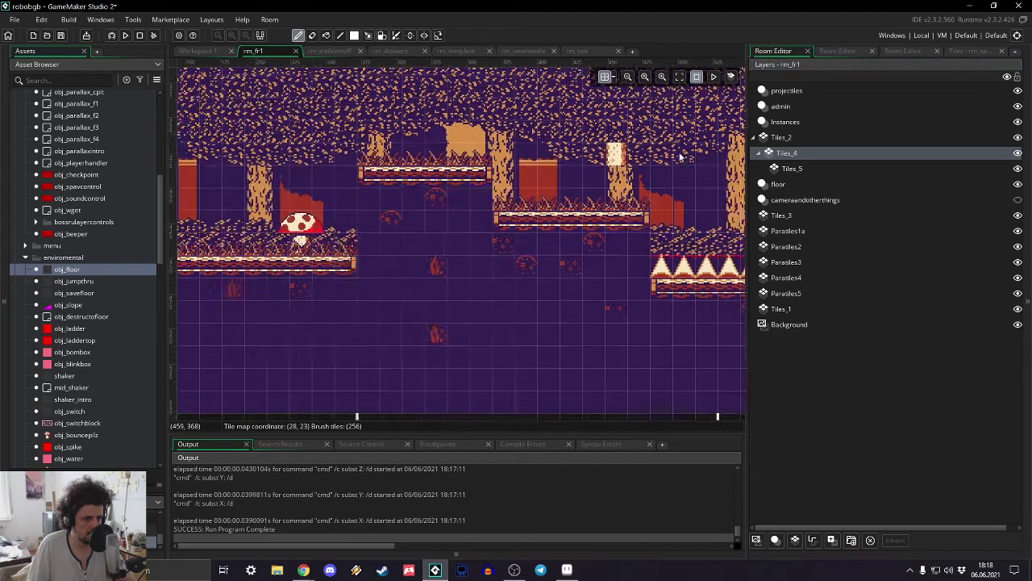
{"action": "scroll", "coordinate": [440, 141], "scroll_direction": "left", "scroll_amount": 5, "text": "shift"}
{"action": "scroll", "coordinate": [439, 141], "scroll_direction": "left", "scroll_amount": 6, "text": "shift"}
{"action": "left_click", "coordinate": [783, 138]}
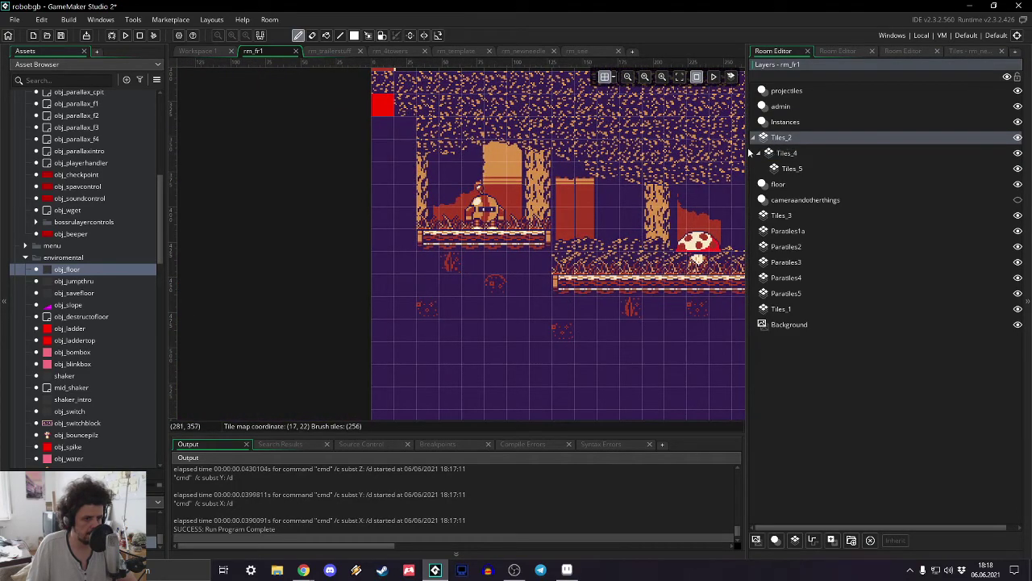
{"action": "scroll", "coordinate": [452, 190], "scroll_direction": "right", "scroll_amount": 5, "text": "shift"}
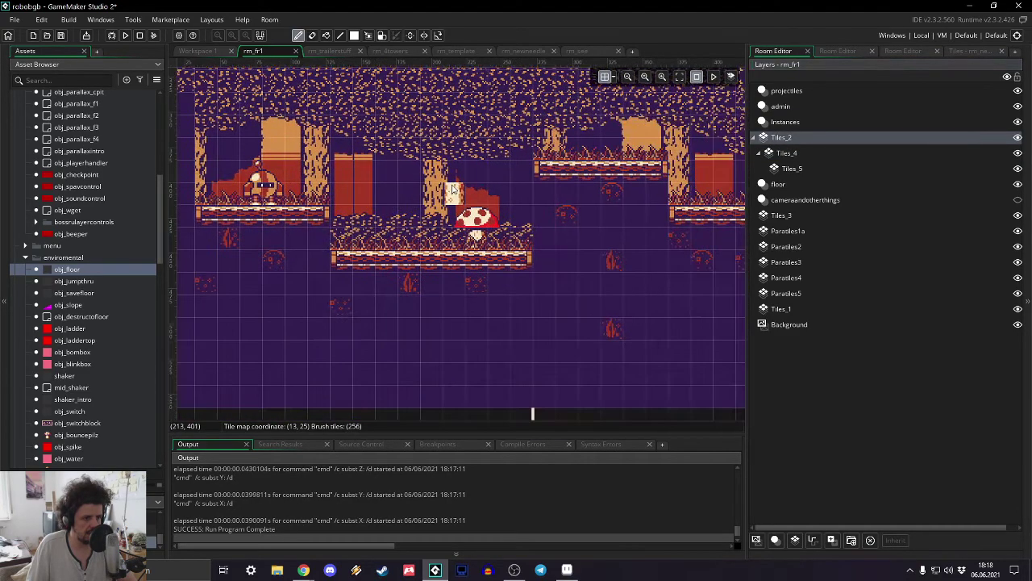
{"action": "middle_click_drag", "start_coordinate": [452, 190], "coordinate": [571, 256]}
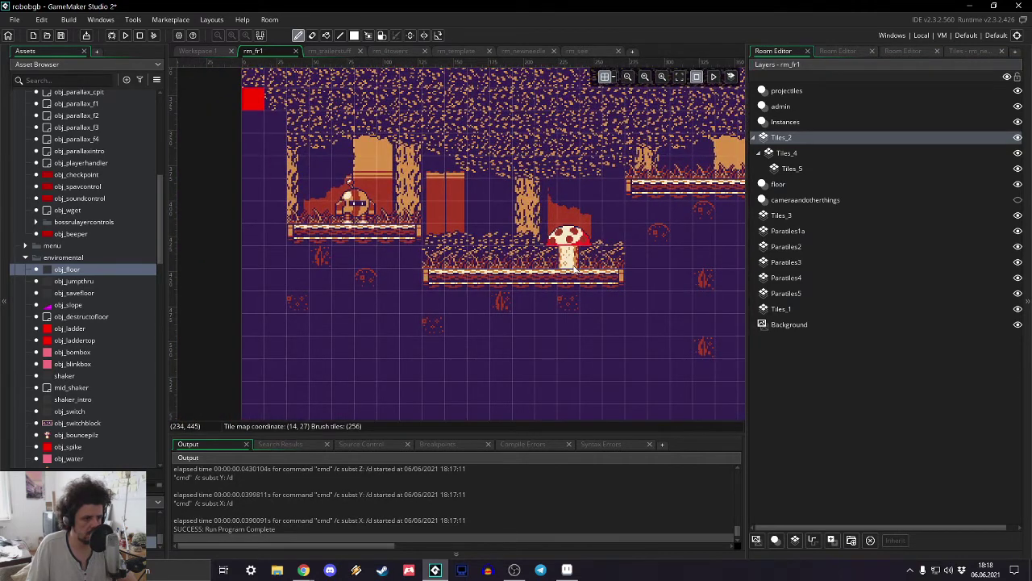
{"action": "left_click", "coordinate": [601, 270]}
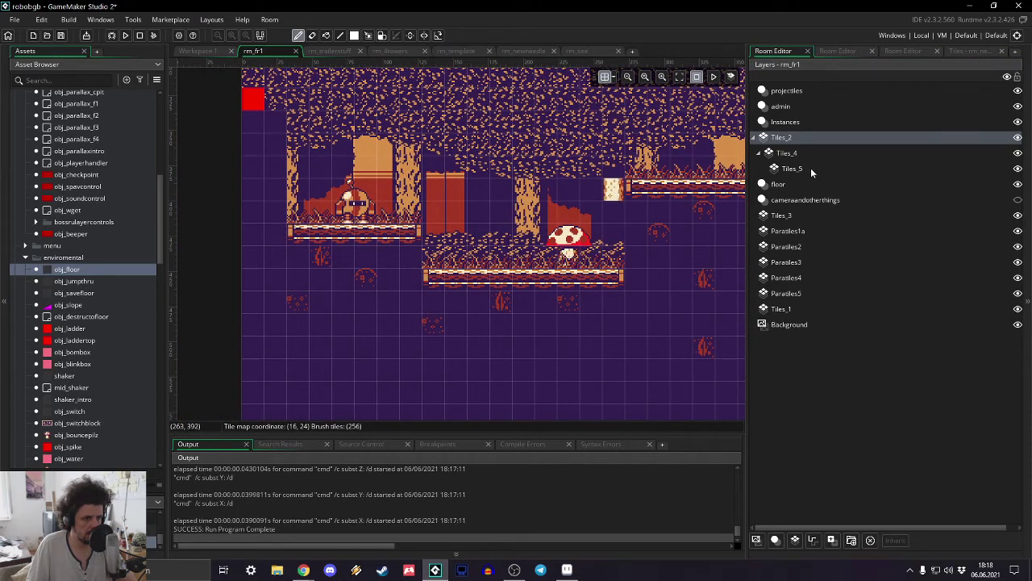
- Bring the first mushroom in front of the grass by moving it from the floor layer to the Instances layer
{"action": "left_click", "coordinate": [782, 185]}
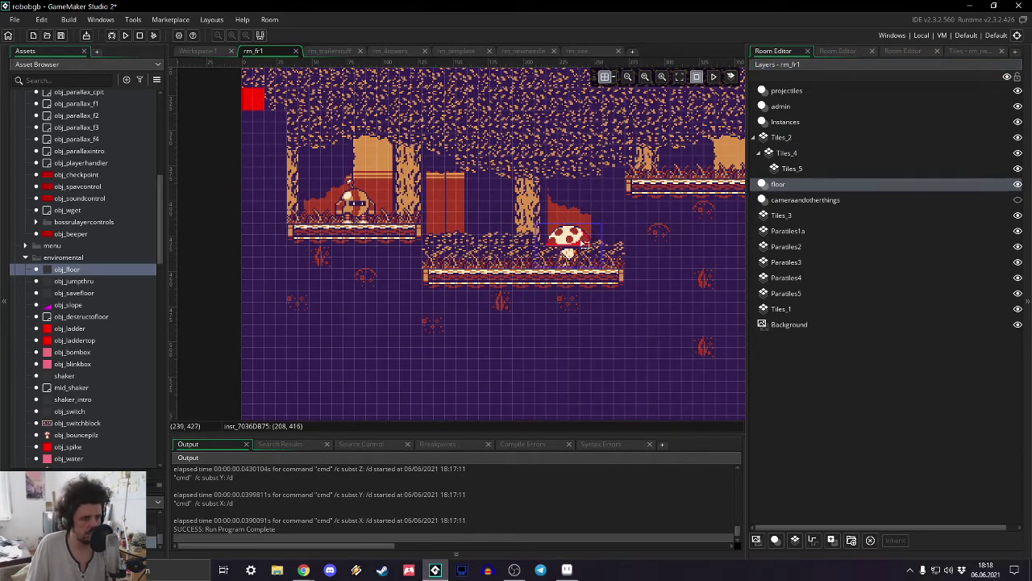
{"action": "left_click", "coordinate": [789, 122]}
{"action": "scroll", "coordinate": [331, 211], "scroll_direction": "down", "scroll_amount": 3}
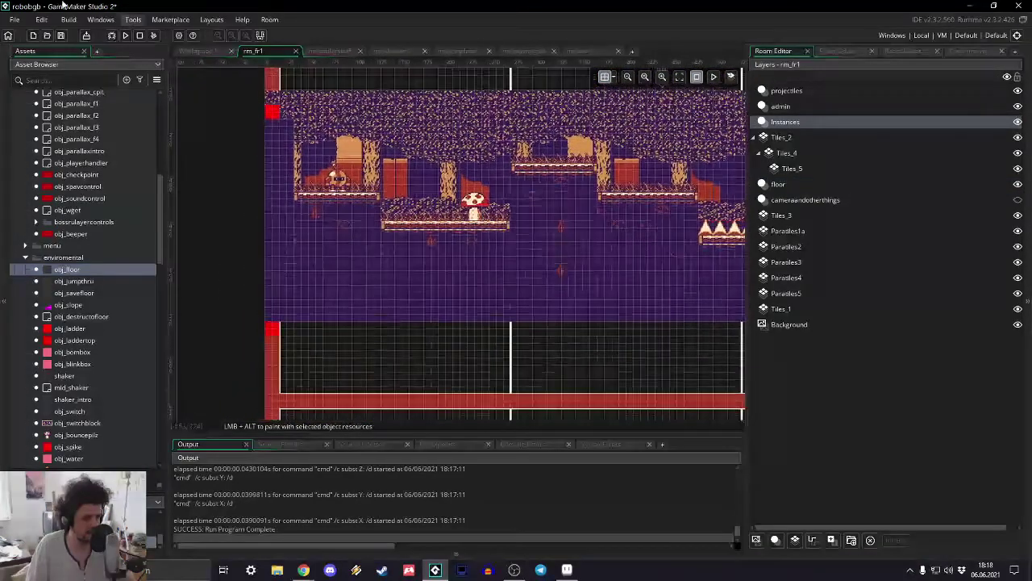
- Run the game and playtest rm_fr1 from the first mushroom across the platforms to the mushrooms over the spike pit
{"action": "left_click", "coordinate": [127, 35]}
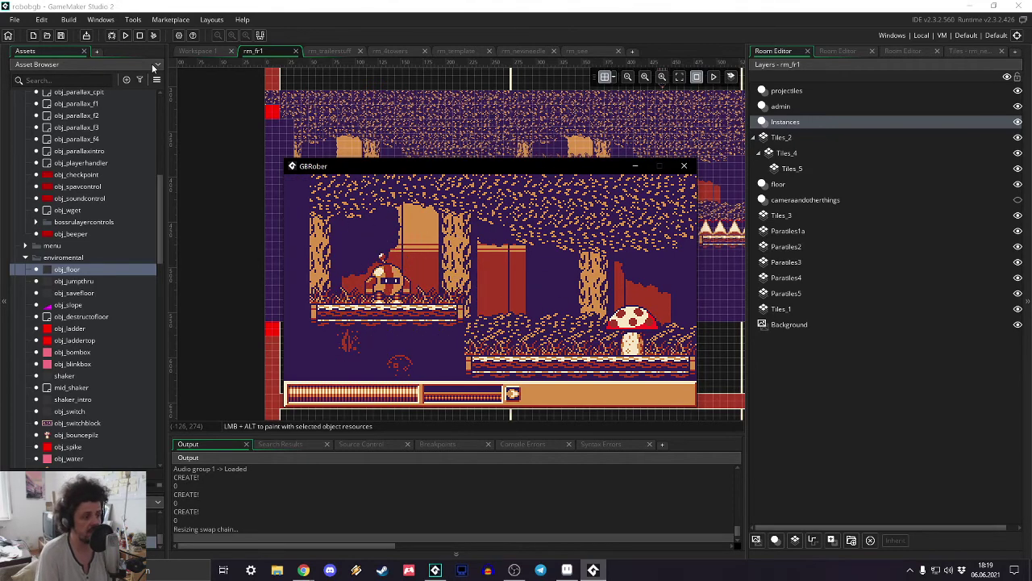
{"action": "key", "text": "Right"}
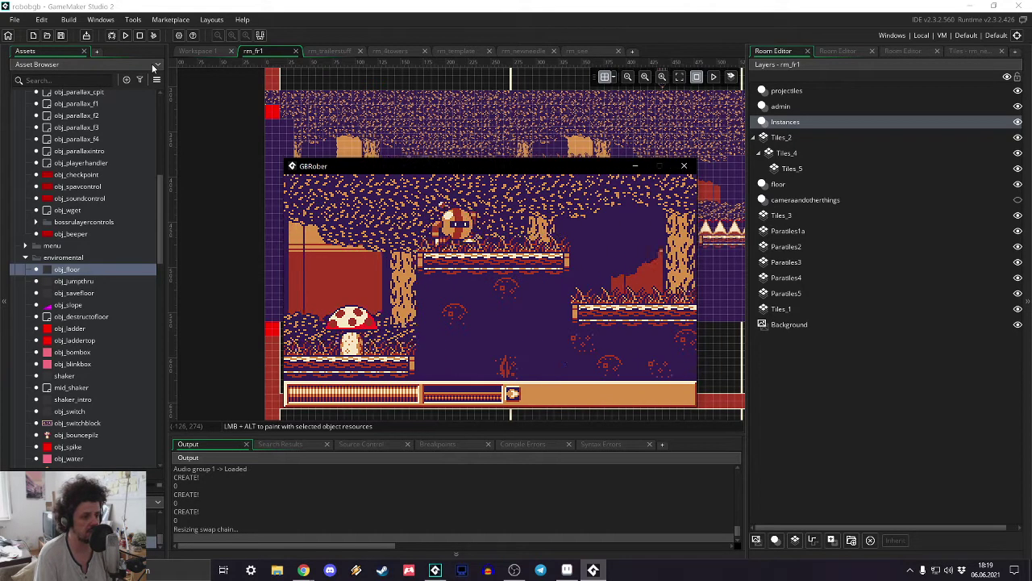
{"action": "key", "text": "Right"}
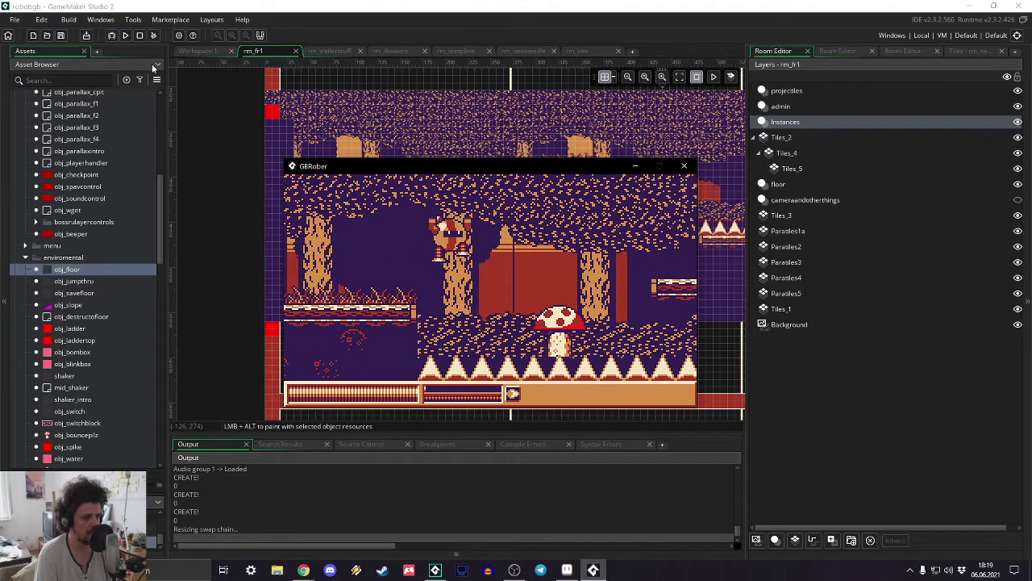
{"action": "key", "text": "Right"}
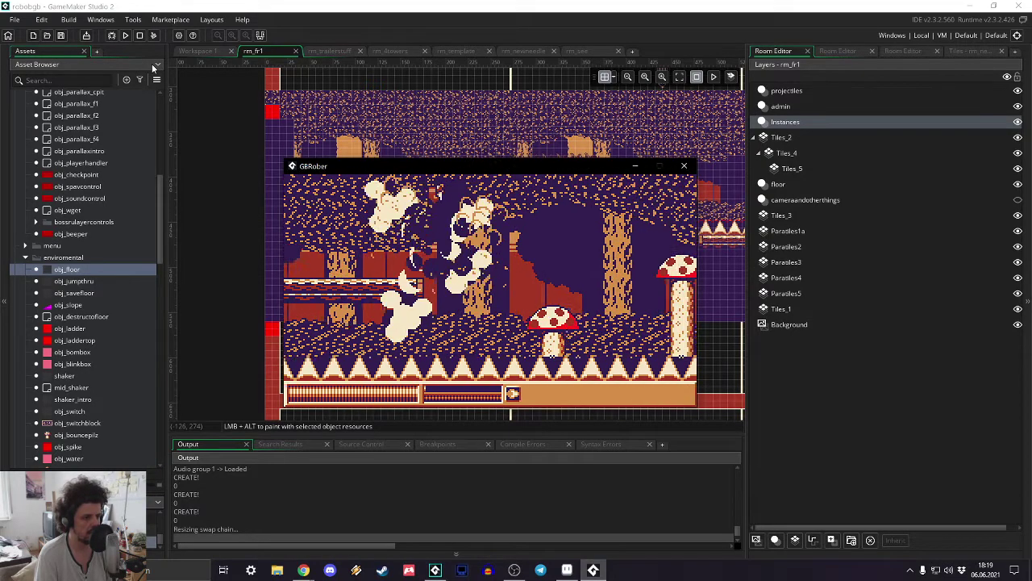
{"action": "key", "text": "Right"}
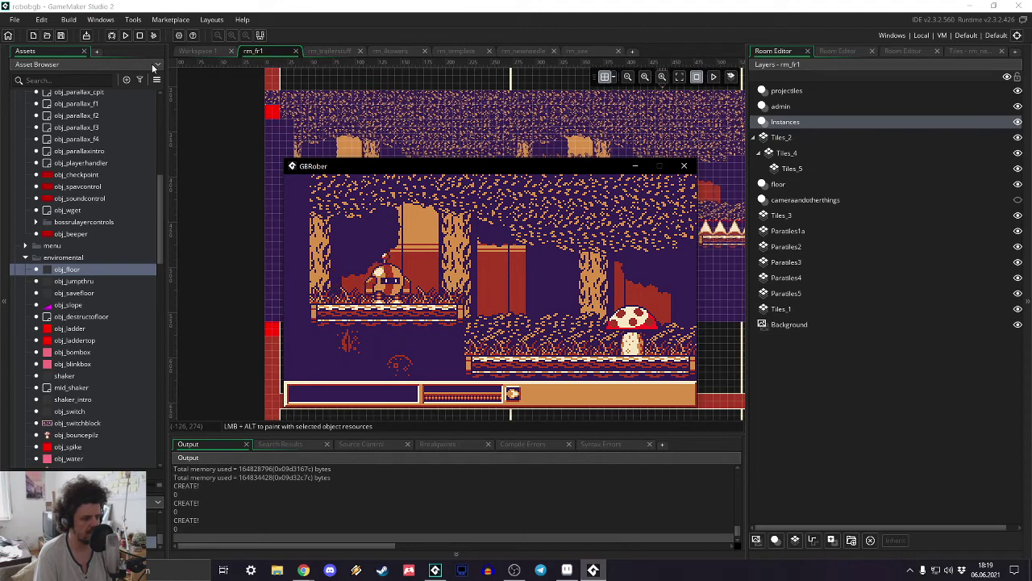
- Replay rm_fr1 from the level start, moving the robot past the first mushroom and over the raised grass platforms toward the spikes
{"action": "key", "text": "Right"}
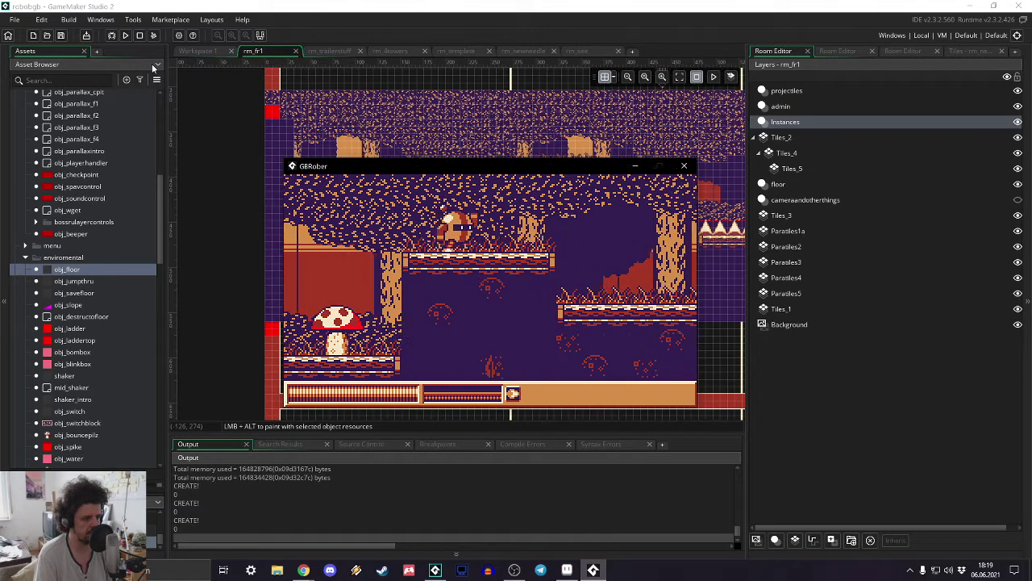
{"action": "key", "text": "Left"}
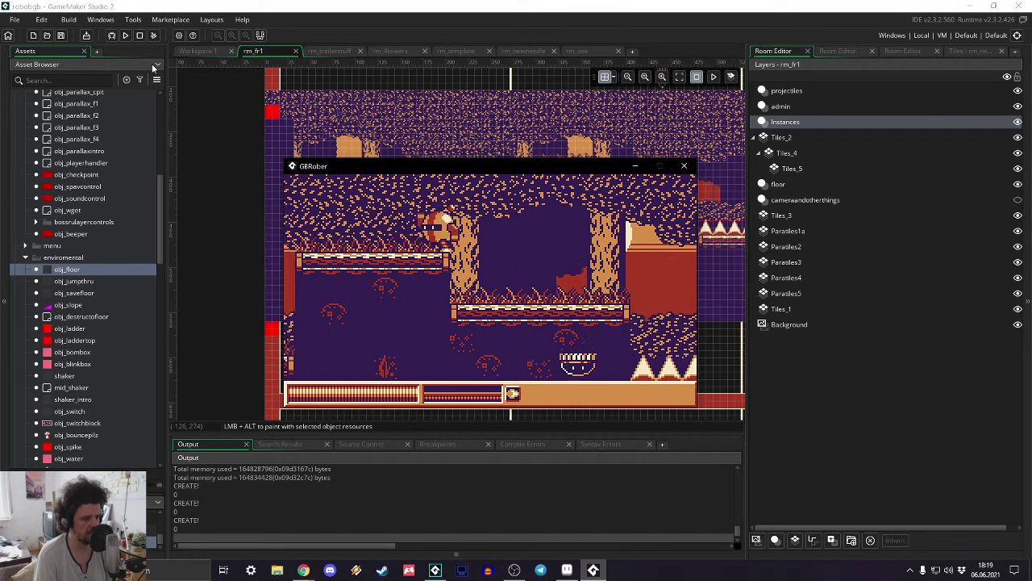
{"action": "key", "text": "Right"}
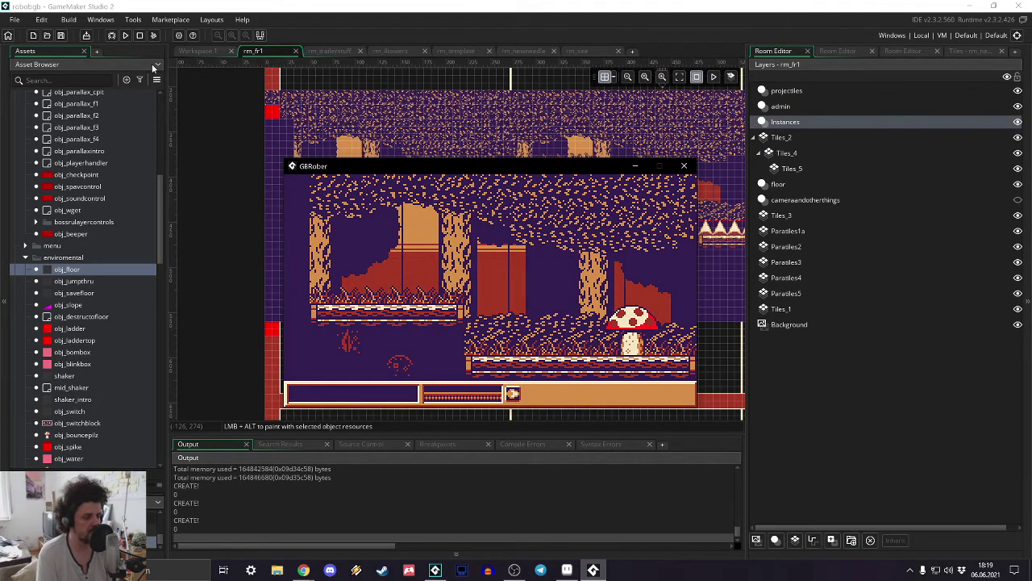
{"action": "key", "text": "Right"}
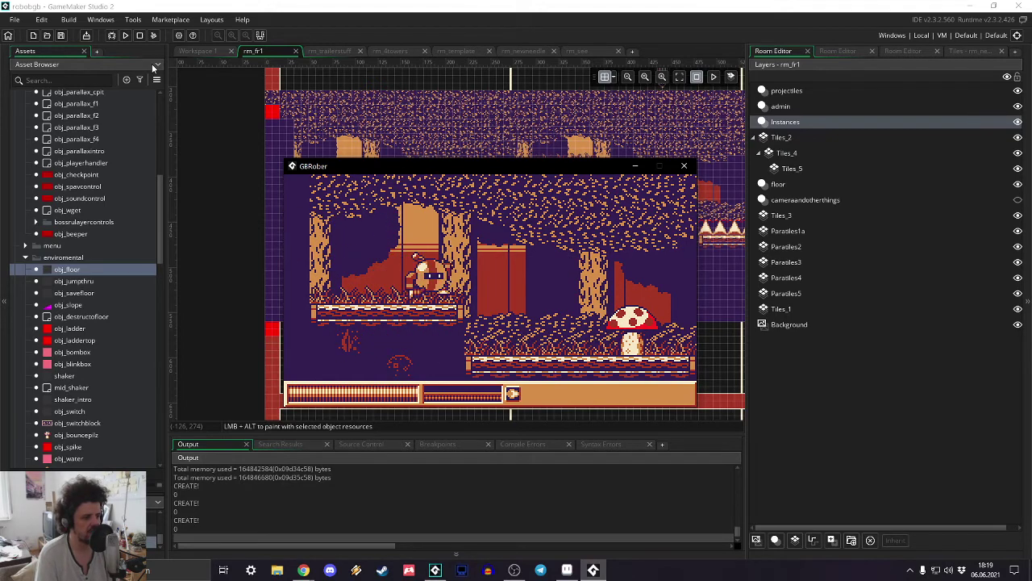
{"action": "key", "text": "Right"}
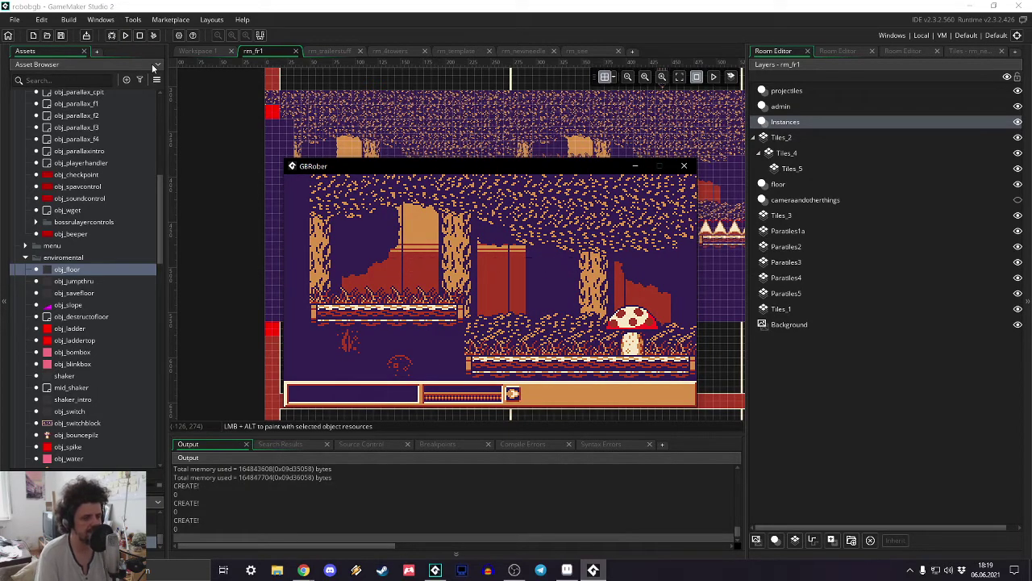
{"action": "key", "text": "Right"}
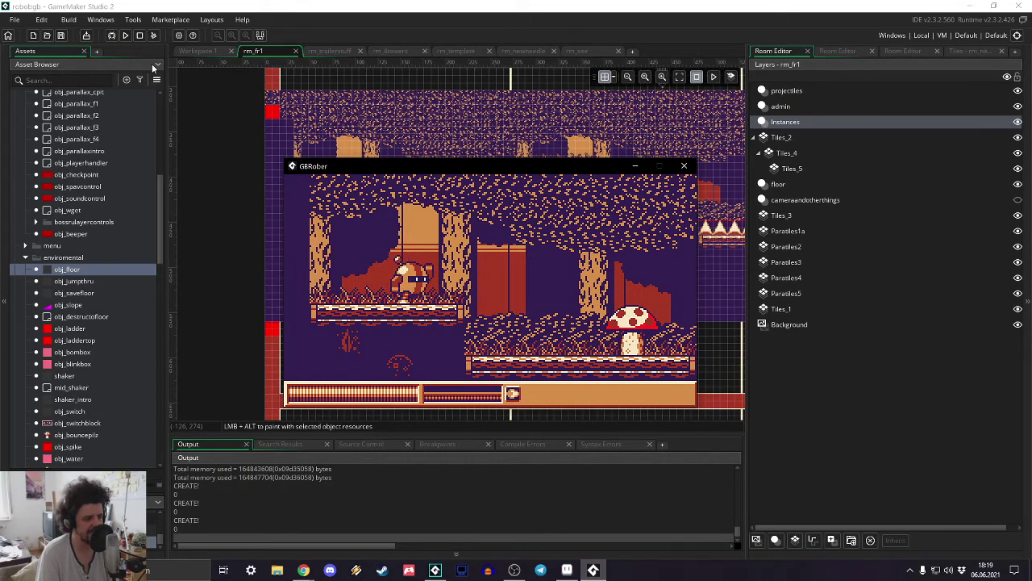
{"action": "key", "text": "Right"}
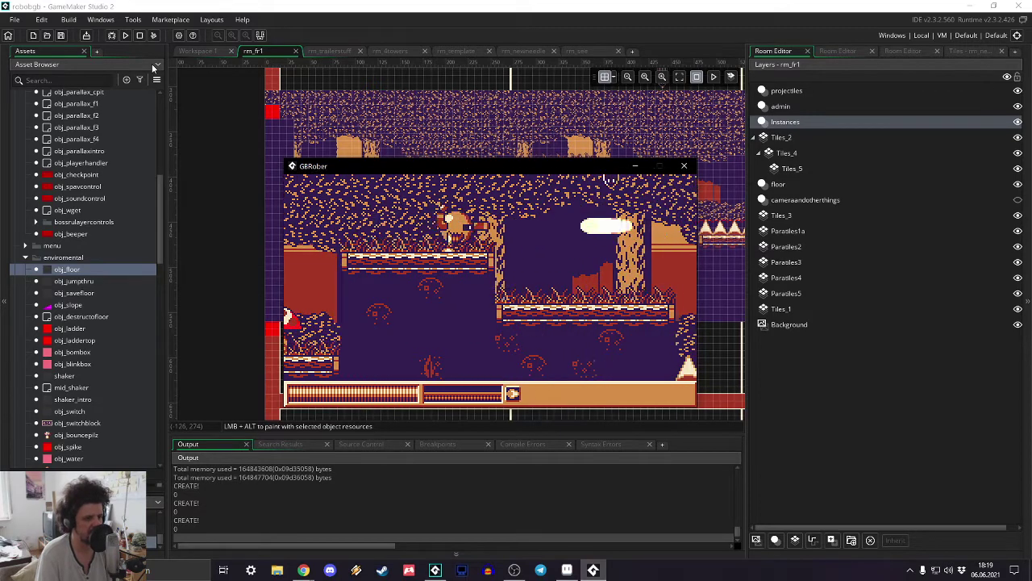
- Playtest the forest level from the mushrooms past the spike pits to the red-walled end chamber, and close the game
{"action": "key", "text": "Right"}
{"action": "key", "text": "Right"}
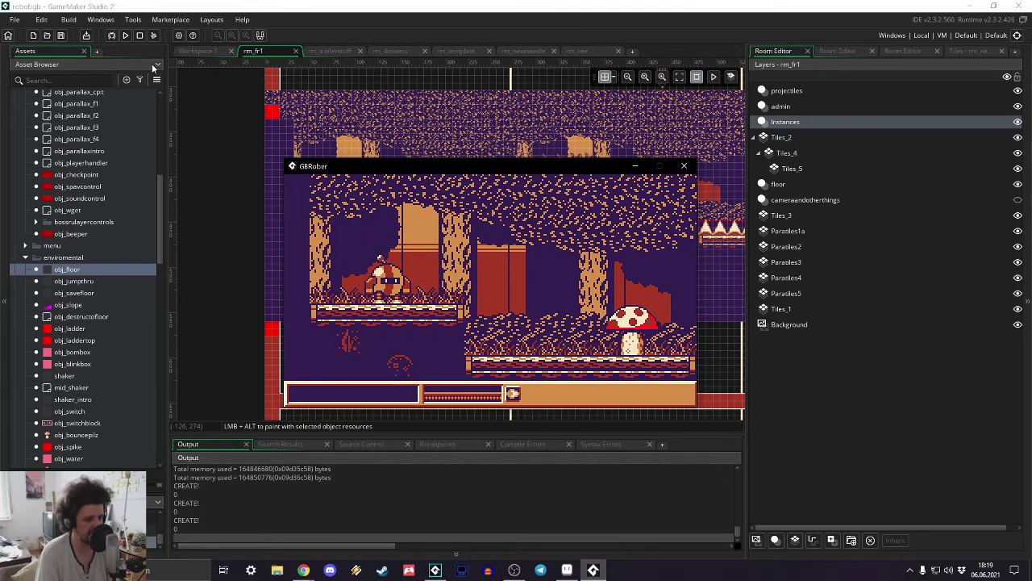
{"action": "key", "text": "Right"}
{"action": "key", "text": "Right"}
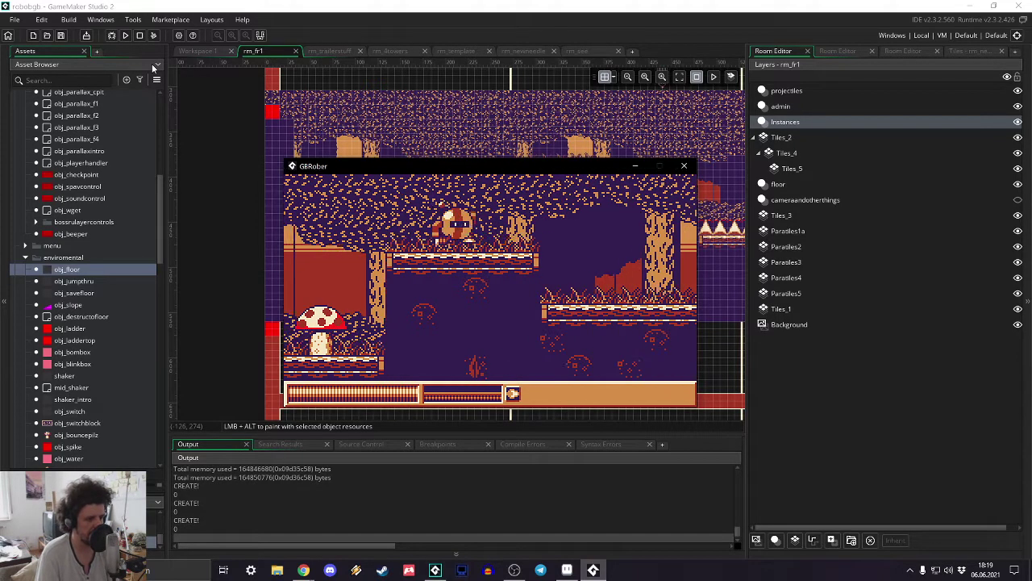
{"action": "key", "text": "Right"}
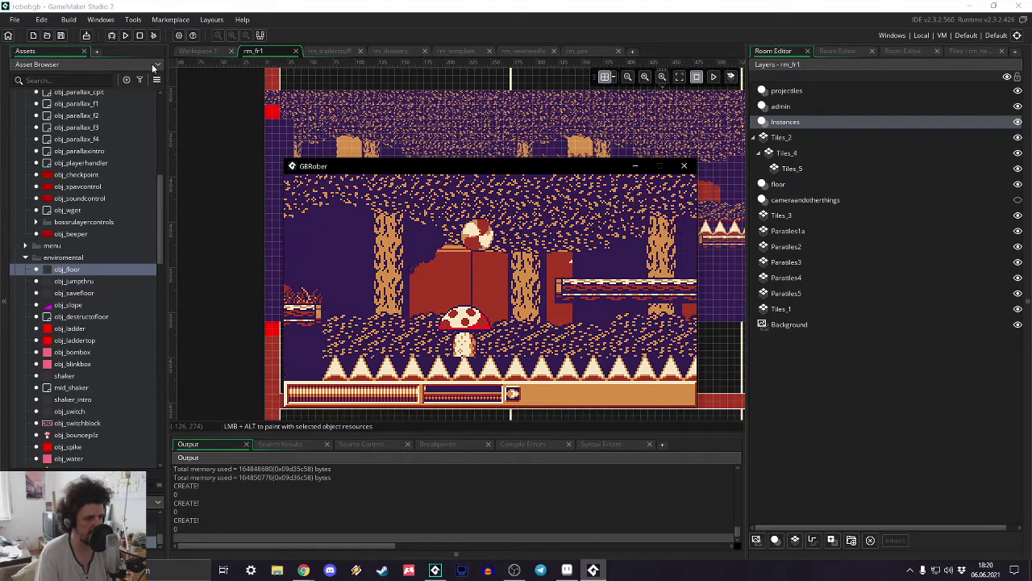
{"action": "key", "text": "Right"}
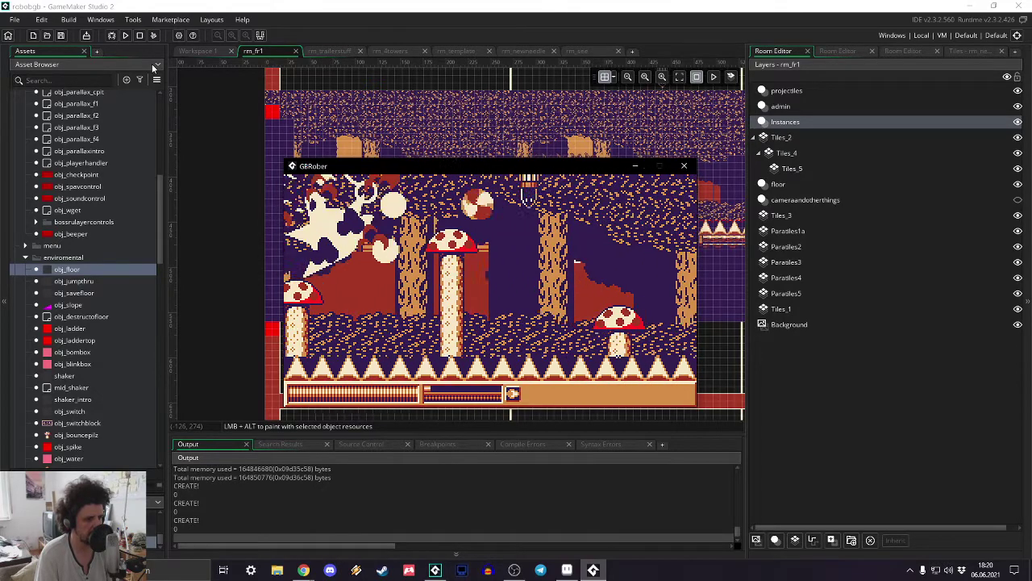
{"action": "key", "text": "Right"}
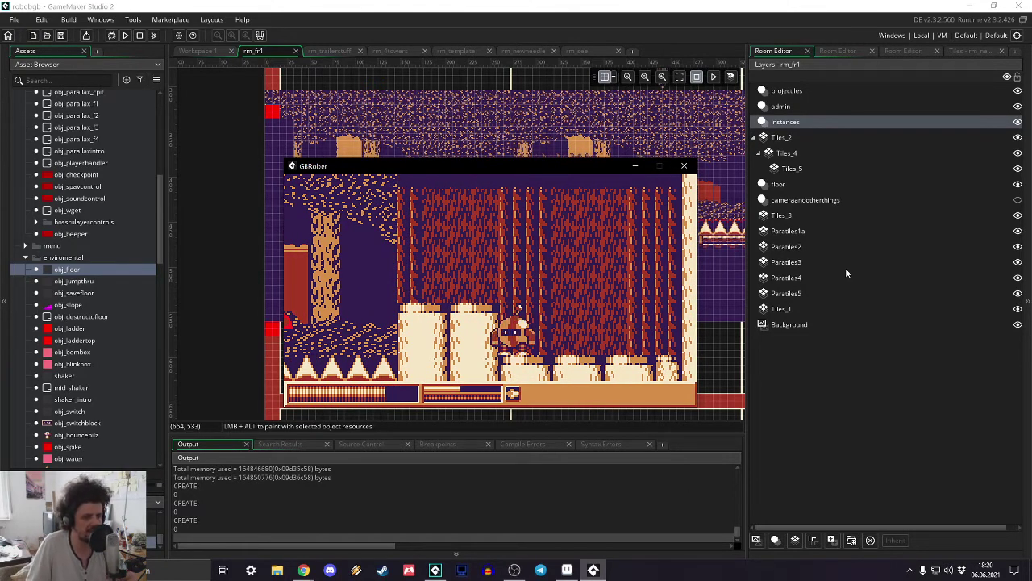
{"action": "left_click", "coordinate": [684, 166]}
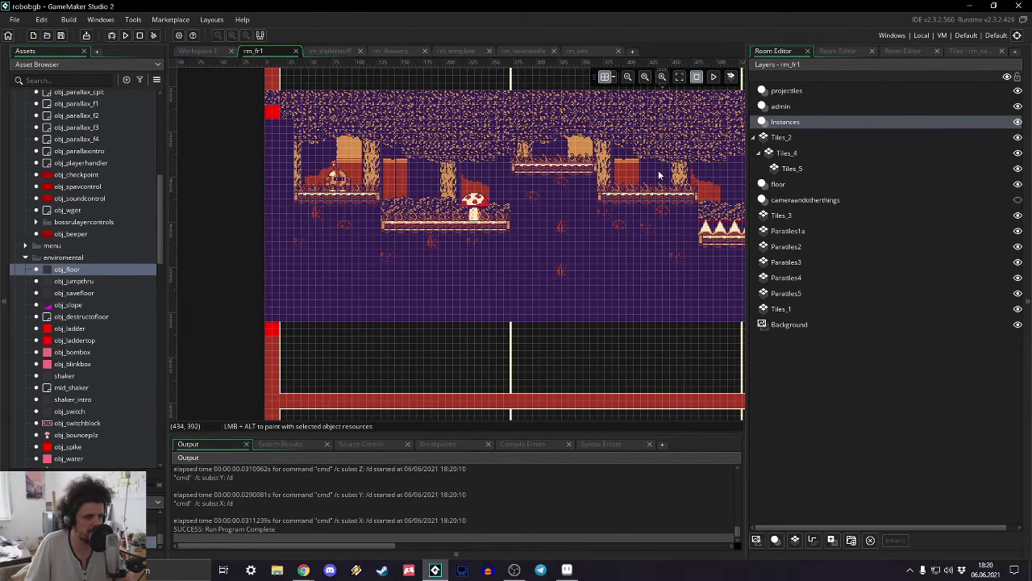
- Delete the floor instance above the chamber at the room's far end and erase the cream ceiling blocks on Tiles_2
{"action": "scroll", "coordinate": [659, 174], "scroll_direction": "up", "scroll_amount": 2}
{"action": "scroll", "coordinate": [659, 174], "scroll_direction": "right", "scroll_amount": 10, "text": "shift"}
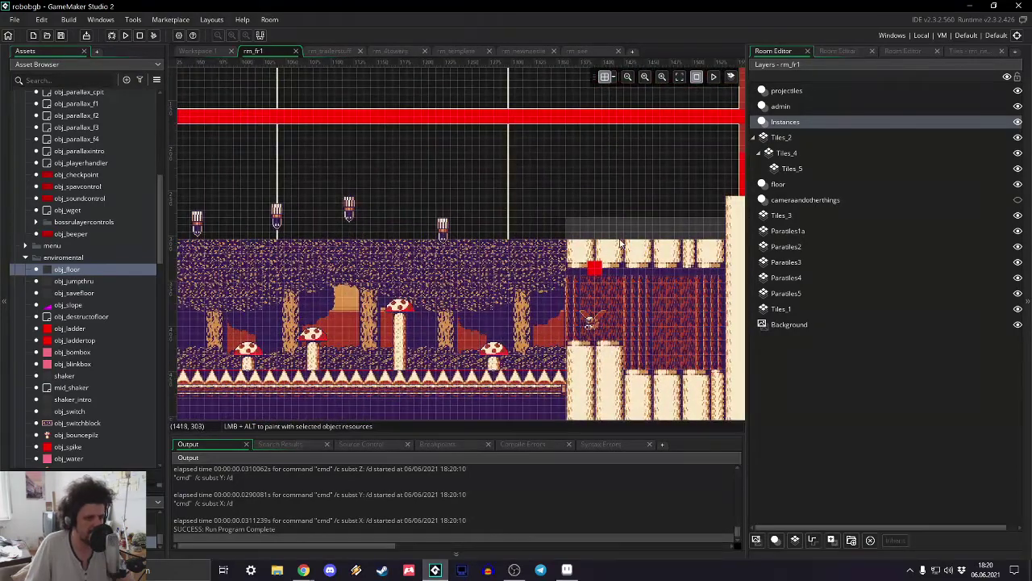
{"action": "left_click", "coordinate": [847, 185]}
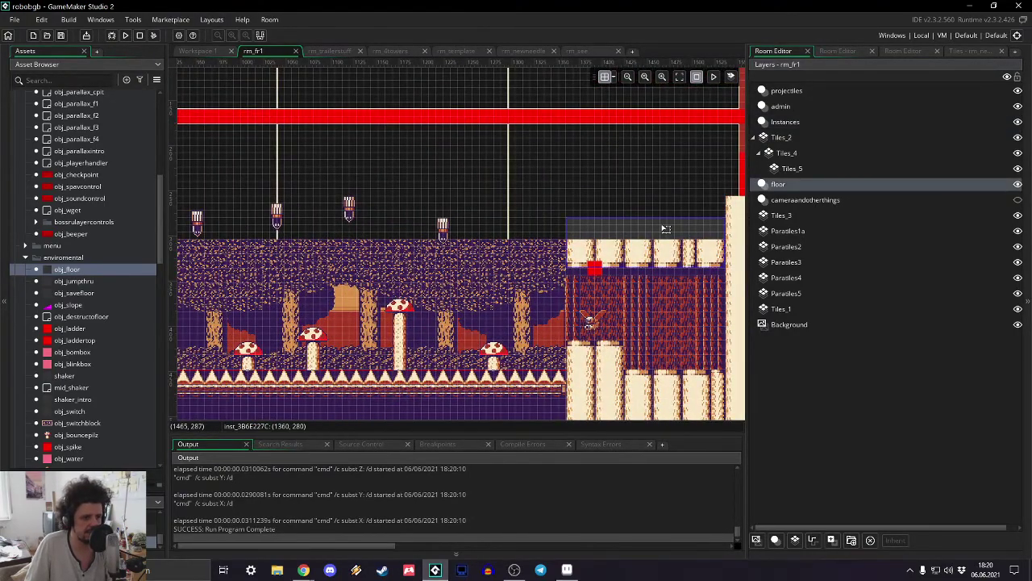
{"action": "left_click", "coordinate": [796, 138]}
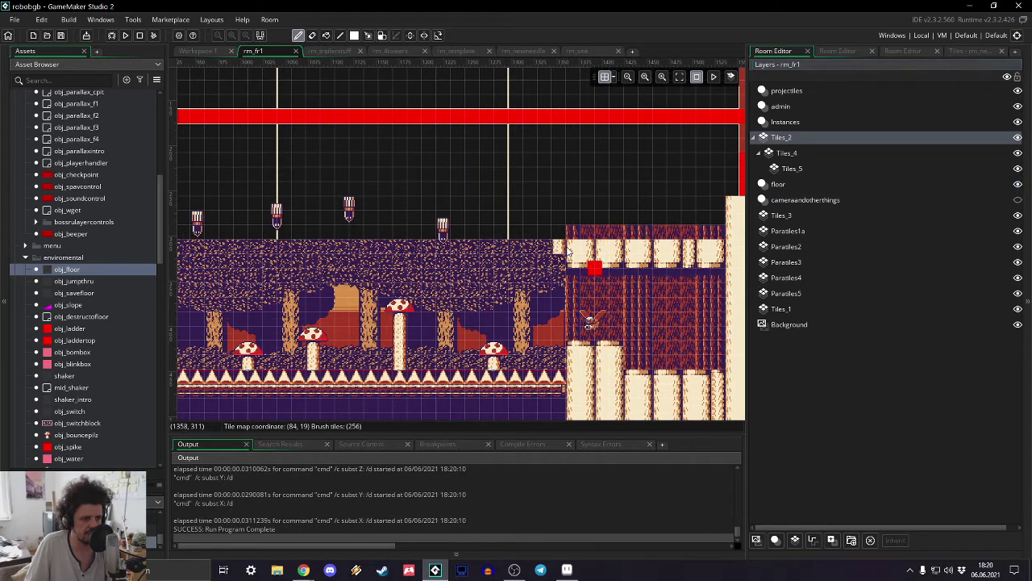
{"action": "mouse_move", "coordinate": [567, 253]}
{"action": "left_mouse_down"}
{"action": "mouse_move", "coordinate": [686, 252]}
{"action": "mouse_move", "coordinate": [718, 263]}
{"action": "mouse_move", "coordinate": [558, 260]}
{"action": "left_mouse_up"}
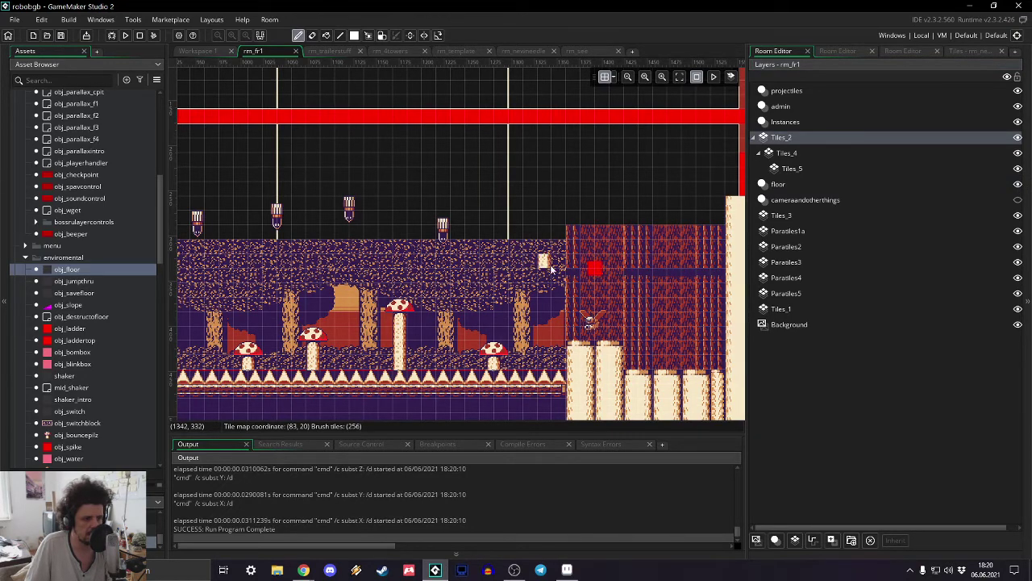
- Erase the red column backdrop of the end chamber on the Tiles_3 layer
{"action": "left_click", "coordinate": [791, 183]}
{"action": "left_click", "coordinate": [792, 168]}
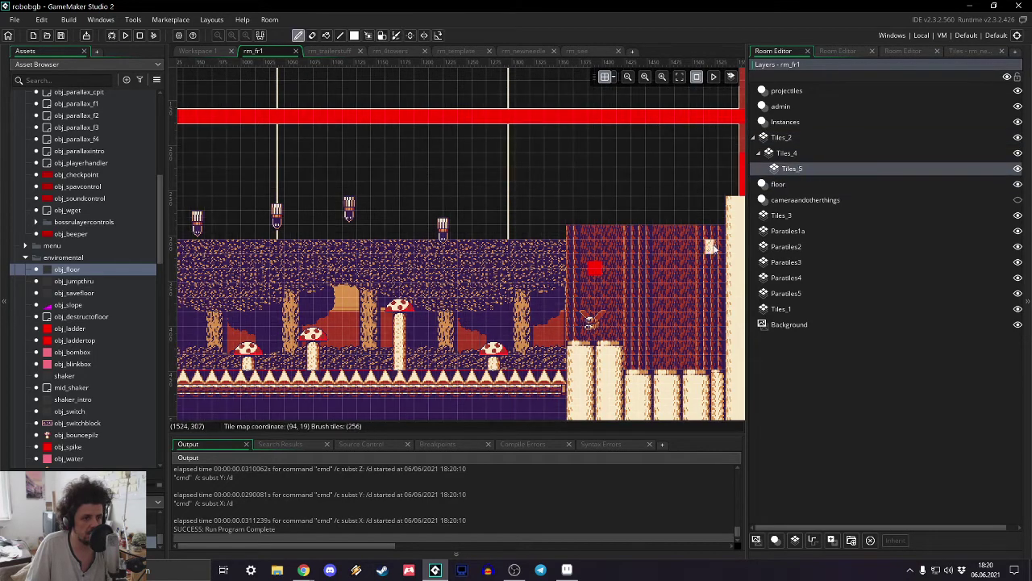
{"action": "left_click", "coordinate": [781, 214]}
{"action": "mouse_move", "coordinate": [695, 244]}
{"action": "left_mouse_down"}
{"action": "mouse_move", "coordinate": [702, 376]}
{"action": "mouse_move", "coordinate": [707, 234]}
{"action": "mouse_move", "coordinate": [716, 318]}
{"action": "left_mouse_up"}
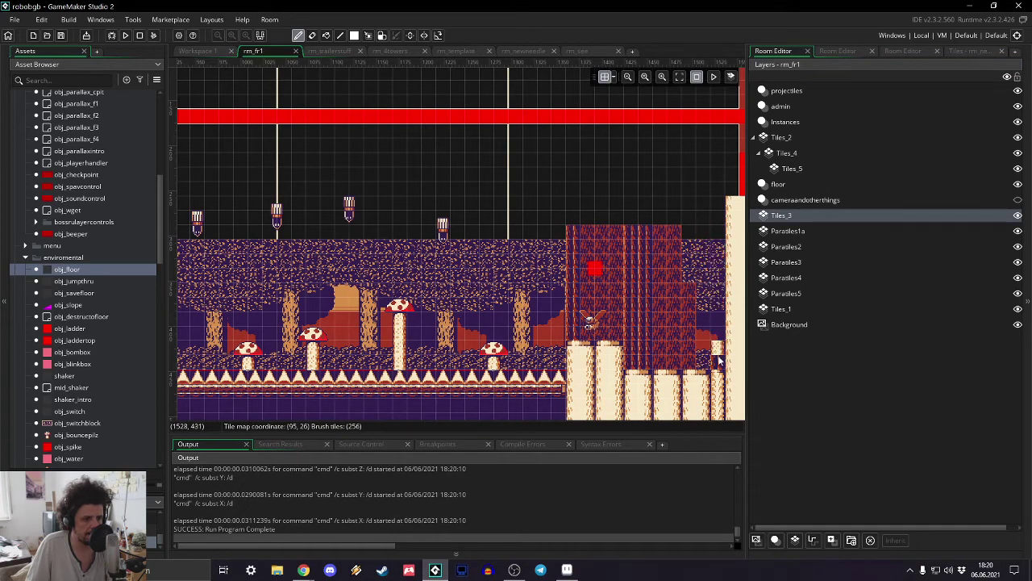
{"action": "mouse_move", "coordinate": [587, 333]}
{"action": "left_mouse_down"}
{"action": "mouse_move", "coordinate": [565, 258]}
{"action": "mouse_move", "coordinate": [574, 219]}
{"action": "mouse_move", "coordinate": [573, 333]}
{"action": "mouse_move", "coordinate": [641, 333]}
{"action": "mouse_move", "coordinate": [672, 355]}
{"action": "mouse_move", "coordinate": [627, 349]}
{"action": "mouse_move", "coordinate": [688, 346]}
{"action": "mouse_move", "coordinate": [687, 261]}
{"action": "mouse_move", "coordinate": [675, 286]}
{"action": "mouse_move", "coordinate": [652, 201]}
{"action": "mouse_move", "coordinate": [659, 228]}
{"action": "mouse_move", "coordinate": [635, 332]}
{"action": "mouse_move", "coordinate": [624, 226]}
{"action": "mouse_move", "coordinate": [590, 229]}
{"action": "mouse_move", "coordinate": [589, 330]}
{"action": "mouse_move", "coordinate": [602, 274]}
{"action": "mouse_move", "coordinate": [627, 286]}
{"action": "mouse_move", "coordinate": [618, 324]}
{"action": "mouse_move", "coordinate": [618, 266]}
{"action": "mouse_move", "coordinate": [619, 332]}
{"action": "left_mouse_up"}
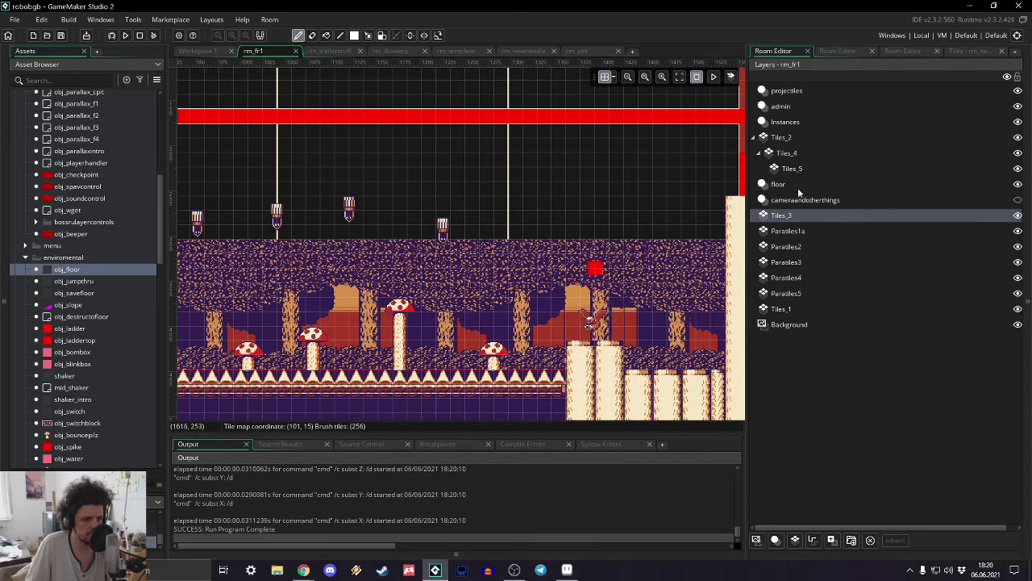
- Paint over the end chamber's cream pillars with the solid dark purple tile on Tiles_2, undoing the last stray stroke over the background
{"action": "left_click", "coordinate": [791, 139]}
{"action": "scroll", "coordinate": [460, 242], "scroll_direction": "down", "scroll_amount": 5}
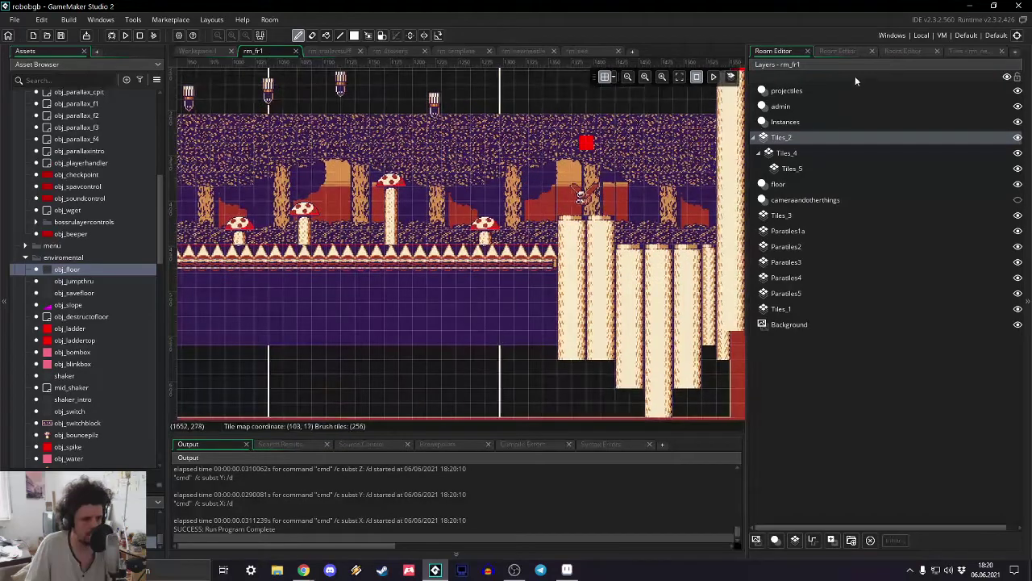
{"action": "left_click", "coordinate": [800, 156]}
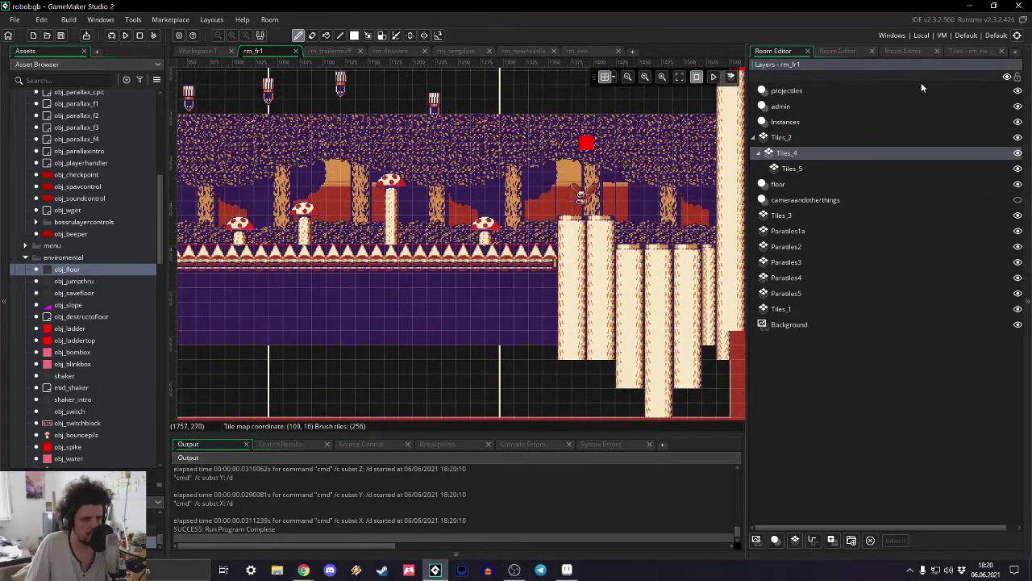
{"action": "left_click", "coordinate": [982, 50]}
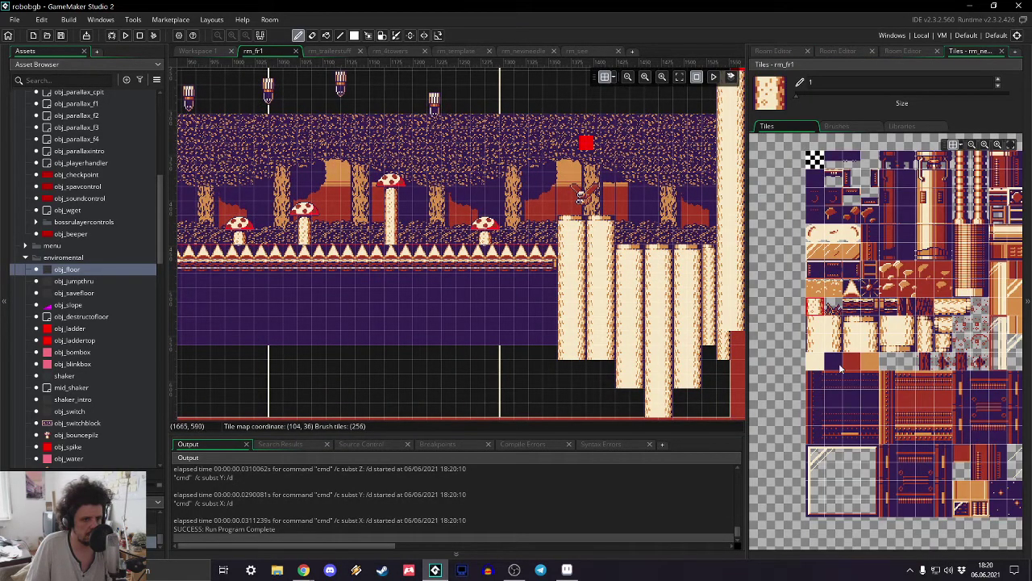
{"action": "left_click", "coordinate": [814, 180]}
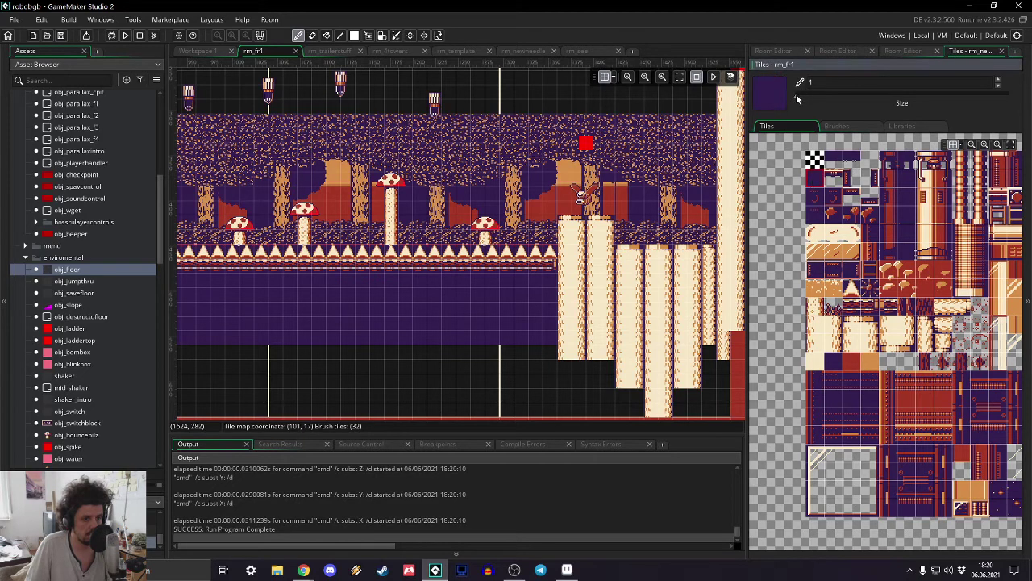
{"action": "left_click", "coordinate": [773, 51]}
{"action": "left_click", "coordinate": [780, 137]}
{"action": "mouse_move", "coordinate": [601, 242]}
{"action": "left_mouse_down"}
{"action": "mouse_move", "coordinate": [587, 234]}
{"action": "mouse_move", "coordinate": [574, 376]}
{"action": "mouse_move", "coordinate": [610, 250]}
{"action": "left_mouse_up"}
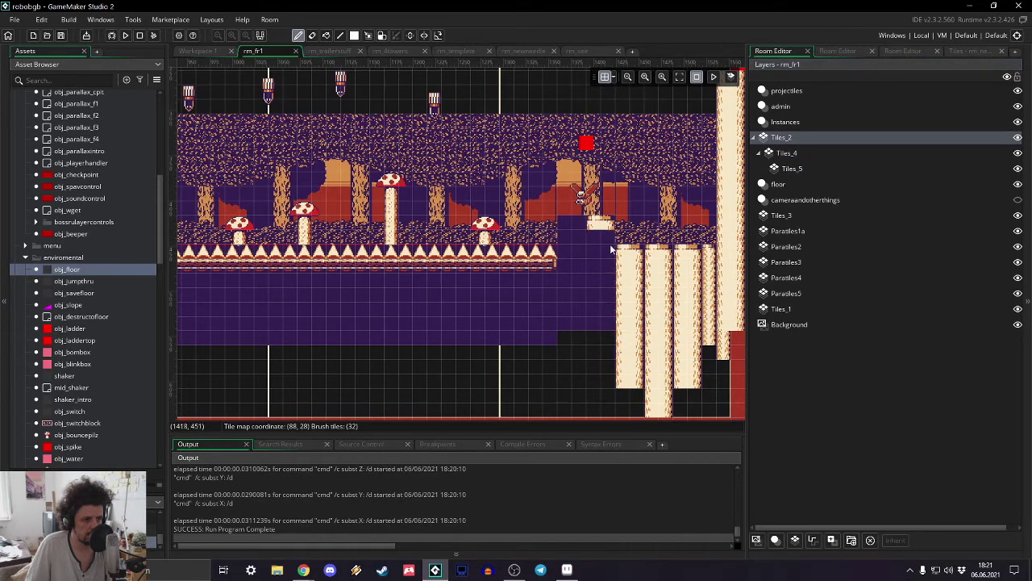
{"action": "mouse_move", "coordinate": [628, 289]}
{"action": "left_mouse_down"}
{"action": "mouse_move", "coordinate": [642, 274]}
{"action": "mouse_move", "coordinate": [639, 431]}
{"action": "mouse_move", "coordinate": [659, 252]}
{"action": "mouse_move", "coordinate": [655, 369]}
{"action": "mouse_move", "coordinate": [690, 258]}
{"action": "mouse_move", "coordinate": [708, 260]}
{"action": "mouse_move", "coordinate": [686, 386]}
{"action": "mouse_move", "coordinate": [720, 282]}
{"action": "mouse_move", "coordinate": [735, 360]}
{"action": "mouse_move", "coordinate": [740, 100]}
{"action": "mouse_move", "coordinate": [737, 238]}
{"action": "mouse_move", "coordinate": [676, 181]}
{"action": "mouse_move", "coordinate": [624, 198]}
{"action": "left_mouse_up"}
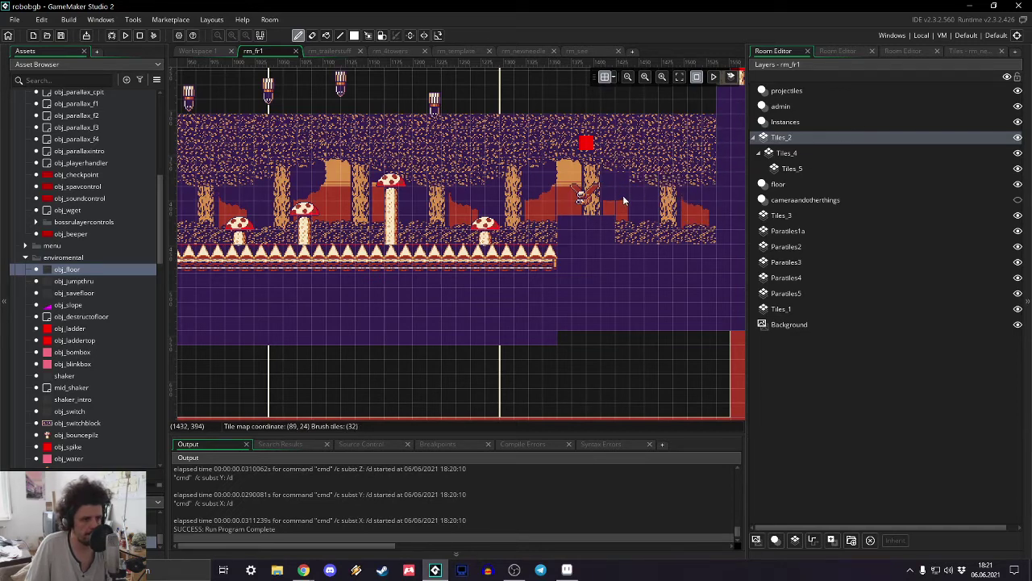
{"action": "key", "text": "ctrl+z"}
- Place platform end-cap tiles at both ends of the two purple ledges, using brush size 1
{"action": "left_click", "coordinate": [955, 50]}
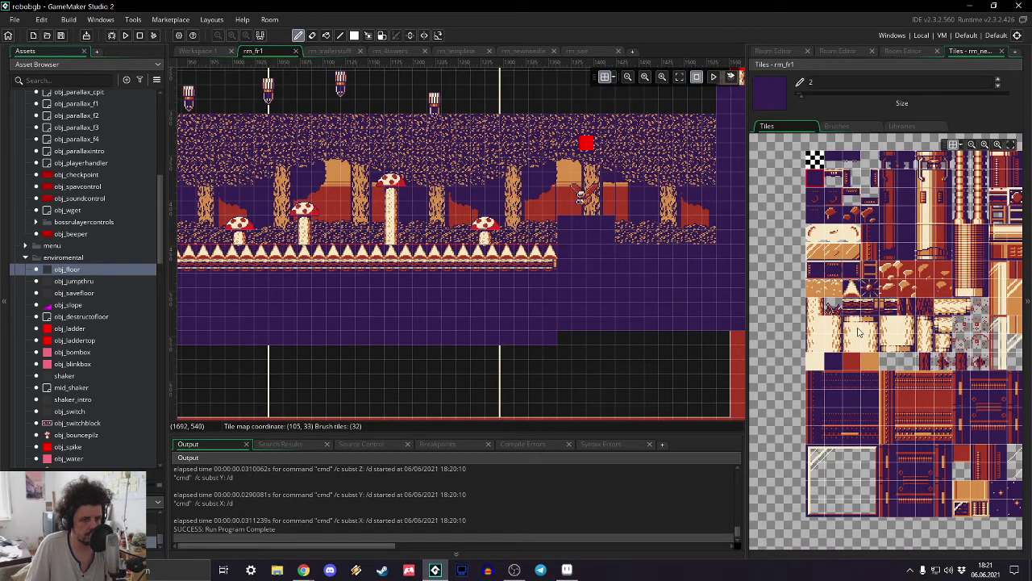
{"action": "left_click_drag", "start_coordinate": [882, 309], "coordinate": [815, 242]}
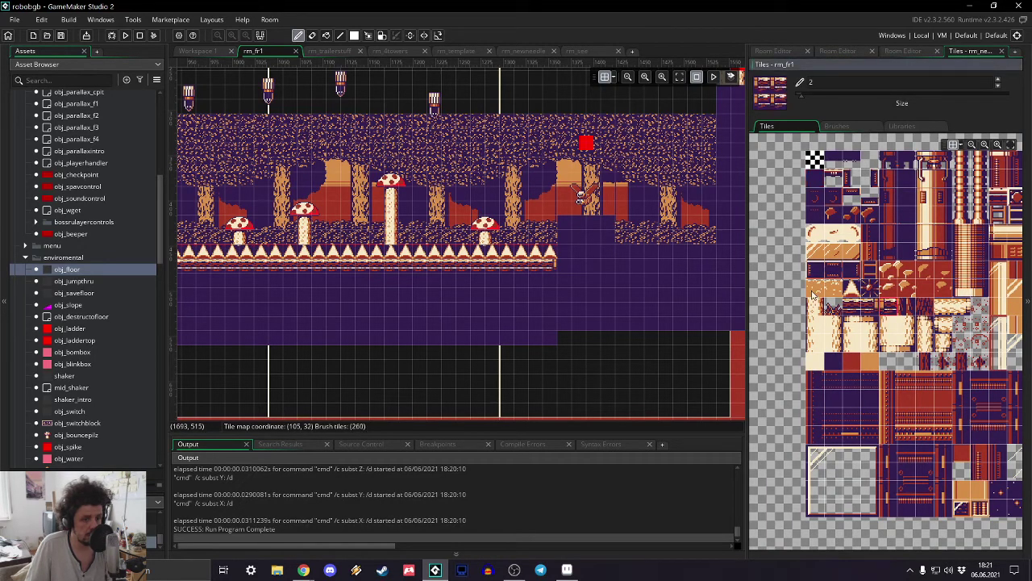
{"action": "left_click", "coordinate": [801, 96]}
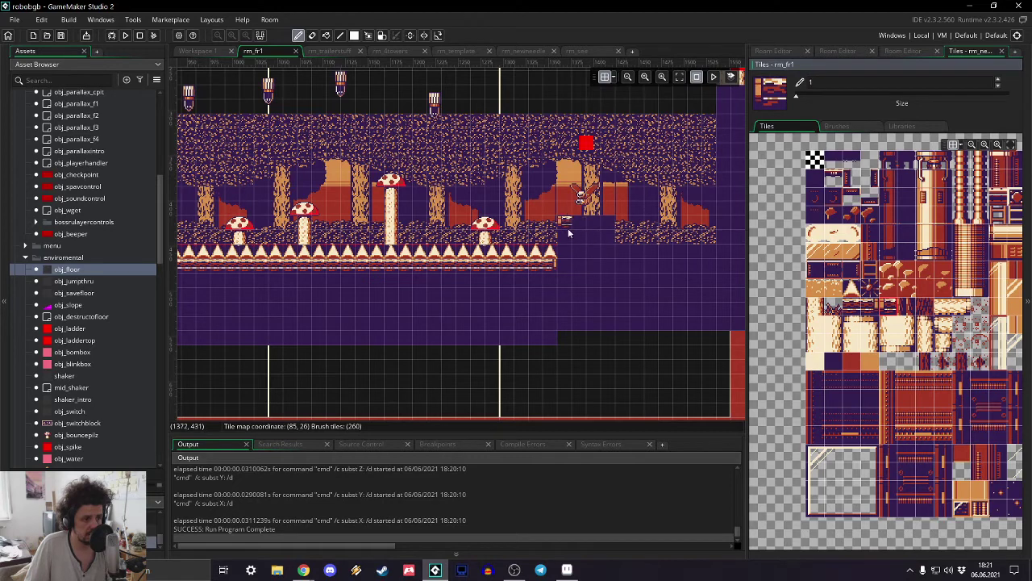
{"action": "left_click", "coordinate": [876, 307]}
{"action": "left_click", "coordinate": [713, 253]}
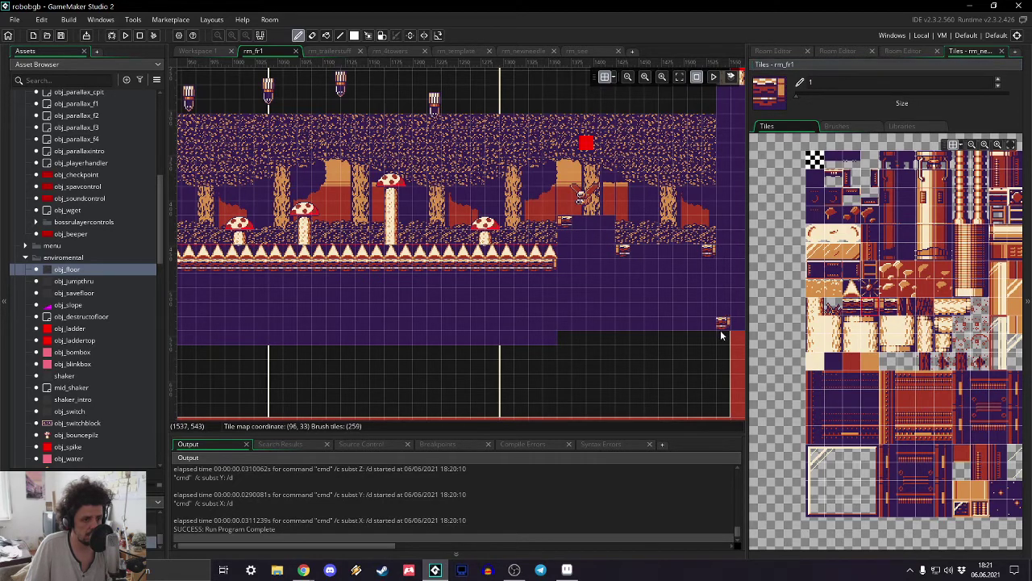
- Fill the tops of both ledges with the platform surface tile and add a row of grass tiles above them
{"action": "left_click", "coordinate": [864, 313]}
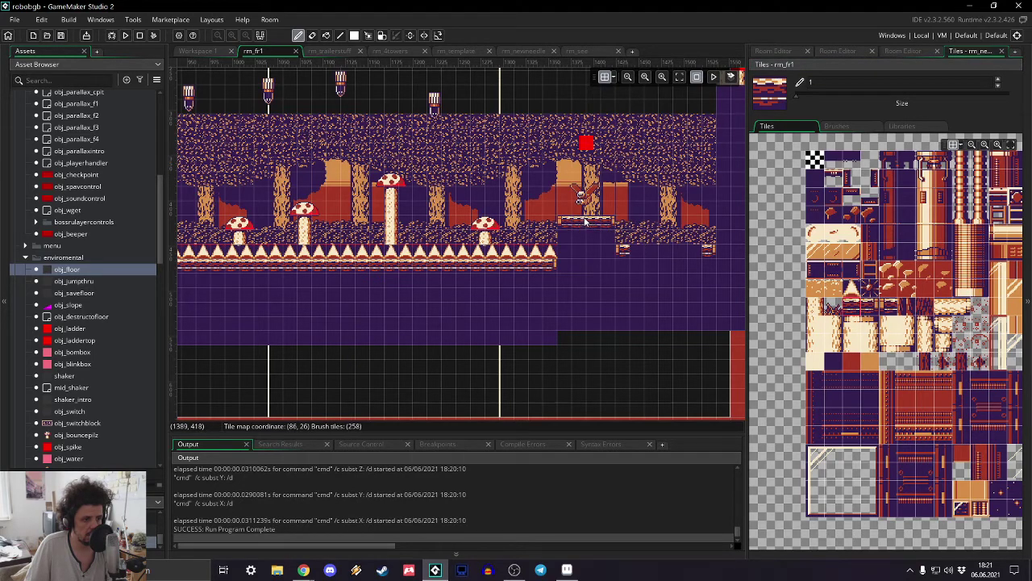
{"action": "left_click_drag", "start_coordinate": [618, 250], "coordinate": [692, 261]}
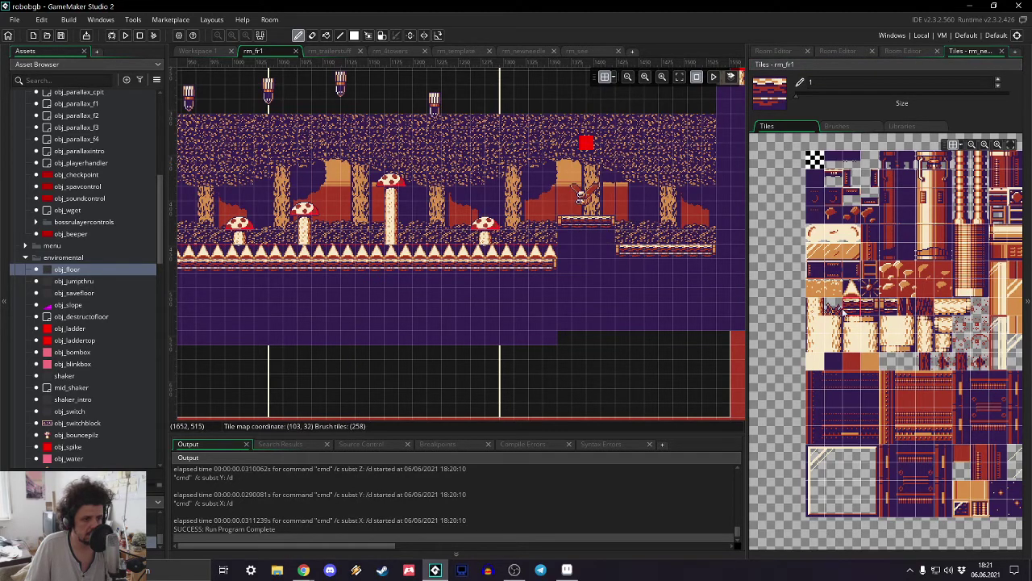
{"action": "left_click", "coordinate": [835, 310]}
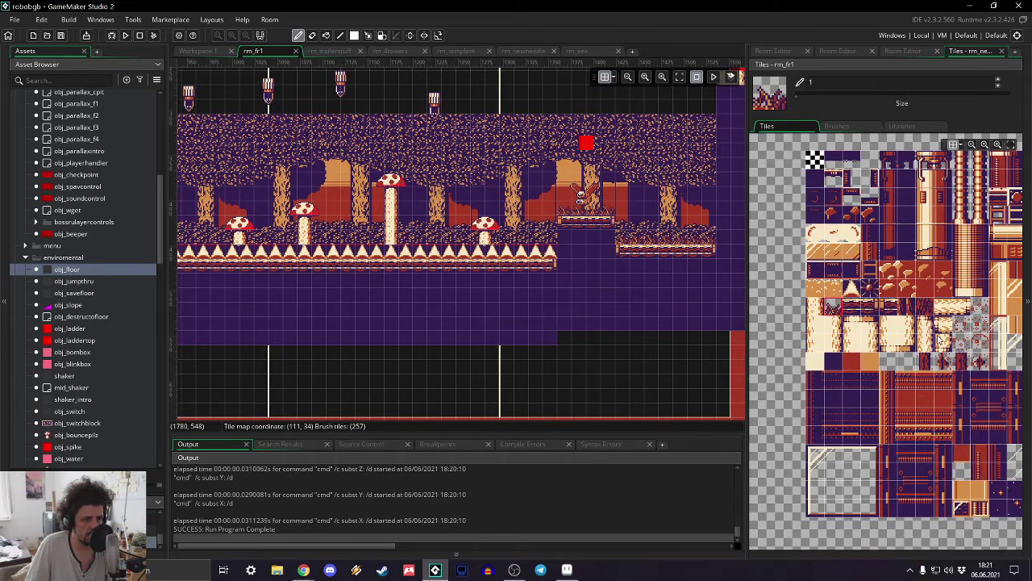
- Paint full-height trunk columns at both ends of the room with the 2×2 cream trunk tiles
{"action": "mouse_move", "coordinate": [849, 330]}
{"action": "left_mouse_down"}
{"action": "mouse_move", "coordinate": [867, 343]}
{"action": "mouse_move", "coordinate": [814, 342]}
{"action": "mouse_move", "coordinate": [835, 342]}
{"action": "left_mouse_up"}
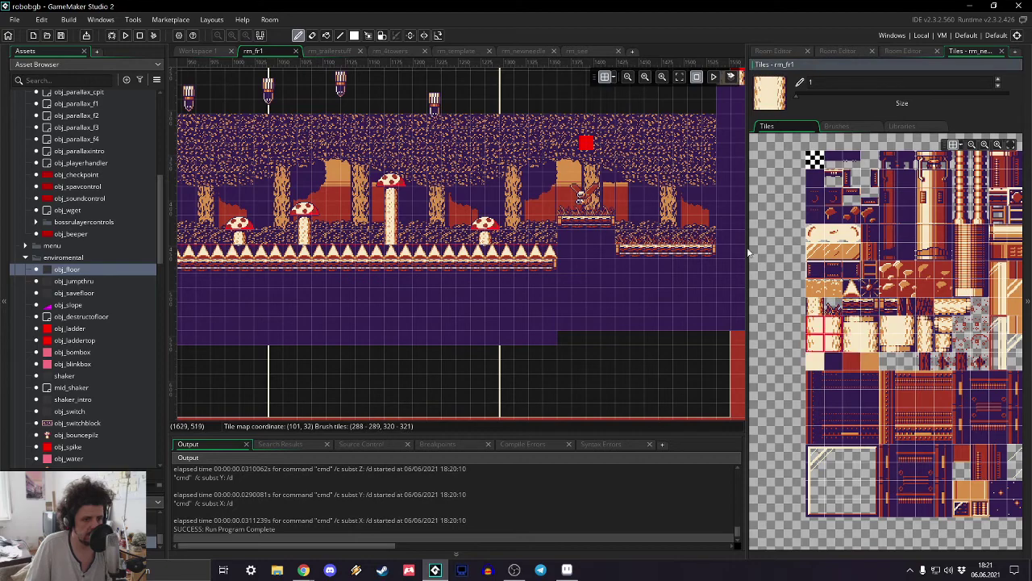
{"action": "mouse_move", "coordinate": [735, 223]}
{"action": "left_mouse_down"}
{"action": "mouse_move", "coordinate": [735, 92]}
{"action": "mouse_move", "coordinate": [735, 343]}
{"action": "left_mouse_up"}
{"action": "scroll", "coordinate": [355, 274], "scroll_direction": "left", "scroll_amount": 6, "text": "shift"}
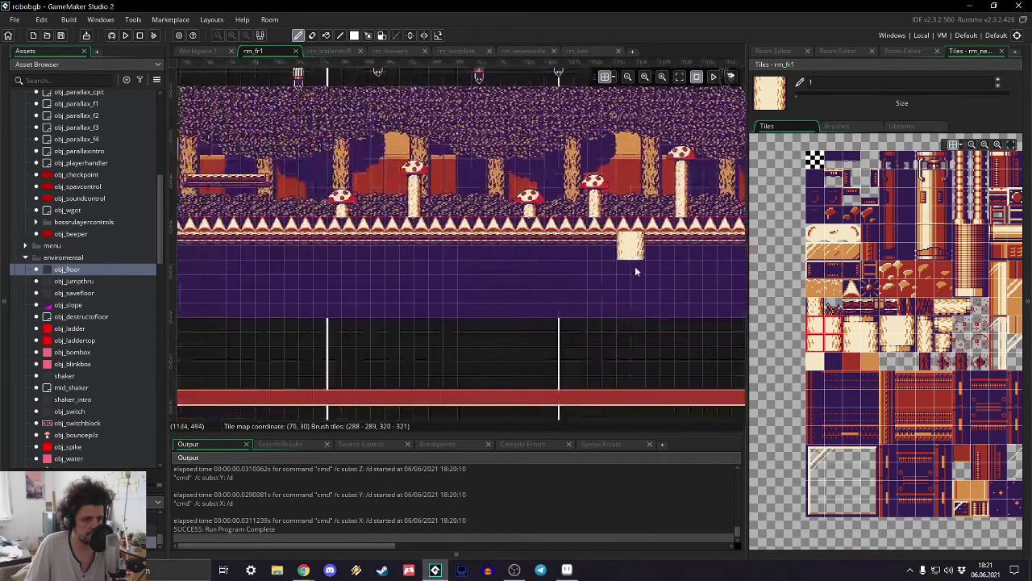
{"action": "scroll", "coordinate": [258, 266], "scroll_direction": "left", "scroll_amount": 3, "text": "shift"}
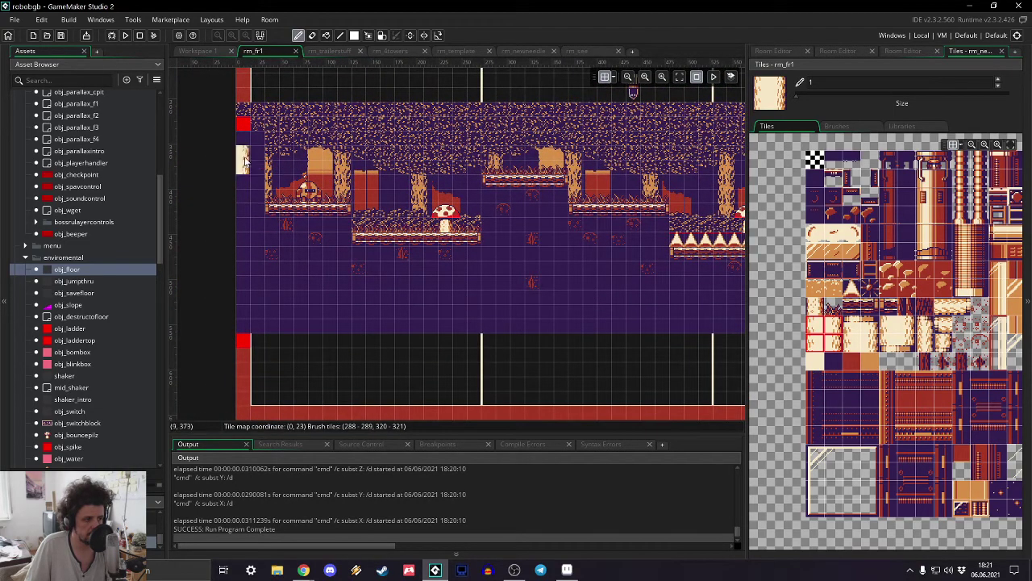
{"action": "mouse_move", "coordinate": [256, 158]}
{"action": "left_mouse_down"}
{"action": "mouse_move", "coordinate": [257, 323]}
{"action": "mouse_move", "coordinate": [262, 109]}
{"action": "left_mouse_up"}
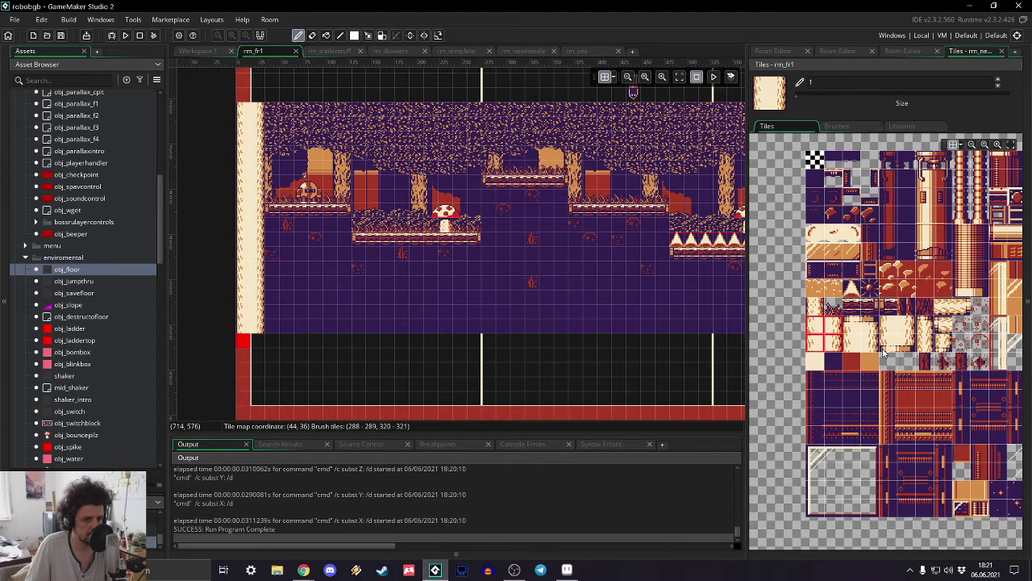
- Scatter two kinds of small red ground decoration tiles over the purple ground beneath the ledges in the room's end section
{"action": "left_click", "coordinate": [979, 345]}
{"action": "scroll", "coordinate": [678, 266], "scroll_direction": "right", "scroll_amount": 10}
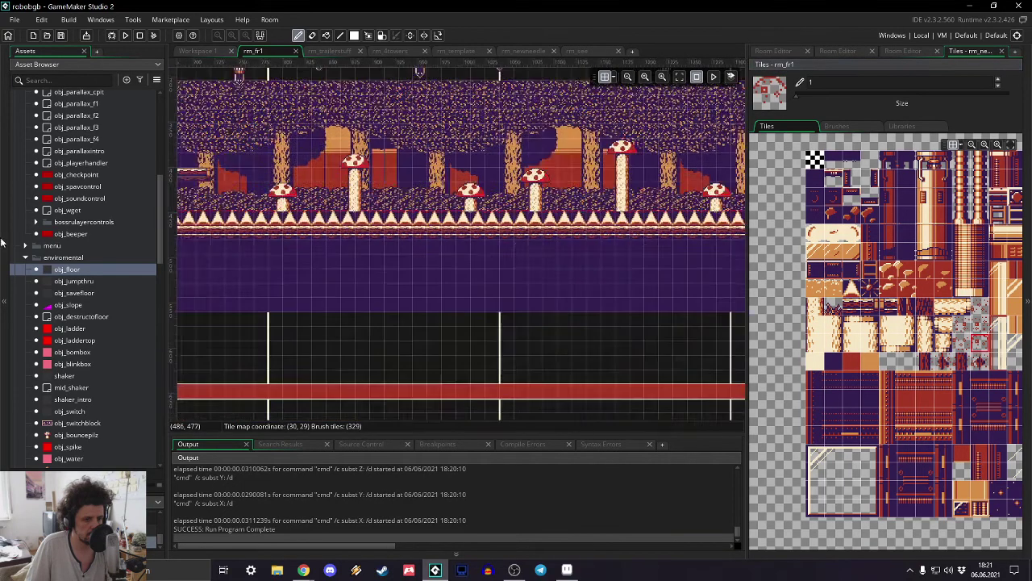
{"action": "scroll", "coordinate": [726, 274], "scroll_direction": "right", "scroll_amount": 5}
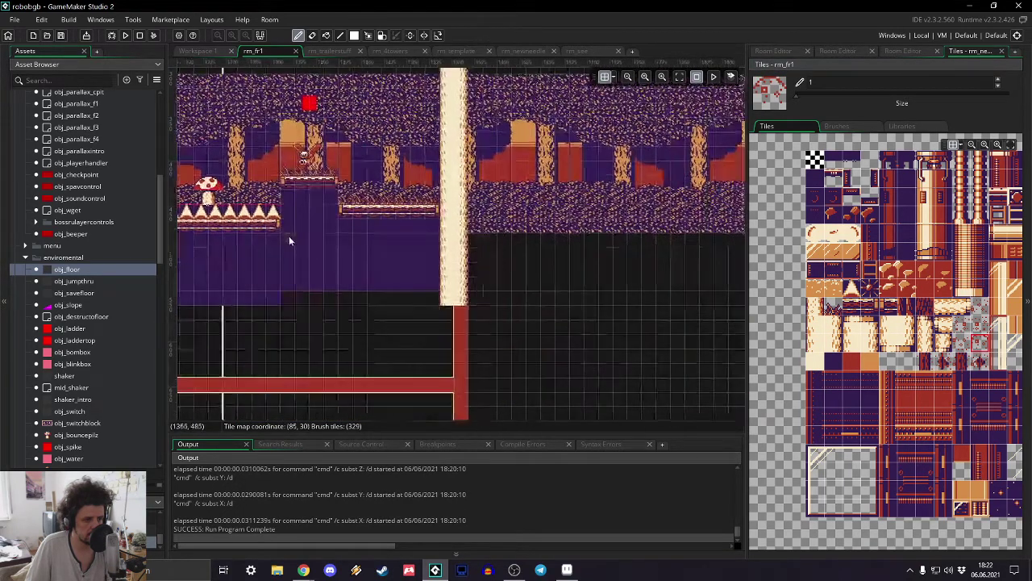
{"action": "left_click", "coordinate": [980, 364]}
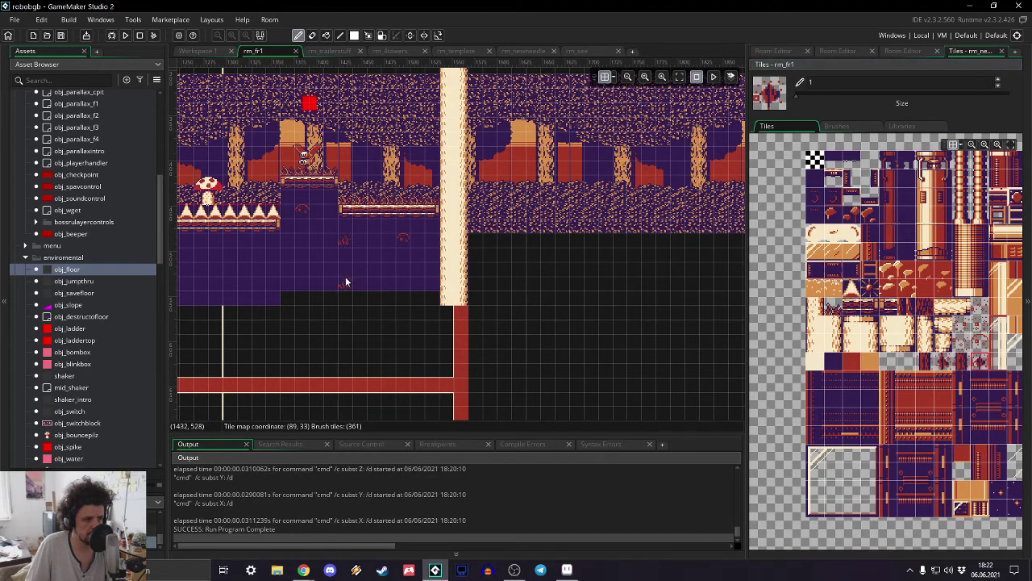
{"action": "left_click", "coordinate": [345, 281]}
{"action": "left_click", "coordinate": [419, 243]}
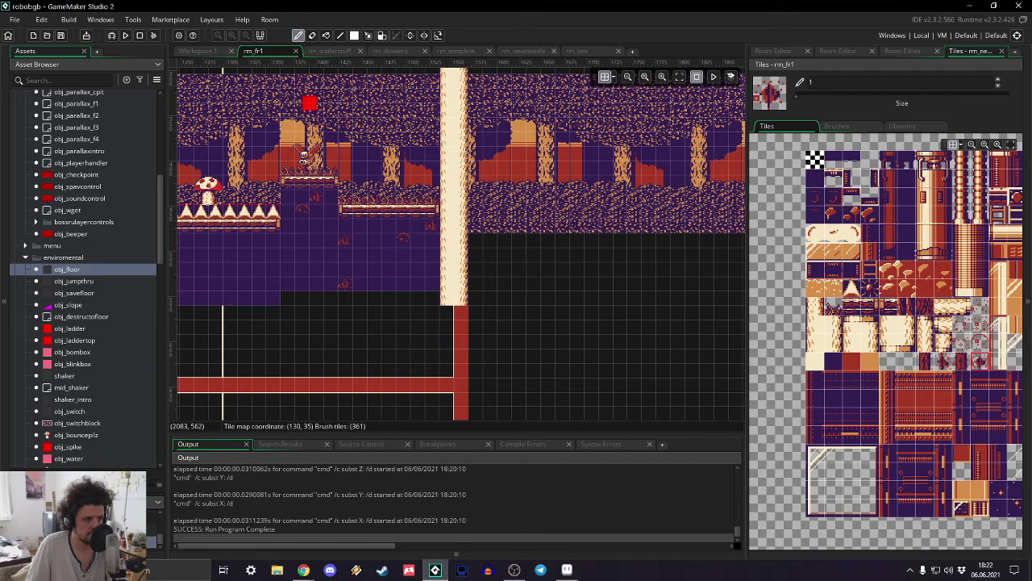
- Try a Y offset of 64 on the Paratiles1a layer and set it to 32 instead
{"action": "scroll", "coordinate": [621, 279], "scroll_direction": "left", "scroll_amount": 5, "text": "shift"}
{"action": "scroll", "coordinate": [334, 287], "scroll_direction": "down", "scroll_amount": 1}
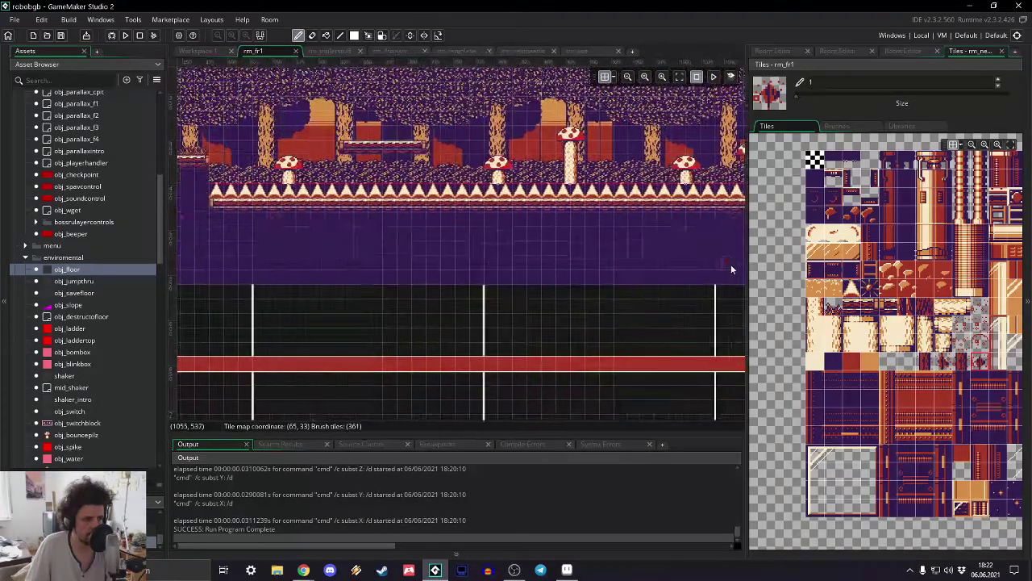
{"action": "left_click", "coordinate": [770, 51]}
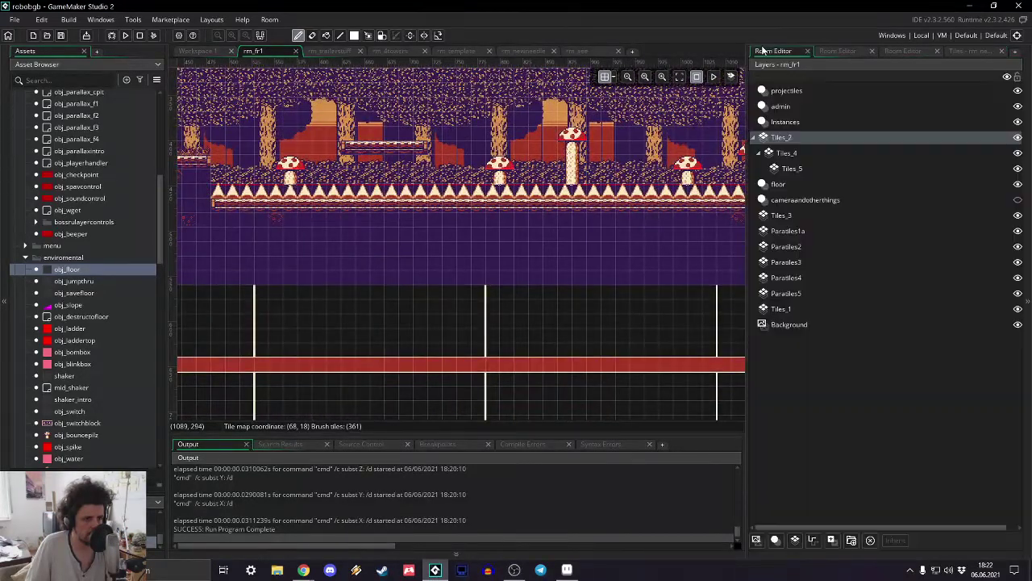
{"action": "double_click", "coordinate": [788, 232]}
{"action": "left_click", "coordinate": [817, 132]}
{"action": "type", "text": "64"}
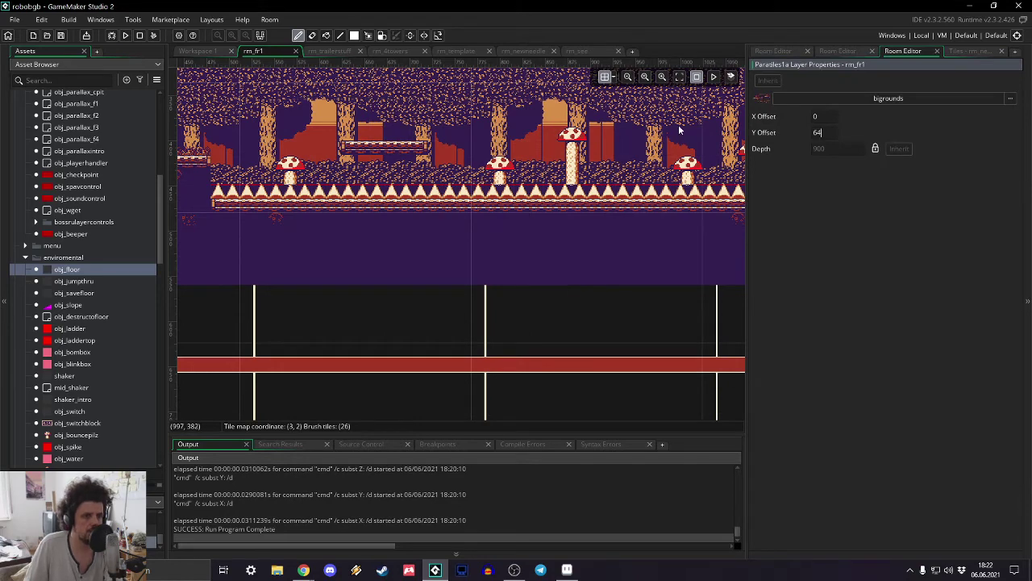
{"action": "key", "text": "Return"}
{"action": "double_click", "coordinate": [831, 132]}
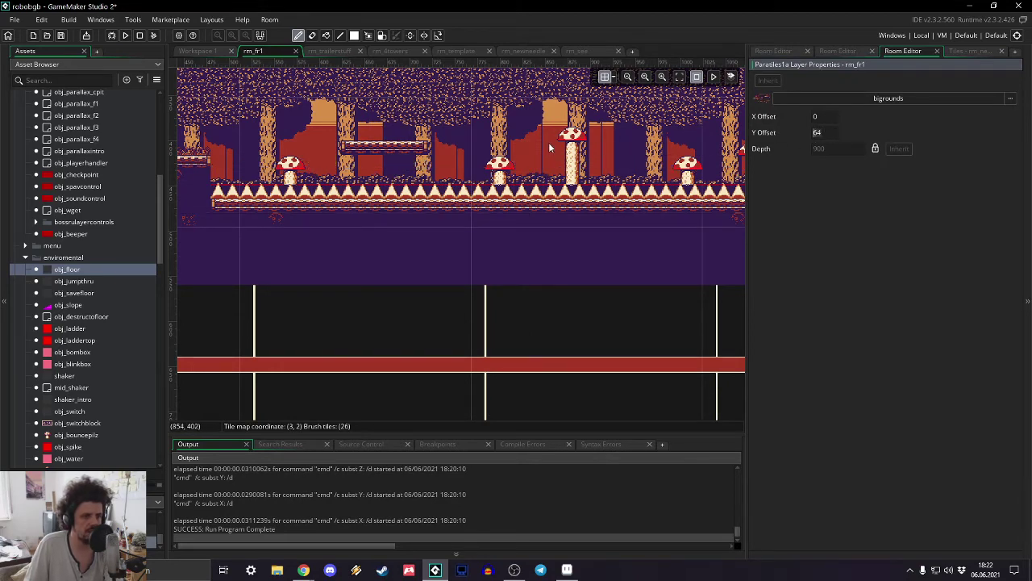
{"action": "type", "text": "32"}
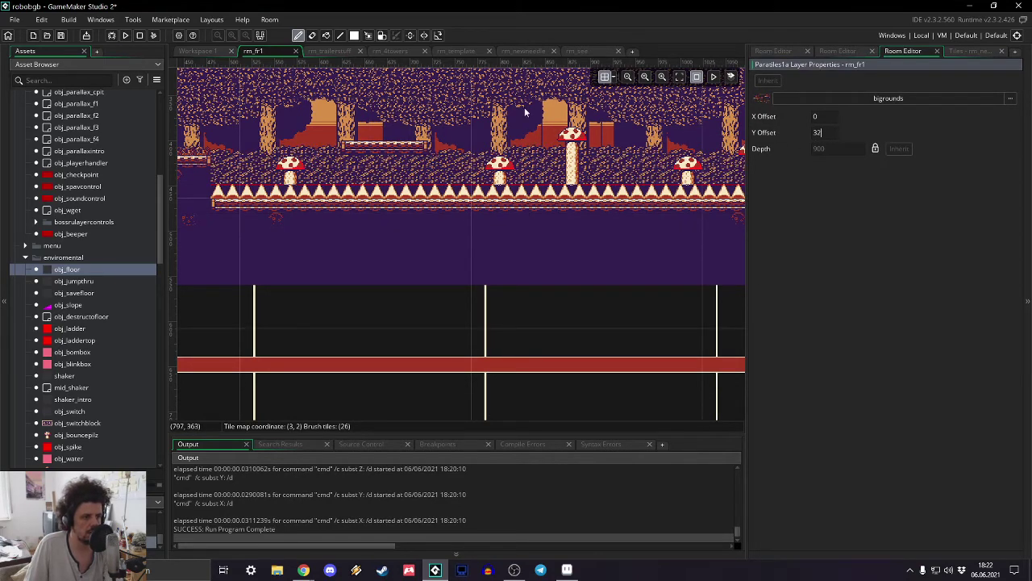
- Try Y offsets of 32, 24, 48 and 8 on the Paratiles2 layer and settle on 0
{"action": "left_click", "coordinate": [780, 48]}
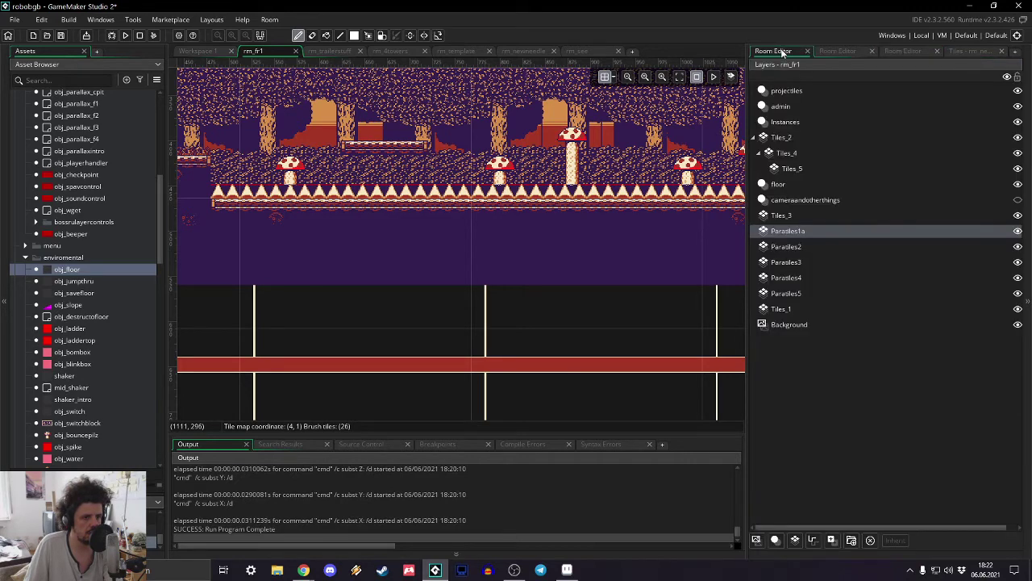
{"action": "double_click", "coordinate": [803, 249]}
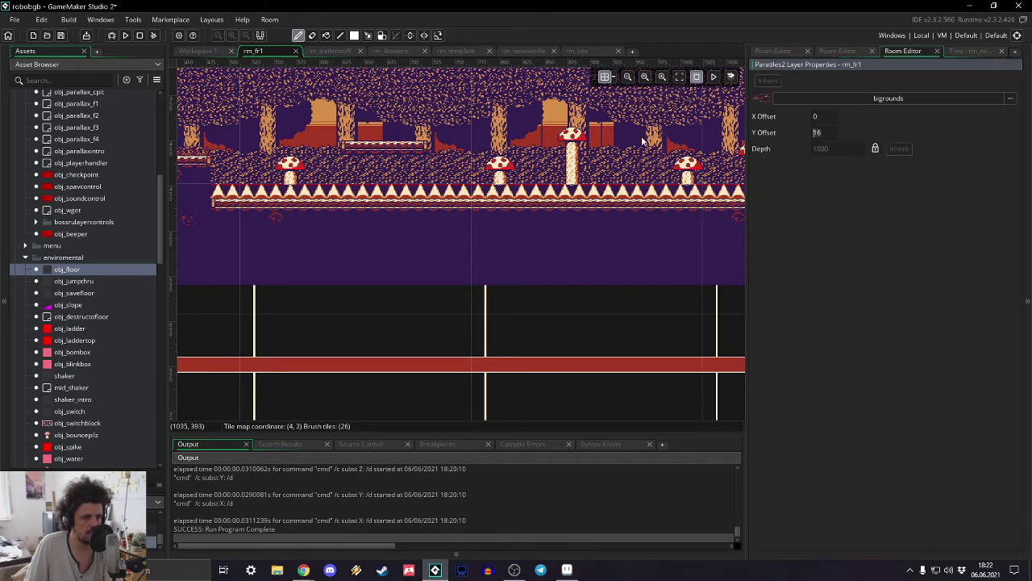
{"action": "type", "text": "32"}
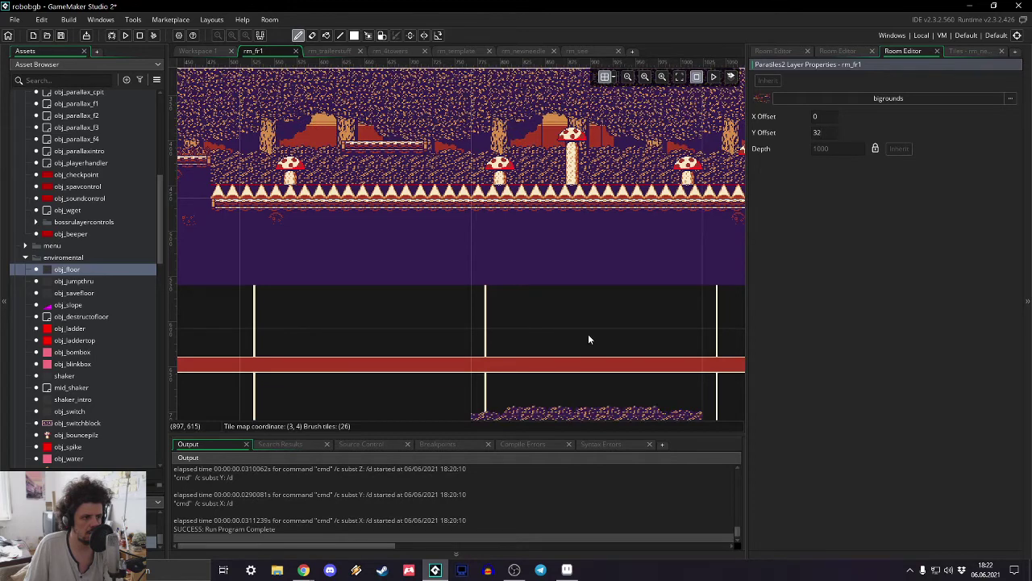
{"action": "key", "text": "BackSpace"}
{"action": "key", "text": "BackSpace"}
{"action": "type", "text": "24"}
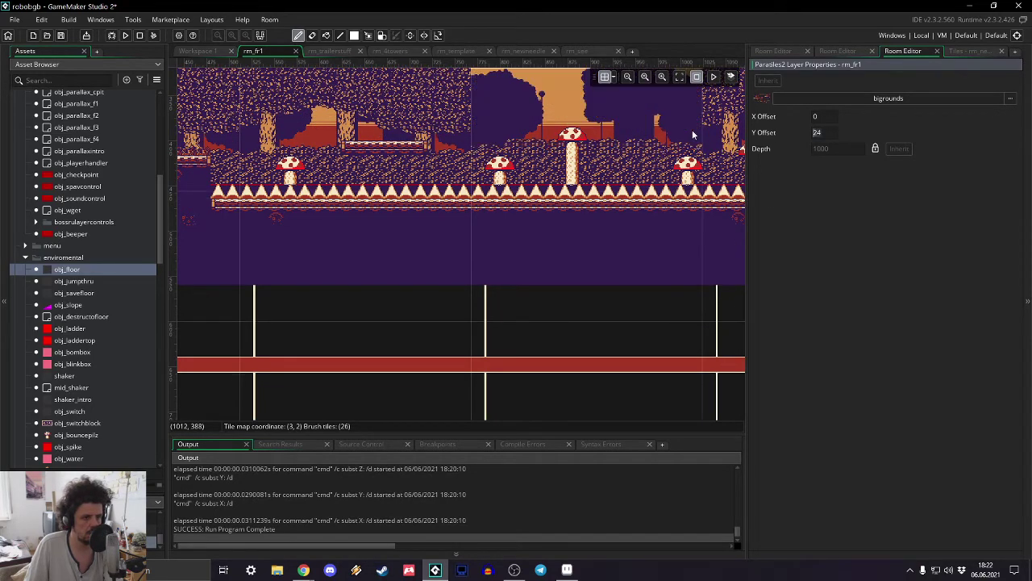
{"action": "type", "text": "8"}
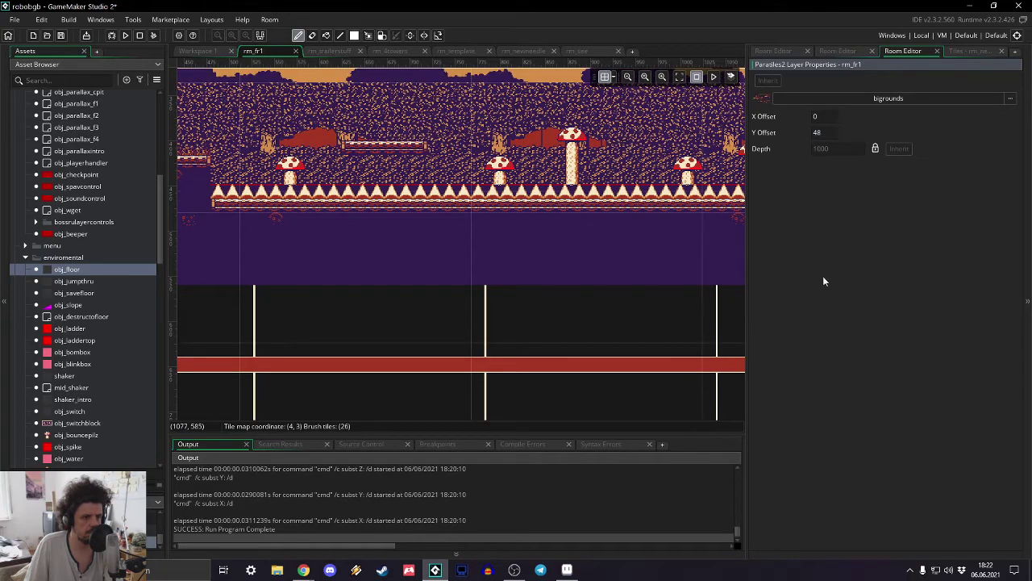
{"action": "key", "text": "Left"}
{"action": "key", "text": "BackSpace"}
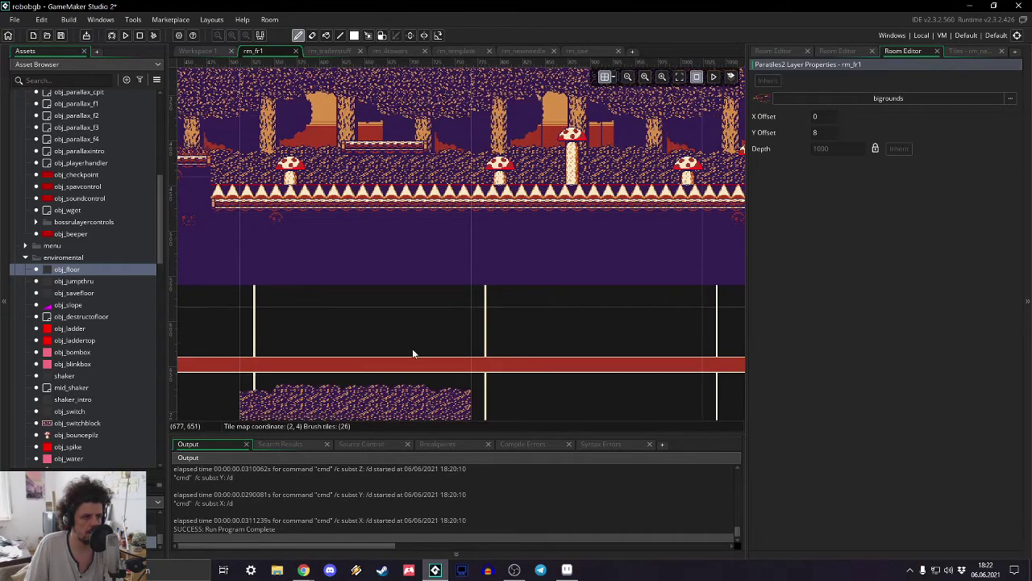
{"action": "middle_click_drag", "start_coordinate": [608, 328], "coordinate": [516, 333]}
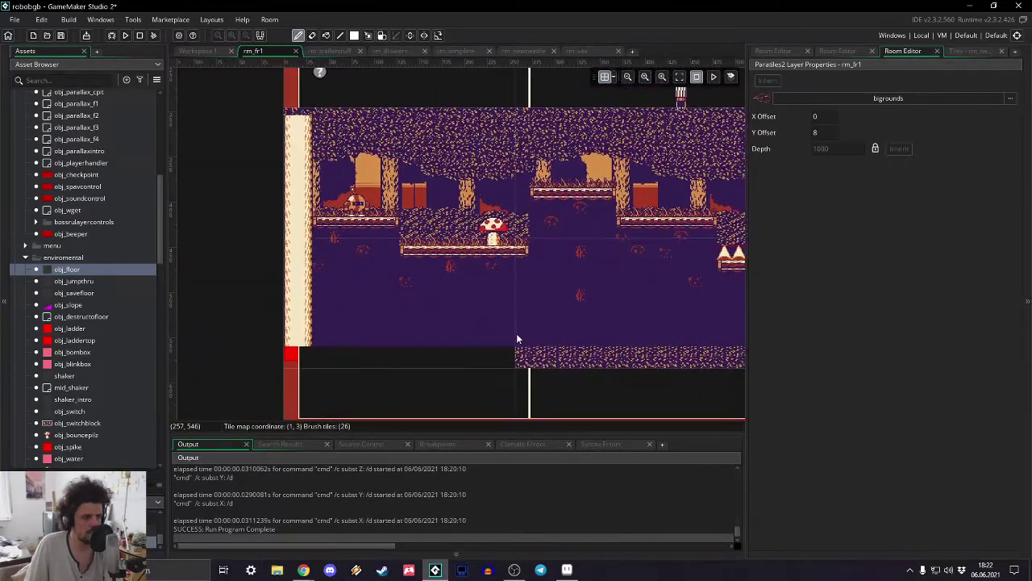
{"action": "double_click", "coordinate": [828, 132]}
{"action": "type", "text": "0"}
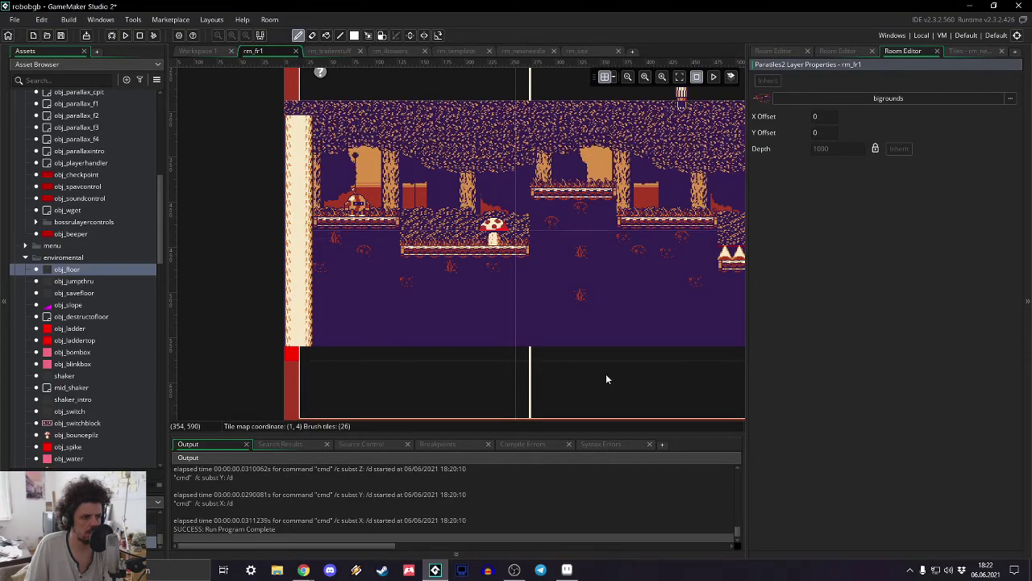
{"action": "middle_click_drag", "start_coordinate": [606, 376], "coordinate": [645, 226]}
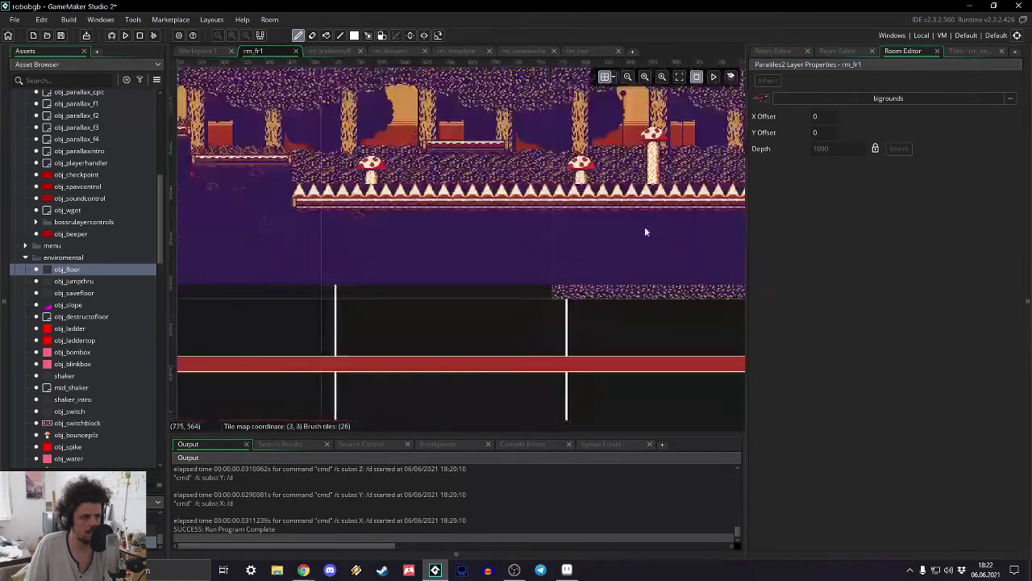
- Set the Paratiles3 layer's Y offset to 8 and check the background along the room
{"action": "left_click", "coordinate": [778, 51]}
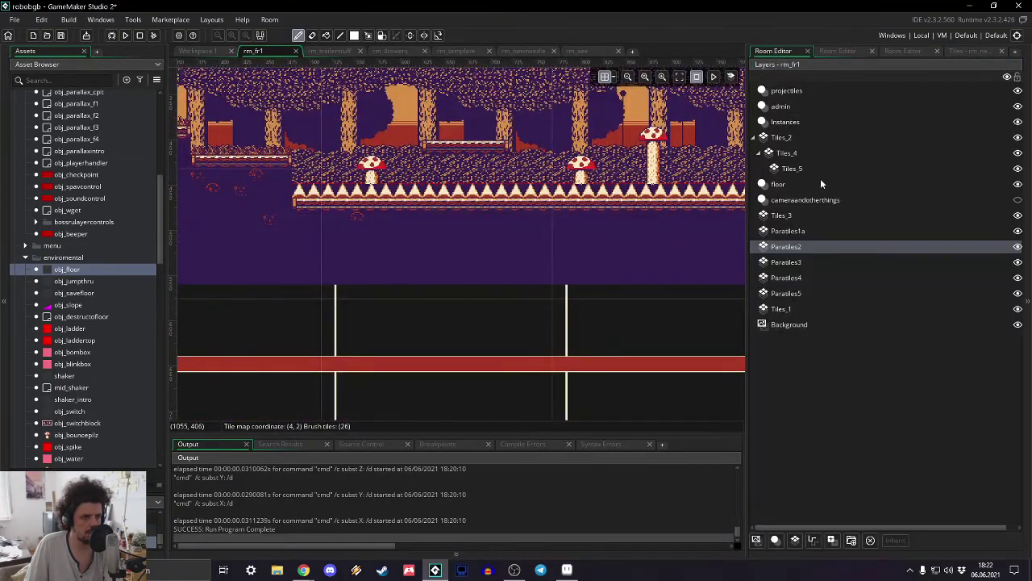
{"action": "left_click", "coordinate": [809, 262]}
{"action": "left_click", "coordinate": [912, 50]}
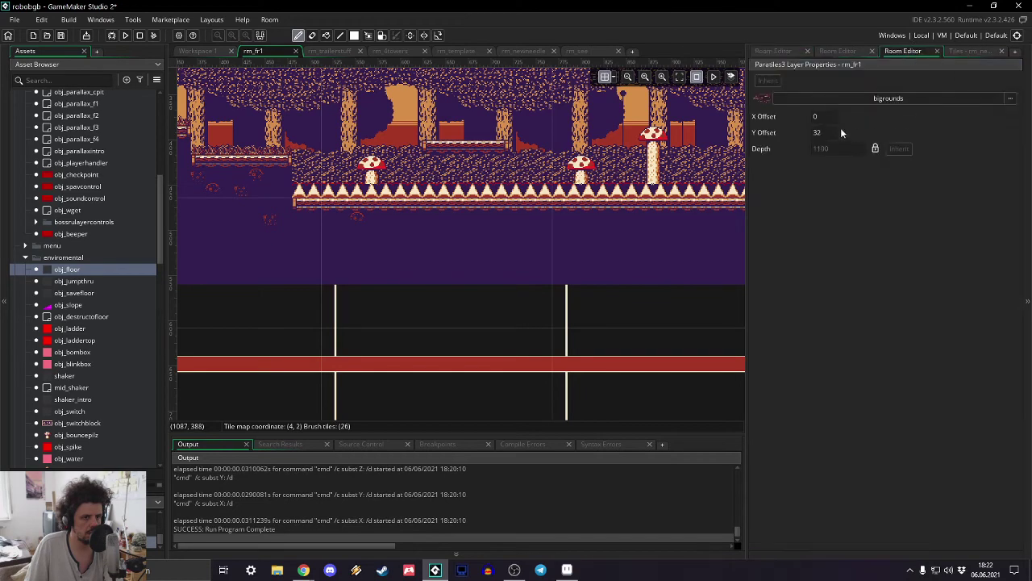
{"action": "left_click", "coordinate": [818, 133]}
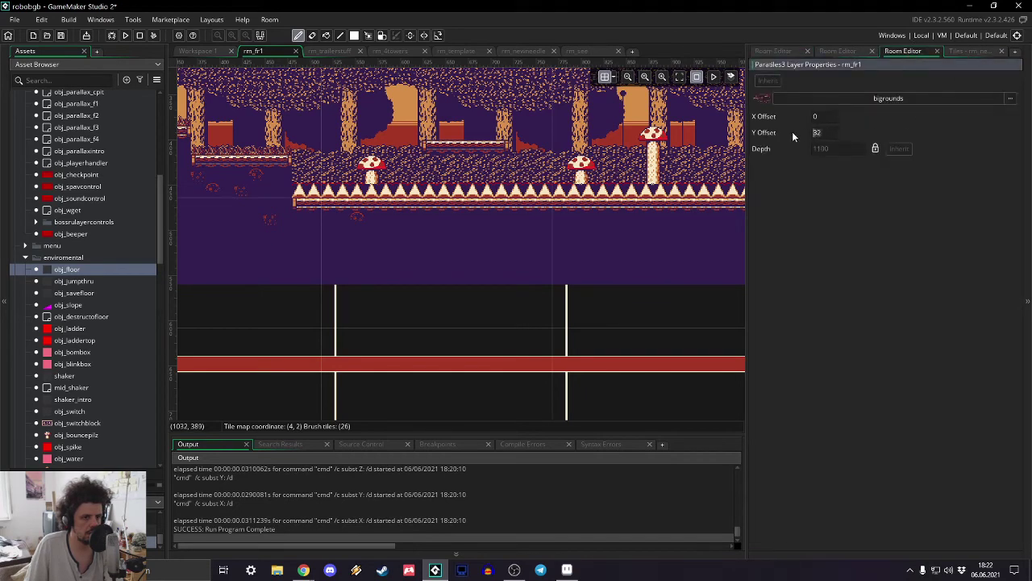
{"action": "type", "text": "8"}
{"action": "middle_click_drag", "start_coordinate": [637, 320], "coordinate": [387, 338]}
- Try Y offsets of 8, 12 and 16 on the Paratiles1a layer
{"action": "left_click", "coordinate": [776, 51]}
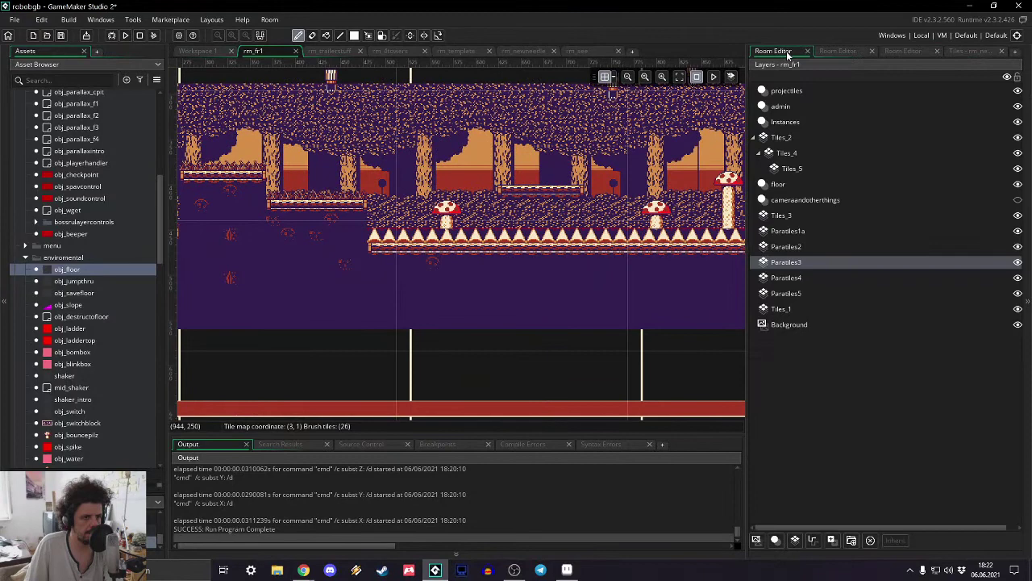
{"action": "left_click", "coordinate": [799, 231]}
{"action": "left_click", "coordinate": [901, 51]}
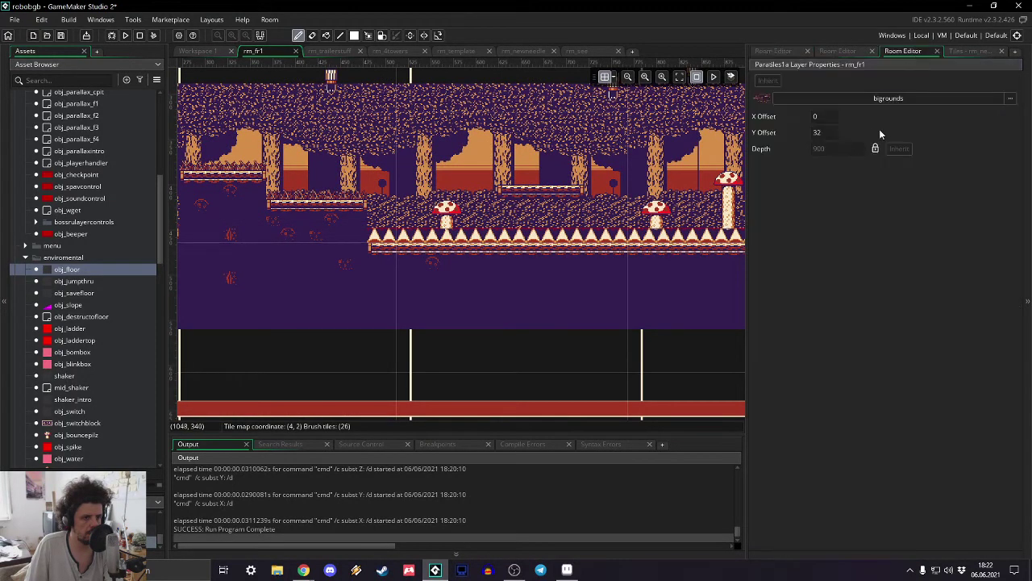
{"action": "left_click", "coordinate": [838, 133]}
{"action": "type", "text": "8"}
{"action": "key", "text": "Return"}
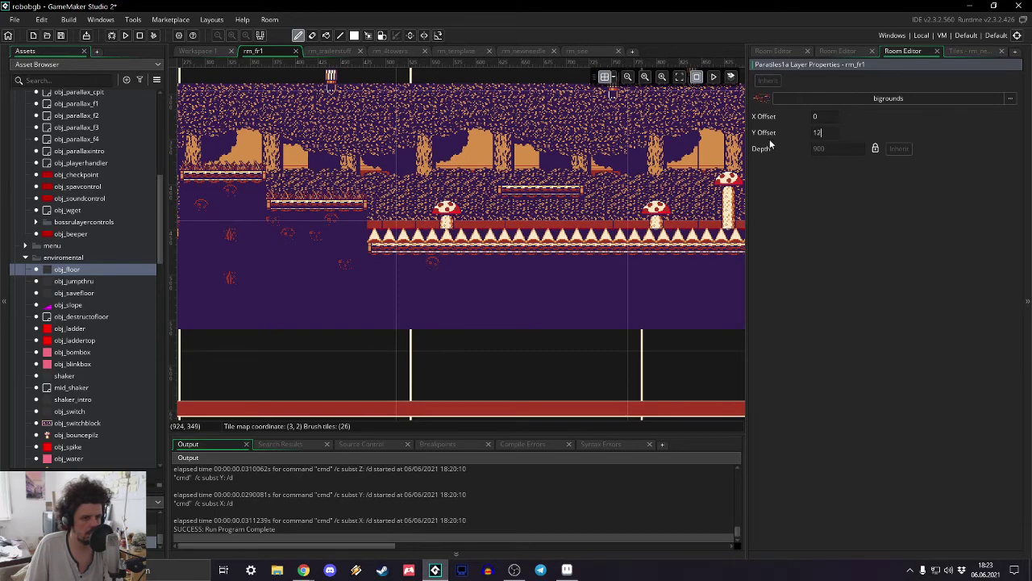
{"action": "type", "text": "12"}
{"action": "key", "text": "Return"}
{"action": "type", "text": "16"}
{"action": "key", "text": "Return"}
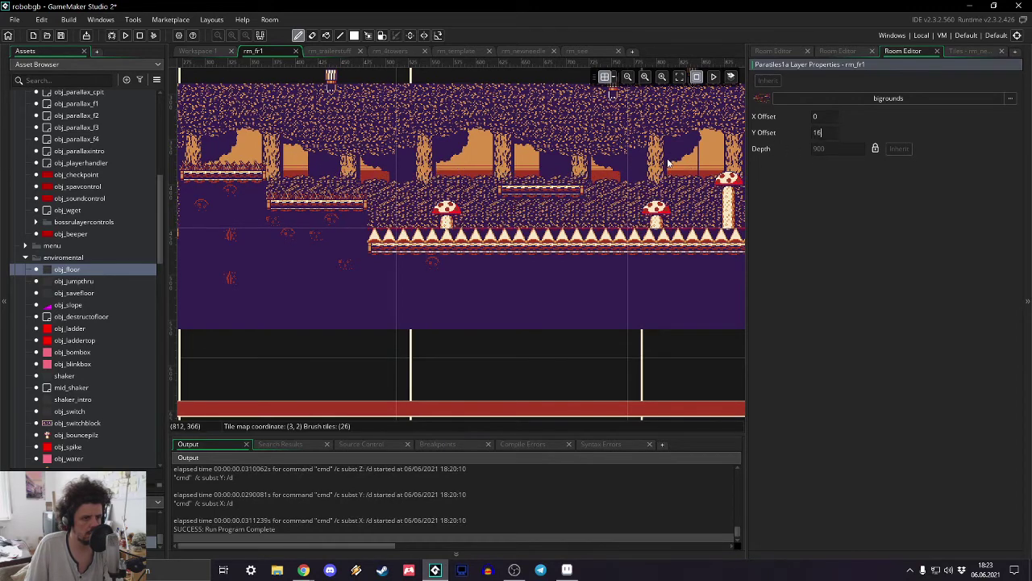
{"action": "middle_click_drag", "start_coordinate": [537, 296], "coordinate": [859, 264]}
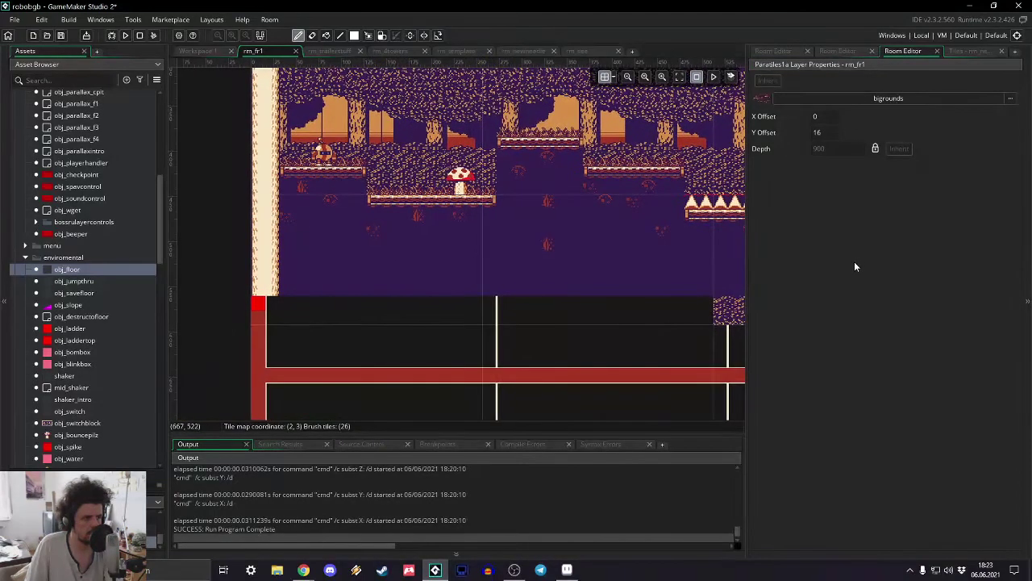
- Compare Y offsets of 32 and 48 on the Paratiles1a layer and keep 32
{"action": "double_click", "coordinate": [819, 132]}
{"action": "type", "text": "32"}
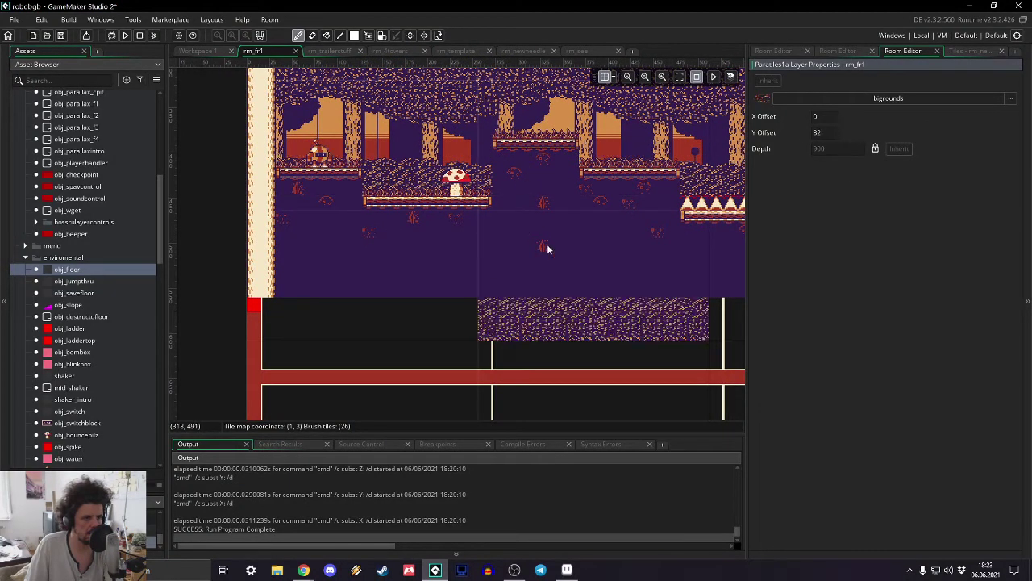
{"action": "key", "text": "Return"}
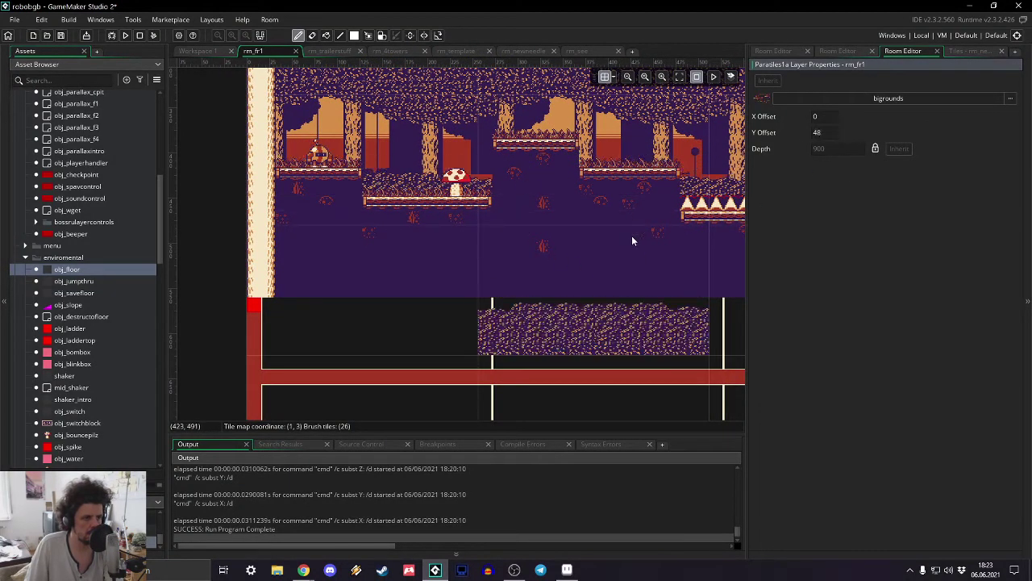
{"action": "middle_click_drag", "start_coordinate": [678, 264], "coordinate": [299, 263]}
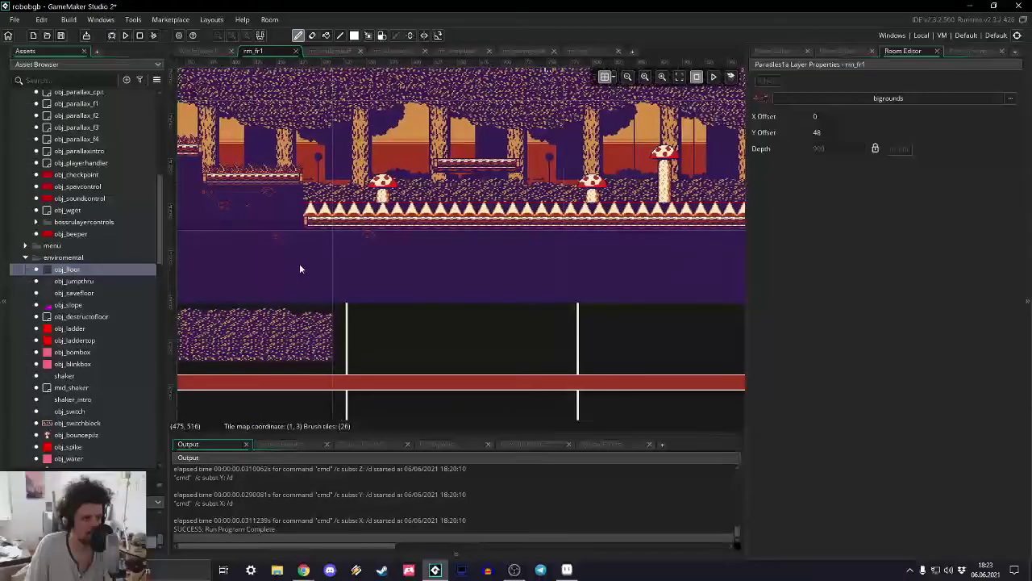
{"action": "double_click", "coordinate": [858, 132]}
{"action": "type", "text": "32"}
{"action": "key", "text": "Return"}
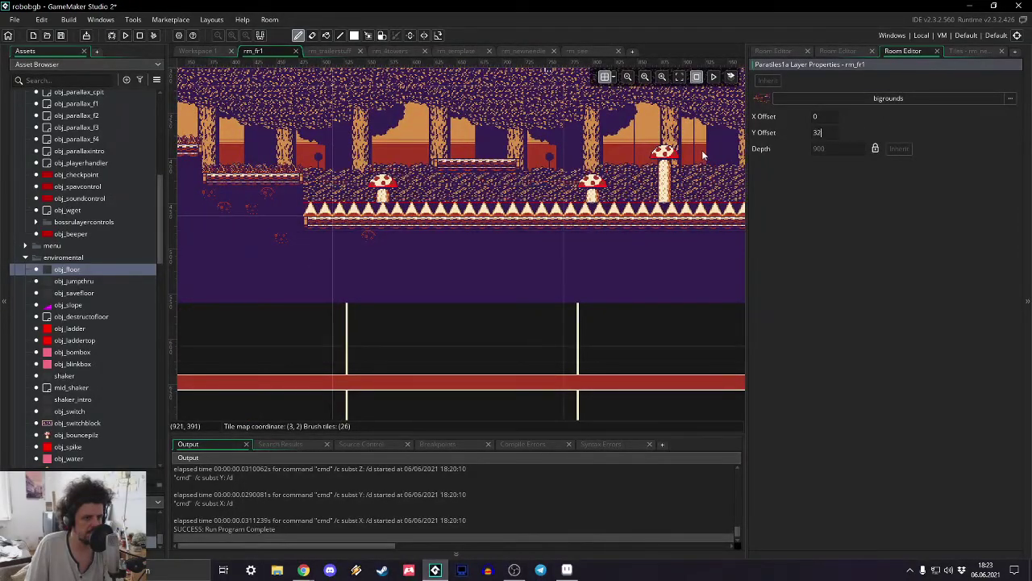
{"action": "middle_click_drag", "start_coordinate": [472, 266], "coordinate": [827, 226]}
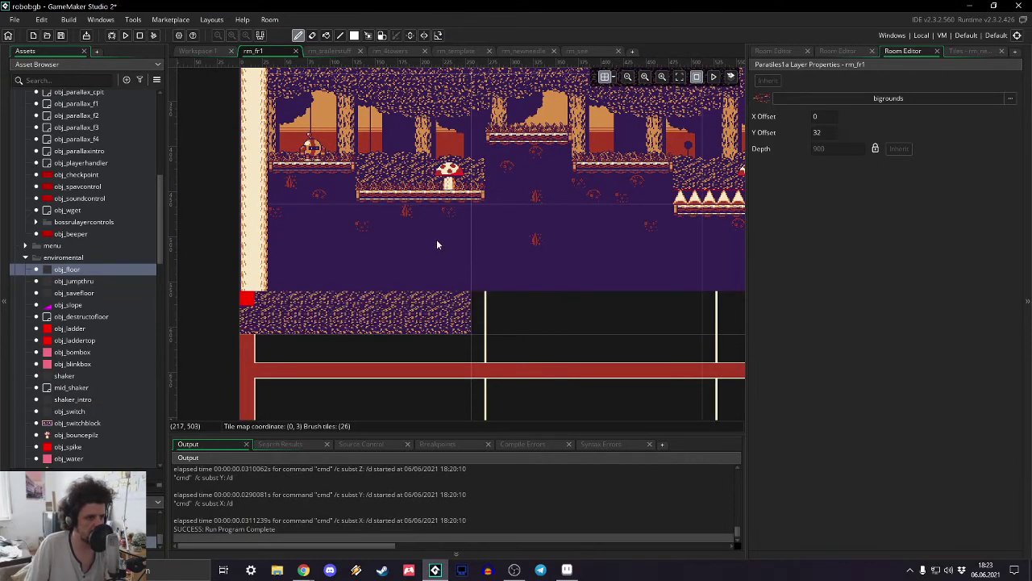
- Run the game to test the forest room's background and open the in-game pause menu
{"action": "middle_click_drag", "start_coordinate": [437, 245], "coordinate": [350, 361]}
{"action": "left_click", "coordinate": [125, 36]}
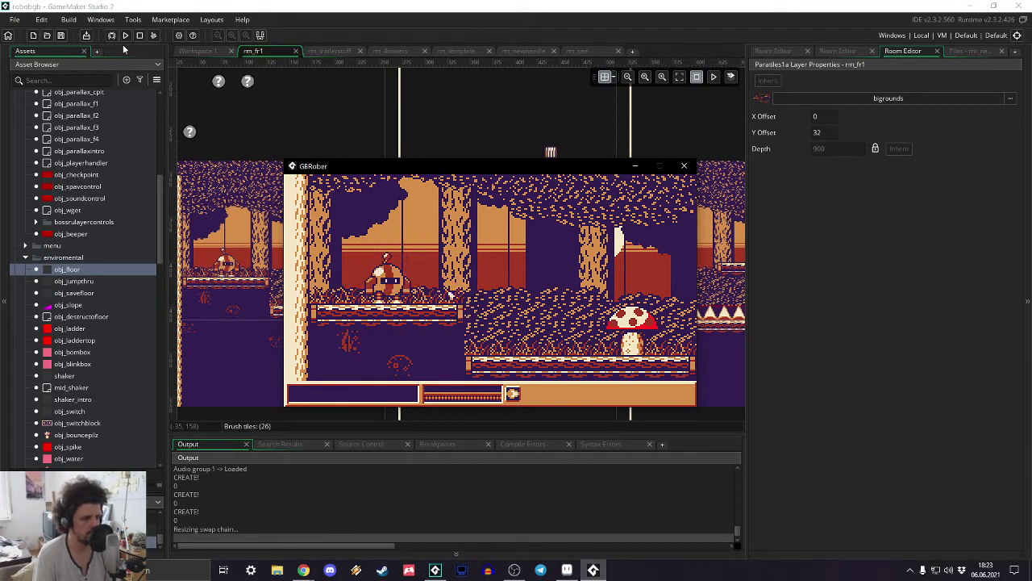
{"action": "key", "text": "Right"}
{"action": "key", "text": "Return"}
{"action": "key", "text": "Down"}
{"action": "key", "text": "Up"}
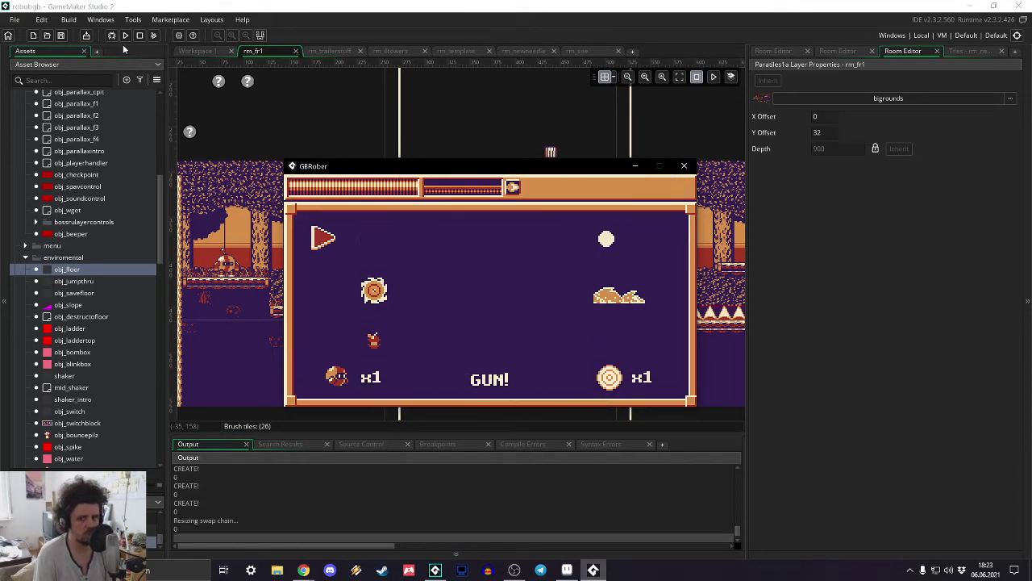
- Open the Options page from the game's pause menu
{"action": "key", "text": "Left"}
{"action": "key", "text": "Down"}
{"action": "key", "text": "Up"}
{"action": "key", "text": "Return"}
{"action": "key", "text": "Down"}
{"action": "key", "text": "Down"}
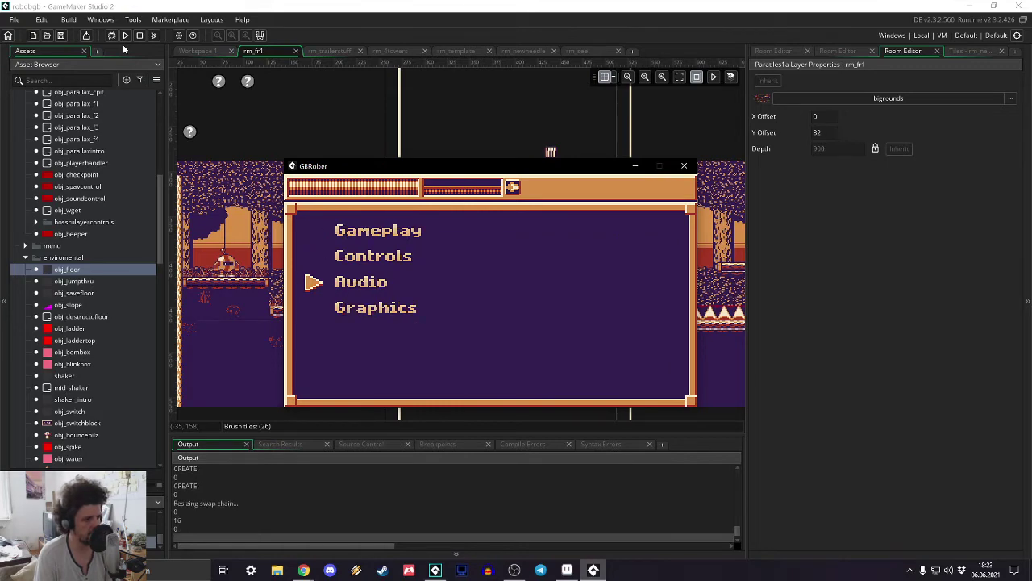
- Switch the game to full screen in the Graphics options and return to the pause menu
{"action": "key", "text": "Up"}
{"action": "key", "text": "Up"}
{"action": "key", "text": "Down"}
{"action": "key", "text": "Down"}
{"action": "key", "text": "Down"}
{"action": "key", "text": "Return"}
{"action": "key", "text": "Return"}
{"action": "key", "text": "Return"}
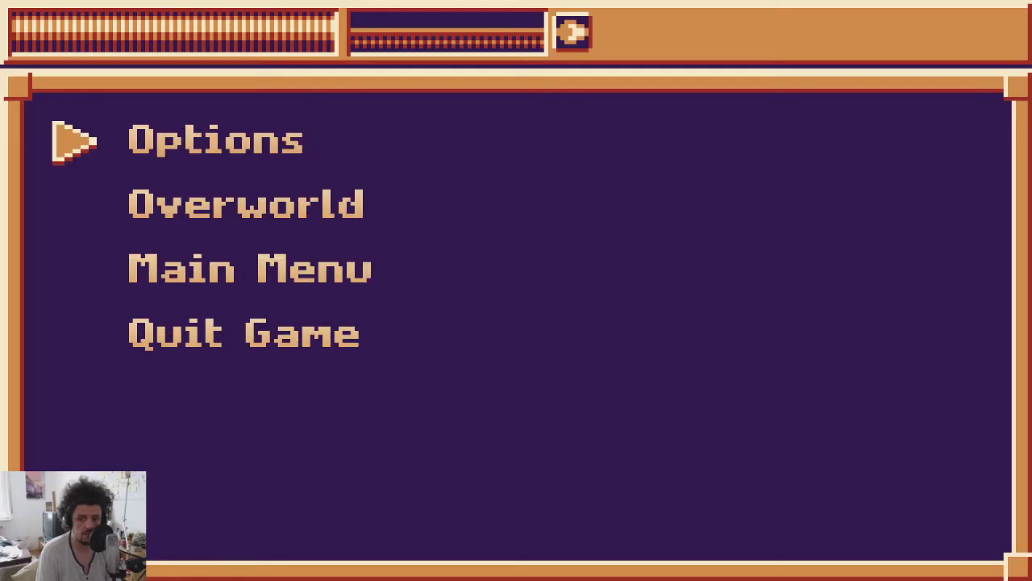
- Resume the game and play through the forest room to its far right end to examine the parallax background
{"action": "key", "text": "Escape"}
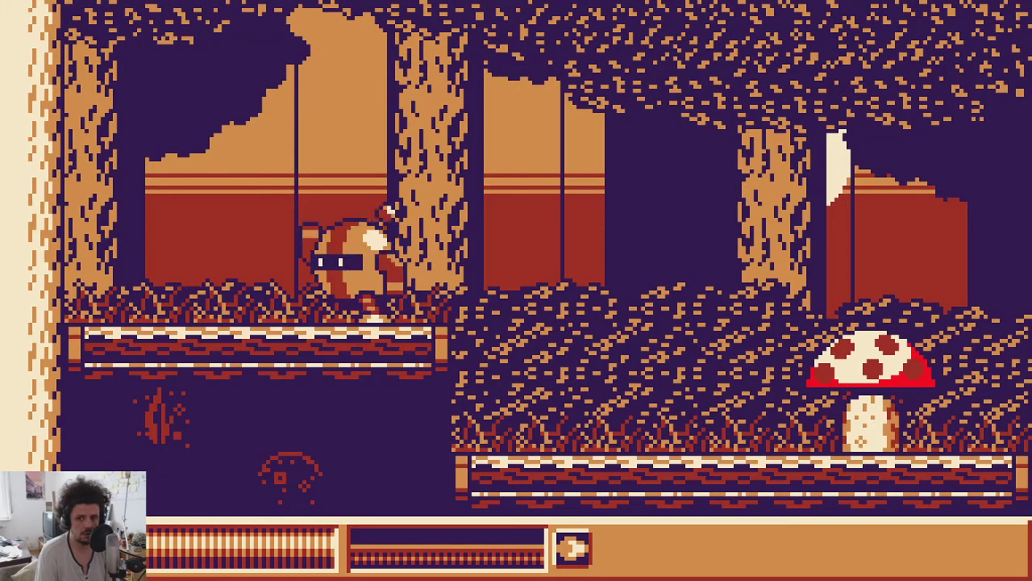
{"action": "key", "text": "Right"}
{"action": "key", "text": "space"}
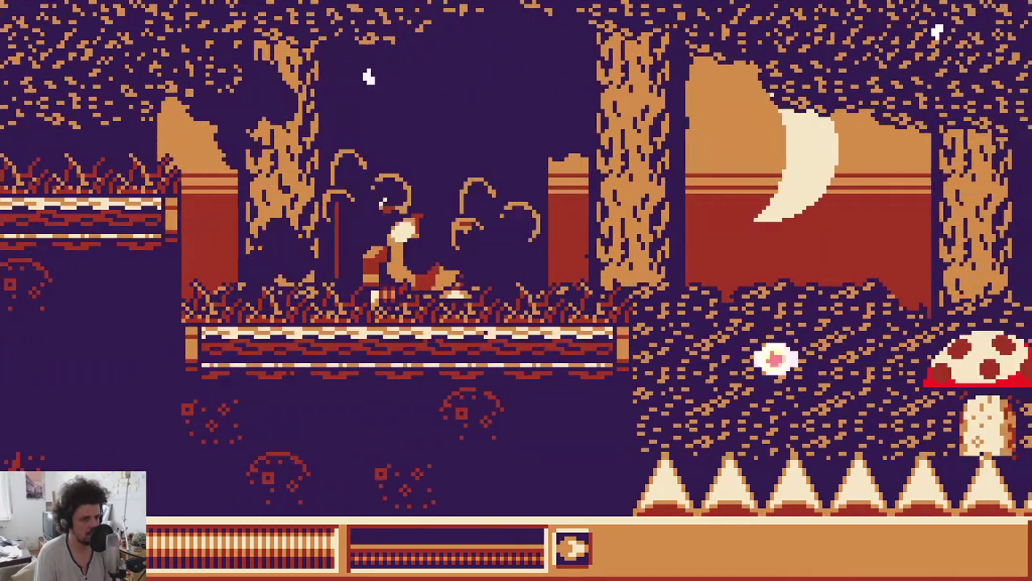
{"action": "key", "text": "Right"}
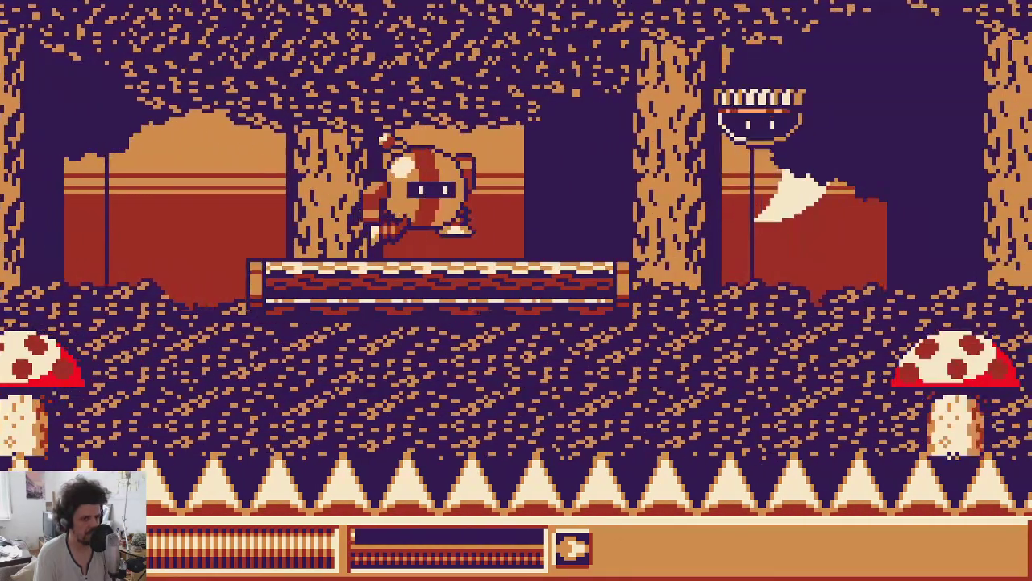
{"action": "key", "text": "Right"}
{"action": "key", "text": "Right"}
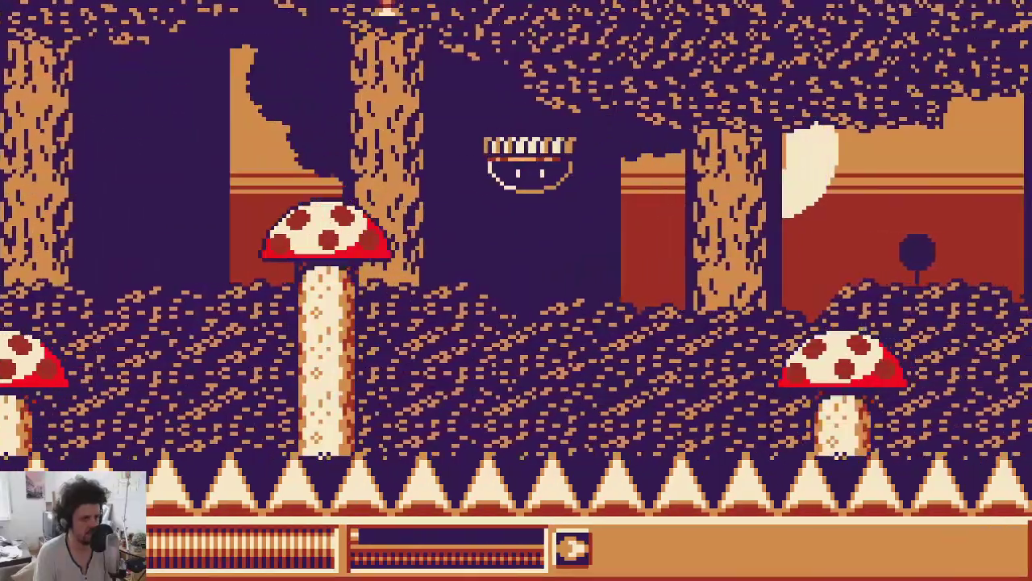
{"action": "key", "text": "Right"}
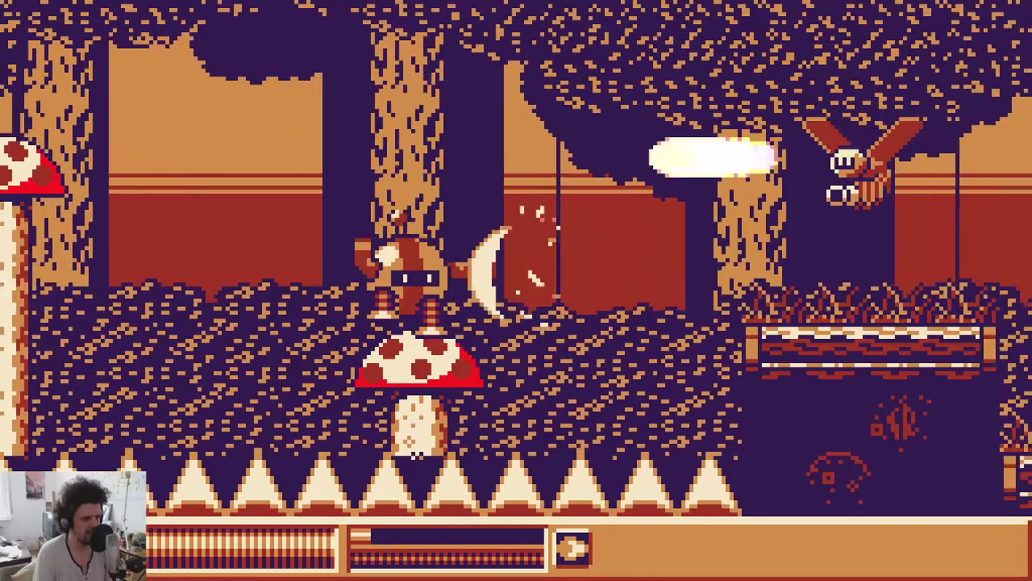
{"action": "key", "text": "Right"}
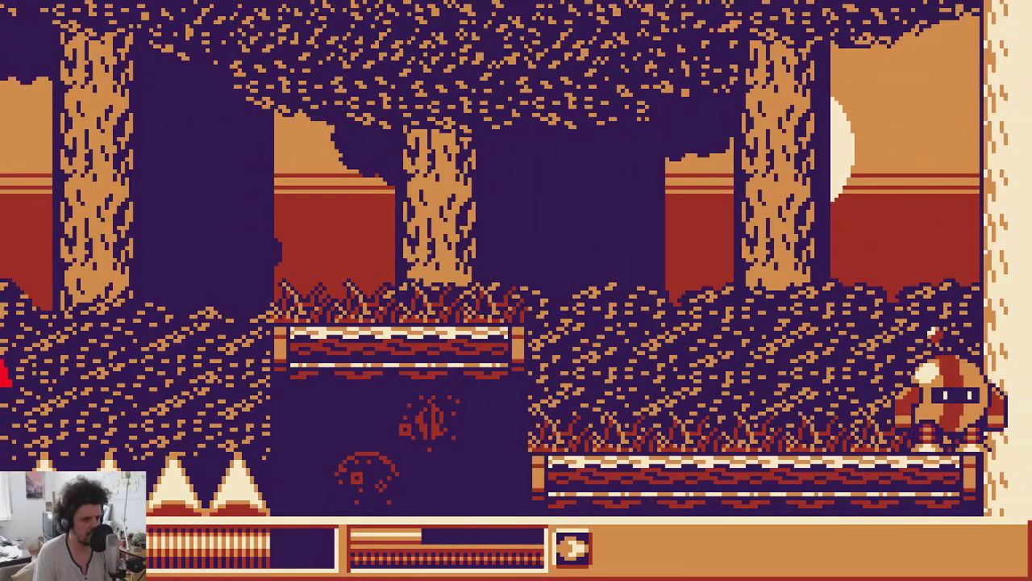
- Travel back through the forest room to its left end, checking how the background layers scroll behind the platforms
{"action": "key", "text": "Left"}
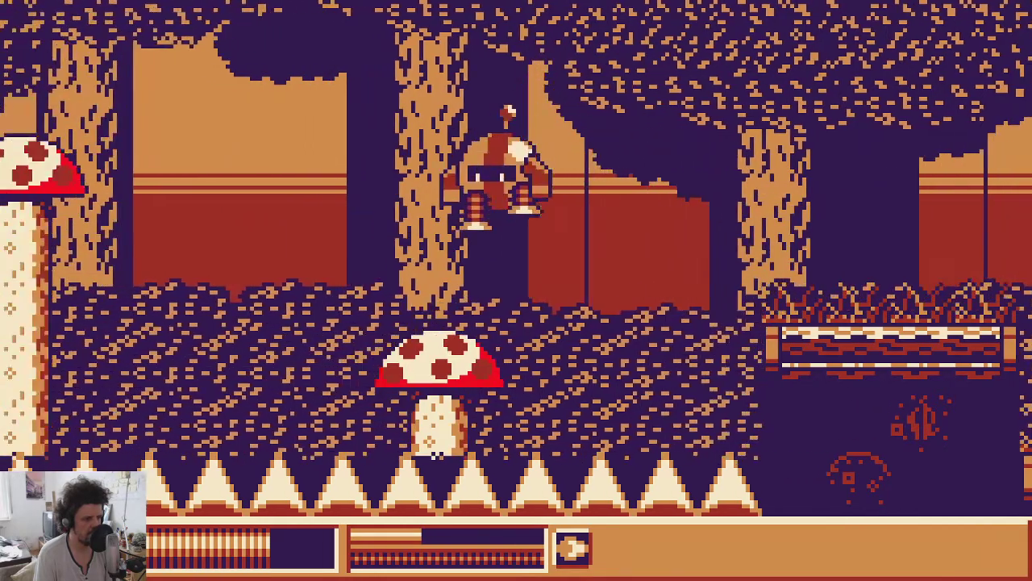
{"action": "key", "text": "Left"}
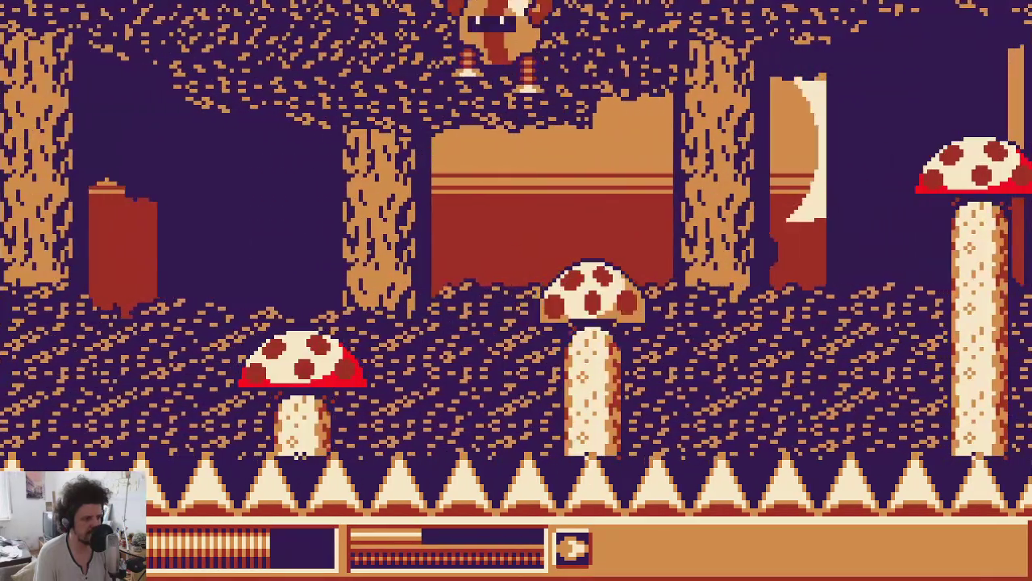
{"action": "key", "text": "Left"}
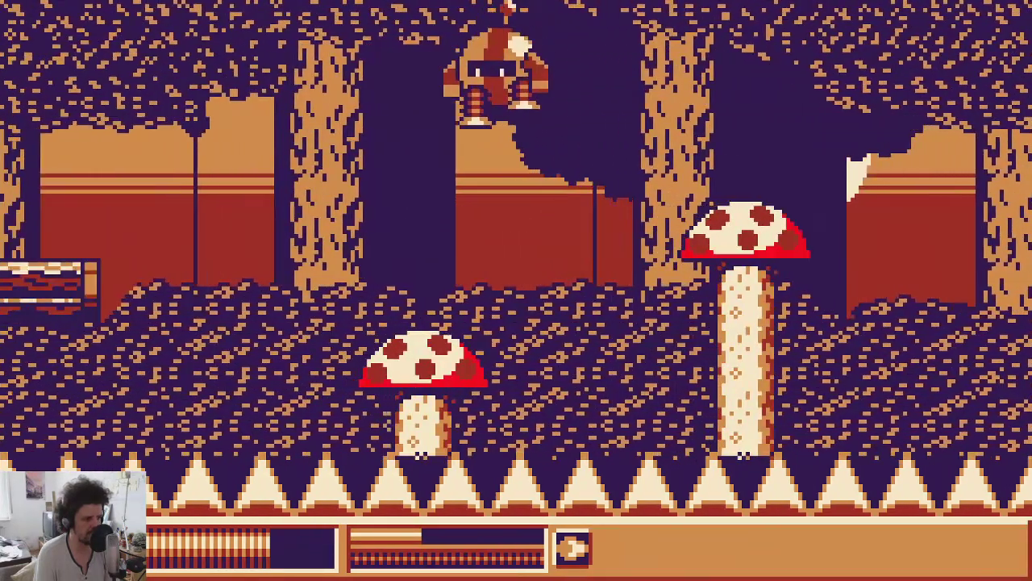
{"action": "key", "text": "Left"}
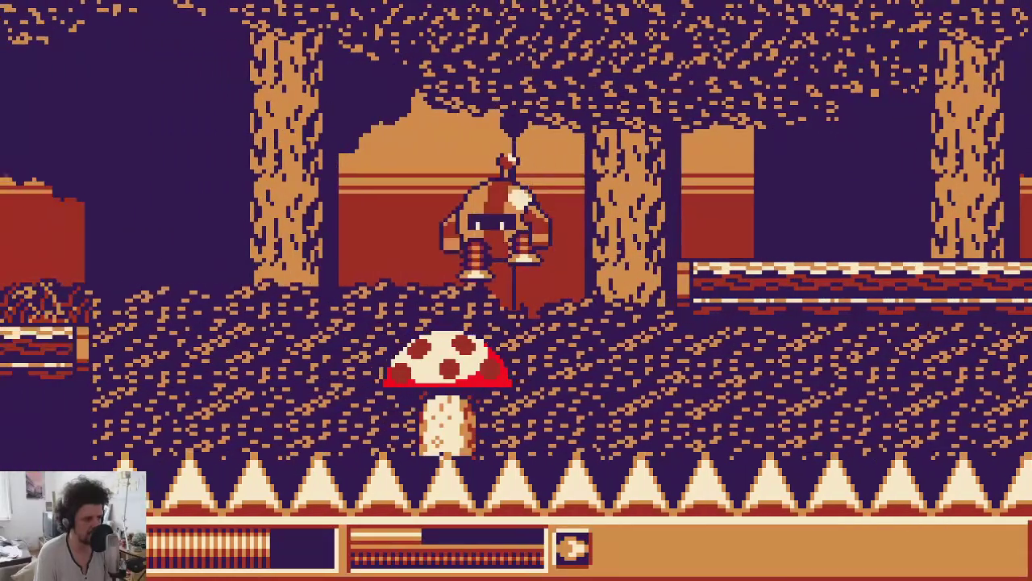
{"action": "key", "text": "Left"}
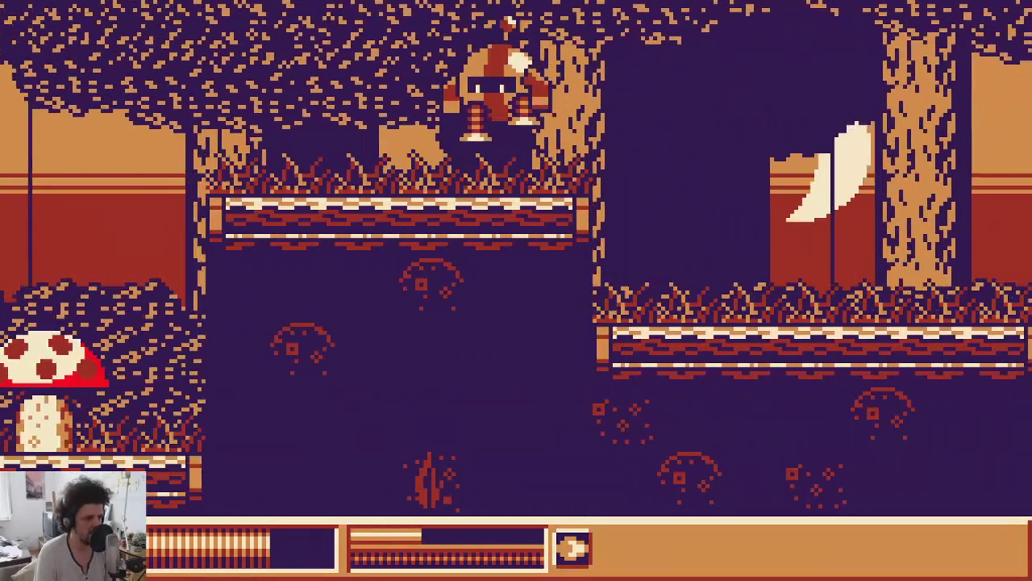
{"action": "key", "text": "Left"}
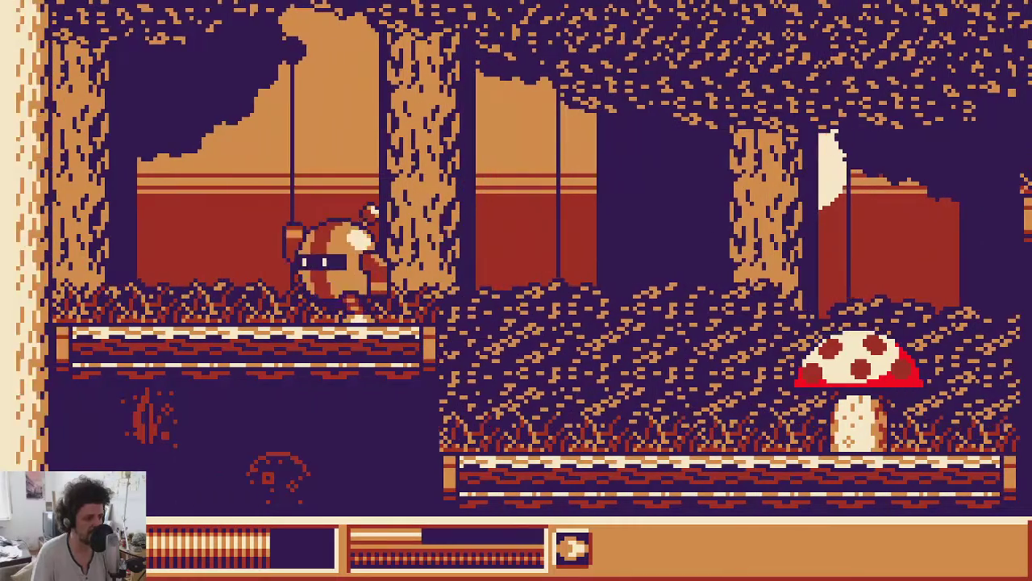
- Pause the game and open its Options page
{"action": "key", "text": "Escape"}
{"action": "key", "text": "Right"}
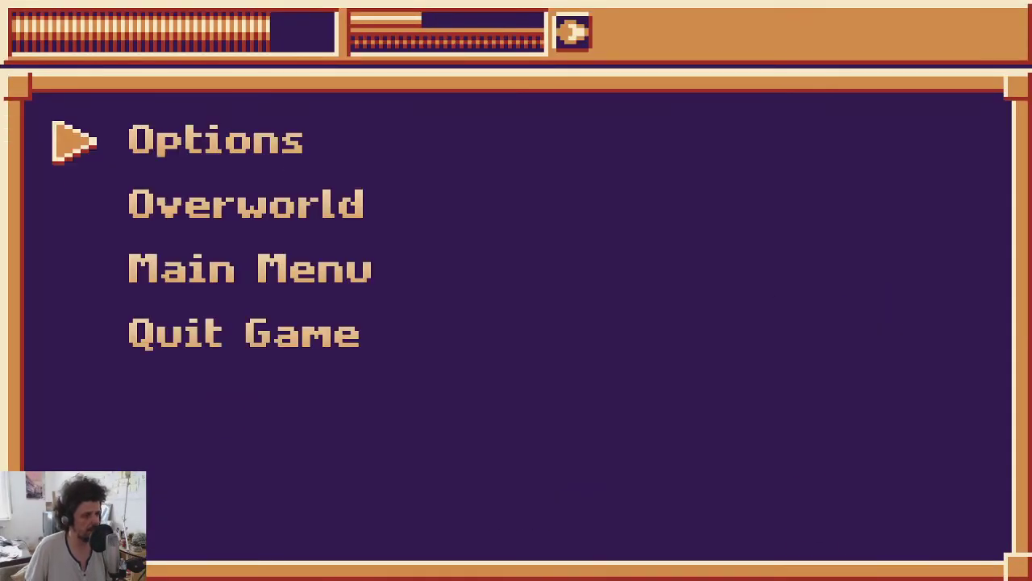
{"action": "key", "text": "Up"}
{"action": "key", "text": "Return"}
{"action": "key", "text": "Escape"}
{"action": "key", "text": "Up"}
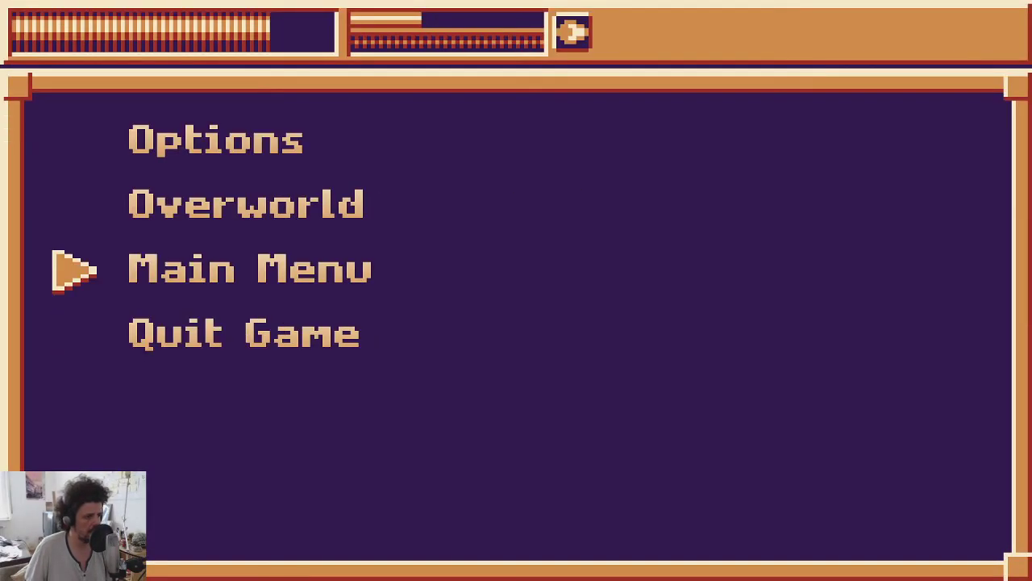
{"action": "key", "text": "Up"}
{"action": "key", "text": "Return"}
{"action": "key", "text": "Escape"}
{"action": "key", "text": "Up"}
{"action": "key", "text": "Return"}
- Turn off full screen in the Graphics options and close the game to return to GameMaker's room editor
{"action": "key", "text": "Down"}
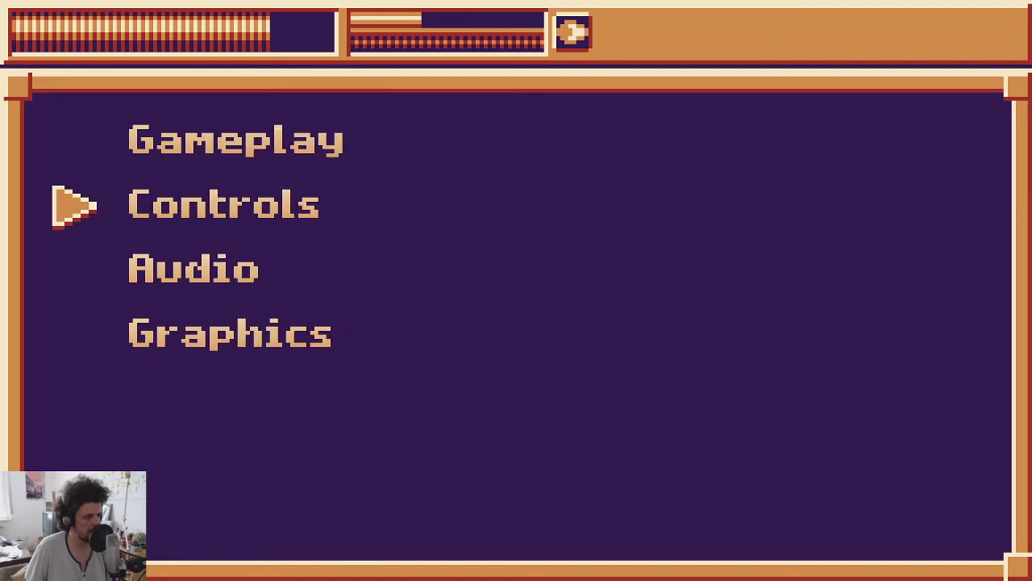
{"action": "key", "text": "Down"}
{"action": "key", "text": "Down"}
{"action": "key", "text": "Return"}
{"action": "key", "text": "Right"}
{"action": "key", "text": "Return"}
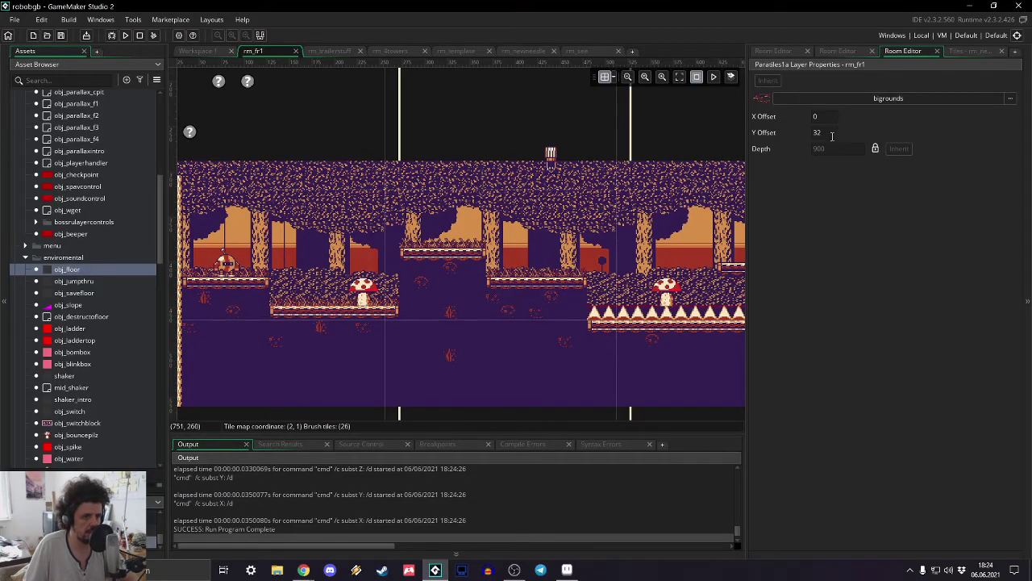
- Try Y offsets of 64 and 15 on the Paratiles1a layer and inspect the bushes behind the spikes
{"action": "type", "text": "64"}
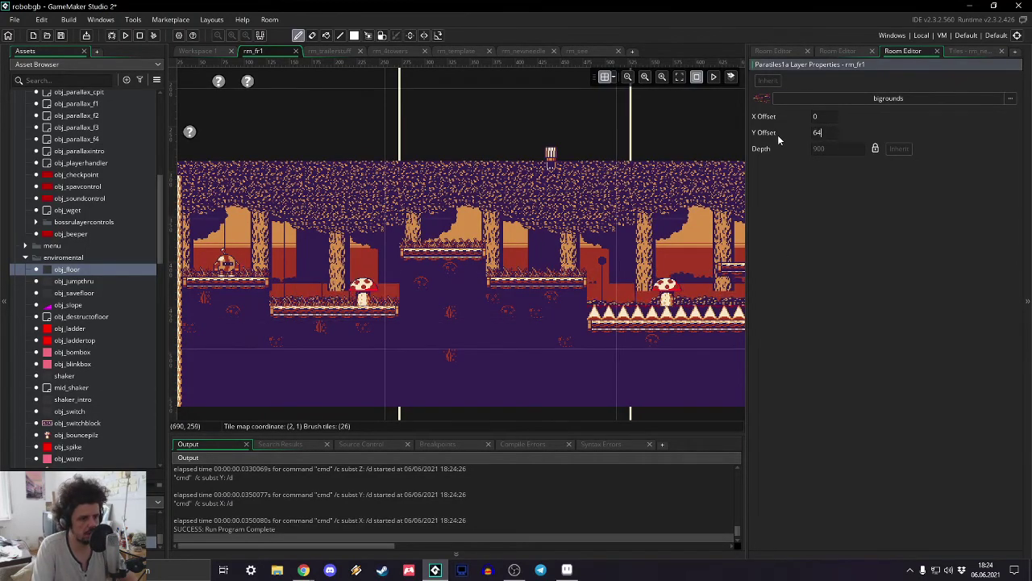
{"action": "left_click_drag", "start_coordinate": [828, 132], "coordinate": [755, 127]}
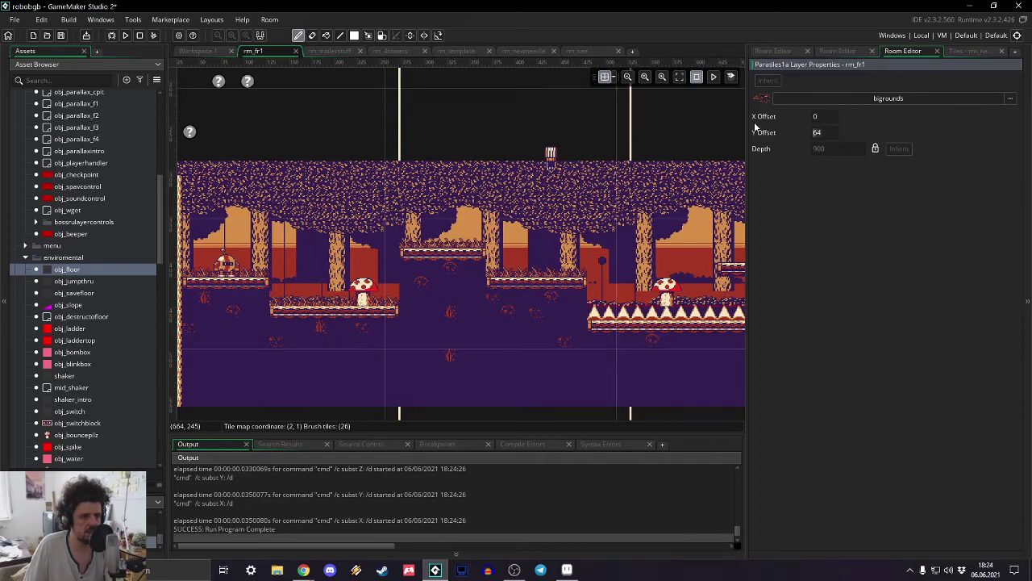
{"action": "type", "text": "15"}
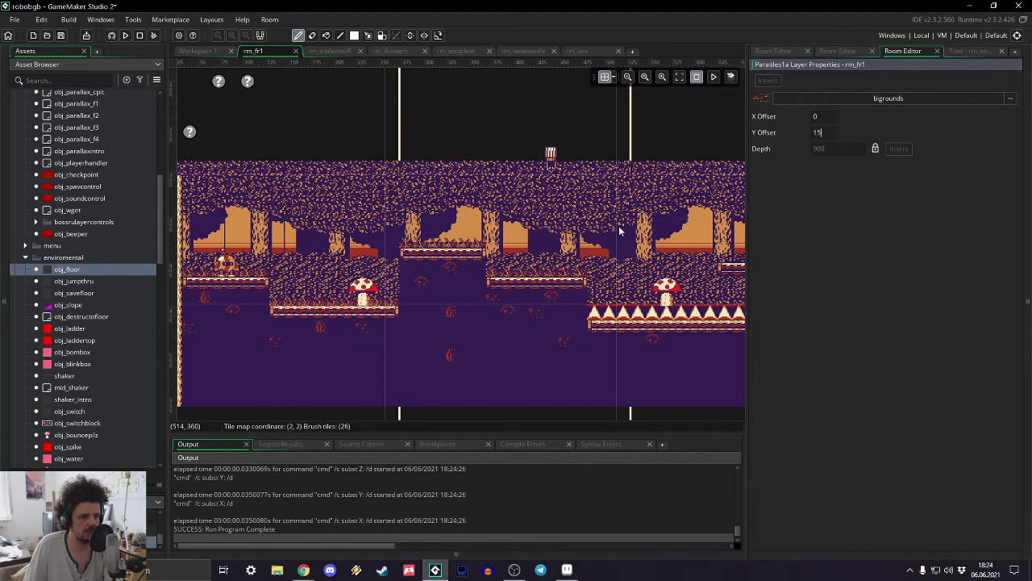
{"action": "middle_click_drag", "start_coordinate": [622, 231], "coordinate": [458, 182]}
{"action": "scroll", "coordinate": [482, 291], "scroll_direction": "up", "scroll_amount": 8, "text": "ctrl"}
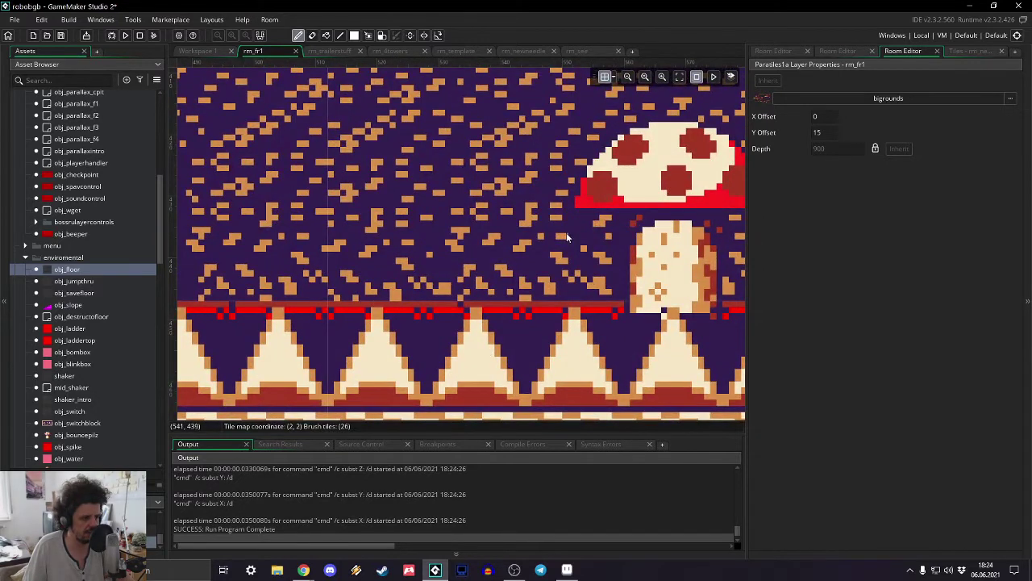
- Set the Paratiles1a layer's Y offset to 48
{"action": "left_click", "coordinate": [821, 131]}
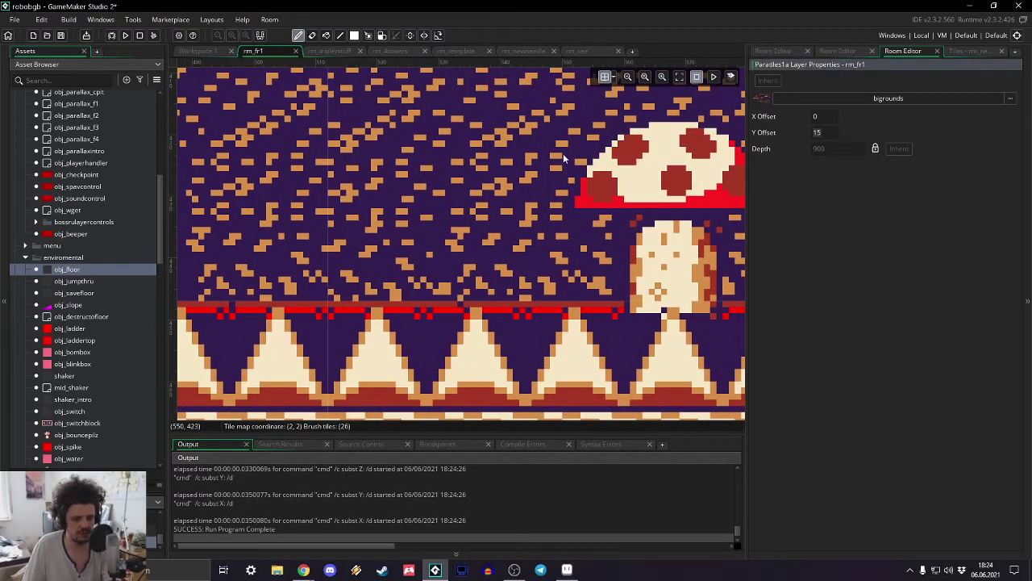
{"action": "type", "text": "48"}
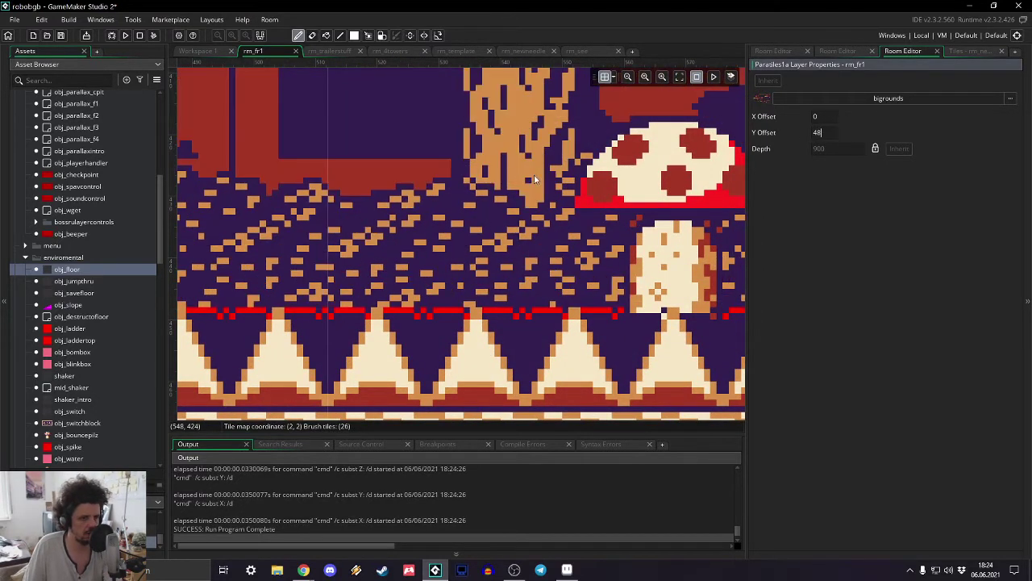
{"action": "scroll", "coordinate": [514, 169], "scroll_direction": "down", "scroll_amount": 5, "text": "ctrl"}
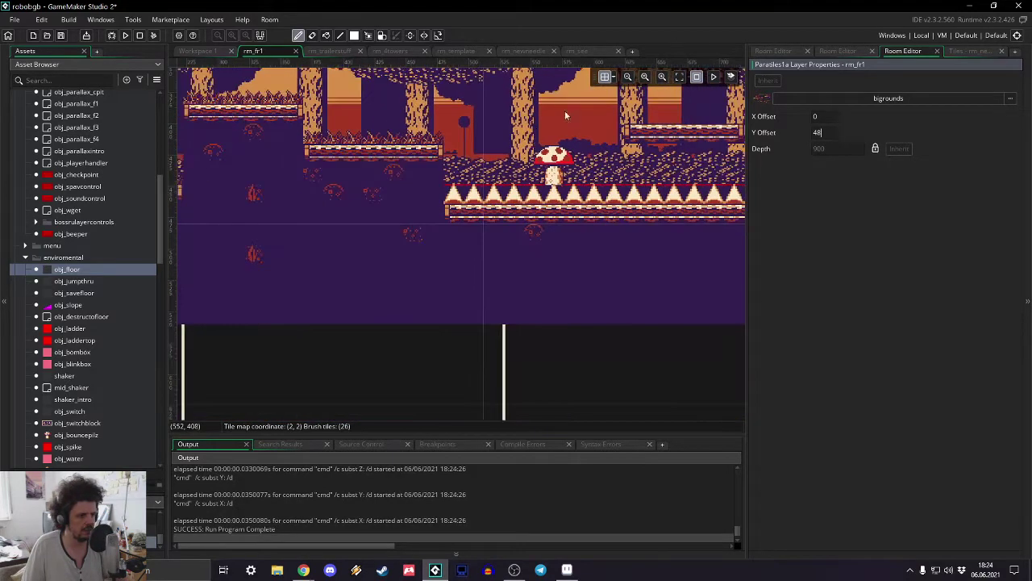
- Set the Paratiles3 layer's Y offset to 16 and return to the room's layer list
{"action": "left_click", "coordinate": [790, 51]}
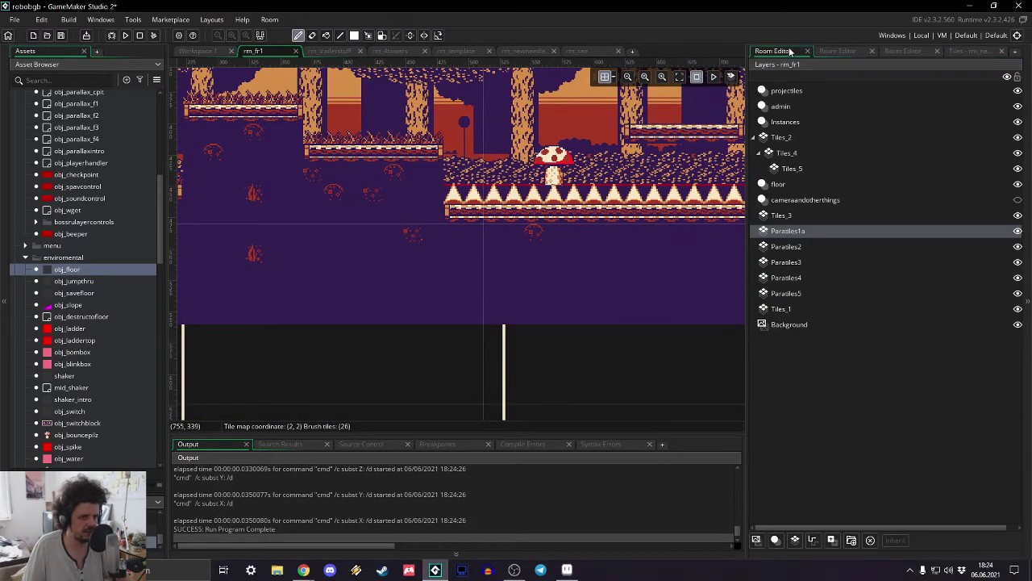
{"action": "double_click", "coordinate": [801, 259]}
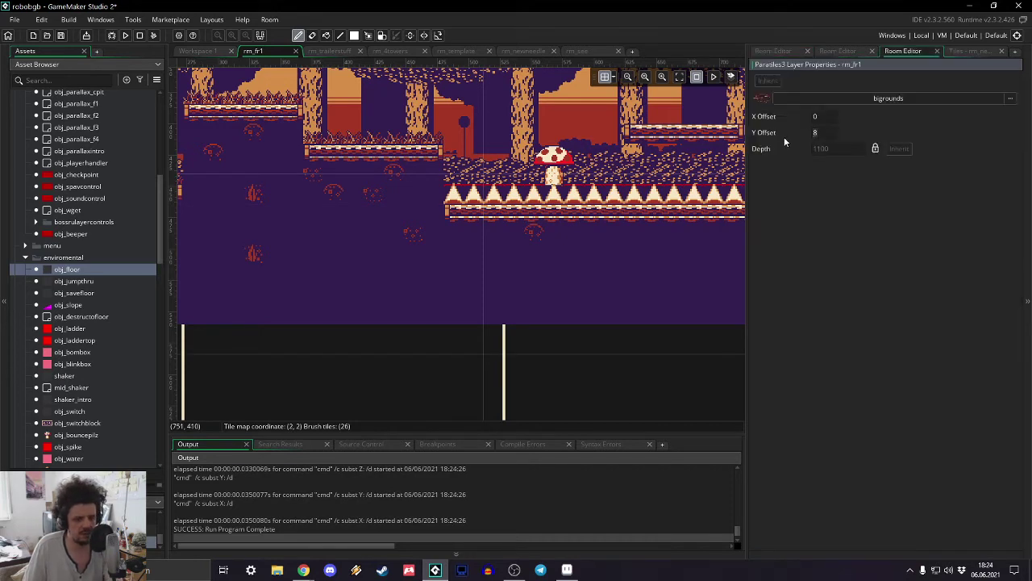
{"action": "left_click", "coordinate": [784, 137]}
{"action": "type", "text": "1"}
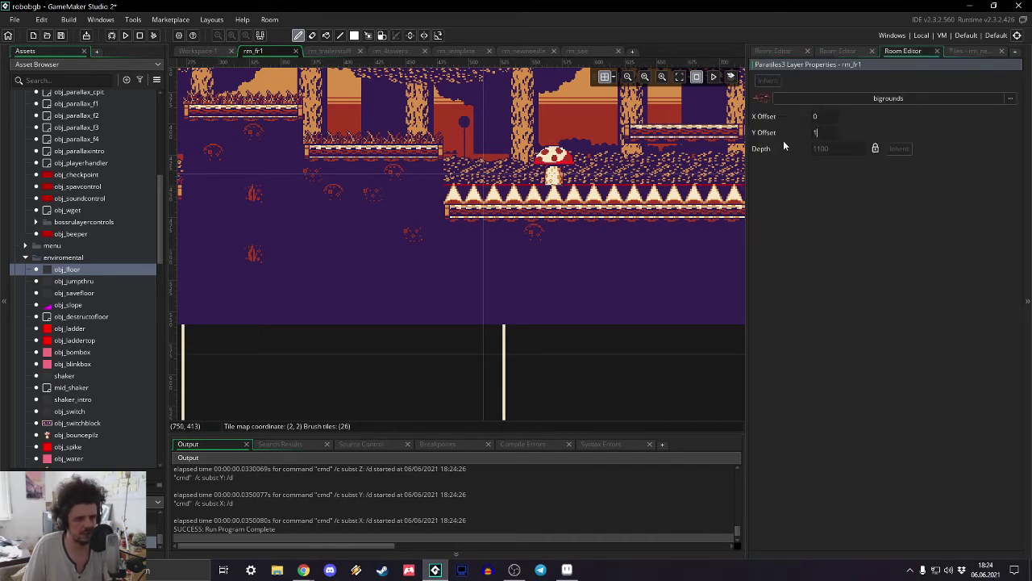
{"action": "type", "text": "6"}
{"action": "key", "text": "Return"}
{"action": "middle_click_drag", "start_coordinate": [613, 198], "coordinate": [566, 331]}
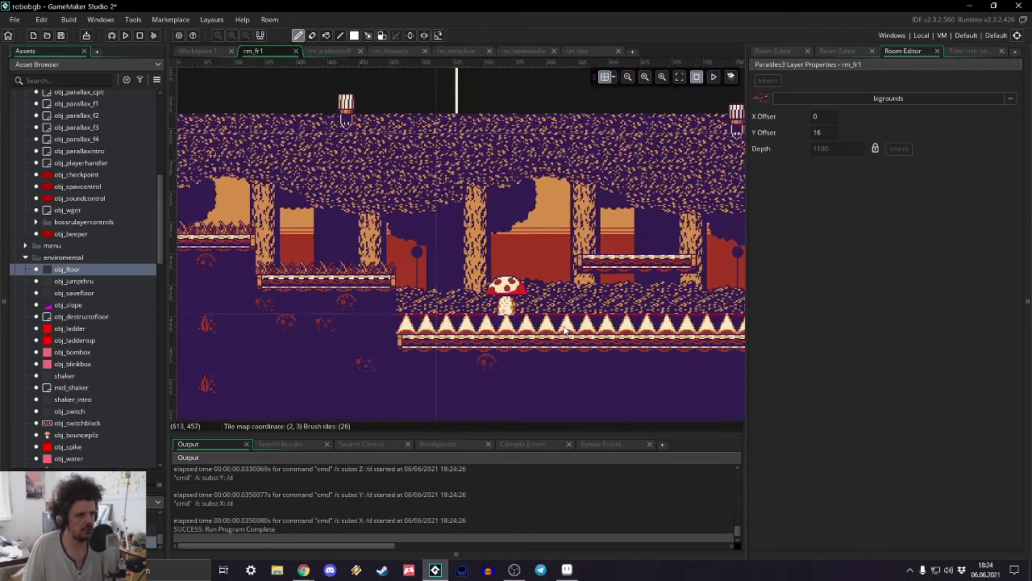
{"action": "left_click", "coordinate": [758, 52]}
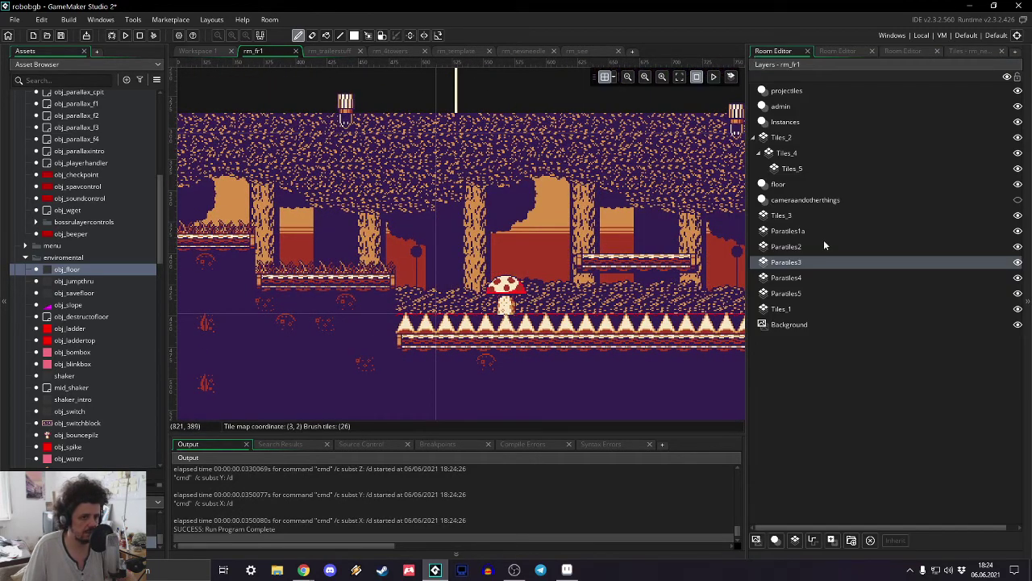
{"action": "left_click", "coordinate": [797, 231]}
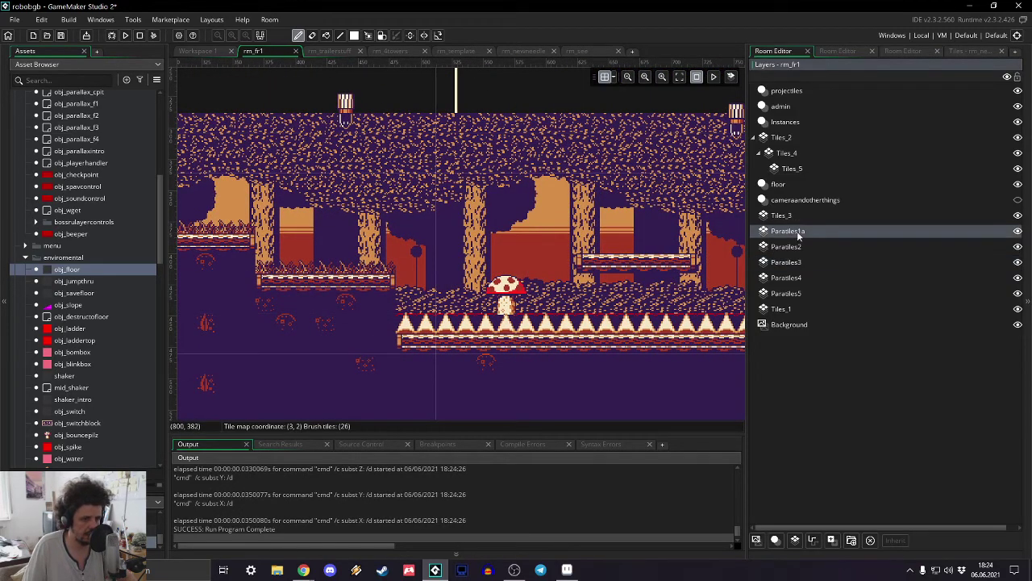
{"action": "right_click", "coordinate": [797, 231]}
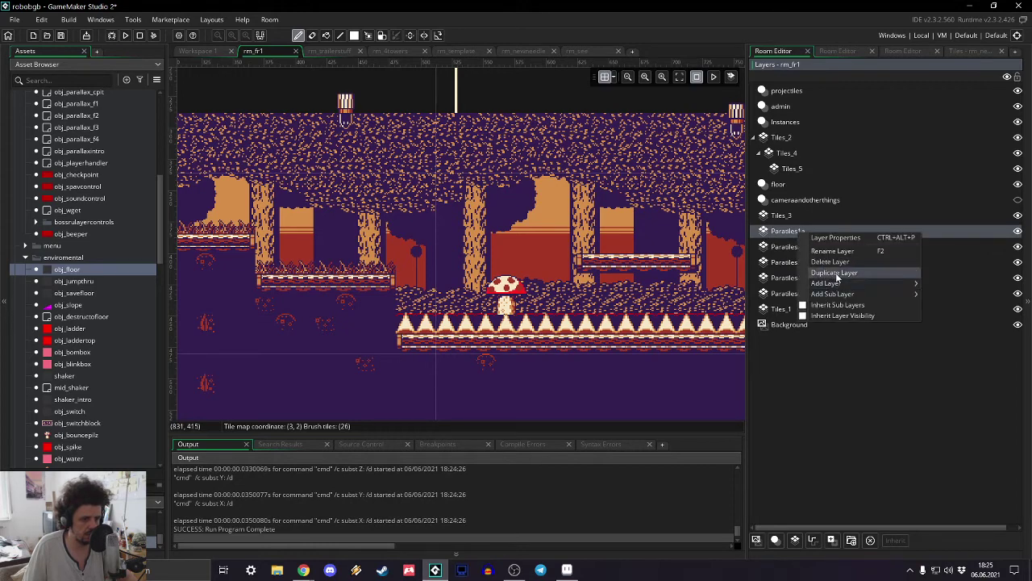
{"action": "left_click", "coordinate": [866, 394]}
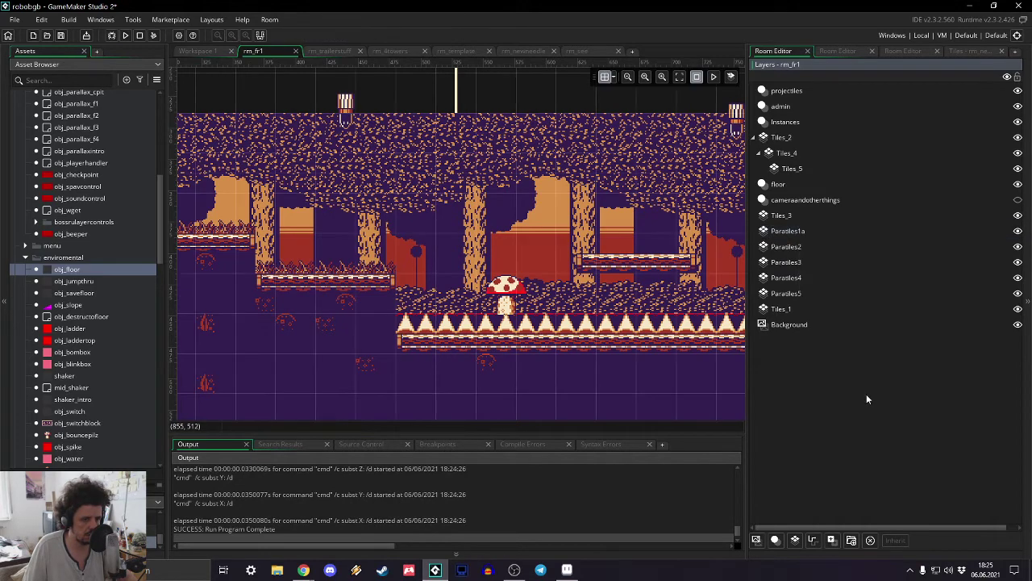
- Add a new tile layer directly above Paratiles2, below Paratiles1a
{"action": "right_click", "coordinate": [803, 245]}
{"action": "mouse_move", "coordinate": [839, 296]}
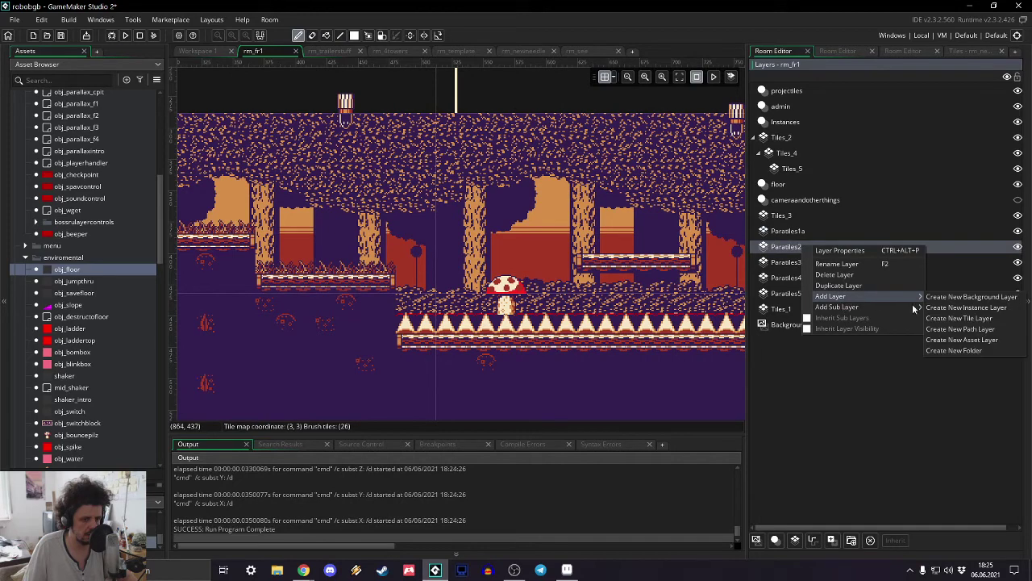
{"action": "left_click", "coordinate": [988, 322]}
{"action": "left_click", "coordinate": [782, 52]}
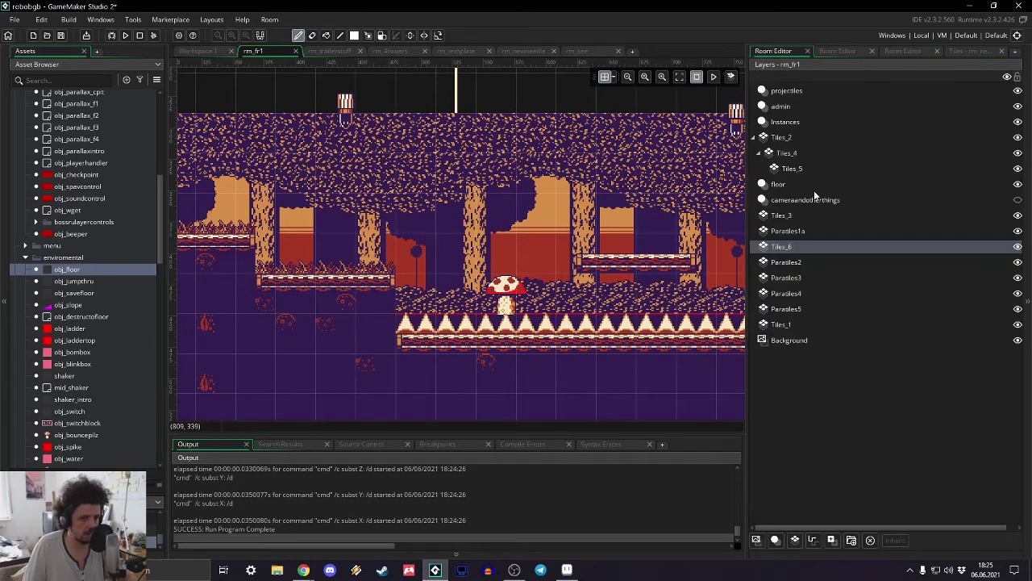
- Rename the new Tiles_6 layer to Paratiles1b, reusing the name of the Paratiles1a layer with the suffix b
{"action": "left_click", "coordinate": [804, 232]}
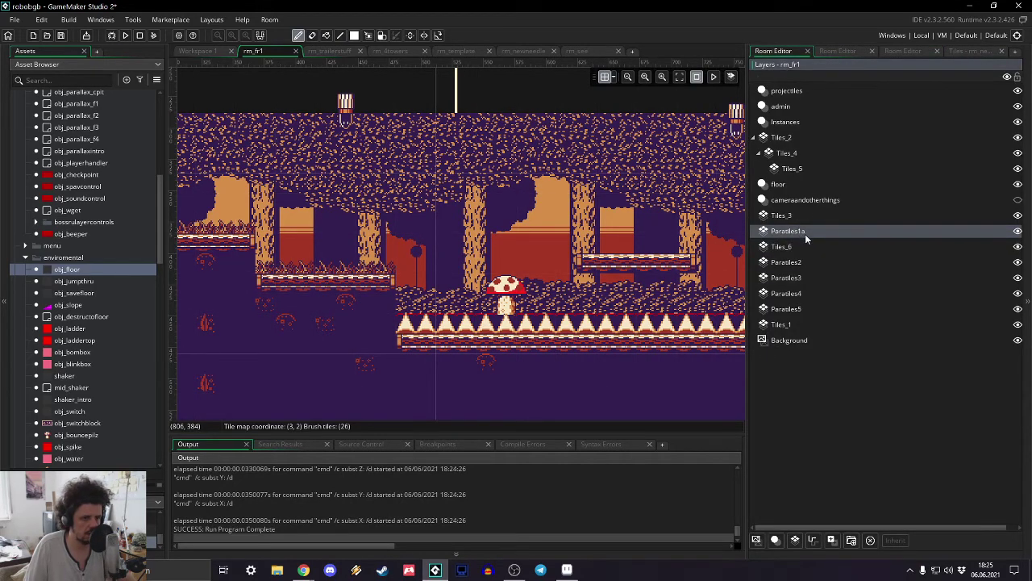
{"action": "double_click", "coordinate": [805, 233]}
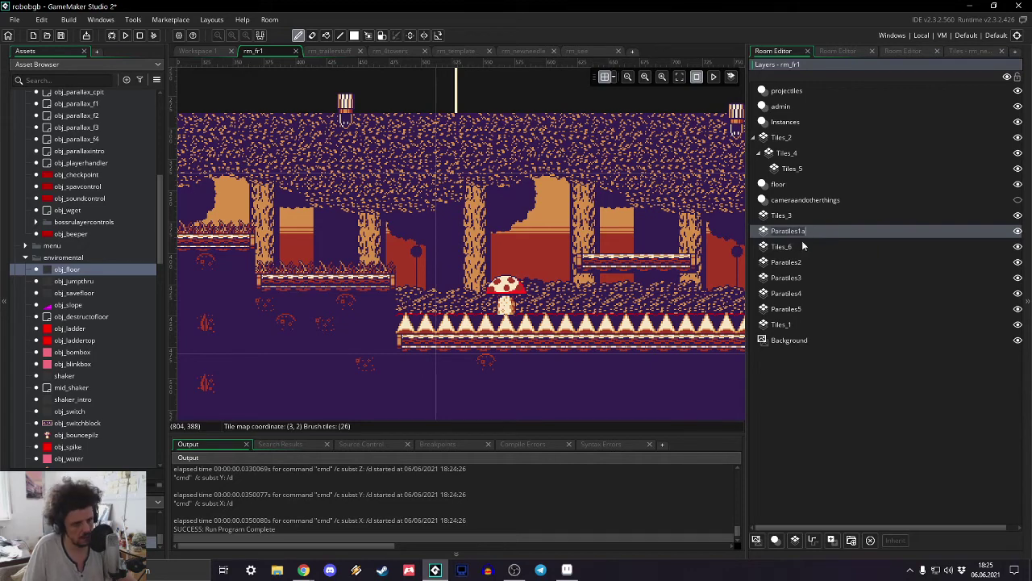
{"action": "left_click", "coordinate": [799, 245]}
{"action": "double_click", "coordinate": [798, 245]}
{"action": "type", "text": "Paratiles1a"}
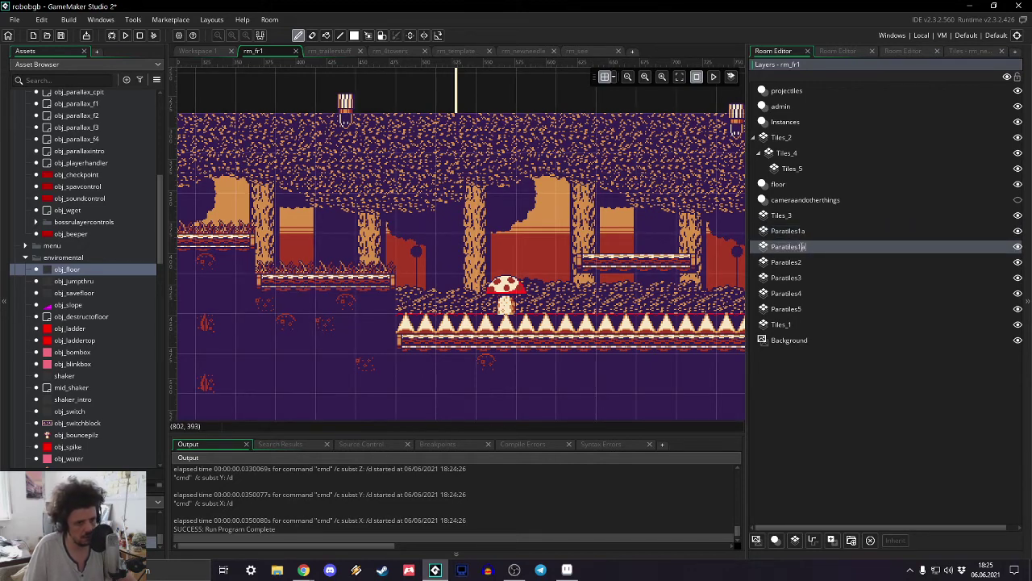
{"action": "type", "text": "b"}
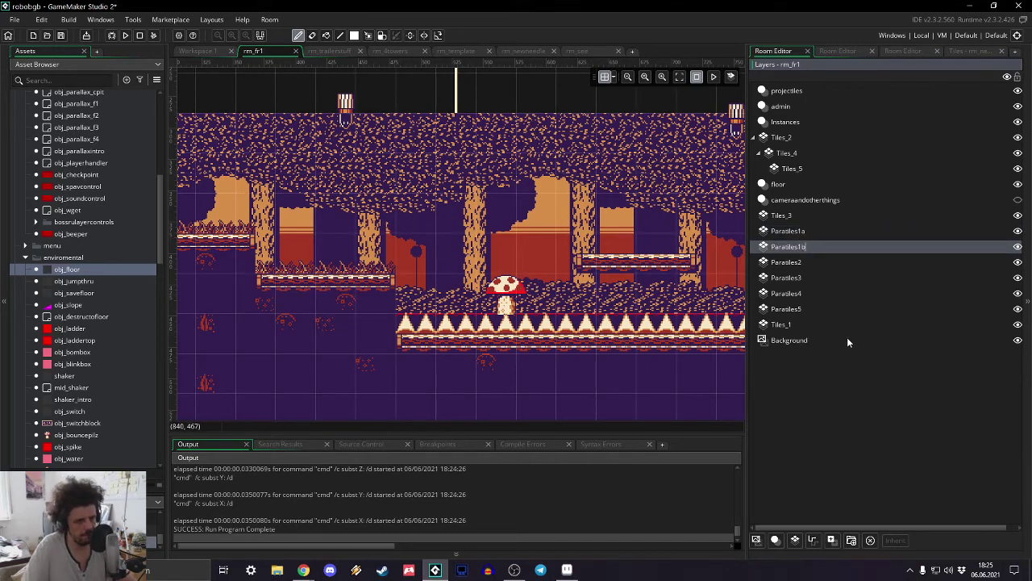
{"action": "left_click", "coordinate": [844, 351]}
- Duplicate the obj_parallax_forest object in the admin folder
{"action": "scroll", "coordinate": [87, 232], "scroll_direction": "up", "scroll_amount": 7}
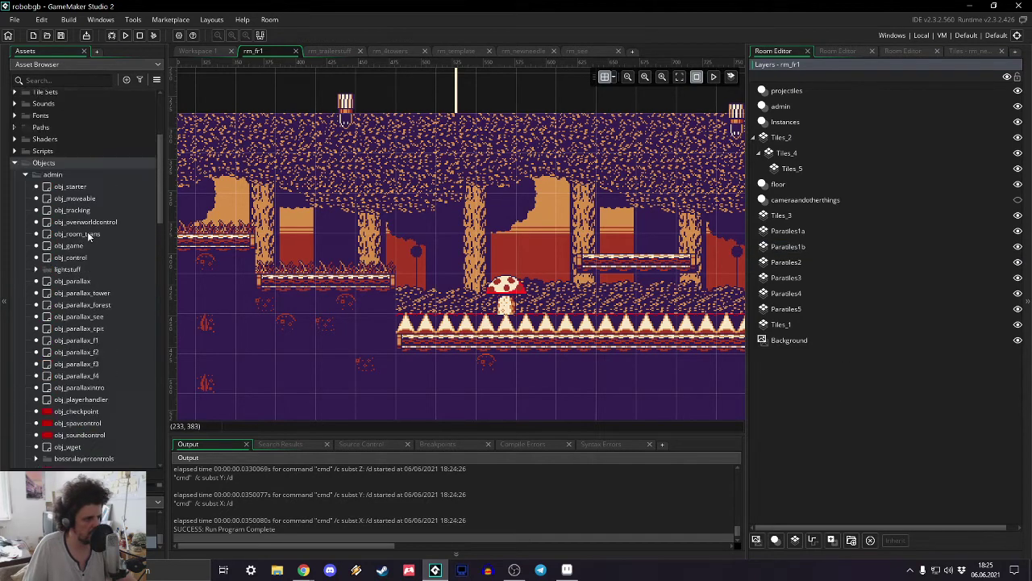
{"action": "scroll", "coordinate": [87, 232], "scroll_direction": "up", "scroll_amount": 3}
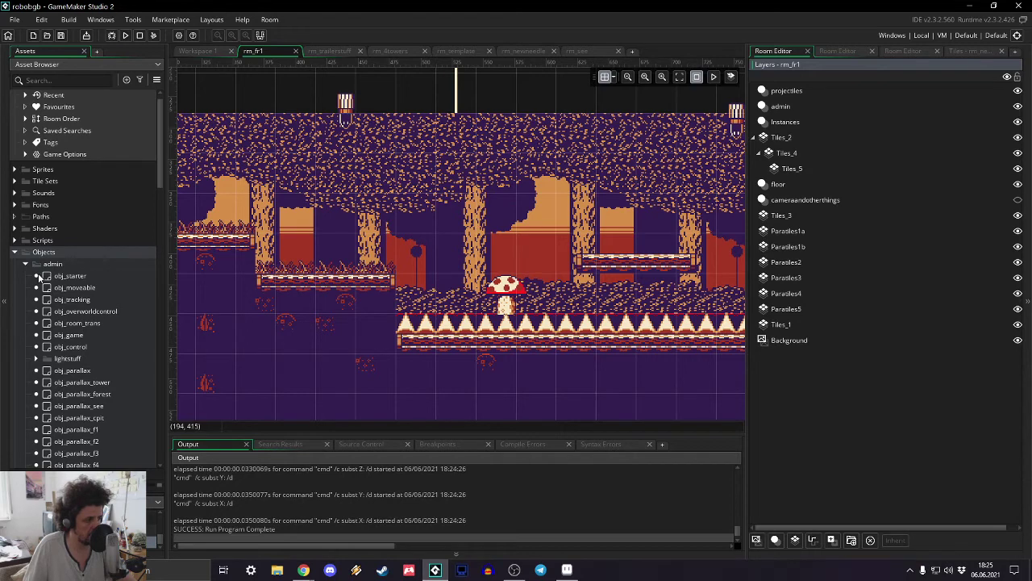
{"action": "scroll", "coordinate": [39, 277], "scroll_direction": "down", "scroll_amount": 3}
{"action": "left_click", "coordinate": [73, 288]}
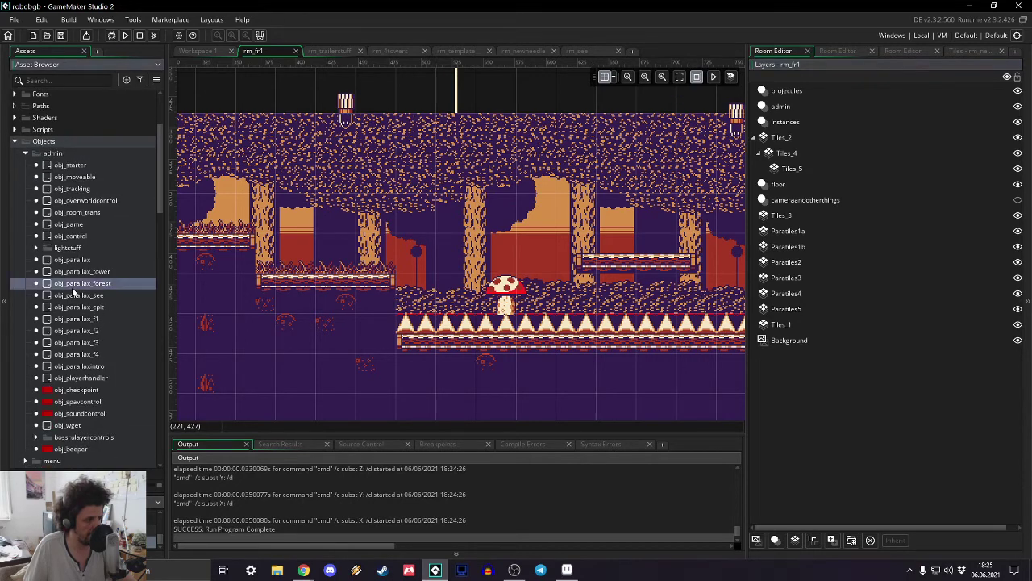
{"action": "right_click", "coordinate": [72, 288]}
{"action": "left_click", "coordinate": [93, 362]}
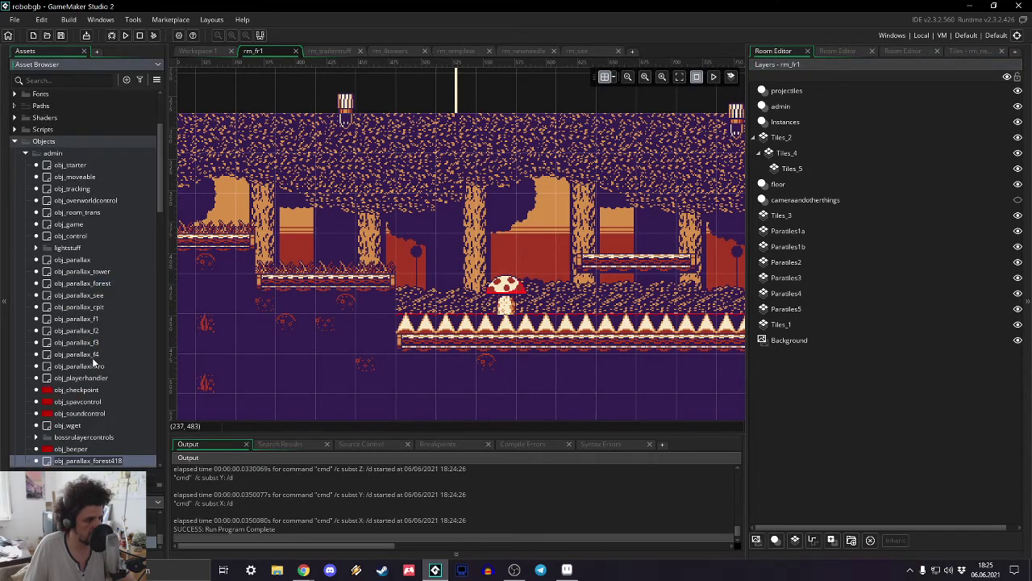
{"action": "left_click", "coordinate": [99, 413]}
- Rename the duplicated object obj_parallax_endlessforest and move it directly below obj_parallaxintro in the admin folder
{"action": "left_click", "coordinate": [88, 462]}
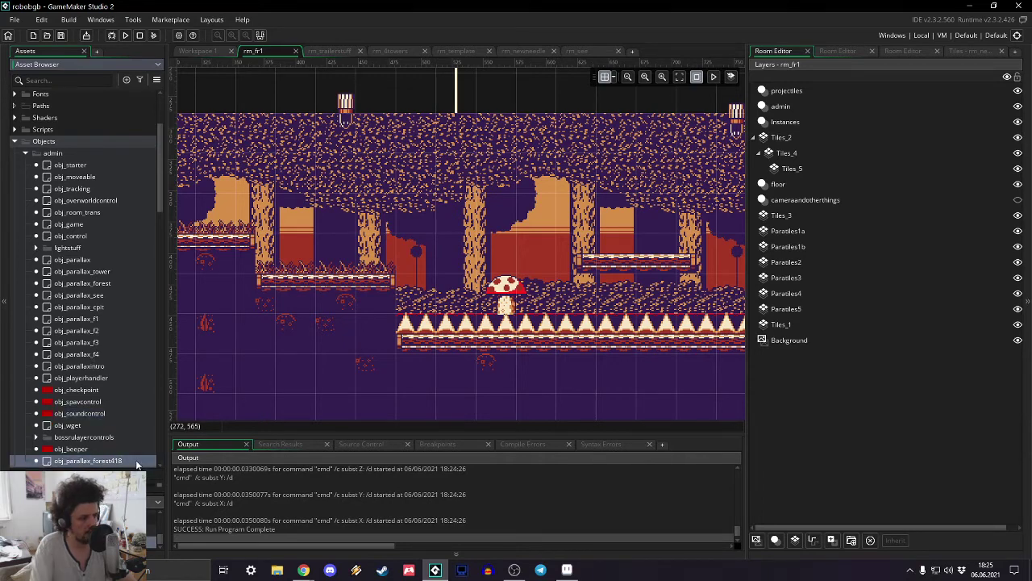
{"action": "key", "text": "F2"}
{"action": "key", "text": "End"}
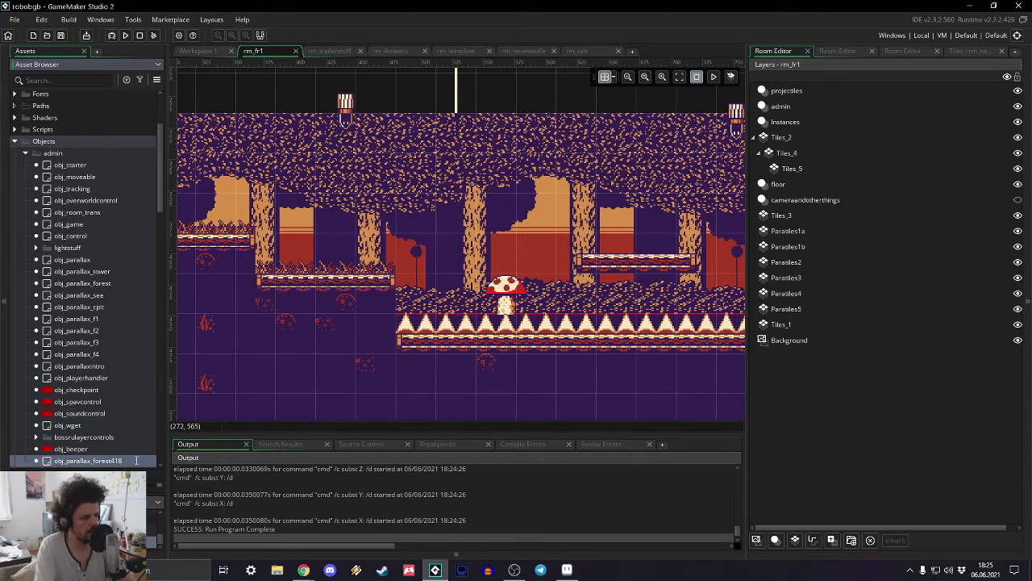
{"action": "key", "text": "BackSpace"}
{"action": "key", "text": "BackSpace"}
{"action": "key", "text": "BackSpace"}
{"action": "key", "text": "BackSpace"}
{"action": "key", "text": "BackSpace"}
{"action": "key", "text": "BackSpace"}
{"action": "key", "text": "BackSpace"}
{"action": "key", "text": "BackSpace"}
{"action": "key", "text": "BackSpace"}
{"action": "type", "text": "en"}
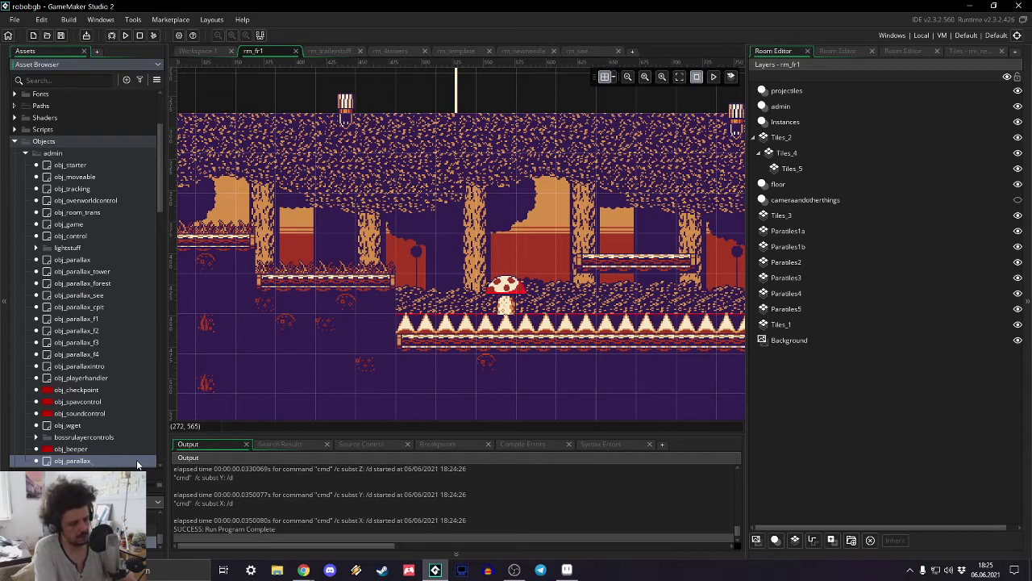
{"action": "type", "text": "dlessf"}
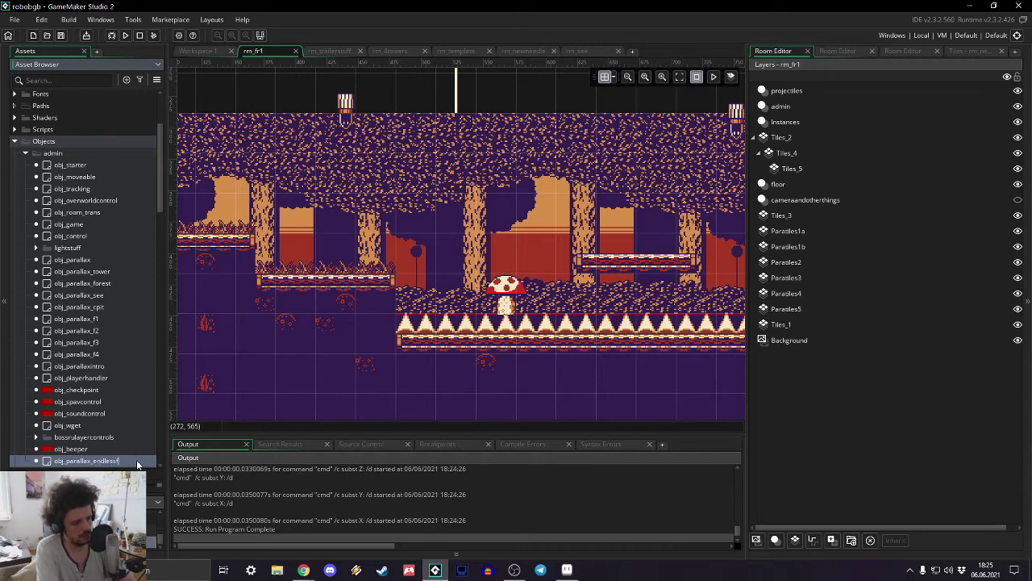
{"action": "type", "text": "orest"}
{"action": "key", "text": "Return"}
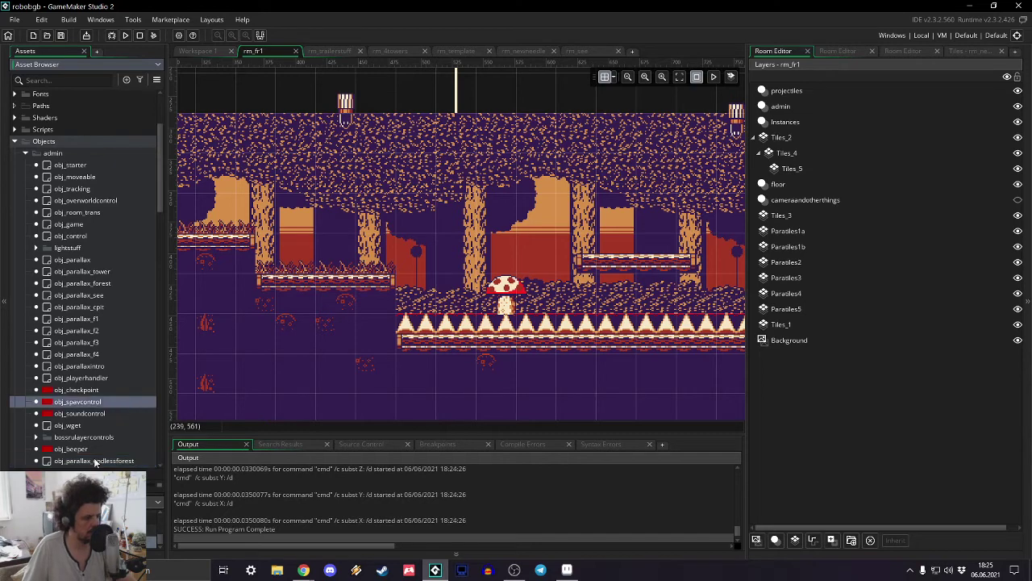
{"action": "left_click", "coordinate": [94, 461]}
{"action": "left_click_drag", "start_coordinate": [95, 461], "coordinate": [99, 377]}
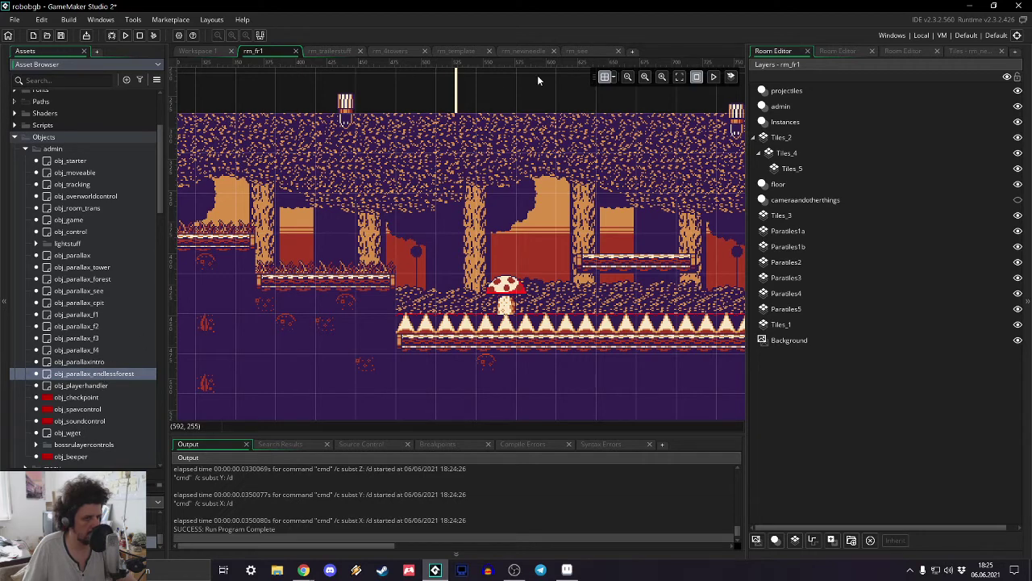
- Remove the "&& room!=rm_fr1" condition from the room check in obj_parallax_forest and close the object
{"action": "double_click", "coordinate": [87, 280]}
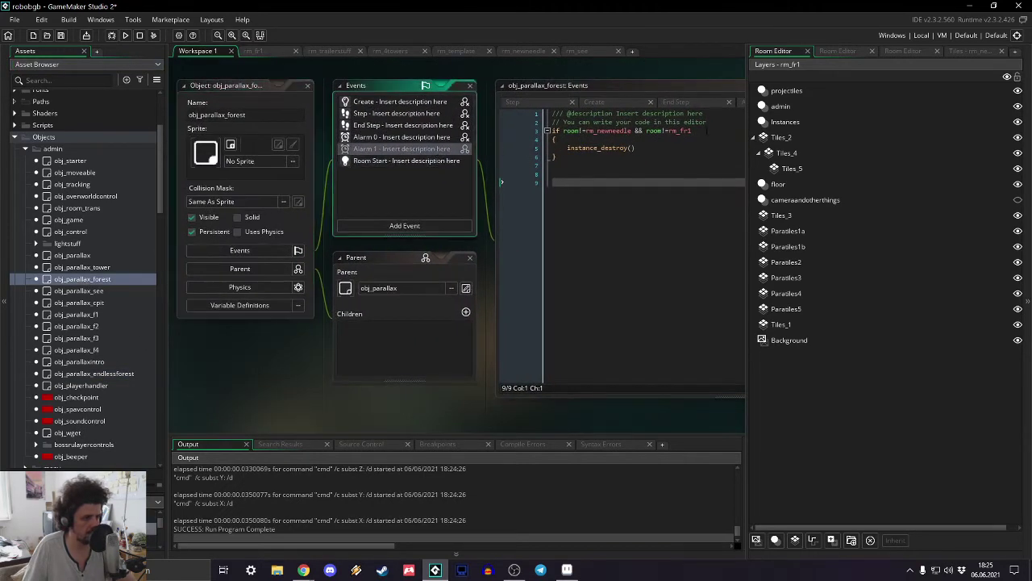
{"action": "left_click_drag", "start_coordinate": [692, 131], "coordinate": [635, 133]}
{"action": "key", "text": "BackSpace"}
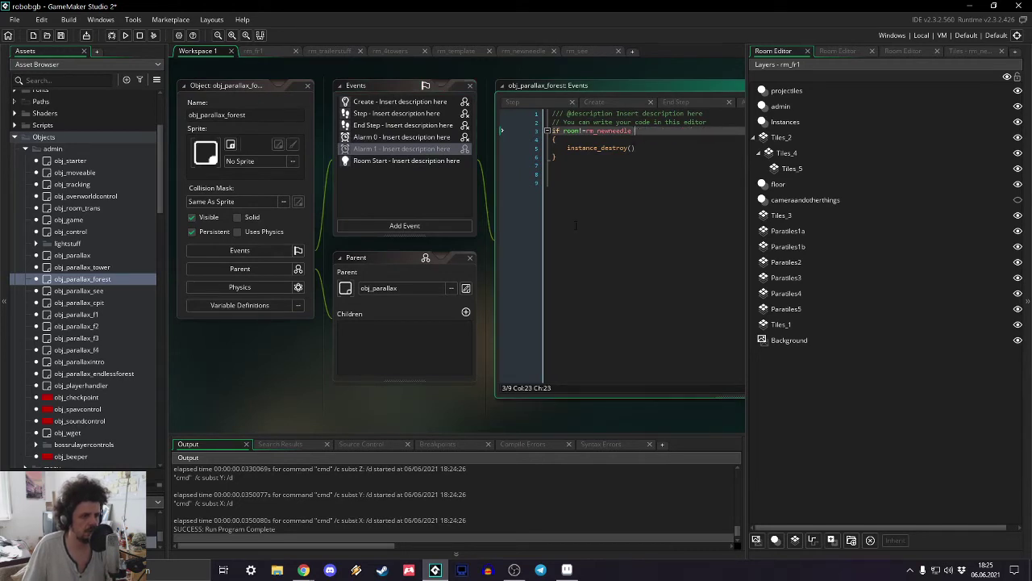
{"action": "left_click", "coordinate": [307, 86]}
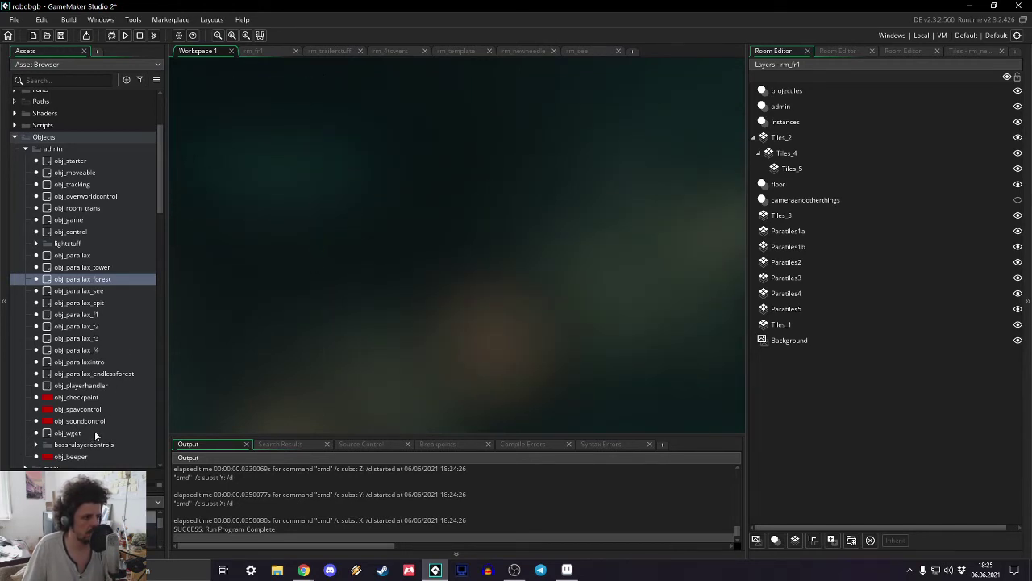
- Comment out the room check in the Room Start event of obj_parallax_endlessforest with /*
{"action": "double_click", "coordinate": [91, 374]}
{"action": "left_click", "coordinate": [381, 280]}
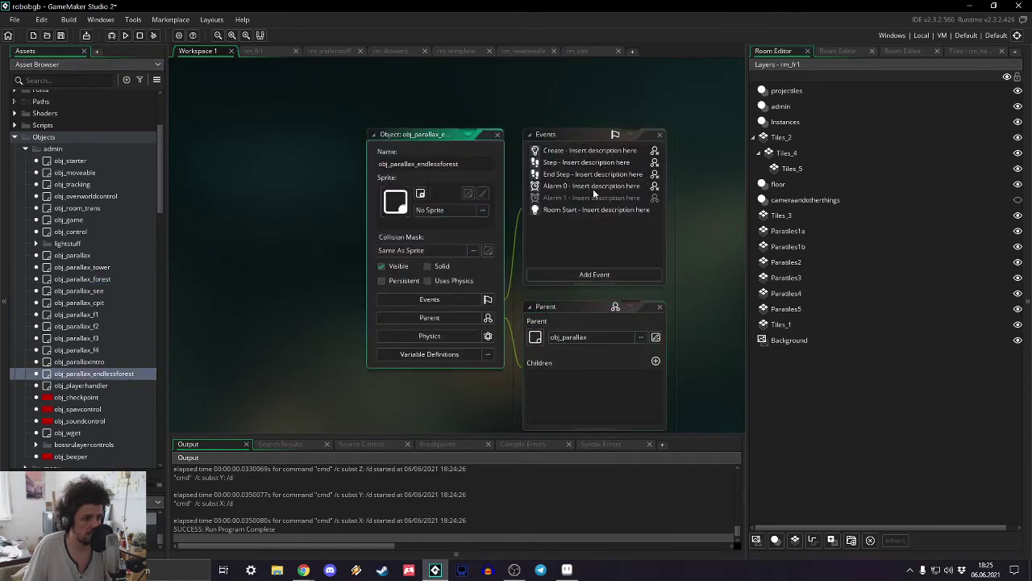
{"action": "left_click", "coordinate": [589, 210]}
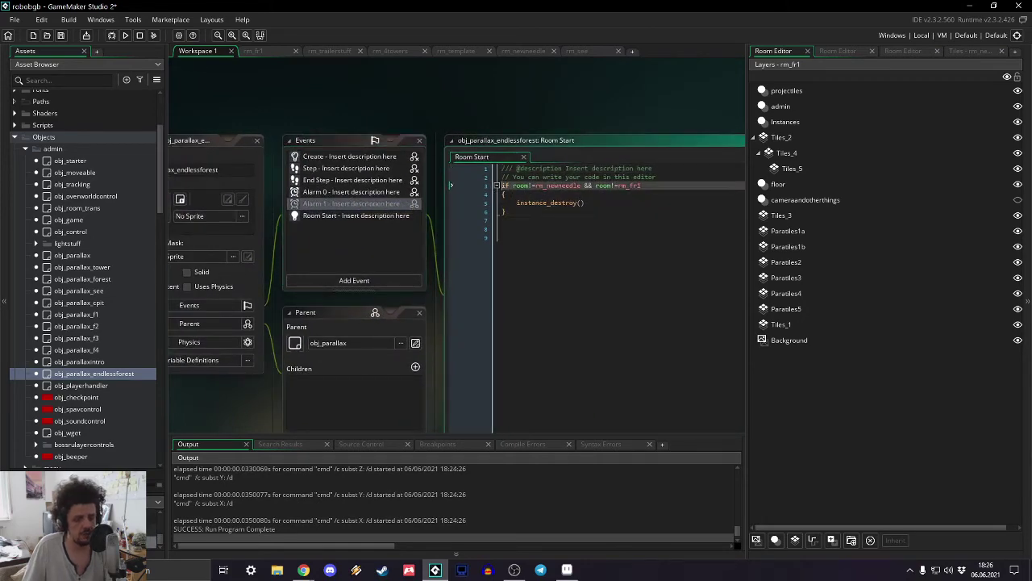
{"action": "key", "text": "ctrl+k"}
- In obj_parallax_endlessforest's Step event, set the Paratiles1b horizontal speed under diff_x <0 to diff_x/3.5
{"action": "left_click", "coordinate": [331, 180]}
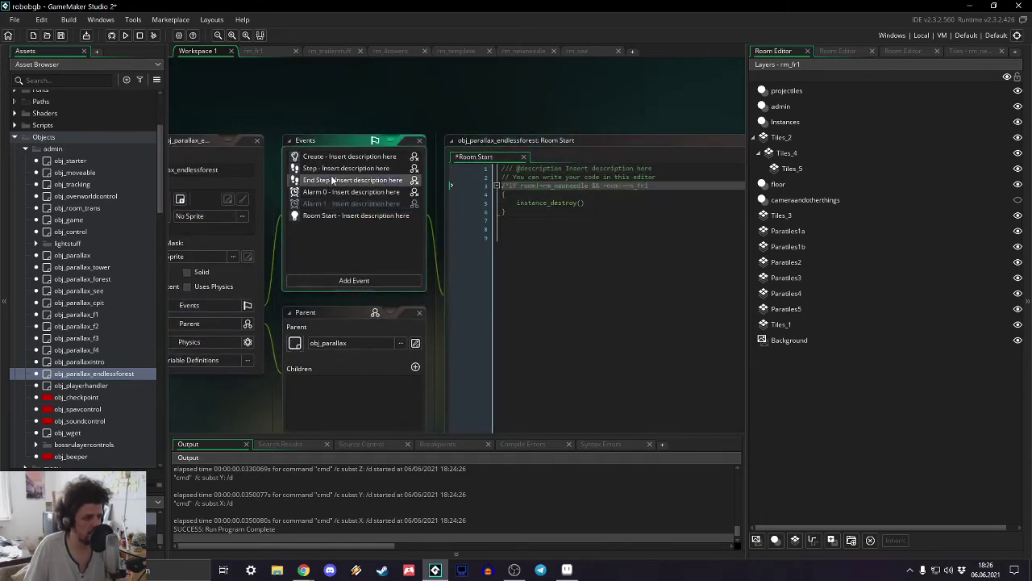
{"action": "left_click", "coordinate": [334, 169]}
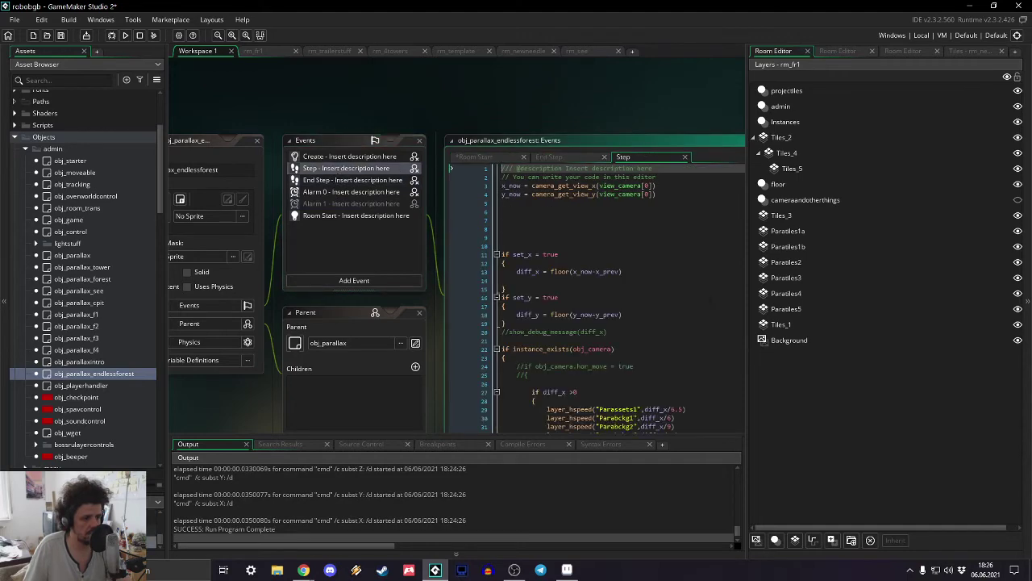
{"action": "scroll", "coordinate": [597, 291], "scroll_direction": "down", "scroll_amount": 5}
{"action": "left_click", "coordinate": [606, 264]}
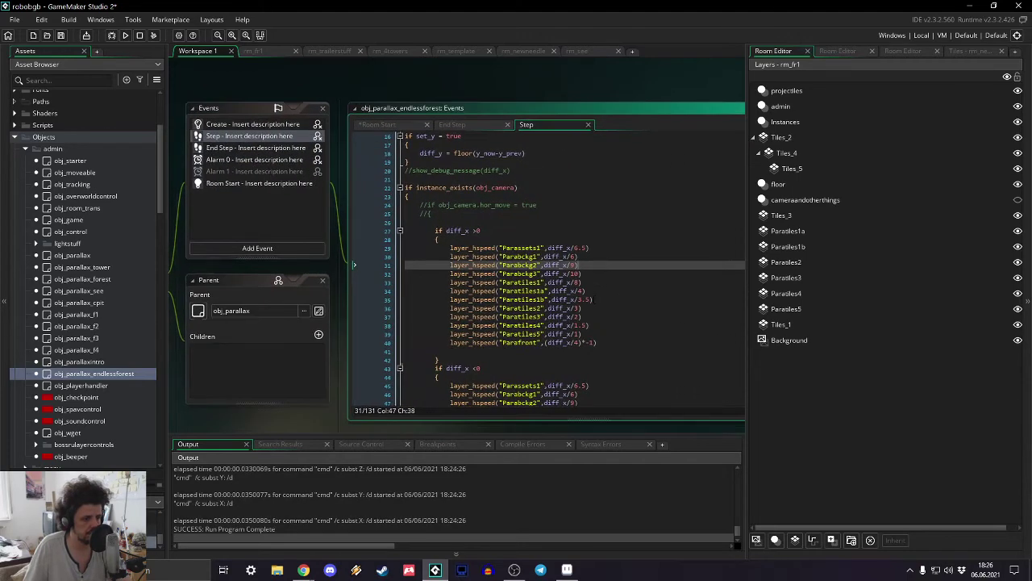
{"action": "left_click", "coordinate": [593, 300]}
{"action": "scroll", "coordinate": [565, 274], "scroll_direction": "down", "scroll_amount": 4}
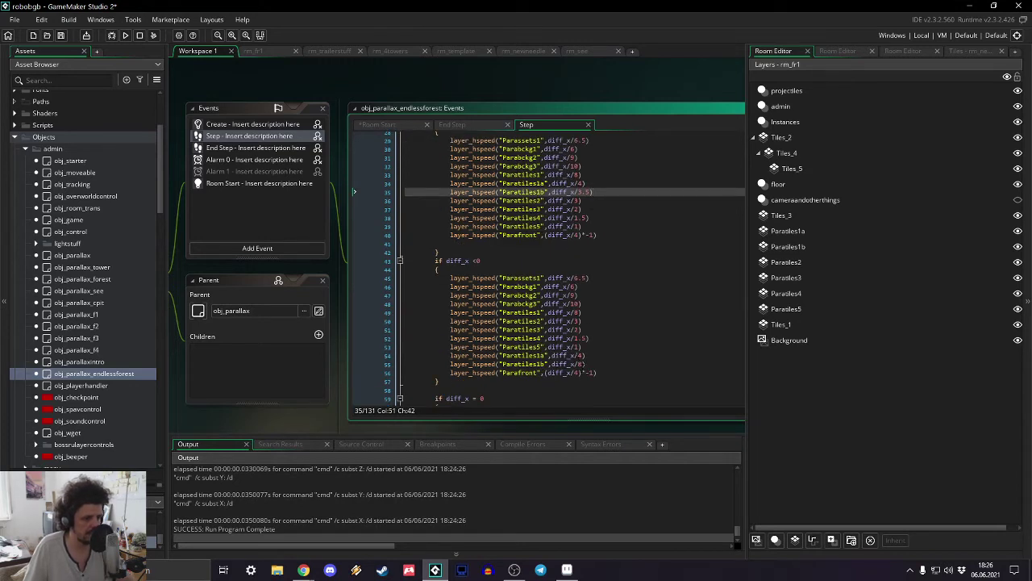
{"action": "left_click", "coordinate": [582, 364]}
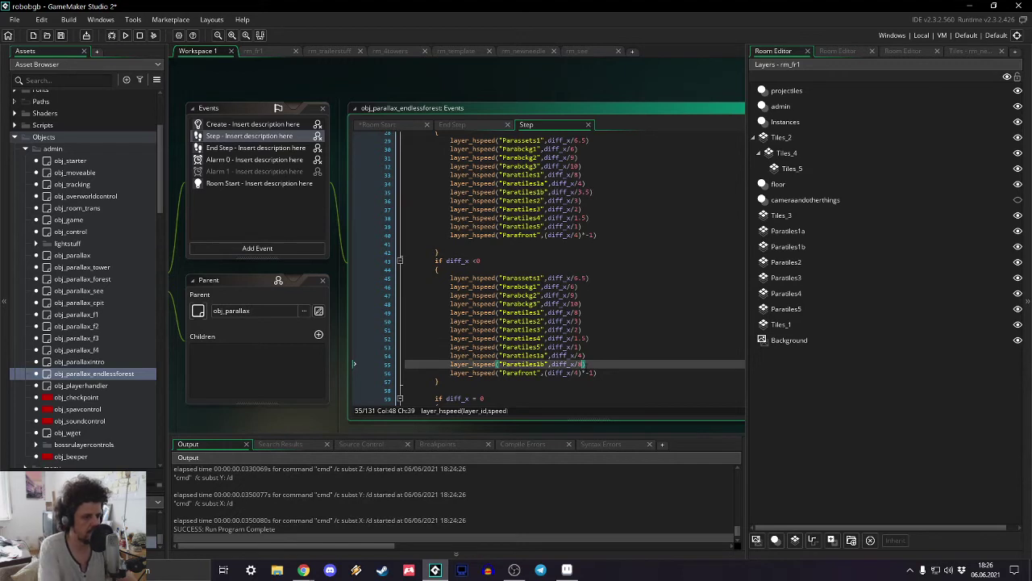
{"action": "key", "text": "BackSpace"}
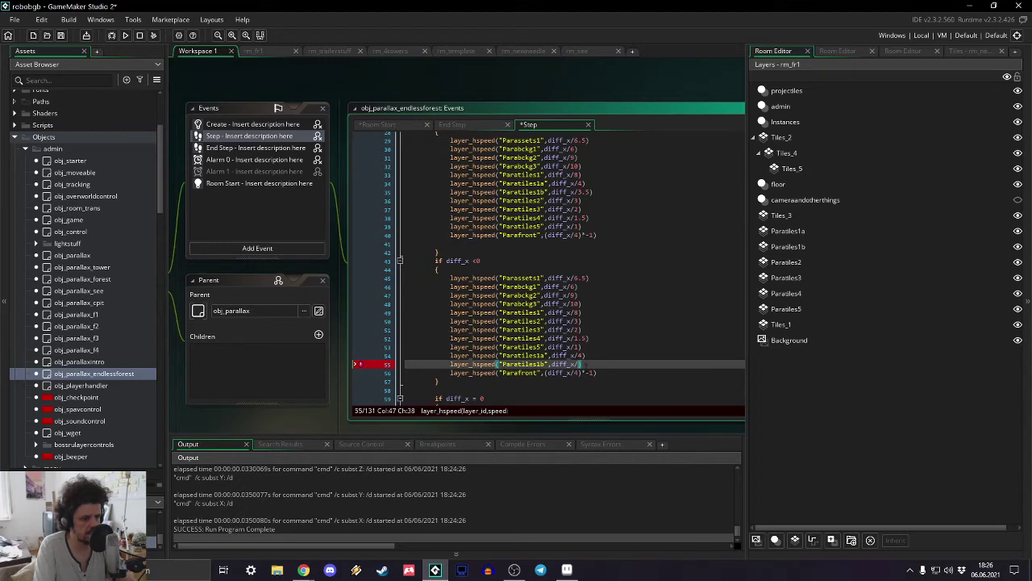
{"action": "type", "text": "3.5"}
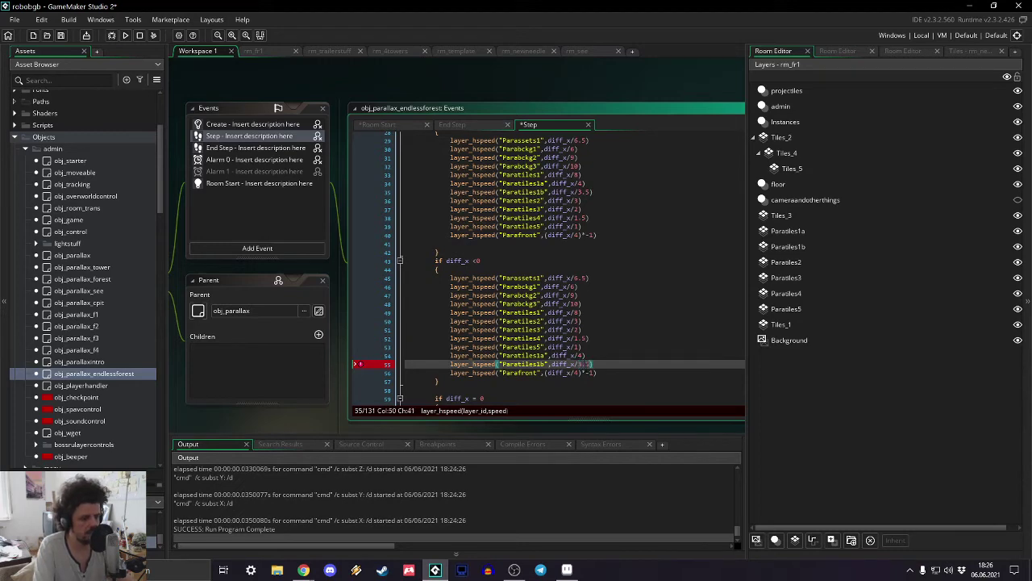
- Examine the remaining layer speed lines in the Step event, comparing Paratiles1a and Paratiles1b in the diff_x and diff_y blocks
{"action": "left_click", "coordinate": [570, 321]}
{"action": "left_click", "coordinate": [563, 356]}
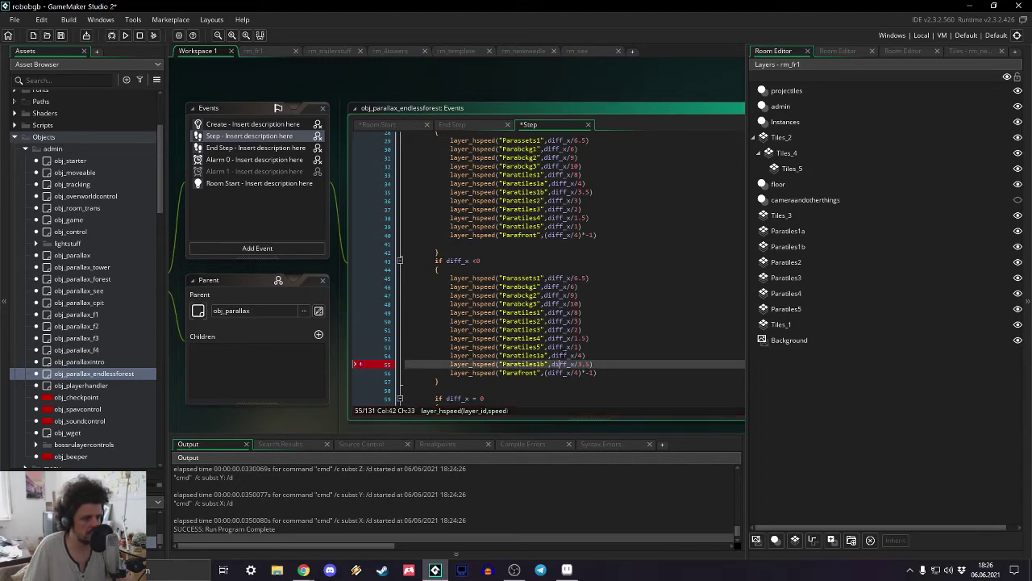
{"action": "scroll", "coordinate": [570, 345], "scroll_direction": "down", "scroll_amount": 6}
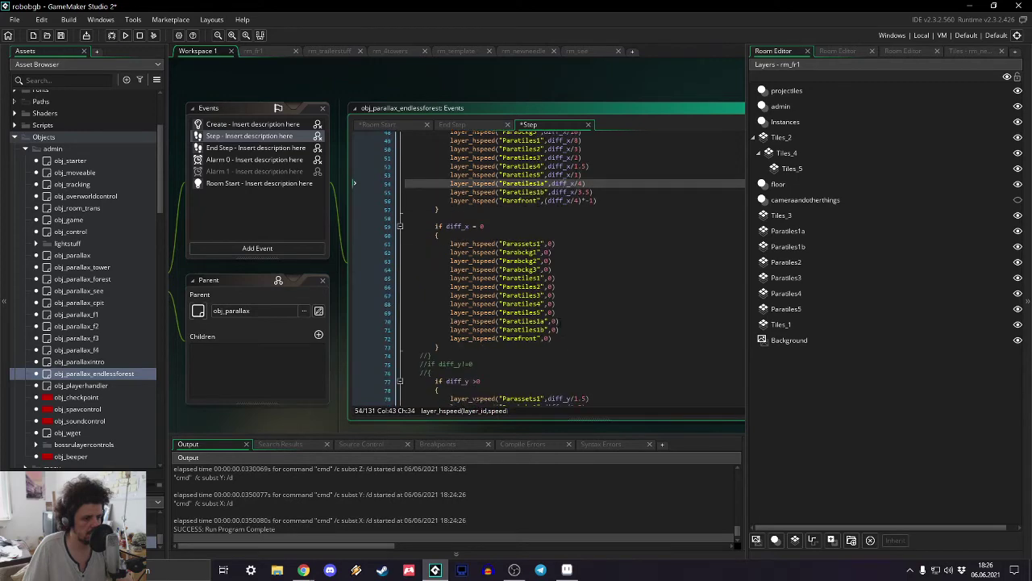
{"action": "scroll", "coordinate": [548, 266], "scroll_direction": "down", "scroll_amount": 4}
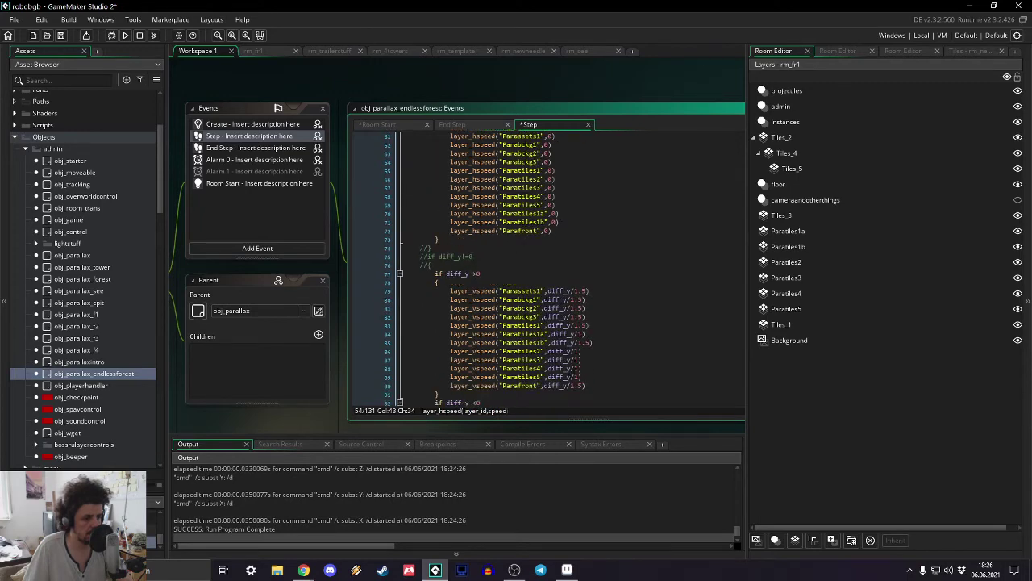
{"action": "left_click", "coordinate": [581, 334]}
{"action": "scroll", "coordinate": [583, 331], "scroll_direction": "up", "scroll_amount": 3}
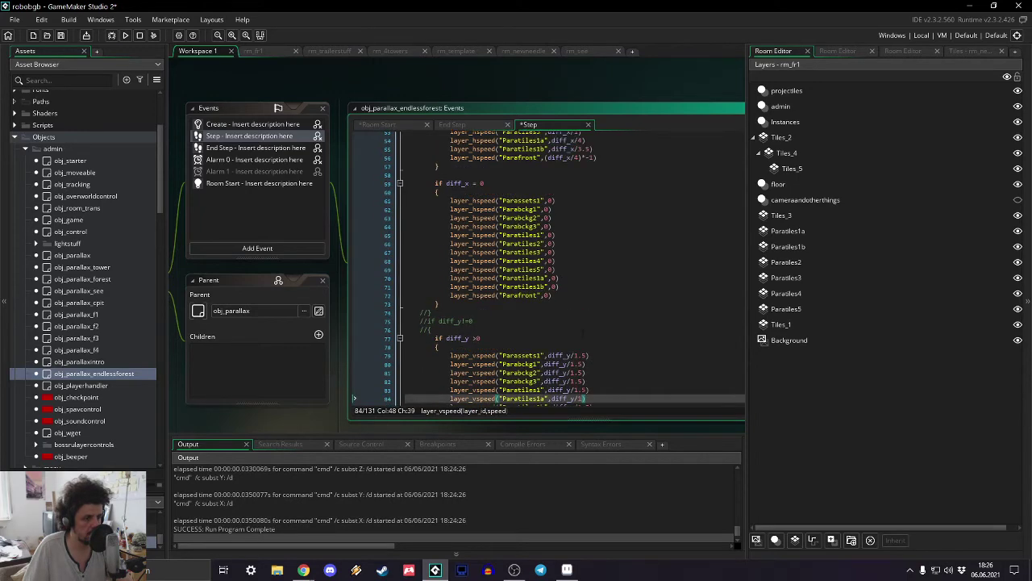
{"action": "scroll", "coordinate": [565, 267], "scroll_direction": "down", "scroll_amount": 7}
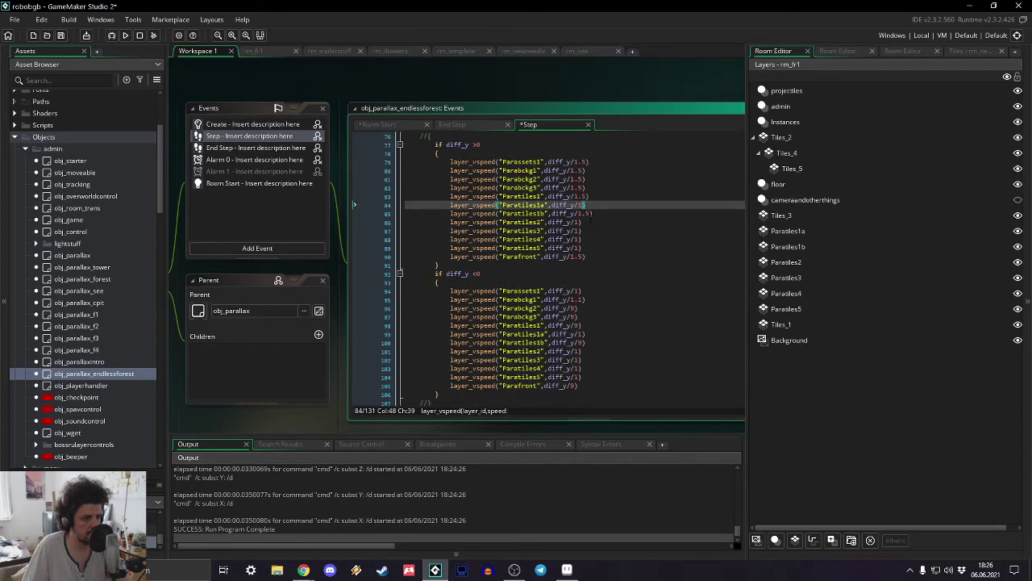
{"action": "scroll", "coordinate": [585, 230], "scroll_direction": "up", "scroll_amount": 6}
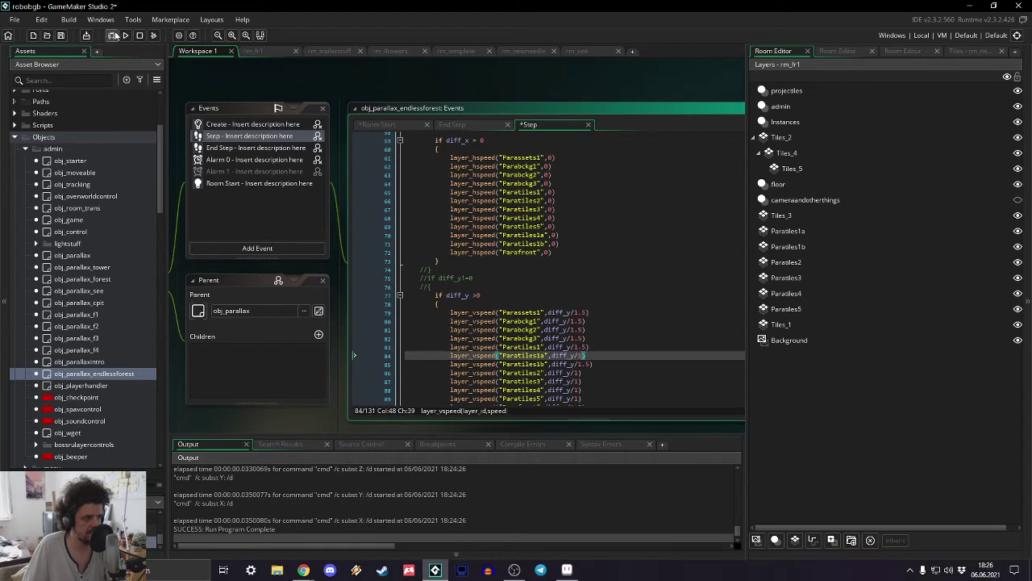
- Run the game to check the forest parallax, close it and return to the rm_fr1 room
{"action": "left_click", "coordinate": [125, 35]}
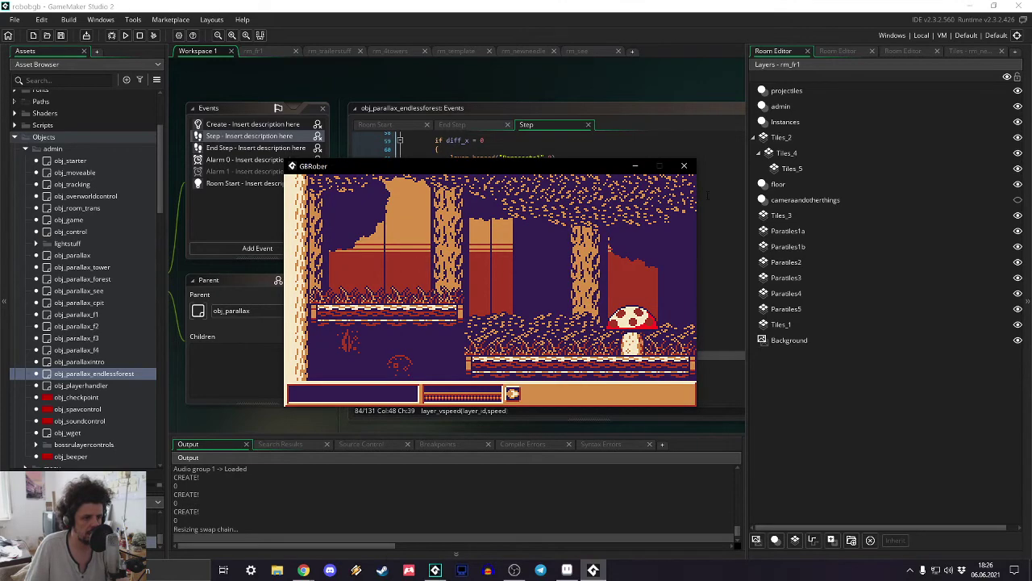
{"action": "left_click", "coordinate": [676, 166]}
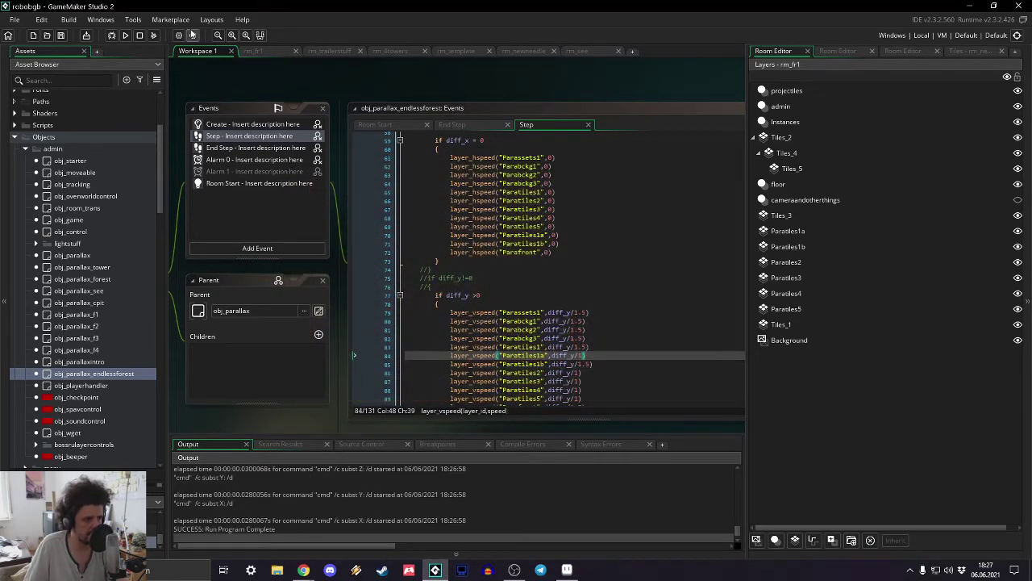
{"action": "left_click", "coordinate": [253, 51]}
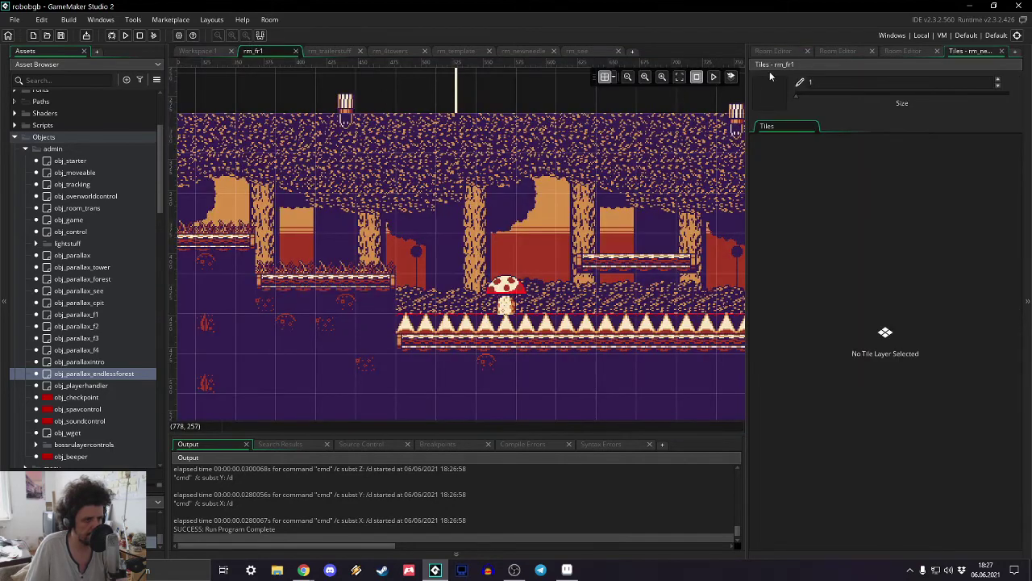
- On rm_fr1's admin layer, replace the obj_parallax_forest instance with an instance of obj_parallax_endlessforest in the same spot
{"action": "double_click", "coordinate": [786, 106]}
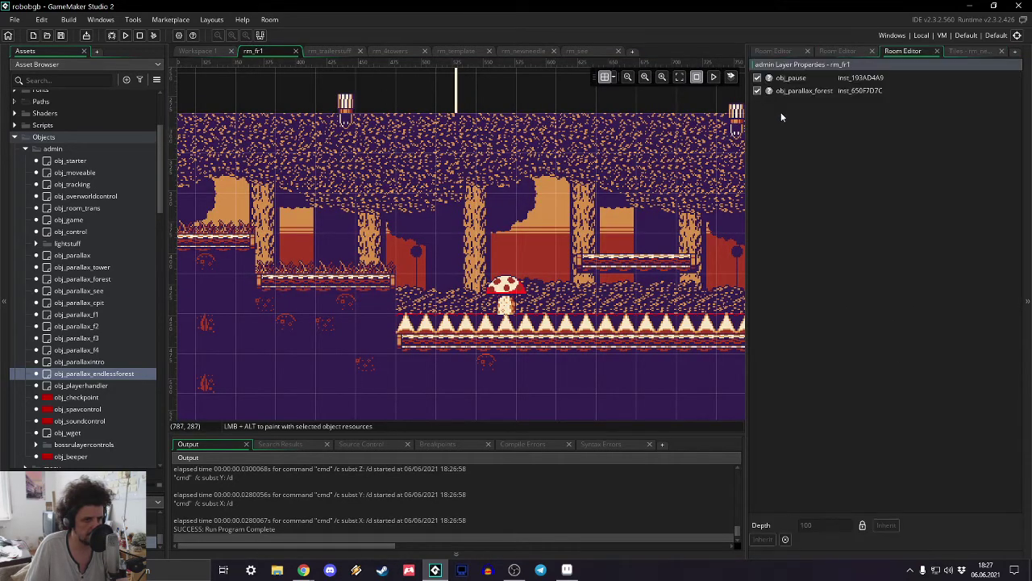
{"action": "double_click", "coordinate": [770, 92]}
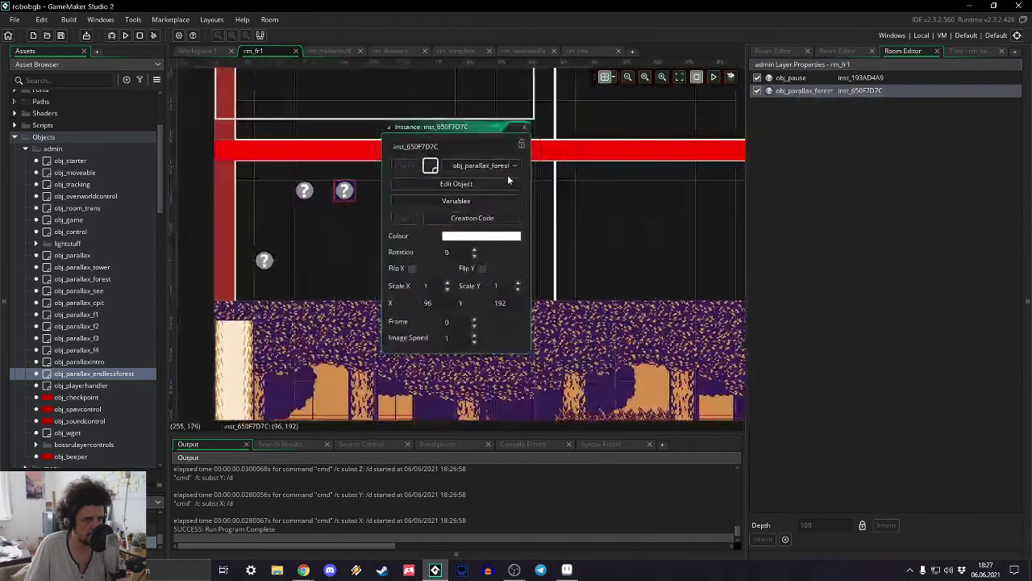
{"action": "key", "text": "Delete"}
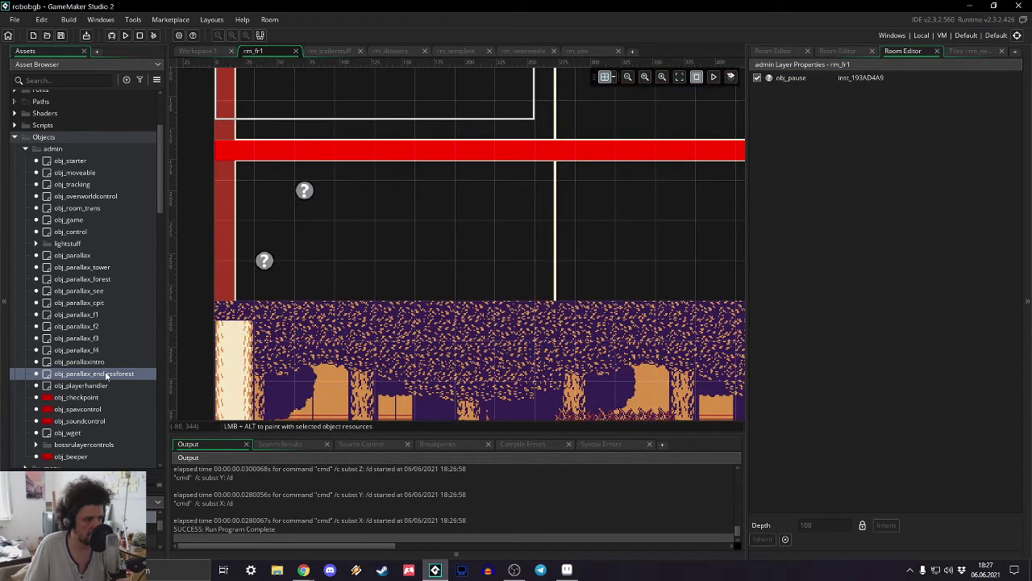
{"action": "left_click_drag", "start_coordinate": [105, 371], "coordinate": [345, 190]}
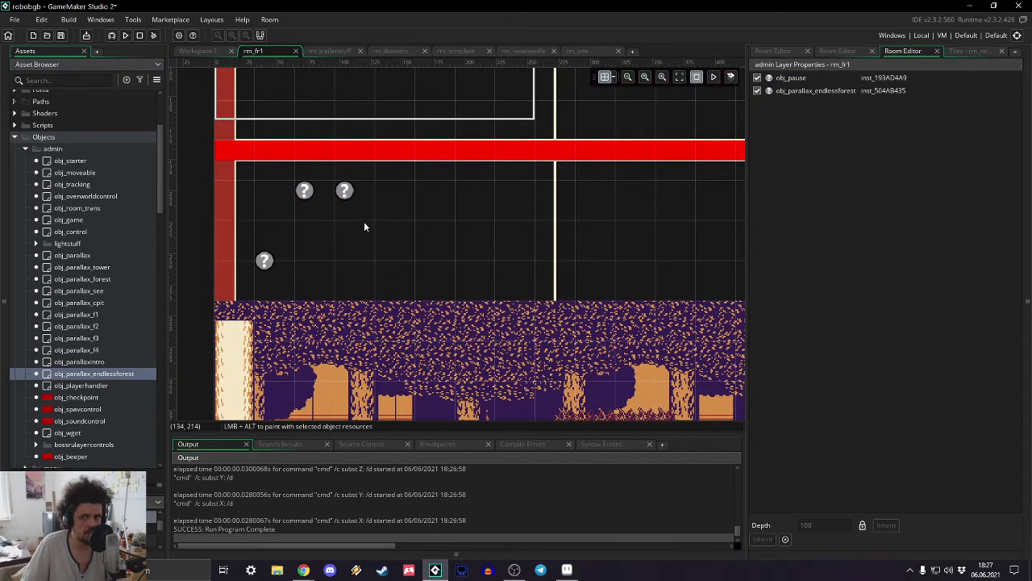
- Assign the bigrounds tile set to the Paratiles1b layer of rm_fr1
{"action": "left_click", "coordinate": [761, 51]}
{"action": "left_click", "coordinate": [796, 246]}
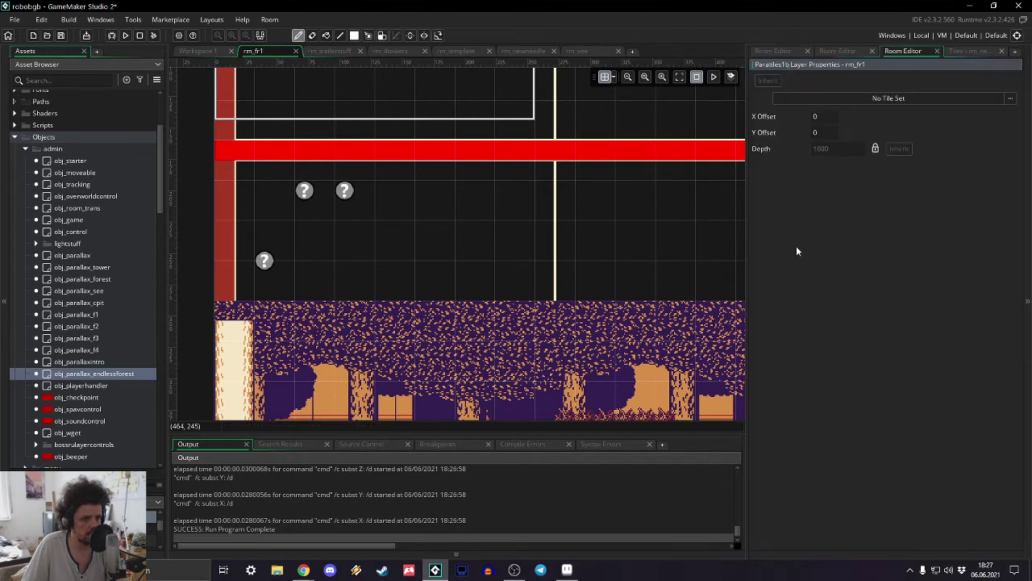
{"action": "left_click", "coordinate": [889, 100]}
{"action": "double_click", "coordinate": [758, 129]}
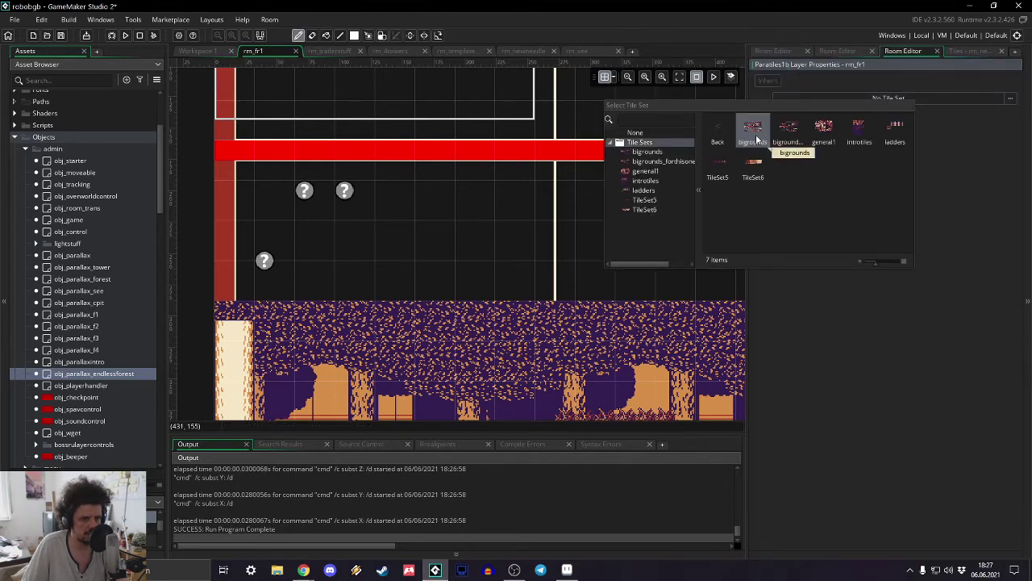
{"action": "double_click", "coordinate": [758, 139]}
{"action": "key", "text": "alt+Tab"}
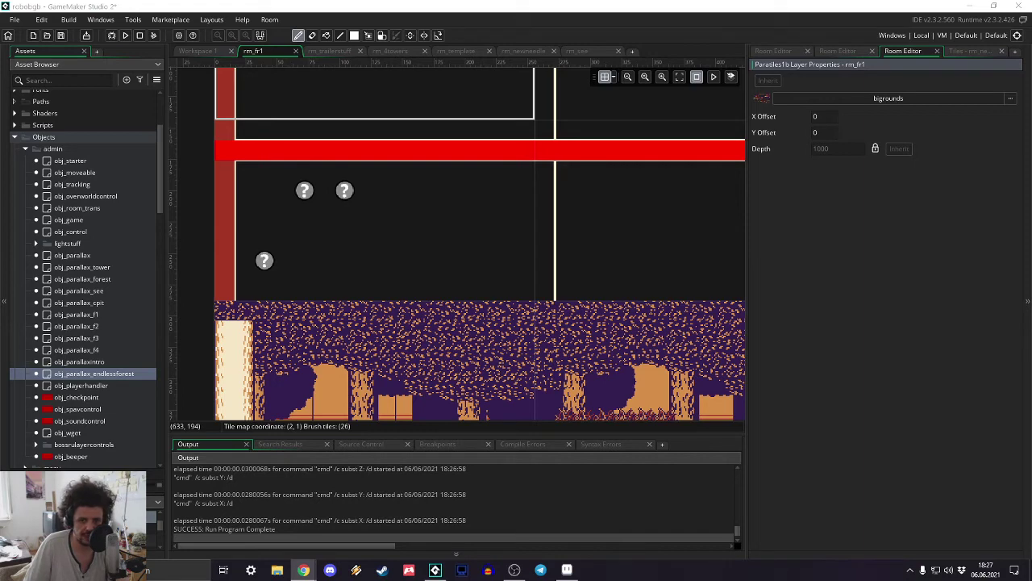
- Choose the dark purple bush silhouette tile from bigrounds and place it on Paratiles1b at the start of the forest
{"action": "scroll", "coordinate": [588, 274], "scroll_direction": "down", "scroll_amount": 4}
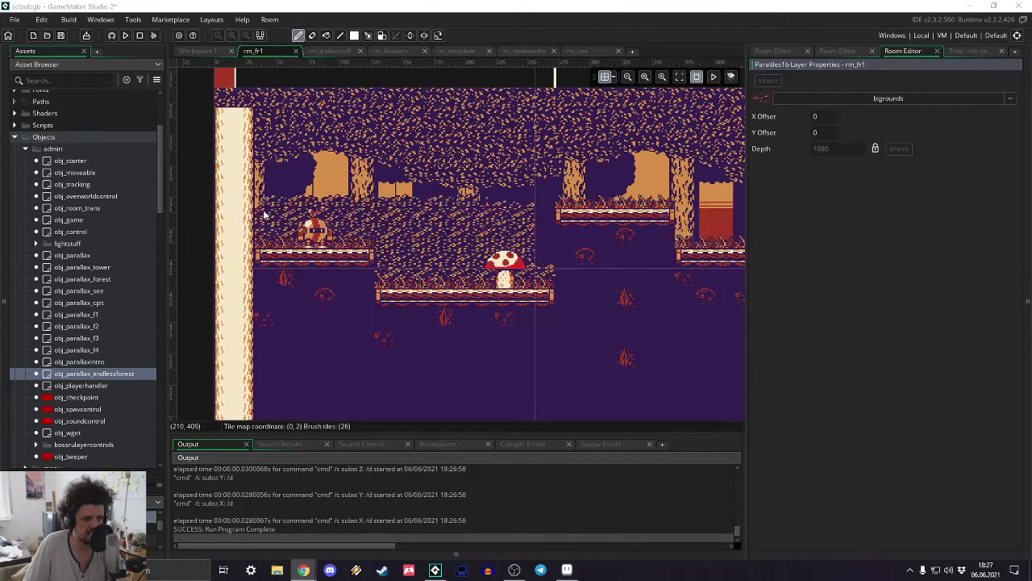
{"action": "left_click", "coordinate": [954, 51]}
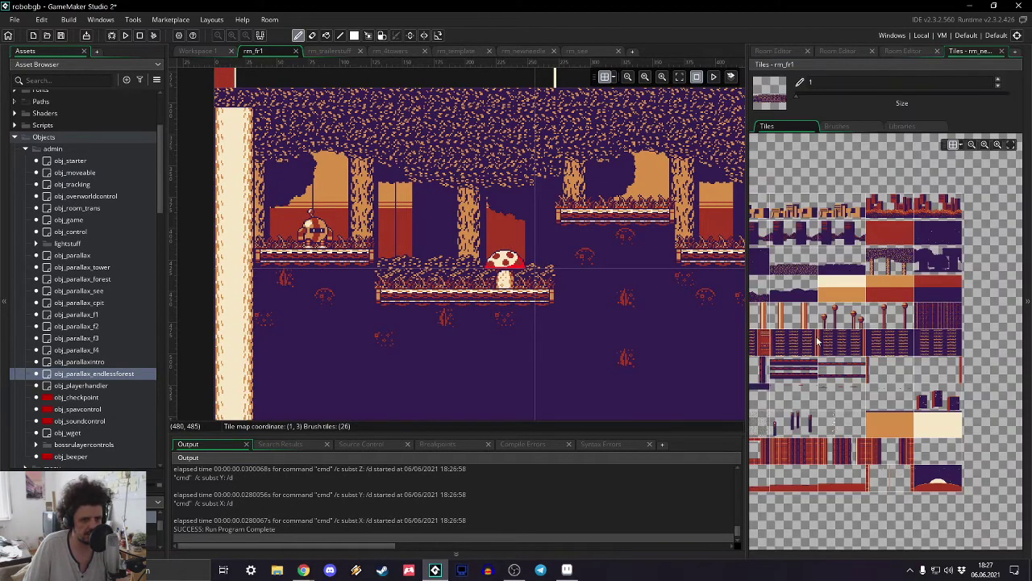
{"action": "scroll", "coordinate": [857, 295], "scroll_direction": "up", "scroll_amount": 1, "text": "ctrl"}
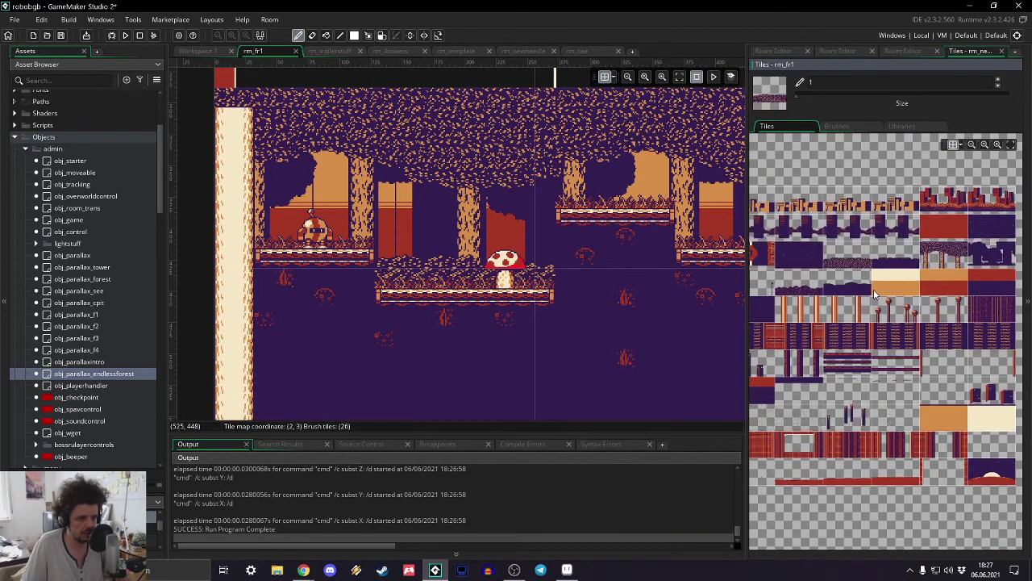
{"action": "scroll", "coordinate": [888, 258], "scroll_direction": "up", "scroll_amount": 3, "text": "ctrl"}
{"action": "scroll", "coordinate": [910, 232], "scroll_direction": "down", "scroll_amount": 1, "text": "ctrl"}
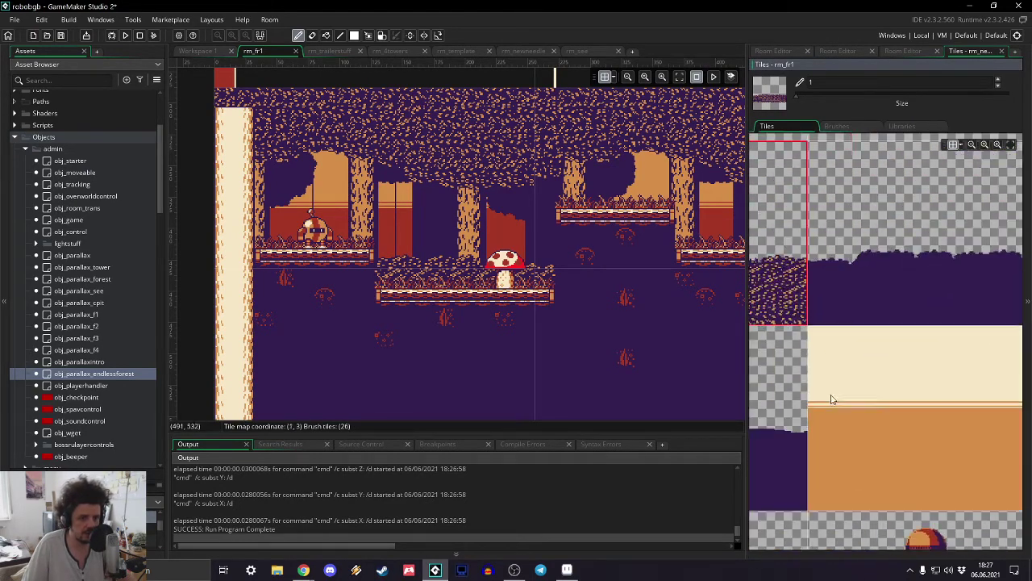
{"action": "left_click", "coordinate": [906, 295]}
{"action": "left_click", "coordinate": [339, 222]}
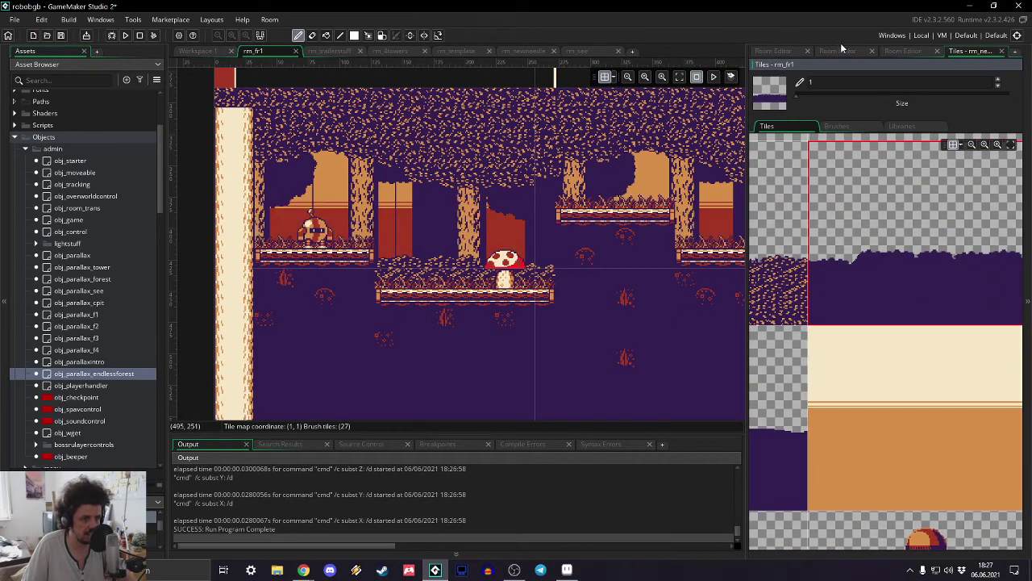
- Continue the purple bush silhouette tiles on Paratiles1b in one row through to the far end of the forest background
{"action": "left_click", "coordinate": [903, 50]}
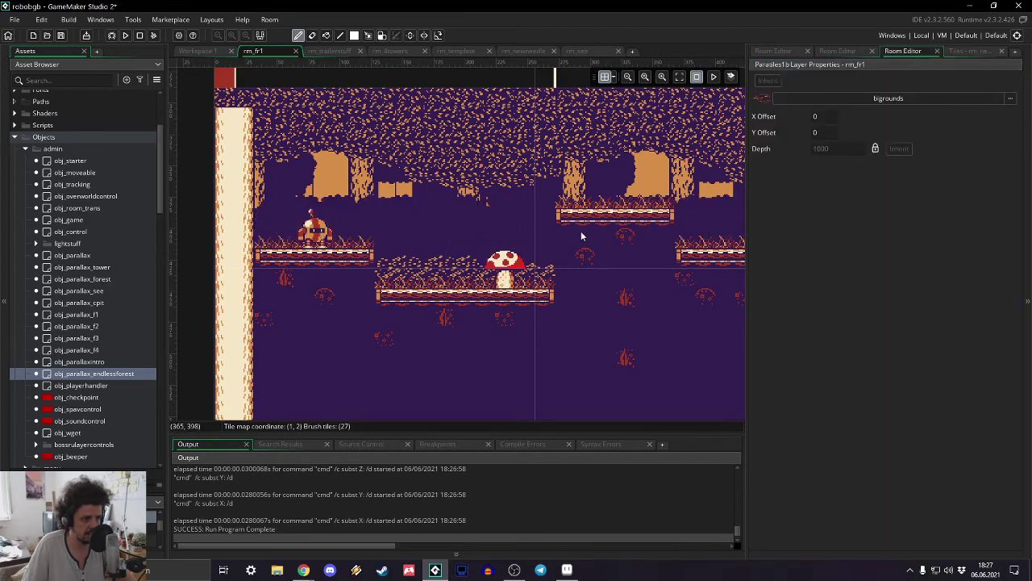
{"action": "scroll", "coordinate": [520, 215], "scroll_direction": "down", "scroll_amount": 4, "text": "ctrl"}
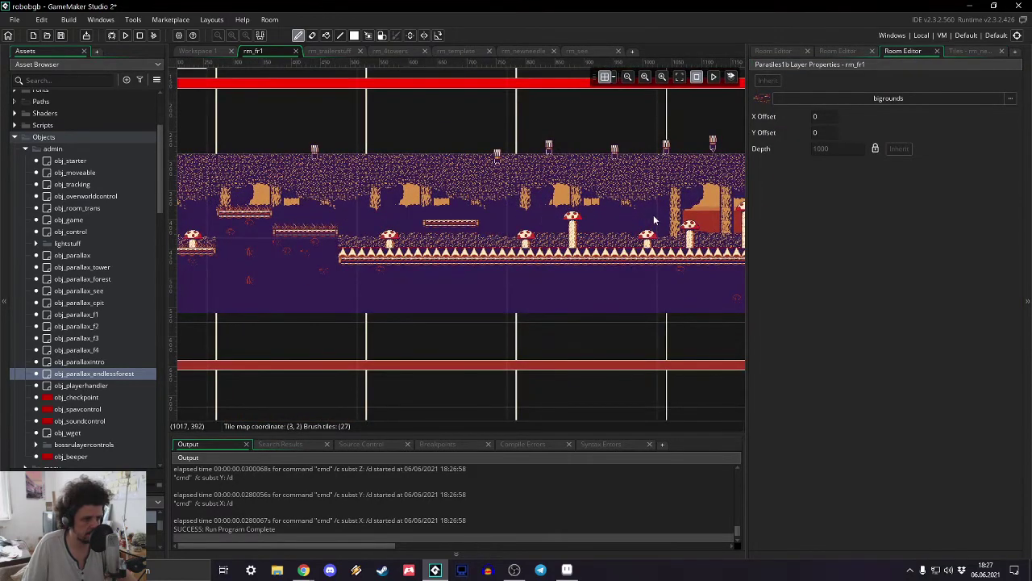
{"action": "scroll", "coordinate": [500, 226], "scroll_direction": "right", "scroll_amount": 6}
{"action": "scroll", "coordinate": [597, 228], "scroll_direction": "right", "scroll_amount": 10}
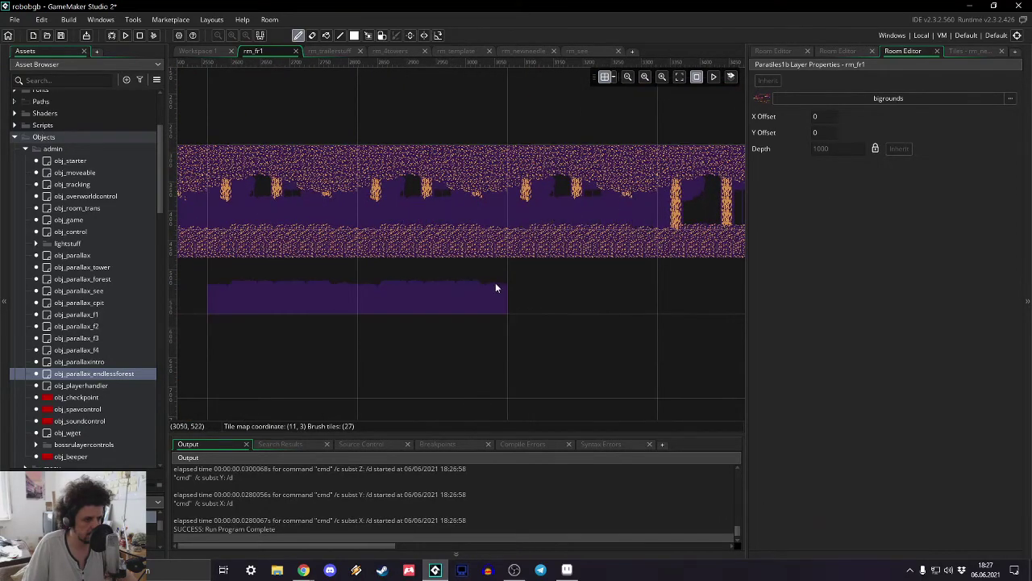
{"action": "scroll", "coordinate": [188, 298], "scroll_direction": "right", "scroll_amount": 6}
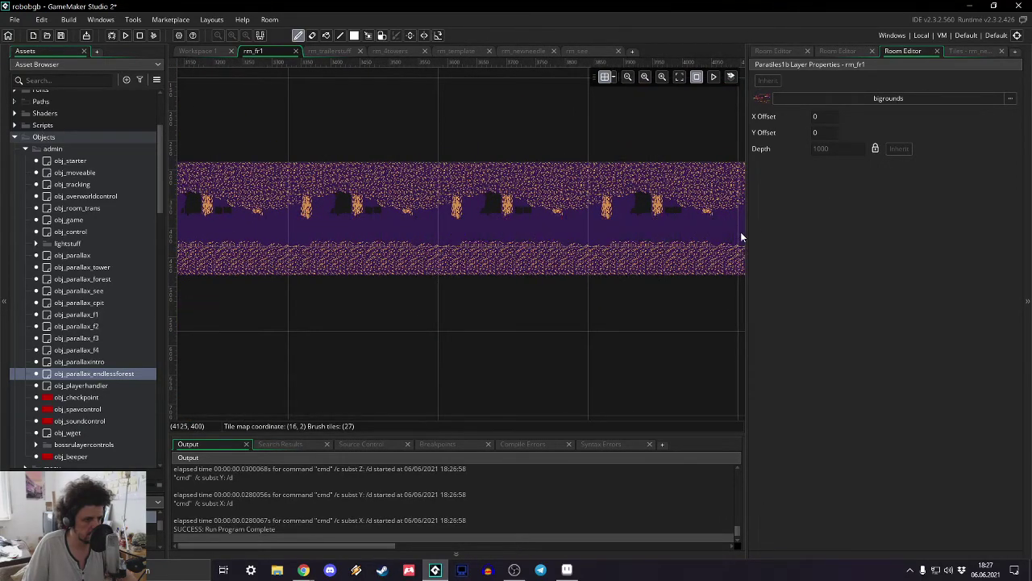
{"action": "scroll", "coordinate": [238, 250], "scroll_direction": "right", "scroll_amount": 8}
{"action": "scroll", "coordinate": [660, 239], "scroll_direction": "right", "scroll_amount": 3}
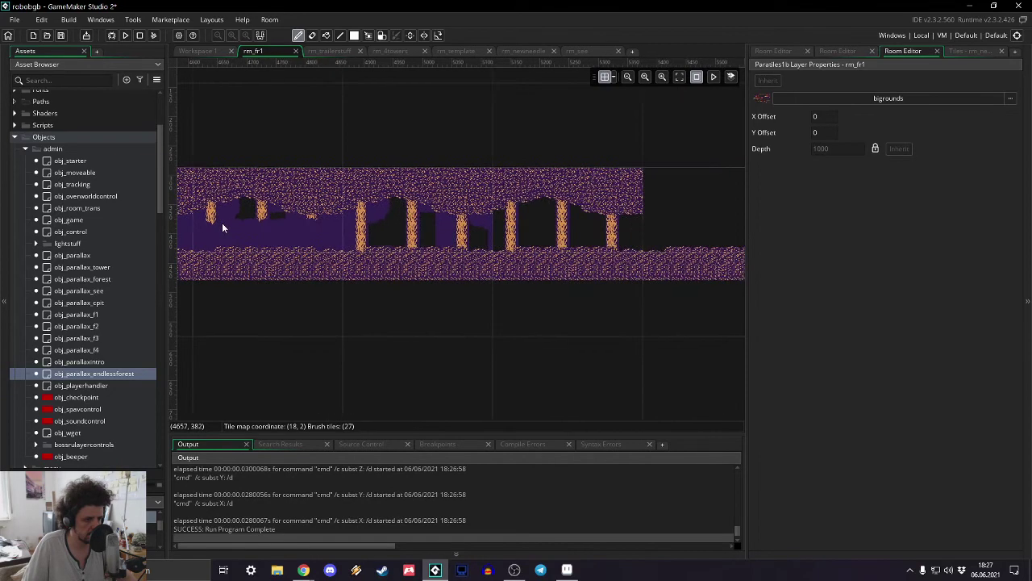
{"action": "scroll", "coordinate": [733, 240], "scroll_direction": "right", "scroll_amount": 4}
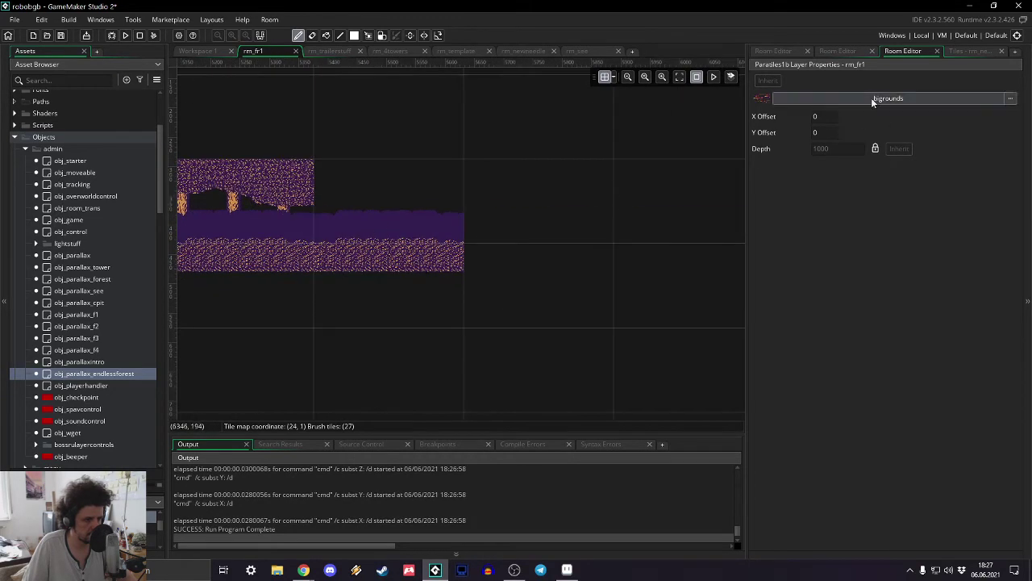
- Set the Paratiles1b layer's Y Offset to 24, after trying 16
{"action": "left_click", "coordinate": [823, 133]}
{"action": "type", "text": "16"}
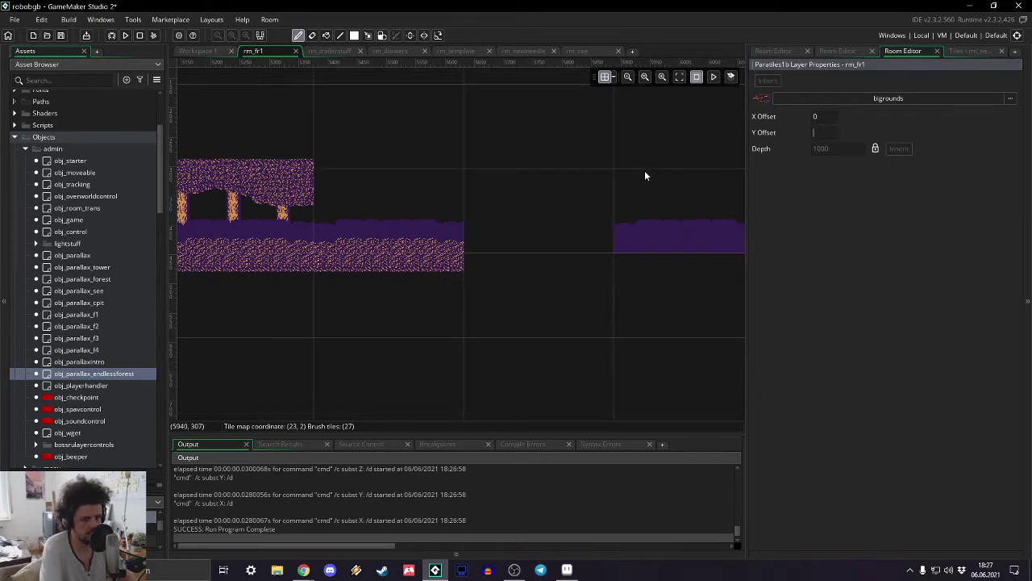
{"action": "key", "text": "BackSpace"}
{"action": "key", "text": "BackSpace"}
{"action": "type", "text": "24"}
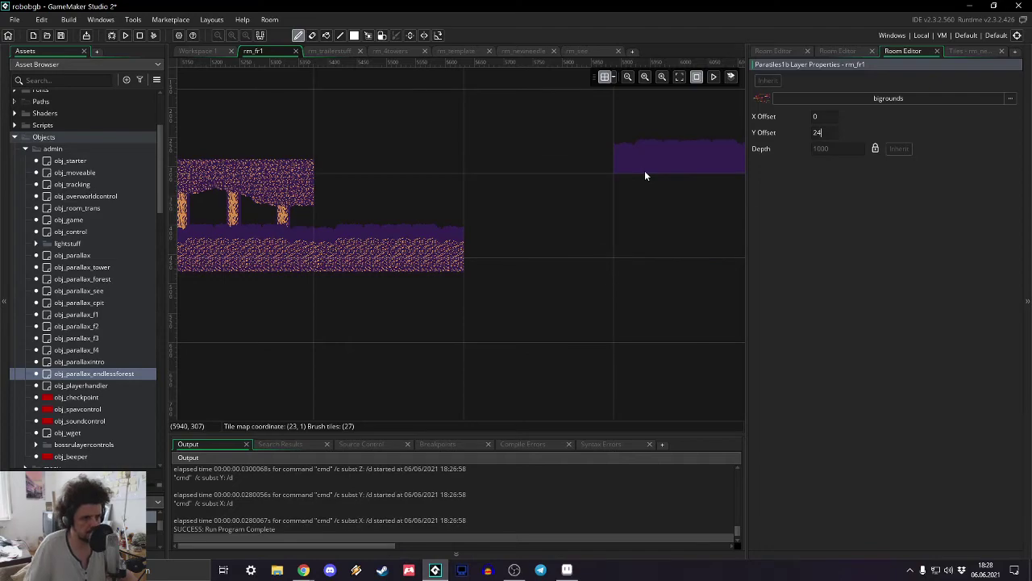
- Check the Paratiles1b row back to the room's start, run the game to test the forest parallax, and close it
{"action": "middle_click_drag", "start_coordinate": [243, 362], "coordinate": [809, 285]}
{"action": "middle_click_drag", "start_coordinate": [304, 265], "coordinate": [776, 298]}
{"action": "scroll", "coordinate": [318, 283], "scroll_direction": "left", "scroll_amount": 10, "text": "shift"}
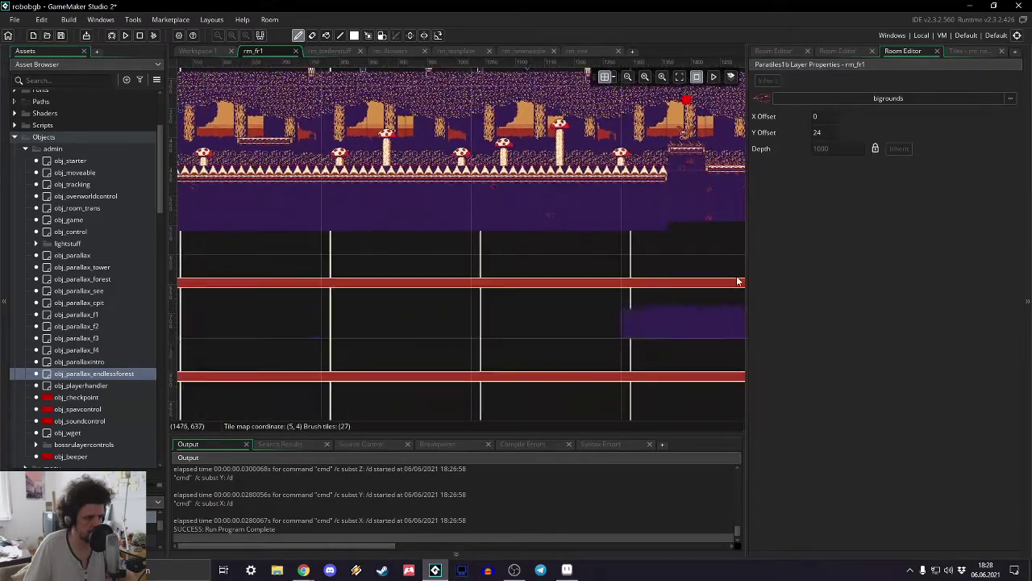
{"action": "middle_click_drag", "start_coordinate": [275, 273], "coordinate": [866, 336]}
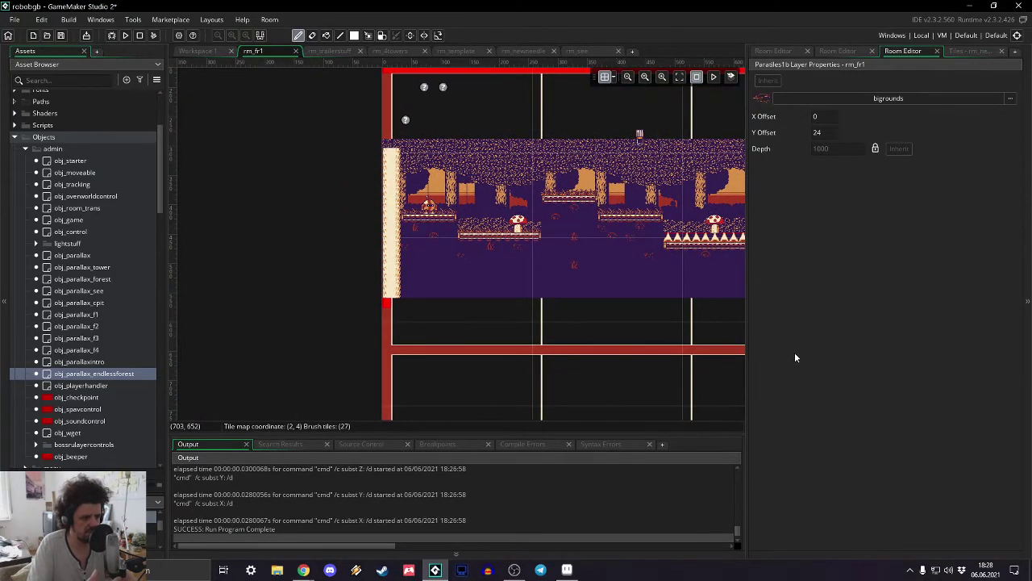
{"action": "left_click", "coordinate": [125, 35]}
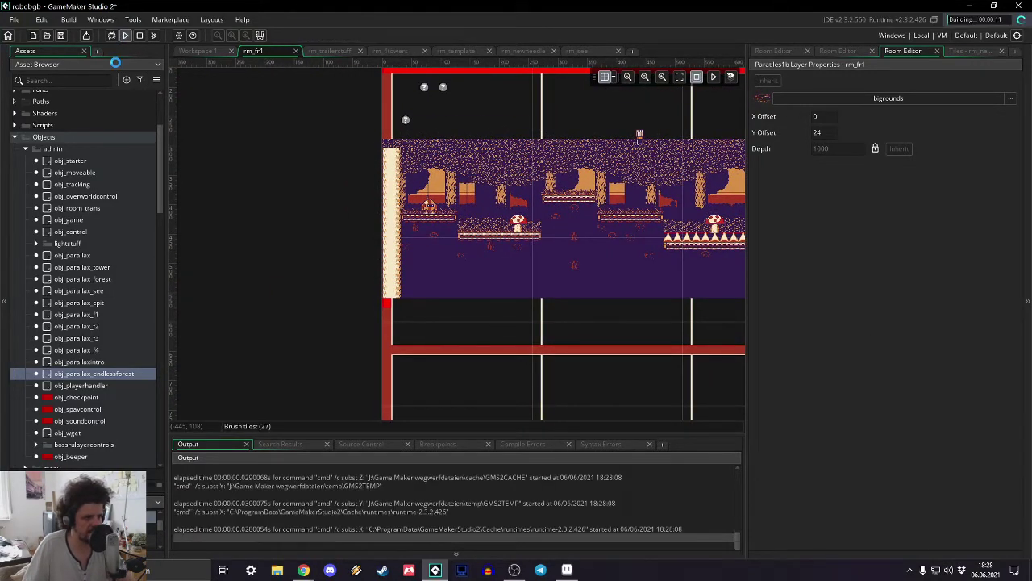
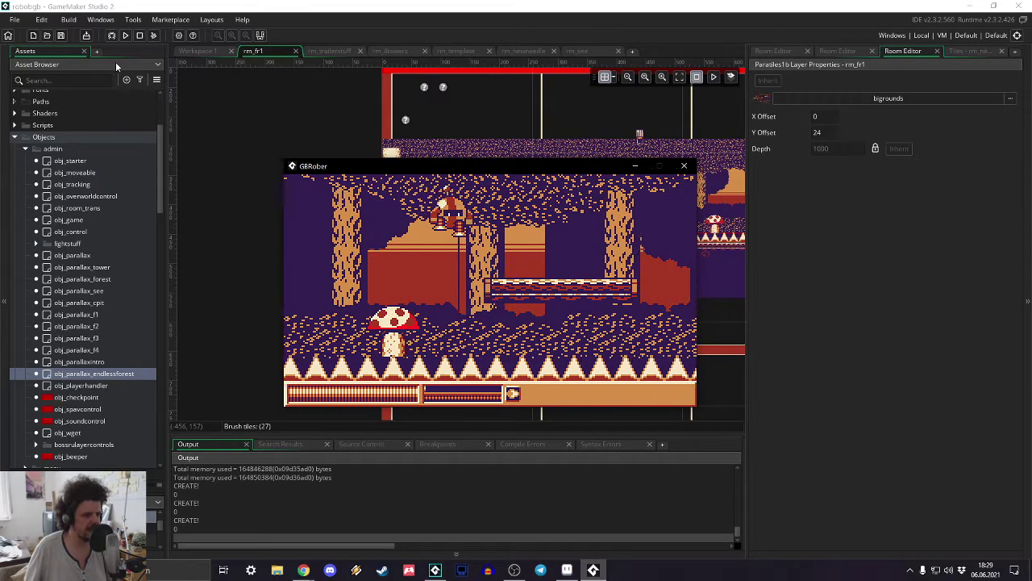
{"action": "left_click", "coordinate": [690, 168]}
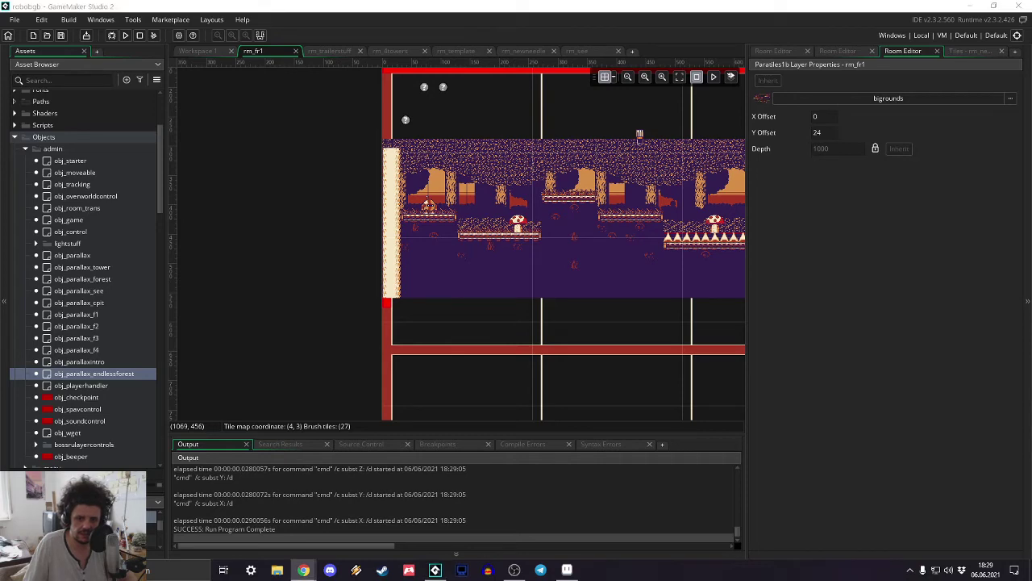
- In obj_parallax_endlessforest's Step event, comment out the layer_vspeed blocks from diff_y >0 through diff_y = 0 with /* */
{"action": "double_click", "coordinate": [71, 375]}
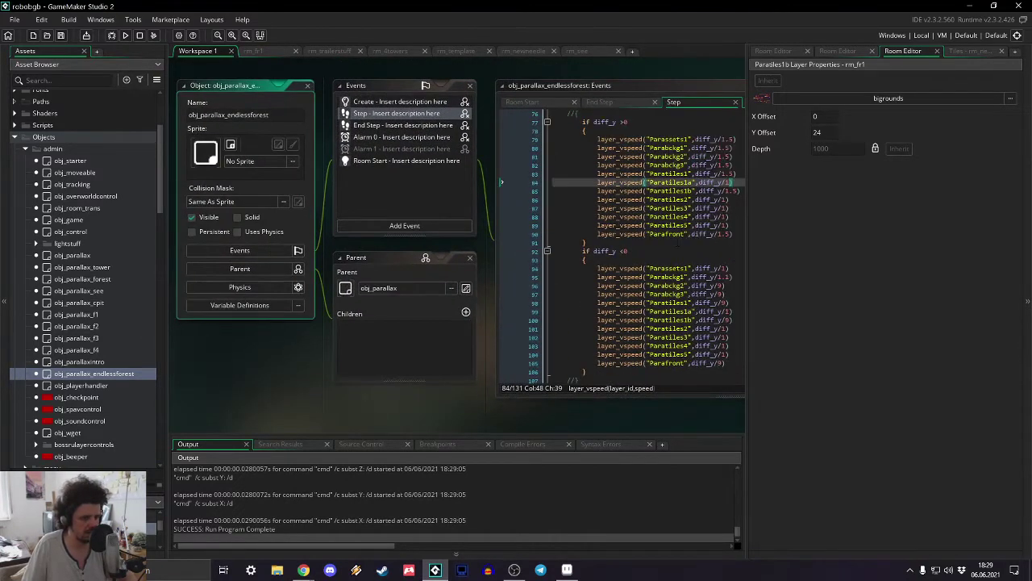
{"action": "left_click", "coordinate": [580, 278]}
{"action": "scroll", "coordinate": [524, 266], "scroll_direction": "up", "scroll_amount": 3}
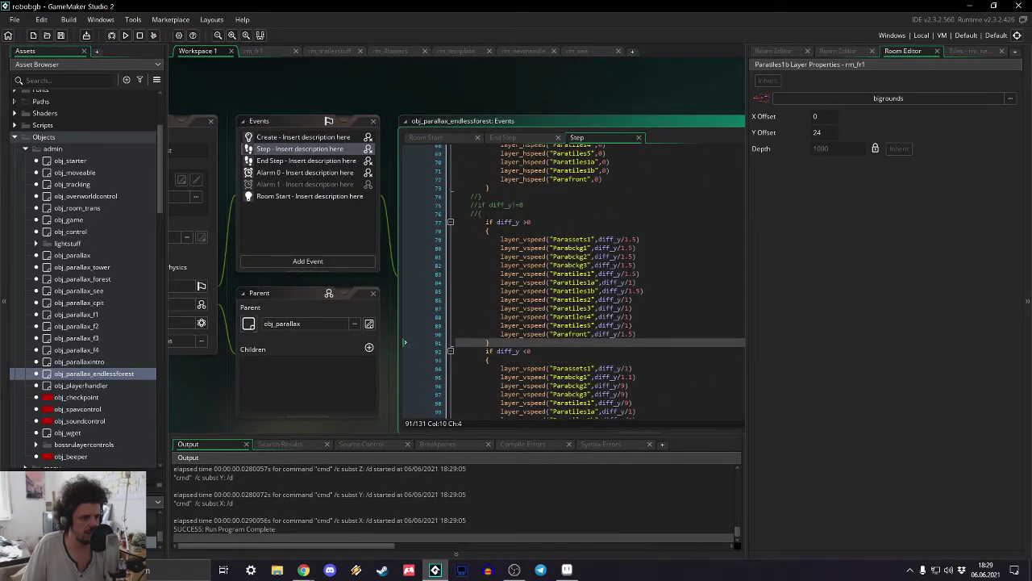
{"action": "left_click", "coordinate": [486, 222]}
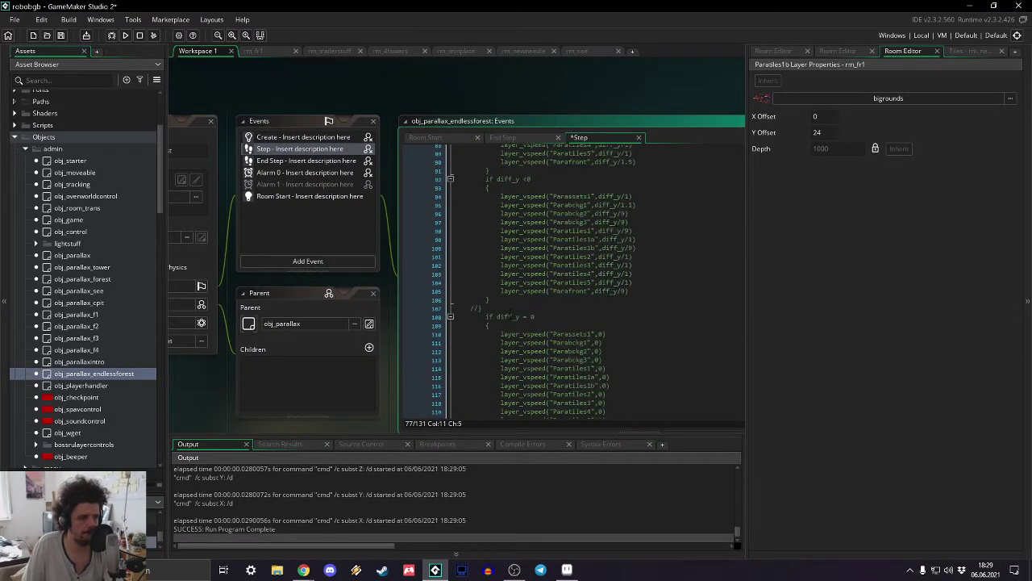
{"action": "scroll", "coordinate": [482, 258], "scroll_direction": "down", "scroll_amount": 10}
{"action": "left_click", "coordinate": [500, 320]}
- Review the diff_x layer speeds and the commented diff_y blocks in the Step event, and run the game to test the parallax
{"action": "scroll", "coordinate": [501, 321], "scroll_direction": "up", "scroll_amount": 15}
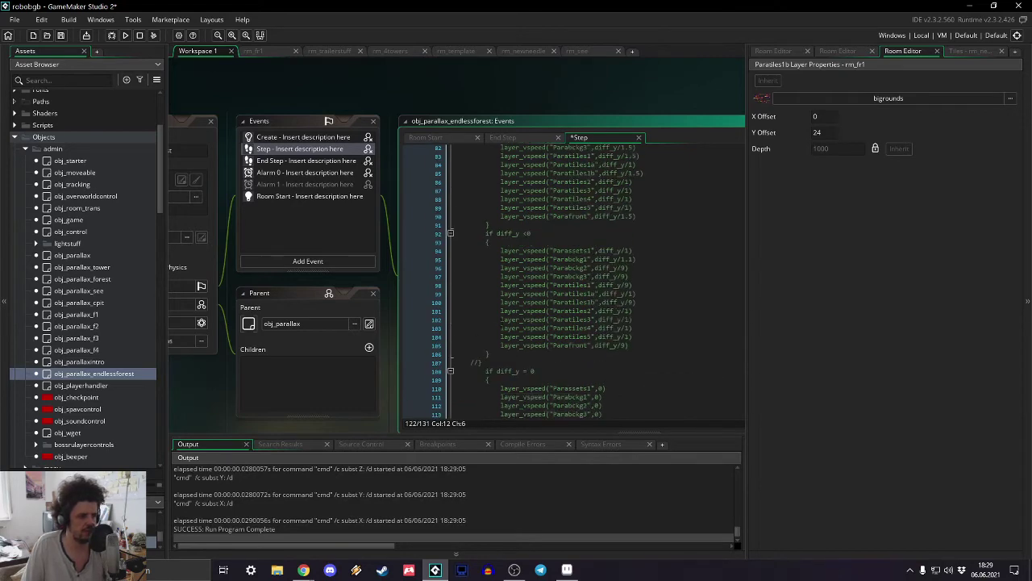
{"action": "scroll", "coordinate": [540, 281], "scroll_direction": "up", "scroll_amount": 10}
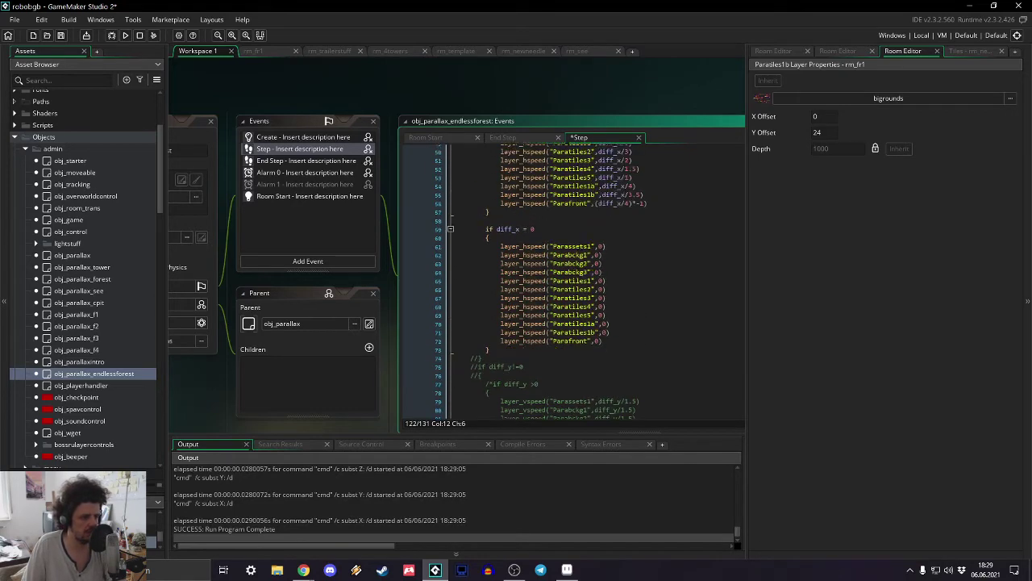
{"action": "scroll", "coordinate": [546, 282], "scroll_direction": "down", "scroll_amount": 20}
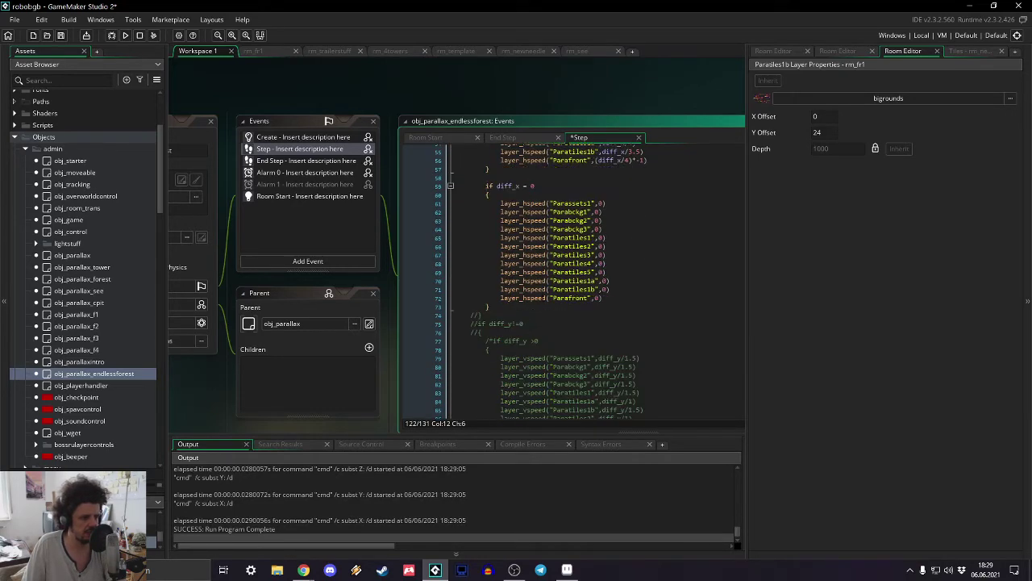
{"action": "scroll", "coordinate": [574, 282], "scroll_direction": "up", "scroll_amount": 7}
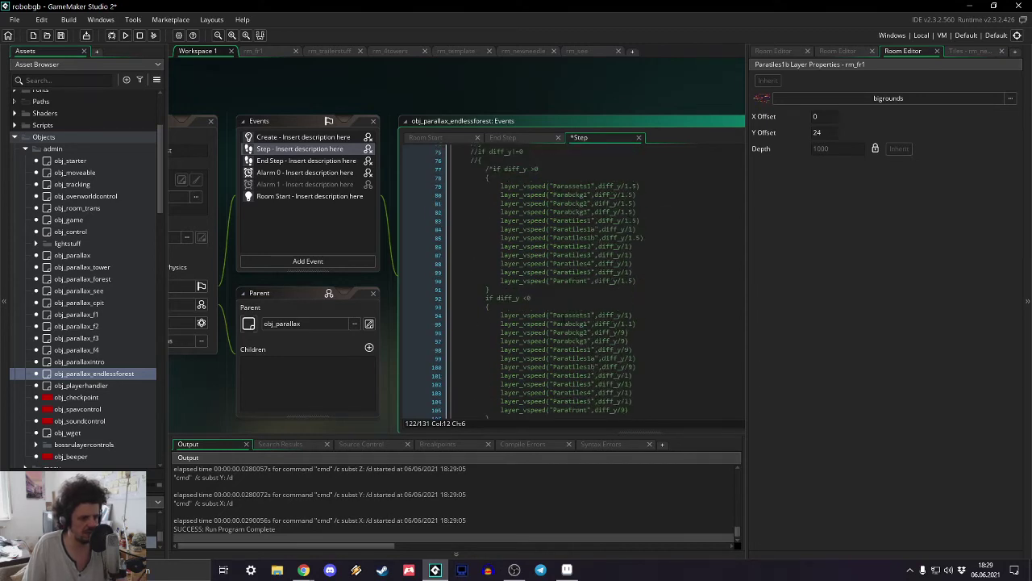
{"action": "scroll", "coordinate": [564, 283], "scroll_direction": "up", "scroll_amount": 15}
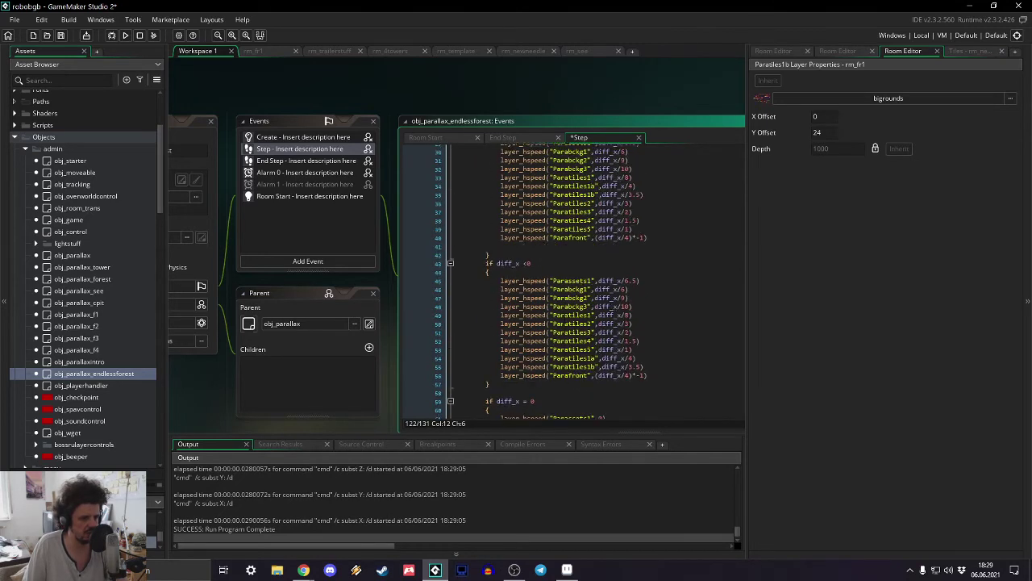
{"action": "scroll", "coordinate": [540, 282], "scroll_direction": "up", "scroll_amount": 4}
{"action": "scroll", "coordinate": [540, 282], "scroll_direction": "down", "scroll_amount": 5}
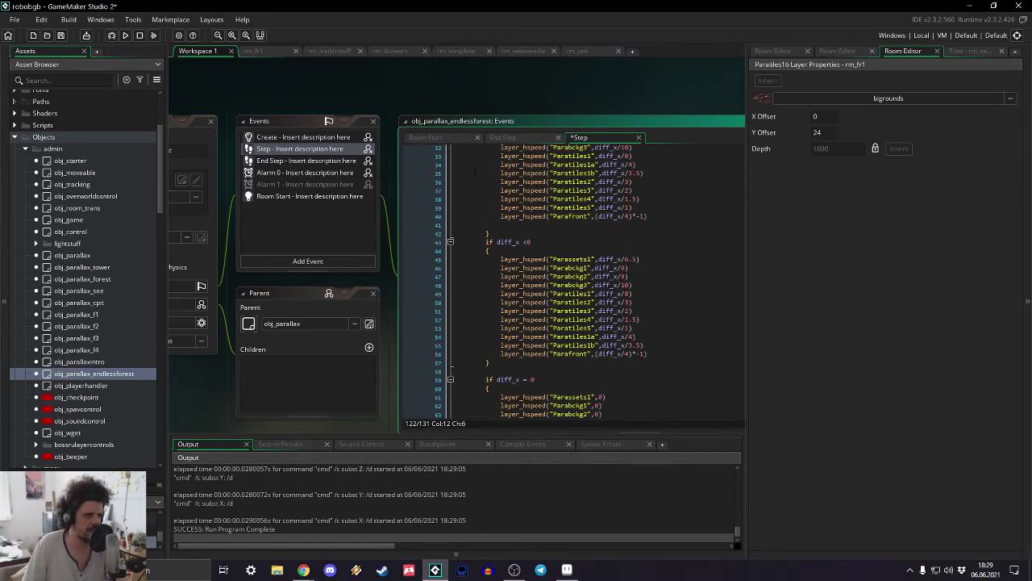
{"action": "left_click", "coordinate": [125, 35]}
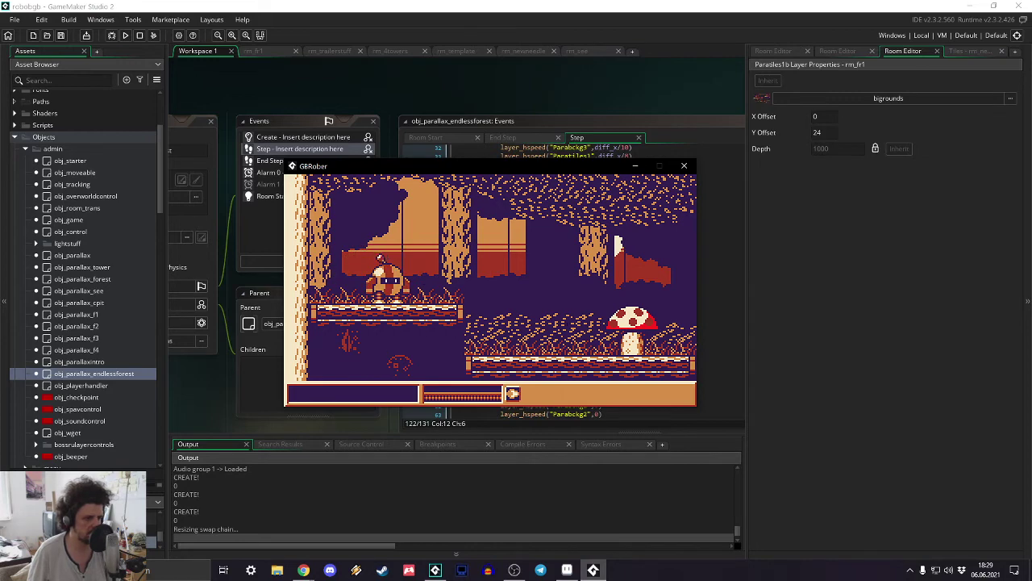
- Play through the forest room to its far end to test the horizontal-only parallax, and close the game
{"action": "key", "text": "space"}
{"action": "key", "text": "Right"}
{"action": "key", "text": "space"}
{"action": "key", "text": "Right"}
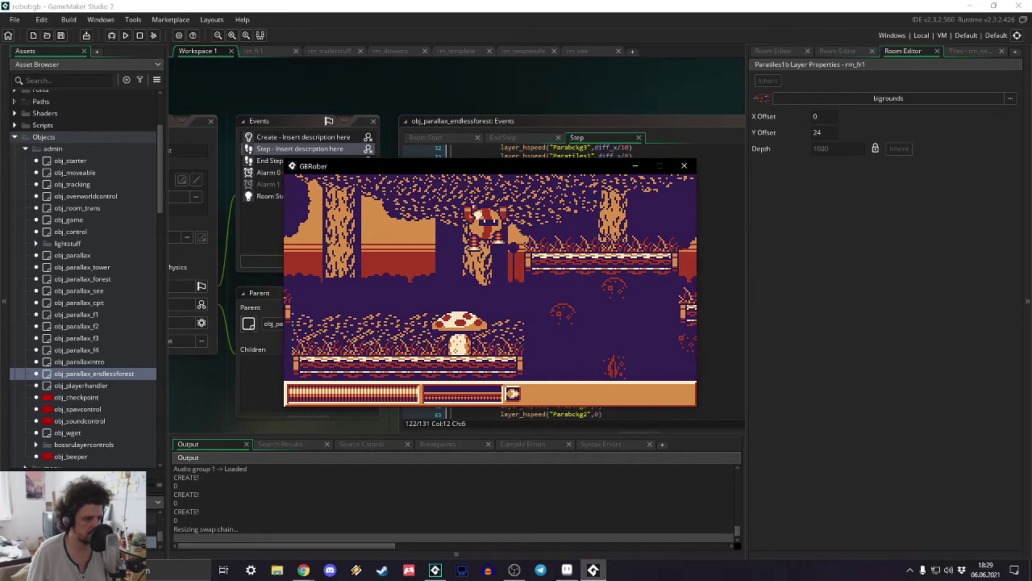
{"action": "key", "text": "Right"}
{"action": "key", "text": "space"}
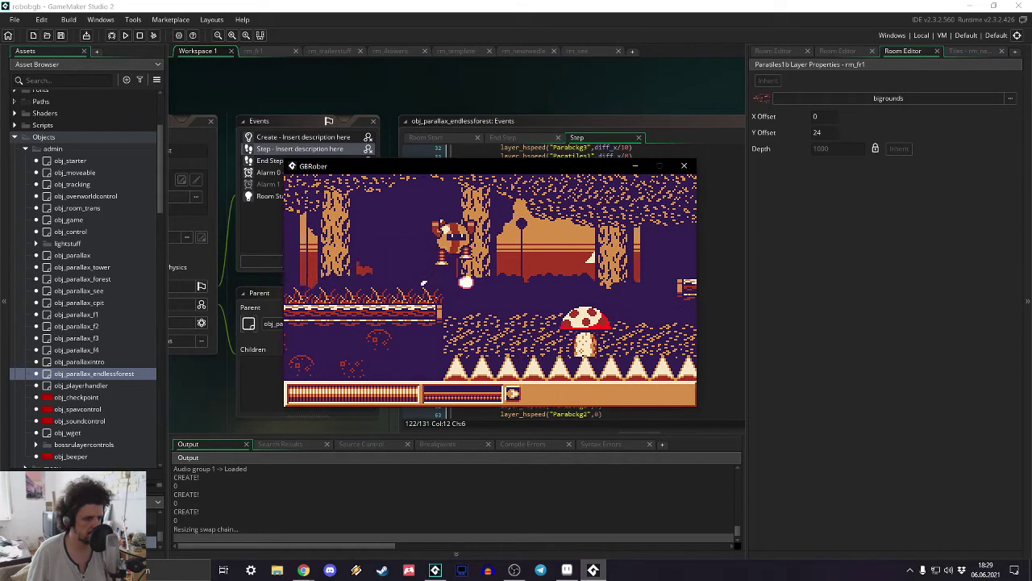
{"action": "key", "text": "Right"}
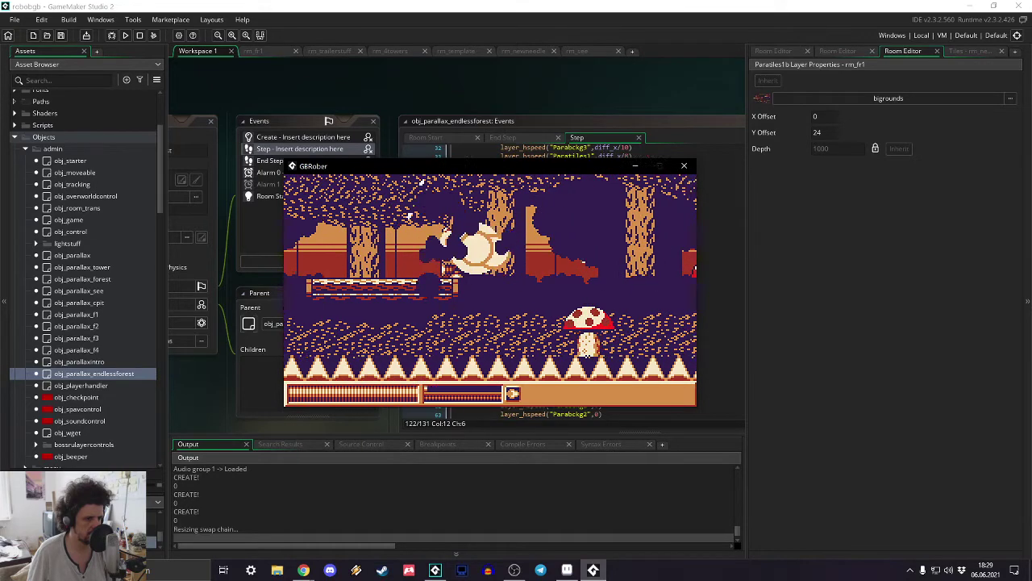
{"action": "key", "text": "Right"}
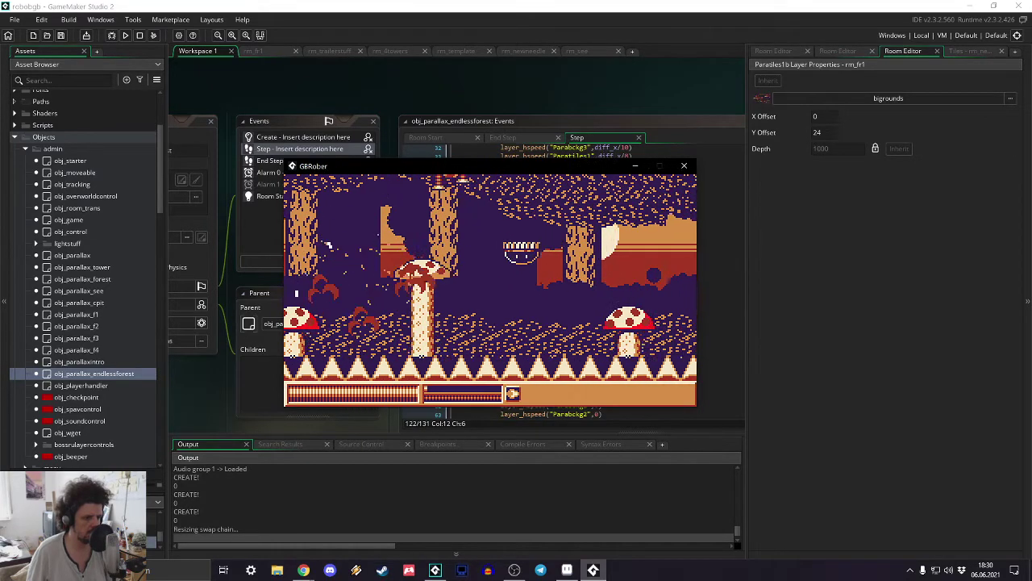
{"action": "key", "text": "Right"}
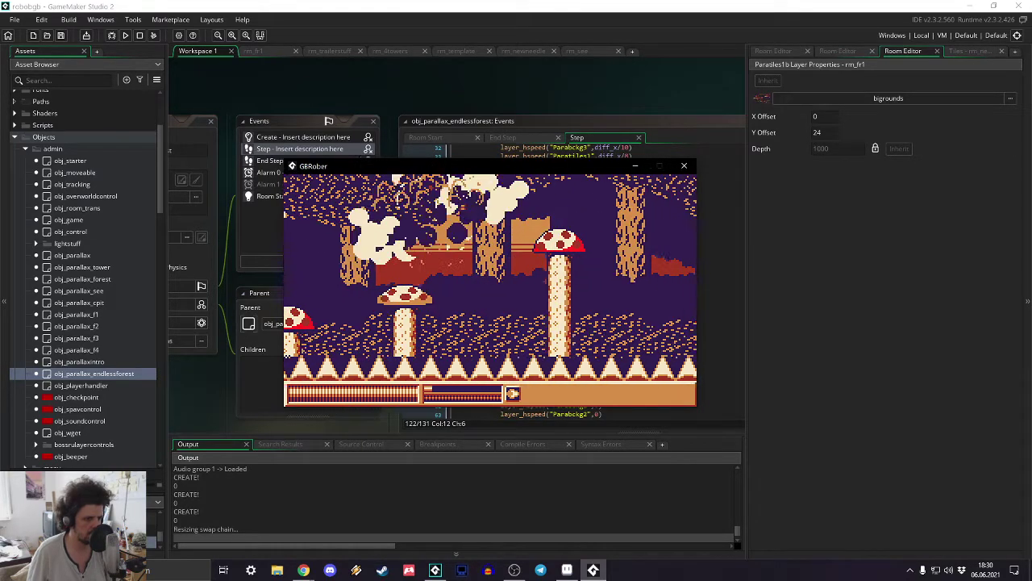
{"action": "key", "text": "Right"}
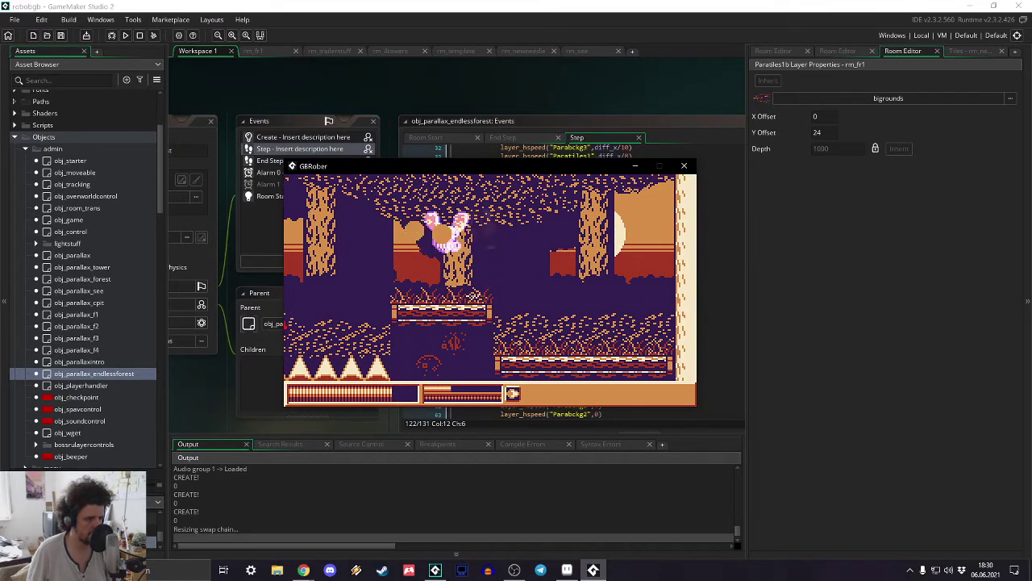
{"action": "key", "text": "Left"}
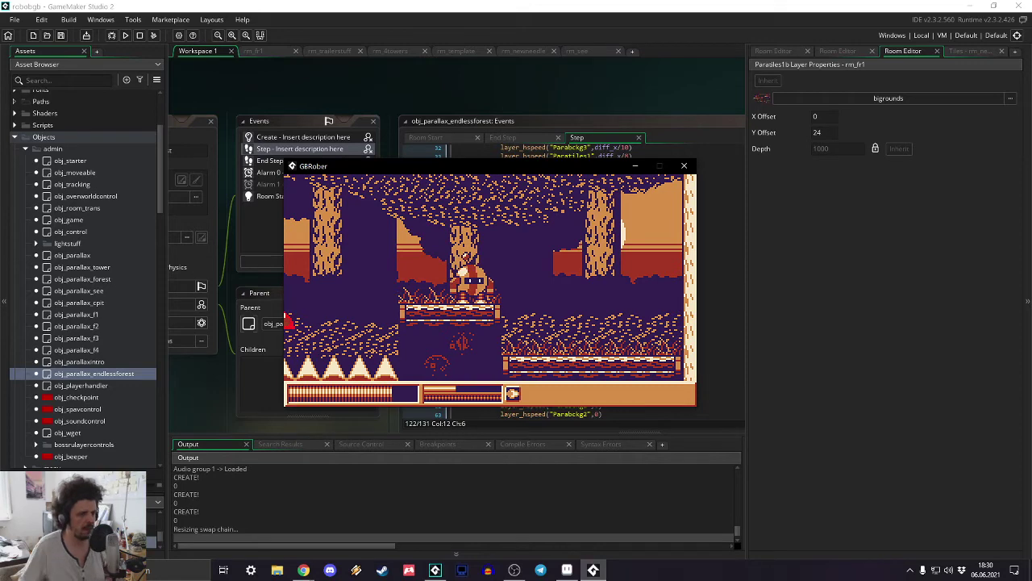
{"action": "left_click", "coordinate": [684, 167]}
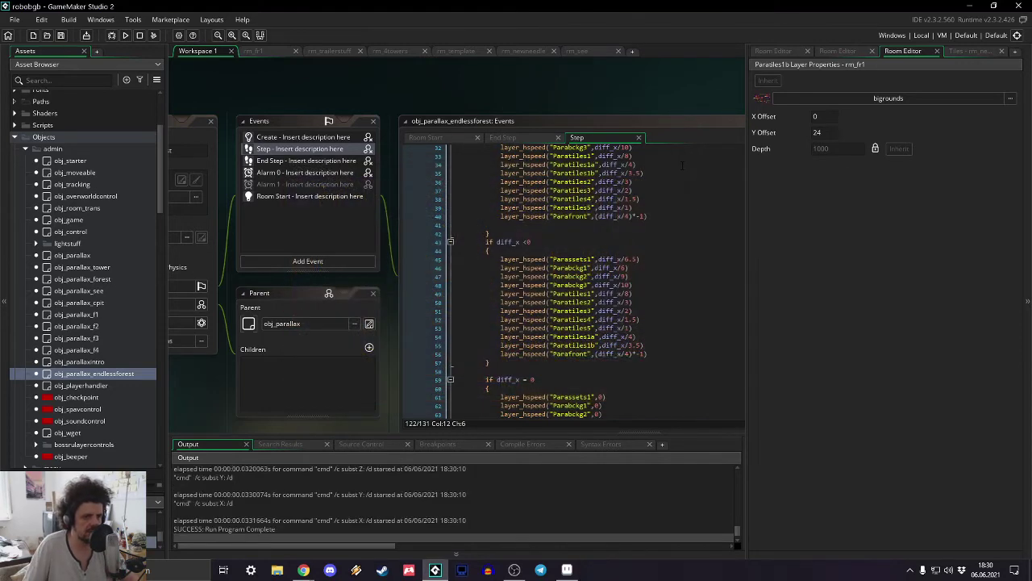
- In room rm_fr1, move the Paratiles1b layer below Paratiles2, directly above Paratiles3
{"action": "left_click", "coordinate": [784, 51]}
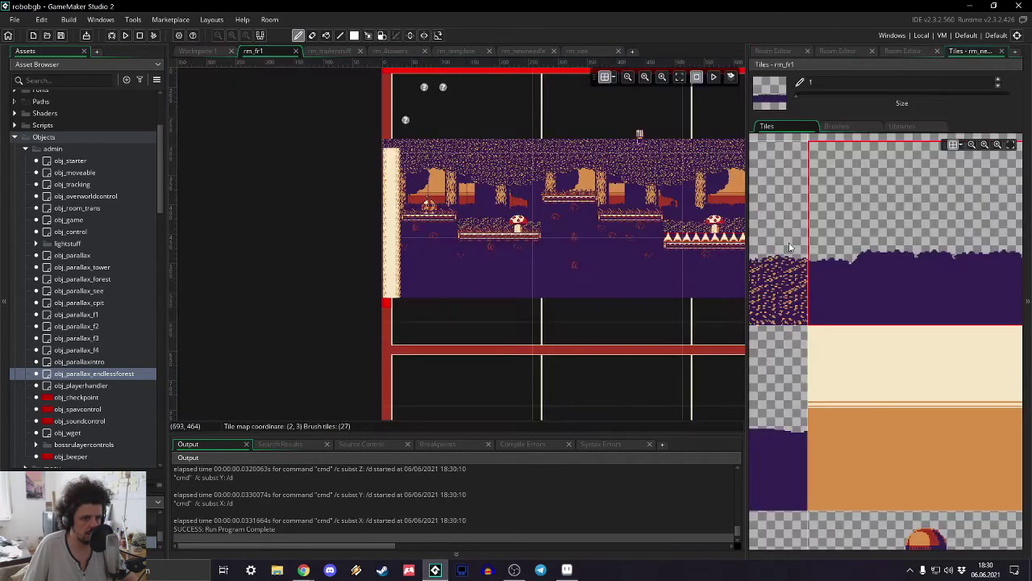
{"action": "left_click", "coordinate": [793, 246]}
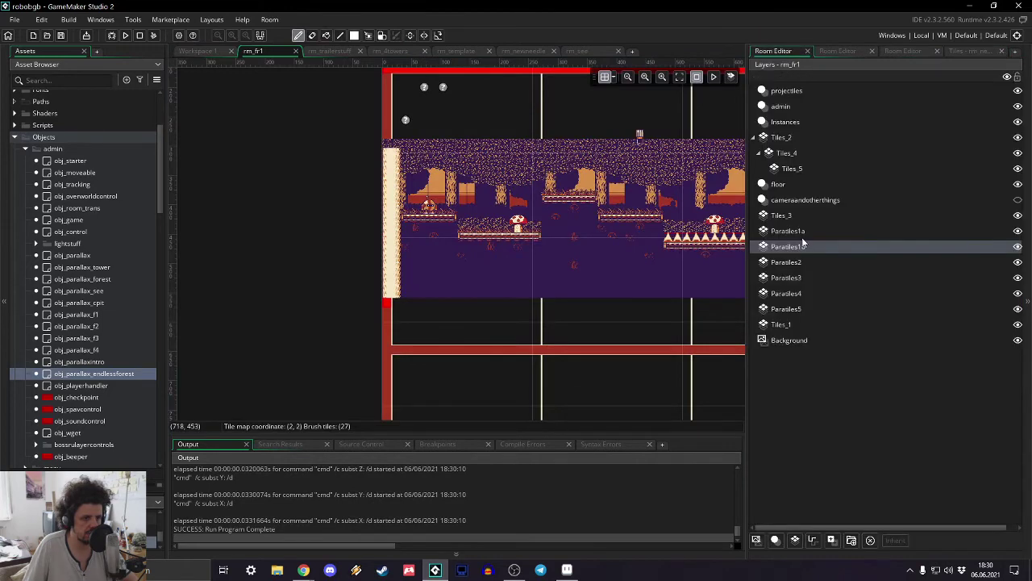
{"action": "left_click_drag", "start_coordinate": [800, 243], "coordinate": [801, 272]}
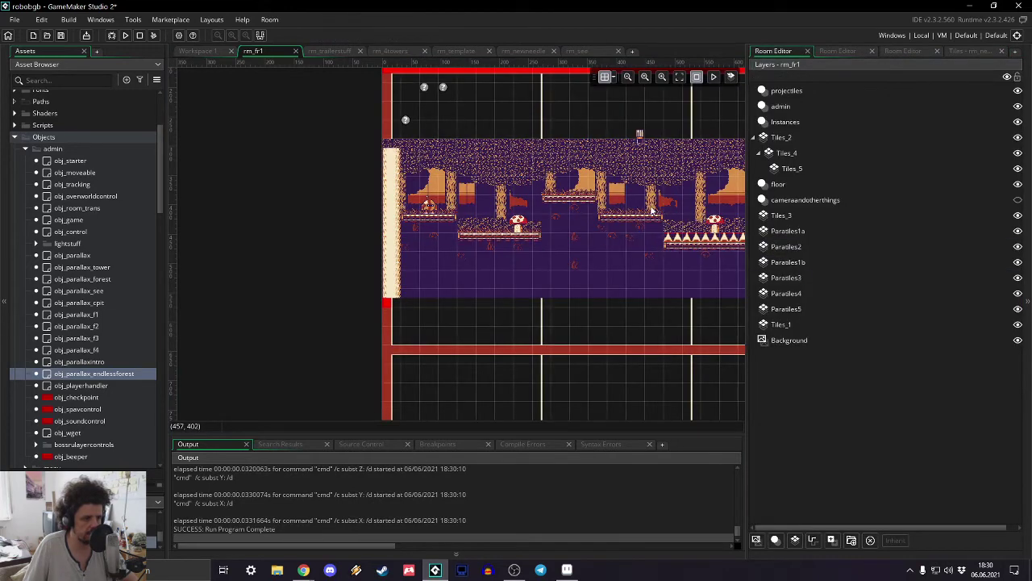
- In obj_parallax_endlessforest's Step event, set Paratiles1b's layer_hspeed to diff_x/2.5 under diff_x <0, and go to its line under diff_x >0
{"action": "double_click", "coordinate": [111, 372]}
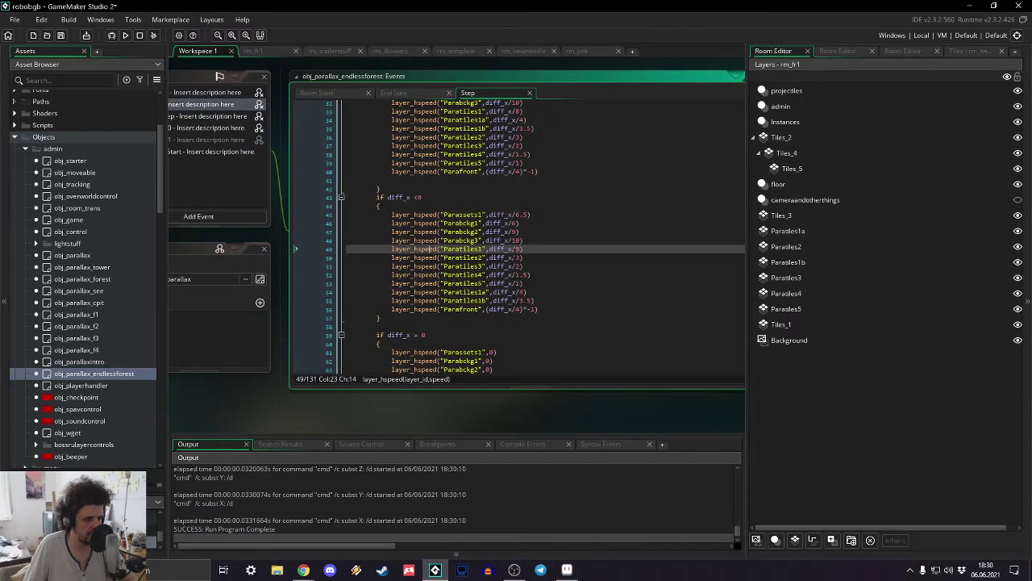
{"action": "left_click", "coordinate": [521, 258]}
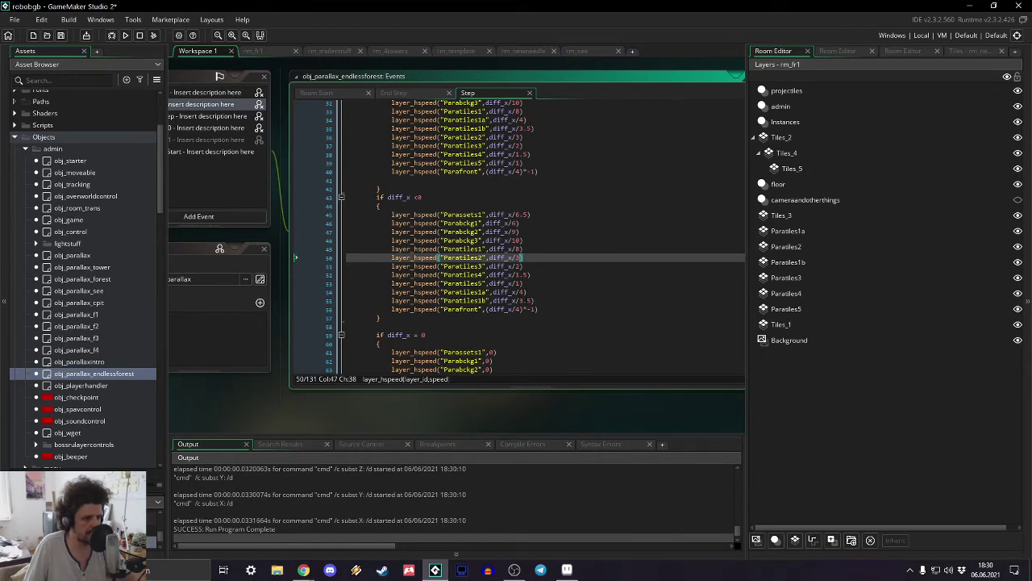
{"action": "key", "text": "Down"}
{"action": "key", "text": "Down"}
{"action": "key", "text": "Down"}
{"action": "key", "text": "Down"}
{"action": "key", "text": "Down"}
{"action": "key", "text": "BackSpace"}
{"action": "type", "text": "2"}
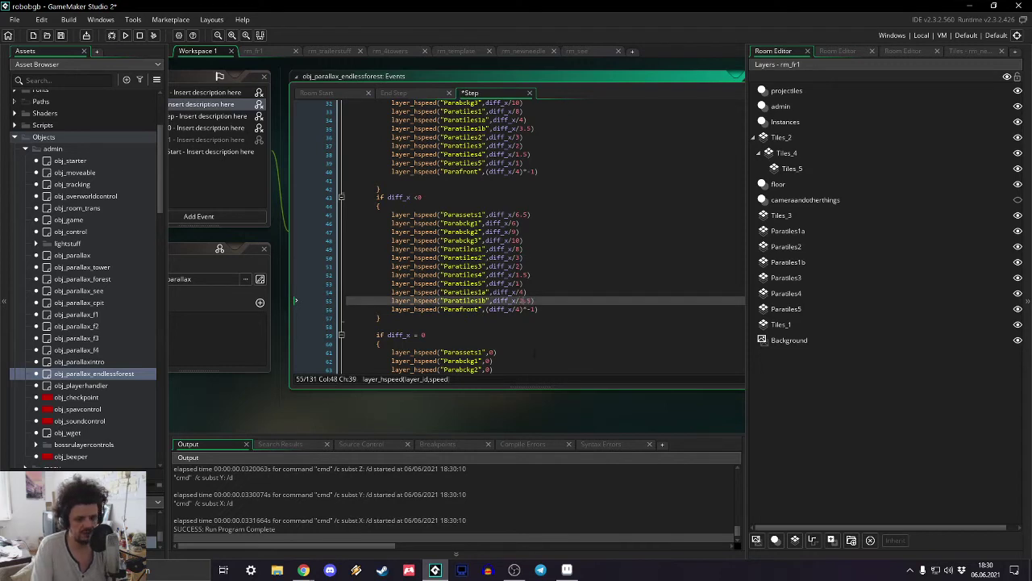
{"action": "scroll", "coordinate": [516, 234], "scroll_direction": "up", "scroll_amount": 3}
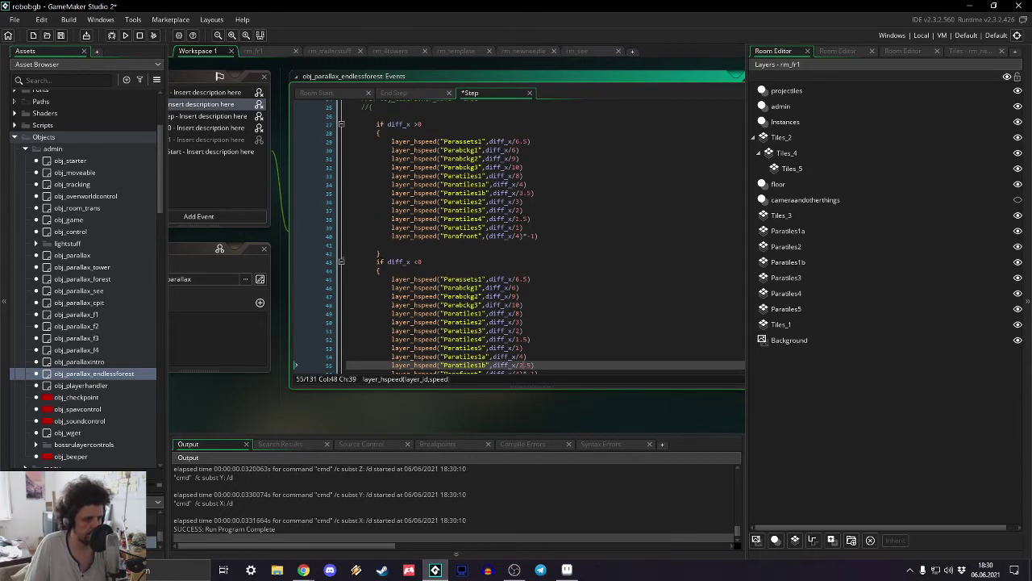
{"action": "left_click", "coordinate": [525, 193]}
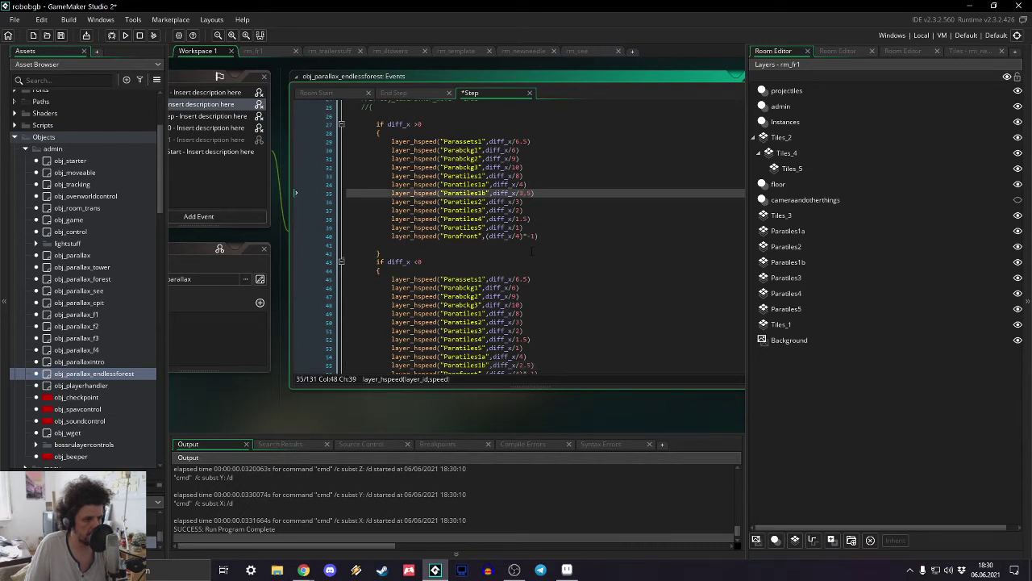
- Return to room rm_fr1 and select the Paratiles3 tile layer
{"action": "left_click", "coordinate": [828, 51]}
{"action": "left_click", "coordinate": [260, 51]}
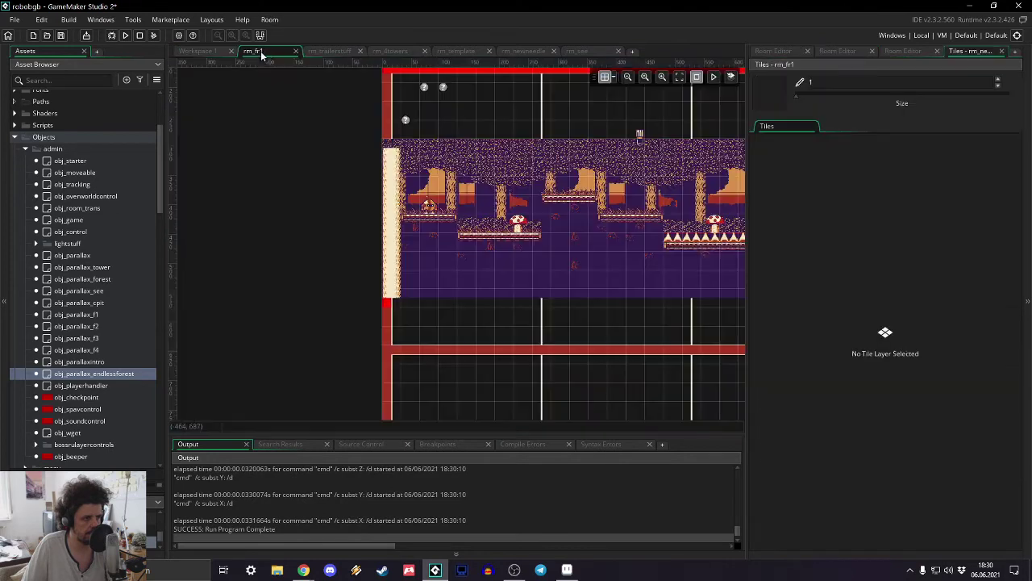
{"action": "left_click", "coordinate": [844, 53]}
{"action": "left_click", "coordinate": [905, 51]}
{"action": "left_click", "coordinate": [773, 50]}
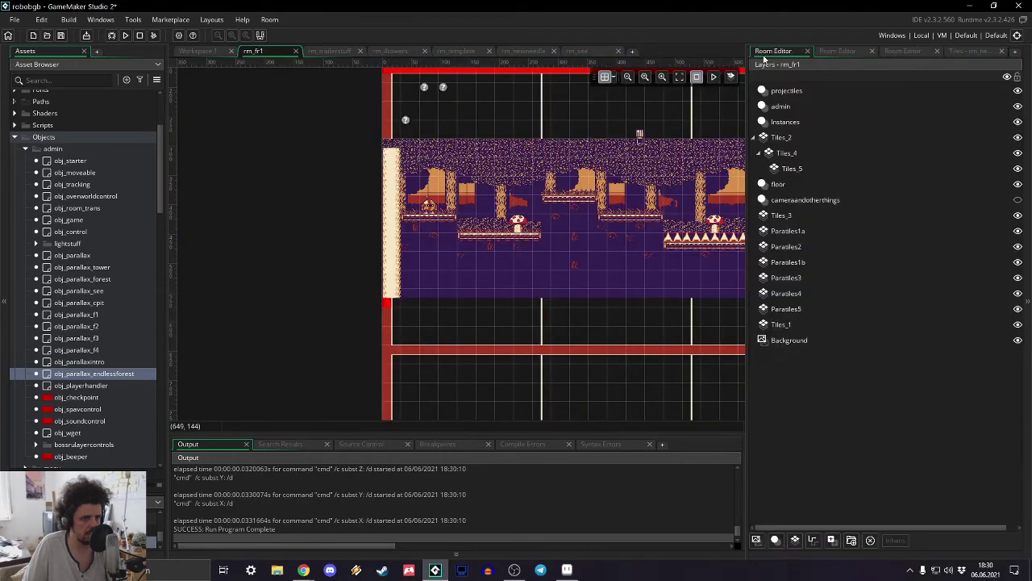
{"action": "left_click", "coordinate": [788, 309]}
{"action": "left_click", "coordinate": [807, 278]}
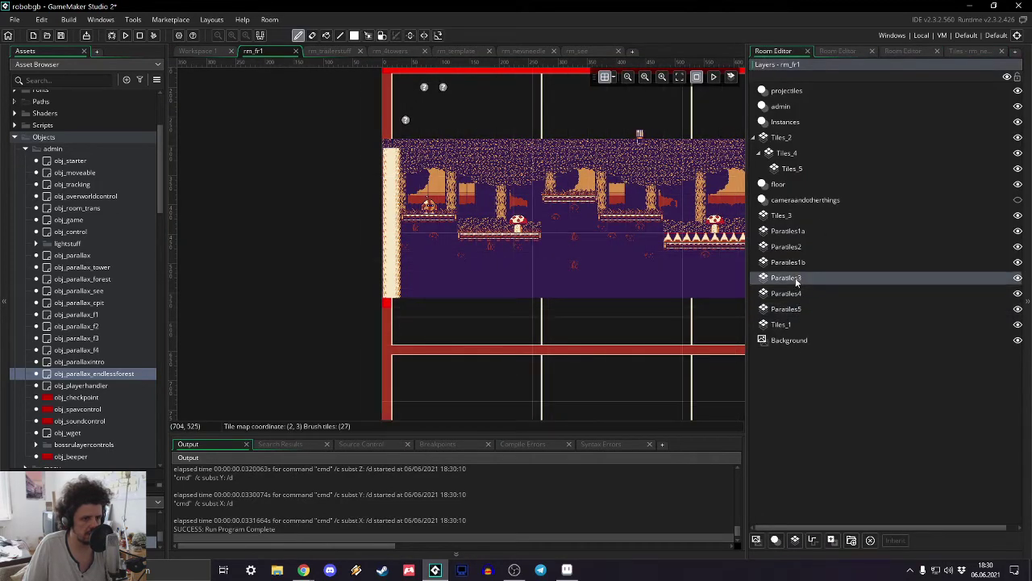
- Pick the dark foliage tile with cut-out gaps from the tile set and place it at the start of the Paratiles3 forest row
{"action": "left_click", "coordinate": [952, 52]}
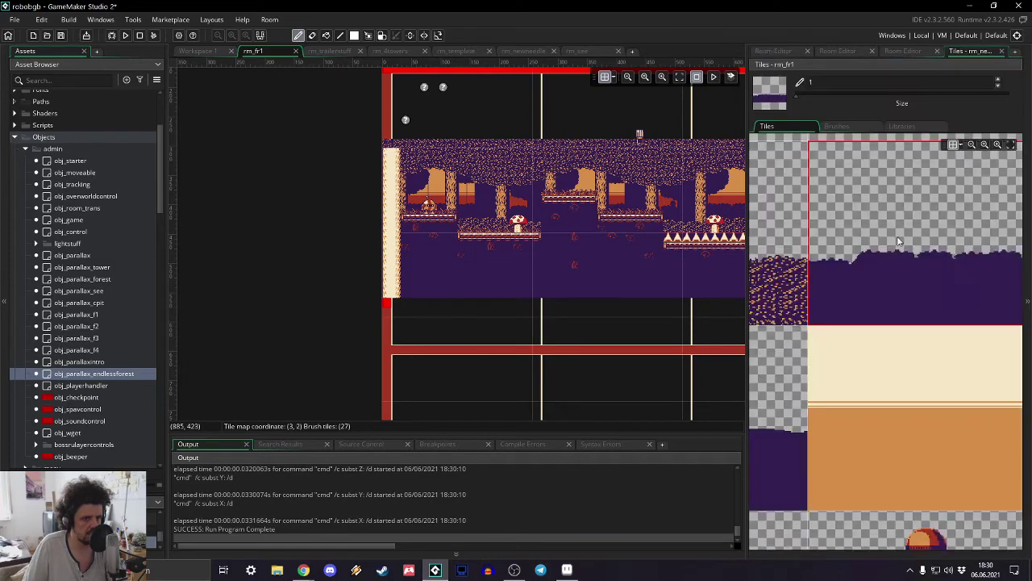
{"action": "scroll", "coordinate": [883, 294], "scroll_direction": "down", "scroll_amount": 5, "text": "ctrl"}
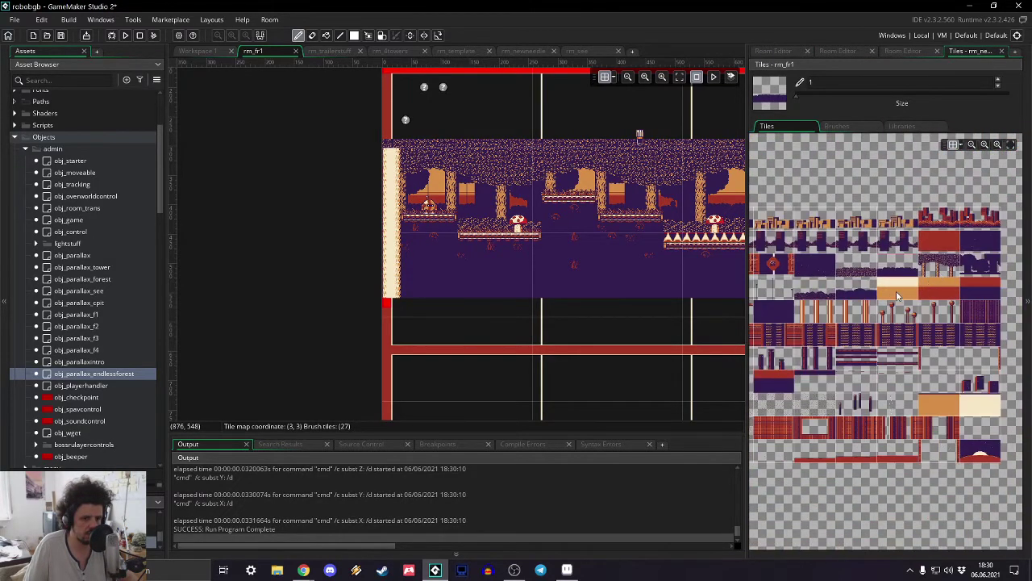
{"action": "scroll", "coordinate": [964, 294], "scroll_direction": "up", "scroll_amount": 2, "text": "ctrl"}
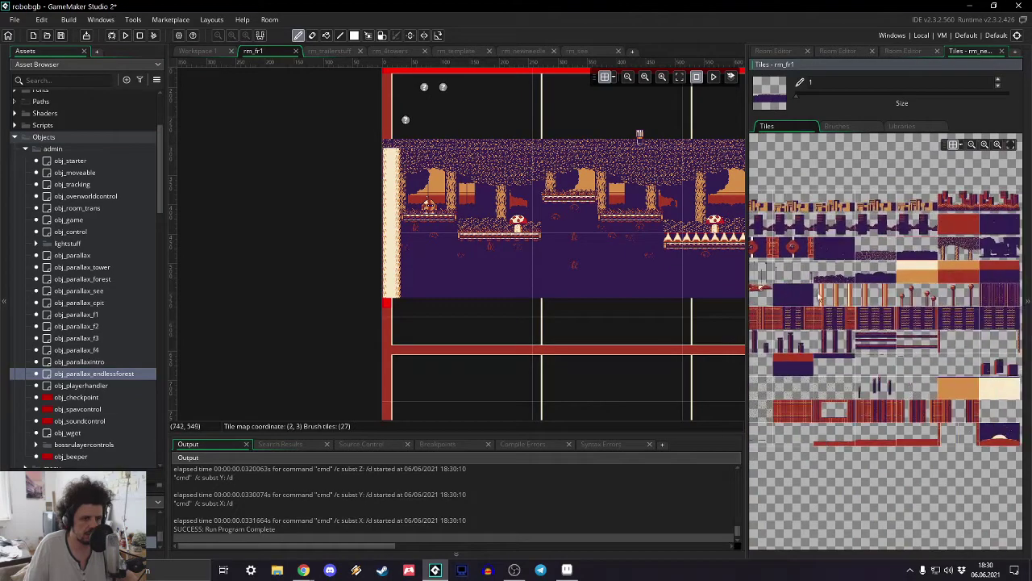
{"action": "left_click", "coordinate": [1014, 262]}
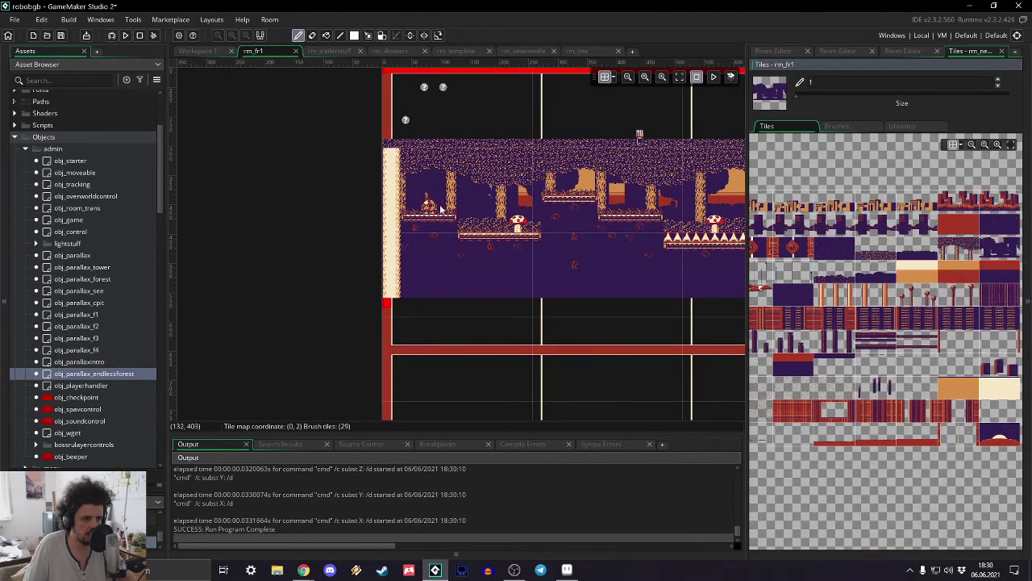
{"action": "middle_click_drag", "start_coordinate": [699, 209], "coordinate": [137, 170]}
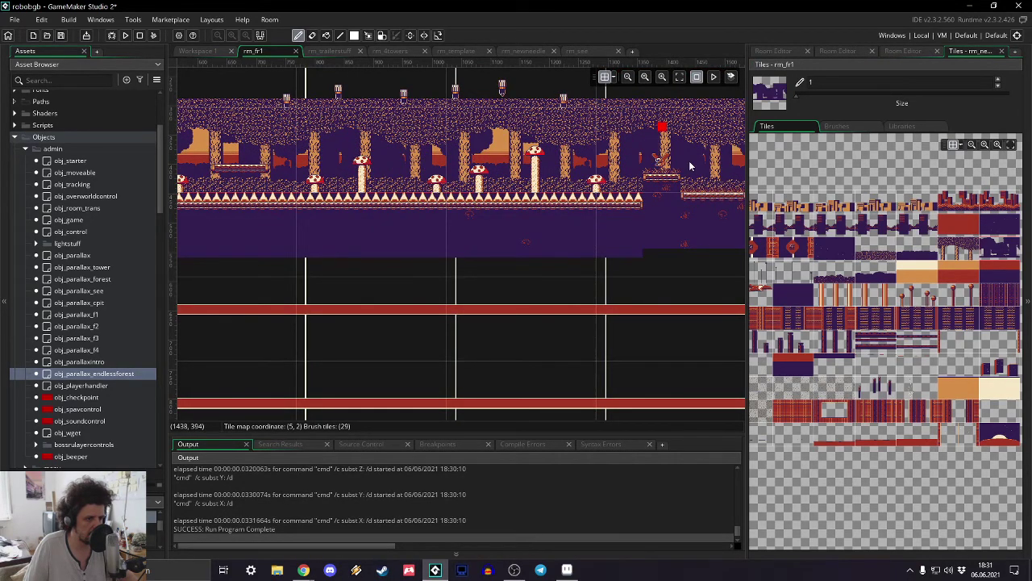
{"action": "middle_click_drag", "start_coordinate": [558, 237], "coordinate": [319, 264]}
{"action": "scroll", "coordinate": [400, 209], "scroll_direction": "right", "scroll_amount": 5}
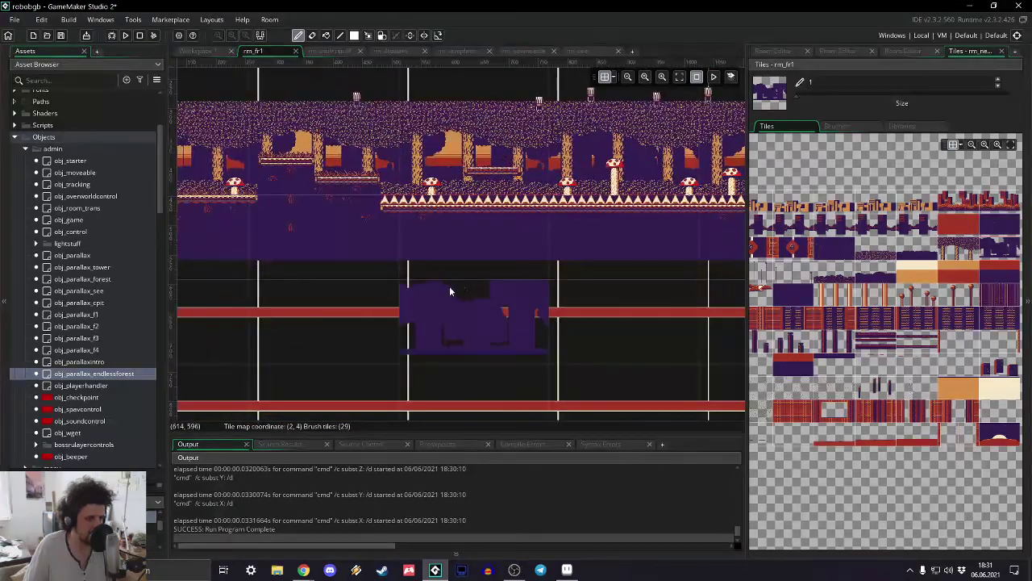
{"action": "scroll", "coordinate": [550, 287], "scroll_direction": "left", "scroll_amount": 3}
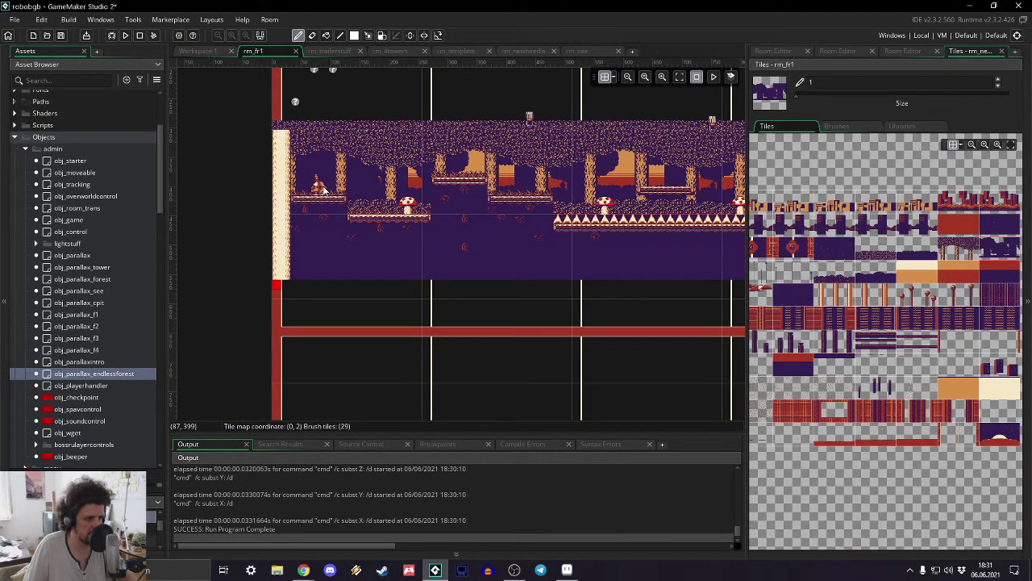
- Run the game and play back and forth through the forest room to test the reordered parallax layers
{"action": "left_click", "coordinate": [125, 36]}
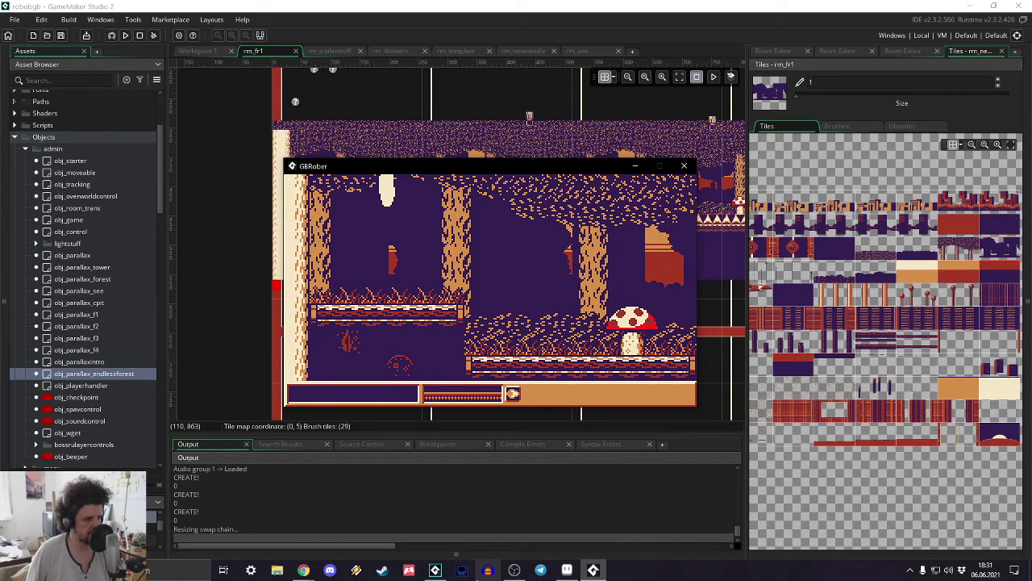
{"action": "key", "text": "Right"}
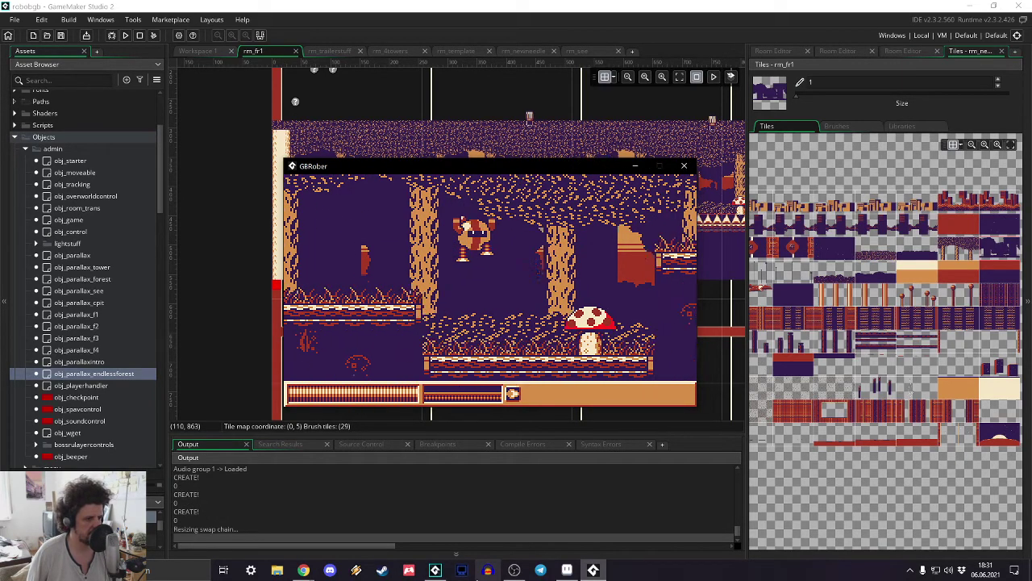
{"action": "key", "text": "Right"}
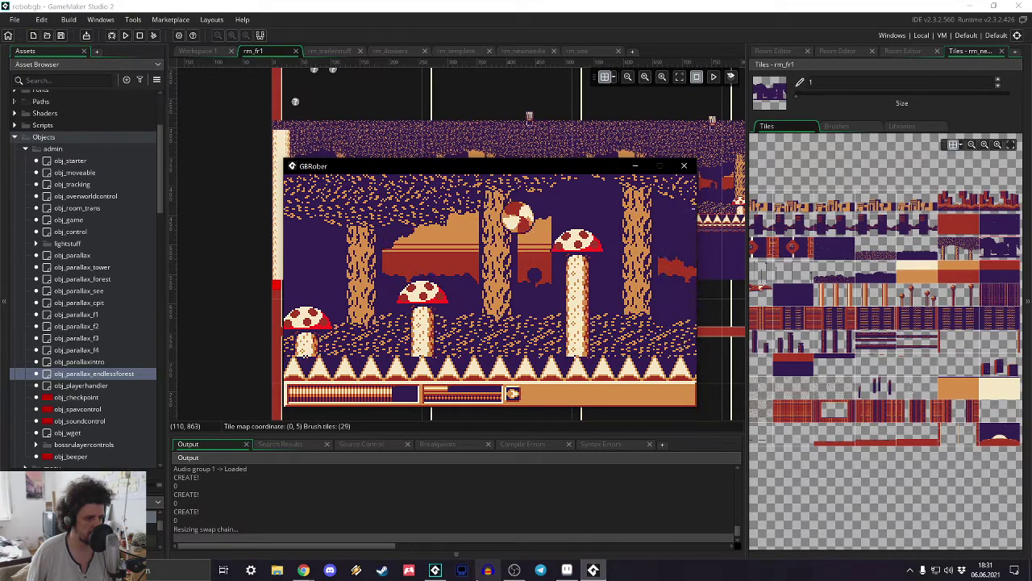
{"action": "key", "text": "Left"}
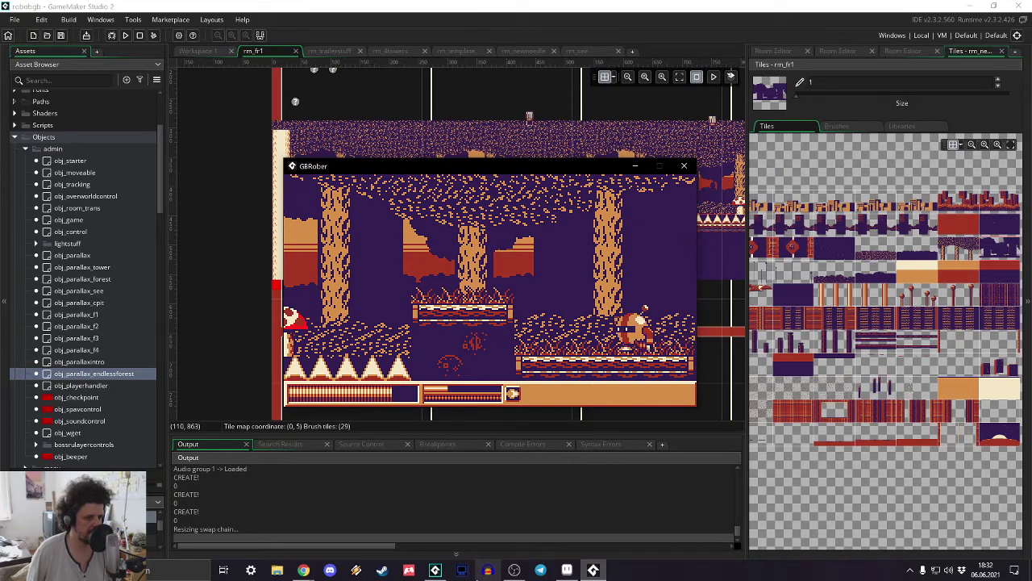
{"action": "key", "text": "space"}
{"action": "key", "text": "Right"}
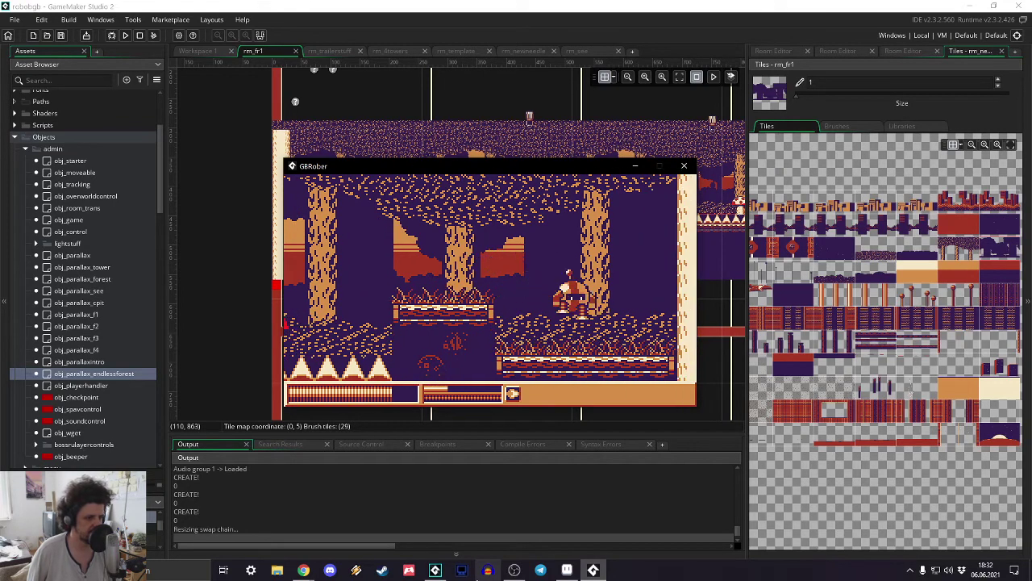
{"action": "key", "text": "Left"}
{"action": "key", "text": "space"}
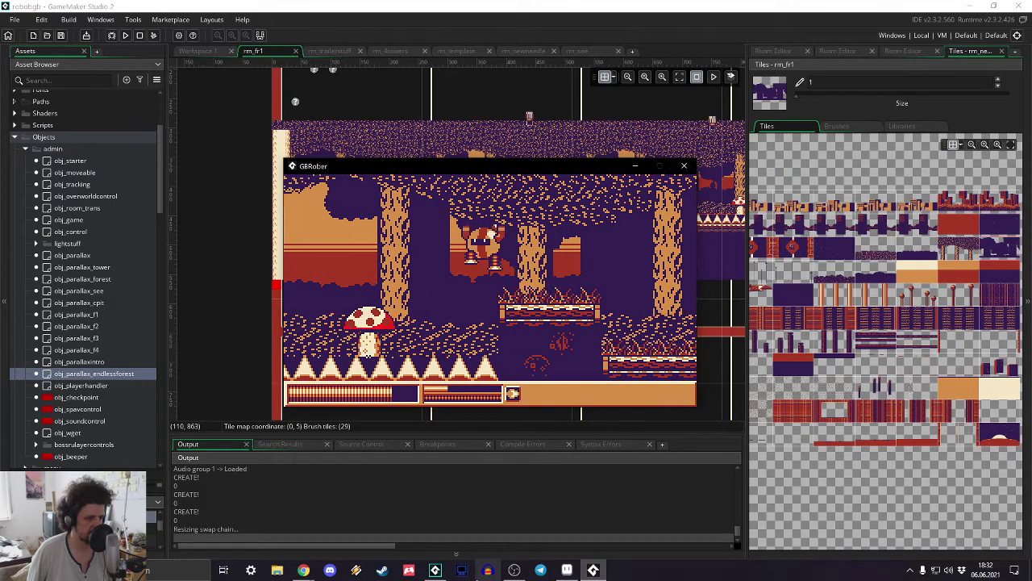
{"action": "key", "text": "space"}
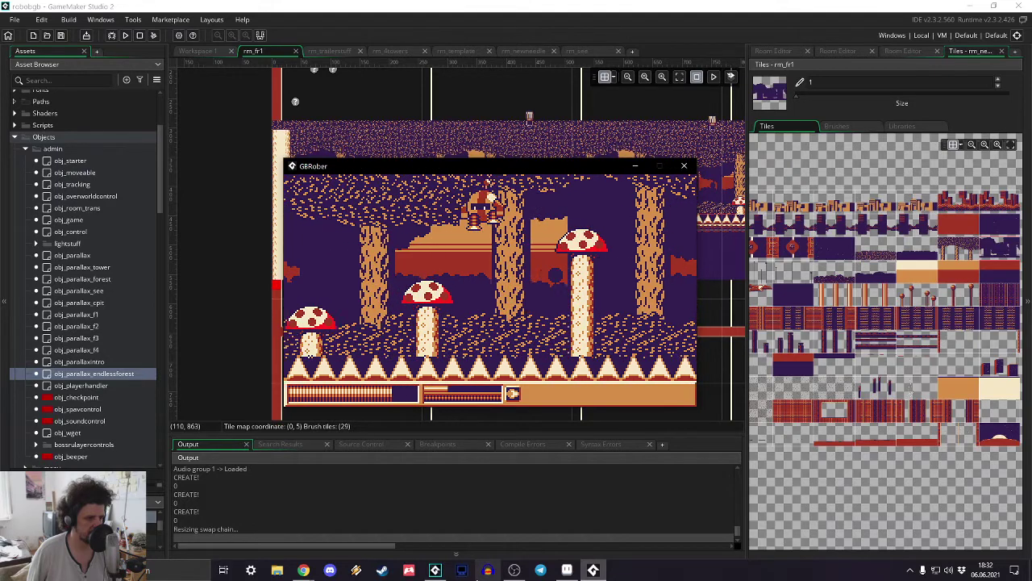
{"action": "key", "text": "Right"}
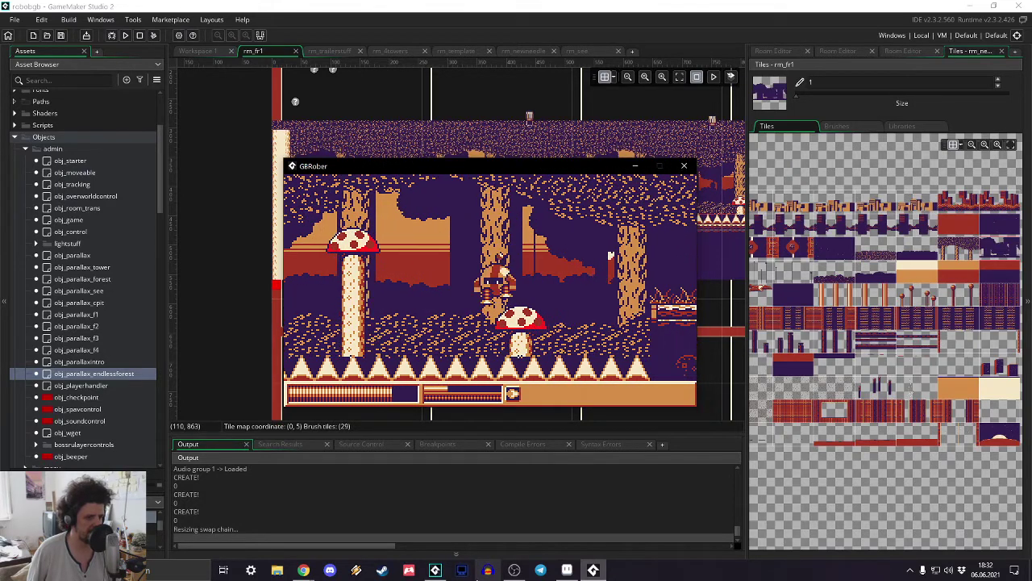
{"action": "key", "text": "Left"}
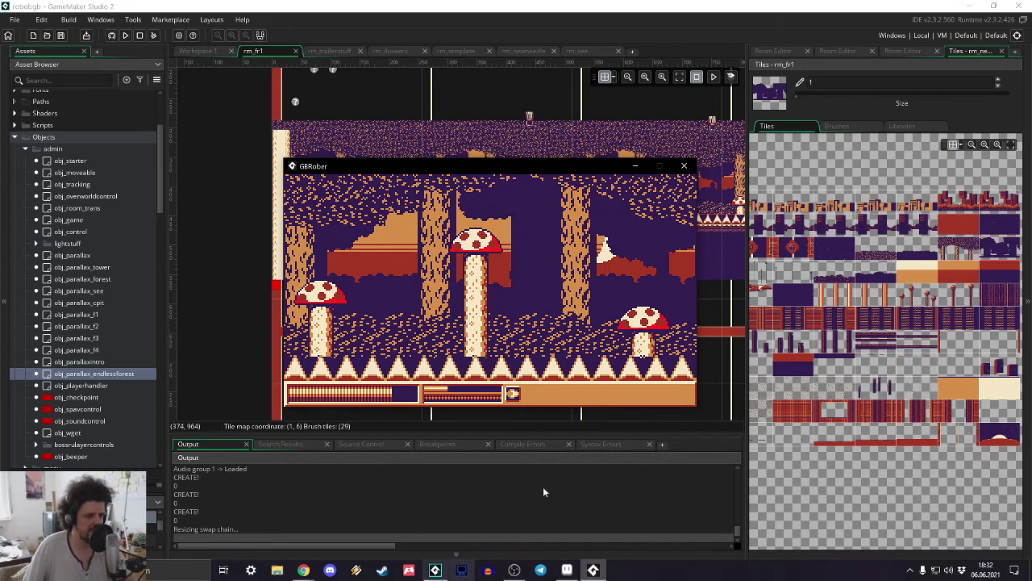
- Close the running game and hide the Paratiles2 and Paratiles1b layers in rm_fr1
{"action": "left_click", "coordinate": [684, 166]}
{"action": "middle_click_drag", "start_coordinate": [696, 242], "coordinate": [517, 288]}
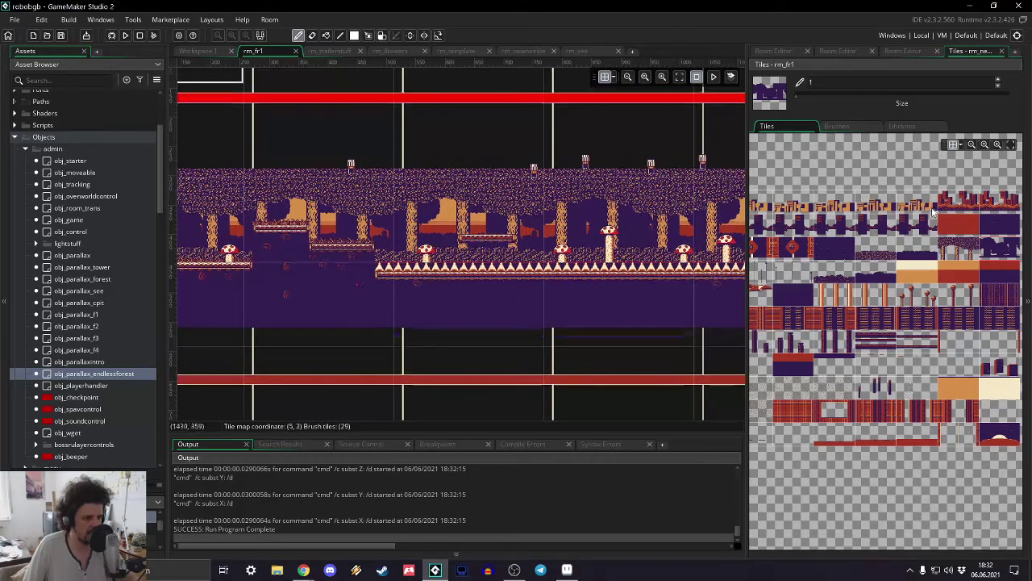
{"action": "left_click", "coordinate": [774, 50]}
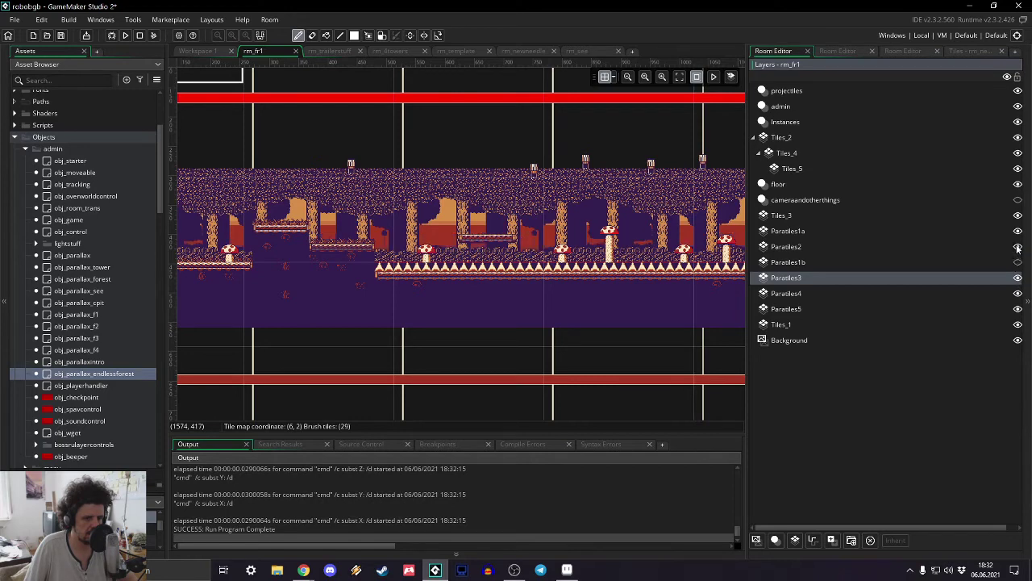
{"action": "left_click", "coordinate": [1018, 246]}
- Examine the exposed Paratiles3 forest row from one end of the room to the other
{"action": "middle_click_drag", "start_coordinate": [536, 359], "coordinate": [615, 337]}
{"action": "scroll", "coordinate": [615, 337], "scroll_direction": "right", "scroll_amount": 5}
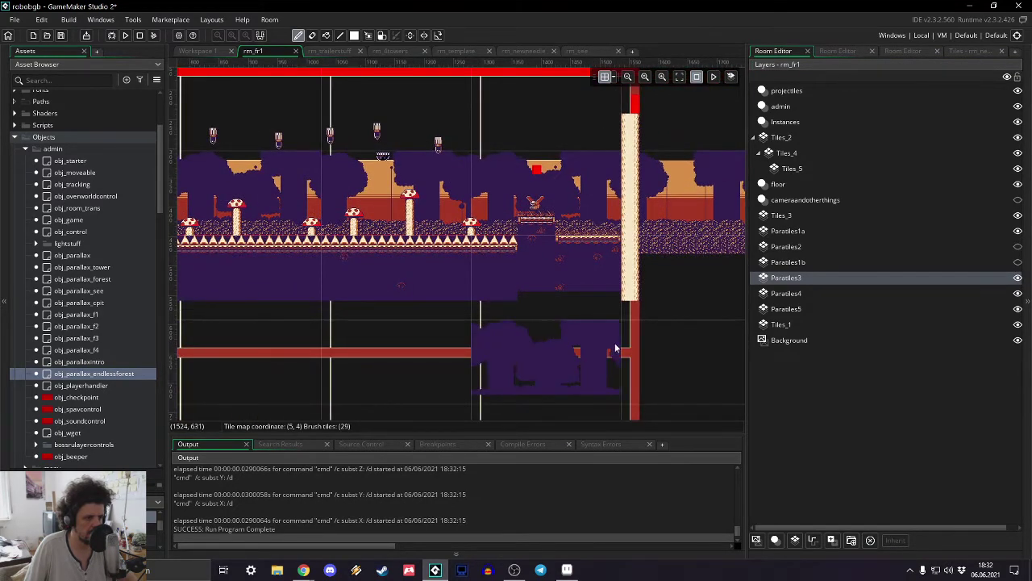
{"action": "middle_click_drag", "start_coordinate": [615, 348], "coordinate": [663, 343]}
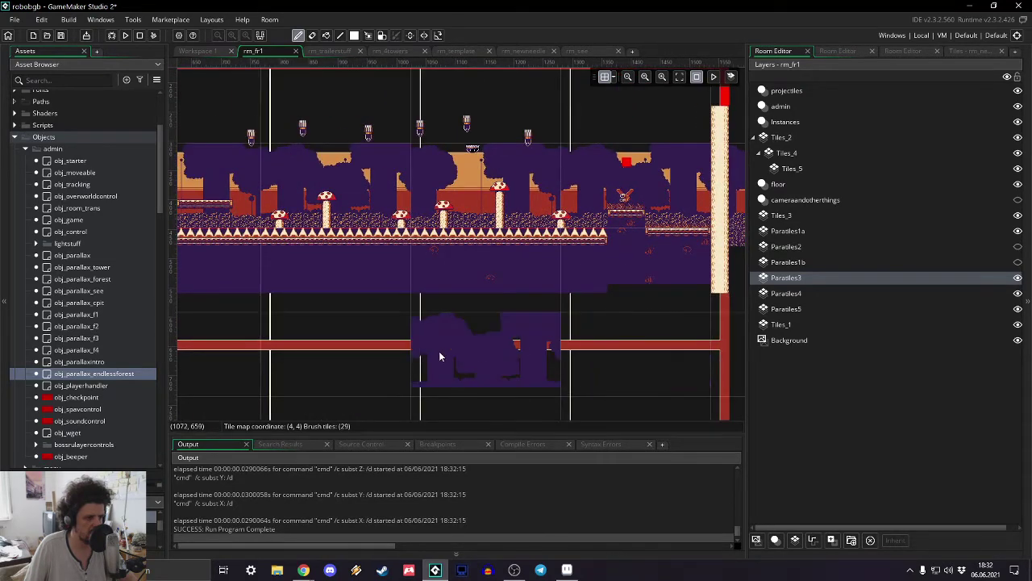
{"action": "mouse_move", "coordinate": [318, 338]}
{"action": "middle_mouse_down"}
{"action": "mouse_move", "coordinate": [620, 340]}
{"action": "mouse_move", "coordinate": [662, 369]}
{"action": "middle_mouse_up"}
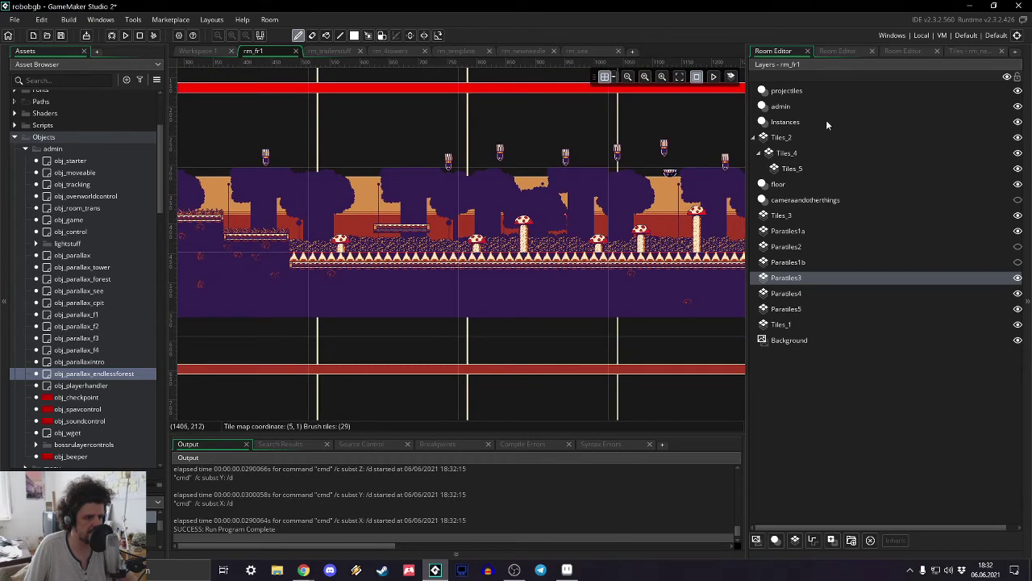
{"action": "middle_click_drag", "start_coordinate": [600, 332], "coordinate": [663, 308]}
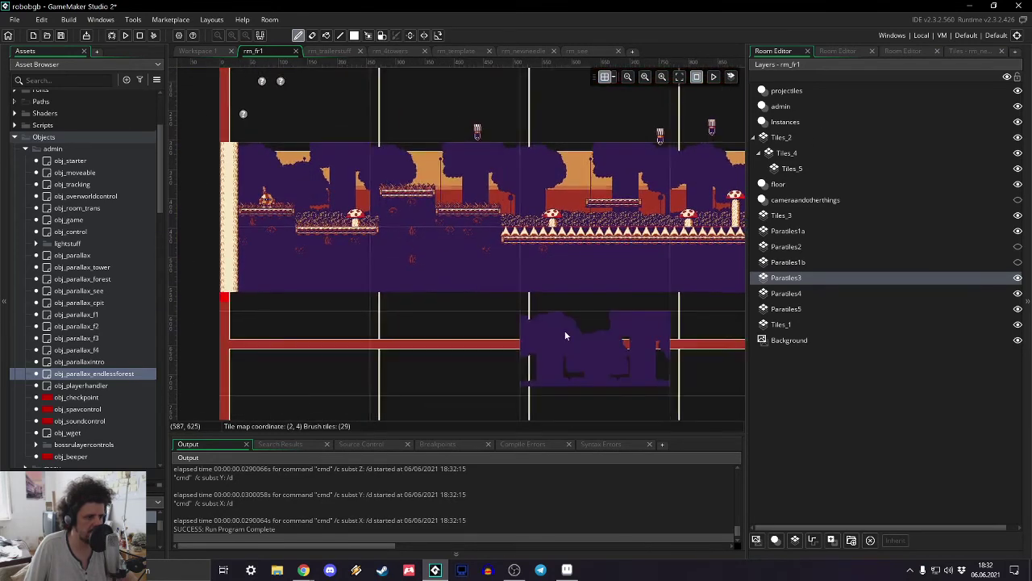
{"action": "middle_click_drag", "start_coordinate": [565, 336], "coordinate": [498, 342]}
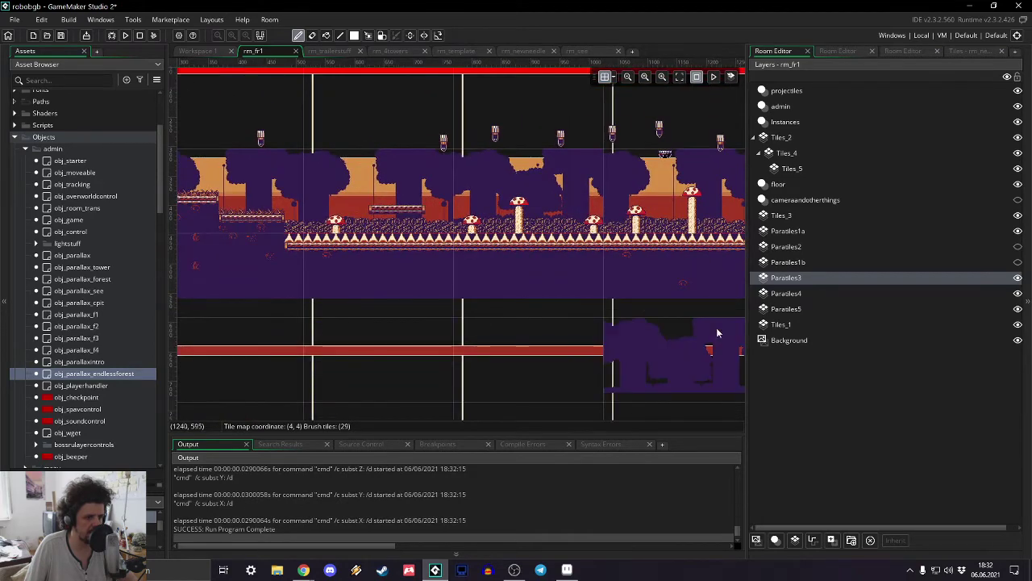
{"action": "mouse_move", "coordinate": [717, 332]}
{"action": "middle_mouse_down"}
{"action": "mouse_move", "coordinate": [475, 340]}
{"action": "mouse_move", "coordinate": [486, 348]}
{"action": "middle_mouse_up"}
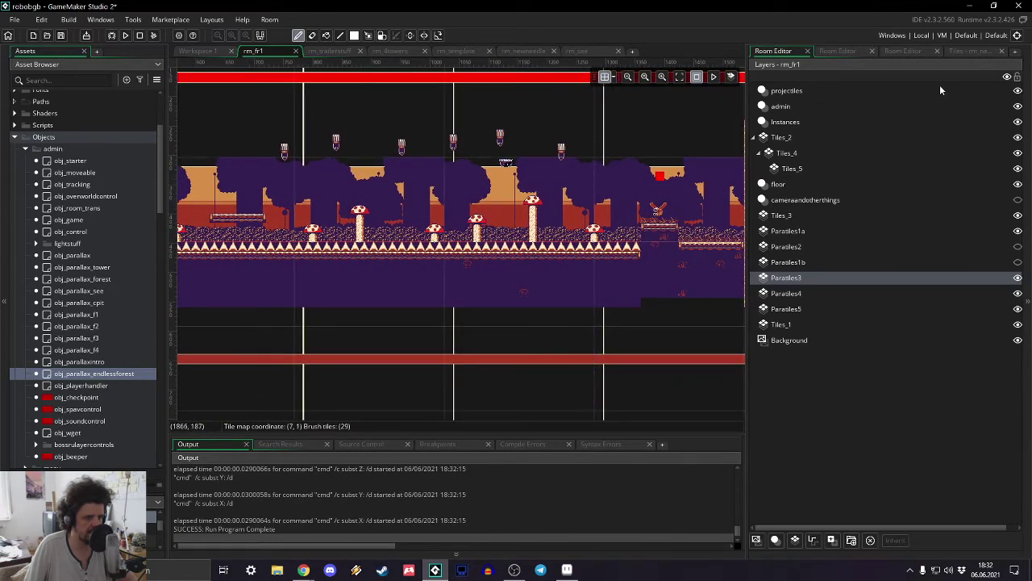
- Pick the dark tree tile beside the orange-and-red sky tile from the Paratiles3 tile set as the brush
{"action": "left_click", "coordinate": [954, 51]}
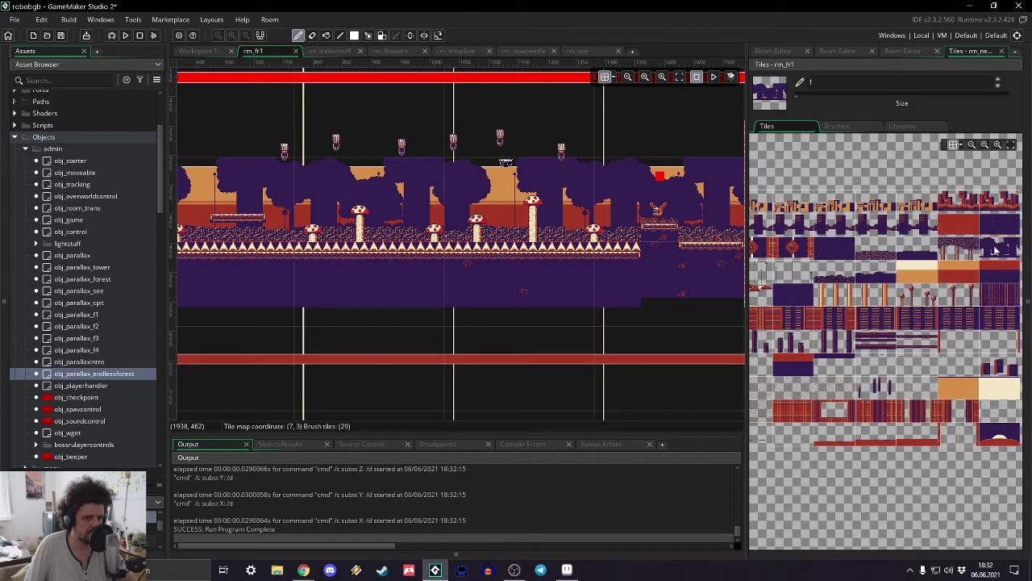
{"action": "middle_click_drag", "start_coordinate": [830, 325], "coordinate": [795, 333]}
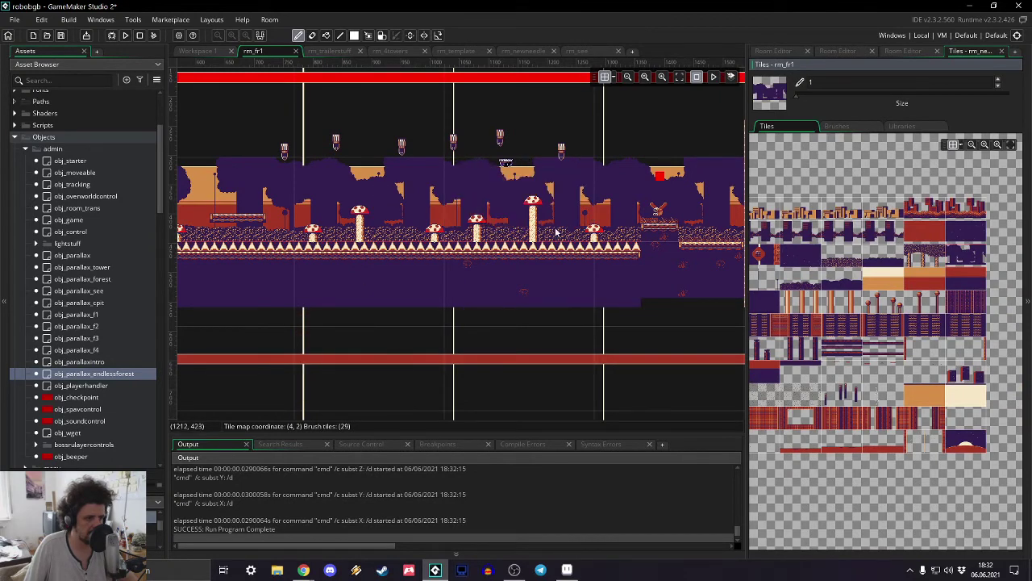
{"action": "scroll", "coordinate": [597, 212], "scroll_direction": "left", "scroll_amount": 5, "text": "shift"}
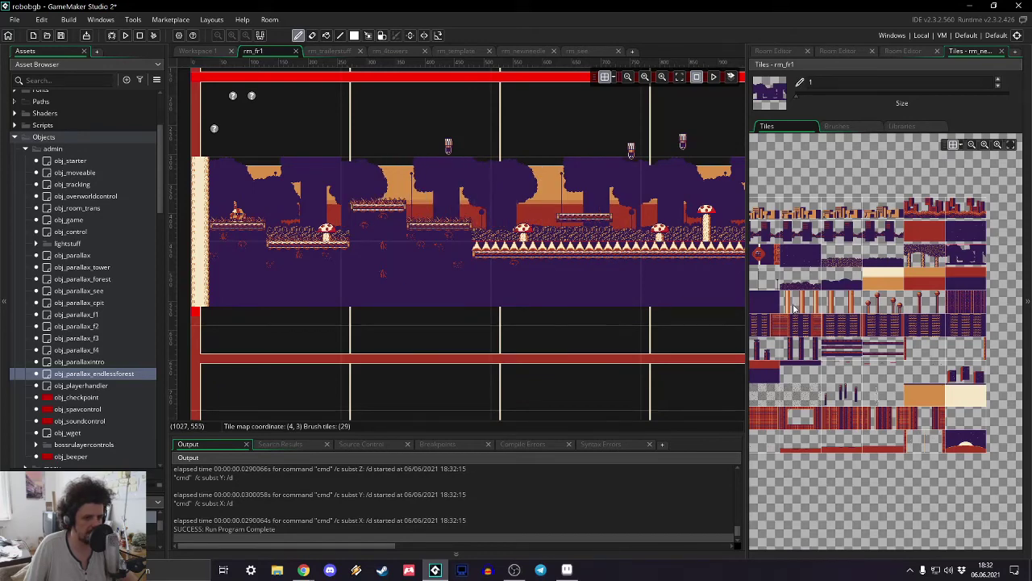
{"action": "scroll", "coordinate": [855, 322], "scroll_direction": "up", "scroll_amount": 3, "text": "ctrl"}
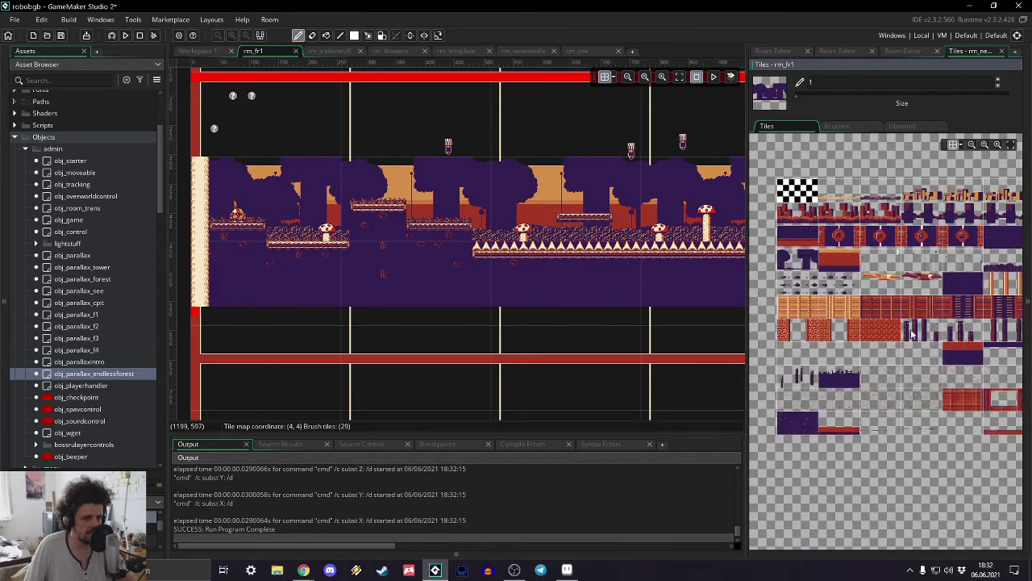
{"action": "middle_click_drag", "start_coordinate": [912, 334], "coordinate": [939, 335]}
{"action": "middle_click_drag", "start_coordinate": [944, 294], "coordinate": [935, 298]}
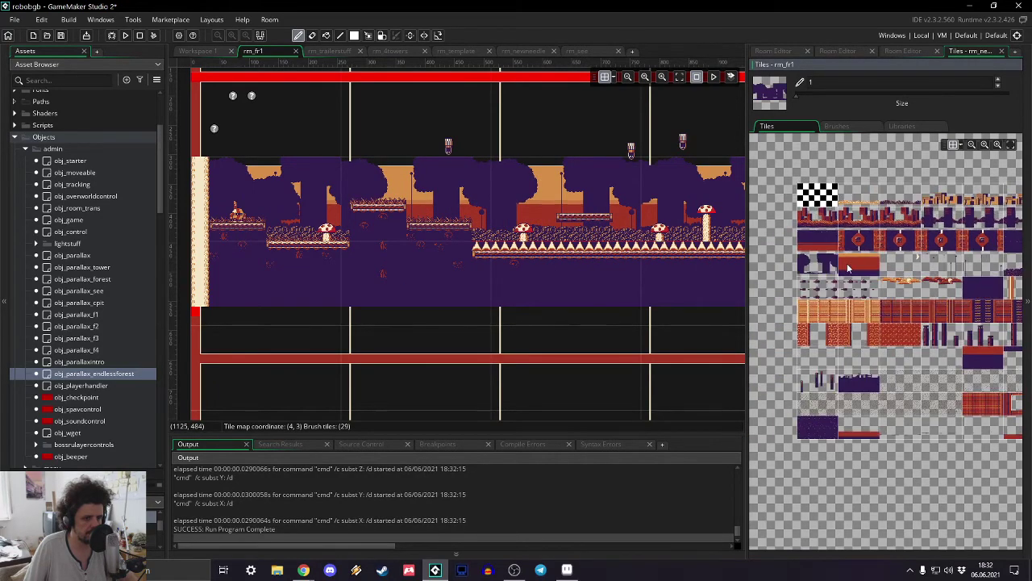
- Check the tile variation in the Paratiles3 forest row across the room with the tree tile as brush
{"action": "middle_click_drag", "start_coordinate": [681, 292], "coordinate": [413, 324]}
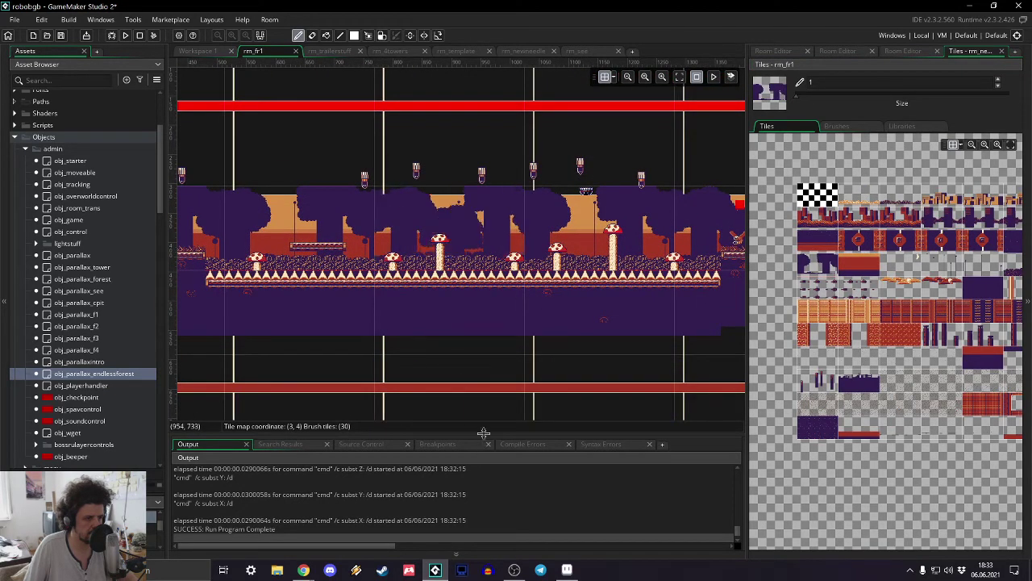
{"action": "middle_click_drag", "start_coordinate": [488, 409], "coordinate": [654, 357]}
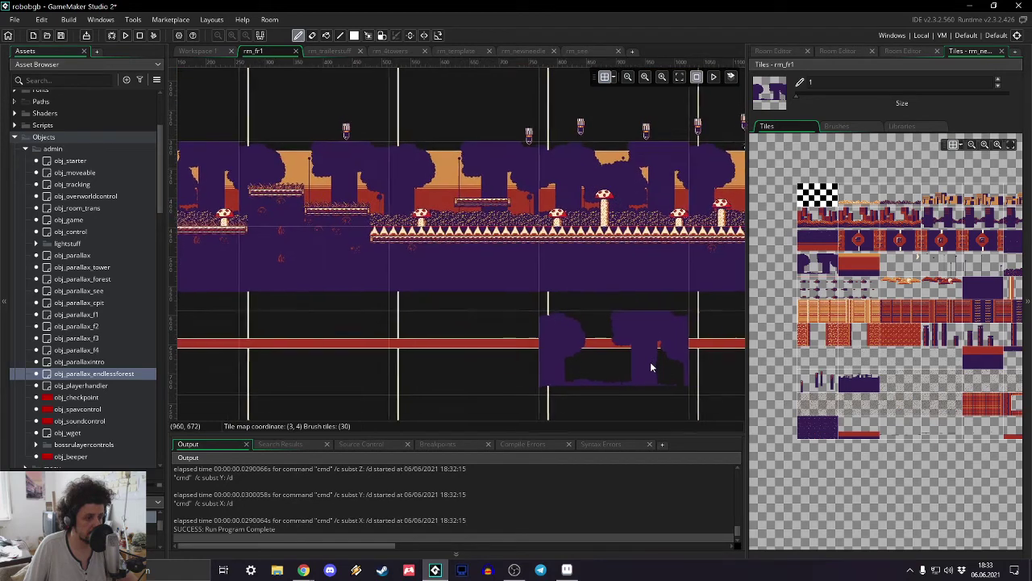
{"action": "scroll", "coordinate": [611, 279], "scroll_direction": "up", "scroll_amount": 3}
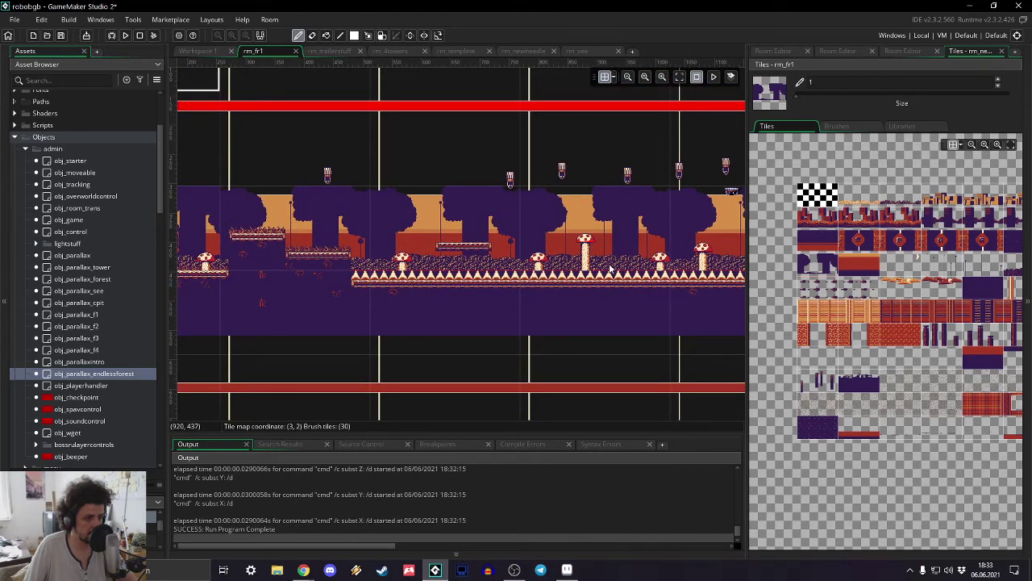
{"action": "middle_click_drag", "start_coordinate": [622, 368], "coordinate": [272, 350]}
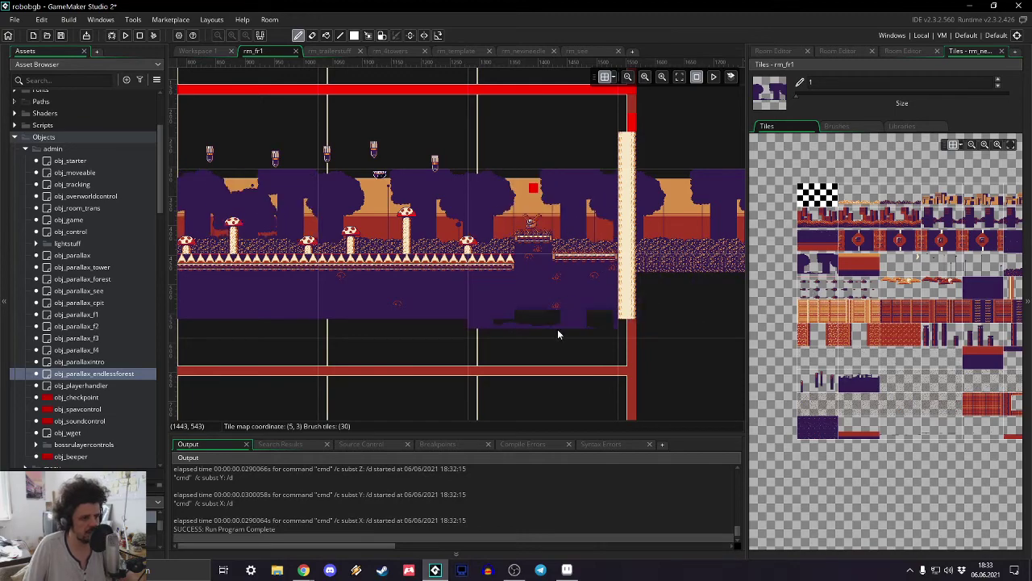
{"action": "middle_click_drag", "start_coordinate": [557, 329], "coordinate": [182, 339]}
{"action": "scroll", "coordinate": [468, 367], "scroll_direction": "down", "scroll_amount": 4}
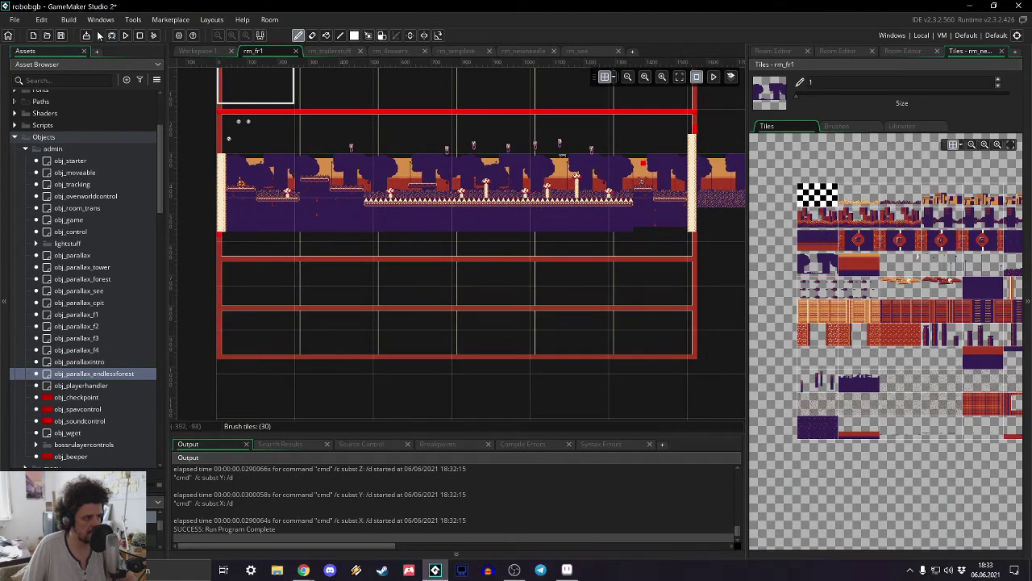
- Run the game briefly, close it, and make the Paratiles2 and Paratiles1b layers visible again
{"action": "left_click", "coordinate": [127, 36]}
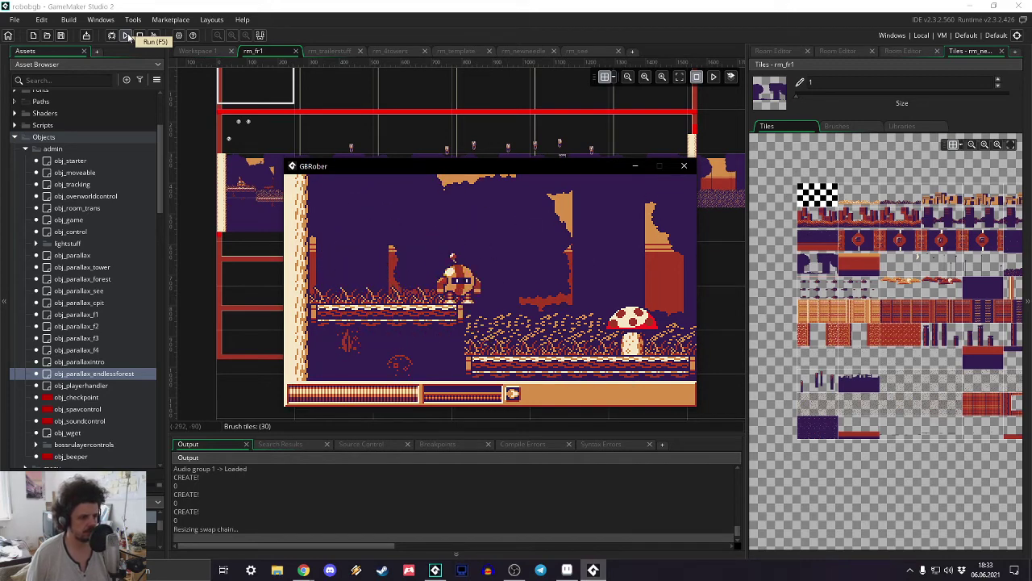
{"action": "left_click", "coordinate": [684, 165]}
{"action": "left_click", "coordinate": [773, 50]}
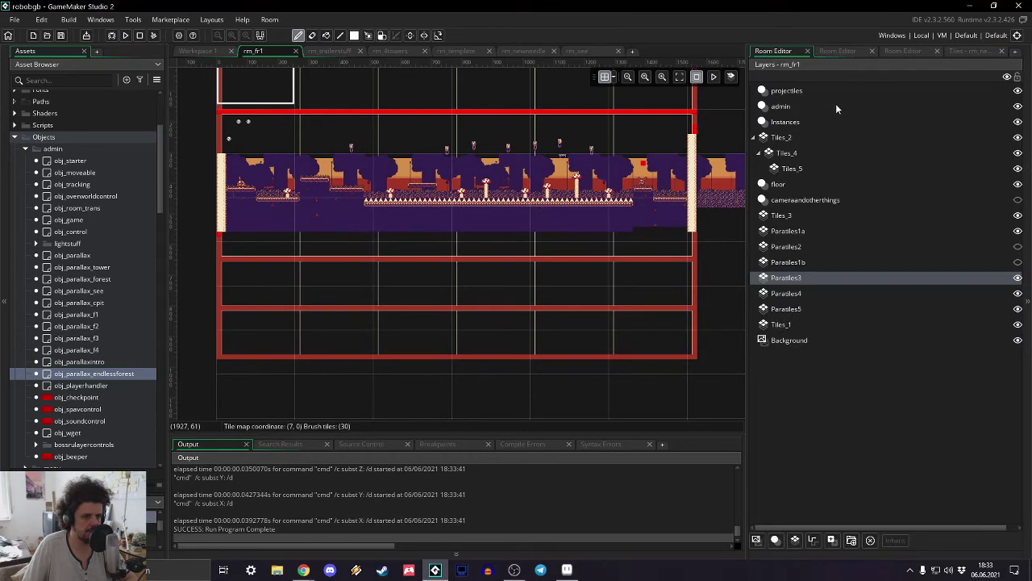
{"action": "left_click", "coordinate": [1018, 246]}
{"action": "left_click", "coordinate": [1016, 262]}
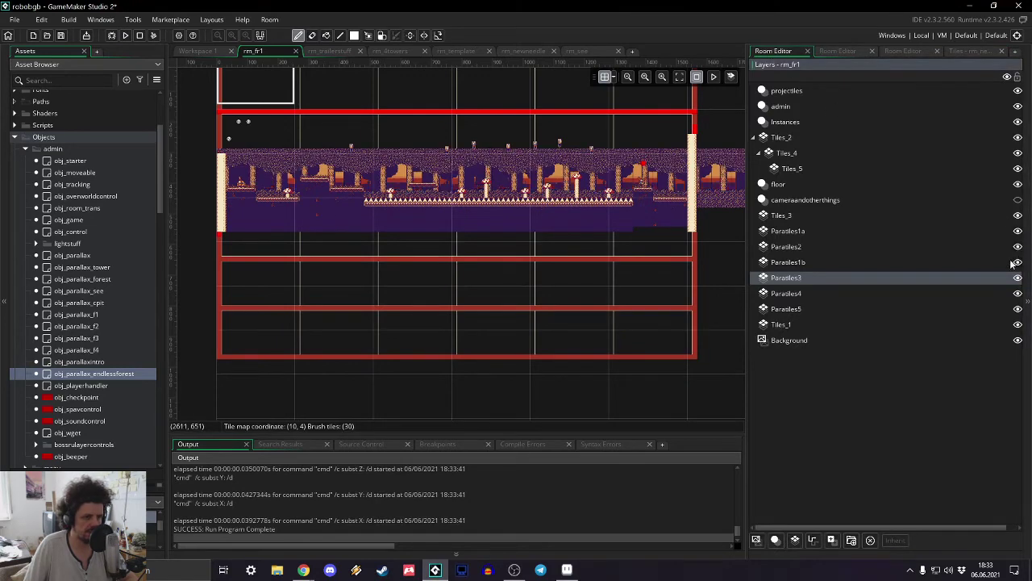
- Run the game, move the robot to the far end of the forest room to check the parallax, and close the game
{"action": "left_click", "coordinate": [126, 36]}
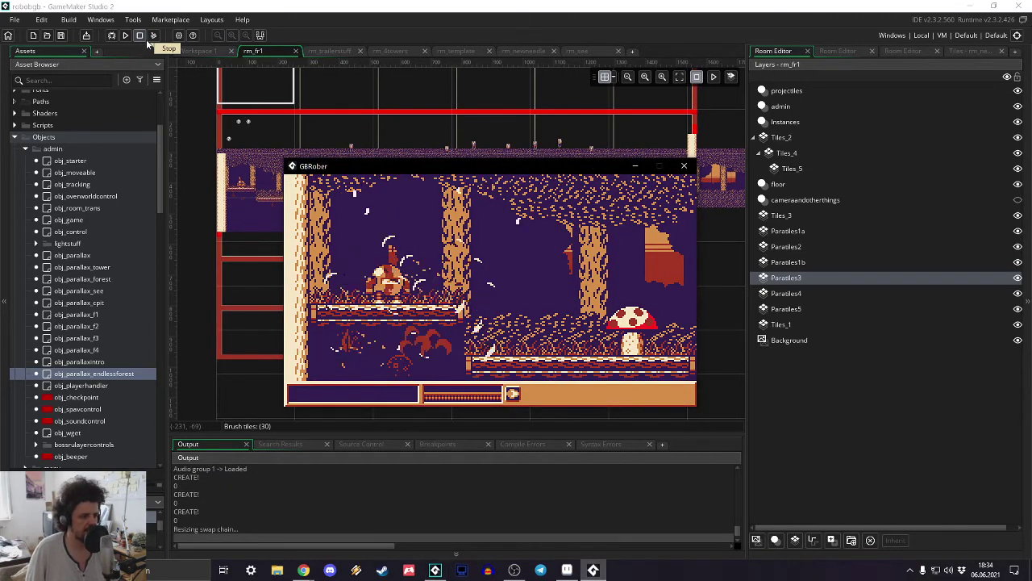
{"action": "key", "text": "Right"}
{"action": "key", "text": "Right"}
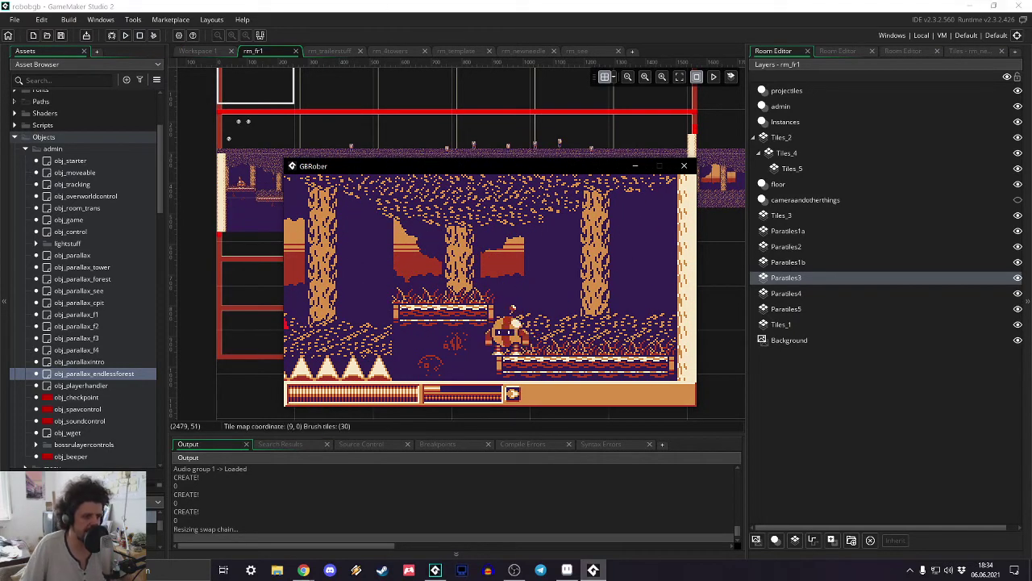
{"action": "left_click", "coordinate": [681, 168]}
- Temporarily hide Paratiles1b and Paratiles2 to inspect the Paratiles3 tree row, and show both layers again
{"action": "scroll", "coordinate": [422, 239], "scroll_direction": "up", "scroll_amount": 2, "text": "ctrl"}
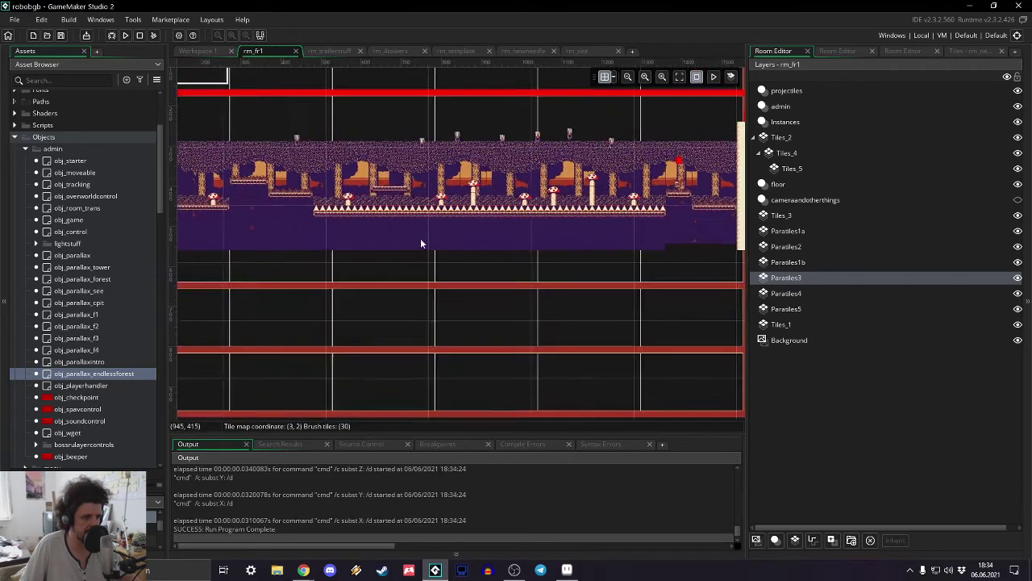
{"action": "left_click", "coordinate": [1017, 266]}
{"action": "left_click", "coordinate": [1018, 247]}
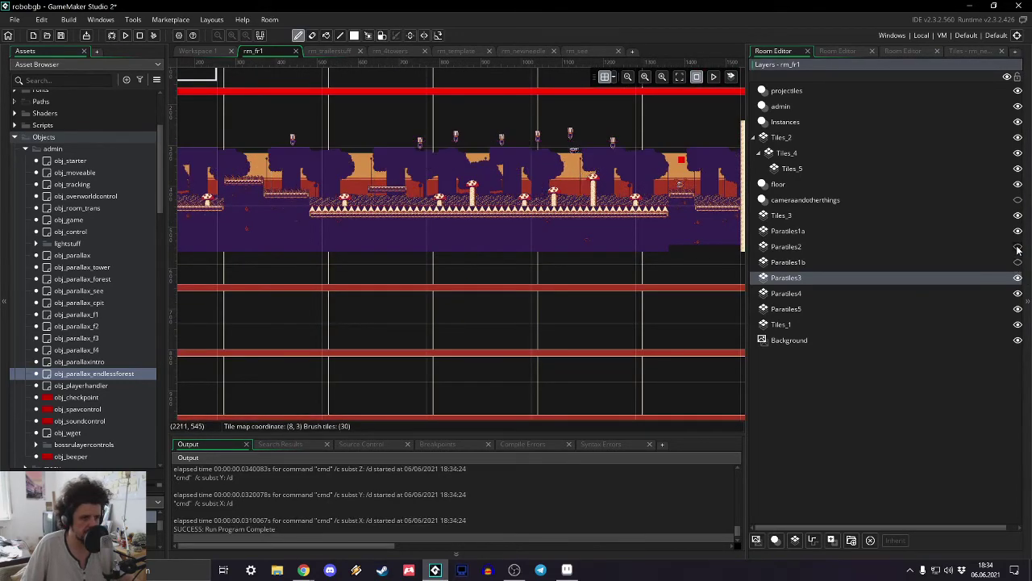
{"action": "middle_click_drag", "start_coordinate": [336, 262], "coordinate": [420, 266]}
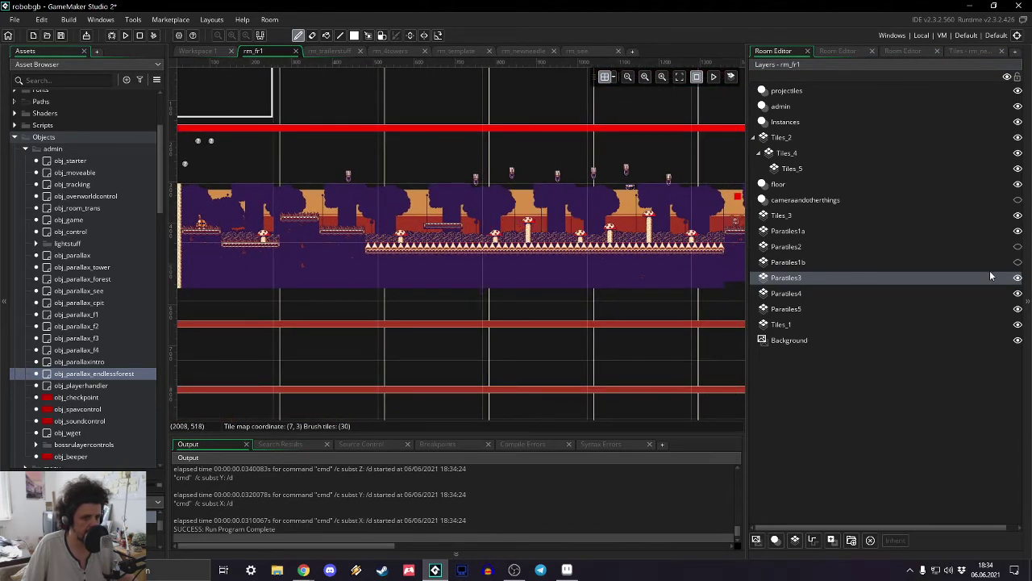
{"action": "left_click", "coordinate": [1018, 262]}
{"action": "left_click", "coordinate": [1018, 247]}
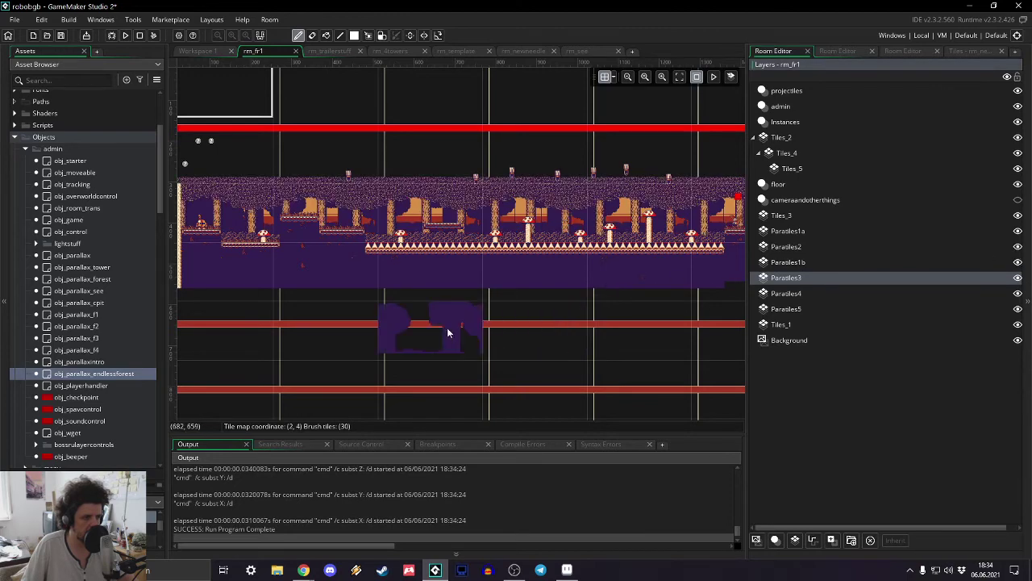
{"action": "middle_click_drag", "start_coordinate": [539, 247], "coordinate": [94, 221]}
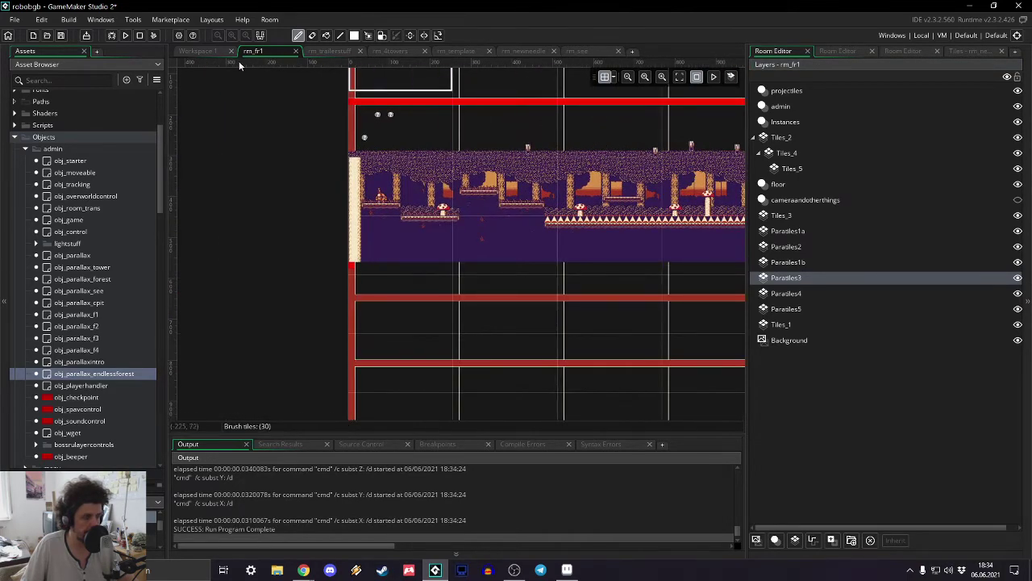
- Run the game, move the robot to the far end of the forest room and back to check the parallax, and close the game
{"action": "left_click", "coordinate": [138, 35]}
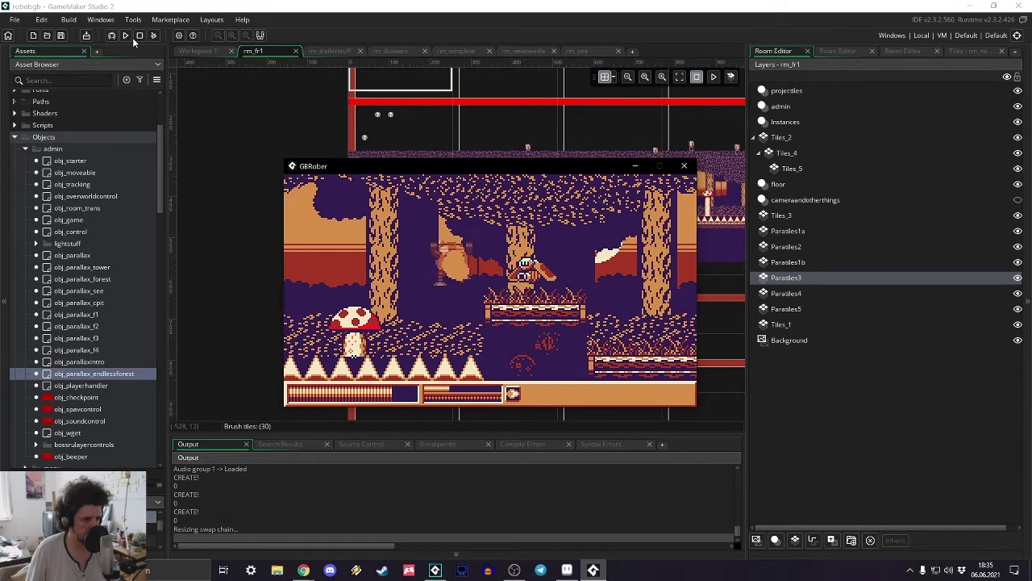
{"action": "key", "text": "Left"}
{"action": "key", "text": "Right"}
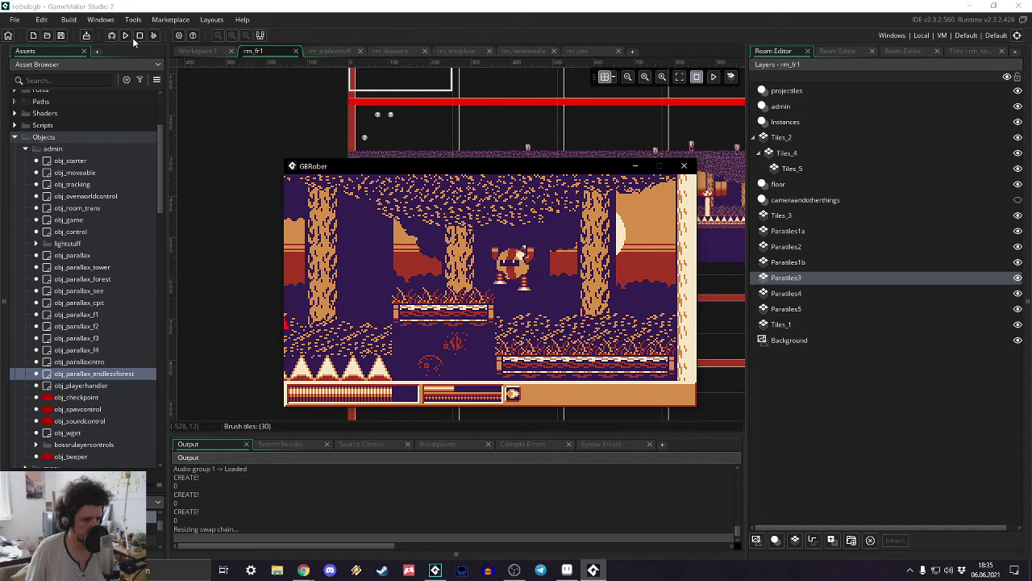
{"action": "key", "text": "Left"}
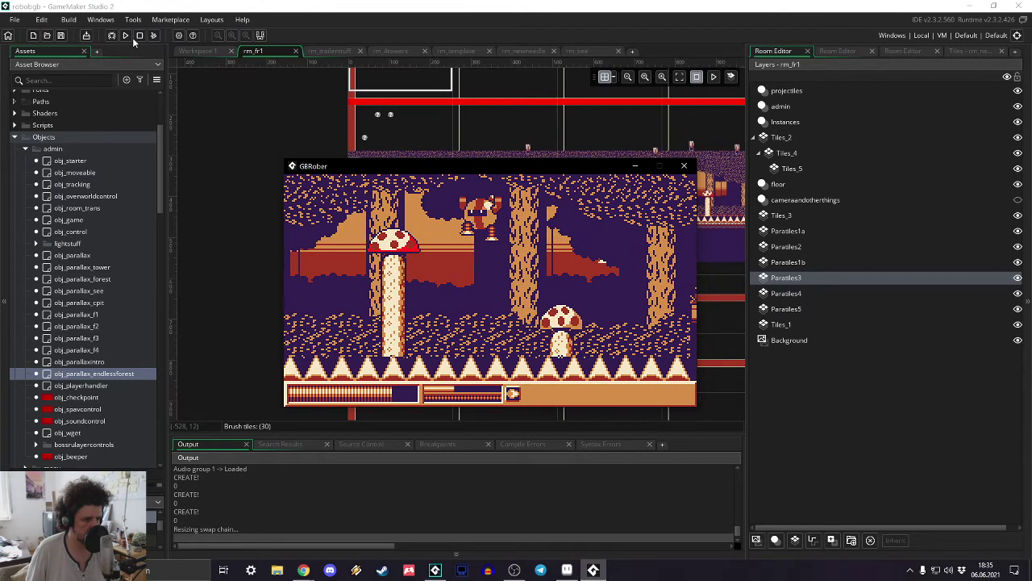
{"action": "key", "text": "Left"}
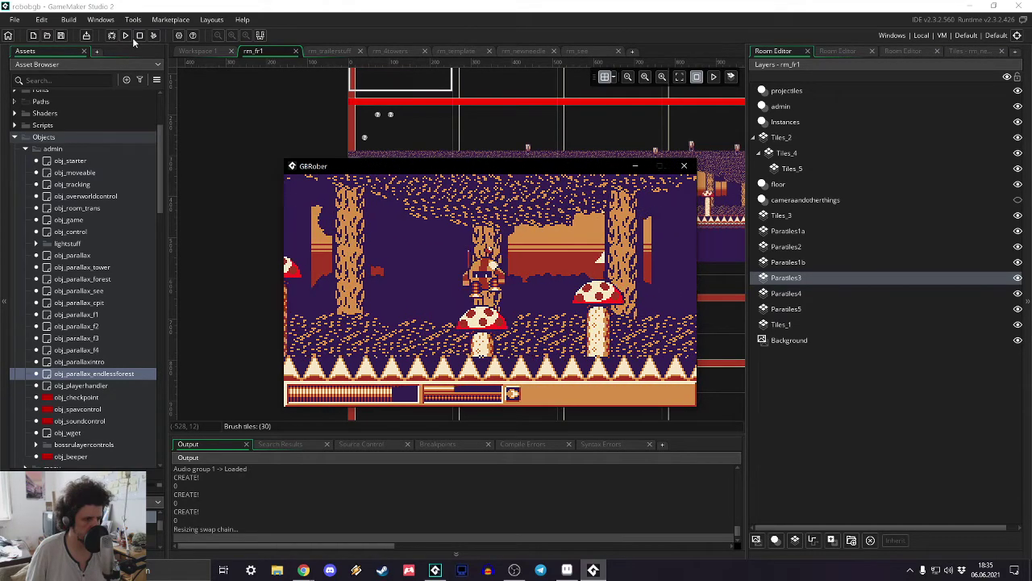
{"action": "key", "text": "Left"}
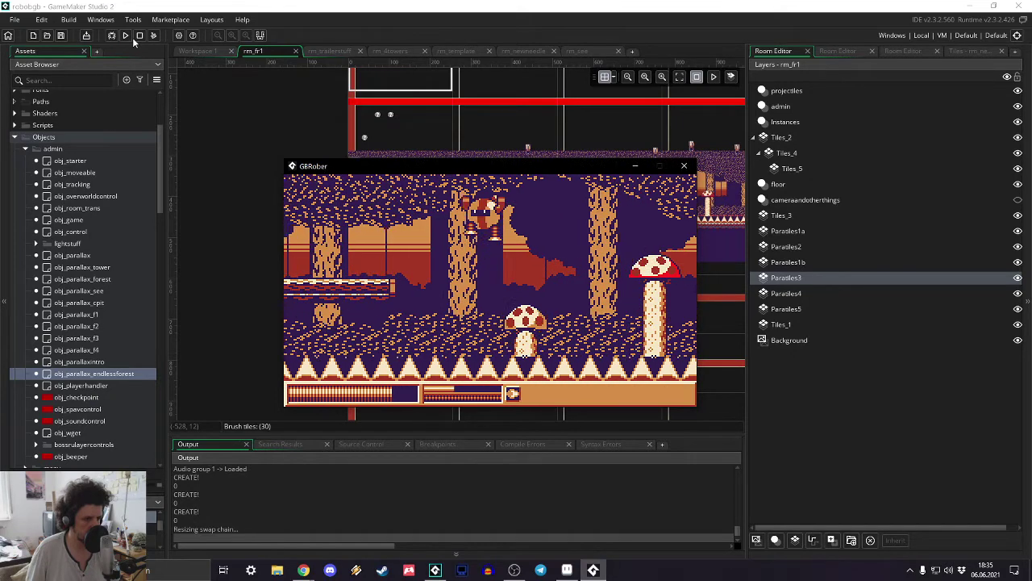
{"action": "key", "text": "Left"}
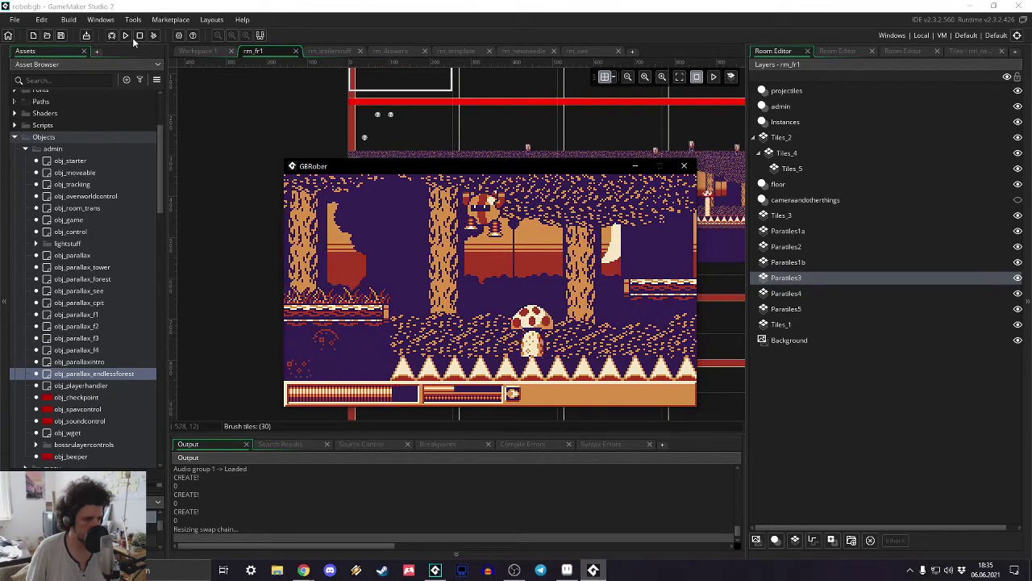
{"action": "key", "text": "Left"}
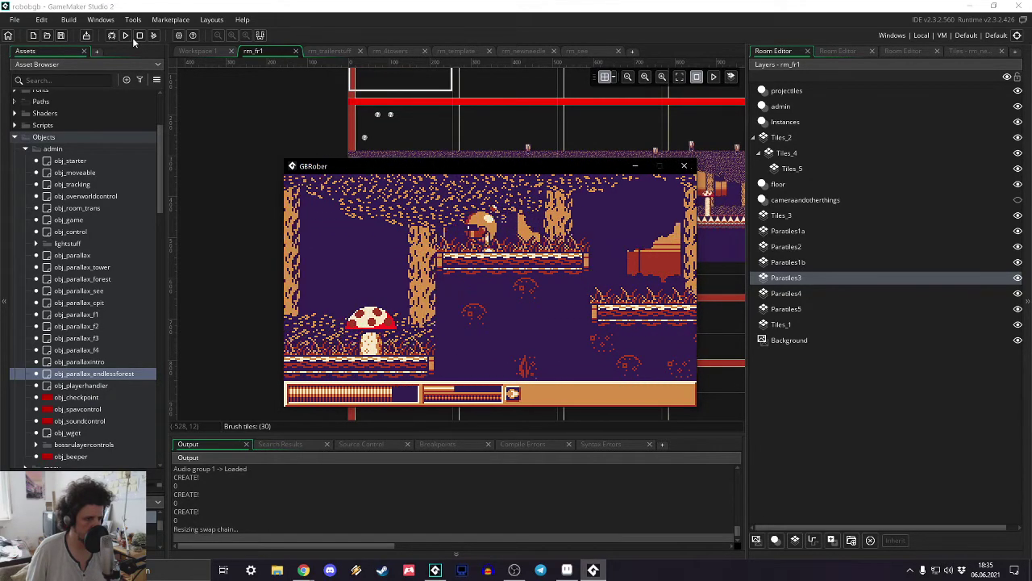
{"action": "key", "text": "Left"}
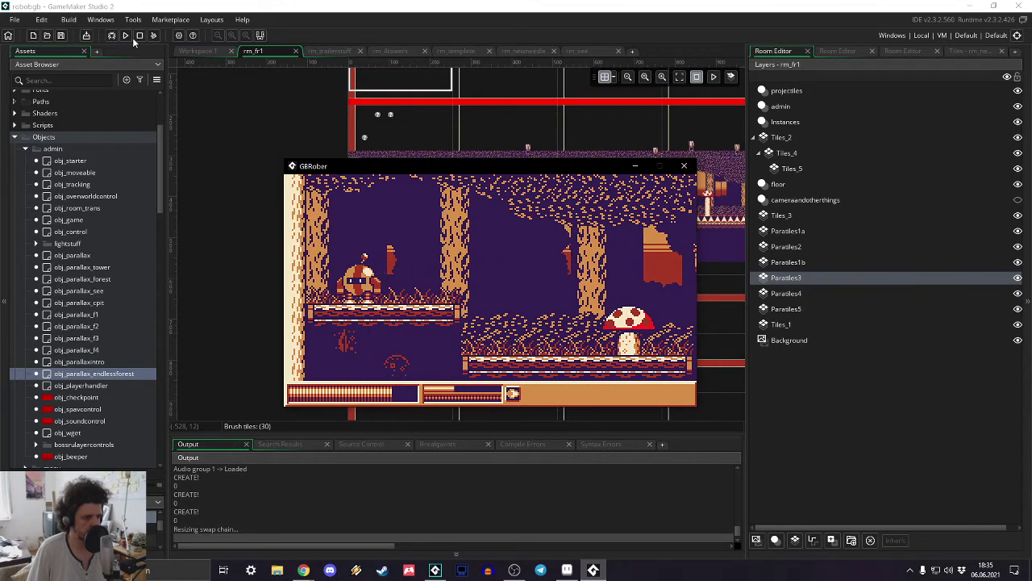
{"action": "key", "text": "Right"}
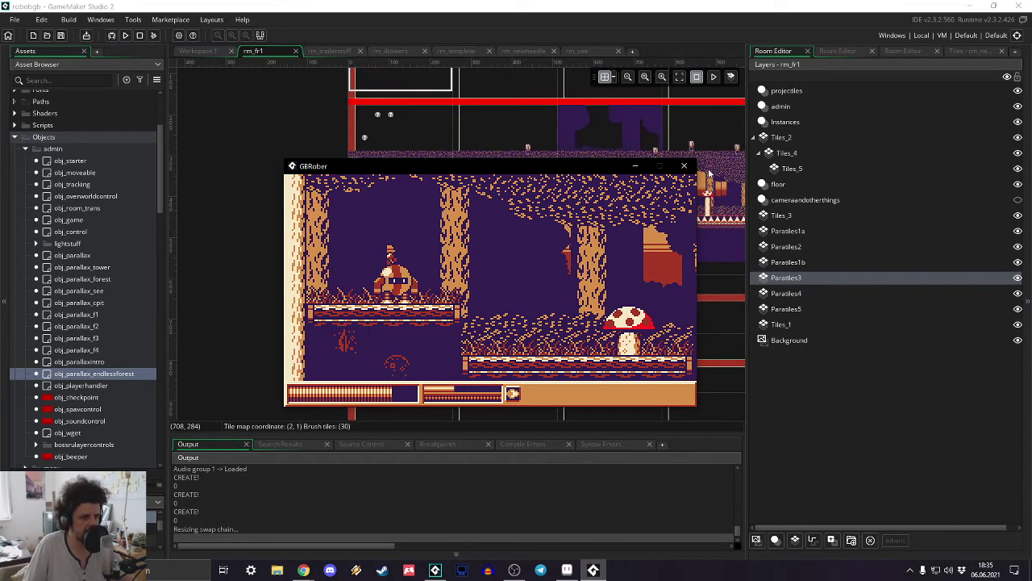
{"action": "left_click", "coordinate": [684, 166]}
- Paint the cream-and-orange sky tile over the Tiles_1 background row along the length of rm_fr1
{"action": "double_click", "coordinate": [815, 295]}
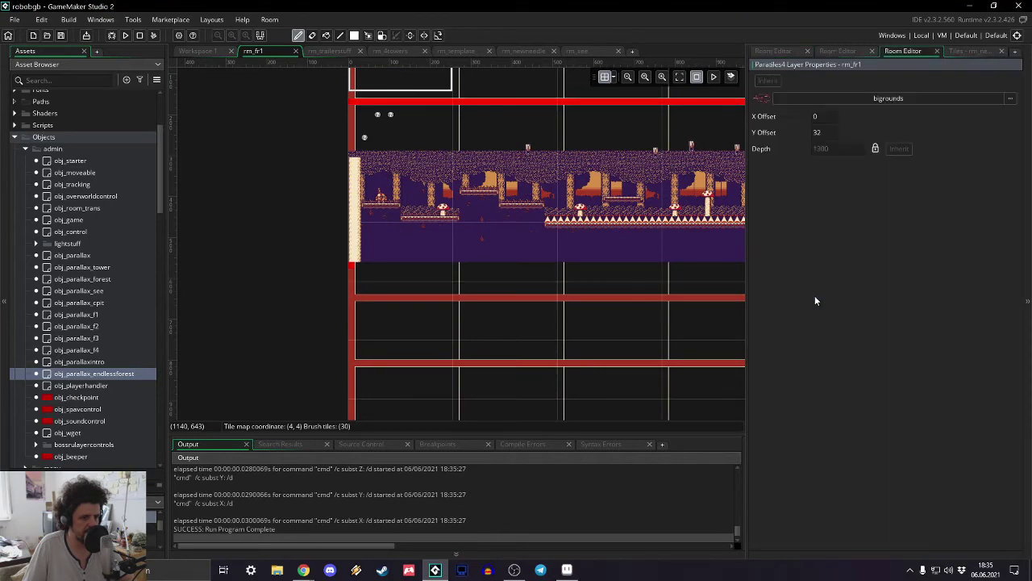
{"action": "left_click", "coordinate": [781, 50]}
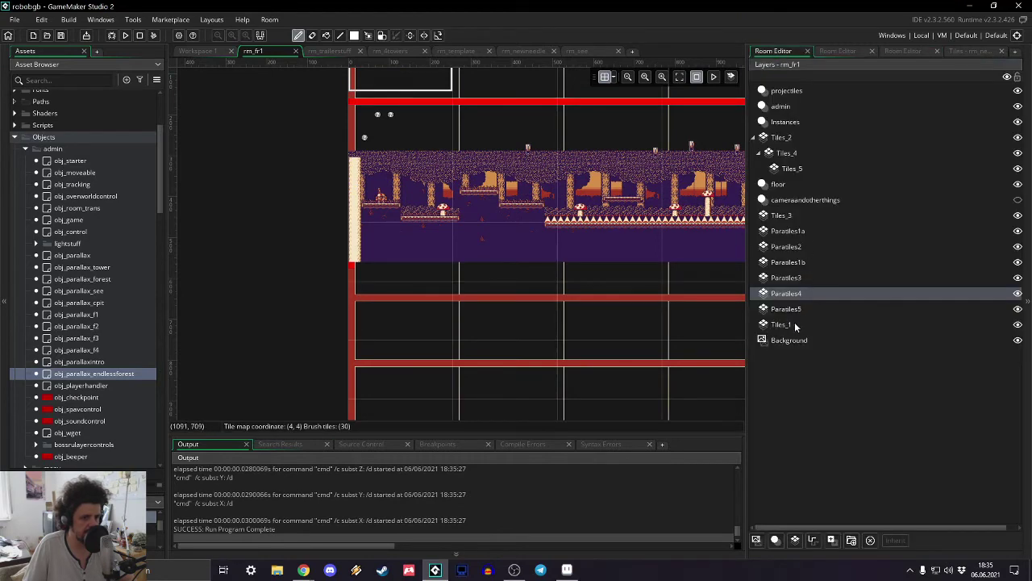
{"action": "double_click", "coordinate": [794, 322]}
{"action": "left_click", "coordinate": [964, 50]}
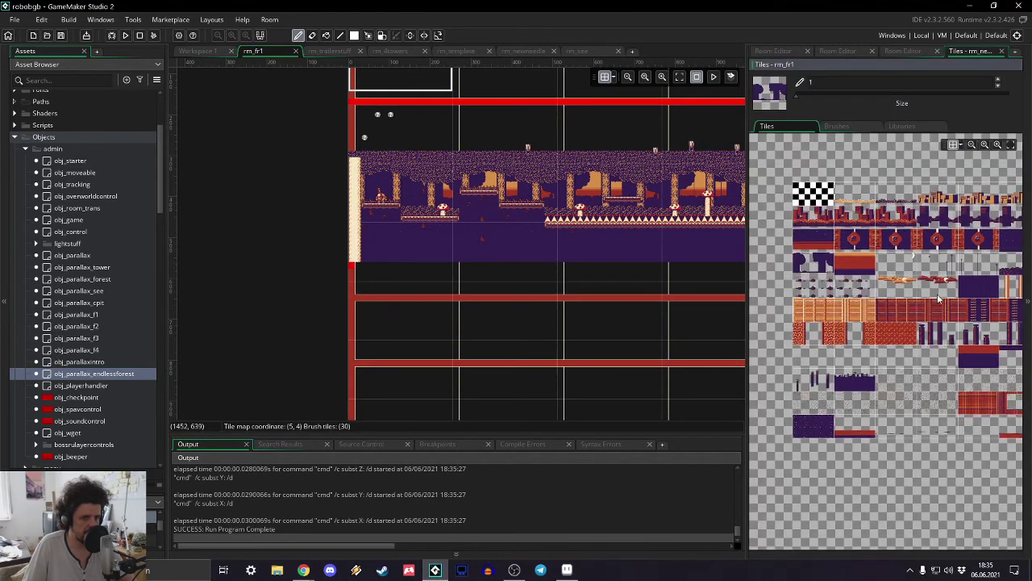
{"action": "middle_click_drag", "start_coordinate": [893, 281], "coordinate": [707, 263]}
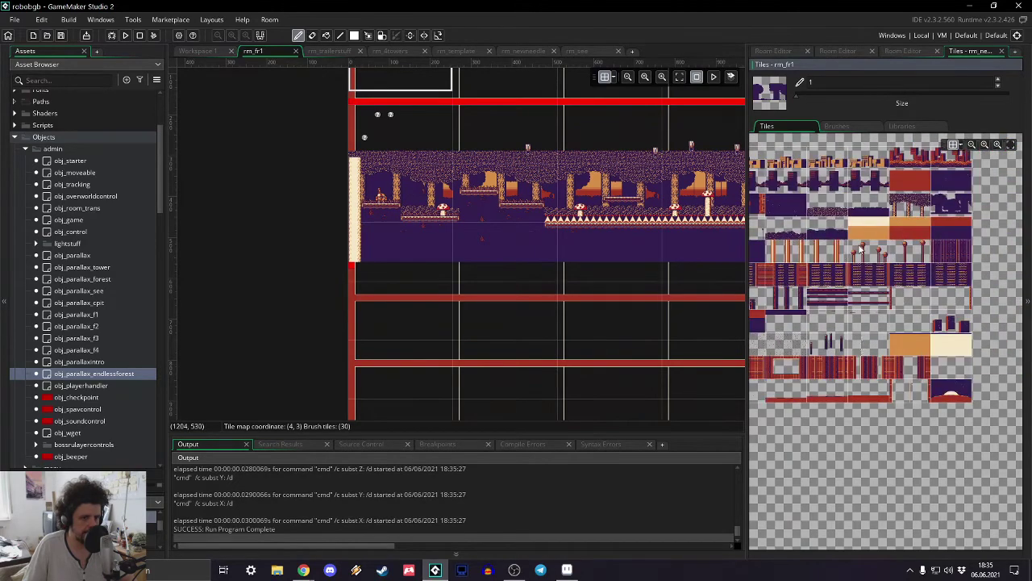
{"action": "left_click", "coordinate": [945, 231]}
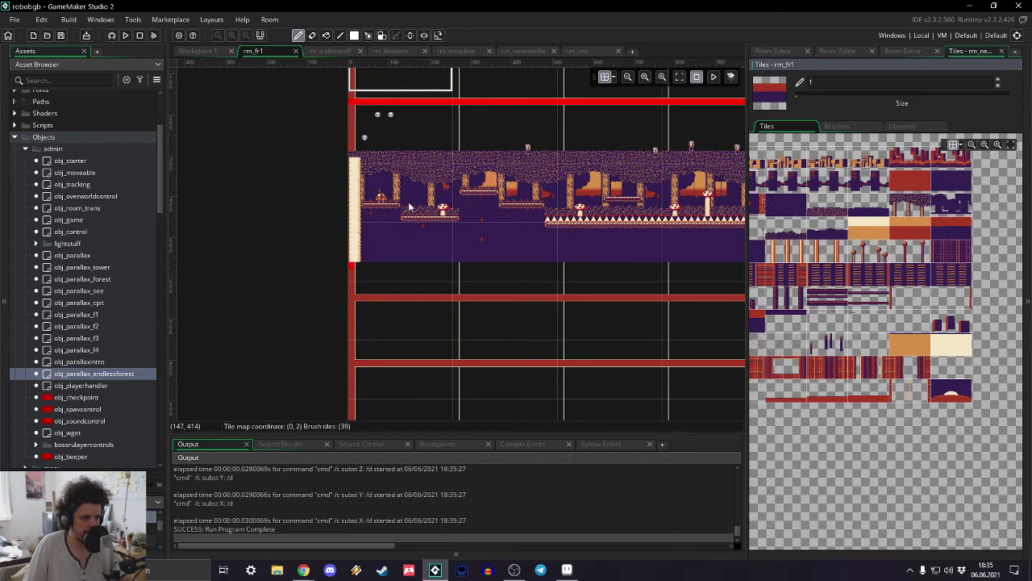
{"action": "left_click", "coordinate": [881, 226]}
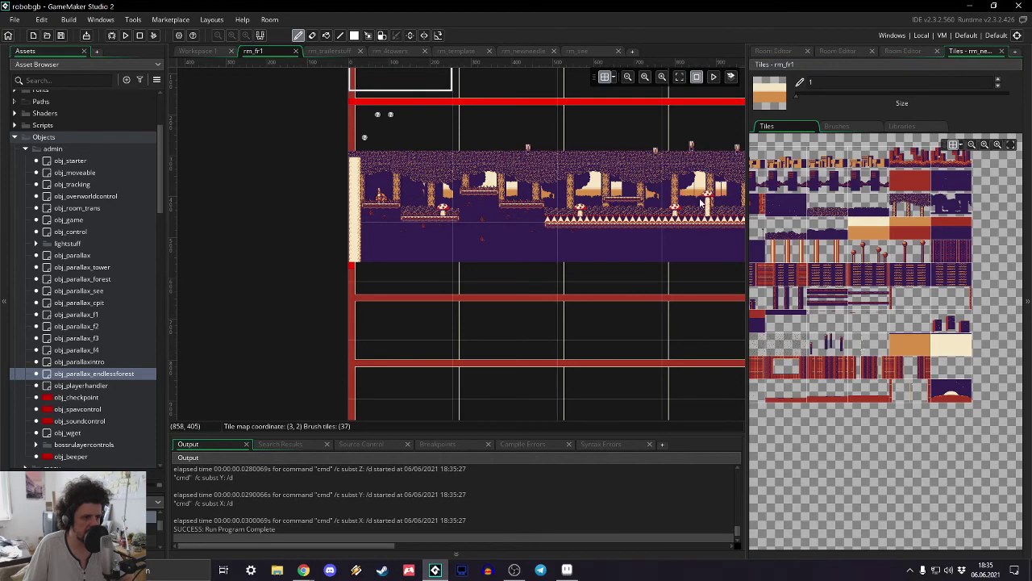
{"action": "middle_click_drag", "start_coordinate": [700, 203], "coordinate": [487, 180]}
{"action": "middle_click_drag", "start_coordinate": [736, 168], "coordinate": [384, 208]}
{"action": "scroll", "coordinate": [674, 203], "scroll_direction": "right", "scroll_amount": 5}
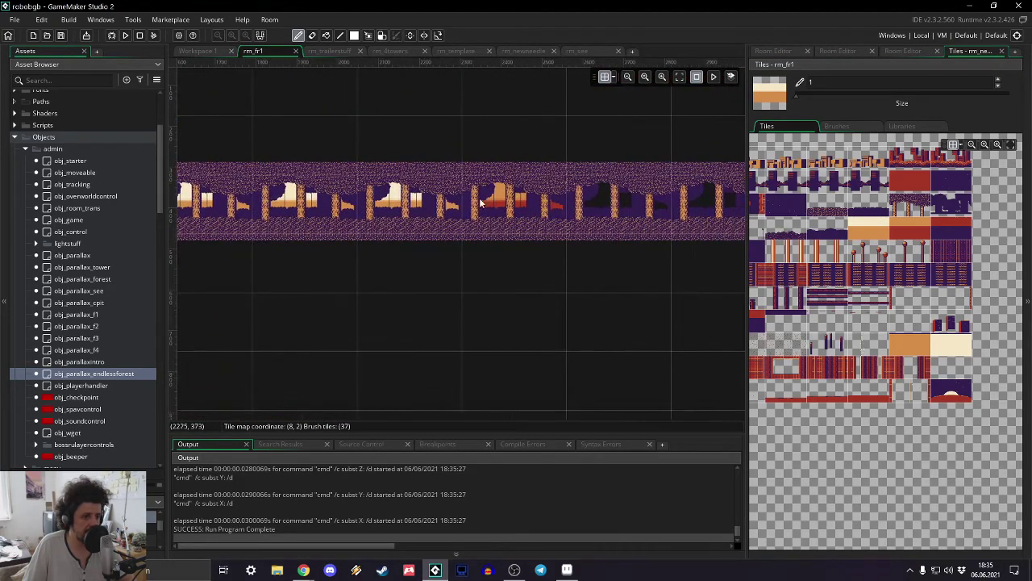
{"action": "scroll", "coordinate": [638, 205], "scroll_direction": "right", "scroll_amount": 5}
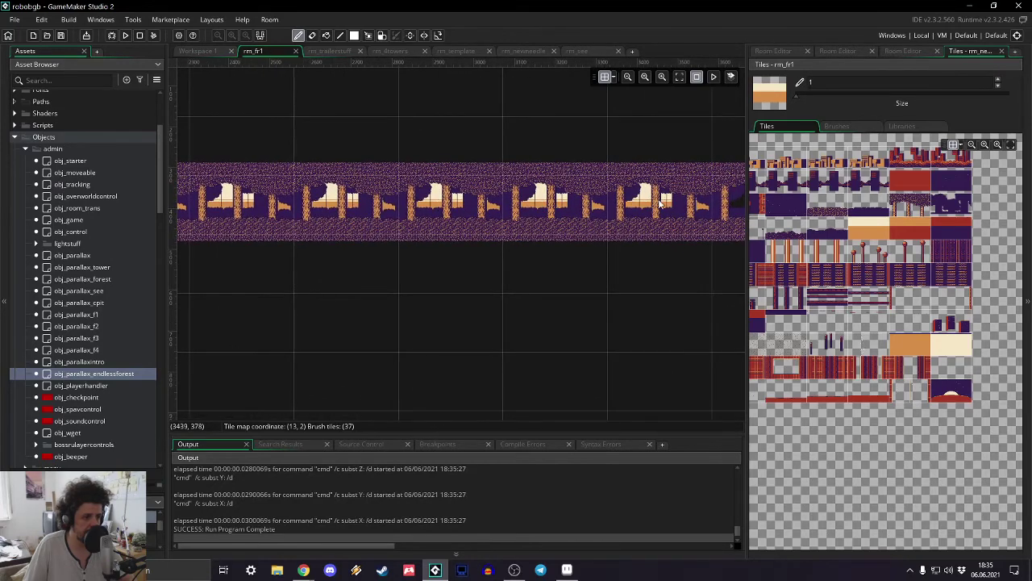
- Test-run the game to check the new sky tiles, close it, and inspect the start of rm_fr1
{"action": "left_click", "coordinate": [125, 35]}
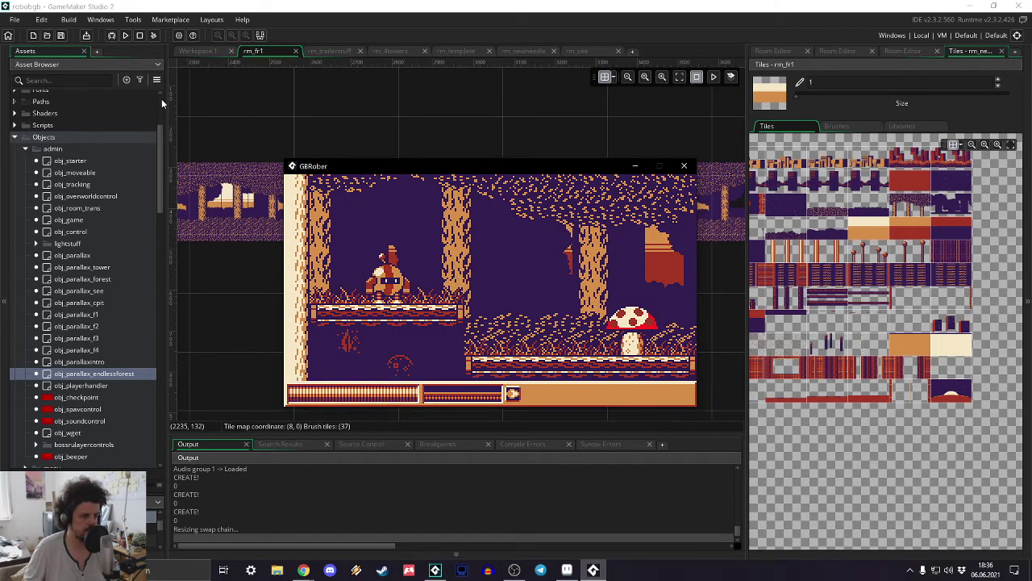
{"action": "left_click", "coordinate": [684, 165]}
{"action": "mouse_move", "coordinate": [187, 224]}
{"action": "middle_mouse_down"}
{"action": "mouse_move", "coordinate": [686, 240]}
{"action": "mouse_move", "coordinate": [717, 225]}
{"action": "middle_mouse_up"}
{"action": "mouse_move", "coordinate": [225, 235]}
{"action": "middle_mouse_down"}
{"action": "mouse_move", "coordinate": [672, 235]}
{"action": "mouse_move", "coordinate": [736, 223]}
{"action": "middle_mouse_up"}
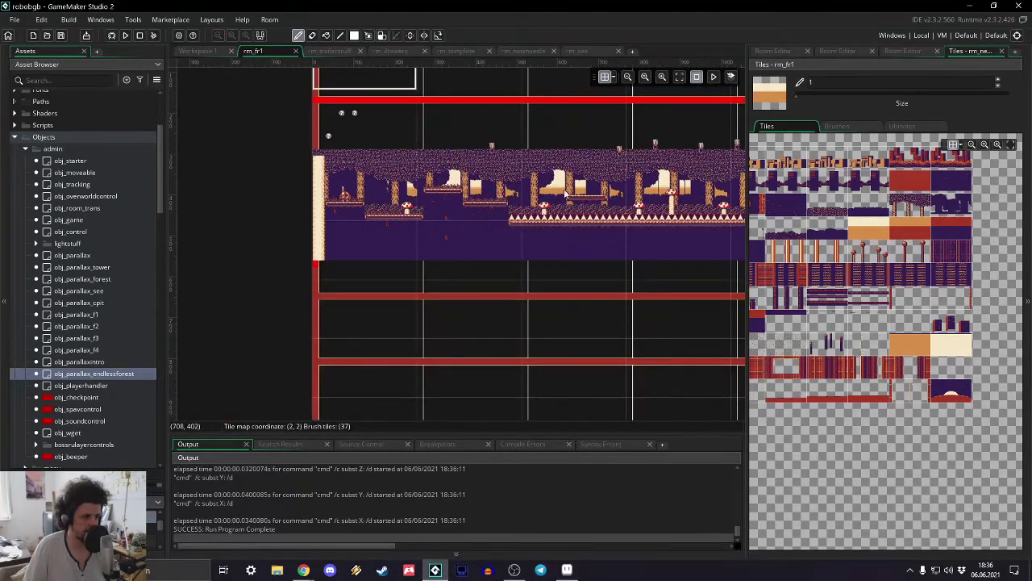
- Clean the project's build cache, run the game again to check the sky colours, and close it
{"action": "left_click", "coordinate": [153, 36]}
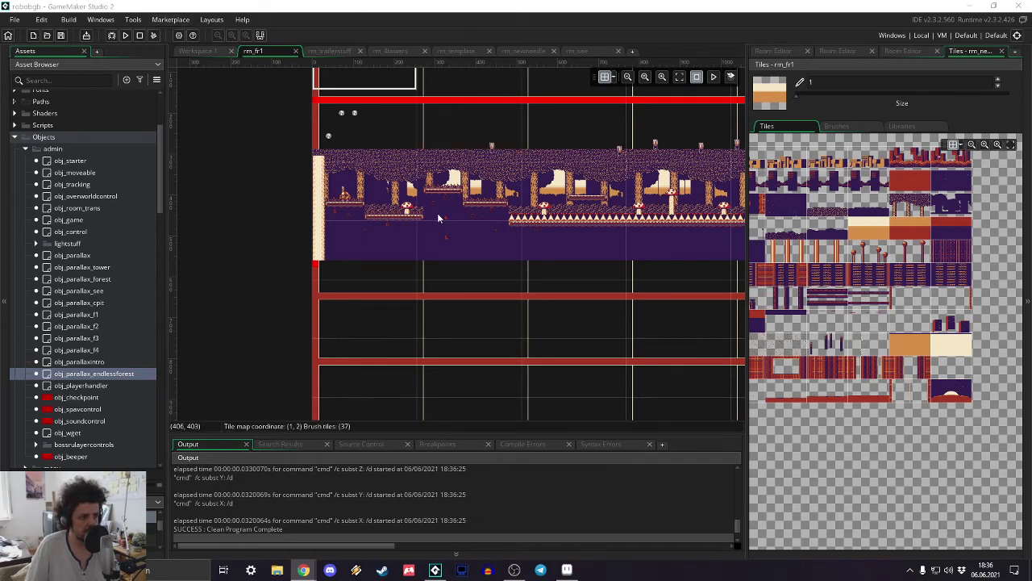
{"action": "left_click", "coordinate": [125, 34]}
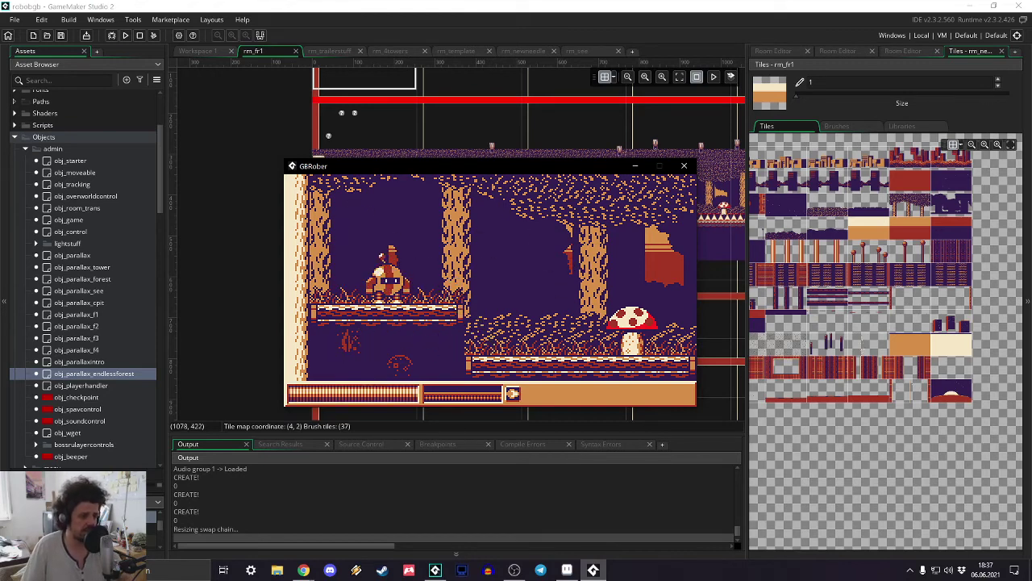
{"action": "left_click", "coordinate": [685, 167]}
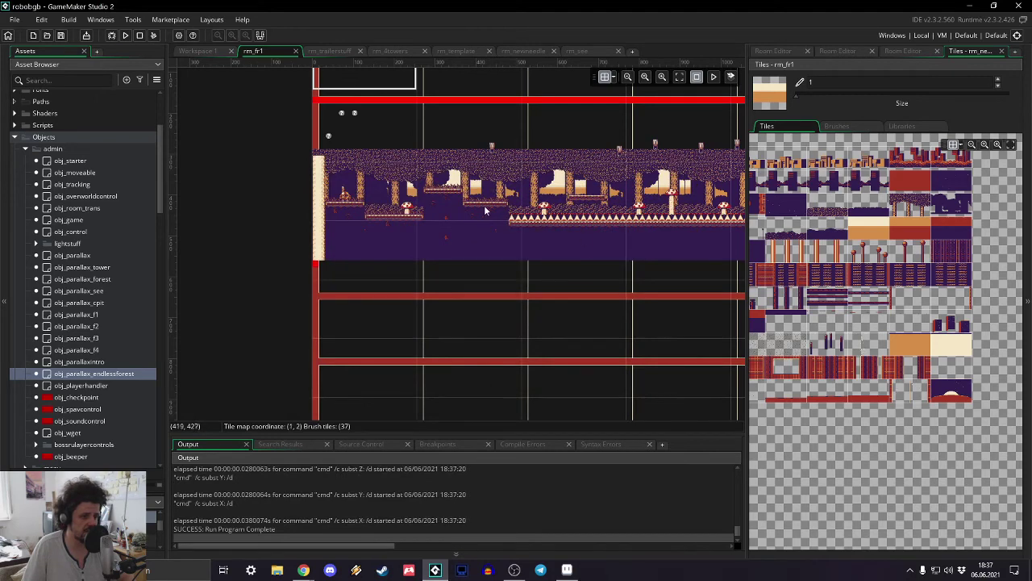
- Quit GameMaker Studio 2 with the changes saved, reopen the robobgb project, and show rm_fr1's layer list
{"action": "left_click", "coordinate": [774, 51]}
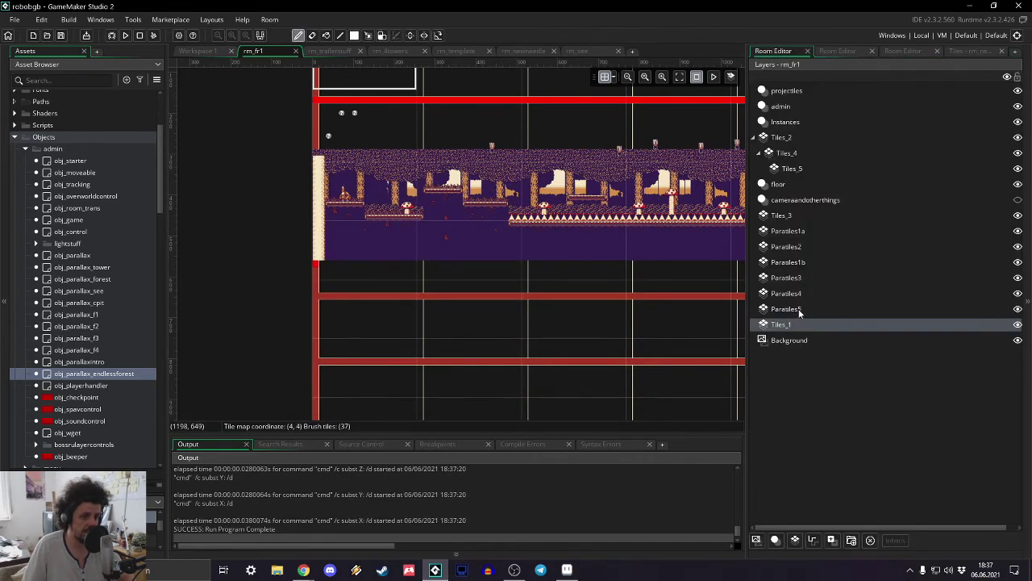
{"action": "left_click", "coordinate": [993, 322]}
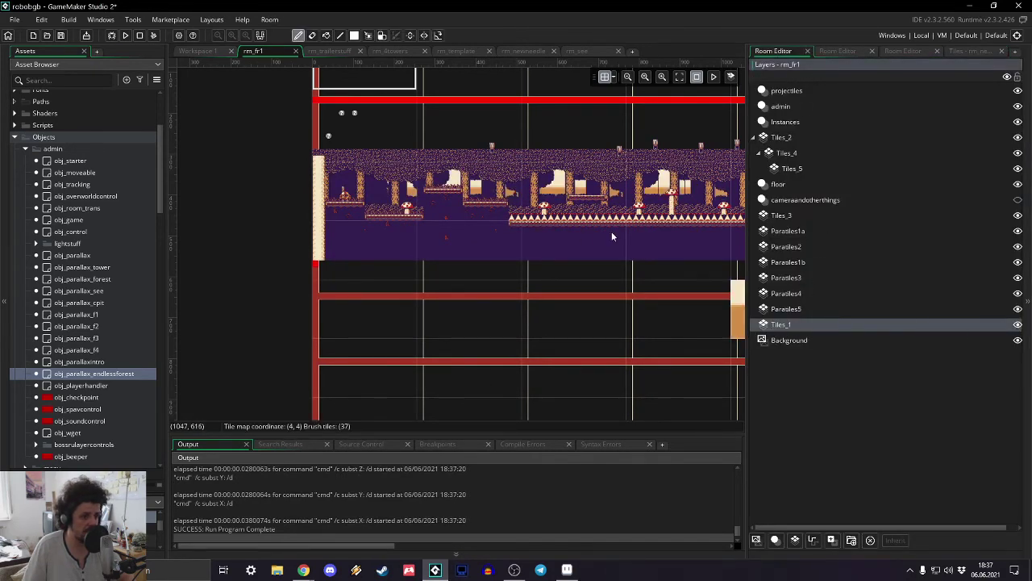
{"action": "left_click", "coordinate": [1015, 6]}
{"action": "left_click", "coordinate": [545, 303]}
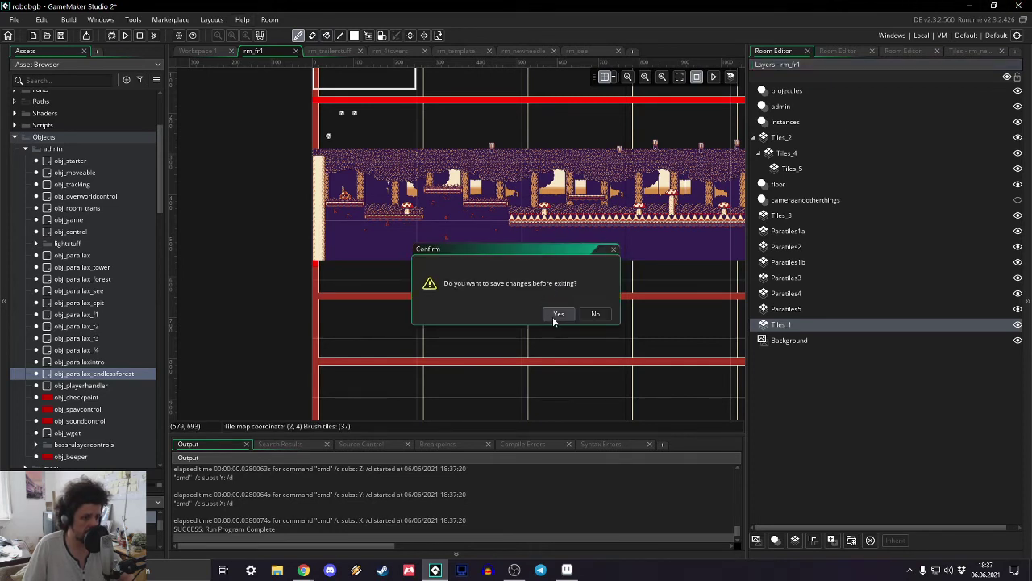
{"action": "left_click", "coordinate": [554, 318]}
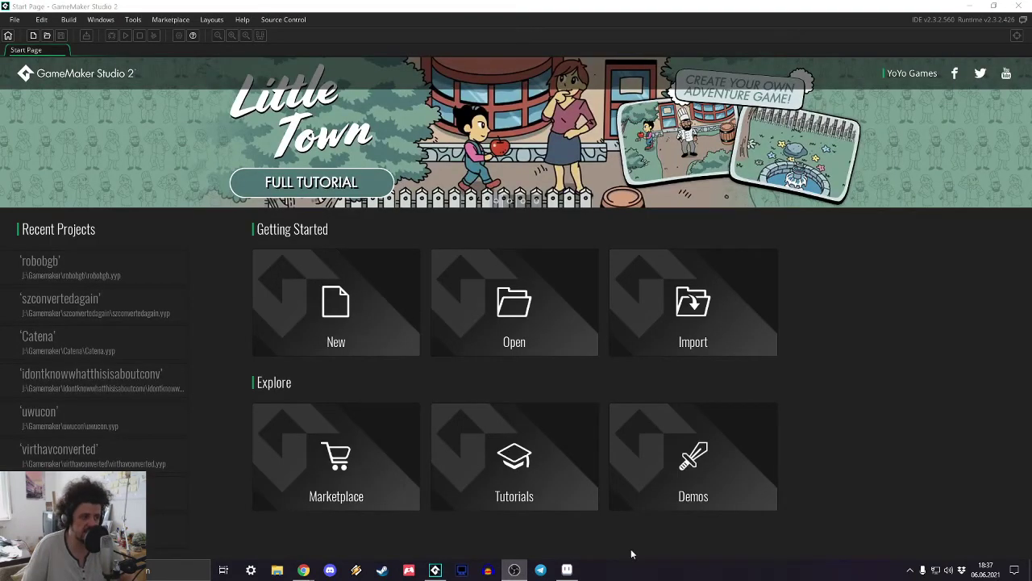
{"action": "left_click", "coordinate": [30, 274]}
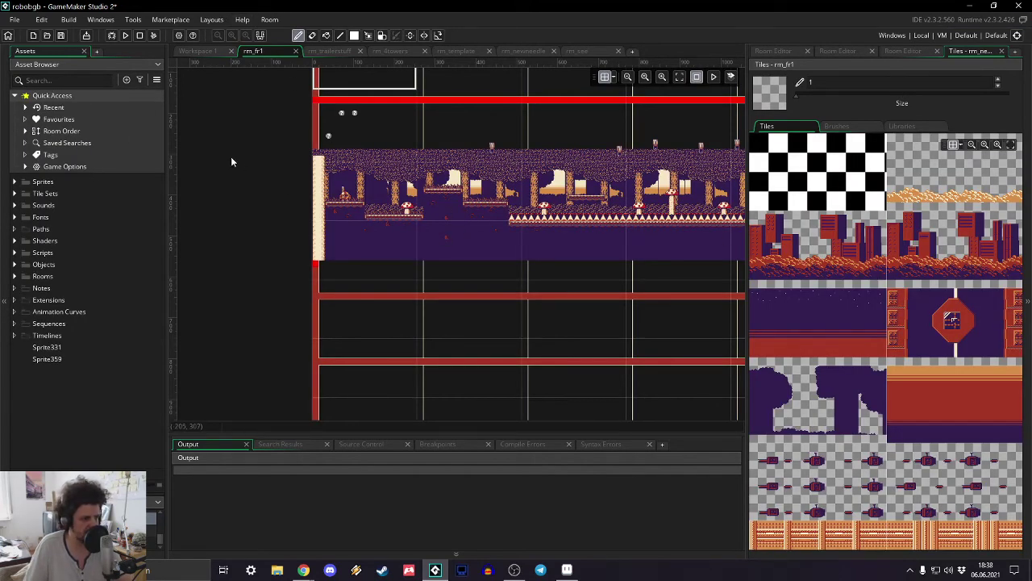
{"action": "left_click", "coordinate": [755, 54]}
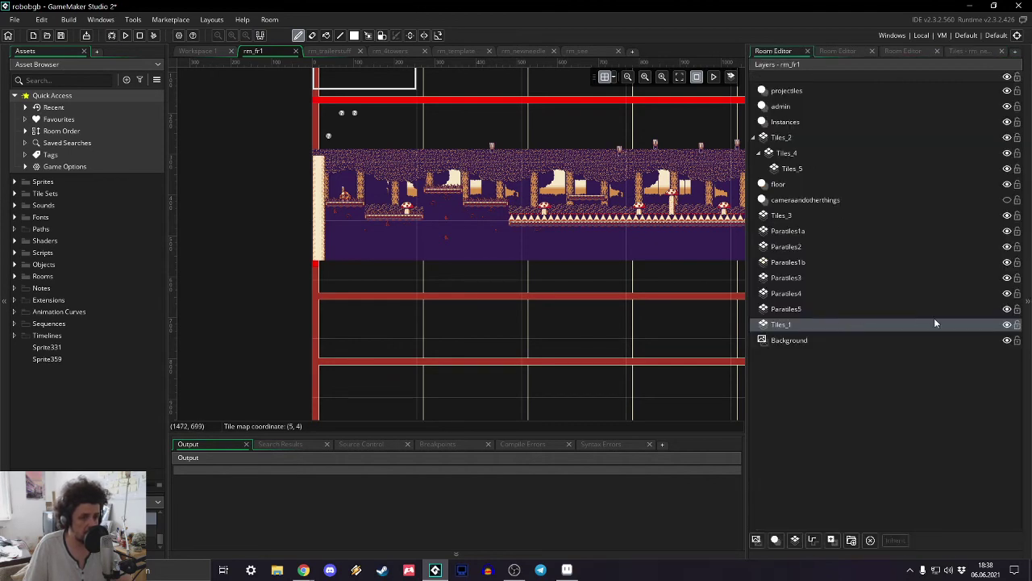
- Test-run the game, walk the robot through the forest level to inspect the background sky, and close it
{"action": "left_click", "coordinate": [125, 36]}
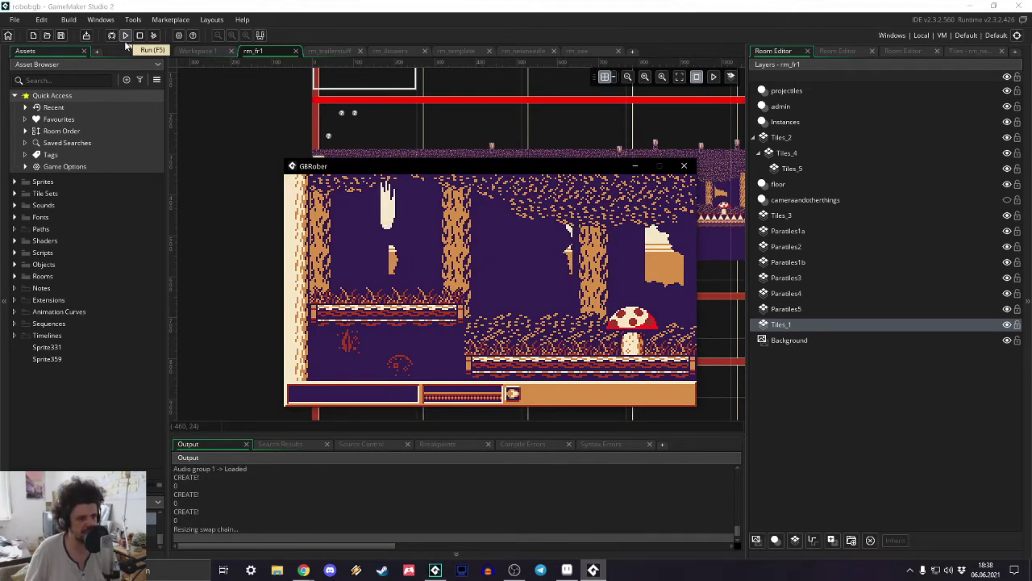
{"action": "key", "text": "Right"}
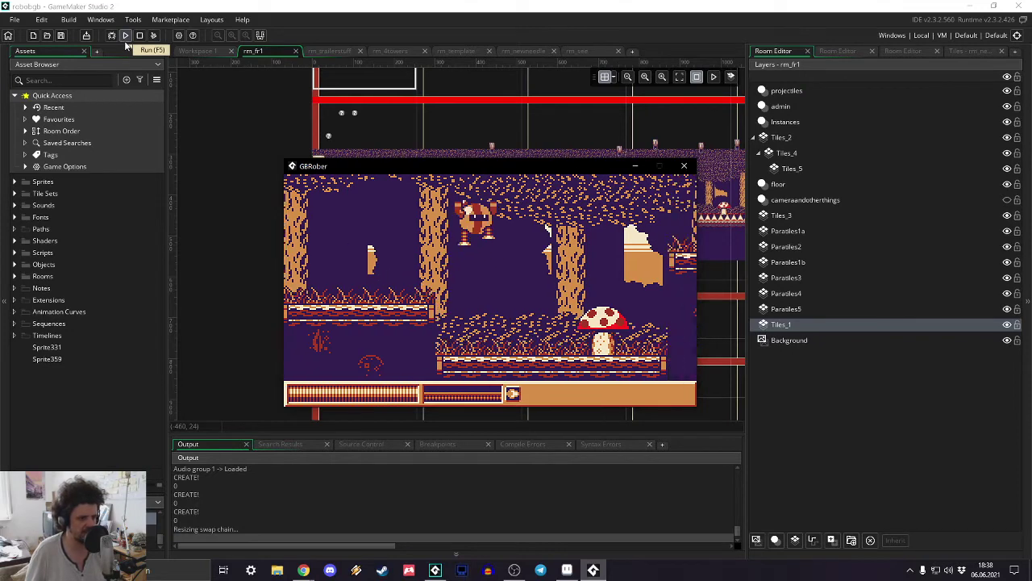
{"action": "key", "text": "Right"}
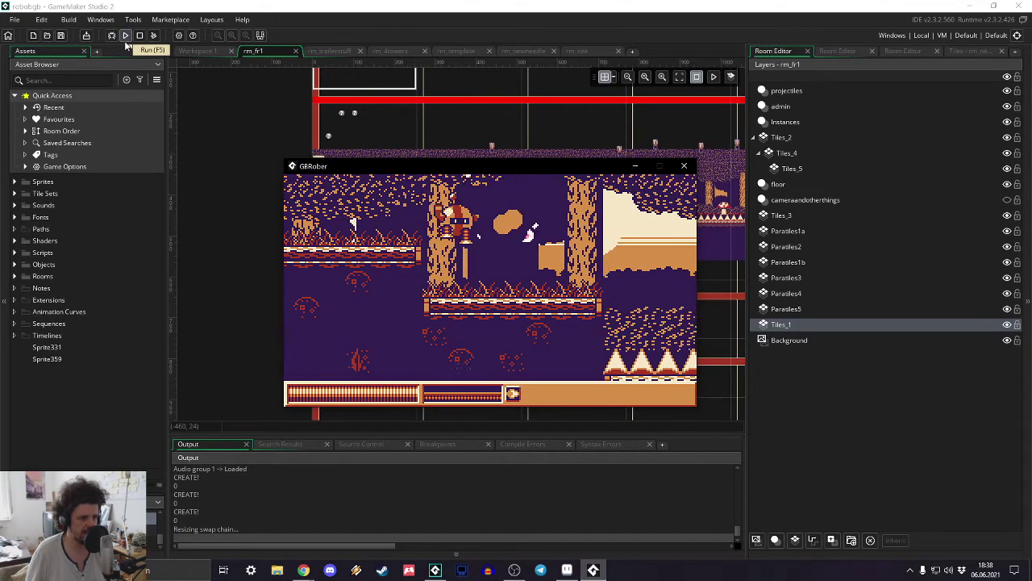
{"action": "key", "text": "Right"}
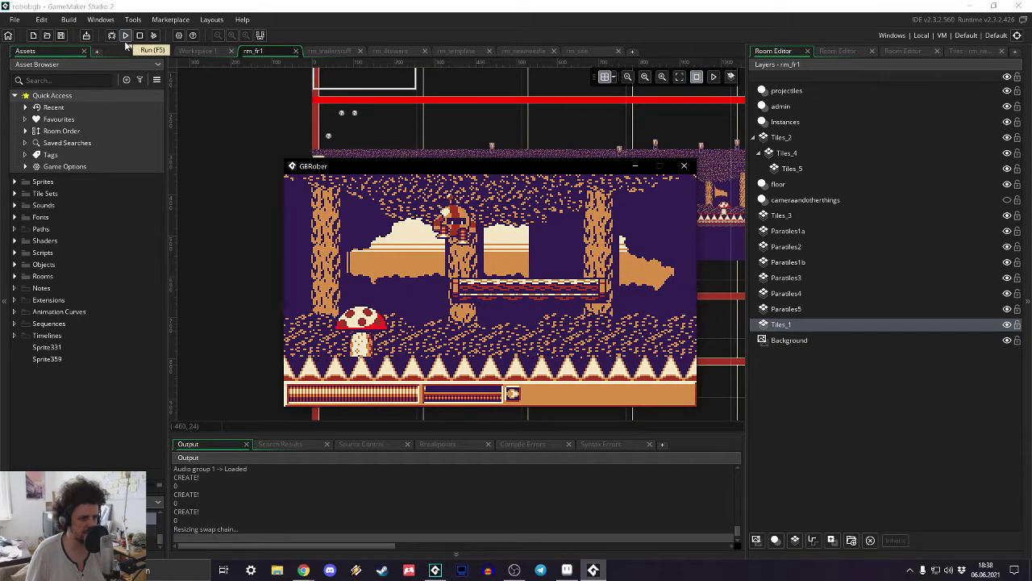
{"action": "key", "text": "Right"}
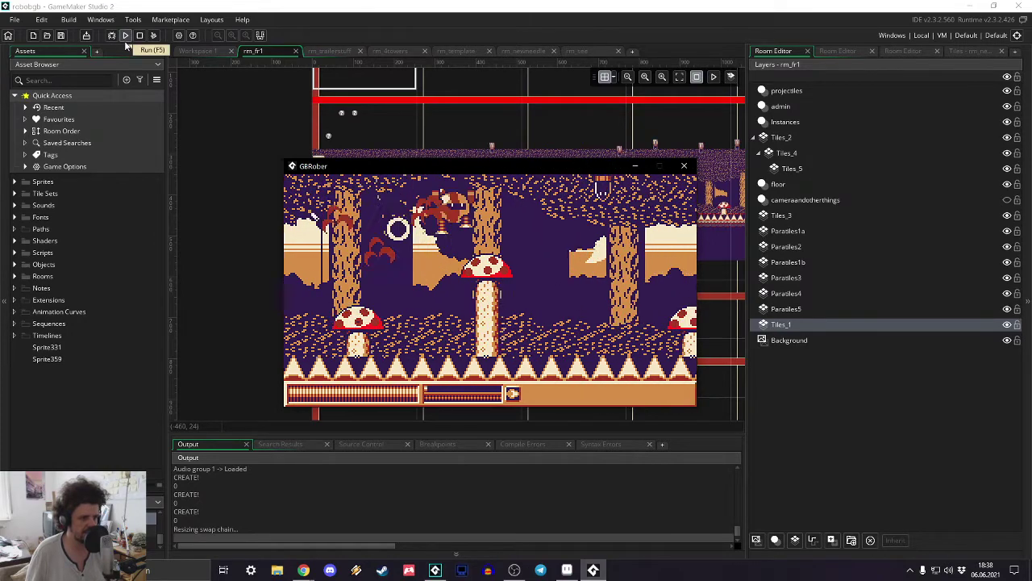
{"action": "key", "text": "Right"}
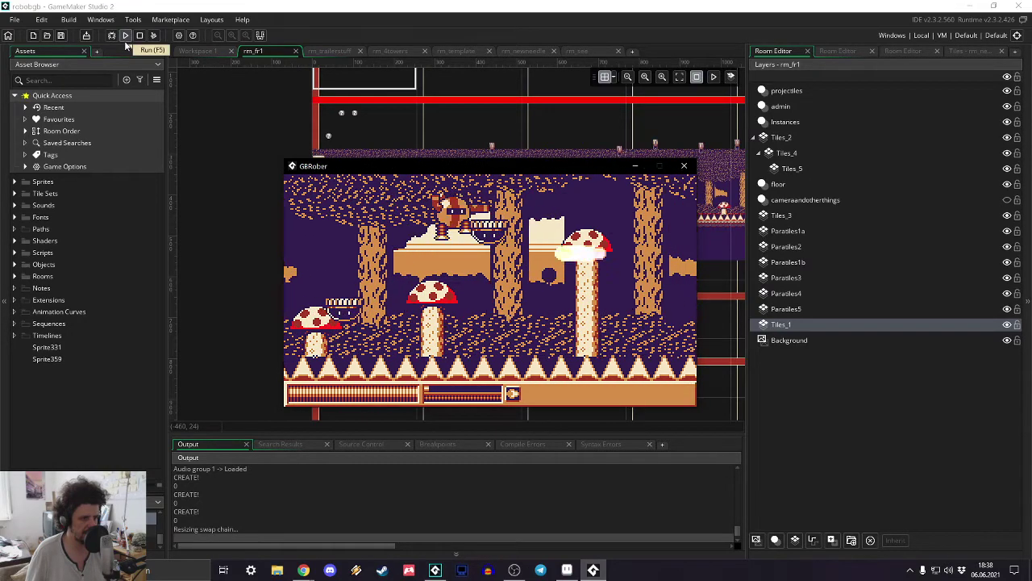
{"action": "key", "text": "Right"}
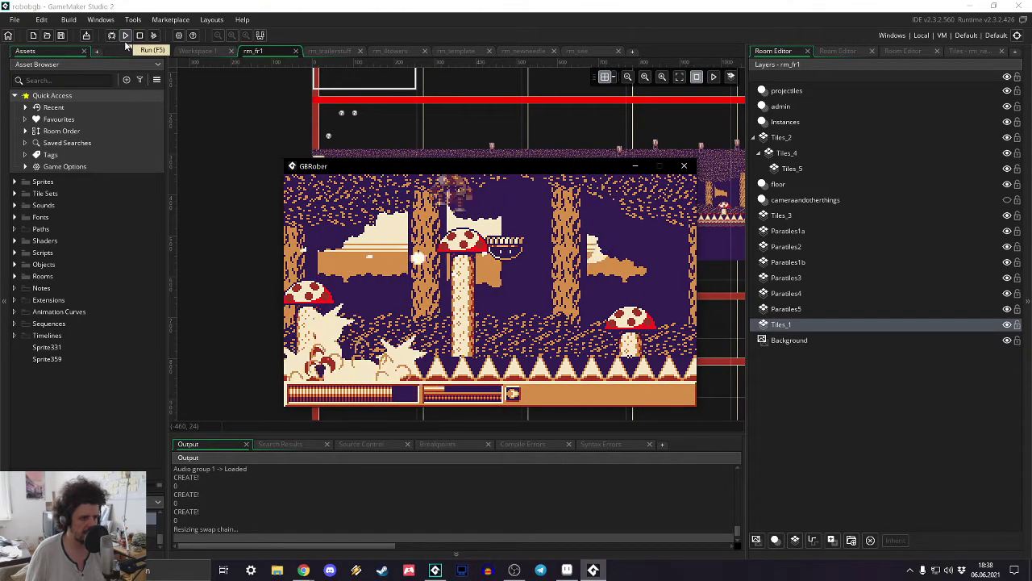
{"action": "key", "text": "Right"}
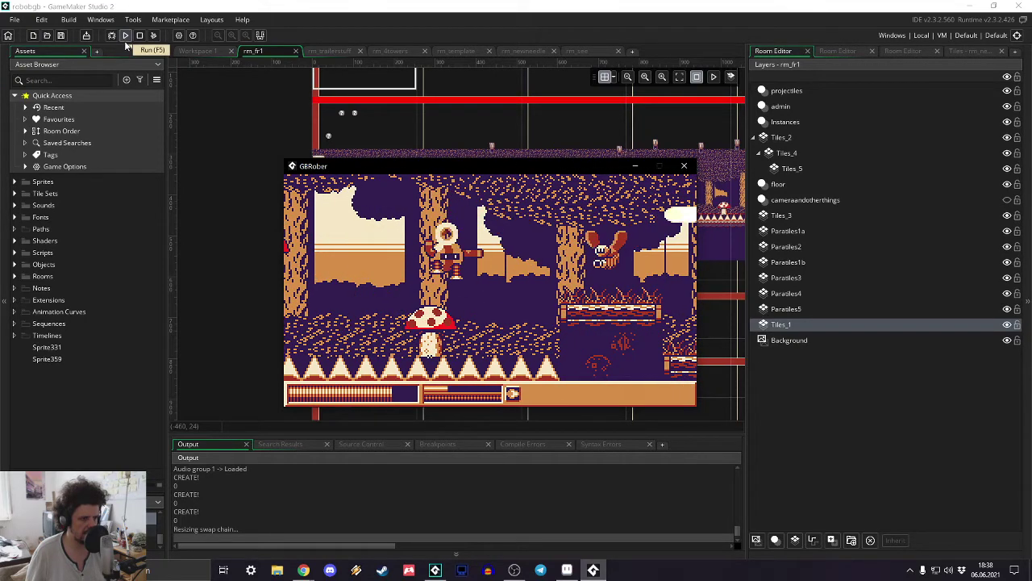
{"action": "key", "text": "Right"}
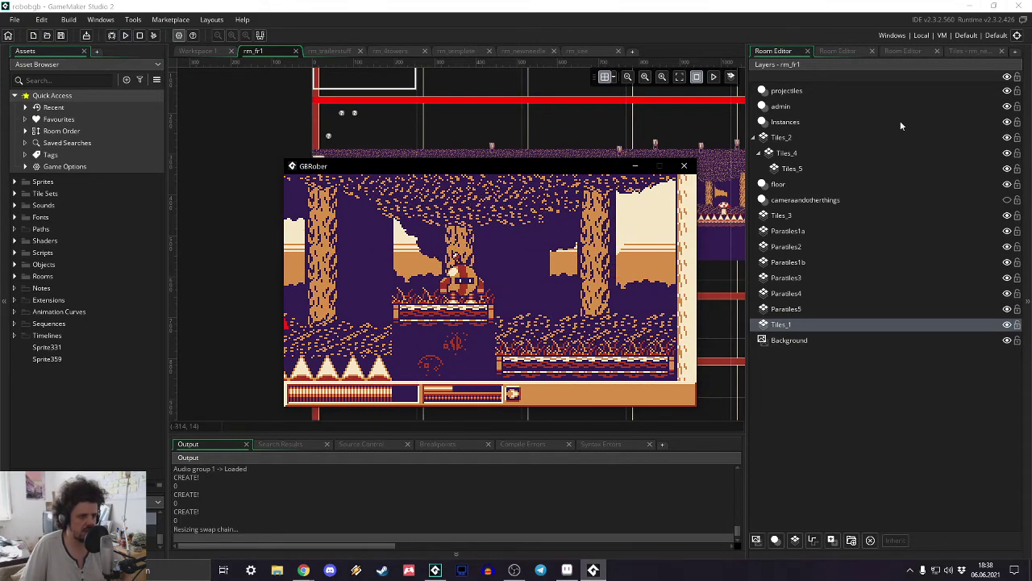
{"action": "left_click", "coordinate": [684, 166]}
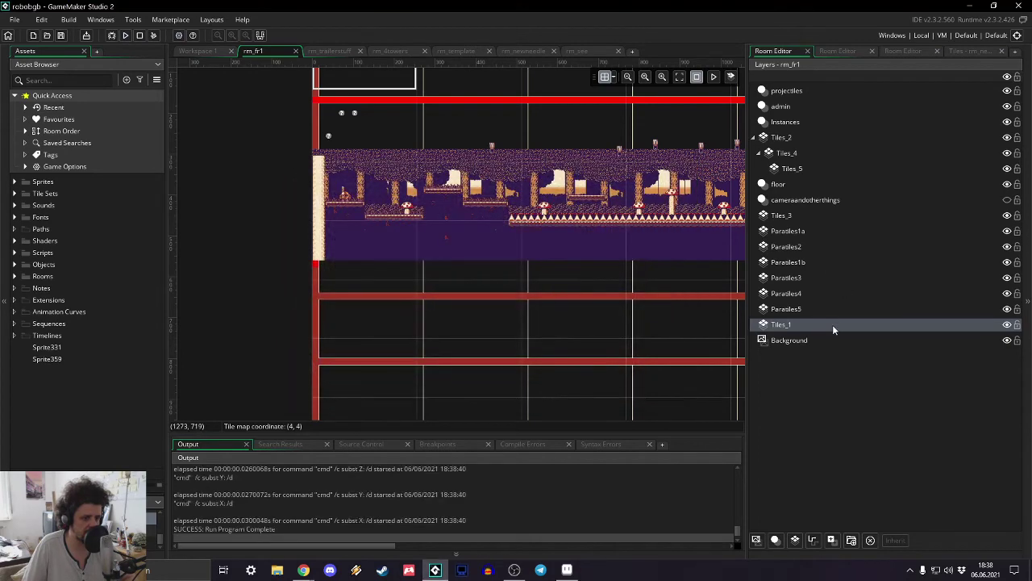
- Open the tile palette for the Tiles_1 layer and choose the red-over-purple sky tile as the brush
{"action": "double_click", "coordinate": [834, 327]}
{"action": "left_click", "coordinate": [966, 51]}
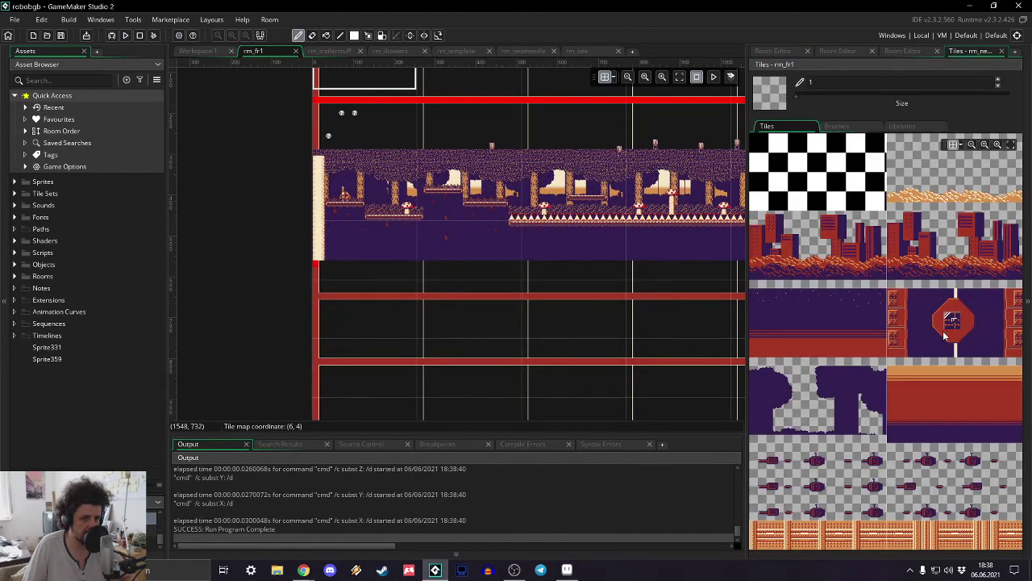
{"action": "scroll", "coordinate": [943, 331], "scroll_direction": "down", "scroll_amount": 3}
{"action": "left_click_drag", "start_coordinate": [1016, 269], "coordinate": [873, 271]}
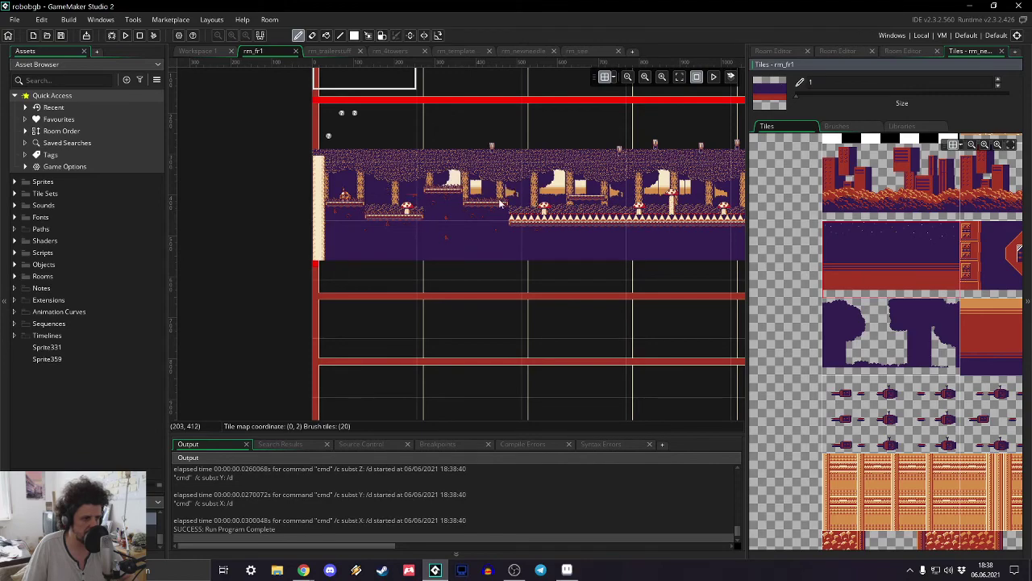
{"action": "middle_click_drag", "start_coordinate": [962, 305], "coordinate": [878, 201]}
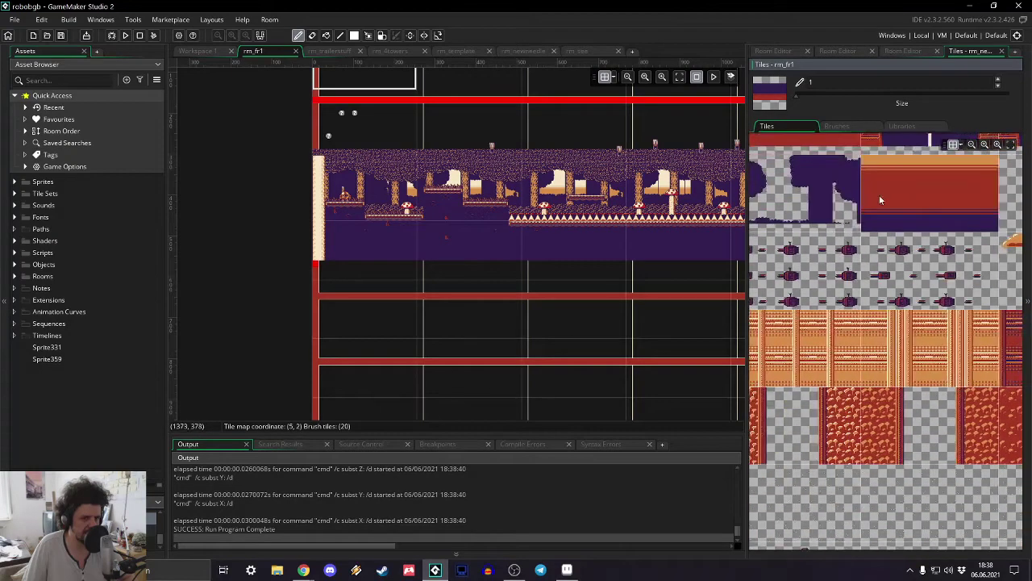
{"action": "scroll", "coordinate": [889, 254], "scroll_direction": "down", "scroll_amount": 2, "text": "ctrl"}
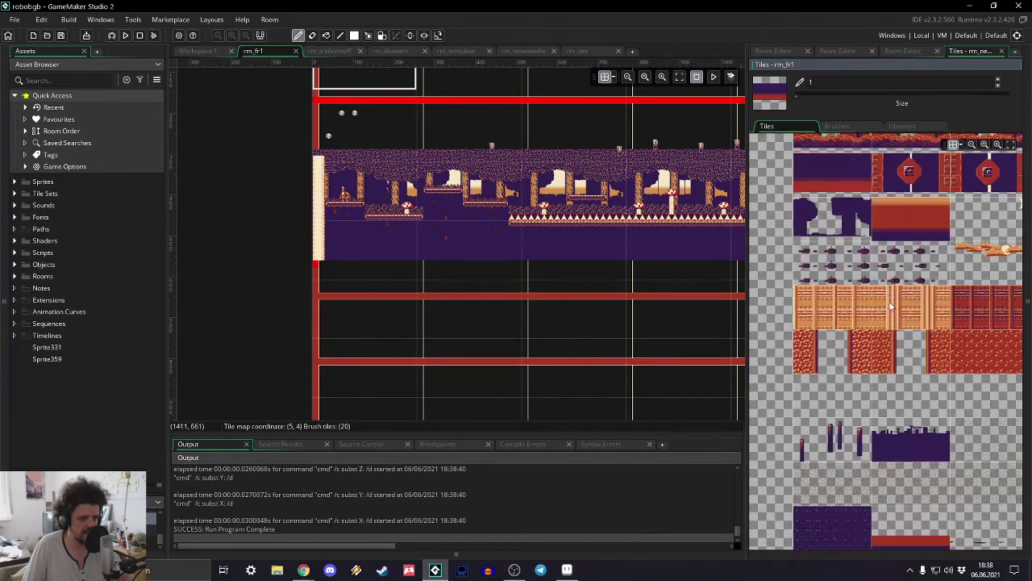
{"action": "middle_click_drag", "start_coordinate": [891, 304], "coordinate": [940, 197]}
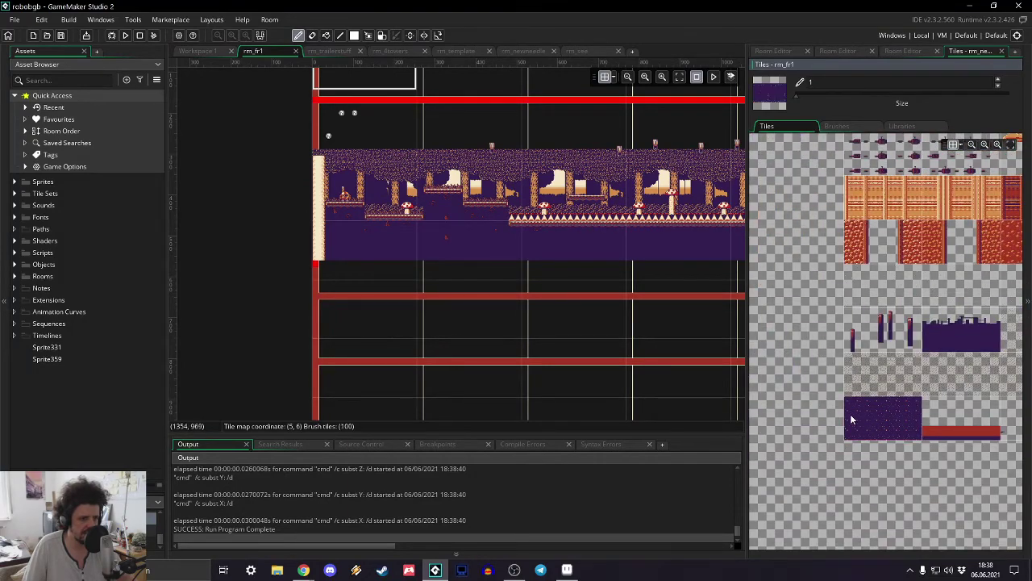
{"action": "scroll", "coordinate": [941, 315], "scroll_direction": "up", "scroll_amount": 1, "text": "ctrl"}
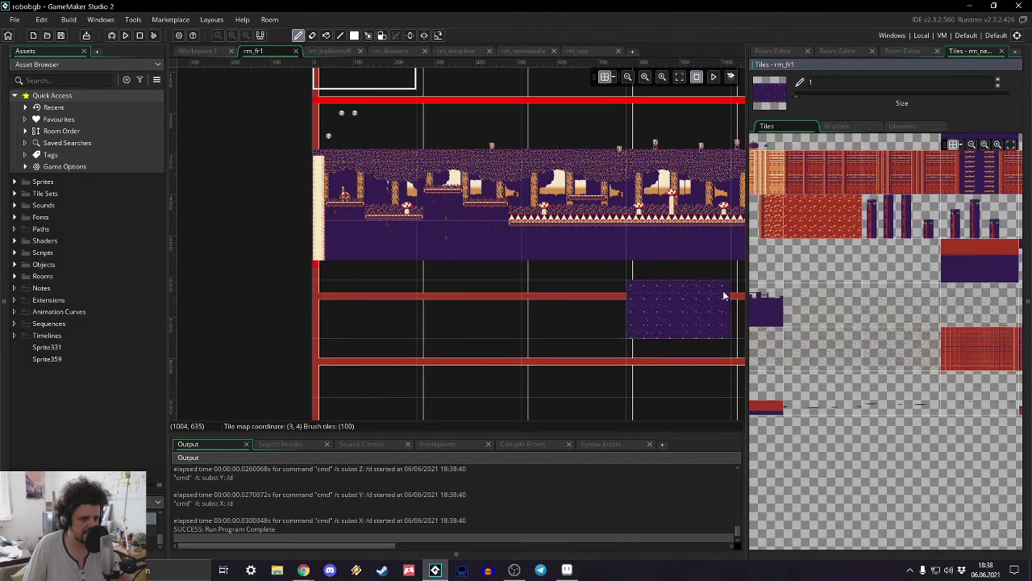
{"action": "scroll", "coordinate": [958, 262], "scroll_direction": "down", "scroll_amount": 2, "text": "ctrl"}
{"action": "middle_click_drag", "start_coordinate": [958, 261], "coordinate": [890, 300]}
{"action": "middle_click_drag", "start_coordinate": [925, 261], "coordinate": [777, 247]}
{"action": "left_click", "coordinate": [946, 210]}
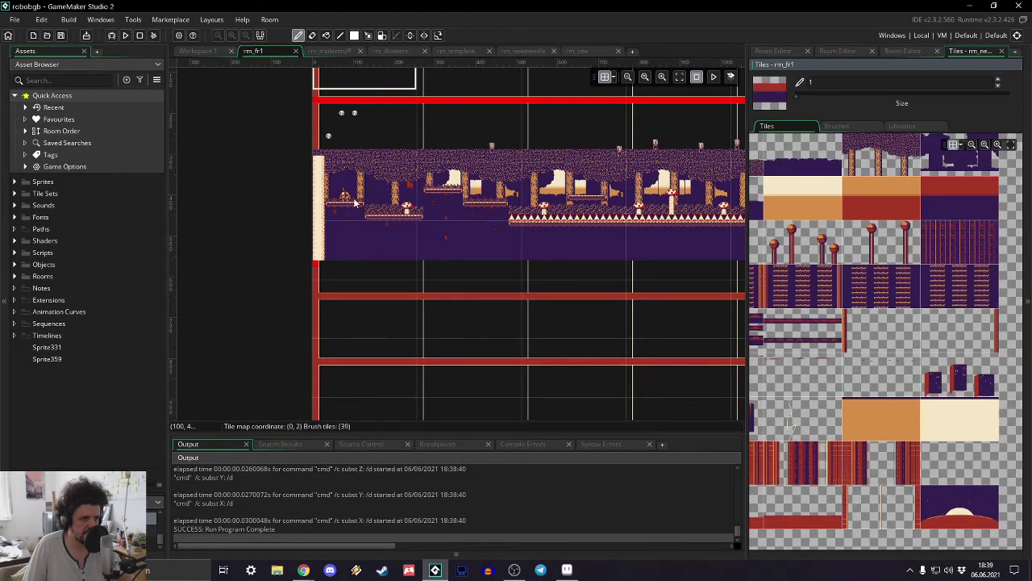
- Paint the red-over-purple sky tile across the Tiles_1 background row along the length of rm_fr1
{"action": "left_click_drag", "start_coordinate": [355, 203], "coordinate": [731, 207]}
{"action": "middle_click_drag", "start_coordinate": [895, 233], "coordinate": [898, 347]}
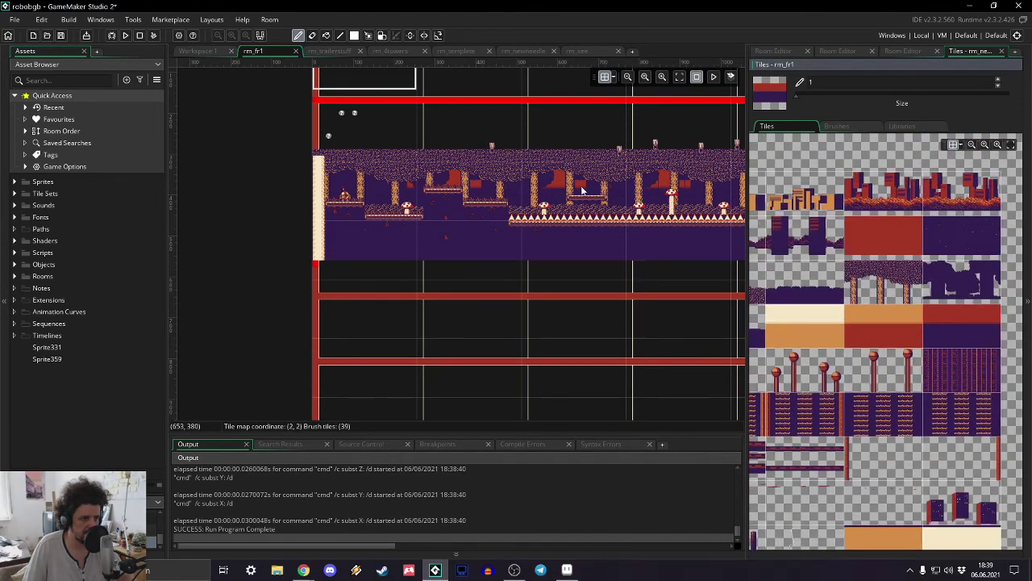
{"action": "middle_click_drag", "start_coordinate": [652, 194], "coordinate": [594, 193]}
{"action": "middle_click_drag", "start_coordinate": [727, 186], "coordinate": [562, 169]}
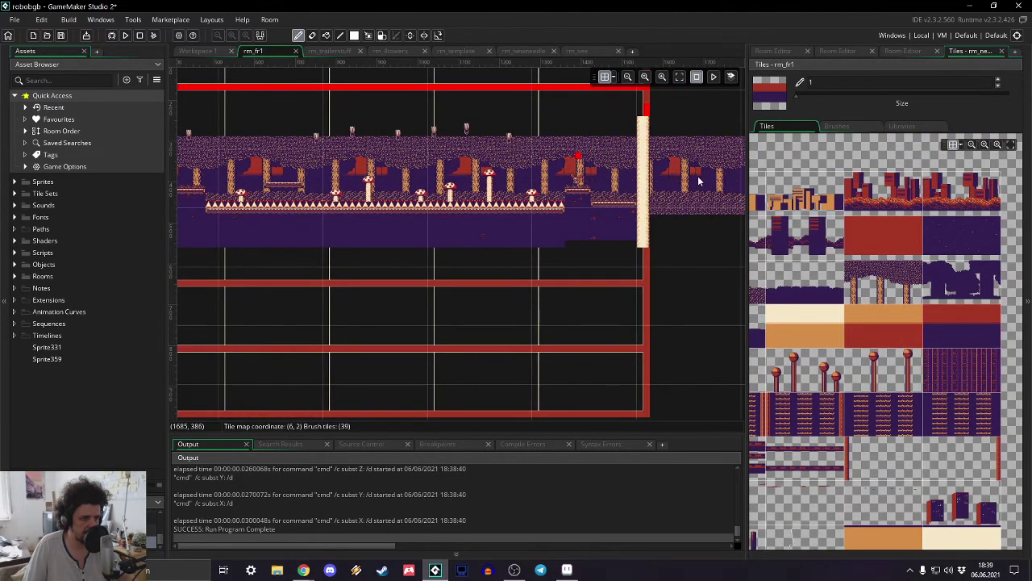
{"action": "middle_click_drag", "start_coordinate": [699, 178], "coordinate": [391, 172]}
{"action": "left_click_drag", "start_coordinate": [391, 172], "coordinate": [714, 178]}
{"action": "middle_click_drag", "start_coordinate": [714, 178], "coordinate": [245, 178]}
{"action": "left_click_drag", "start_coordinate": [245, 177], "coordinate": [724, 177]}
{"action": "middle_click_drag", "start_coordinate": [724, 176], "coordinate": [246, 154]}
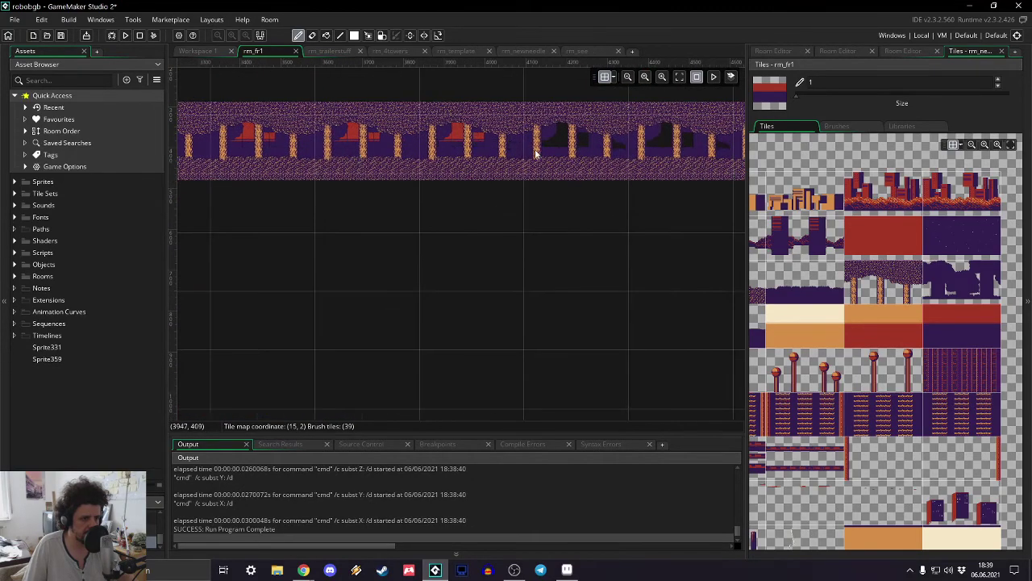
- Test-run the game to check the red-and-purple sky behind the trees, and close it
{"action": "scroll", "coordinate": [974, 275], "scroll_direction": "down", "scroll_amount": 5}
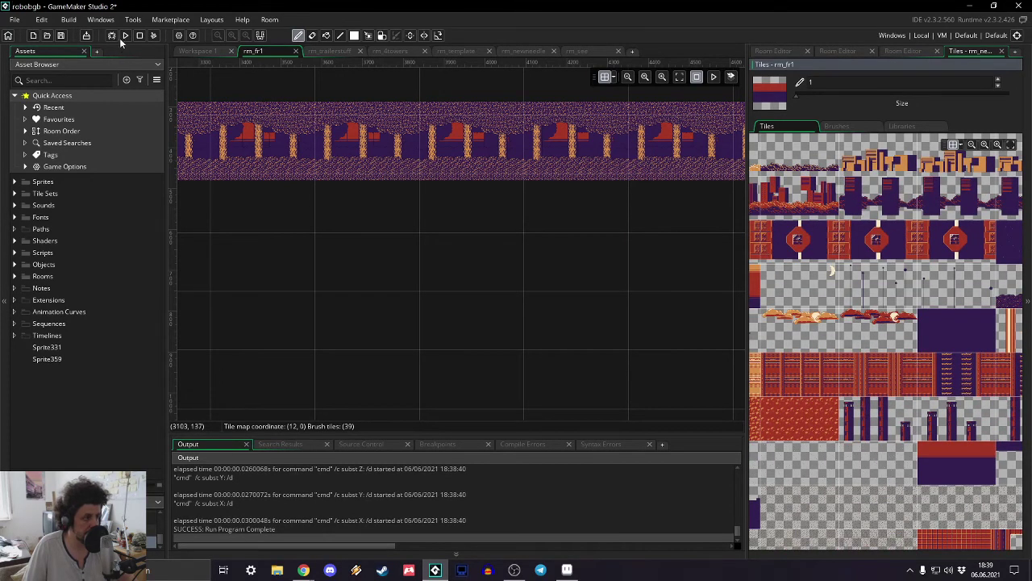
{"action": "left_click", "coordinate": [125, 35]}
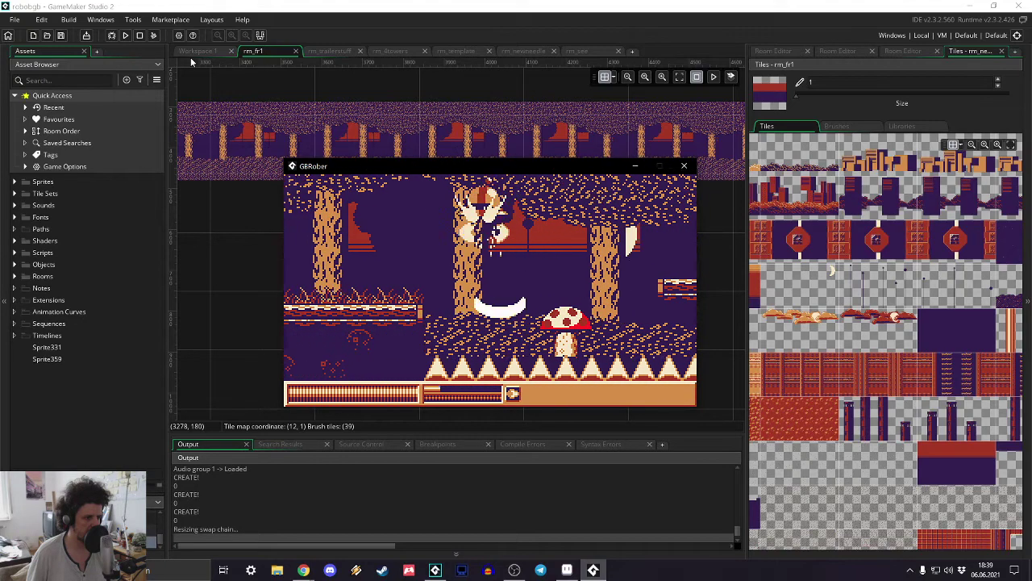
{"action": "left_click", "coordinate": [686, 167]}
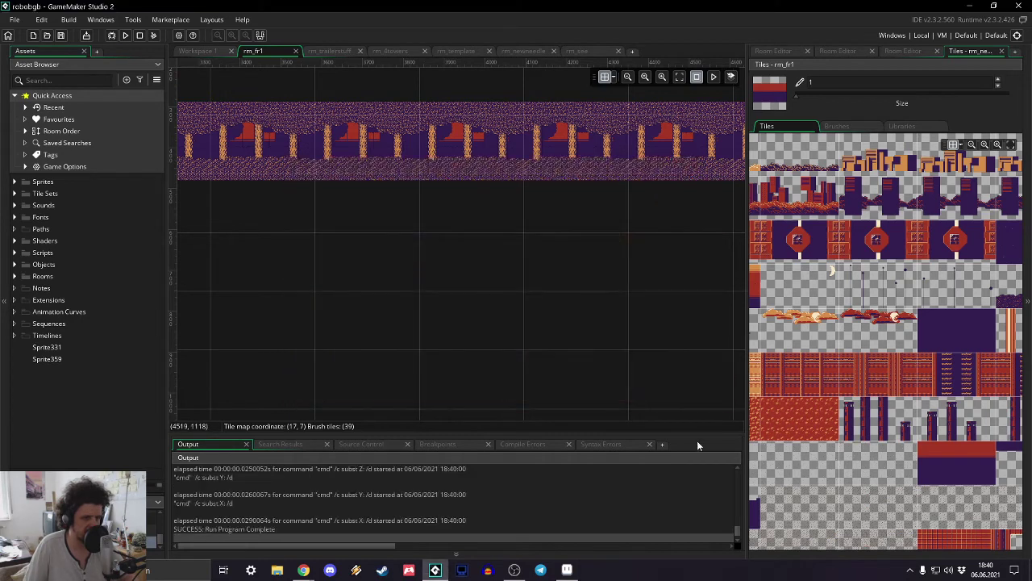
- Repaint the Tiles_1 background row with the orange-over-red sky tile from the start of rm_fr1 to its far end
{"action": "mouse_move", "coordinate": [988, 343]}
{"action": "middle_mouse_down"}
{"action": "mouse_move", "coordinate": [954, 327]}
{"action": "mouse_move", "coordinate": [982, 347]}
{"action": "middle_mouse_up"}
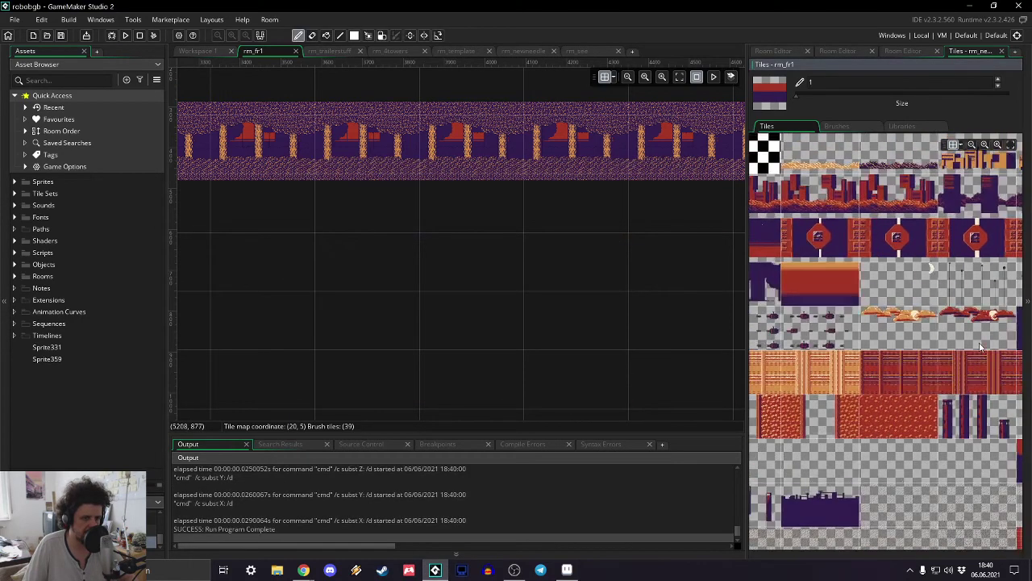
{"action": "left_click", "coordinate": [827, 293]}
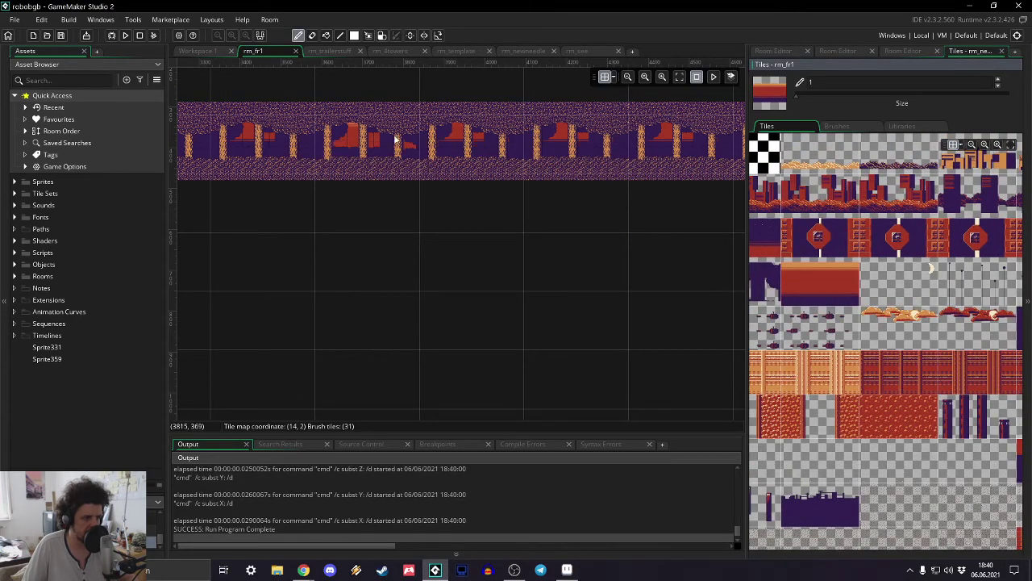
{"action": "mouse_move", "coordinate": [807, 331]}
{"action": "middle_mouse_down"}
{"action": "mouse_move", "coordinate": [905, 319]}
{"action": "mouse_move", "coordinate": [774, 320]}
{"action": "middle_mouse_up"}
{"action": "left_click", "coordinate": [863, 312]}
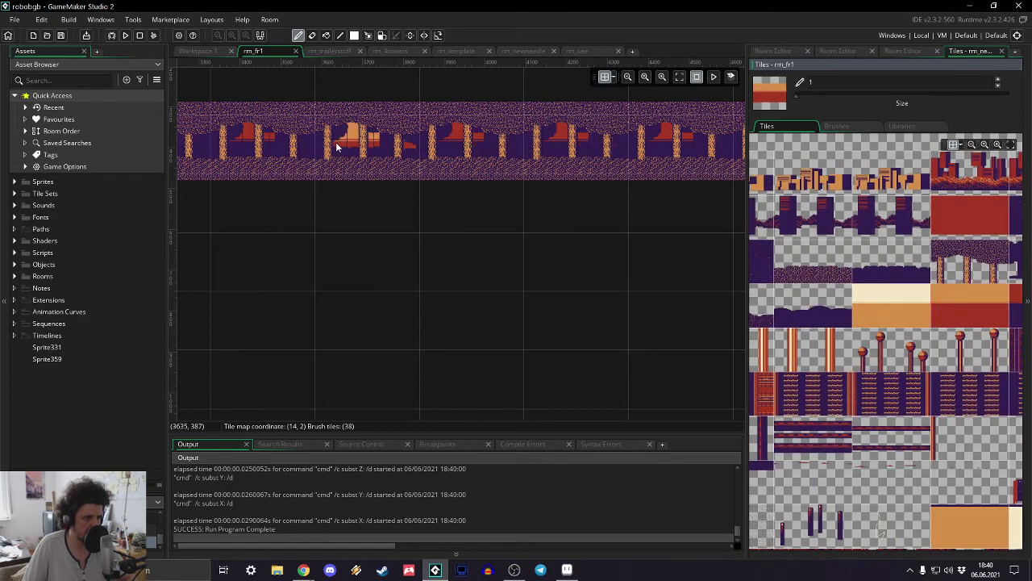
{"action": "middle_click_drag", "start_coordinate": [335, 142], "coordinate": [670, 151]}
{"action": "middle_click_drag", "start_coordinate": [198, 165], "coordinate": [569, 168]}
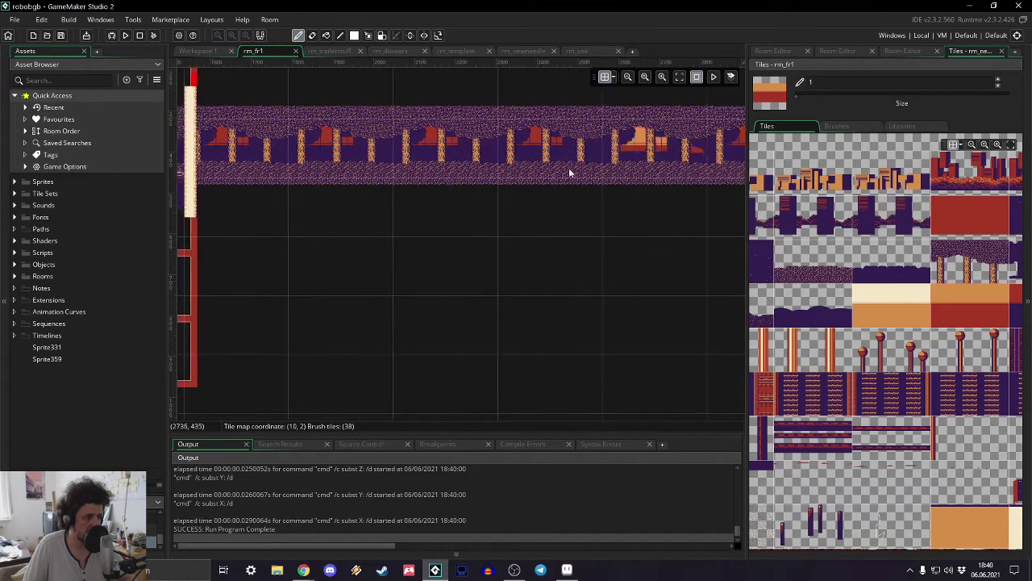
{"action": "middle_click_drag", "start_coordinate": [308, 154], "coordinate": [692, 165]}
{"action": "middle_click_drag", "start_coordinate": [234, 174], "coordinate": [768, 157]}
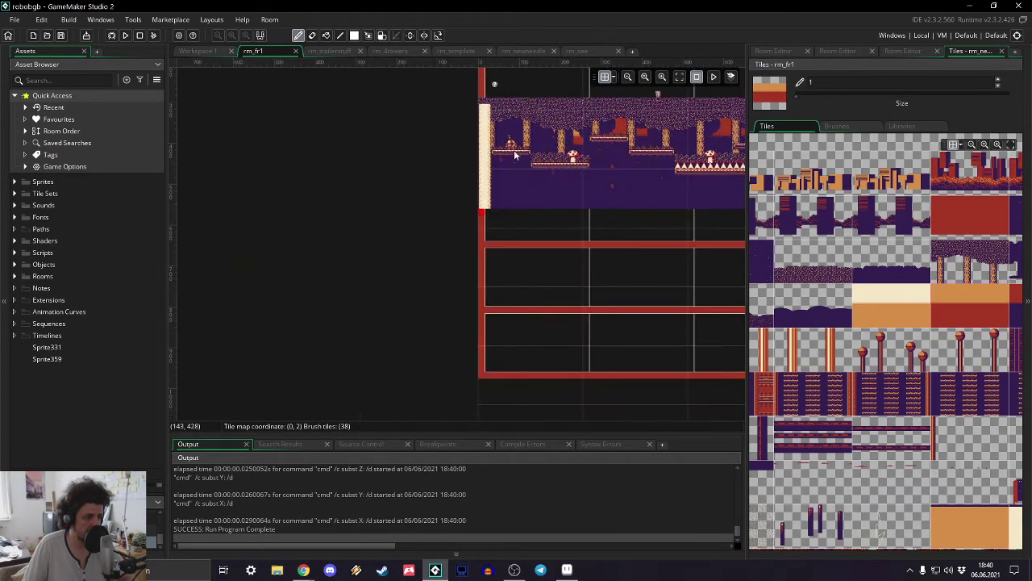
{"action": "middle_click_drag", "start_coordinate": [666, 143], "coordinate": [232, 156]}
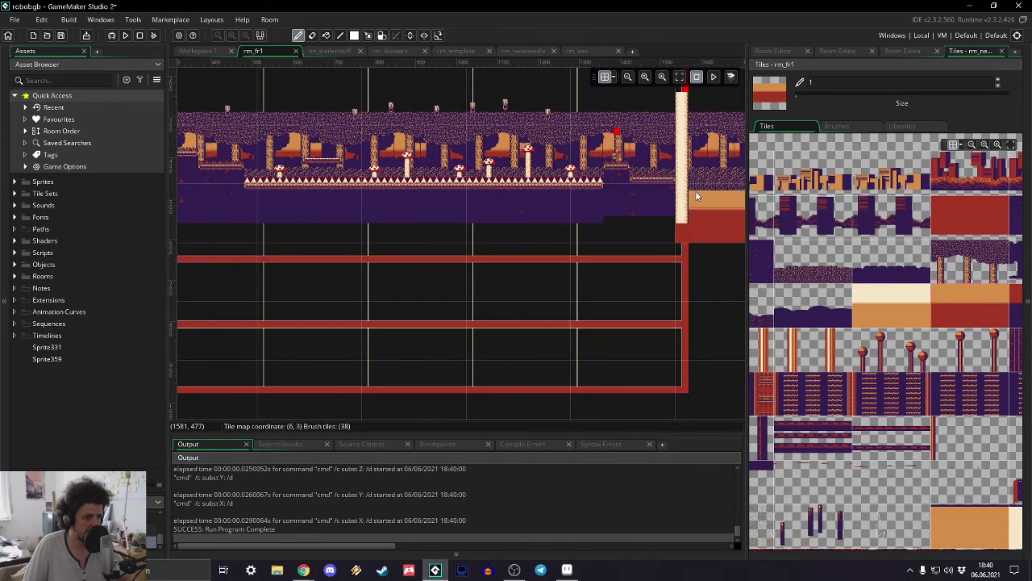
{"action": "middle_click_drag", "start_coordinate": [685, 179], "coordinate": [313, 187]}
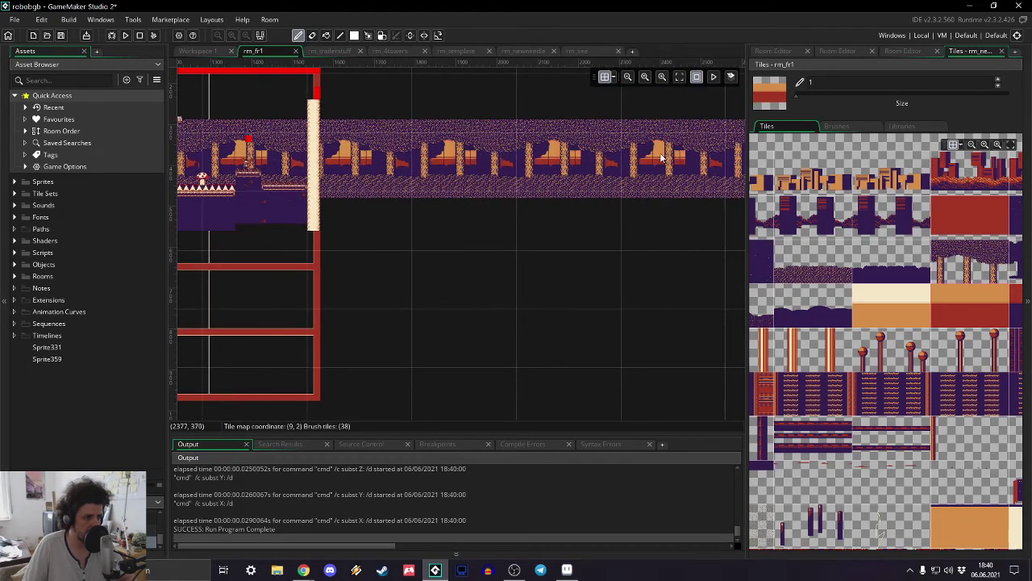
{"action": "middle_click_drag", "start_coordinate": [714, 161], "coordinate": [387, 165]}
{"action": "middle_click_drag", "start_coordinate": [650, 163], "coordinate": [201, 158]}
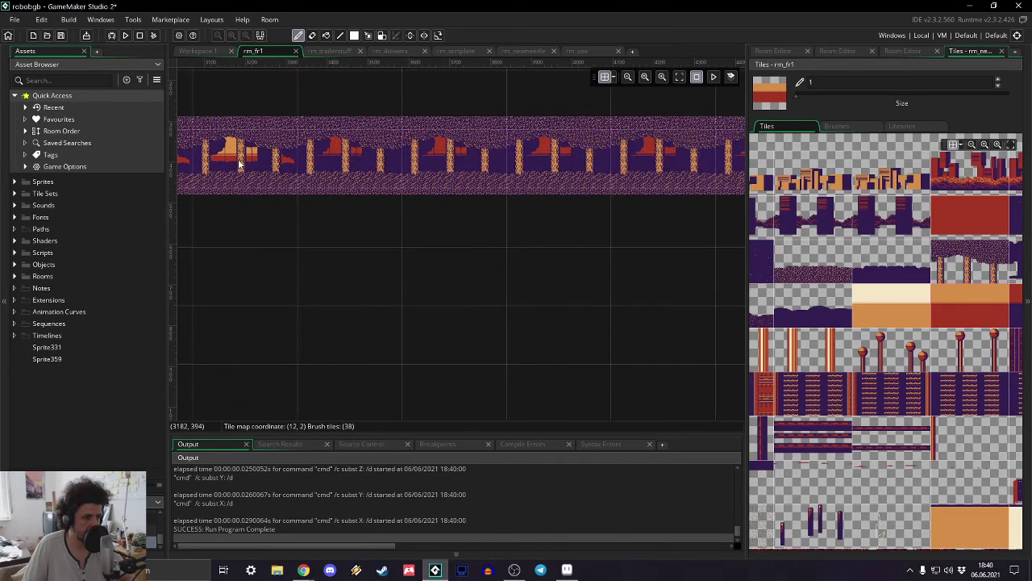
{"action": "middle_click_drag", "start_coordinate": [667, 165], "coordinate": [293, 179]}
{"action": "middle_click_drag", "start_coordinate": [714, 175], "coordinate": [382, 168]}
{"action": "left_click", "coordinate": [383, 169]}
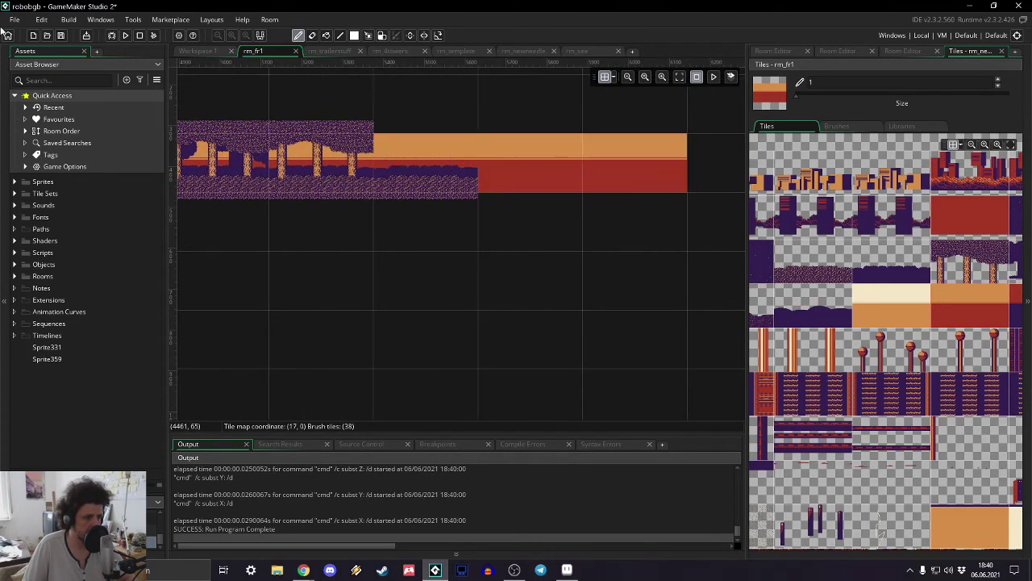
- Test-run the game through rm_fr1 to its far end to check the orange-over-red sky, and close it
{"action": "left_click", "coordinate": [125, 34]}
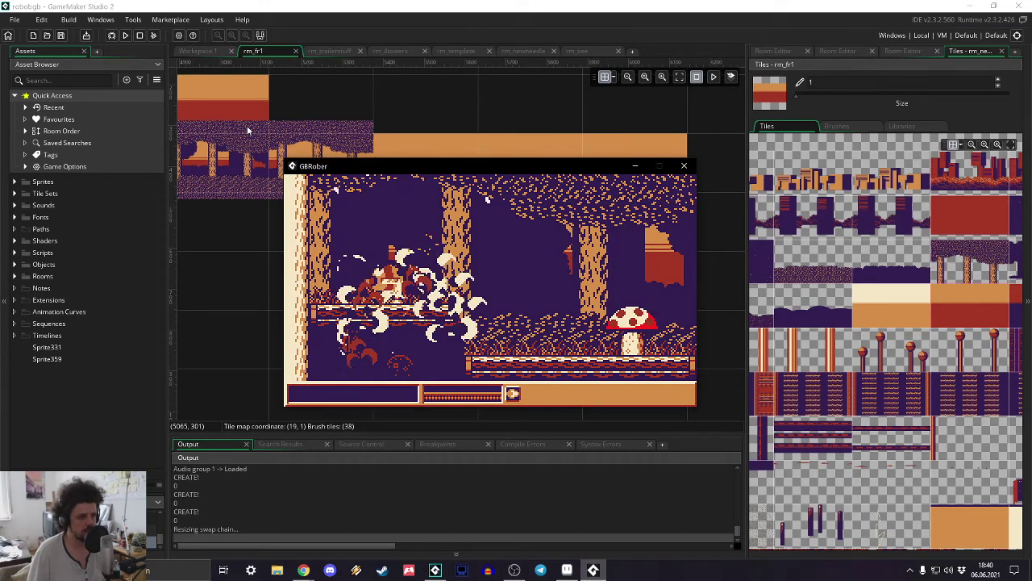
{"action": "key", "text": "Right"}
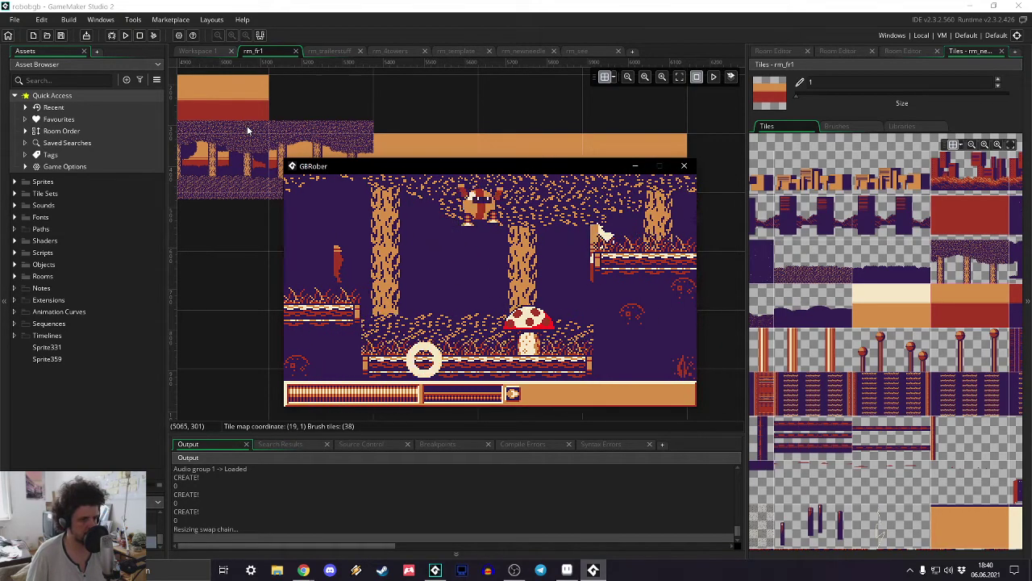
{"action": "key", "text": "Right"}
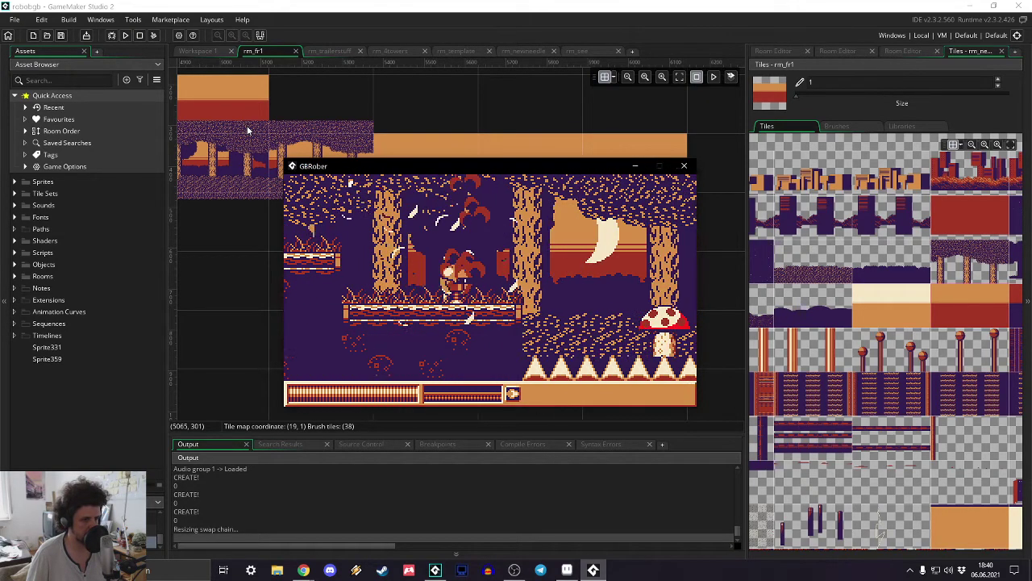
{"action": "key", "text": "Right"}
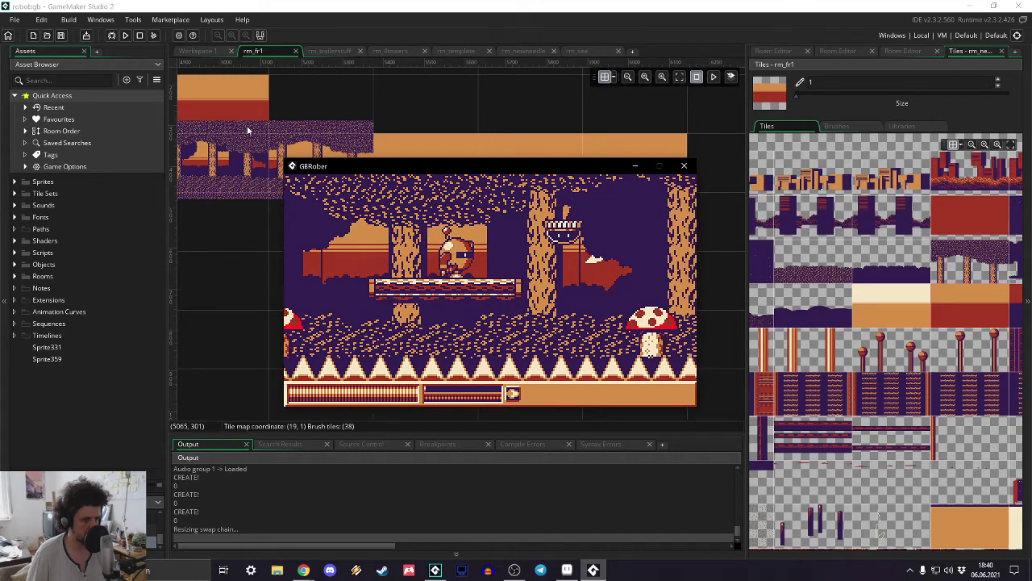
{"action": "key", "text": "Right"}
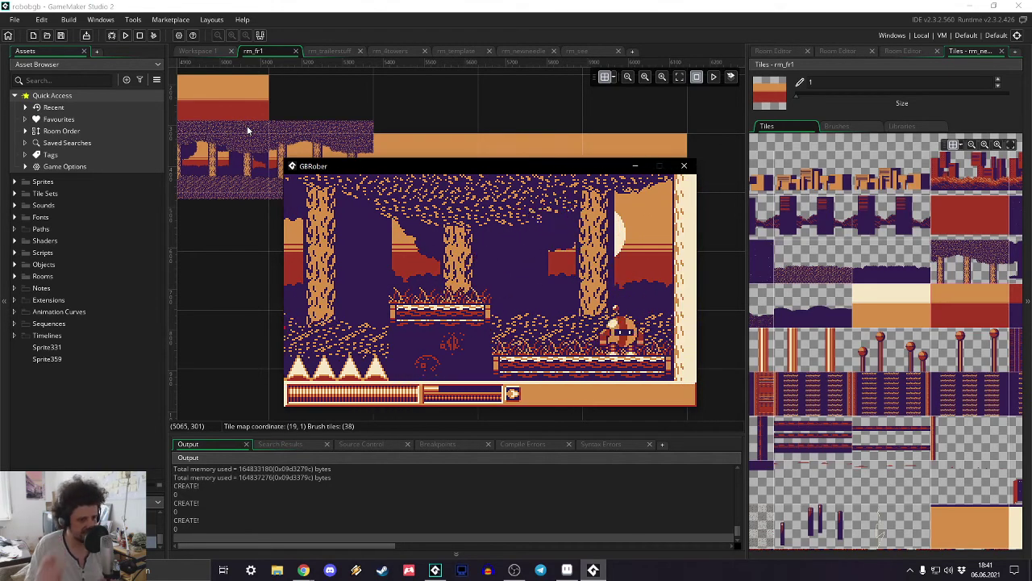
{"action": "left_click", "coordinate": [684, 166]}
{"action": "left_click", "coordinate": [322, 51]}
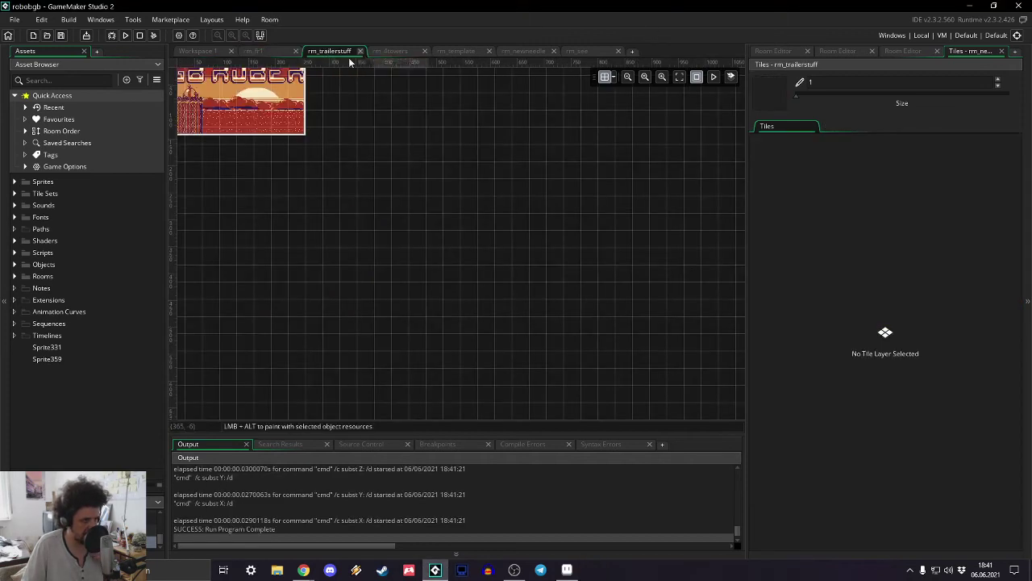
{"action": "left_click", "coordinate": [198, 51]}
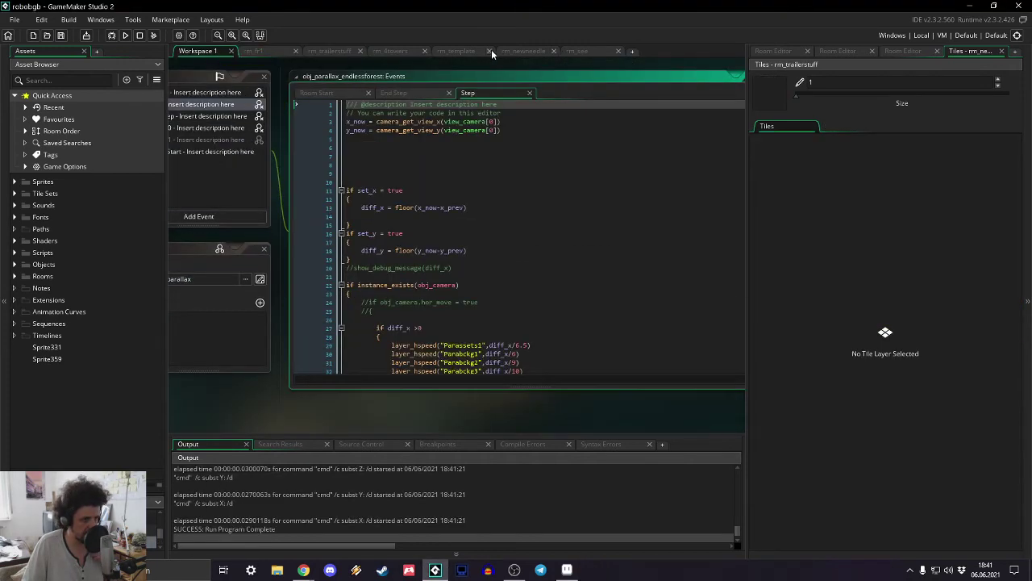
{"action": "left_click", "coordinate": [256, 50]}
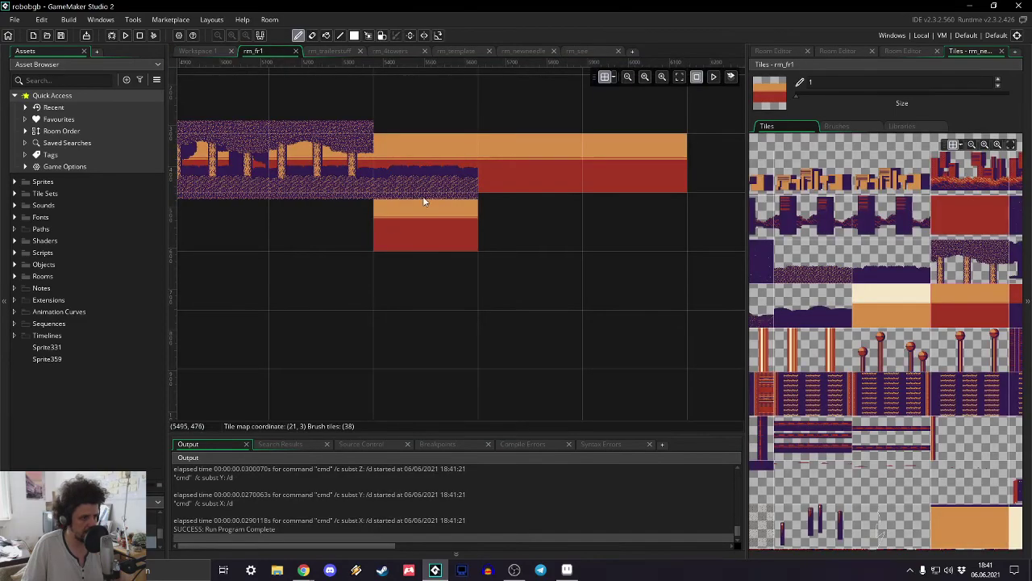
- On the floor layer, stretch the collision block of the far-end wall in rm_fr1 inward to x 1520
{"action": "scroll", "coordinate": [705, 250], "scroll_direction": "down", "scroll_amount": 1}
{"action": "scroll", "coordinate": [719, 215], "scroll_direction": "down", "scroll_amount": 1}
{"action": "scroll", "coordinate": [345, 189], "scroll_direction": "left", "scroll_amount": 5}
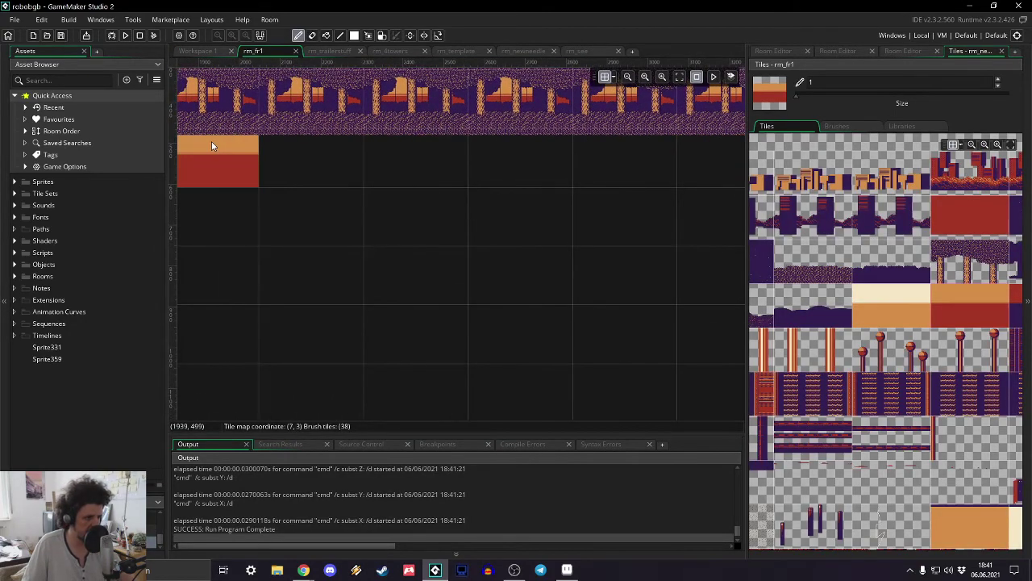
{"action": "scroll", "coordinate": [251, 147], "scroll_direction": "left", "scroll_amount": 5}
{"action": "scroll", "coordinate": [322, 162], "scroll_direction": "up", "scroll_amount": 3, "text": "ctrl"}
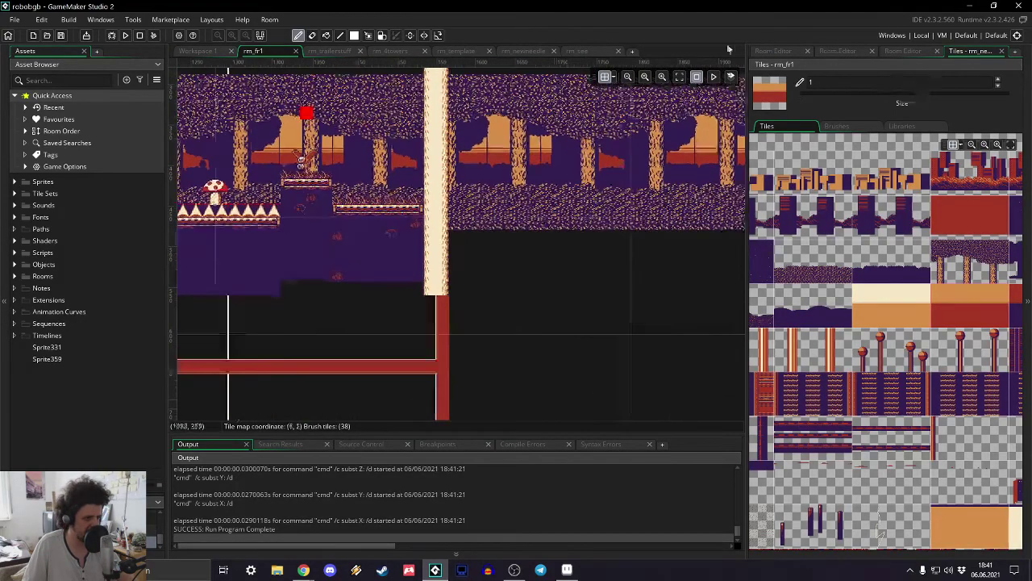
{"action": "left_click", "coordinate": [799, 51]}
{"action": "left_click", "coordinate": [778, 184]}
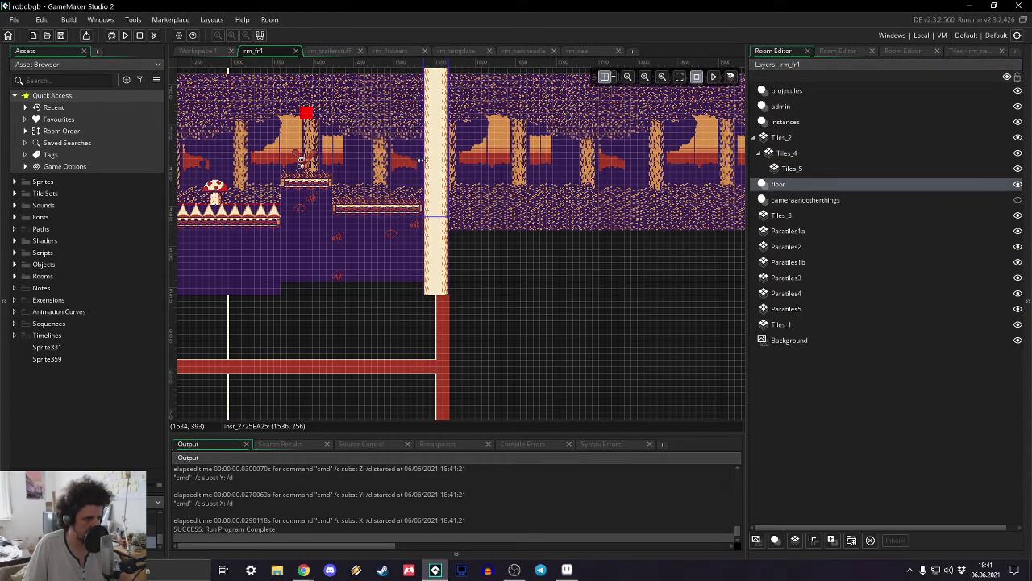
{"action": "left_click_drag", "start_coordinate": [419, 161], "coordinate": [405, 159]}
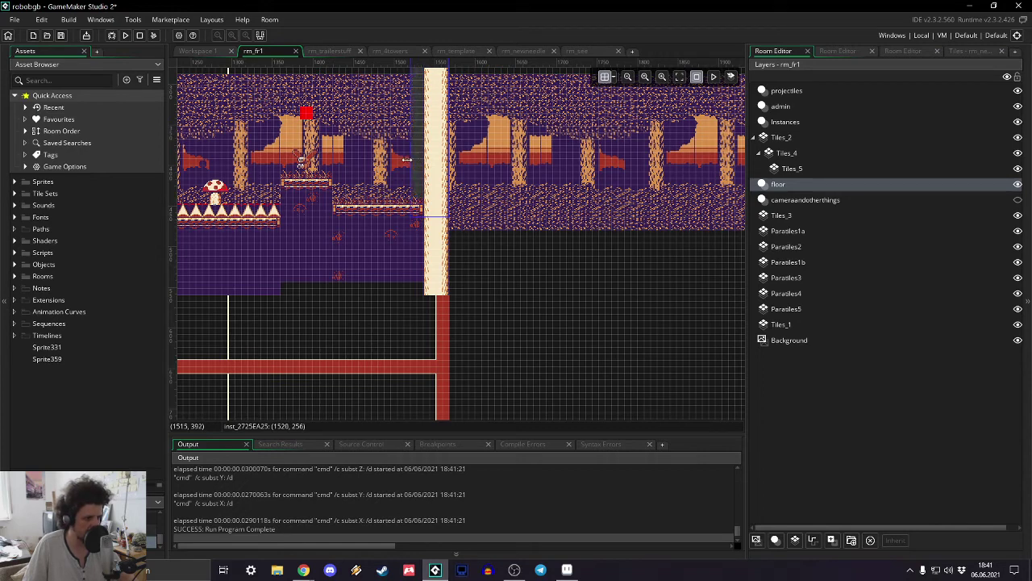
{"action": "left_click_drag", "start_coordinate": [407, 160], "coordinate": [405, 159]}
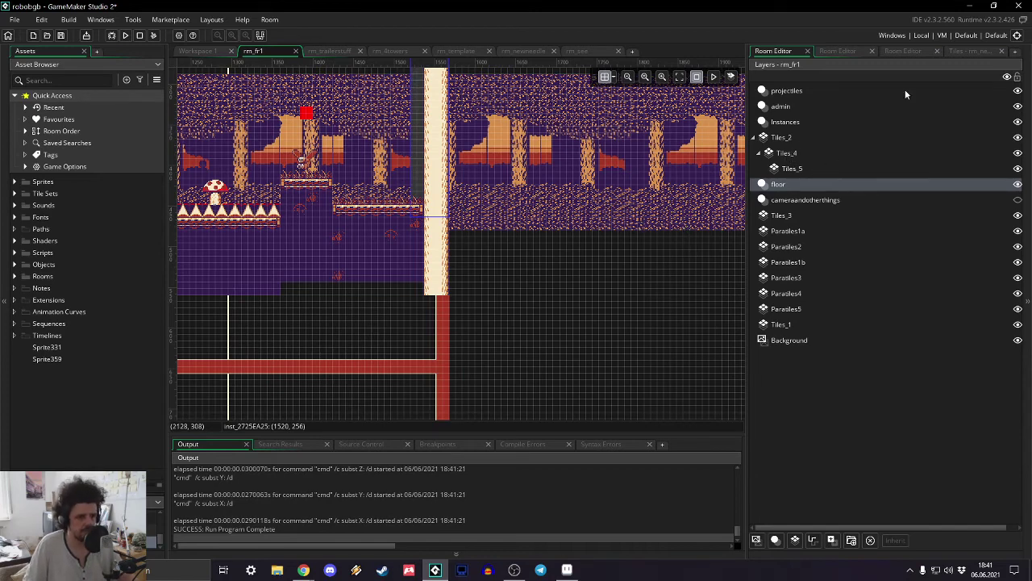
- On the Tiles_2 layer, paint a column of cream bark tiles along the inner side of the far-end wall
{"action": "left_click", "coordinate": [799, 139]}
{"action": "left_click", "coordinate": [961, 50]}
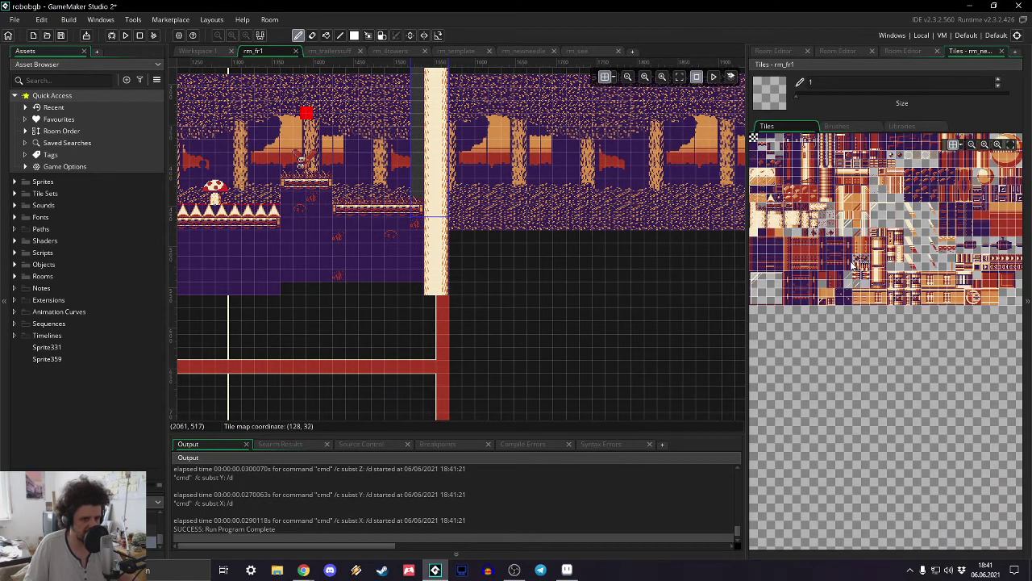
{"action": "left_click", "coordinate": [892, 220]}
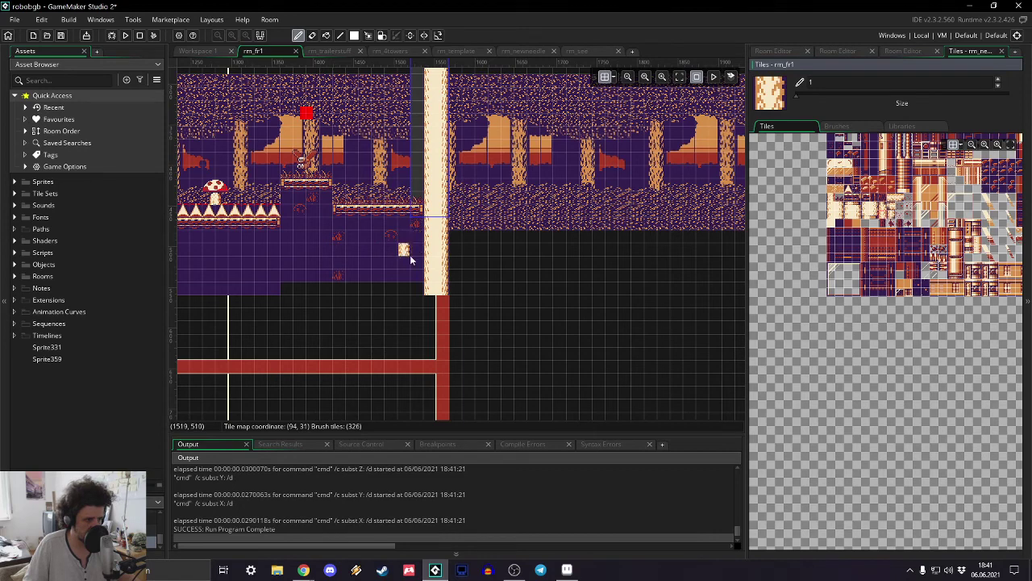
{"action": "mouse_move", "coordinate": [415, 263]}
{"action": "left_mouse_down"}
{"action": "mouse_move", "coordinate": [433, 158]}
{"action": "mouse_move", "coordinate": [431, 183]}
{"action": "mouse_move", "coordinate": [418, 174]}
{"action": "mouse_move", "coordinate": [414, 73]}
{"action": "left_mouse_up"}
{"action": "middle_click_drag", "start_coordinate": [414, 71], "coordinate": [451, 137]}
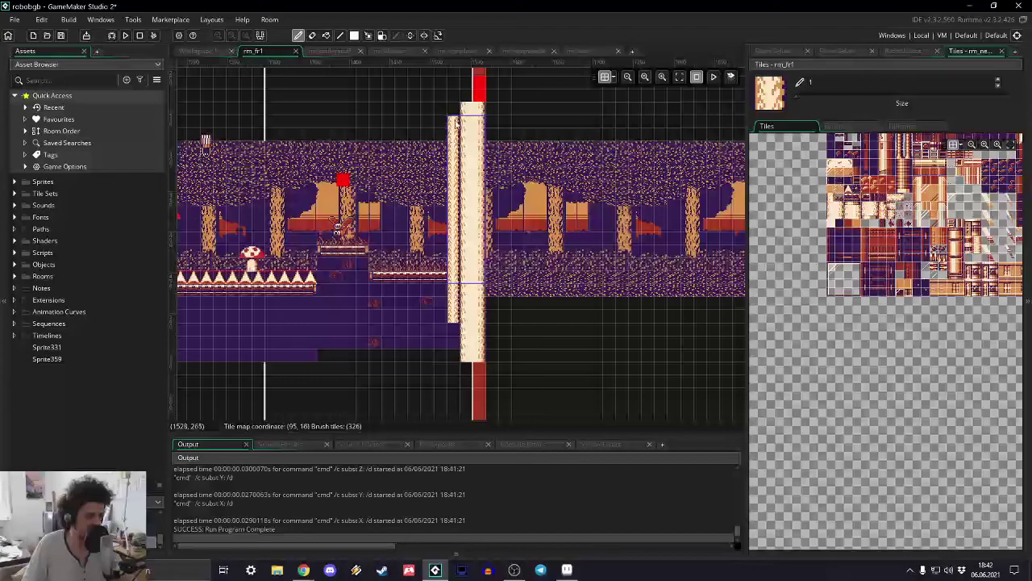
{"action": "scroll", "coordinate": [426, 212], "scroll_direction": "up", "scroll_amount": 2}
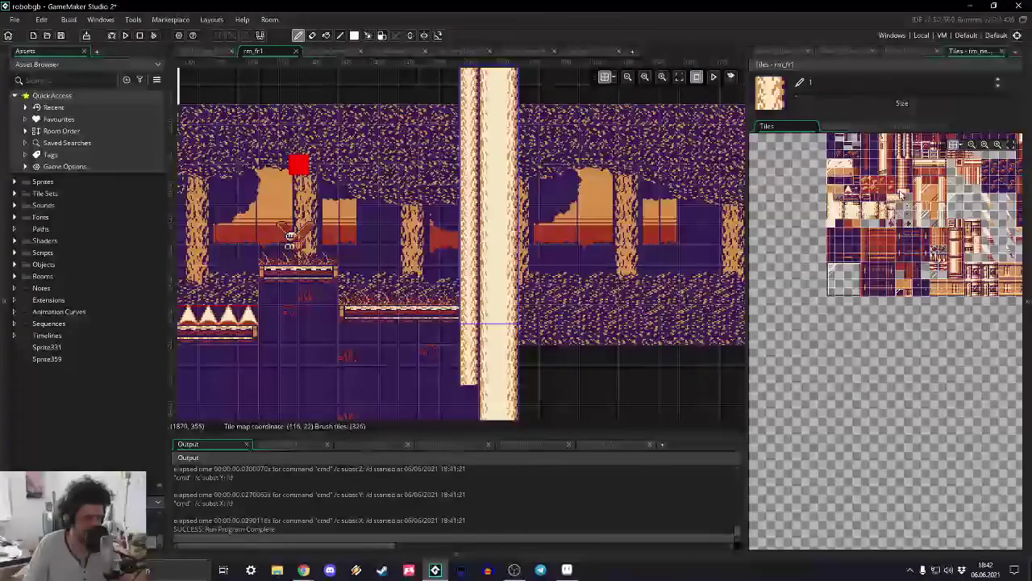
{"action": "middle_click_drag", "start_coordinate": [854, 196], "coordinate": [860, 258]}
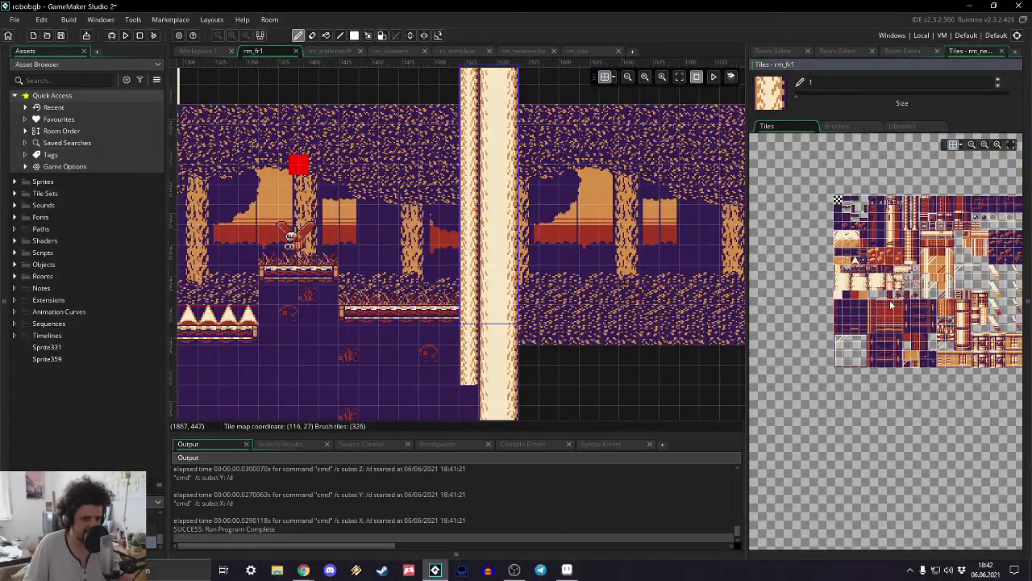
{"action": "left_click", "coordinate": [869, 274]}
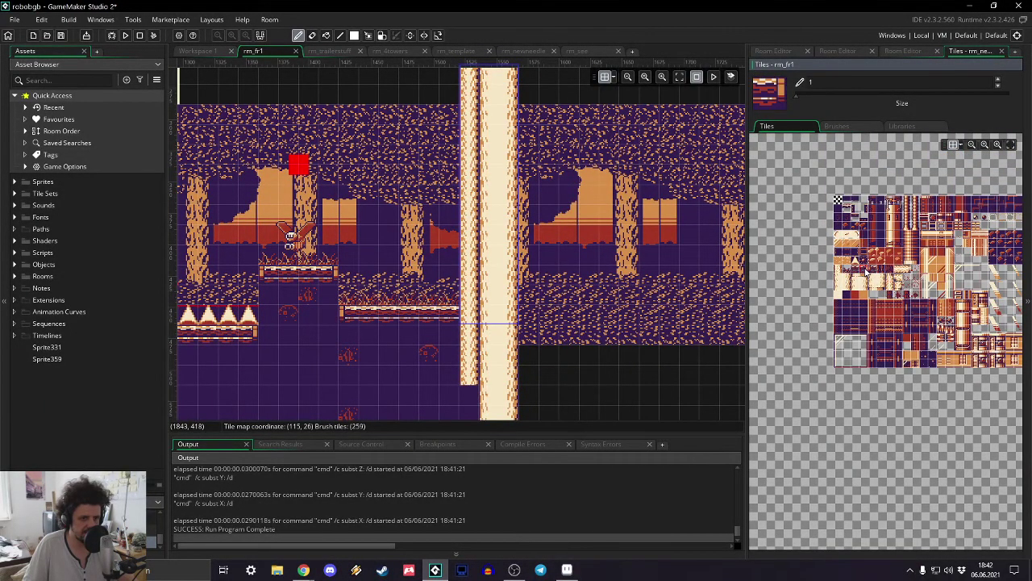
{"action": "middle_click_drag", "start_coordinate": [430, 295], "coordinate": [565, 242]}
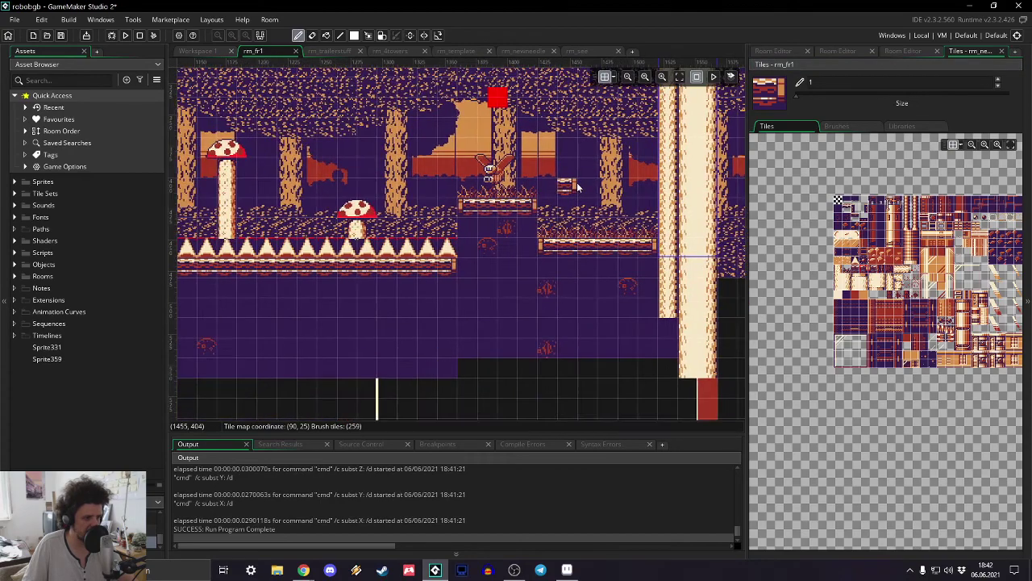
{"action": "scroll", "coordinate": [608, 161], "scroll_direction": "down", "scroll_amount": 3}
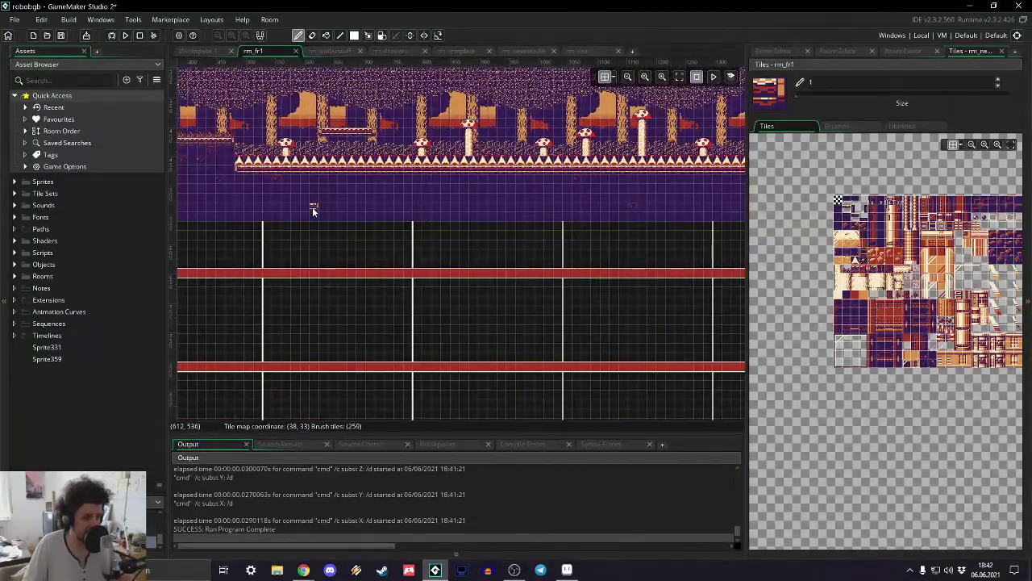
{"action": "middle_click_drag", "start_coordinate": [313, 207], "coordinate": [615, 240]}
{"action": "left_click", "coordinate": [772, 52]}
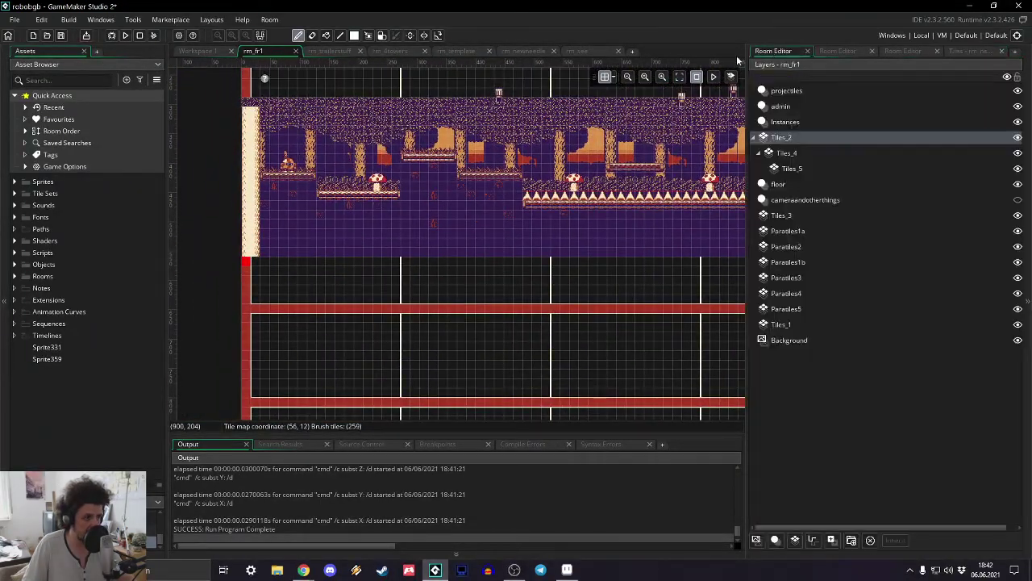
- Run the game and play through rm_fr1 from its start across the spike pit and back, checking the forest background
{"action": "left_click", "coordinate": [125, 35]}
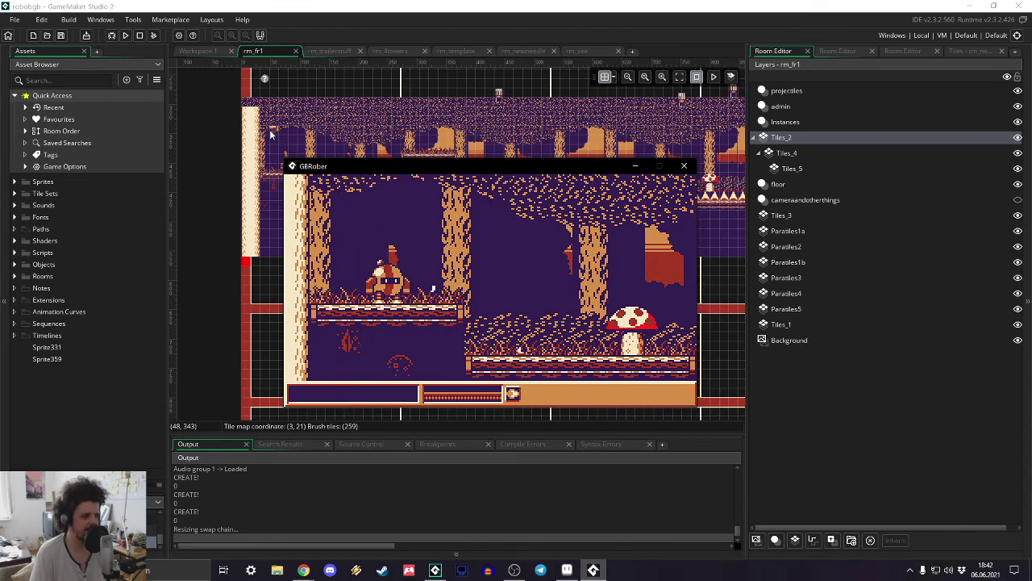
{"action": "key", "text": "Left"}
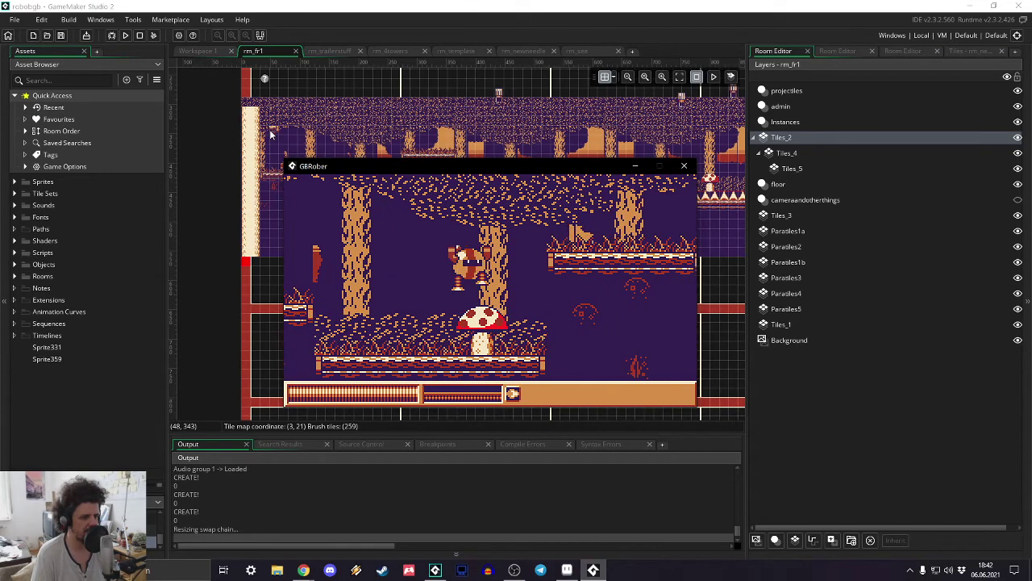
{"action": "key", "text": "Left"}
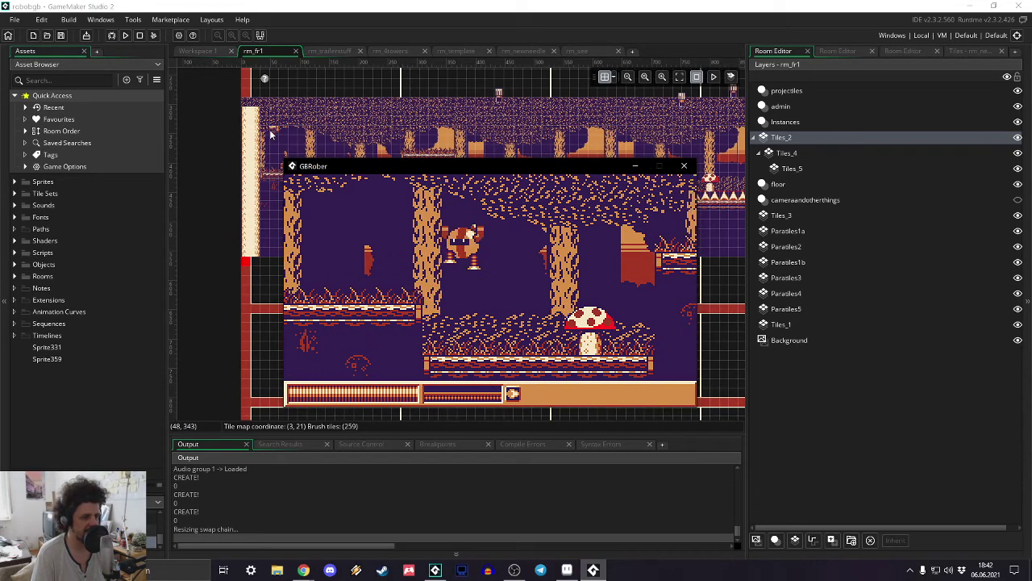
{"action": "key", "text": "Right"}
{"action": "key", "text": "Left"}
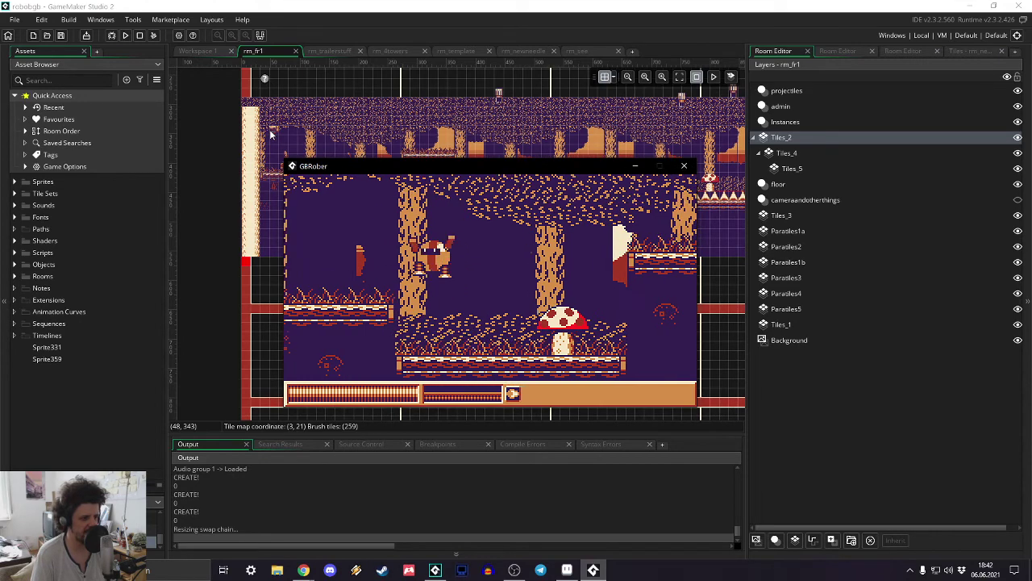
{"action": "key", "text": "Right"}
{"action": "key", "text": "Right"}
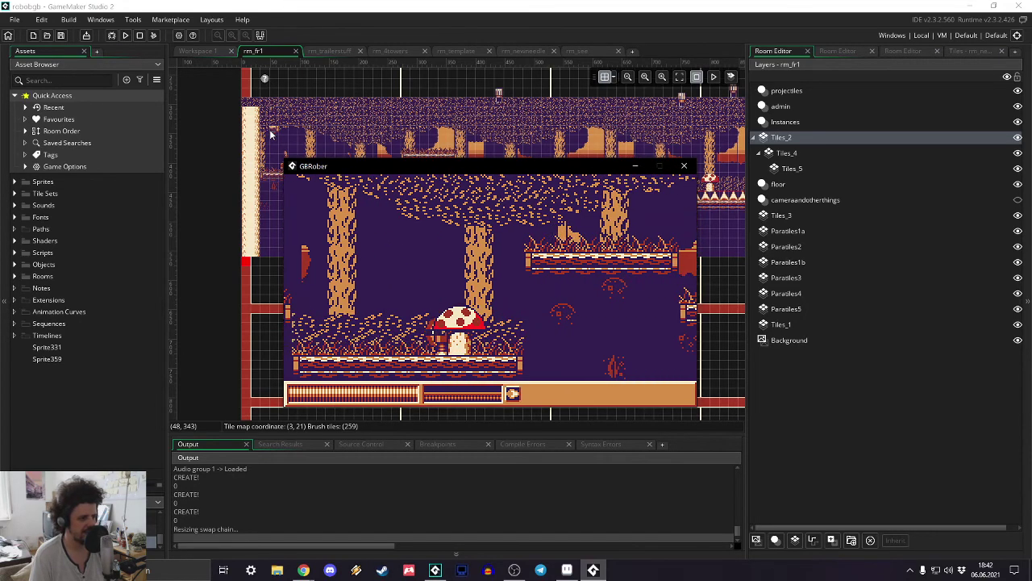
{"action": "key", "text": "Left"}
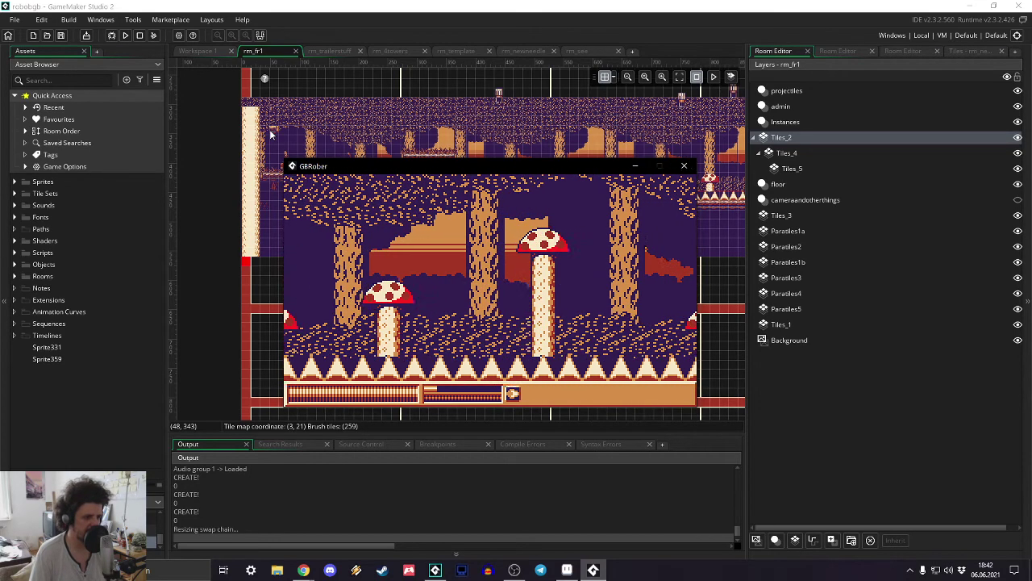
{"action": "key", "text": "Left"}
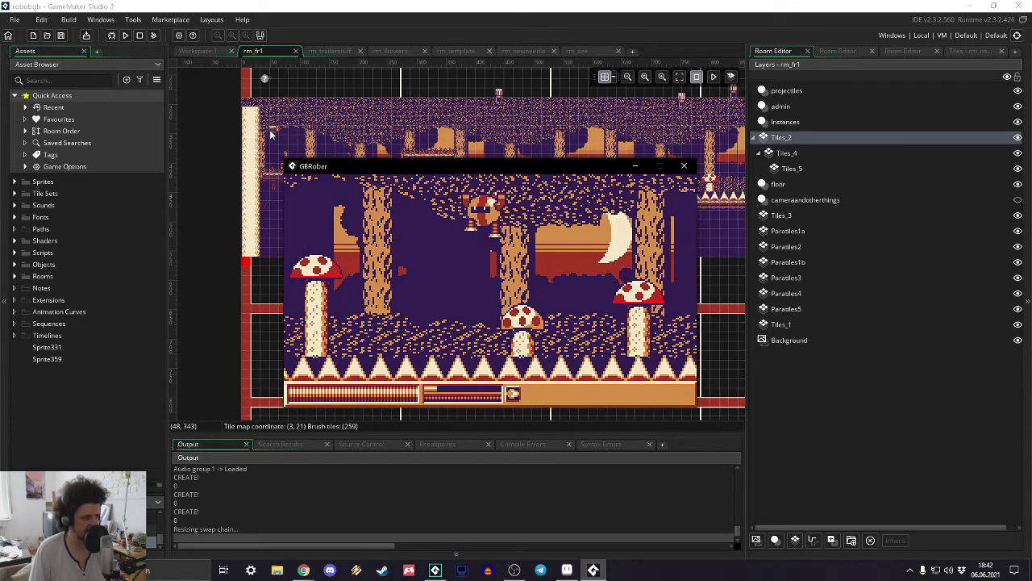
{"action": "key", "text": "Left"}
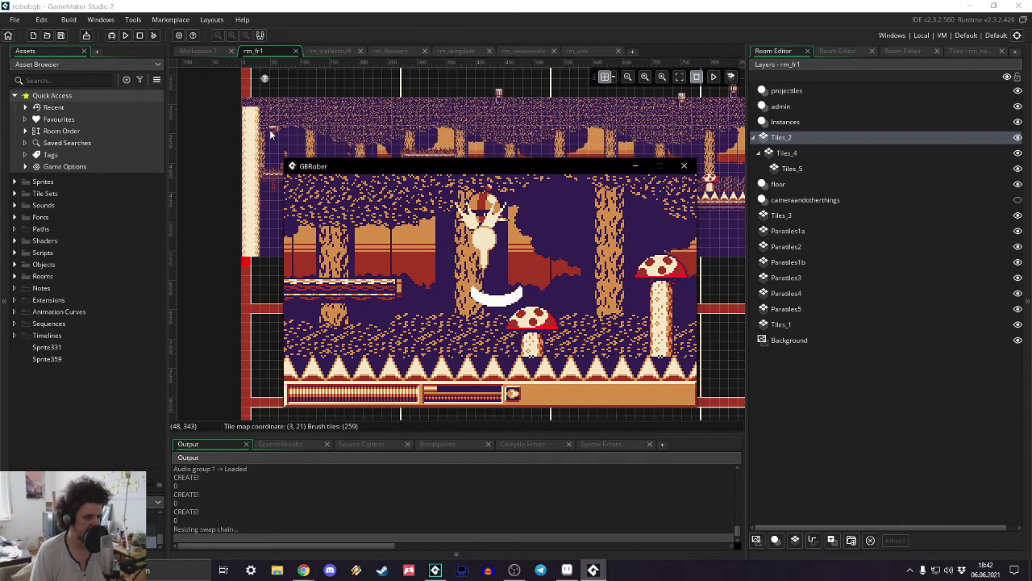
{"action": "key", "text": "Left"}
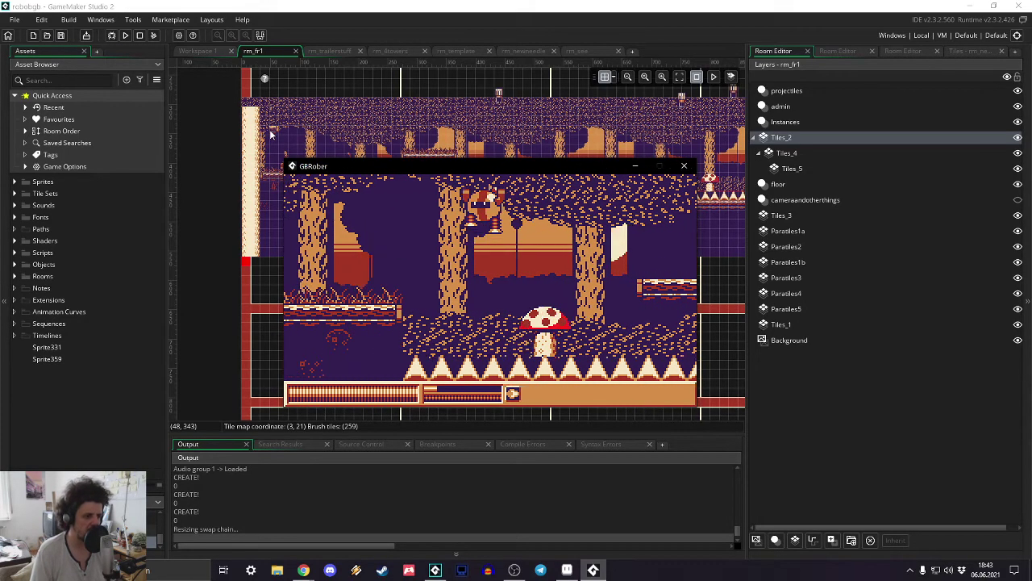
{"action": "key", "text": "Left"}
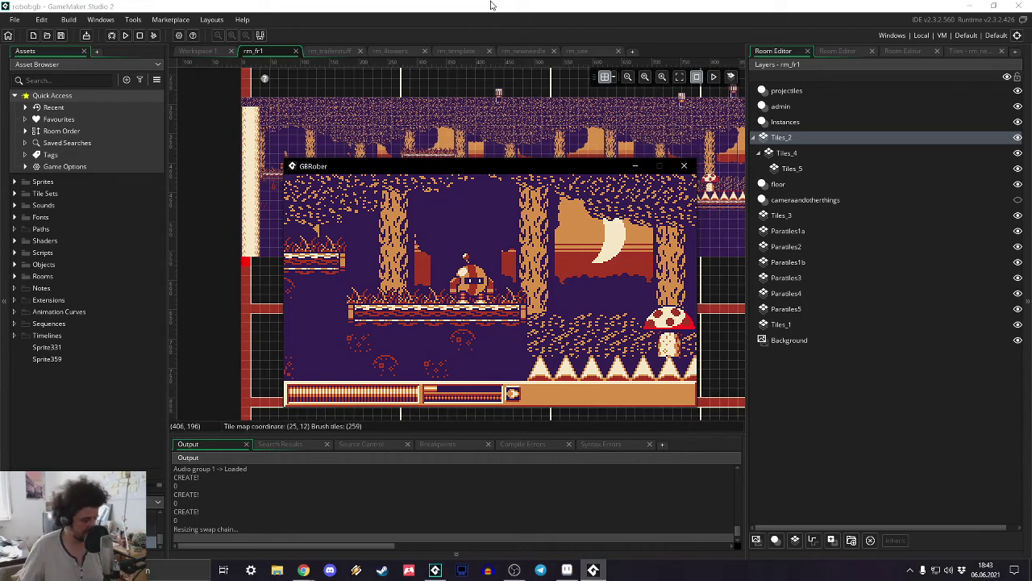
- Replay the platforms and mushrooms over the spikes in both directions to examine the moon and sky parallax, and close the game
{"action": "key", "text": "Right"}
{"action": "key", "text": "Left"}
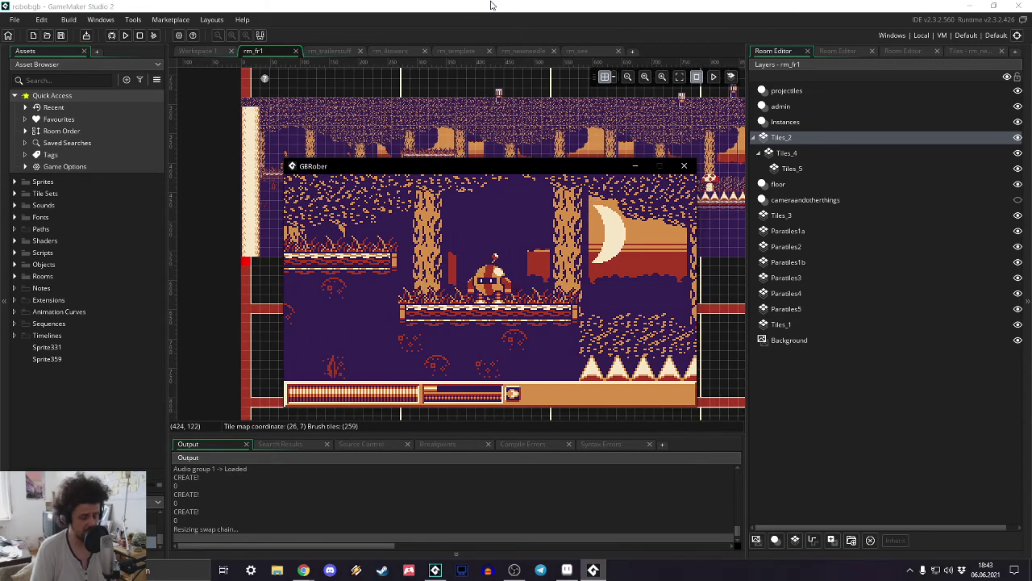
{"action": "key", "text": "Right"}
{"action": "key", "text": "Right"}
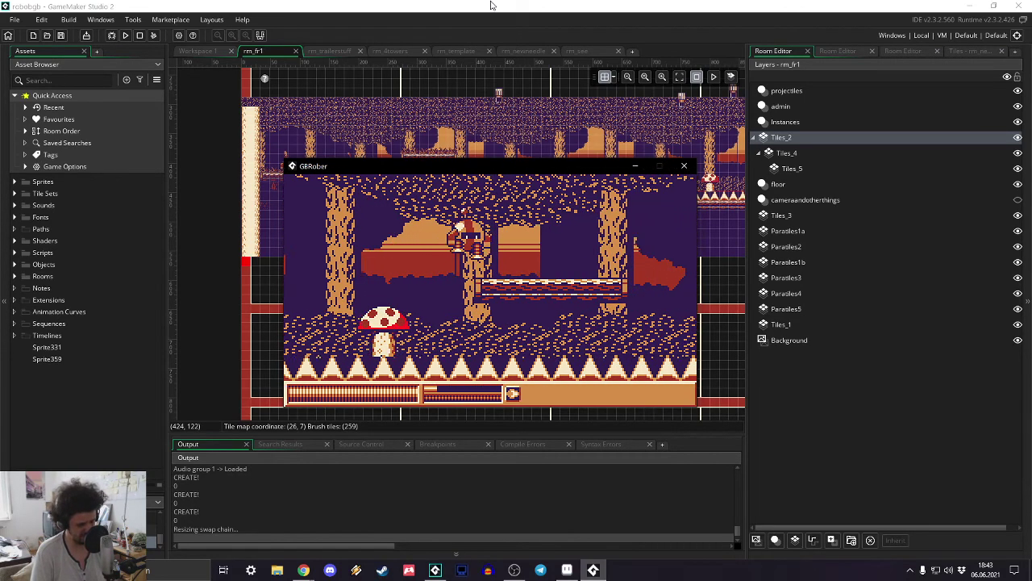
{"action": "key", "text": "Right"}
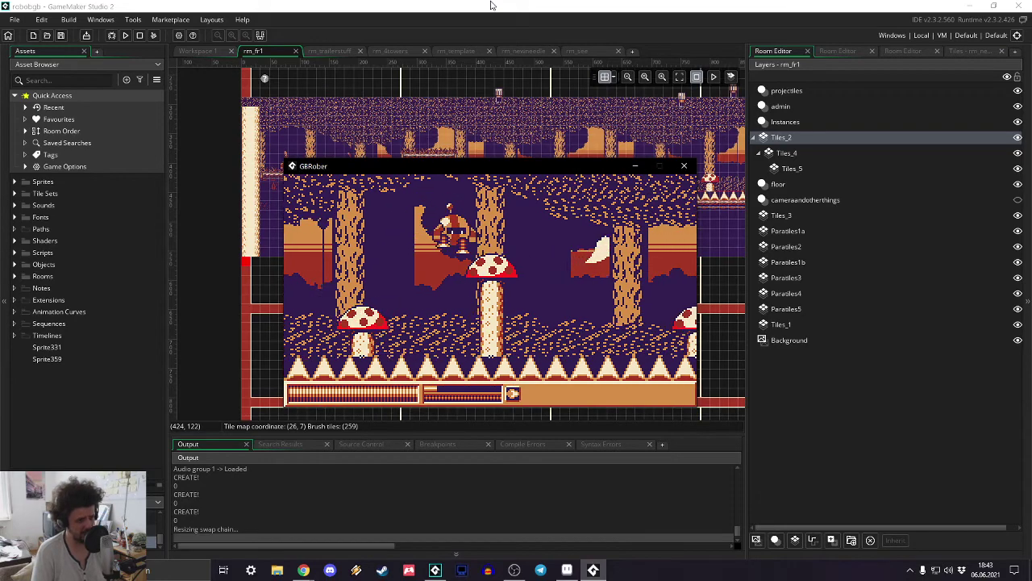
{"action": "key", "text": "Right"}
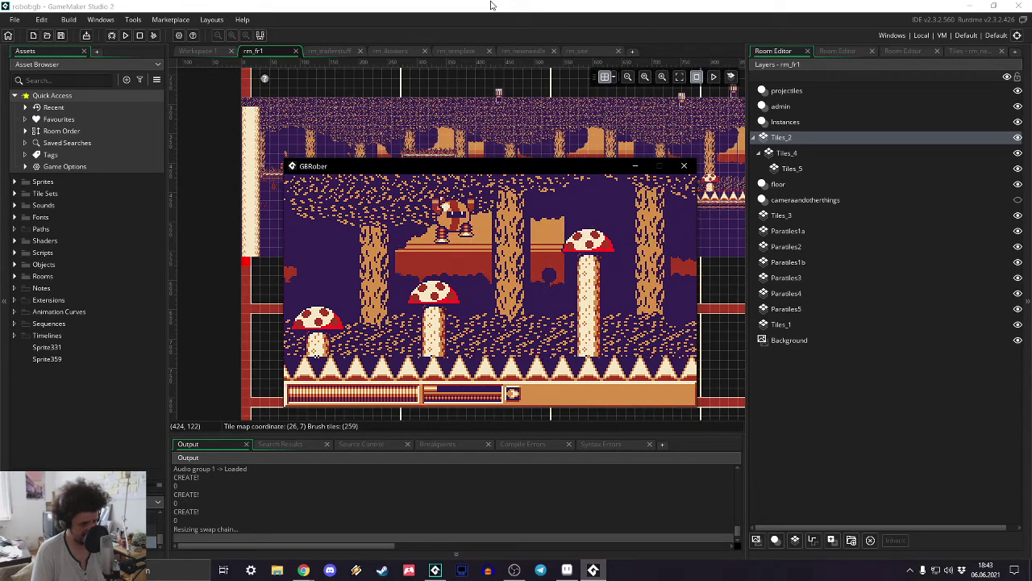
{"action": "key", "text": "Right"}
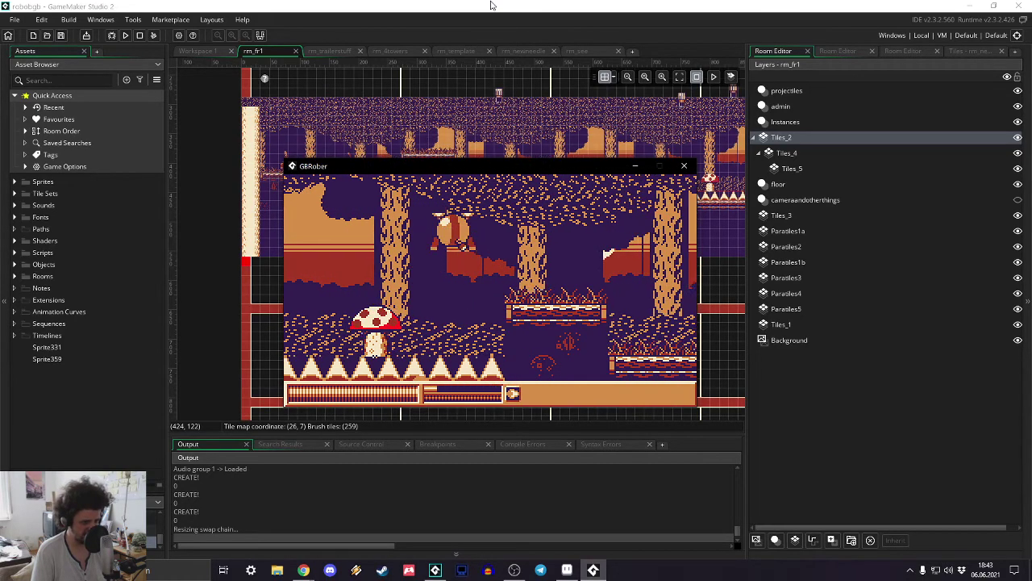
{"action": "key", "text": "Left"}
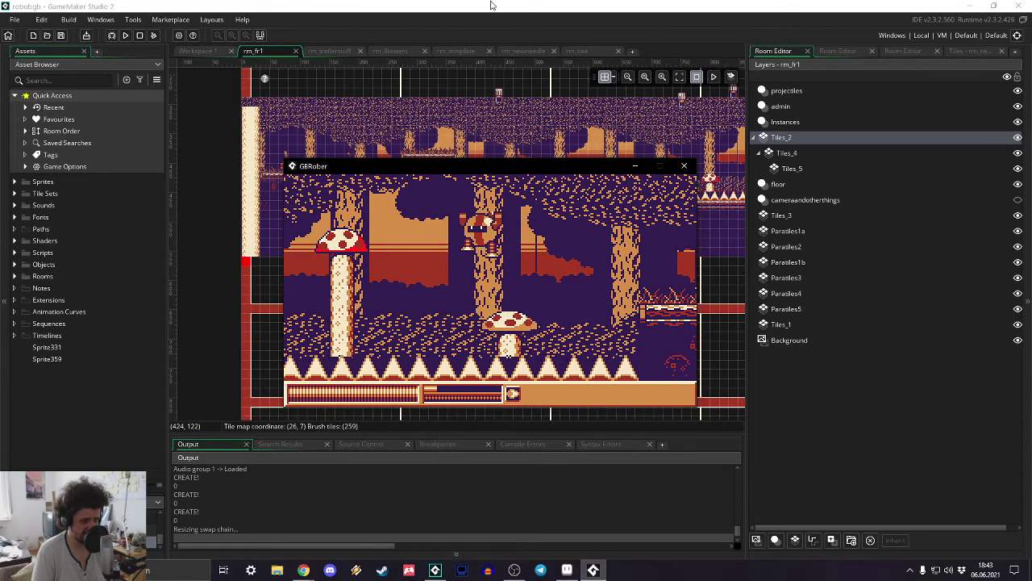
{"action": "key", "text": "Left"}
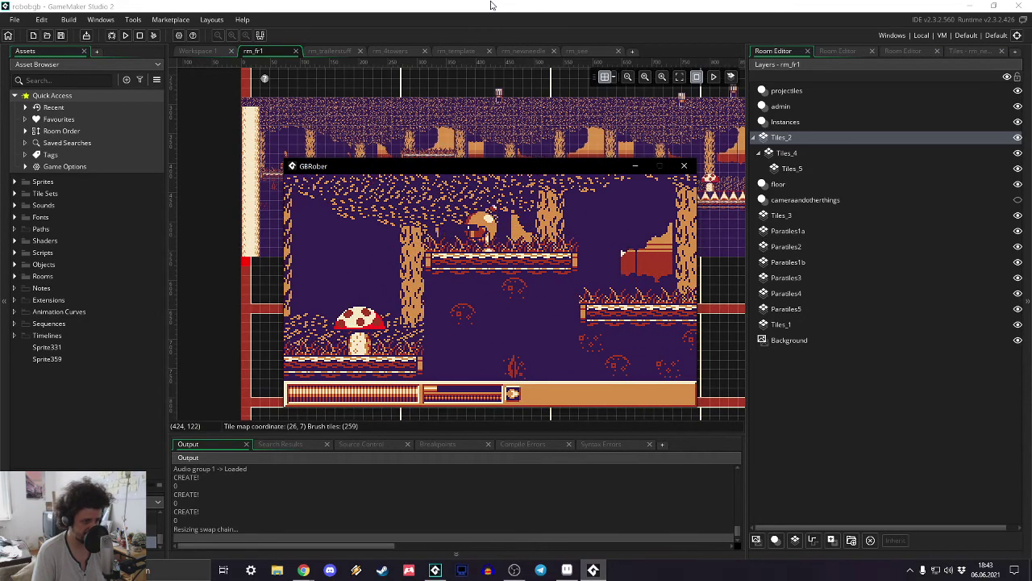
{"action": "key", "text": "Right"}
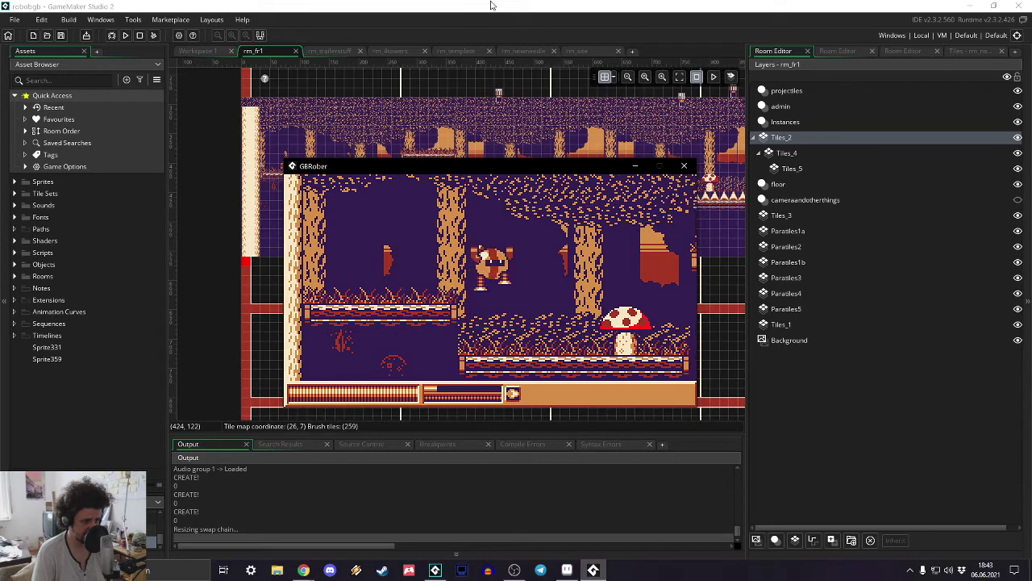
{"action": "key", "text": "Left"}
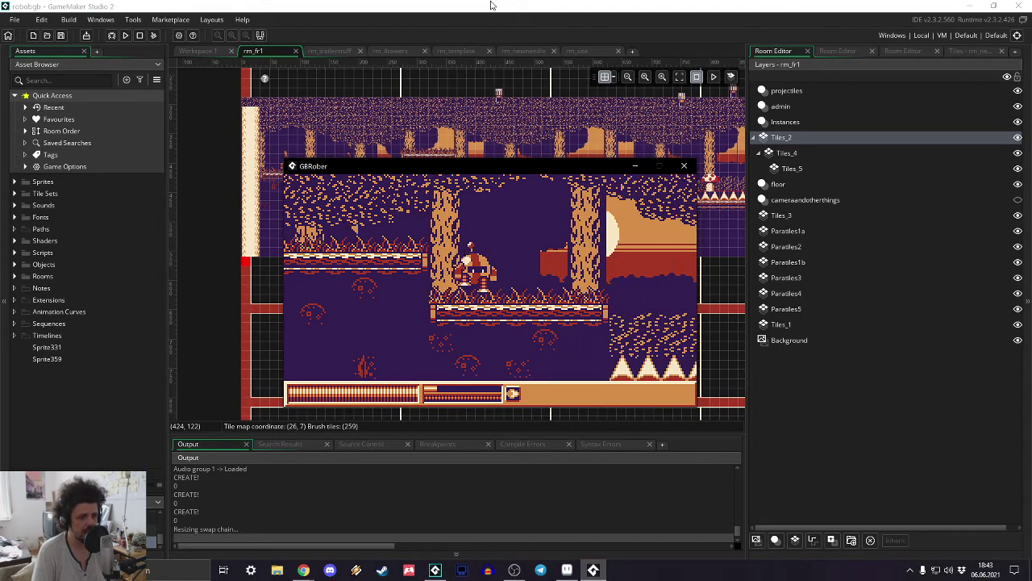
{"action": "key", "text": "Right"}
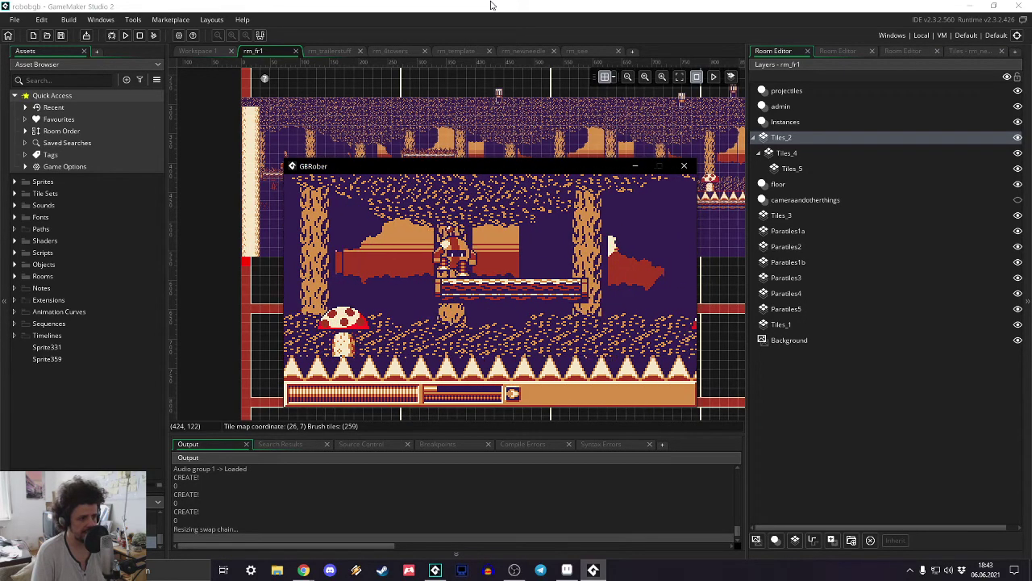
{"action": "key", "text": "Right"}
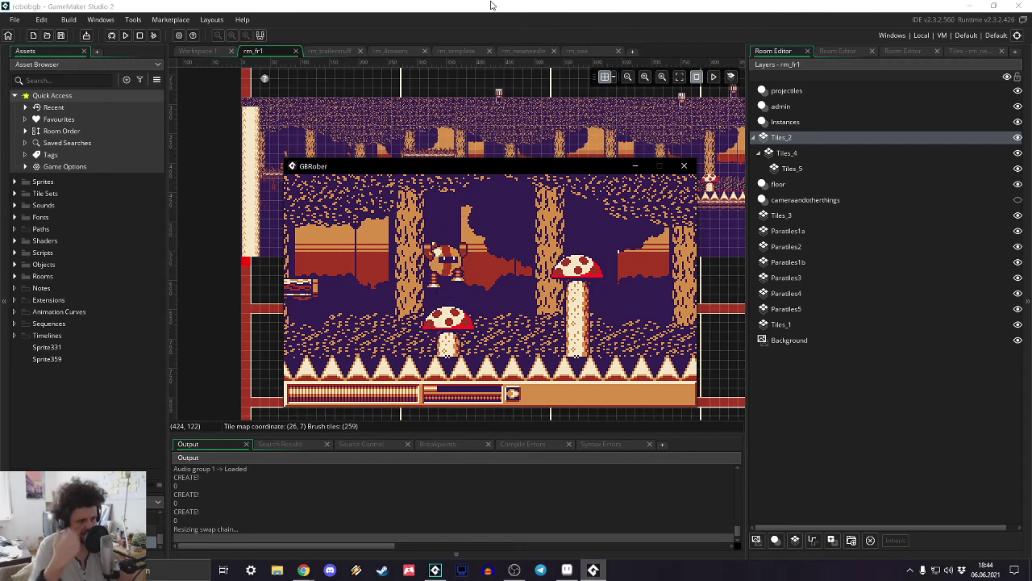
{"action": "key", "text": "Left"}
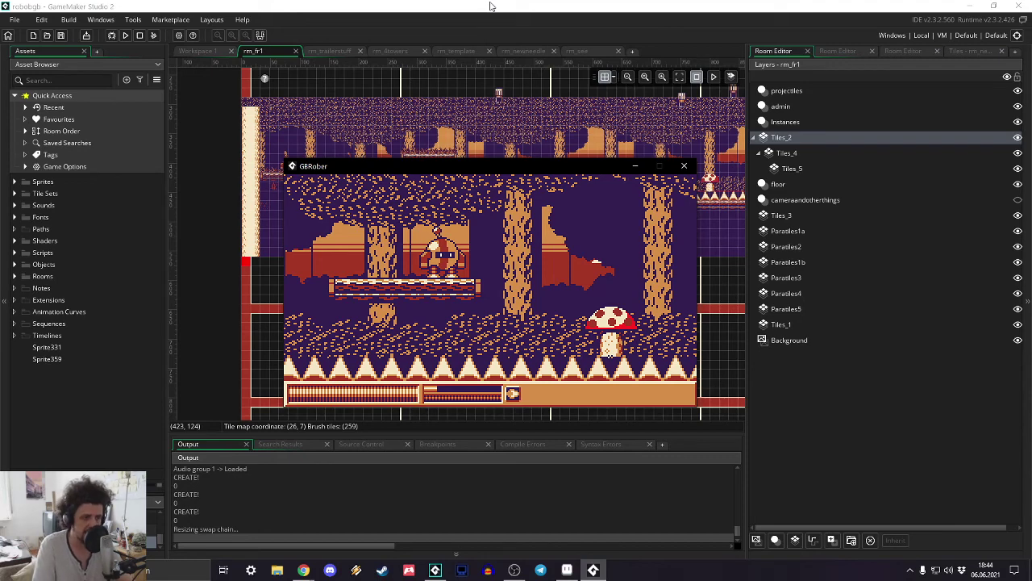
{"action": "key", "text": "Escape"}
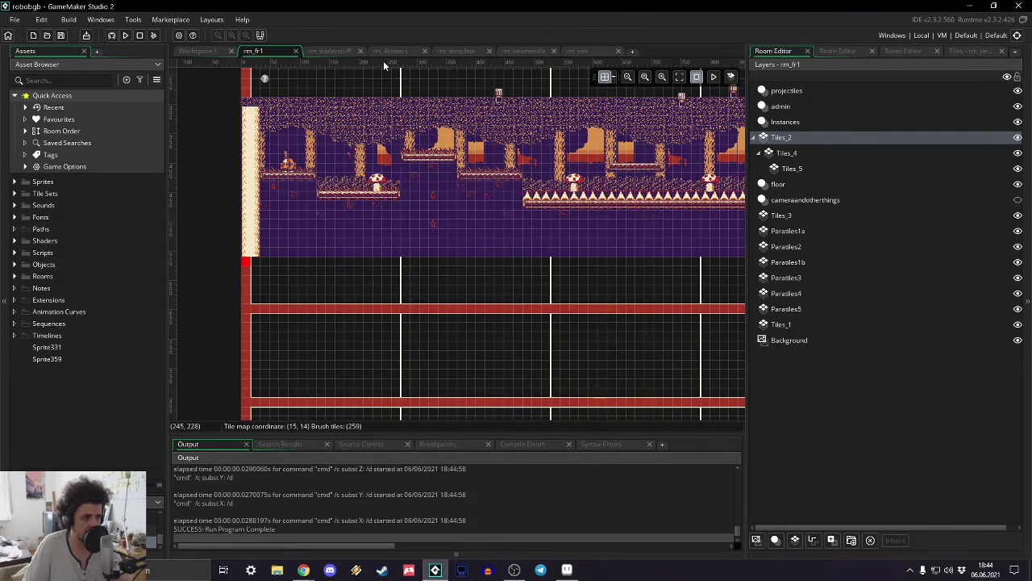
- Open room rm_4towers and look over its layout from the far towers back to the ground-level city start area
{"action": "left_click", "coordinate": [390, 51]}
{"action": "scroll", "coordinate": [356, 142], "scroll_direction": "up", "scroll_amount": 3, "text": "ctrl"}
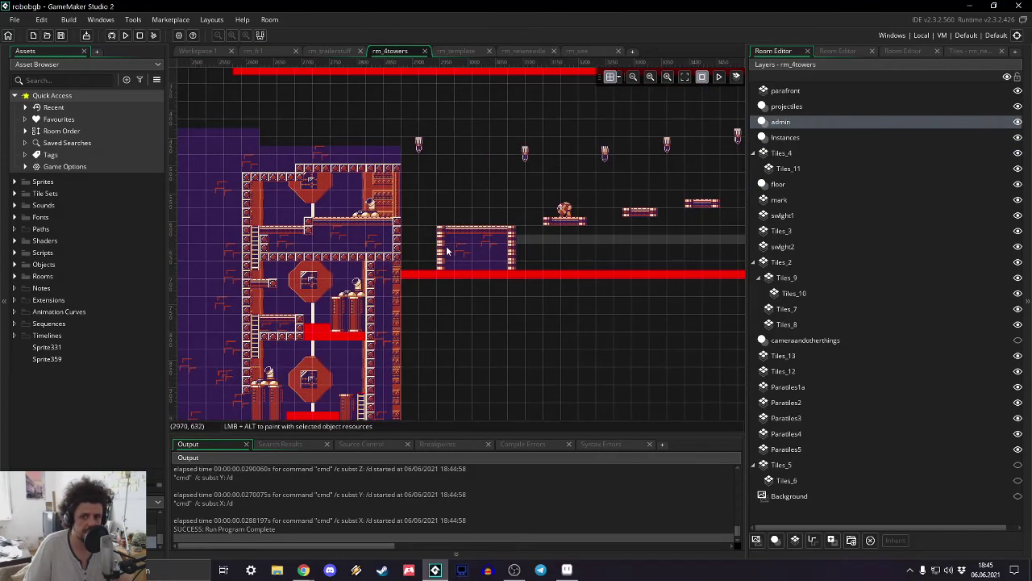
{"action": "middle_click_drag", "start_coordinate": [447, 251], "coordinate": [591, 163]}
{"action": "middle_click_drag", "start_coordinate": [349, 259], "coordinate": [633, 49]}
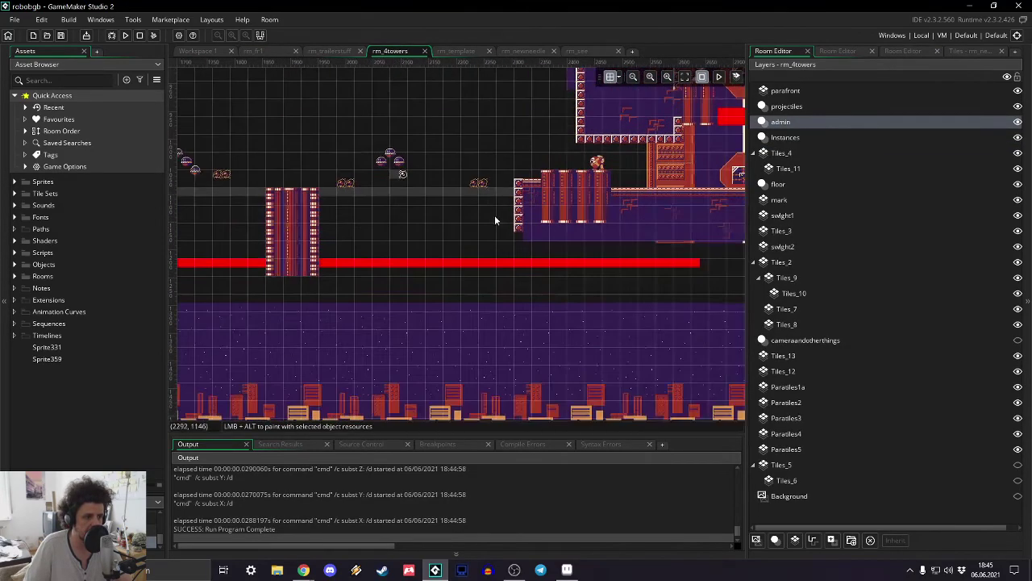
{"action": "middle_click_drag", "start_coordinate": [495, 215], "coordinate": [645, 137]}
{"action": "middle_click_drag", "start_coordinate": [339, 232], "coordinate": [716, 149]}
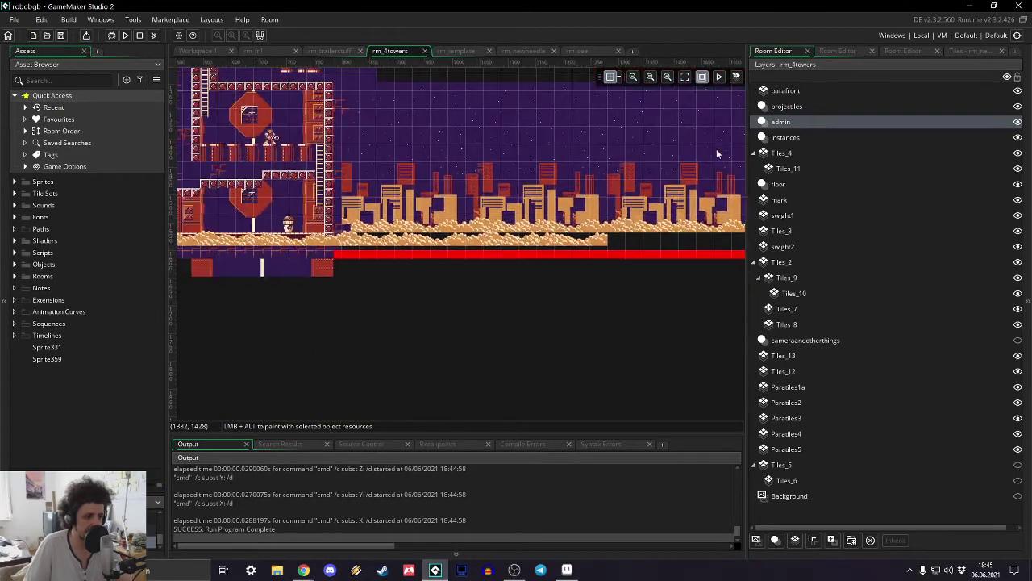
{"action": "middle_click_drag", "start_coordinate": [331, 276], "coordinate": [523, 287]}
{"action": "middle_click_drag", "start_coordinate": [664, 150], "coordinate": [218, 201]}
{"action": "middle_click_drag", "start_coordinate": [617, 288], "coordinate": [500, 313]}
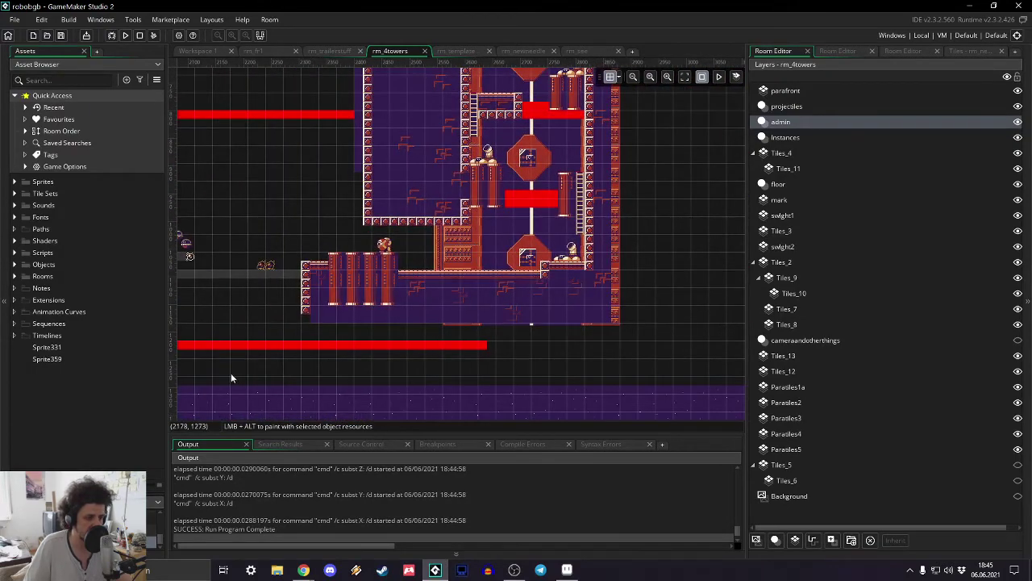
{"action": "middle_click_drag", "start_coordinate": [230, 378], "coordinate": [606, 134]}
{"action": "middle_click_drag", "start_coordinate": [272, 285], "coordinate": [572, 255]}
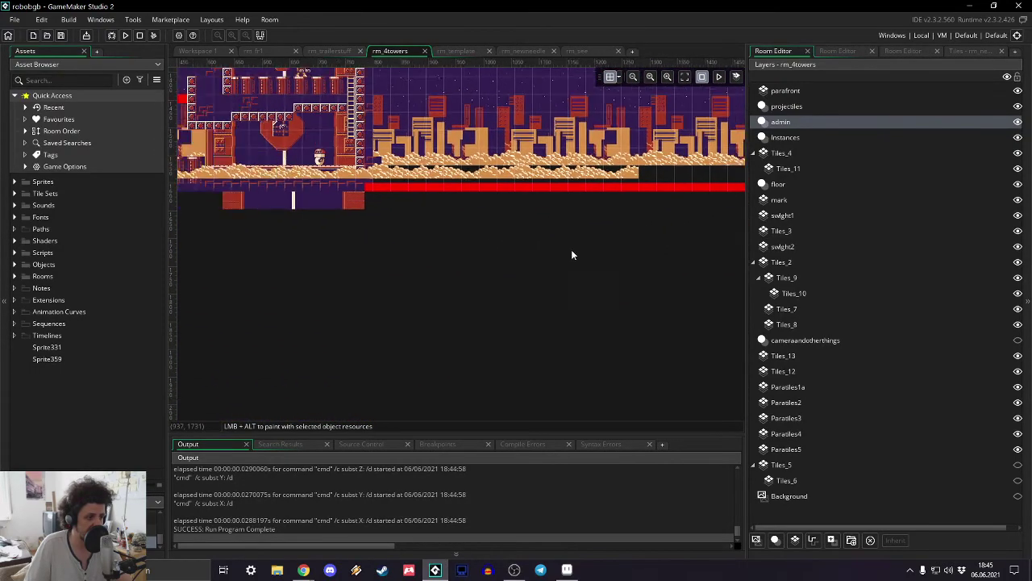
{"action": "middle_click_drag", "start_coordinate": [202, 301], "coordinate": [435, 283]}
{"action": "middle_click_drag", "start_coordinate": [275, 284], "coordinate": [369, 330]}
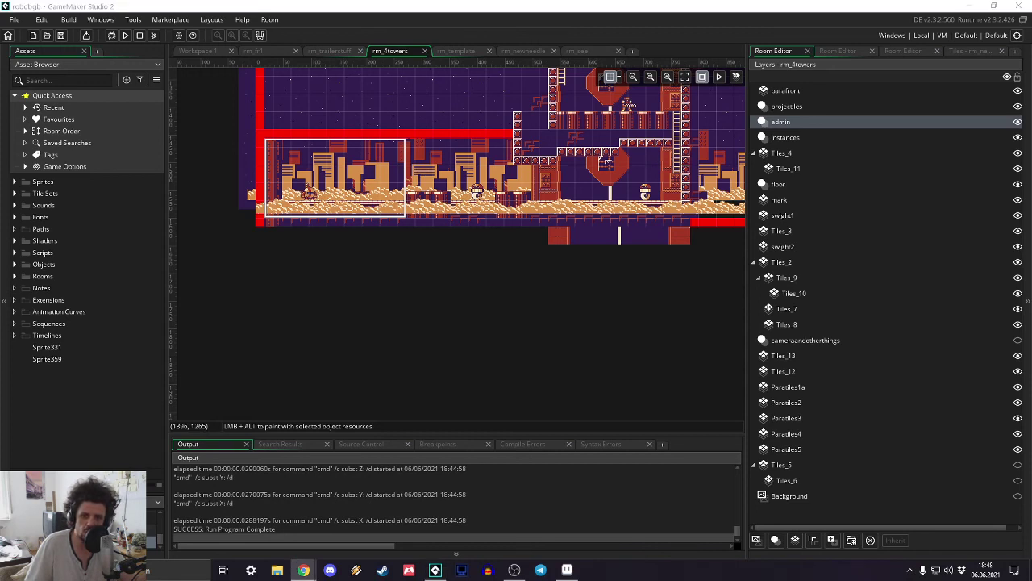
{"action": "left_click", "coordinate": [514, 572]}
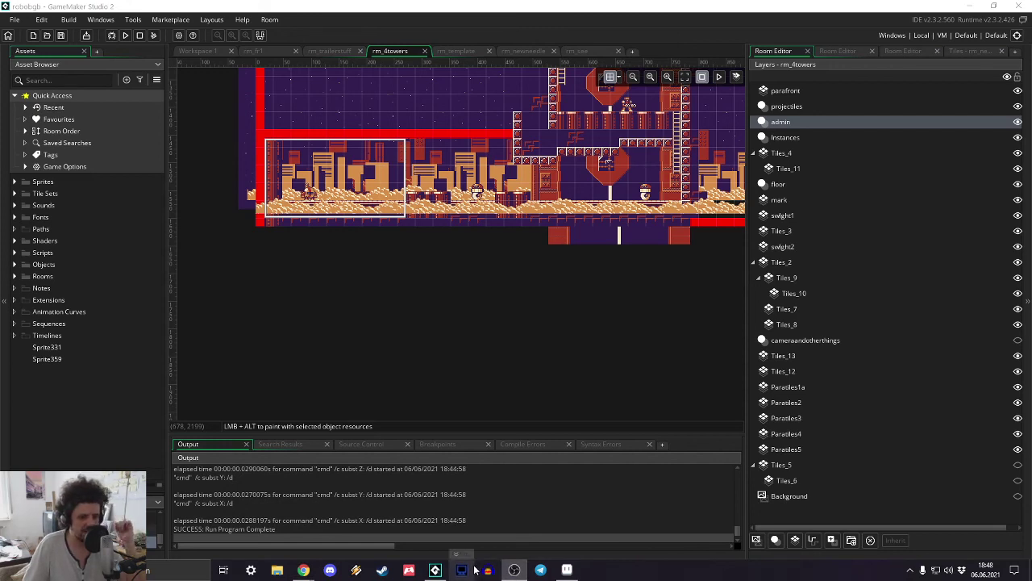
{"action": "left_click", "coordinate": [383, 552]}
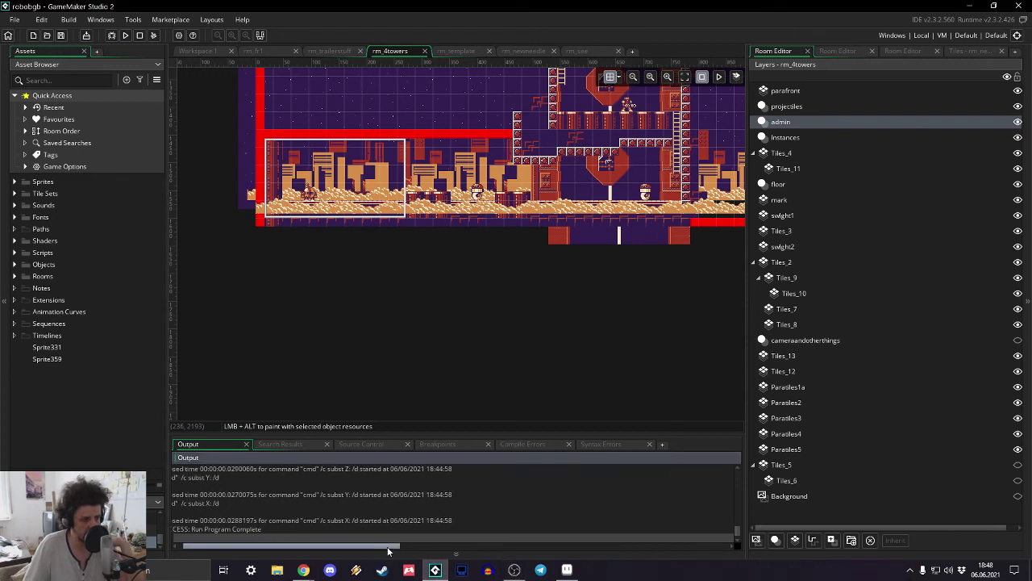